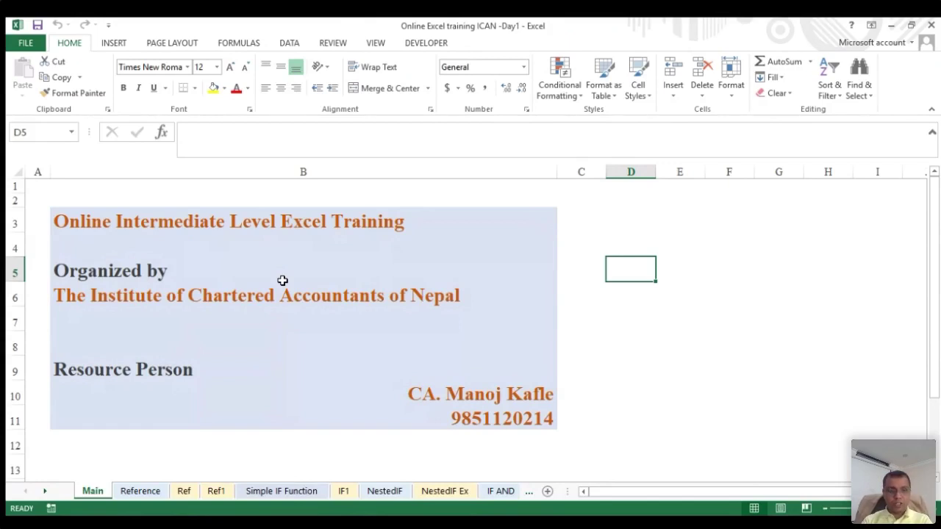
- Browse the Reference, Simple IF Function, NestedIF and IF AND sheets
{"action": "left_click", "coordinate": [658, 335]}
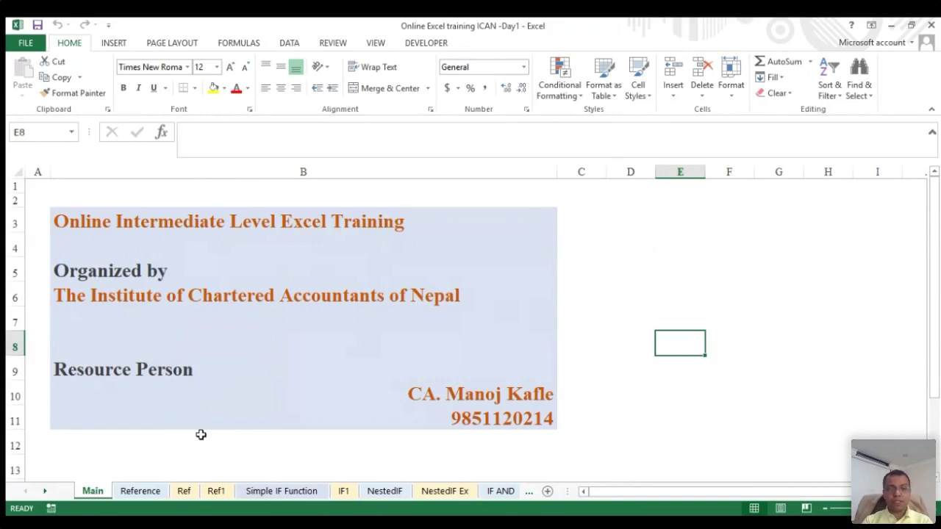
{"action": "left_click", "coordinate": [141, 491]}
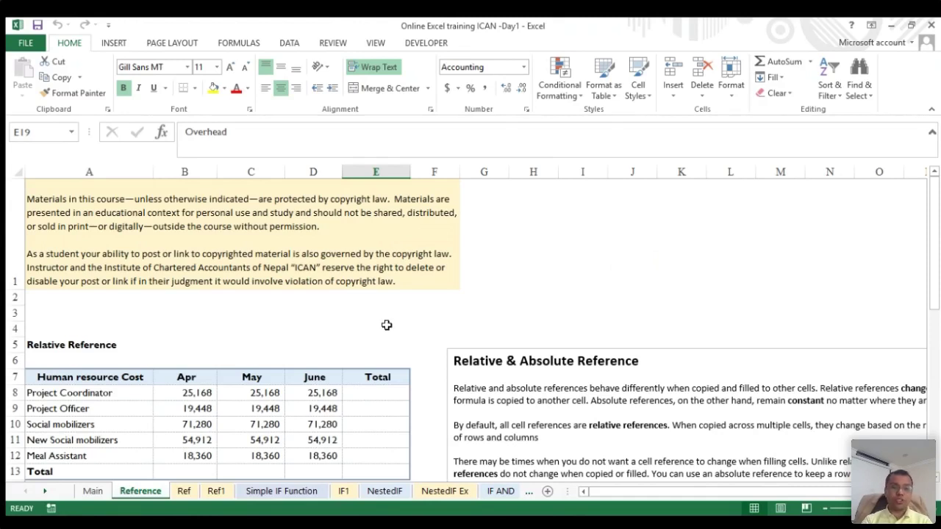
{"action": "scroll", "coordinate": [388, 327], "scroll_direction": "down", "scroll_amount": 1}
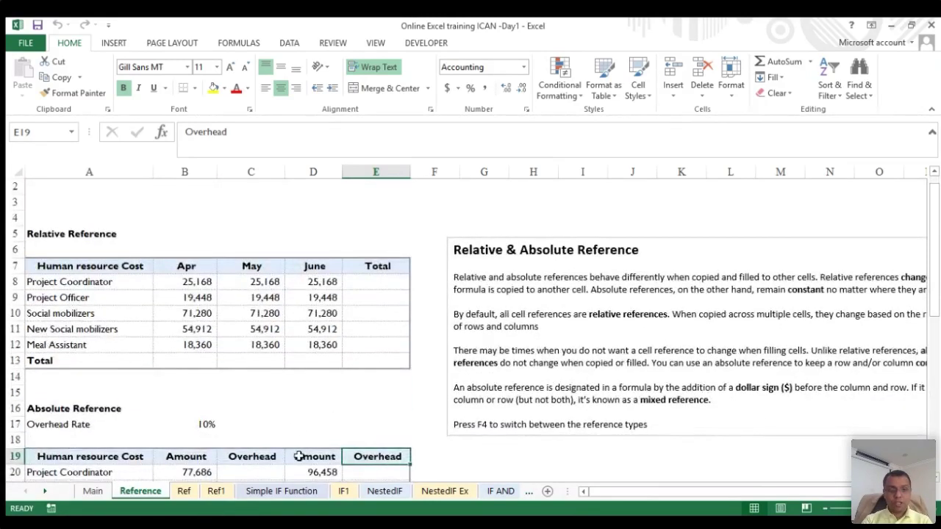
{"action": "left_click", "coordinate": [286, 493]}
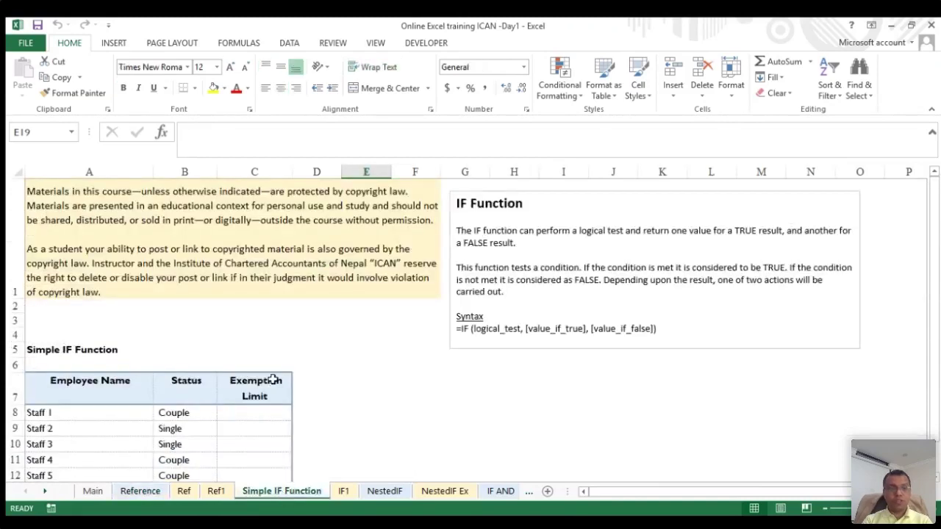
{"action": "scroll", "coordinate": [273, 378], "scroll_direction": "down", "scroll_amount": 1}
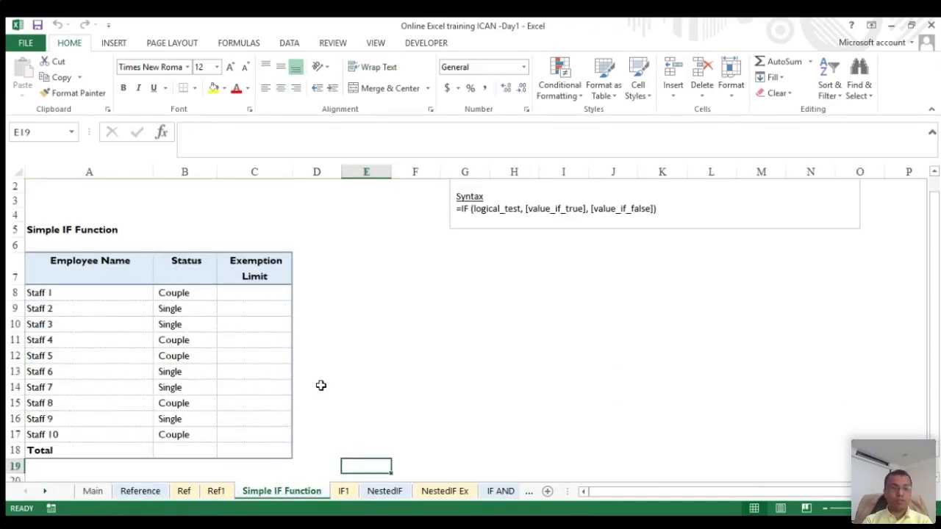
{"action": "left_click", "coordinate": [393, 495]}
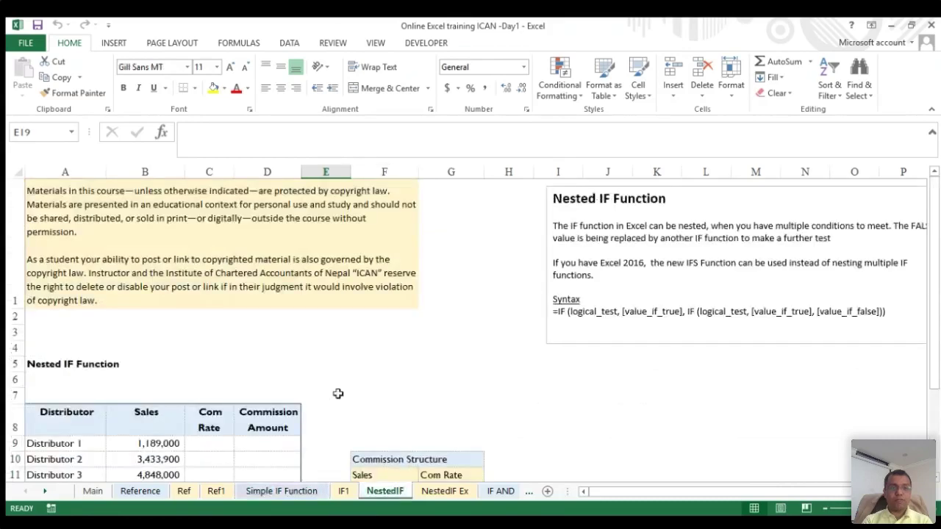
{"action": "scroll", "coordinate": [326, 376], "scroll_direction": "down", "scroll_amount": 1}
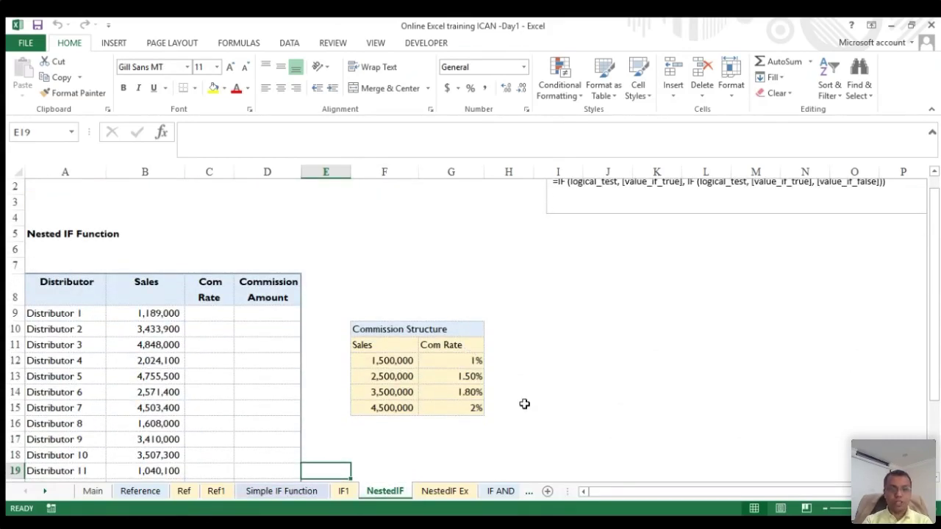
{"action": "left_click", "coordinate": [500, 491]}
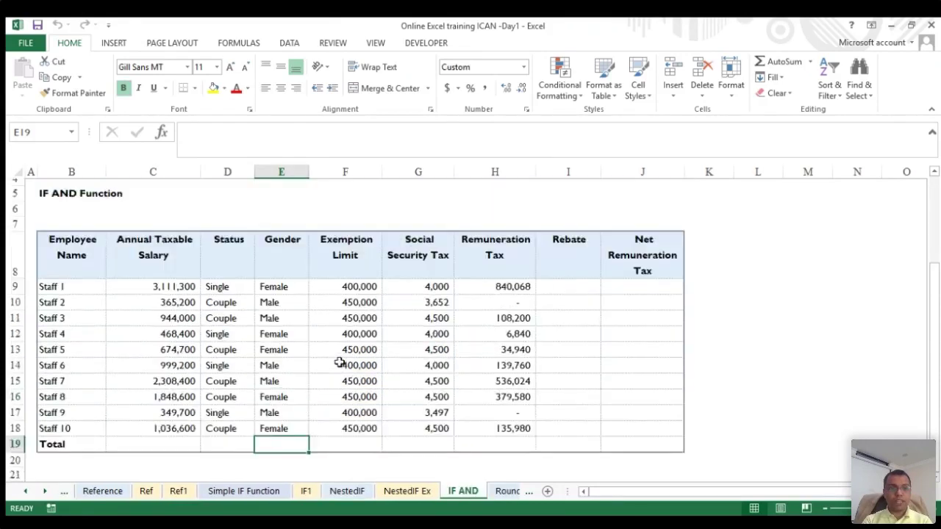
{"action": "scroll", "coordinate": [338, 361], "scroll_direction": "up", "scroll_amount": 2}
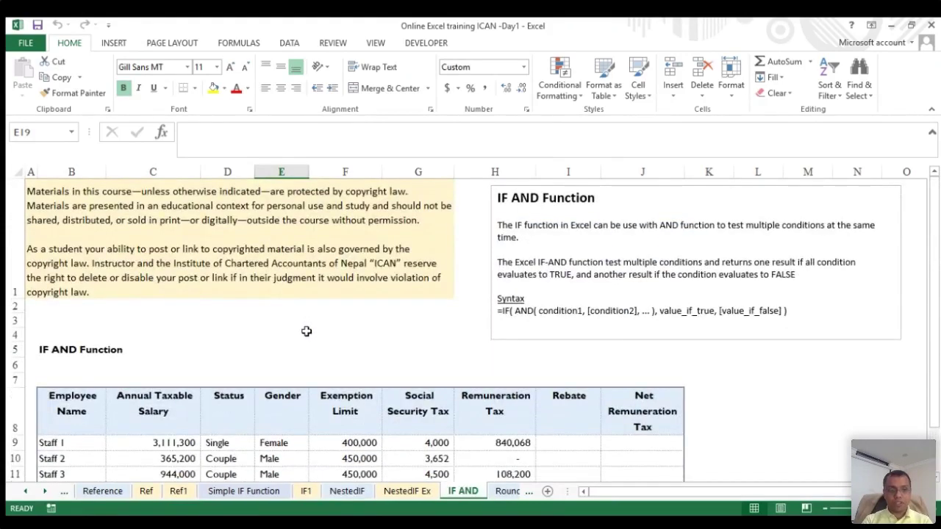
- View the Round and Consolidate sheets further along, then return to the Reference sheet
{"action": "left_click", "coordinate": [45, 492]}
{"action": "left_click", "coordinate": [45, 492]}
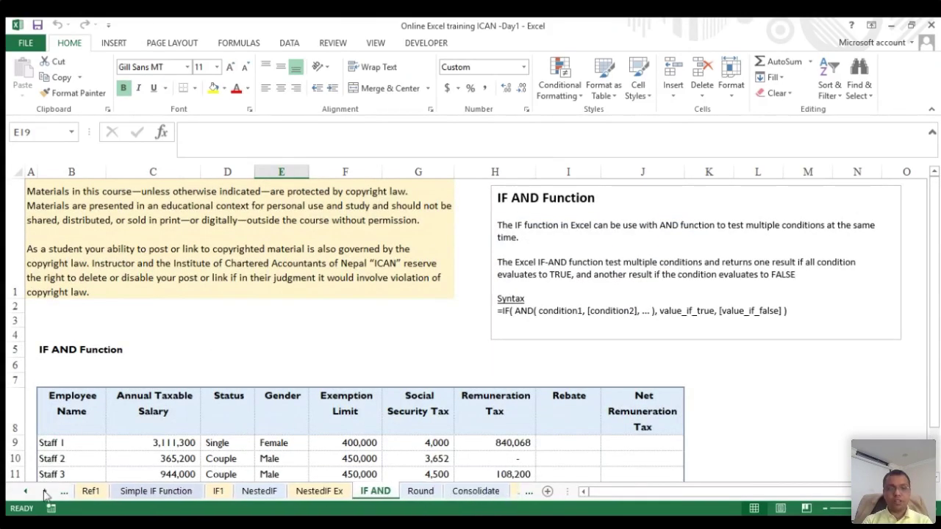
{"action": "left_click", "coordinate": [420, 493]}
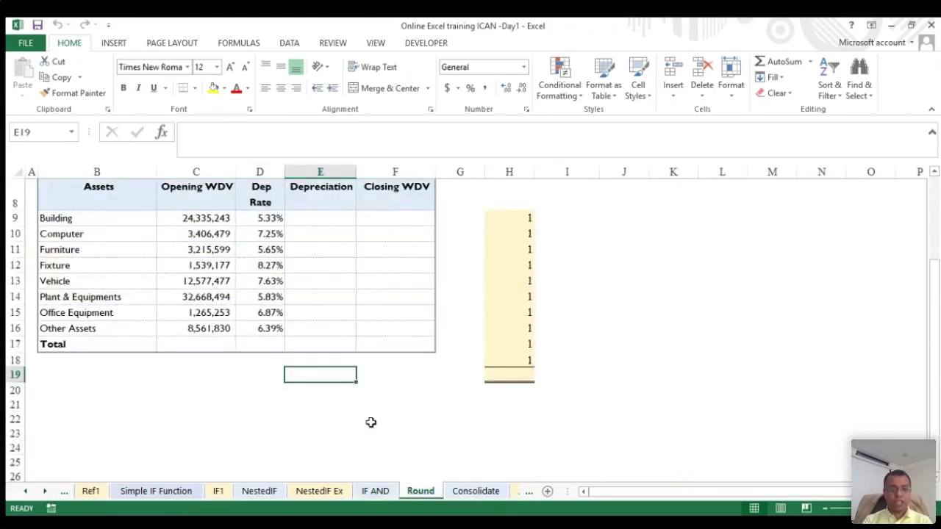
{"action": "left_click", "coordinate": [476, 494]}
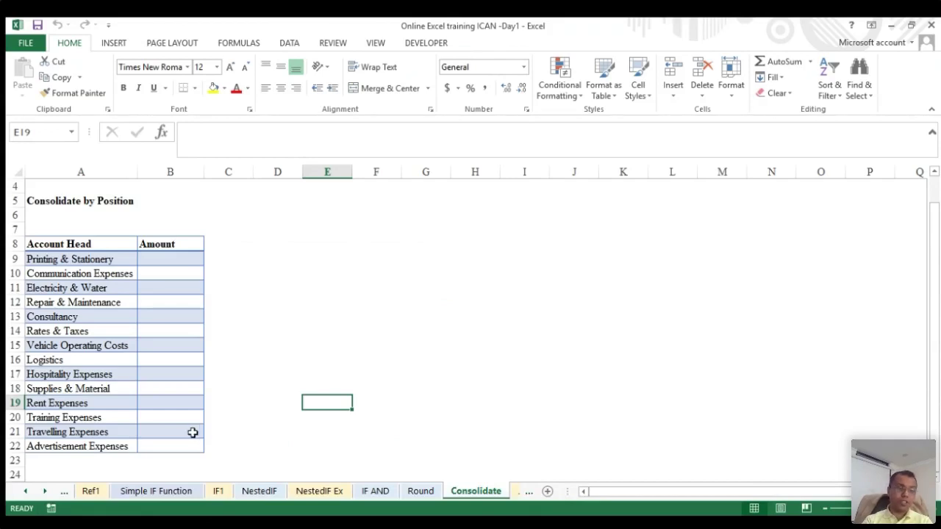
{"action": "left_click", "coordinate": [26, 492]}
{"action": "left_click", "coordinate": [25, 491]}
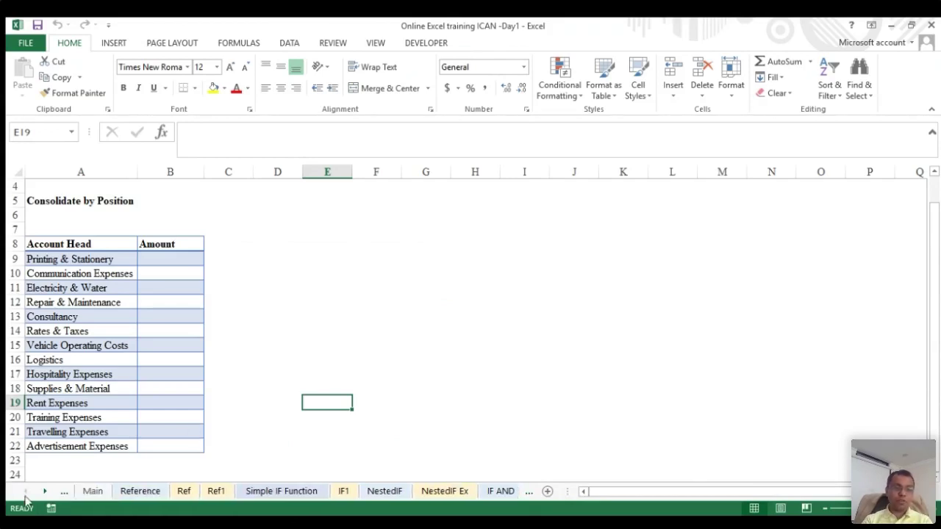
{"action": "left_click", "coordinate": [149, 491]}
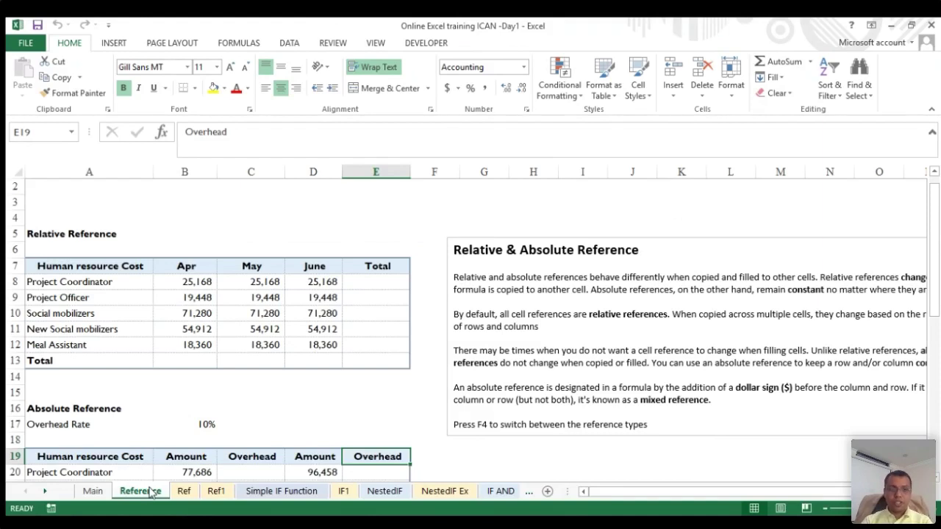
{"action": "scroll", "coordinate": [188, 272], "scroll_direction": "up", "scroll_amount": 1}
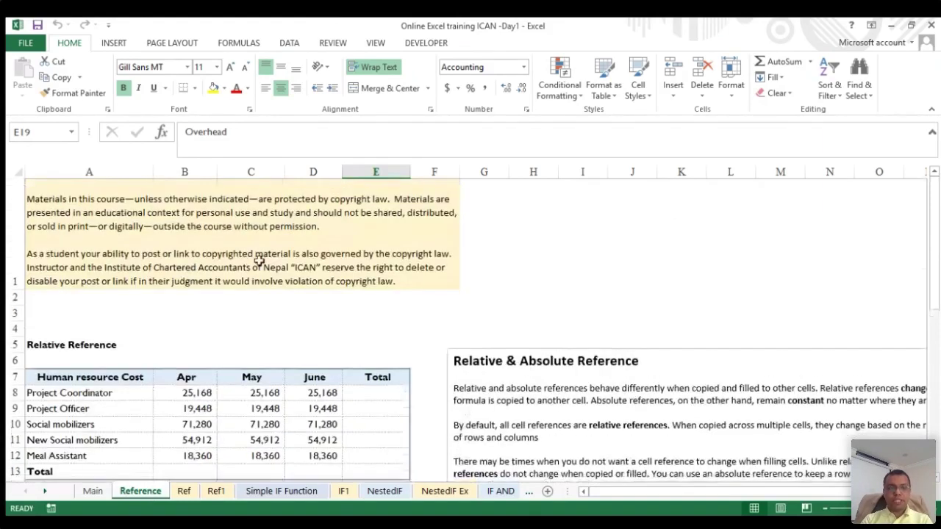
{"action": "left_click", "coordinate": [220, 329]}
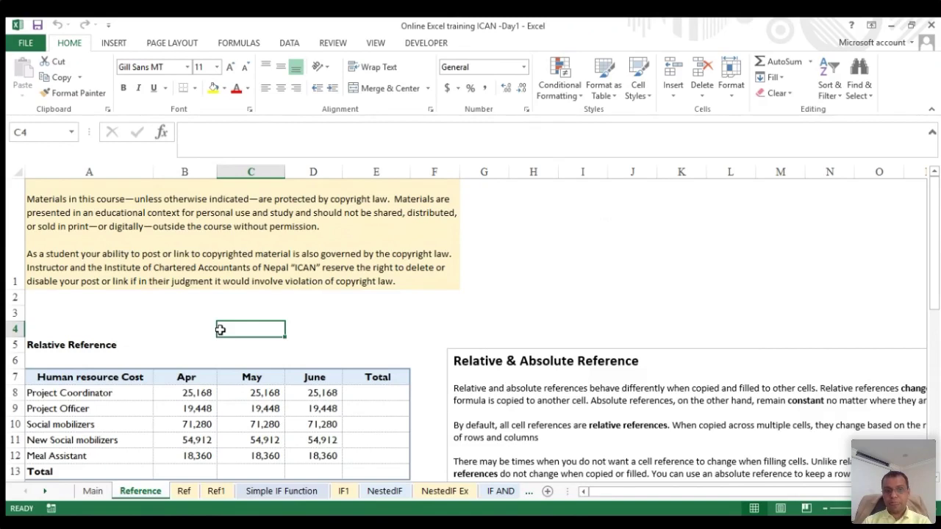
{"action": "scroll", "coordinate": [317, 304], "scroll_direction": "down", "scroll_amount": 1}
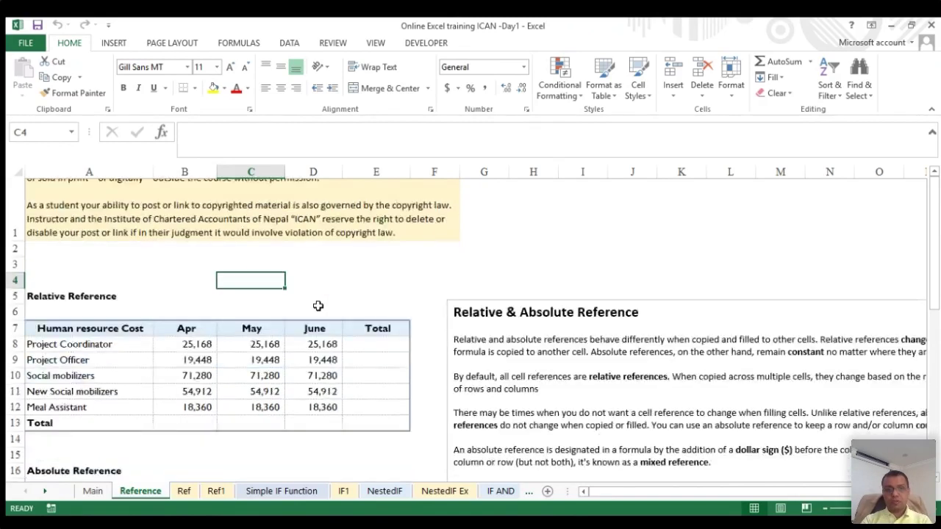
- Enter the Project Coordinator total =SUM(B8:D8) in E8
{"action": "left_click", "coordinate": [77, 281]}
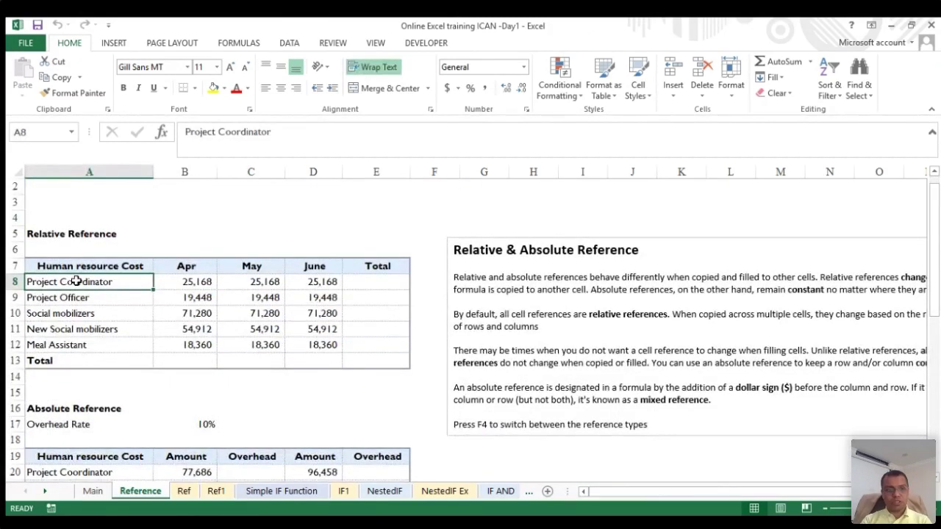
{"action": "key", "text": "Up"}
{"action": "key", "text": "Down"}
{"action": "key", "text": "Right"}
{"action": "key", "text": "Right"}
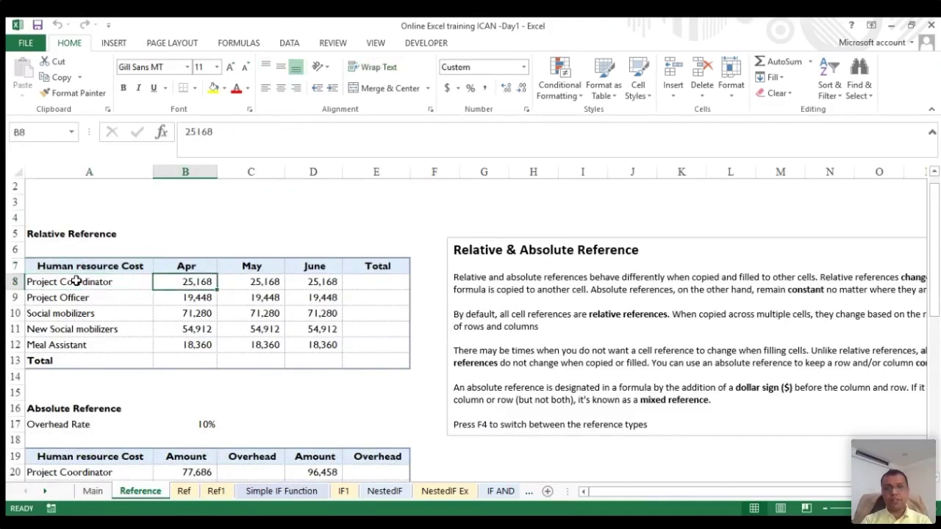
{"action": "key", "text": "Right"}
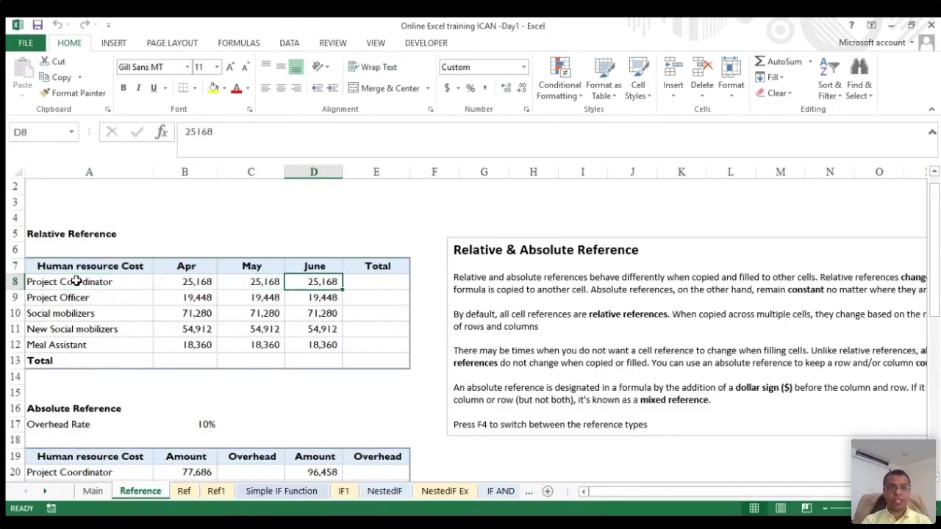
{"action": "key", "text": "Right"}
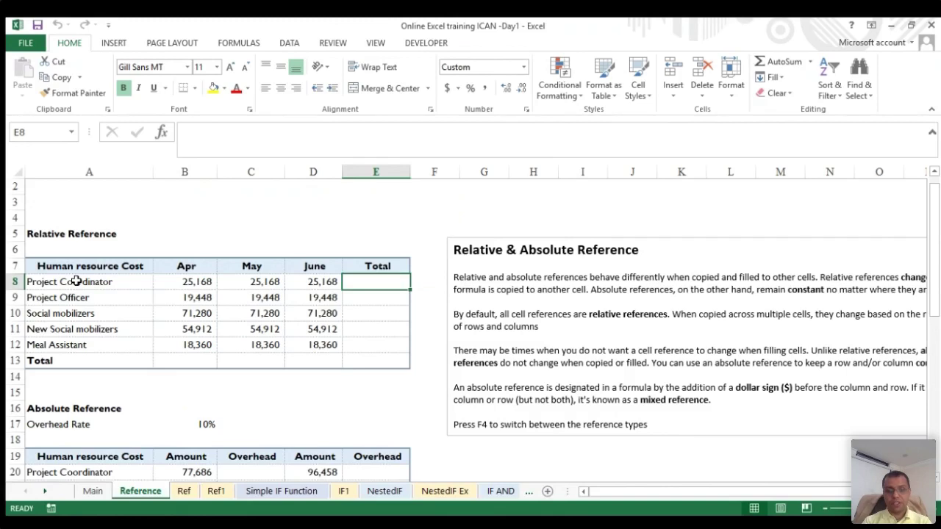
{"action": "type", "text": "=SUM("}
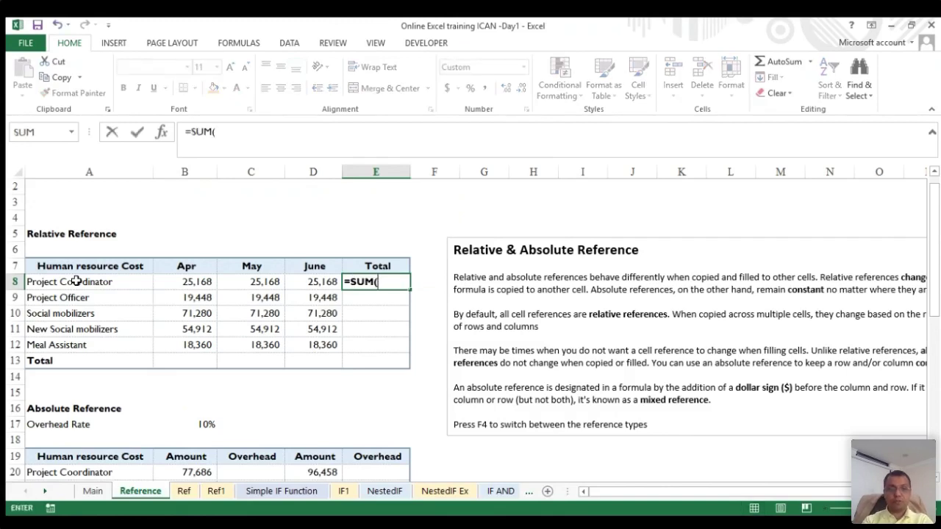
{"action": "key", "text": "Left"}
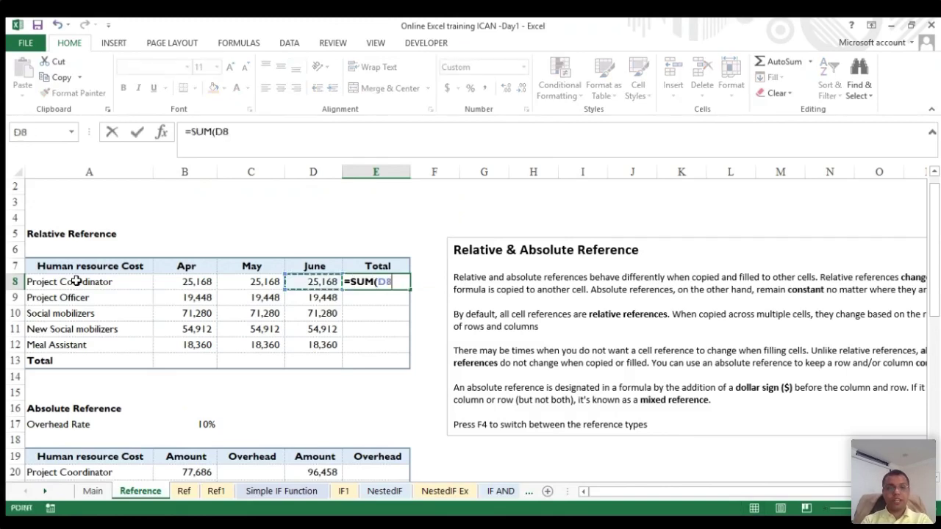
{"action": "key", "text": "shift+Left"}
{"action": "key", "text": "shift+Left"}
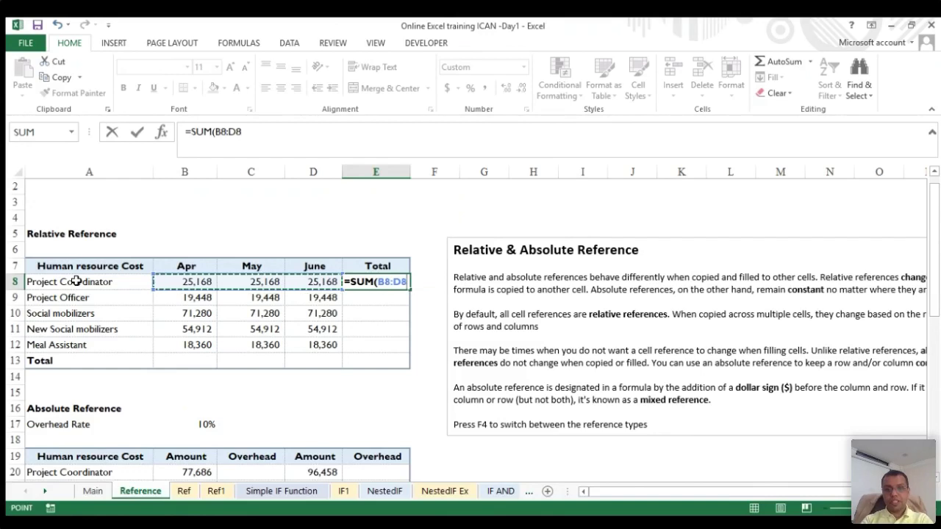
{"action": "key", "text": "Return"}
- Copy the E8 total formula down to the totals in rows 9 to 12
{"action": "key", "text": "Up"}
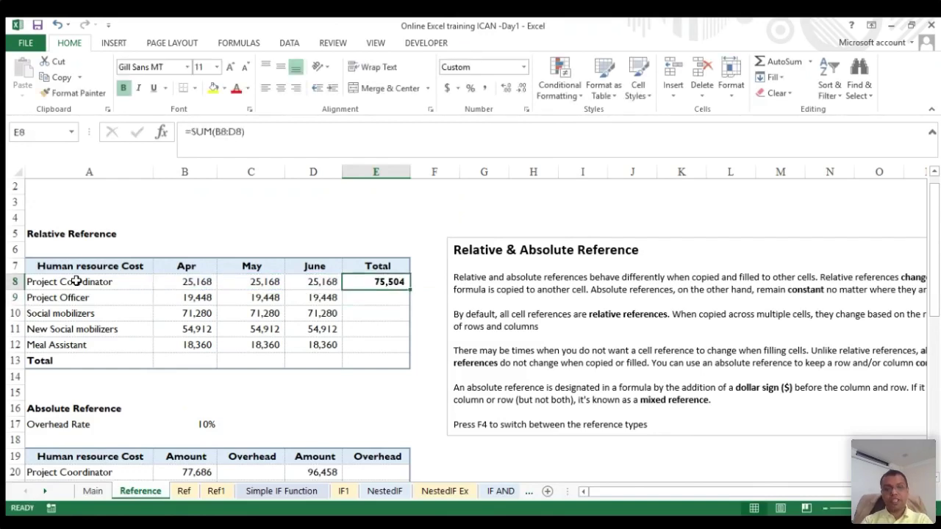
{"action": "key", "text": "ctrl+c"}
{"action": "key", "text": "Down"}
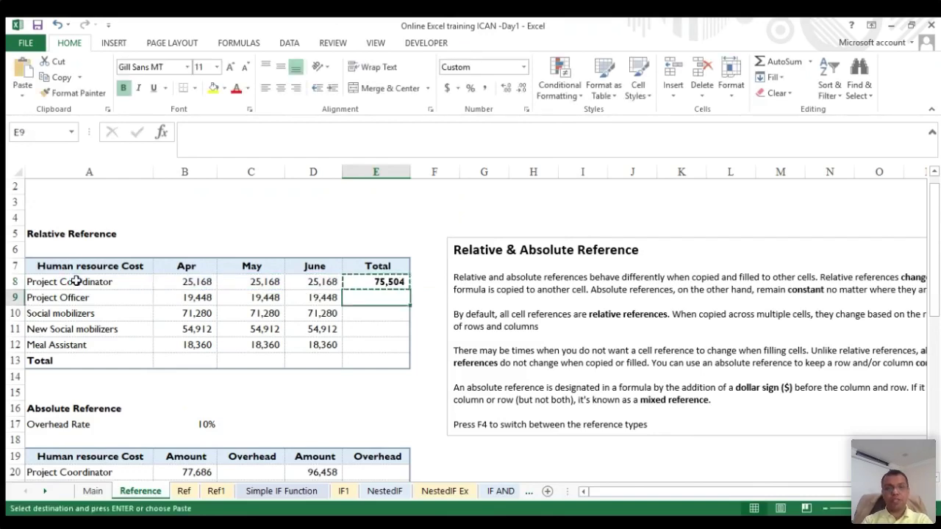
{"action": "key", "text": "shift+Down"}
{"action": "key", "text": "shift+Down"}
{"action": "key", "text": "shift+Down"}
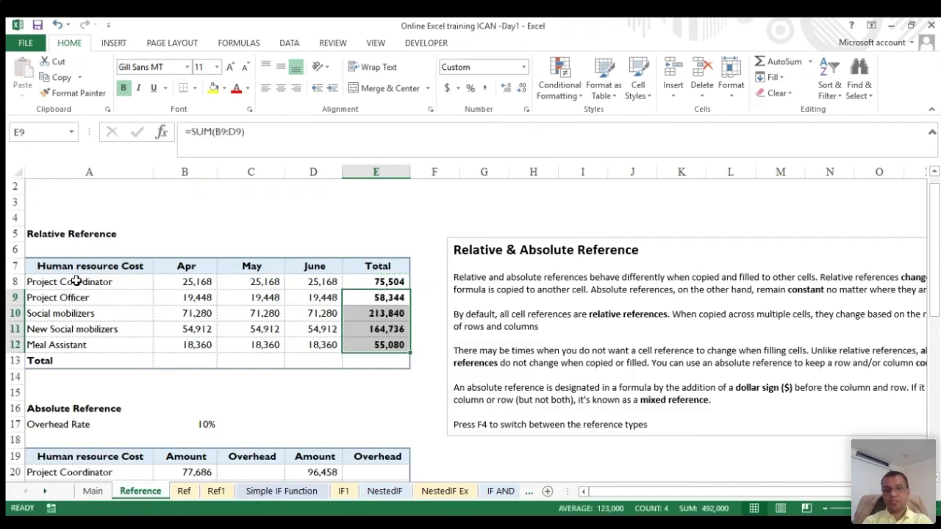
{"action": "key", "text": "Up"}
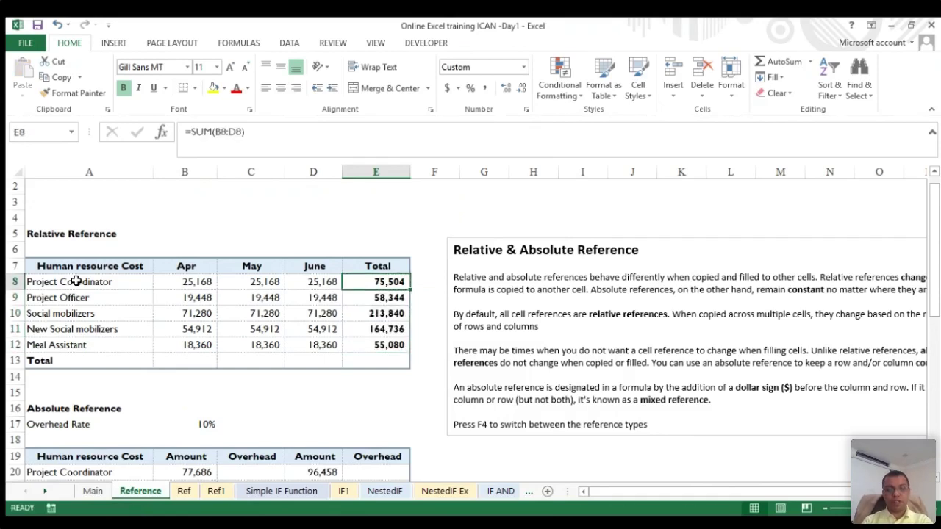
- Clear the totals in E9:E12 and switch the sheet to show formulas
{"action": "key", "text": "Up"}
{"action": "key", "text": "Down"}
{"action": "key", "text": "Down"}
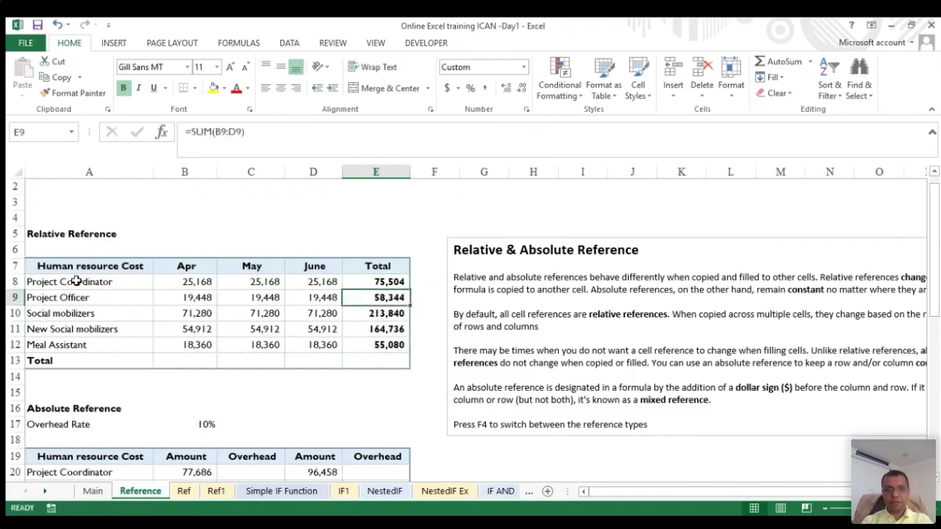
{"action": "key", "text": "shift+Down"}
{"action": "key", "text": "shift+Down"}
{"action": "key", "text": "shift+Down"}
{"action": "key", "text": "Delete"}
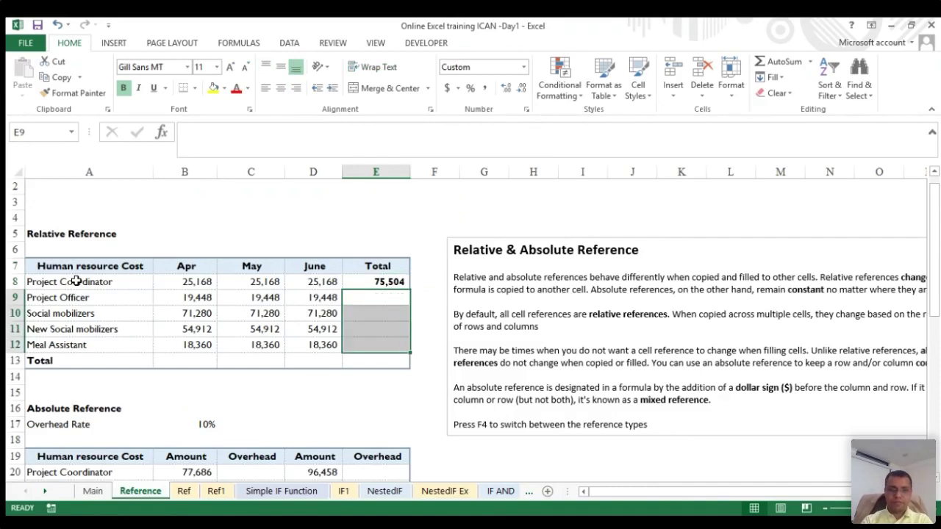
{"action": "key", "text": "Up"}
{"action": "key", "text": "ctrl+grave"}
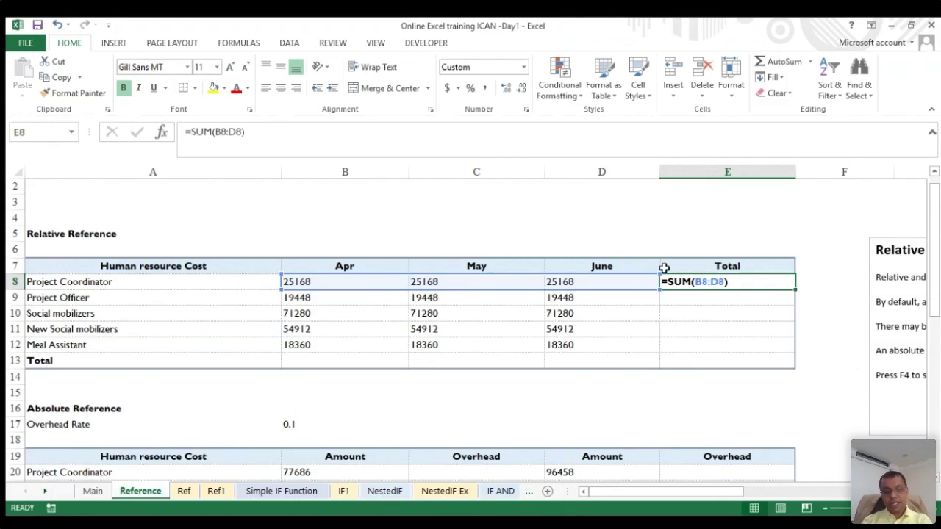
- Paste the E8 total into E10 and E11, becoming =SUM(B10:D10) and =SUM(B11:D11)
{"action": "key", "text": "ctrl+c"}
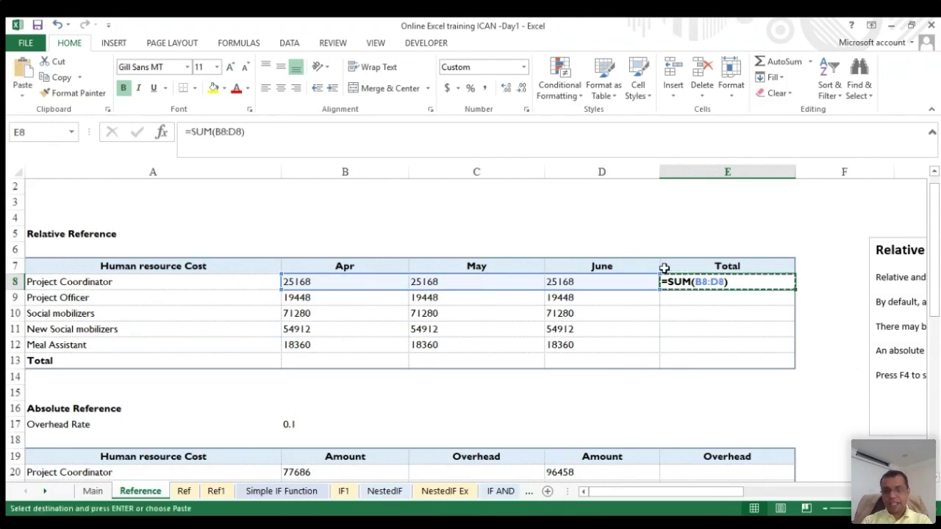
{"action": "key", "text": "Down"}
{"action": "key", "text": "Down"}
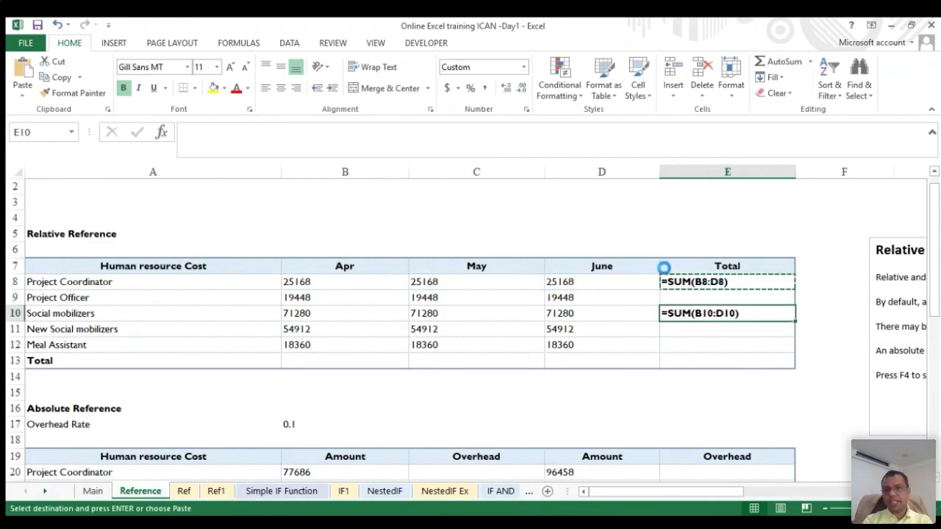
{"action": "key", "text": "ctrl+v"}
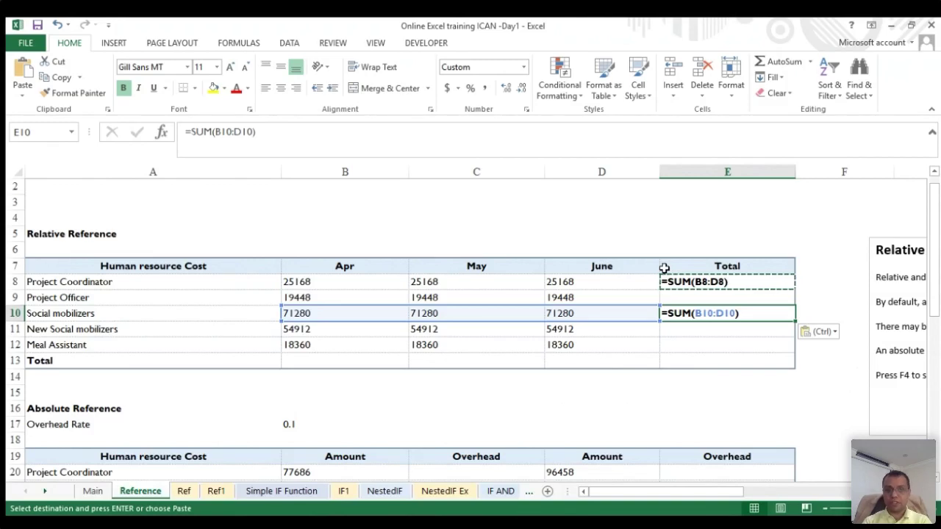
{"action": "key", "text": "Return"}
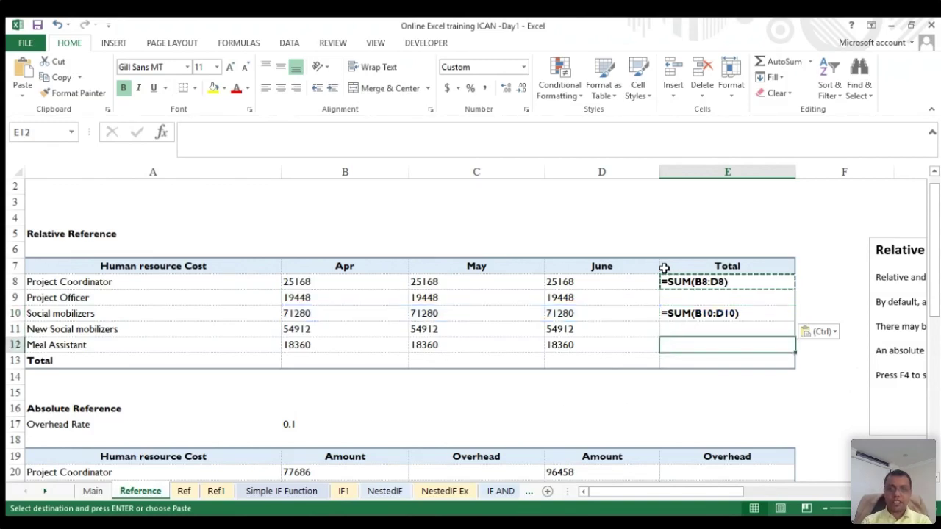
{"action": "key", "text": "ctrl+v"}
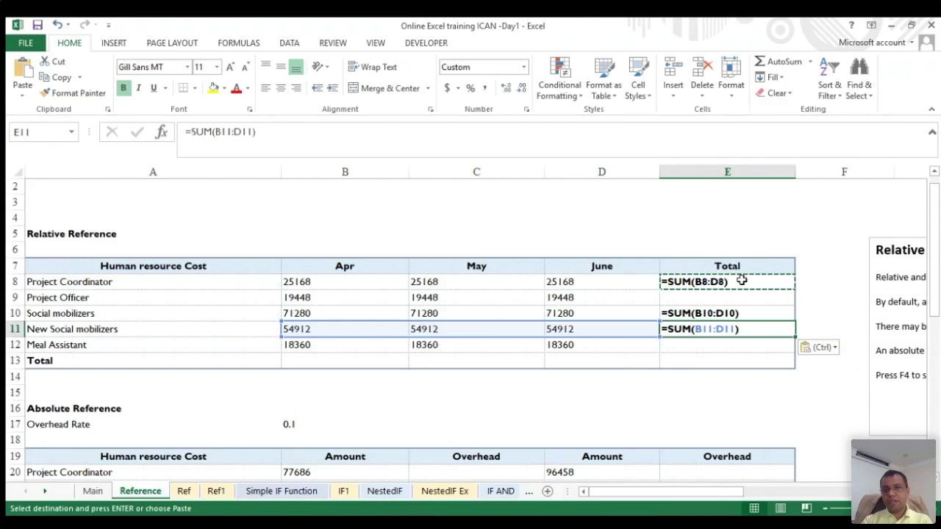
{"action": "left_click", "coordinate": [717, 283]}
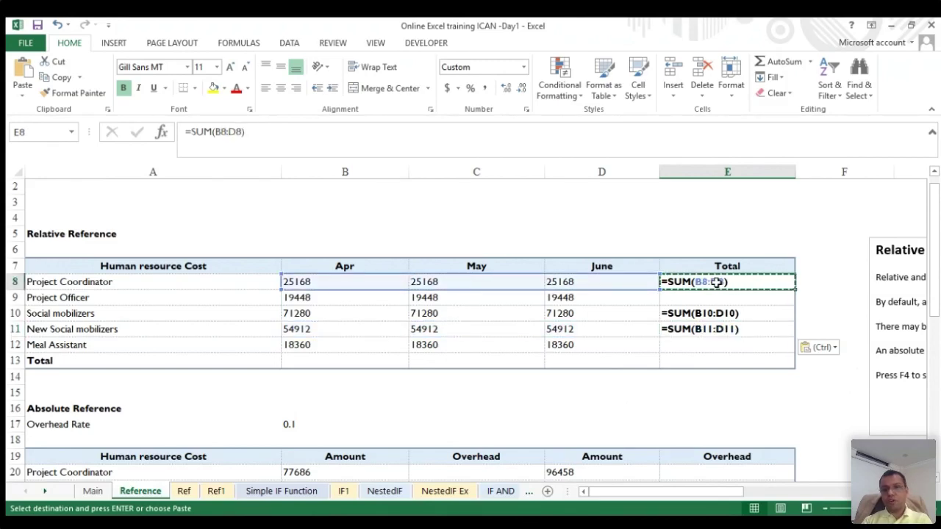
{"action": "left_click", "coordinate": [588, 230]}
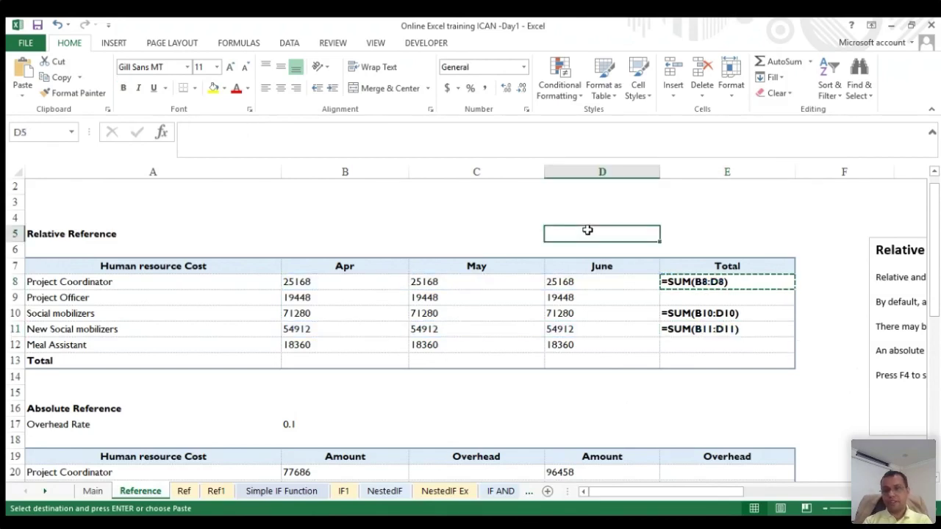
{"action": "key", "text": "ctrl+v"}
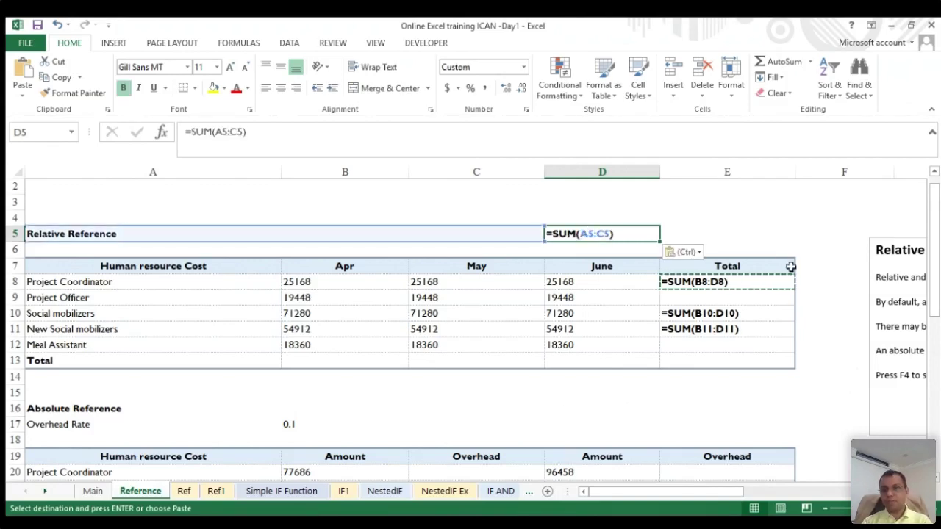
{"action": "left_click", "coordinate": [833, 282]}
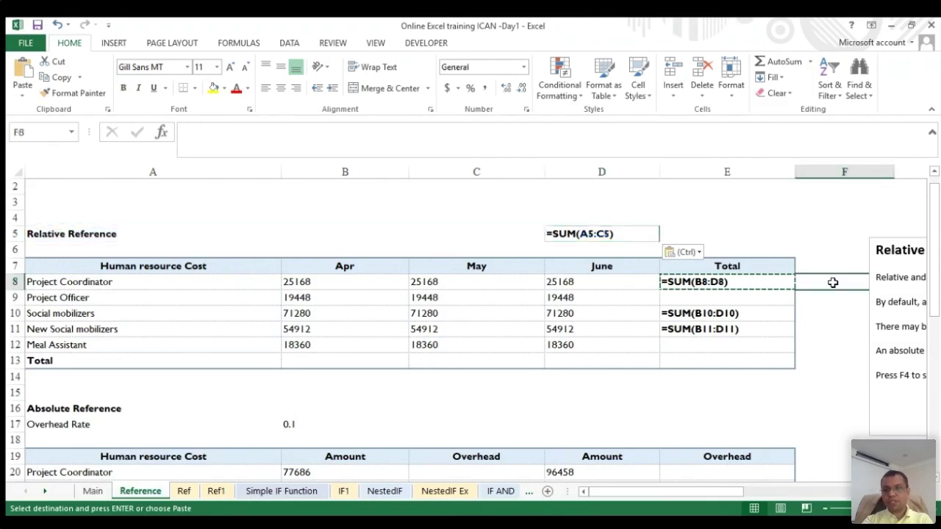
{"action": "key", "text": "ctrl+v"}
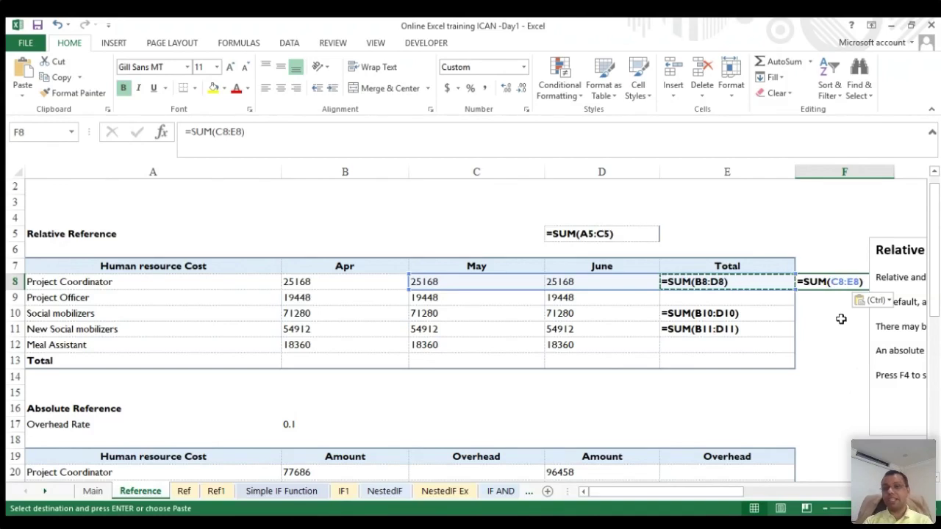
{"action": "key", "text": "Escape"}
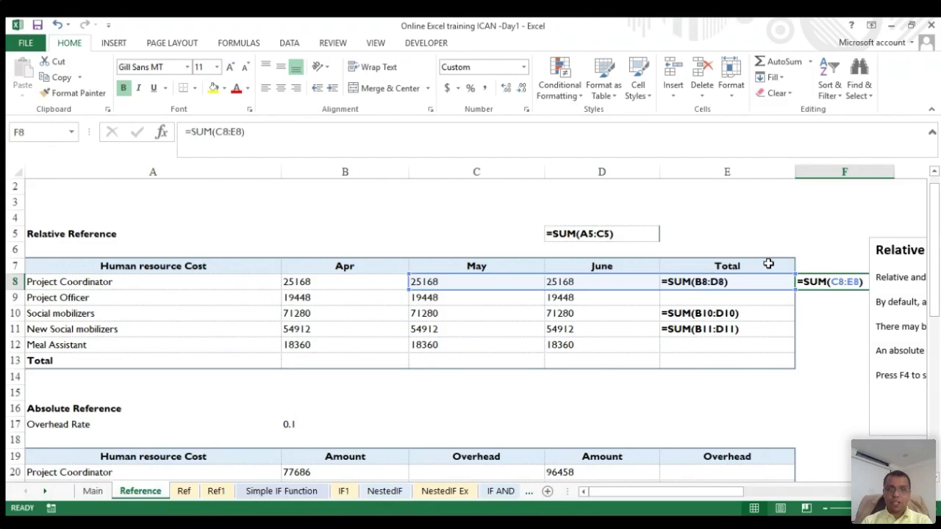
{"action": "left_click", "coordinate": [717, 329]}
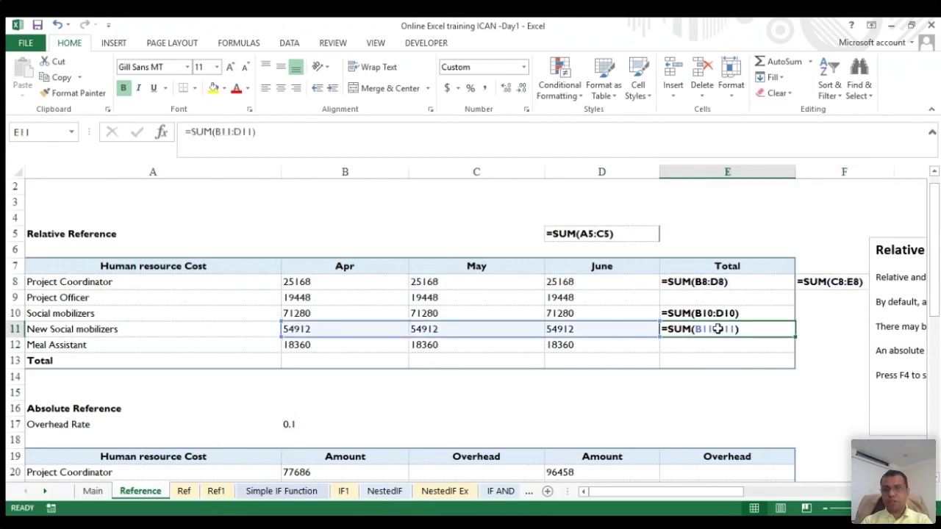
{"action": "left_click", "coordinate": [690, 284]}
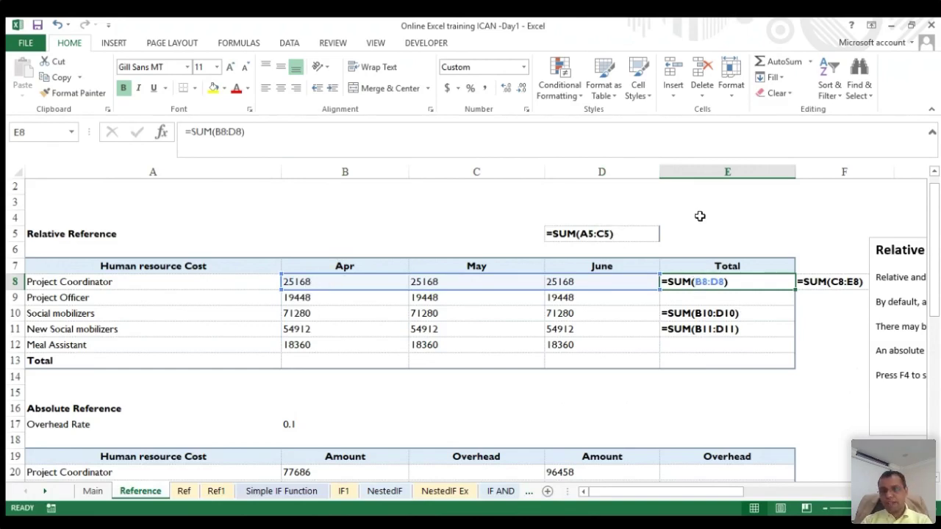
{"action": "left_click", "coordinate": [706, 313]}
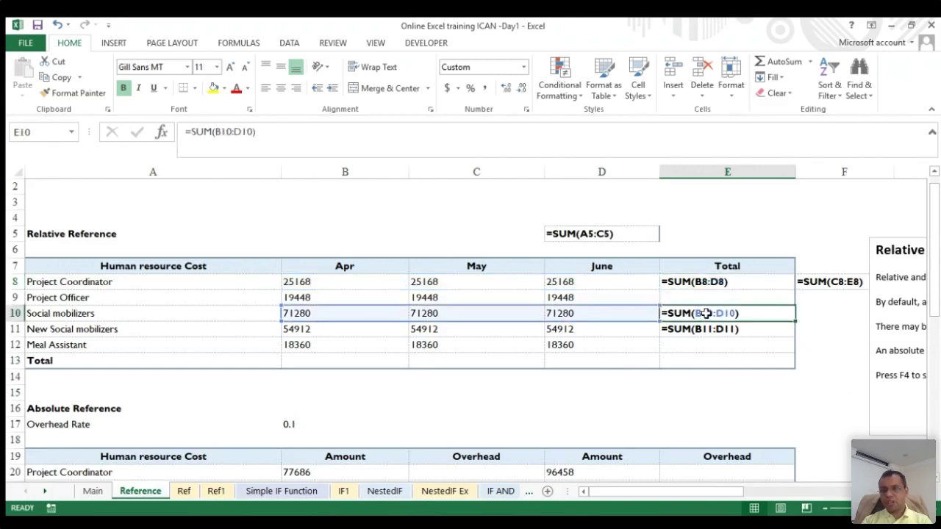
{"action": "left_click", "coordinate": [706, 282]}
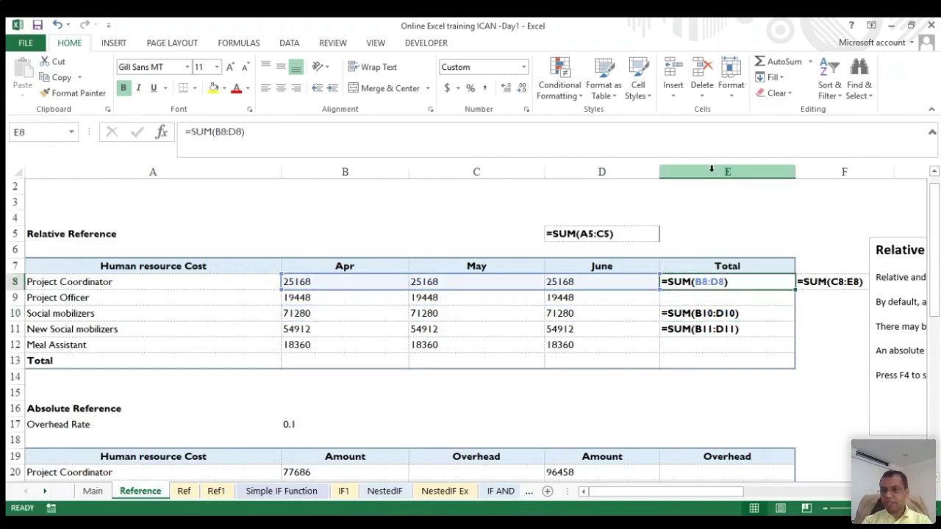
{"action": "left_click", "coordinate": [714, 316]}
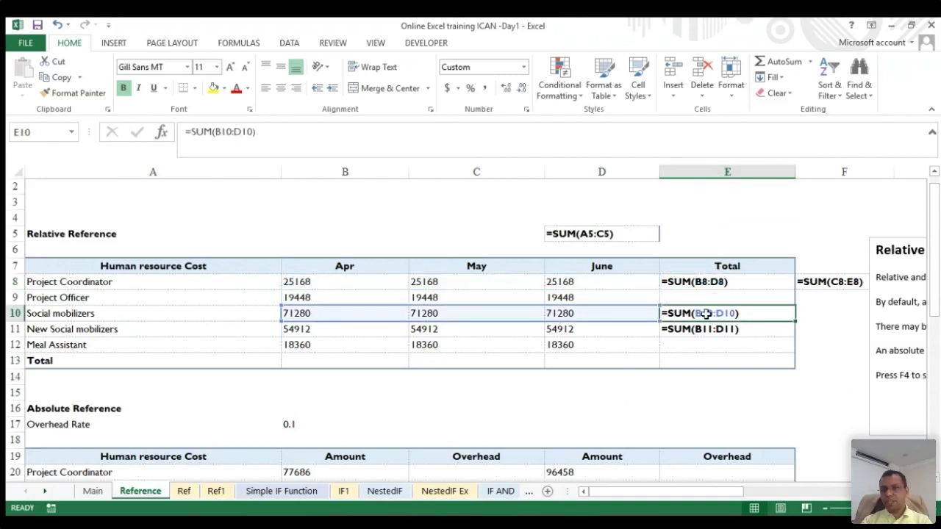
{"action": "left_click", "coordinate": [708, 282]}
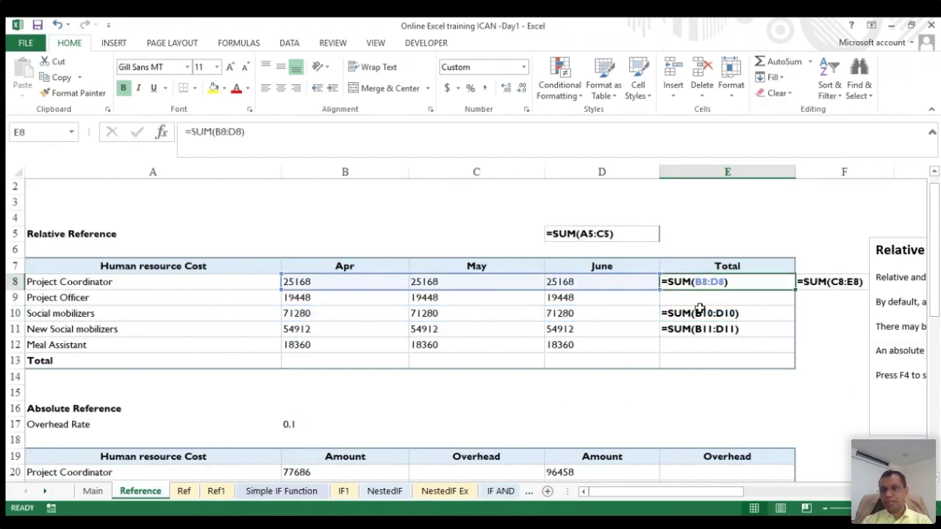
{"action": "left_click", "coordinate": [696, 313]}
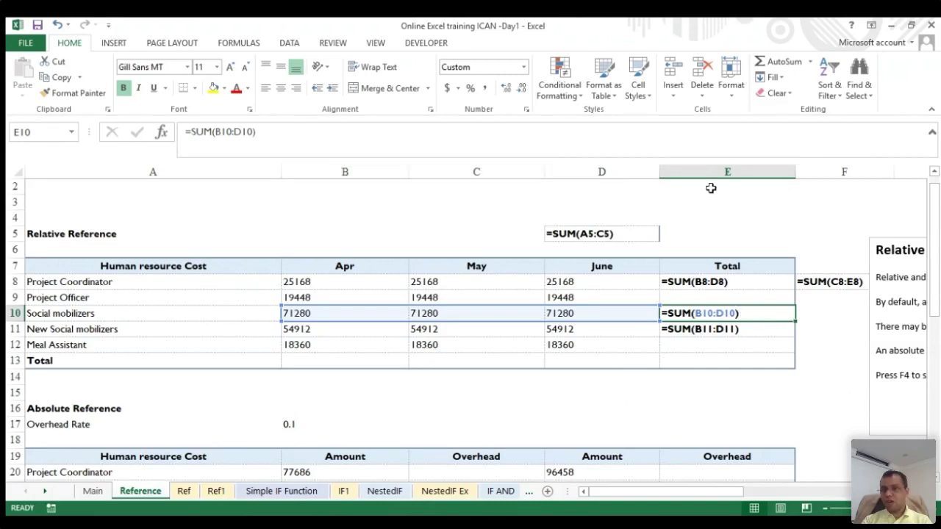
{"action": "left_click", "coordinate": [720, 283]}
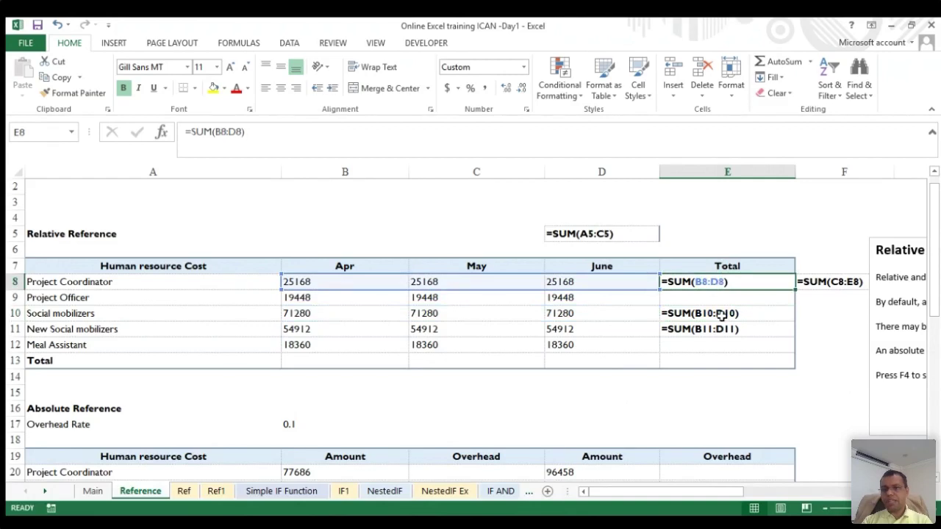
{"action": "left_click", "coordinate": [716, 315]}
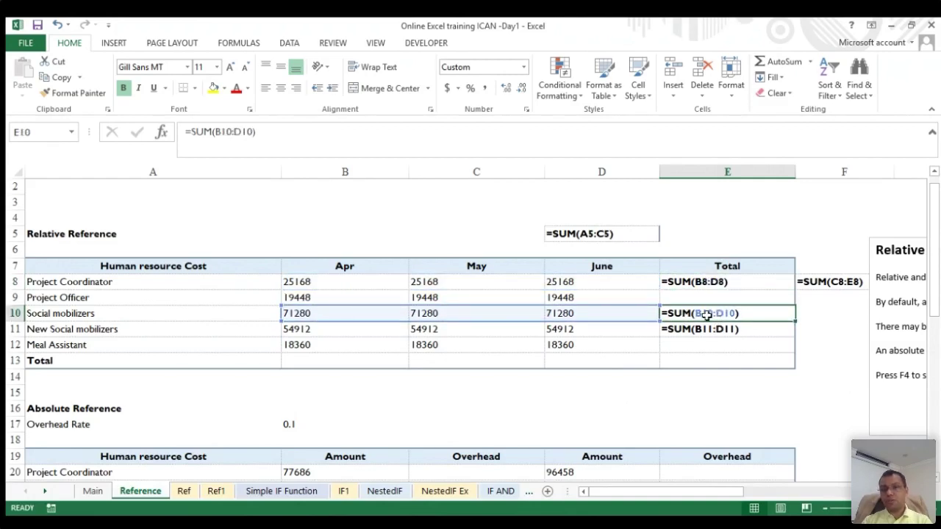
{"action": "left_click", "coordinate": [706, 286]}
{"action": "left_click", "coordinate": [707, 316]}
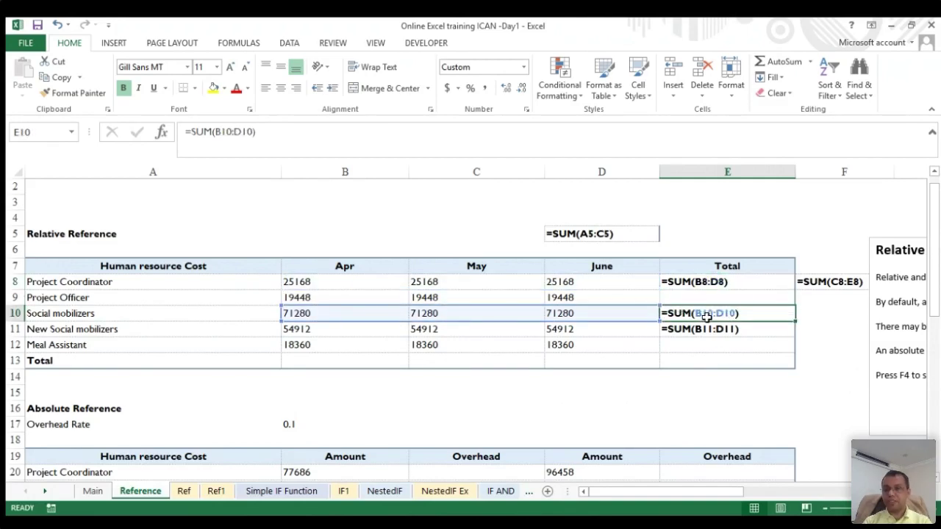
{"action": "left_click", "coordinate": [704, 284]}
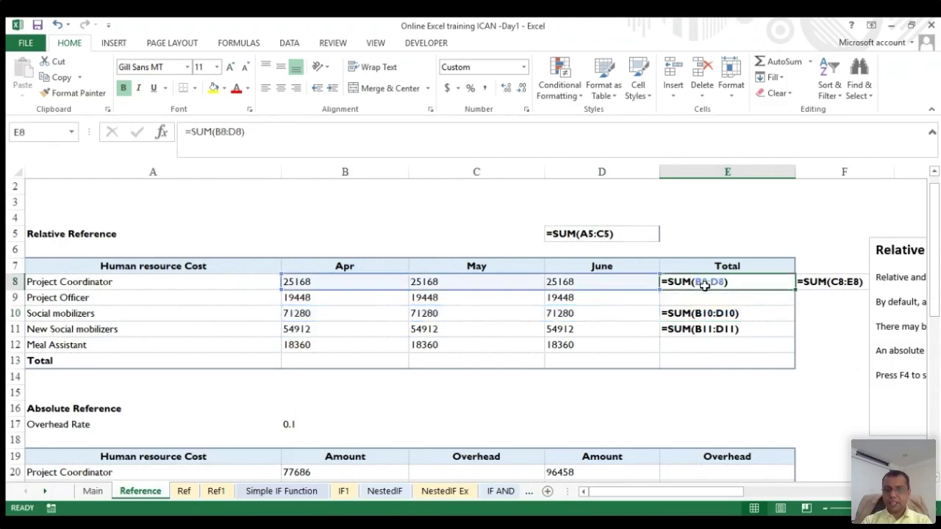
{"action": "left_click", "coordinate": [710, 316]}
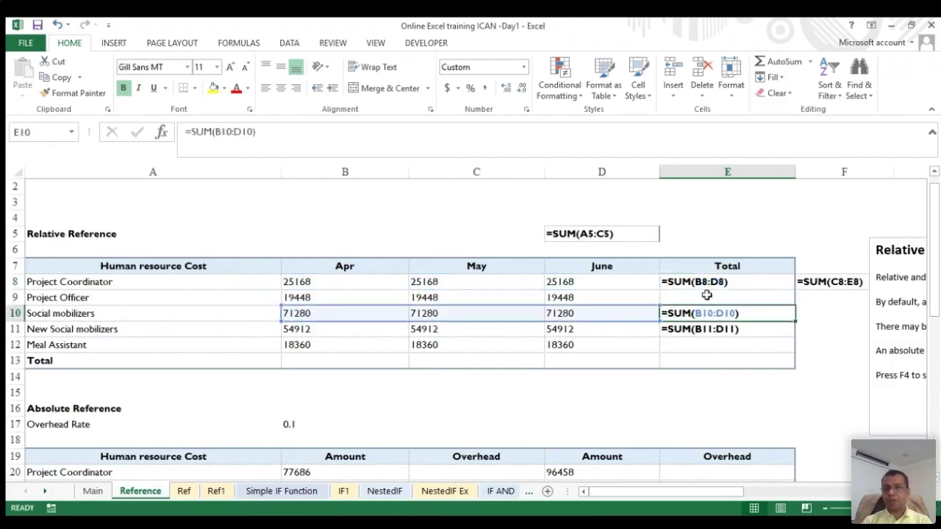
{"action": "left_click", "coordinate": [703, 281]}
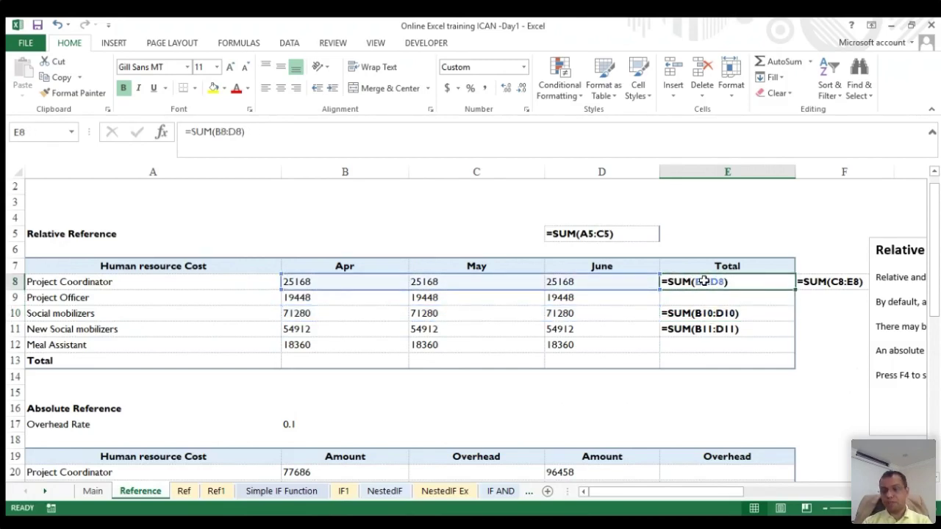
{"action": "key", "text": "Down"}
{"action": "key", "text": "Down"}
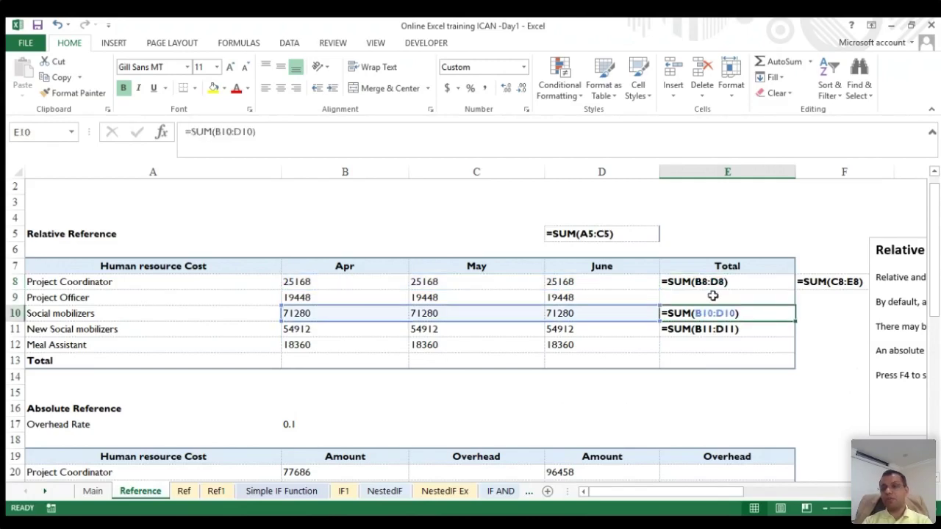
{"action": "left_click", "coordinate": [701, 282]}
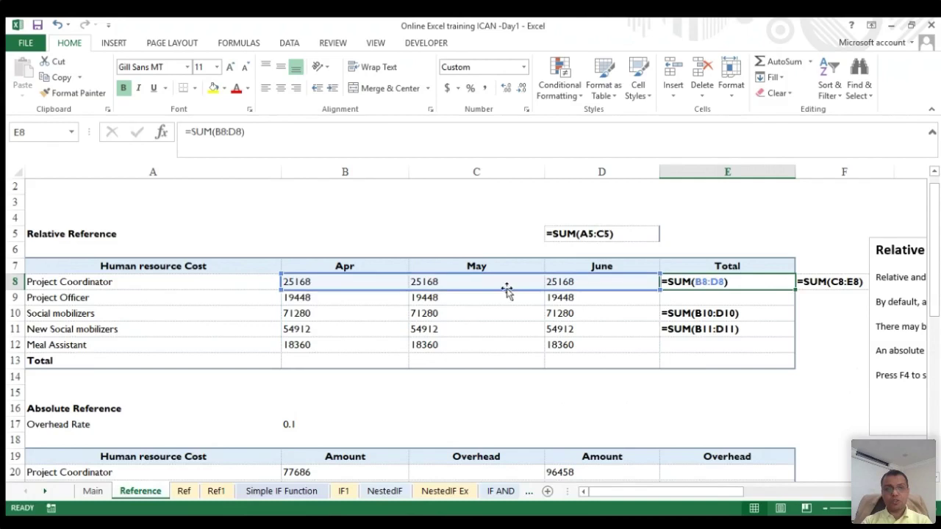
{"action": "left_click", "coordinate": [705, 315]}
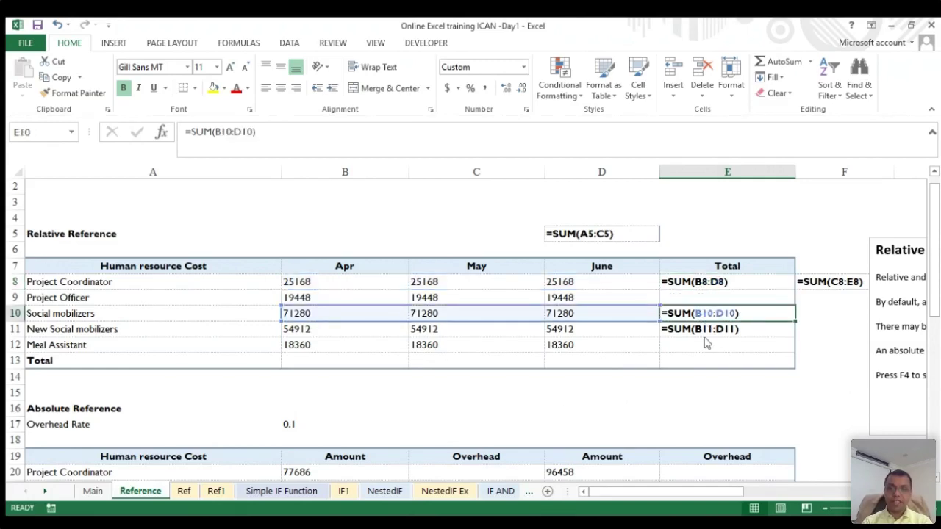
{"action": "left_click", "coordinate": [680, 328]}
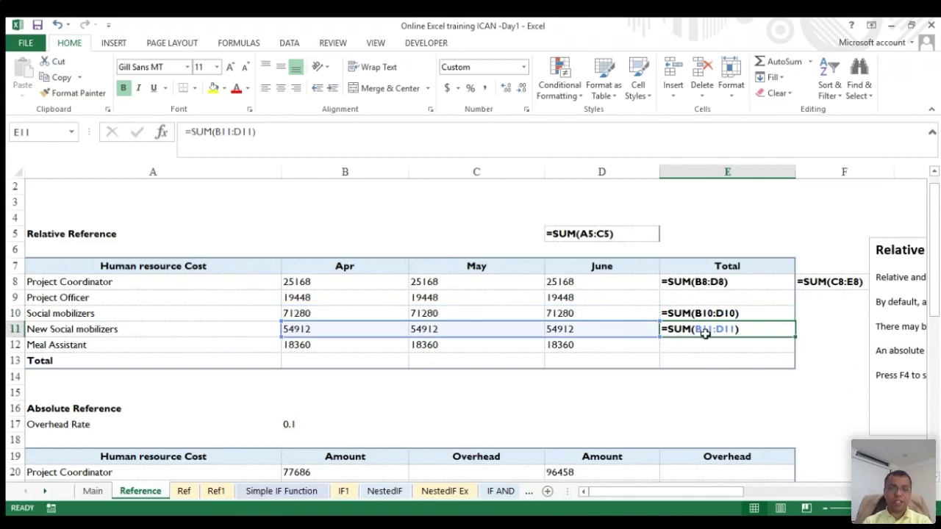
{"action": "left_click", "coordinate": [702, 285]}
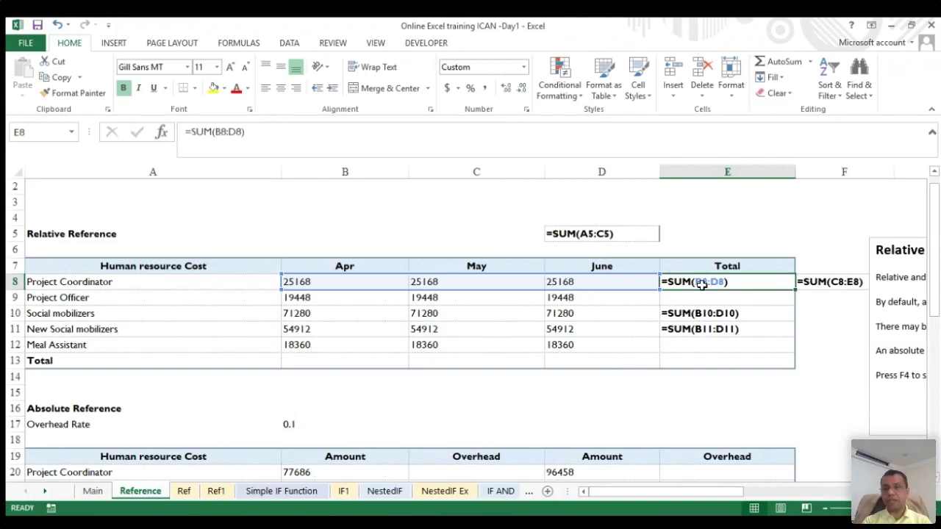
- Inspect the D5 demo formula, then switch the sheet to show calculated values
{"action": "double_click", "coordinate": [587, 234]}
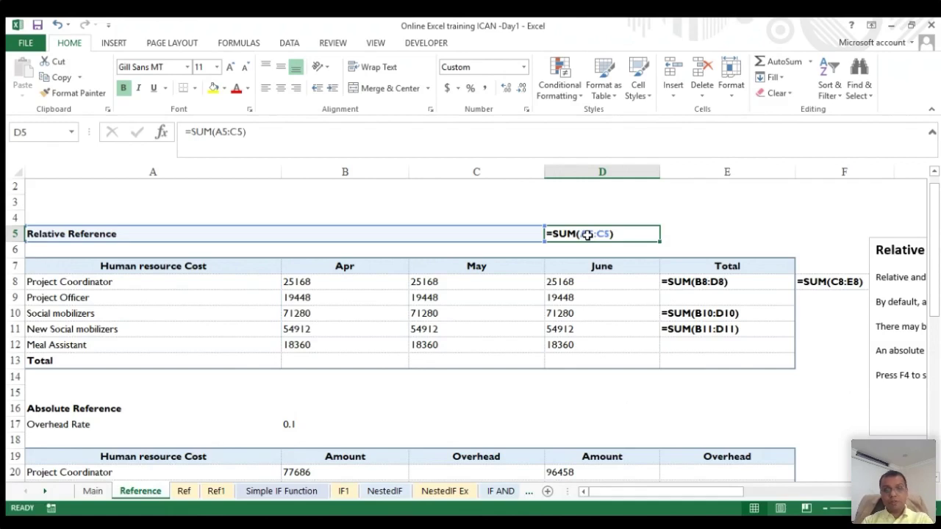
{"action": "key", "text": "Escape"}
{"action": "key", "text": "ctrl+grave"}
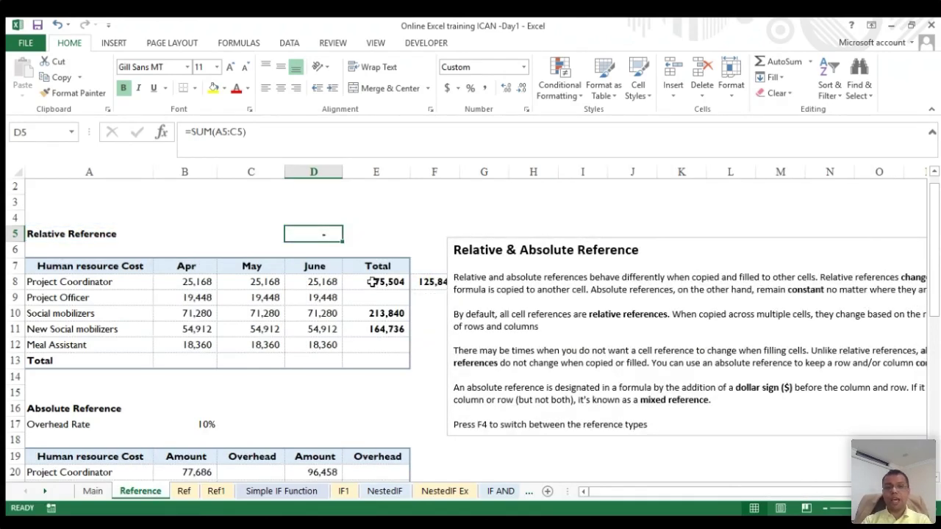
{"action": "left_click", "coordinate": [374, 281]}
{"action": "left_click", "coordinate": [312, 235]}
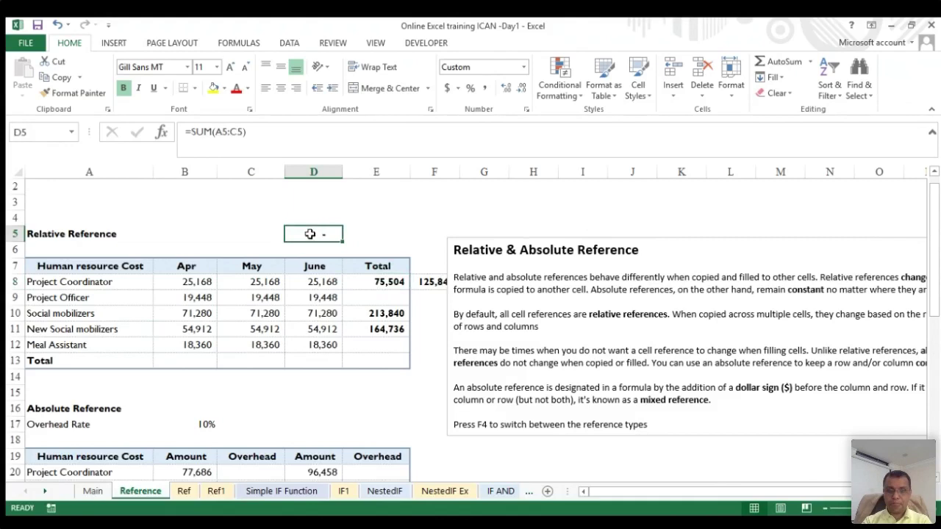
{"action": "left_click", "coordinate": [396, 281]}
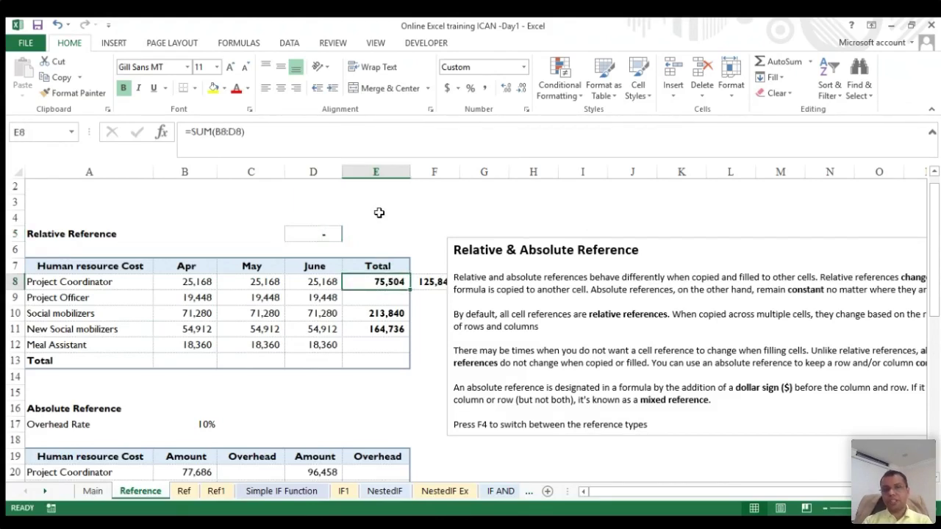
- Select the empty E2:E4 and F3:I3 ranges, show formulas again, and clear D5
{"action": "left_click", "coordinate": [375, 190]}
{"action": "left_click_drag", "start_coordinate": [376, 193], "coordinate": [378, 228]}
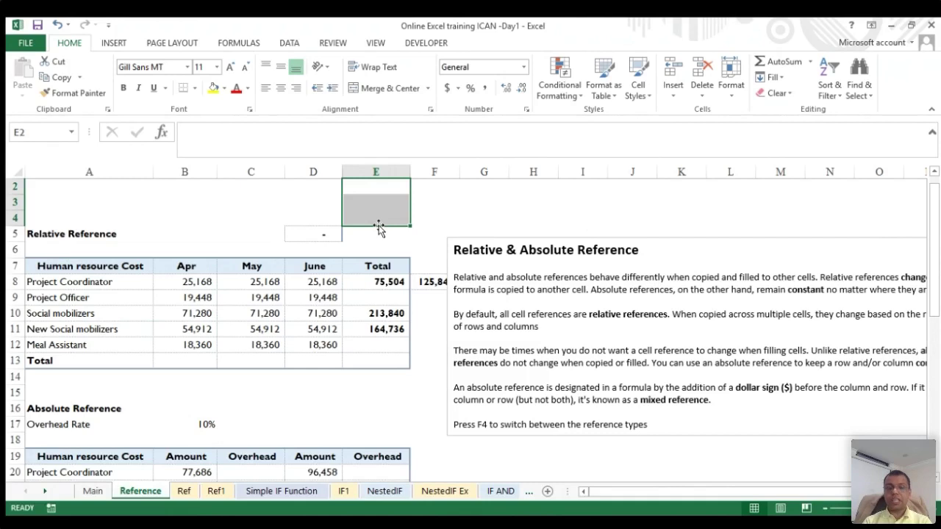
{"action": "left_click_drag", "start_coordinate": [434, 197], "coordinate": [564, 201]}
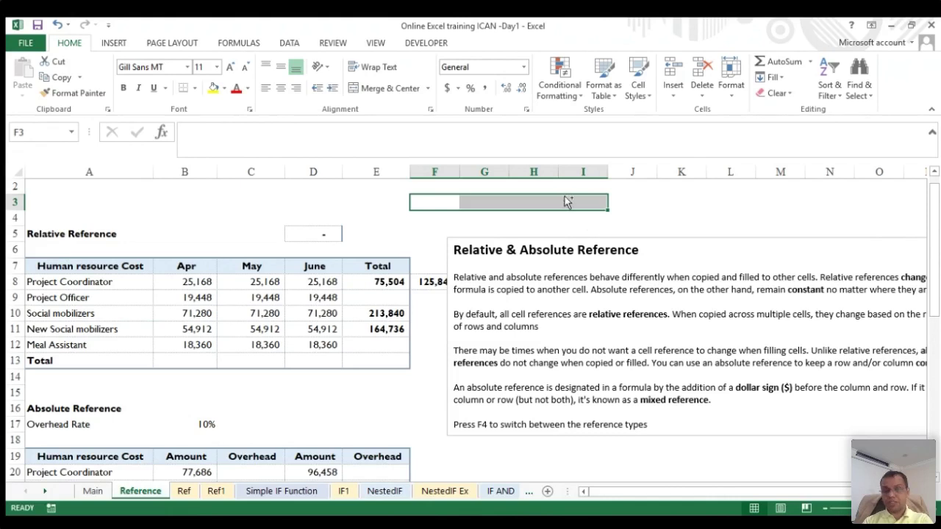
{"action": "key", "text": "ctrl+grave"}
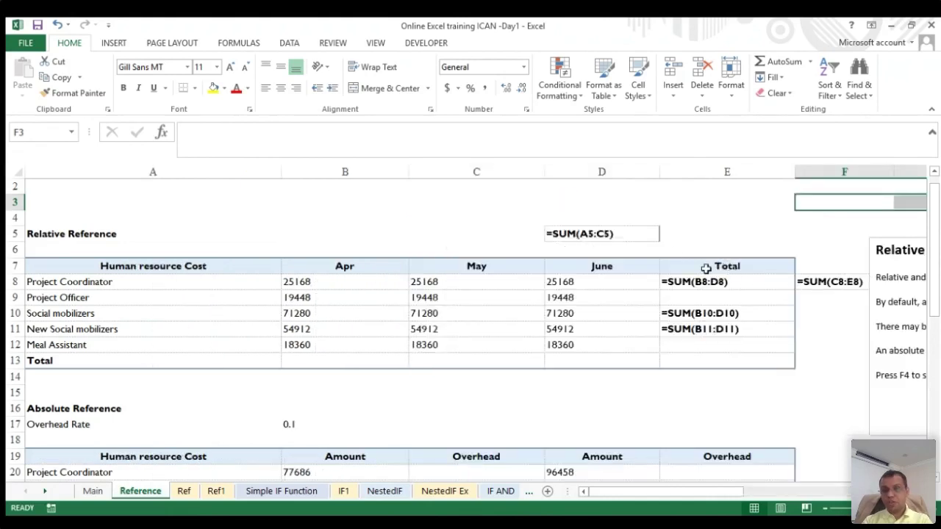
{"action": "double_click", "coordinate": [586, 245]}
{"action": "key", "text": "Escape"}
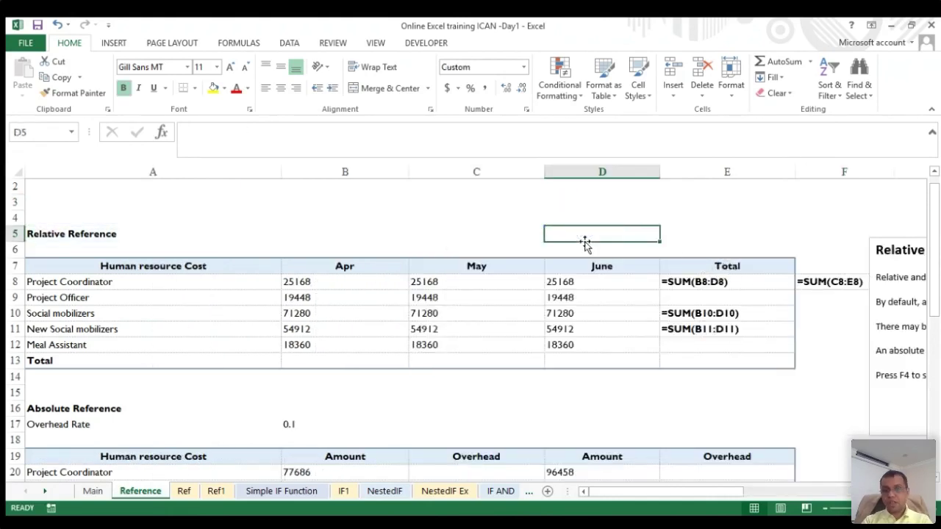
- Paste the E8 total formula into E5 as a test, then delete it
{"action": "double_click", "coordinate": [724, 281]}
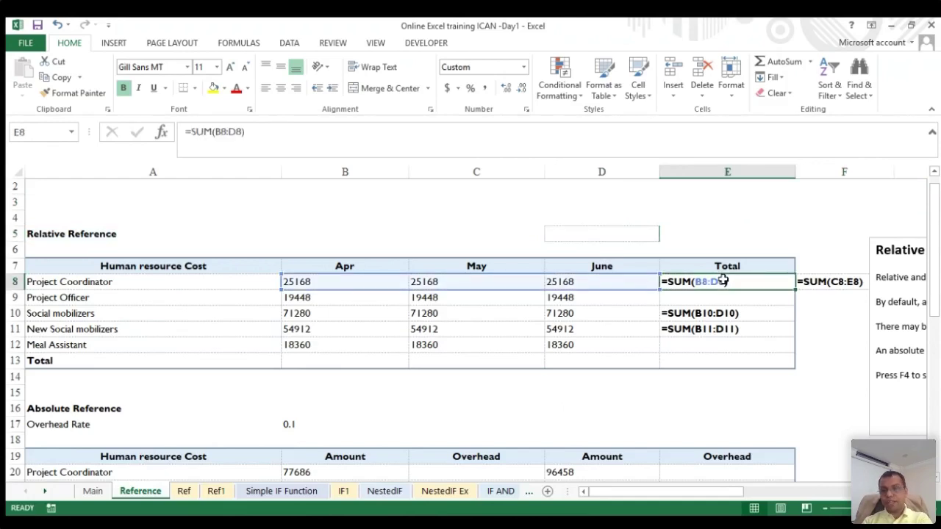
{"action": "key", "text": "ctrl+c"}
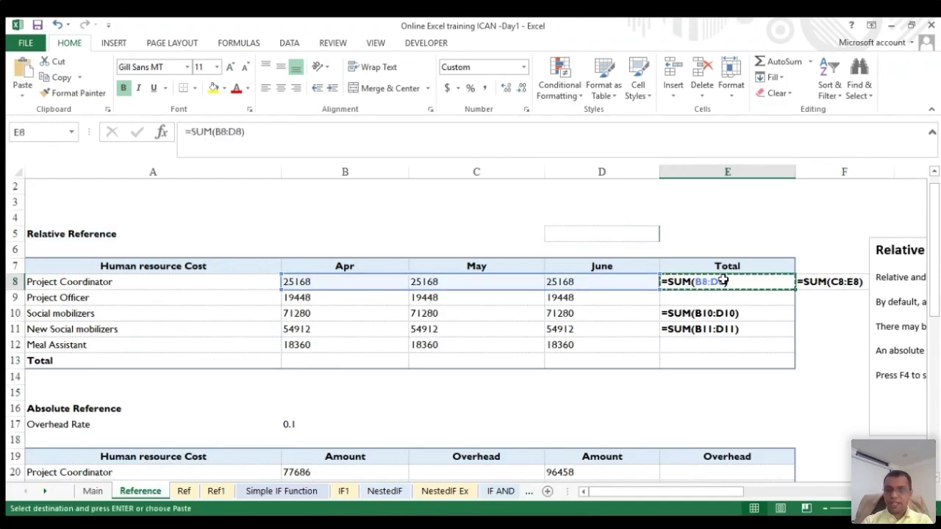
{"action": "key", "text": "Up"}
{"action": "key", "text": "Up"}
{"action": "key", "text": "Up"}
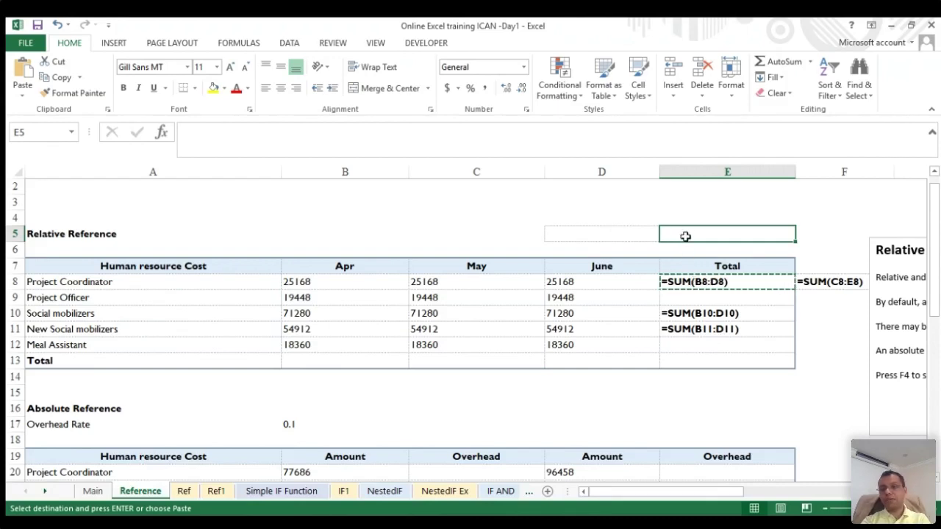
{"action": "key", "text": "ctrl+v"}
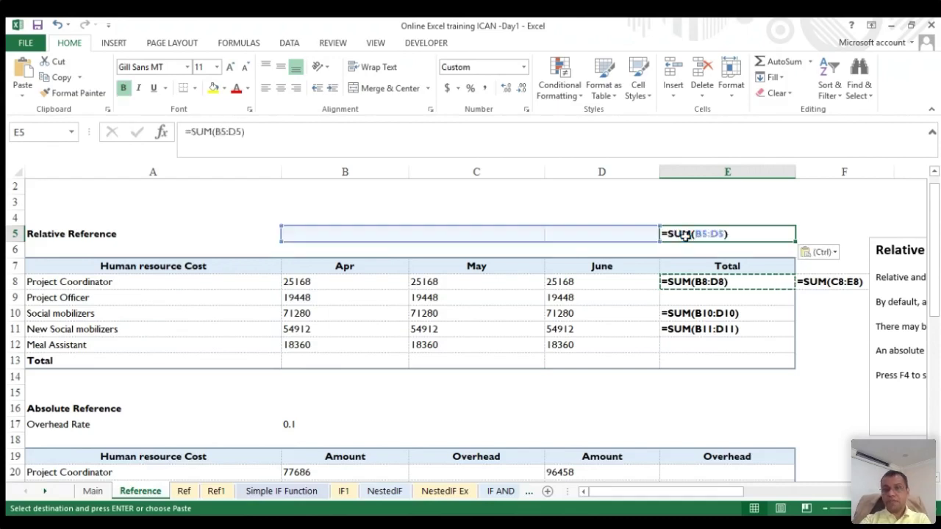
{"action": "key", "text": "Delete"}
- Paste the E8 total formula into D5, where it becomes =SUM(A5:C5), and copy it
{"action": "left_click", "coordinate": [715, 283]}
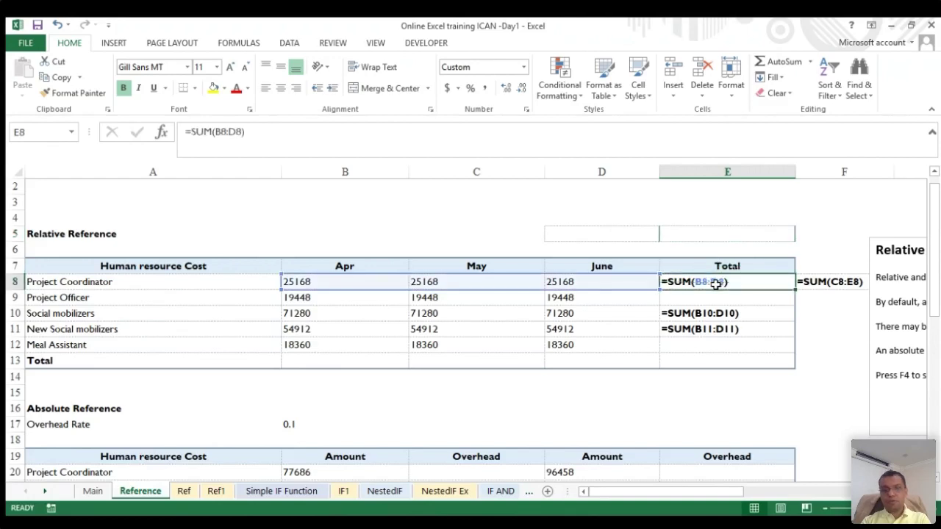
{"action": "key", "text": "ctrl+c"}
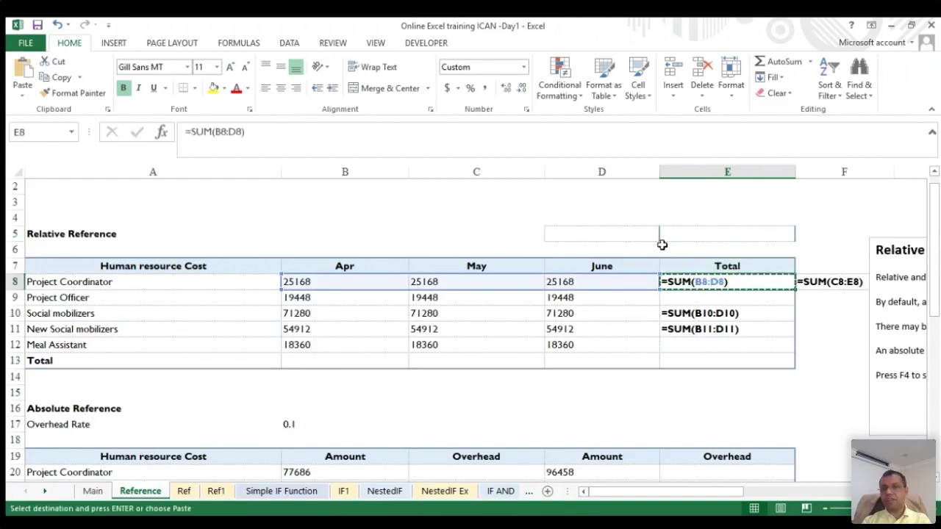
{"action": "left_click", "coordinate": [620, 232]}
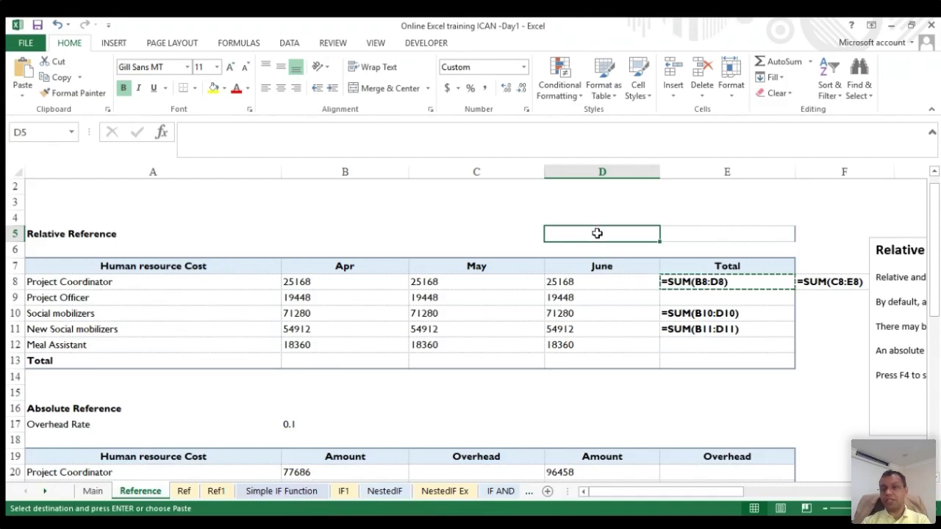
{"action": "left_click", "coordinate": [590, 266]}
{"action": "left_click", "coordinate": [587, 250]}
{"action": "left_click", "coordinate": [585, 230]}
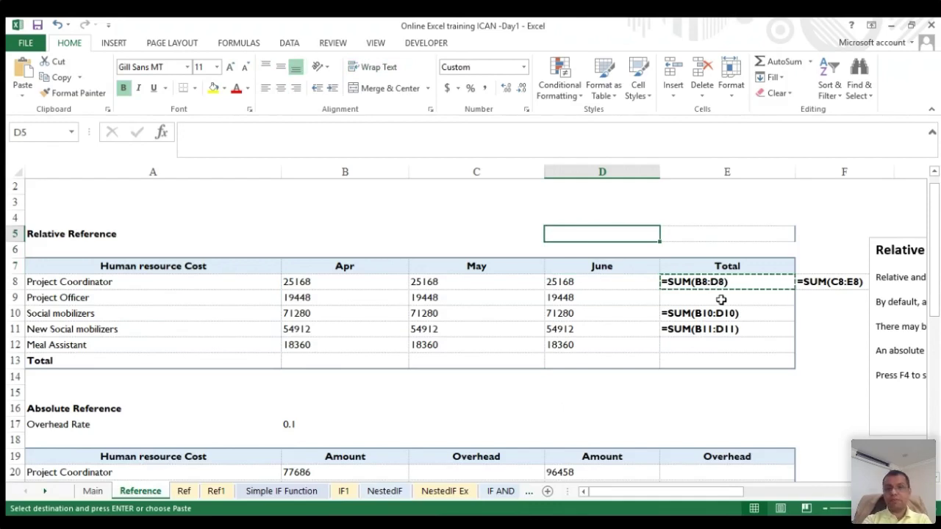
{"action": "key", "text": "ctrl+v"}
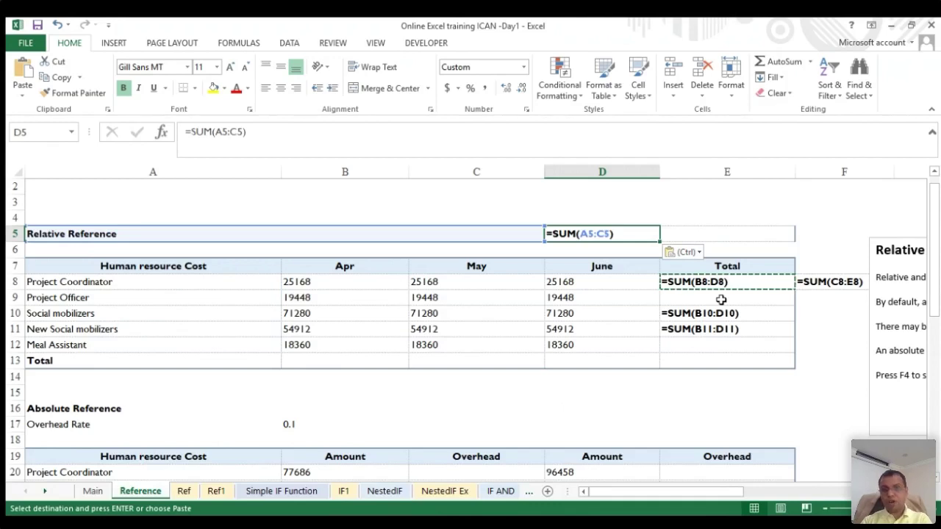
{"action": "key", "text": "ctrl+c"}
{"action": "key", "text": "Down"}
{"action": "key", "text": "Up"}
{"action": "key", "text": "Up"}
{"action": "key", "text": "Left"}
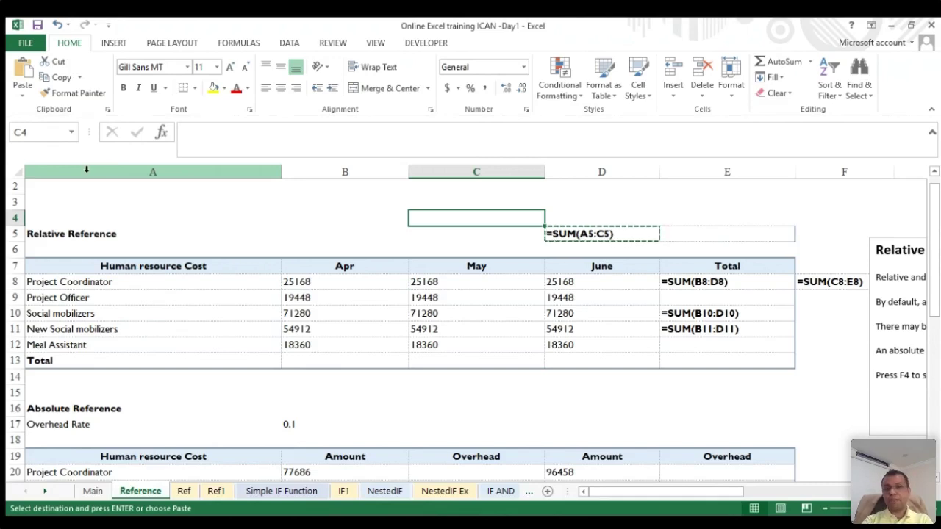
- Paste the D5 formula into C4, undo the #REF! result, and show values again
{"action": "key", "text": "ctrl+v"}
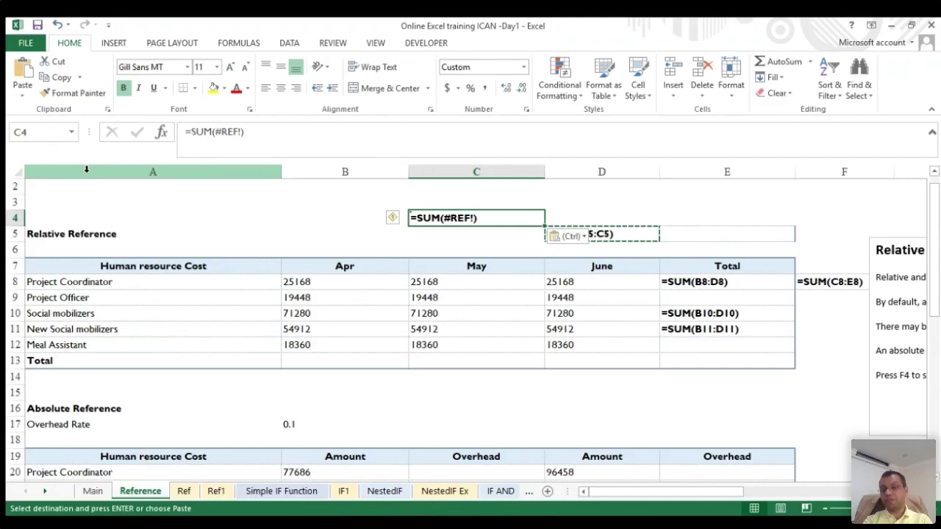
{"action": "key", "text": "ctrl+z"}
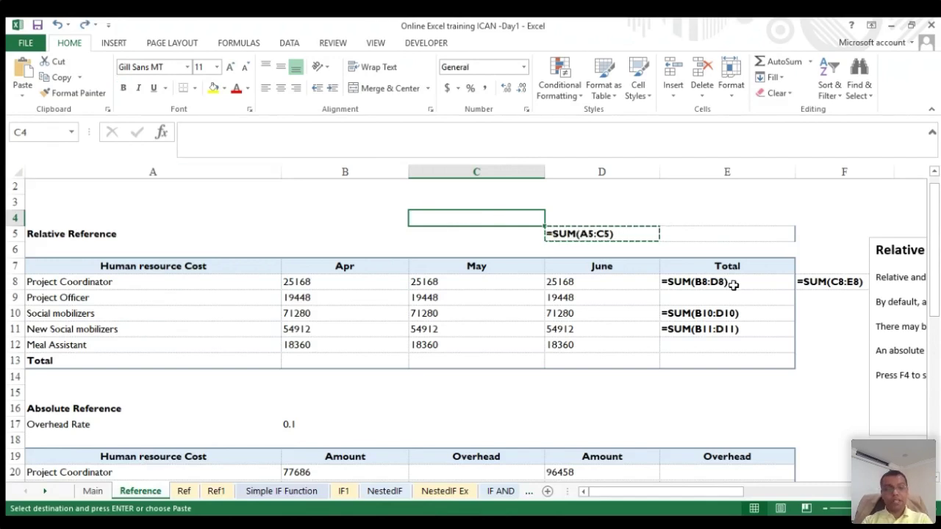
{"action": "key", "text": "ctrl+grave"}
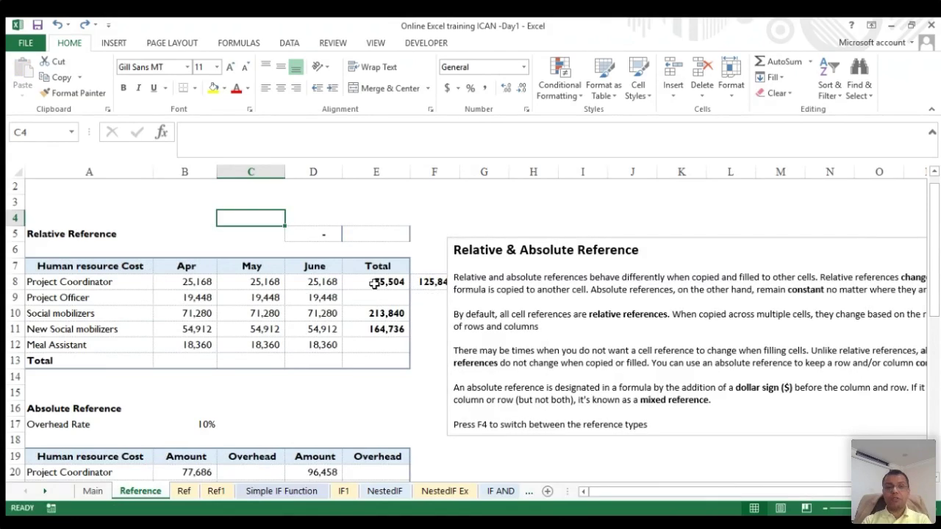
- Fill the E8 total down E9:E12, giving 58,344 in E9 and 55,080 in E12
{"action": "left_click", "coordinate": [375, 282]}
{"action": "key", "text": "ctrl+c"}
{"action": "key", "text": "Down"}
{"action": "key", "text": "shift+Down"}
{"action": "key", "text": "shift+Down"}
{"action": "key", "text": "shift+Down"}
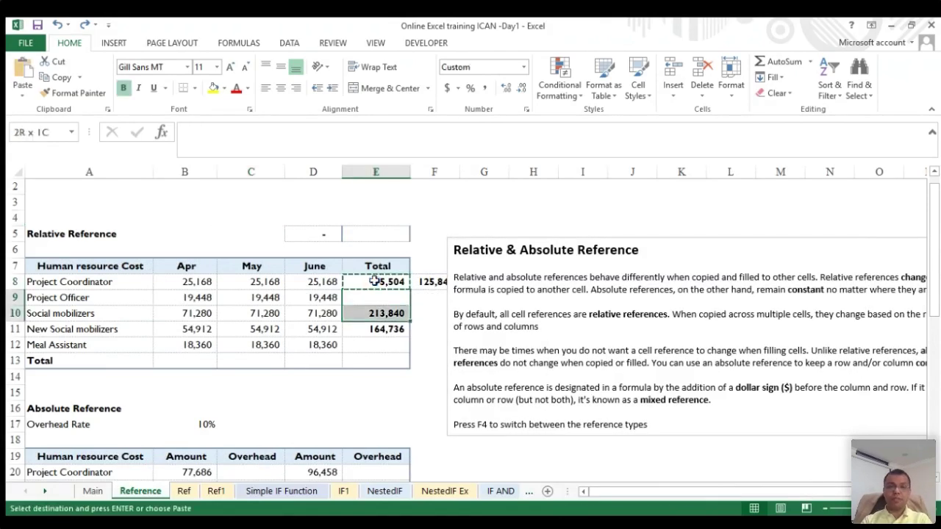
{"action": "key", "text": "Return"}
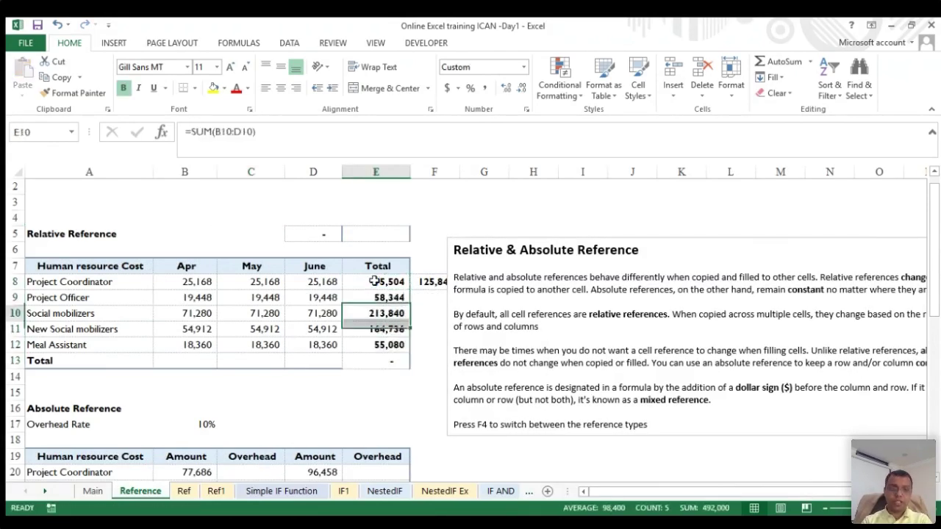
{"action": "left_click", "coordinate": [375, 282]}
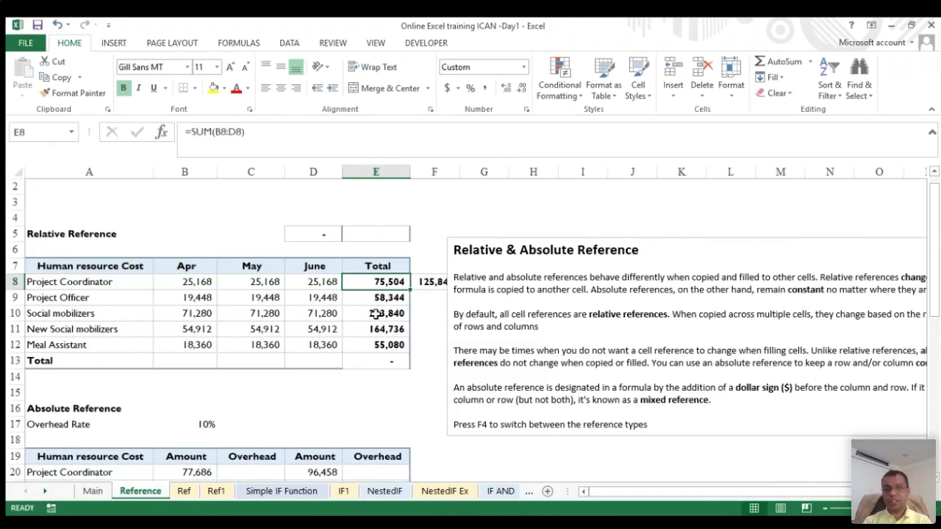
- Check the row totals down the Total column, ending on the empty Apr total cell B13
{"action": "scroll", "coordinate": [376, 313], "scroll_direction": "down", "scroll_amount": 1}
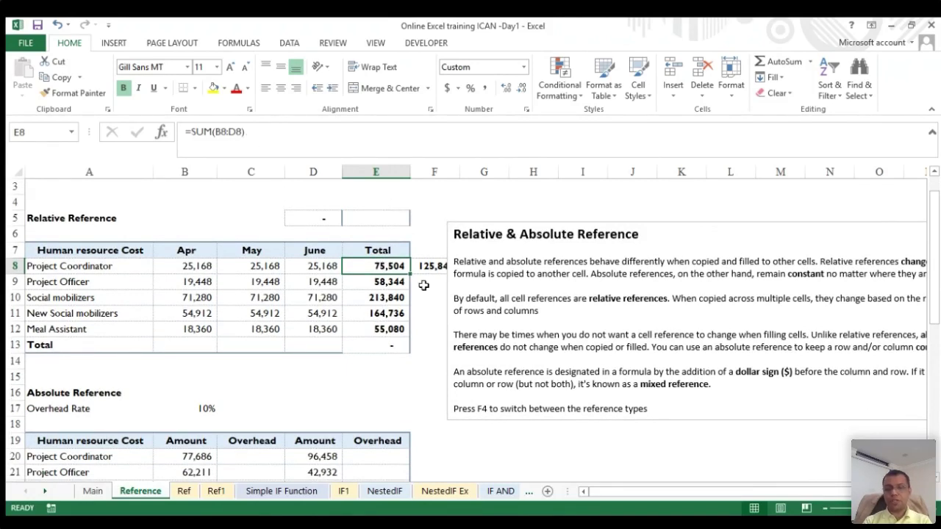
{"action": "key", "text": "Up"}
{"action": "key", "text": "Down"}
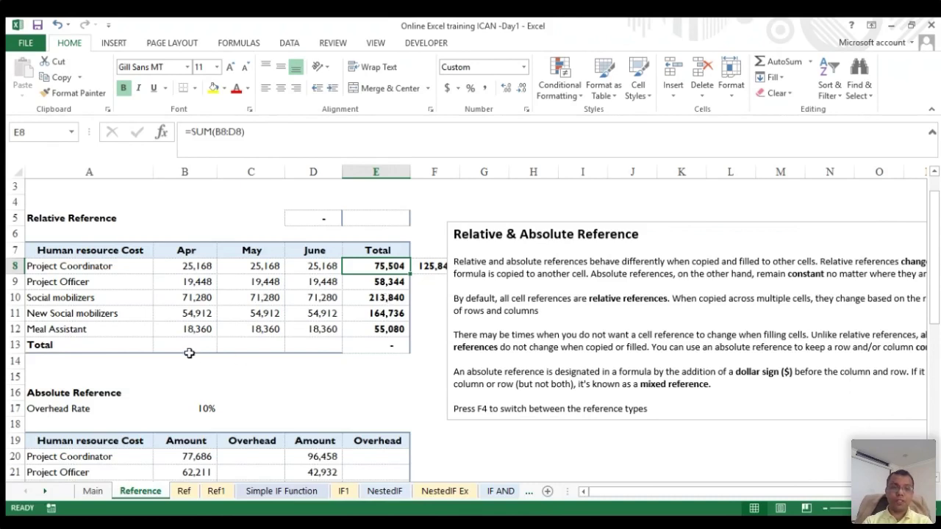
{"action": "left_click_drag", "start_coordinate": [383, 261], "coordinate": [384, 345]}
{"action": "left_click", "coordinate": [382, 269]}
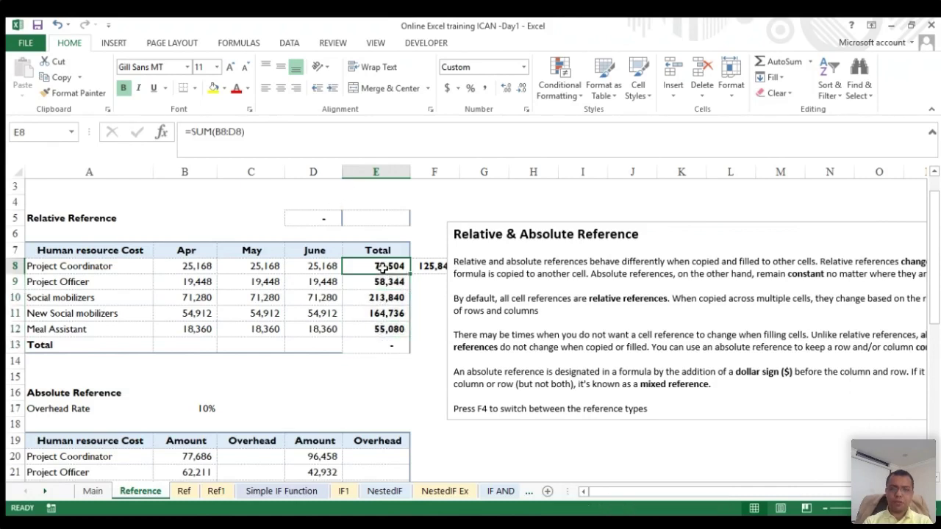
{"action": "key", "text": "Down"}
{"action": "key", "text": "Down"}
{"action": "key", "text": "Down"}
{"action": "key", "text": "Down"}
{"action": "key", "text": "Up"}
{"action": "key", "text": "Up"}
{"action": "key", "text": "Up"}
{"action": "key", "text": "Up"}
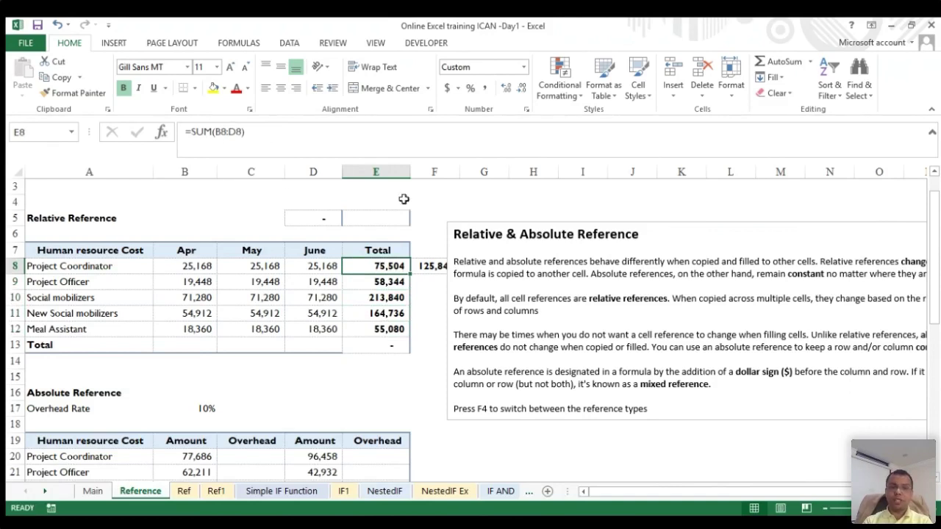
{"action": "key", "text": "Down"}
{"action": "key", "text": "Down"}
{"action": "key", "text": "Down"}
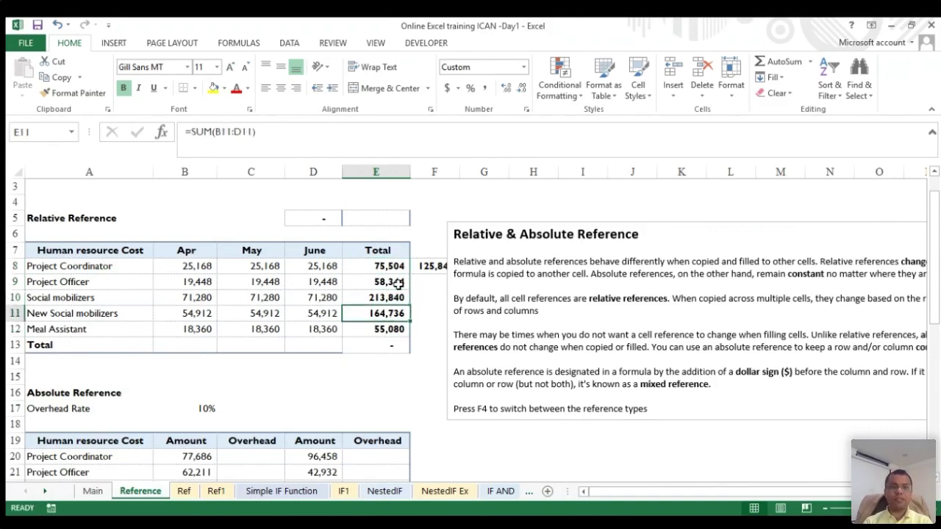
{"action": "key", "text": "Down"}
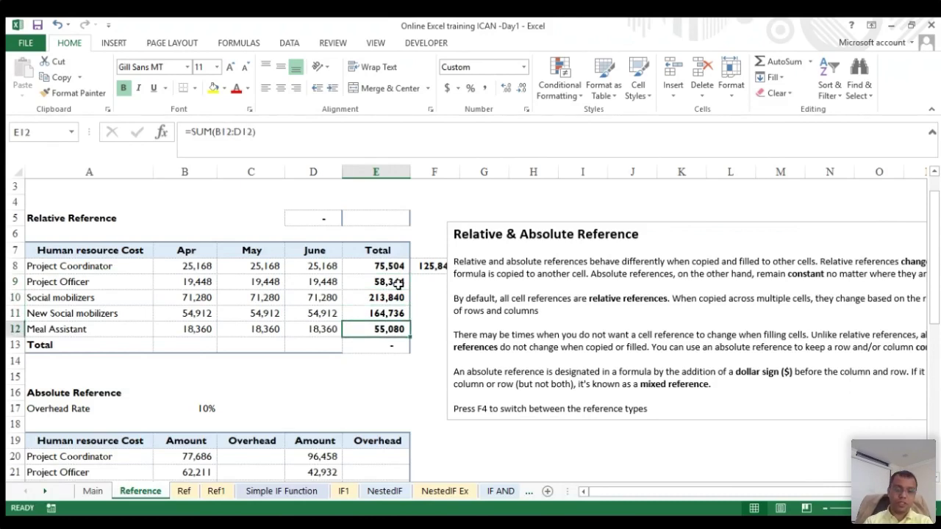
{"action": "key", "text": "Down"}
{"action": "key", "text": "Left"}
{"action": "key", "text": "Left"}
{"action": "key", "text": "Left"}
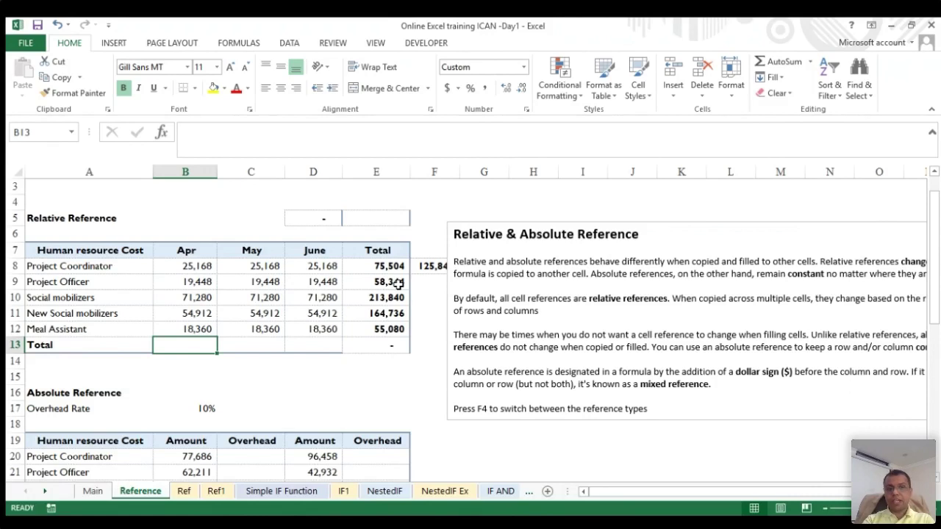
- AutoSum the Apr column in B13 and copy it to May in C13, each 189,168
{"action": "key", "text": "alt+equal"}
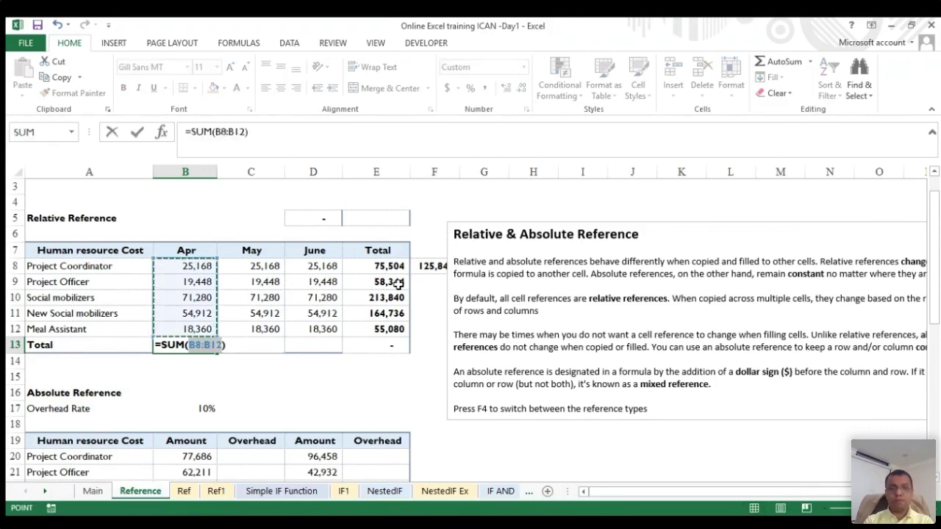
{"action": "key", "text": "Return"}
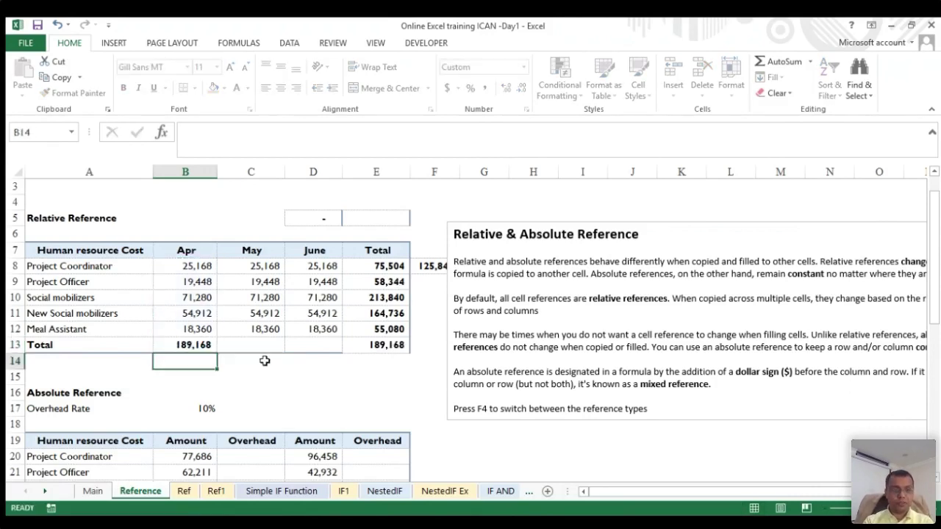
{"action": "key", "text": "Up"}
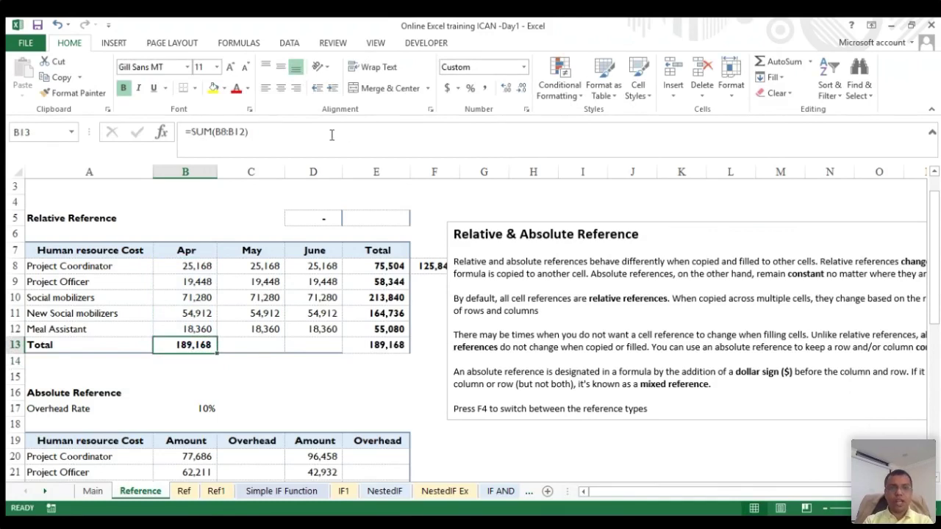
{"action": "left_click", "coordinate": [284, 137]}
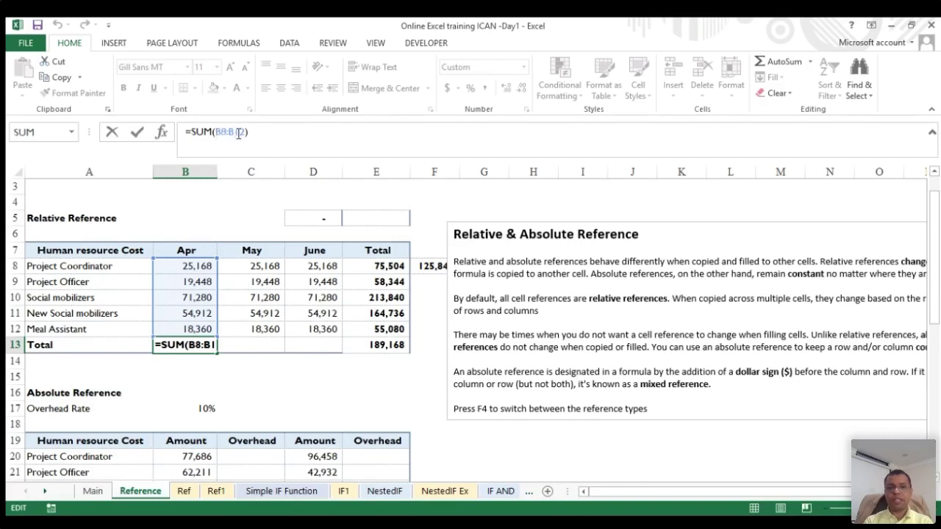
{"action": "key", "text": "ctrl+Return"}
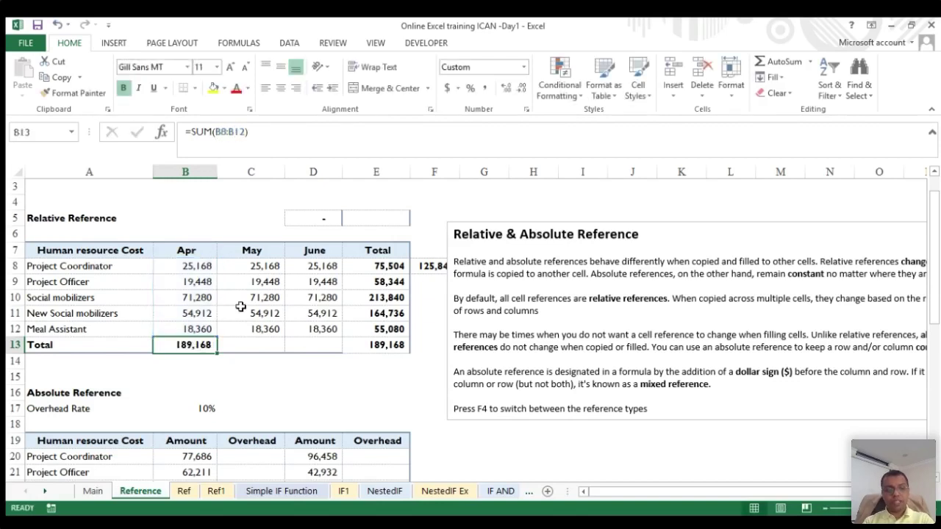
{"action": "key", "text": "ctrl+c"}
{"action": "key", "text": "Right"}
{"action": "key", "text": "Return"}
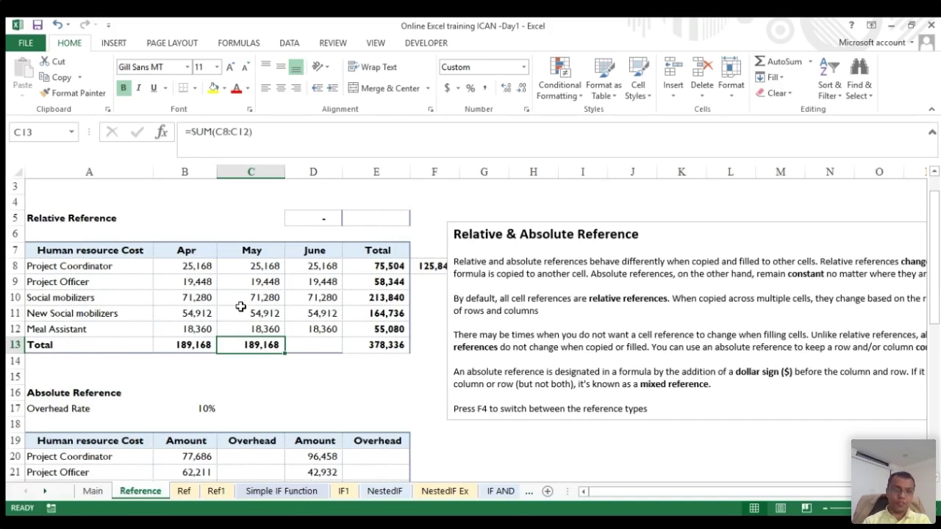
{"action": "key", "text": "Left"}
{"action": "key", "text": "Left"}
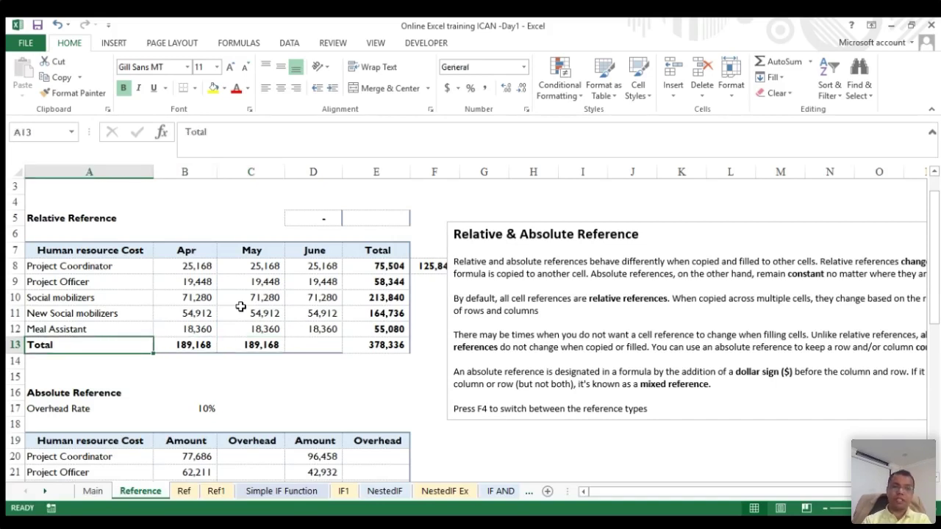
{"action": "key", "text": "Right"}
{"action": "key", "text": "Down"}
{"action": "key", "text": "Down"}
{"action": "key", "text": "Down"}
{"action": "key", "text": "Down"}
{"action": "key", "text": "Down"}
{"action": "key", "text": "Down"}
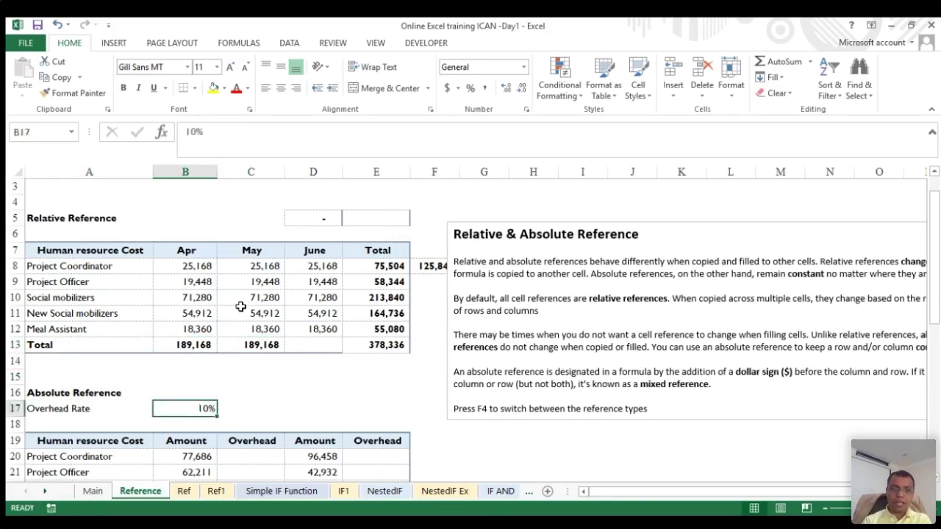
{"action": "key", "text": "Down"}
{"action": "key", "text": "Down"}
{"action": "key", "text": "Down"}
{"action": "key", "text": "Down"}
{"action": "key", "text": "Down"}
{"action": "key", "text": "Down"}
{"action": "key", "text": "Down"}
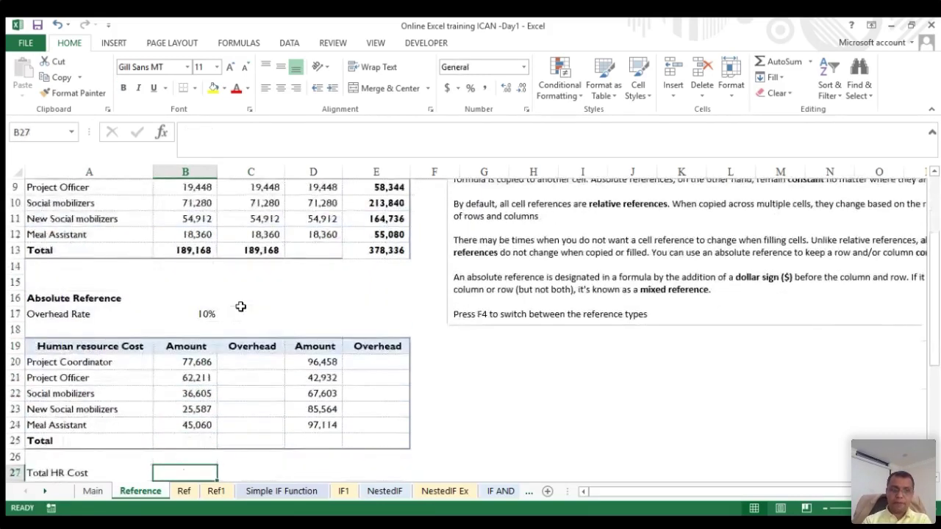
{"action": "key", "text": "Up"}
{"action": "key", "text": "Up"}
{"action": "key", "text": "Up"}
{"action": "key", "text": "Up"}
{"action": "key", "text": "Up"}
{"action": "key", "text": "Up"}
{"action": "key", "text": "Up"}
{"action": "key", "text": "Down"}
{"action": "key", "text": "Left"}
{"action": "key", "text": "Right"}
{"action": "key", "text": "Right"}
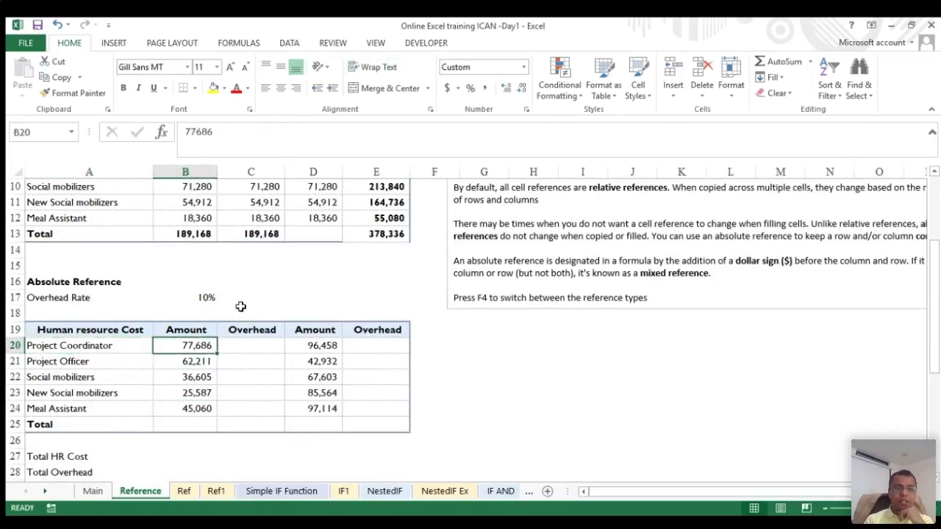
{"action": "key", "text": "Left"}
{"action": "key", "text": "Up"}
{"action": "key", "text": "Up"}
{"action": "key", "text": "Up"}
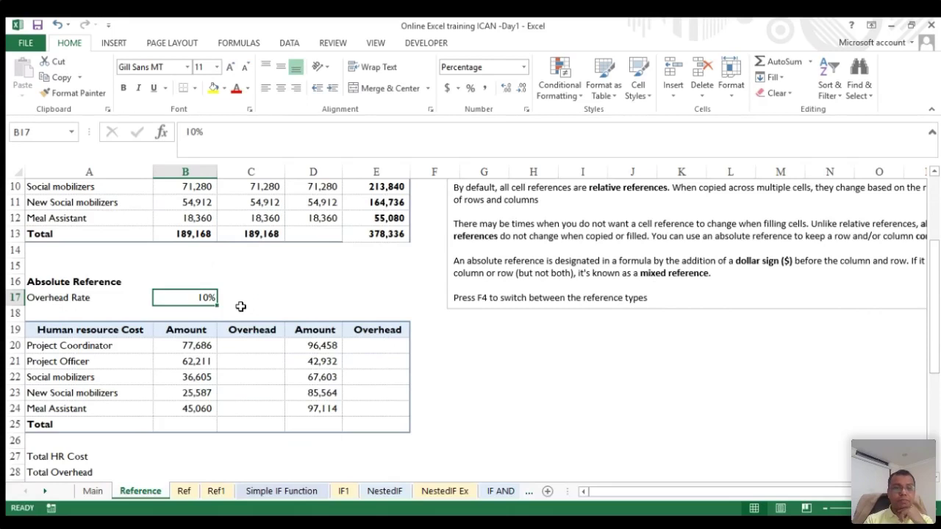
{"action": "key", "text": "Down"}
{"action": "key", "text": "Down"}
{"action": "key", "text": "Down"}
{"action": "key", "text": "Right"}
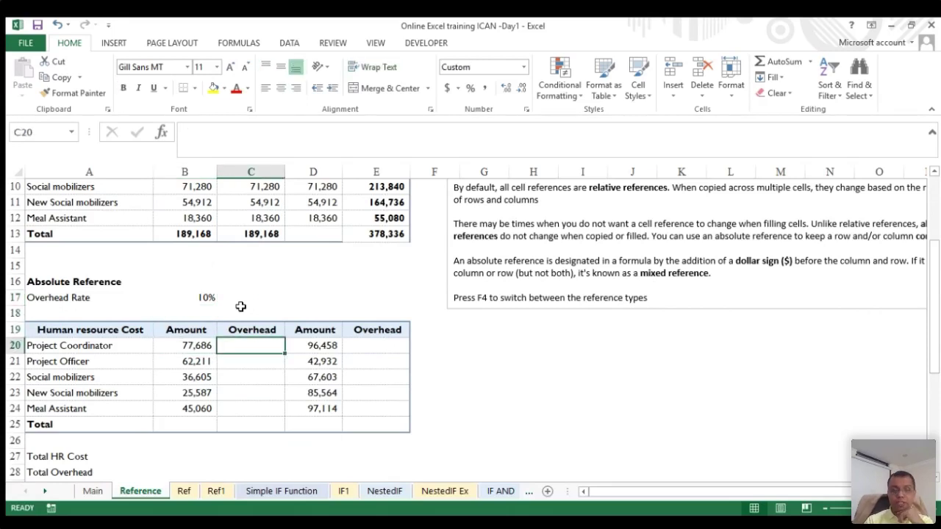
{"action": "type", "text": "="}
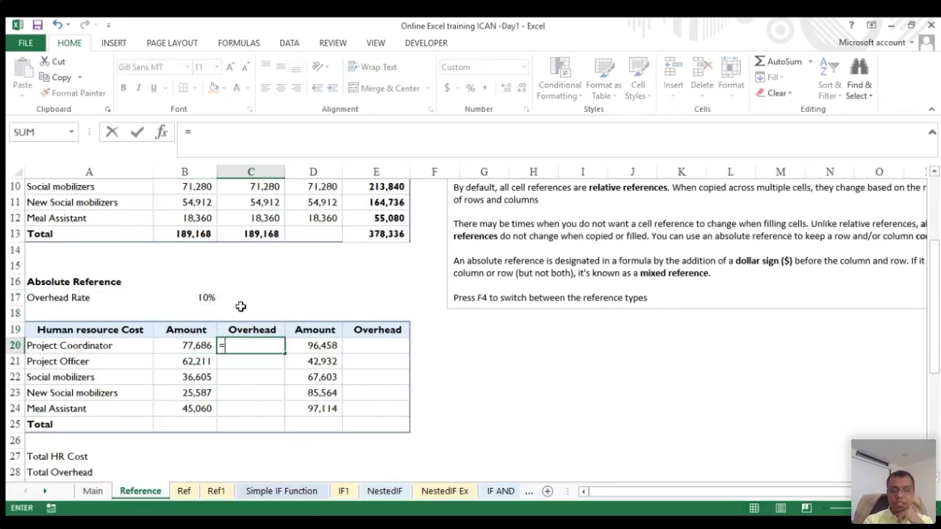
{"action": "key", "text": "Left"}
{"action": "type", "text": "*1"}
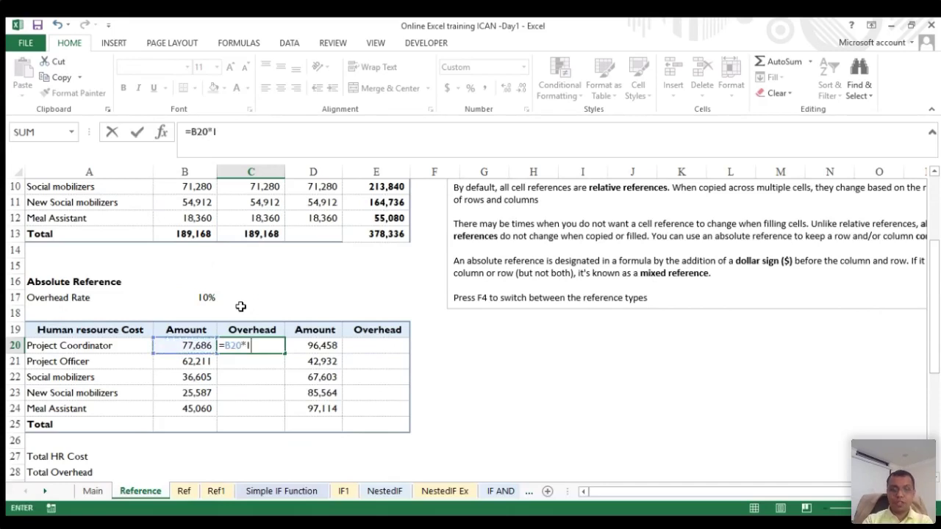
{"action": "type", "text": "0%"}
{"action": "key", "text": "Return"}
{"action": "key", "text": "Up"}
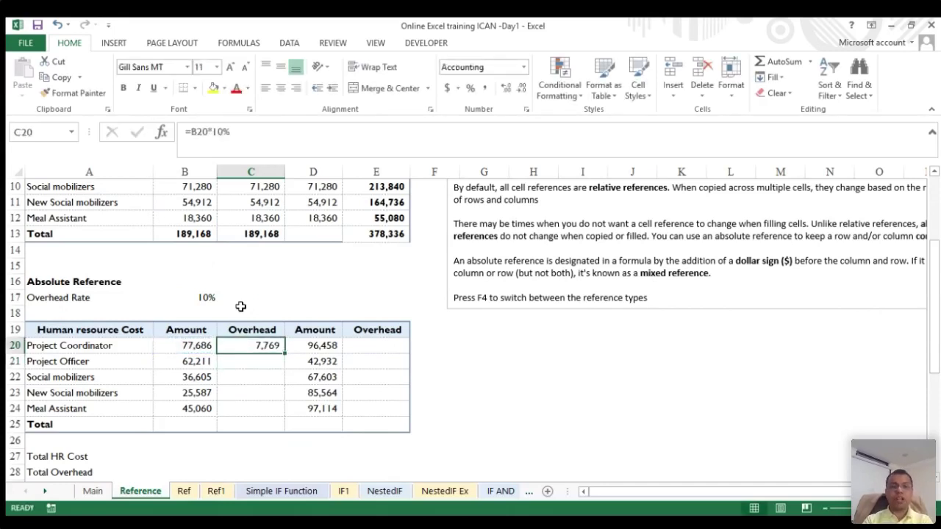
{"action": "key", "text": "ctrl+c"}
{"action": "key", "text": "Down"}
{"action": "key", "text": "shift+Down"}
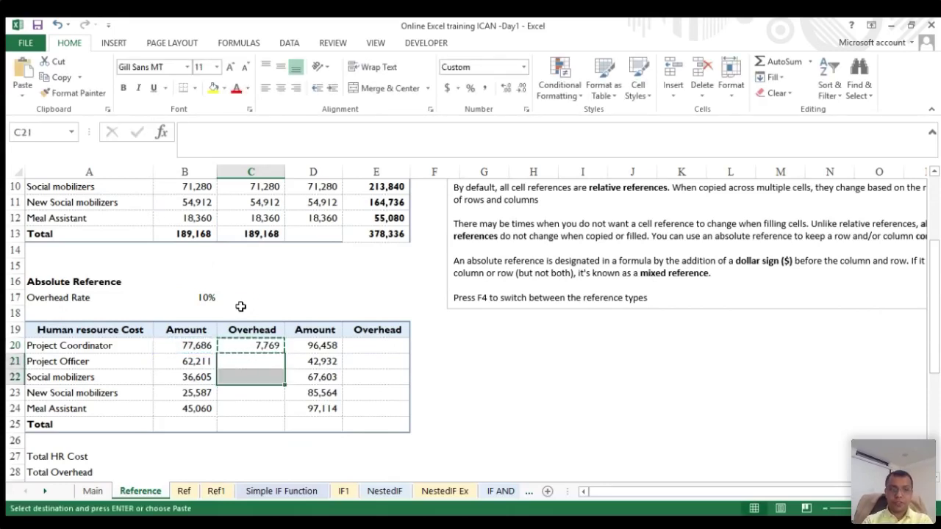
{"action": "key", "text": "shift+Up"}
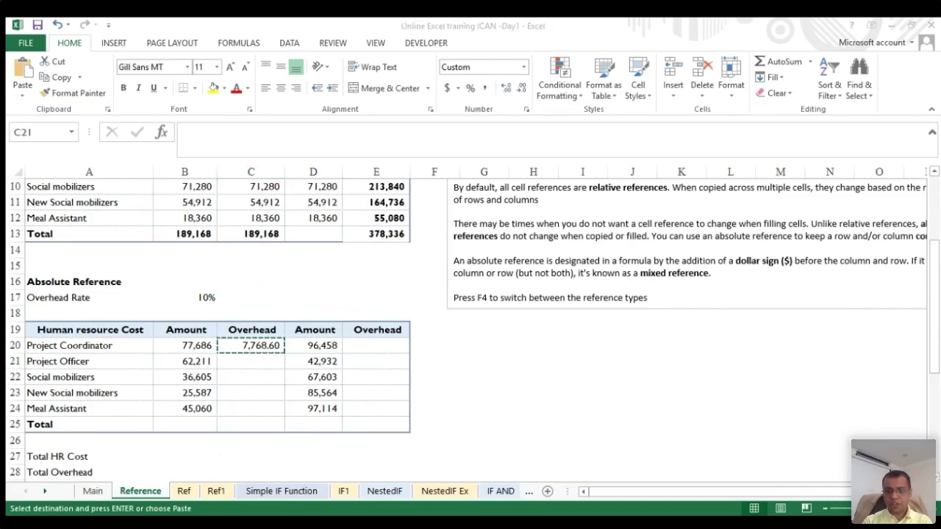
{"action": "key", "text": "alt+Tab"}
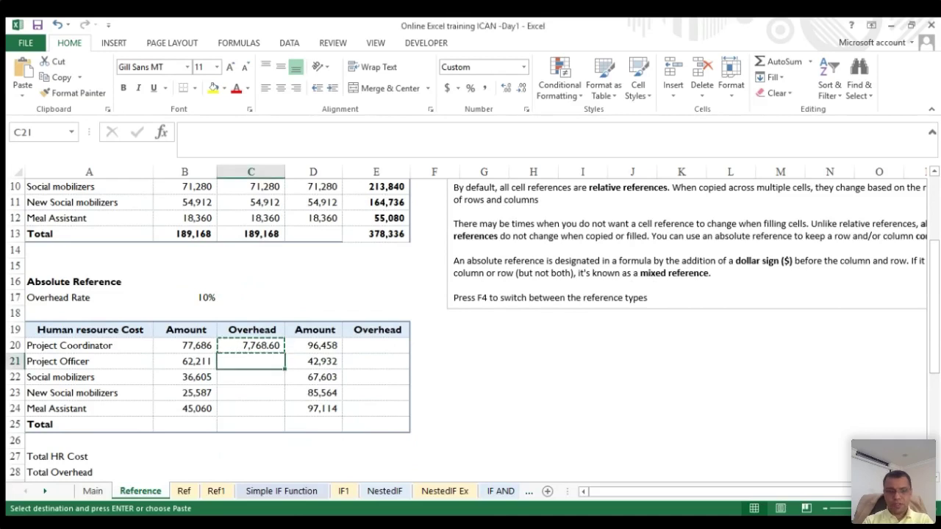
{"action": "key", "text": "Escape"}
{"action": "scroll", "coordinate": [470, 324], "scroll_direction": "up", "scroll_amount": 2, "text": "ctrl"}
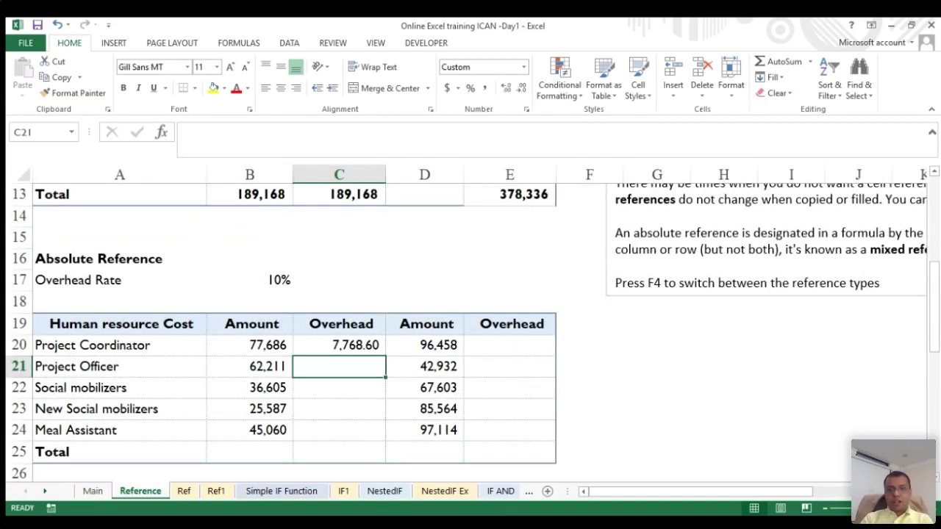
{"action": "left_click", "coordinate": [339, 345]}
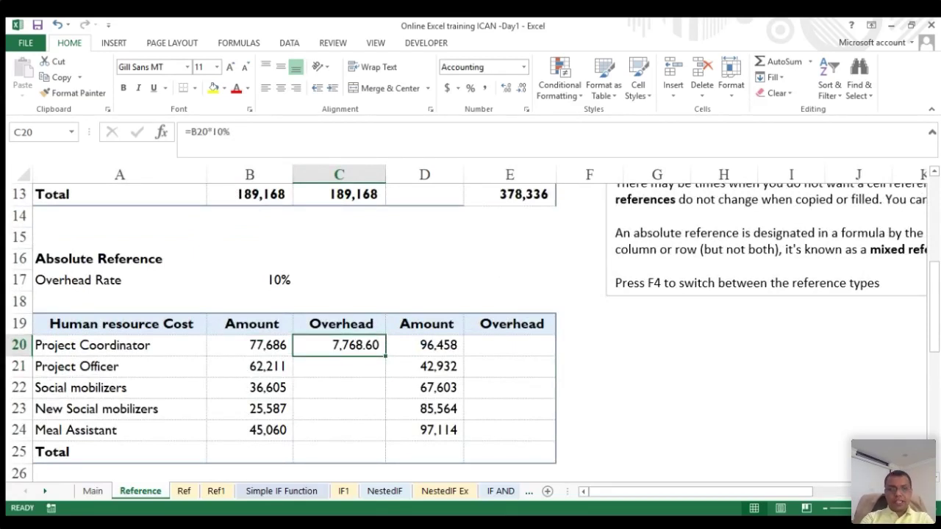
{"action": "key", "text": "Delete"}
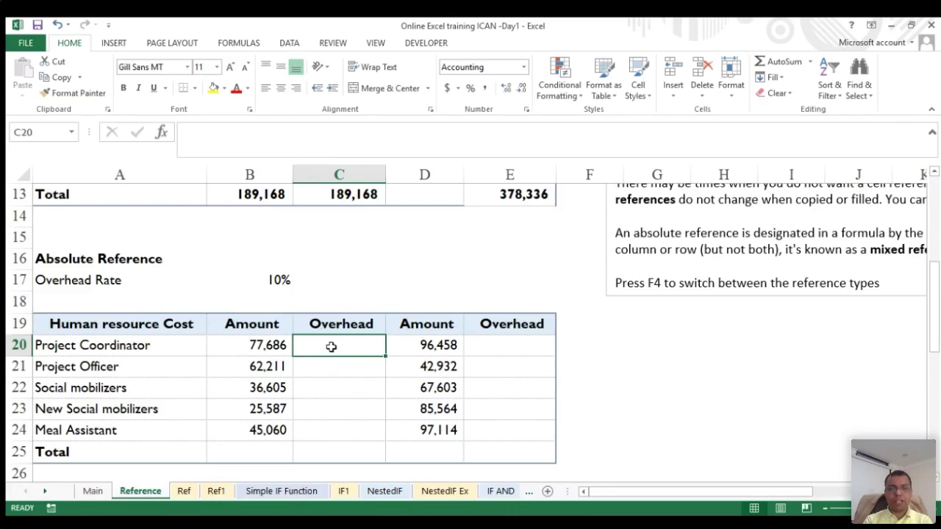
- Enter the overhead formula =B20*10% in C20 and fill it down to C24
{"action": "type", "text": "="}
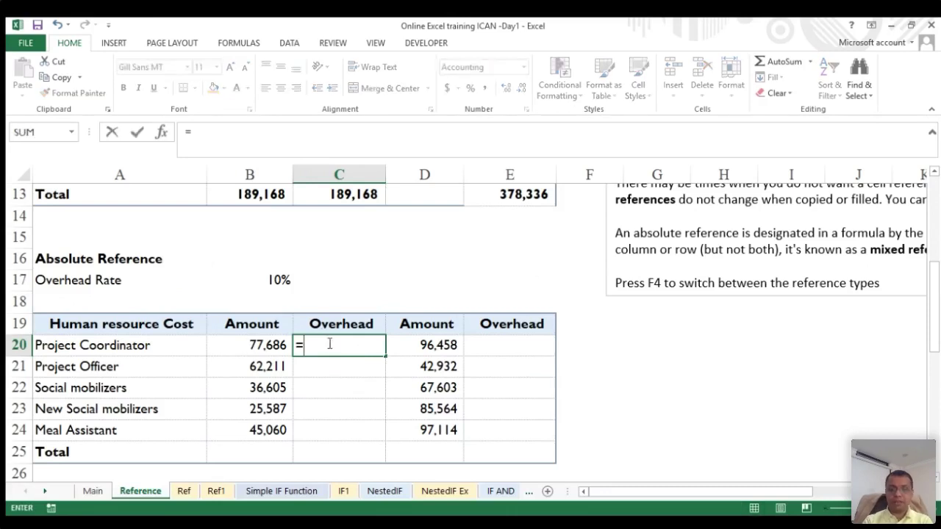
{"action": "key", "text": "Left"}
{"action": "type", "text": "*1"}
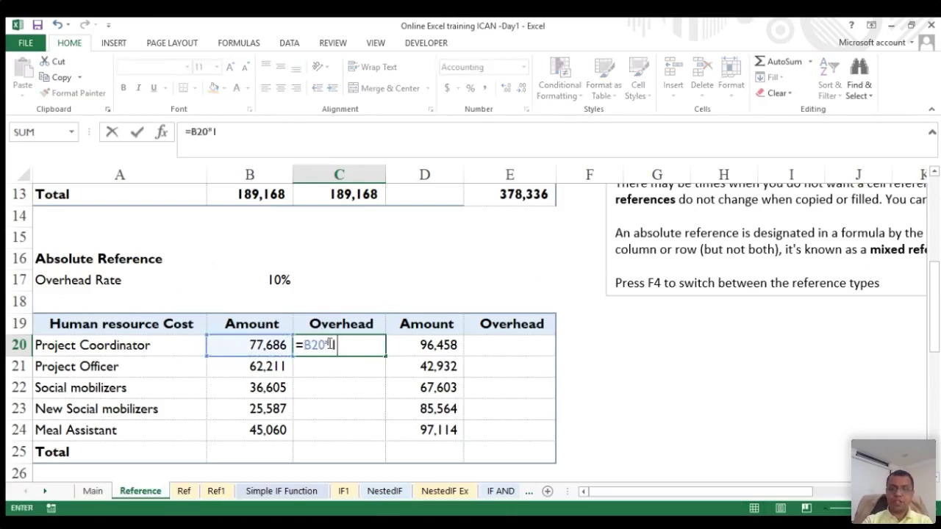
{"action": "type", "text": "0%"}
{"action": "key", "text": "Return"}
{"action": "left_click", "coordinate": [328, 344]}
{"action": "key", "text": "ctrl+c"}
{"action": "key", "text": "Down"}
{"action": "key", "text": "shift+Down"}
{"action": "key", "text": "shift+Down"}
{"action": "key", "text": "shift+Down"}
{"action": "key", "text": "Return"}
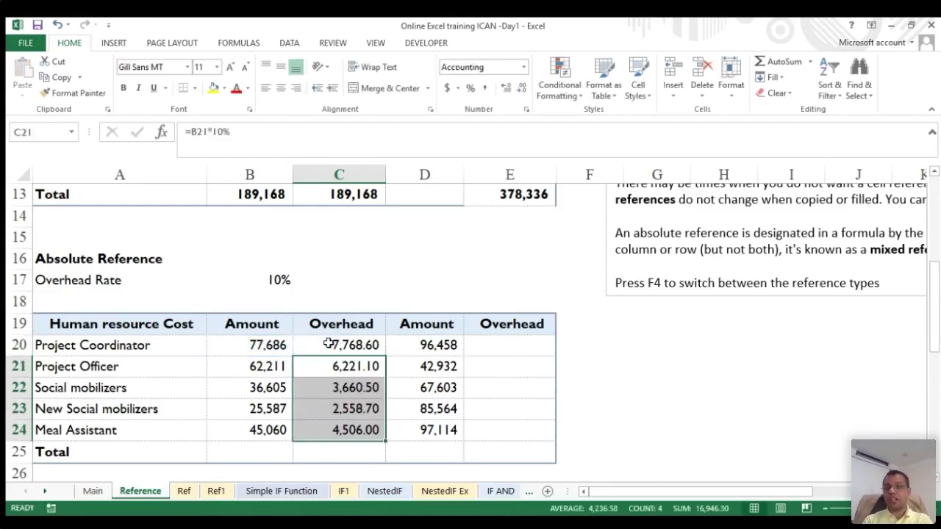
- Set the Overhead Rate in B17 to 15%
{"action": "key", "text": "Up"}
{"action": "key", "text": "Up"}
{"action": "key", "text": "Up"}
{"action": "key", "text": "Up"}
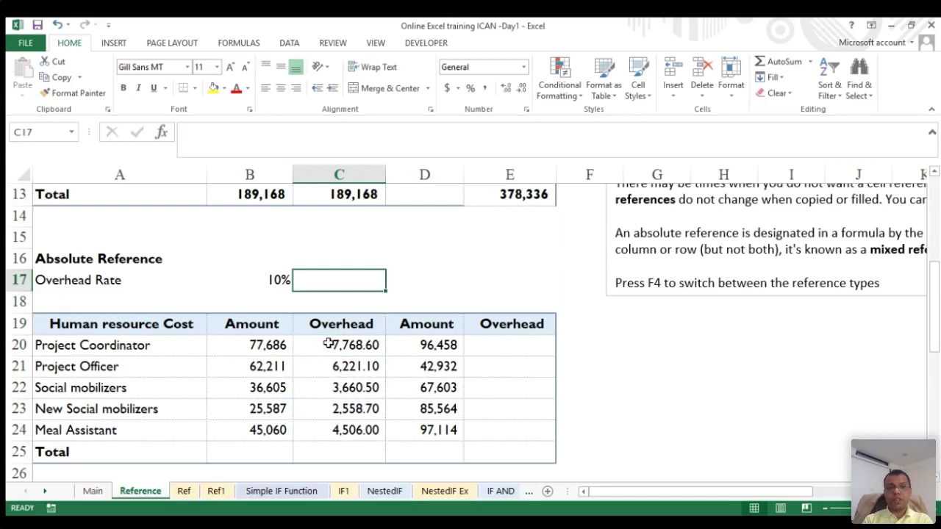
{"action": "key", "text": "Left"}
{"action": "type", "text": "15"}
{"action": "key", "text": "Return"}
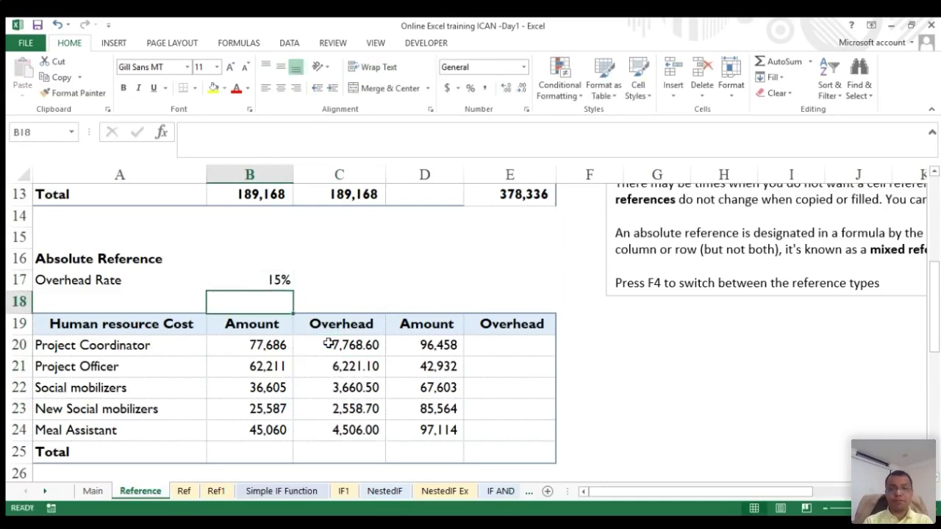
- Change the C20 overhead formula to =B20*15% and copy it to C21:C24
{"action": "left_click", "coordinate": [328, 344]}
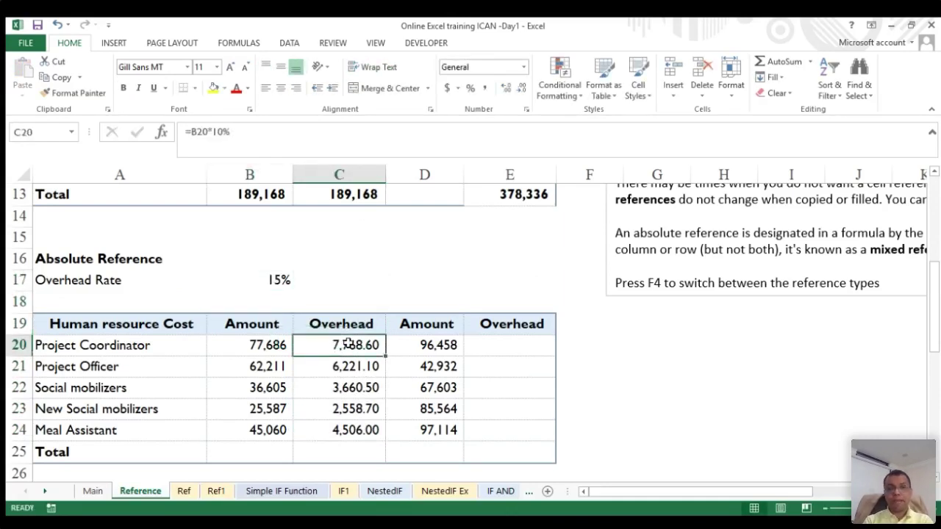
{"action": "left_click", "coordinate": [221, 130]}
{"action": "key", "text": "BackSpace"}
{"action": "type", "text": "5"}
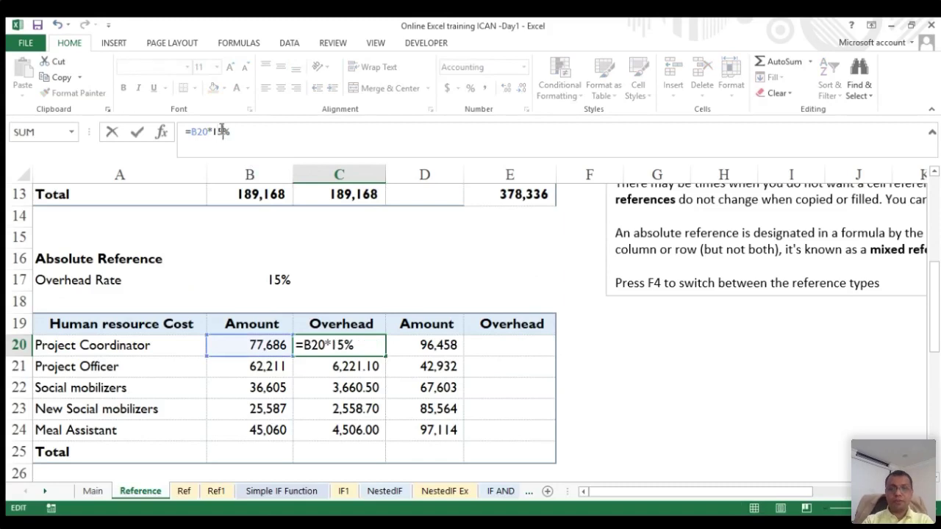
{"action": "key", "text": "Return"}
{"action": "key", "text": "Up"}
{"action": "key", "text": "ctrl+c"}
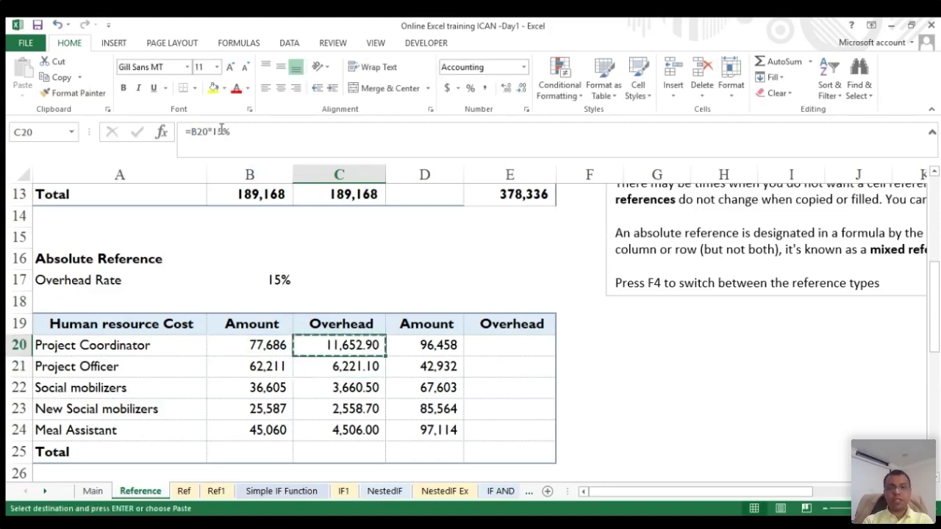
{"action": "key", "text": "Down"}
{"action": "key", "text": "shift+Down"}
{"action": "key", "text": "shift+Down"}
{"action": "key", "text": "shift+Down"}
{"action": "key", "text": "Return"}
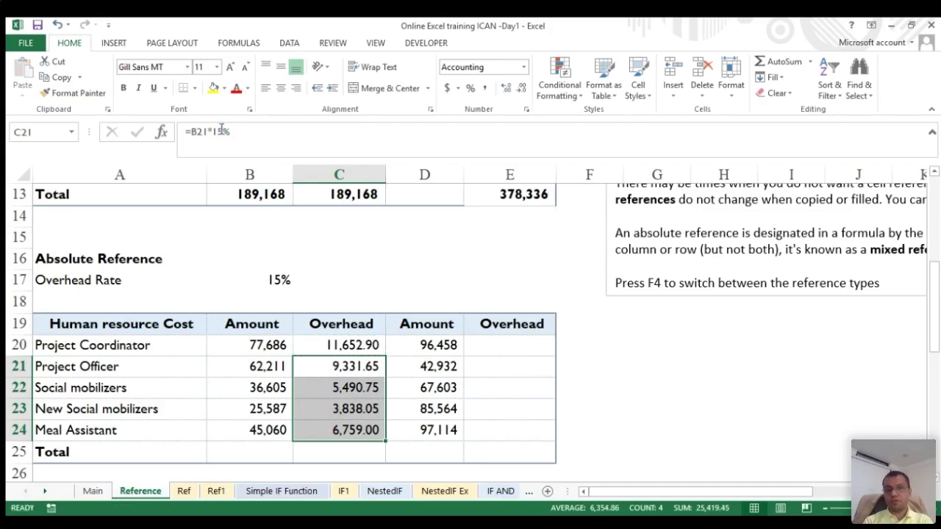
- Clear the Overhead cells C20:C24 and start a new formula in C20
{"action": "key", "text": "Up"}
{"action": "key", "text": "shift+Down"}
{"action": "key", "text": "shift+Down"}
{"action": "key", "text": "shift+Down"}
{"action": "key", "text": "shift+Down"}
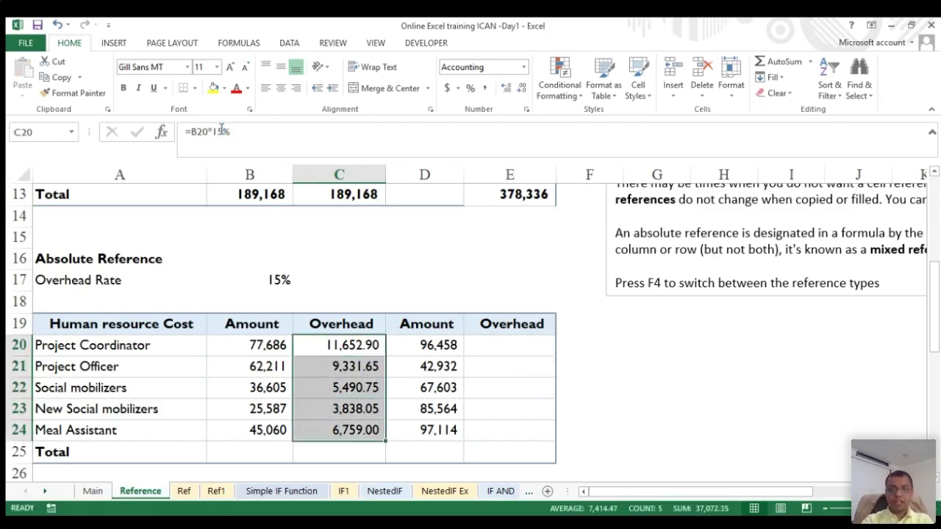
{"action": "key", "text": "Delete"}
{"action": "key", "text": "Down"}
{"action": "key", "text": "Up"}
{"action": "type", "text": "="}
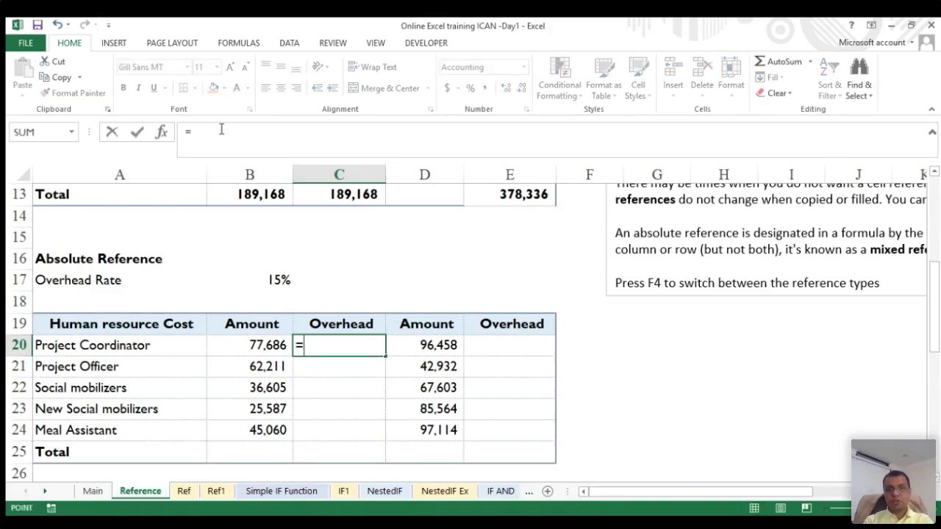
- Enter =B20*B17 in C20 for the Project Coordinator overhead
{"action": "key", "text": "Left"}
{"action": "type", "text": "*"}
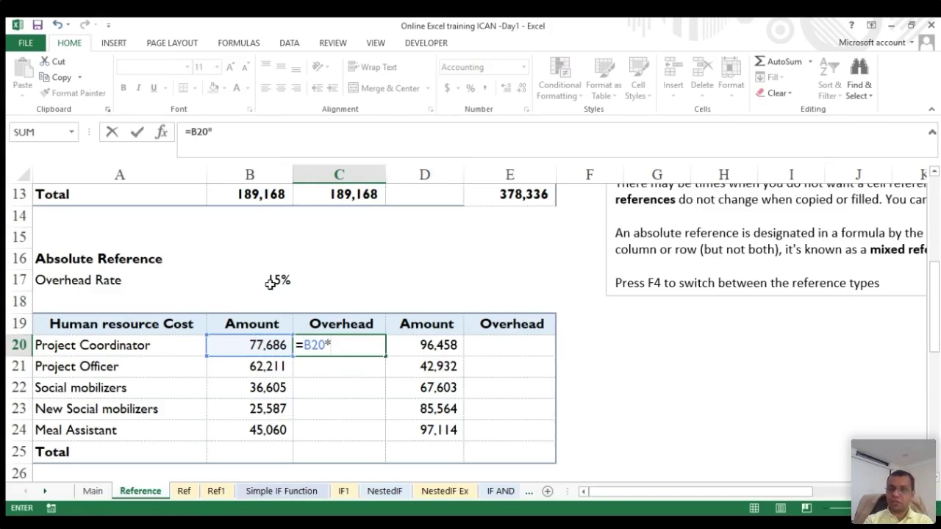
{"action": "left_click", "coordinate": [268, 281]}
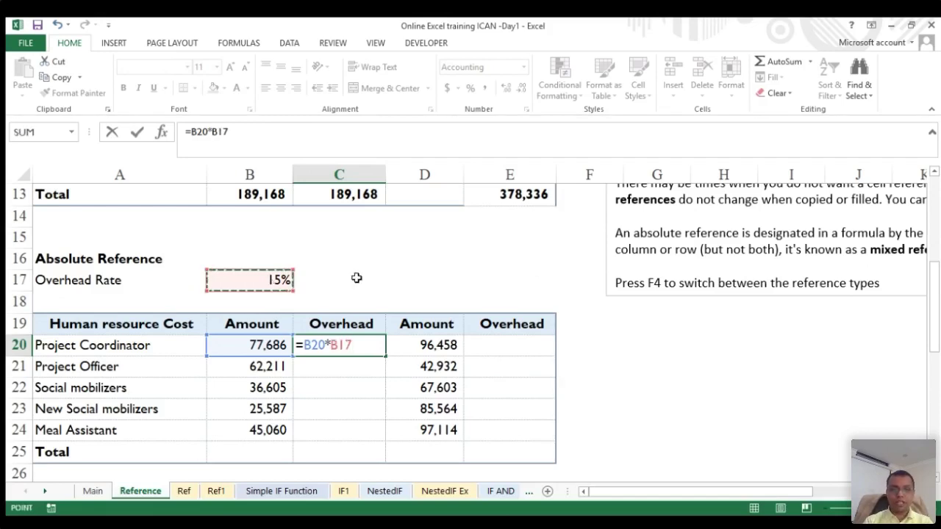
{"action": "key", "text": "Return"}
- Set the Overhead Rate in B17 to 10%
{"action": "key", "text": "Up"}
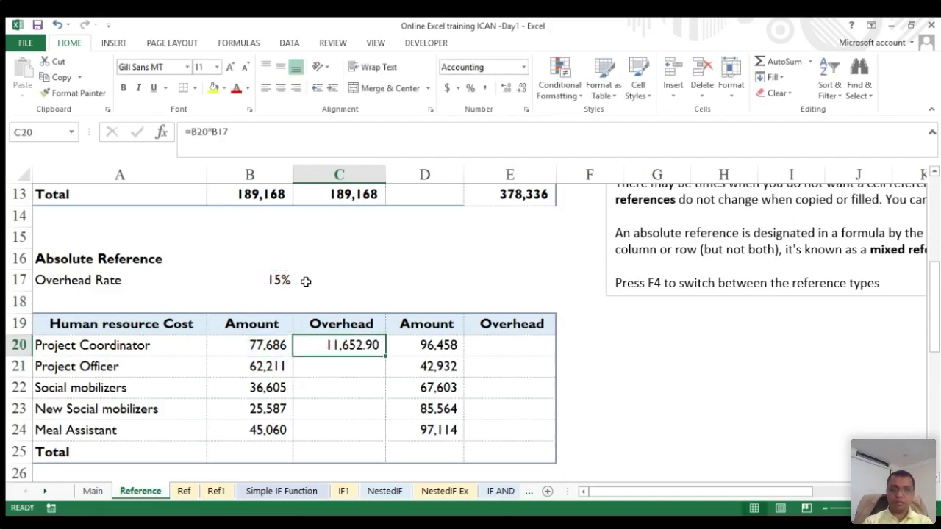
{"action": "left_click", "coordinate": [274, 282]}
{"action": "type", "text": "10"}
{"action": "key", "text": "Return"}
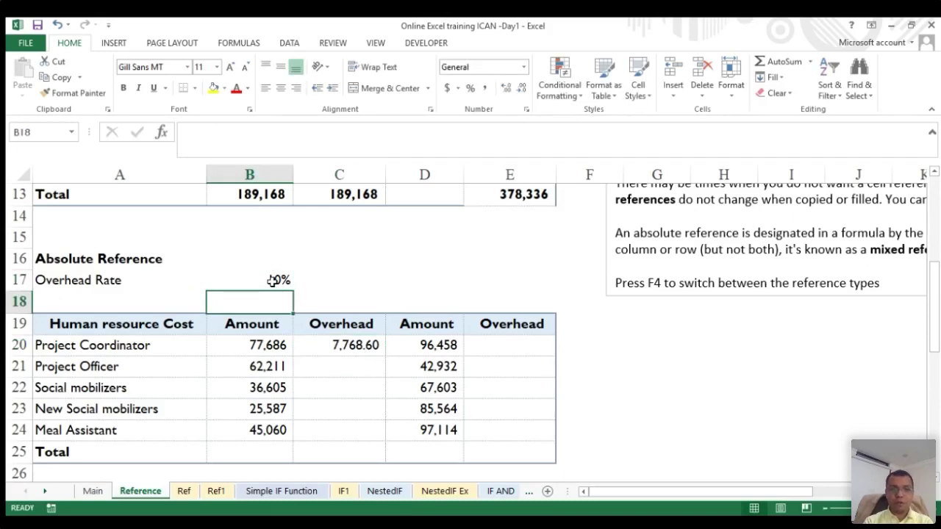
- Build =B21*B17 in C21, clear it again, and display formulas on the sheet
{"action": "left_click", "coordinate": [357, 366]}
{"action": "type", "text": "="}
{"action": "key", "text": "Left"}
{"action": "type", "text": "*"}
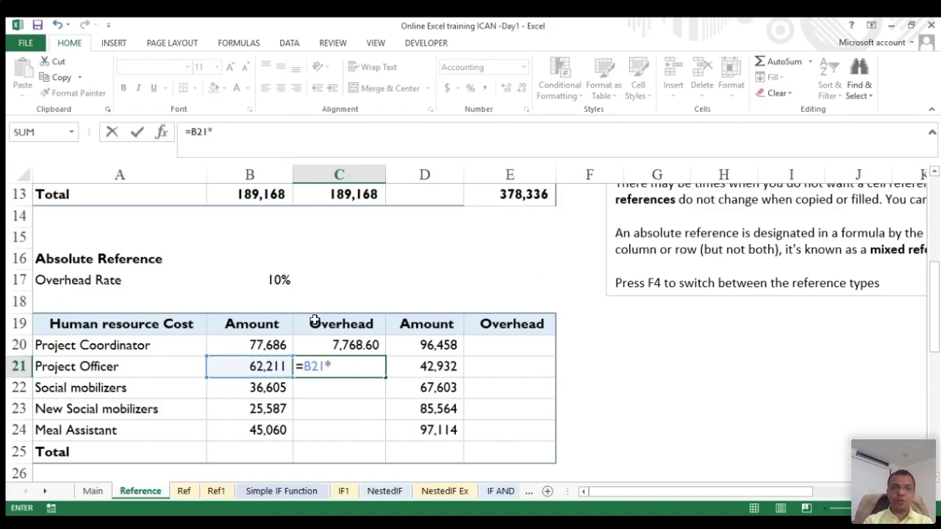
{"action": "left_click", "coordinate": [278, 280]}
{"action": "key", "text": "ctrl+Return"}
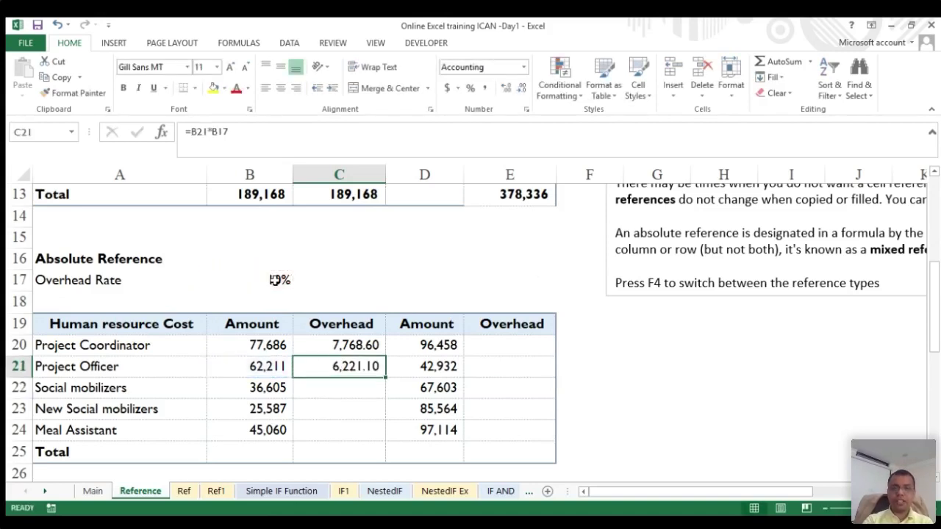
{"action": "key", "text": "Delete"}
{"action": "key", "text": "Up"}
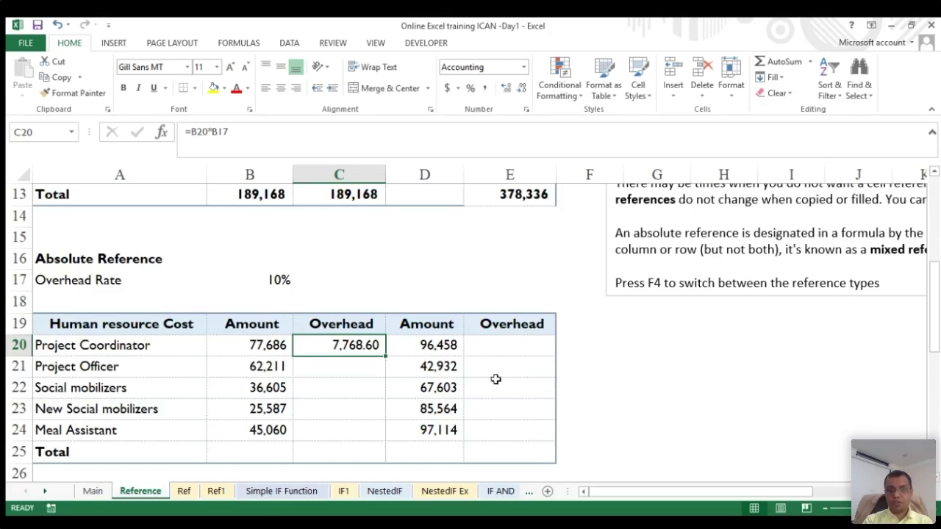
{"action": "key", "text": "ctrl+grave"}
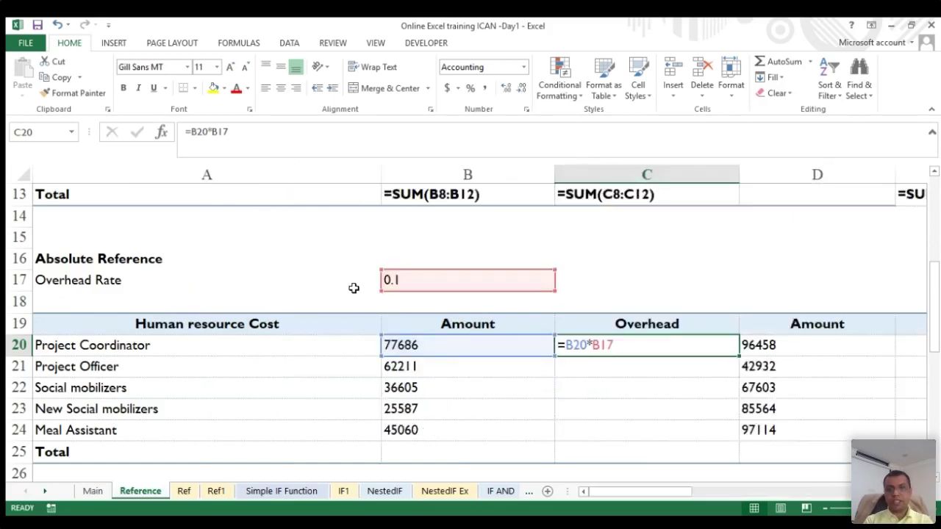
- Turn Show Formulas off so C20 displays its 7,768.60 result again
{"action": "left_click", "coordinate": [593, 368]}
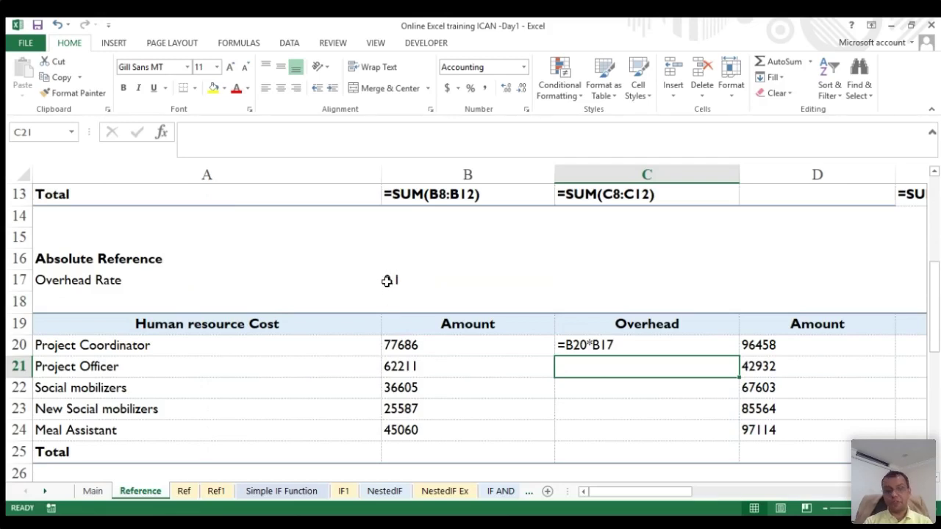
{"action": "key", "text": "ctrl+grave"}
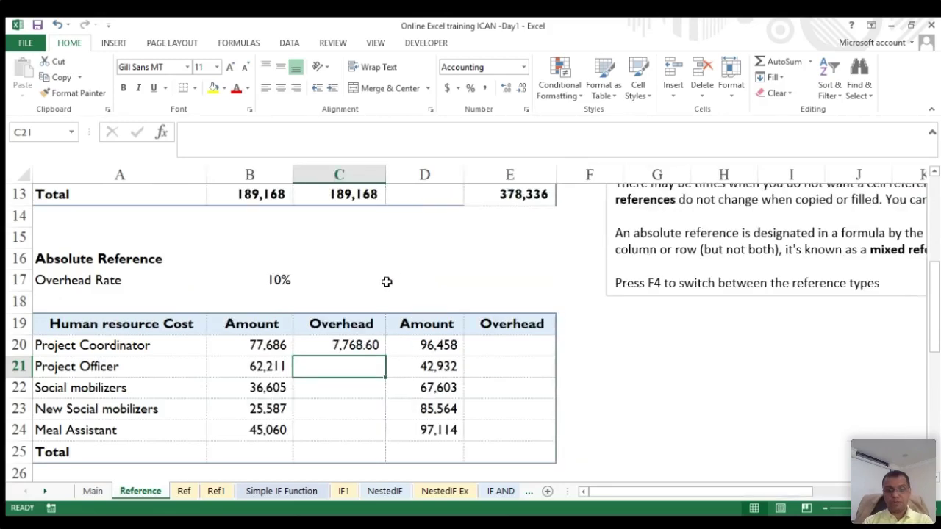
- Copy the C20 overhead formula into C21 and inspect its shifted references
{"action": "key", "text": "Up"}
{"action": "key", "text": "ctrl+c"}
{"action": "key", "text": "Down"}
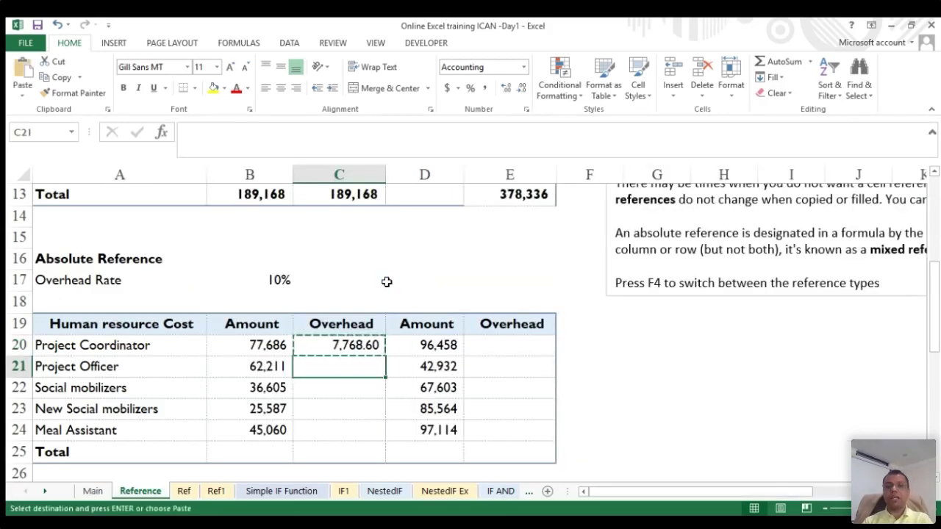
{"action": "key", "text": "ctrl+v"}
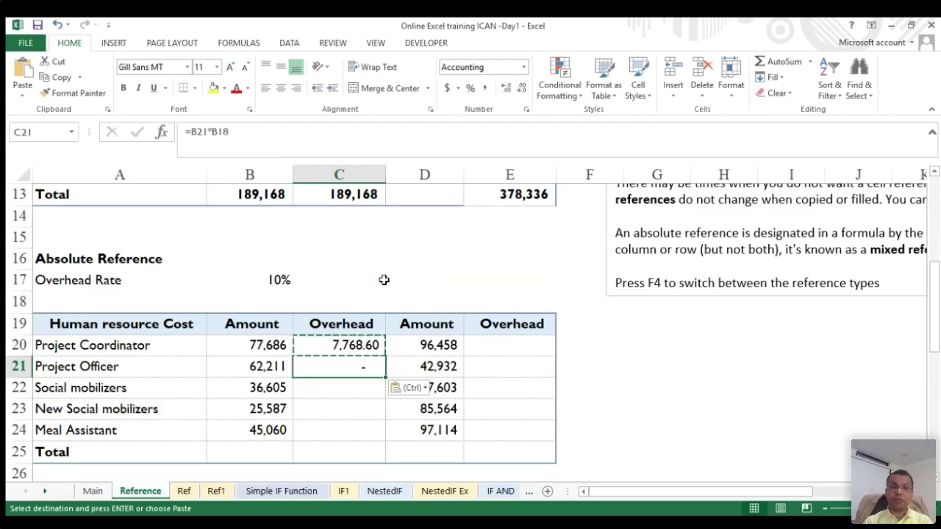
{"action": "double_click", "coordinate": [312, 368]}
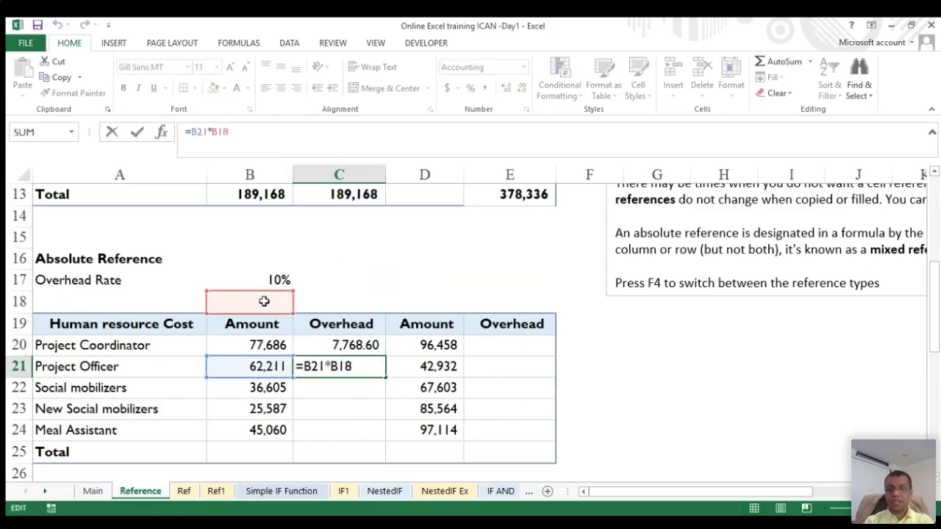
{"action": "key", "text": "Escape"}
- Review the original C20 formula's references without changing it
{"action": "key", "text": "Up"}
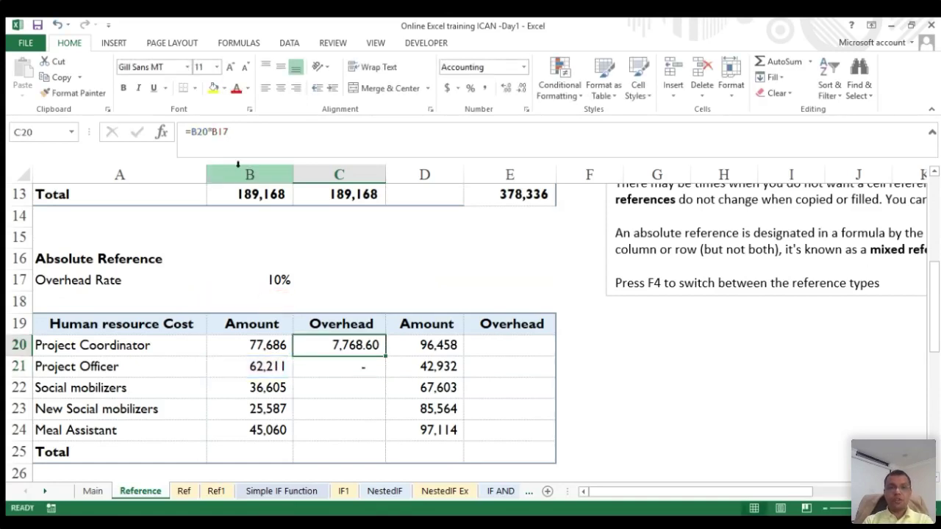
{"action": "key", "text": "F2"}
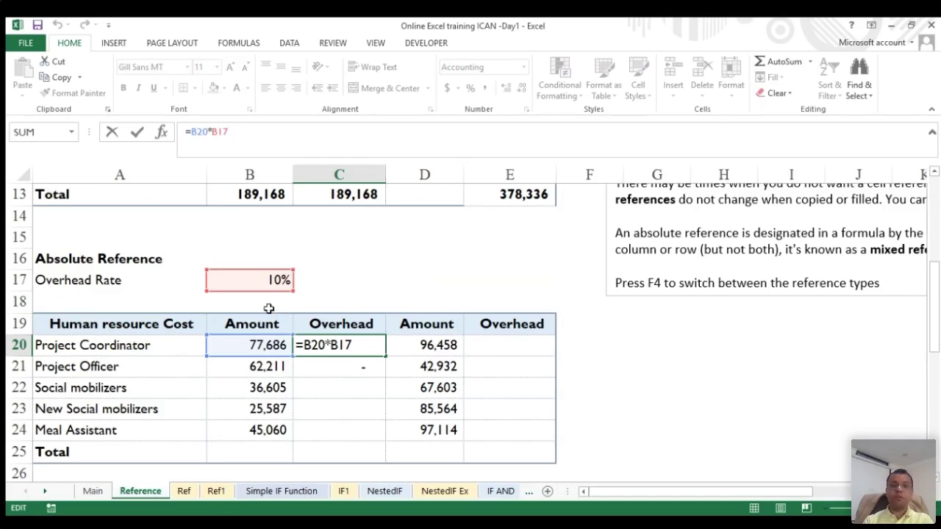
{"action": "key", "text": "ctrl+Return"}
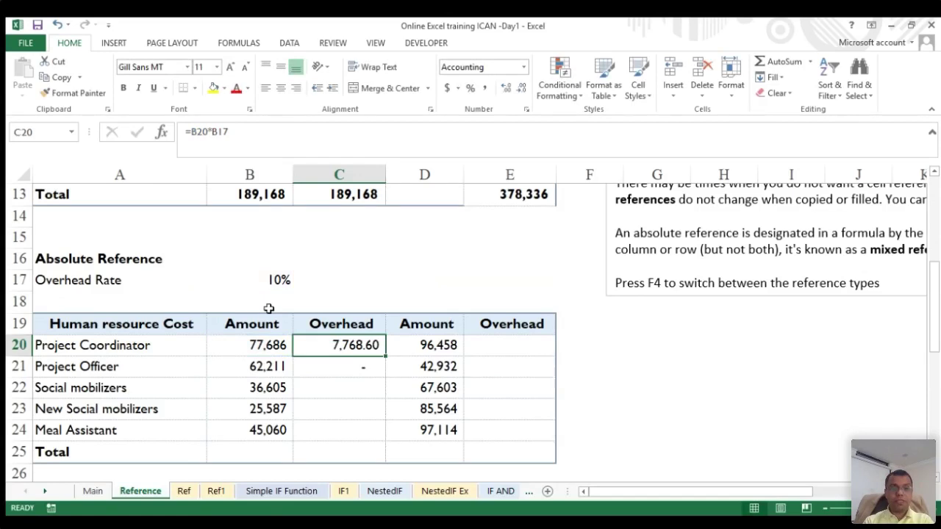
{"action": "left_click", "coordinate": [249, 133]}
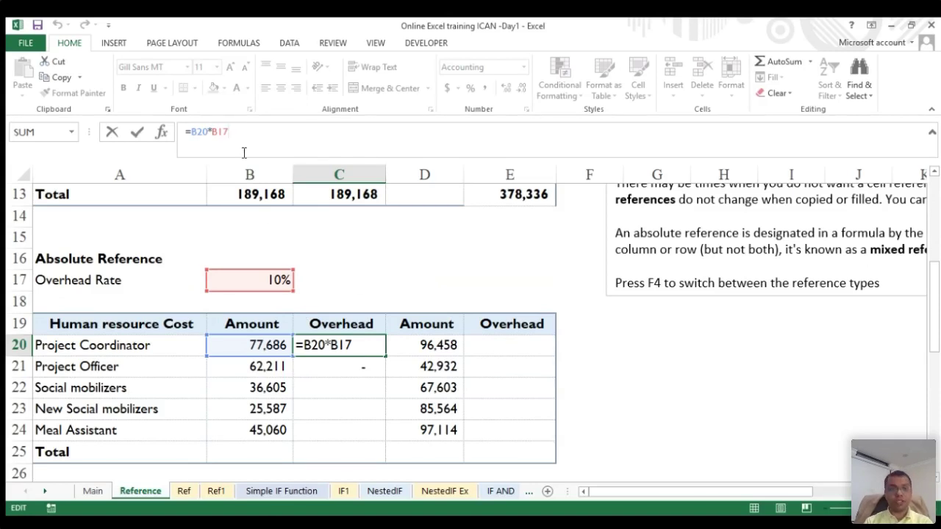
{"action": "key", "text": "ctrl+Return"}
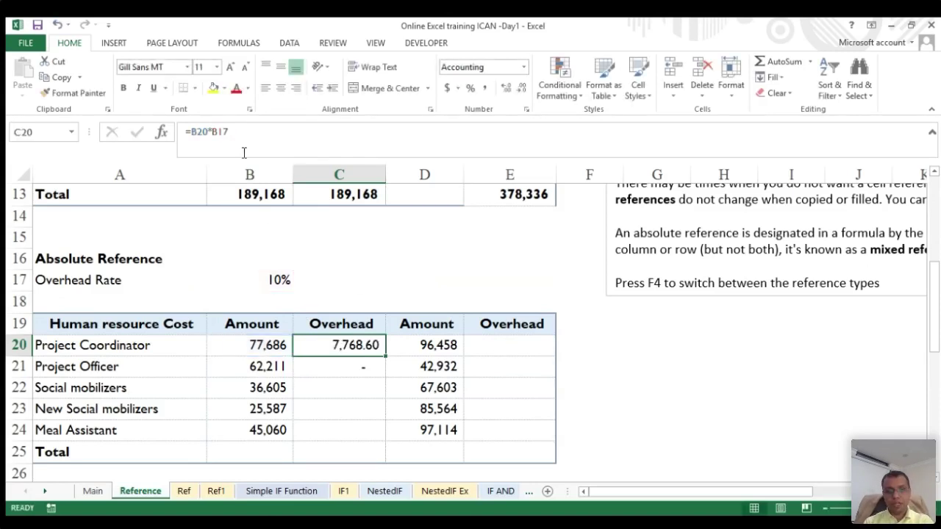
- Paste the formula into E20 and repoint its rate reference back to B17
{"action": "key", "text": "ctrl+c"}
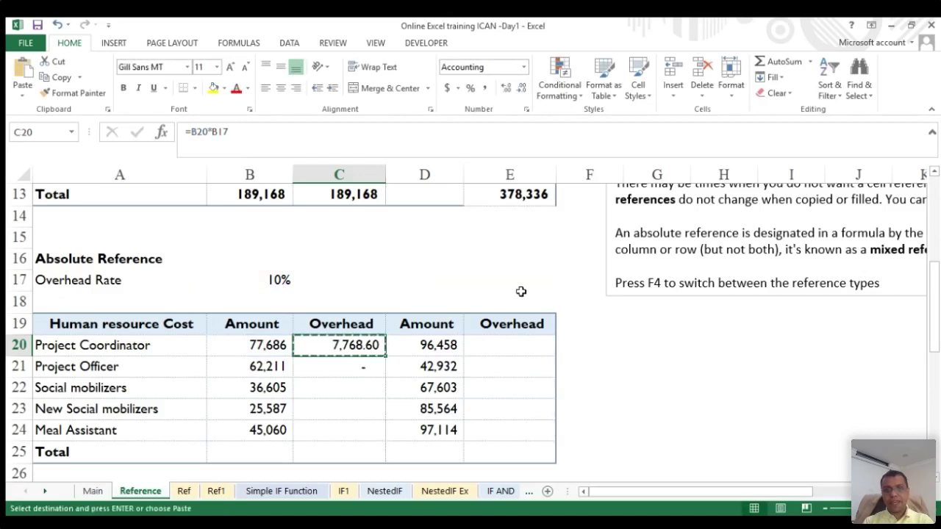
{"action": "left_click", "coordinate": [513, 347]}
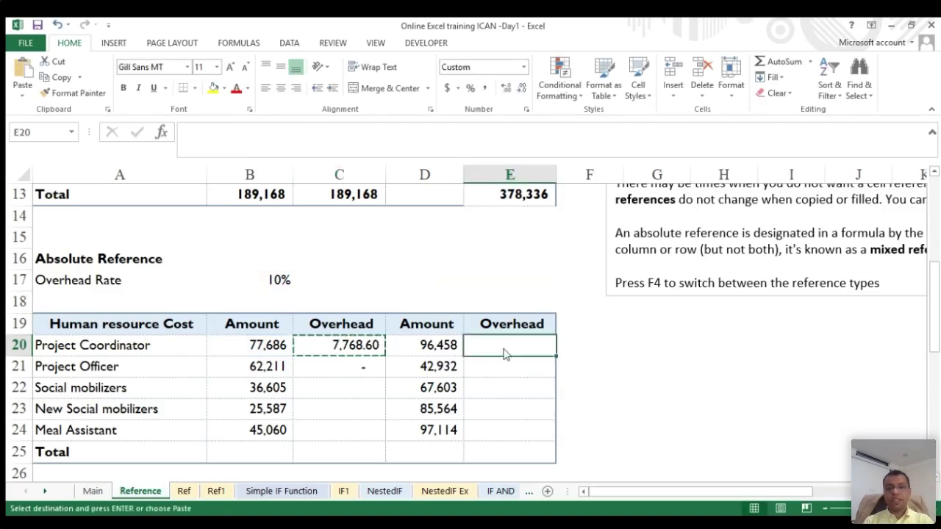
{"action": "key", "text": "ctrl+v"}
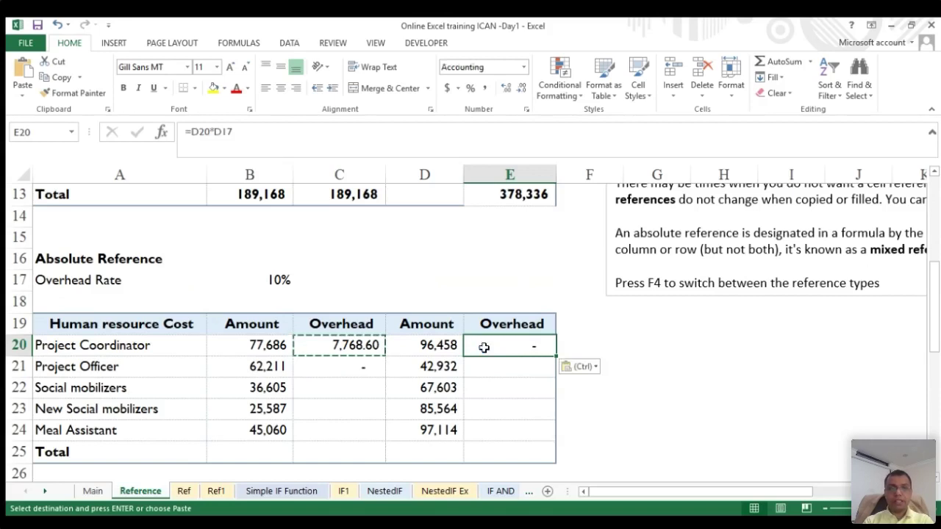
{"action": "left_click", "coordinate": [261, 140]}
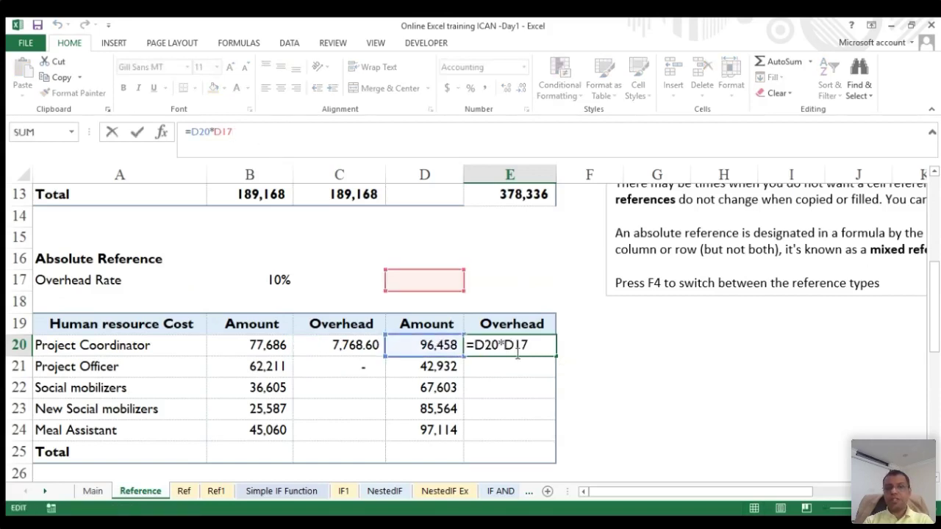
{"action": "left_click_drag", "start_coordinate": [413, 272], "coordinate": [273, 276]}
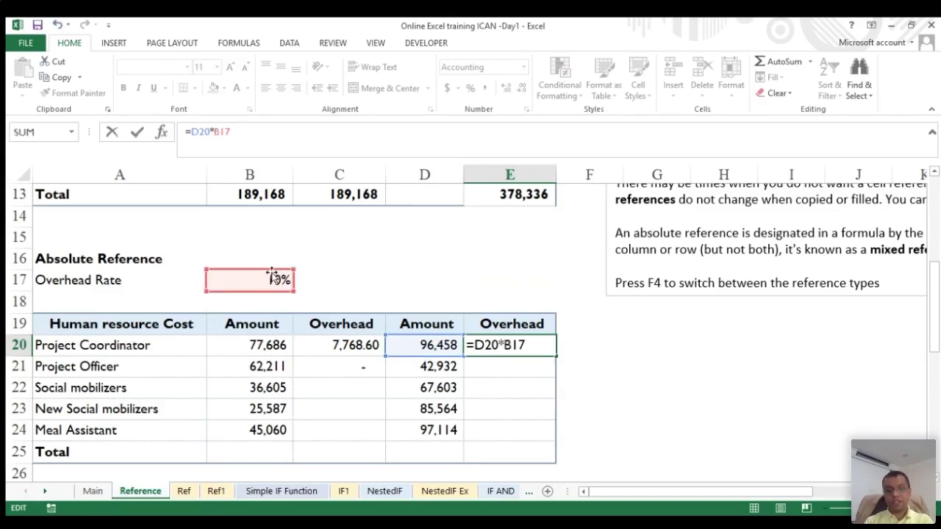
{"action": "key", "text": "ctrl+Return"}
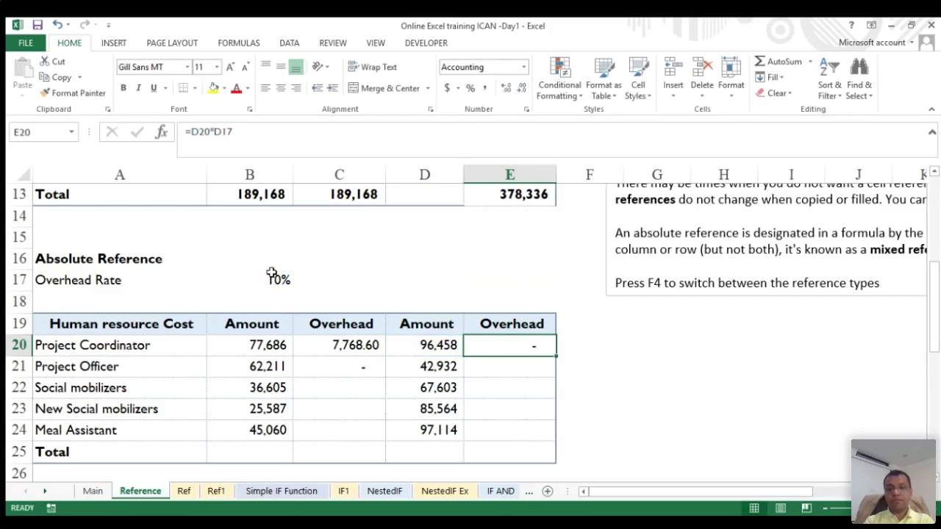
- Clear E20 and the overhead formulas in C20:C21
{"action": "key", "text": "Delete"}
{"action": "left_click_drag", "start_coordinate": [348, 350], "coordinate": [348, 377]}
{"action": "key", "text": "Delete"}
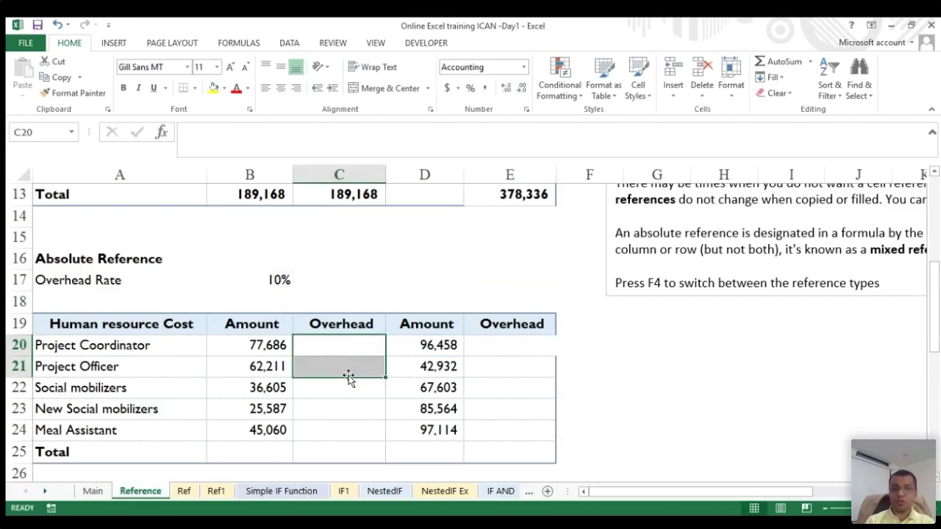
- Start a formula in C20 multiplying B20 by the rate in B17
{"action": "left_click", "coordinate": [337, 346]}
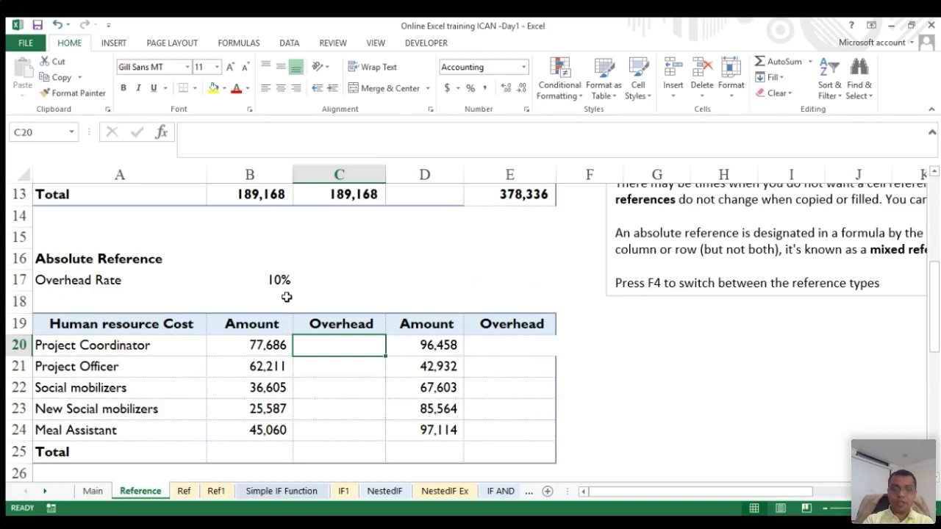
{"action": "type", "text": "="}
{"action": "key", "text": "Left"}
{"action": "key", "text": "F2"}
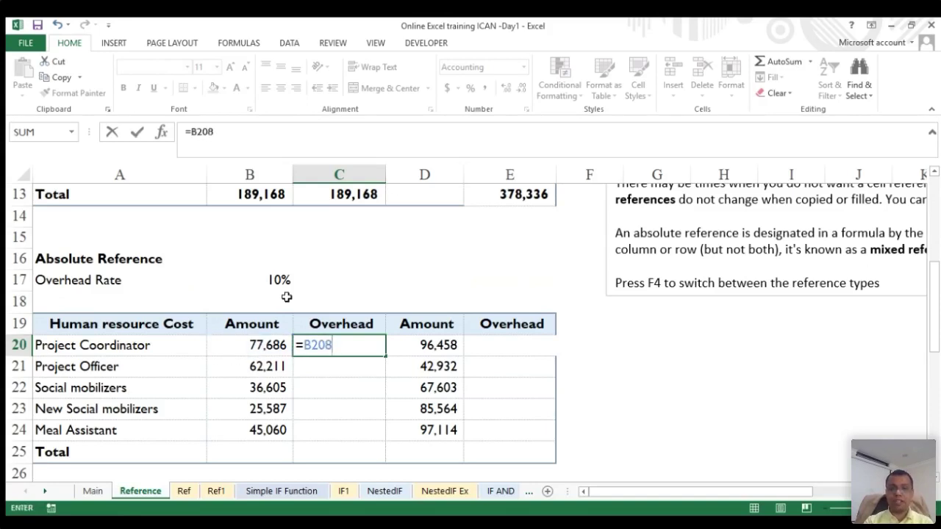
{"action": "type", "text": "*"}
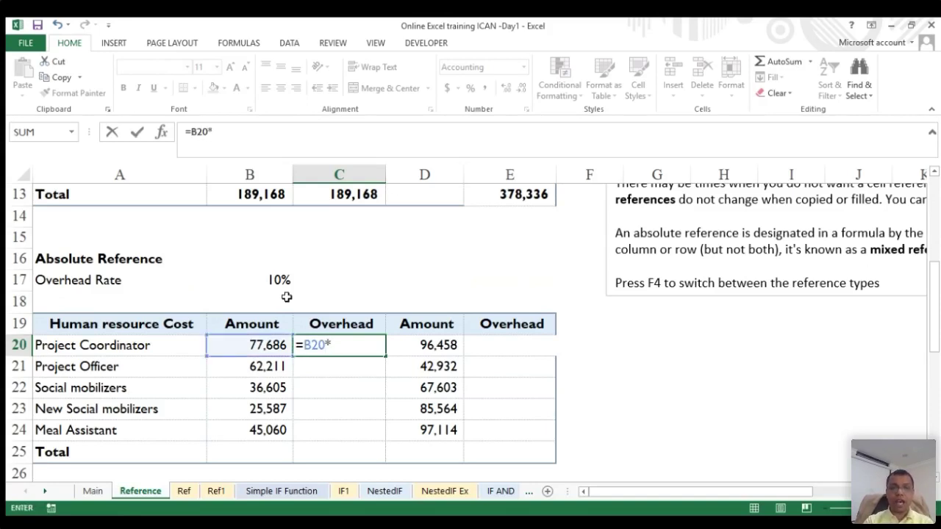
{"action": "left_click", "coordinate": [270, 284]}
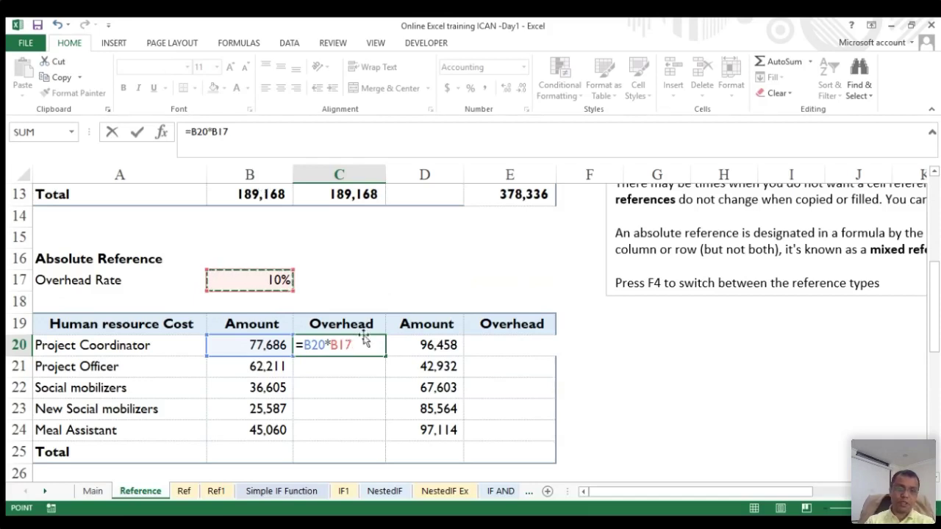
- Lock the rate's row as B$17, confirm 7,768.60, and show formulas
{"action": "left_click", "coordinate": [335, 345]}
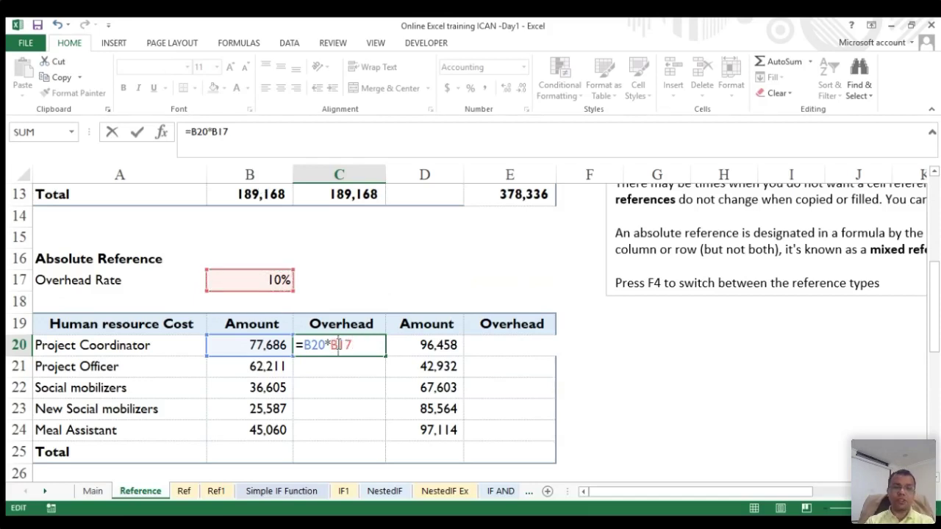
{"action": "type", "text": "$"}
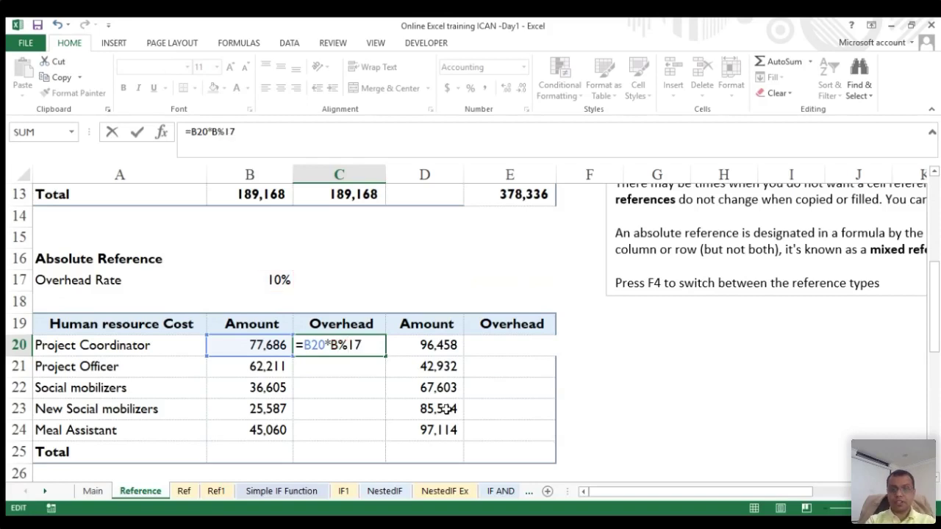
{"action": "key", "text": "BackSpace"}
{"action": "type", "text": "$"}
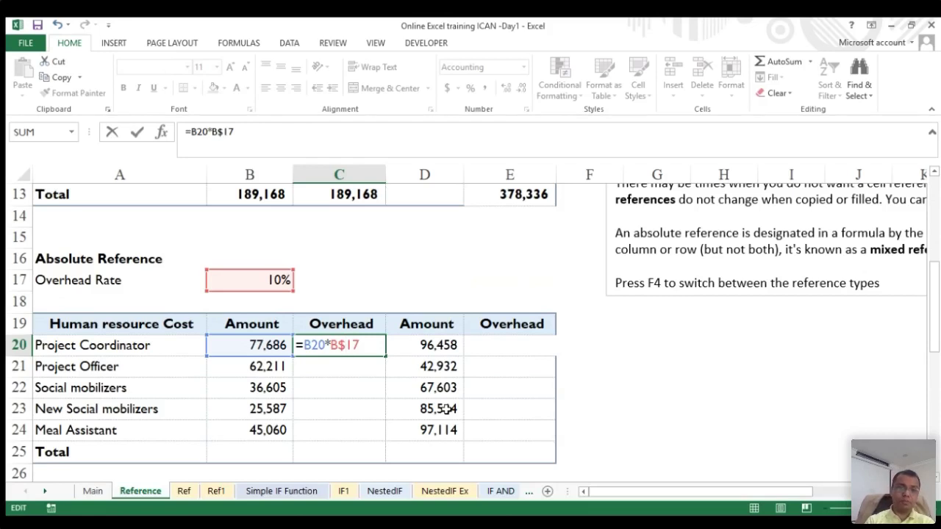
{"action": "left_click", "coordinate": [344, 348]}
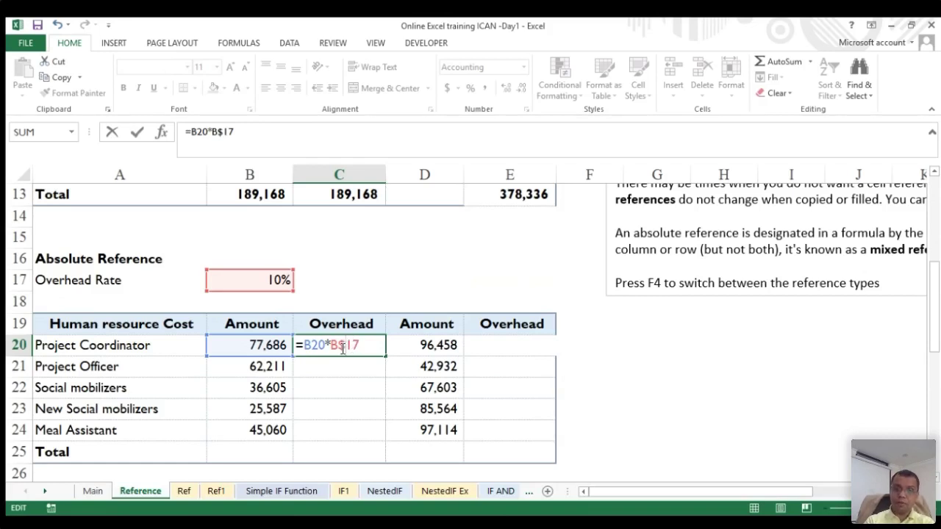
{"action": "key", "text": "Return"}
{"action": "left_click", "coordinate": [341, 348]}
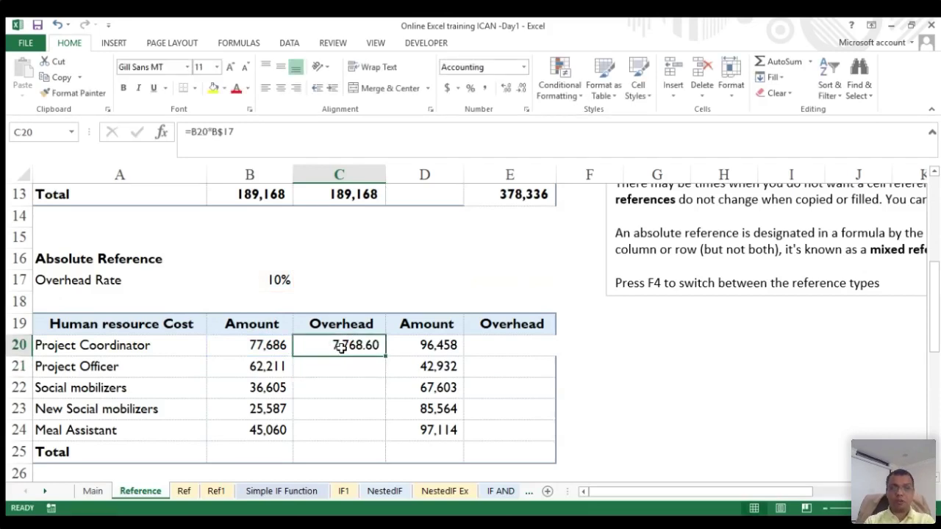
{"action": "key", "text": "ctrl+grave"}
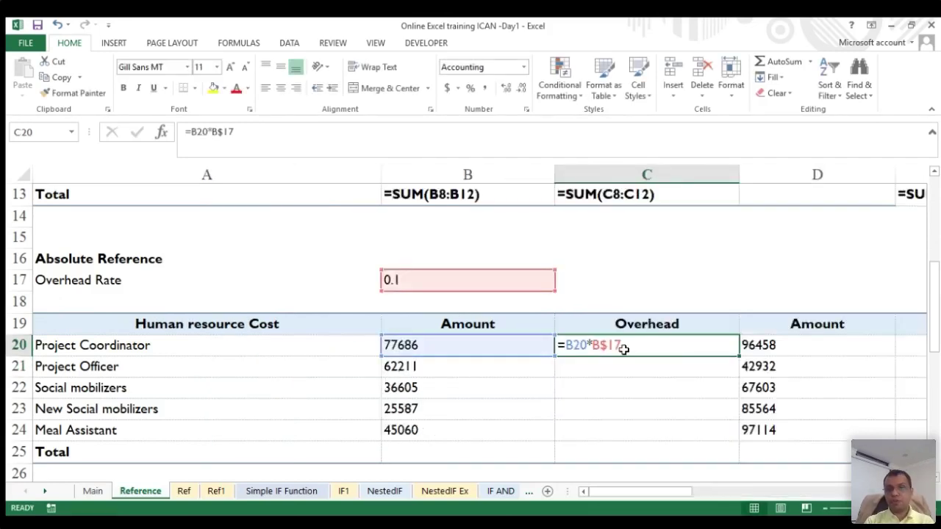
- Paste the C20 overhead formula into C21 and then C22:C24
{"action": "key", "text": "ctrl+c"}
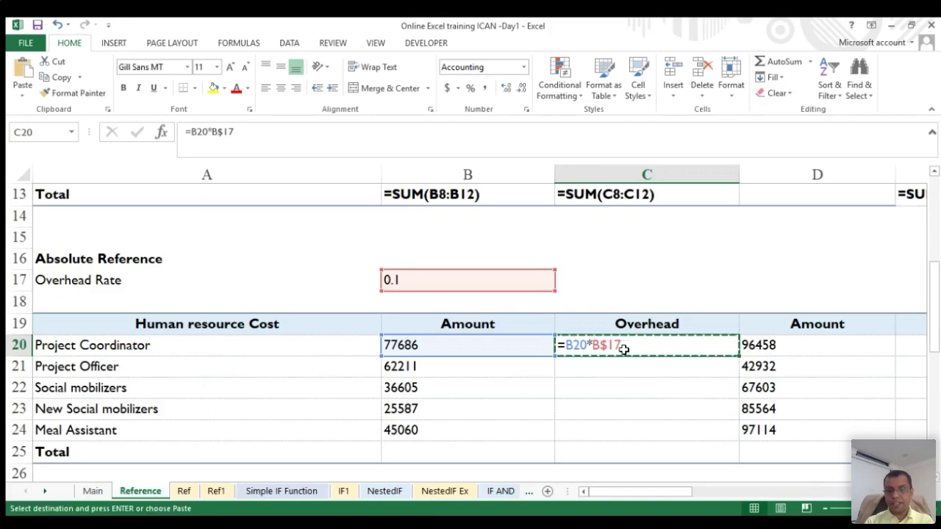
{"action": "key", "text": "Down"}
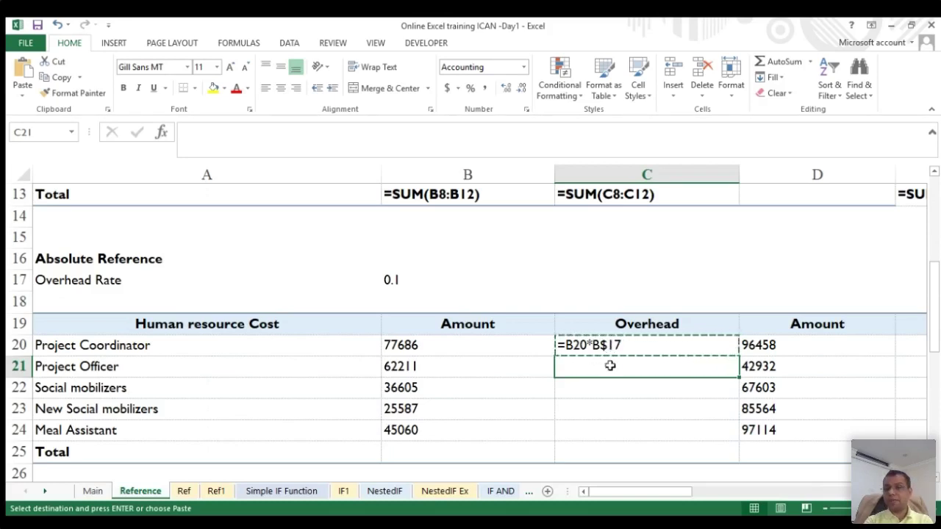
{"action": "key", "text": "ctrl+v"}
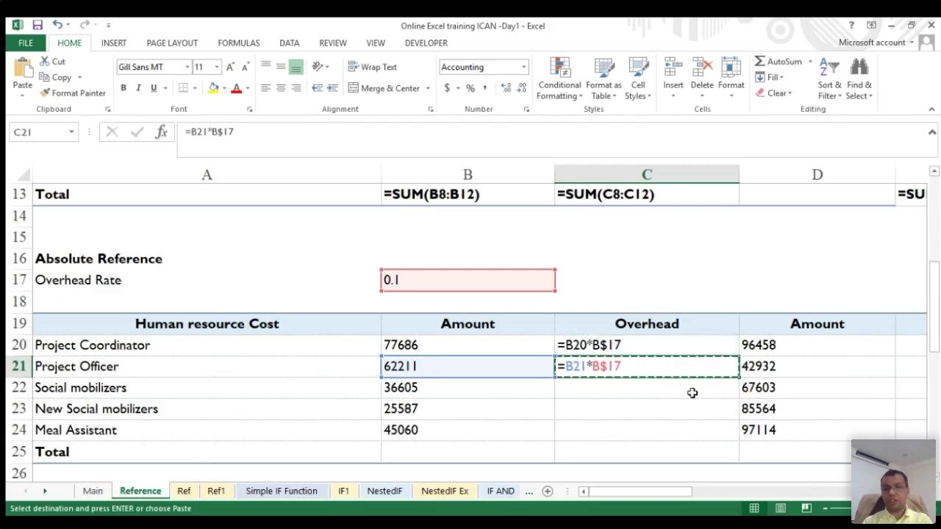
{"action": "left_click", "coordinate": [692, 393]}
{"action": "key", "text": "shift+Down"}
{"action": "key", "text": "shift+Down"}
{"action": "key", "text": "Return"}
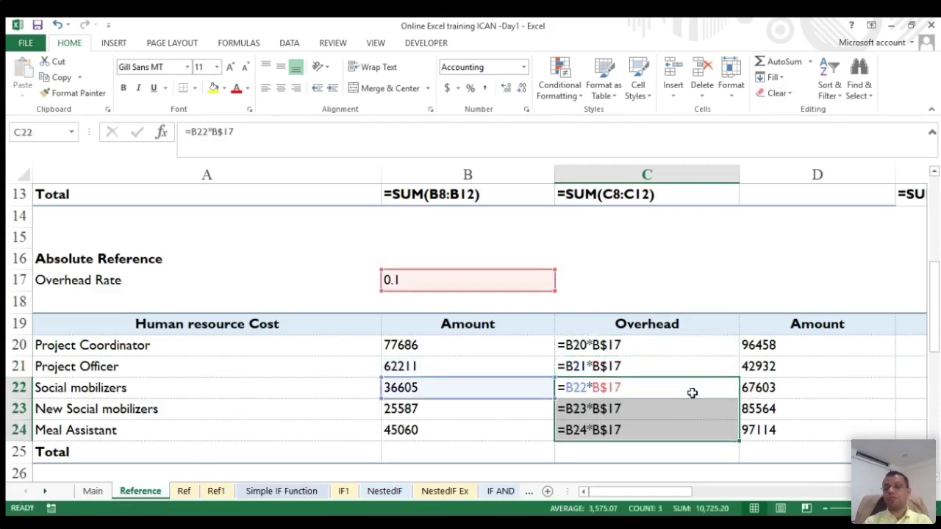
- Check the C22 to C24 formulas keep B$17, then copy C20 again for E20
{"action": "left_click", "coordinate": [615, 388]}
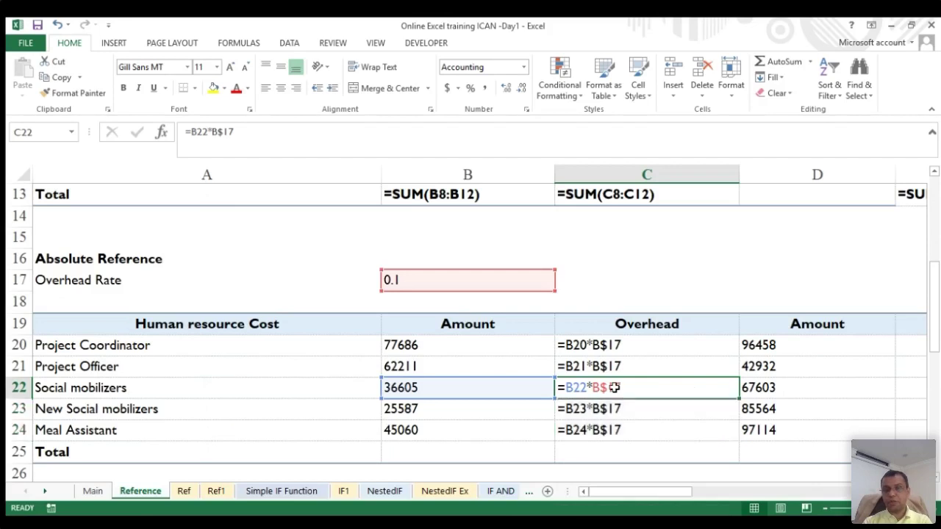
{"action": "left_click", "coordinate": [614, 410]}
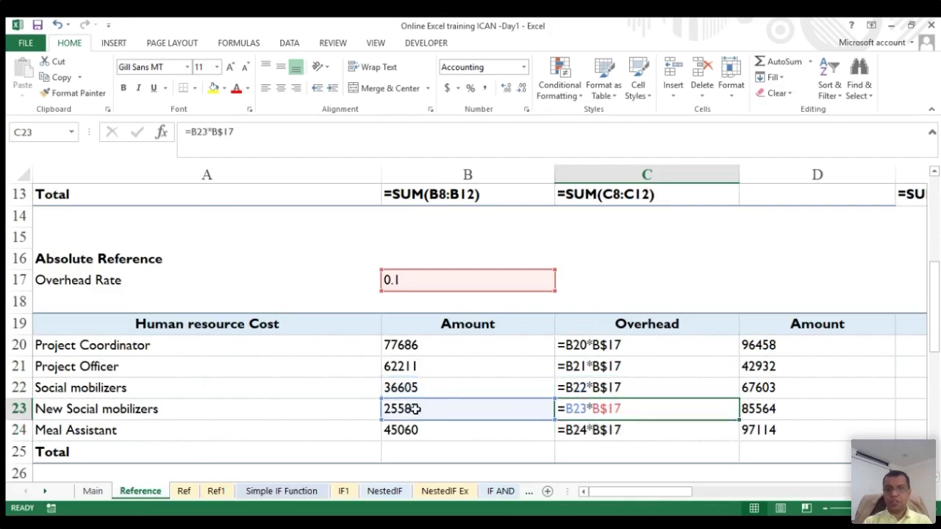
{"action": "left_click", "coordinate": [592, 433]}
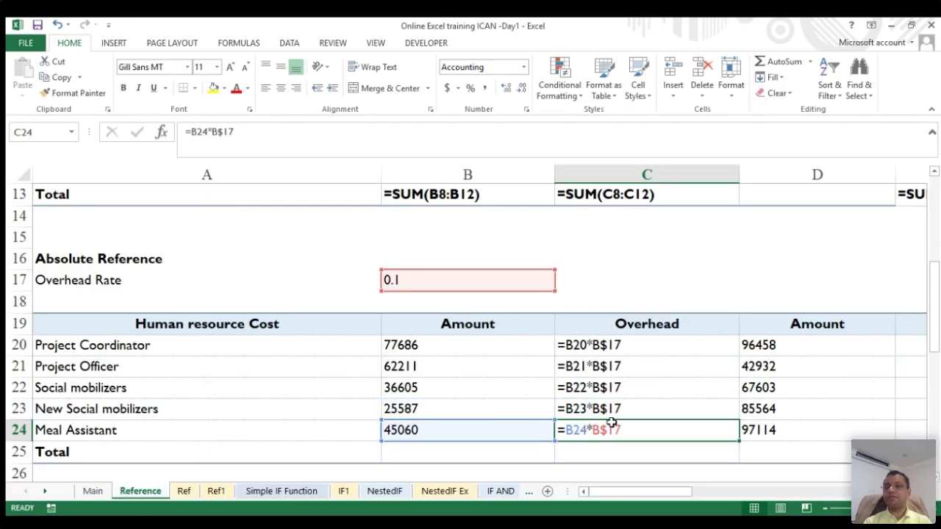
{"action": "scroll", "coordinate": [609, 422], "scroll_direction": "right", "scroll_amount": 2}
{"action": "scroll", "coordinate": [614, 417], "scroll_direction": "left", "scroll_amount": 2}
{"action": "left_click", "coordinate": [620, 343]}
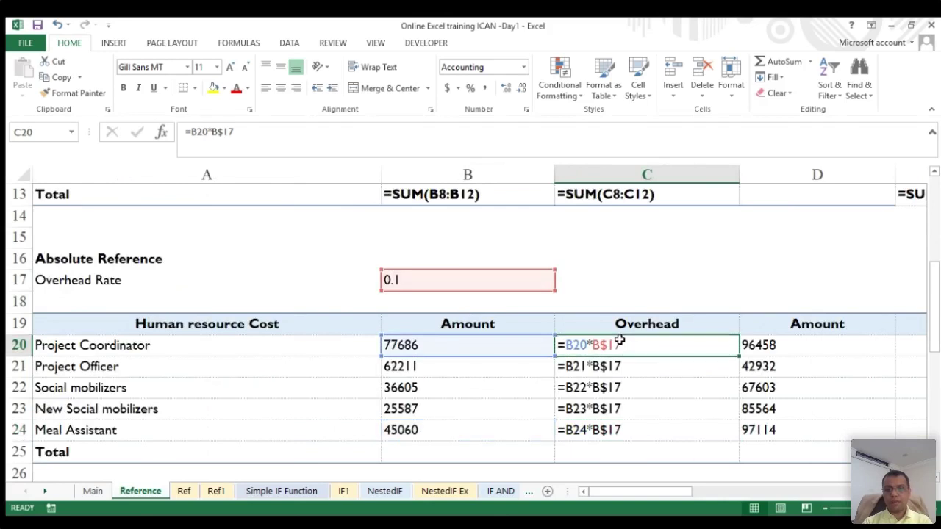
{"action": "key", "text": "ctrl+c"}
{"action": "key", "text": "Right"}
{"action": "key", "text": "Right"}
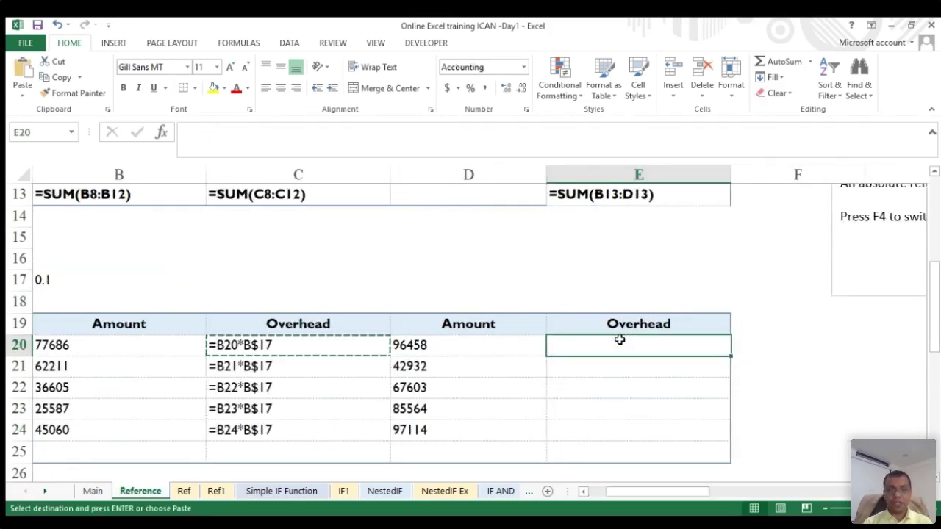
- Discard the =D20*D$17 paste from E20 and return to showing calculated values
{"action": "key", "text": "ctrl+v"}
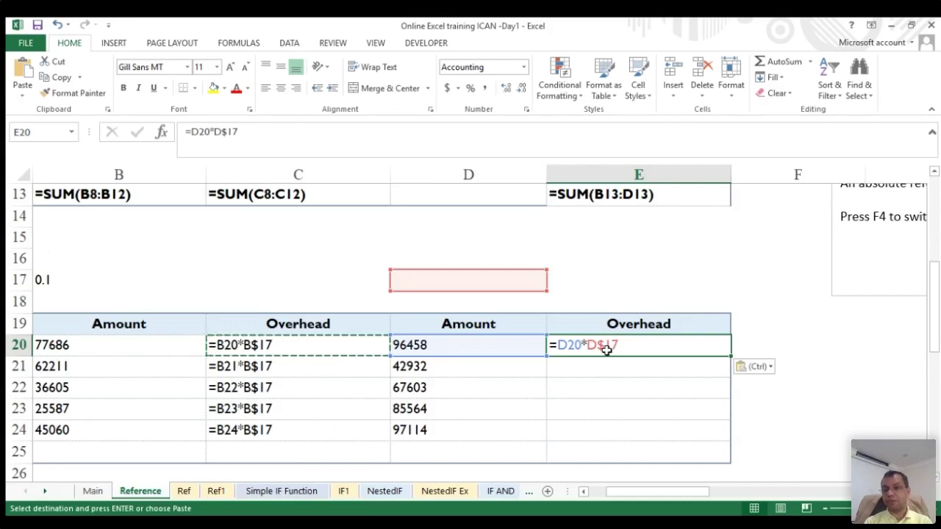
{"action": "key", "text": "Escape"}
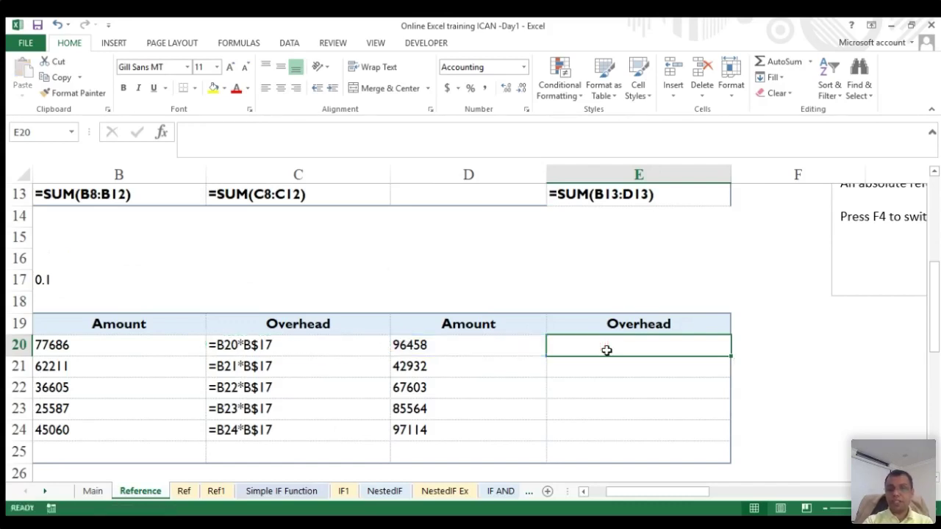
{"action": "double_click", "coordinate": [282, 346]}
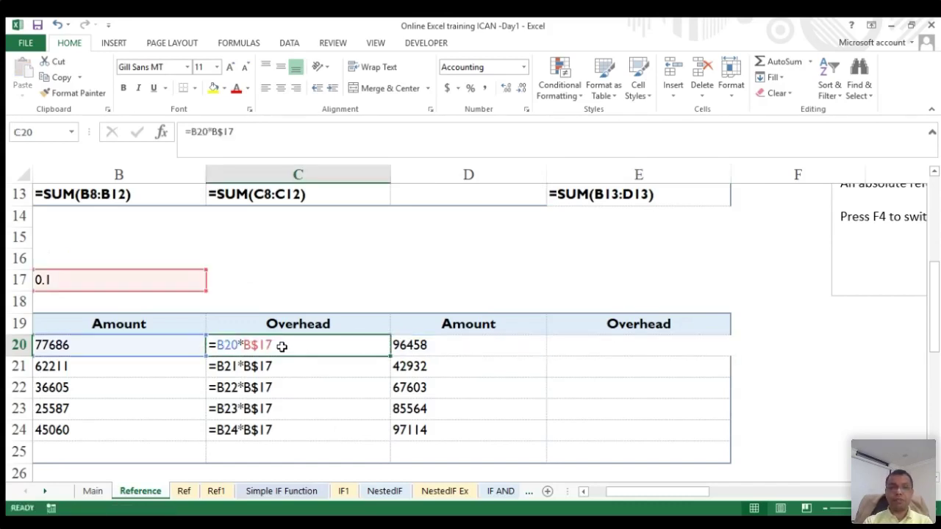
{"action": "scroll", "coordinate": [281, 346], "scroll_direction": "left", "scroll_amount": 2}
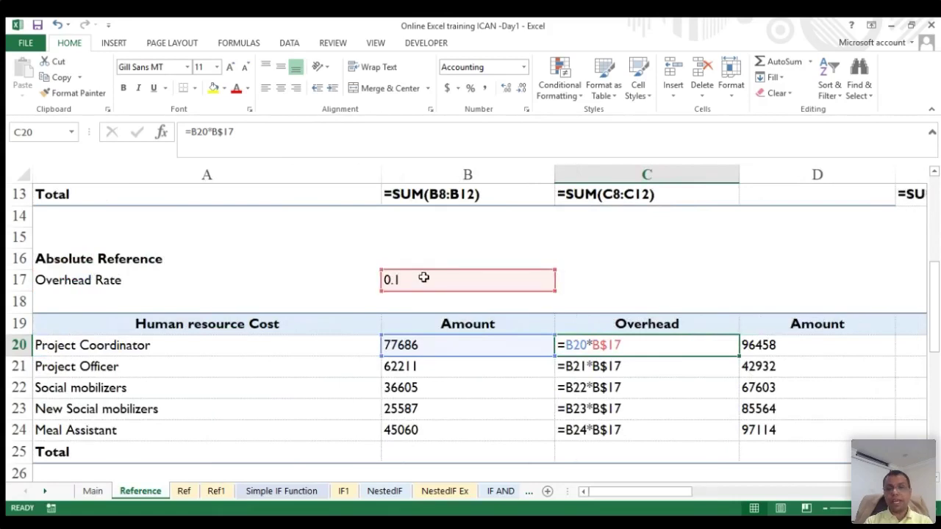
{"action": "key", "text": "ctrl+grave"}
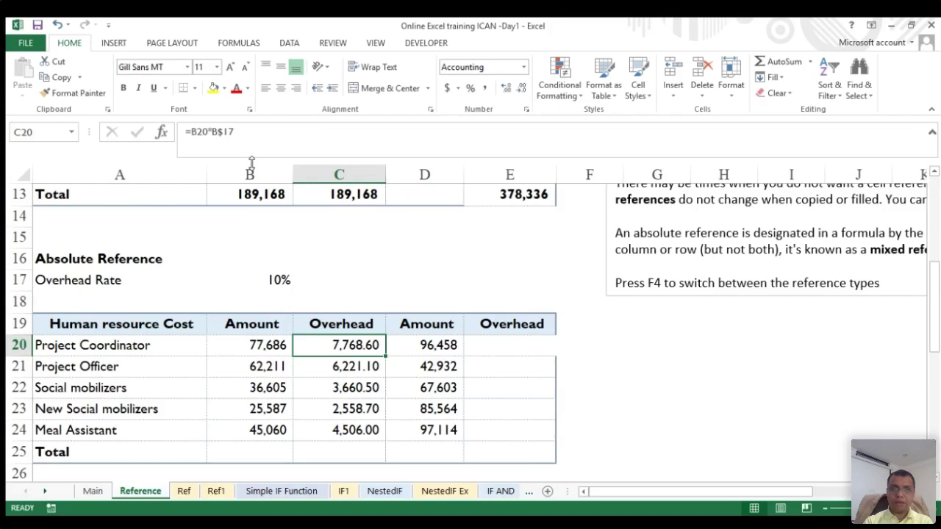
- Change C20 to =B20*$B$17 and show formulas
{"action": "left_click", "coordinate": [211, 129]}
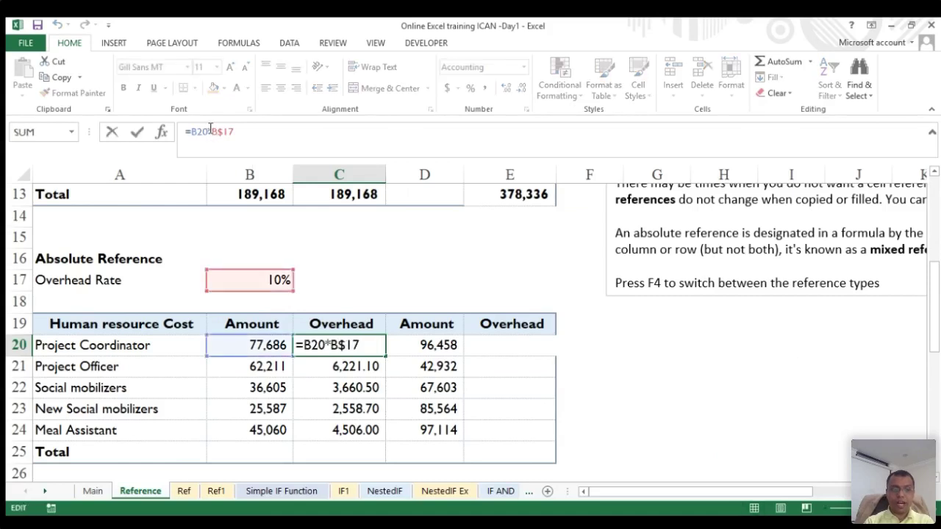
{"action": "type", "text": "$"}
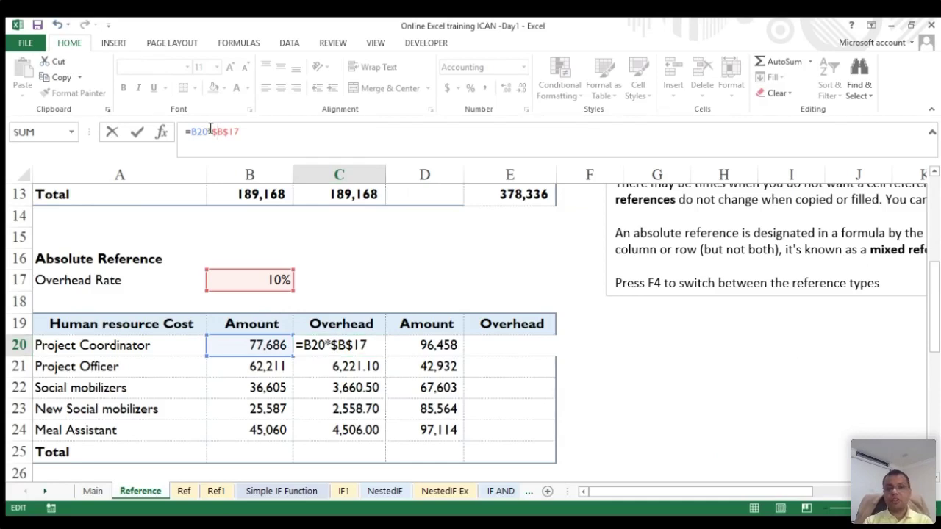
{"action": "key", "text": "Return"}
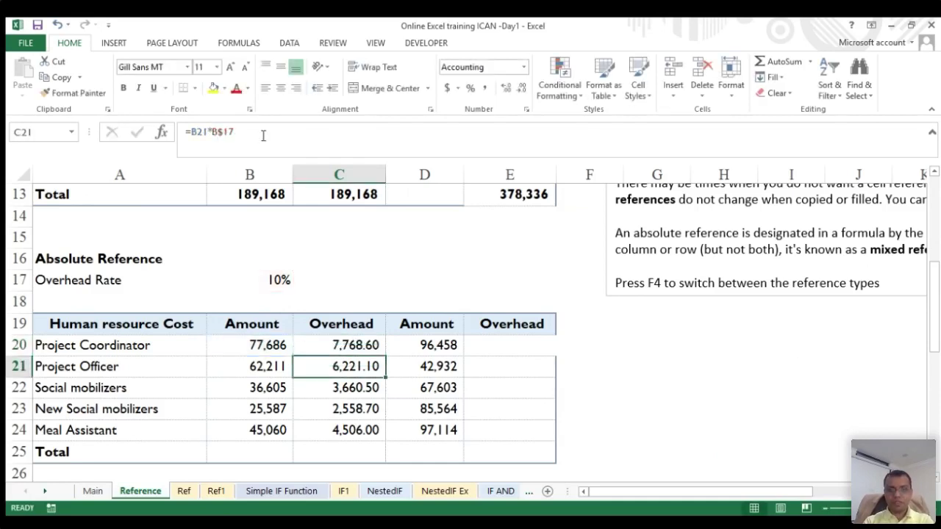
{"action": "key", "text": "Up"}
{"action": "key", "text": "ctrl+grave"}
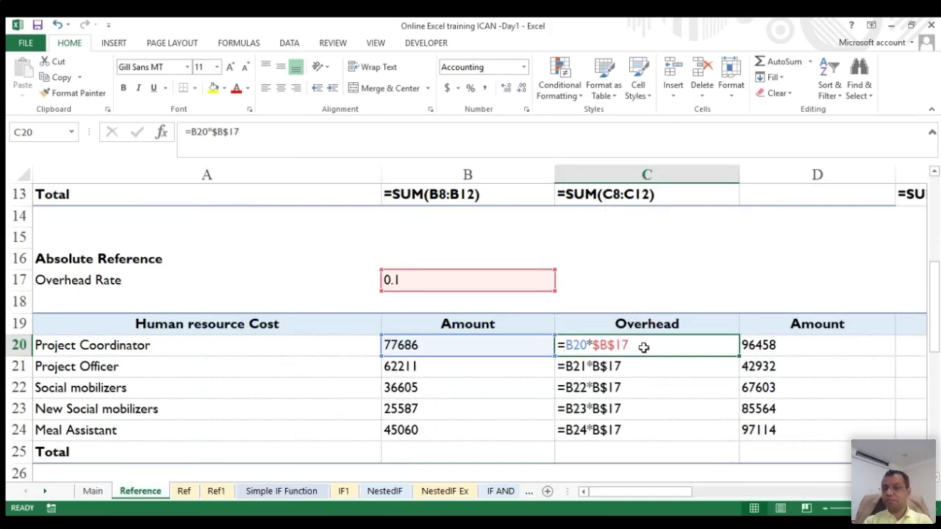
- Copy the C20 formula into C21:C24, then select E20
{"action": "key", "text": "ctrl+c"}
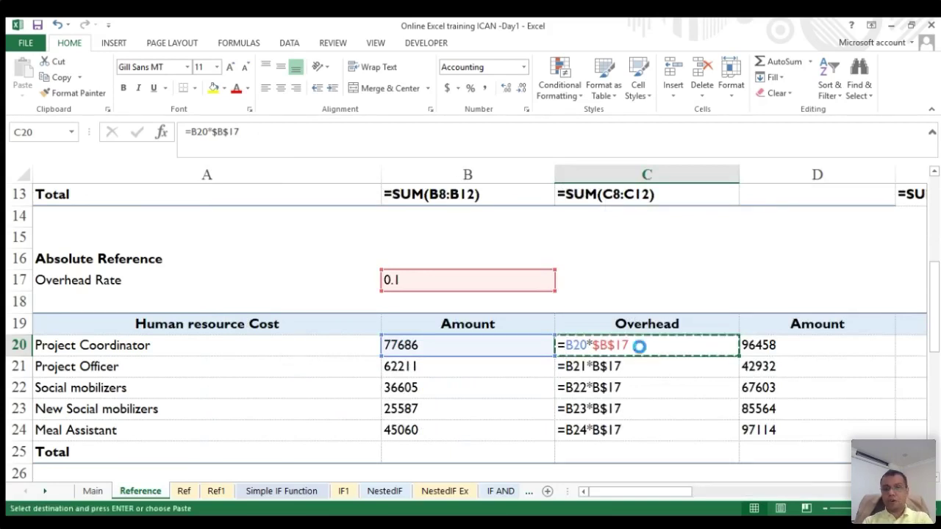
{"action": "key", "text": "Down"}
{"action": "key", "text": "shift+Down"}
{"action": "key", "text": "shift+Down"}
{"action": "key", "text": "shift+Down"}
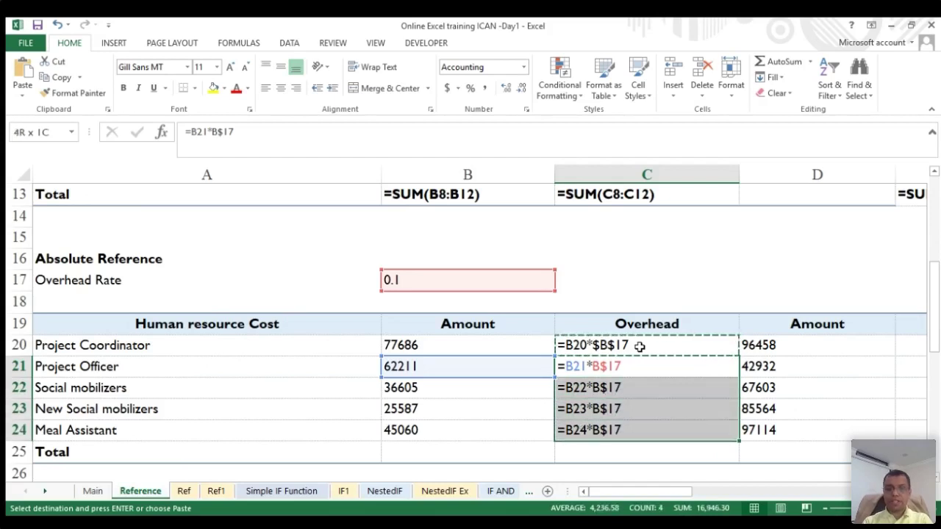
{"action": "key", "text": "ctrl+v"}
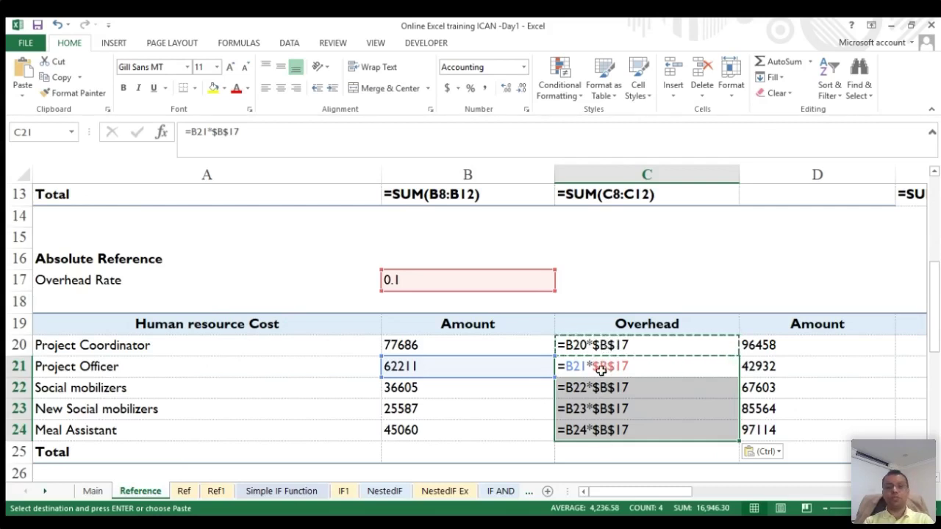
{"action": "left_click", "coordinate": [610, 344]}
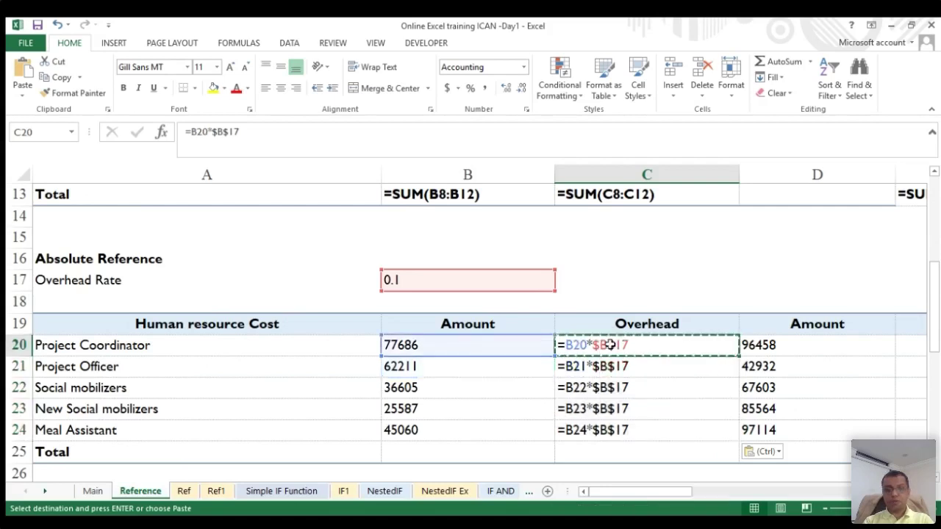
{"action": "key", "text": "Right"}
{"action": "key", "text": "Right"}
{"action": "key", "text": "Right"}
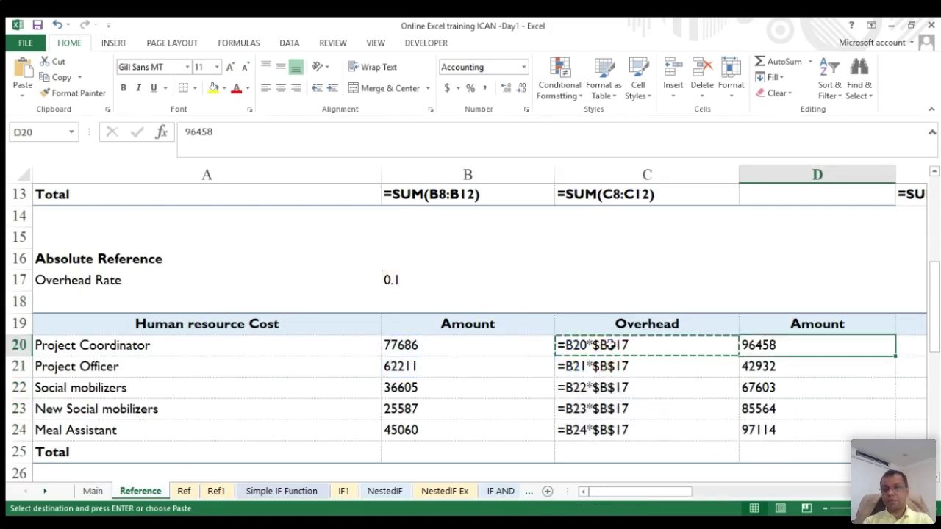
{"action": "left_click", "coordinate": [611, 344]}
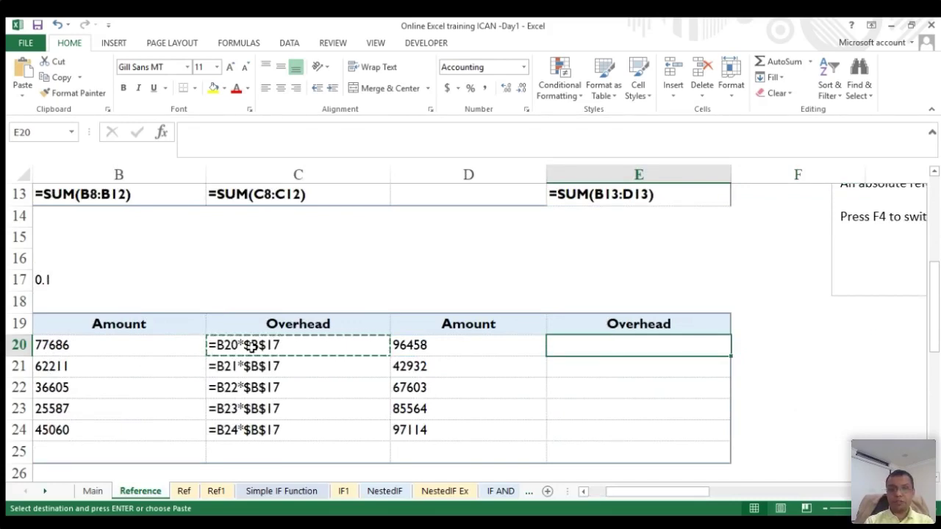
- Fill E20:E24 with =D20*$B$17-style formulas, showing values 9,645.80 to 9,711.40
{"action": "scroll", "coordinate": [419, 347], "scroll_direction": "left", "scroll_amount": 3}
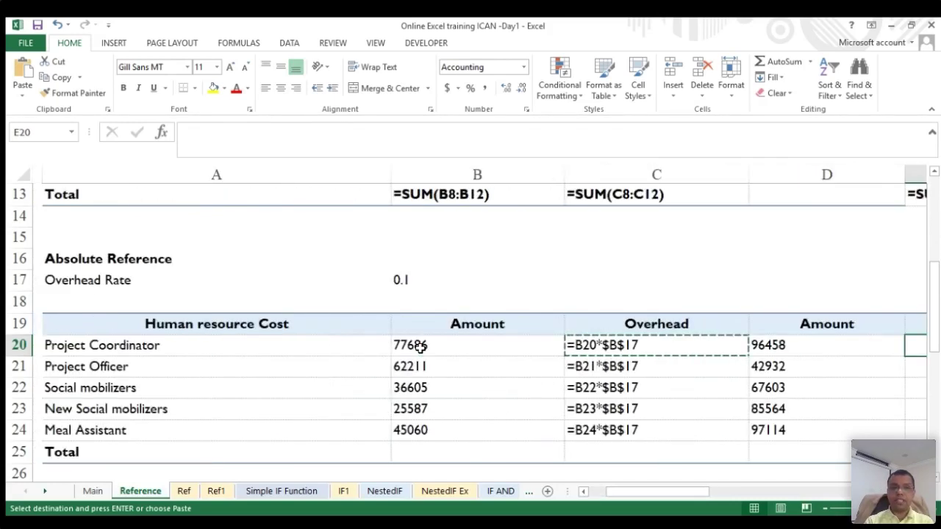
{"action": "scroll", "coordinate": [410, 272], "scroll_direction": "right", "scroll_amount": 3}
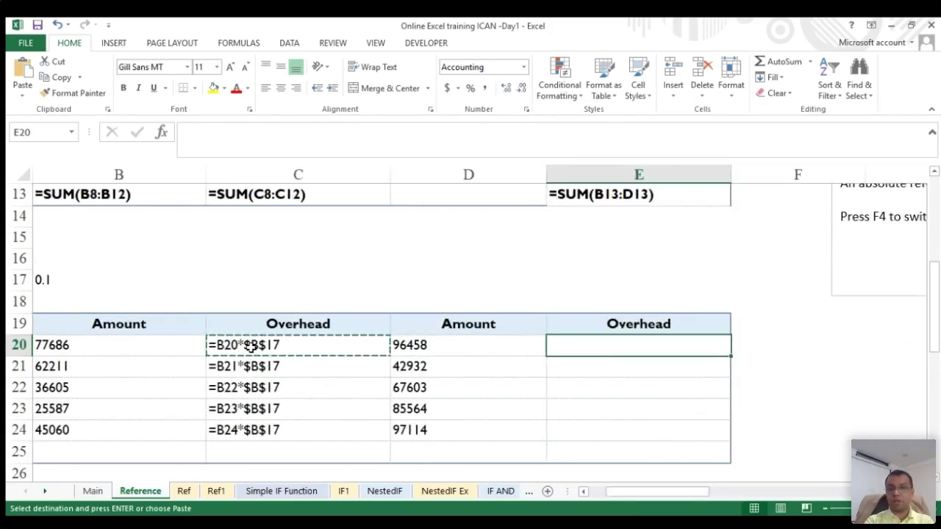
{"action": "key", "text": "ctrl+v"}
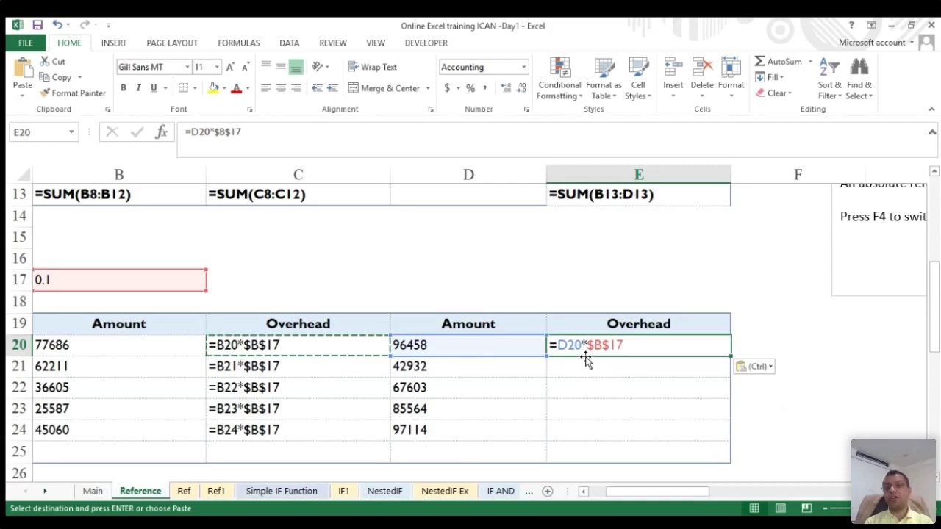
{"action": "key", "text": "Return"}
{"action": "key", "text": "shift+Down"}
{"action": "key", "text": "shift+Down"}
{"action": "key", "text": "shift+Down"}
{"action": "key", "text": "shift+Down"}
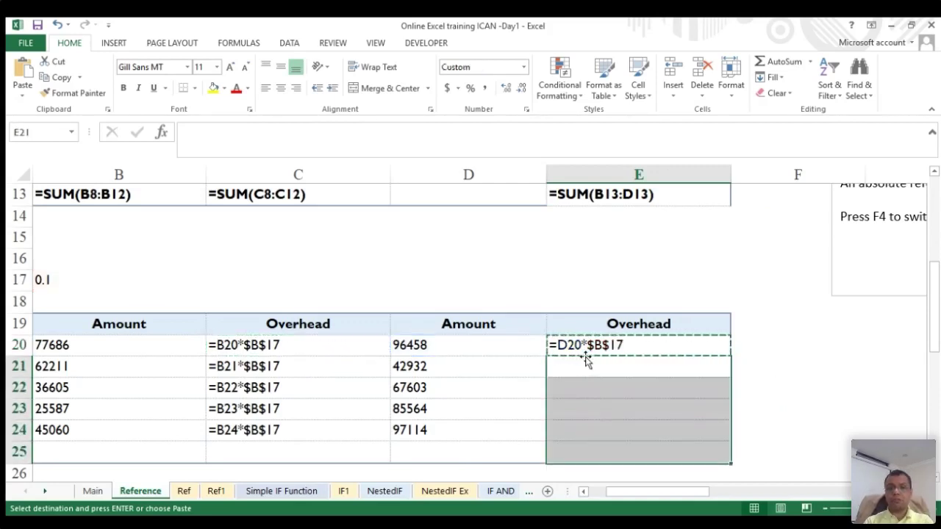
{"action": "key", "text": "shift+Up"}
{"action": "key", "text": "Return"}
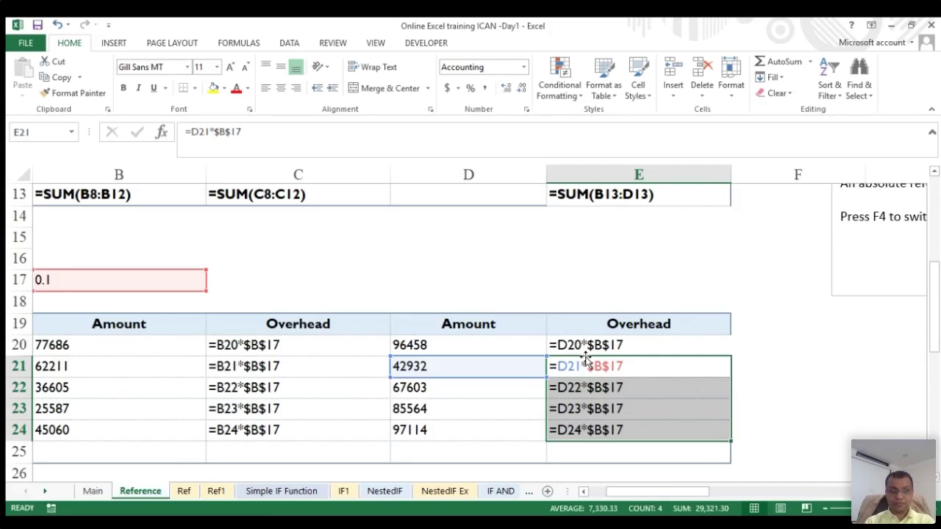
{"action": "scroll", "coordinate": [585, 357], "scroll_direction": "left", "scroll_amount": 2}
{"action": "key", "text": "ctrl+grave"}
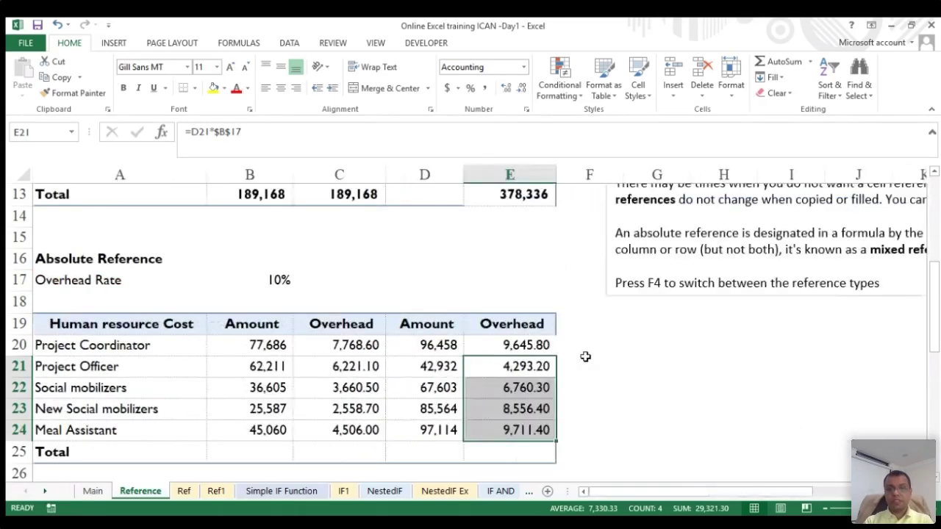
{"action": "left_click", "coordinate": [559, 388]}
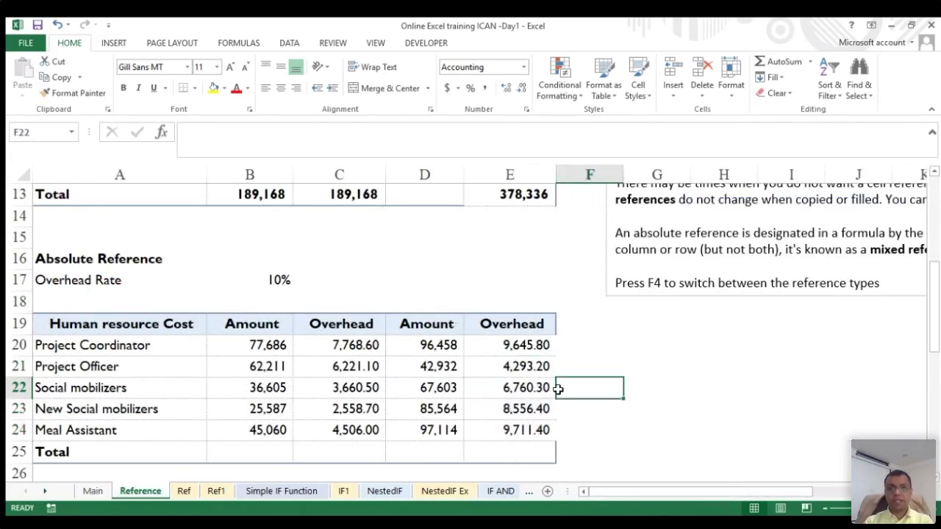
{"action": "left_click", "coordinate": [507, 381]}
{"action": "left_click", "coordinate": [295, 134]}
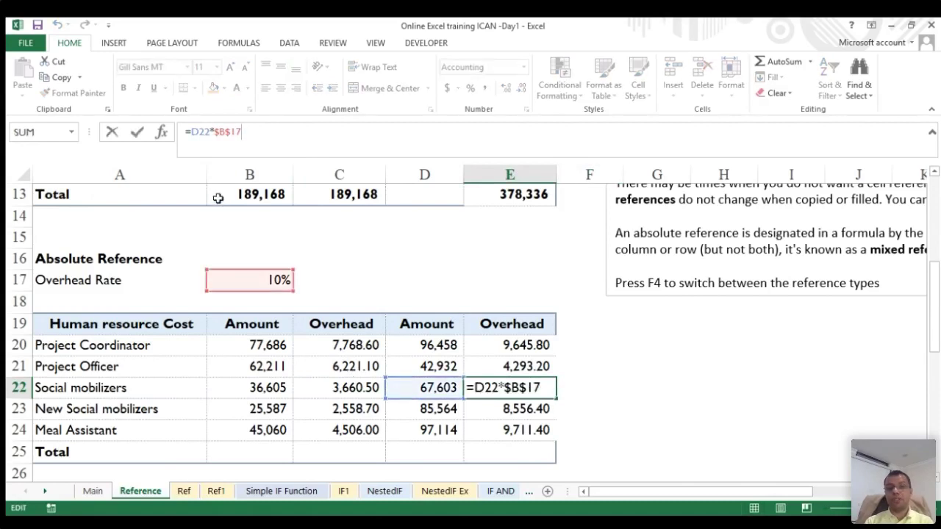
{"action": "key", "text": "ctrl+Return"}
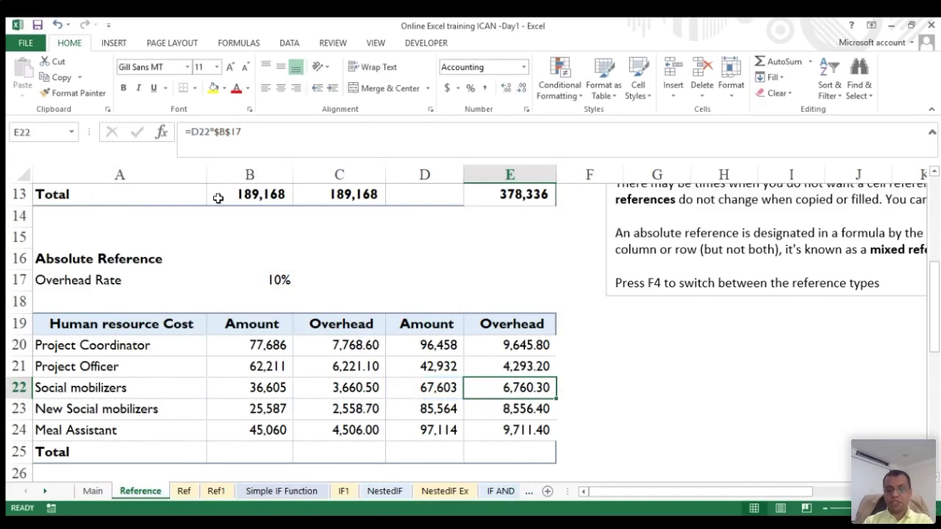
{"action": "key", "text": "Right"}
{"action": "key", "text": "Right"}
{"action": "key", "text": "Up"}
{"action": "key", "text": "Left"}
{"action": "key", "text": "Left"}
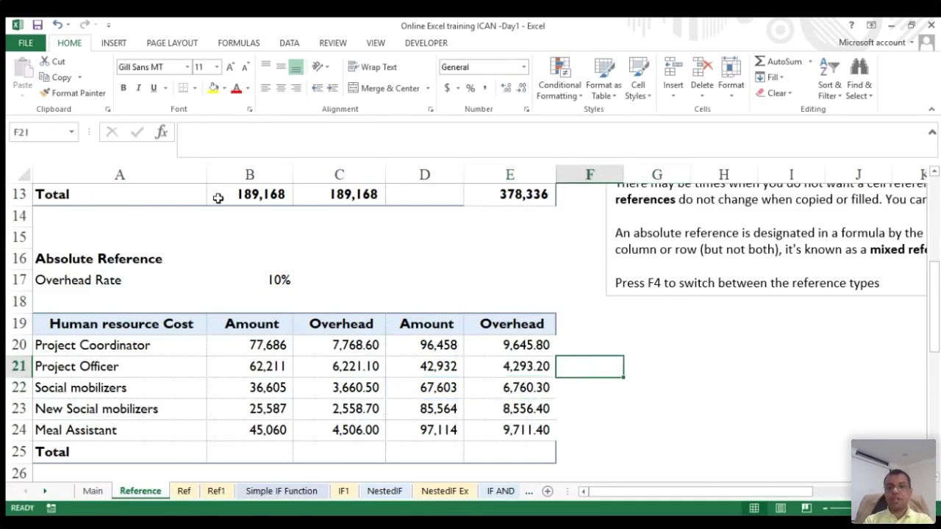
{"action": "key", "text": "Up"}
{"action": "key", "text": "Up"}
{"action": "key", "text": "Up"}
{"action": "key", "text": "Up"}
{"action": "key", "text": "Up"}
{"action": "key", "text": "Up"}
{"action": "key", "text": "Up"}
{"action": "key", "text": "Up"}
{"action": "key", "text": "Up"}
{"action": "key", "text": "Up"}
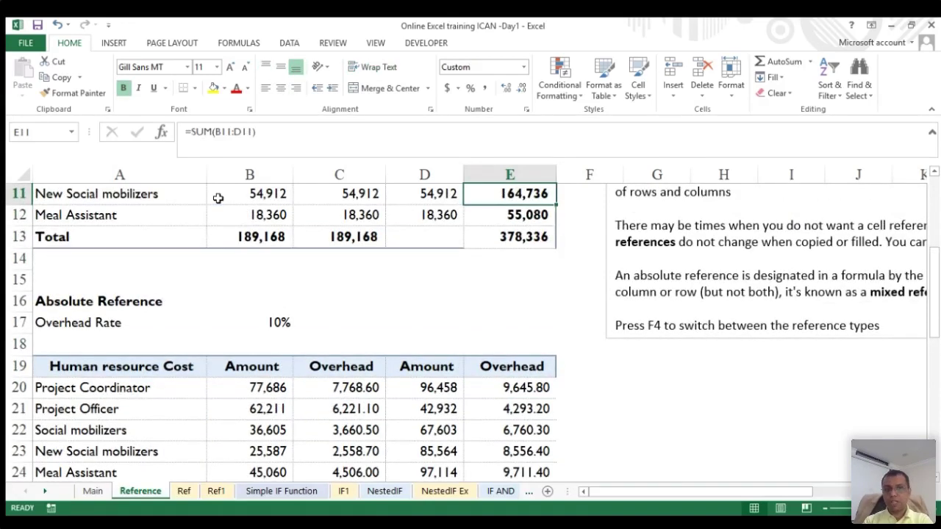
{"action": "key", "text": "Up"}
{"action": "key", "text": "Up"}
{"action": "key", "text": "Down"}
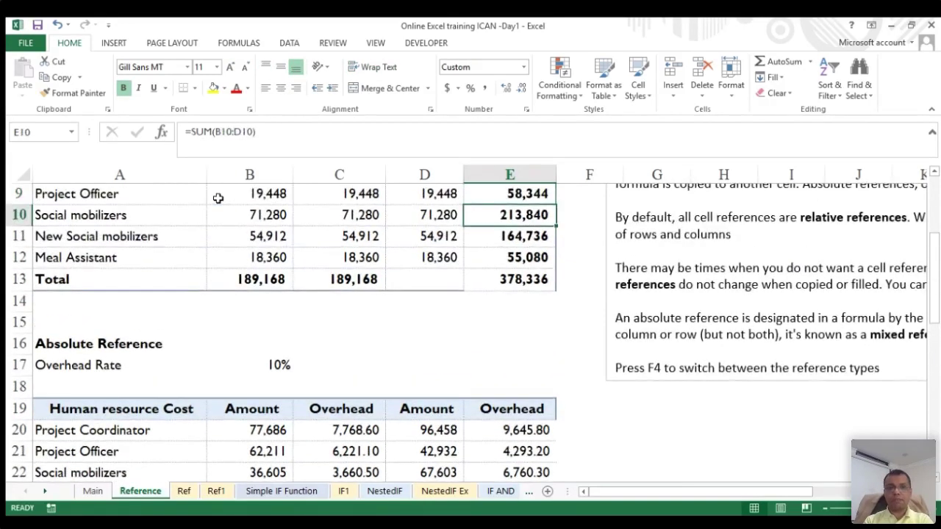
{"action": "key", "text": "Down"}
{"action": "key", "text": "Up"}
{"action": "key", "text": "Down"}
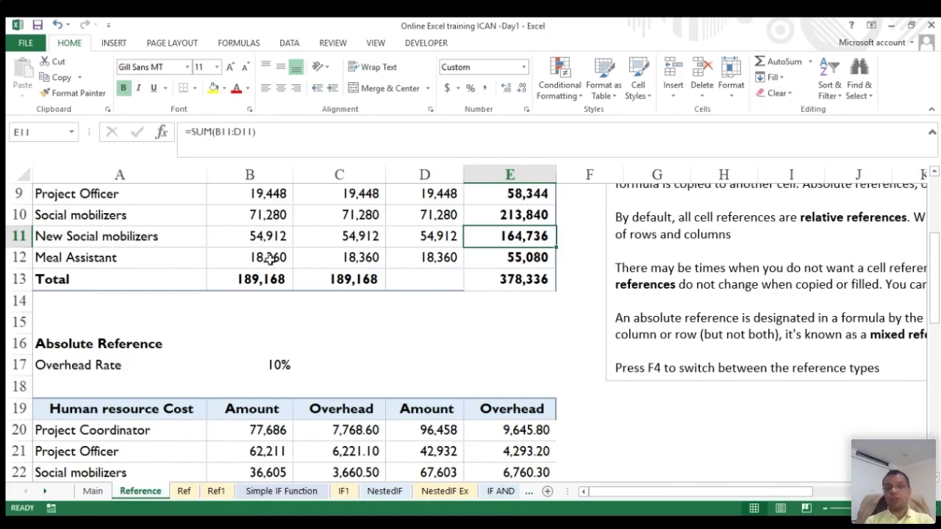
{"action": "left_click", "coordinate": [258, 279]}
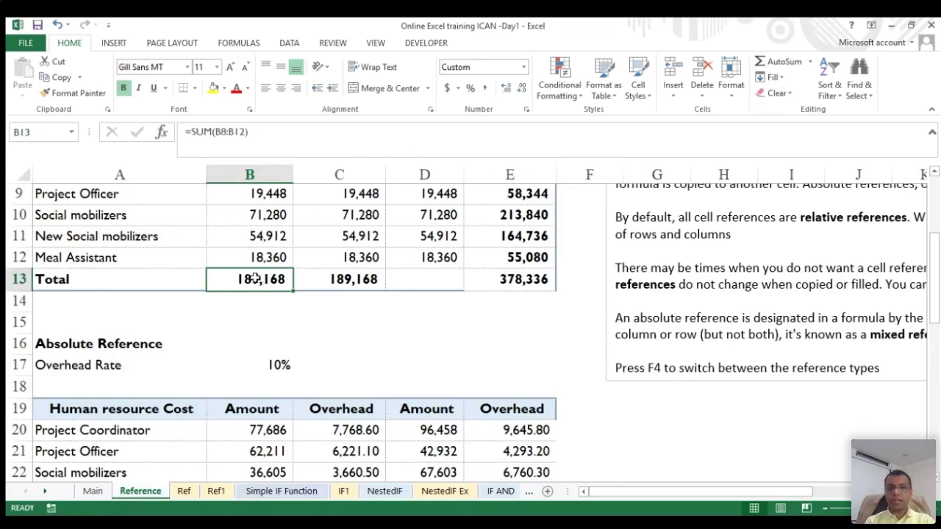
{"action": "left_click", "coordinate": [355, 276]}
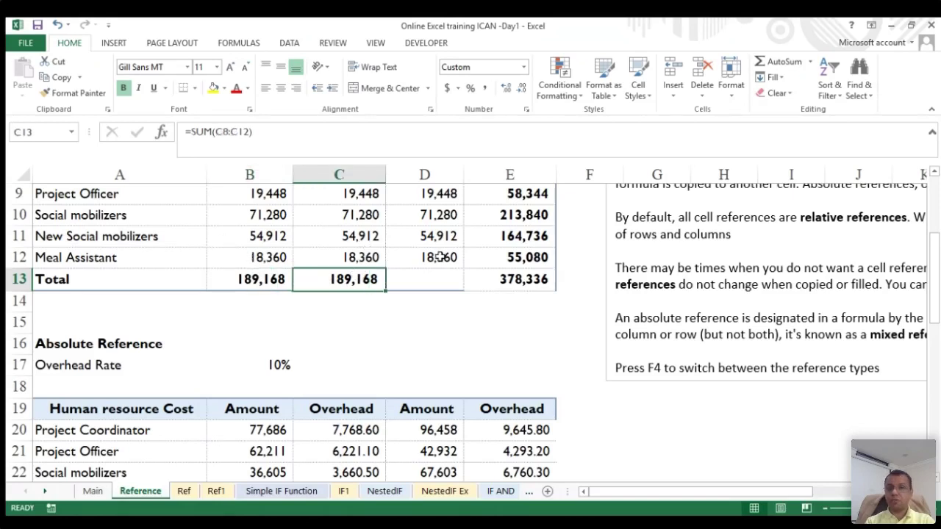
{"action": "left_click", "coordinate": [511, 318]}
- Enter =B13 in E15 to show the 189,168 total
{"action": "type", "text": "="}
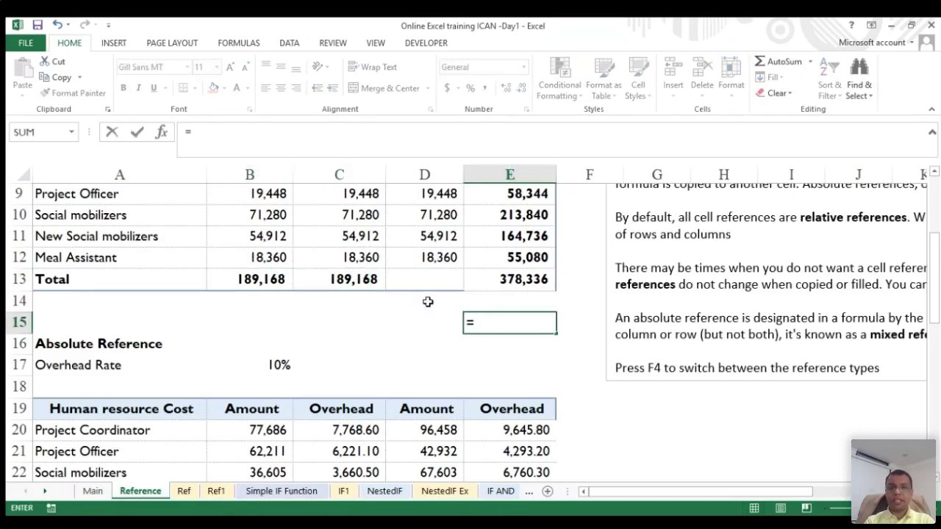
{"action": "left_click", "coordinate": [260, 279]}
{"action": "key", "text": "Return"}
{"action": "key", "text": "Up"}
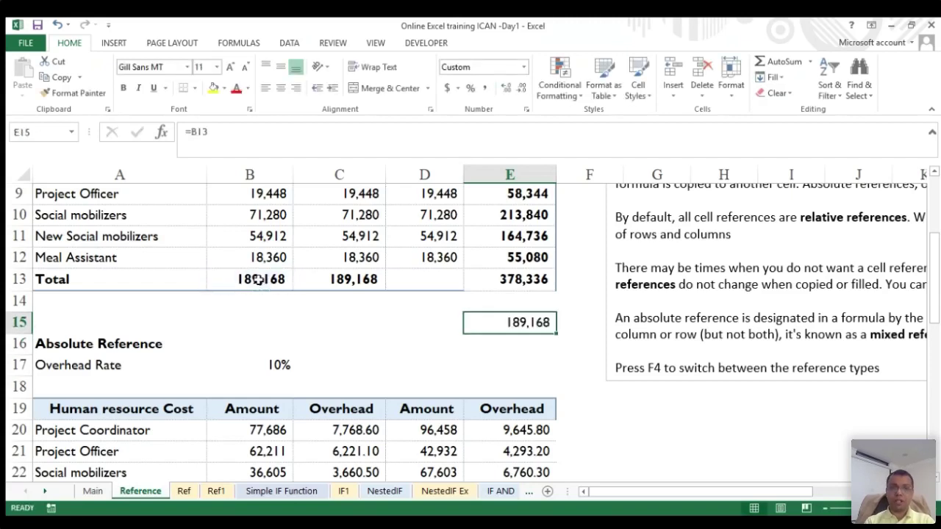
{"action": "key", "text": "Left"}
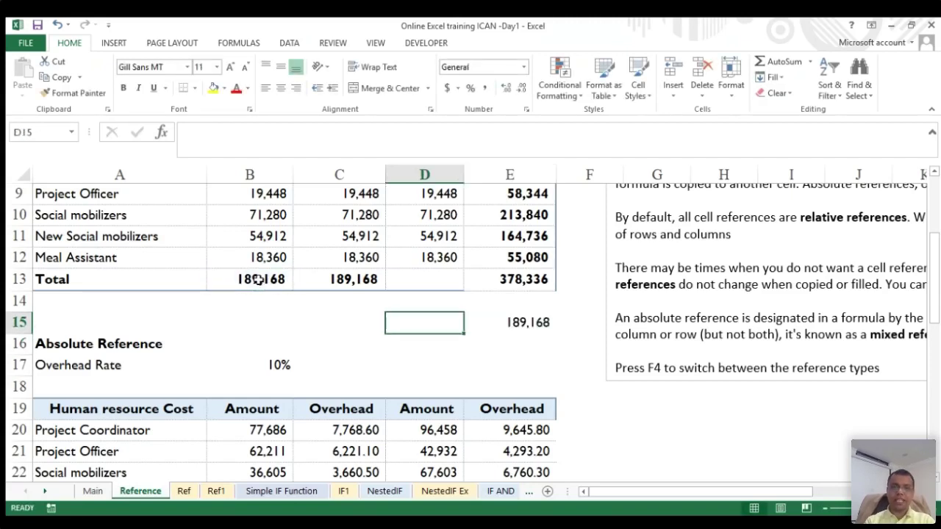
{"action": "key", "text": "Right"}
{"action": "key", "text": "Left"}
{"action": "key", "text": "Right"}
{"action": "key", "text": "Left"}
{"action": "key", "text": "Right"}
- Copy E15 into D15 so it shows the Total label via =A13
{"action": "key", "text": "ctrl+c"}
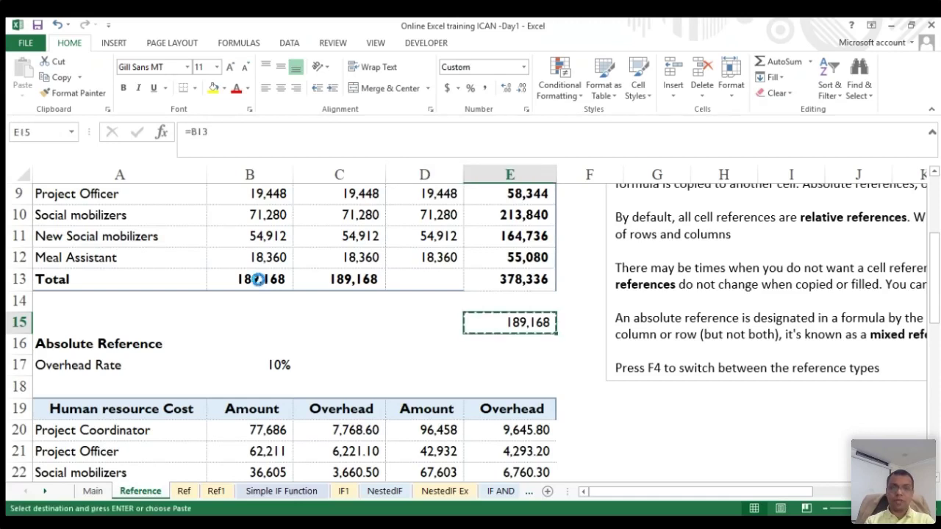
{"action": "key", "text": "Left"}
{"action": "key", "text": "ctrl+v"}
{"action": "key", "text": "Return"}
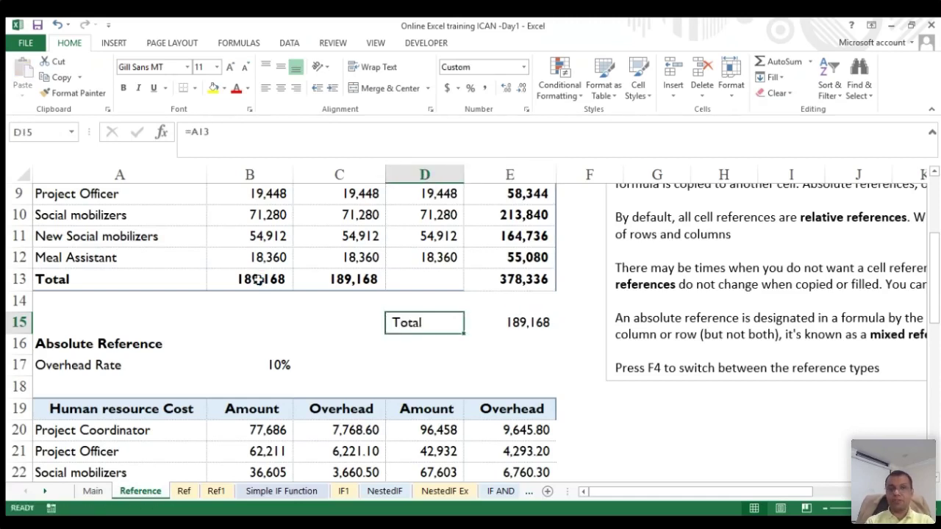
{"action": "left_click", "coordinate": [232, 136]}
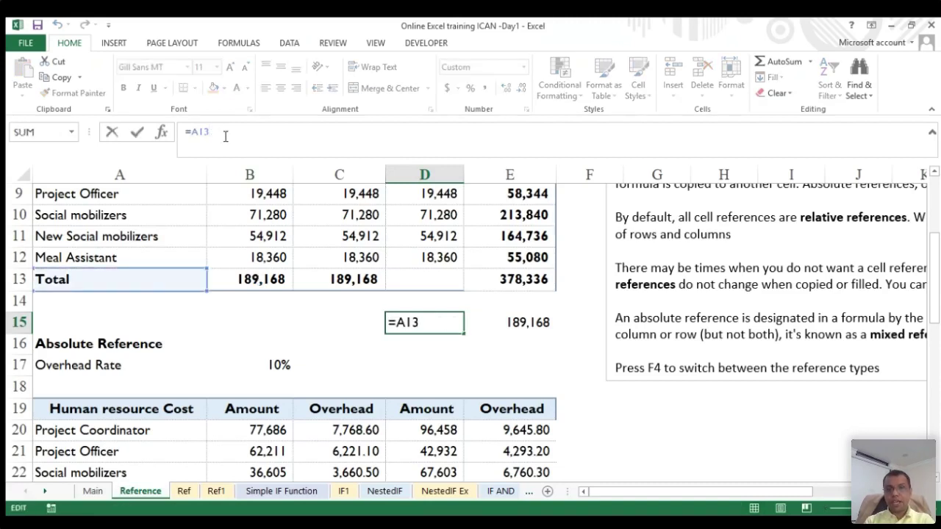
{"action": "key", "text": "Escape"}
- Copy D15 into C15 to produce #REF!, clear it, and edit E15
{"action": "key", "text": "ctrl+c"}
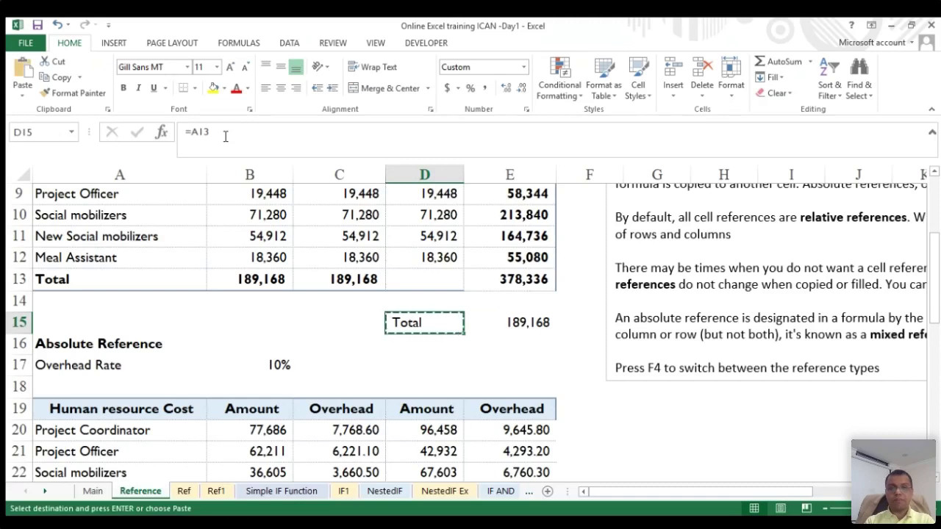
{"action": "key", "text": "Left"}
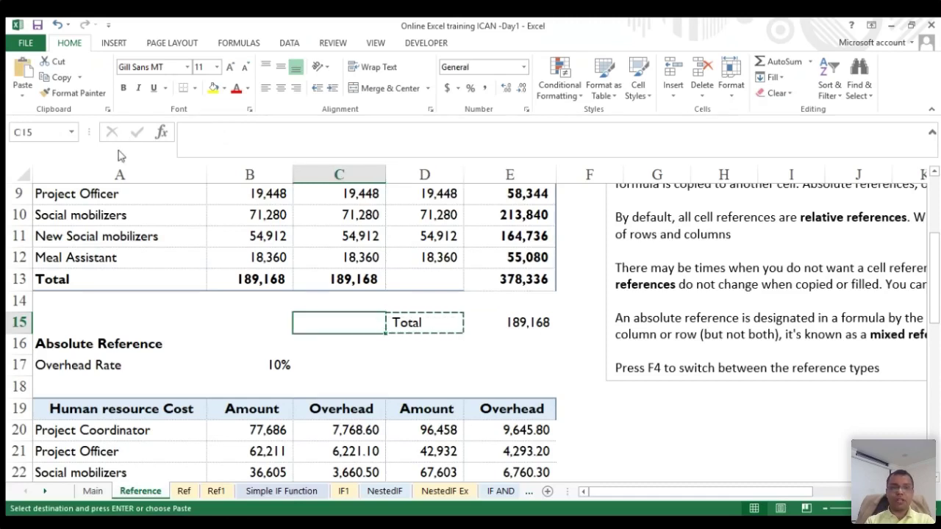
{"action": "key", "text": "ctrl+v"}
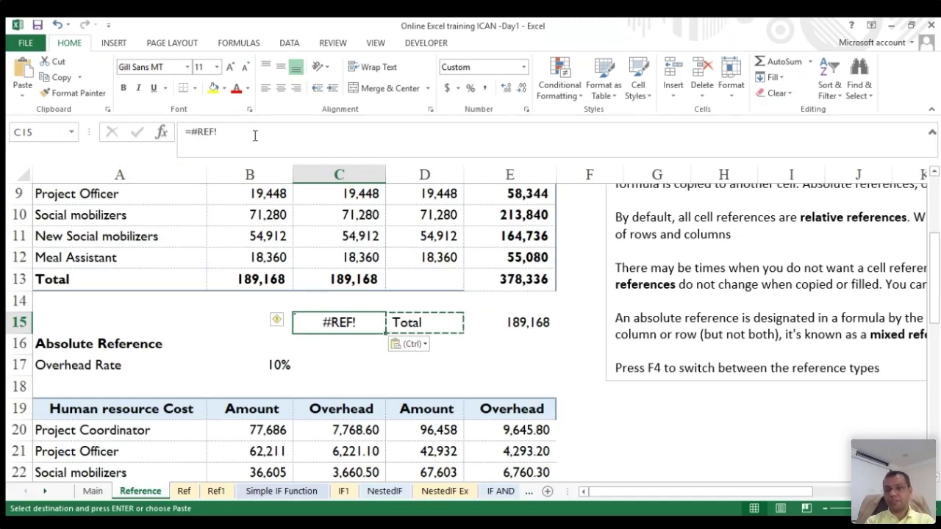
{"action": "key", "text": "Delete"}
{"action": "key", "text": "Right"}
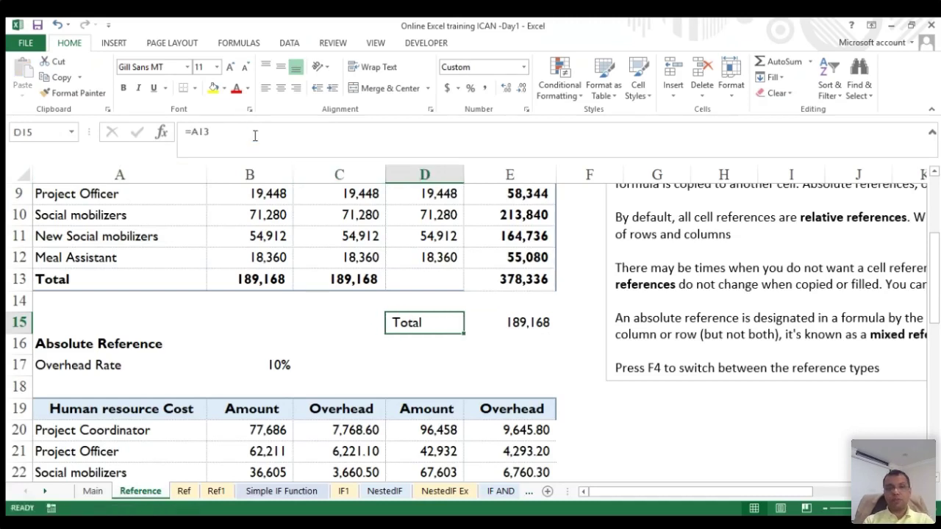
{"action": "key", "text": "Right"}
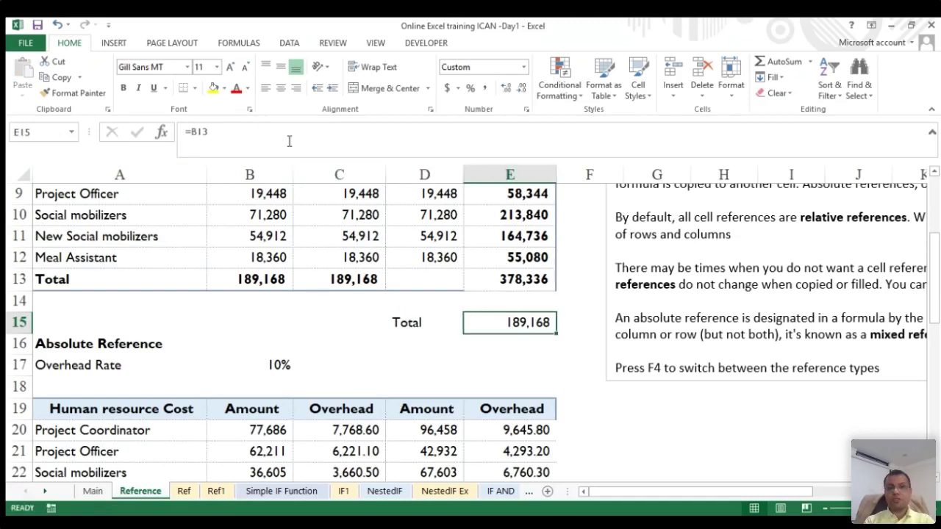
{"action": "key", "text": "F2"}
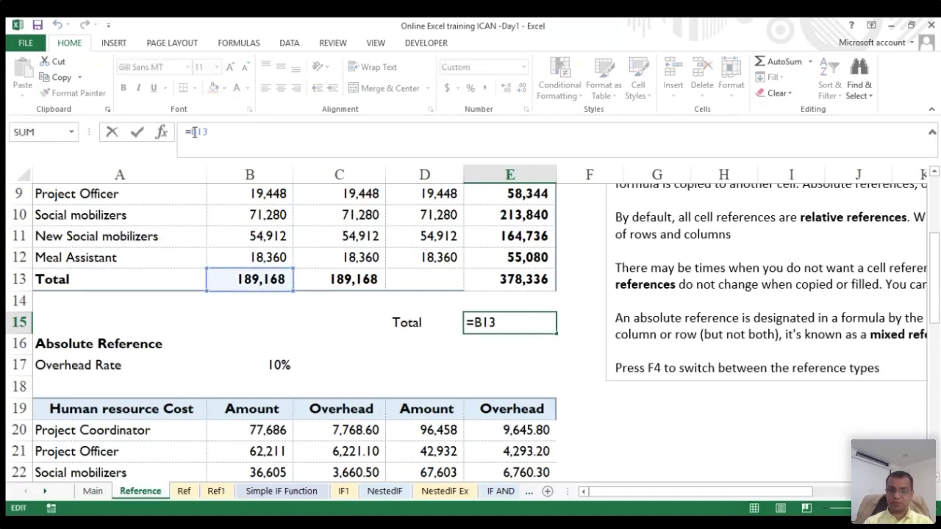
- Change E15 to =$B13, copy it, and move to C17 as the destination
{"action": "type", "text": "$"}
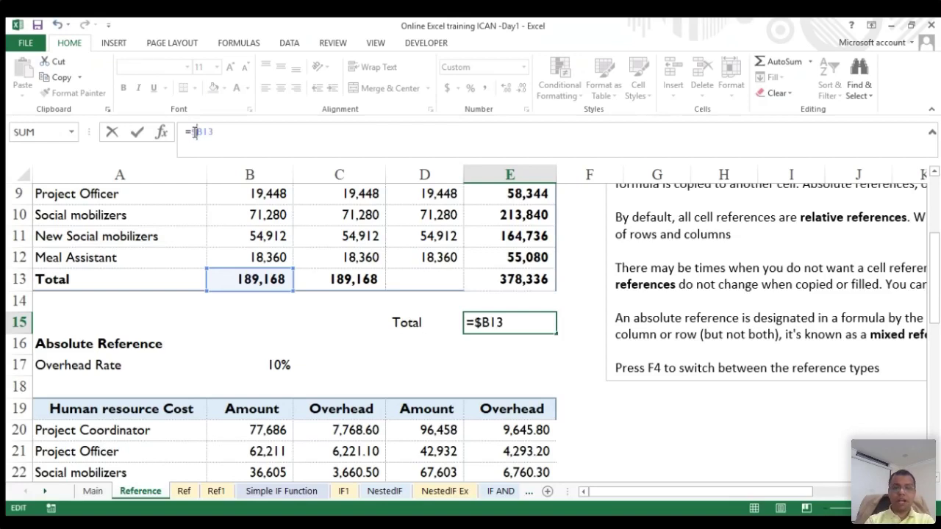
{"action": "key", "text": "Return"}
{"action": "key", "text": "Up"}
{"action": "key", "text": "ctrl+c"}
{"action": "key", "text": "Down"}
{"action": "key", "text": "Down"}
{"action": "key", "text": "Right"}
{"action": "key", "text": "Left"}
{"action": "key", "text": "Left"}
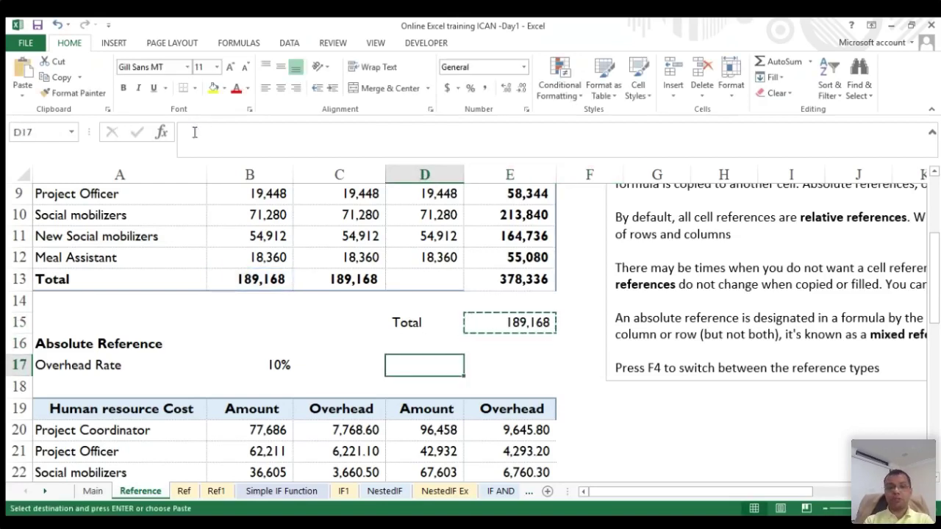
{"action": "key", "text": "Left"}
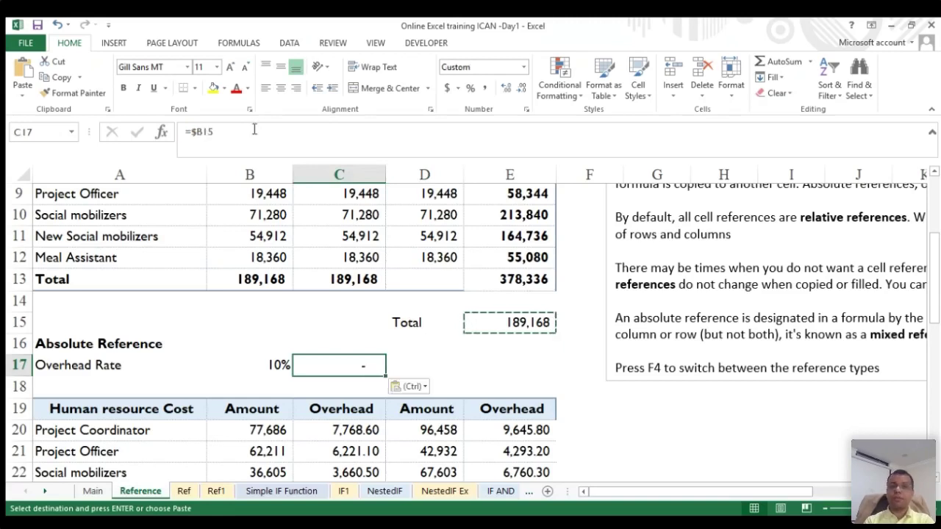
- Make E15 the absolute =$B$13 and paste it into E17, keeping 189,168
{"action": "left_click", "coordinate": [526, 321]}
{"action": "left_click", "coordinate": [199, 131]}
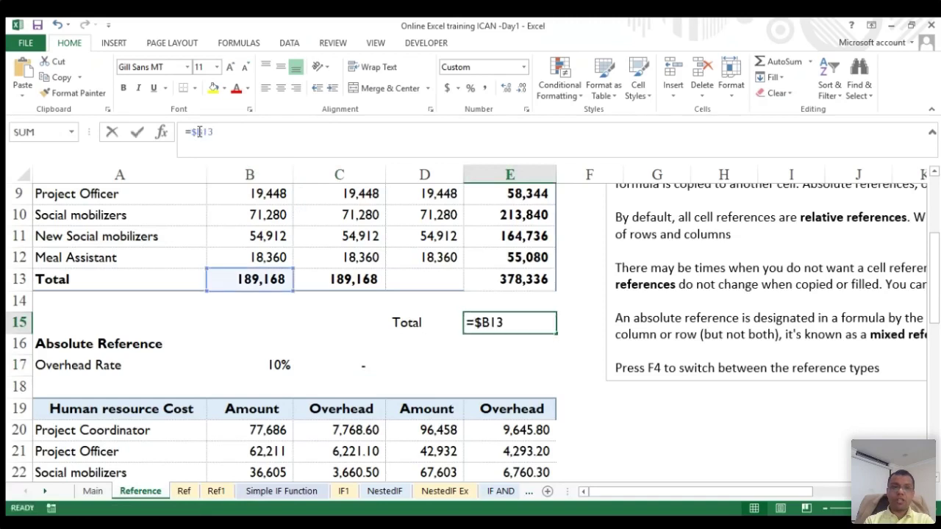
{"action": "type", "text": "$"}
{"action": "key", "text": "Return"}
{"action": "key", "text": "Up"}
{"action": "key", "text": "ctrl+c"}
{"action": "key", "text": "Down"}
{"action": "key", "text": "Down"}
{"action": "key", "text": "Down"}
{"action": "key", "text": "Up"}
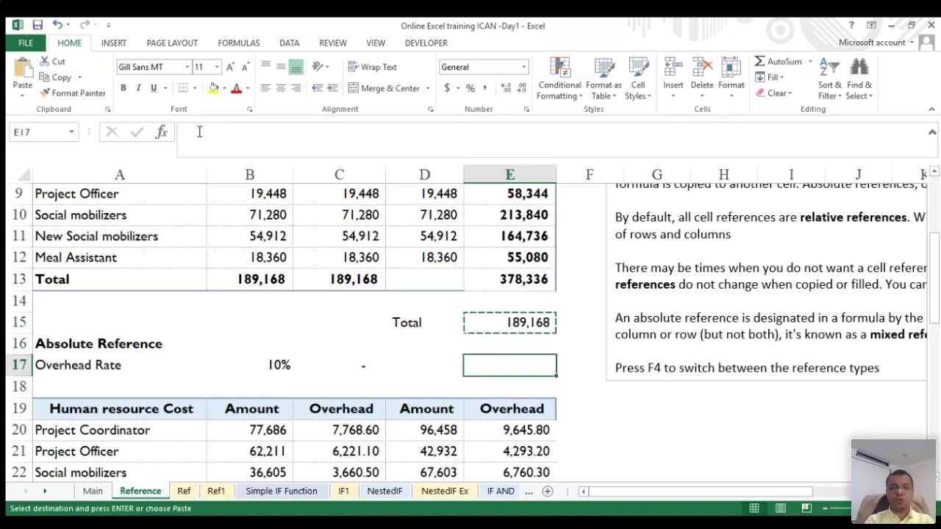
{"action": "key", "text": "ctrl+v"}
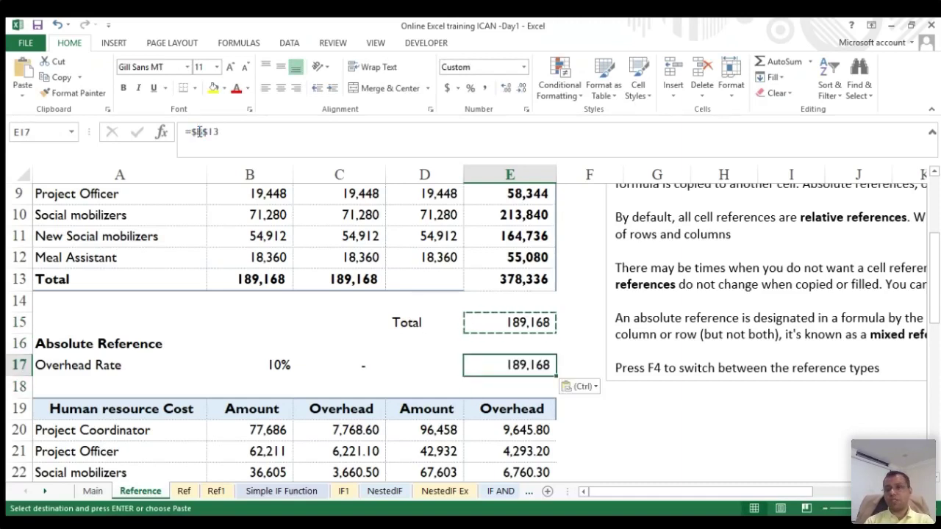
- Review E15's $B$13 formula and select the demo cells B15:E17
{"action": "key", "text": "Up"}
{"action": "key", "text": "Up"}
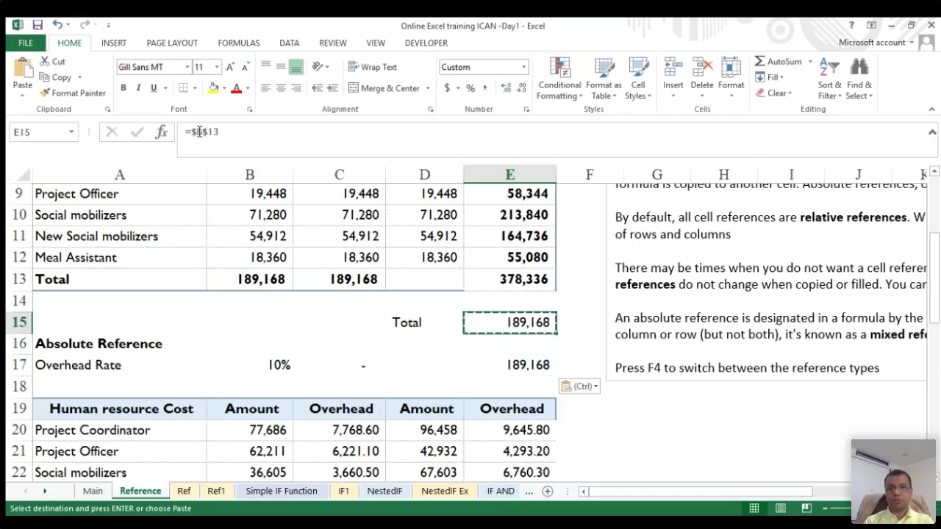
{"action": "key", "text": "Left"}
{"action": "key", "text": "Left"}
{"action": "key", "text": "Left"}
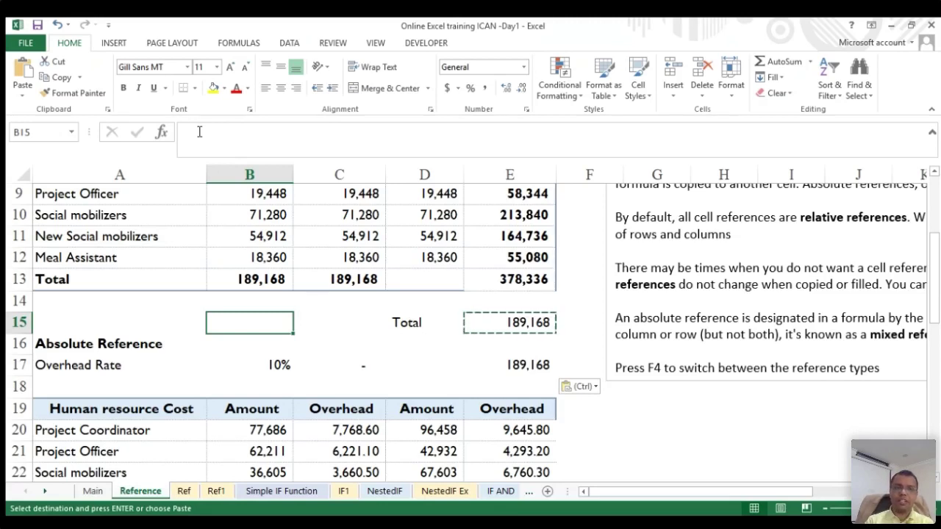
{"action": "left_click", "coordinate": [517, 321]}
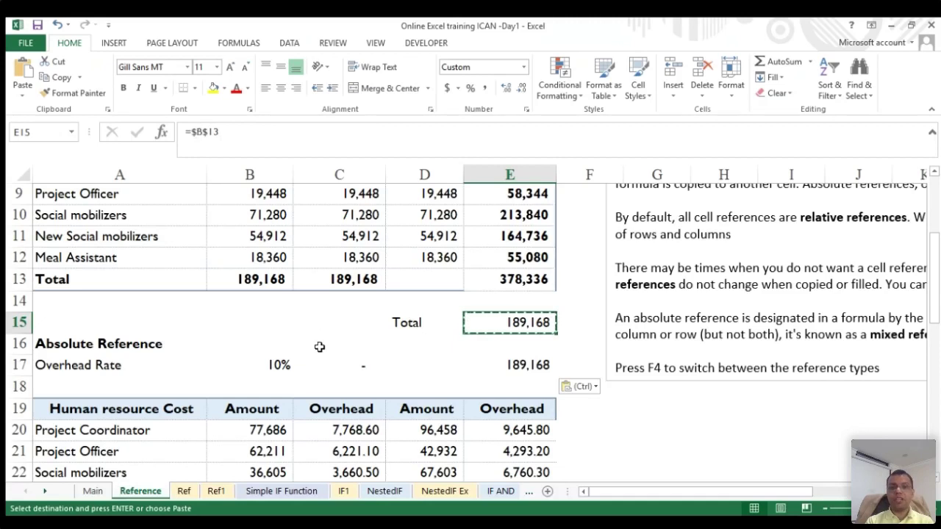
{"action": "left_click_drag", "start_coordinate": [266, 323], "coordinate": [531, 374]}
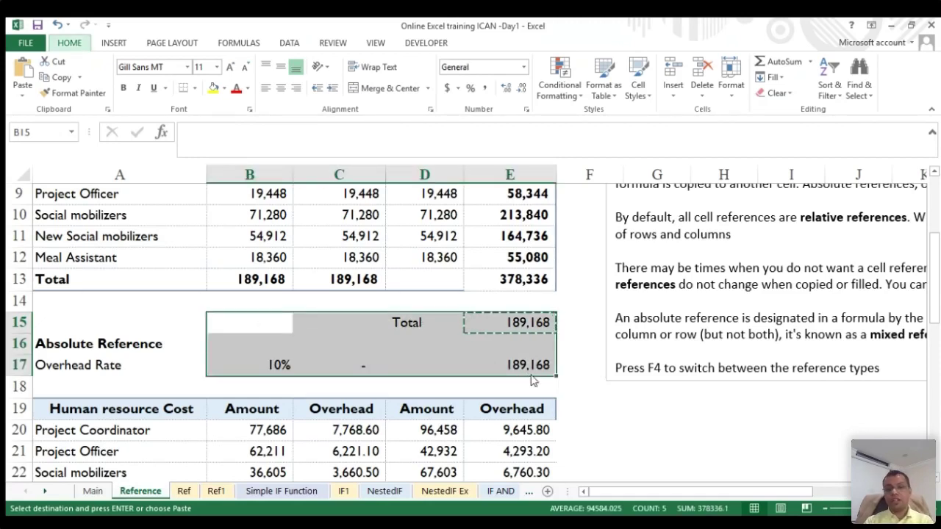
- Delete the demo cells in B15:E17 and enter 10% as the overhead rate in B17
{"action": "key", "text": "Delete"}
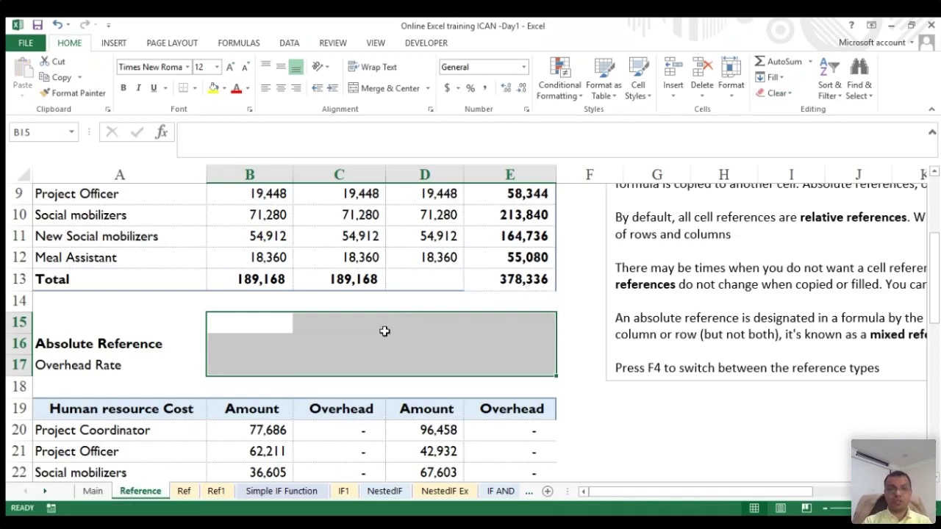
{"action": "left_click", "coordinate": [268, 364]}
{"action": "type", "text": "10%"}
{"action": "key", "text": "Return"}
{"action": "scroll", "coordinate": [363, 325], "scroll_direction": "down", "scroll_amount": 1}
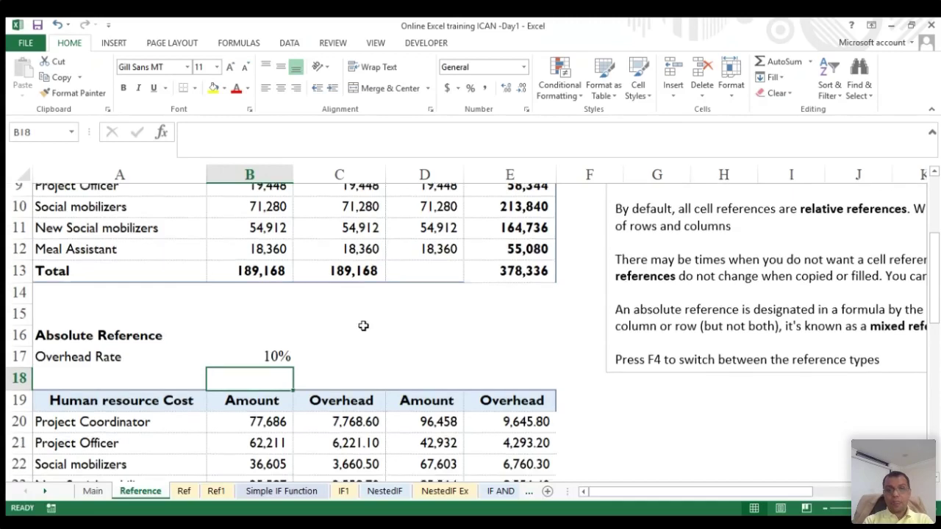
{"action": "scroll", "coordinate": [363, 325], "scroll_direction": "down", "scroll_amount": 1}
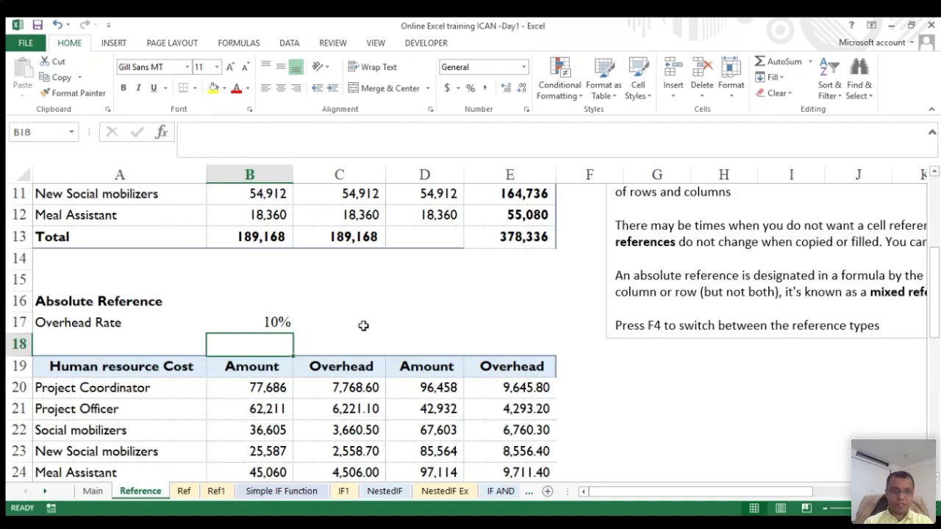
{"action": "scroll", "coordinate": [363, 325], "scroll_direction": "down", "scroll_amount": 3}
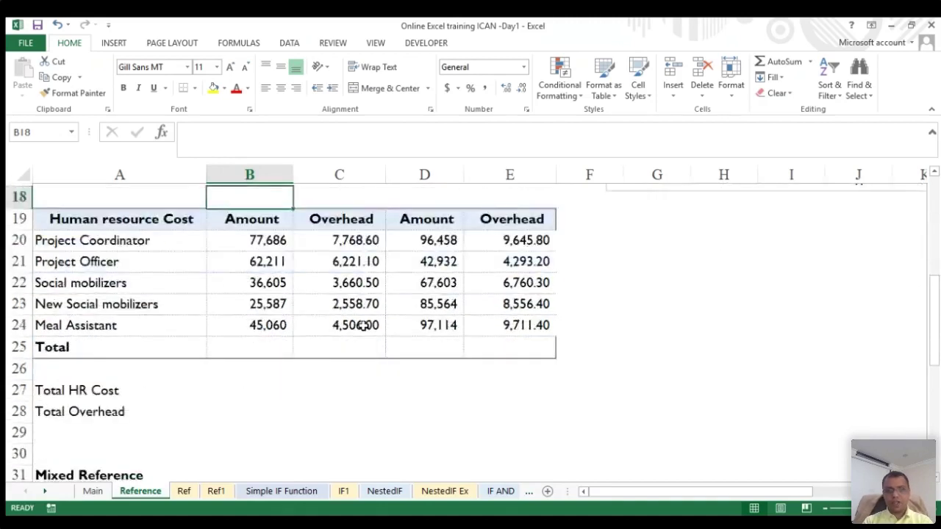
{"action": "scroll", "coordinate": [363, 326], "scroll_direction": "down", "scroll_amount": 2}
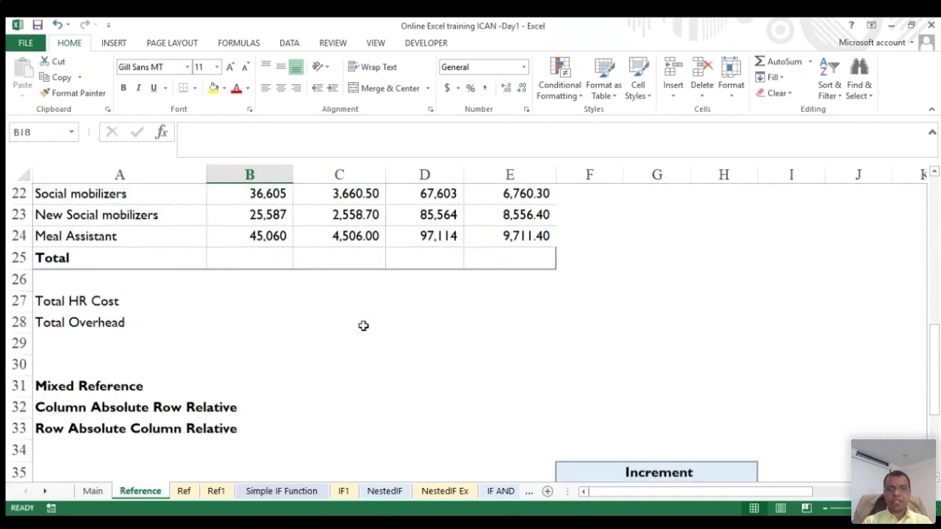
{"action": "scroll", "coordinate": [364, 326], "scroll_direction": "up", "scroll_amount": 3}
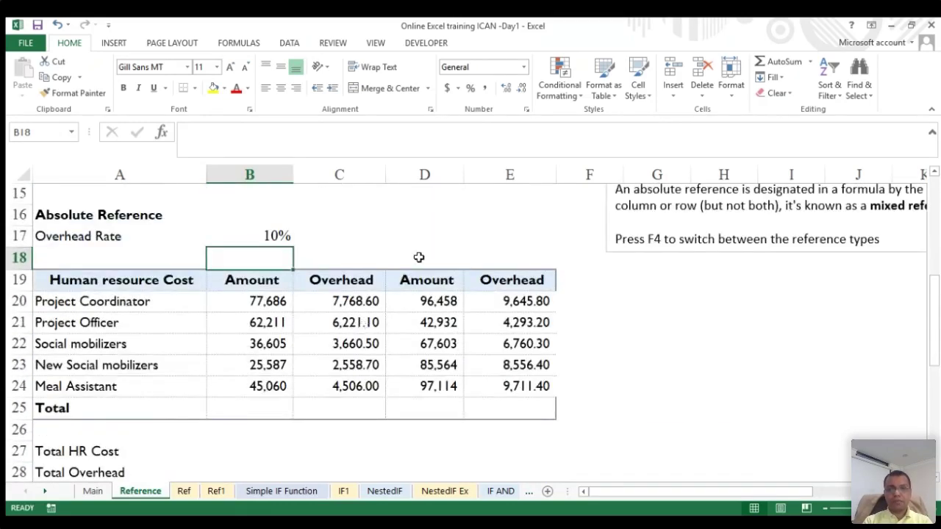
- Clear the Total column E8:E13 and the leftover figure in F8
{"action": "scroll", "coordinate": [382, 302], "scroll_direction": "up", "scroll_amount": 1}
{"action": "scroll", "coordinate": [383, 302], "scroll_direction": "up", "scroll_amount": 3}
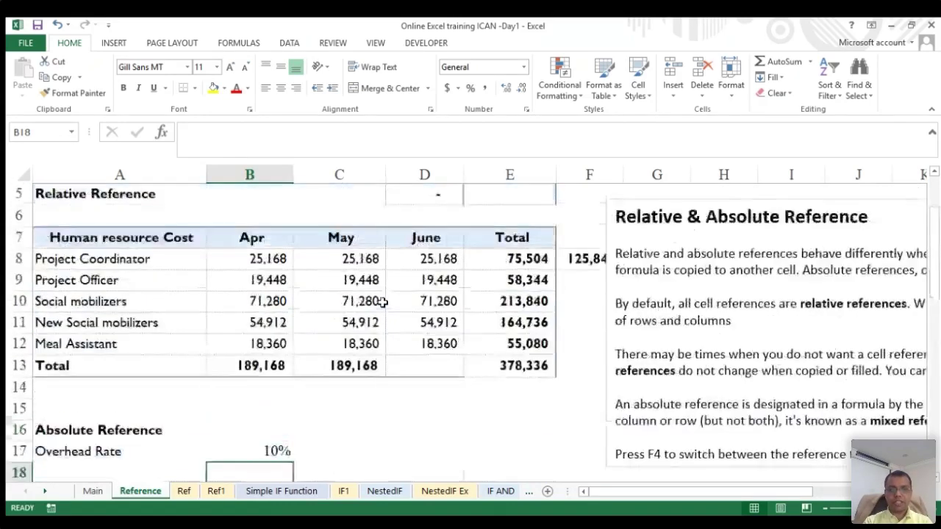
{"action": "left_click_drag", "start_coordinate": [522, 258], "coordinate": [513, 365]}
{"action": "key", "text": "Delete"}
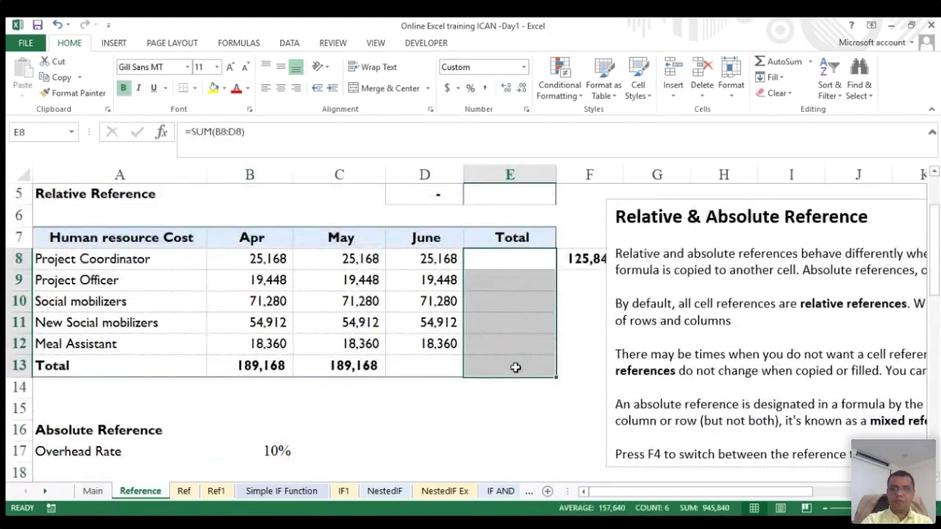
{"action": "left_click", "coordinate": [581, 256]}
{"action": "key", "text": "Delete"}
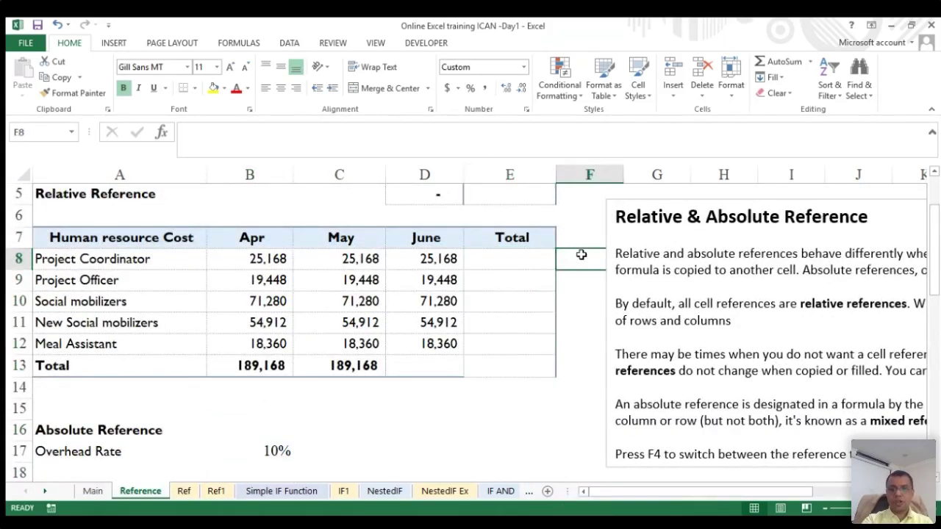
- Clear the Apr and May totals in B13:C13 and start a new formula in E8
{"action": "left_click_drag", "start_coordinate": [250, 362], "coordinate": [335, 361]}
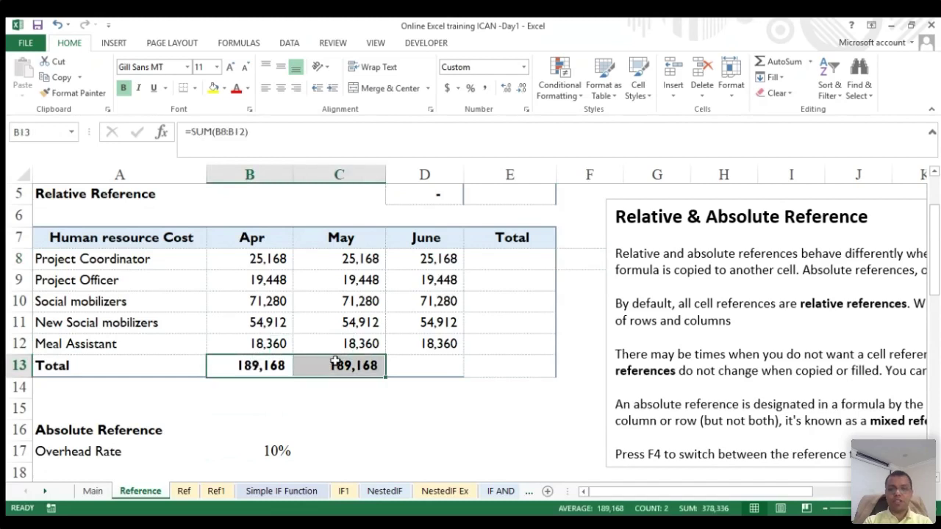
{"action": "key", "text": "Delete"}
{"action": "left_click", "coordinate": [491, 265]}
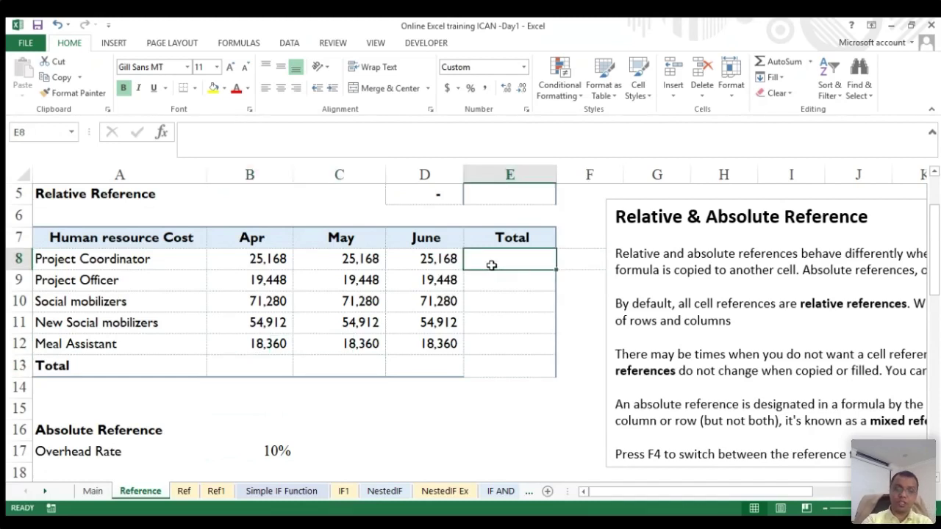
{"action": "type", "text": "=sum("}
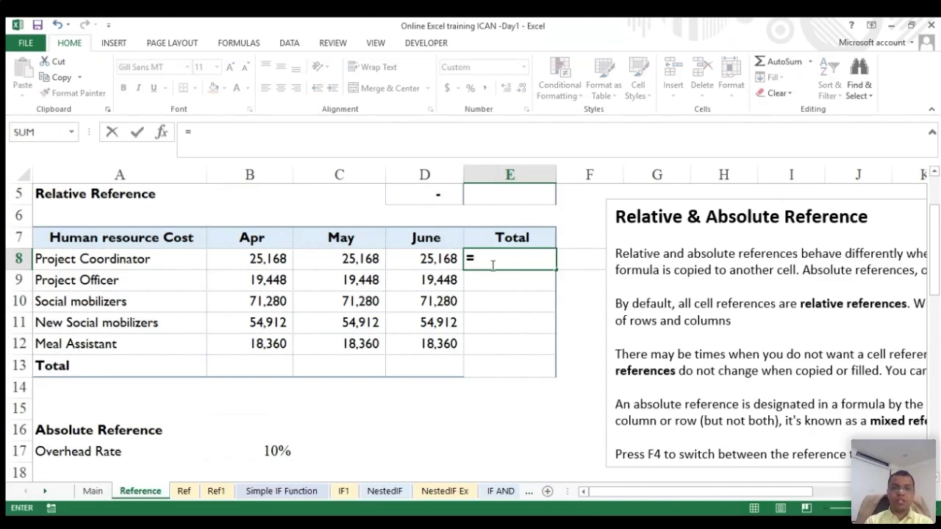
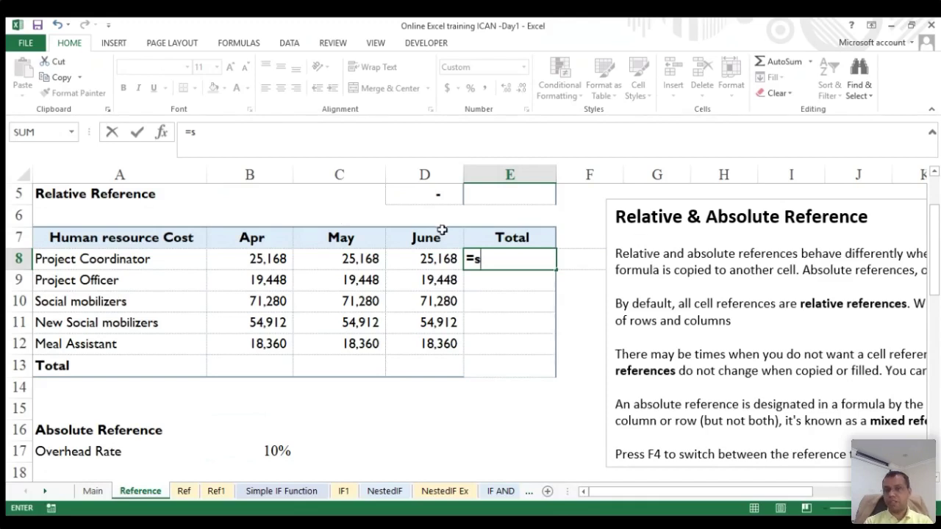
- Begin a SUM formula in E8 for Project Coordinator's Total, starting with B8
{"action": "type", "text": "u"}
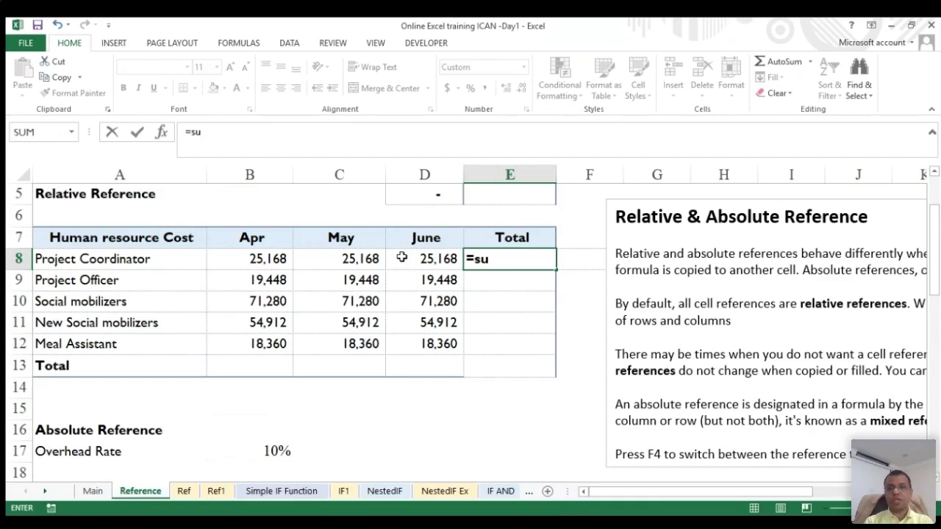
{"action": "type", "text": "m"}
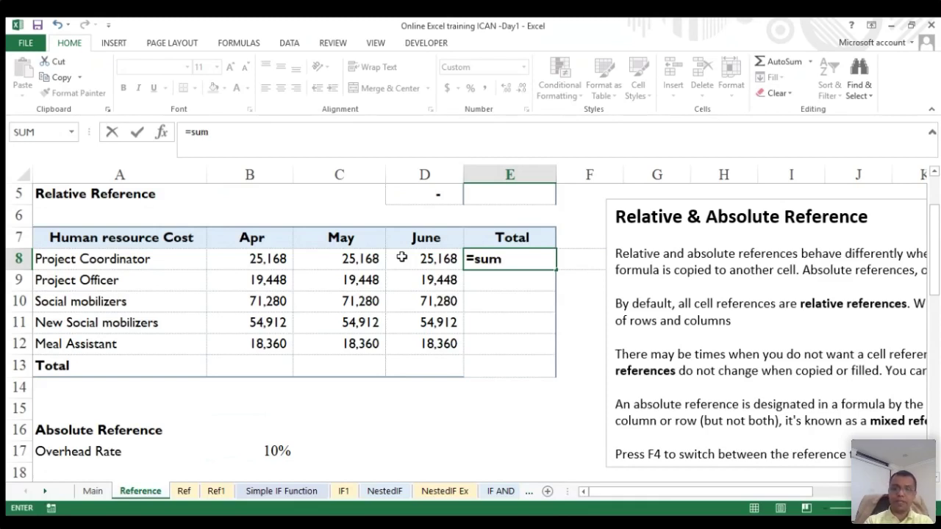
{"action": "type", "text": "("}
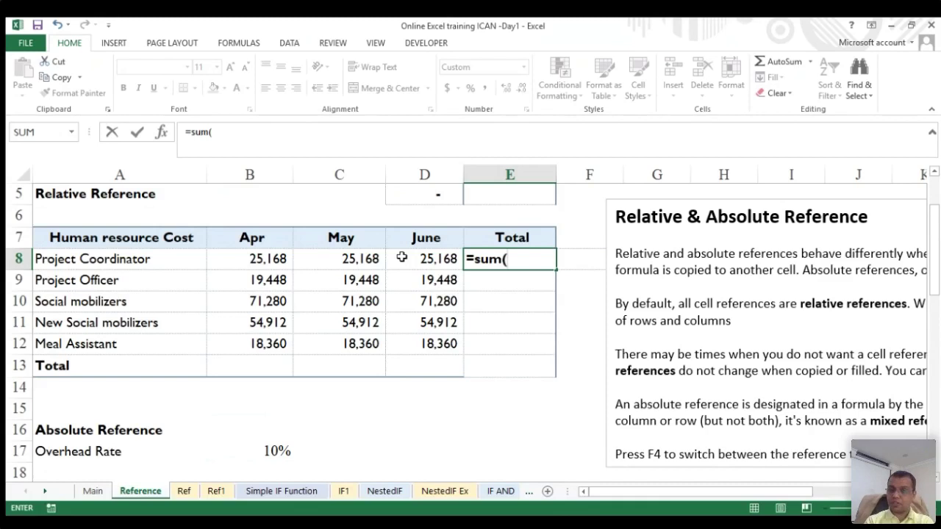
{"action": "key", "text": "BackSpace"}
{"action": "key", "text": "BackSpace"}
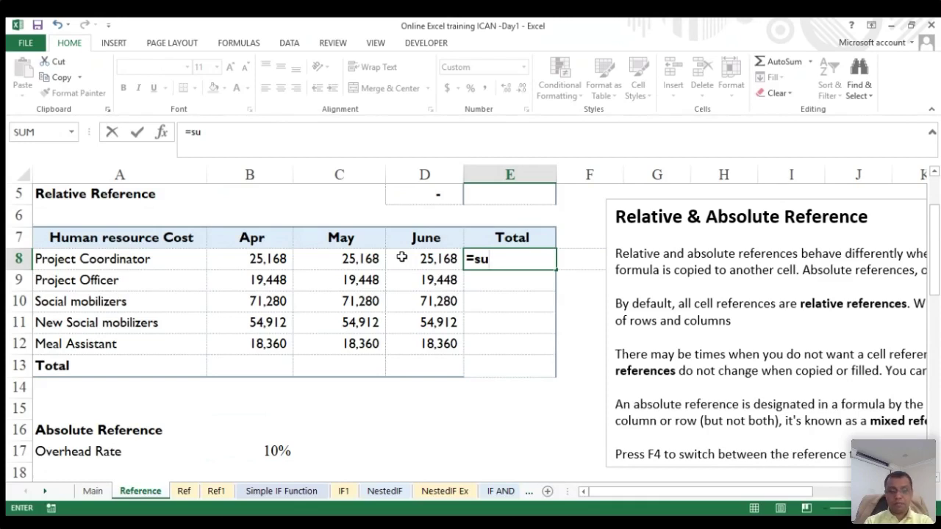
{"action": "key", "text": "Tab"}
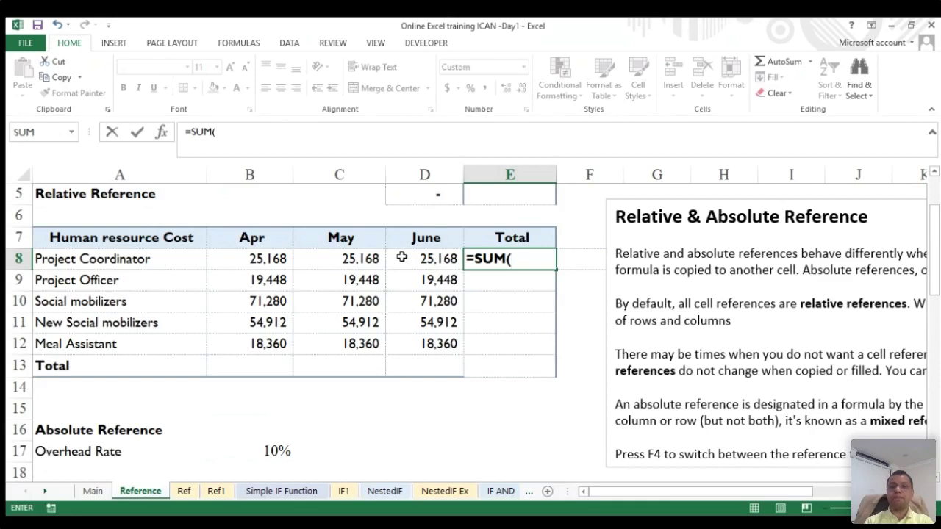
{"action": "key", "text": "BackSpace"}
{"action": "key", "text": "BackSpace"}
{"action": "key", "text": "BackSpace"}
{"action": "key", "text": "BackSpace"}
{"action": "type", "text": "s"}
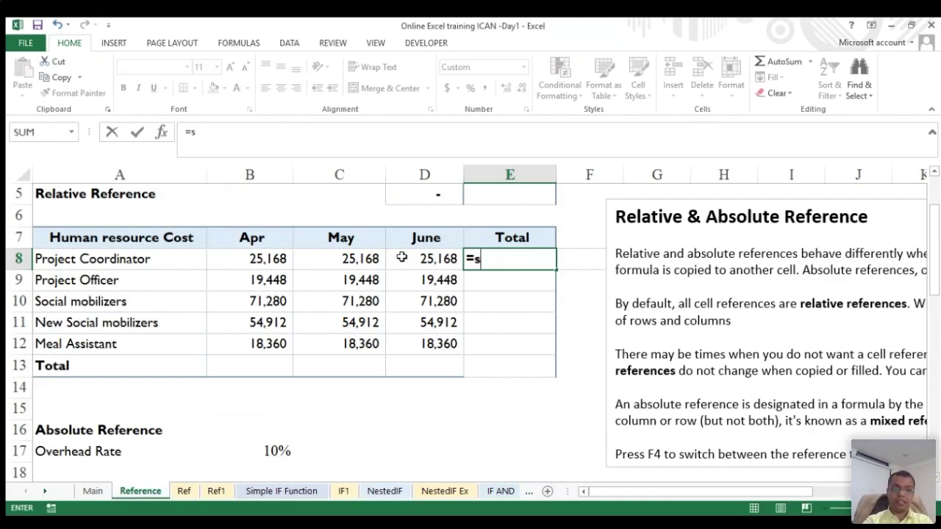
{"action": "type", "text": "u"}
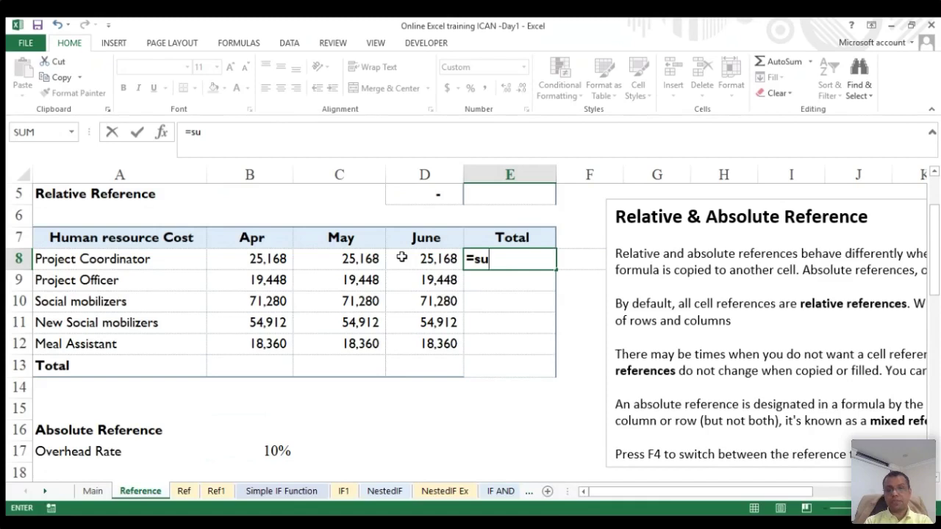
{"action": "key", "text": "Tab"}
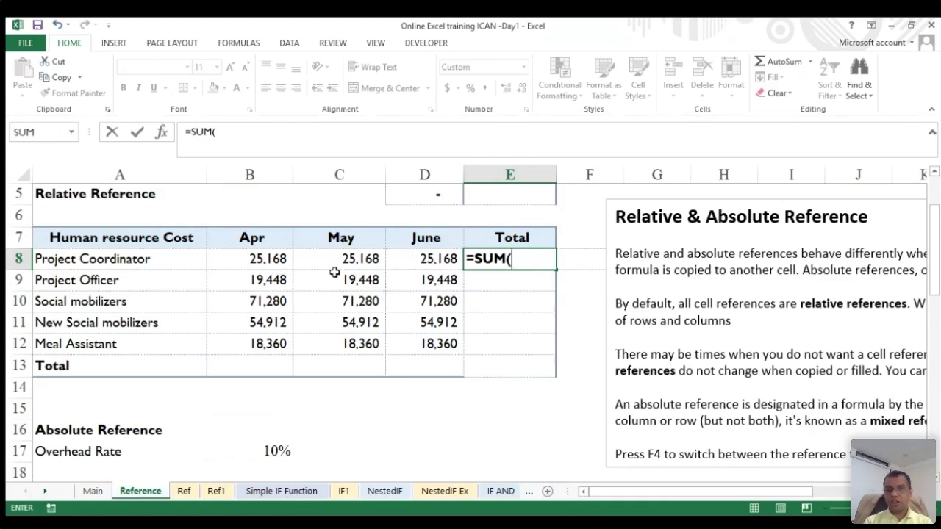
{"action": "left_click", "coordinate": [264, 260]}
- Finish E8 as =SUM(B8:D8), totalling Apr to June to 75,504
{"action": "type", "text": ","}
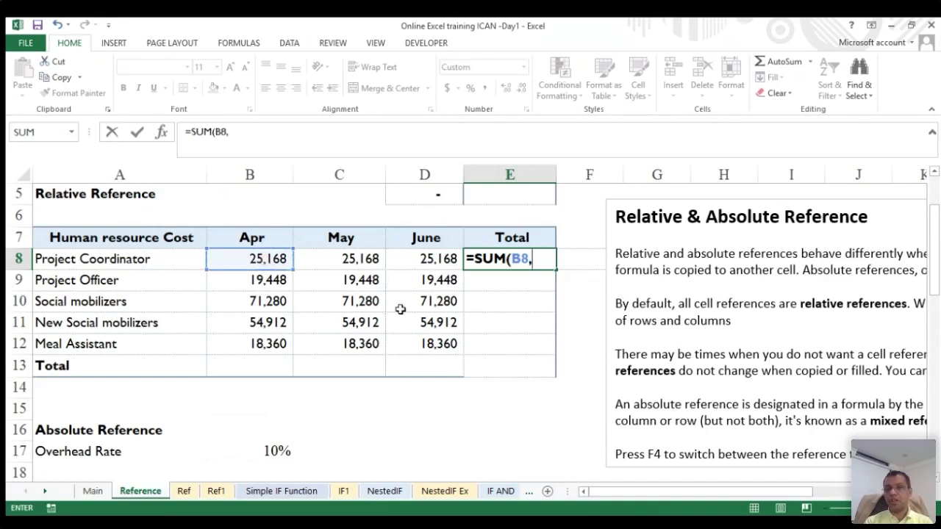
{"action": "left_click", "coordinate": [335, 262]}
{"action": "type", "text": ","}
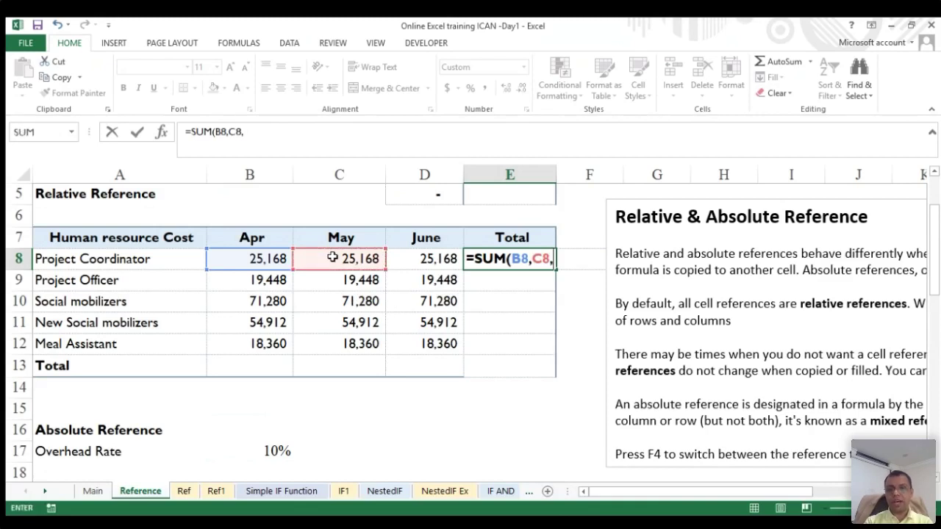
{"action": "left_click", "coordinate": [429, 259]}
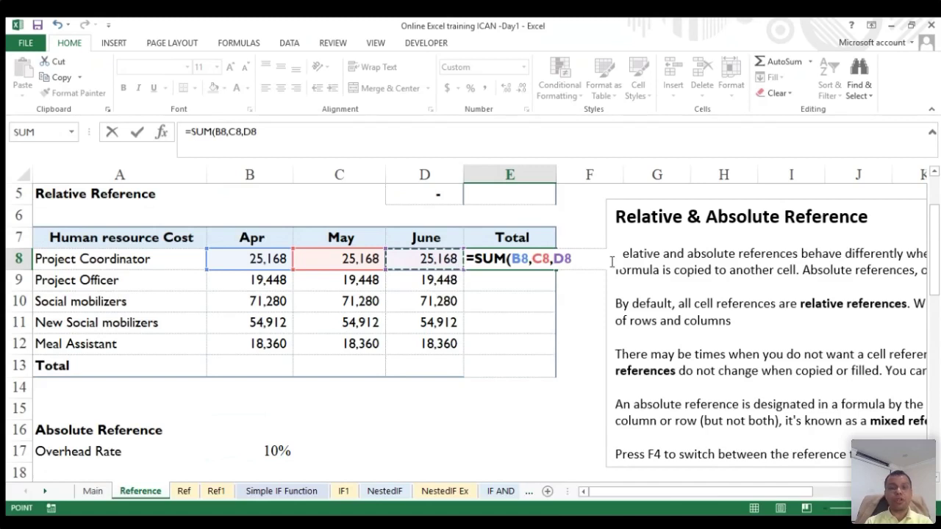
{"action": "key", "text": "BackSpace"}
{"action": "key", "text": "BackSpace"}
{"action": "key", "text": "BackSpace"}
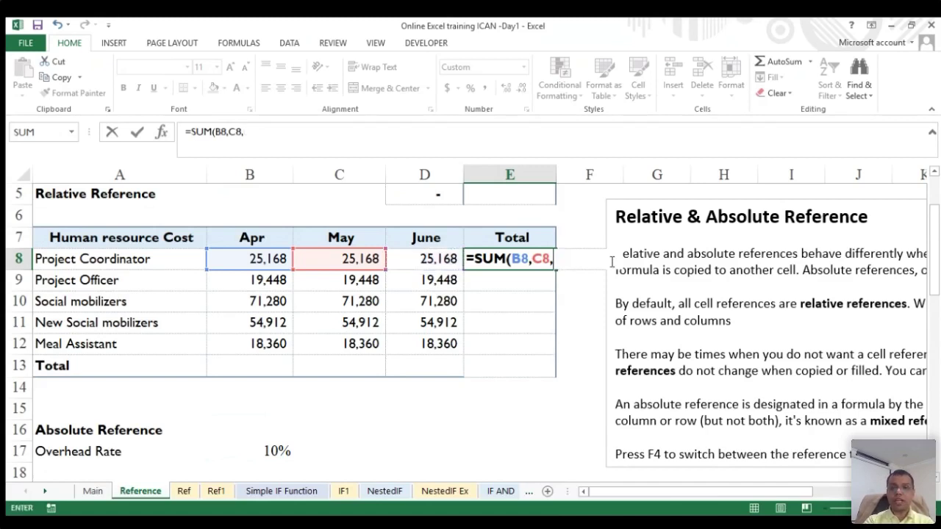
{"action": "key", "text": "BackSpace"}
{"action": "key", "text": "BackSpace"}
{"action": "key", "text": "BackSpace"}
{"action": "key", "text": "BackSpace"}
{"action": "key", "text": "BackSpace"}
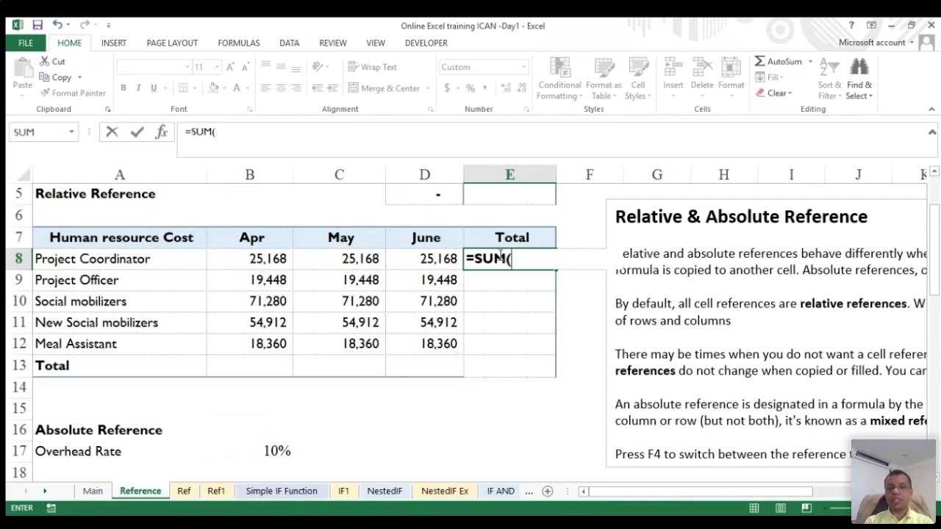
{"action": "left_click_drag", "start_coordinate": [292, 258], "coordinate": [416, 258]}
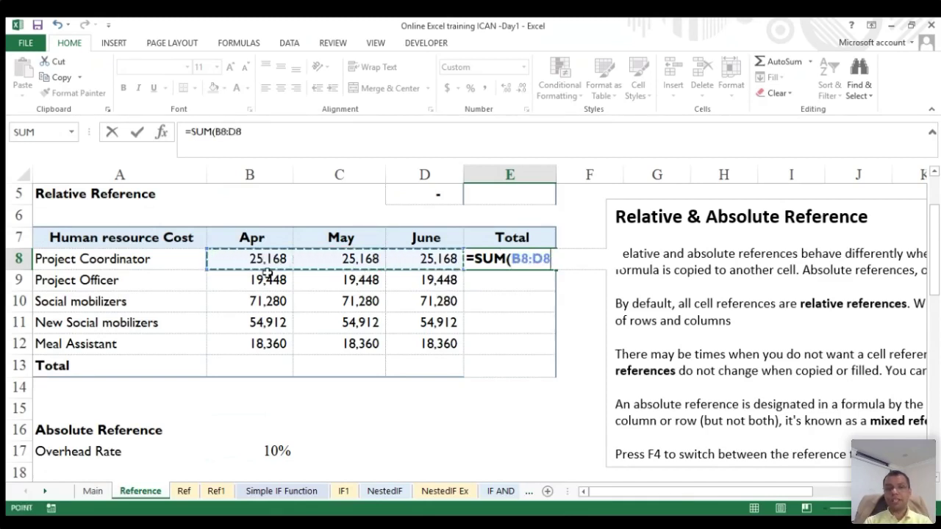
{"action": "left_click", "coordinate": [239, 263]}
{"action": "left_click_drag", "start_coordinate": [315, 259], "coordinate": [425, 254]}
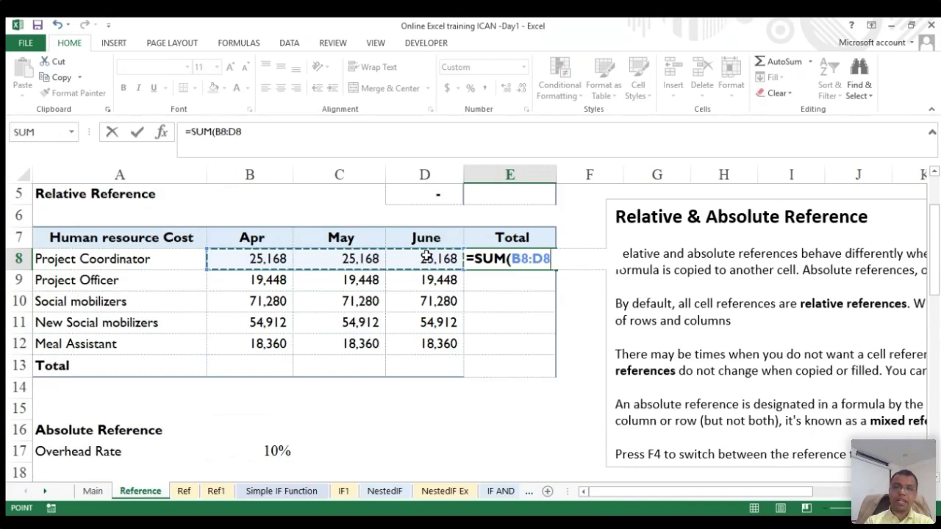
{"action": "key", "text": "Return"}
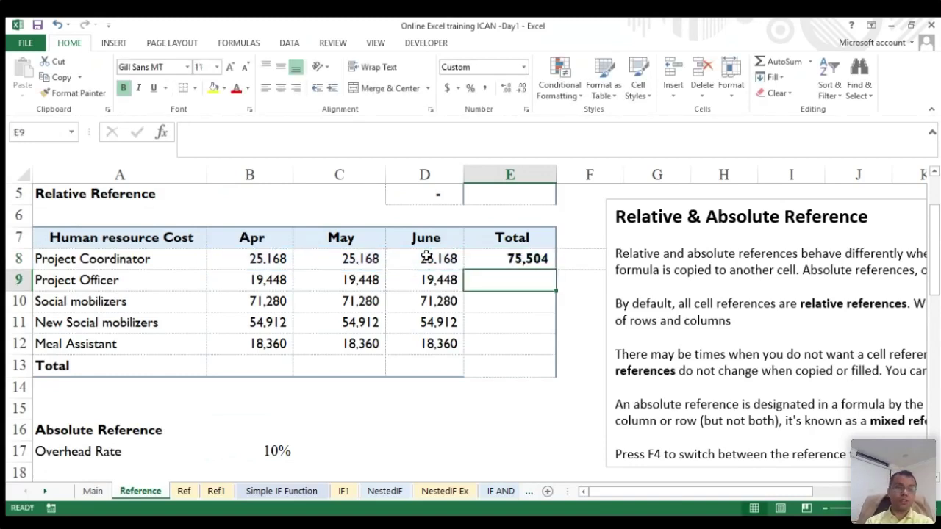
- Enter =SUM(B9:D9) in E9 so Project Officer's Total shows 58,344
{"action": "key", "text": "Up"}
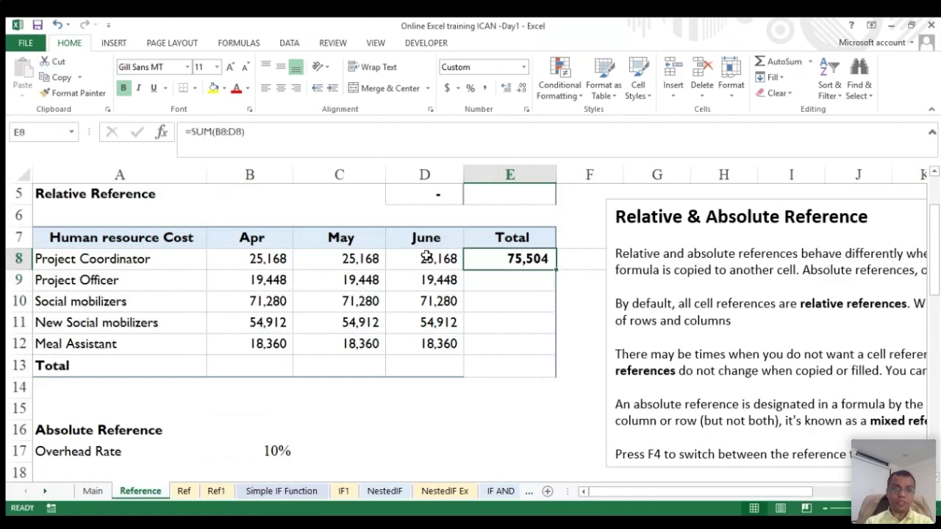
{"action": "key", "text": "Down"}
{"action": "type", "text": "=su"}
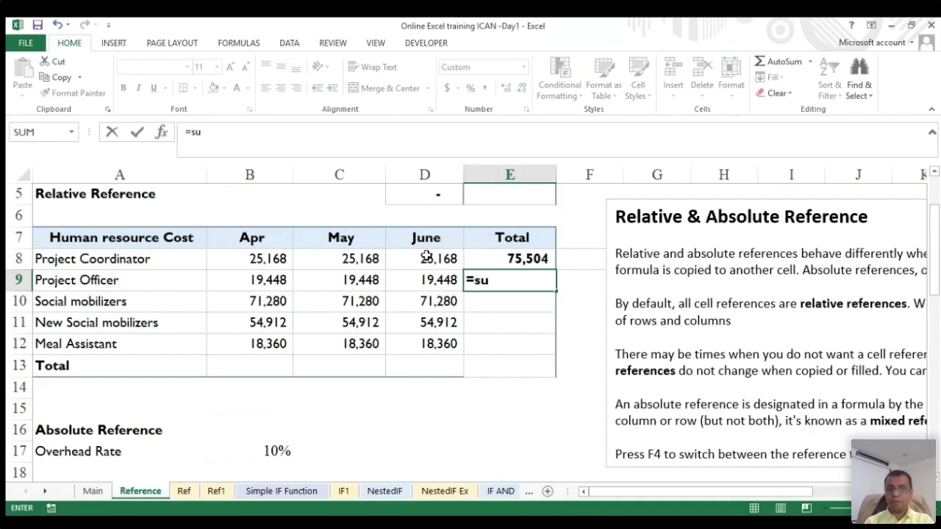
{"action": "key", "text": "Tab"}
{"action": "left_click_drag", "start_coordinate": [281, 278], "coordinate": [426, 278]}
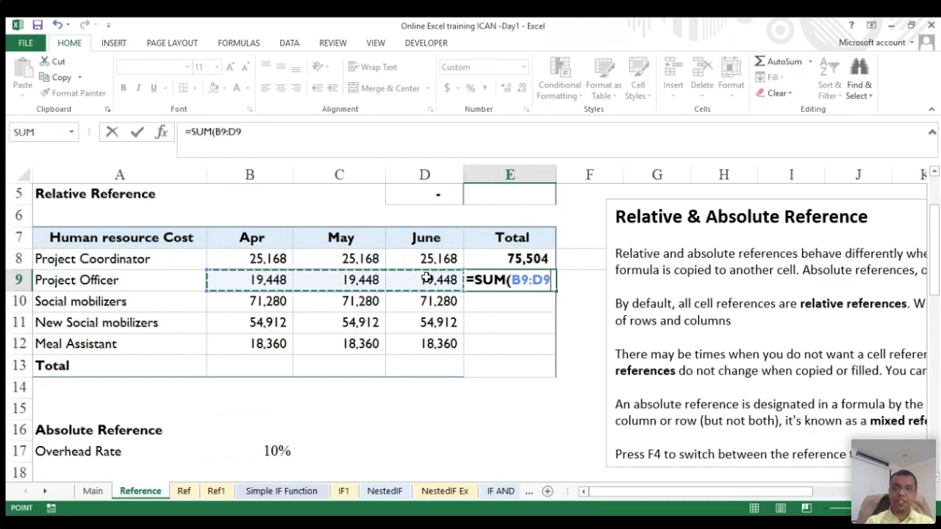
{"action": "key", "text": "Return"}
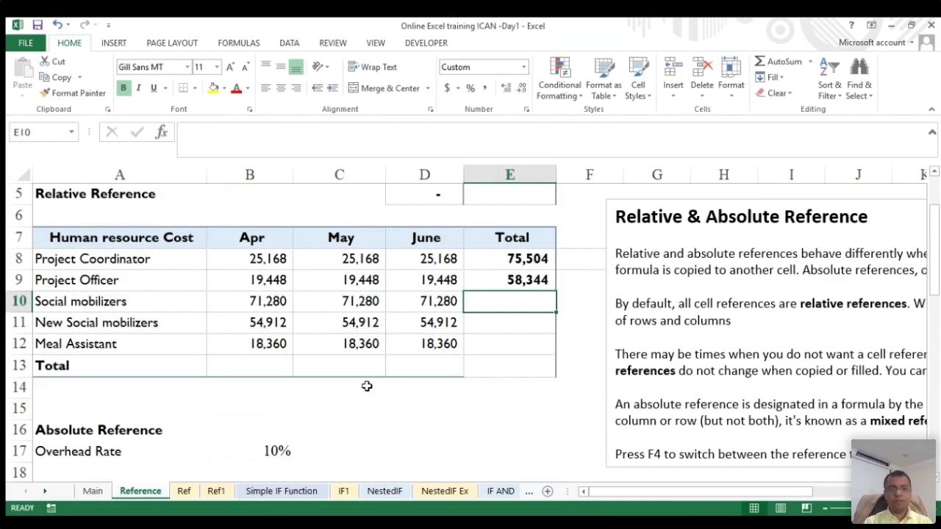
- Scroll to the Absolute Reference table and check C20's formula =B20*$B$17
{"action": "scroll", "coordinate": [367, 386], "scroll_direction": "down", "scroll_amount": 1}
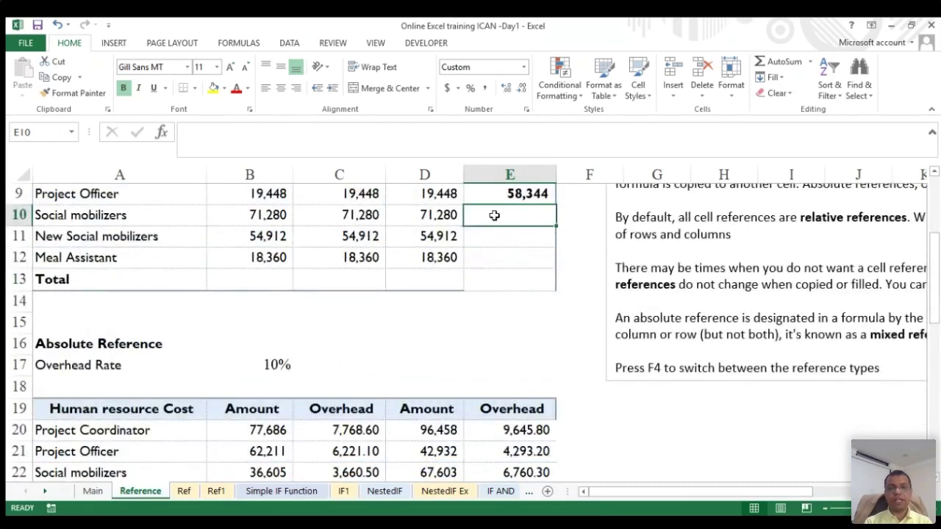
{"action": "left_click", "coordinate": [504, 191]}
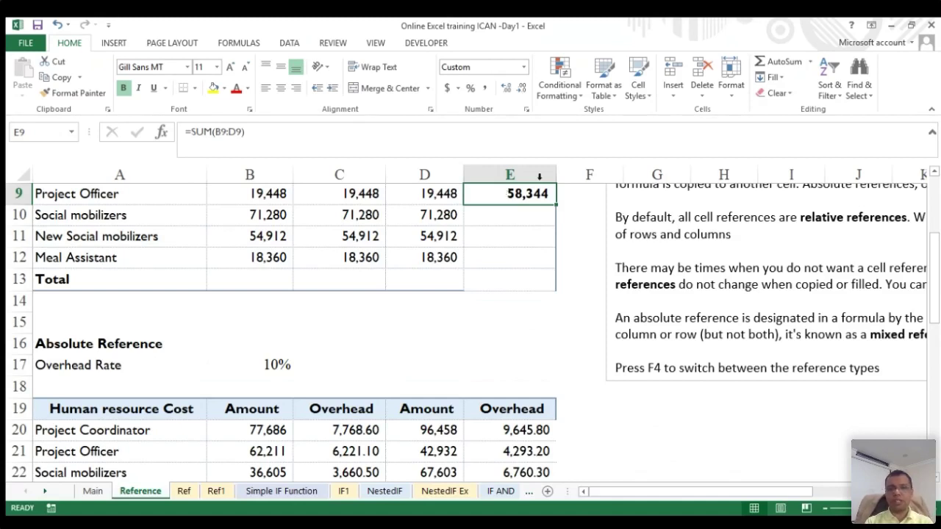
{"action": "scroll", "coordinate": [395, 311], "scroll_direction": "down", "scroll_amount": 2}
{"action": "left_click", "coordinate": [343, 331]}
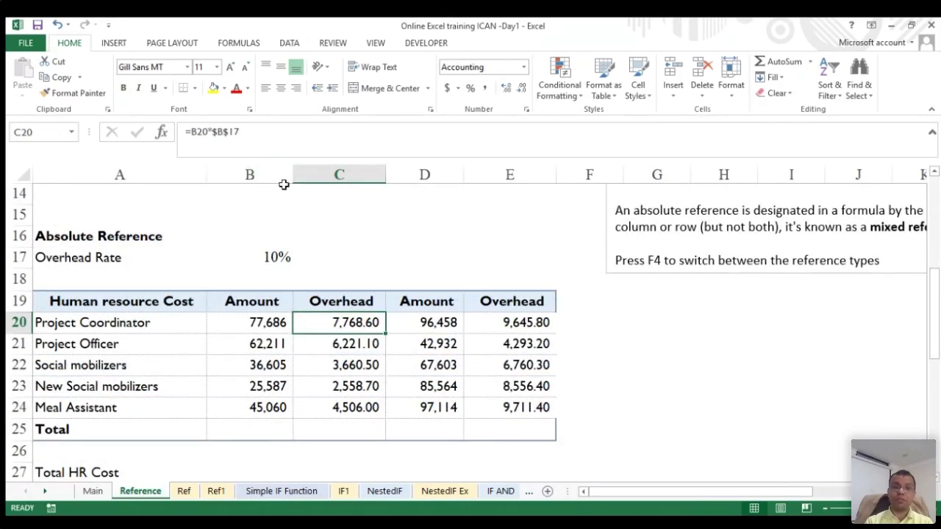
- Clear the existing Project Coordinator overhead formula in C20
{"action": "left_click", "coordinate": [247, 131]}
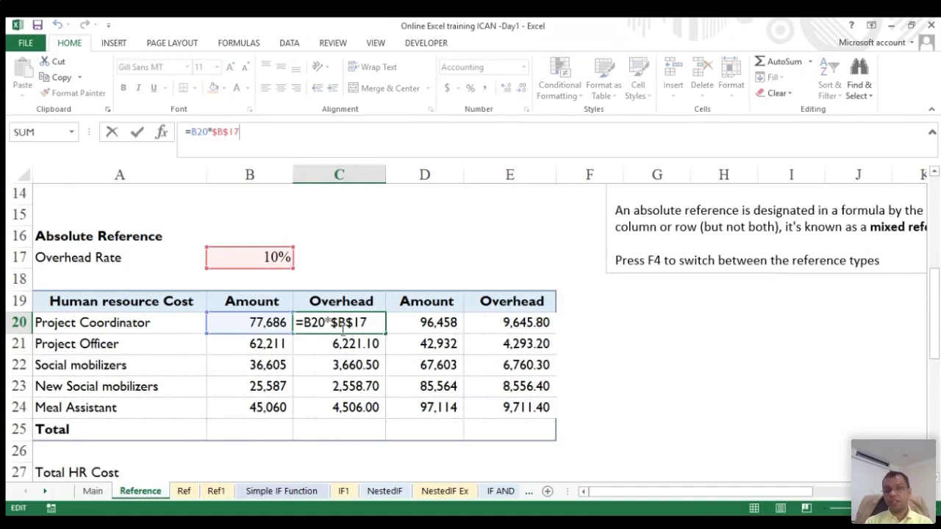
{"action": "key", "text": "Escape"}
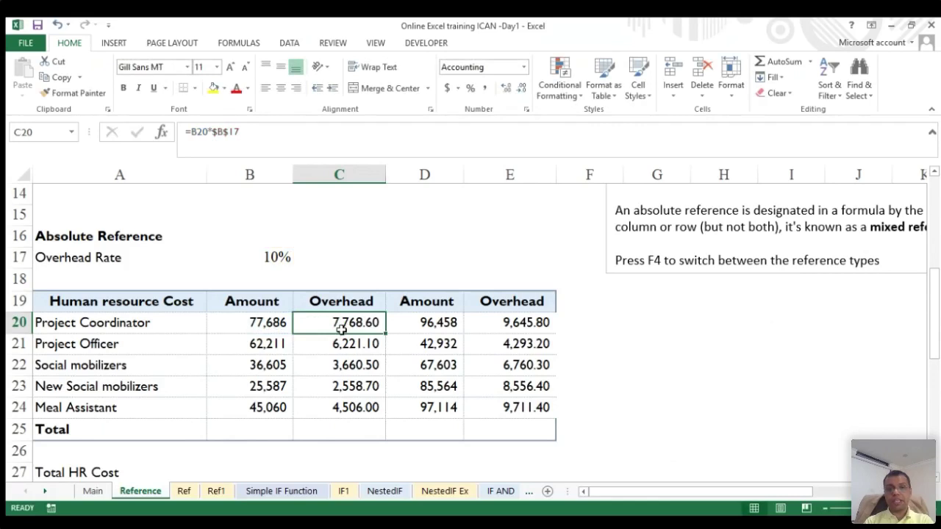
{"action": "type", "text": "="}
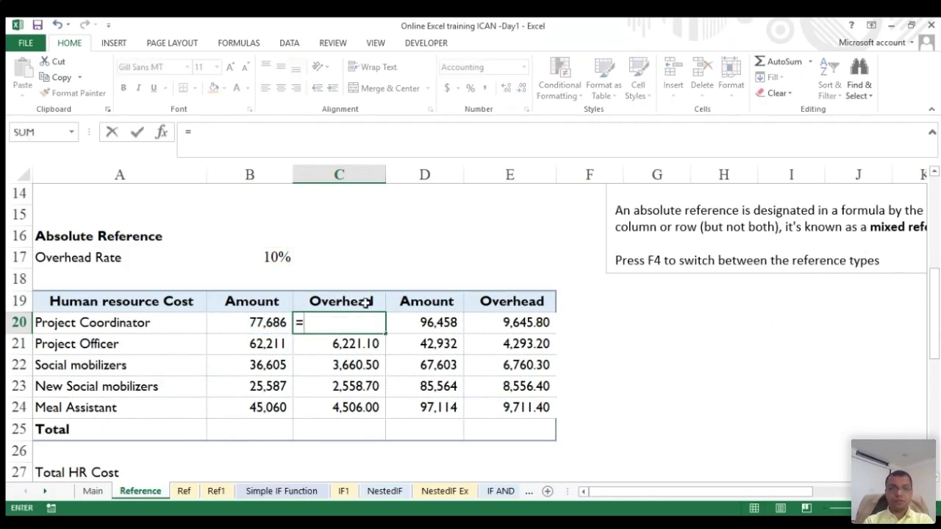
{"action": "key", "text": "Escape"}
{"action": "key", "text": "Down"}
{"action": "key", "text": "ctrl+shift+Down"}
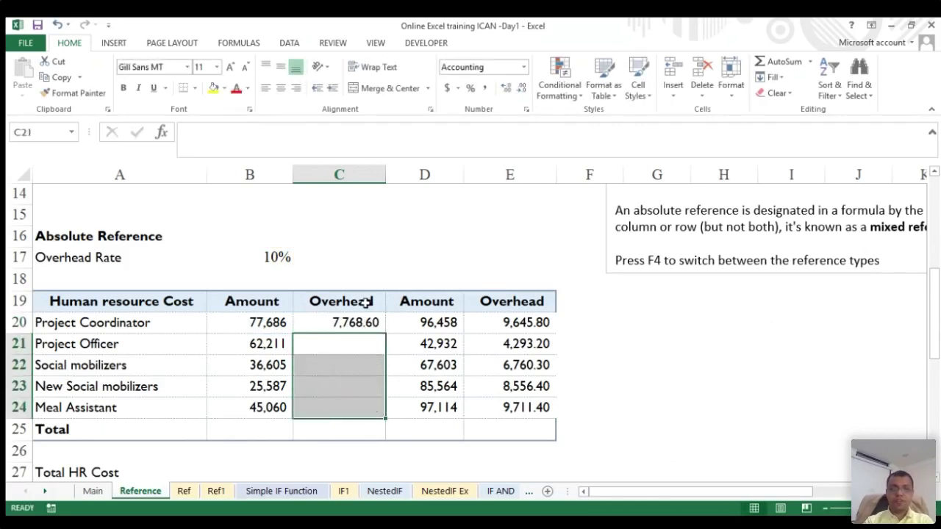
{"action": "key", "text": "Up"}
{"action": "key", "text": "Delete"}
- Rebuild C20 as =B20*$B$17, locking the 10% rate, giving 7,768.60
{"action": "type", "text": "="}
{"action": "key", "text": "Left"}
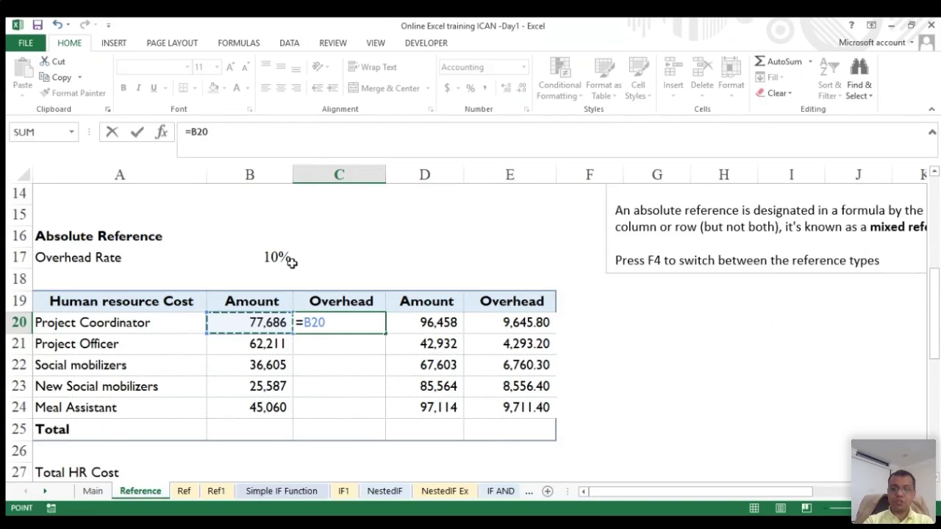
{"action": "type", "text": "*"}
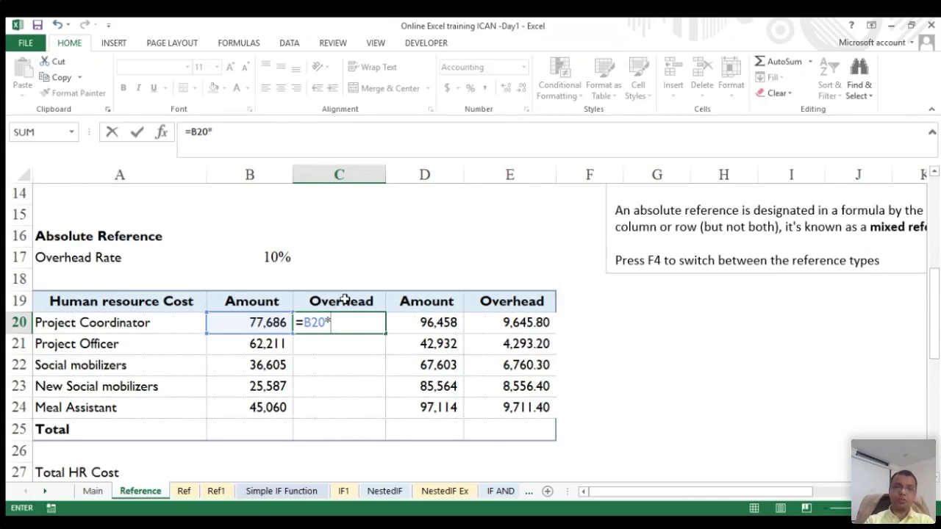
{"action": "left_click", "coordinate": [248, 257]}
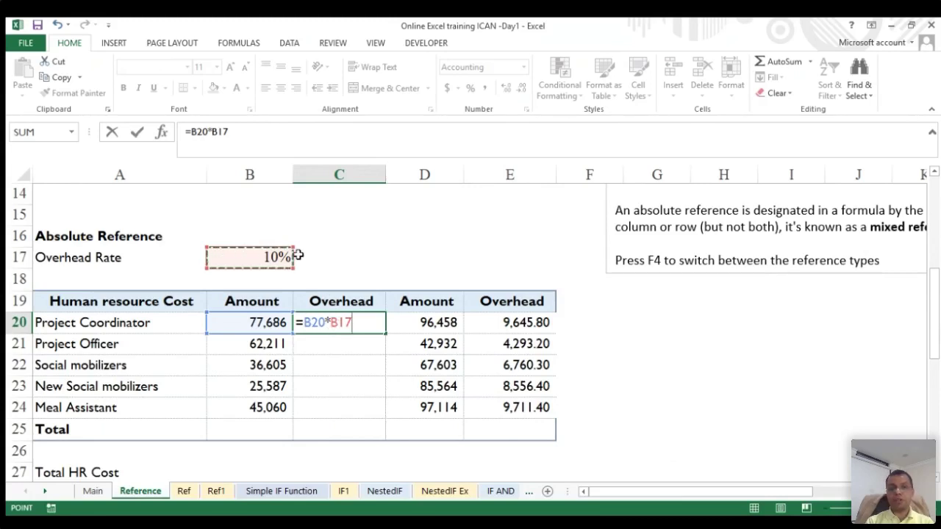
{"action": "left_click", "coordinate": [216, 132]}
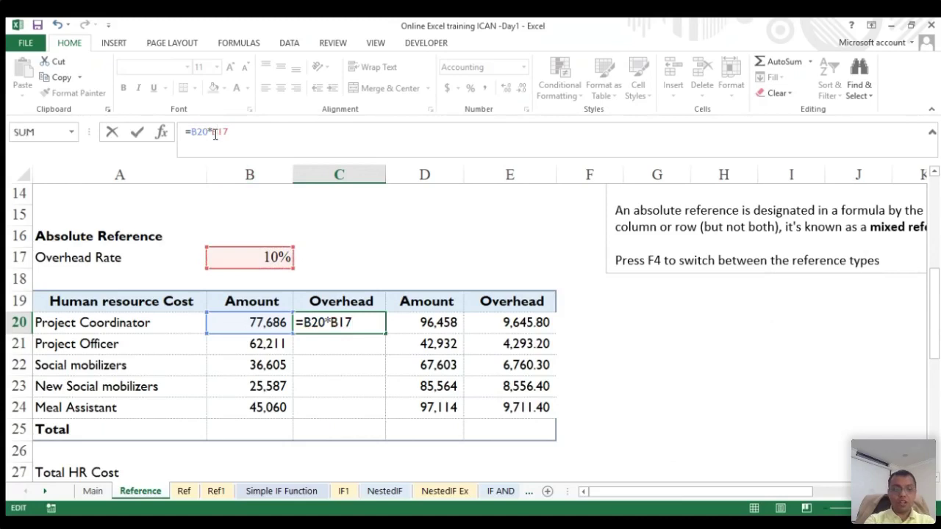
{"action": "type", "text": "$"}
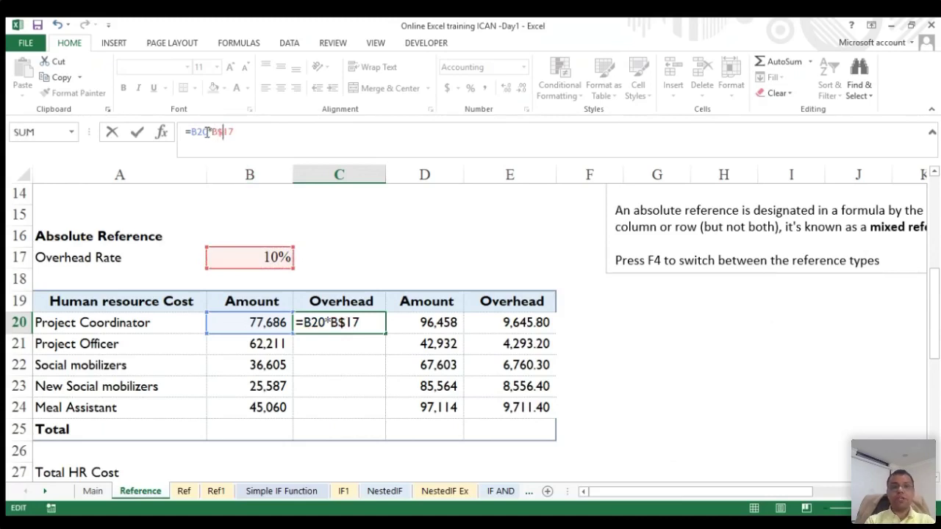
{"action": "left_click", "coordinate": [211, 132]}
{"action": "type", "text": "$"}
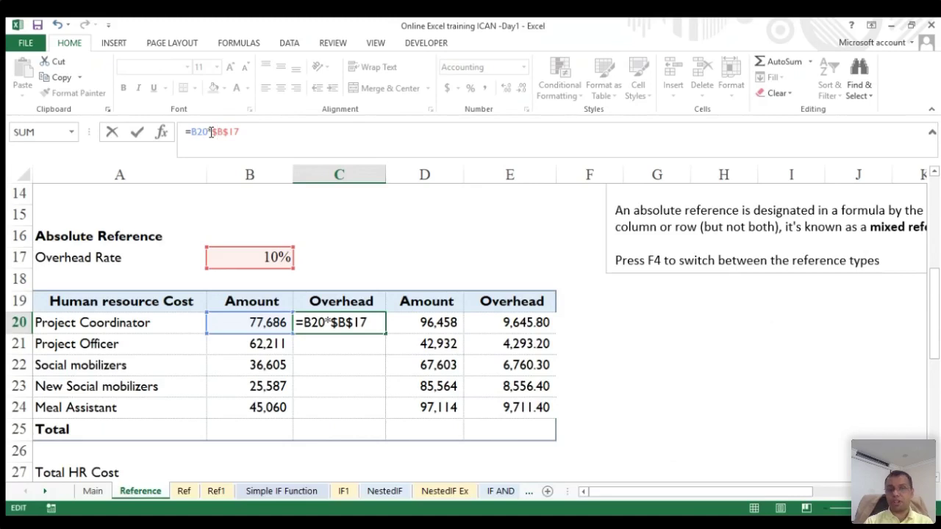
{"action": "key", "text": "Return"}
{"action": "key", "text": "Up"}
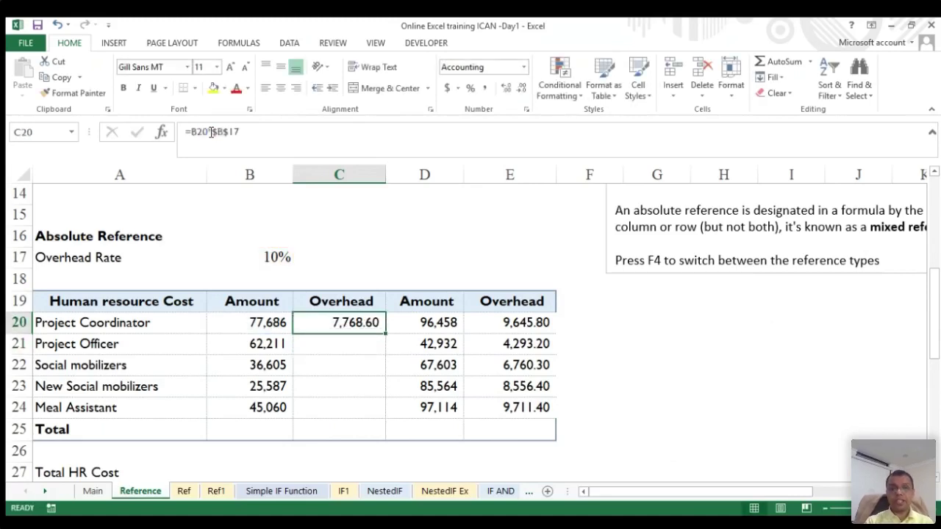
- Re-lock C20's rate reference as $B$17 by cycling the reference types with F4
{"action": "left_click", "coordinate": [215, 131]}
{"action": "key", "text": "BackSpace"}
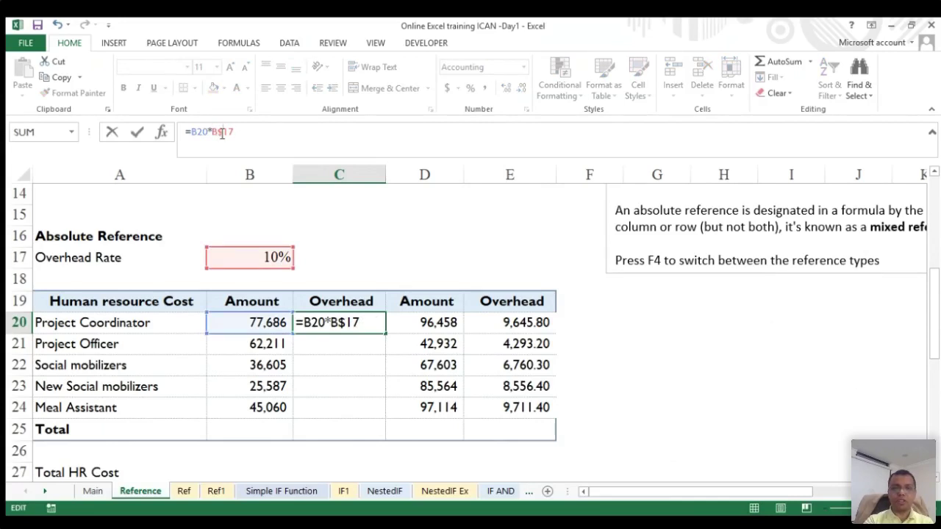
{"action": "key", "text": "BackSpace"}
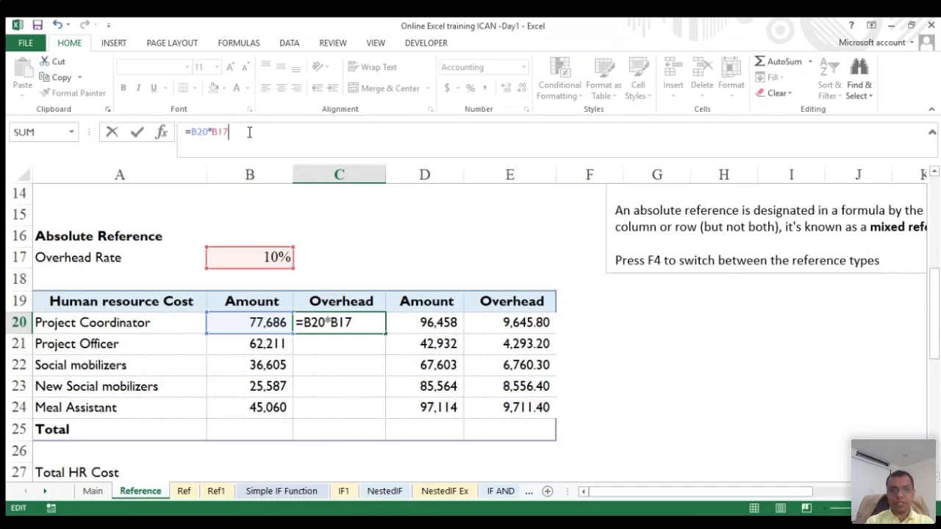
{"action": "key", "text": "F4"}
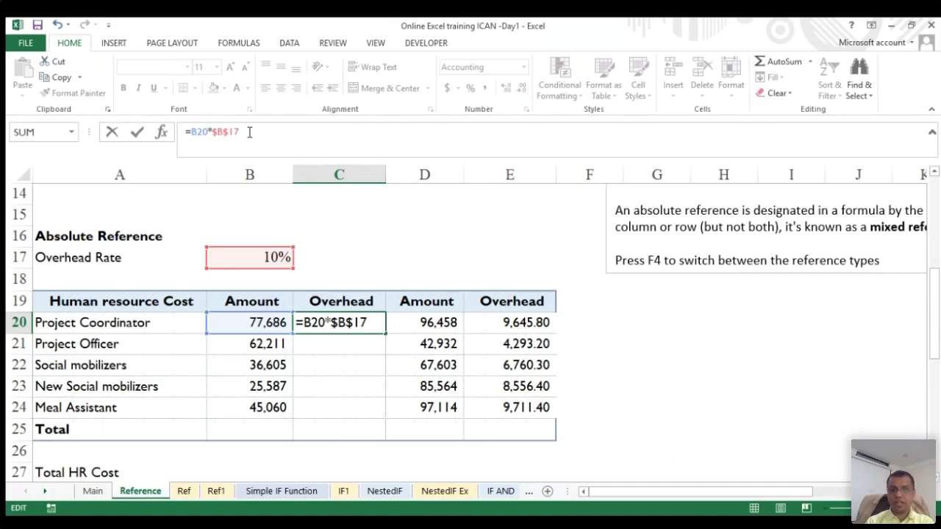
{"action": "key", "text": "F4"}
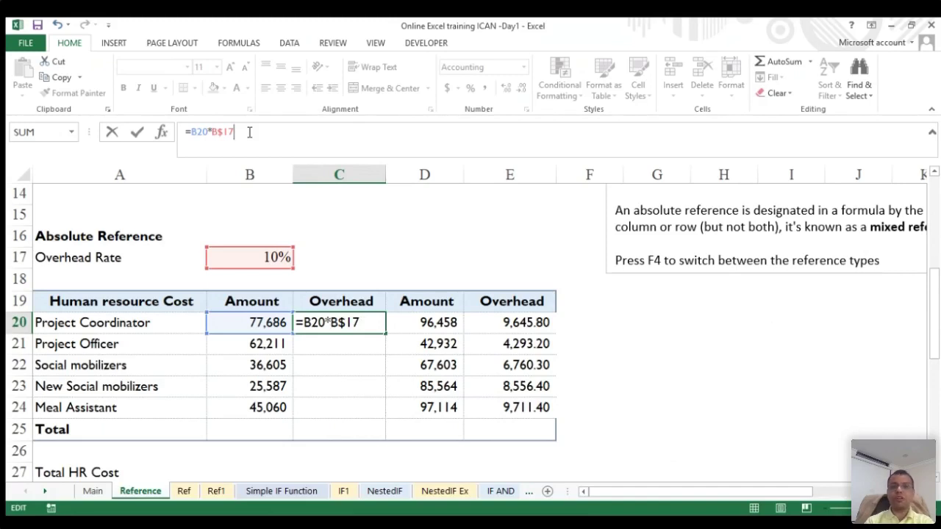
{"action": "key", "text": "F4"}
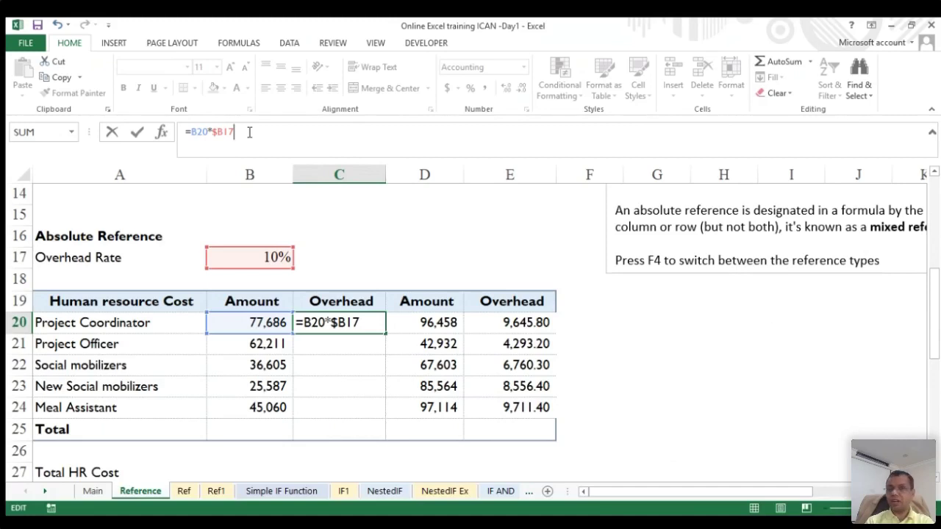
{"action": "key", "text": "F4"}
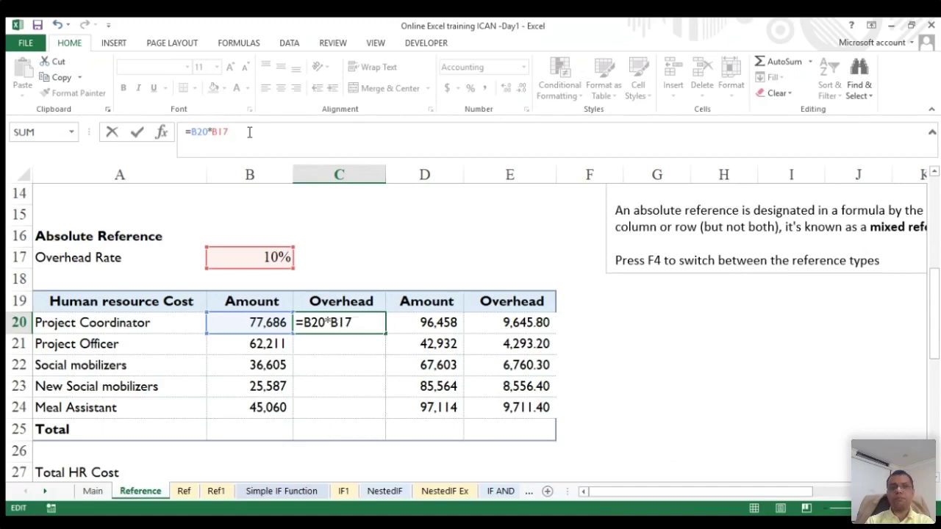
{"action": "key", "text": "F4"}
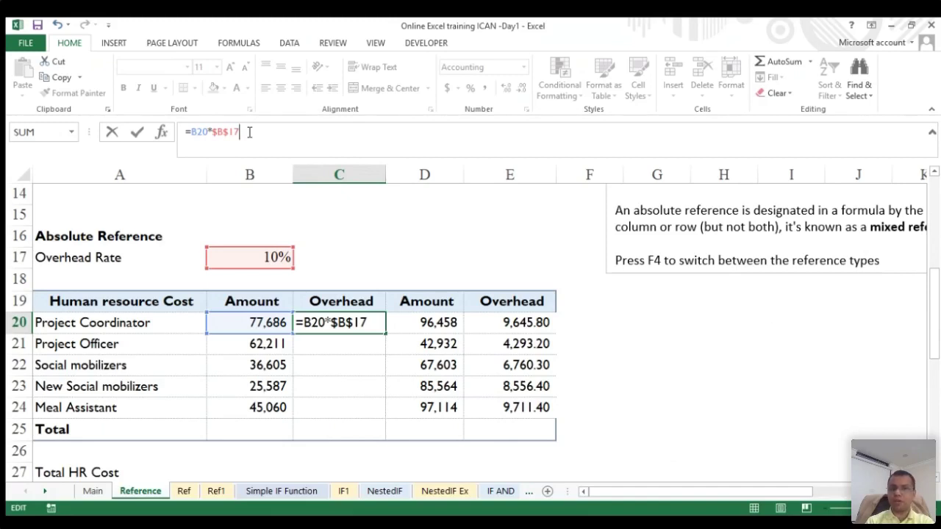
{"action": "key", "text": "F4"}
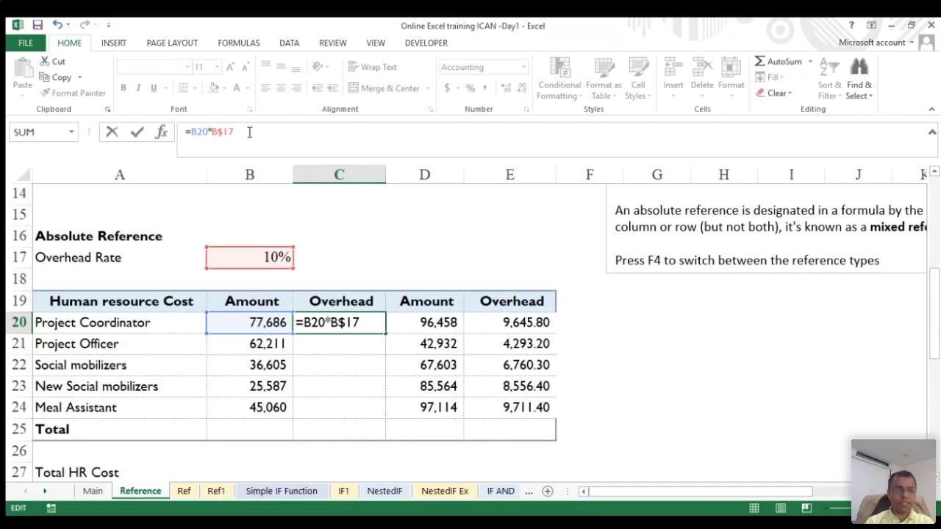
{"action": "key", "text": "F4"}
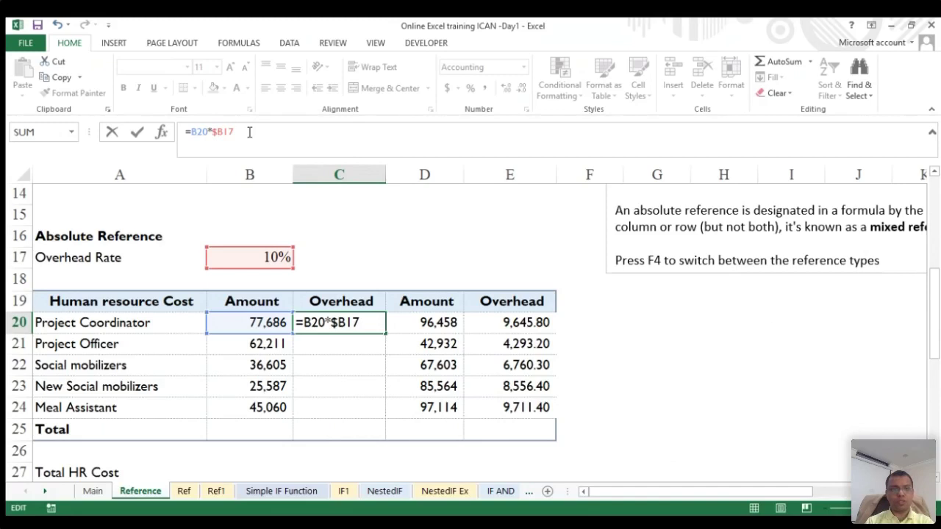
{"action": "key", "text": "F4"}
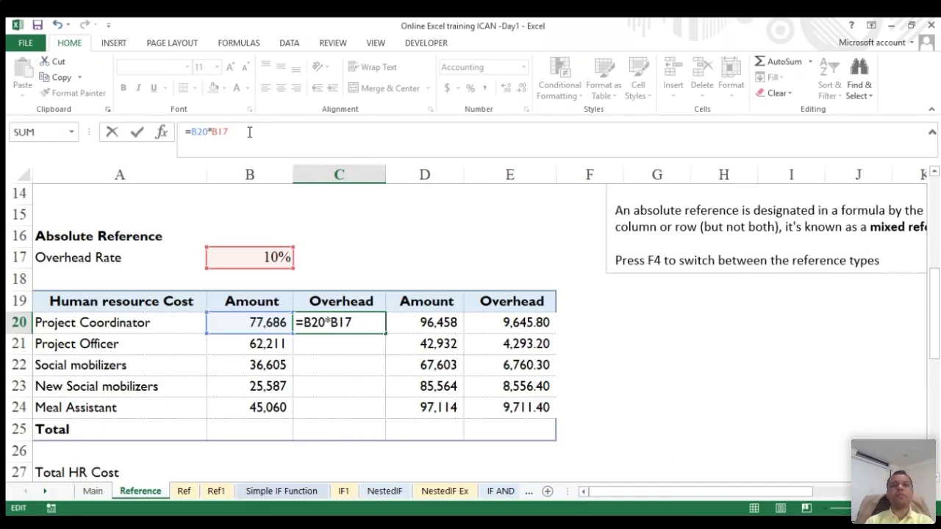
{"action": "key", "text": "F4"}
{"action": "key", "text": "F4"}
{"action": "key", "text": "F4"}
{"action": "key", "text": "F4"}
{"action": "key", "text": "F4"}
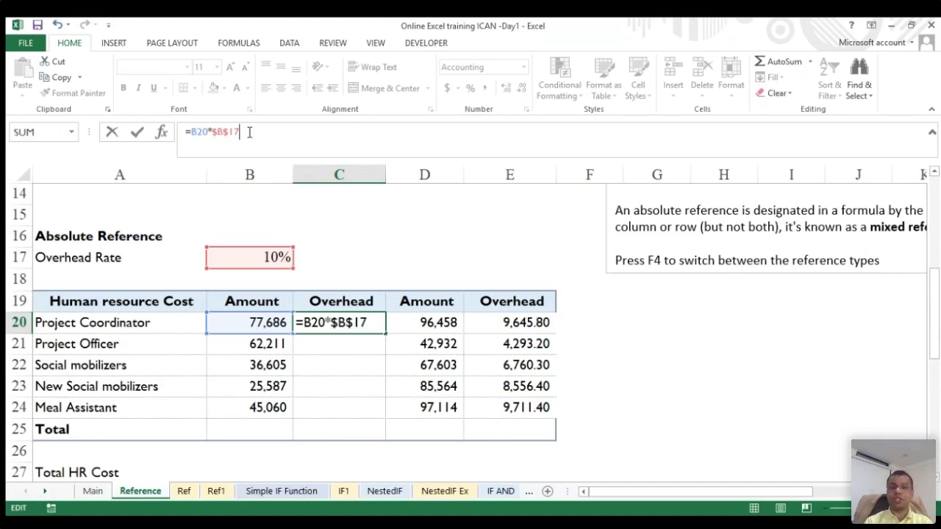
{"action": "key", "text": "Return"}
{"action": "key", "text": "Up"}
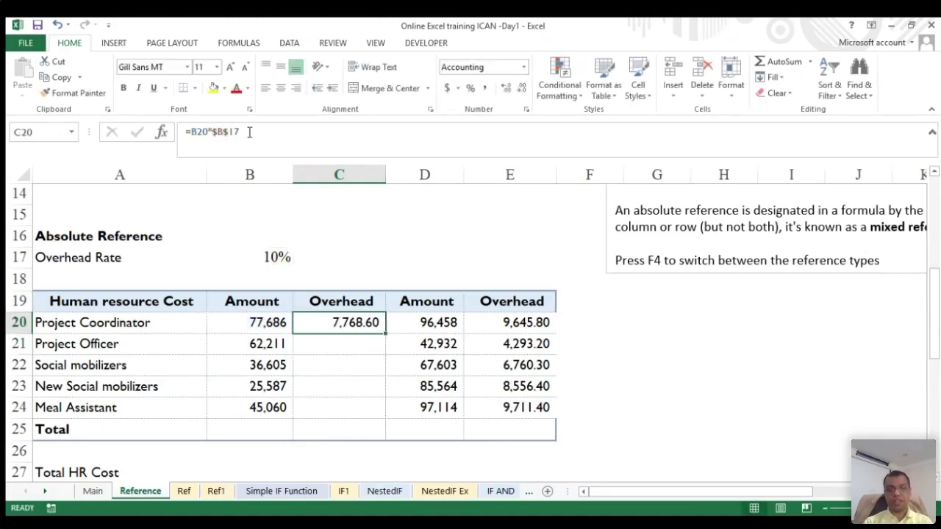
- Copy the C20 overhead formula into C21:C24 for the remaining staff
{"action": "key", "text": "ctrl+c"}
{"action": "key", "text": "Down"}
{"action": "key", "text": "shift+Down"}
{"action": "key", "text": "shift+Down"}
{"action": "key", "text": "shift+Down"}
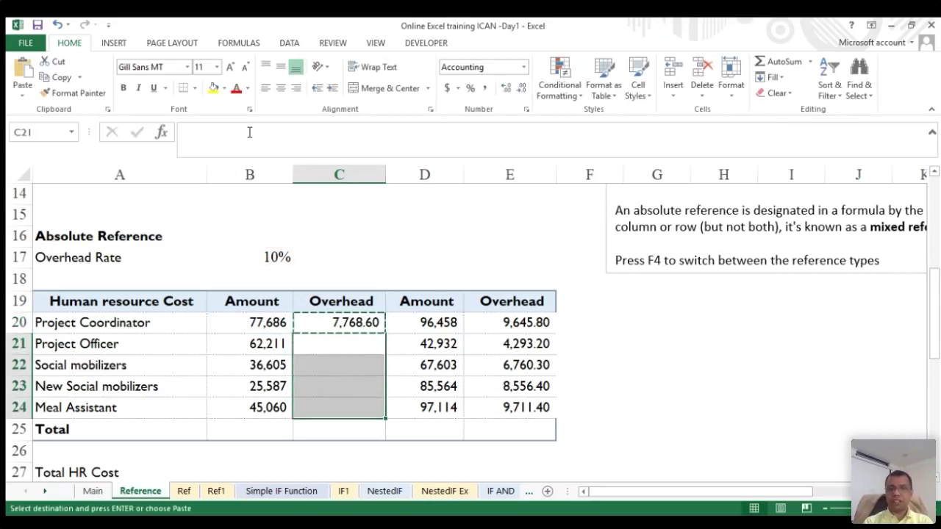
{"action": "key", "text": "Return"}
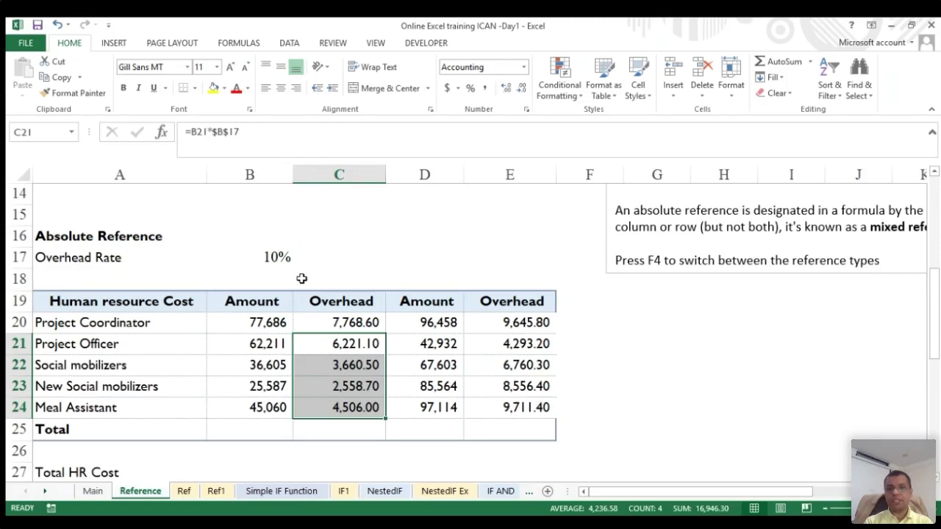
{"action": "scroll", "coordinate": [301, 278], "scroll_direction": "down", "scroll_amount": 1}
{"action": "scroll", "coordinate": [301, 278], "scroll_direction": "down", "scroll_amount": 1}
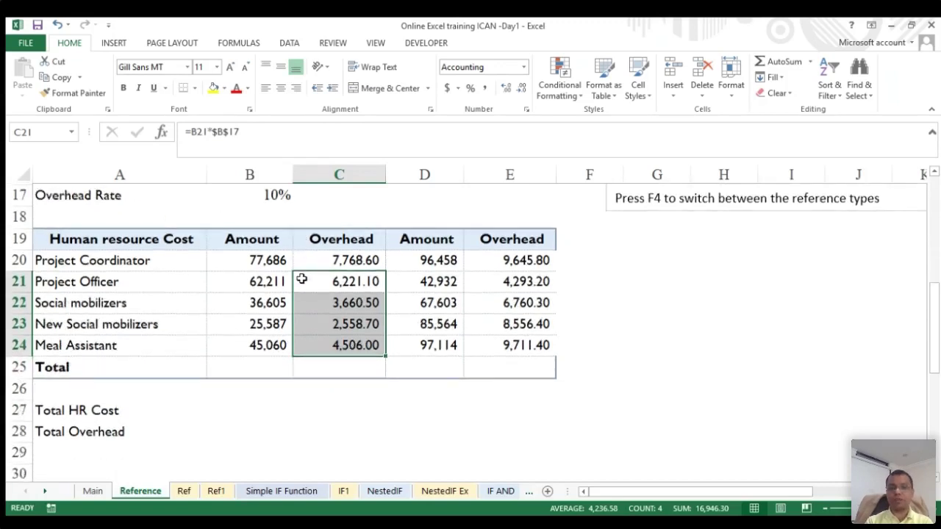
{"action": "scroll", "coordinate": [301, 278], "scroll_direction": "down", "scroll_amount": 3}
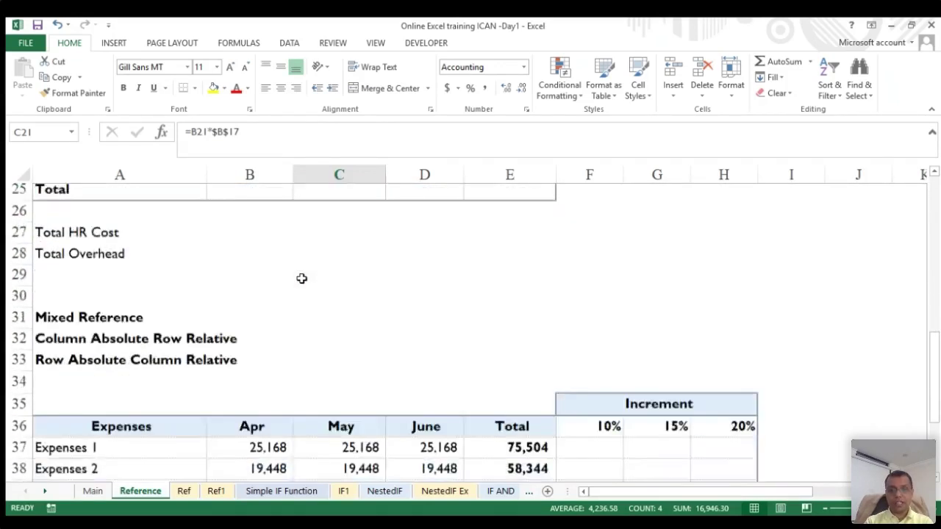
{"action": "scroll", "coordinate": [301, 278], "scroll_direction": "down", "scroll_amount": 1}
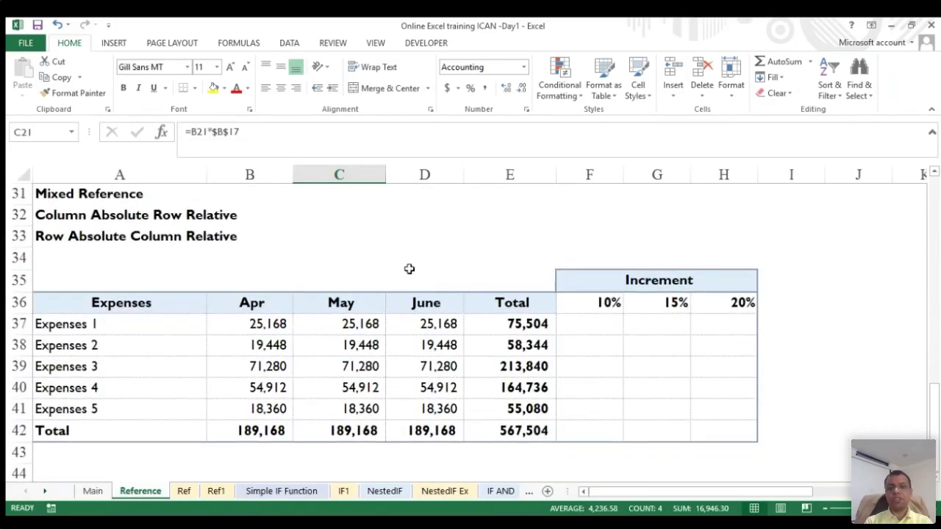
{"action": "left_click", "coordinate": [485, 333]}
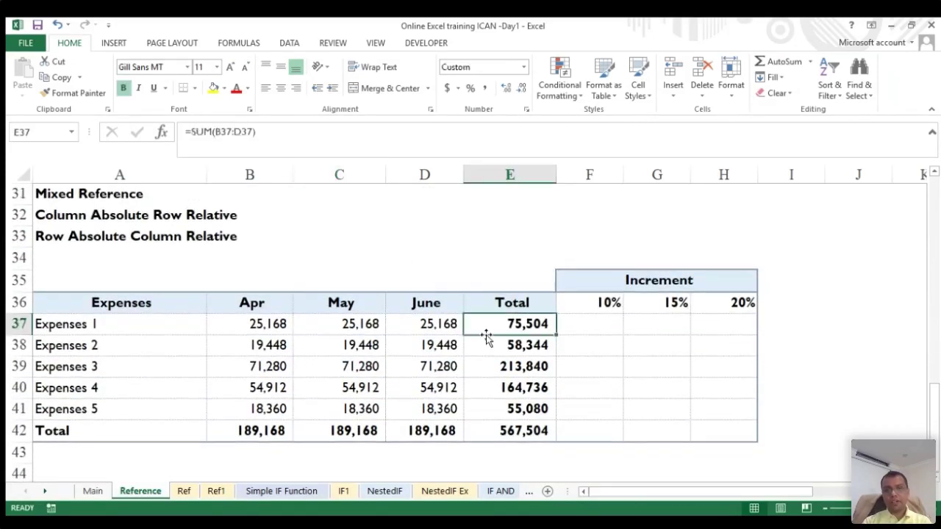
{"action": "left_click_drag", "start_coordinate": [513, 322], "coordinate": [517, 411]}
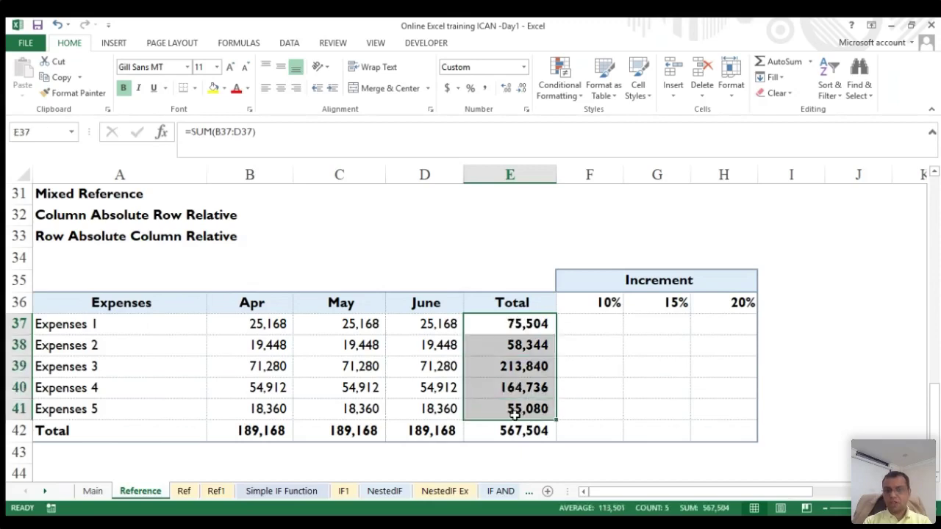
{"action": "left_click", "coordinate": [599, 322]}
{"action": "left_click_drag", "start_coordinate": [599, 322], "coordinate": [592, 412]}
{"action": "left_click_drag", "start_coordinate": [662, 316], "coordinate": [660, 409]}
{"action": "left_click_drag", "start_coordinate": [722, 324], "coordinate": [717, 413]}
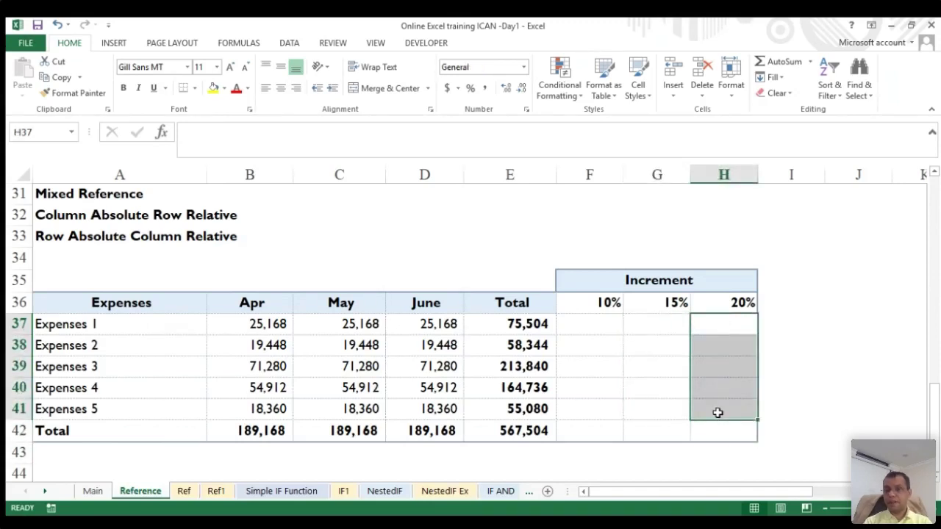
{"action": "left_click_drag", "start_coordinate": [718, 412], "coordinate": [717, 412]}
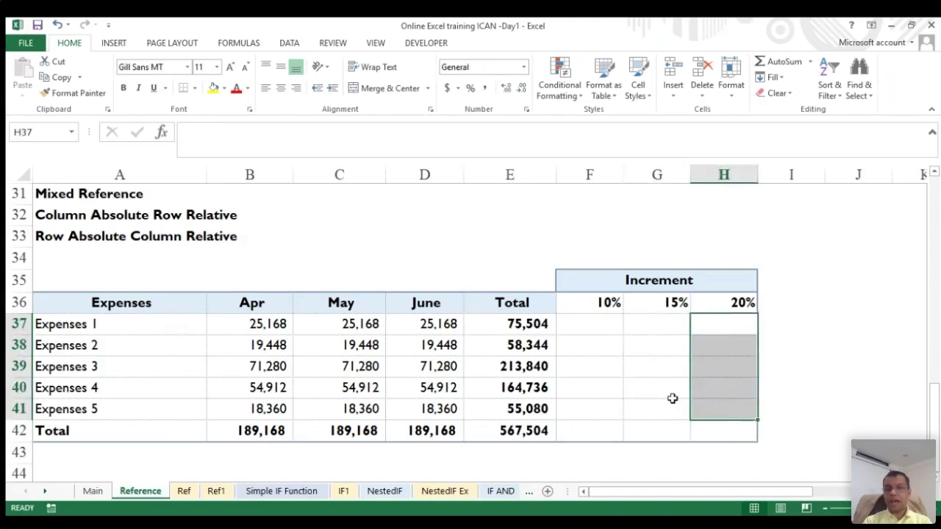
{"action": "left_click", "coordinate": [575, 328]}
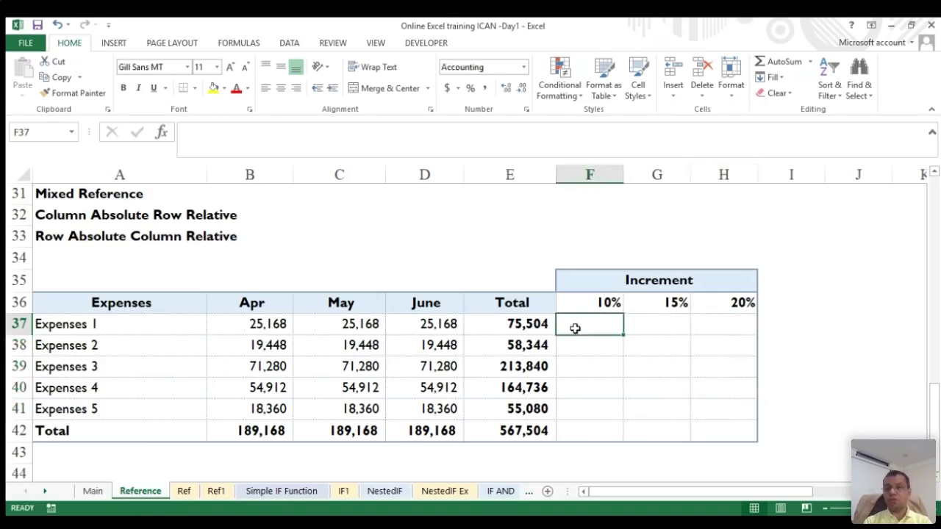
{"action": "left_click_drag", "start_coordinate": [588, 324], "coordinate": [720, 407]}
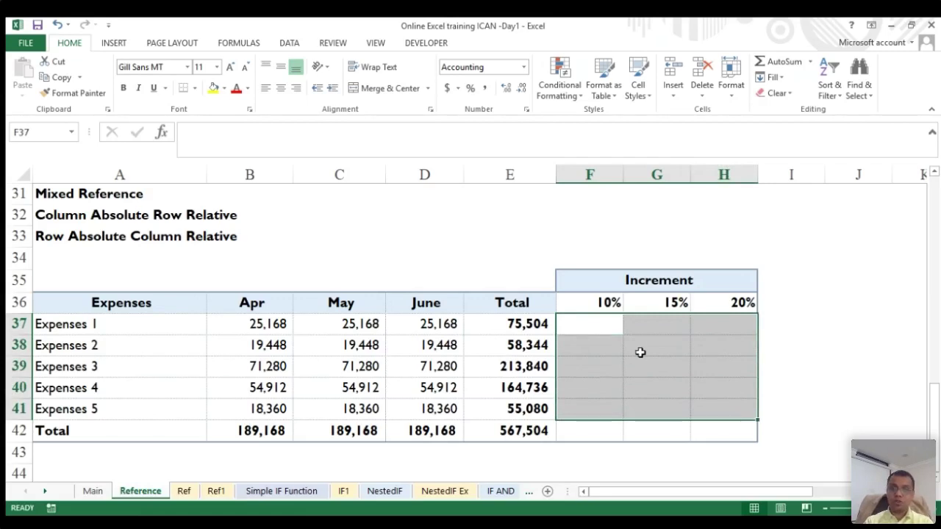
{"action": "left_click_drag", "start_coordinate": [527, 320], "coordinate": [526, 406]}
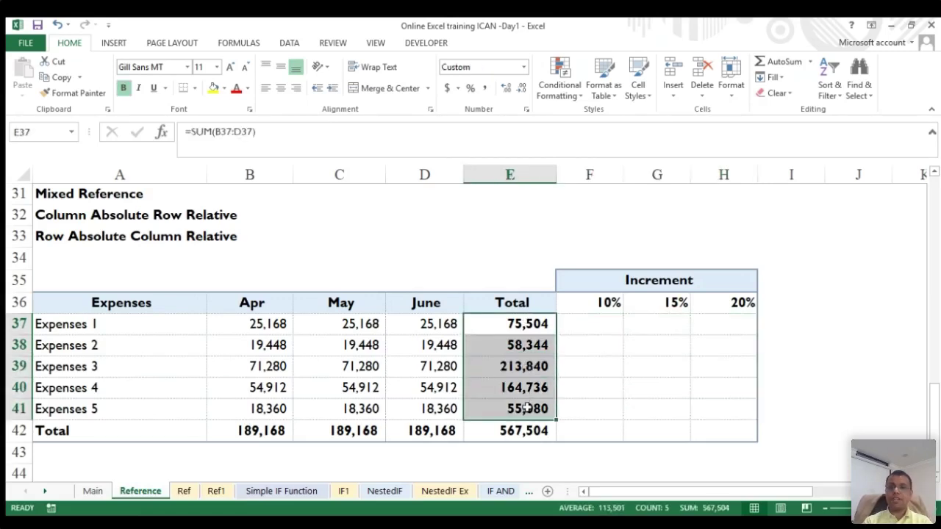
{"action": "left_click", "coordinate": [597, 299]}
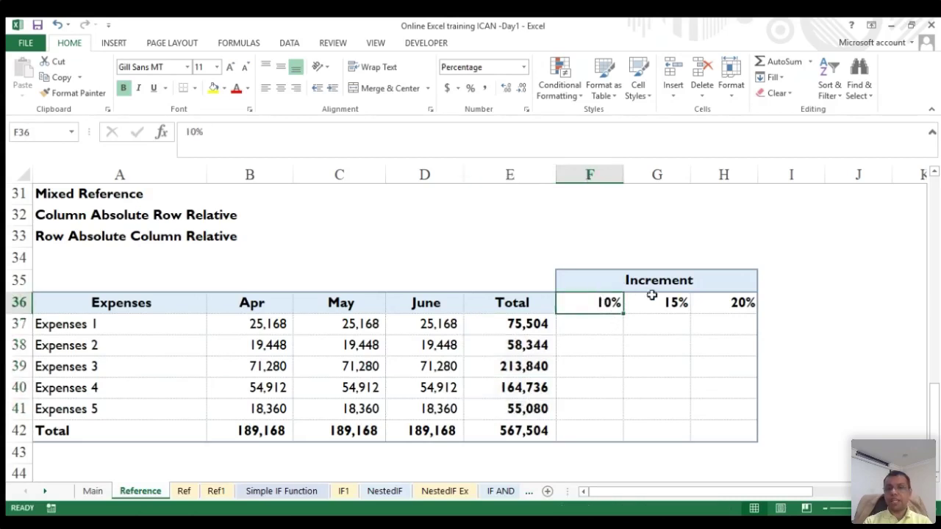
{"action": "left_click", "coordinate": [657, 298]}
{"action": "left_click", "coordinate": [728, 299]}
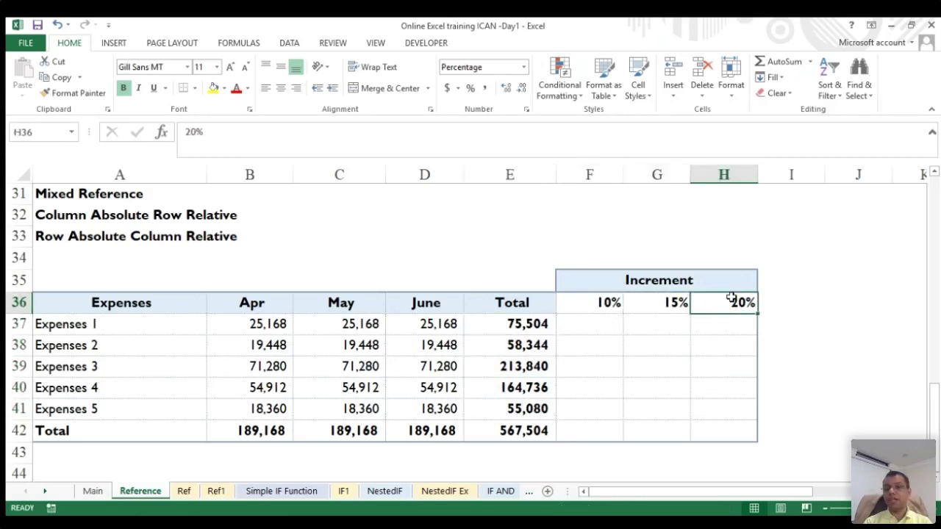
{"action": "left_click", "coordinate": [592, 331]}
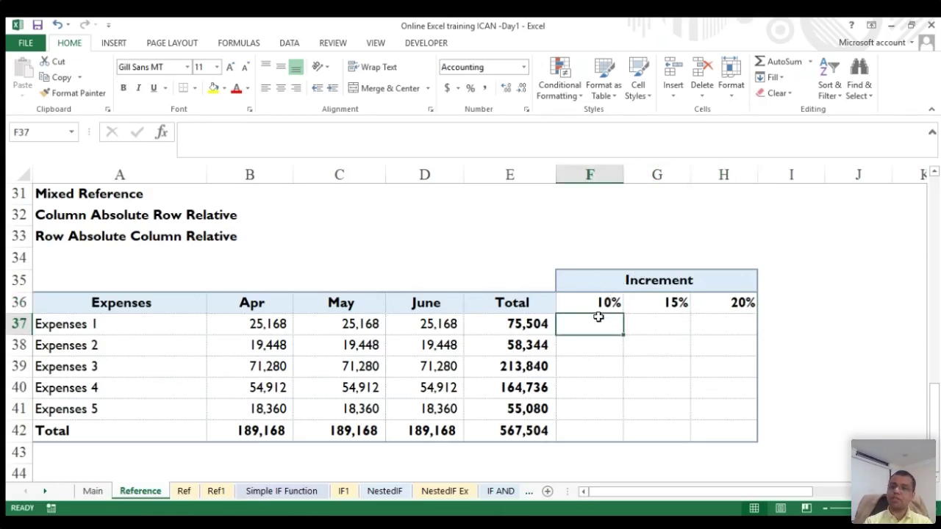
{"action": "left_click", "coordinate": [610, 282]}
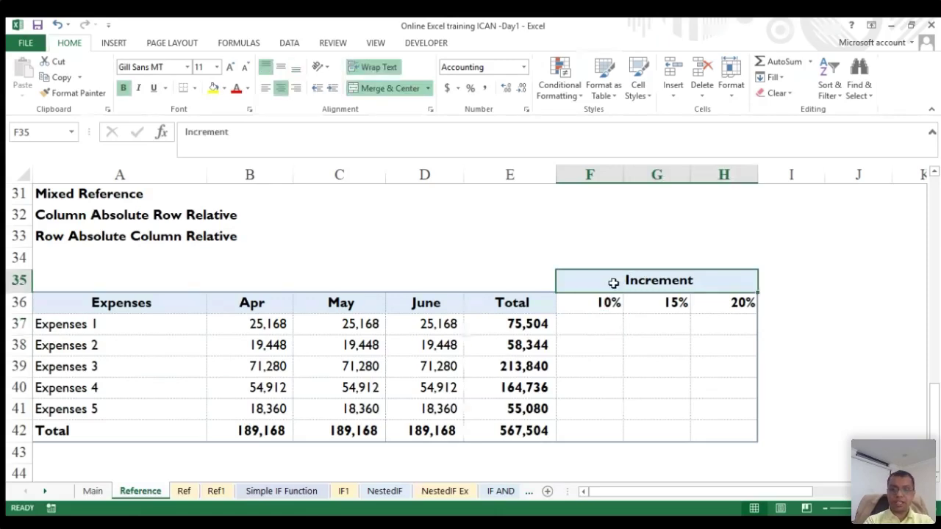
- Rename the Increment heading in F35 to Overhead
{"action": "type", "text": "Overhead"}
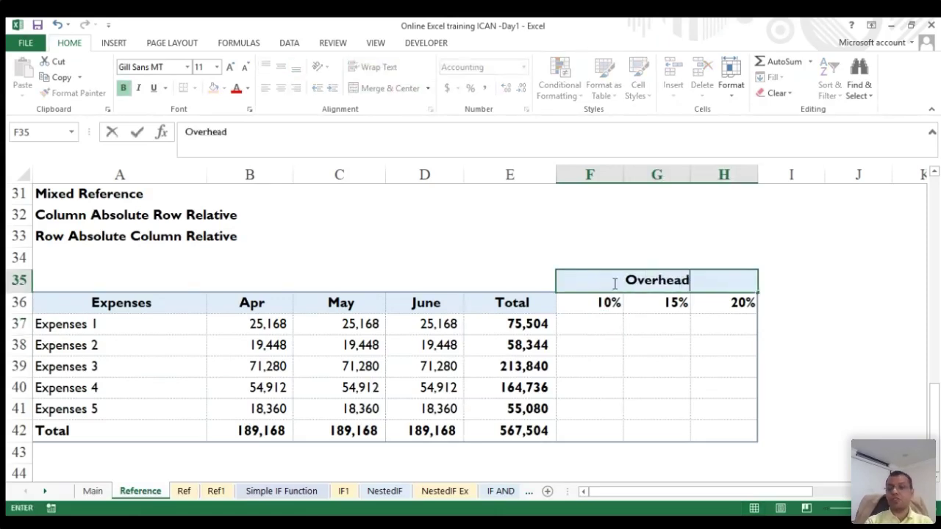
{"action": "key", "text": "Return"}
{"action": "key", "text": "Return"}
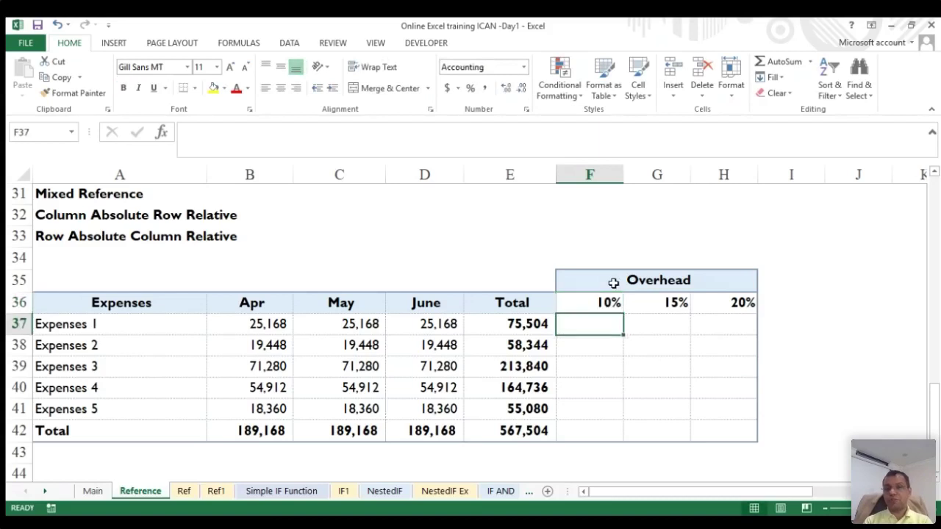
{"action": "key", "text": "Down"}
{"action": "key", "text": "Down"}
- Start a formula in F37 for Expenses 1's 10% overhead
{"action": "key", "text": "Down"}
{"action": "key", "text": "Up"}
{"action": "key", "text": "Up"}
{"action": "key", "text": "Up"}
{"action": "key", "text": "Right"}
{"action": "key", "text": "Down"}
{"action": "key", "text": "Down"}
{"action": "key", "text": "Down"}
{"action": "key", "text": "Down"}
{"action": "key", "text": "Up"}
{"action": "key", "text": "Up"}
{"action": "key", "text": "Up"}
{"action": "key", "text": "Up"}
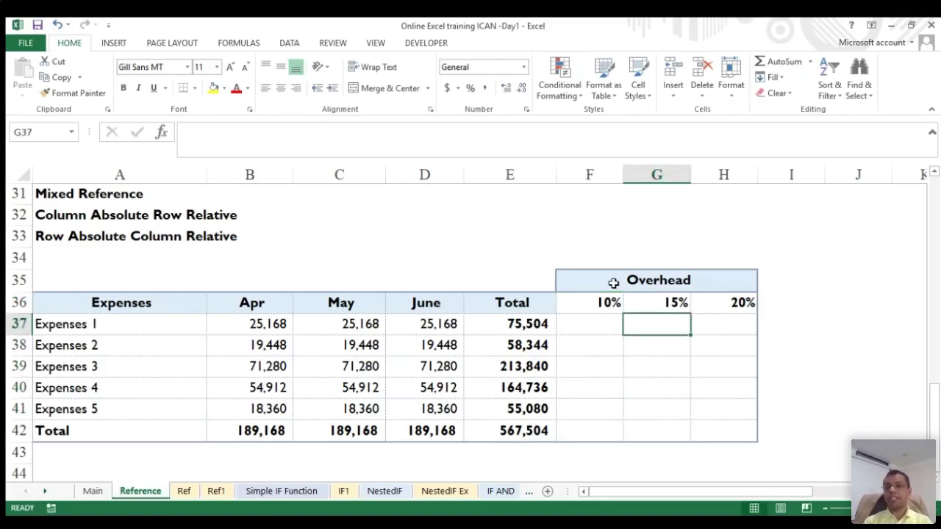
{"action": "key", "text": "Right"}
{"action": "key", "text": "Down"}
{"action": "key", "text": "Down"}
{"action": "key", "text": "Down"}
{"action": "key", "text": "Down"}
{"action": "key", "text": "Down"}
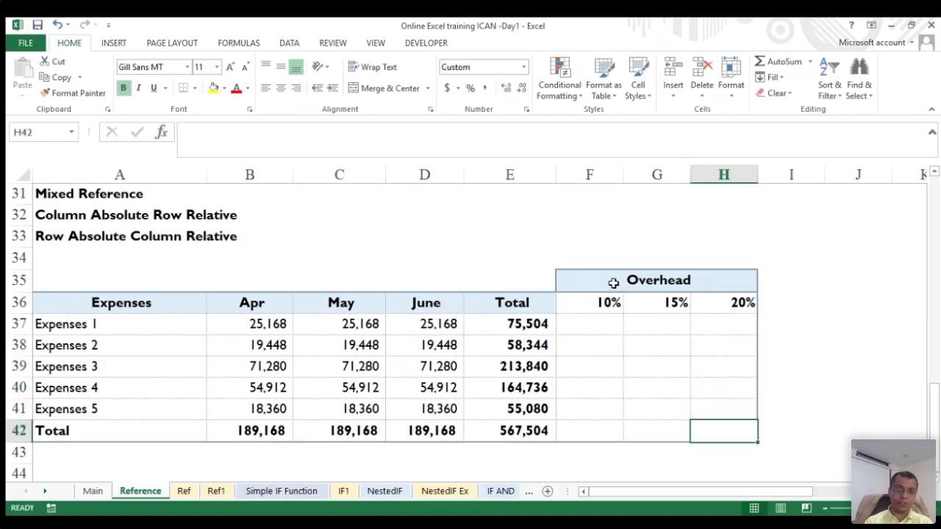
{"action": "key", "text": "Up"}
{"action": "key", "text": "Up"}
{"action": "key", "text": "Up"}
{"action": "key", "text": "Up"}
{"action": "key", "text": "Up"}
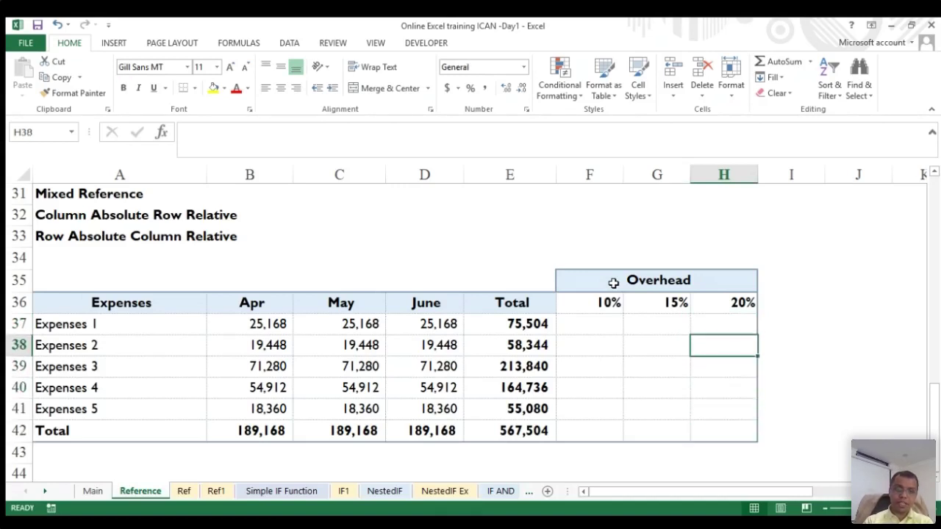
{"action": "key", "text": "Left"}
{"action": "key", "text": "Left"}
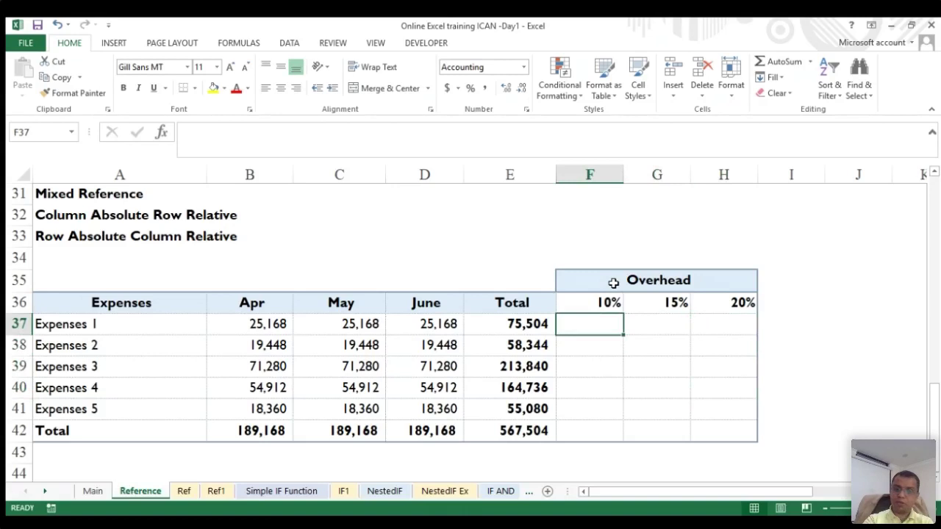
{"action": "type", "text": "="}
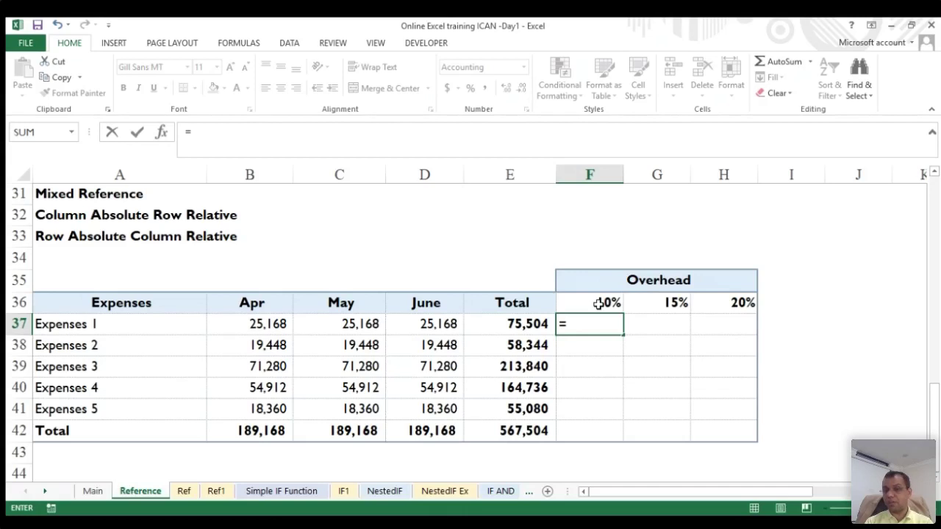
- Enter =E37*F36 in F37 for Expenses 1's overhead, then display formulas on the sheet
{"action": "left_click", "coordinate": [519, 324]}
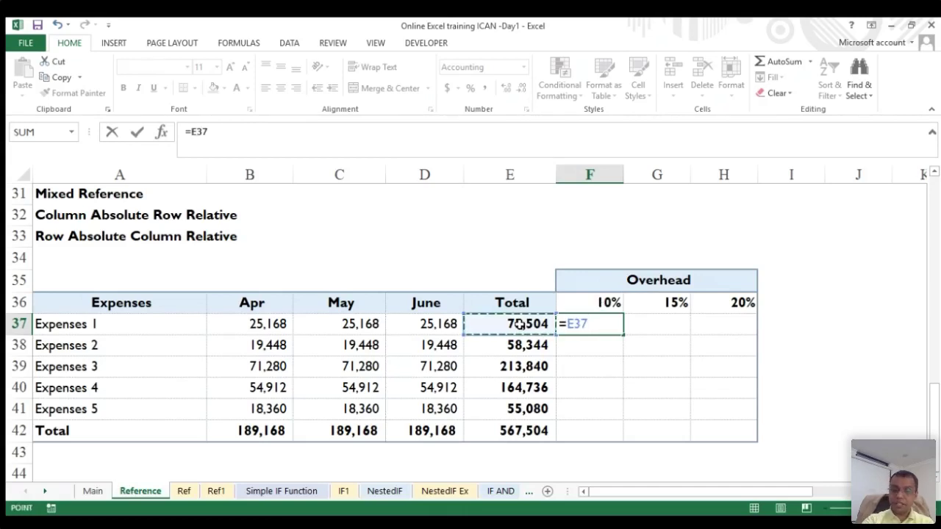
{"action": "type", "text": "*"}
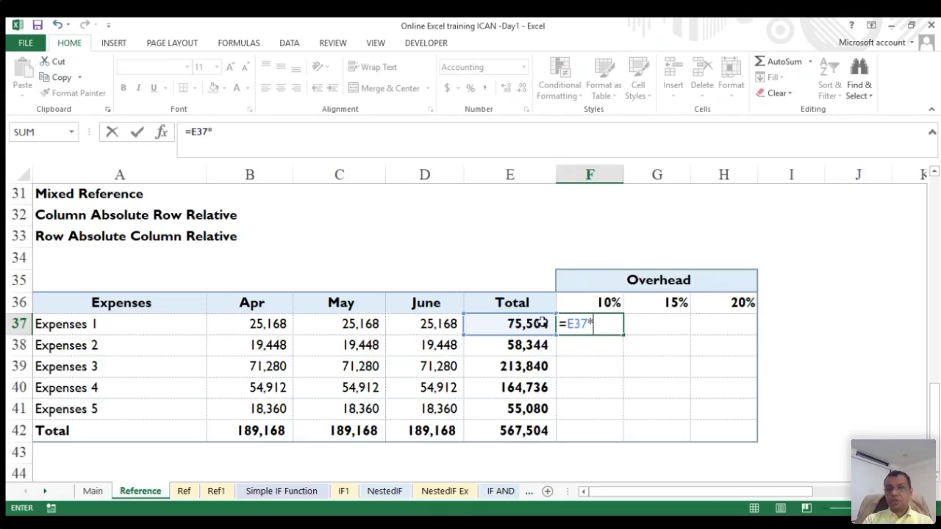
{"action": "left_click", "coordinate": [582, 304]}
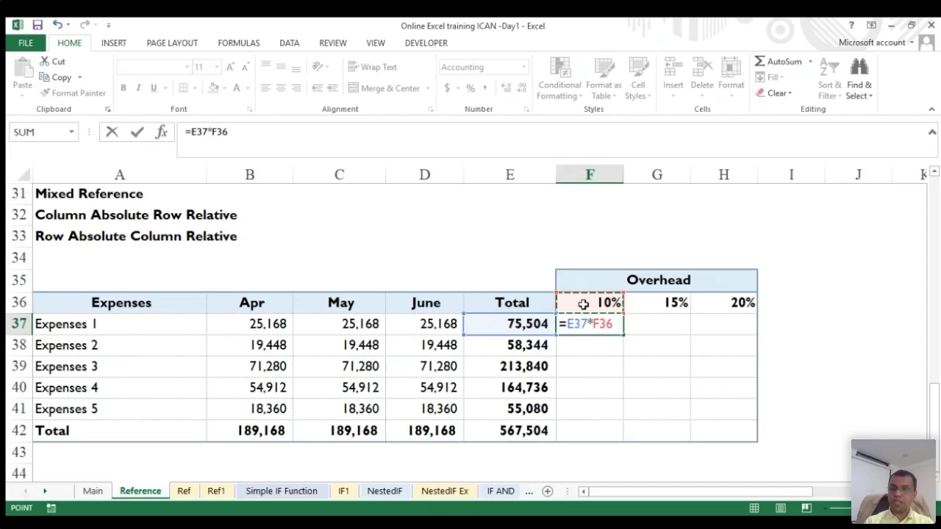
{"action": "key", "text": "Return"}
{"action": "key", "text": "Up"}
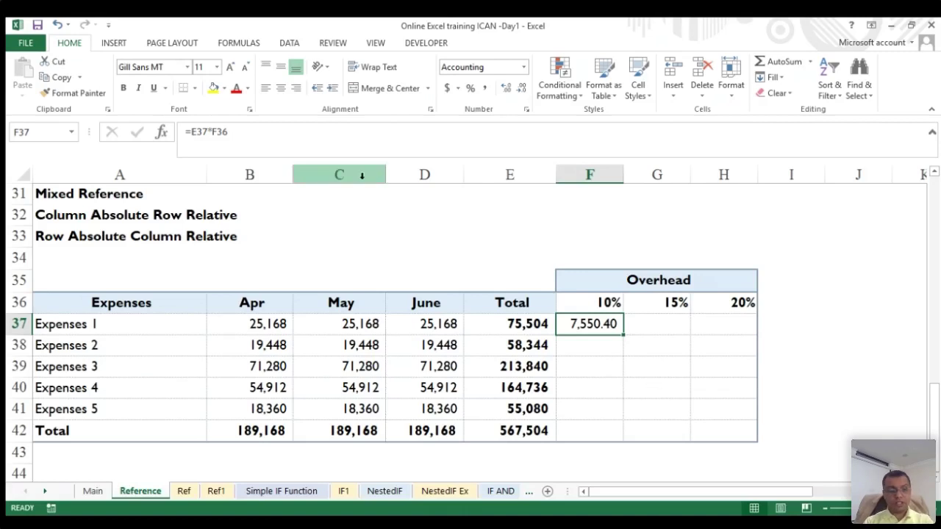
{"action": "key", "text": "ctrl+grave"}
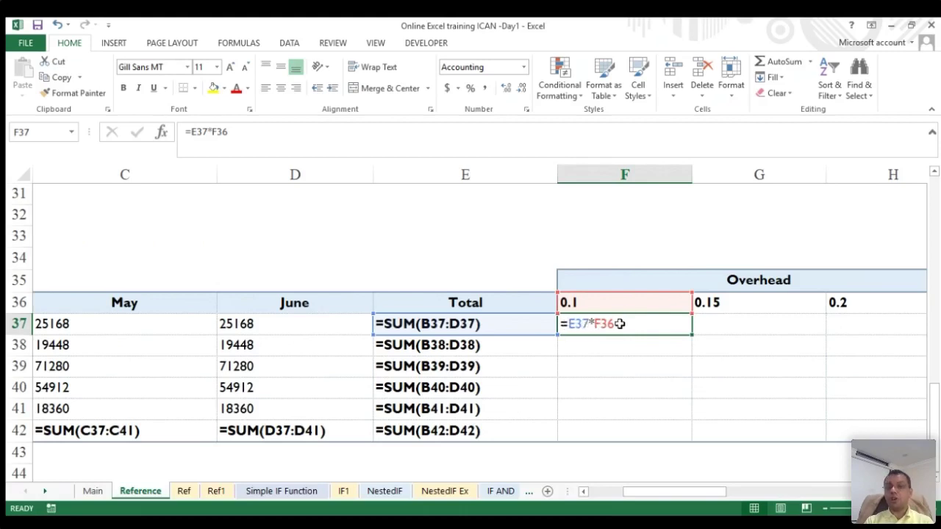
{"action": "key", "text": "ctrl+c"}
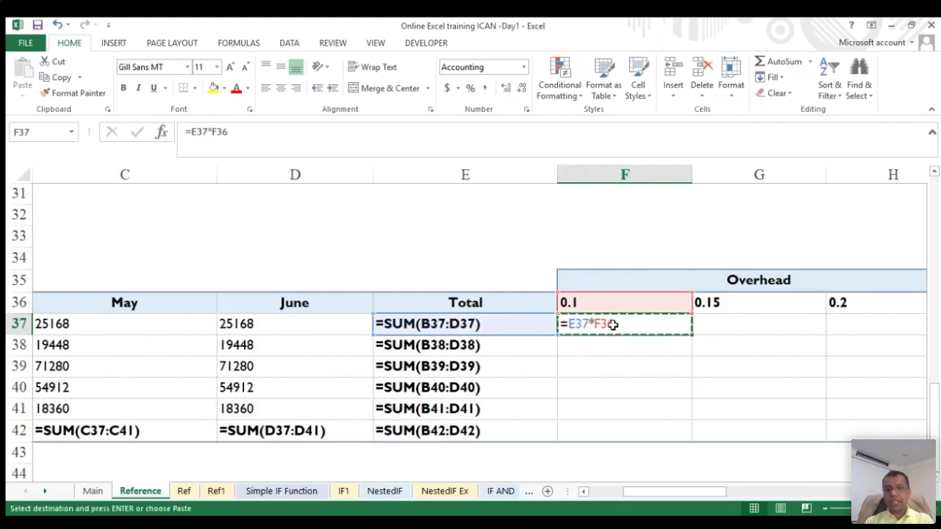
{"action": "key", "text": "Down"}
{"action": "key", "text": "Return"}
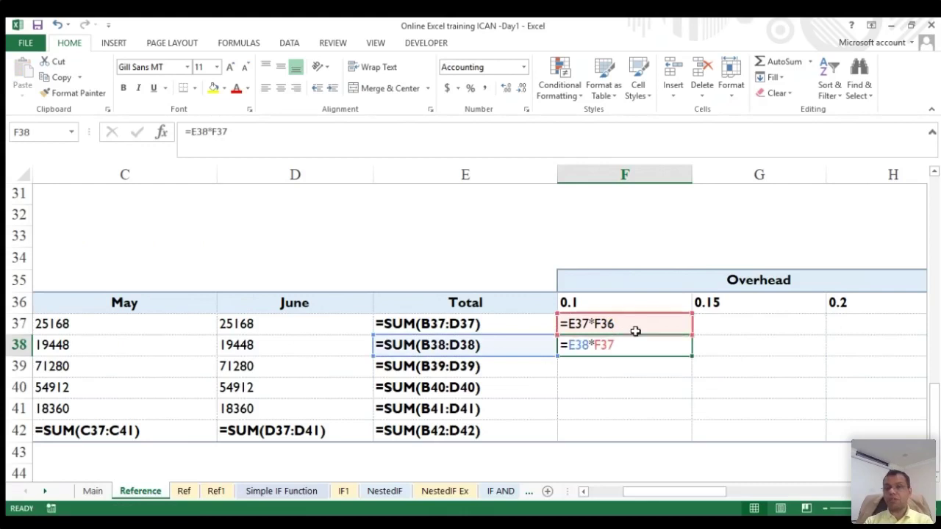
{"action": "key", "text": "Delete"}
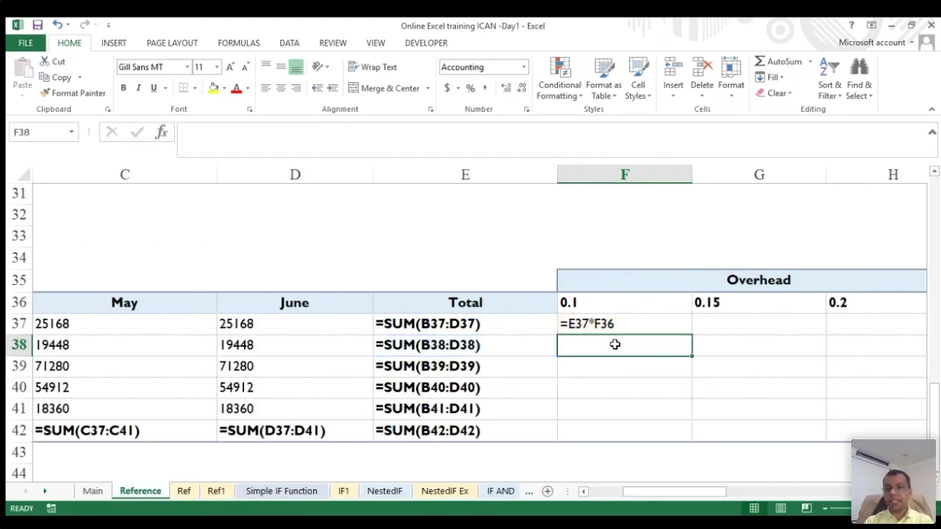
{"action": "left_click", "coordinate": [577, 305]}
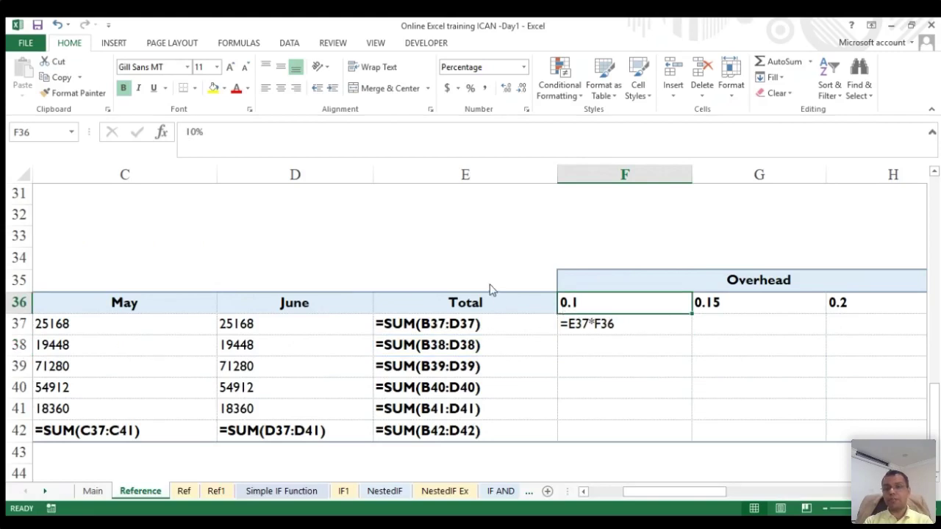
{"action": "double_click", "coordinate": [594, 324]}
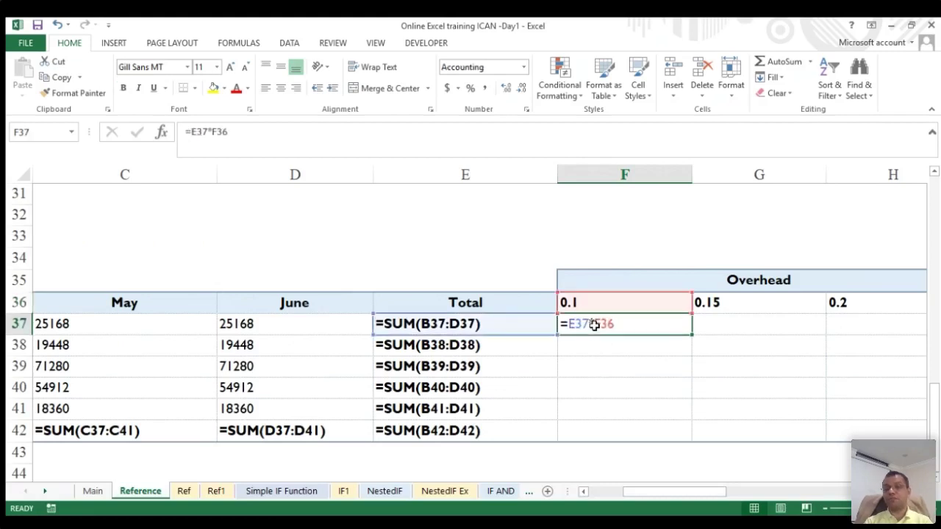
{"action": "key", "text": "ctrl+c"}
{"action": "key", "text": "Return"}
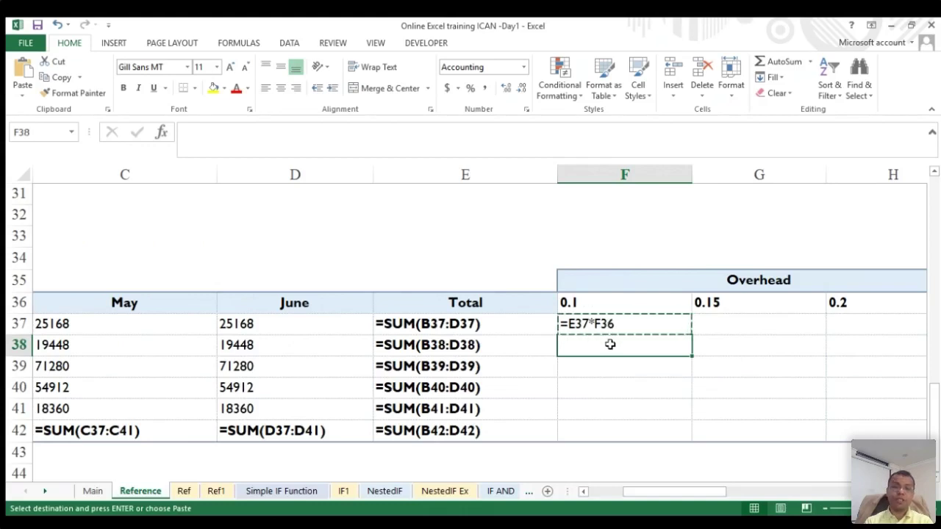
{"action": "double_click", "coordinate": [597, 324]}
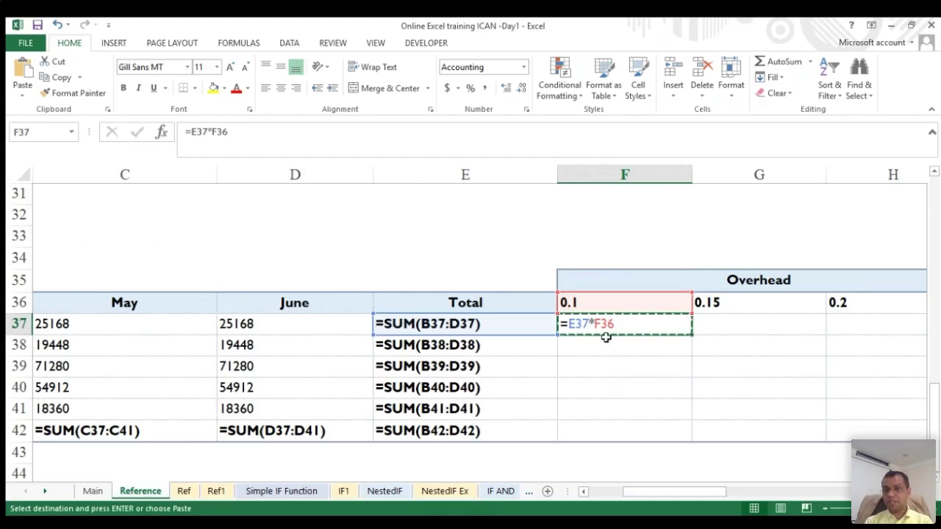
{"action": "double_click", "coordinate": [599, 323]}
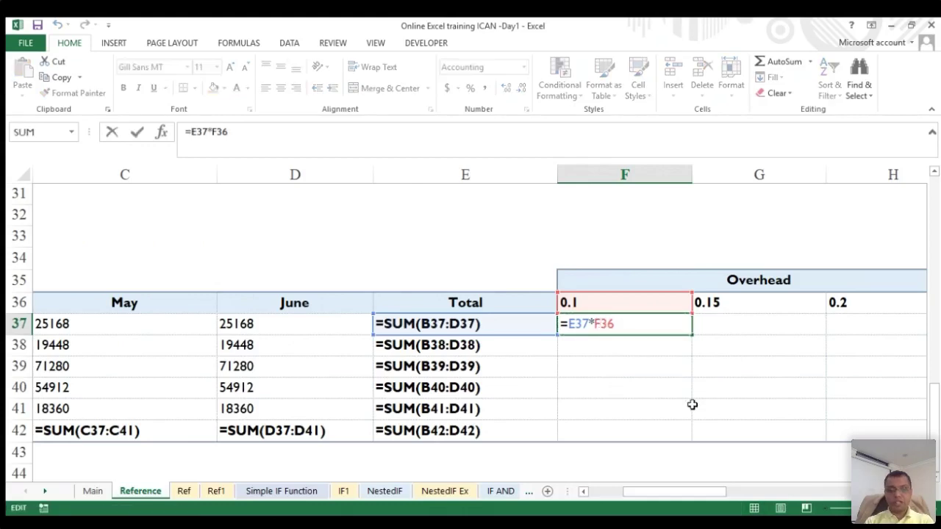
{"action": "type", "text": "$"}
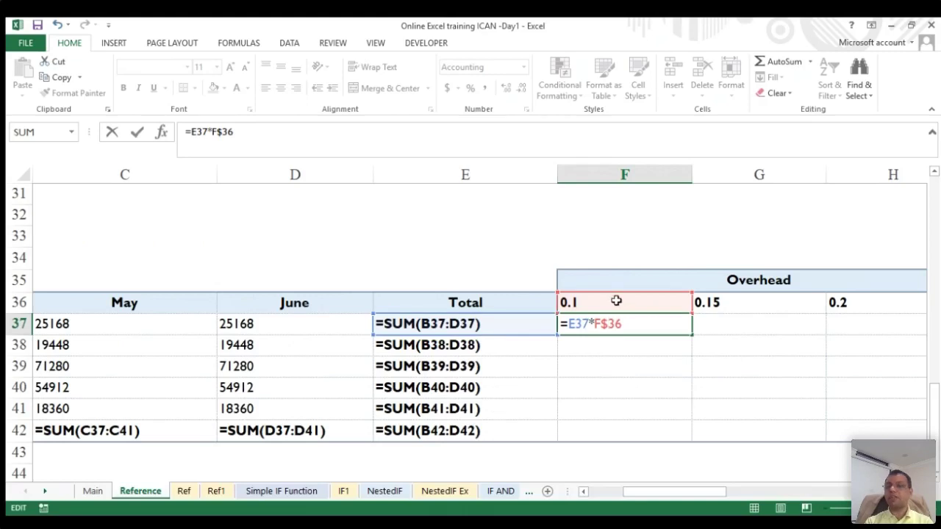
- Enter =E37*F$36 in F37 and paste it into F38 and F39
{"action": "key", "text": "Return"}
{"action": "key", "text": "Up"}
{"action": "key", "text": "ctrl+c"}
{"action": "key", "text": "Down"}
{"action": "key", "text": "ctrl+v"}
{"action": "key", "text": "Down"}
{"action": "key", "text": "ctrl+v"}
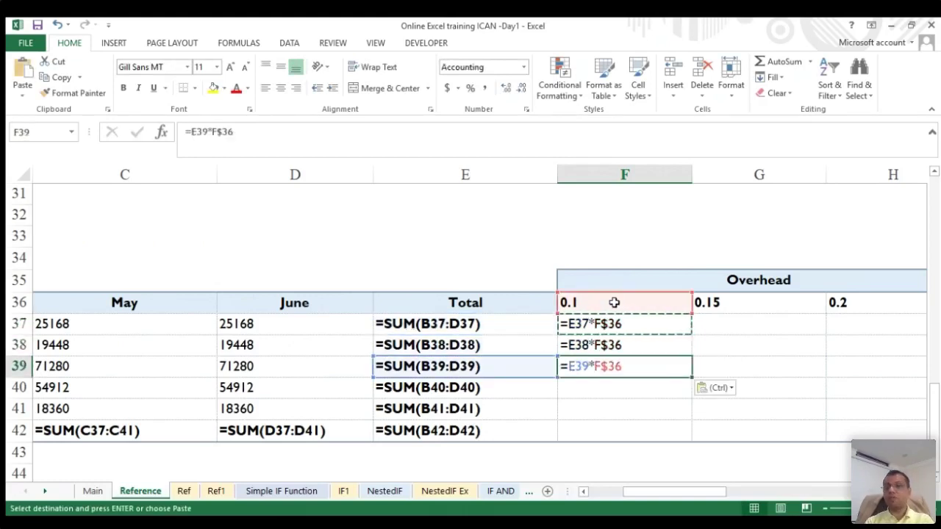
- Switch back to showing values and clear the pasted results in F38:F39
{"action": "key", "text": "ctrl+grave"}
{"action": "key", "text": "Up"}
{"action": "key", "text": "Up"}
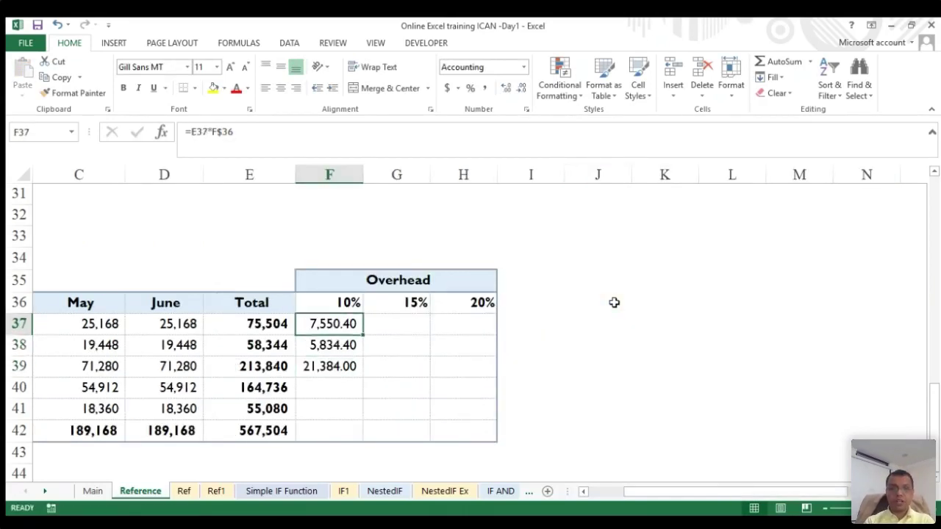
{"action": "key", "text": "Down"}
{"action": "key", "text": "shift+Down"}
{"action": "key", "text": "Delete"}
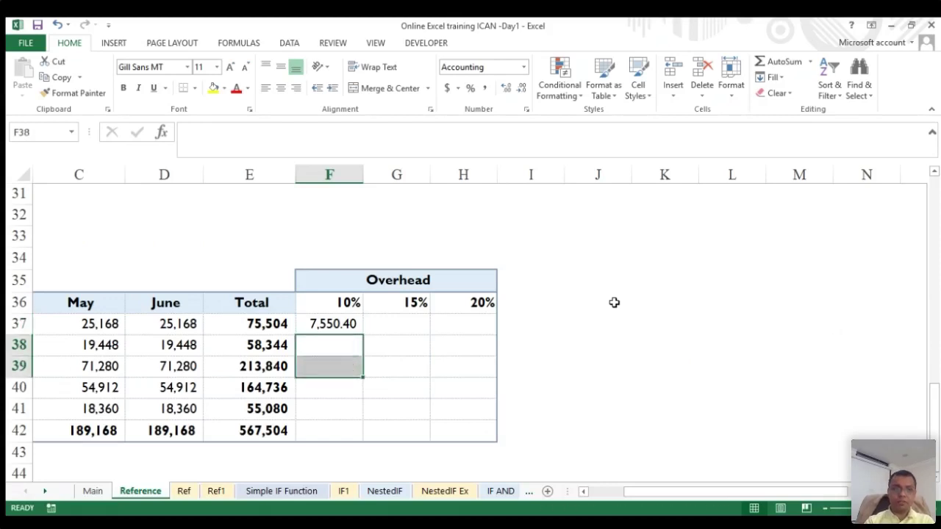
{"action": "key", "text": "Up"}
{"action": "key", "text": "Up"}
{"action": "key", "text": "Down"}
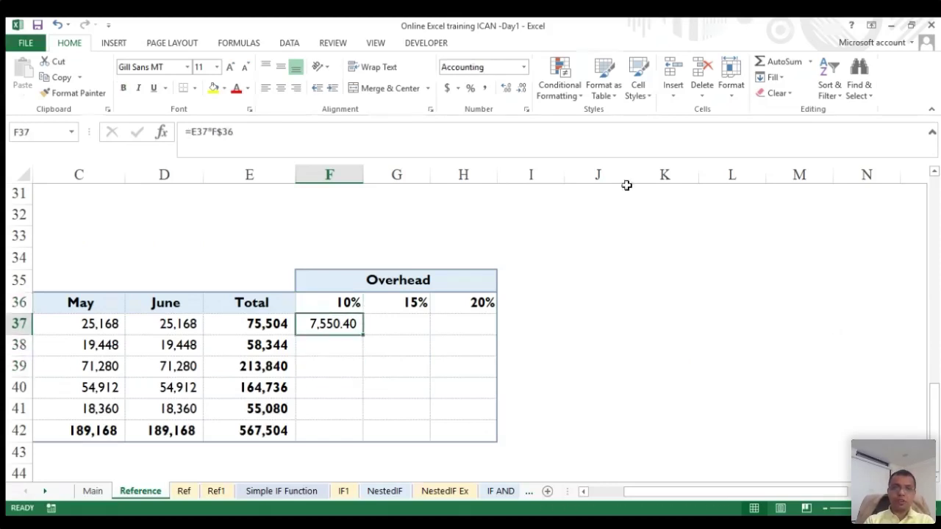
{"action": "left_click", "coordinate": [259, 135]}
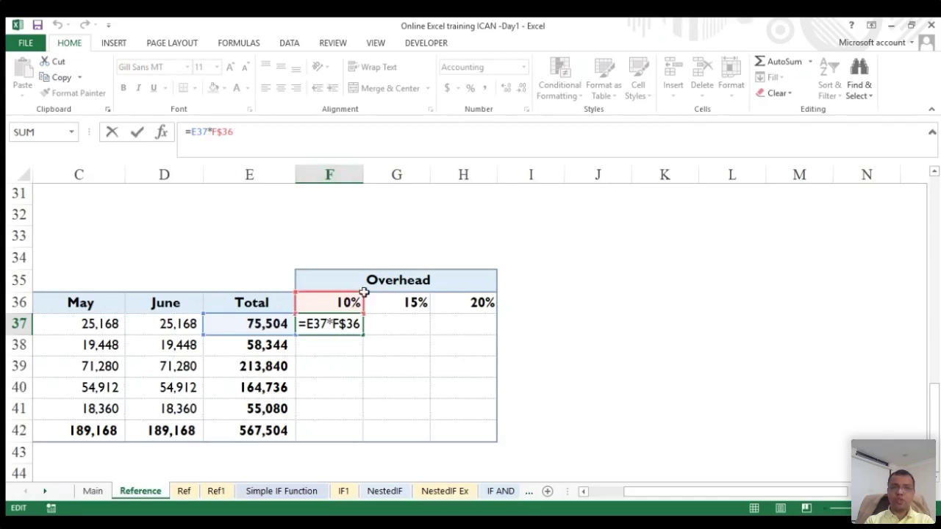
- Copy F37's overhead formula into F38:F41, giving 5,834.40, 21,384.00, 16,473.60 and 5,508.00
{"action": "key", "text": "ctrl+Return"}
{"action": "key", "text": "ctrl+c"}
{"action": "left_click", "coordinate": [346, 351]}
{"action": "key", "text": "shift+Down"}
{"action": "key", "text": "shift+Down"}
{"action": "key", "text": "shift+Down"}
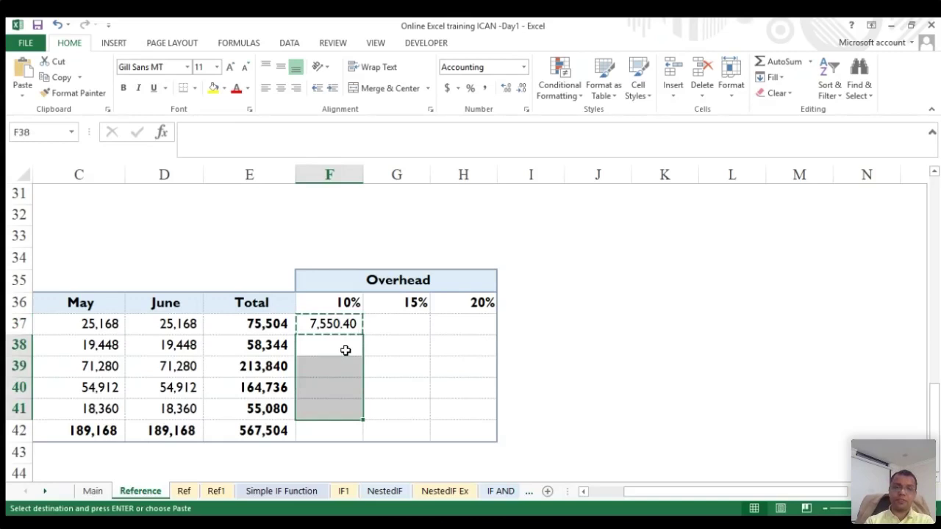
{"action": "key", "text": "Return"}
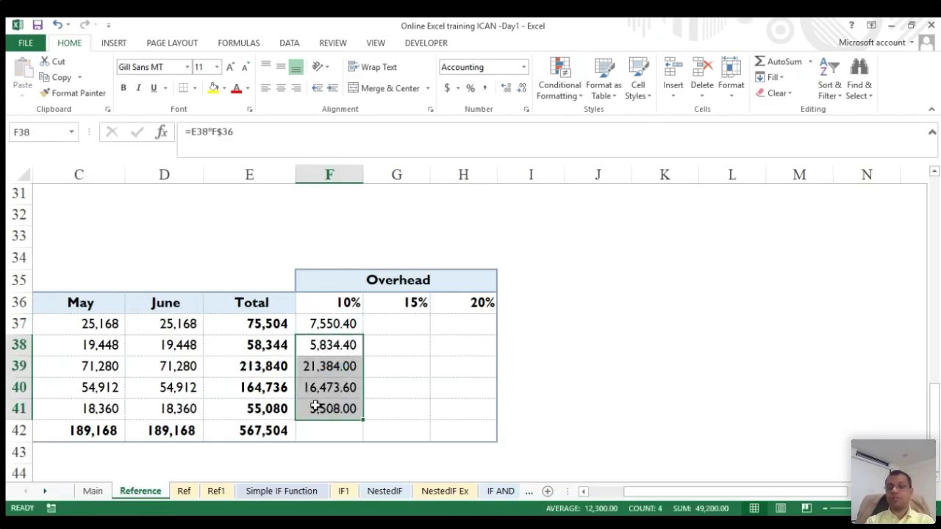
{"action": "left_click", "coordinate": [322, 323]}
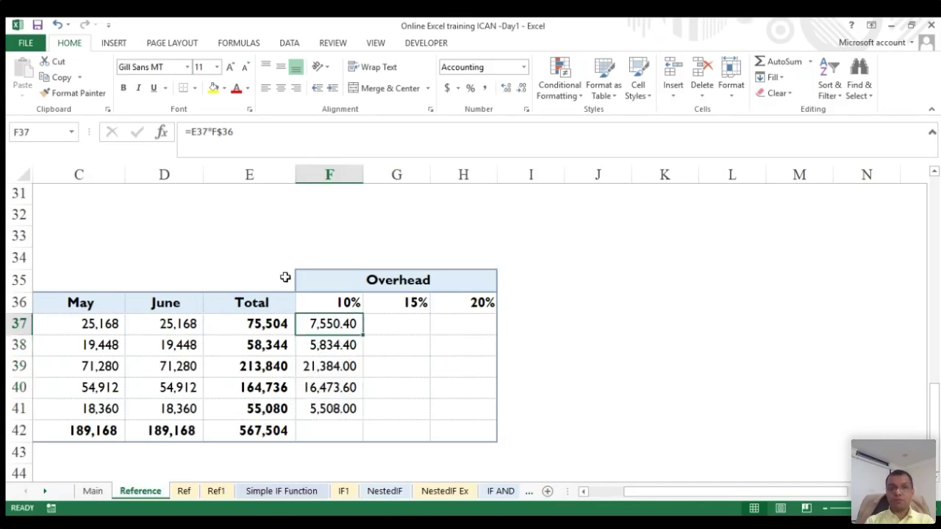
{"action": "left_click", "coordinate": [254, 131]}
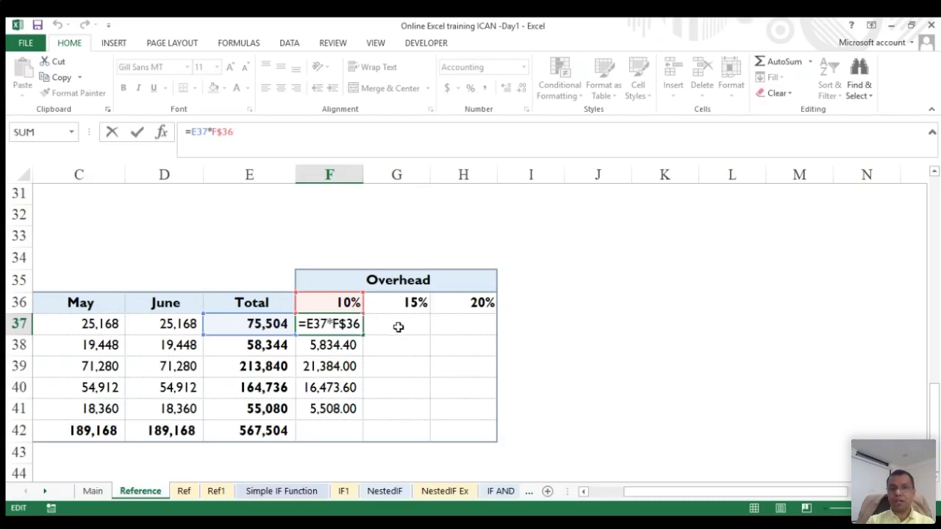
- Lock column E in F37's formula as =$E37*F36 and paste it into G37
{"action": "left_click", "coordinate": [189, 131]}
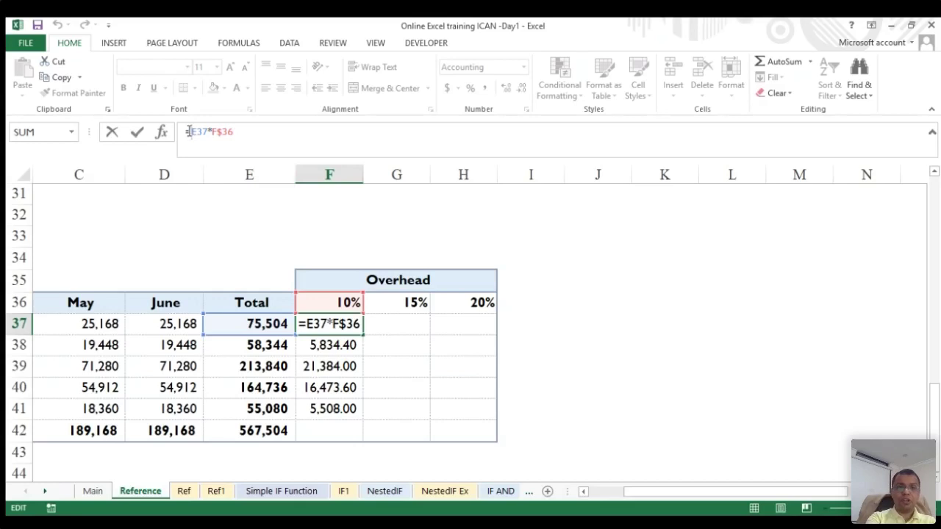
{"action": "type", "text": "$"}
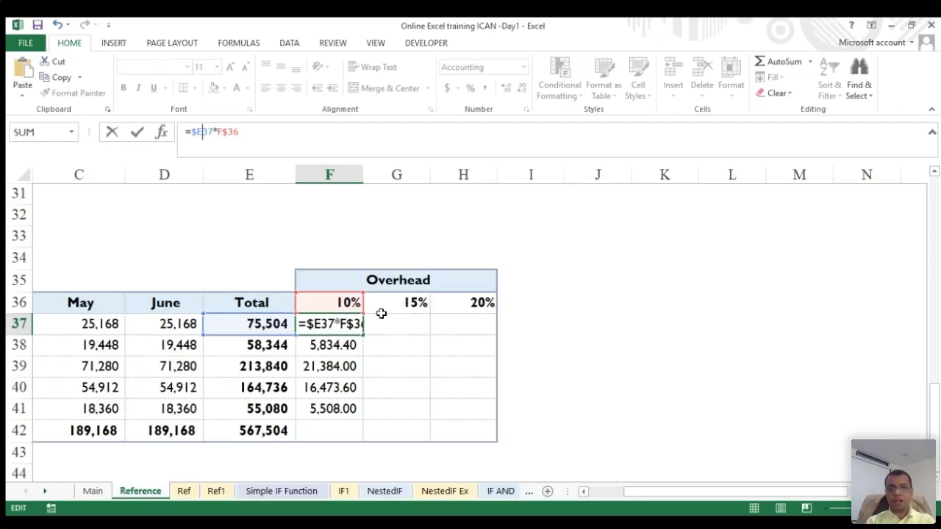
{"action": "key", "text": "ctrl+Return"}
{"action": "key", "text": "ctrl+c"}
{"action": "left_click", "coordinate": [381, 313]}
{"action": "key", "text": "ctrl+v"}
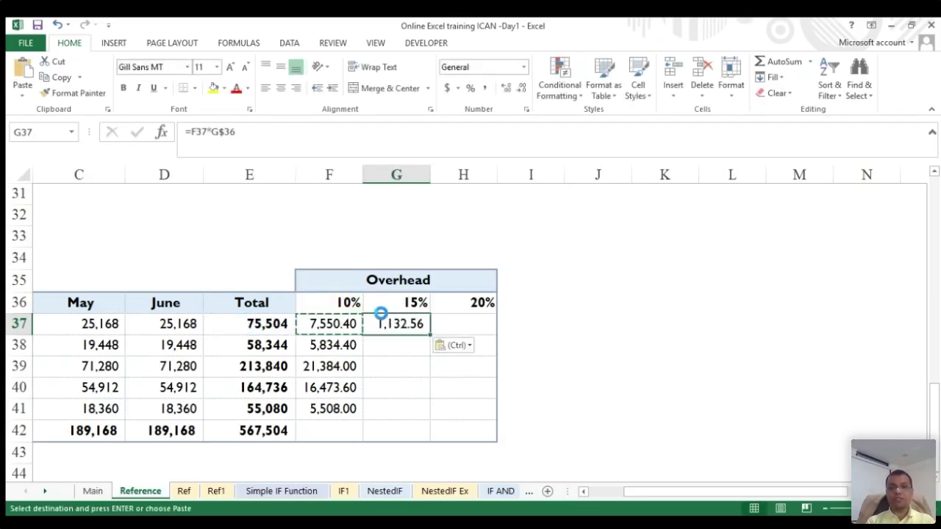
{"action": "left_click", "coordinate": [261, 132]}
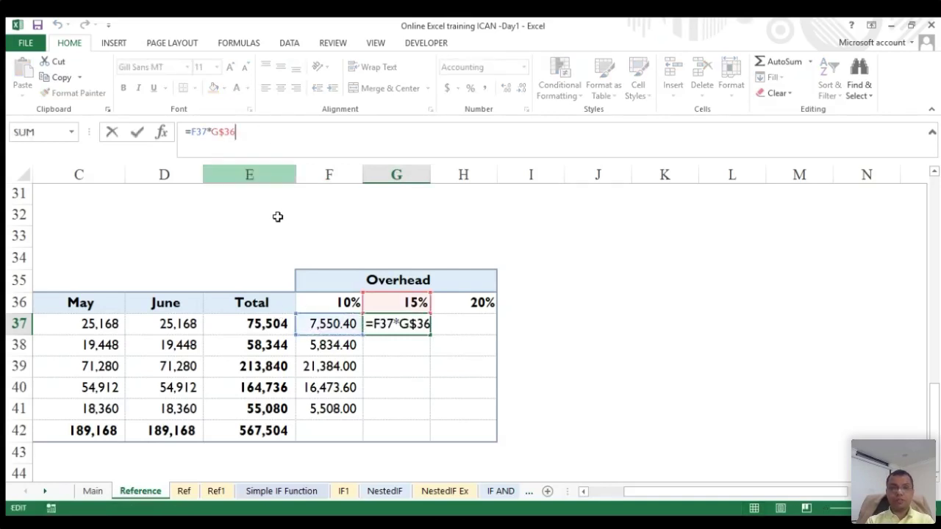
{"action": "key", "text": "ctrl+Return"}
- Clear G37 and add the row lock so F37 reads =$E37*F$36
{"action": "key", "text": "Left"}
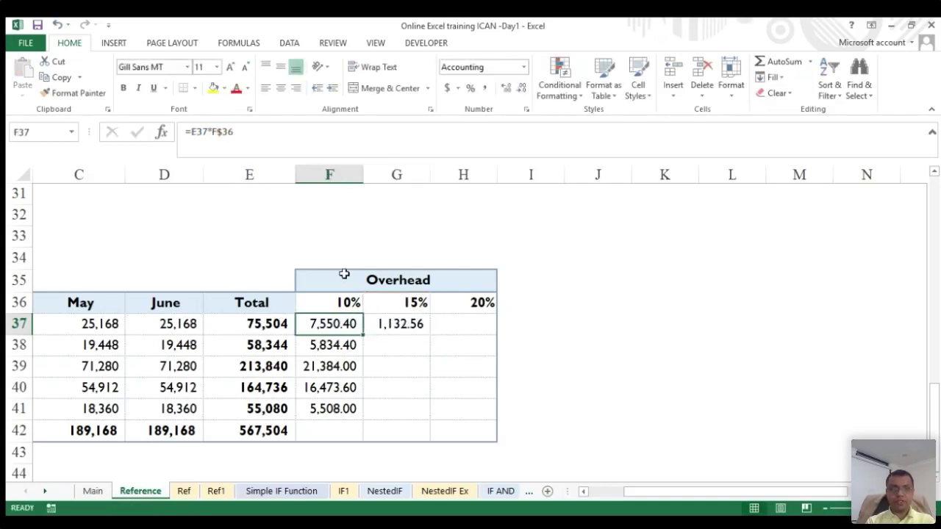
{"action": "key", "text": "Right"}
{"action": "key", "text": "Delete"}
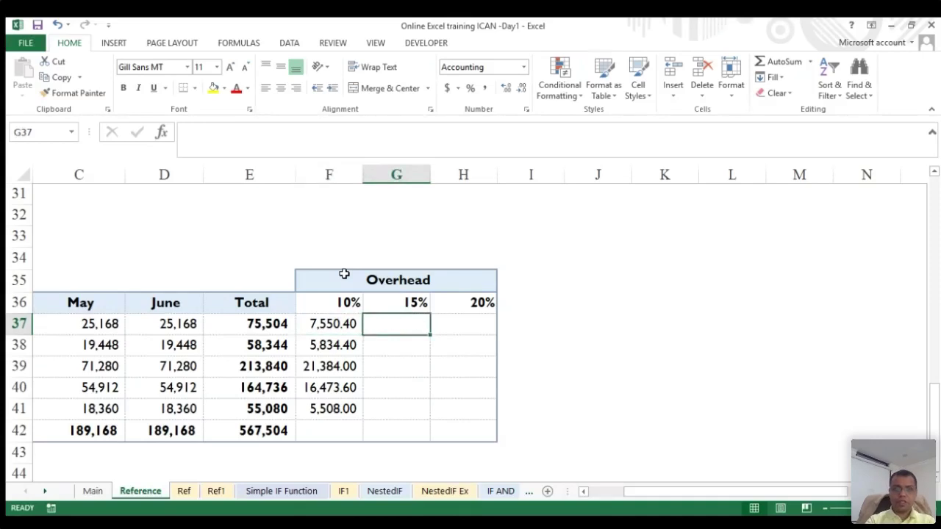
{"action": "key", "text": "Left"}
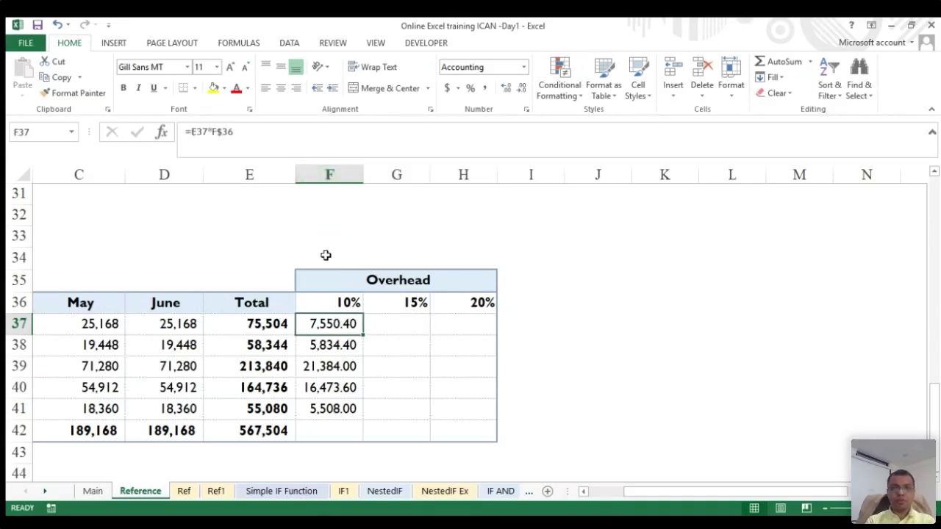
{"action": "left_click", "coordinate": [190, 131]}
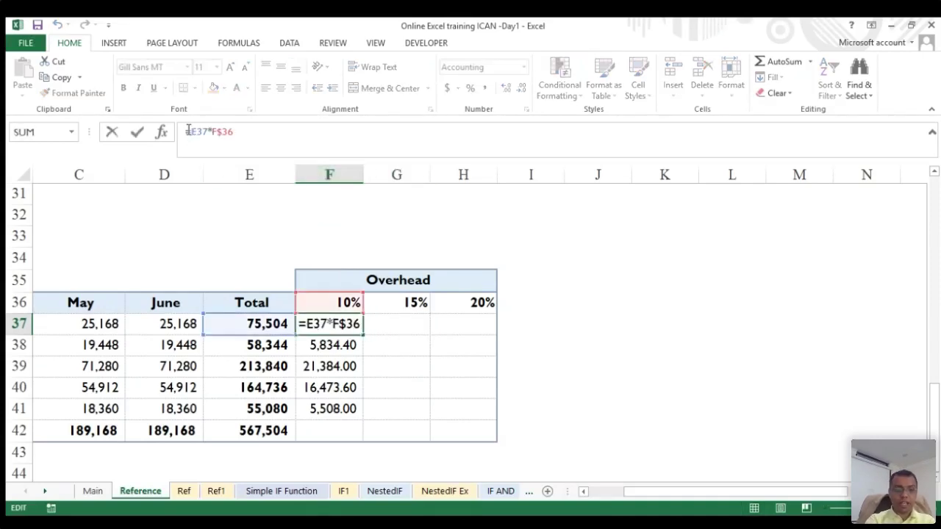
{"action": "type", "text": "$"}
{"action": "key", "text": "Return"}
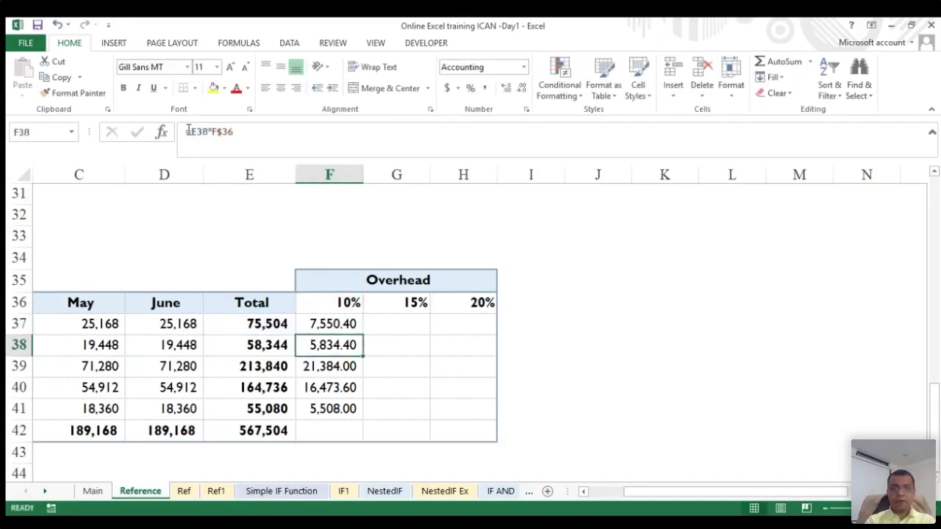
- Copy F37 to G37 for 11,325.60, then clear the 10% cells F38:F41
{"action": "key", "text": "Up"}
{"action": "key", "text": "ctrl+c"}
{"action": "key", "text": "Right"}
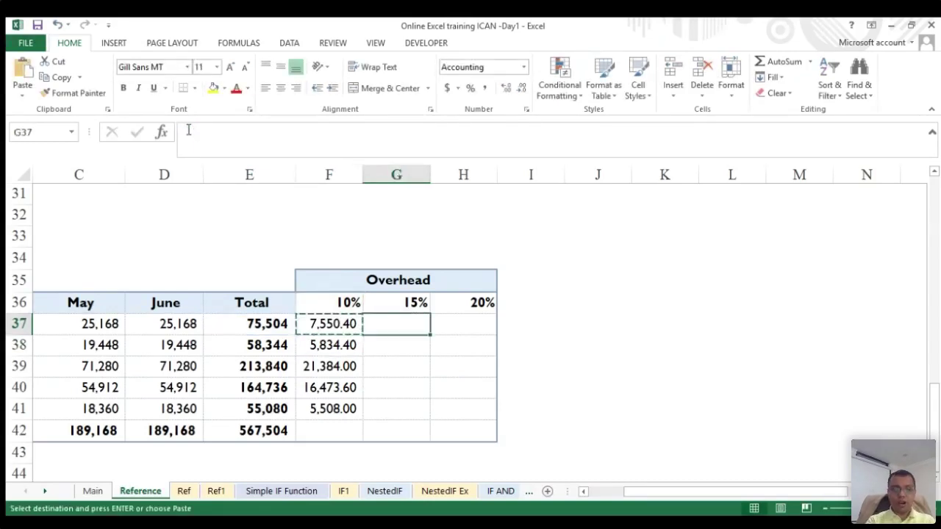
{"action": "key", "text": "ctrl+v"}
{"action": "left_click", "coordinate": [253, 132]}
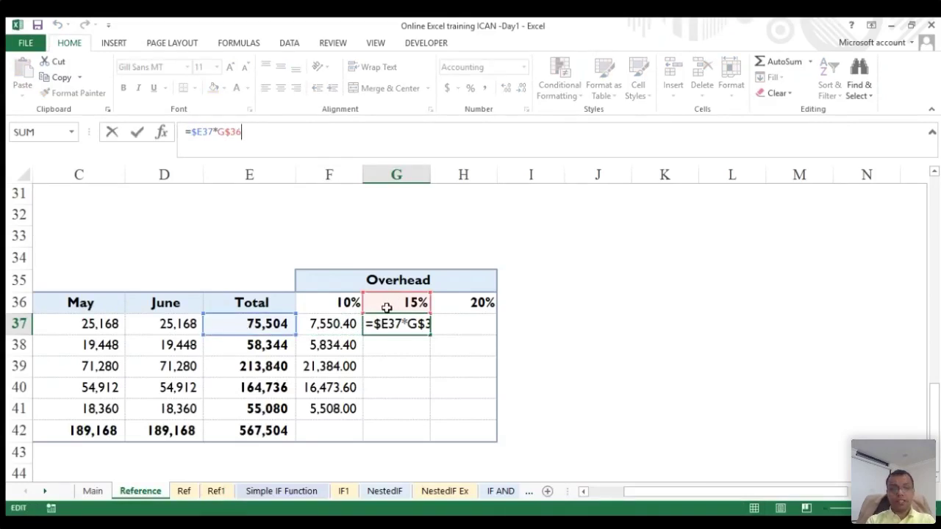
{"action": "key", "text": "Escape"}
{"action": "left_click_drag", "start_coordinate": [321, 346], "coordinate": [324, 408]}
{"action": "key", "text": "Delete"}
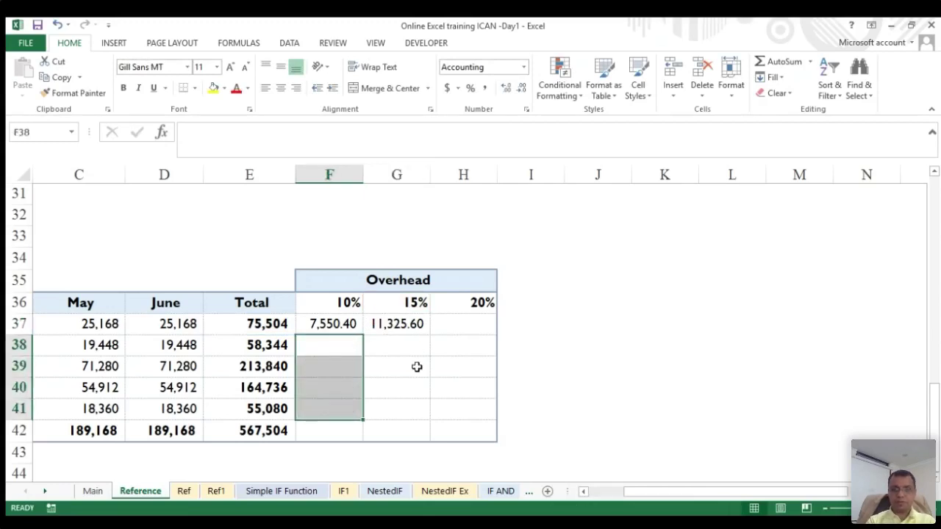
- Clear G37 and re-enter F37 as =E37*F36, giving 7,550.40
{"action": "left_click", "coordinate": [399, 326]}
{"action": "key", "text": "Delete"}
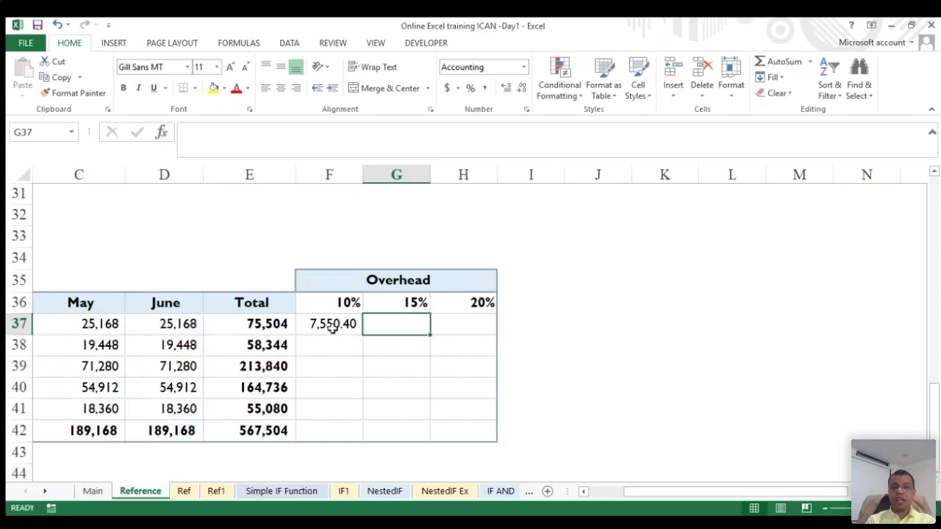
{"action": "left_click", "coordinate": [321, 328]}
{"action": "type", "text": "="}
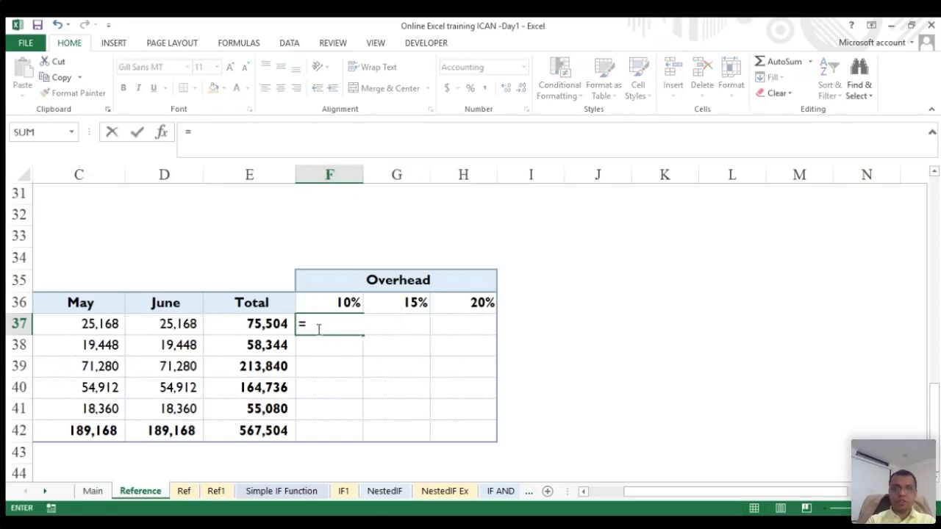
{"action": "left_click", "coordinate": [230, 323]}
{"action": "type", "text": "*"}
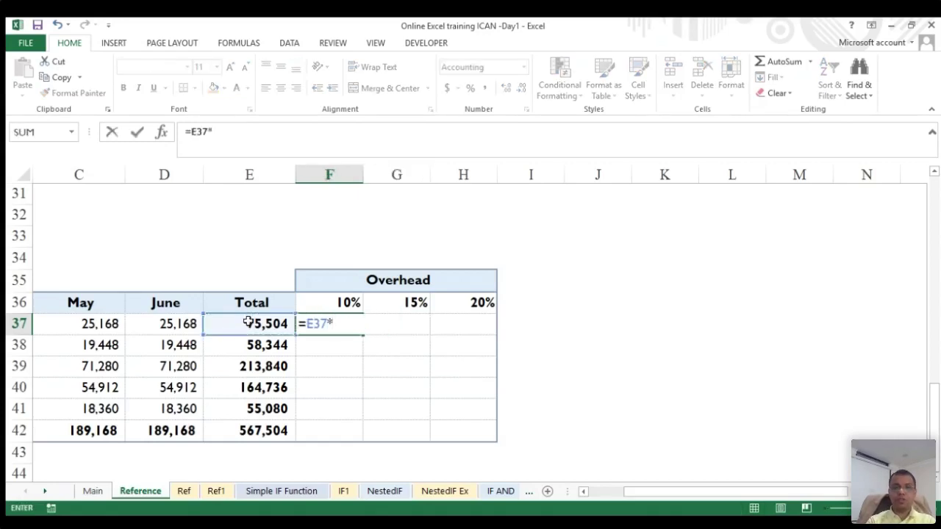
{"action": "left_click", "coordinate": [328, 307]}
{"action": "key", "text": "Return"}
{"action": "key", "text": "Up"}
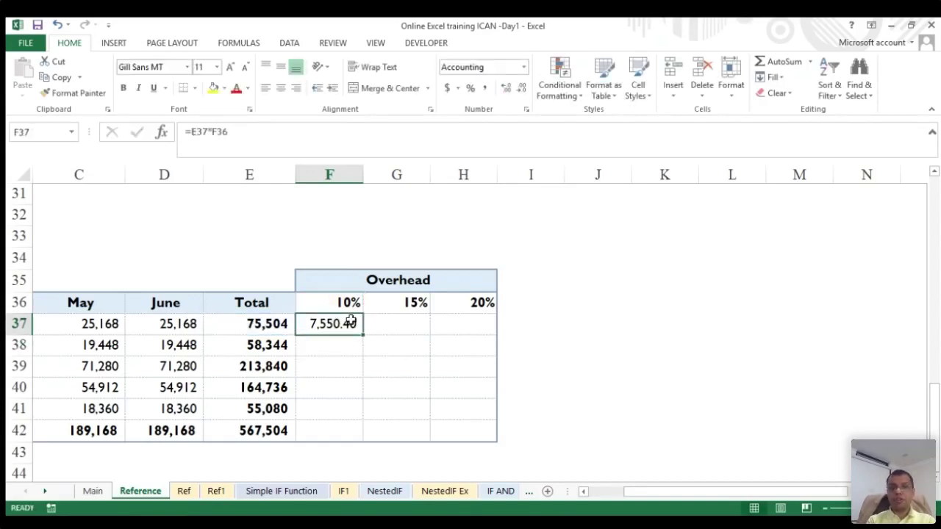
- Highlight the fill ranges F38:F41 and G37:H37, then reselect F37
{"action": "left_click_drag", "start_coordinate": [324, 341], "coordinate": [323, 415]}
{"action": "left_click_drag", "start_coordinate": [382, 323], "coordinate": [483, 323]}
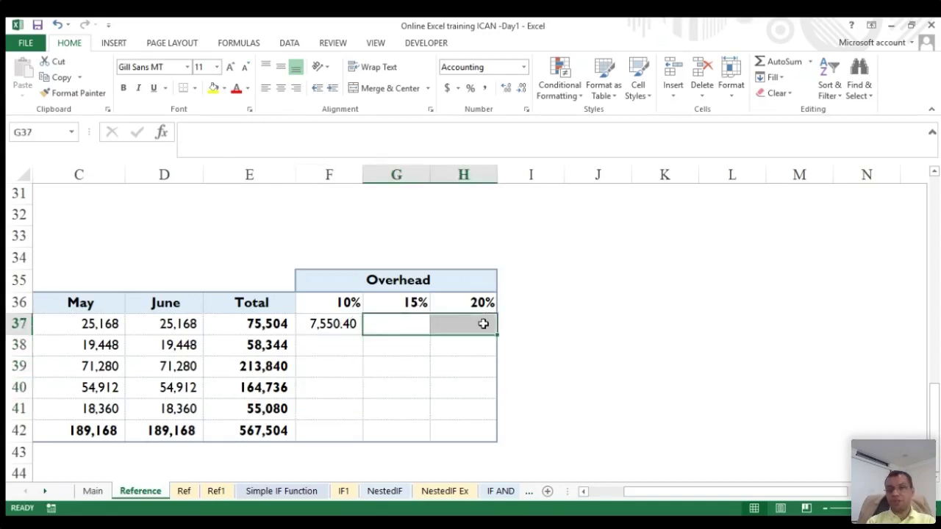
{"action": "left_click", "coordinate": [330, 323]}
{"action": "left_click_drag", "start_coordinate": [328, 343], "coordinate": [331, 395]}
{"action": "left_click", "coordinate": [322, 326]}
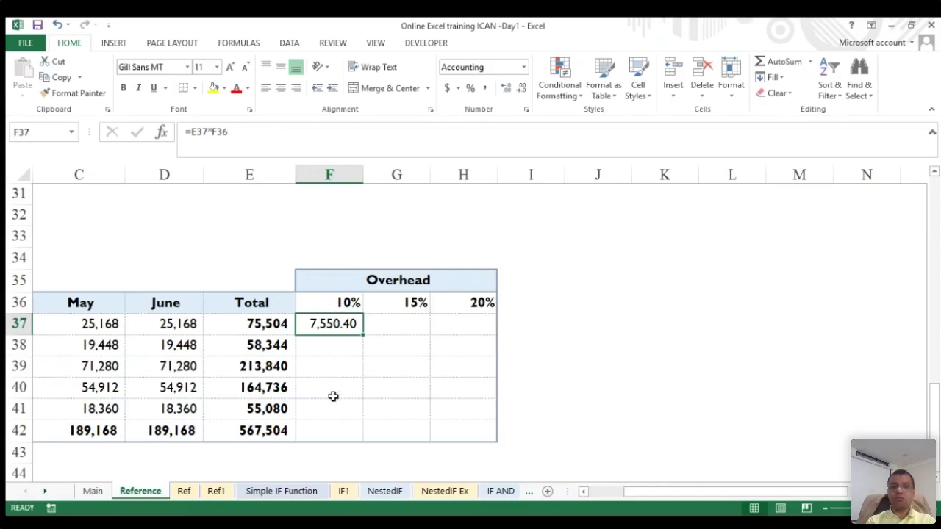
- Edit F37's references, making F36 absolute with F4 and adding a $ lock
{"action": "left_click", "coordinate": [216, 131]}
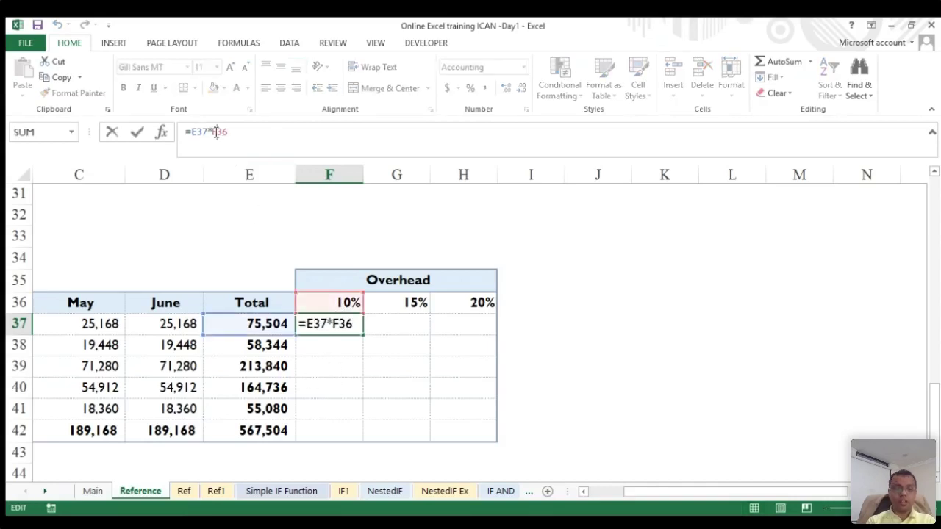
{"action": "key", "text": "F4"}
{"action": "key", "text": "Return"}
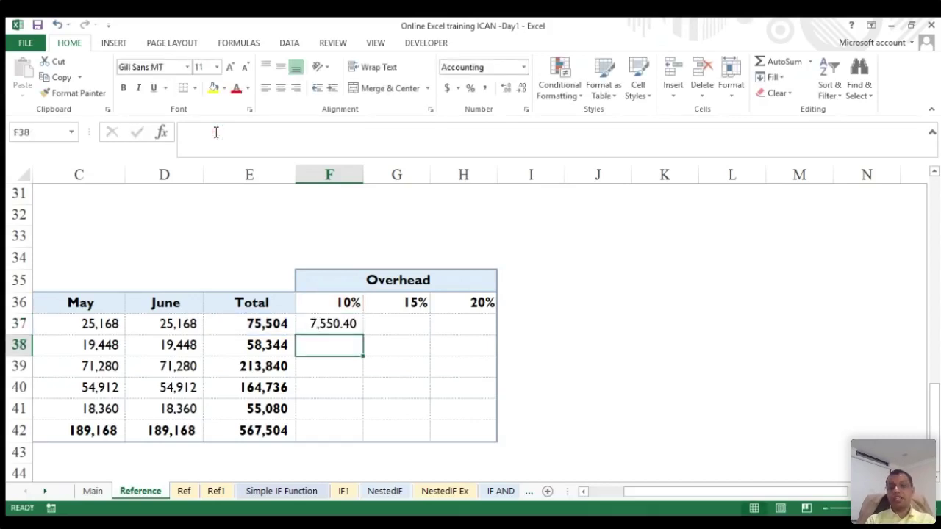
{"action": "key", "text": "Up"}
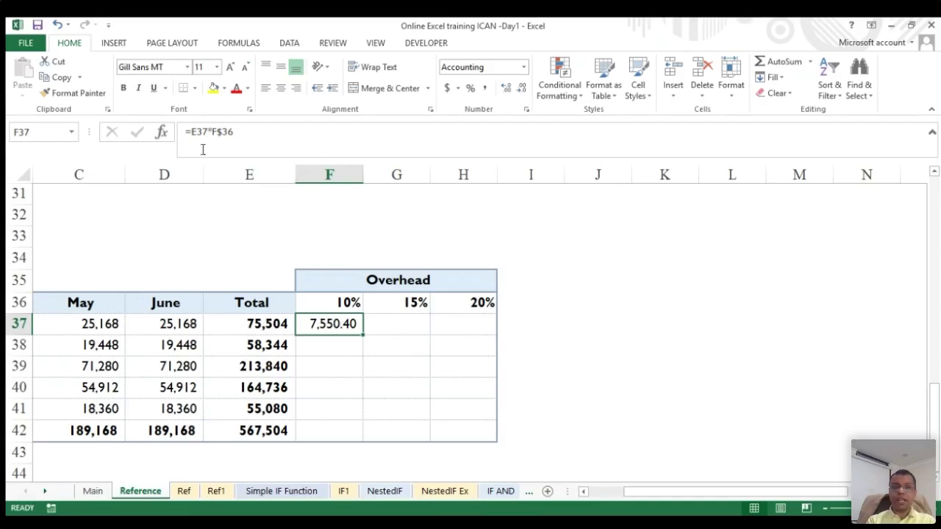
{"action": "left_click", "coordinate": [191, 131]}
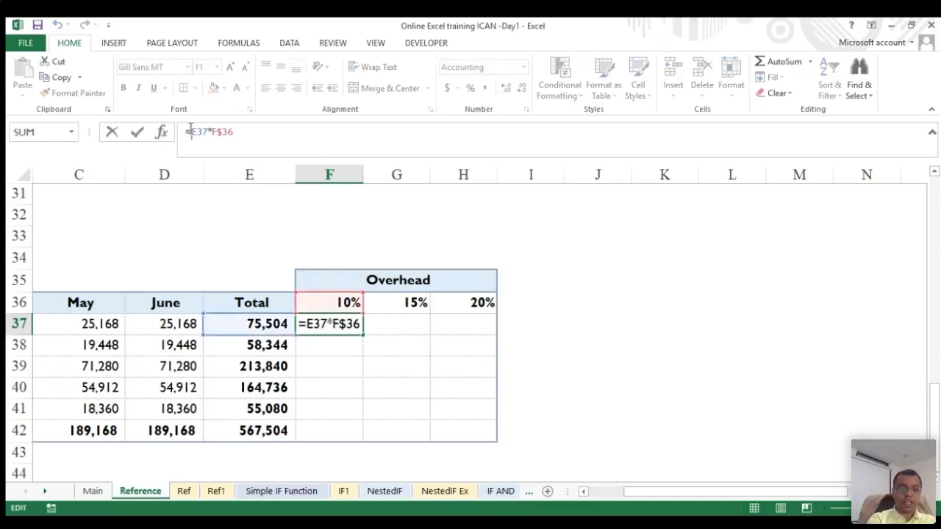
{"action": "type", "text": "$"}
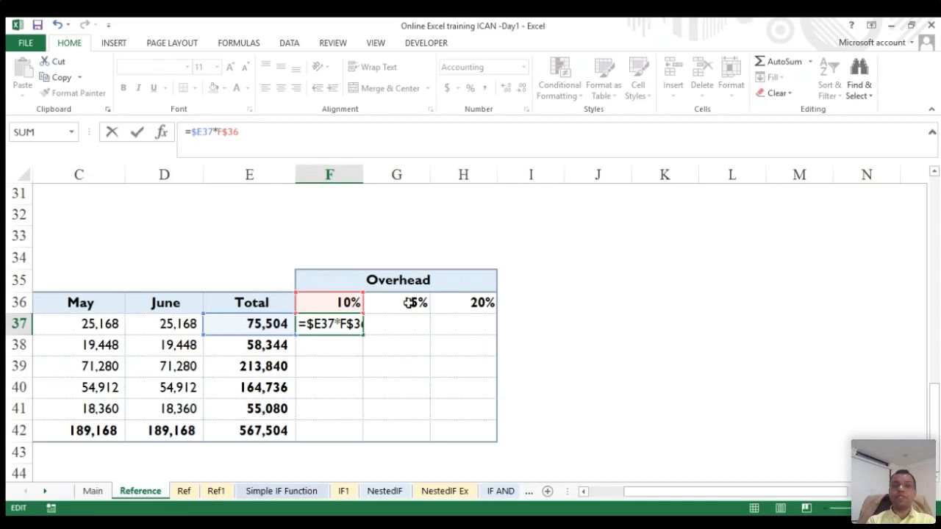
{"action": "key", "text": "Return"}
{"action": "key", "text": "Up"}
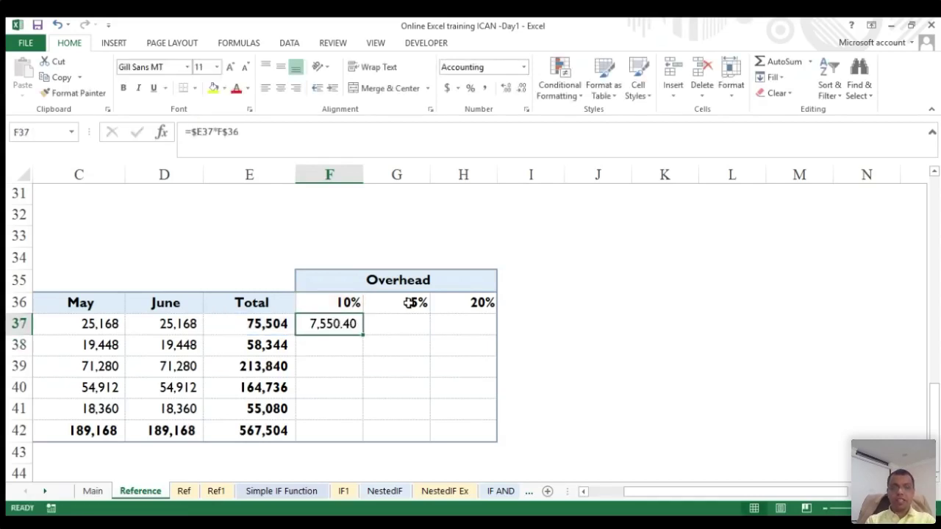
- Copy F37 into G37, then delete both F37 and G37
{"action": "key", "text": "ctrl+c"}
{"action": "key", "text": "Right"}
{"action": "key", "text": "Return"}
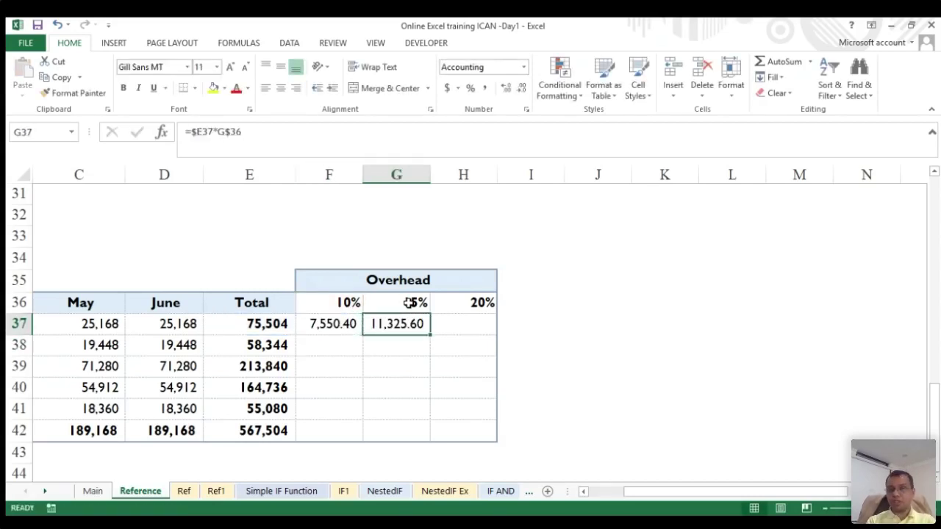
{"action": "key", "text": "Left"}
{"action": "key", "text": "shift+Right"}
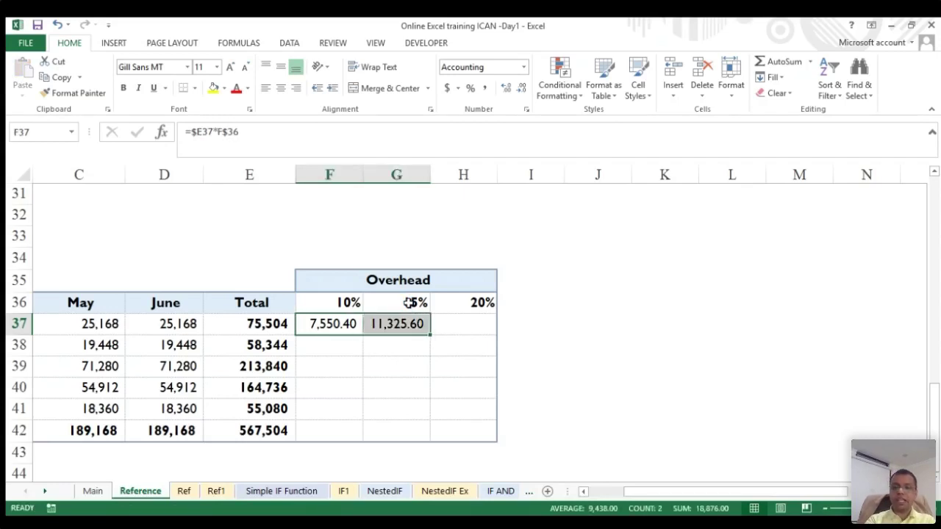
{"action": "key", "text": "Delete"}
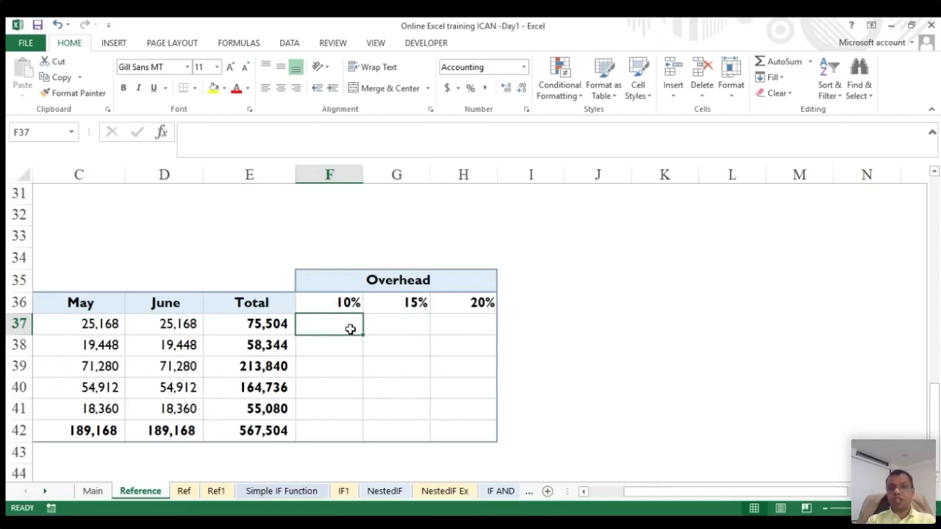
- Enter =E37*F36 in F37 for 7,550.40
{"action": "type", "text": "="}
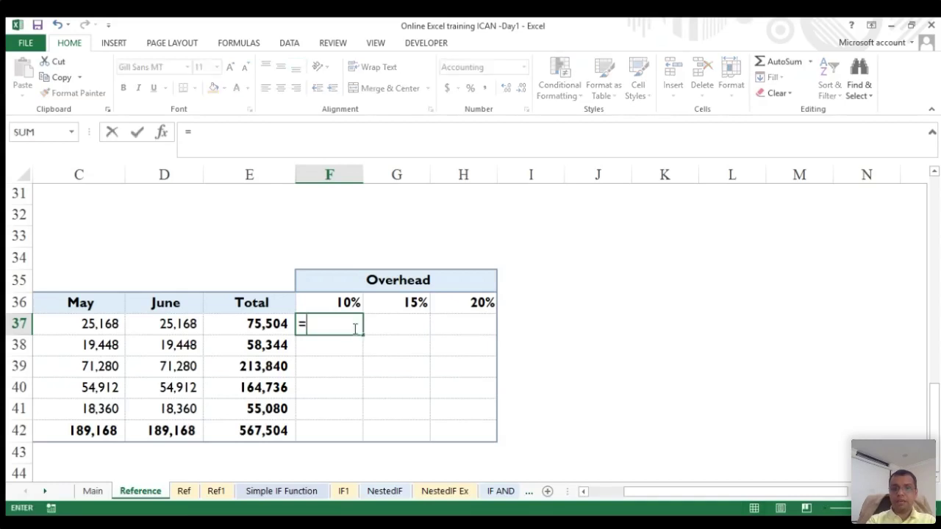
{"action": "left_click", "coordinate": [246, 326]}
{"action": "type", "text": "*"}
{"action": "left_click", "coordinate": [324, 304]}
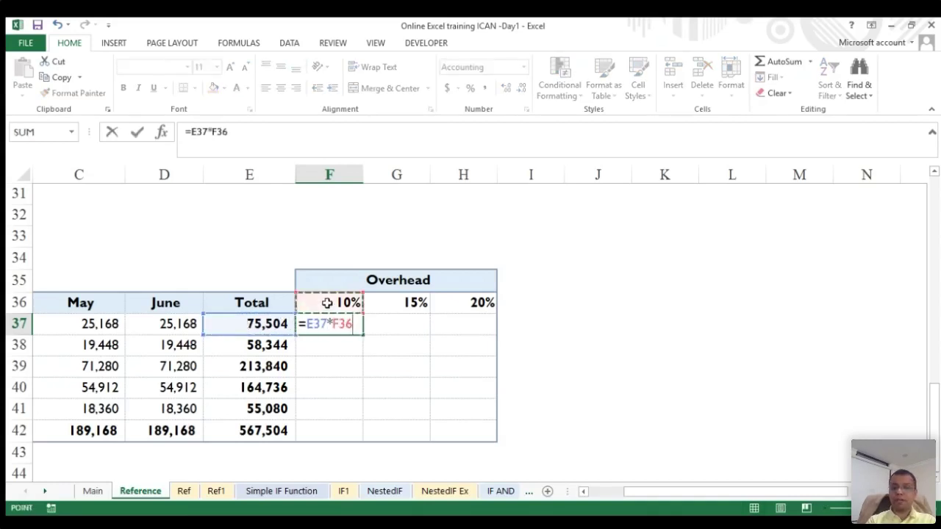
{"action": "key", "text": "Return"}
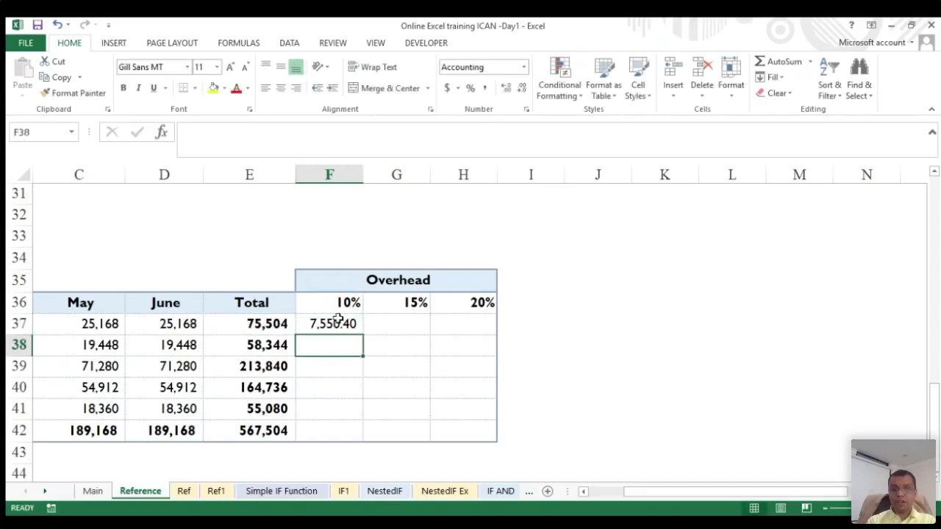
{"action": "left_click", "coordinate": [335, 321]}
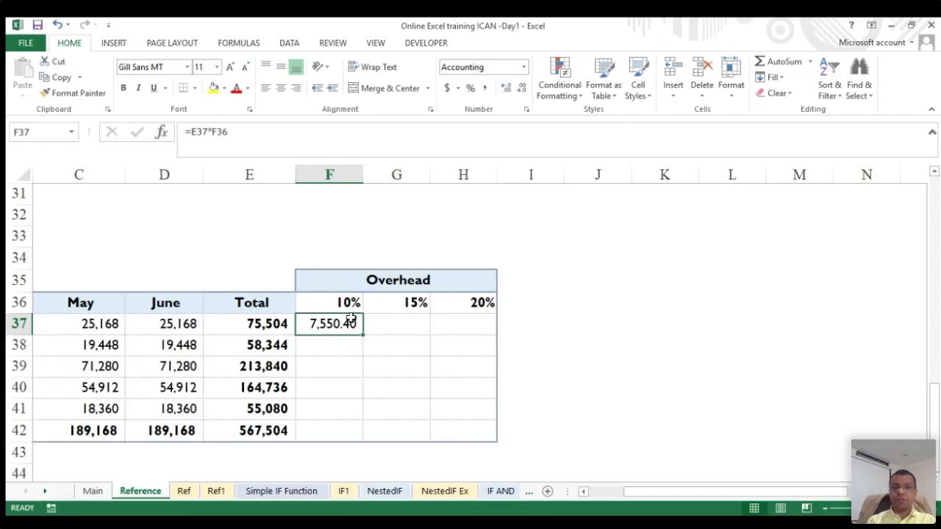
- Review the Total column and the 10%, 15%, 20% rates against F37's formula
{"action": "left_click", "coordinate": [257, 297]}
{"action": "left_click_drag", "start_coordinate": [258, 297], "coordinate": [253, 431]}
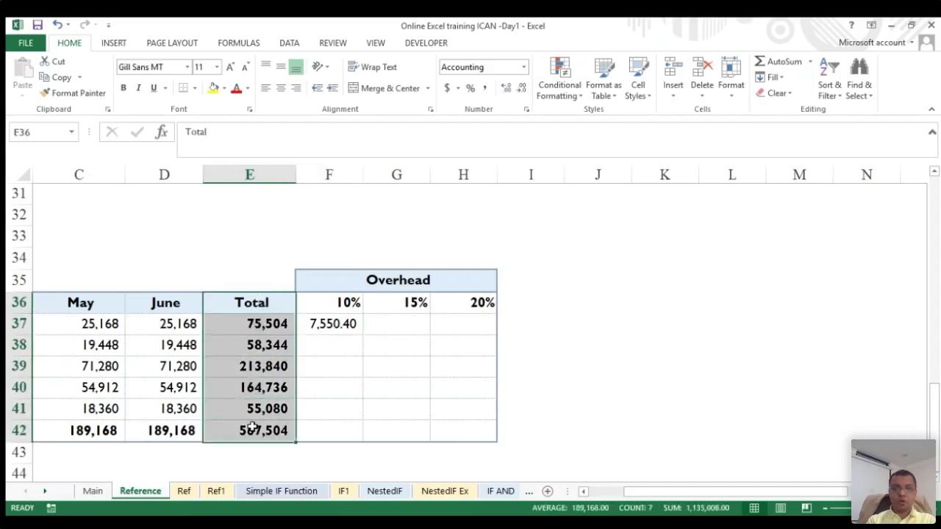
{"action": "left_click_drag", "start_coordinate": [325, 304], "coordinate": [488, 304]}
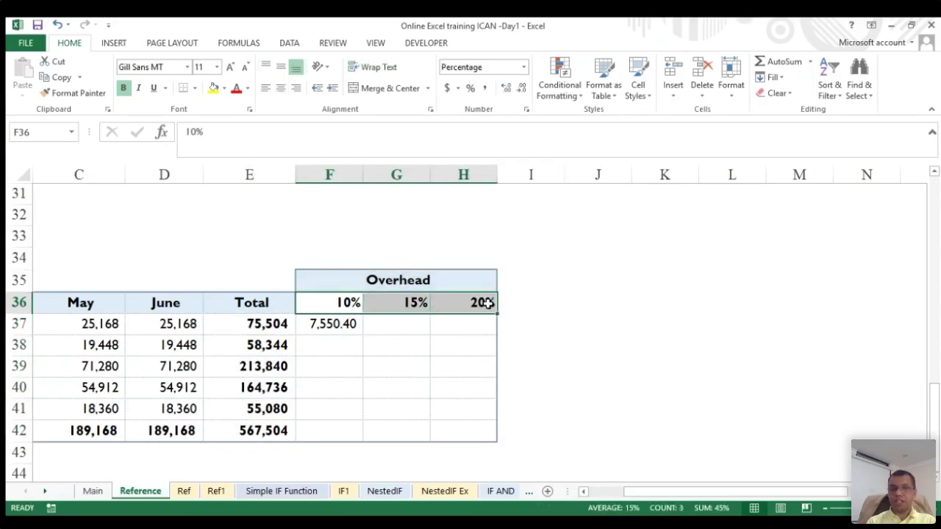
{"action": "left_click", "coordinate": [344, 322]}
{"action": "left_click", "coordinate": [251, 139]}
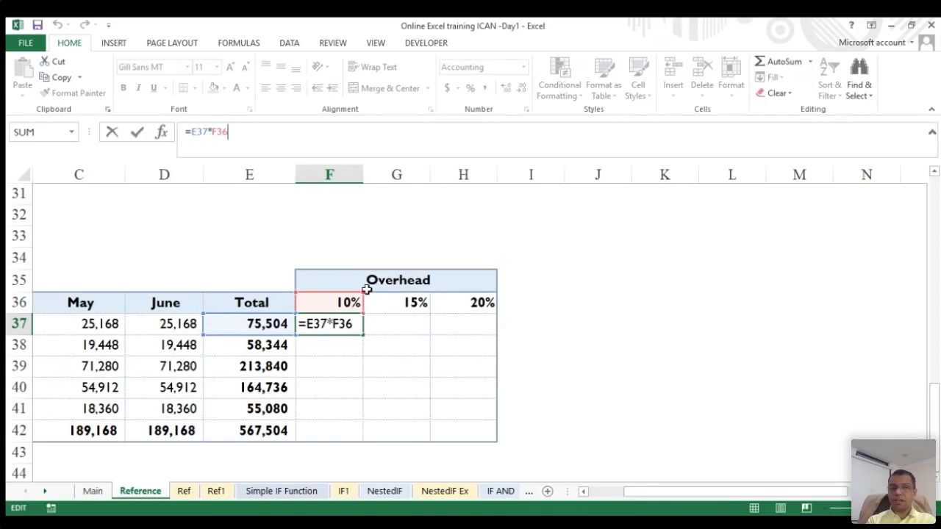
{"action": "key", "text": "ctrl+Return"}
- Insert $ before E37 so F37's formula becomes =$E37*F36
{"action": "left_click", "coordinate": [257, 322]}
{"action": "left_click_drag", "start_coordinate": [257, 323], "coordinate": [254, 430]}
{"action": "left_click", "coordinate": [319, 322]}
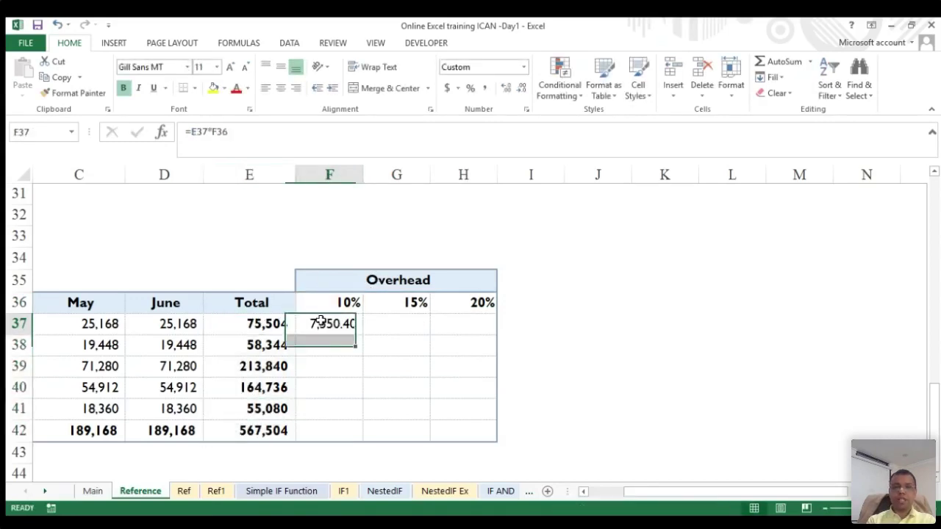
{"action": "left_click", "coordinate": [190, 132]}
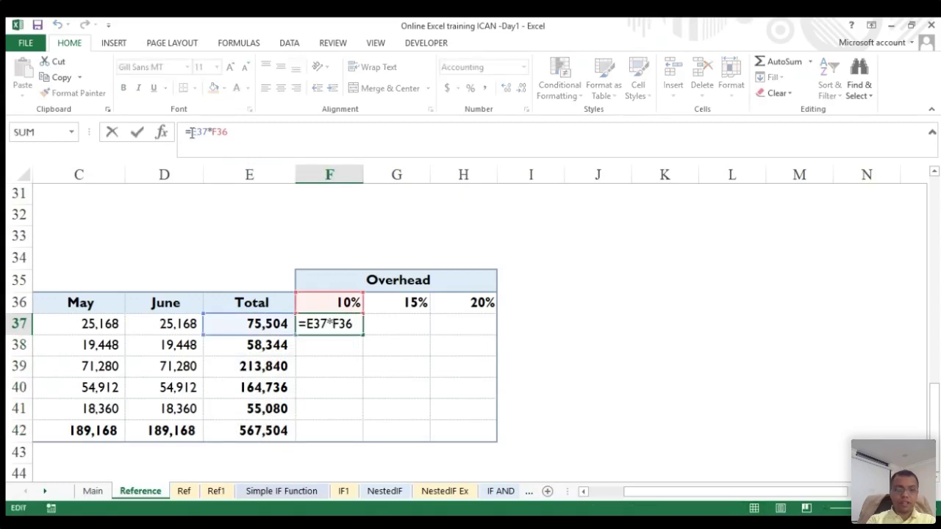
{"action": "type", "text": "$"}
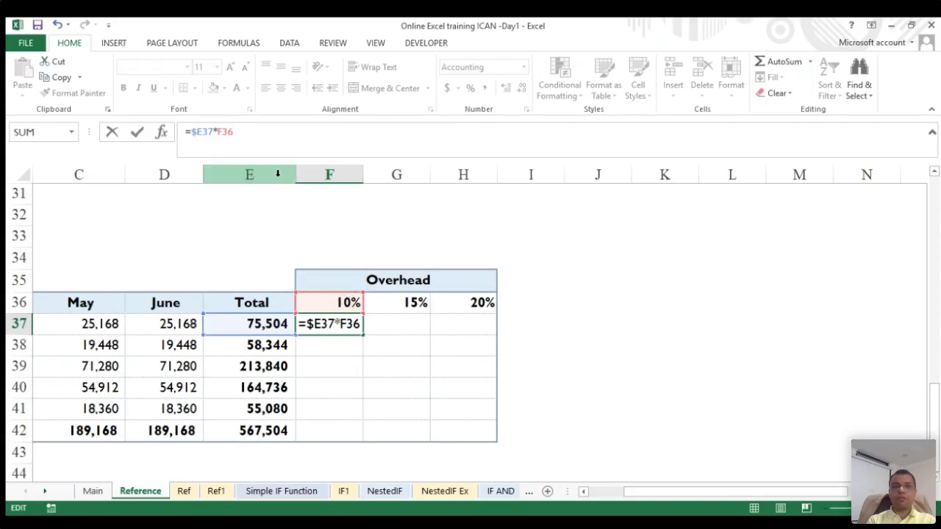
- Add $ before 36 so F37 reads =$E37*F$36, then copy it
{"action": "left_click", "coordinate": [221, 132]}
{"action": "type", "text": "$"}
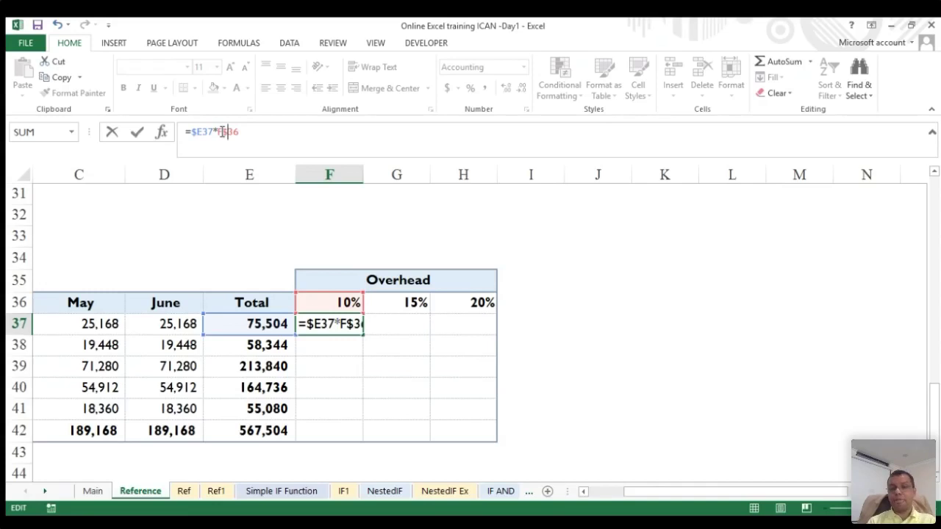
{"action": "key", "text": "Return"}
{"action": "key", "text": "Up"}
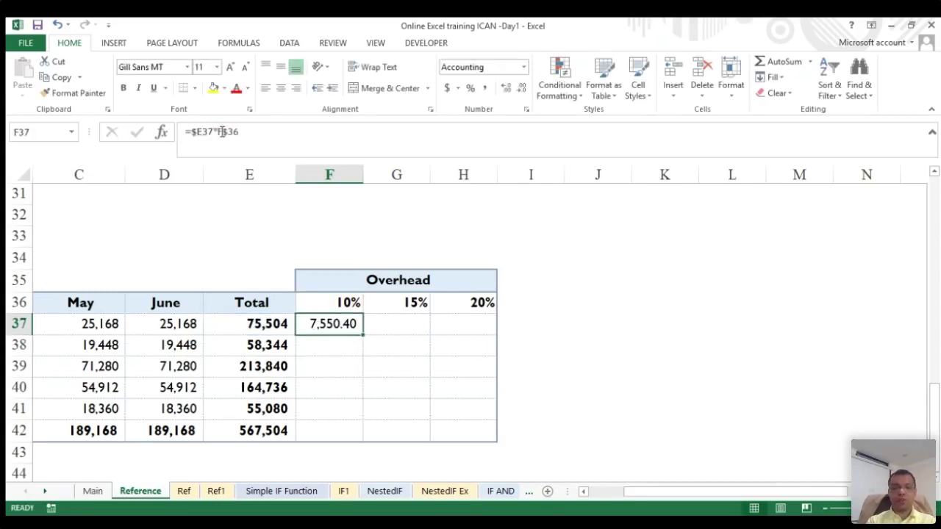
{"action": "key", "text": "ctrl+c"}
- Paste the formula across F37:H41, giving e.g. 15,100.80 at 20% for Expenses 1
{"action": "key", "text": "Left"}
{"action": "key", "text": "Right"}
{"action": "key", "text": "shift+Right"}
{"action": "key", "text": "shift+Right"}
{"action": "key", "text": "Left"}
{"action": "key", "text": "Right"}
{"action": "key", "text": "Down"}
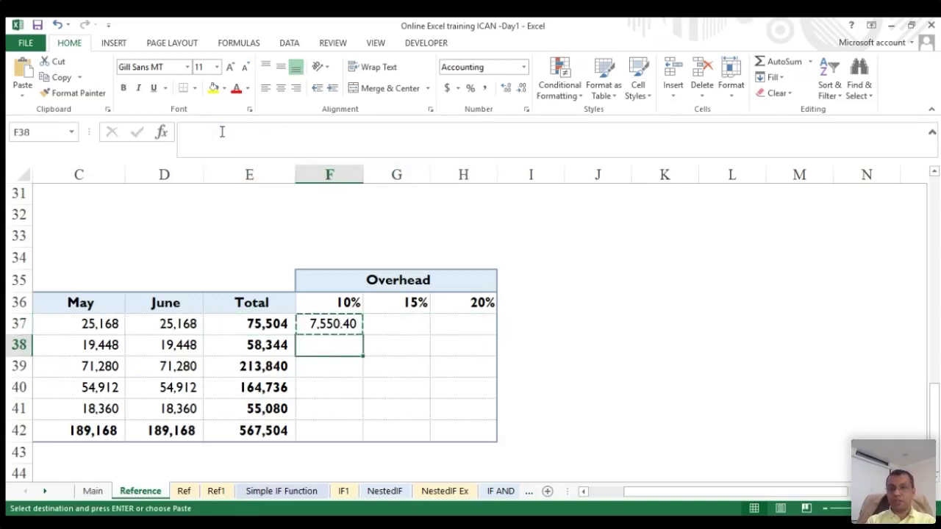
{"action": "key", "text": "Up"}
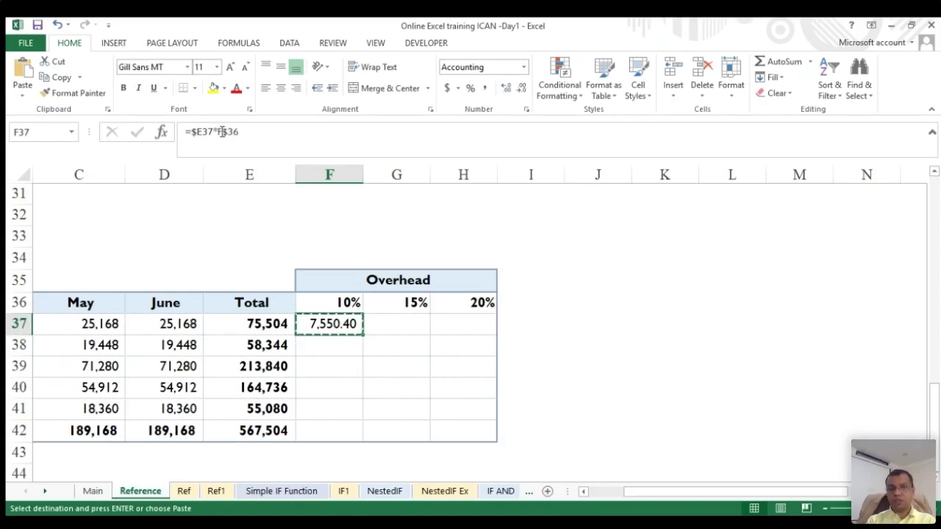
{"action": "key", "text": "shift+Right"}
{"action": "key", "text": "shift+Right"}
{"action": "key", "text": "shift+Down"}
{"action": "key", "text": "shift+Down"}
{"action": "key", "text": "shift+Down"}
{"action": "key", "text": "shift+Down"}
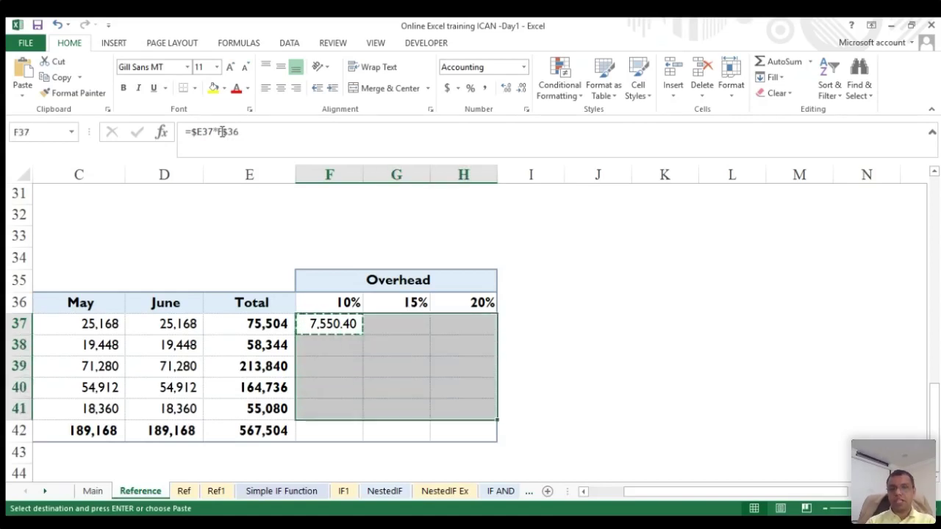
{"action": "key", "text": "Return"}
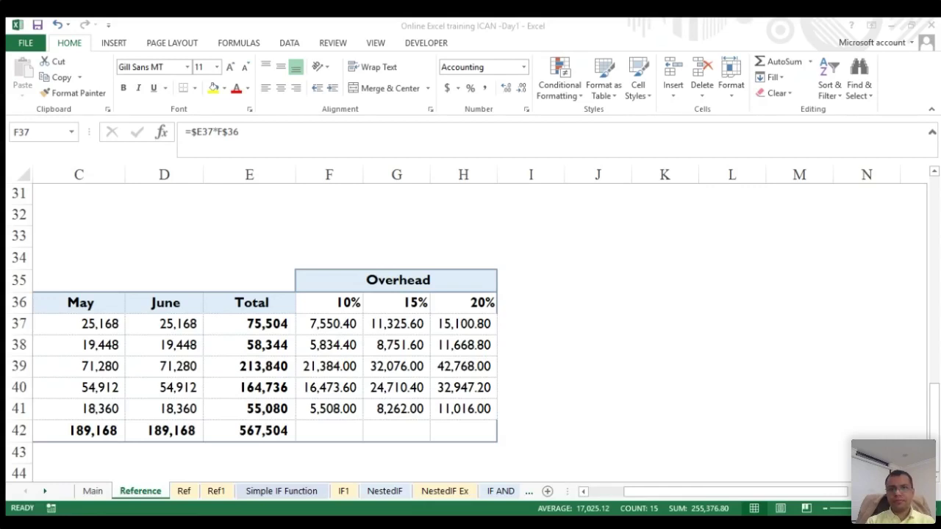
{"action": "key", "text": "alt+Tab"}
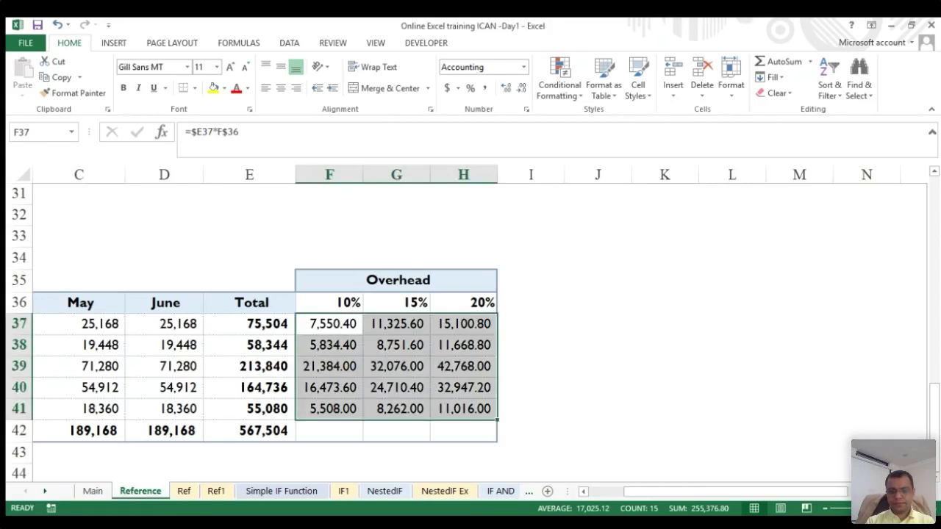
{"action": "key", "text": "alt+Tab"}
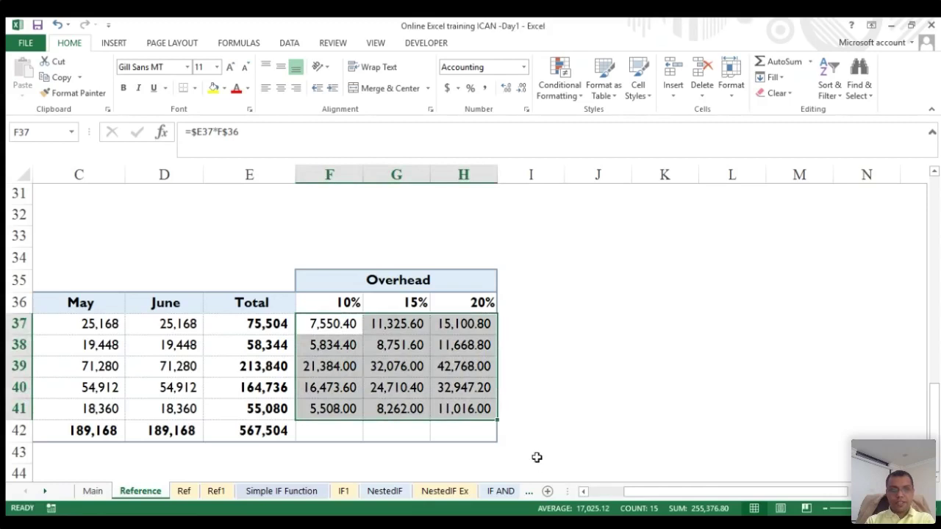
{"action": "left_click", "coordinate": [337, 351]}
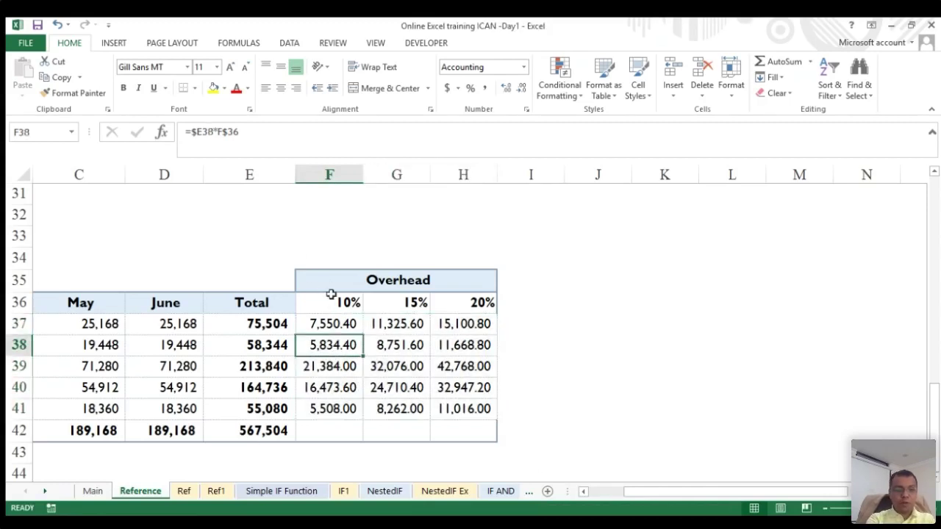
{"action": "key", "text": "ctrl+grave"}
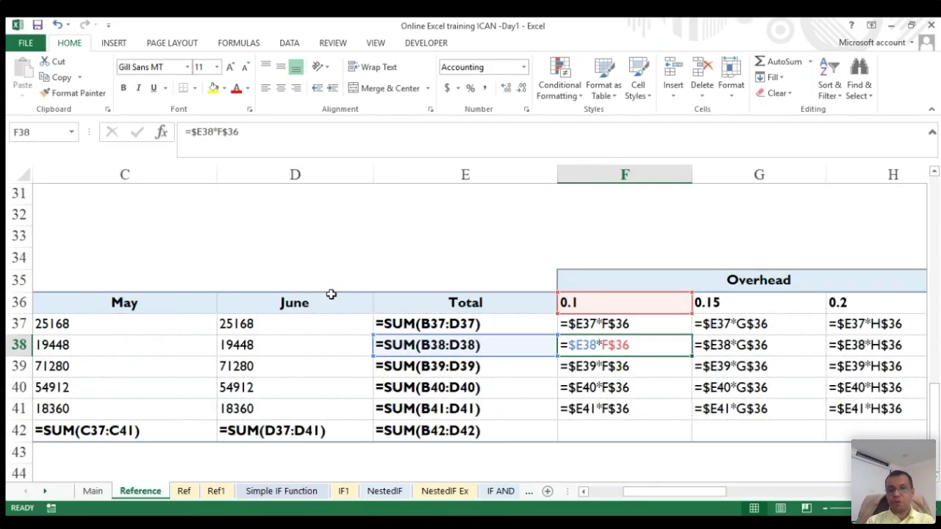
{"action": "key", "text": "ctrl+grave"}
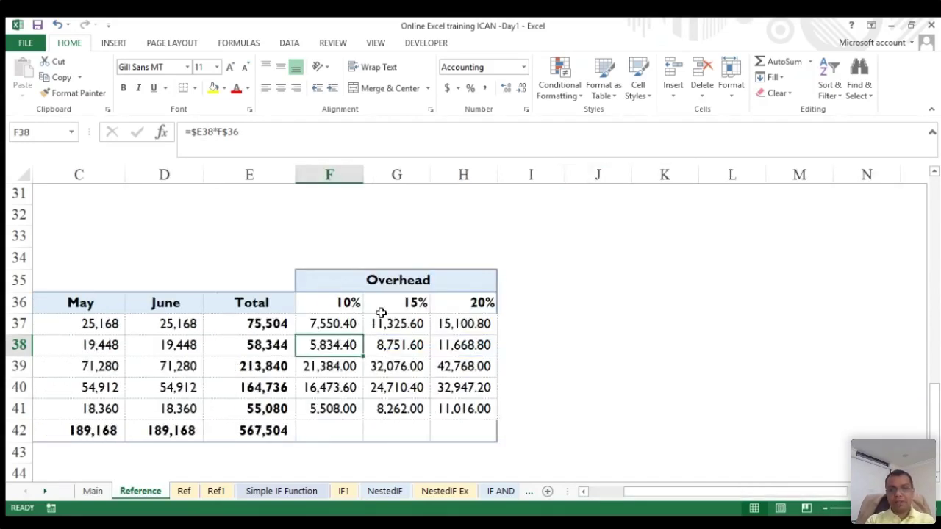
{"action": "left_click", "coordinate": [334, 325]}
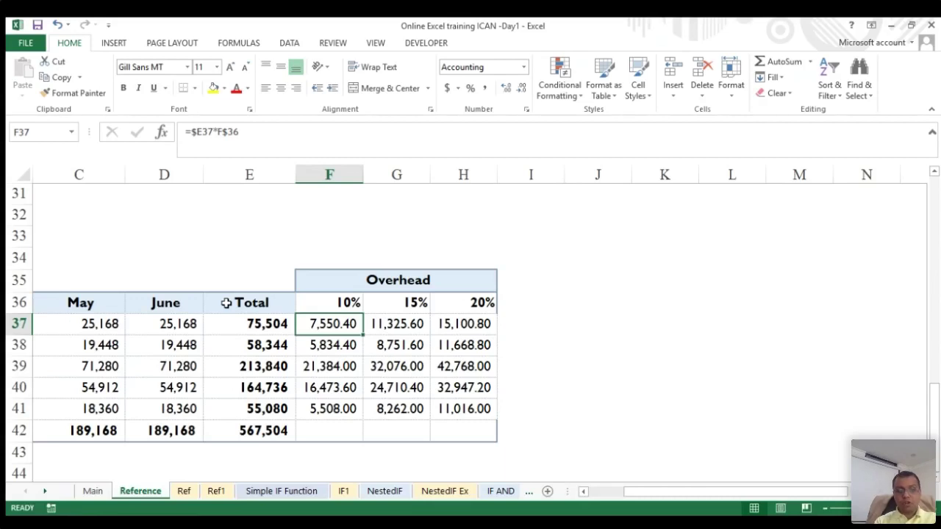
{"action": "key", "text": "ctrl+grave"}
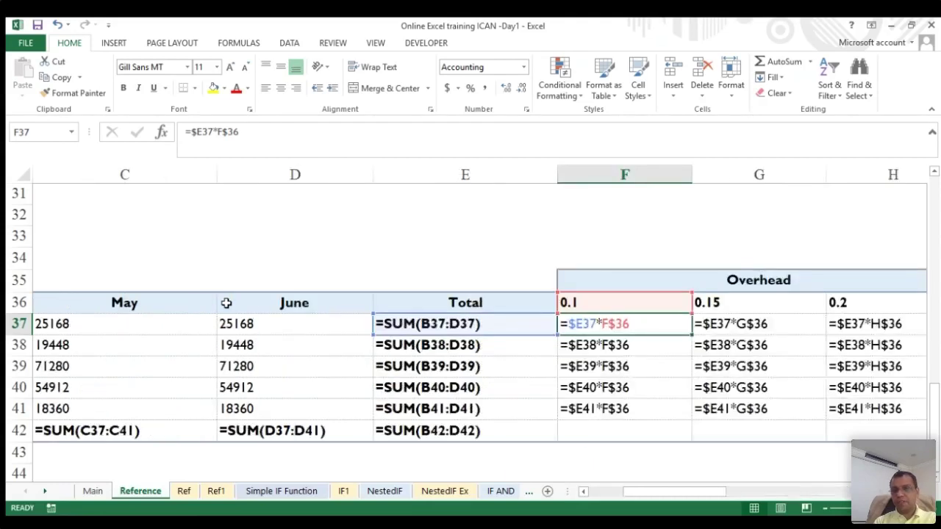
{"action": "scroll", "coordinate": [351, 322], "scroll_direction": "right", "scroll_amount": 1}
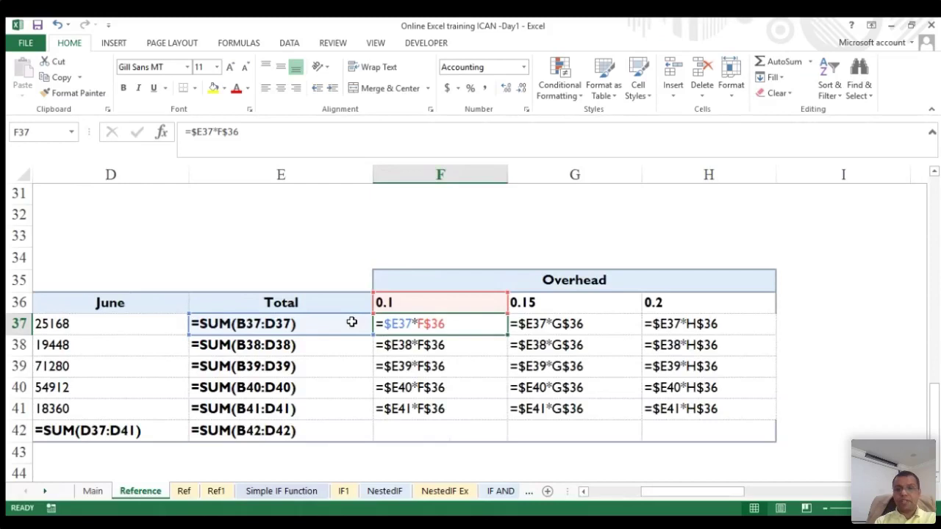
{"action": "key", "text": "ctrl+grave"}
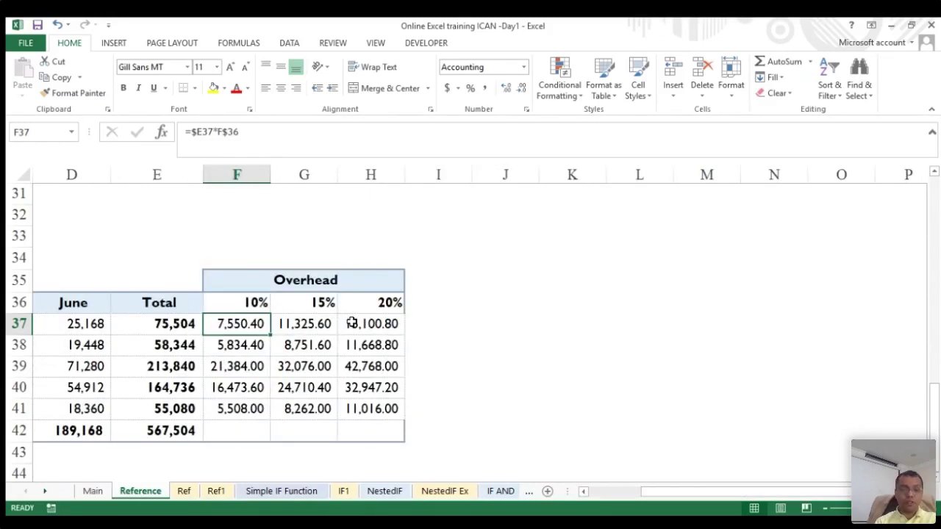
{"action": "key", "text": "ctrl+grave"}
{"action": "key", "text": "ctrl+grave"}
{"action": "key", "text": "ctrl+grave"}
{"action": "key", "text": "ctrl+grave"}
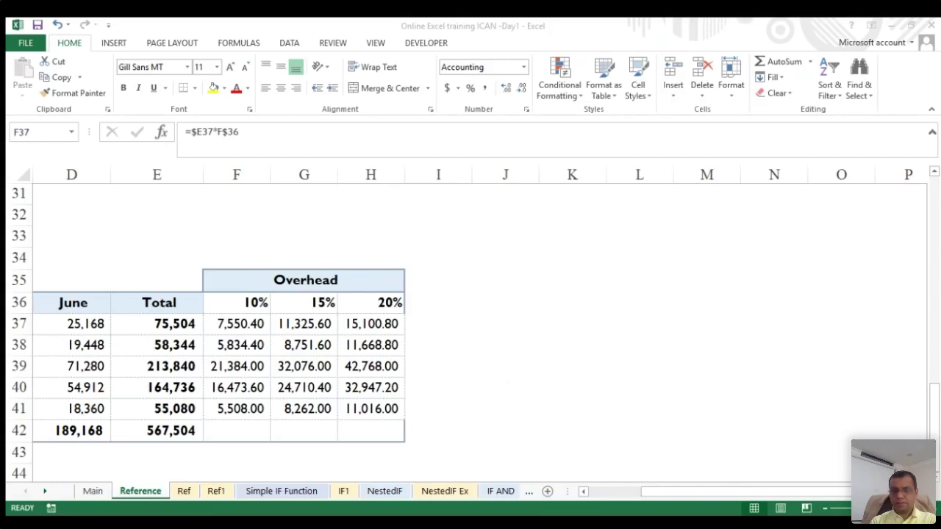
{"action": "key", "text": "alt+Tab"}
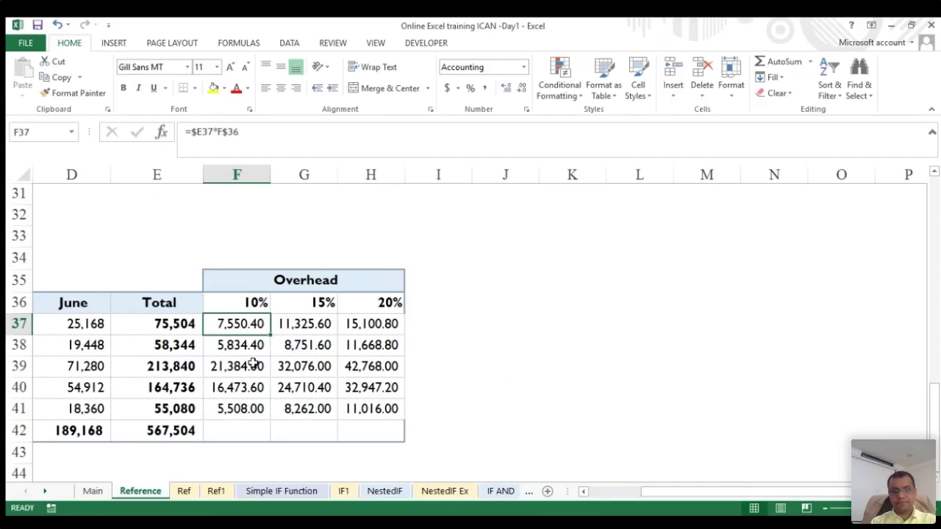
{"action": "left_click", "coordinate": [415, 322]}
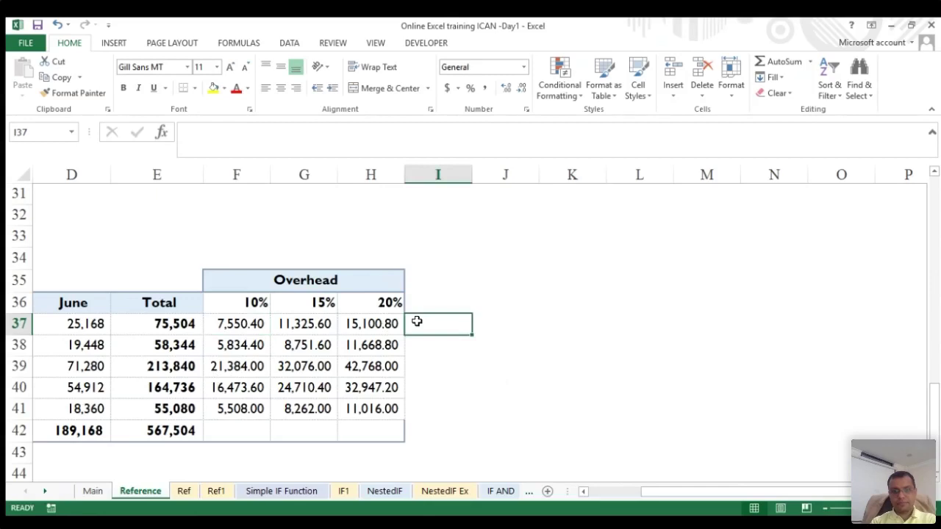
- Clear the Overhead values in F37:H41
{"action": "key", "text": "Left"}
{"action": "key", "text": "Left"}
{"action": "key", "text": "Left"}
{"action": "key", "text": "Left"}
{"action": "key", "text": "Left"}
{"action": "key", "text": "Left"}
{"action": "key", "text": "Left"}
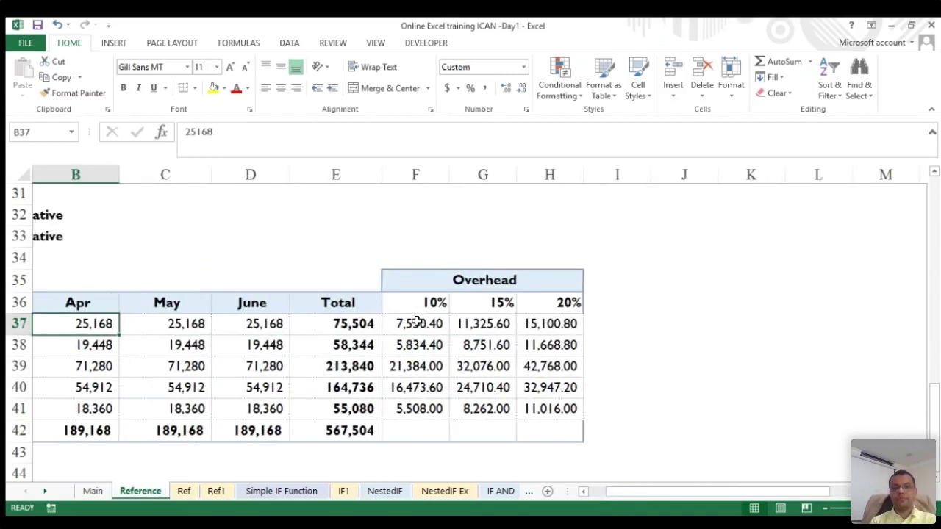
{"action": "key", "text": "Left"}
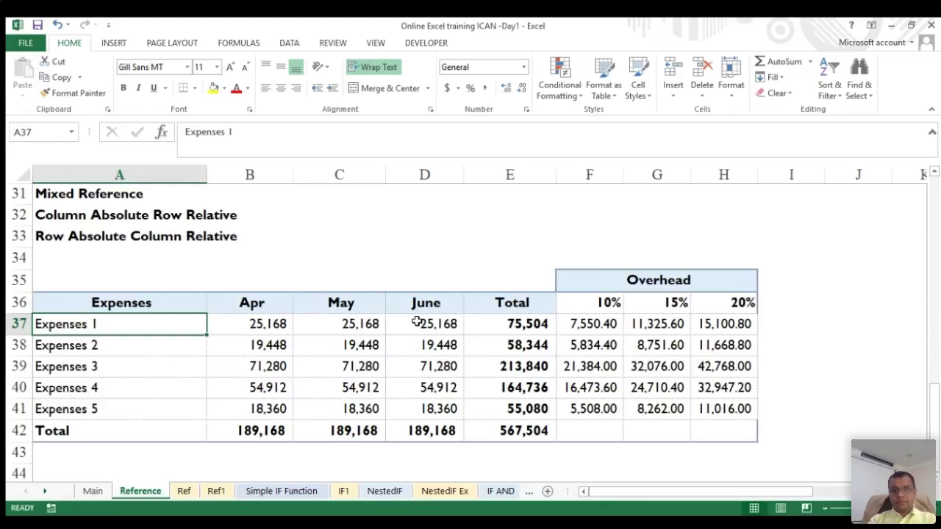
{"action": "left_click_drag", "start_coordinate": [607, 324], "coordinate": [719, 404]}
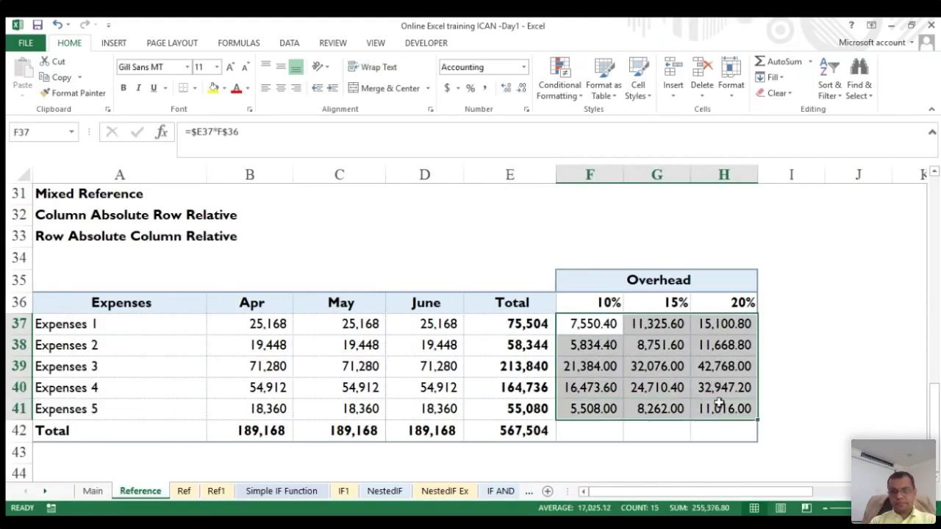
{"action": "key", "text": "Delete"}
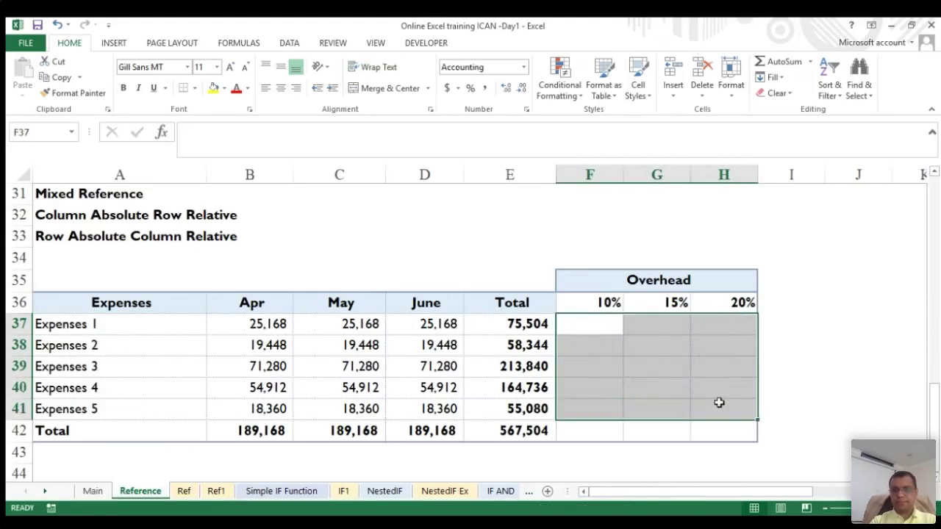
- Start F37's formula as =E37*F36
{"action": "left_click", "coordinate": [581, 327]}
{"action": "type", "text": "="}
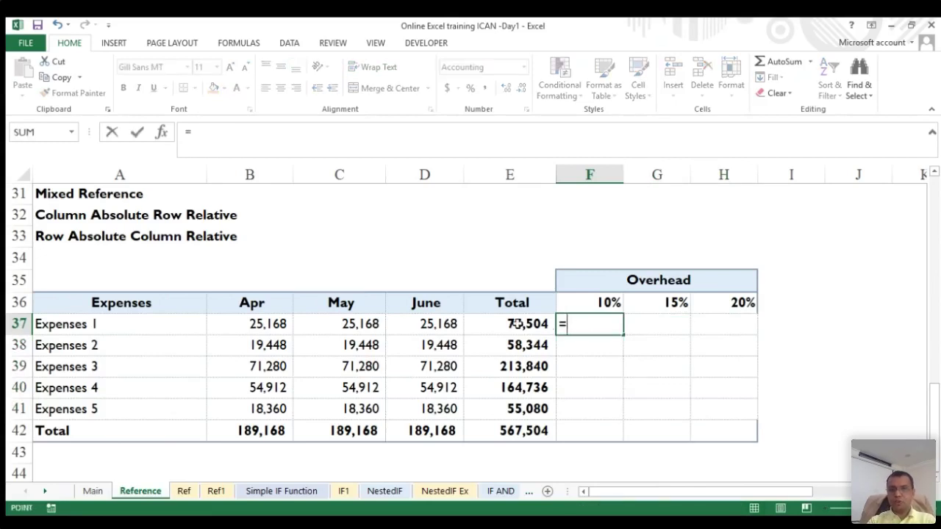
{"action": "left_click", "coordinate": [517, 323]}
{"action": "type", "text": "*"}
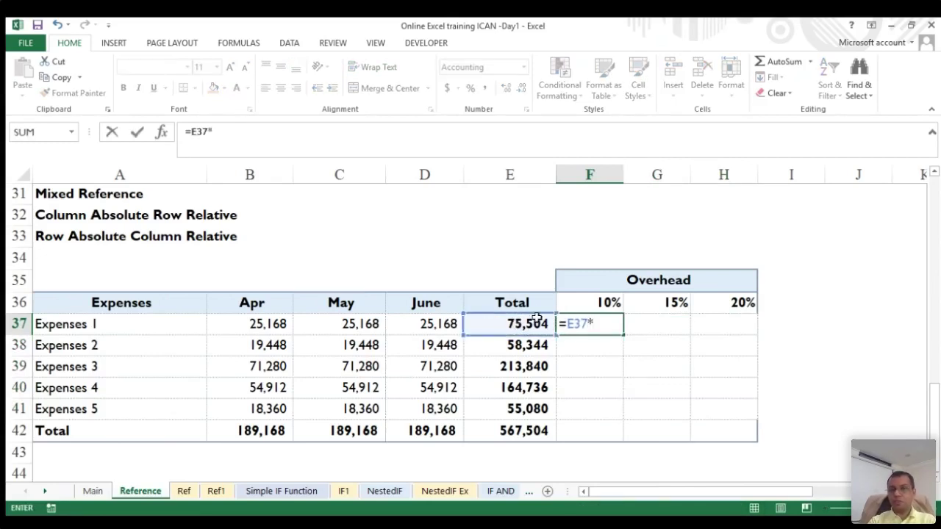
{"action": "left_click", "coordinate": [591, 301]}
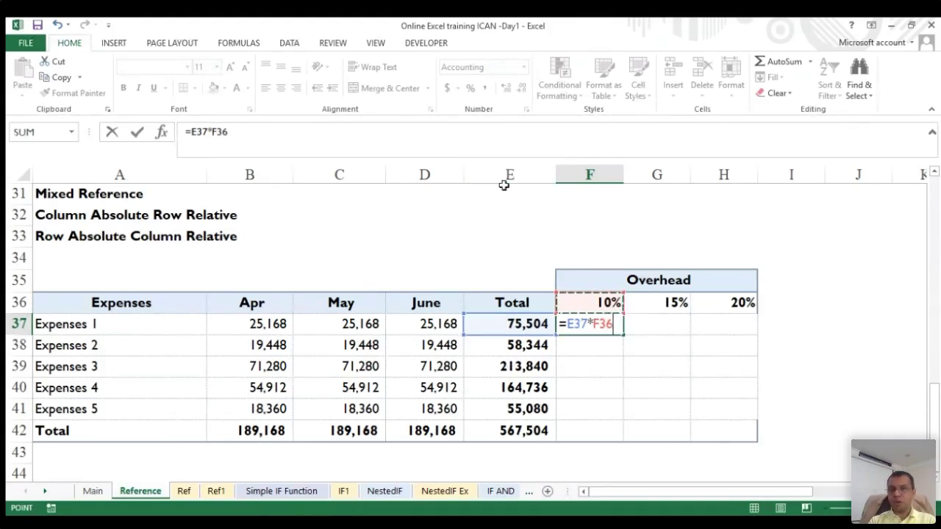
- Use F4 to make it =$E37*F$36, showing 7,550.40, and copy it
{"action": "left_click", "coordinate": [565, 325]}
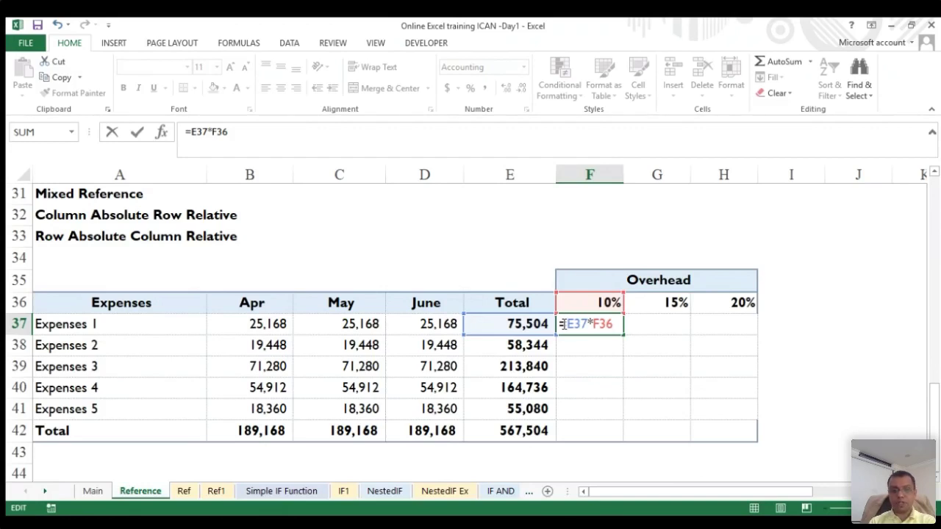
{"action": "key", "text": "F4"}
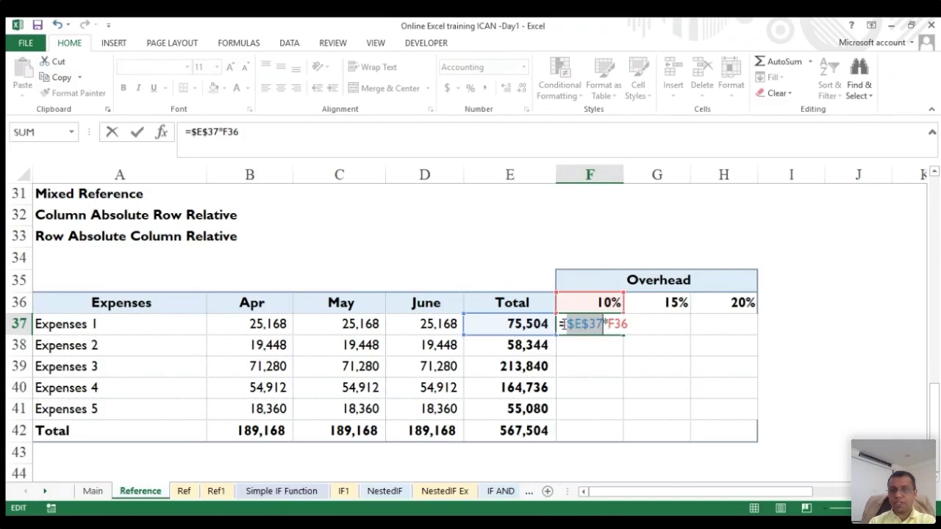
{"action": "key", "text": "F4"}
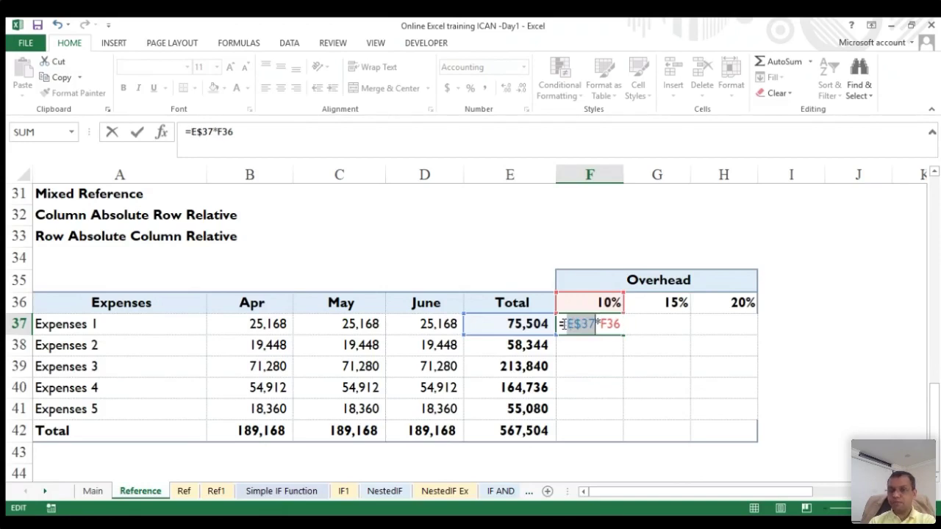
{"action": "key", "text": "F4"}
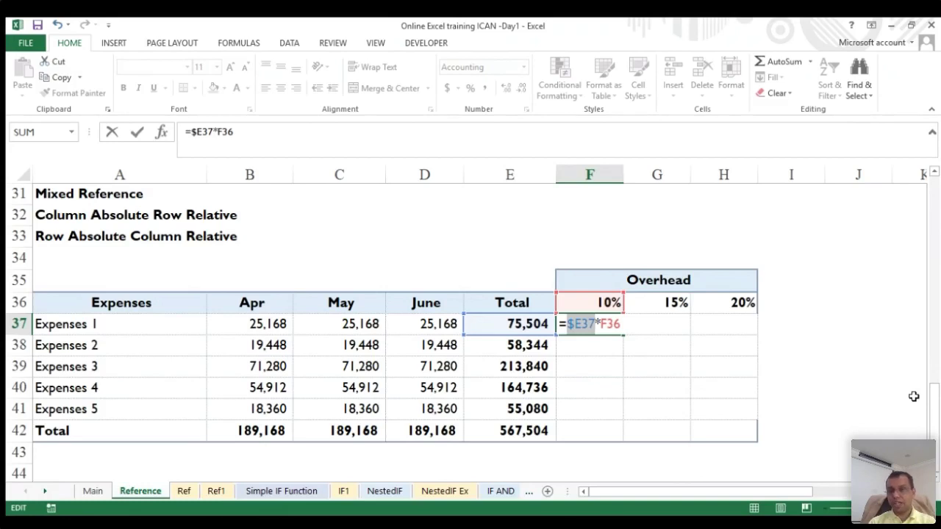
{"action": "left_click", "coordinate": [617, 324]}
{"action": "key", "text": "F4"}
{"action": "key", "text": "F4"}
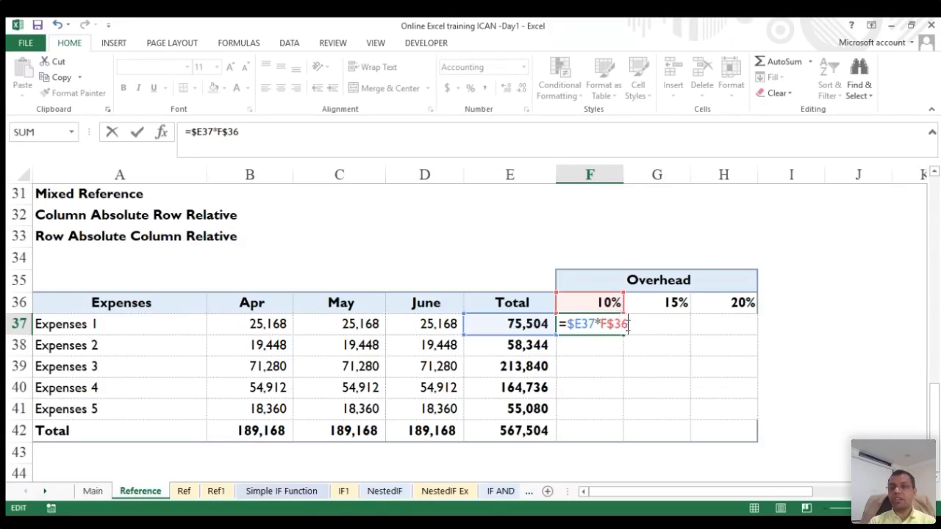
{"action": "key", "text": "Return"}
{"action": "key", "text": "Up"}
{"action": "key", "text": "ctrl+c"}
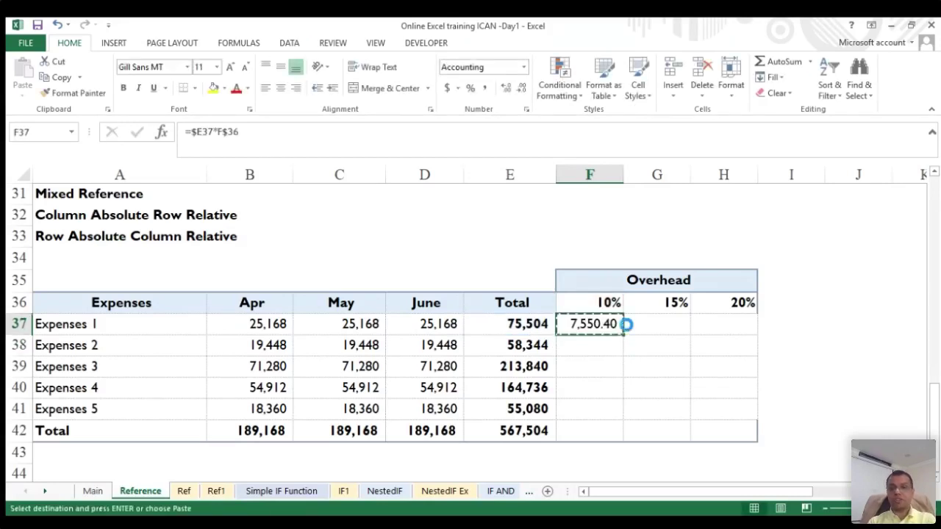
- Paste the copied formula across F37:H41 for Expenses 1–5 at all three rates
{"action": "key", "text": "shift+Right"}
{"action": "key", "text": "shift+Right"}
{"action": "key", "text": "shift+Down"}
{"action": "key", "text": "shift+Down"}
{"action": "key", "text": "shift+Down"}
{"action": "key", "text": "shift+Down"}
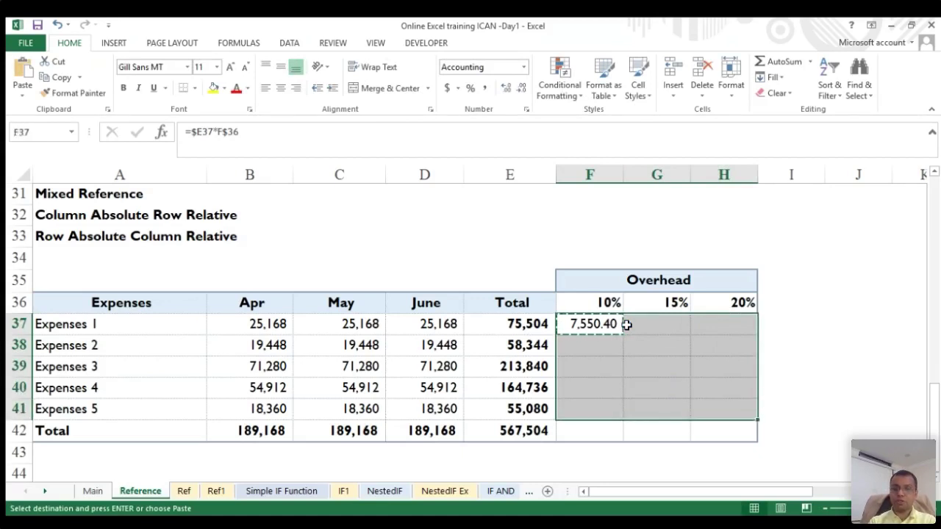
{"action": "key", "text": "Up"}
{"action": "key", "text": "Down"}
{"action": "key", "text": "shift+Right"}
{"action": "key", "text": "shift+Right"}
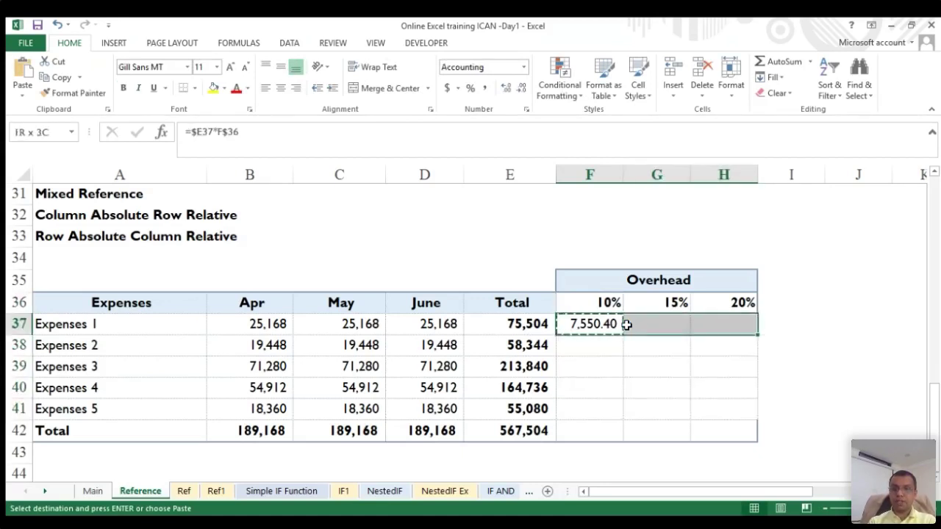
{"action": "key", "text": "shift+Down"}
{"action": "key", "text": "shift+Down"}
{"action": "key", "text": "shift+Down"}
{"action": "key", "text": "shift+Down"}
{"action": "key", "text": "shift+Down"}
{"action": "key", "text": "shift+Up"}
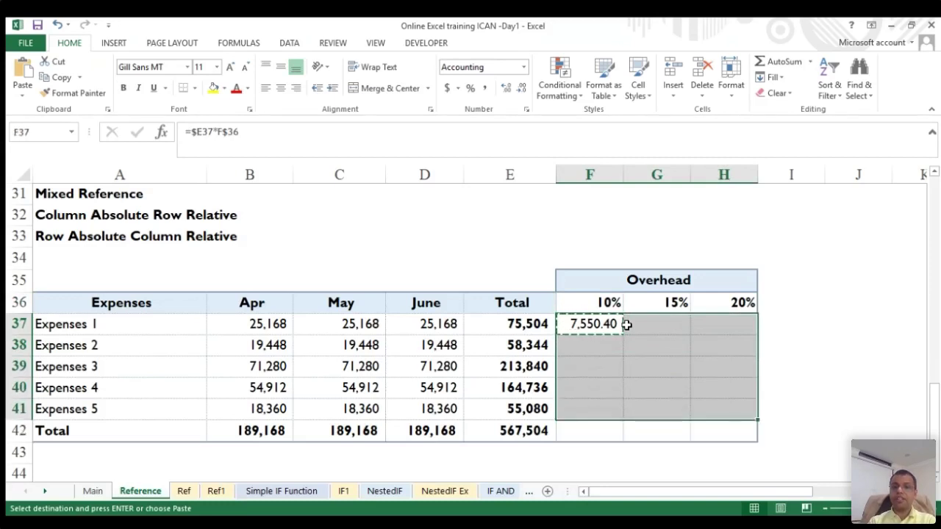
{"action": "key", "text": "Return"}
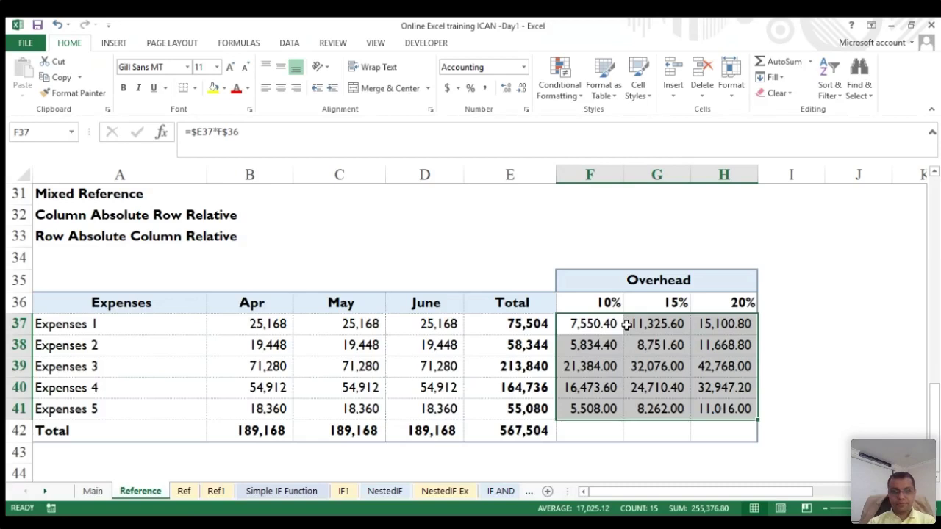
{"action": "left_click", "coordinate": [184, 491]}
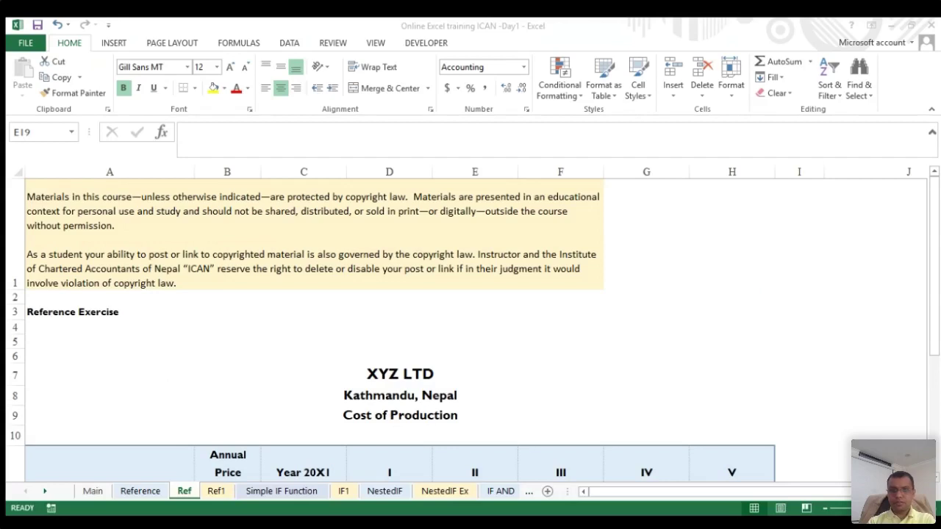
- Scroll to the XYZ LTD Cost of Production table, totalling 45,770,800.00 for Year 20X1
{"action": "key", "text": "alt+Tab"}
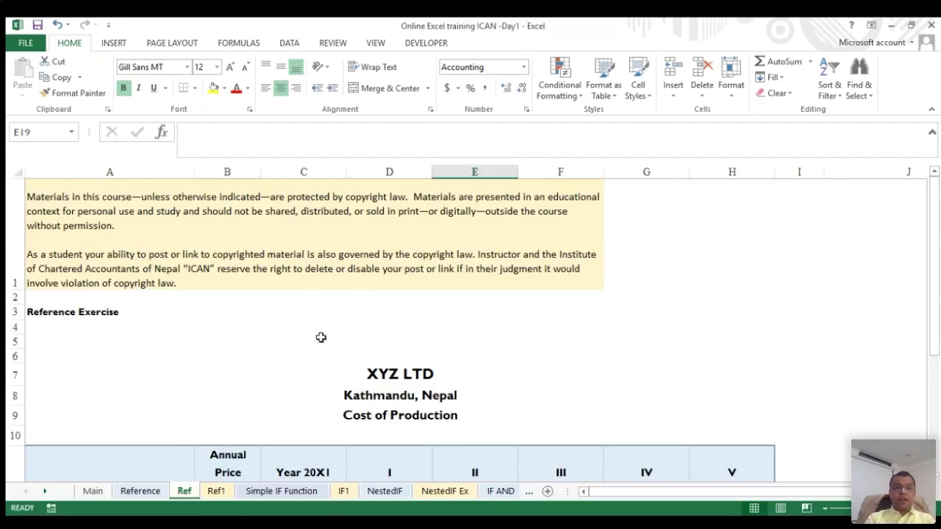
{"action": "scroll", "coordinate": [320, 338], "scroll_direction": "down", "scroll_amount": 2}
{"action": "scroll", "coordinate": [321, 338], "scroll_direction": "up", "scroll_amount": 2}
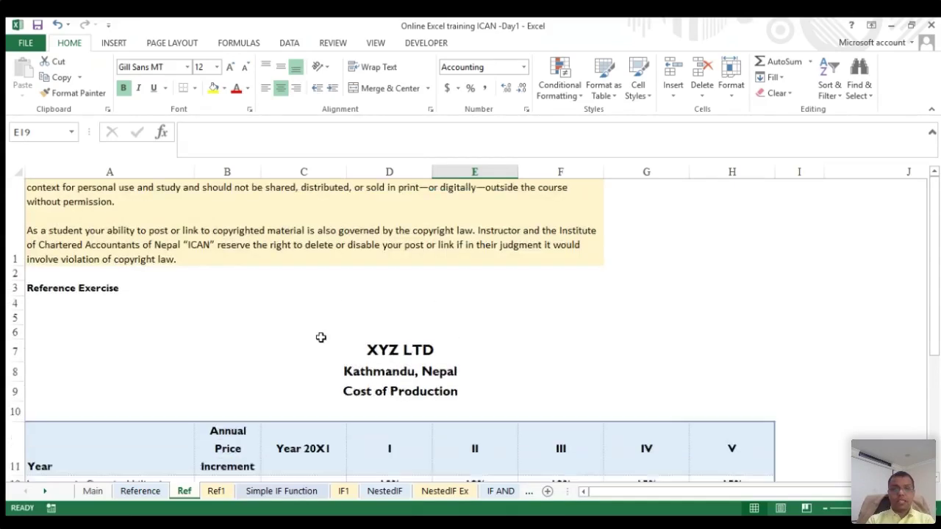
{"action": "scroll", "coordinate": [321, 338], "scroll_direction": "down", "scroll_amount": 2}
{"action": "scroll", "coordinate": [320, 337], "scroll_direction": "down", "scroll_amount": 2}
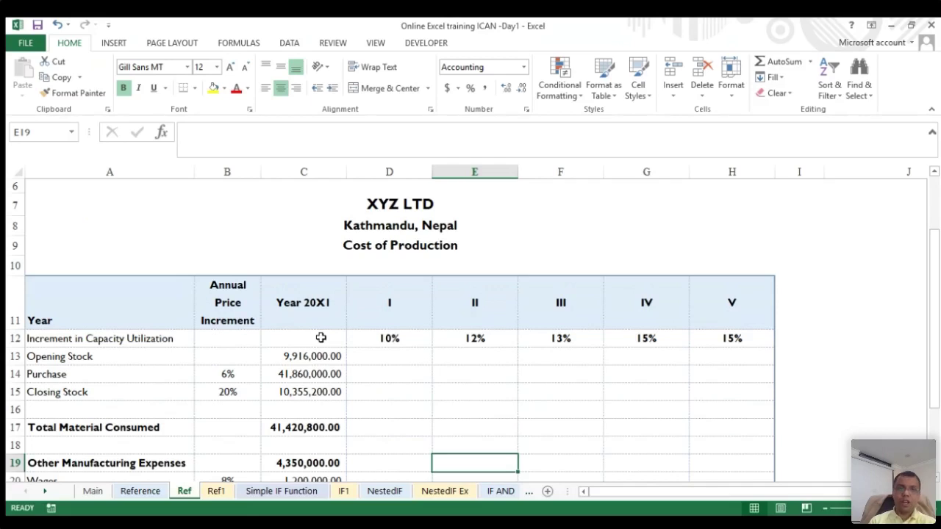
{"action": "scroll", "coordinate": [410, 357], "scroll_direction": "down", "scroll_amount": 1}
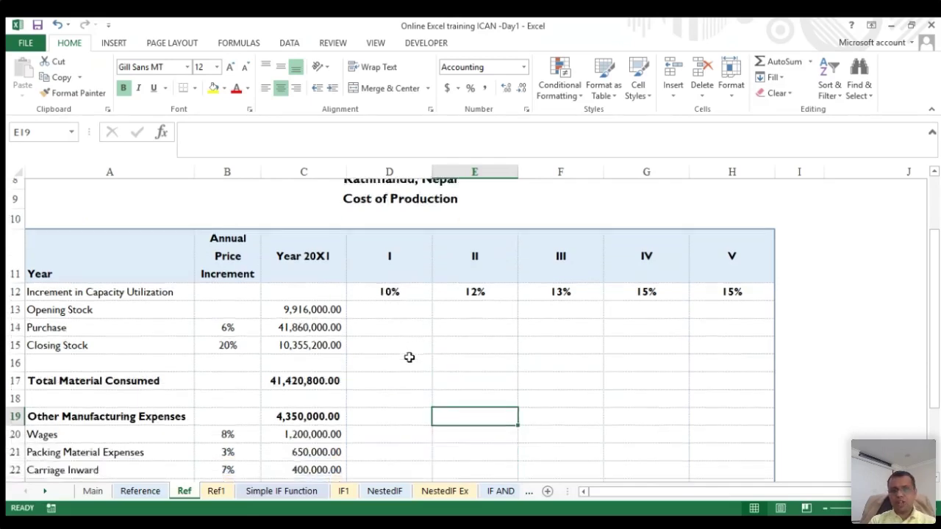
{"action": "scroll", "coordinate": [409, 357], "scroll_direction": "down", "scroll_amount": 3}
{"action": "scroll", "coordinate": [410, 358], "scroll_direction": "up", "scroll_amount": 3}
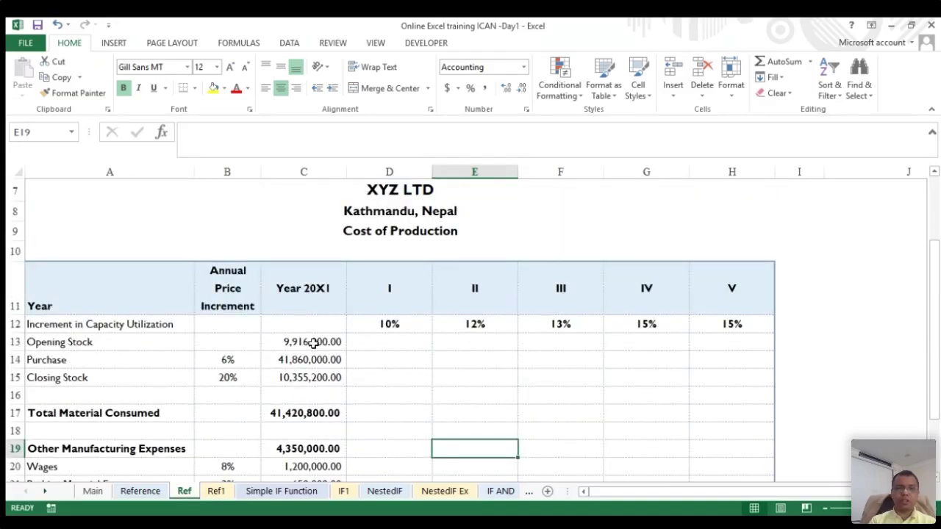
{"action": "scroll", "coordinate": [313, 343], "scroll_direction": "down", "scroll_amount": 3}
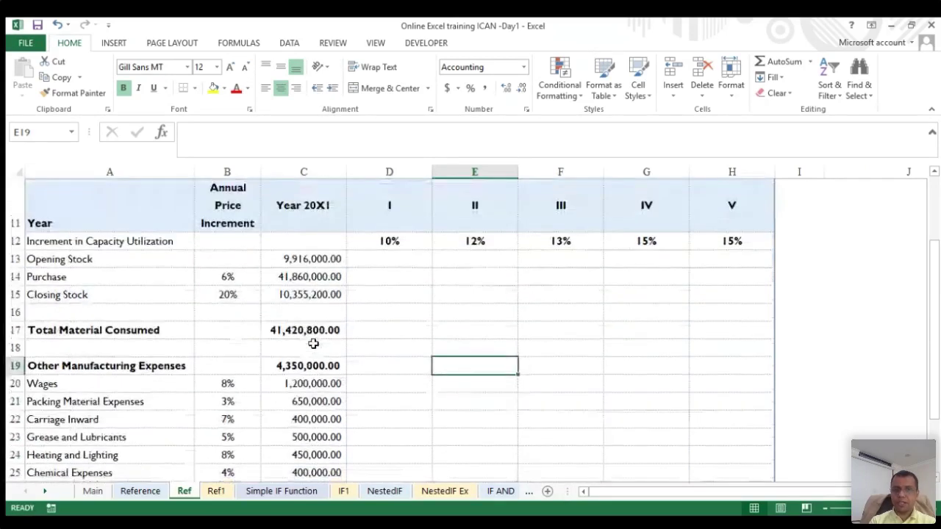
{"action": "scroll", "coordinate": [314, 343], "scroll_direction": "down", "scroll_amount": 1}
{"action": "scroll", "coordinate": [314, 343], "scroll_direction": "up", "scroll_amount": 2}
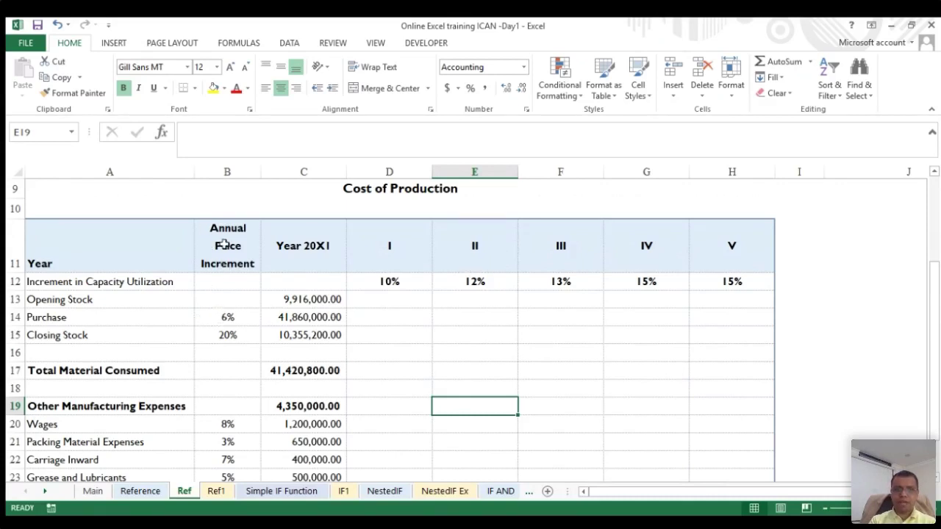
{"action": "left_click", "coordinate": [227, 317]}
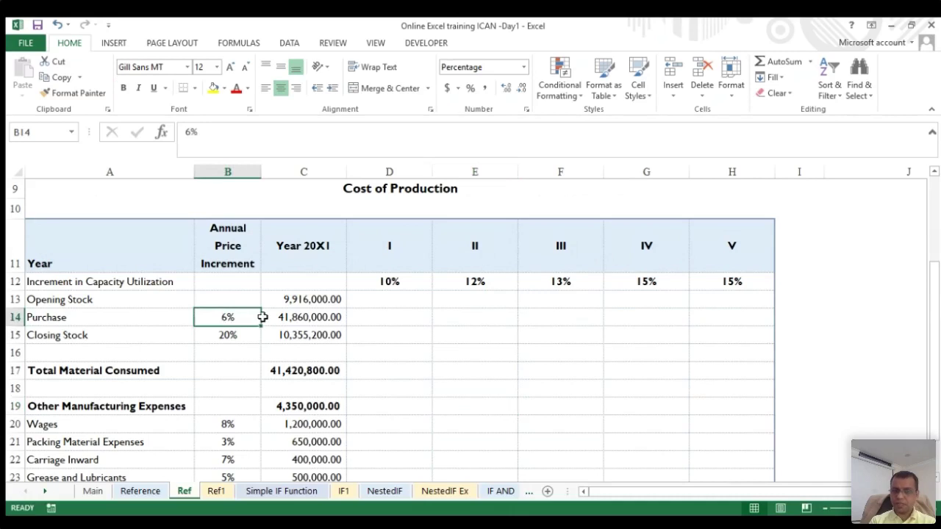
{"action": "left_click", "coordinate": [312, 317]}
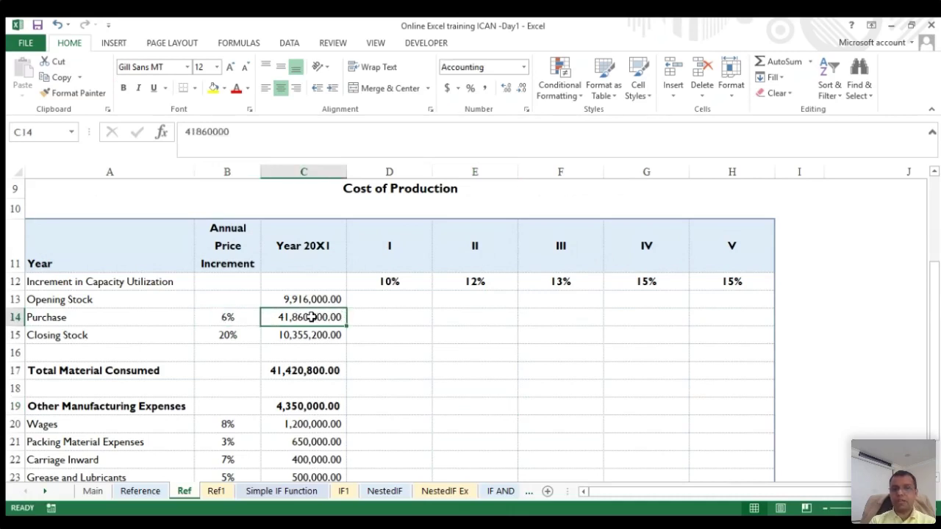
{"action": "left_click", "coordinate": [393, 319]}
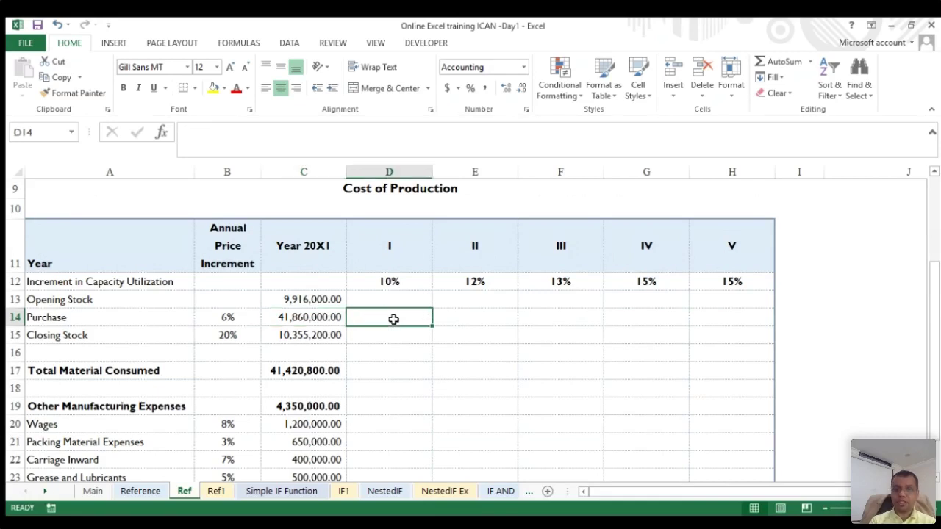
{"action": "left_click", "coordinate": [465, 315]}
{"action": "left_click", "coordinate": [549, 319]}
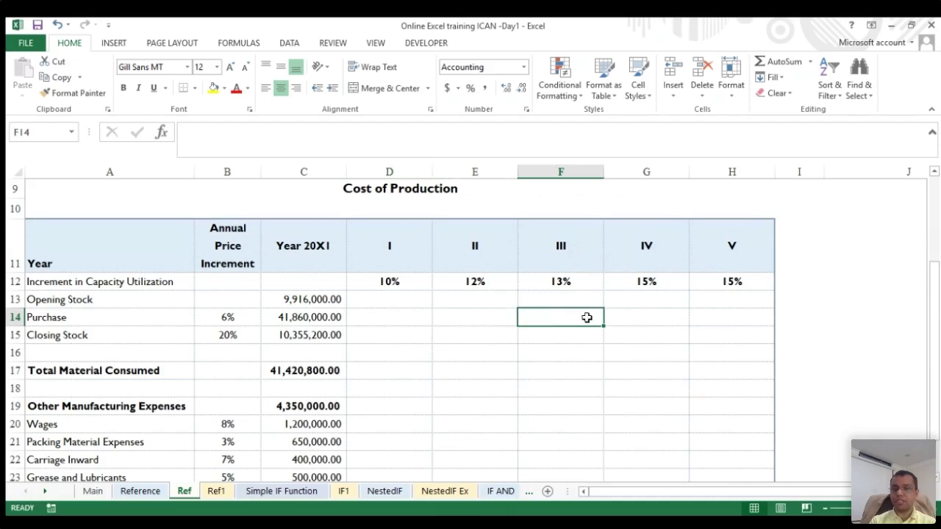
{"action": "left_click", "coordinate": [400, 315]}
{"action": "left_click_drag", "start_coordinate": [399, 316], "coordinate": [710, 316]}
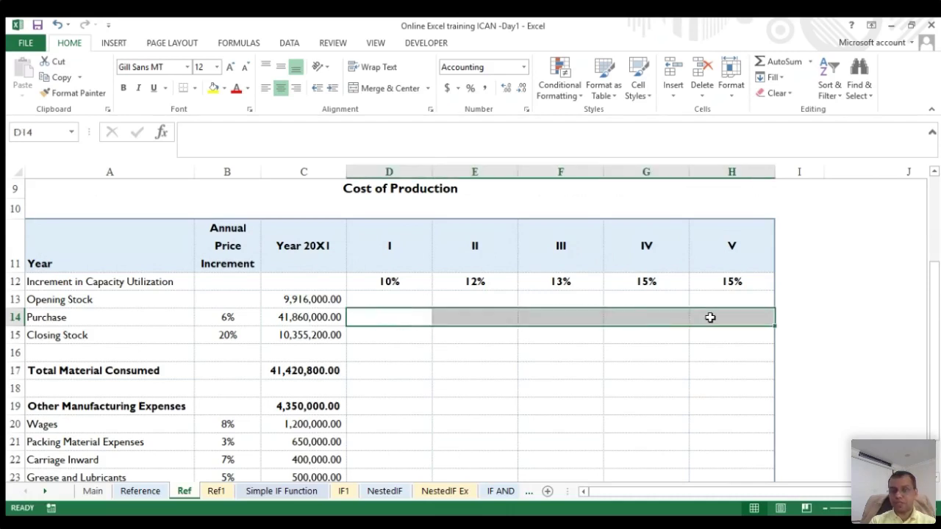
{"action": "left_click", "coordinate": [222, 334]}
{"action": "left_click", "coordinate": [313, 335]}
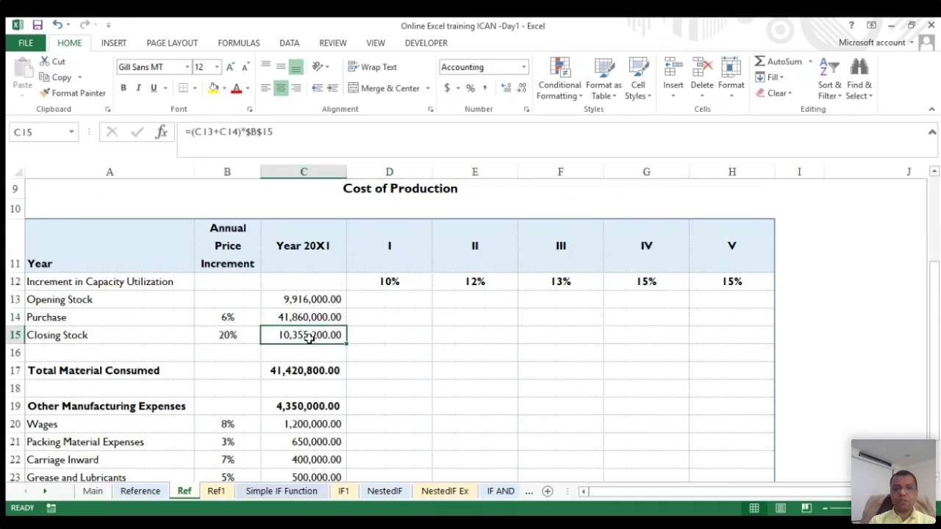
{"action": "left_click", "coordinate": [287, 139]}
{"action": "key", "text": "Escape"}
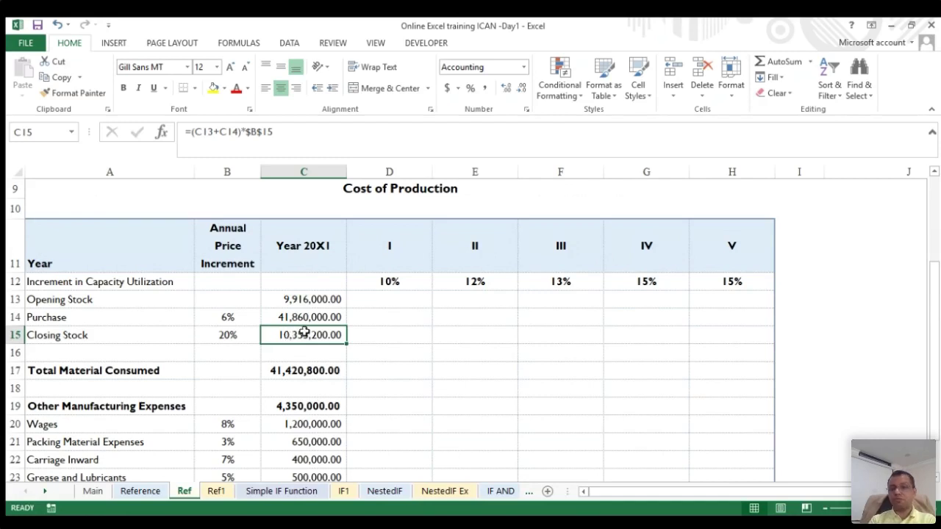
{"action": "left_click", "coordinate": [315, 369]}
{"action": "left_click", "coordinate": [272, 139]}
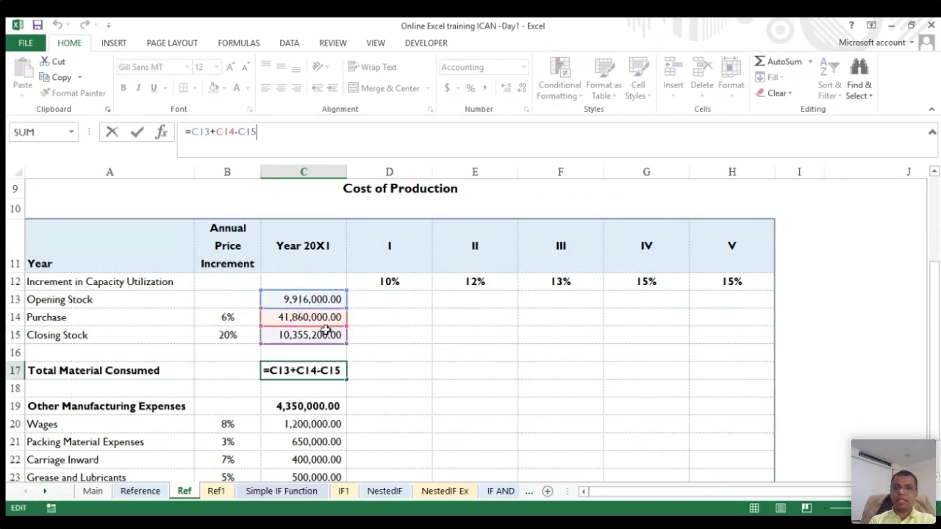
{"action": "key", "text": "Return"}
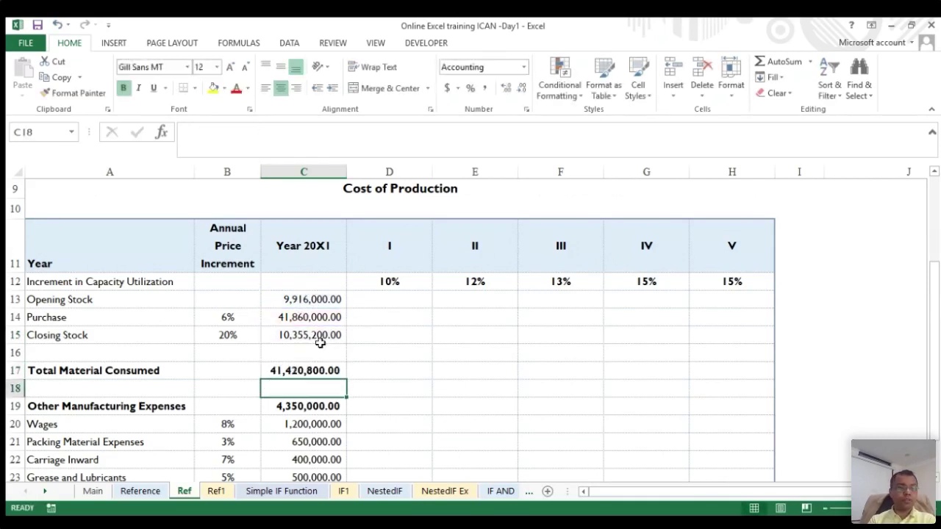
{"action": "key", "text": "Down"}
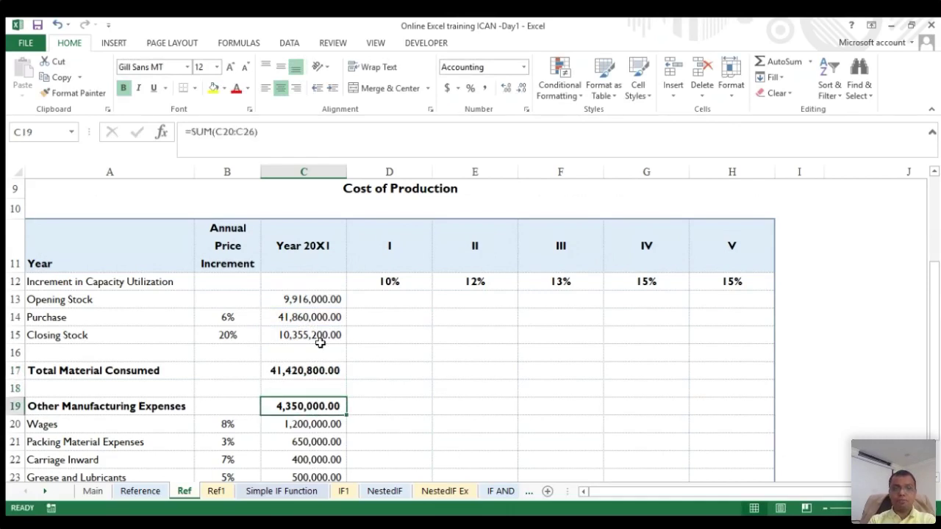
{"action": "key", "text": "Down"}
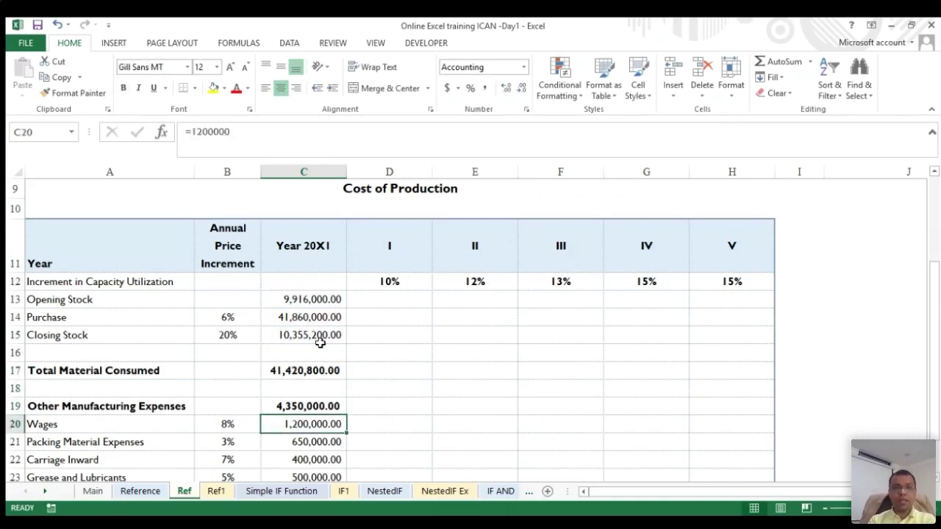
{"action": "key", "text": "Down"}
{"action": "key", "text": "Up"}
{"action": "key", "text": "Down"}
{"action": "key", "text": "Down"}
{"action": "key", "text": "Down"}
{"action": "key", "text": "Down"}
{"action": "key", "text": "Down"}
{"action": "key", "text": "Down"}
{"action": "key", "text": "Down"}
{"action": "key", "text": "Down"}
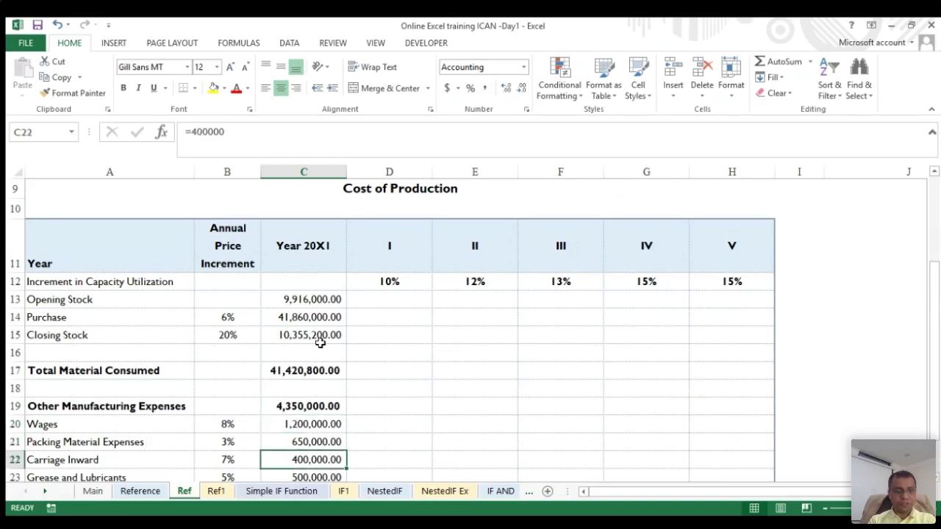
{"action": "key", "text": "Up"}
{"action": "key", "text": "Up"}
{"action": "key", "text": "Up"}
{"action": "key", "text": "Up"}
{"action": "key", "text": "Up"}
{"action": "key", "text": "Up"}
{"action": "key", "text": "Up"}
{"action": "key", "text": "Up"}
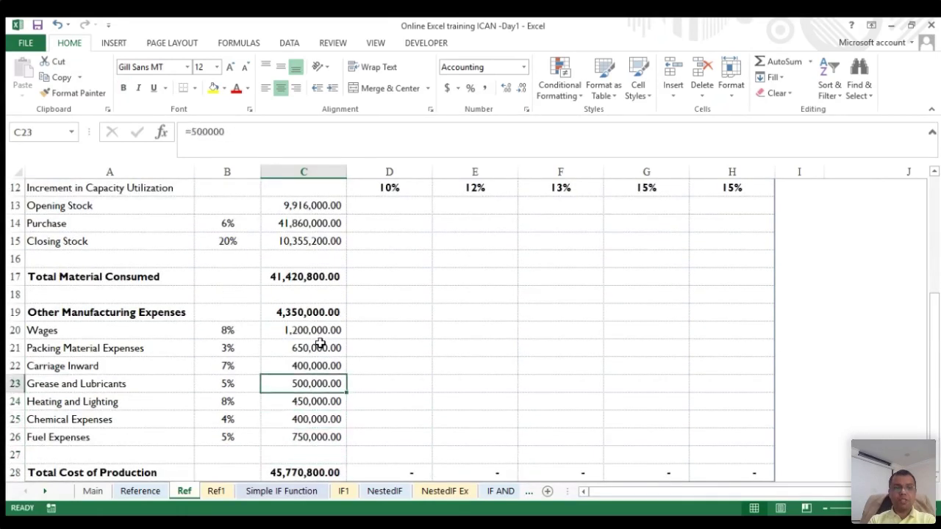
{"action": "scroll", "coordinate": [320, 344], "scroll_direction": "up", "scroll_amount": 1}
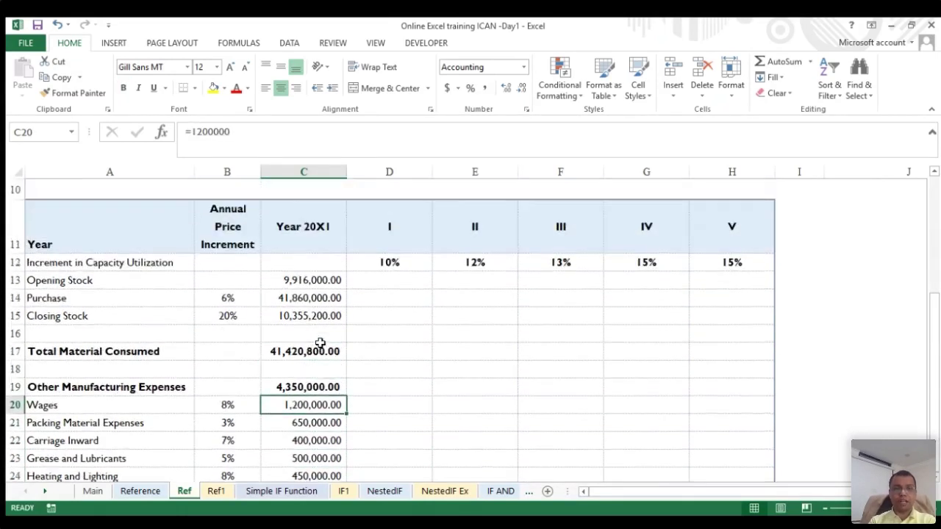
{"action": "scroll", "coordinate": [237, 243], "scroll_direction": "down", "scroll_amount": 1}
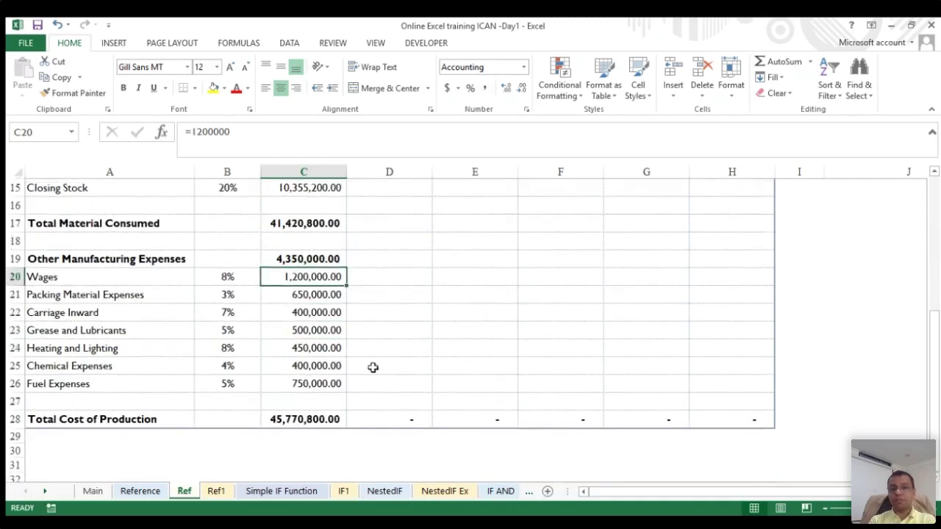
{"action": "scroll", "coordinate": [373, 365], "scroll_direction": "up", "scroll_amount": 2}
{"action": "scroll", "coordinate": [375, 366], "scroll_direction": "down", "scroll_amount": 3}
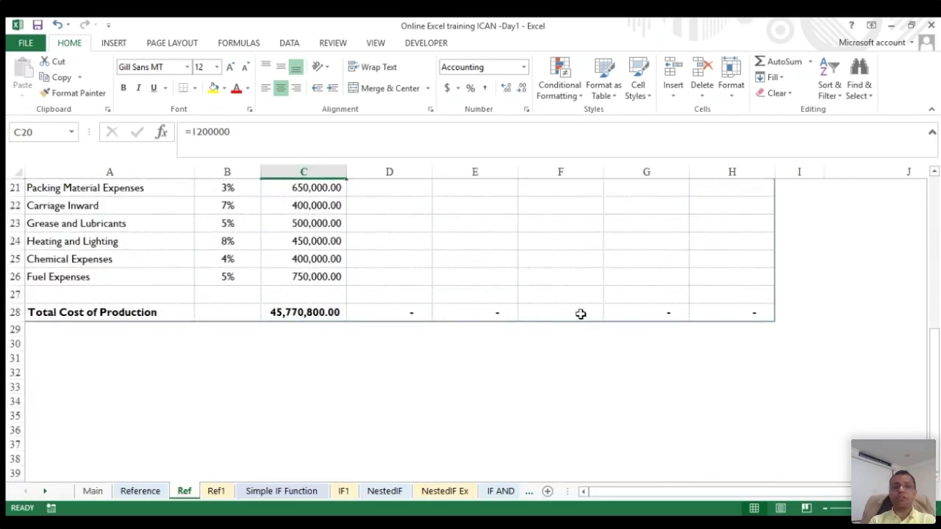
{"action": "scroll", "coordinate": [579, 314], "scroll_direction": "up", "scroll_amount": 7}
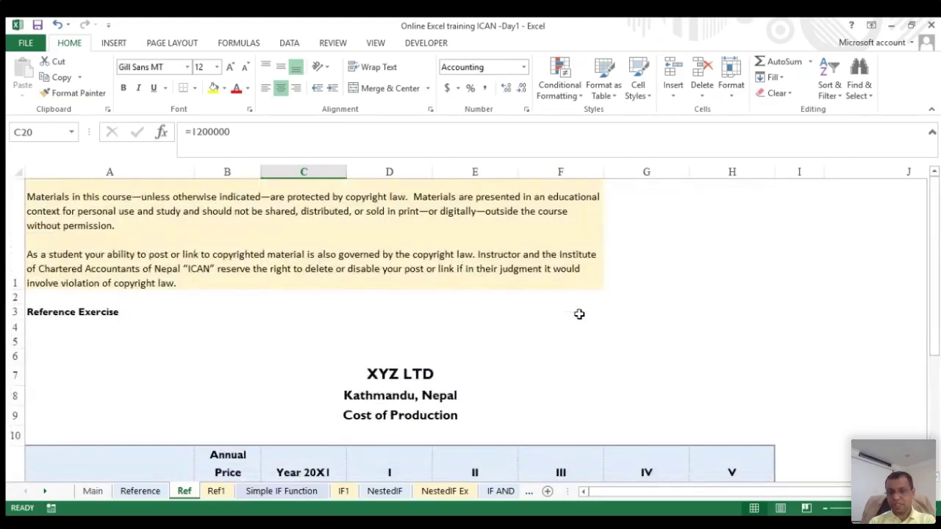
{"action": "scroll", "coordinate": [579, 314], "scroll_direction": "down", "scroll_amount": 3}
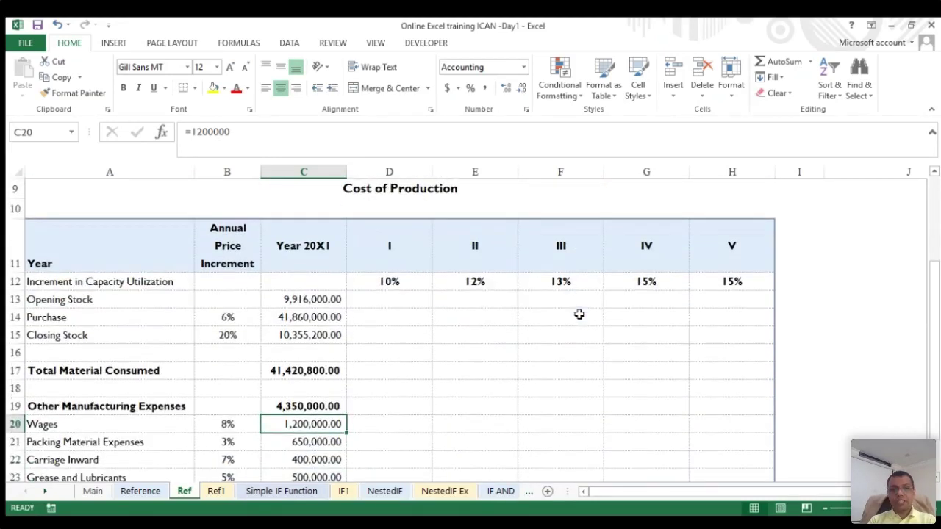
{"action": "key", "text": "Up"}
{"action": "key", "text": "Up"}
{"action": "key", "text": "Up"}
{"action": "key", "text": "Up"}
{"action": "key", "text": "Up"}
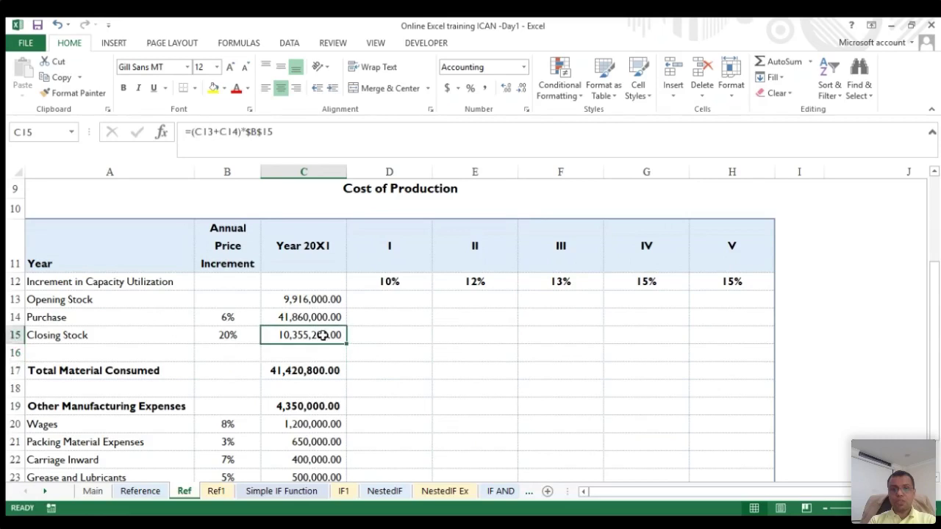
{"action": "left_click", "coordinate": [390, 297]}
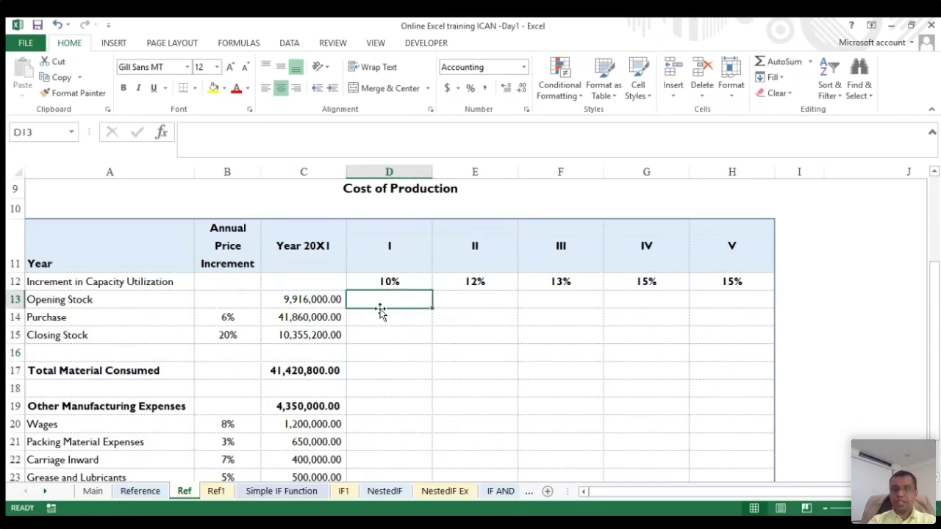
- Link year I Opening Stock to =C15, showing 10,355,200.00, and copy it
{"action": "type", "text": "="}
{"action": "left_click", "coordinate": [329, 335]}
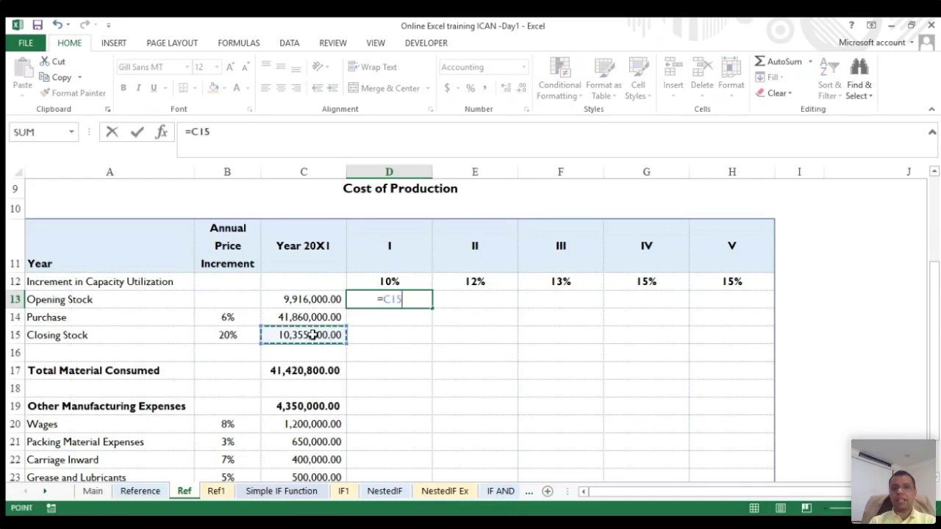
{"action": "key", "text": "Return"}
{"action": "key", "text": "Up"}
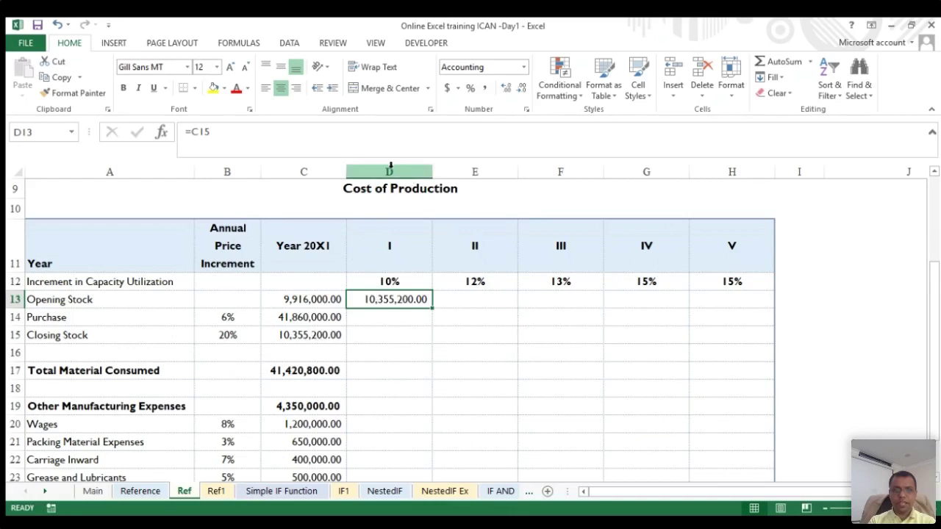
{"action": "left_click", "coordinate": [380, 332]}
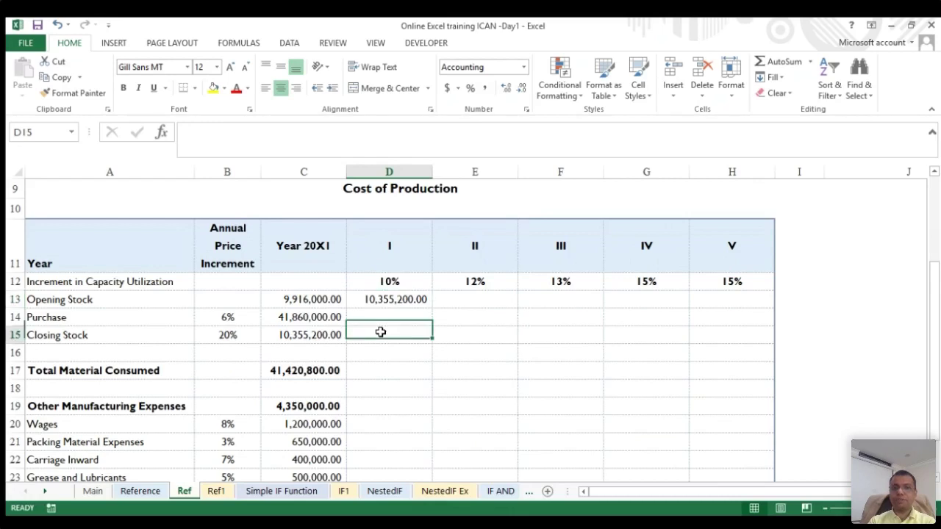
{"action": "left_click", "coordinate": [384, 297]}
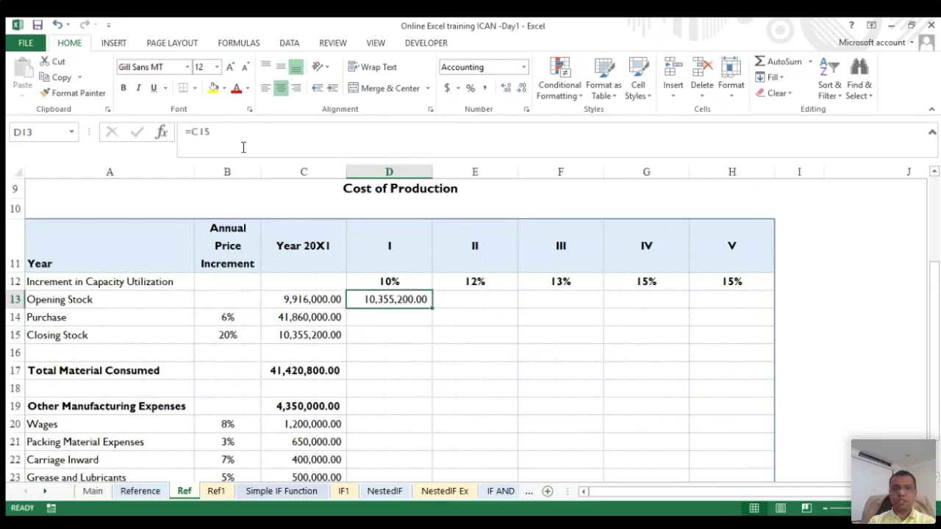
{"action": "key", "text": "ctrl+c"}
{"action": "left_click", "coordinate": [463, 298]}
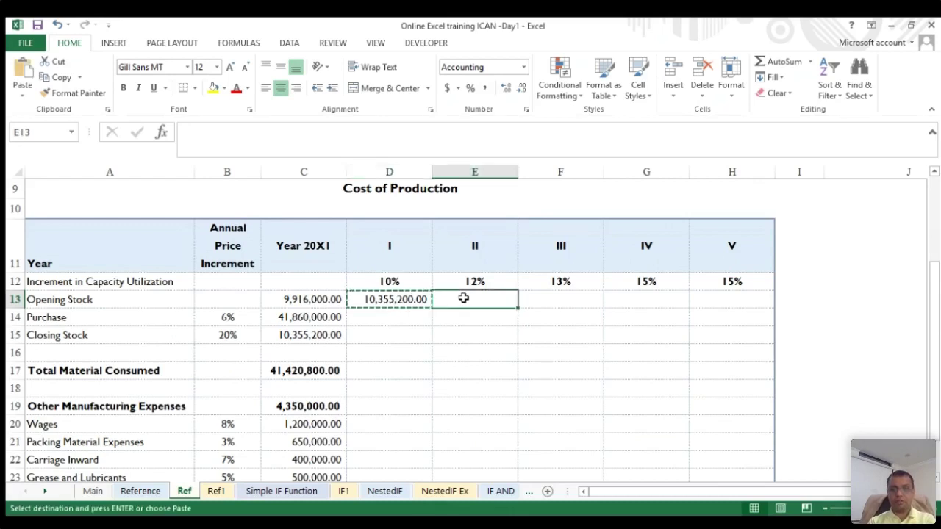
- Clear the stray year II paste, then copy the year I opening stock formula across years II to V
{"action": "key", "text": "ctrl+v"}
{"action": "double_click", "coordinate": [463, 297]}
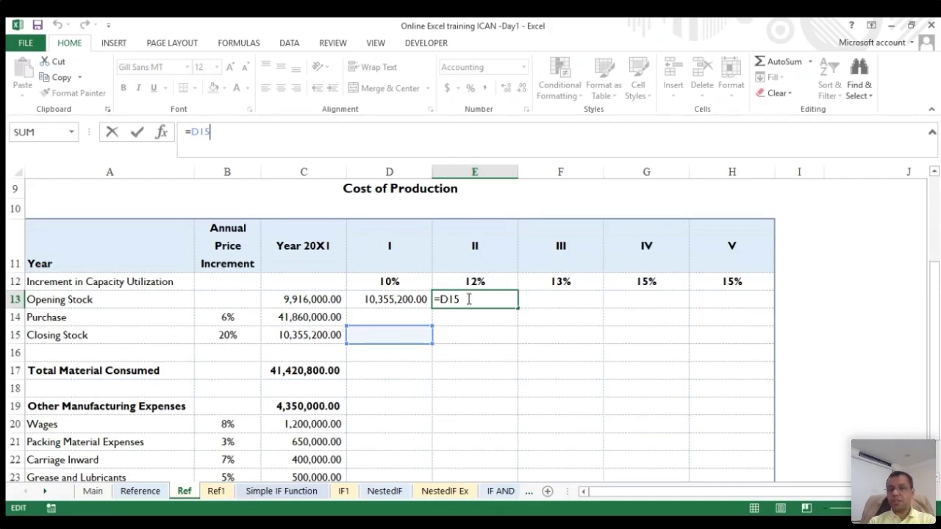
{"action": "key", "text": "Escape"}
{"action": "key", "text": "Delete"}
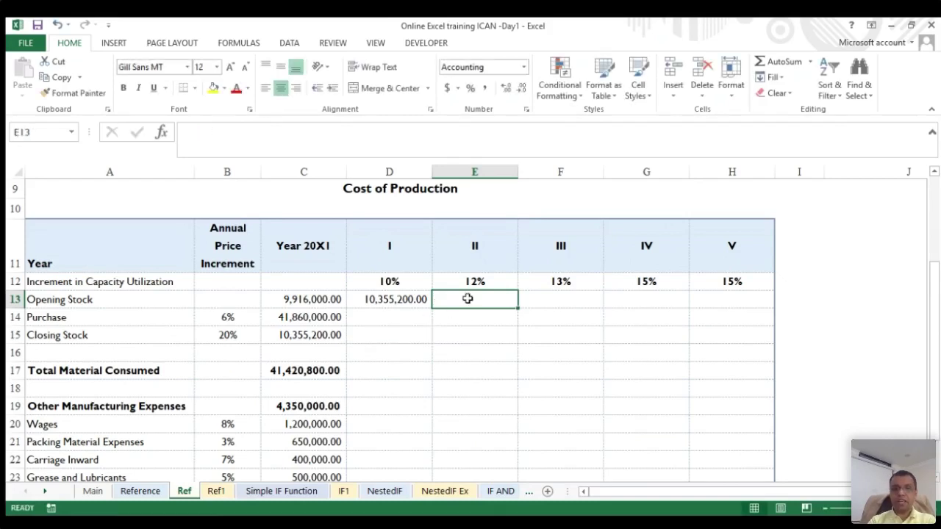
{"action": "key", "text": "Left"}
{"action": "key", "text": "ctrl+c"}
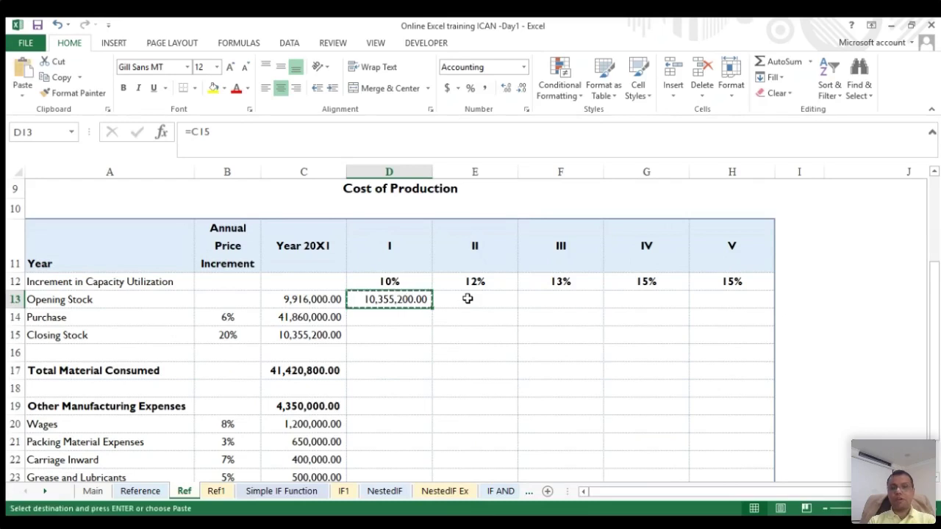
{"action": "key", "text": "Right"}
{"action": "key", "text": "shift+Right"}
{"action": "key", "text": "shift+Right"}
{"action": "key", "text": "shift+Right"}
{"action": "key", "text": "Return"}
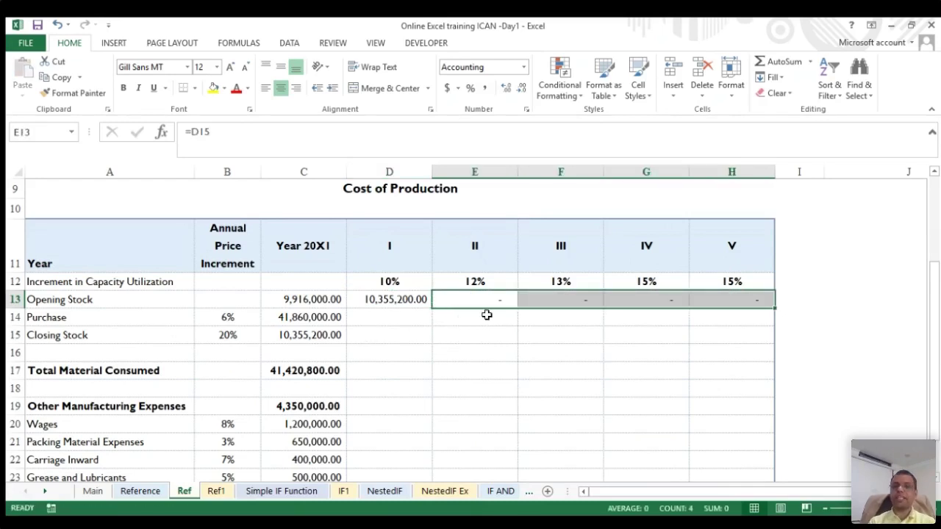
- Check which cells the copied opening stock formulas reference, then clear opening stock for years I to V
{"action": "left_click", "coordinate": [390, 298]}
{"action": "left_click", "coordinate": [584, 300]}
{"action": "left_click", "coordinate": [332, 150]}
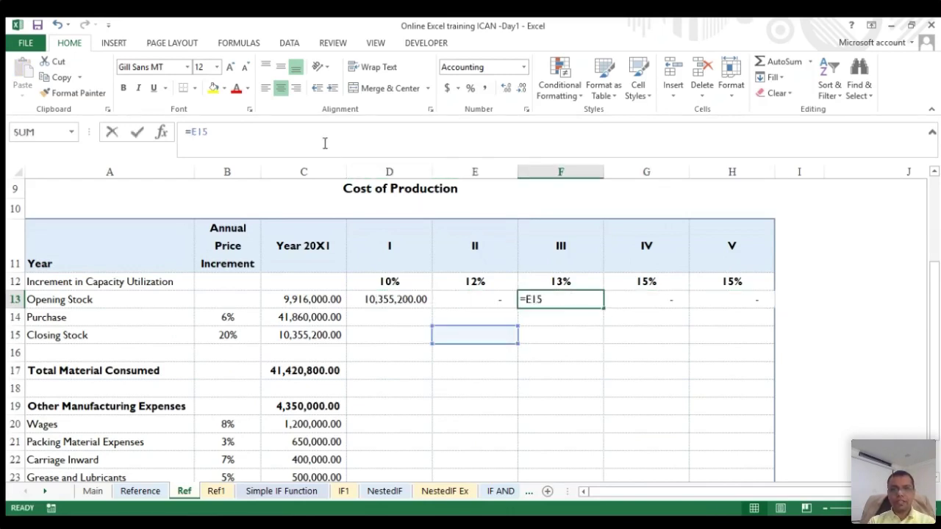
{"action": "left_click", "coordinate": [582, 278]}
{"action": "key", "text": "Down"}
{"action": "key", "text": "Down"}
{"action": "key", "text": "Left"}
{"action": "key", "text": "Left"}
{"action": "key", "text": "Up"}
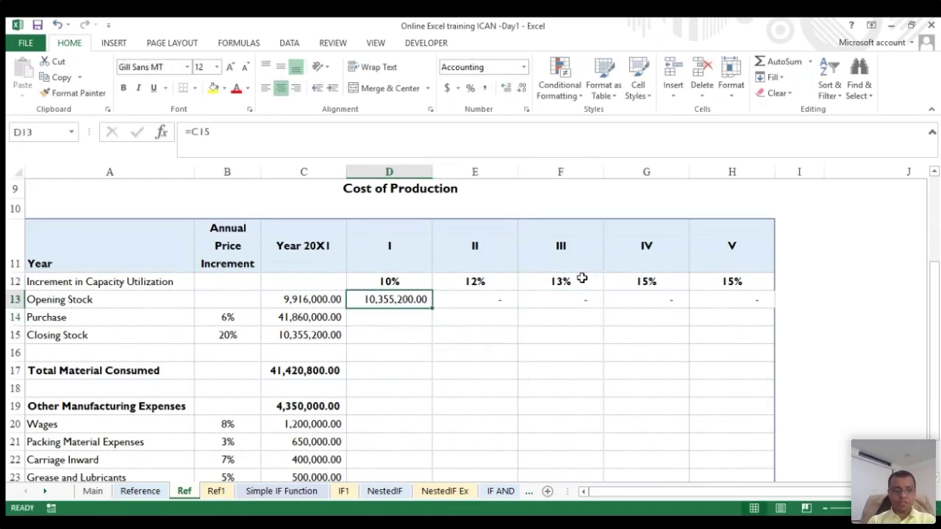
{"action": "key", "text": "shift+Right"}
{"action": "key", "text": "shift+Right"}
{"action": "key", "text": "shift+Right"}
{"action": "key", "text": "shift+Right"}
{"action": "key", "text": "Delete"}
- Link year I opening stock in D13 to the 20X1 closing stock with =C15
{"action": "key", "text": "Left"}
{"action": "key", "text": "Right"}
{"action": "type", "text": "="}
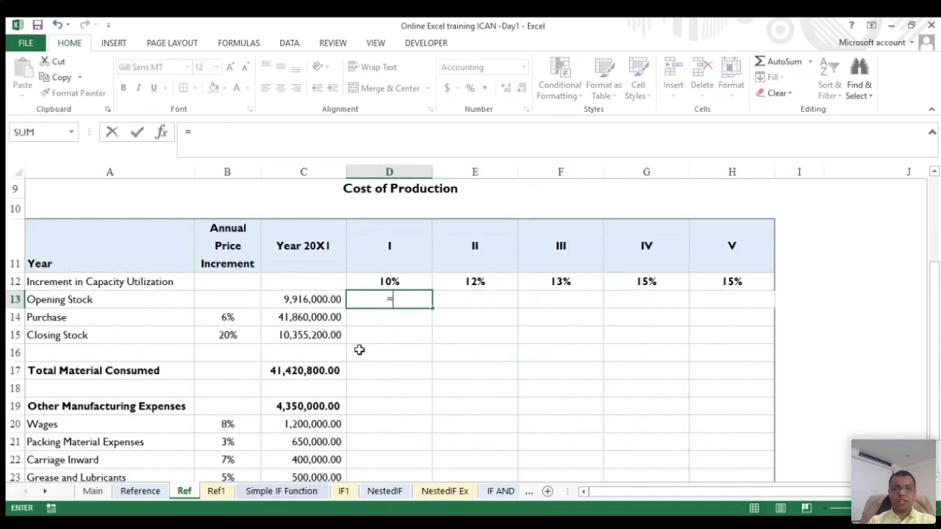
{"action": "left_click", "coordinate": [323, 335]}
{"action": "key", "text": "ctrl+Return"}
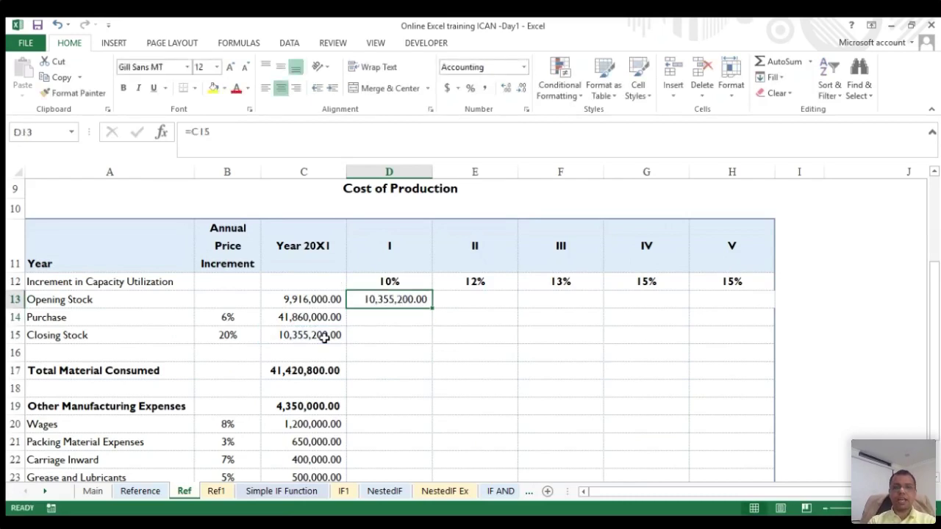
- Copy the D13 opening stock link into years II to V (E13:H13)
{"action": "key", "text": "ctrl+c"}
{"action": "key", "text": "Right"}
{"action": "key", "text": "shift+Right"}
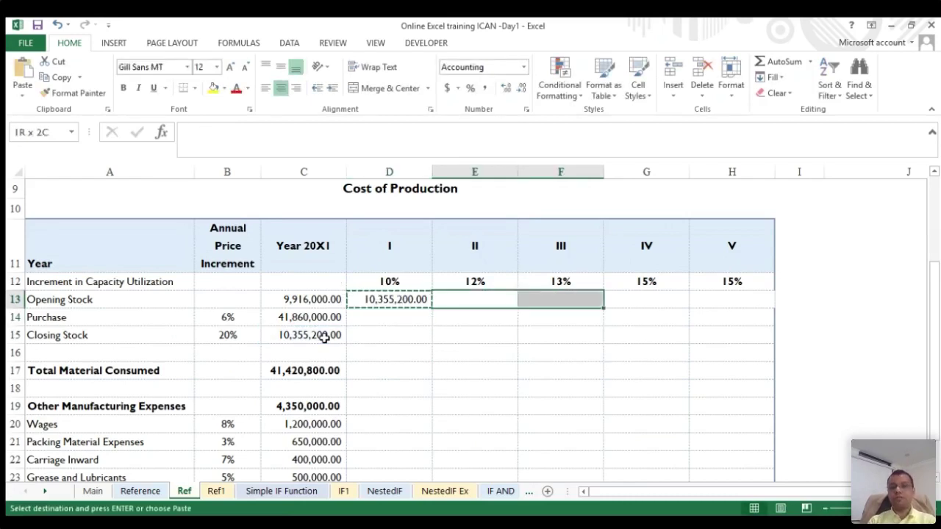
{"action": "key", "text": "shift+Right"}
{"action": "key", "text": "shift+Right"}
{"action": "key", "text": "Return"}
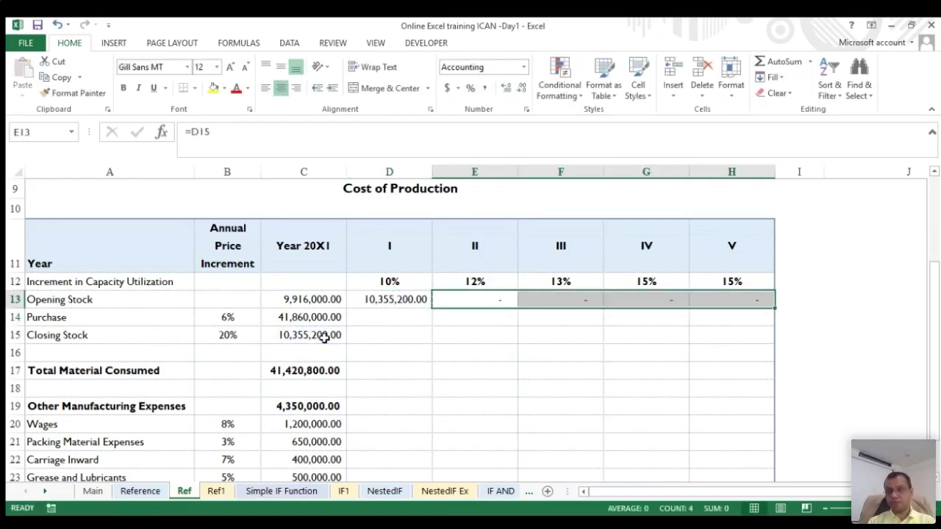
- Move to year I purchase in D14, checking the 20X1 purchase value in C14
{"action": "key", "text": "Down"}
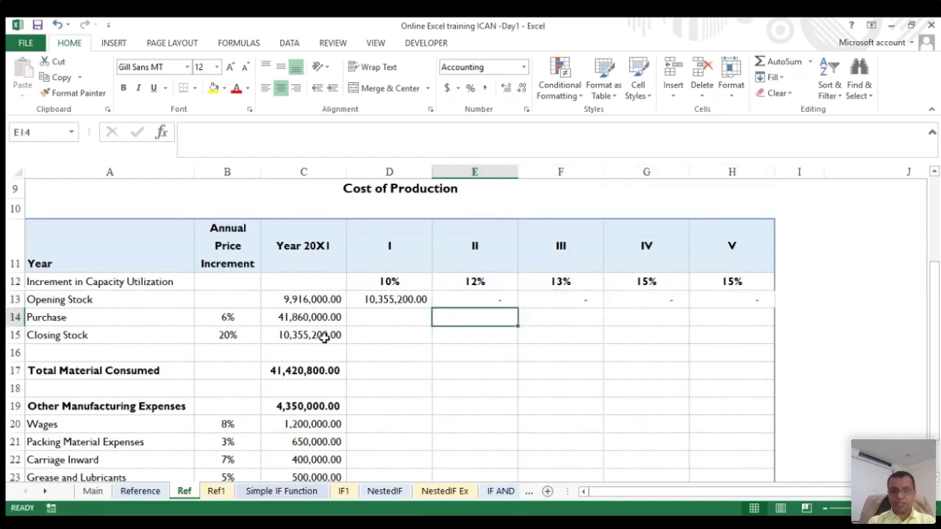
{"action": "key", "text": "Left"}
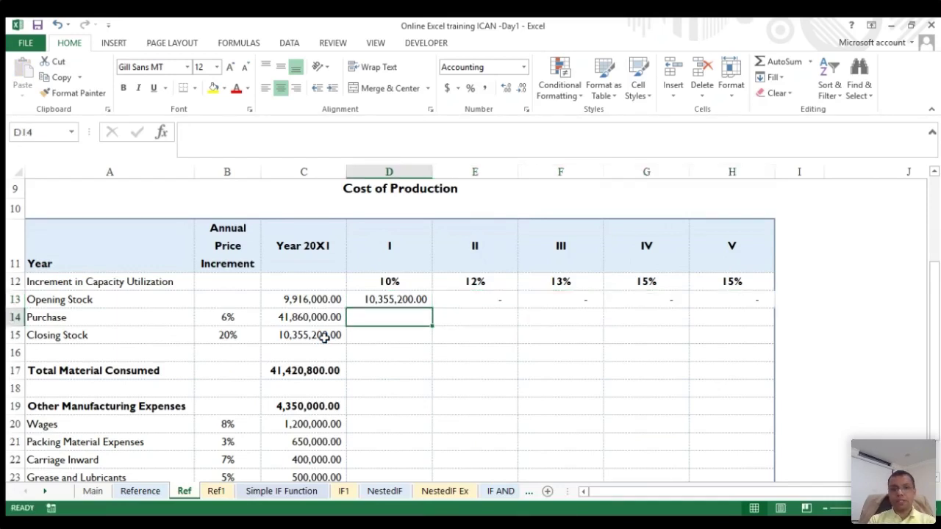
{"action": "key", "text": "Left"}
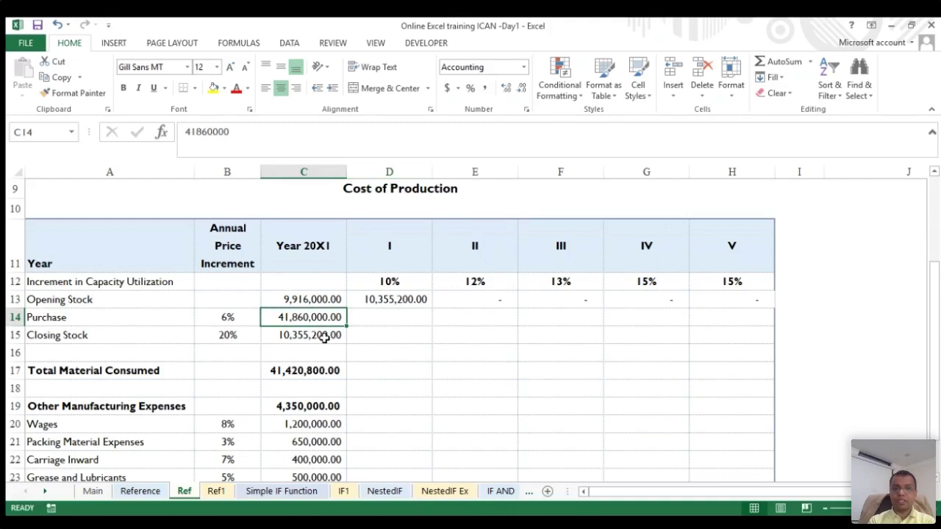
{"action": "key", "text": "Right"}
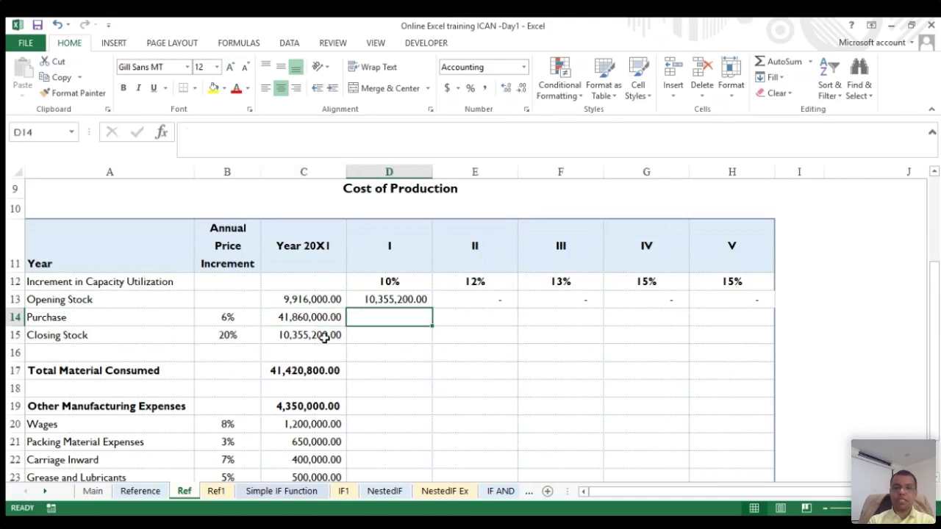
- Enter =C14*B14 in D14, giving year I purchase of 2,511,600.00
{"action": "key", "text": "Left"}
{"action": "key", "text": "Left"}
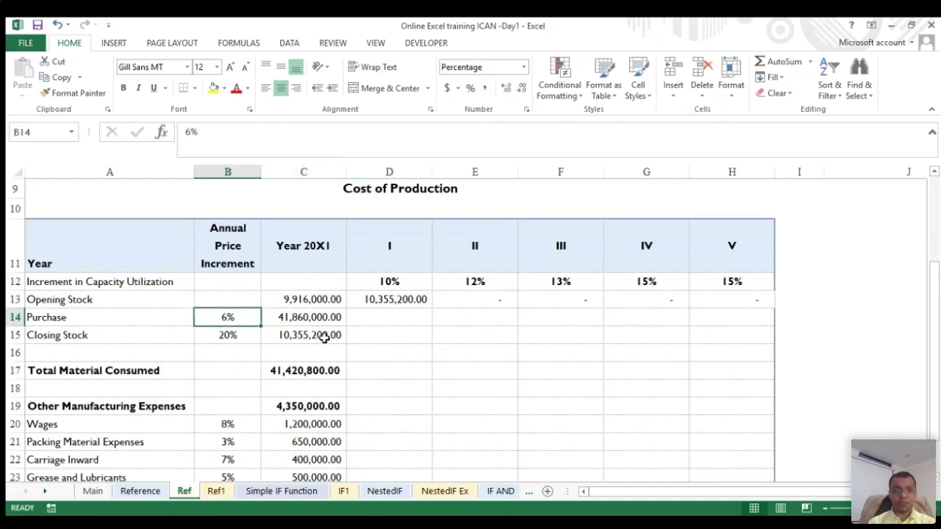
{"action": "key", "text": "Right"}
{"action": "key", "text": "Right"}
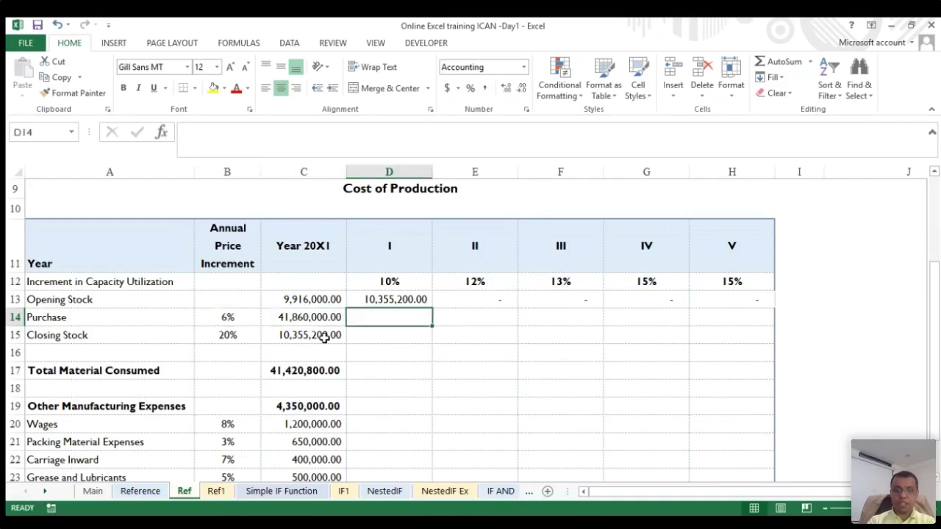
{"action": "type", "text": "="}
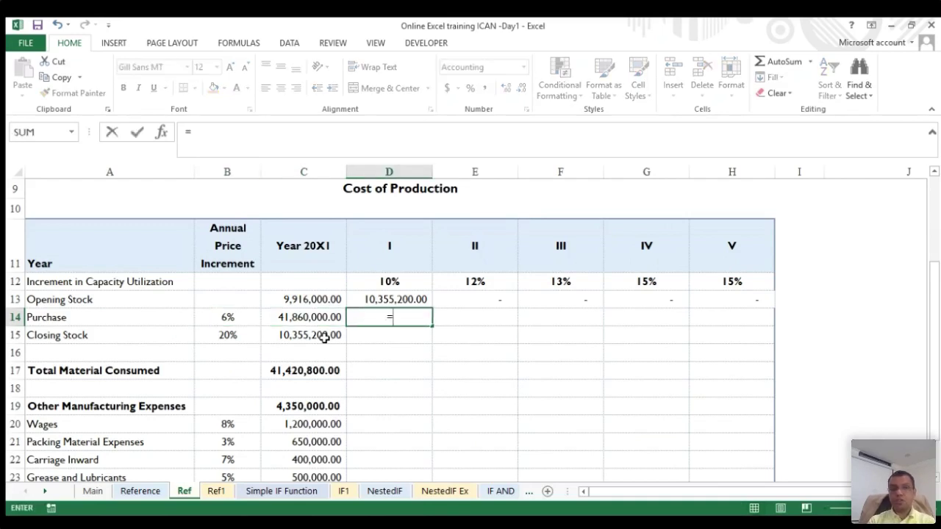
{"action": "key", "text": "Left"}
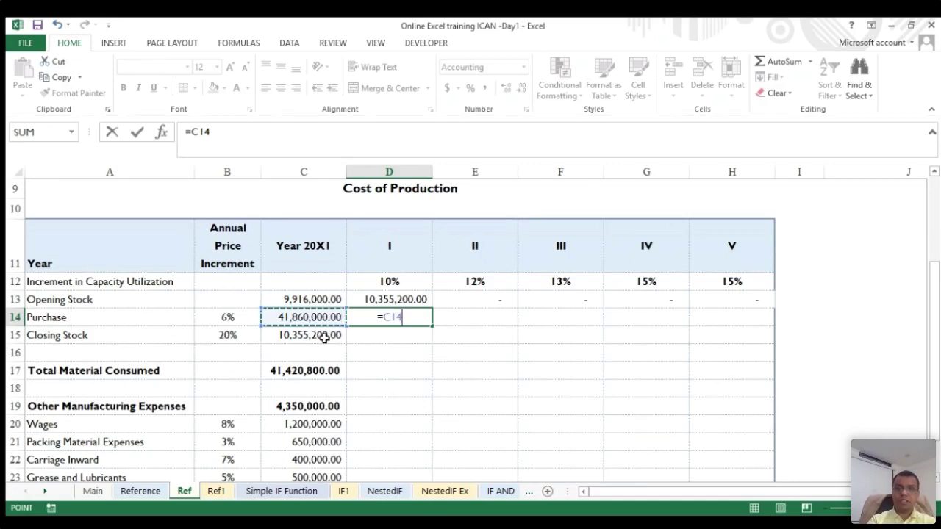
{"action": "type", "text": "*"}
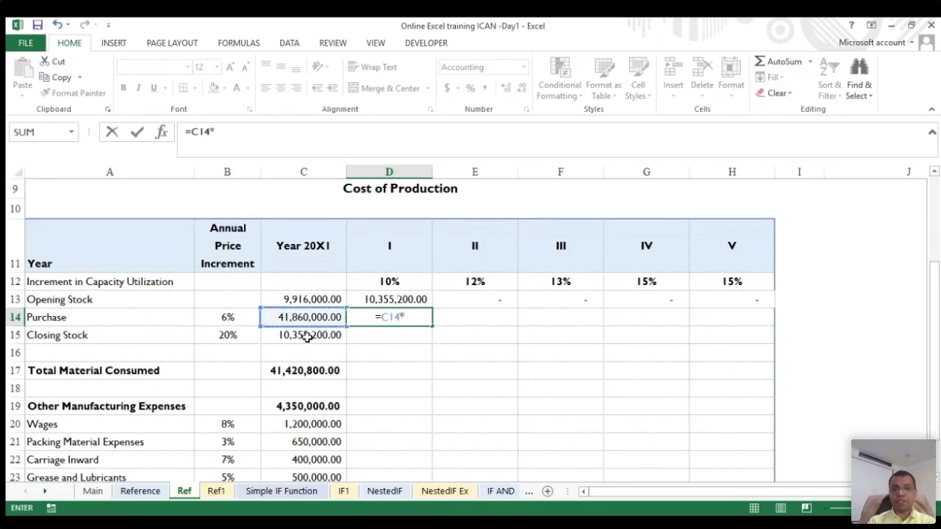
{"action": "left_click", "coordinate": [221, 316]}
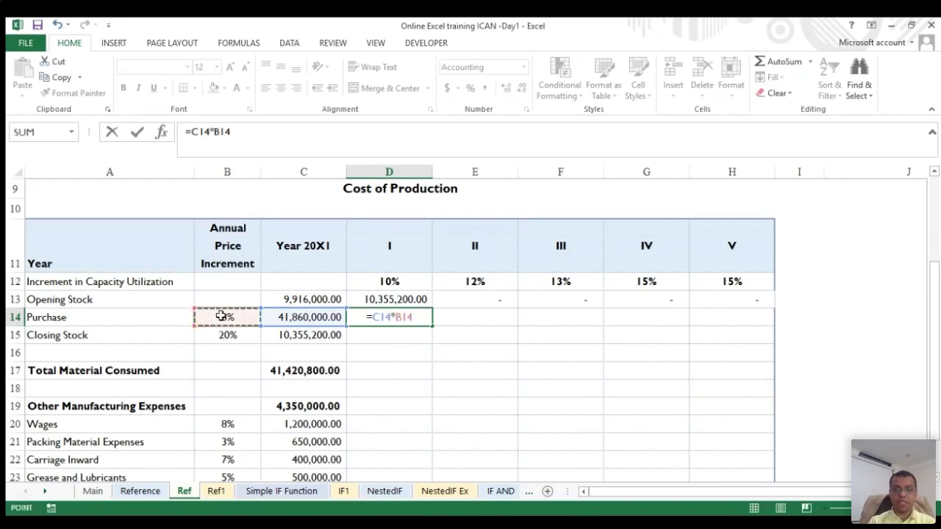
{"action": "key", "text": "Return"}
{"action": "key", "text": "Up"}
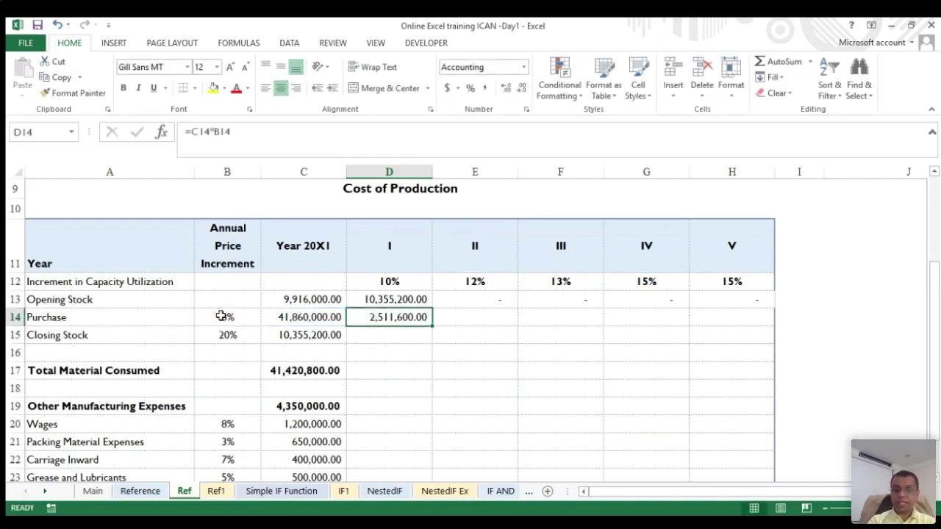
- Retype the D14 purchase formula as =C14*(1+B14, restarting it once midway
{"action": "type", "text": "="}
{"action": "key", "text": "Left"}
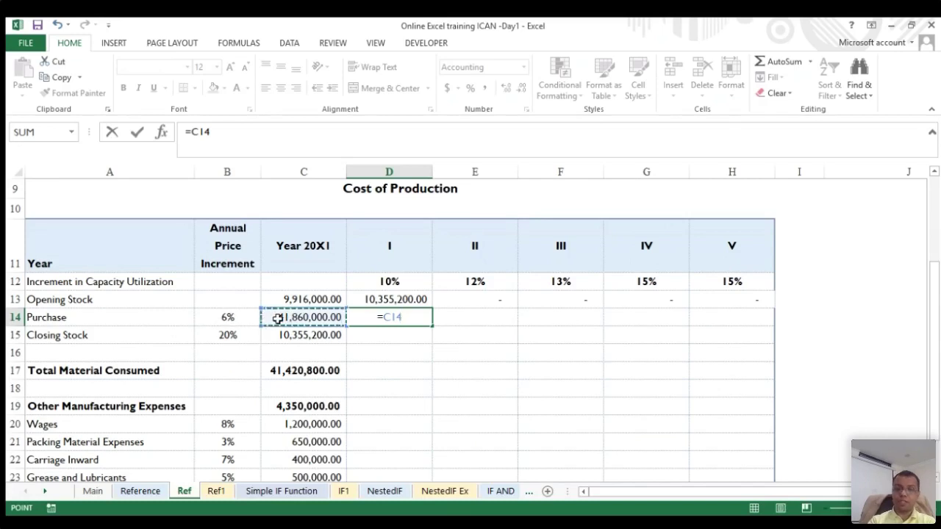
{"action": "type", "text": "*"}
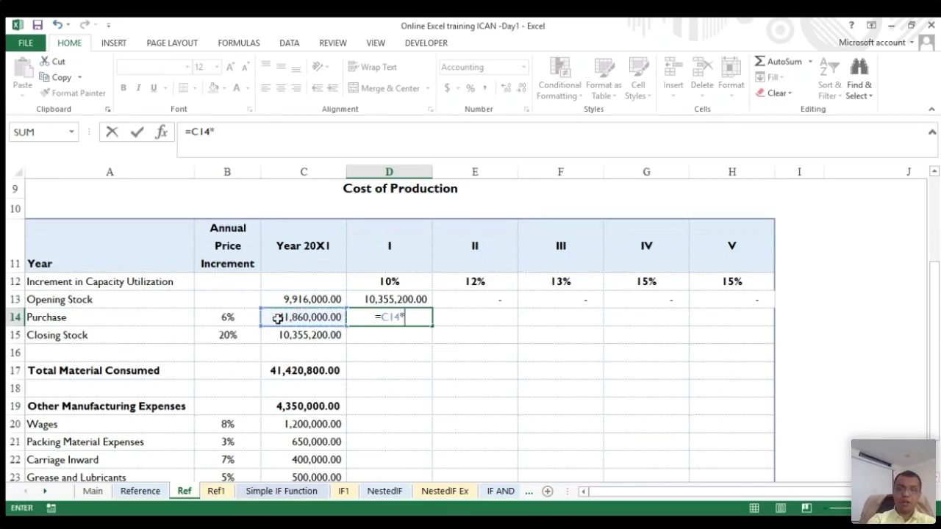
{"action": "type", "text": "(1+"}
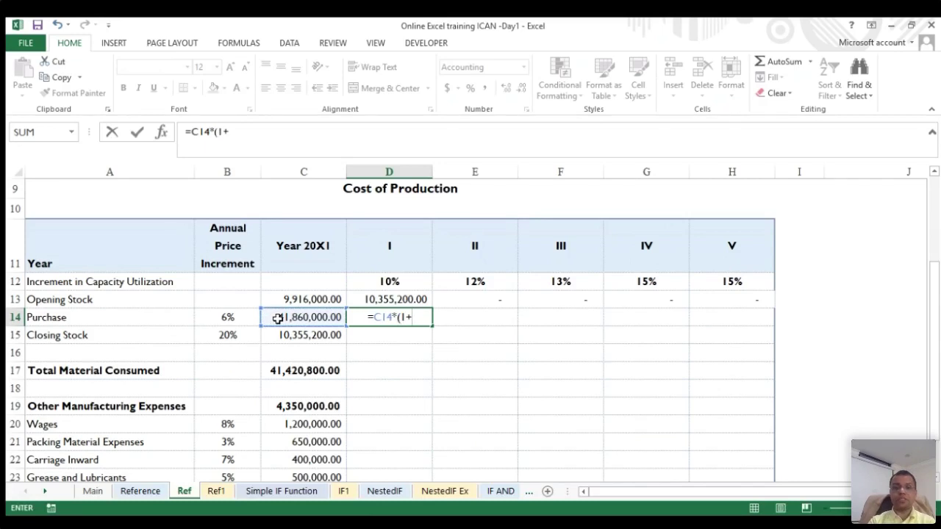
{"action": "left_click", "coordinate": [222, 315]}
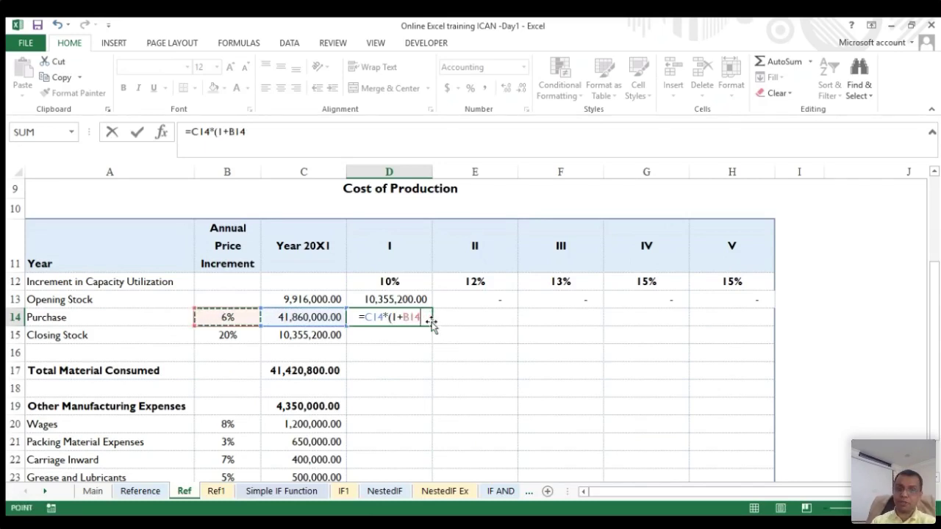
{"action": "key", "text": "ctrl+Return"}
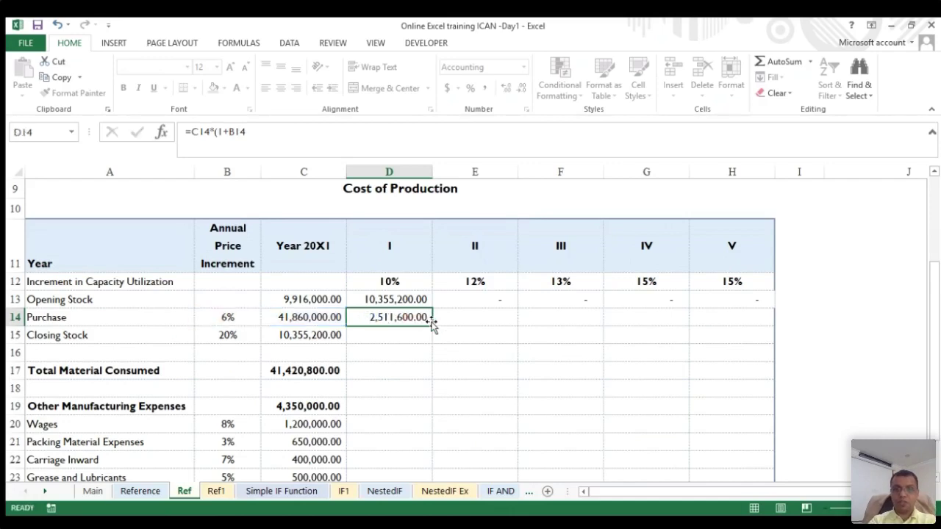
{"action": "type", "text": "="}
{"action": "key", "text": "Left"}
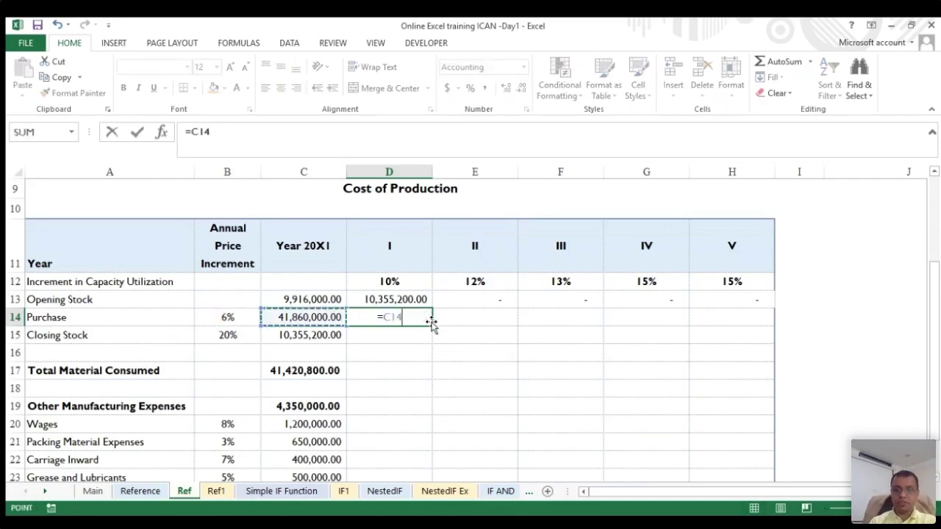
{"action": "type", "text": "*"}
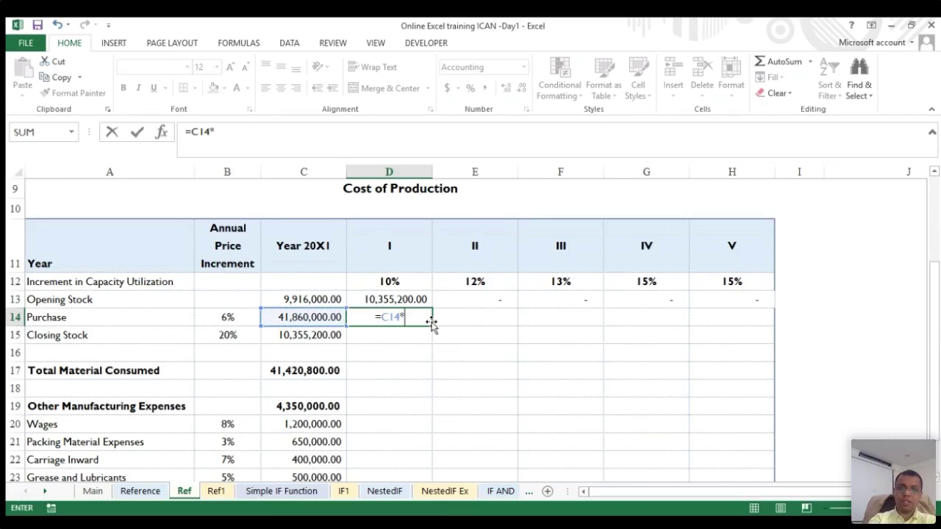
{"action": "type", "text": "(1"}
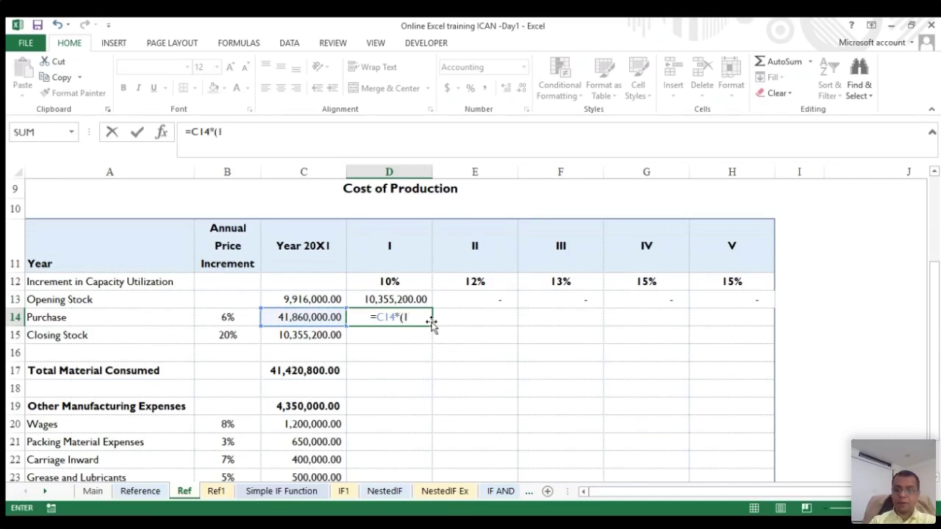
{"action": "type", "text": "+"}
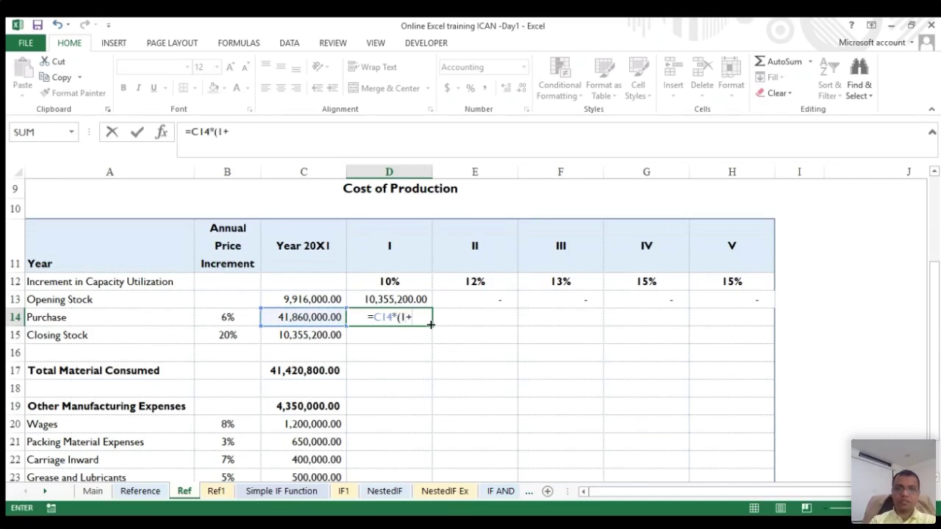
{"action": "left_click", "coordinate": [230, 316]}
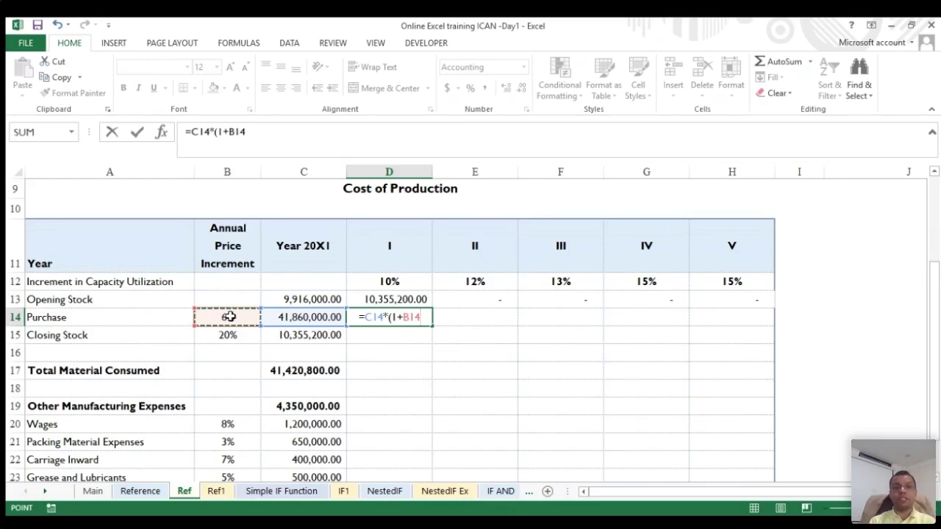
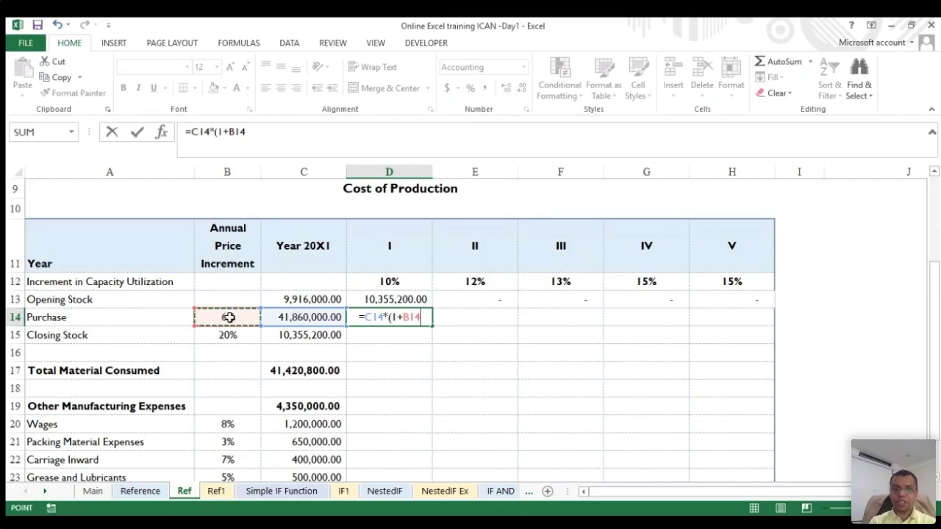
- Lock column B in D14's reference to the 6% rate, making it $B14
{"action": "left_click", "coordinate": [231, 132]}
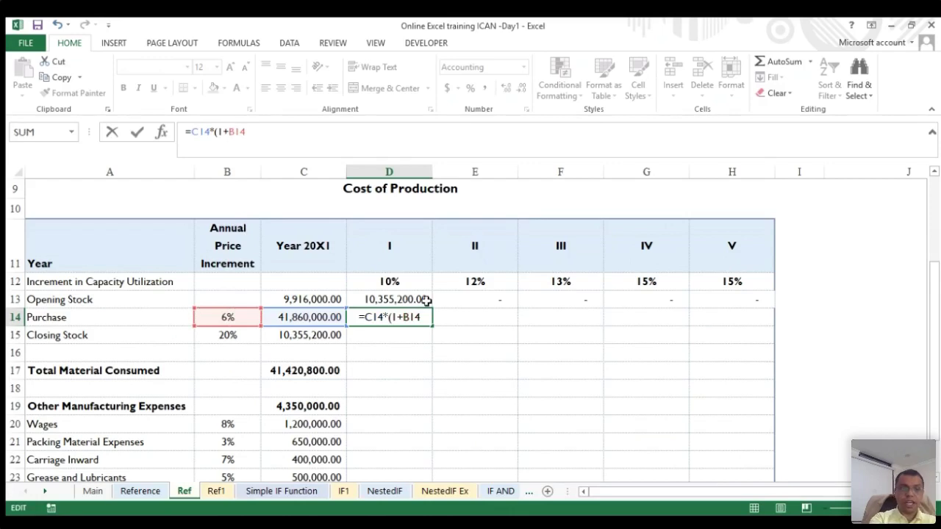
{"action": "type", "text": "$B14"}
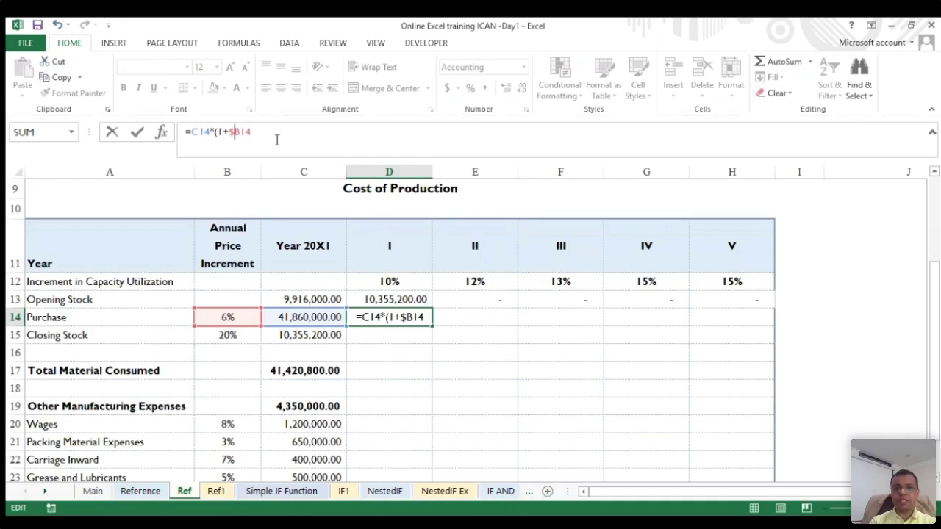
{"action": "type", "text": ")"}
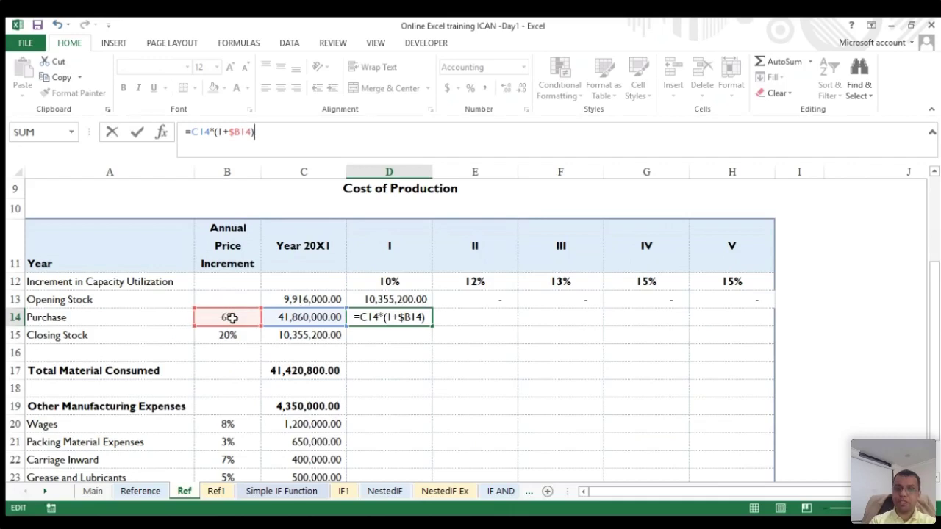
{"action": "key", "text": "Return"}
- Copy the D14 Purchase formula into E14, F14, G14 and H14
{"action": "key", "text": "Up"}
{"action": "key", "text": "ctrl+c"}
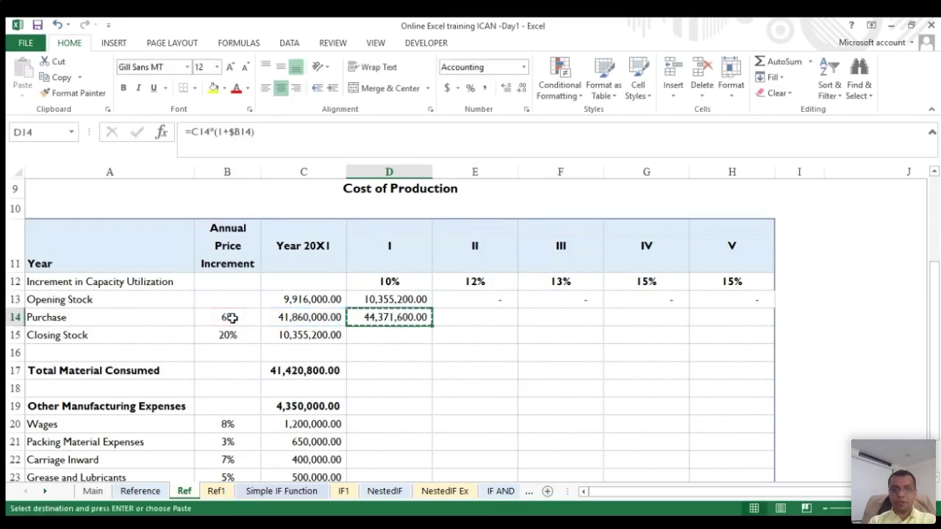
{"action": "key", "text": "Right"}
{"action": "key", "text": "ctrl+v"}
{"action": "key", "text": "Right"}
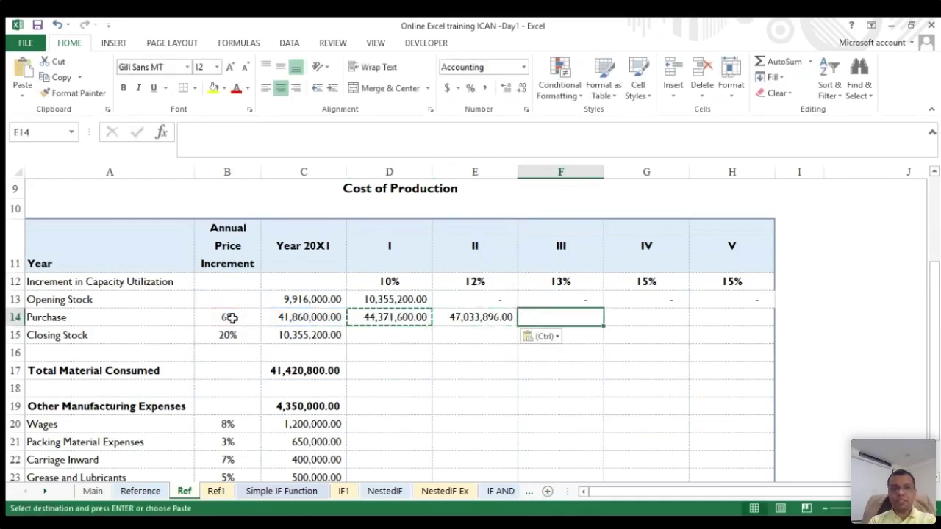
{"action": "key", "text": "ctrl+v"}
{"action": "key", "text": "Right"}
{"action": "key", "text": "ctrl+v"}
{"action": "key", "text": "Right"}
{"action": "key", "text": "ctrl+v"}
- Clear the Purchase values in D14:H14, leaving D14 selected
{"action": "key", "text": "Left"}
{"action": "key", "text": "Left"}
{"action": "key", "text": "Left"}
{"action": "key", "text": "Left"}
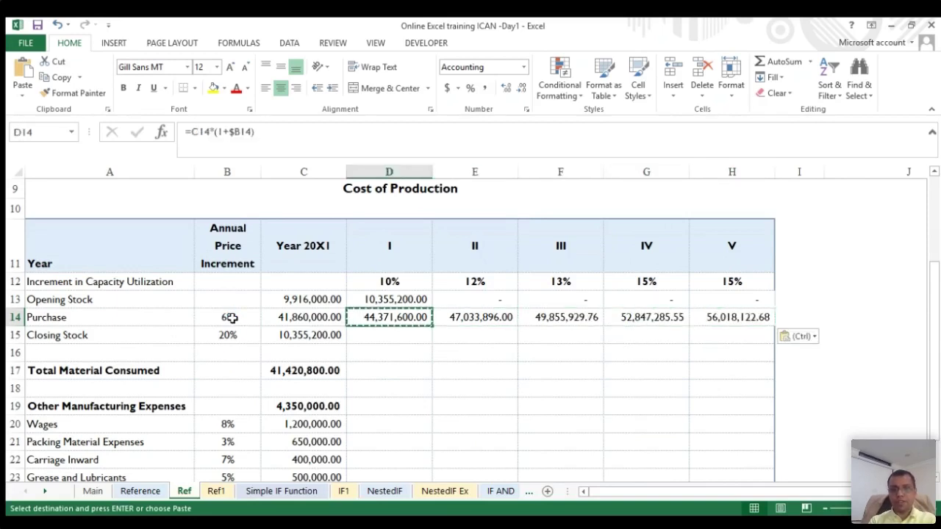
{"action": "key", "text": "ctrl+shift+Right"}
{"action": "key", "text": "Delete"}
{"action": "key", "text": "Left"}
{"action": "key", "text": "Right"}
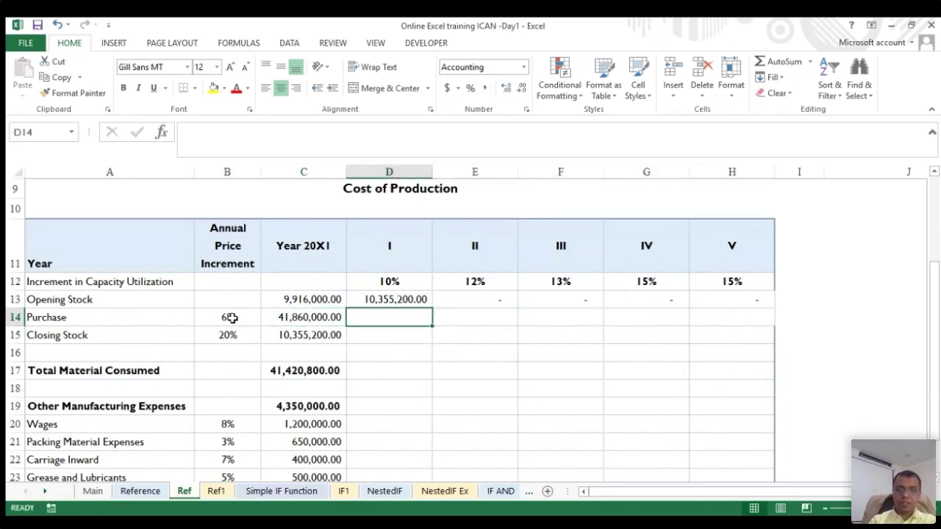
- Enter =C14*(1+$B14) in D14, raising the 20X1 purchase by 6% to 44,371,600.00
{"action": "type", "text": "="}
{"action": "key", "text": "Left"}
{"action": "type", "text": "*(1+"}
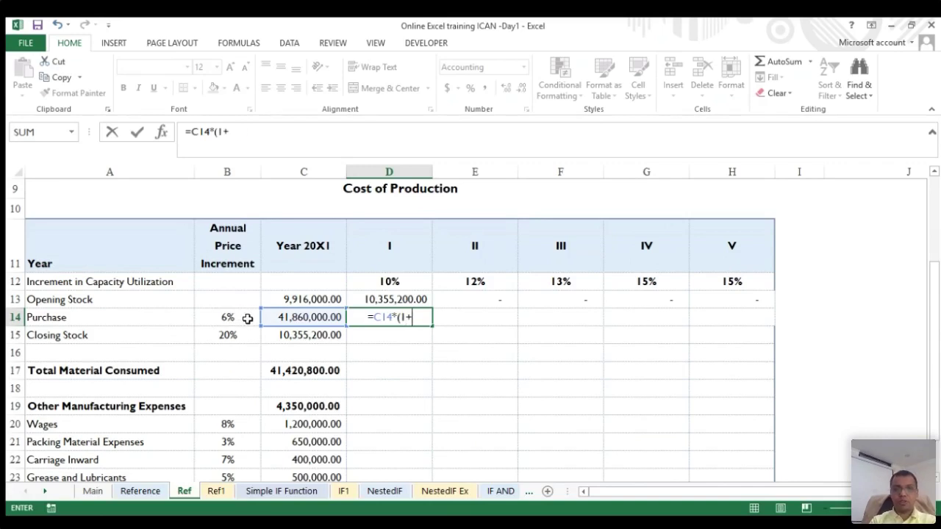
{"action": "left_click", "coordinate": [232, 317]}
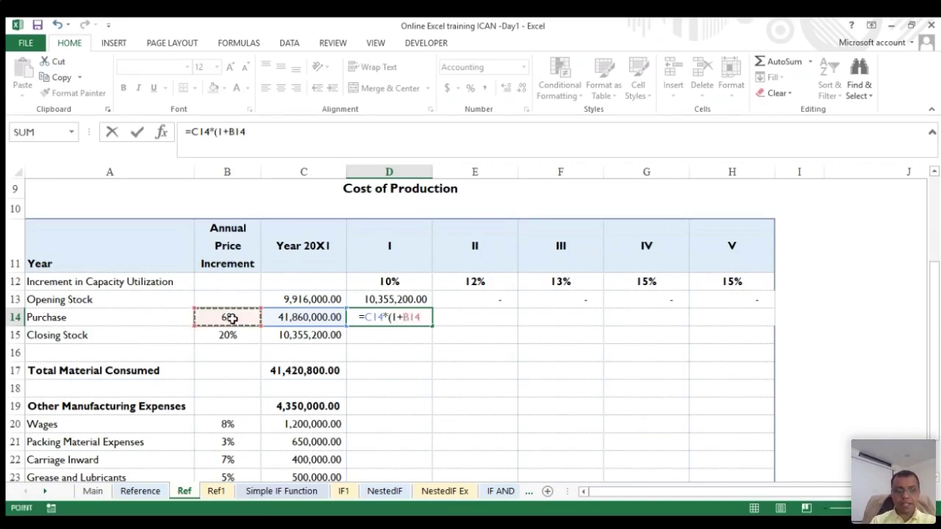
{"action": "left_click", "coordinate": [234, 133]}
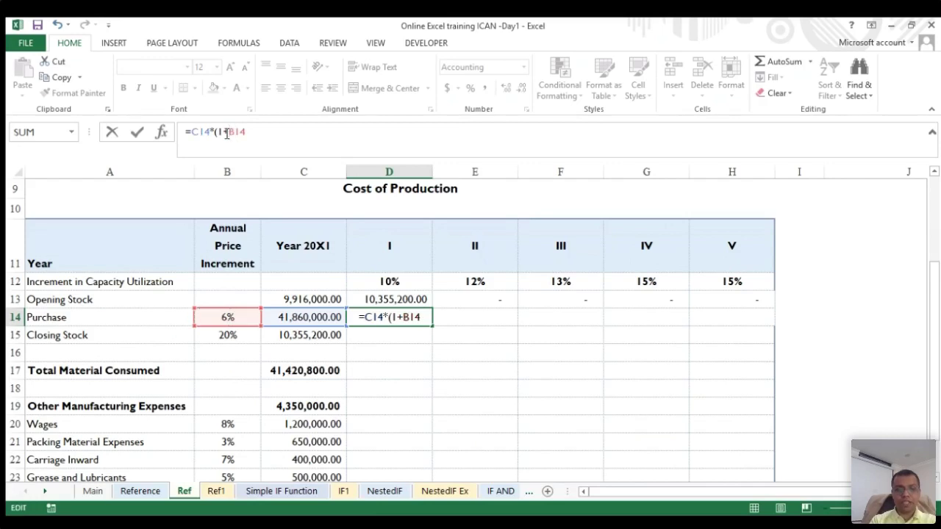
{"action": "type", "text": "$"}
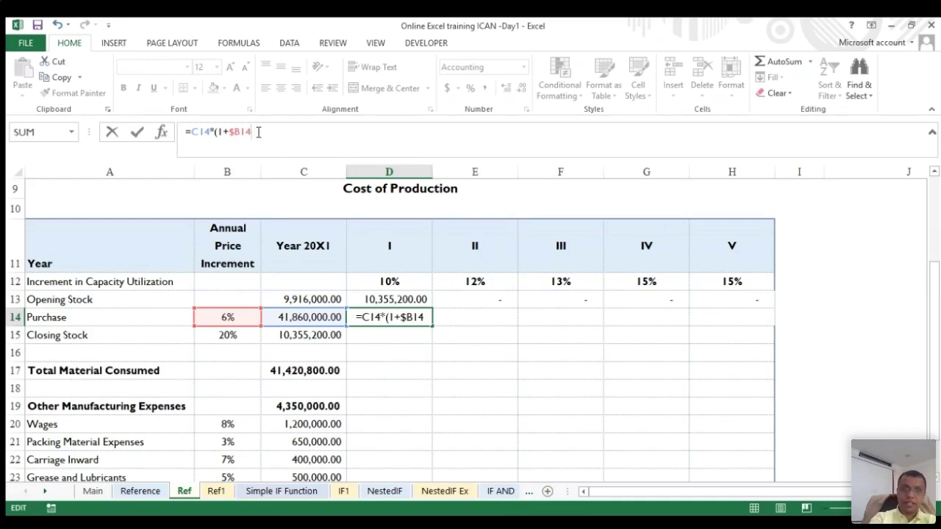
{"action": "type", "text": ")*"}
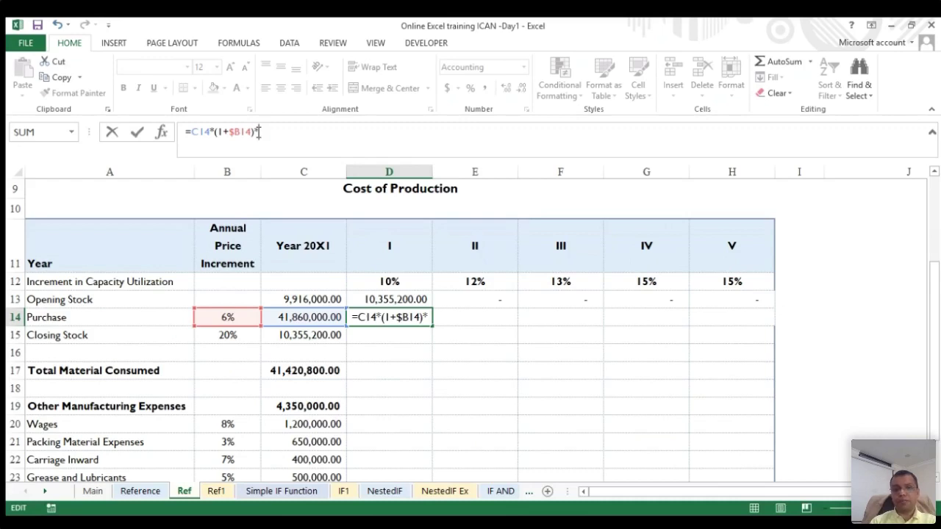
{"action": "key", "text": "BackSpace"}
{"action": "key", "text": "Return"}
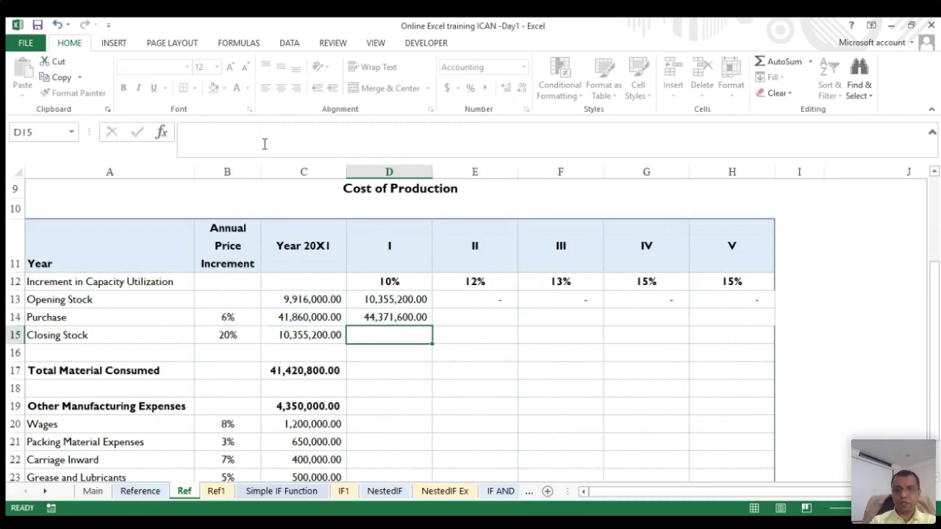
- Multiply D14 by (1+D$12) for the 10% capacity increase, giving 48,808,760.00
{"action": "key", "text": "Up"}
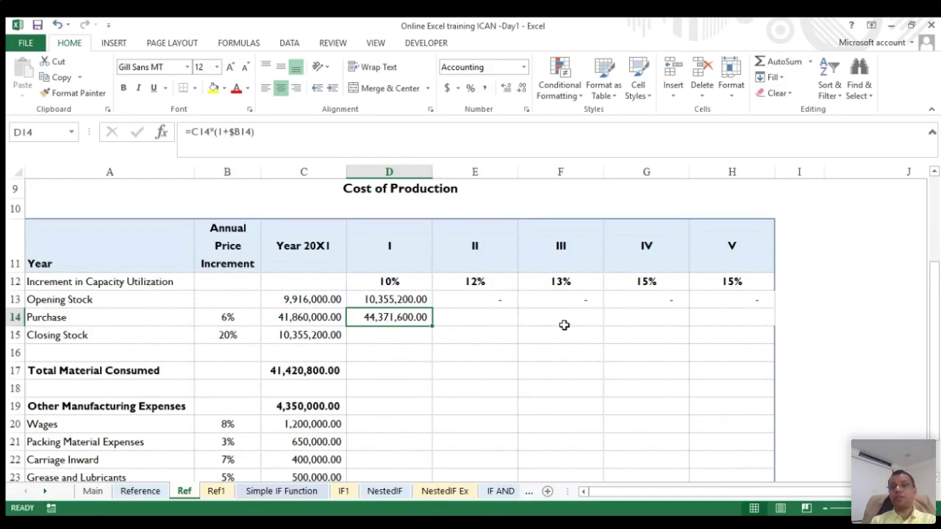
{"action": "left_click", "coordinate": [271, 134]}
{"action": "type", "text": "*"}
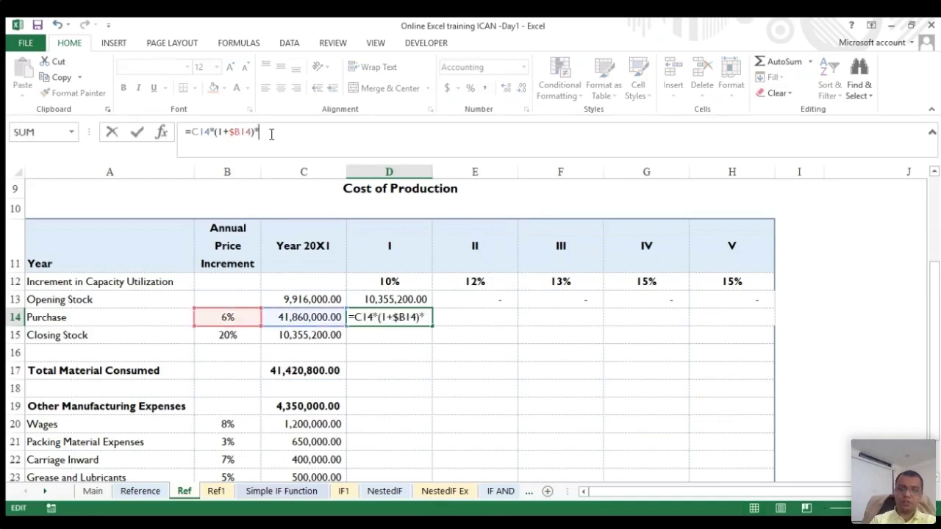
{"action": "type", "text": "(1+"}
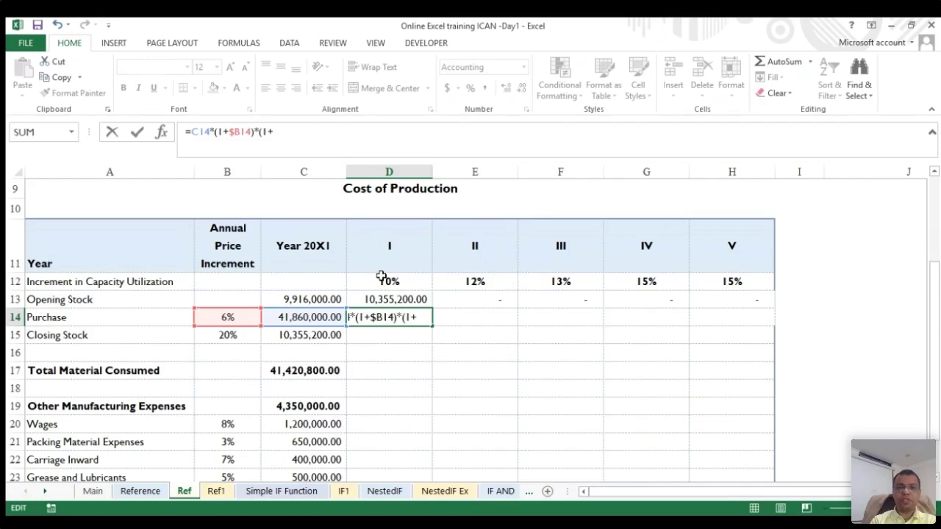
{"action": "left_click", "coordinate": [383, 279]}
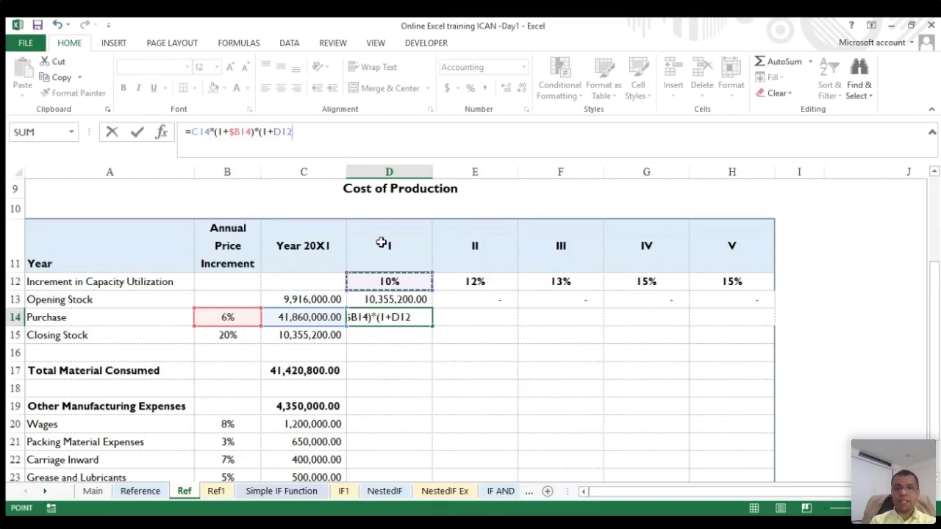
{"action": "left_click", "coordinate": [279, 132]}
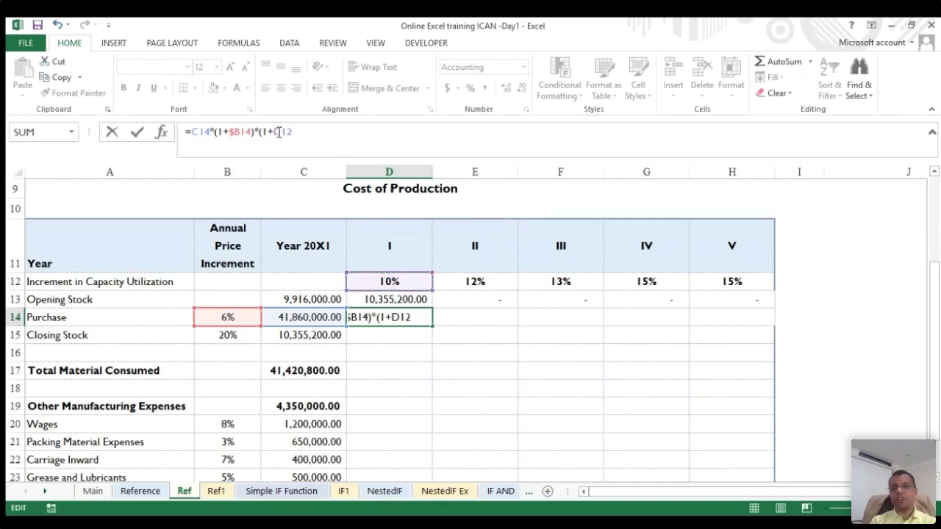
{"action": "type", "text": "$"}
{"action": "left_click", "coordinate": [325, 132]}
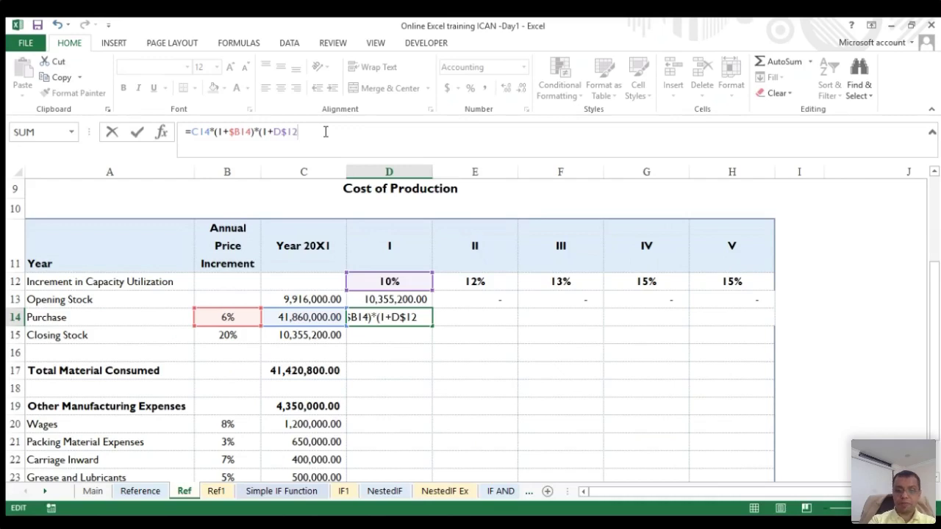
{"action": "key", "text": "Return"}
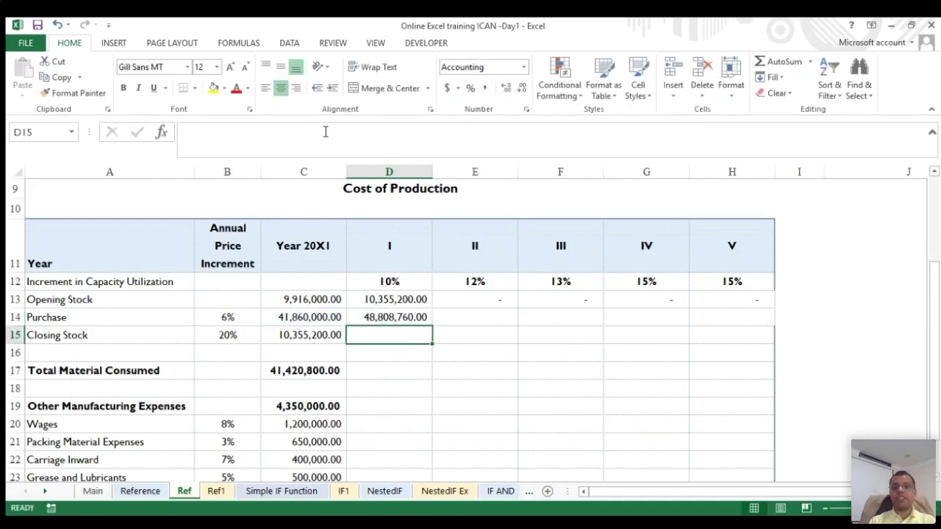
- Copy the D14 Purchase formula across E14:H14 for years II–V
{"action": "key", "text": "Up"}
{"action": "key", "text": "ctrl+c"}
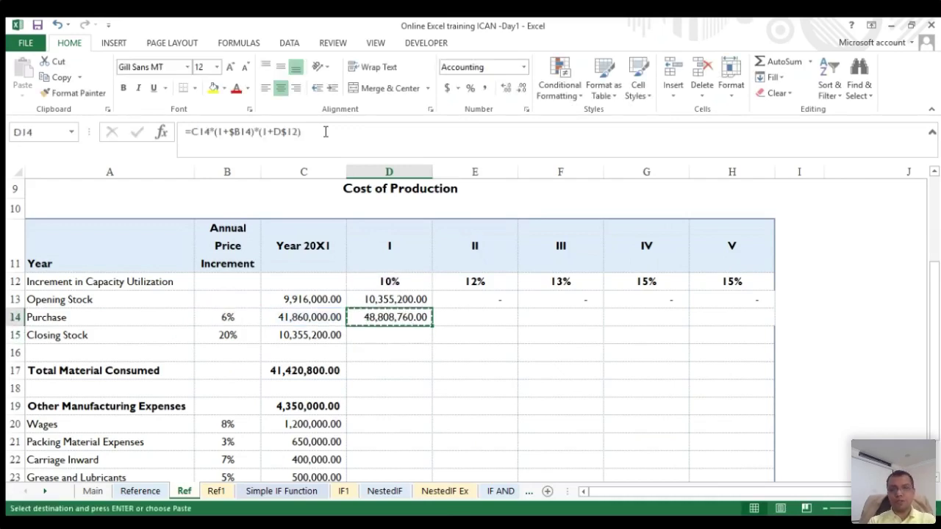
{"action": "key", "text": "Right"}
{"action": "key", "text": "shift+Right"}
{"action": "key", "text": "shift+Right"}
{"action": "key", "text": "shift+Right"}
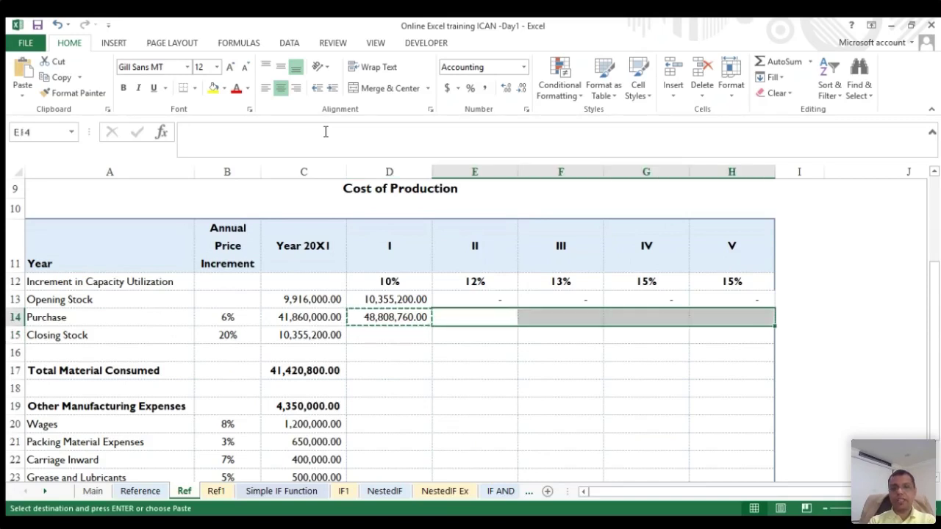
{"action": "key", "text": "Return"}
{"action": "key", "text": "Left"}
{"action": "key", "text": "Left"}
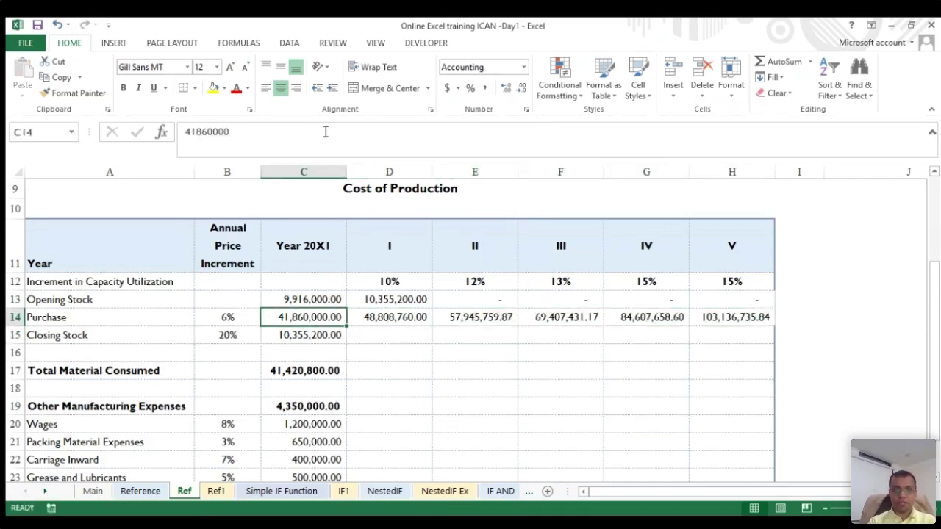
- Check the row 14 formulas, clear D14:H14, and start a new formula in D14
{"action": "key", "text": "Right"}
{"action": "key", "text": "Right"}
{"action": "key", "text": "Right"}
{"action": "key", "text": "Right"}
{"action": "key", "text": "Right"}
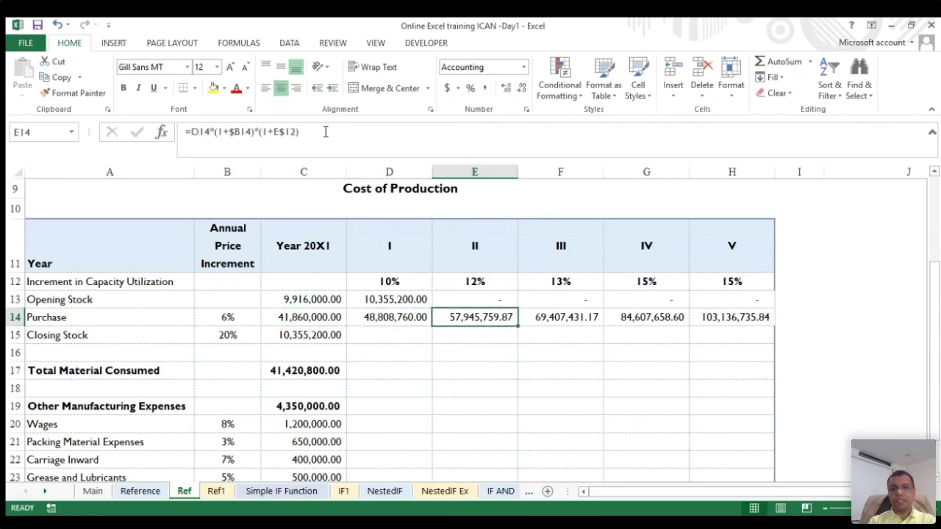
{"action": "key", "text": "Left"}
{"action": "key", "text": "Left"}
{"action": "key", "text": "Left"}
{"action": "key", "text": "Left"}
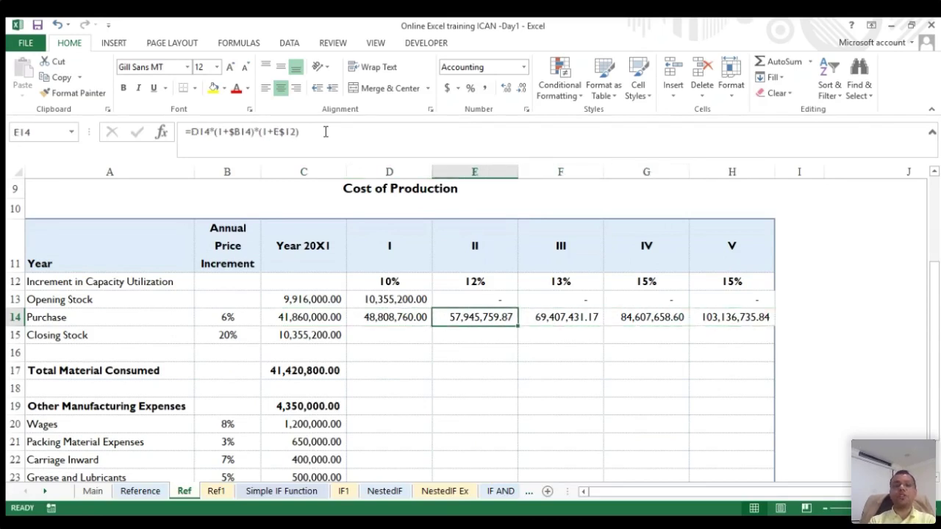
{"action": "key", "text": "F2"}
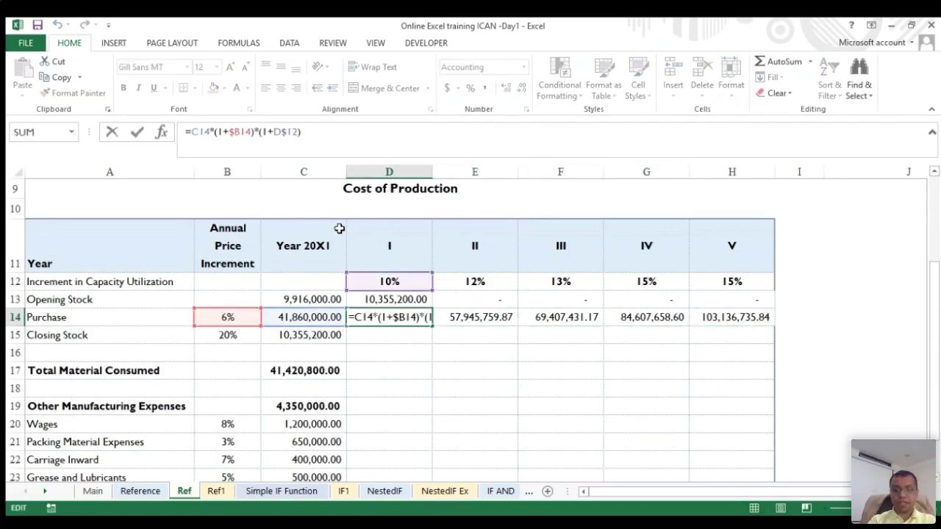
{"action": "key", "text": "Escape"}
{"action": "key", "text": "ctrl+shift+Right"}
{"action": "key", "text": "Delete"}
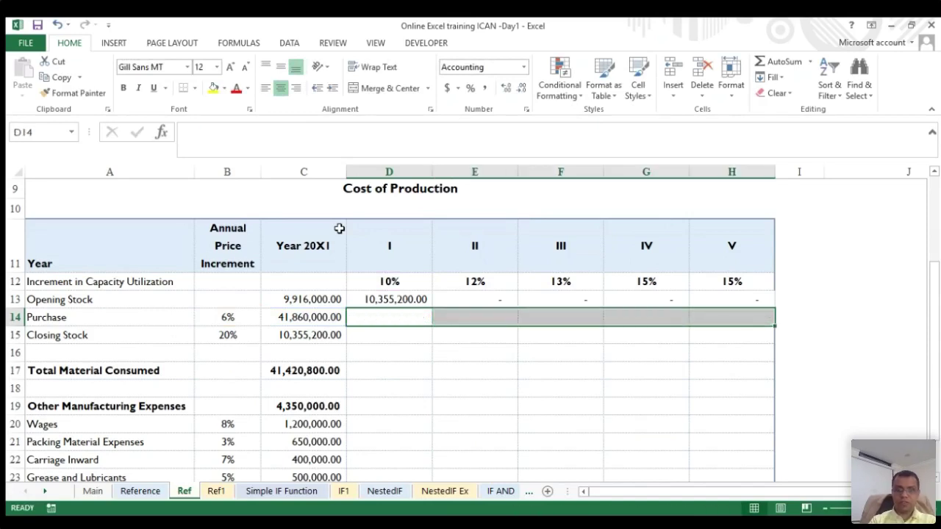
{"action": "key", "text": "Left"}
{"action": "key", "text": "Right"}
{"action": "type", "text": "="}
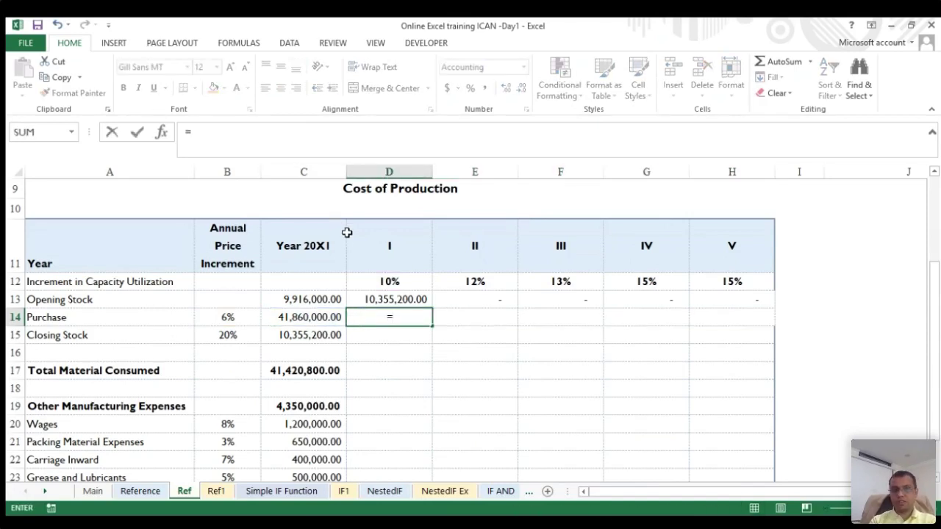
- Enter =C14*(1+$B14)*(1+D$12) as the year I Purchase, giving 48,808,760.00
{"action": "left_click", "coordinate": [299, 316]}
{"action": "type", "text": "*"}
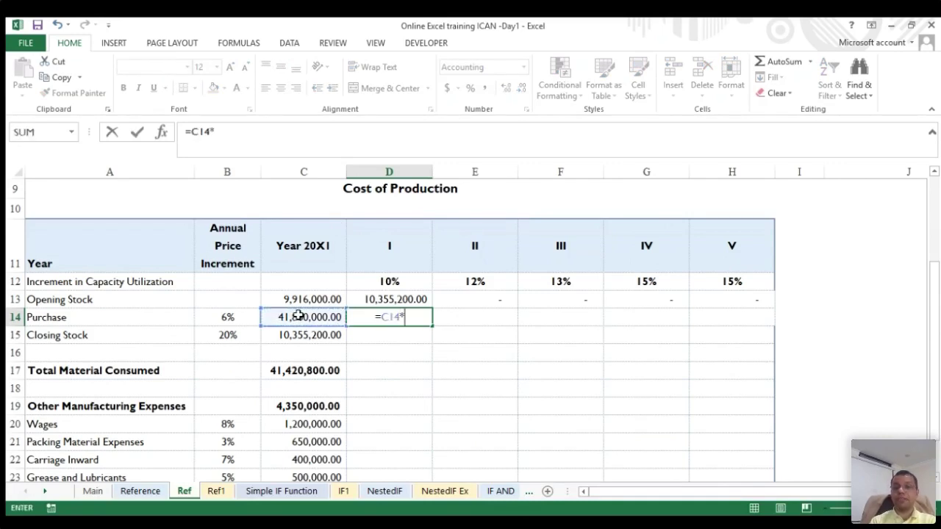
{"action": "type", "text": "(1+"}
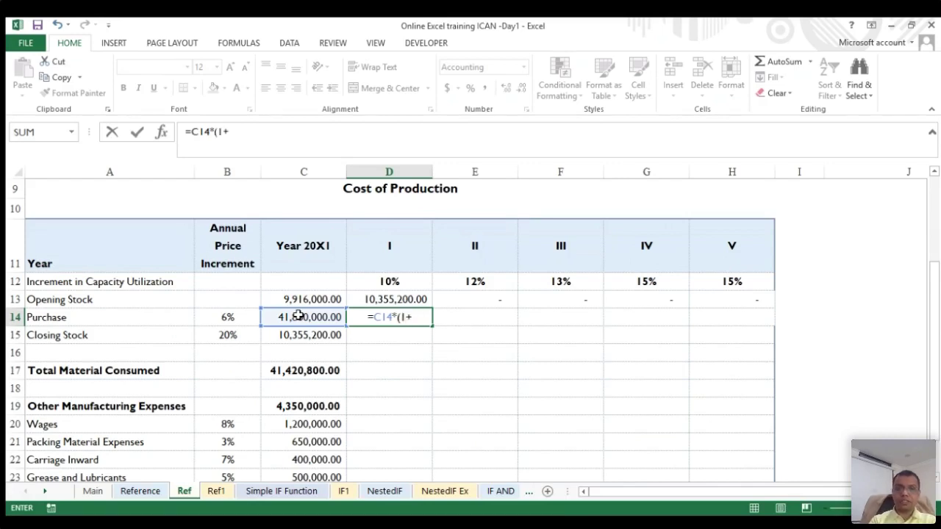
{"action": "left_click", "coordinate": [224, 316]}
{"action": "type", "text": ")"}
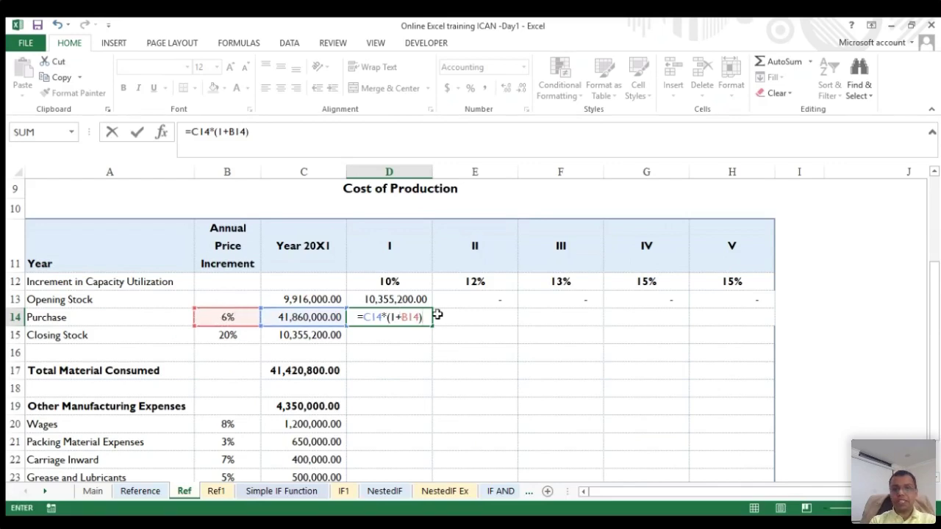
{"action": "left_click", "coordinate": [229, 132]}
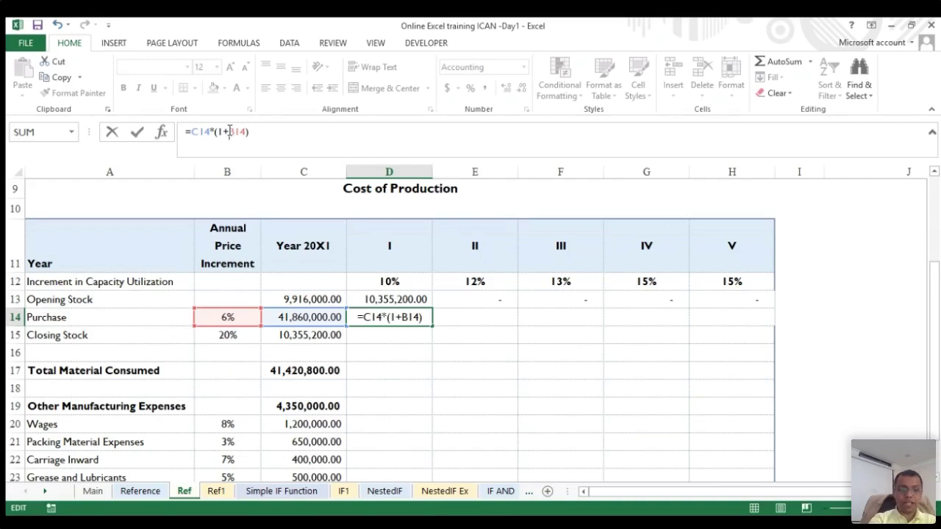
{"action": "type", "text": "$"}
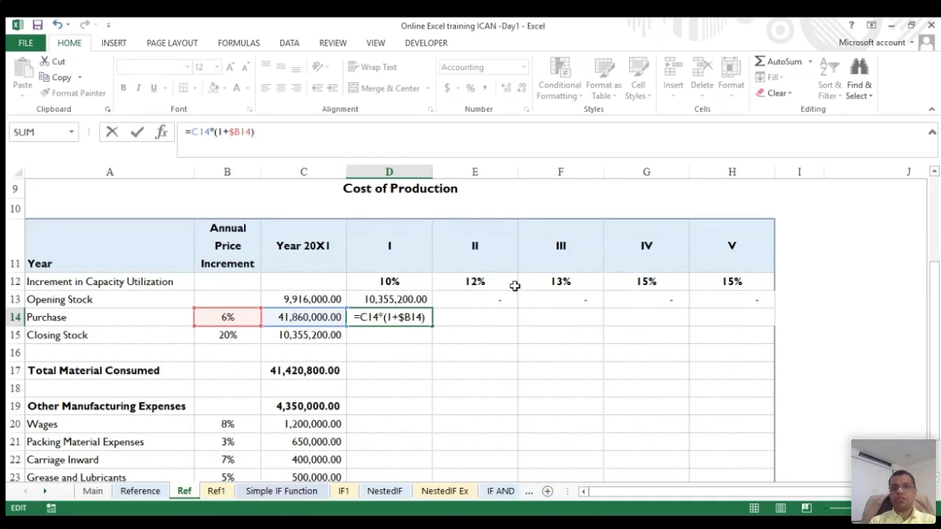
{"action": "type", "text": "*("}
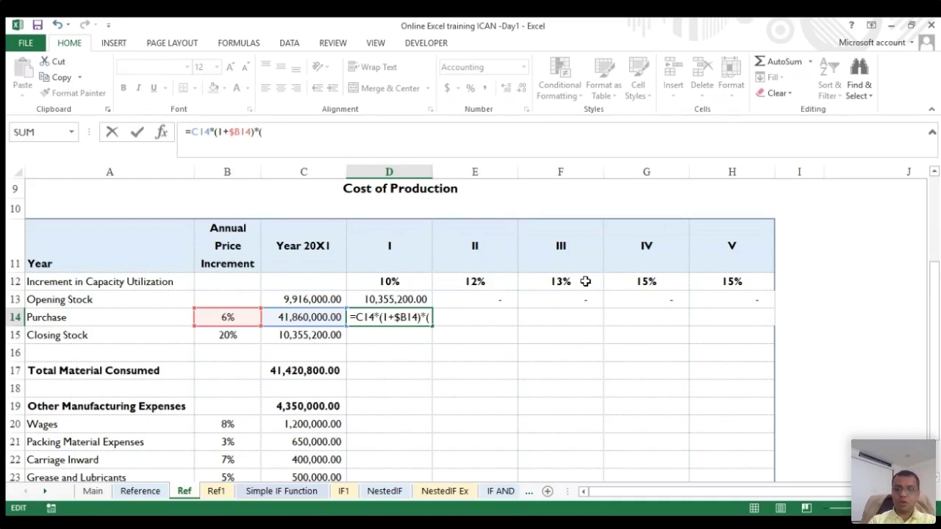
{"action": "type", "text": "1+"}
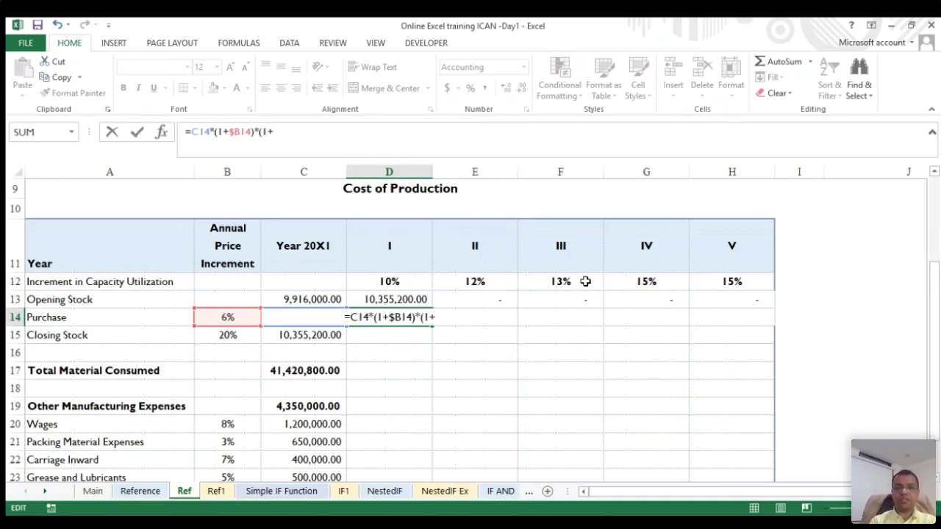
{"action": "left_click", "coordinate": [389, 281]}
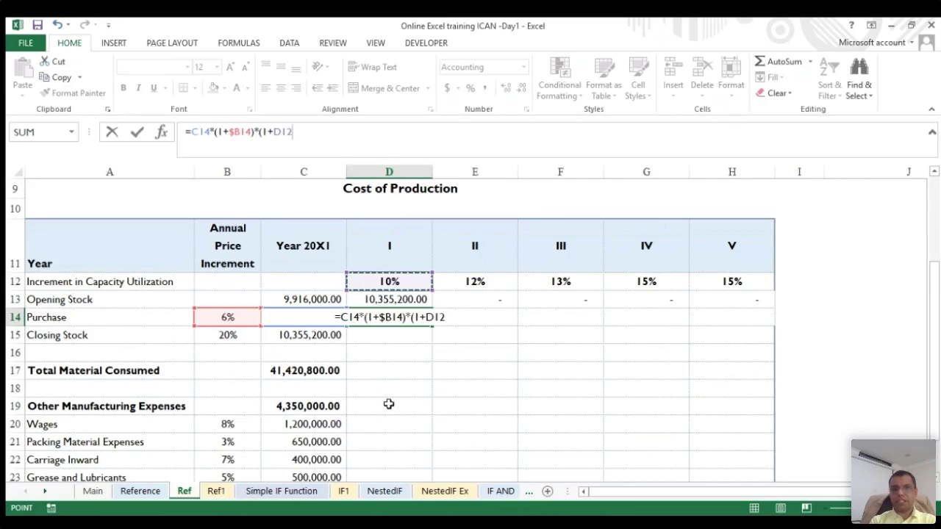
{"action": "left_click", "coordinate": [282, 134]}
{"action": "type", "text": "$"}
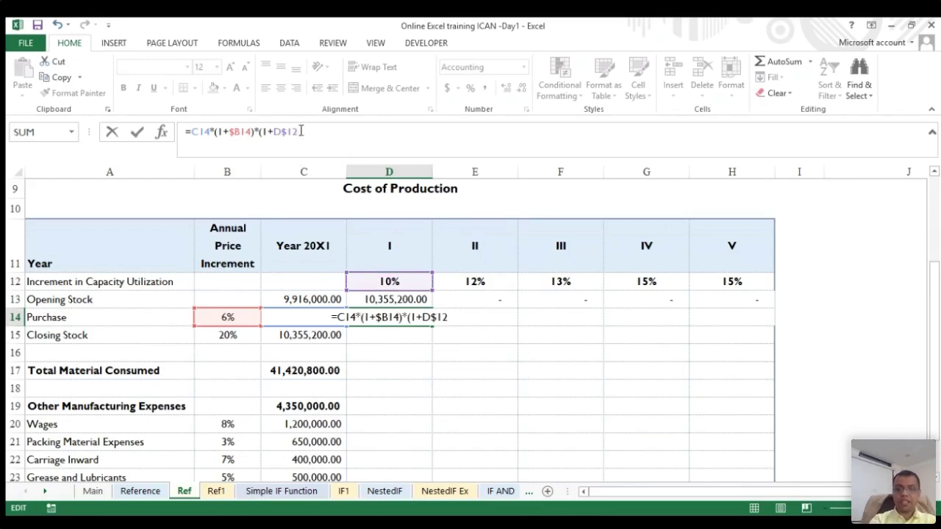
{"action": "key", "text": "Return"}
- Copy D14 and select the years II–V Purchase cells as the paste target
{"action": "key", "text": "Up"}
{"action": "key", "text": "ctrl+c"}
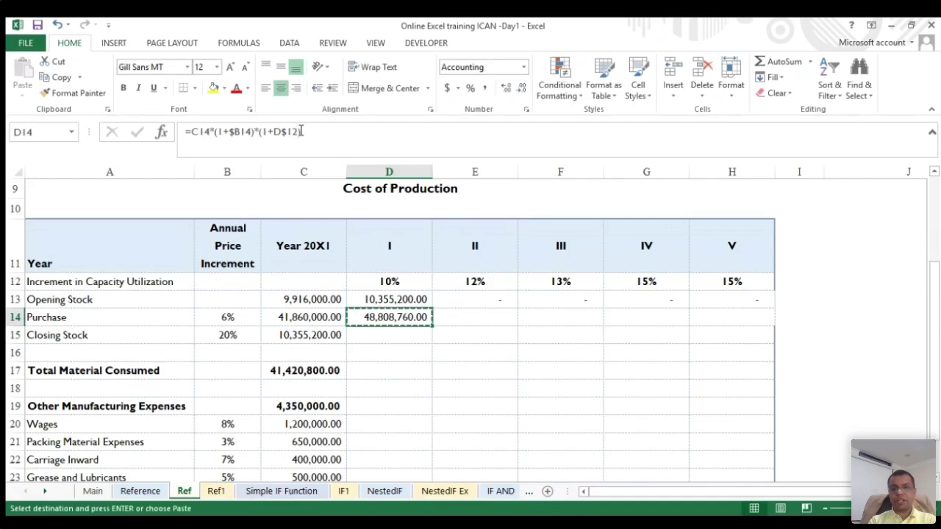
{"action": "key", "text": "Right"}
{"action": "key", "text": "shift+Right"}
{"action": "key", "text": "shift+Right"}
{"action": "key", "text": "shift+Right"}
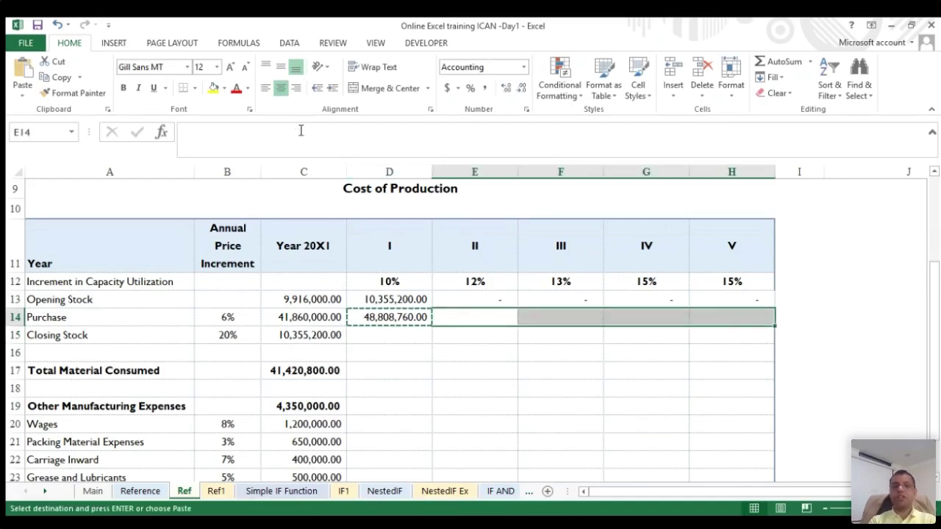
- Paste the Purchase formula into E14:H14 for years II–V
{"action": "key", "text": "Return"}
{"action": "key", "text": "Left"}
{"action": "key", "text": "Left"}
{"action": "key", "text": "Down"}
{"action": "key", "text": "Right"}
{"action": "key", "text": "Left"}
{"action": "key", "text": "Right"}
- Enter =(D13+D14)*$B15 in D15 for year I Closing Stock (11,832,792.00) and copy it
{"action": "type", "text": "="}
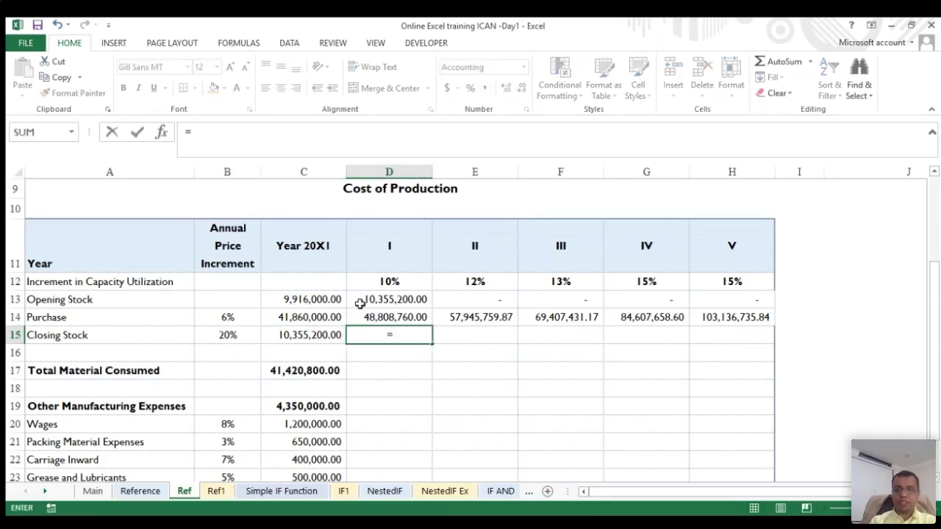
{"action": "type", "text": "("}
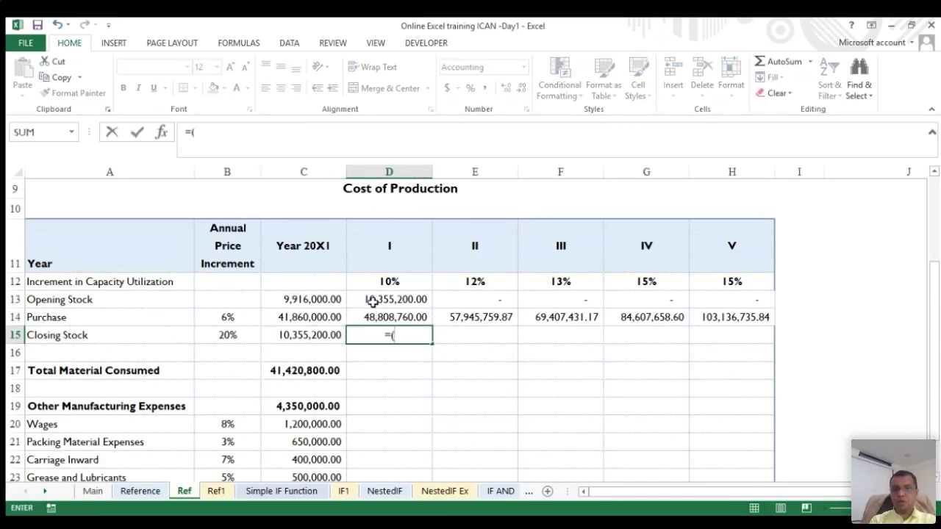
{"action": "left_click", "coordinate": [375, 300]}
{"action": "type", "text": "+"}
{"action": "left_click", "coordinate": [395, 318]}
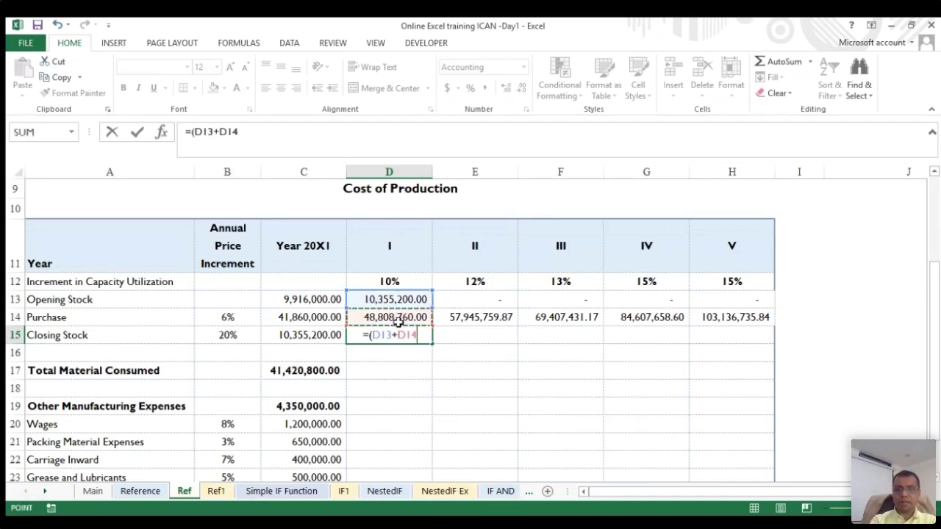
{"action": "type", "text": ")"}
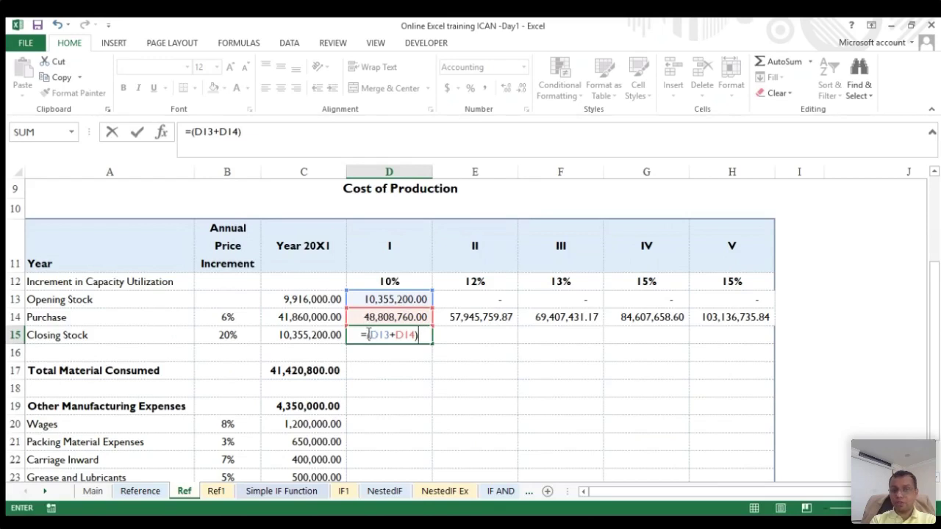
{"action": "type", "text": "*"}
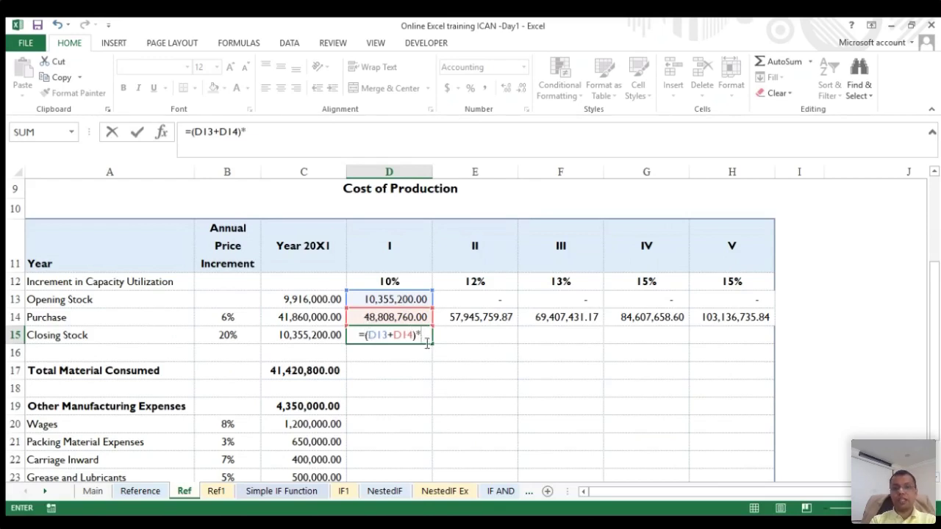
{"action": "left_click", "coordinate": [401, 281]}
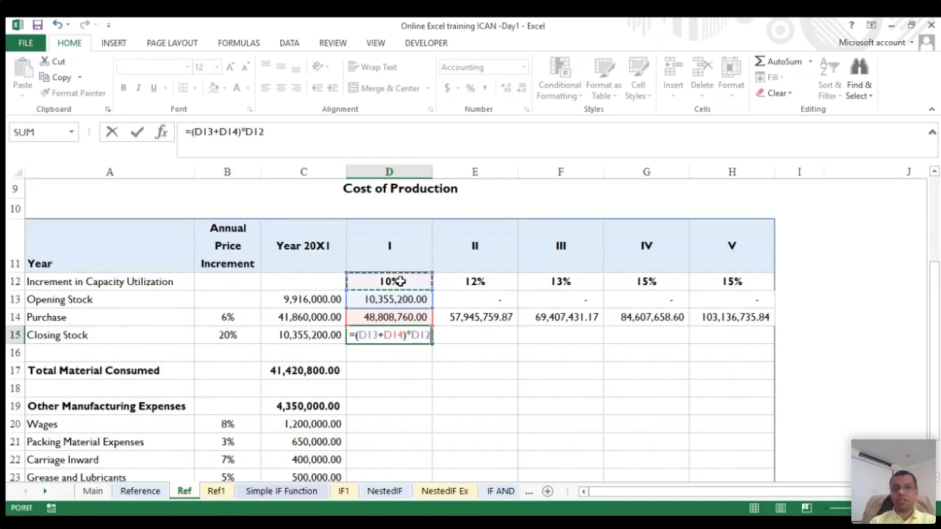
{"action": "key", "text": "BackSpace"}
{"action": "key", "text": "BackSpace"}
{"action": "key", "text": "BackSpace"}
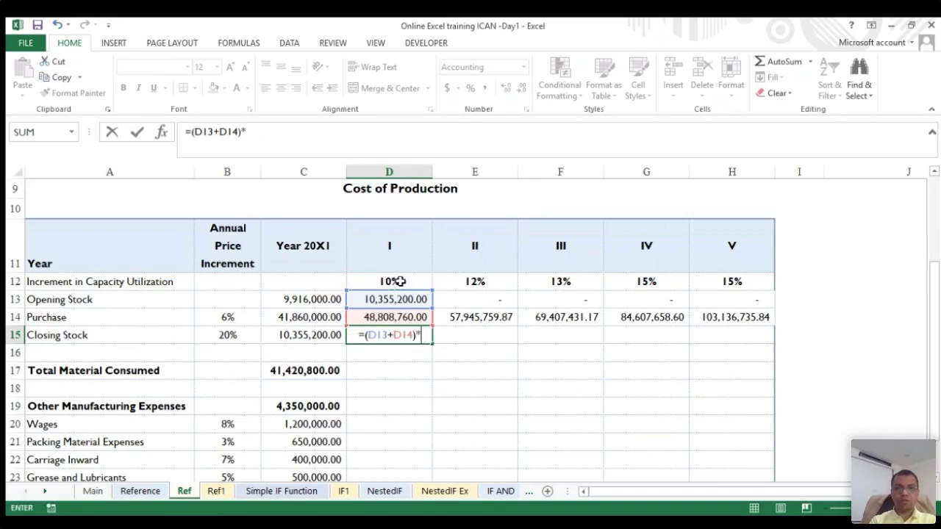
{"action": "left_click", "coordinate": [230, 335]}
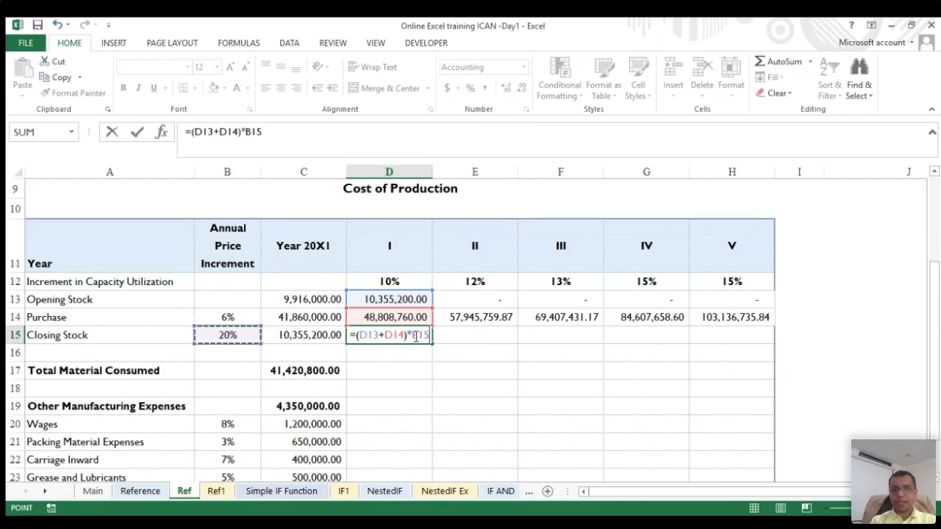
{"action": "left_click", "coordinate": [413, 335]}
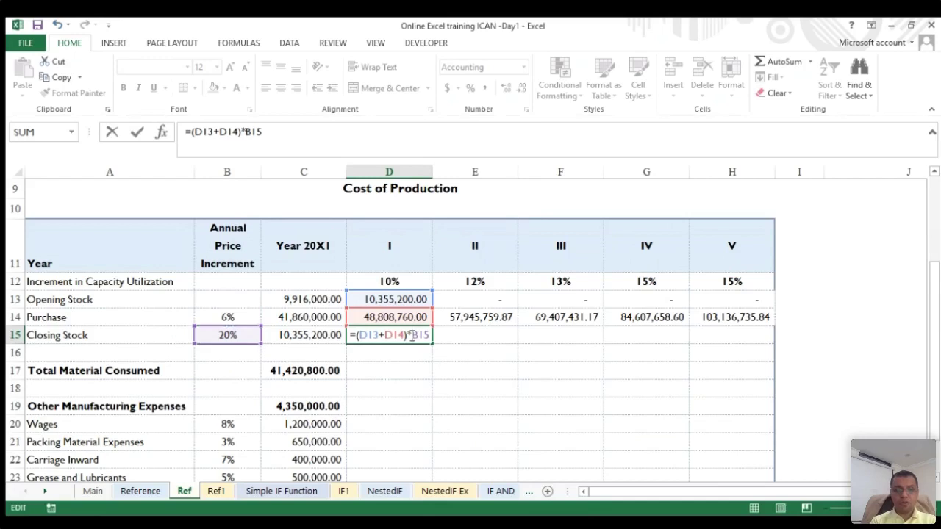
{"action": "type", "text": "$"}
{"action": "key", "text": "Return"}
{"action": "left_click", "coordinate": [413, 335]}
{"action": "key", "text": "ctrl+c"}
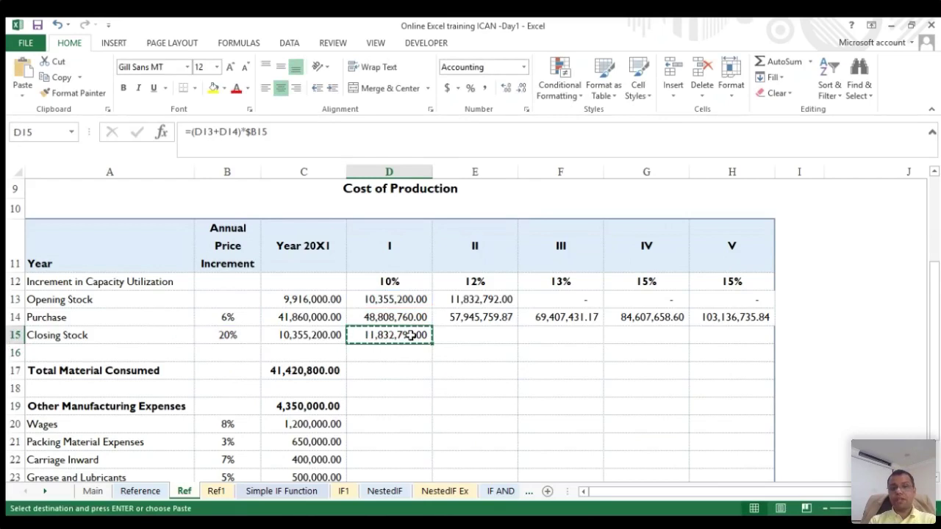
- Paste the Closing Stock formula into E15:H15 for years II–V
{"action": "key", "text": "Right"}
{"action": "key", "text": "shift+Right"}
{"action": "key", "text": "shift+Right"}
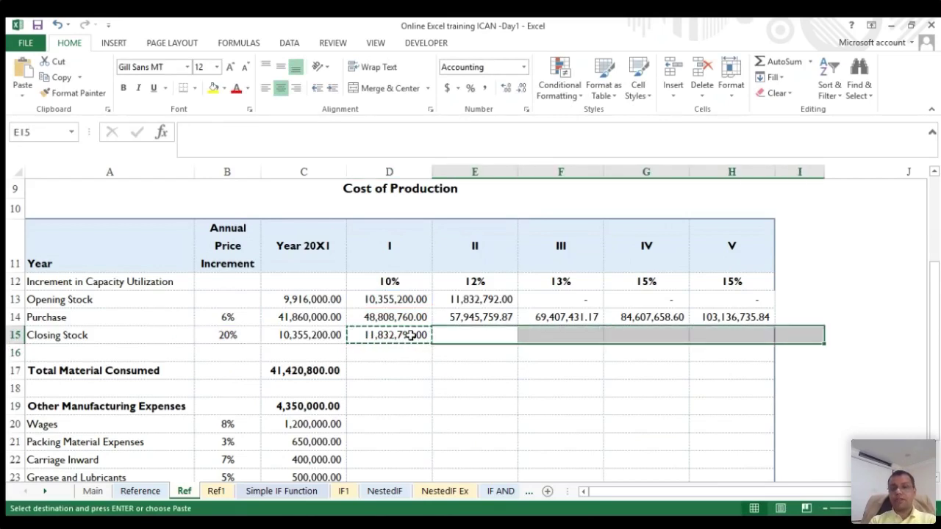
{"action": "key", "text": "shift+Left"}
{"action": "key", "text": "Return"}
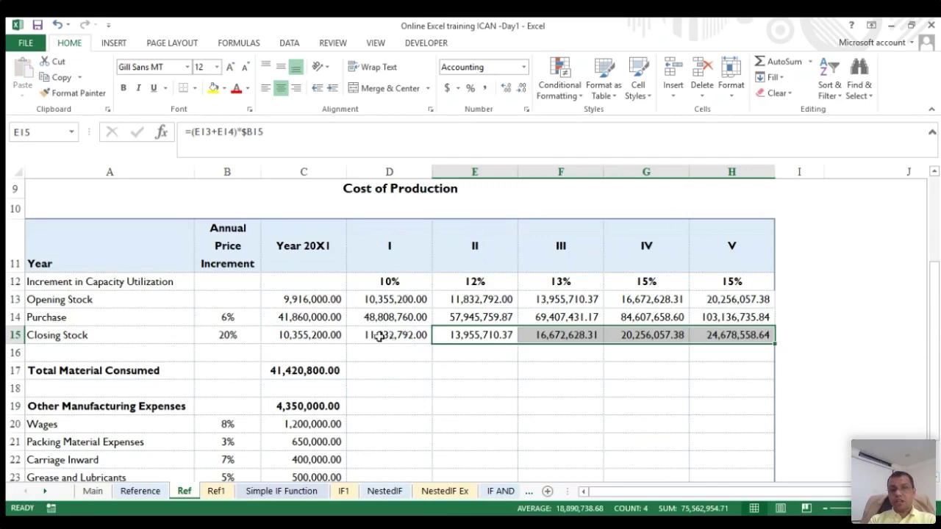
- Review D15's formula, then clear the Closing Stock row D15:H15
{"action": "left_click", "coordinate": [377, 335]}
{"action": "key", "text": "F2"}
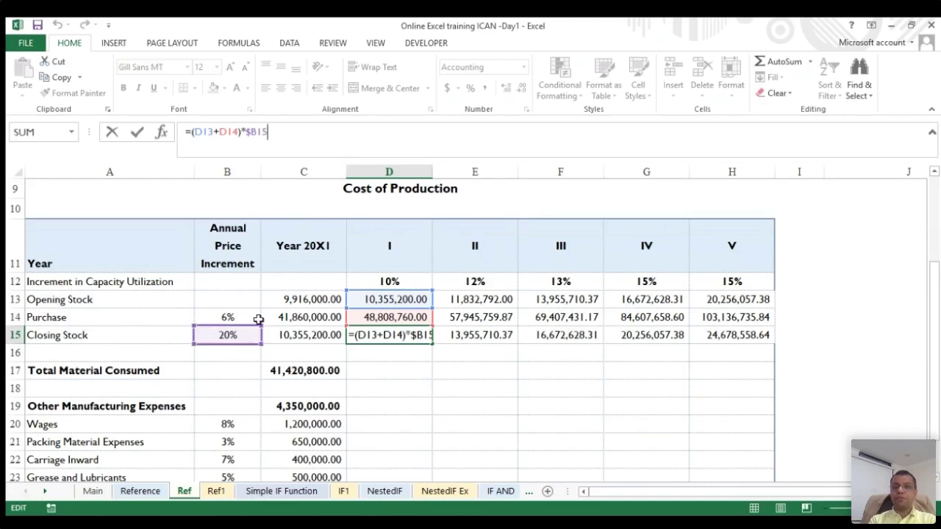
{"action": "key", "text": "Escape"}
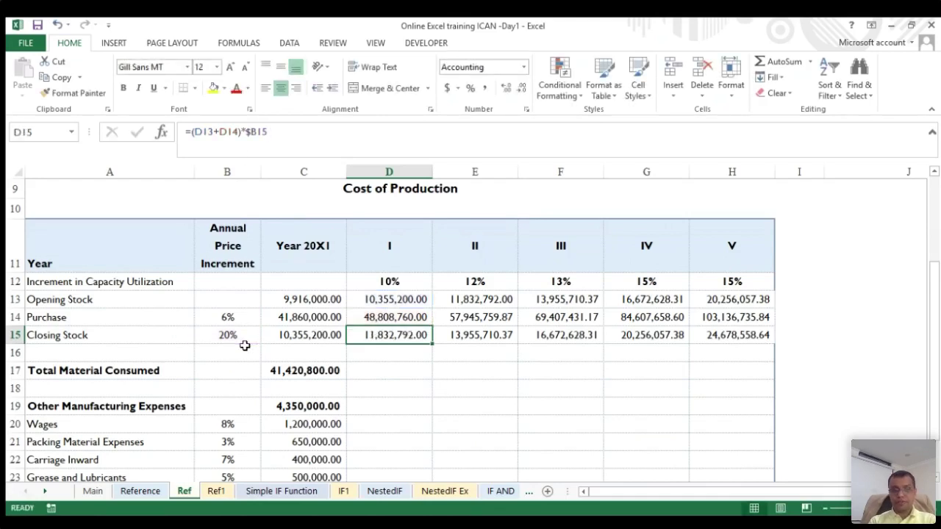
{"action": "key", "text": "ctrl+shift+Right"}
{"action": "key", "text": "Delete"}
{"action": "key", "text": "Left"}
{"action": "key", "text": "Right"}
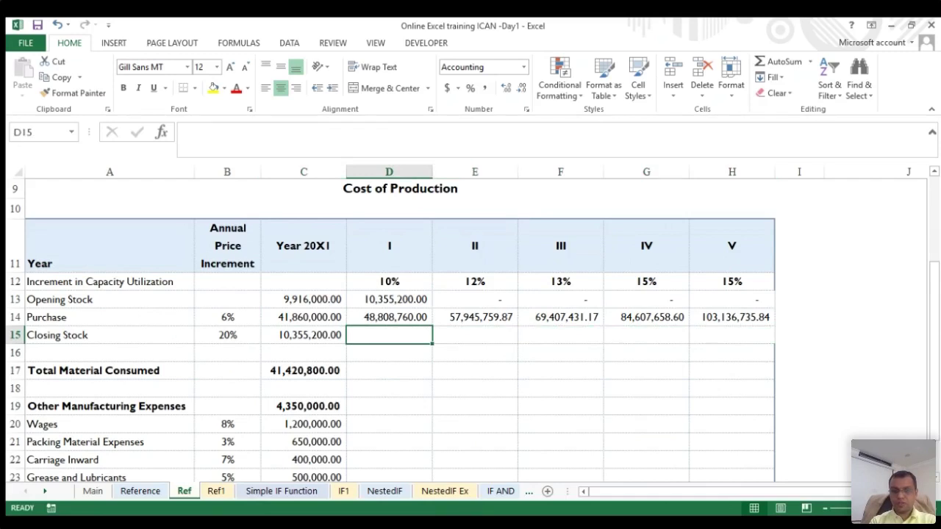
{"action": "scroll", "coordinate": [485, 406], "scroll_direction": "up", "scroll_amount": 4}
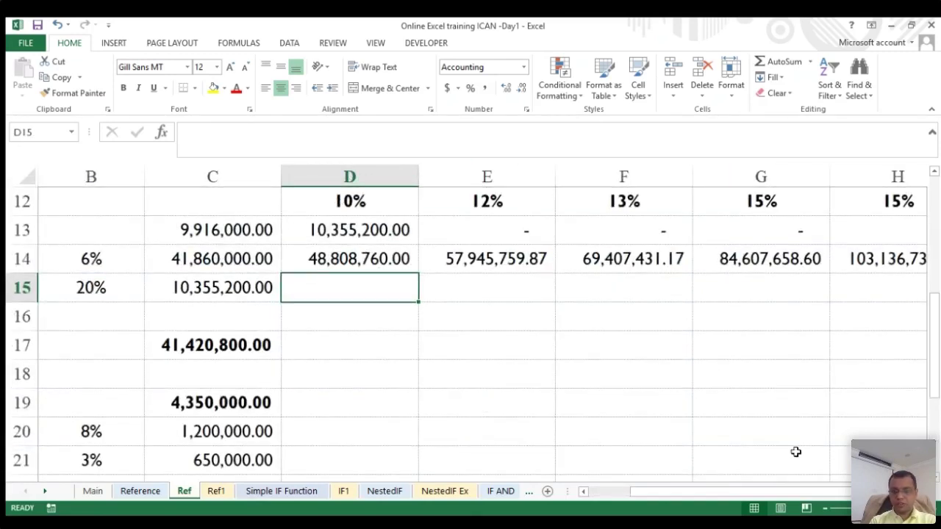
- Zoom in on the sheet and begin a formula with = in cell D15
{"action": "left_click", "coordinate": [376, 44]}
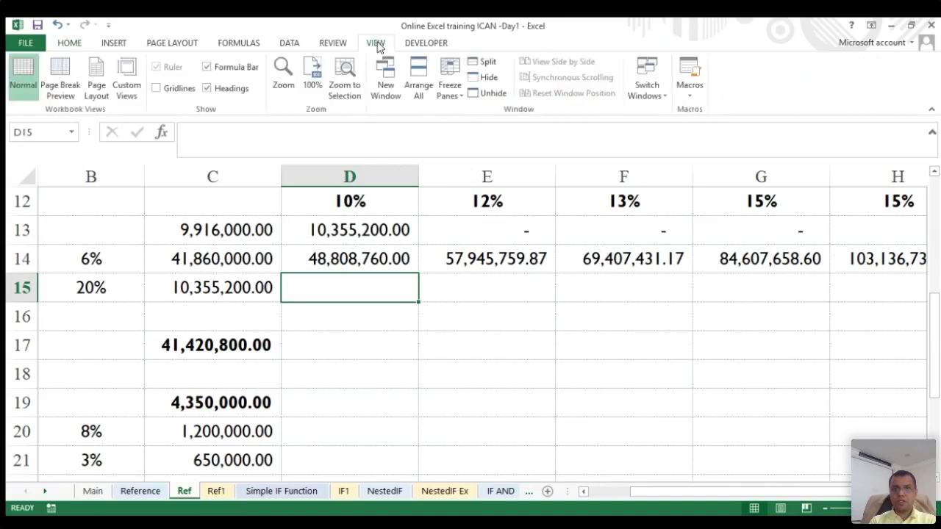
{"action": "left_click", "coordinate": [340, 77]}
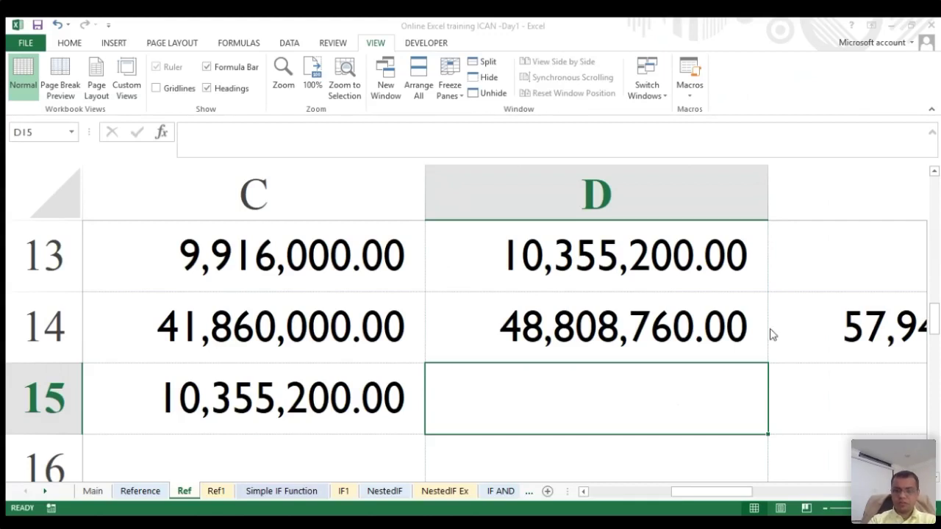
{"action": "scroll", "coordinate": [772, 335], "scroll_direction": "down", "scroll_amount": 10}
{"action": "scroll", "coordinate": [521, 376], "scroll_direction": "left", "scroll_amount": 3}
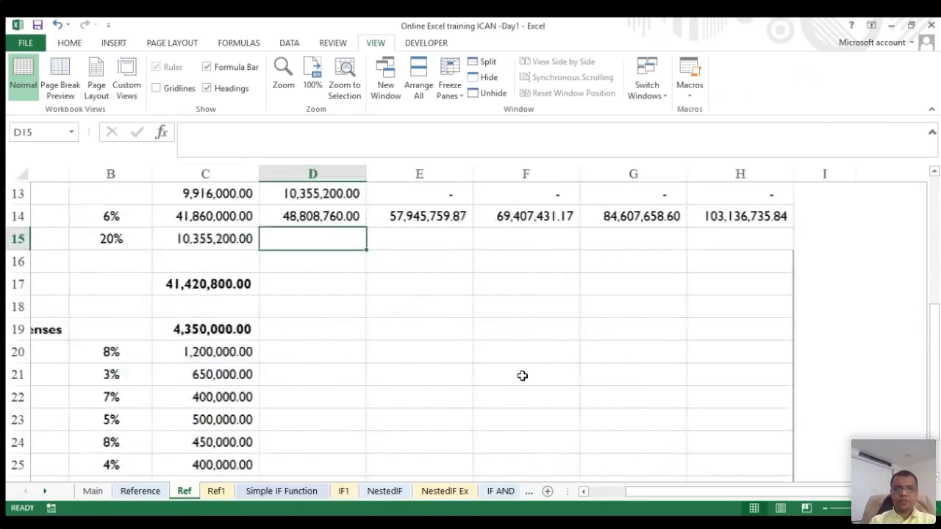
{"action": "scroll", "coordinate": [521, 376], "scroll_direction": "up", "scroll_amount": 1}
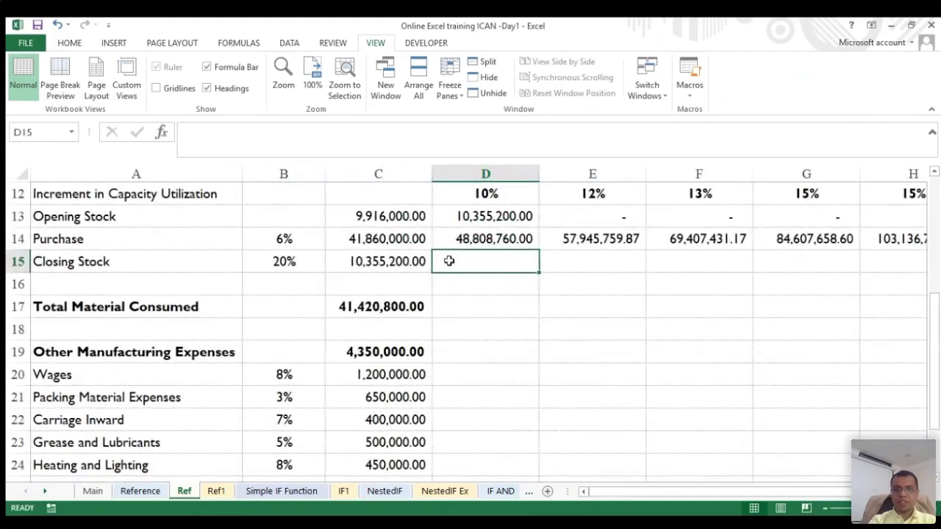
{"action": "type", "text": "="}
{"action": "scroll", "coordinate": [450, 262], "scroll_direction": "up", "scroll_amount": 1}
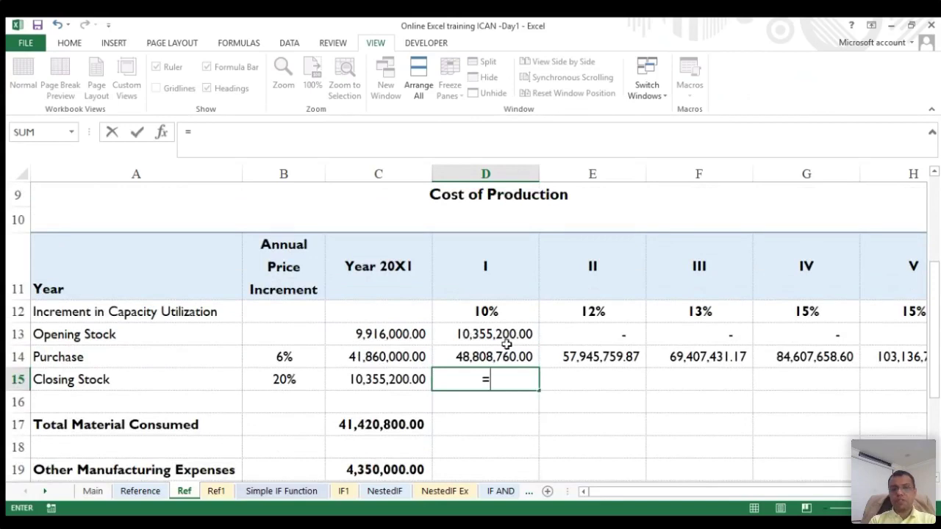
- Enter =(D13+D14)*$B15 as the year I Closing Stock formula in D15
{"action": "type", "text": "("}
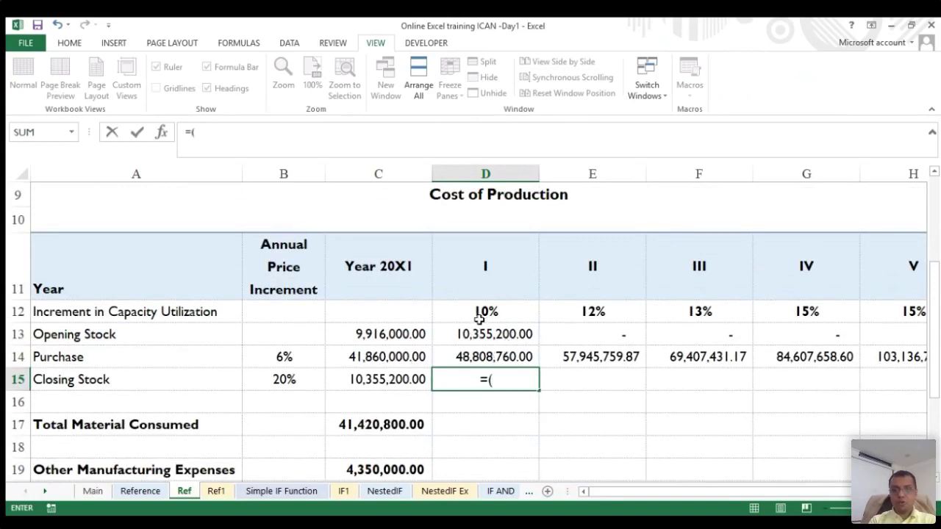
{"action": "left_click", "coordinate": [485, 330]}
{"action": "type", "text": "+"}
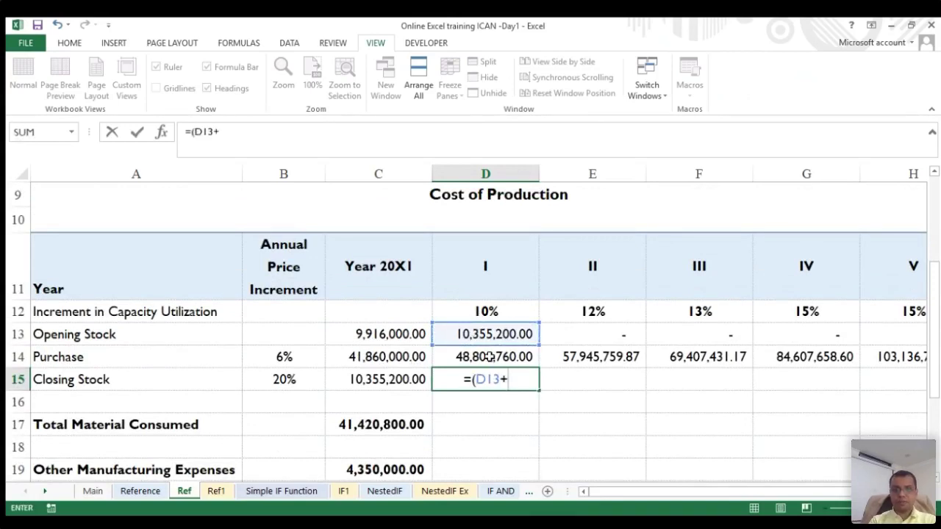
{"action": "left_click", "coordinate": [490, 357]}
{"action": "type", "text": ")*"}
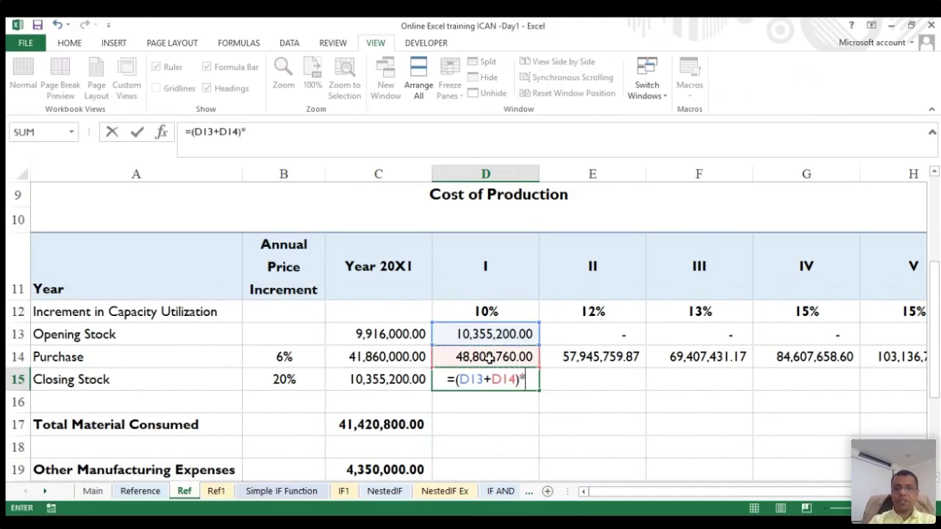
{"action": "left_click", "coordinate": [284, 379]}
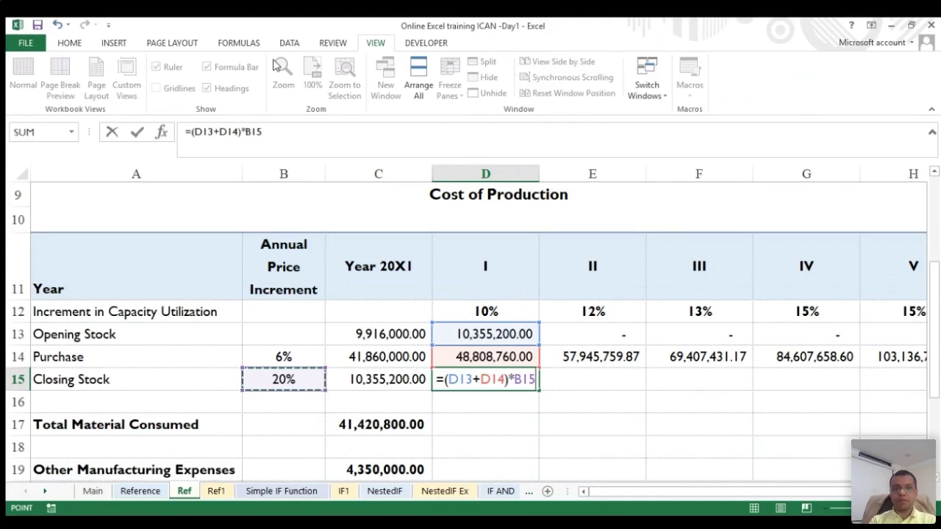
{"action": "left_click", "coordinate": [243, 130]}
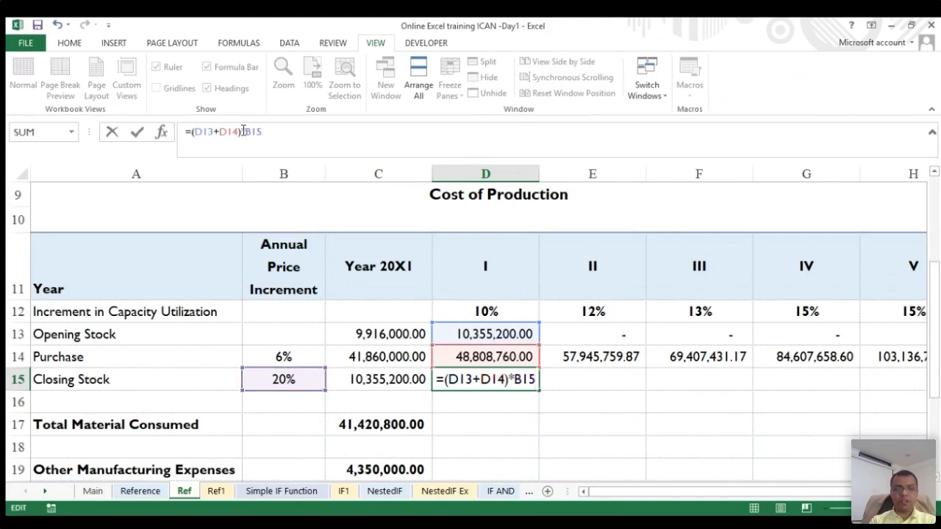
{"action": "type", "text": "$"}
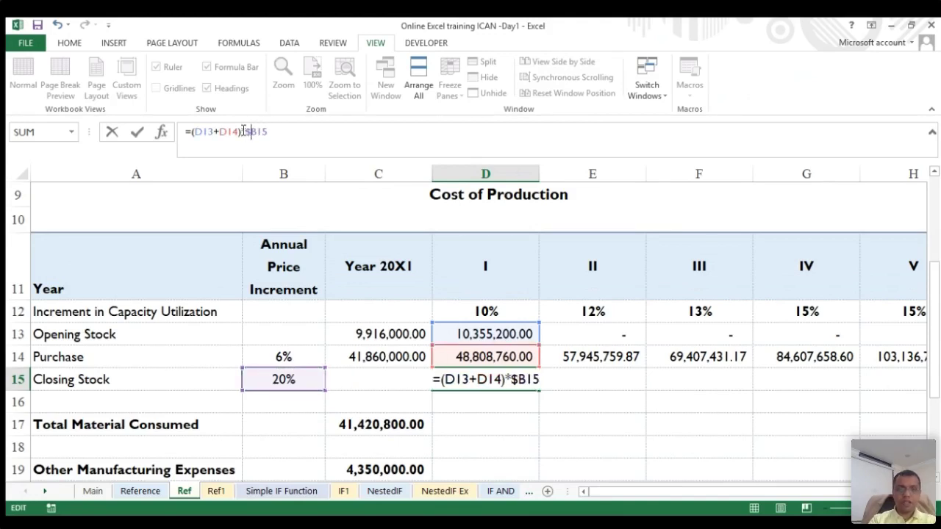
{"action": "key", "text": "Return"}
- Copy the Closing Stock formula across E15:H15, reaching 24,678,558.64 in year V
{"action": "key", "text": "Up"}
{"action": "key", "text": "ctrl+c"}
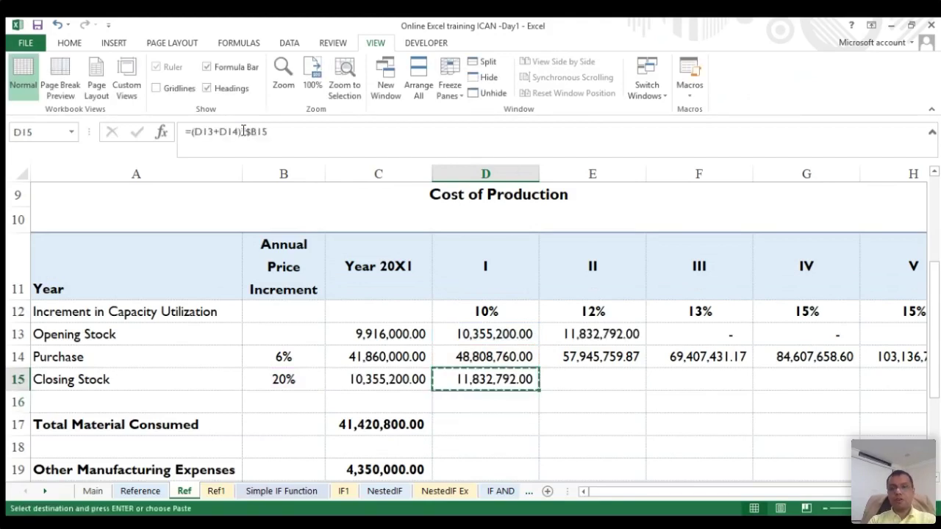
{"action": "key", "text": "Right"}
{"action": "key", "text": "shift+Right"}
{"action": "key", "text": "shift+Right"}
{"action": "key", "text": "shift+Right"}
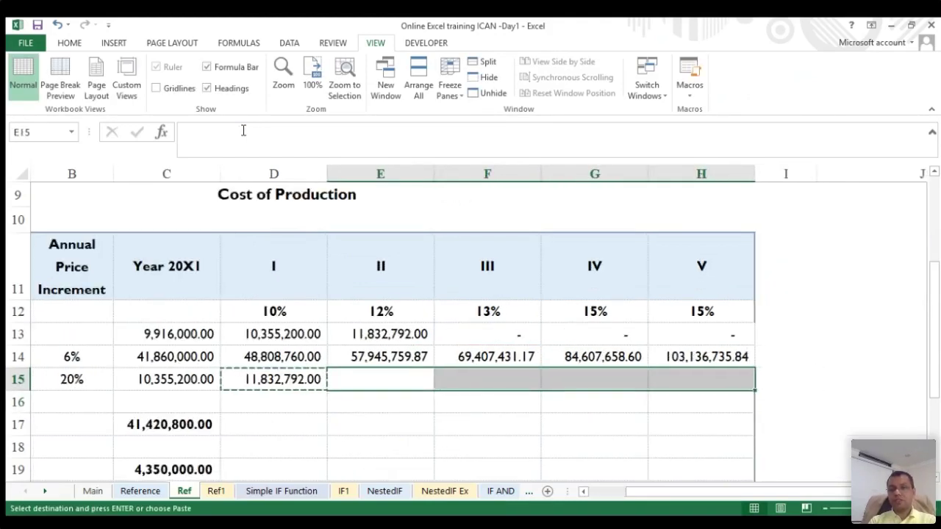
{"action": "key", "text": "Return"}
{"action": "key", "text": "Left"}
{"action": "key", "text": "Left"}
{"action": "key", "text": "Left"}
{"action": "key", "text": "Left"}
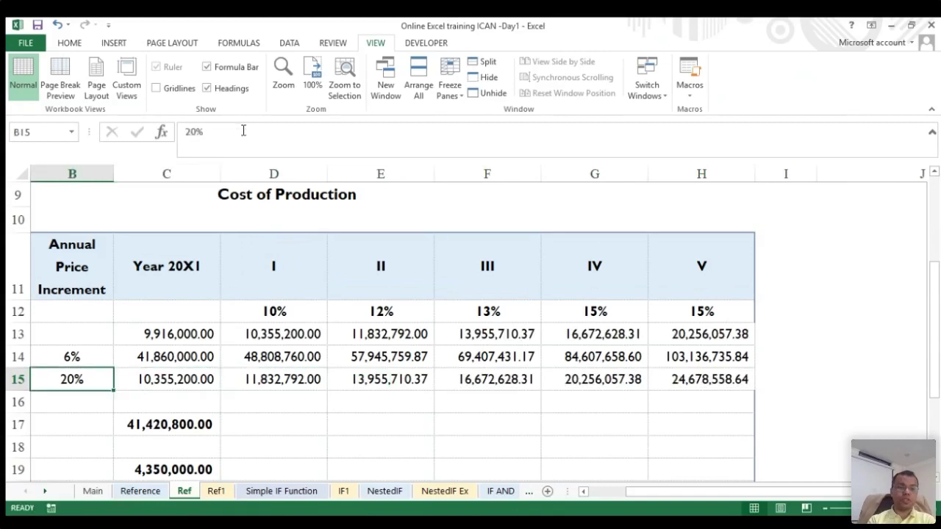
{"action": "key", "text": "Down"}
{"action": "key", "text": "Down"}
{"action": "key", "text": "Right"}
{"action": "key", "text": "Right"}
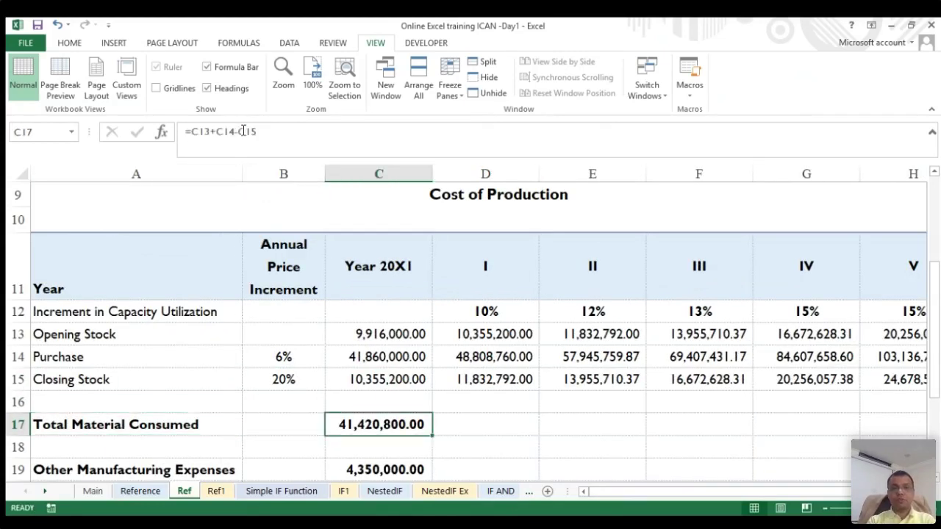
- Copy the C17 Total Material Consumed formula across D17:H17, giving 47,331,168.00 in year I
{"action": "key", "text": "F2"}
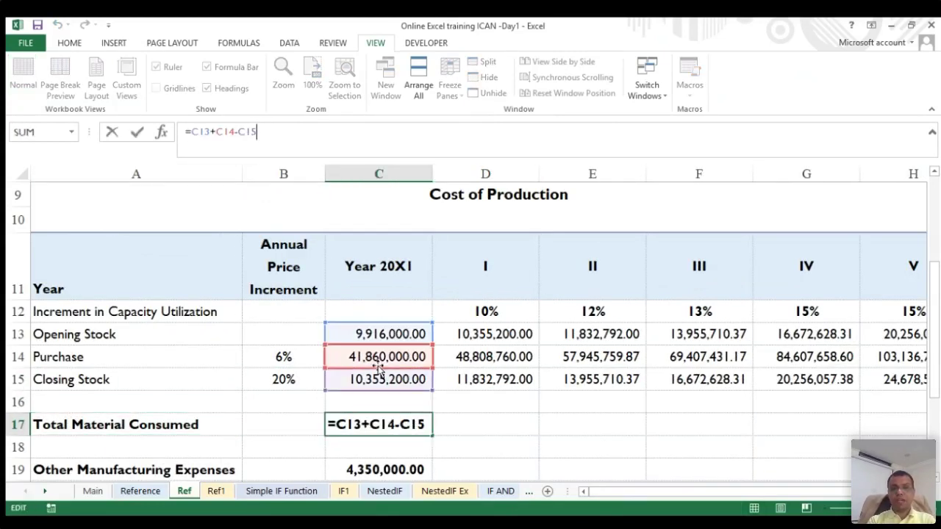
{"action": "key", "text": "ctrl+Return"}
{"action": "key", "text": "ctrl+c"}
{"action": "key", "text": "Right"}
{"action": "key", "text": "shift+Right"}
{"action": "key", "text": "shift+Right"}
{"action": "key", "text": "shift+Right"}
{"action": "key", "text": "shift+Right"}
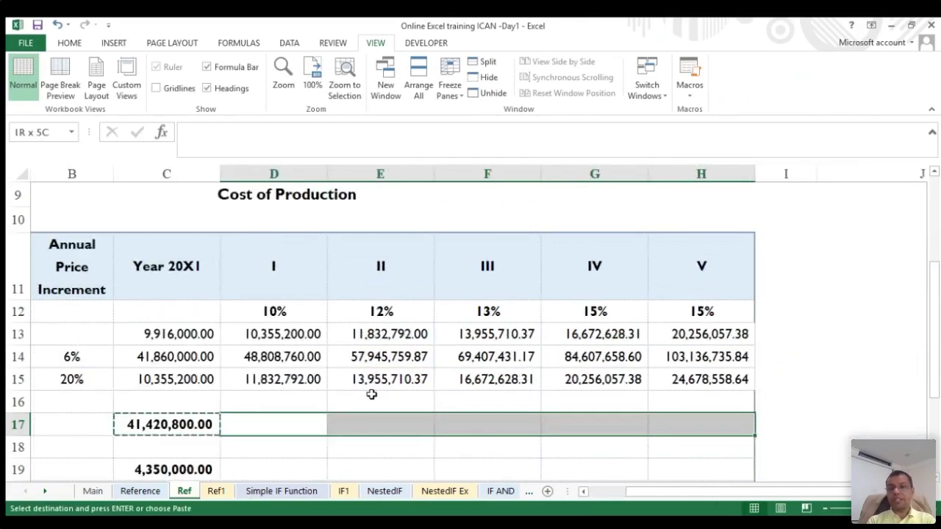
{"action": "key", "text": "ctrl+v"}
{"action": "key", "text": "Left"}
{"action": "key", "text": "Left"}
{"action": "key", "text": "Escape"}
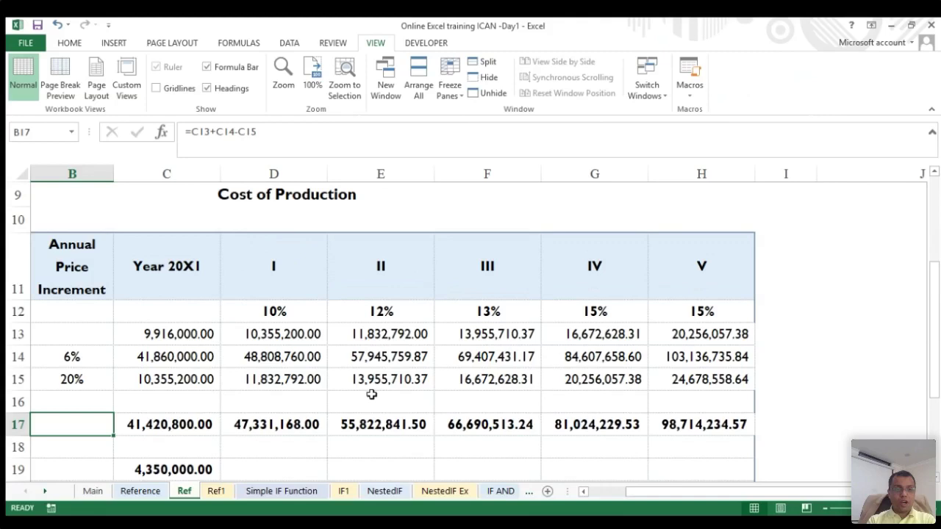
{"action": "key", "text": "Left"}
- Begin the year I Wages formula in D20 with an equals sign
{"action": "key", "text": "Down"}
{"action": "key", "text": "Down"}
{"action": "key", "text": "Down"}
{"action": "key", "text": "Down"}
{"action": "key", "text": "Down"}
{"action": "key", "text": "Down"}
{"action": "key", "text": "Up"}
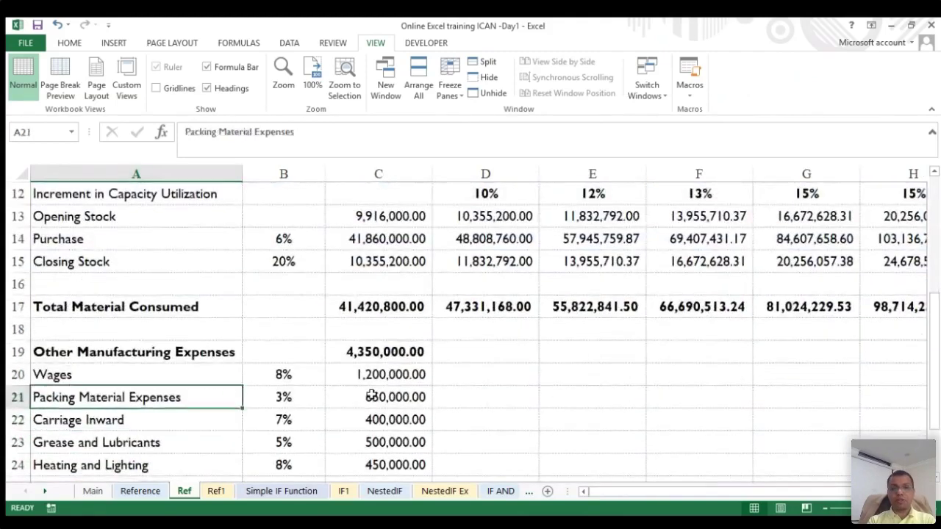
{"action": "key", "text": "Up"}
{"action": "key", "text": "Up"}
{"action": "key", "text": "Right"}
{"action": "key", "text": "Right"}
{"action": "key", "text": "Right"}
{"action": "key", "text": "Left"}
{"action": "key", "text": "Left"}
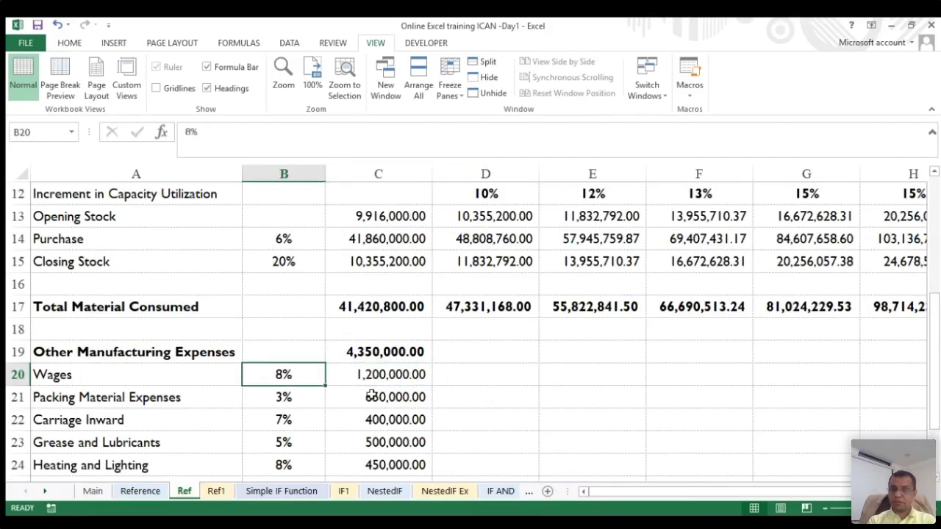
{"action": "key", "text": "Right"}
{"action": "key", "text": "Right"}
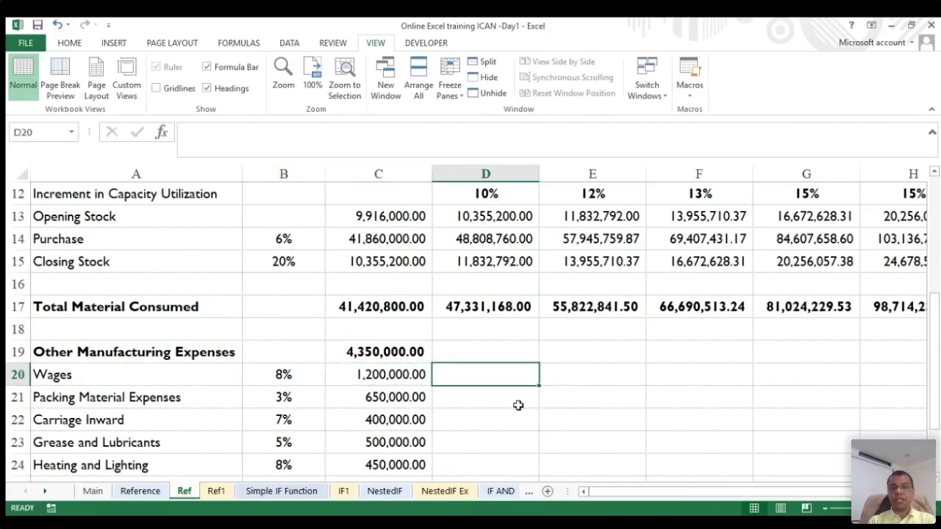
{"action": "scroll", "coordinate": [510, 398], "scroll_direction": "up", "scroll_amount": 1}
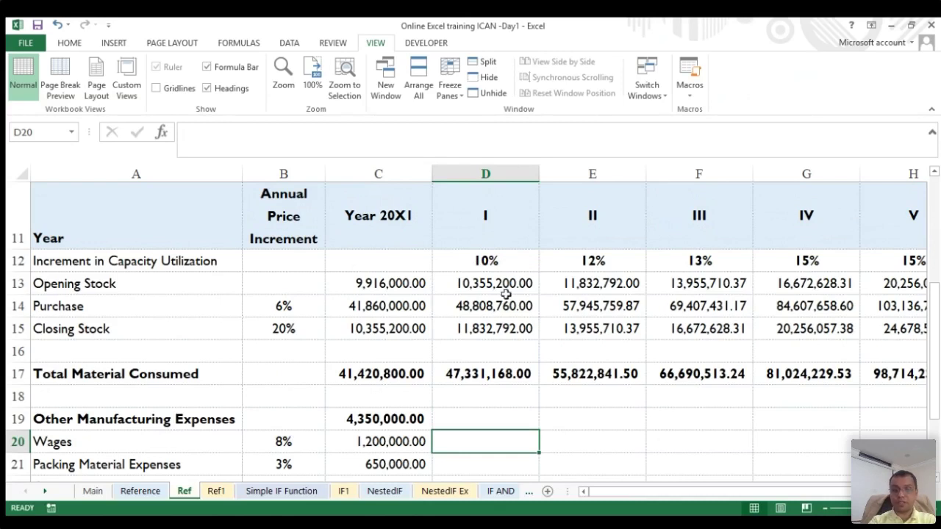
{"action": "type", "text": "="}
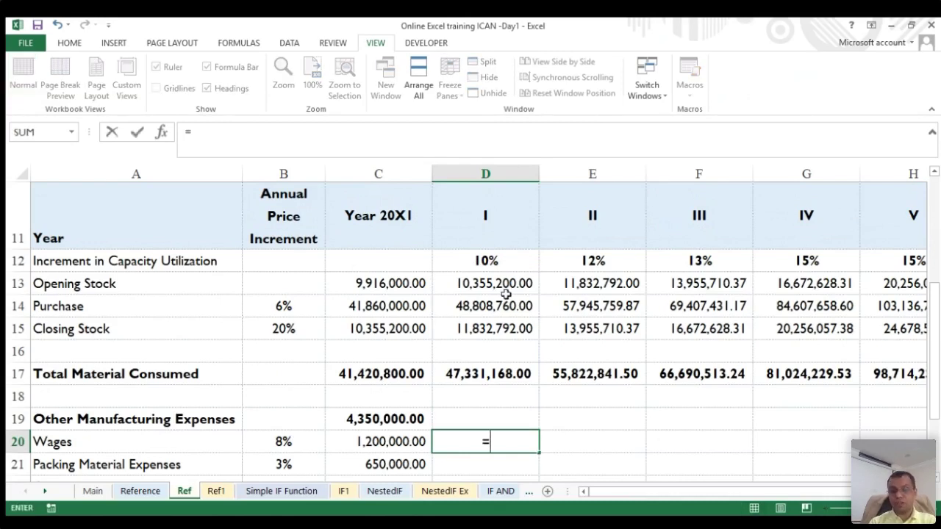
- Draft =C20*(1+B20+D12) in D20, then discard it to start over
{"action": "key", "text": "Left"}
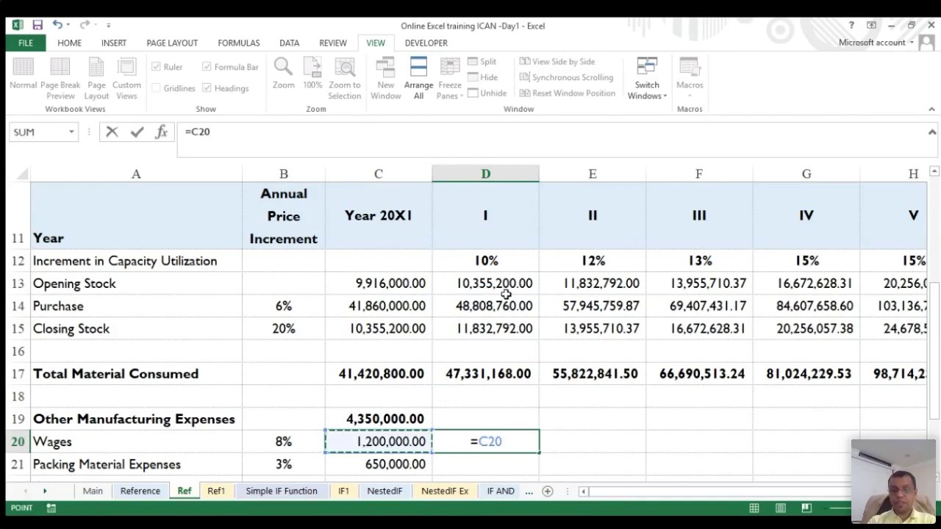
{"action": "type", "text": "*(1+"}
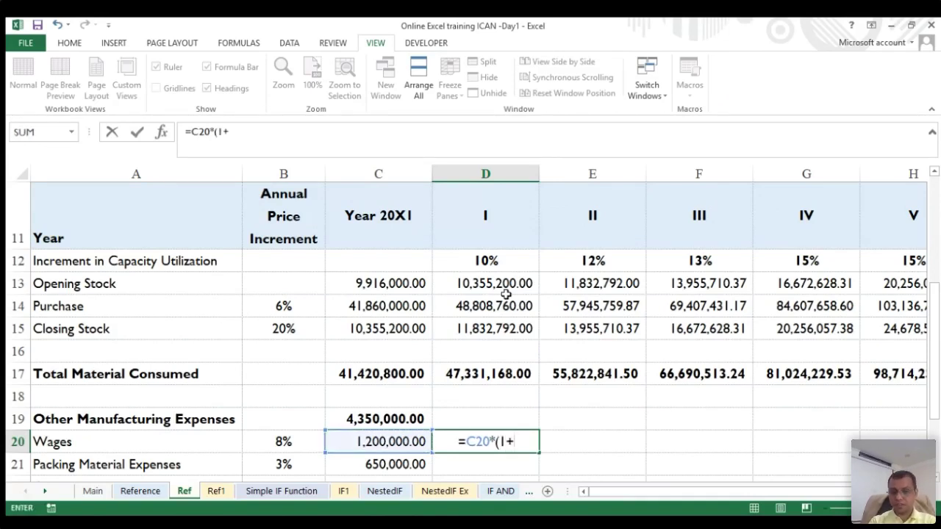
{"action": "left_click", "coordinate": [284, 442]}
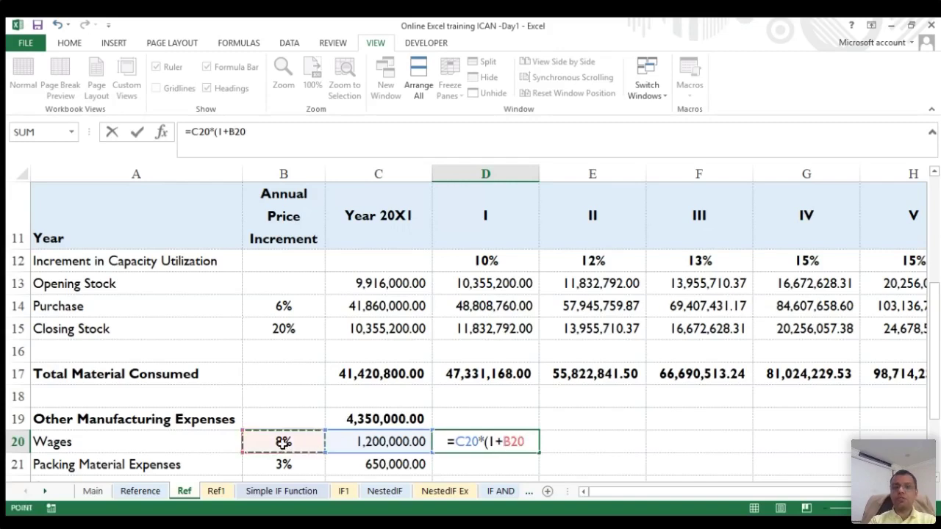
{"action": "type", "text": "+"}
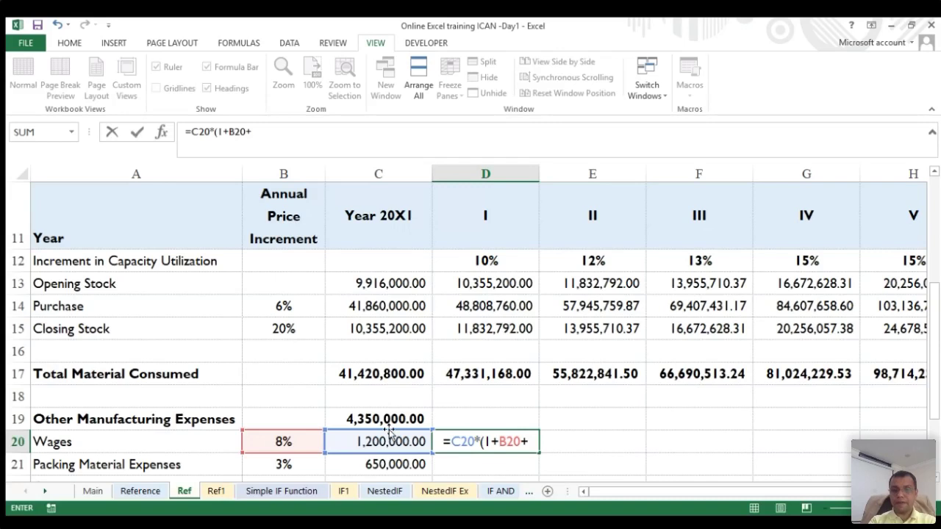
{"action": "left_click", "coordinate": [488, 257]}
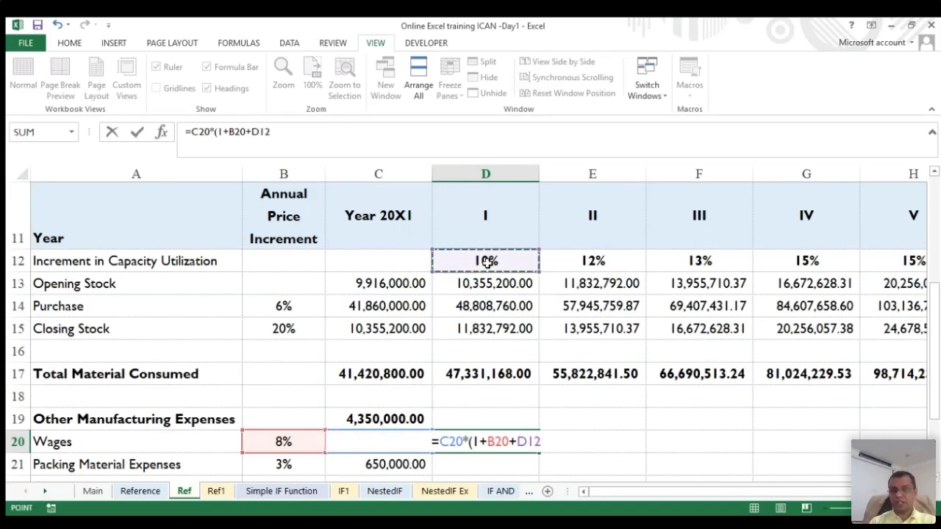
{"action": "type", "text": ")"}
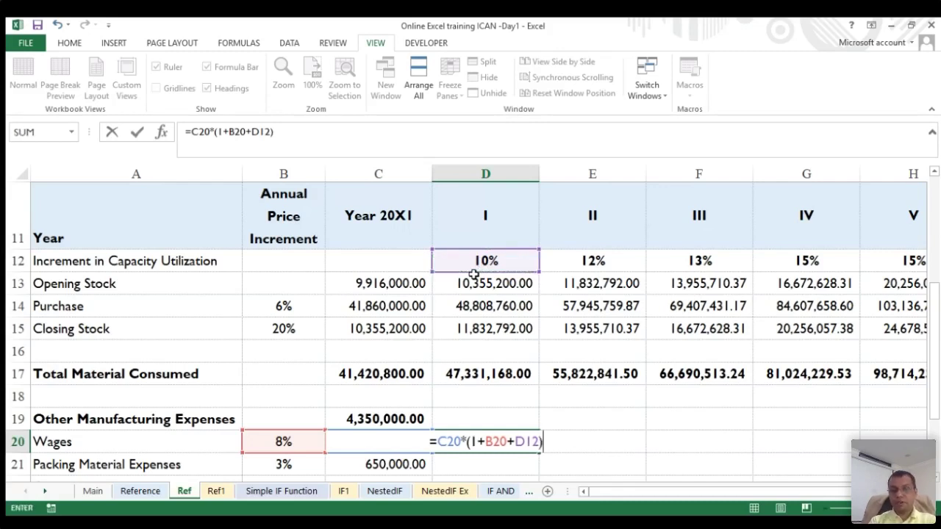
{"action": "key", "text": "Escape"}
- Re-enter the Wages formula =C20*(1+B20+D12) in D20 and reopen it for editing
{"action": "type", "text": "="}
{"action": "key", "text": "Left"}
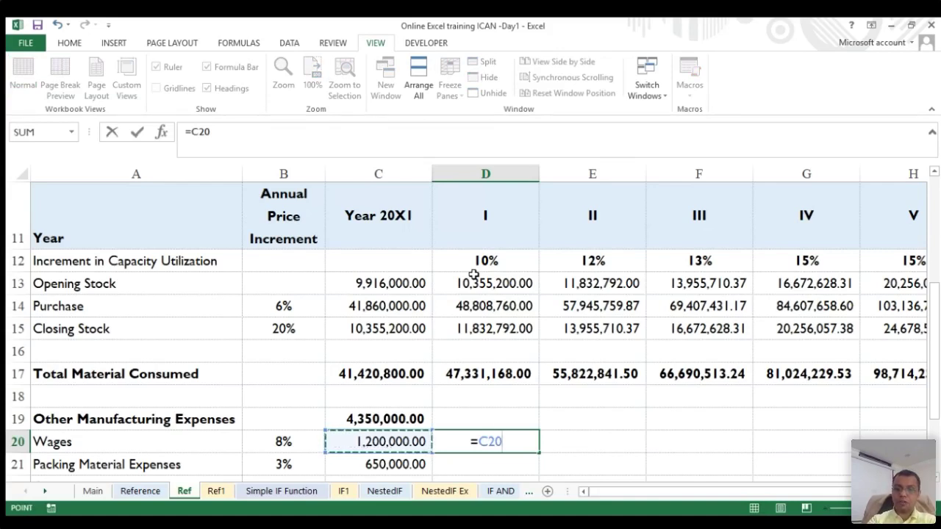
{"action": "type", "text": "*"}
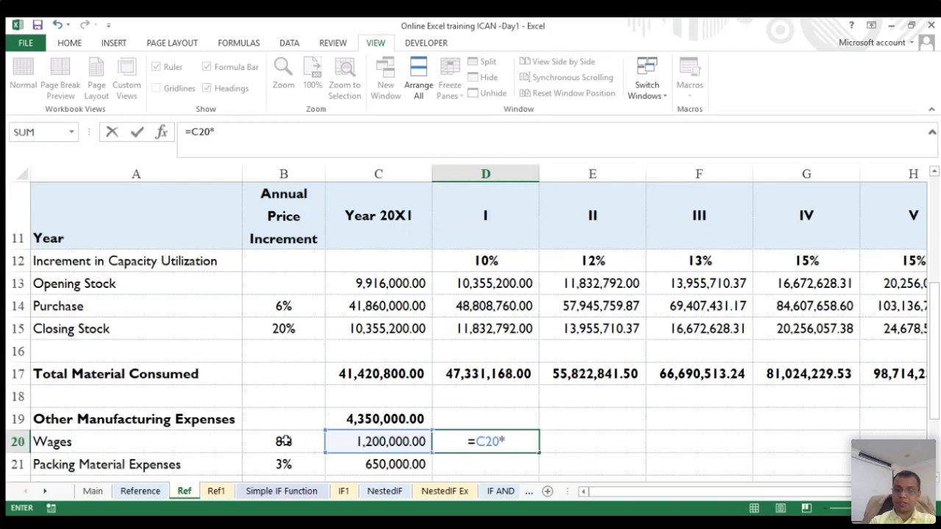
{"action": "type", "text": "(1+"}
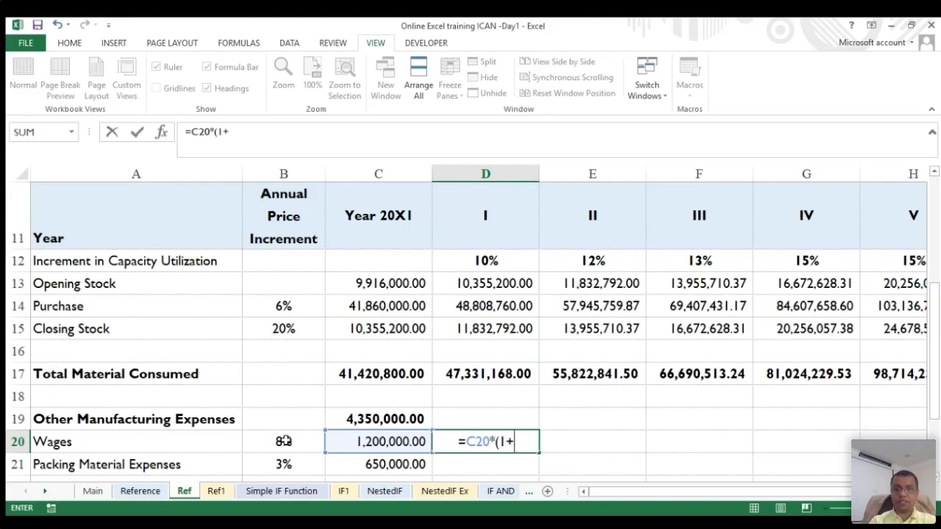
{"action": "left_click", "coordinate": [284, 441]}
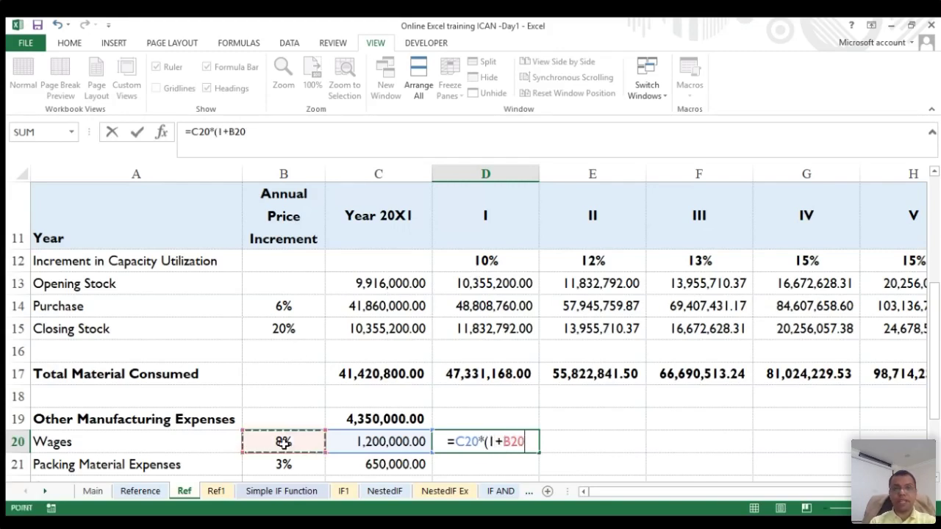
{"action": "type", "text": "+"}
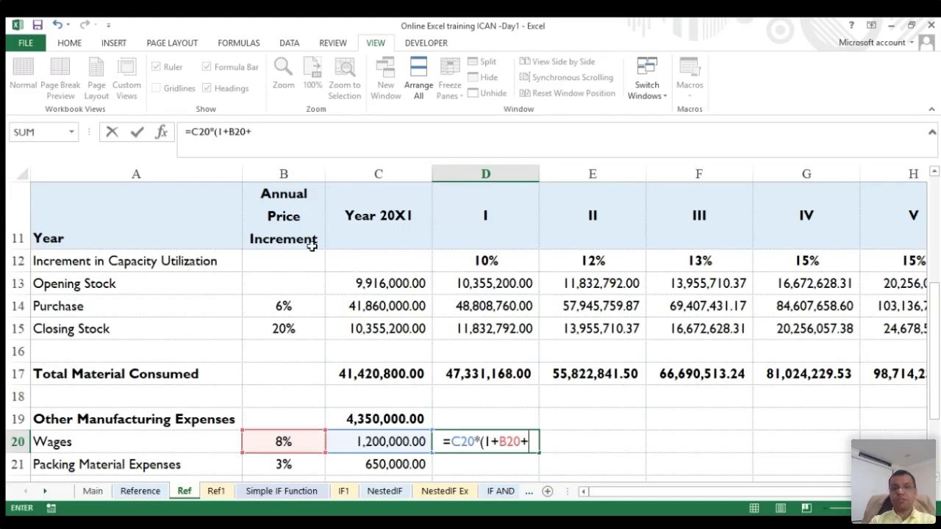
{"action": "left_click", "coordinate": [498, 260]}
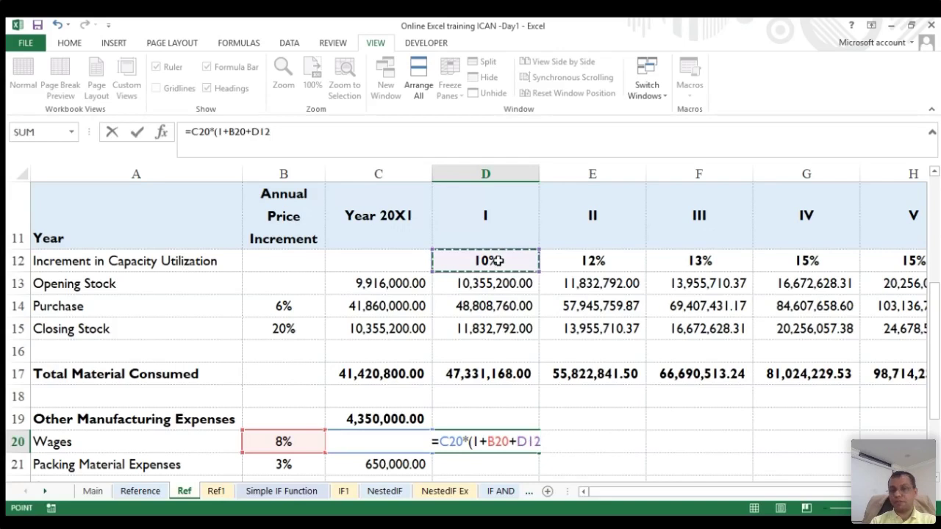
{"action": "type", "text": ")"}
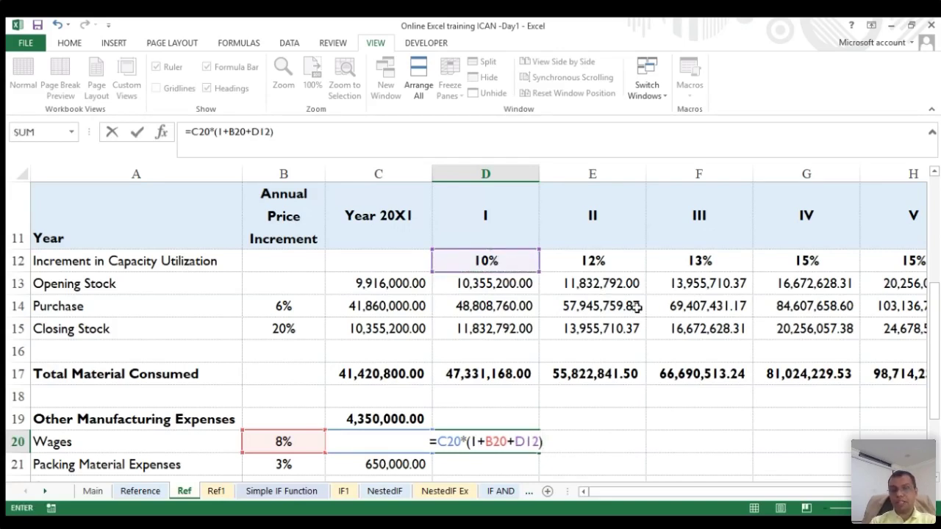
{"action": "scroll", "coordinate": [533, 385], "scroll_direction": "down", "scroll_amount": 1}
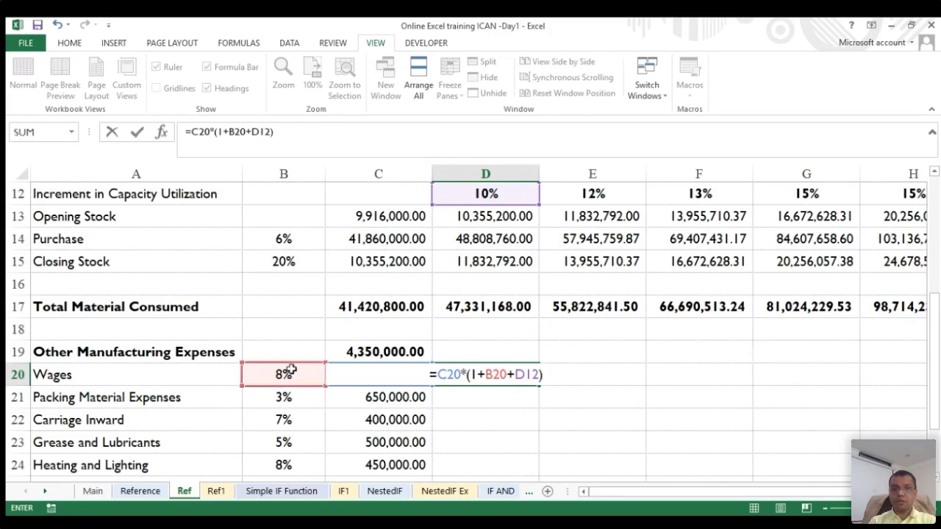
{"action": "left_click", "coordinate": [482, 375]}
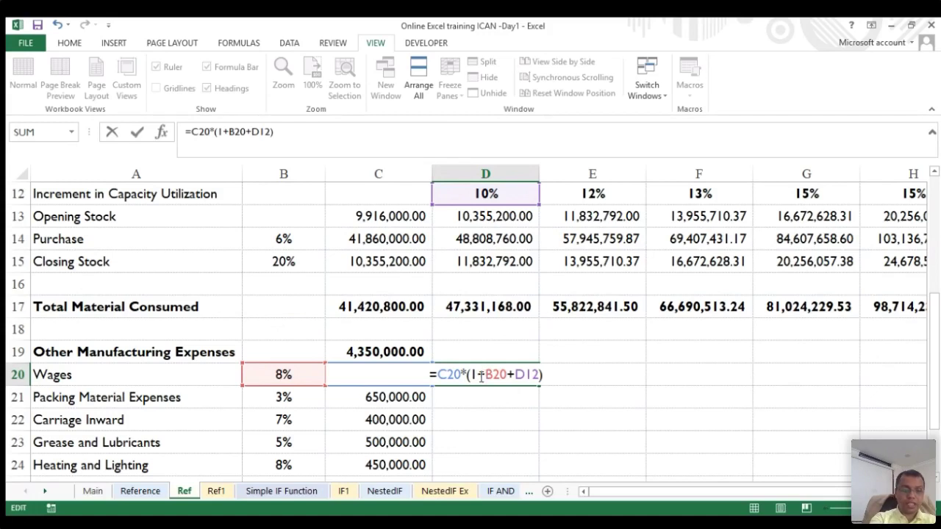
- Lock references as =C20*(1+$B20+D$12) so D20 shows 1,416,000.00, then copy D20
{"action": "type", "text": "$"}
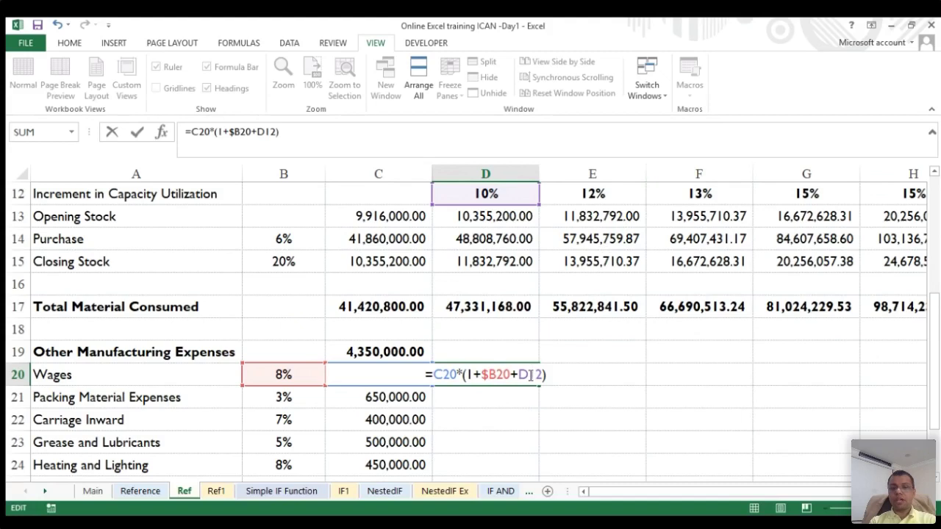
{"action": "type", "text": "$"}
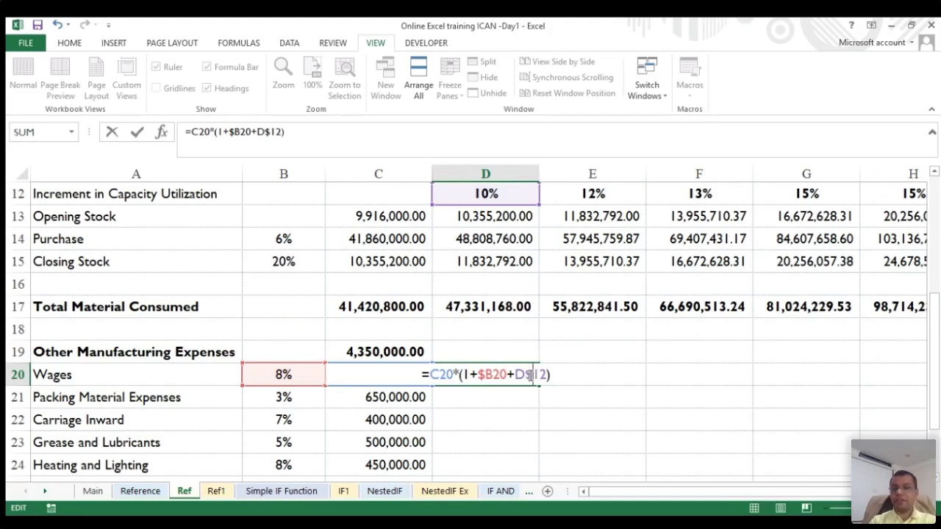
{"action": "key", "text": "Return"}
{"action": "left_click", "coordinate": [529, 375]}
{"action": "key", "text": "ctrl+c"}
- Paste the Wages growth formula across D20:H26
{"action": "mouse_move", "coordinate": [529, 375]}
{"action": "left_mouse_down"}
{"action": "mouse_move", "coordinate": [809, 375]}
{"action": "mouse_move", "coordinate": [529, 374]}
{"action": "left_mouse_up"}
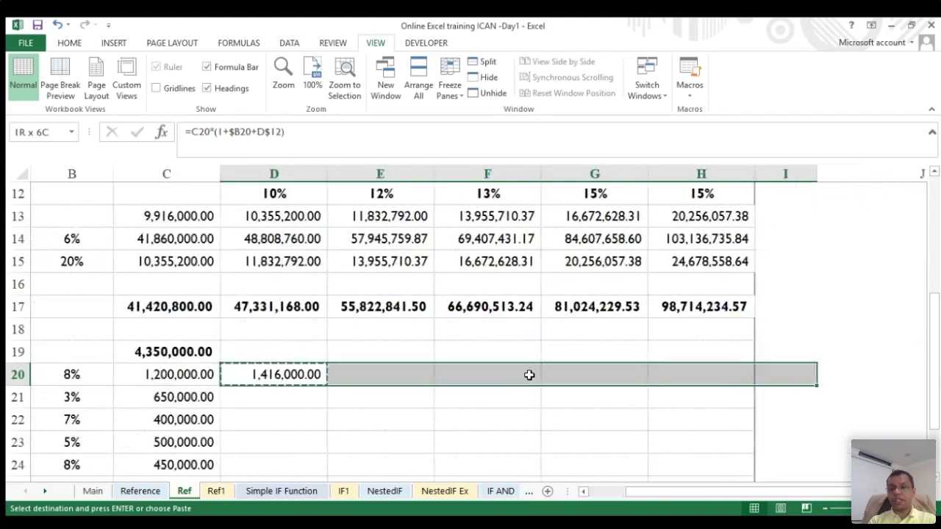
{"action": "key", "text": "shift+Down"}
{"action": "key", "text": "shift+Down"}
{"action": "key", "text": "shift+Down"}
{"action": "key", "text": "shift+Down"}
{"action": "key", "text": "shift+Down"}
{"action": "key", "text": "shift+Down"}
{"action": "key", "text": "shift+Down"}
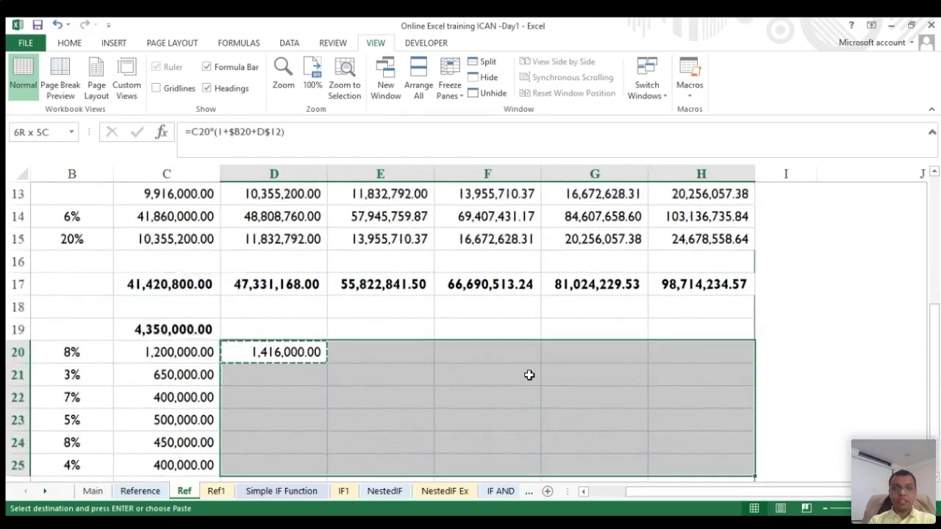
{"action": "key", "text": "shift+Up"}
{"action": "key", "text": "Return"}
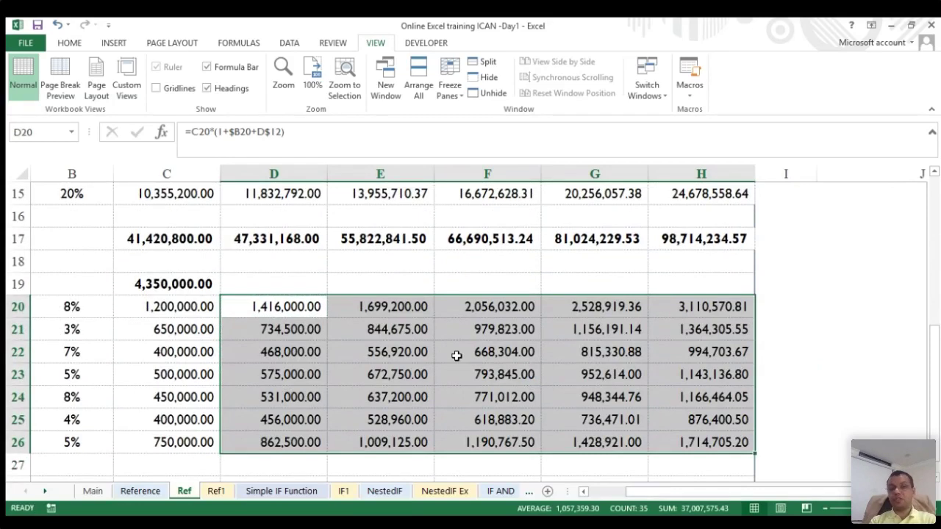
- Total year I expenses in D19 with =SUM(D20:D26), giving 5,043,000.00
{"action": "scroll", "coordinate": [456, 356], "scroll_direction": "left", "scroll_amount": 2}
{"action": "left_click", "coordinate": [467, 287]}
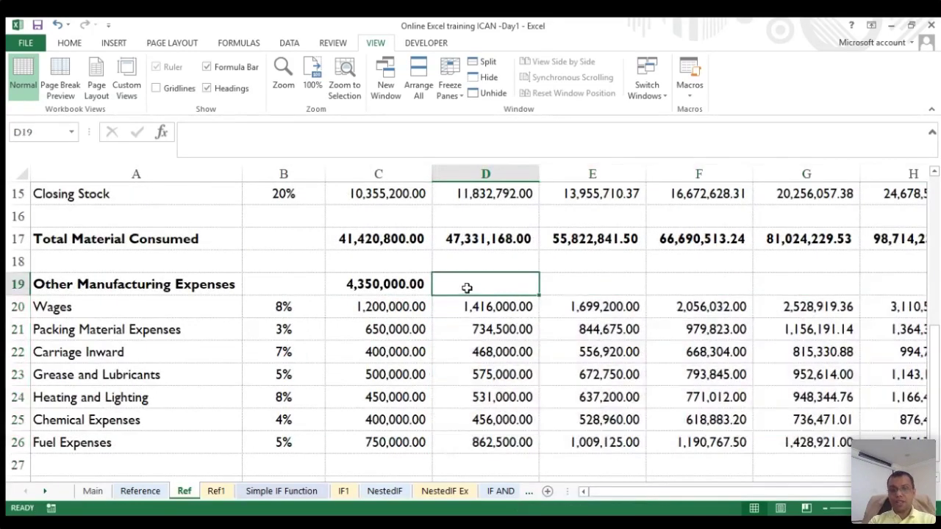
{"action": "type", "text": "=su"}
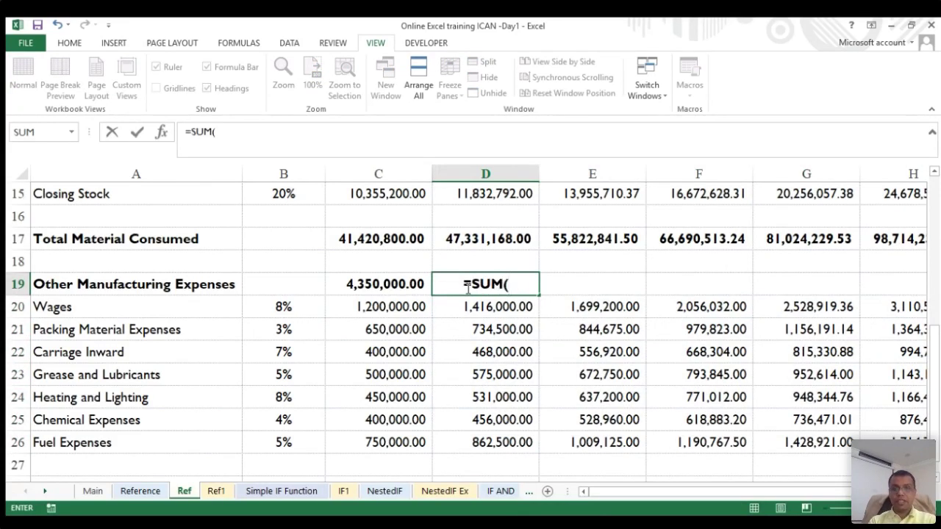
{"action": "key", "text": "Down"}
{"action": "key", "text": "ctrl+shift+Down"}
{"action": "key", "text": "Return"}
- Copy the D19 total formula into E19:H19 for the other years
{"action": "left_click", "coordinate": [468, 286]}
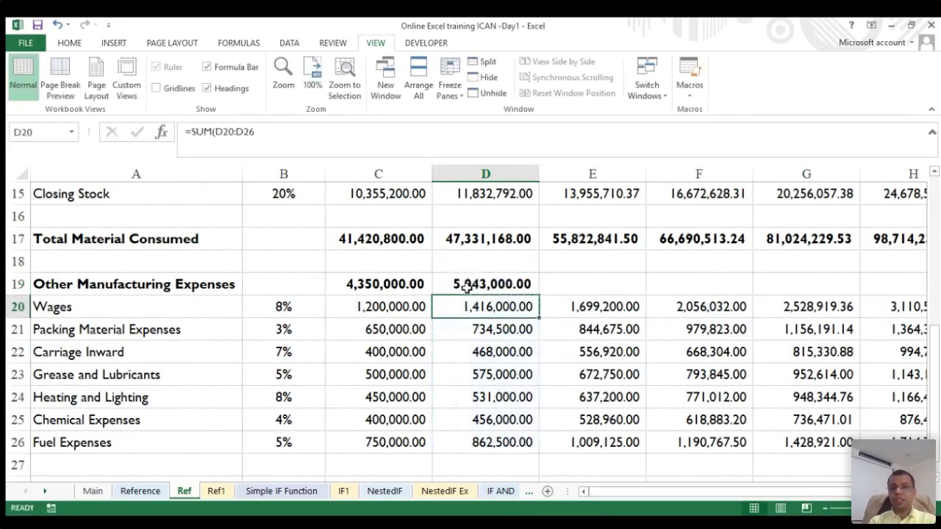
{"action": "key", "text": "ctrl+c"}
{"action": "key", "text": "Right"}
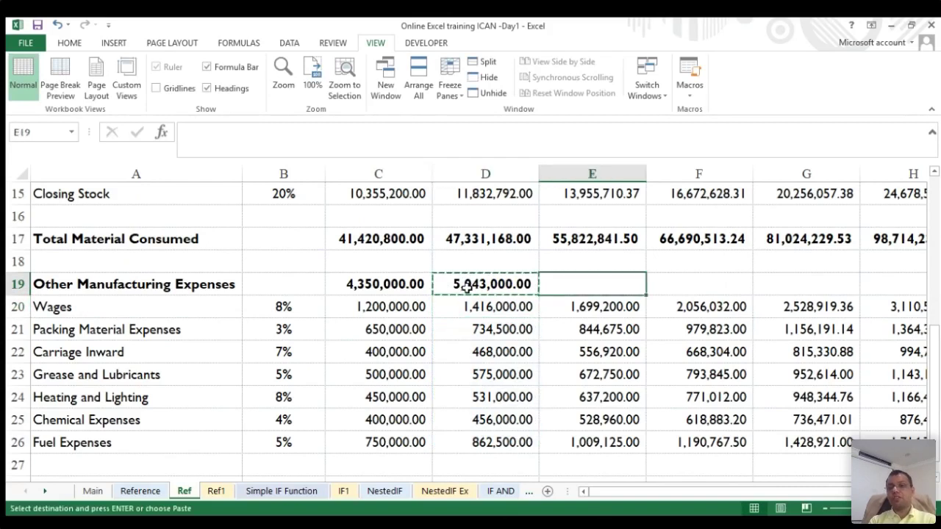
{"action": "key", "text": "shift+Right"}
{"action": "key", "text": "shift+Right"}
{"action": "key", "text": "shift+Right"}
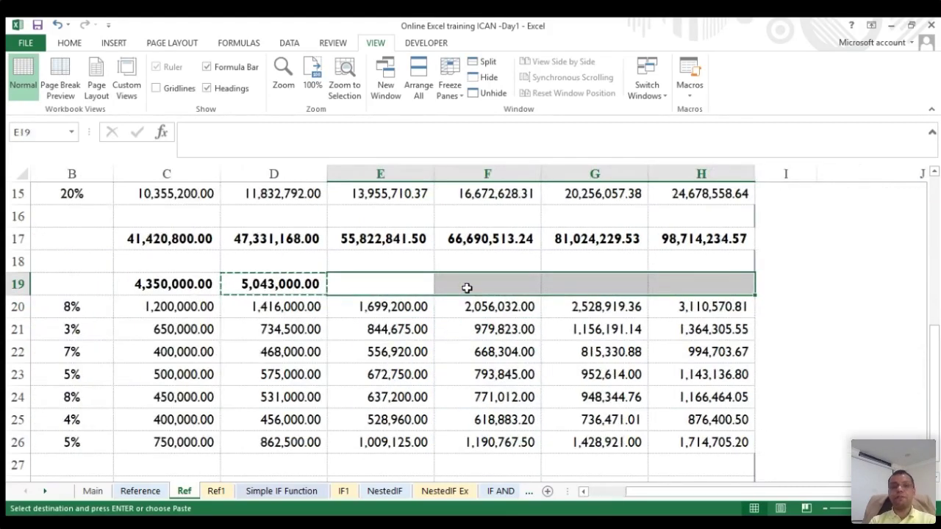
{"action": "key", "text": "ctrl+v"}
{"action": "key", "text": "Escape"}
- Select the expense rows from row 20 across to column H
{"action": "key", "text": "Left"}
{"action": "key", "text": "Left"}
{"action": "key", "text": "Left"}
{"action": "key", "text": "Down"}
{"action": "key", "text": "Right"}
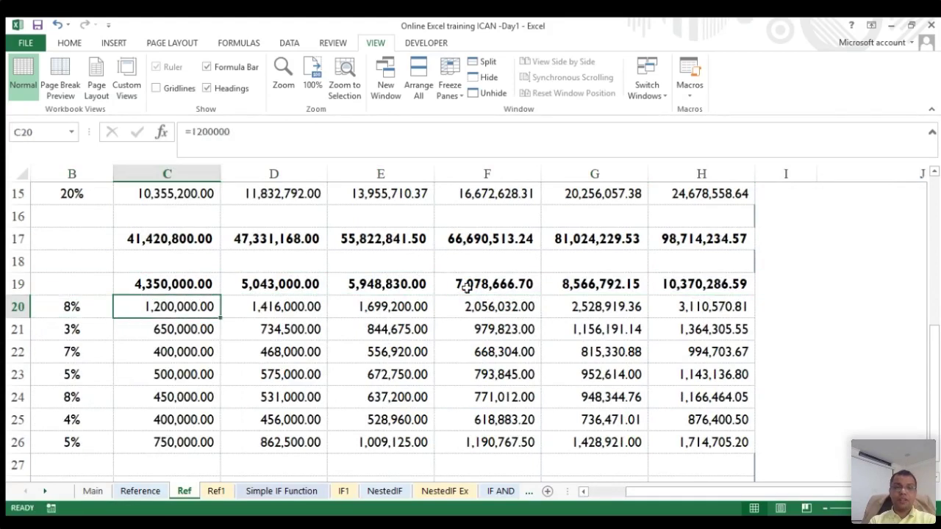
{"action": "key", "text": "Right"}
{"action": "key", "text": "Left"}
{"action": "key", "text": "ctrl+shift+Right"}
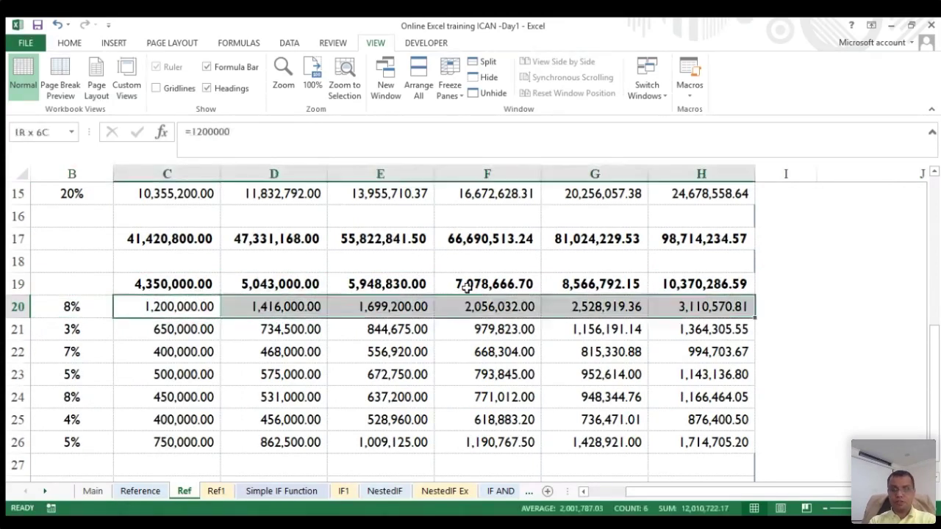
- Accidentally clear C20:H26, then undo to restore the values
{"action": "key", "text": "ctrl+shift+Down"}
{"action": "key", "text": "Delete"}
{"action": "key", "text": "Left"}
{"action": "key", "text": "Right"}
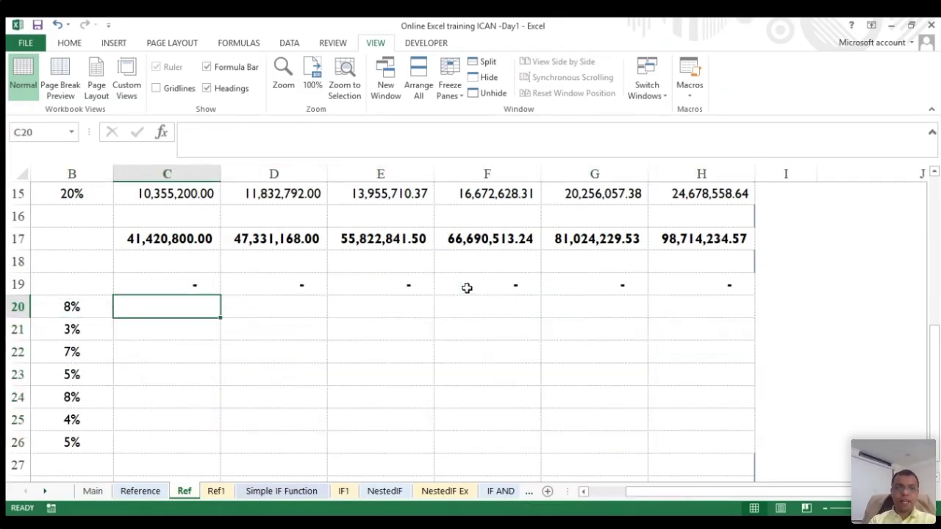
{"action": "key", "text": "Left"}
{"action": "key", "text": "Right"}
{"action": "type", "text": "="}
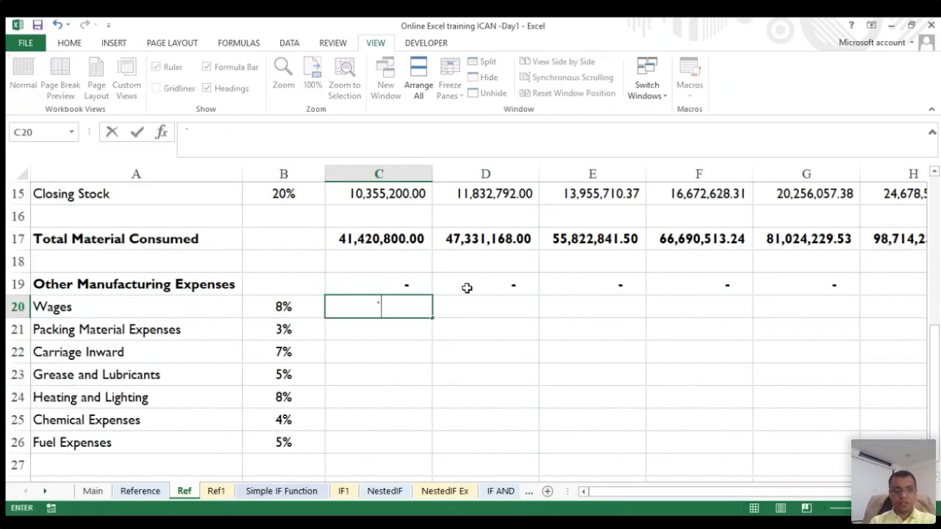
{"action": "key", "text": "Escape"}
{"action": "key", "text": "ctrl+z"}
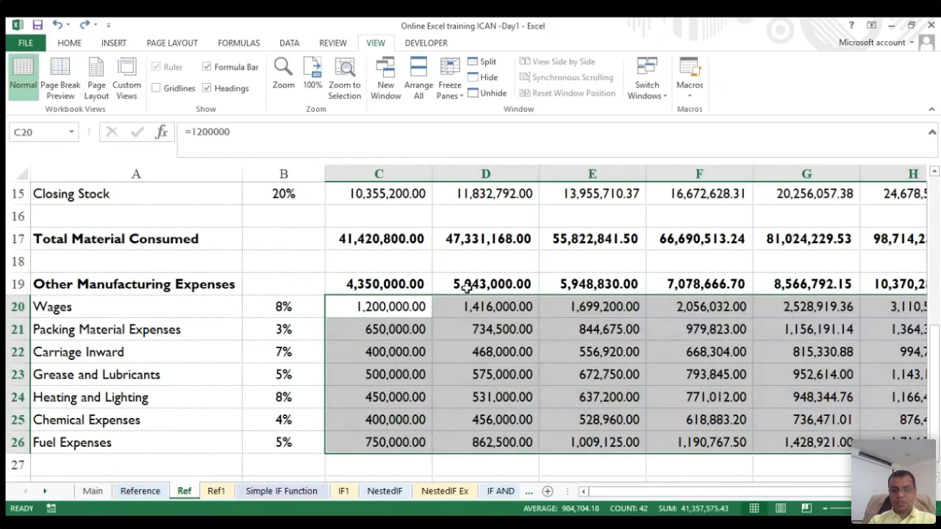
- Clear the calculated values in D20:H26
{"action": "key", "text": "Right"}
{"action": "key", "text": "ctrl+shift+Down"}
{"action": "key", "text": "ctrl+shift+Right"}
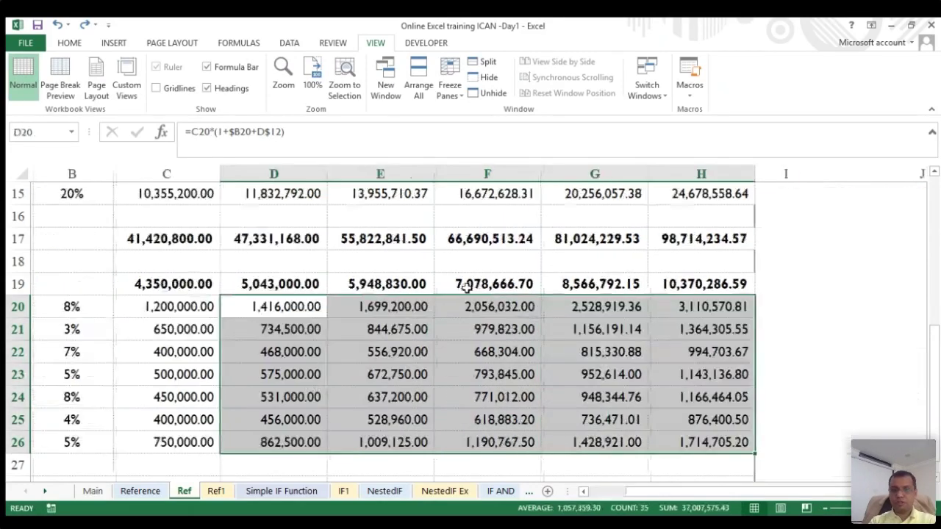
{"action": "key", "text": "Delete"}
{"action": "key", "text": "Left"}
{"action": "key", "text": "Left"}
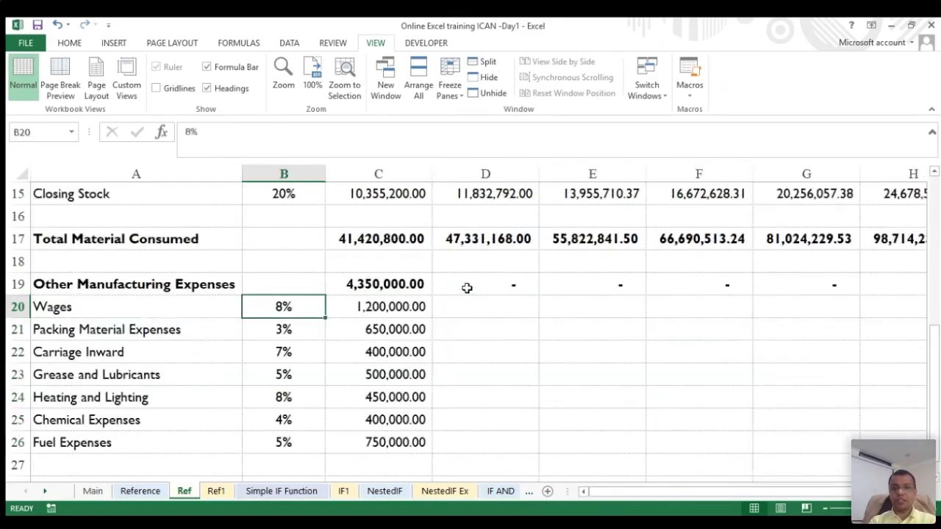
{"action": "key", "text": "Right"}
{"action": "key", "text": "Right"}
- Enter =C20*(1+B20+D12) in D20
{"action": "type", "text": "="}
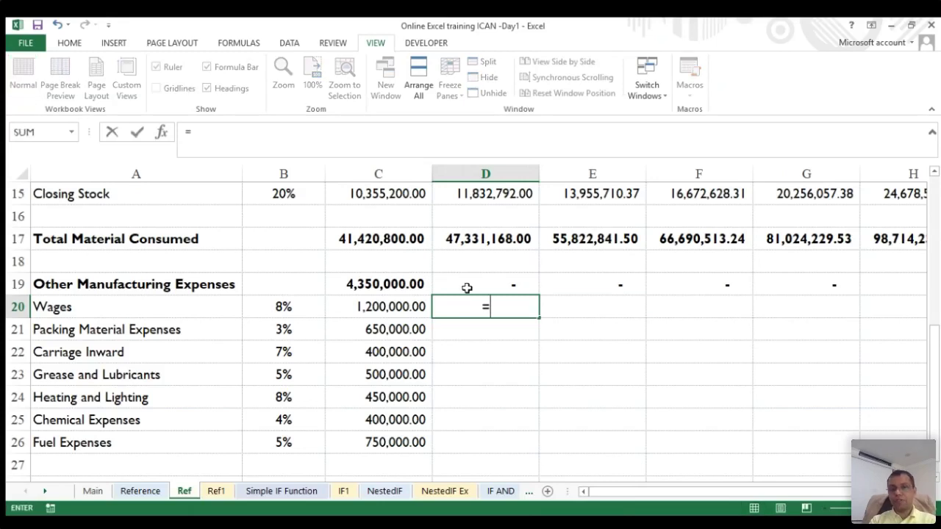
{"action": "scroll", "coordinate": [325, 300], "scroll_direction": "up", "scroll_amount": 2}
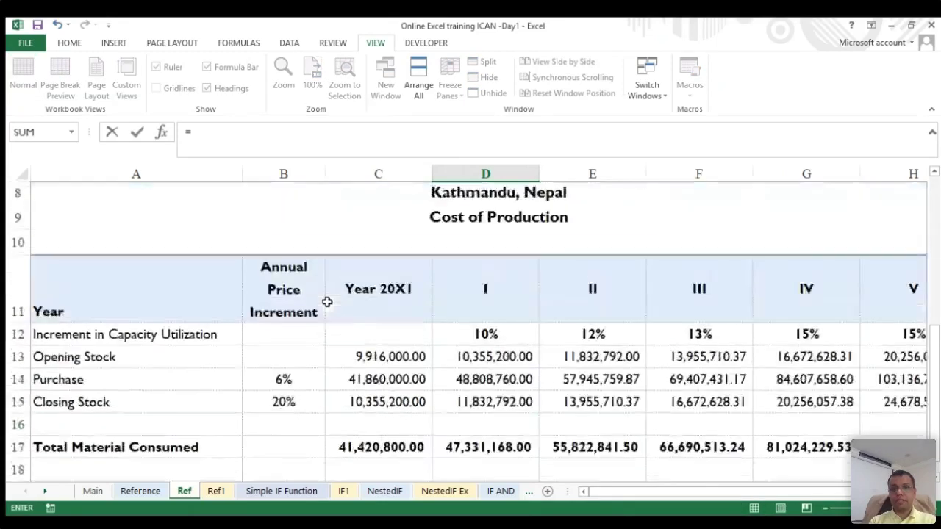
{"action": "scroll", "coordinate": [463, 333], "scroll_direction": "down", "scroll_amount": 2}
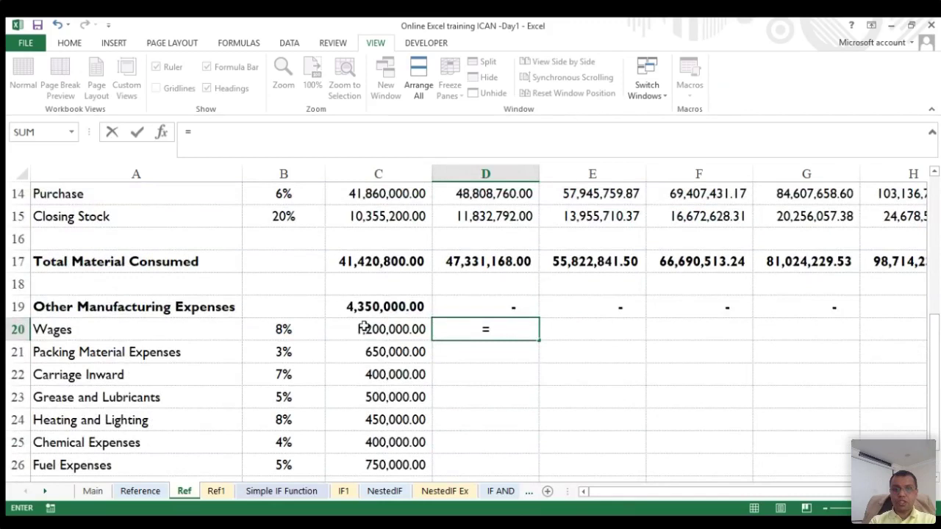
{"action": "left_click", "coordinate": [362, 330]}
{"action": "type", "text": "*"}
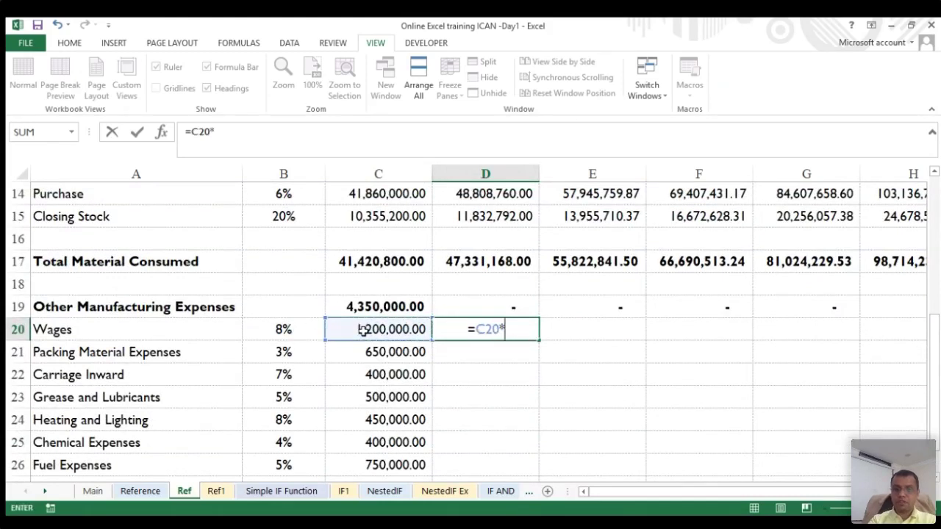
{"action": "type", "text": "(1+"}
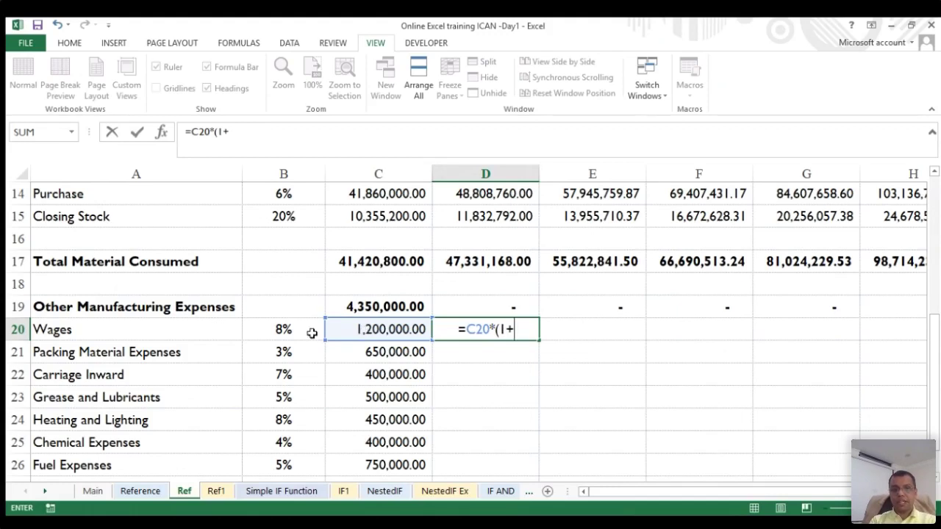
{"action": "left_click", "coordinate": [284, 329]}
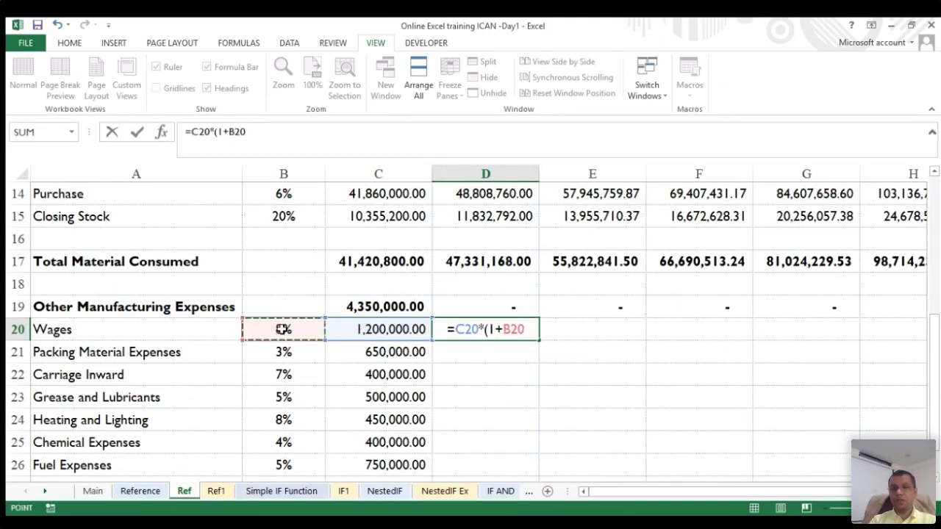
{"action": "type", "text": "+"}
{"action": "scroll", "coordinate": [308, 329], "scroll_direction": "up", "scroll_amount": 1}
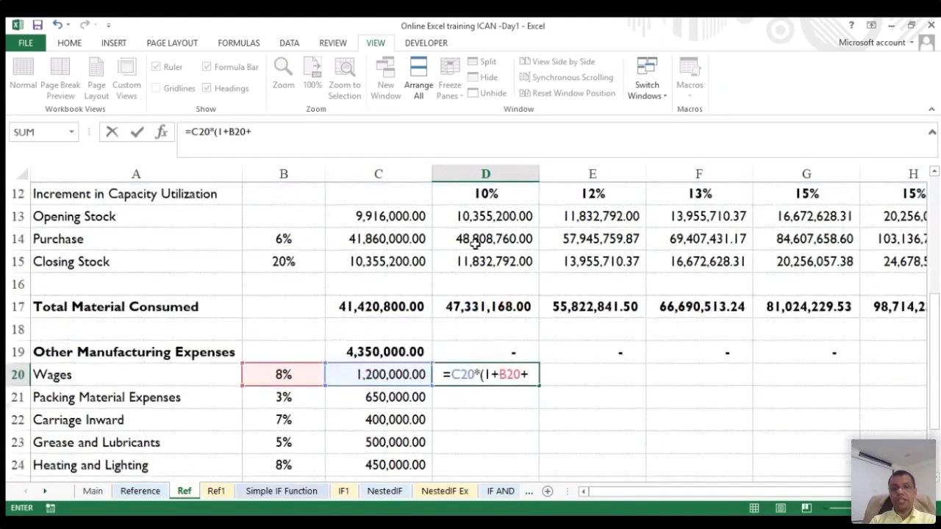
{"action": "left_click", "coordinate": [482, 192]}
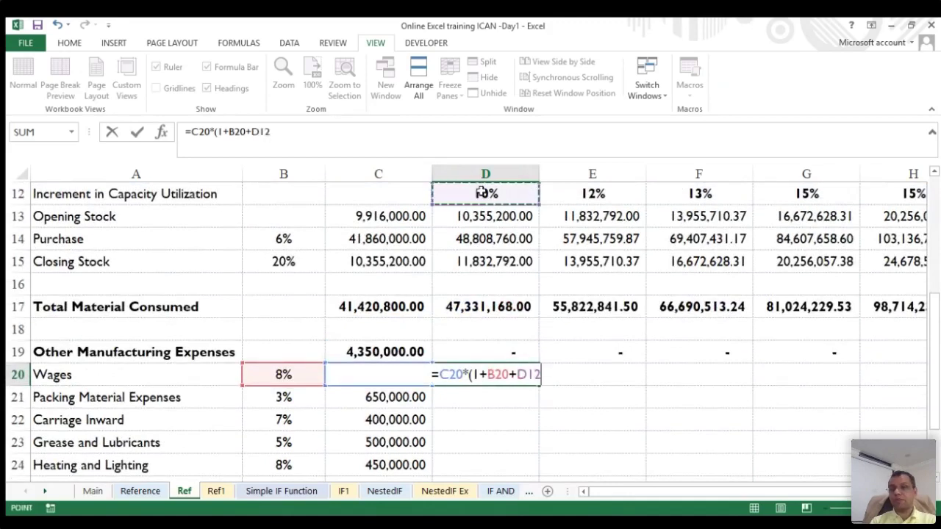
{"action": "type", "text": ")"}
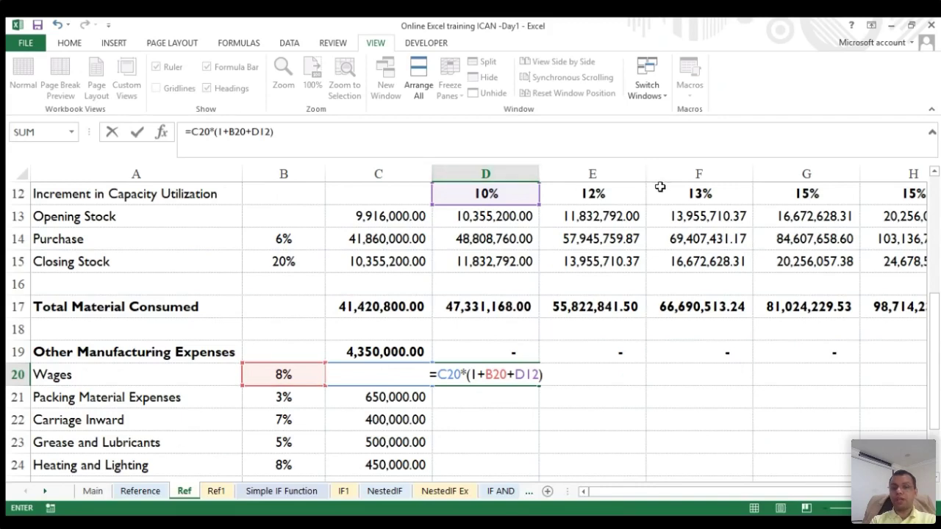
- Add $ signs to make D20 =C20*(1+$B20+D$12) and confirm it
{"action": "left_click", "coordinate": [482, 374]}
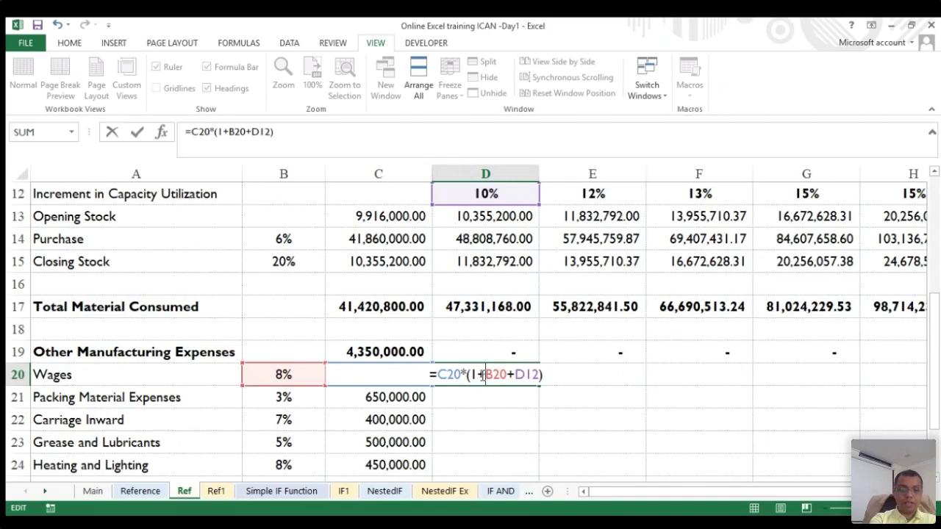
{"action": "type", "text": "$"}
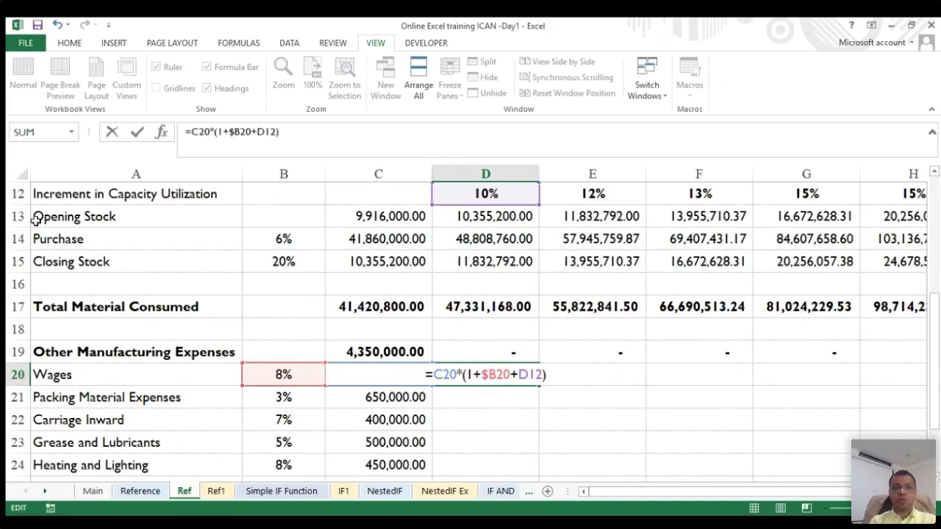
{"action": "left_click", "coordinate": [529, 374]}
{"action": "type", "text": "$"}
{"action": "key", "text": "ctrl+Return"}
- Copy the D20 formula into D20:H26, year V Wages reaching 3,110,570.81
{"action": "key", "text": "ctrl+c"}
{"action": "key", "text": "shift+Right"}
{"action": "key", "text": "shift+Right"}
{"action": "key", "text": "shift+Right"}
{"action": "key", "text": "shift+Right"}
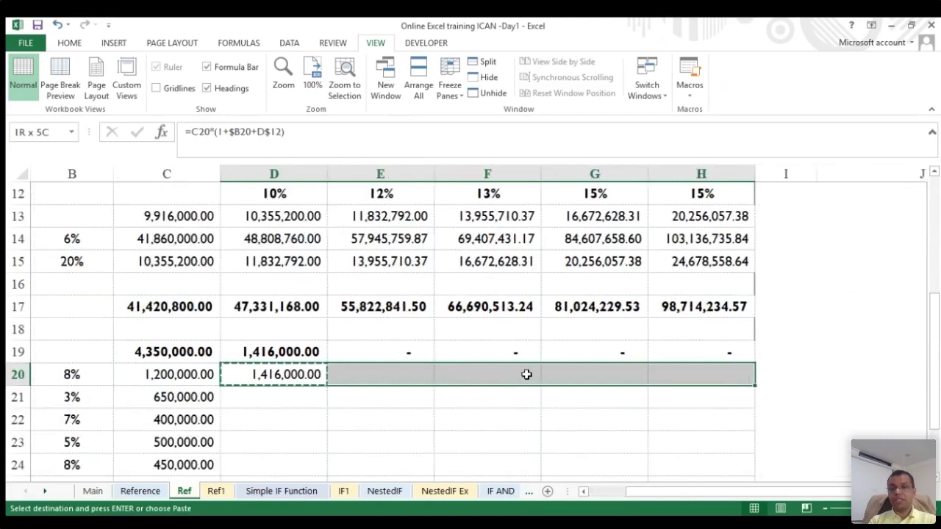
{"action": "key", "text": "shift+Down"}
{"action": "key", "text": "shift+Down"}
{"action": "key", "text": "shift+Down"}
{"action": "key", "text": "shift+Down"}
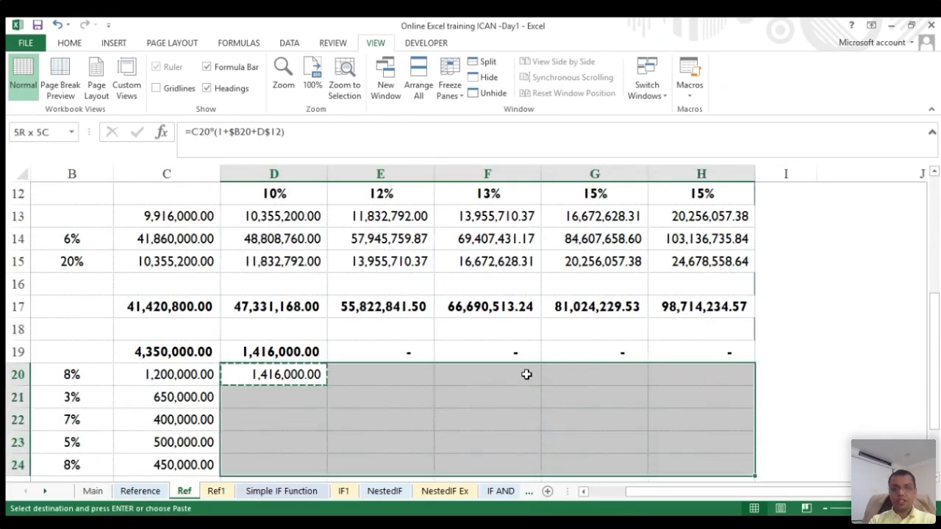
{"action": "key", "text": "shift+Down"}
{"action": "key", "text": "shift+Down"}
{"action": "key", "text": "shift+Down"}
{"action": "key", "text": "shift+Up"}
{"action": "key", "text": "Return"}
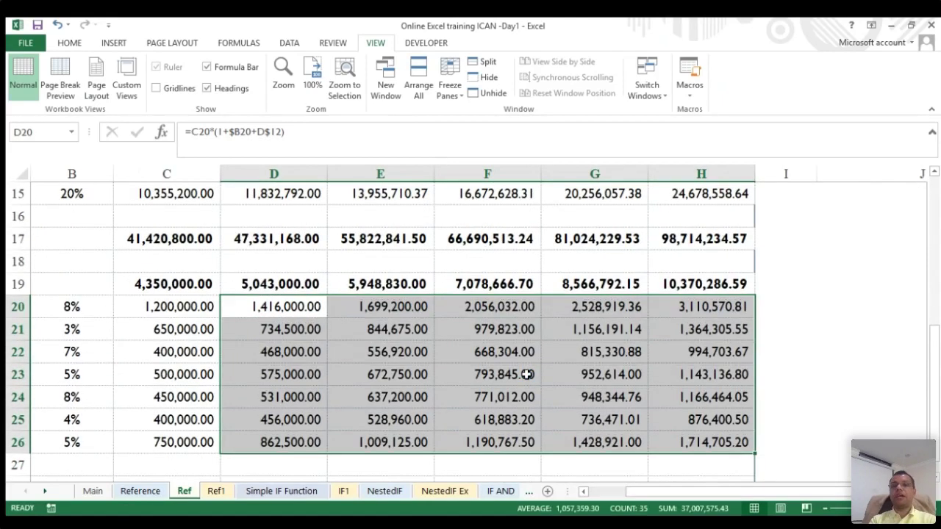
- Autofit column H so the row 28 total shows 109,084,521.16
{"action": "scroll", "coordinate": [430, 353], "scroll_direction": "down", "scroll_amount": 2}
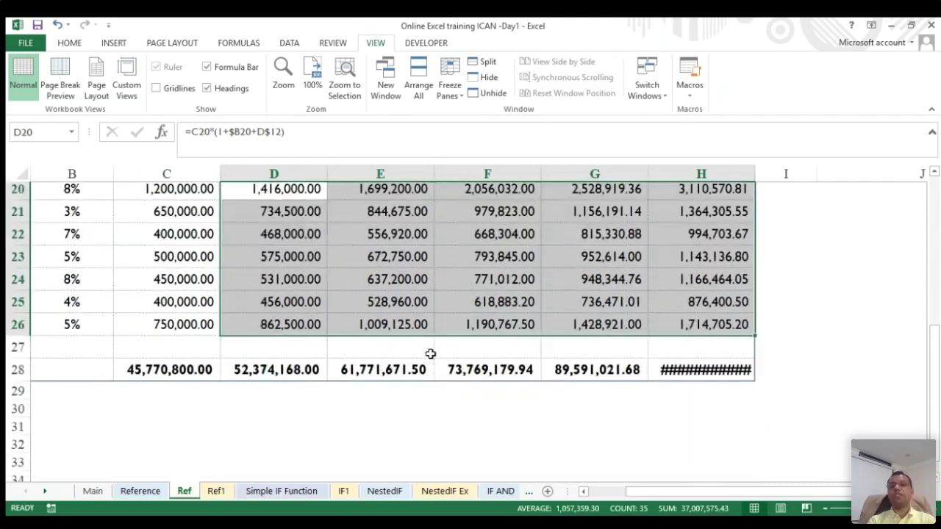
{"action": "double_click", "coordinate": [753, 171]}
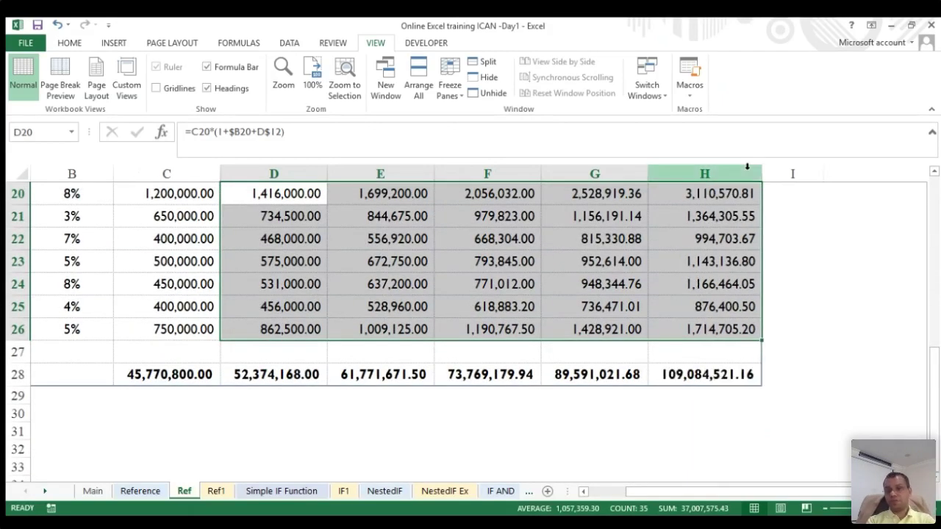
{"action": "scroll", "coordinate": [608, 303], "scroll_direction": "up", "scroll_amount": 2}
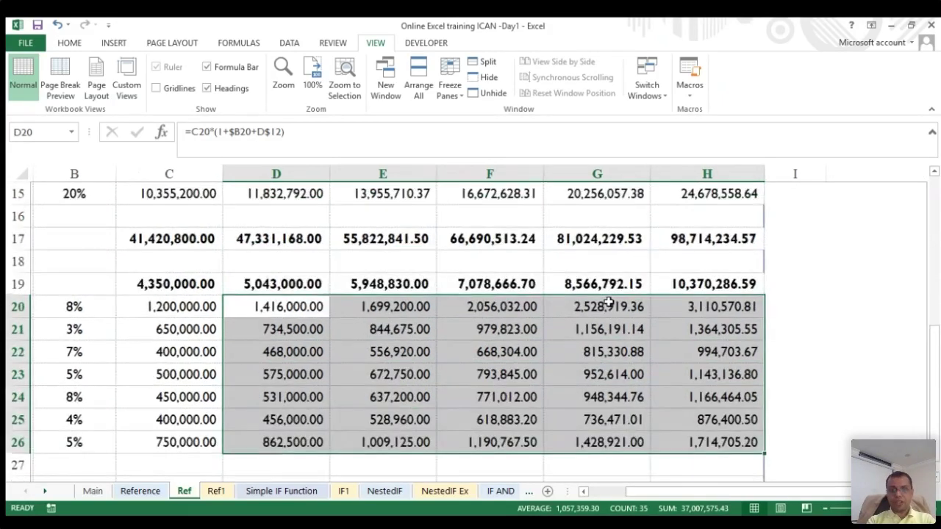
{"action": "scroll", "coordinate": [608, 304], "scroll_direction": "up", "scroll_amount": 1}
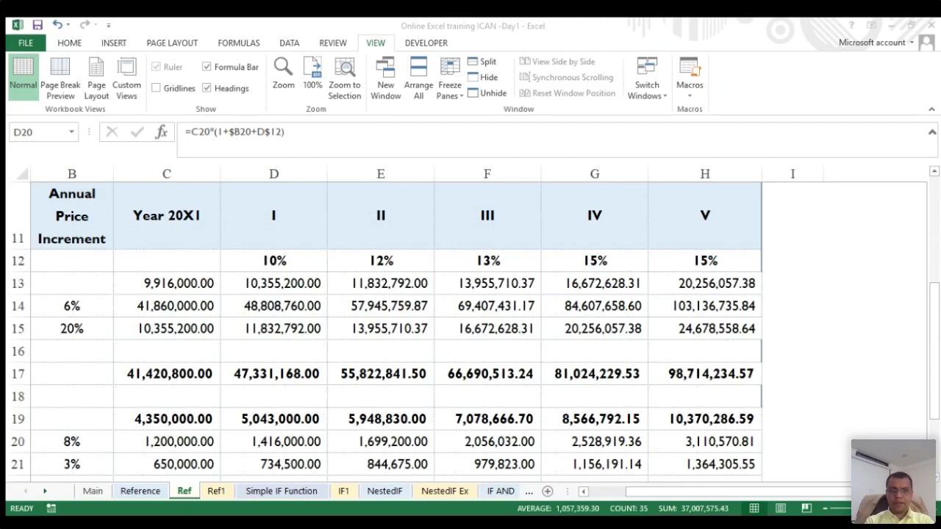
{"action": "key", "text": "alt+Tab"}
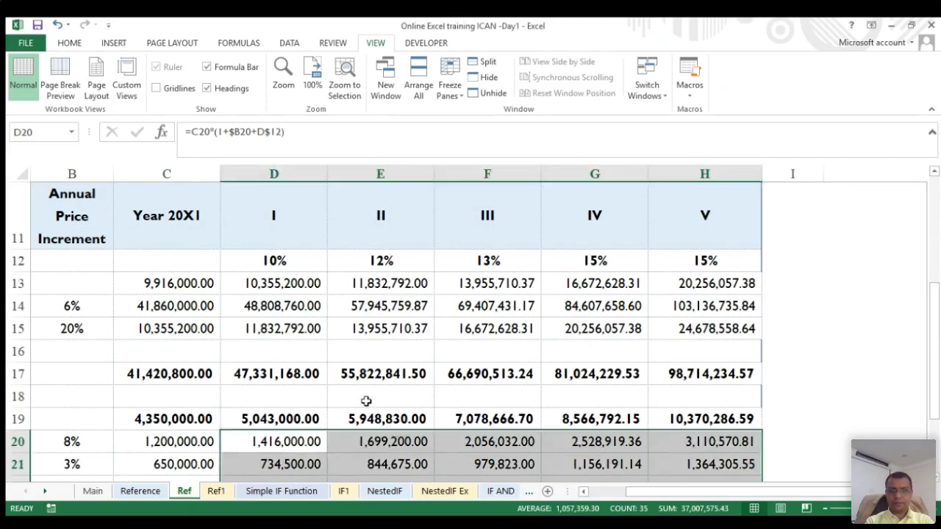
{"action": "scroll", "coordinate": [399, 374], "scroll_direction": "down", "scroll_amount": 2}
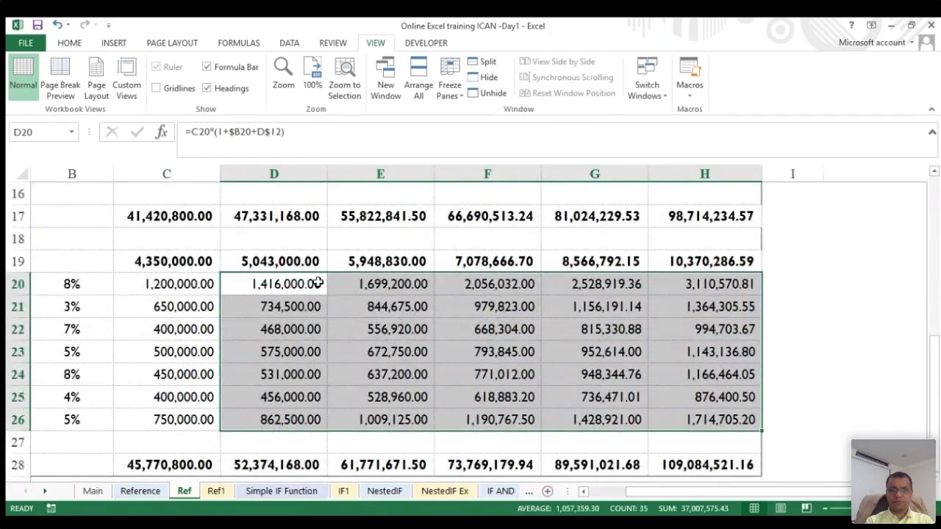
{"action": "left_click", "coordinate": [297, 285]}
{"action": "left_click", "coordinate": [299, 137]}
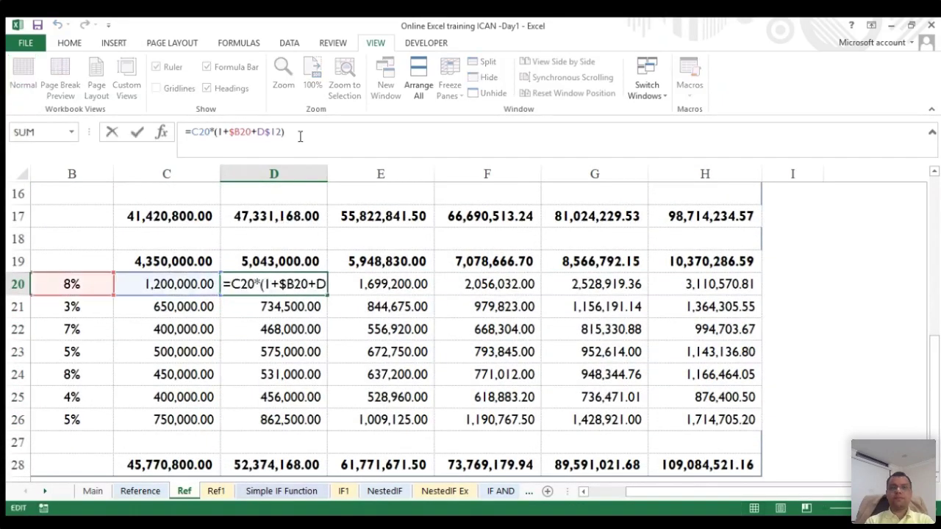
{"action": "scroll", "coordinate": [350, 336], "scroll_direction": "up", "scroll_amount": 2}
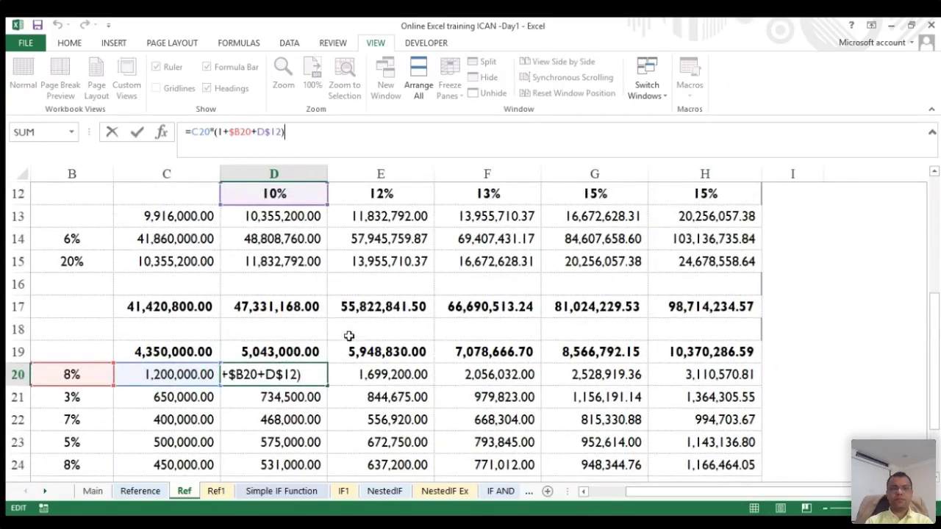
{"action": "left_click", "coordinate": [312, 374]}
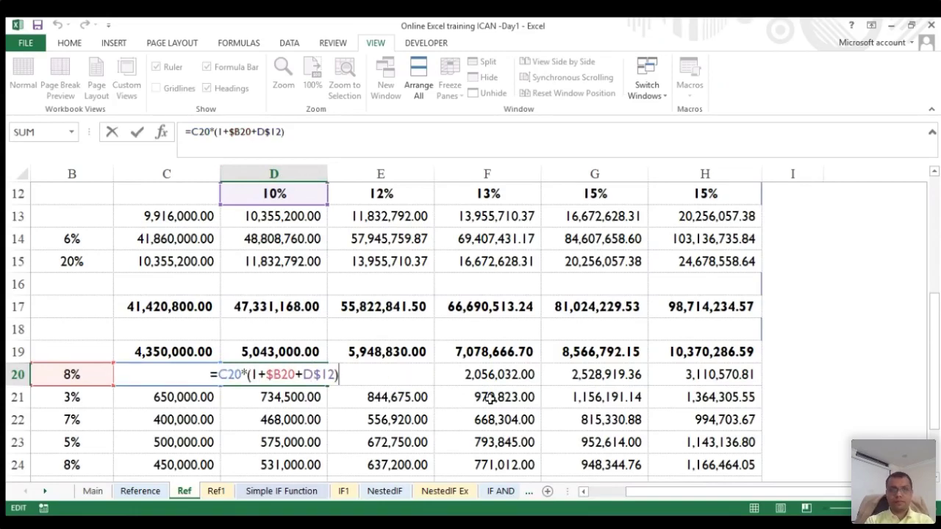
{"action": "left_click", "coordinate": [307, 133]}
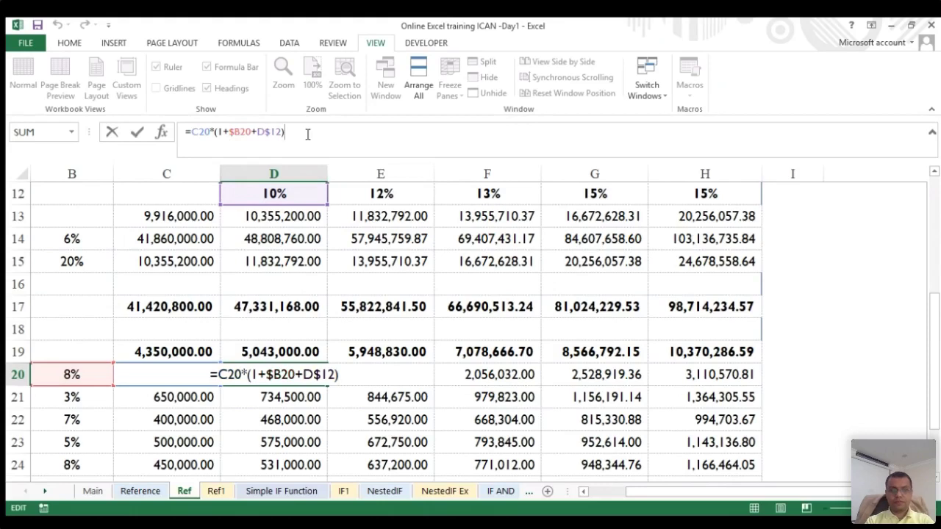
{"action": "key", "text": "Escape"}
{"action": "left_click", "coordinate": [304, 136]}
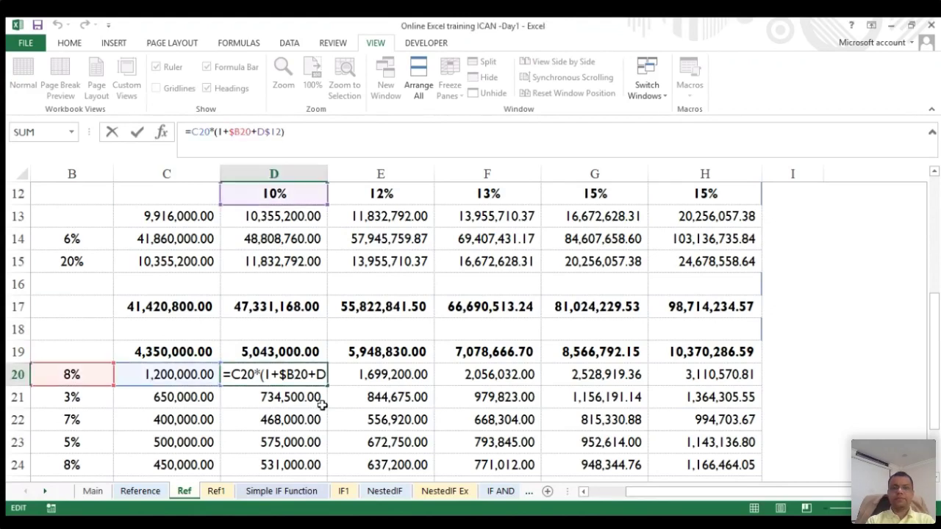
{"action": "key", "text": "ctrl+Return"}
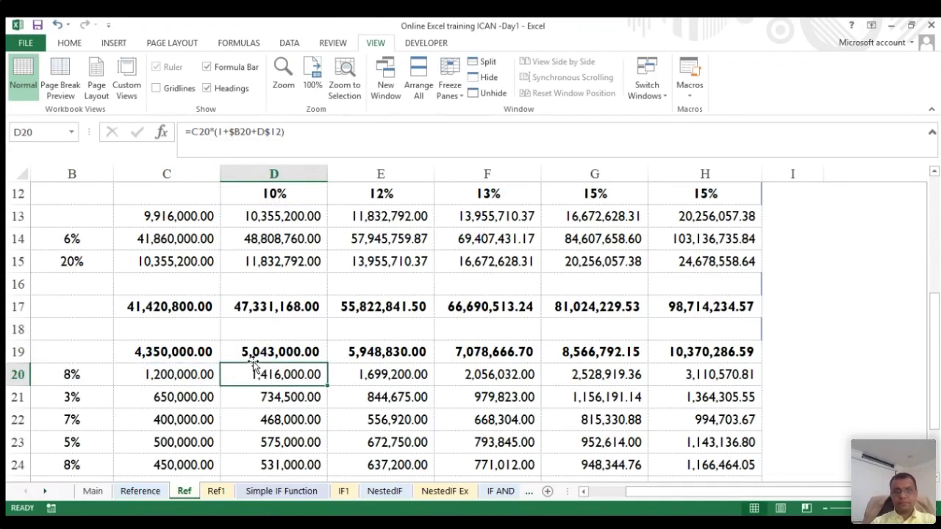
{"action": "left_click", "coordinate": [377, 290]}
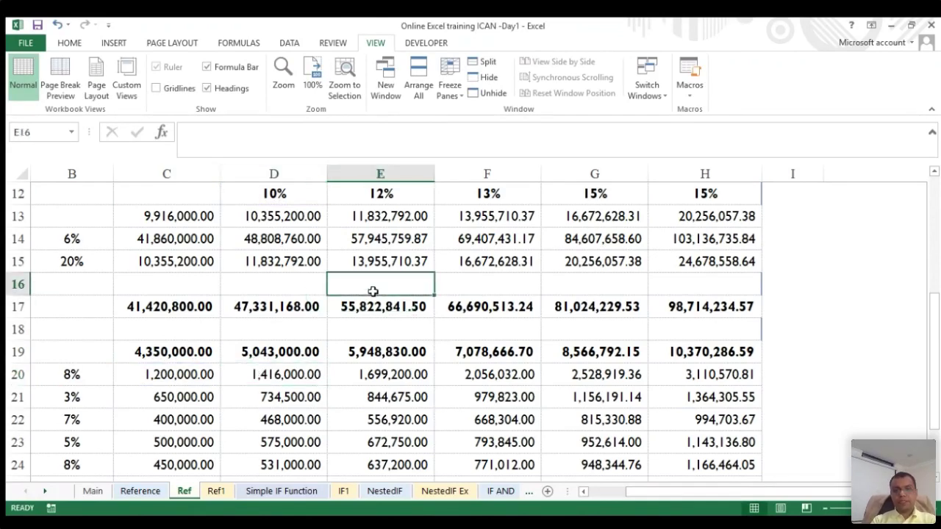
{"action": "scroll", "coordinate": [375, 291], "scroll_direction": "left", "scroll_amount": 2}
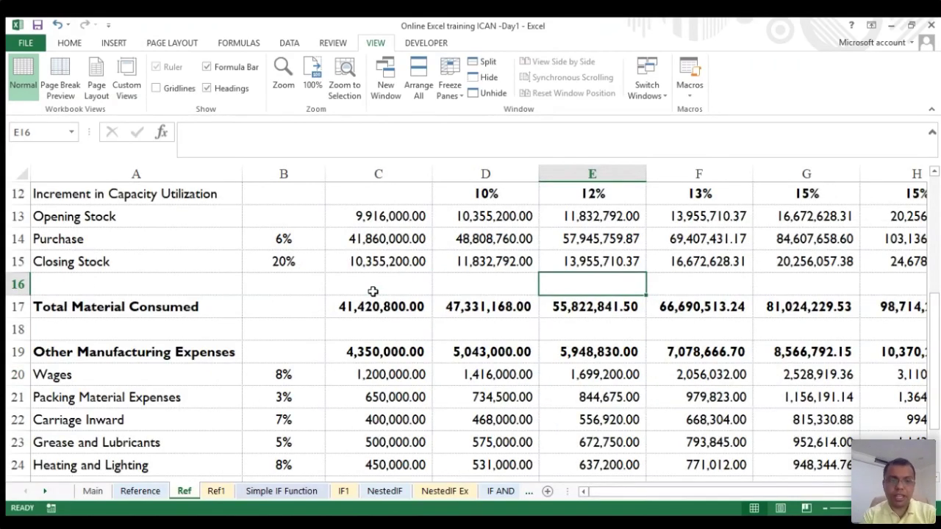
{"action": "left_click", "coordinate": [386, 391]}
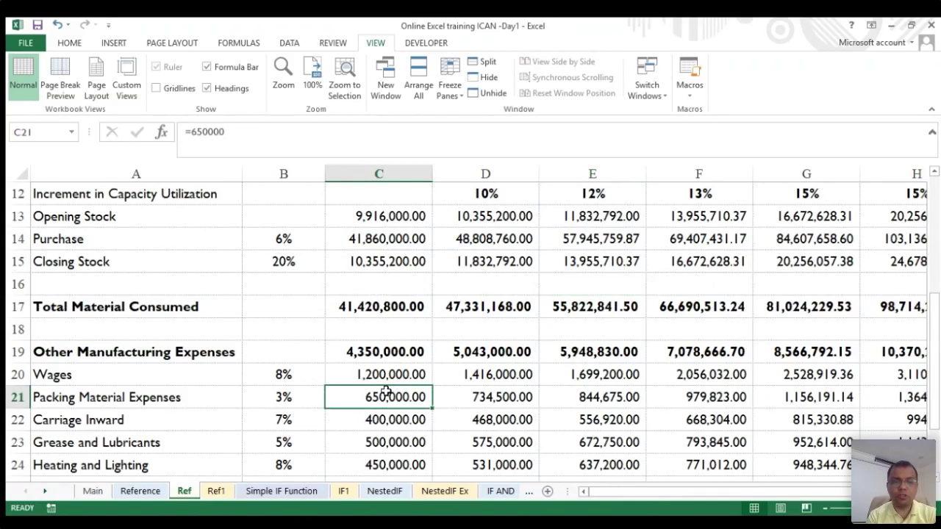
{"action": "left_click", "coordinate": [440, 378]}
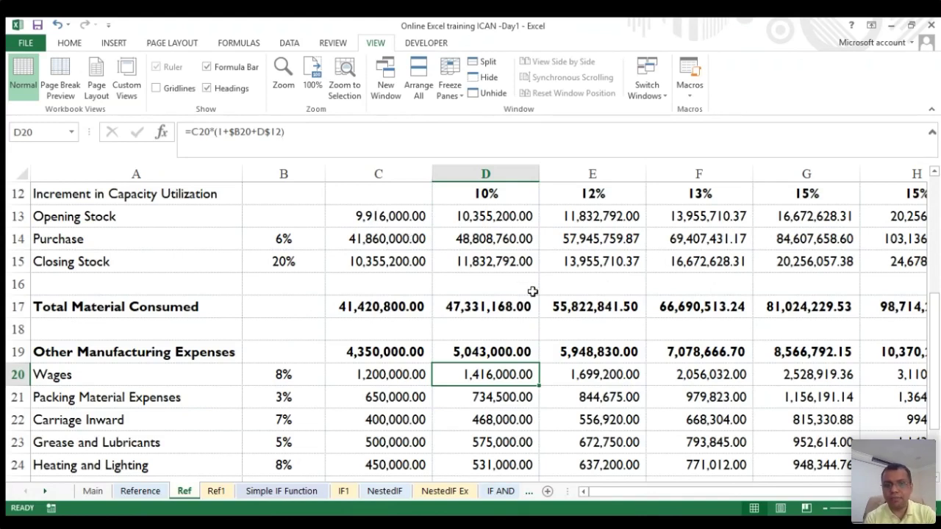
{"action": "scroll", "coordinate": [533, 292], "scroll_direction": "up", "scroll_amount": 1}
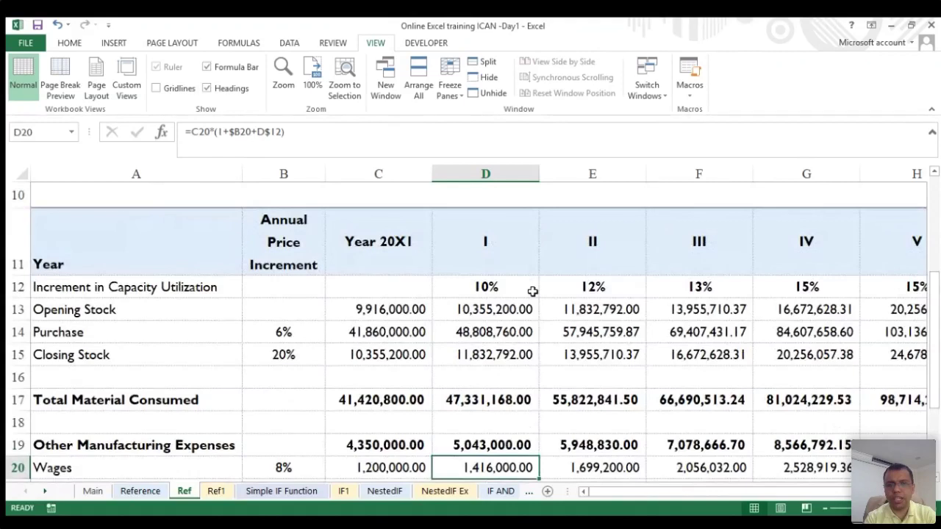
{"action": "scroll", "coordinate": [532, 292], "scroll_direction": "up", "scroll_amount": 1}
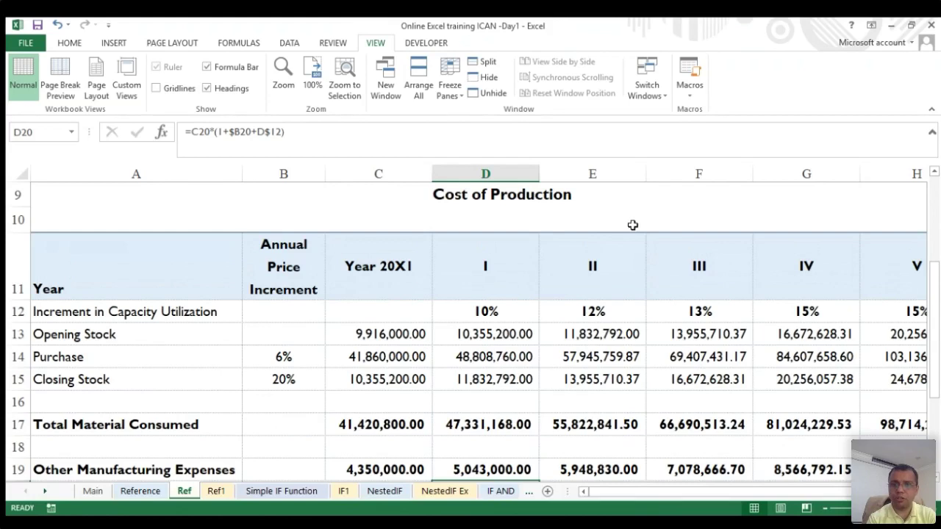
{"action": "left_click", "coordinate": [688, 202]}
{"action": "left_click", "coordinate": [699, 357]}
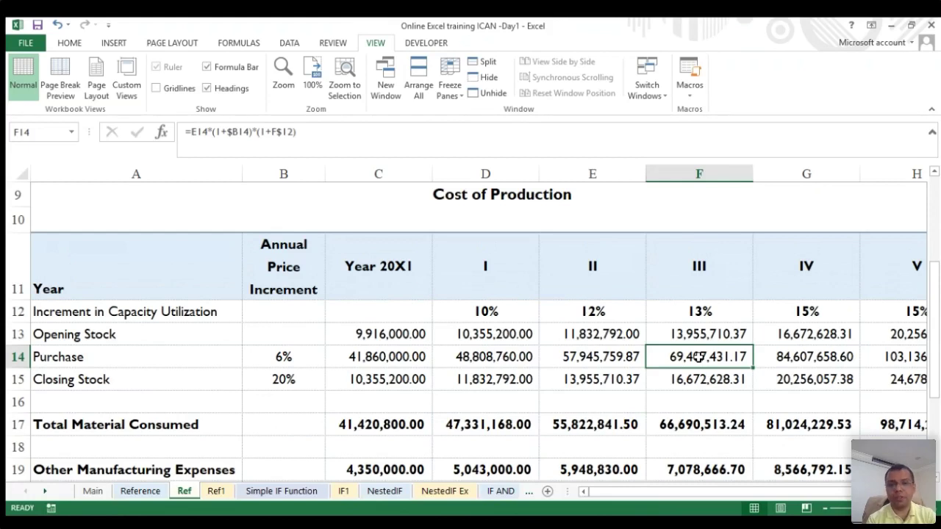
{"action": "left_click", "coordinate": [531, 358]}
{"action": "scroll", "coordinate": [514, 356], "scroll_direction": "down", "scroll_amount": 1}
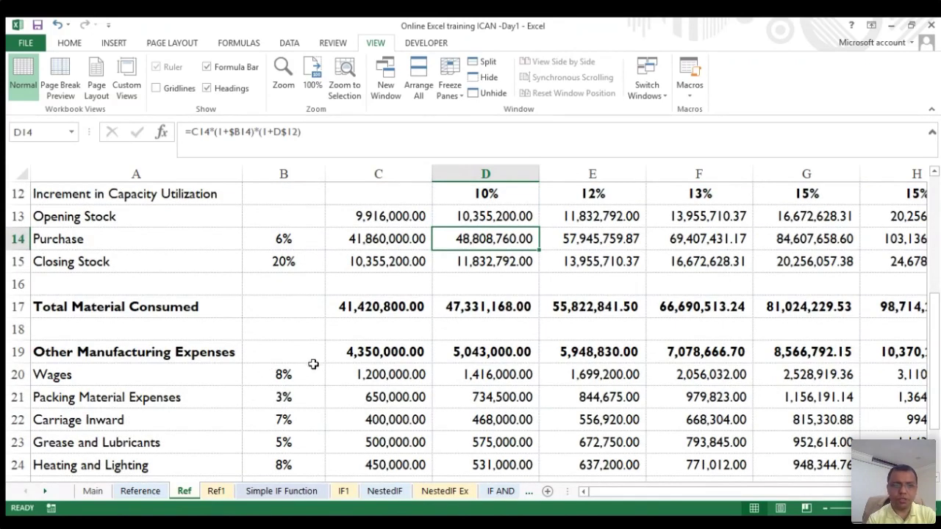
{"action": "left_click", "coordinate": [216, 491]}
{"action": "scroll", "coordinate": [345, 357], "scroll_direction": "up", "scroll_amount": 3}
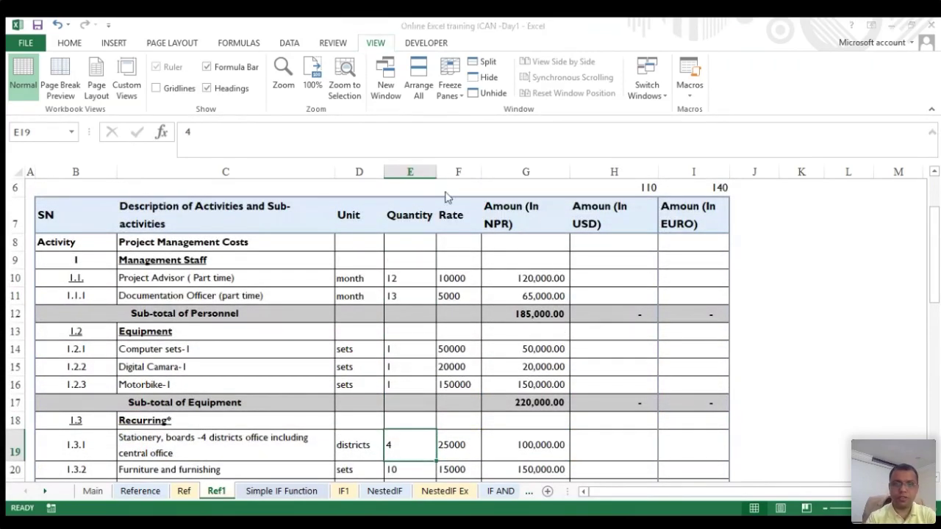
{"action": "scroll", "coordinate": [446, 192], "scroll_direction": "up", "scroll_amount": 2}
{"action": "scroll", "coordinate": [556, 208], "scroll_direction": "up", "scroll_amount": 5}
{"action": "scroll", "coordinate": [385, 298], "scroll_direction": "down", "scroll_amount": 2}
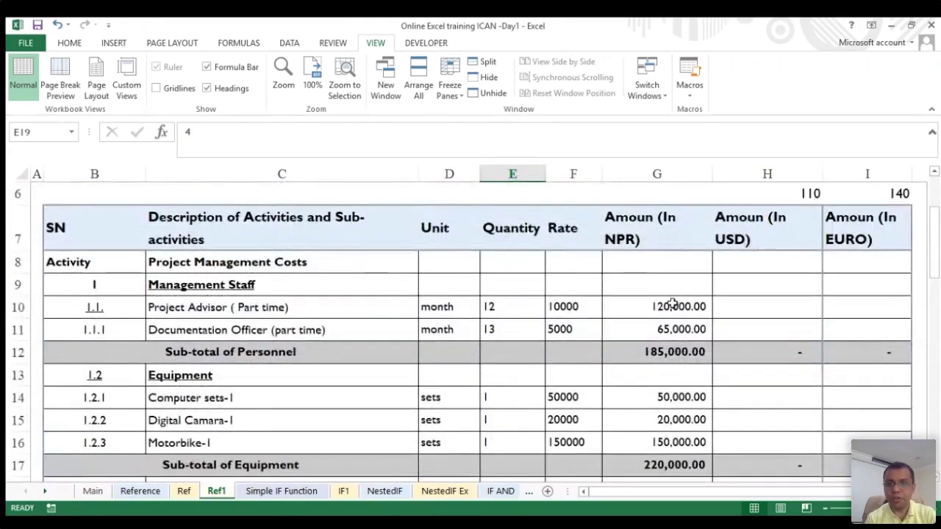
{"action": "left_click_drag", "start_coordinate": [647, 305], "coordinate": [651, 445]}
{"action": "left_click_drag", "start_coordinate": [752, 290], "coordinate": [769, 372]}
{"action": "left_click", "coordinate": [853, 282]}
{"action": "left_click_drag", "start_coordinate": [853, 282], "coordinate": [848, 416]}
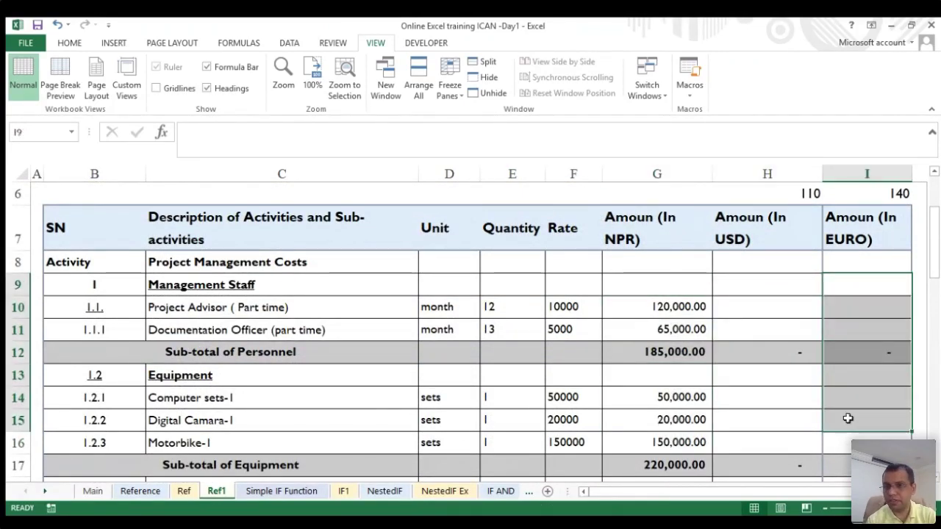
{"action": "scroll", "coordinate": [848, 419], "scroll_direction": "right", "scroll_amount": 2}
{"action": "scroll", "coordinate": [848, 418], "scroll_direction": "up", "scroll_amount": 1}
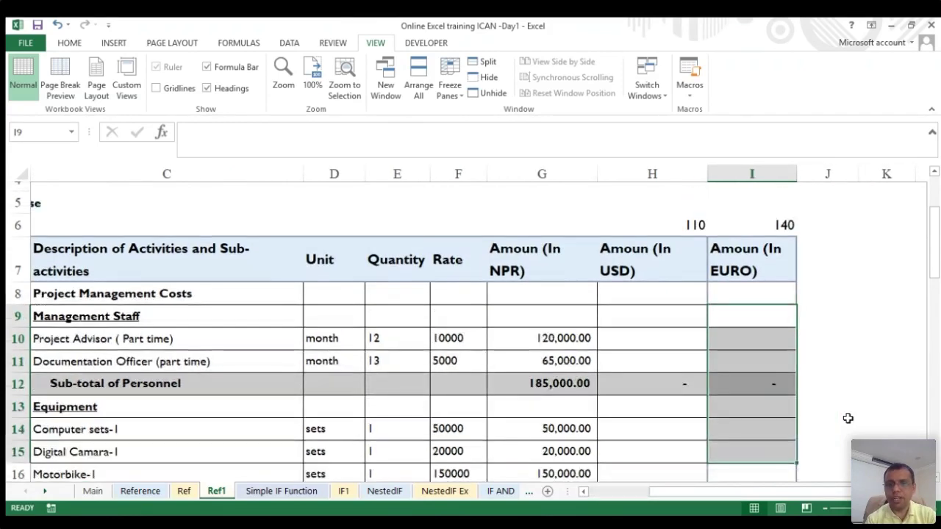
{"action": "left_click", "coordinate": [651, 333]}
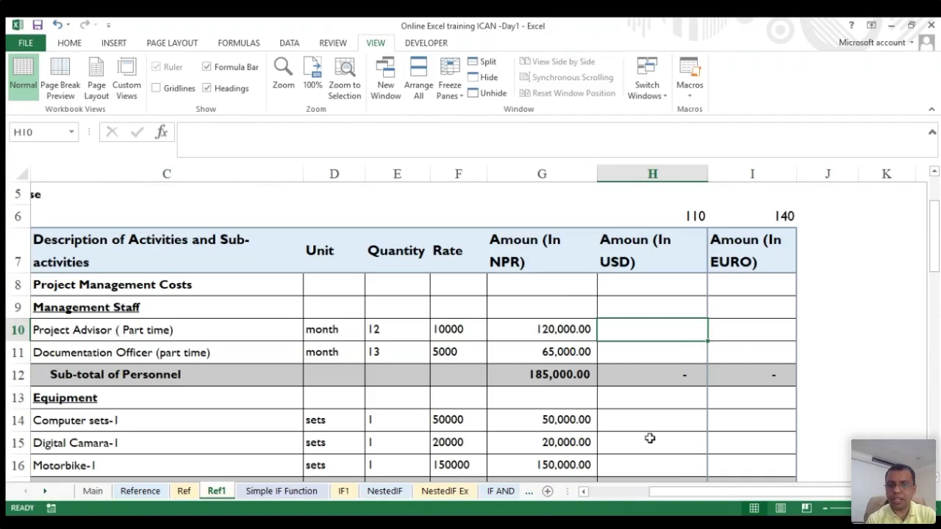
{"action": "scroll", "coordinate": [651, 438], "scroll_direction": "down", "scroll_amount": 1}
{"action": "scroll", "coordinate": [650, 438], "scroll_direction": "down", "scroll_amount": 1}
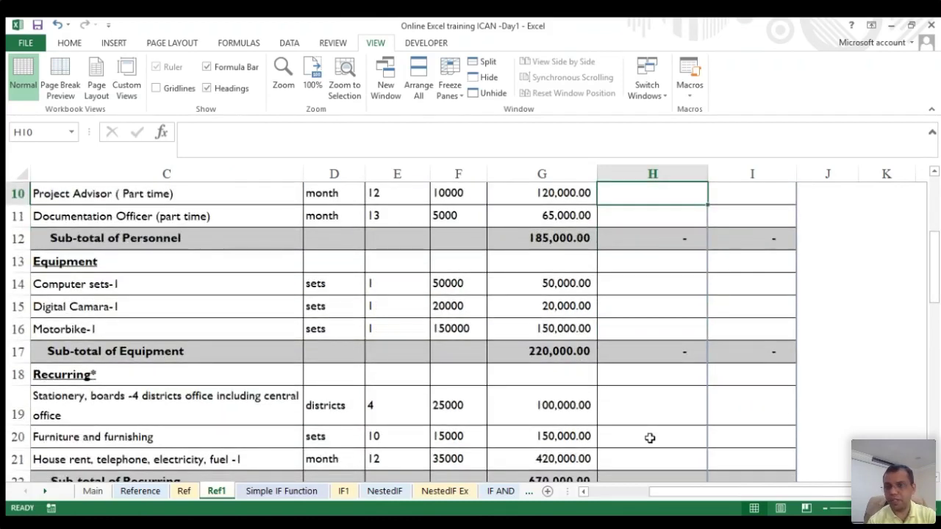
{"action": "scroll", "coordinate": [579, 270], "scroll_direction": "up", "scroll_amount": 2}
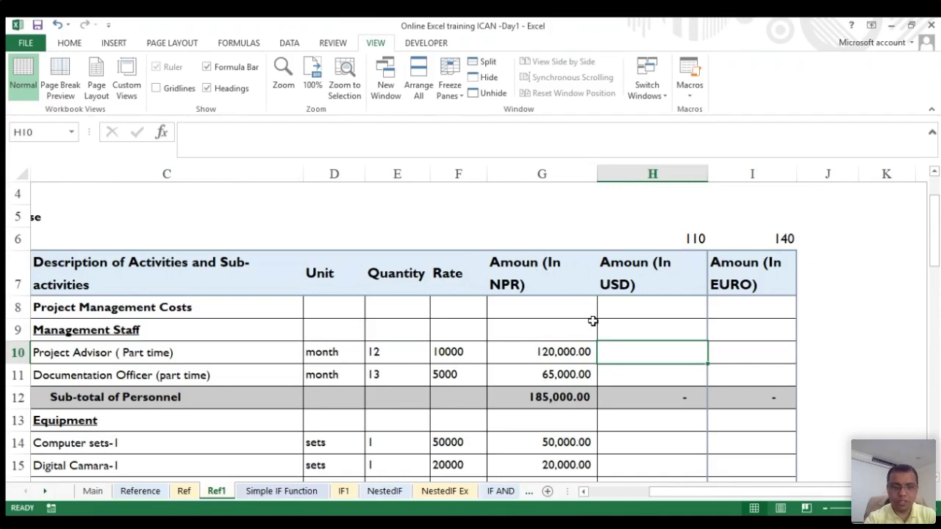
{"action": "type", "text": "="}
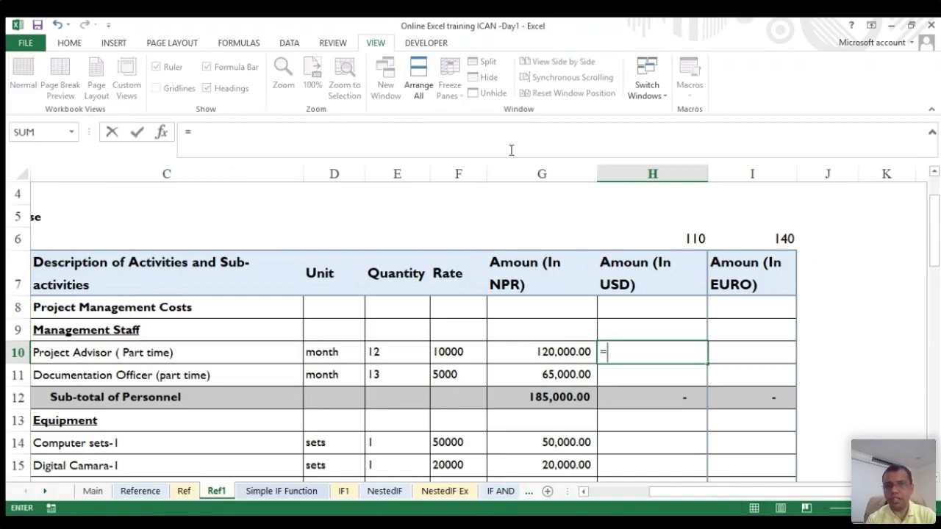
- Enter =G10/H6 in H10, converting 120,000.00 NPR at rate 110 to 1,091 USD
{"action": "left_click", "coordinate": [542, 353]}
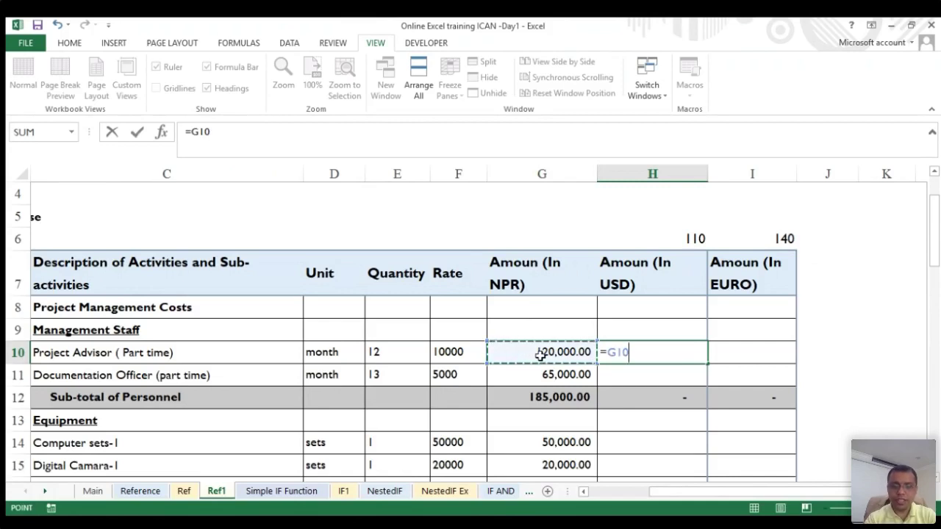
{"action": "type", "text": "/"}
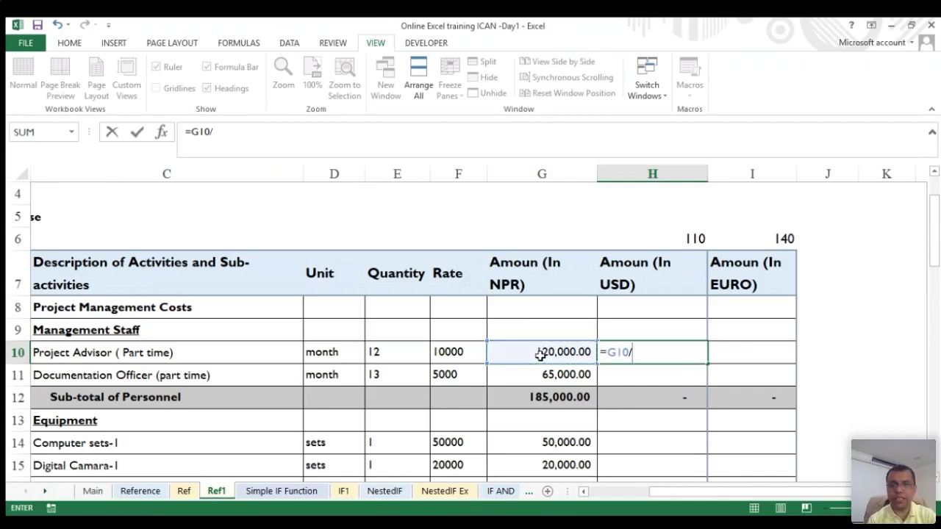
{"action": "type", "text": "110"}
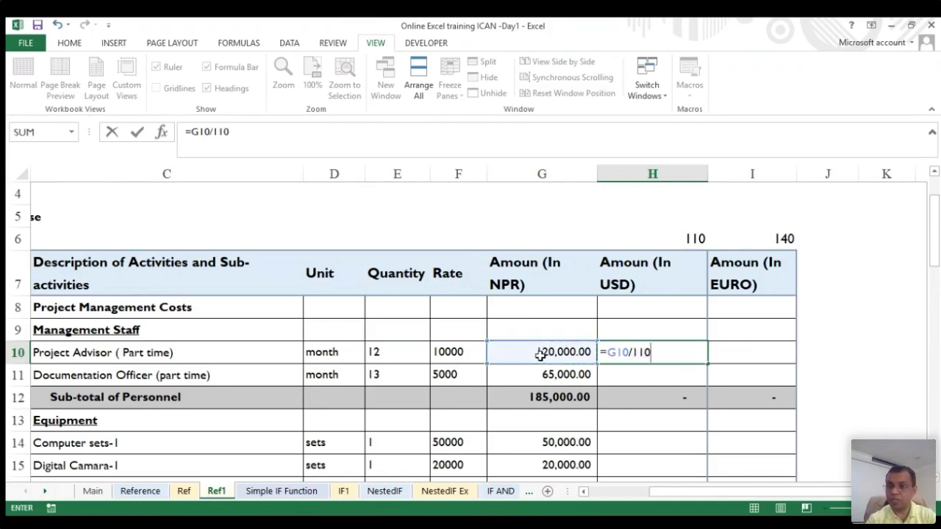
{"action": "key", "text": "BackSpace"}
{"action": "key", "text": "BackSpace"}
{"action": "key", "text": "BackSpace"}
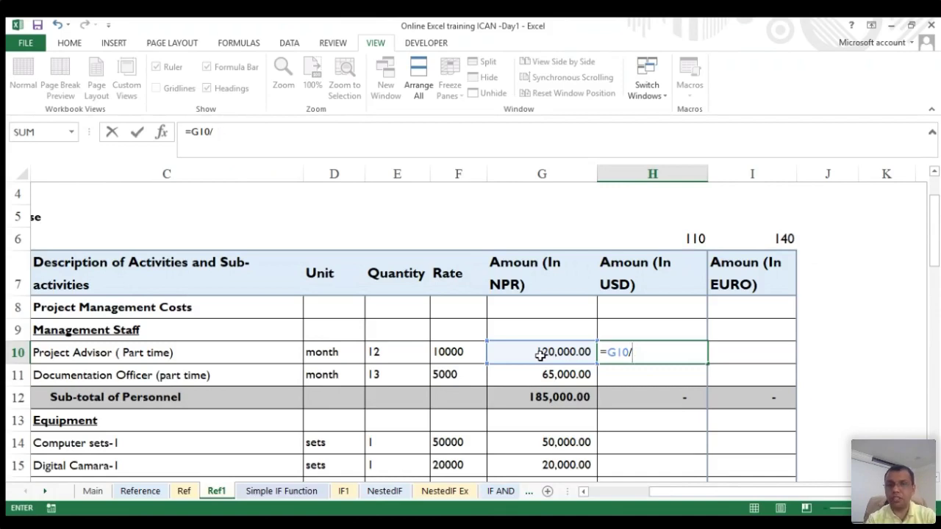
{"action": "left_click", "coordinate": [654, 239]}
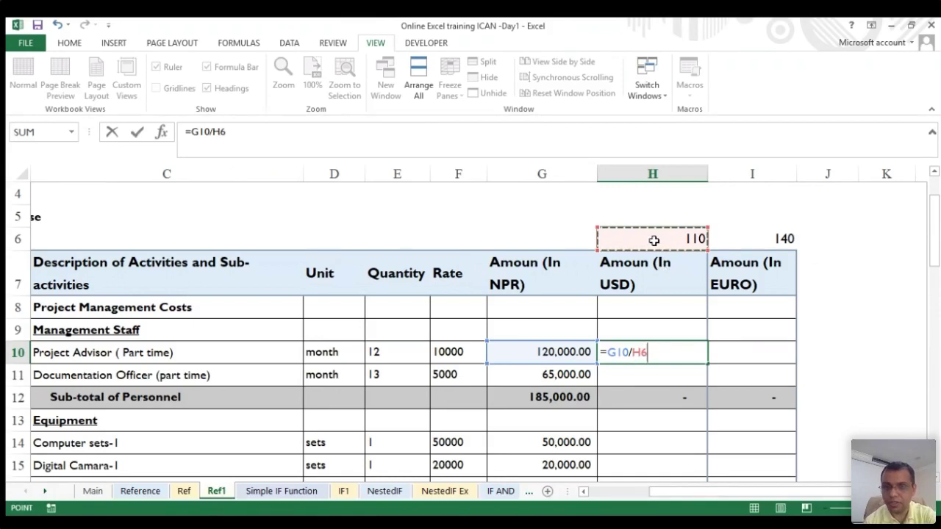
{"action": "key", "text": "ctrl+Return"}
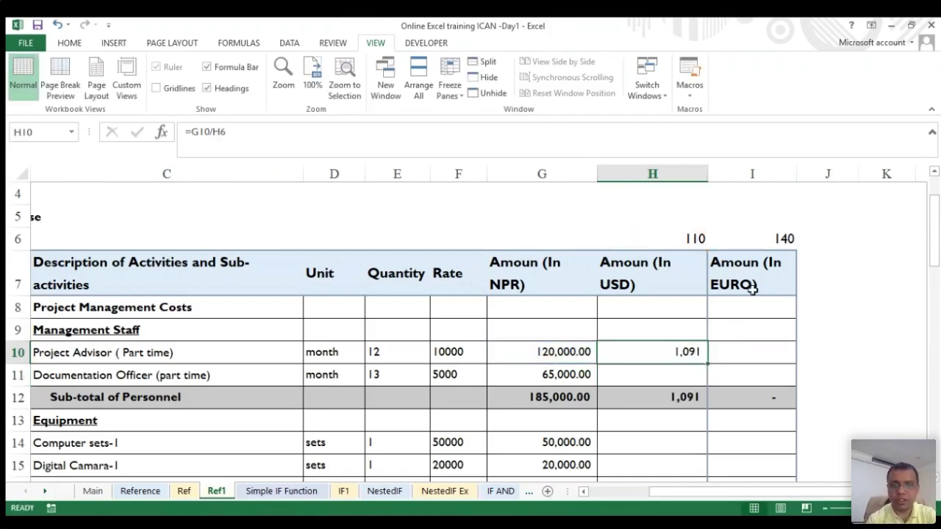
{"action": "double_click", "coordinate": [690, 352]}
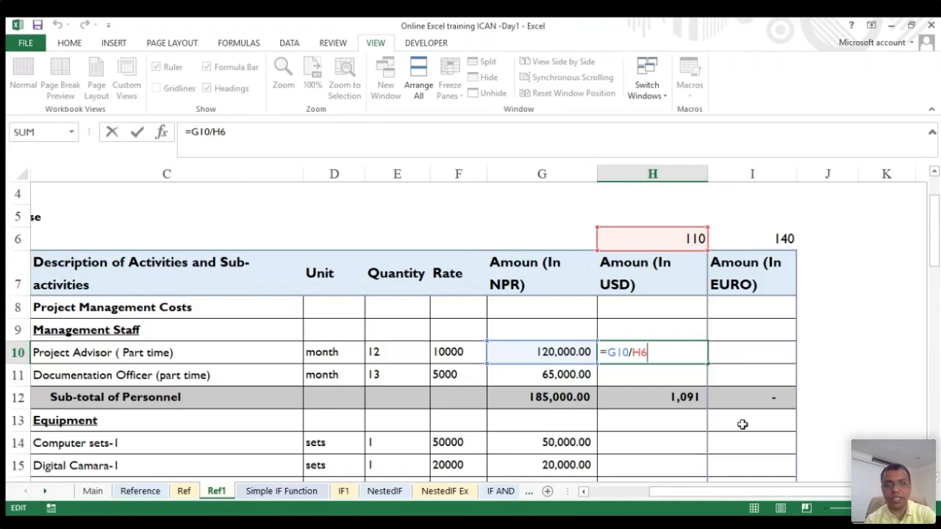
- Copy the H10 USD formula into I10 and H11
{"action": "key", "text": "ctrl+Return"}
{"action": "key", "text": "ctrl+c"}
{"action": "key", "text": "Right"}
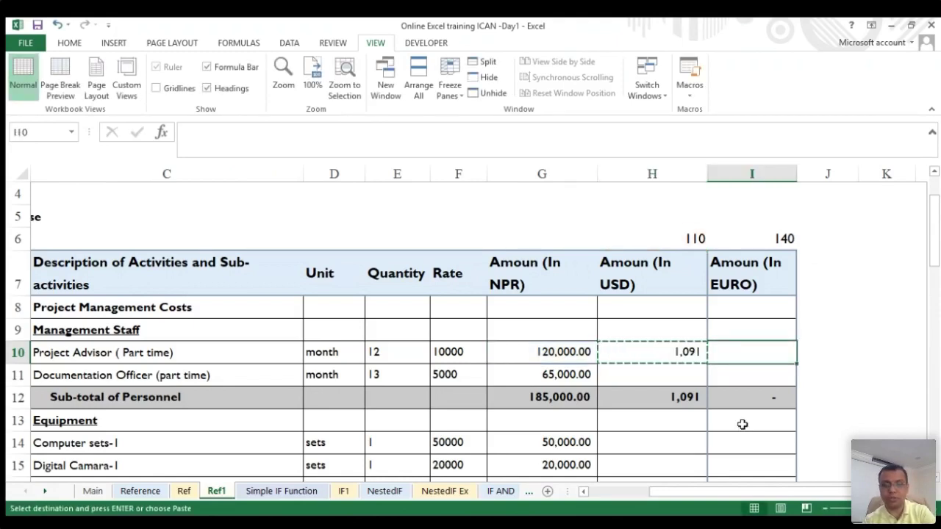
{"action": "key", "text": "ctrl+v"}
{"action": "key", "text": "Left"}
{"action": "key", "text": "Down"}
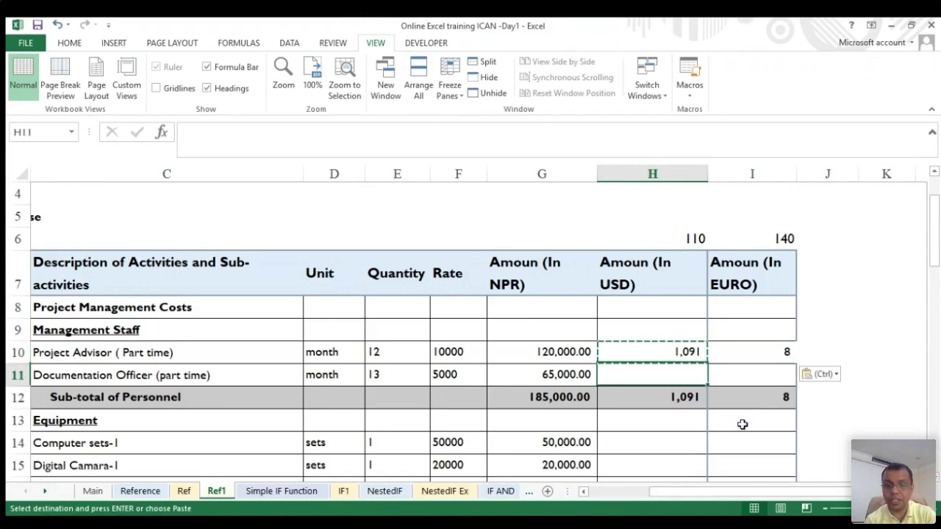
{"action": "key", "text": "ctrl+v"}
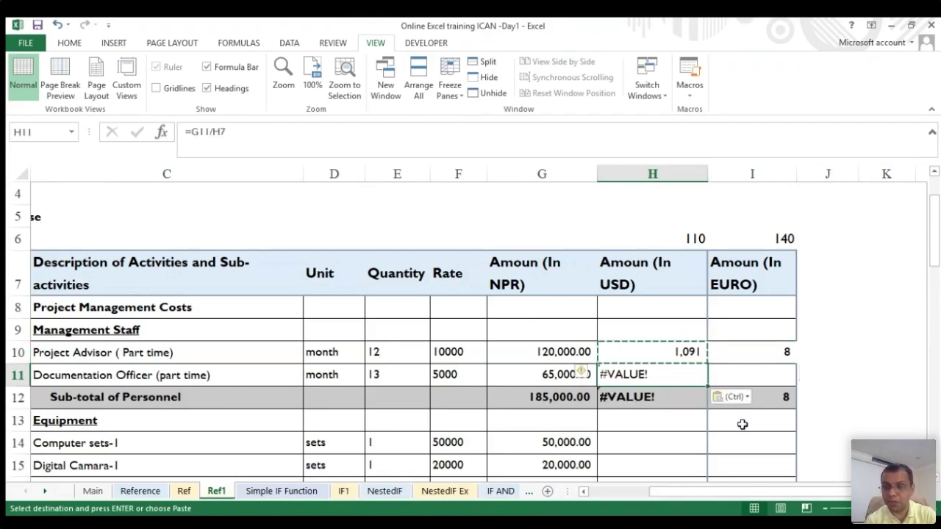
- Delete the wrong pasted results, #VALUE! in H11 and 8 in I10
{"action": "key", "text": "Delete"}
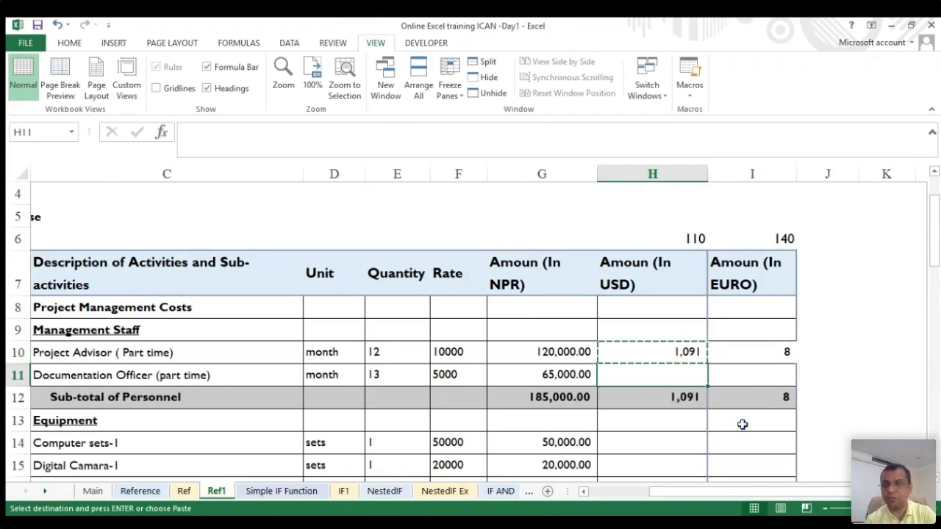
{"action": "key", "text": "Up"}
{"action": "key", "text": "Right"}
{"action": "key", "text": "Delete"}
{"action": "key", "text": "Escape"}
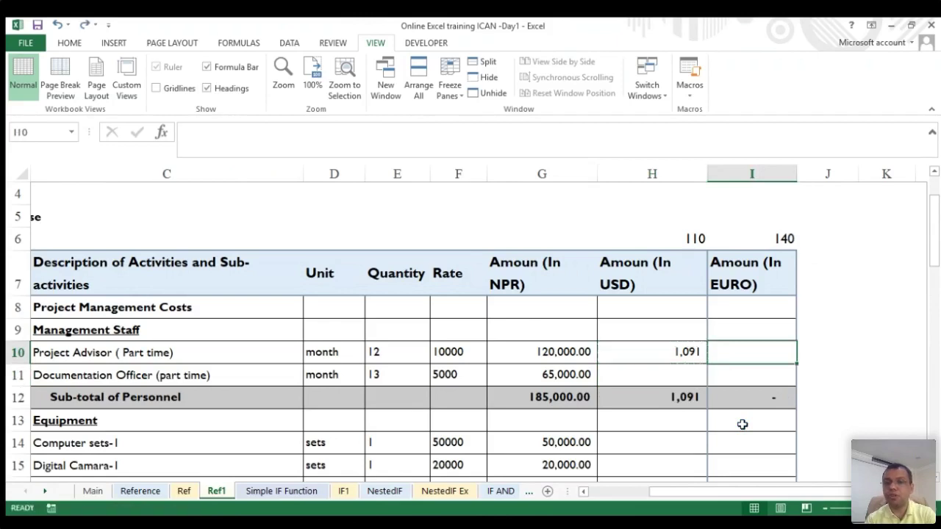
{"action": "key", "text": "Left"}
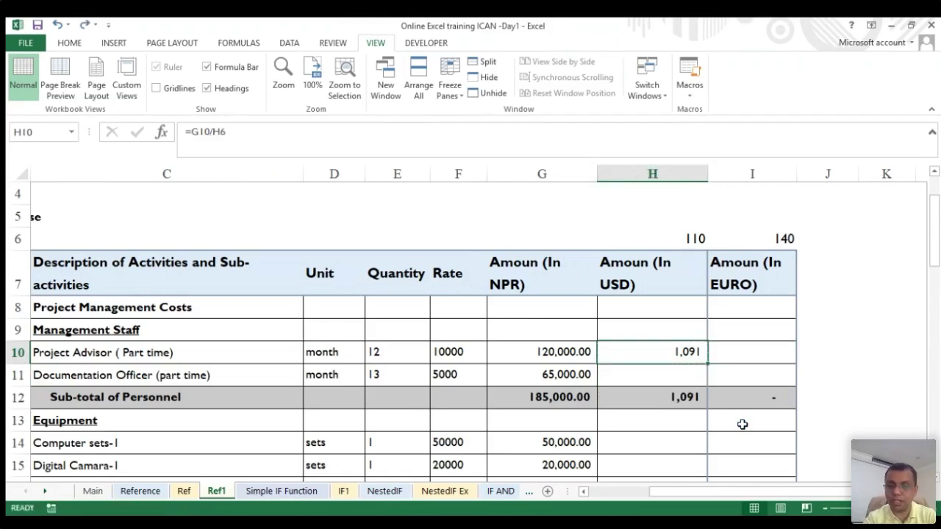
- Start rewriting H10 as =G10/H6
{"action": "type", "text": "="}
{"action": "key", "text": "Left"}
{"action": "type", "text": "/"}
{"action": "left_click", "coordinate": [670, 240]}
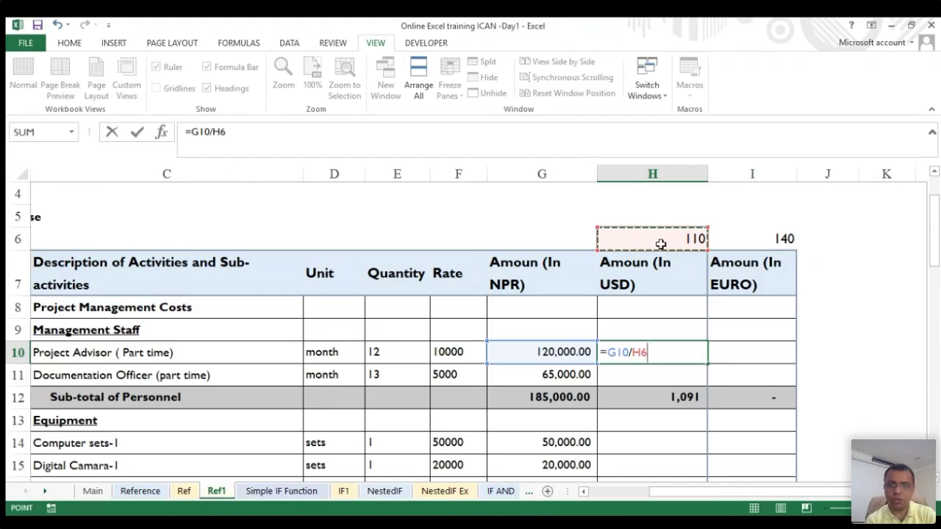
- Try =$G10/H$6 in H10, then cancel and clear the cell
{"action": "left_click", "coordinate": [641, 353]}
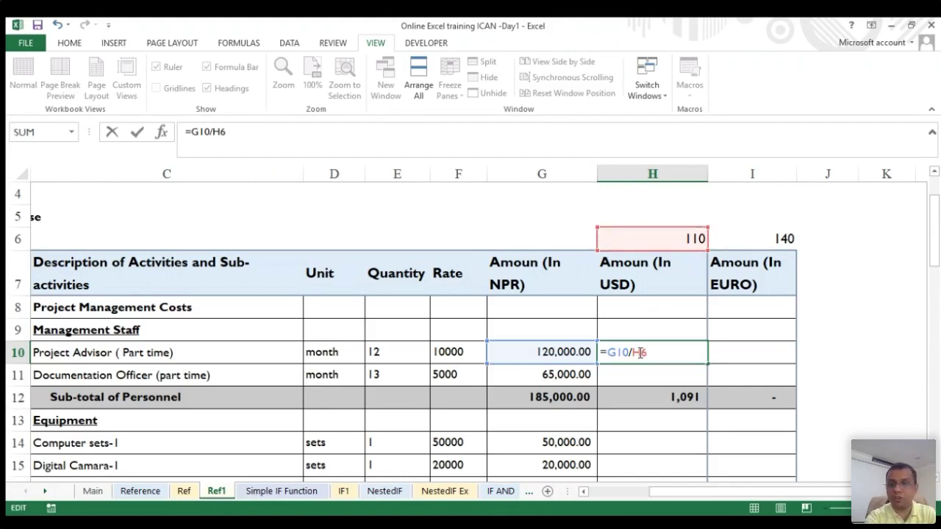
{"action": "type", "text": "$"}
{"action": "key", "text": "Right"}
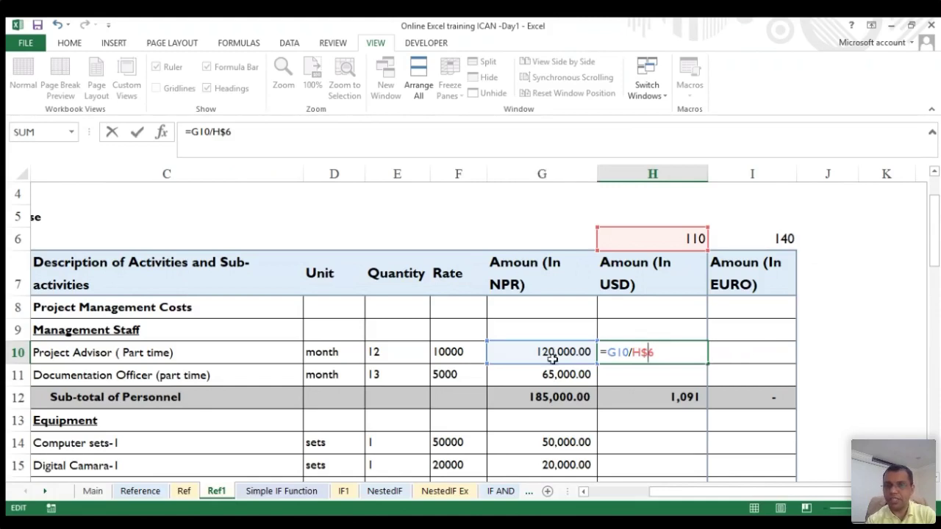
{"action": "left_click", "coordinate": [607, 352]}
{"action": "type", "text": "$"}
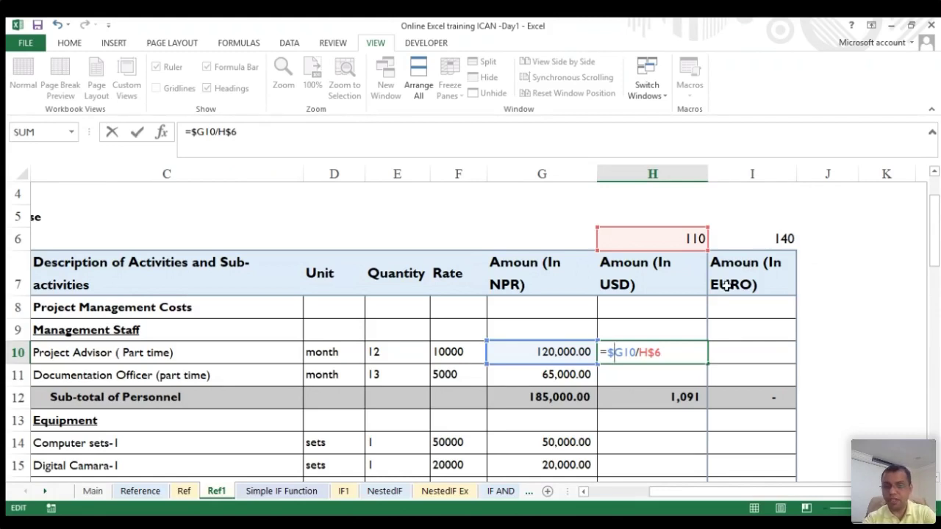
{"action": "key", "text": "Escape"}
{"action": "key", "text": "Delete"}
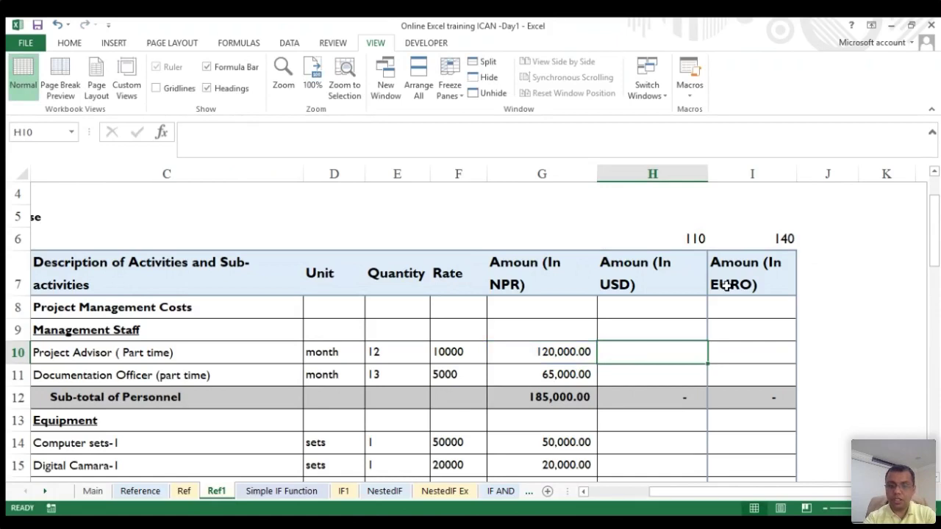
- Redraft =$G10/H$6 in H10, then cancel it, leaving H10 empty
{"action": "type", "text": "="}
{"action": "key", "text": "Left"}
{"action": "type", "text": "/"}
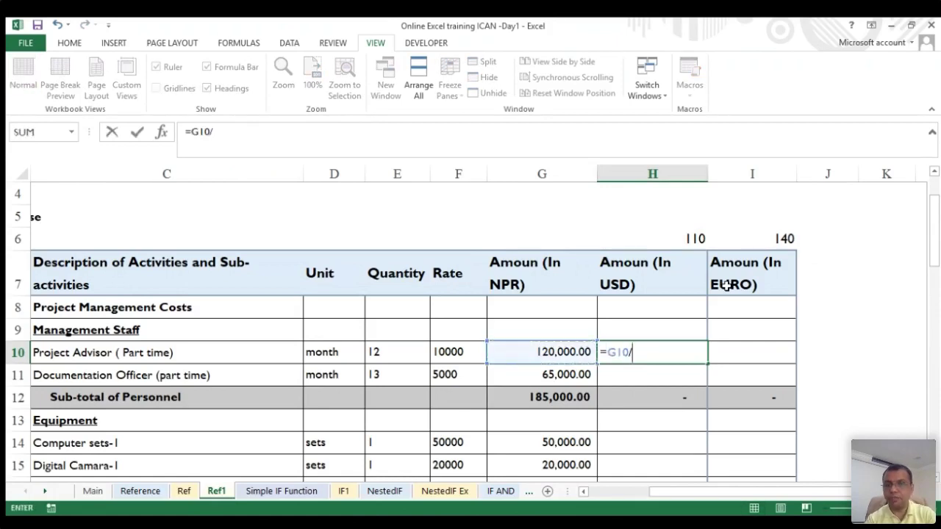
{"action": "left_click", "coordinate": [657, 241]}
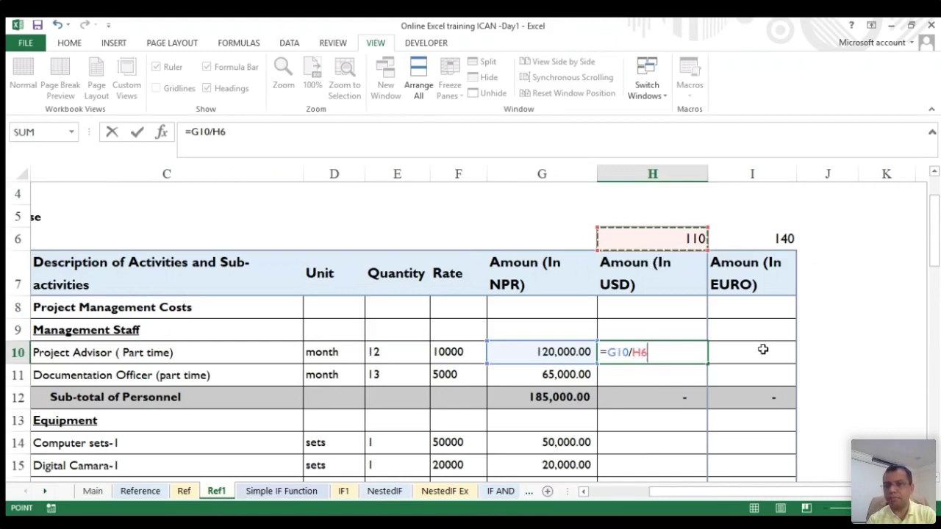
{"action": "left_click", "coordinate": [642, 352]}
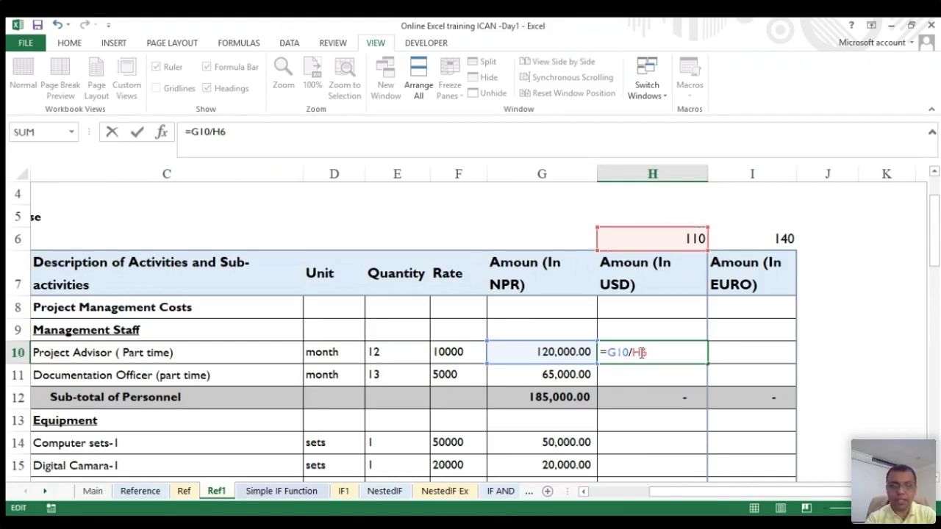
{"action": "type", "text": "$"}
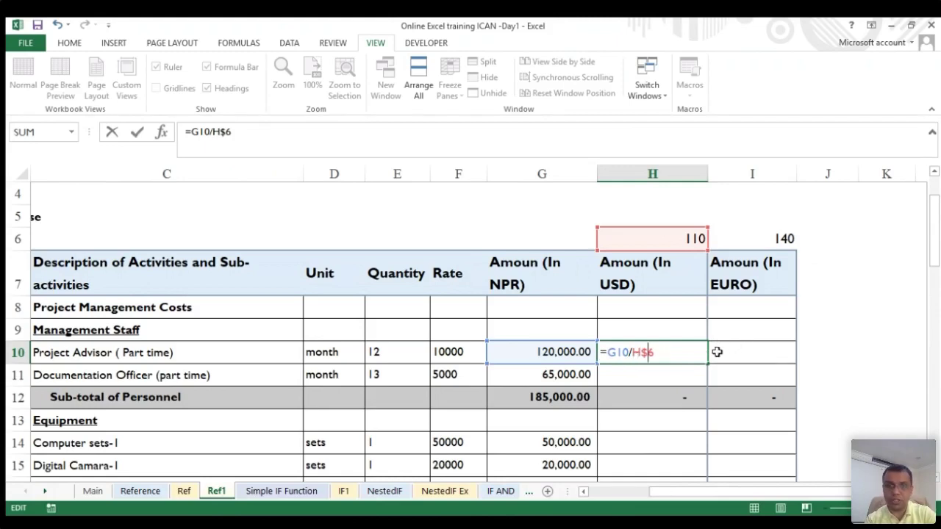
{"action": "left_click", "coordinate": [604, 353]}
{"action": "type", "text": "$"}
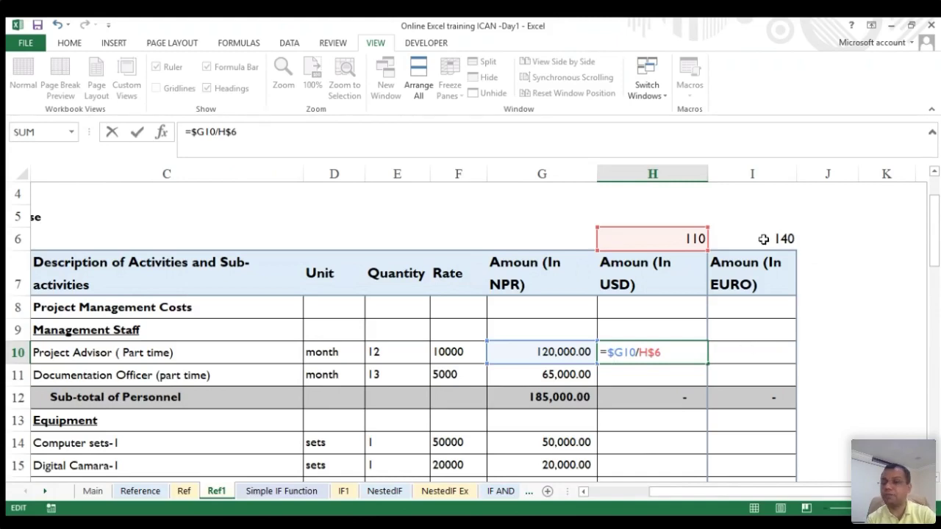
{"action": "key", "text": "Escape"}
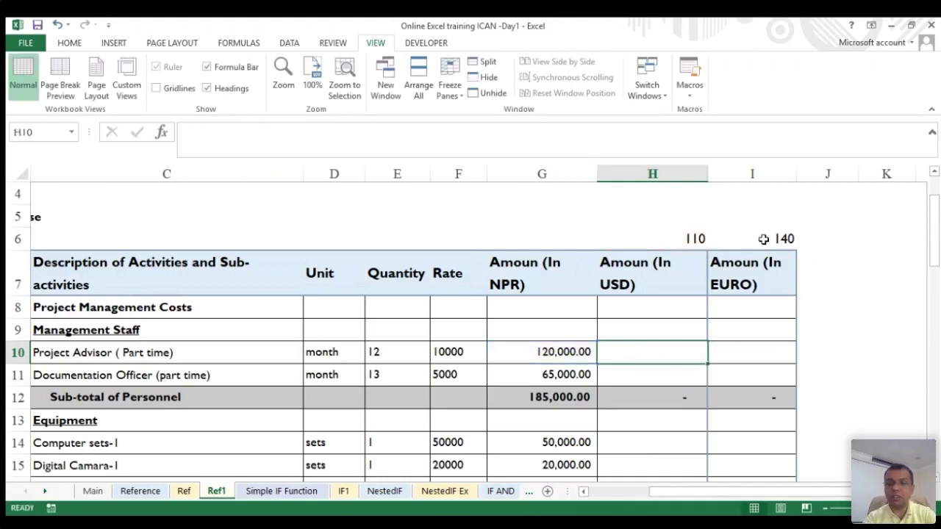
- Enter the mixed-reference formula =$G10/H$6 in H10
{"action": "type", "text": "="}
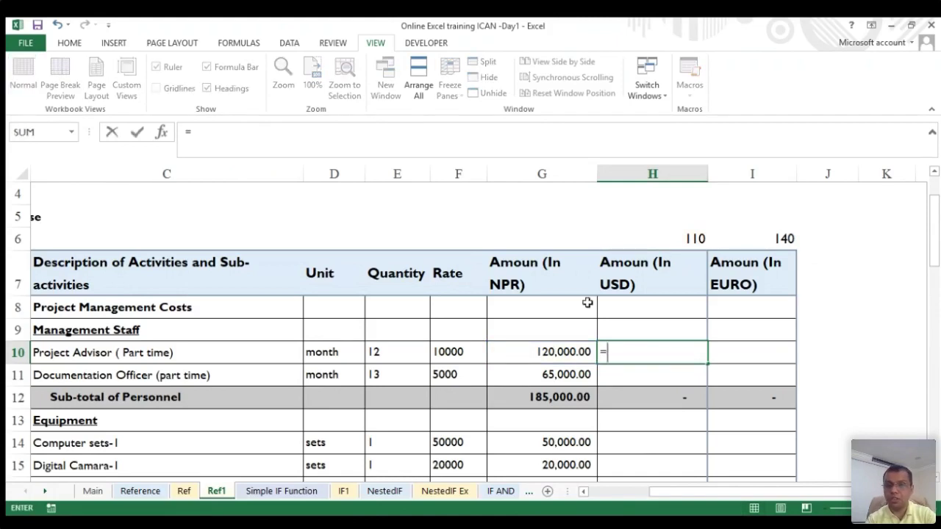
{"action": "left_click", "coordinate": [548, 351]}
{"action": "type", "text": "/"}
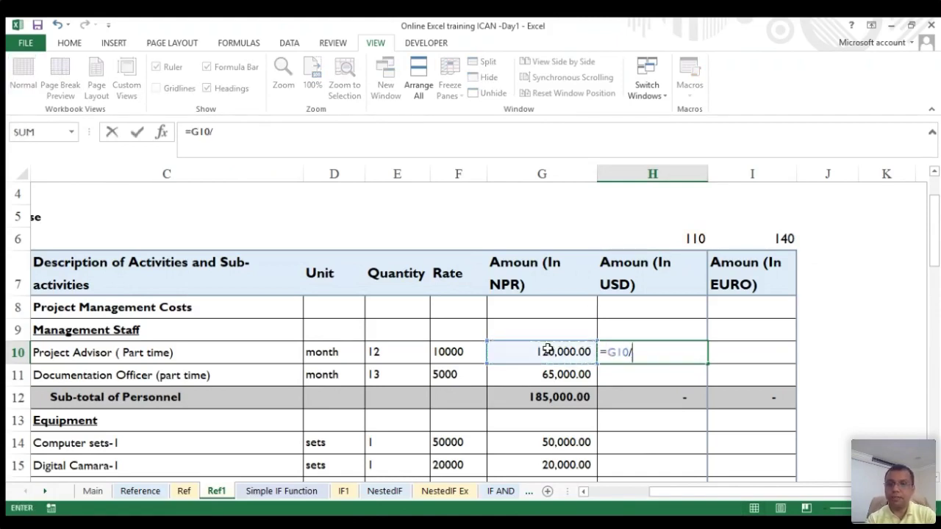
{"action": "left_click", "coordinate": [644, 237]}
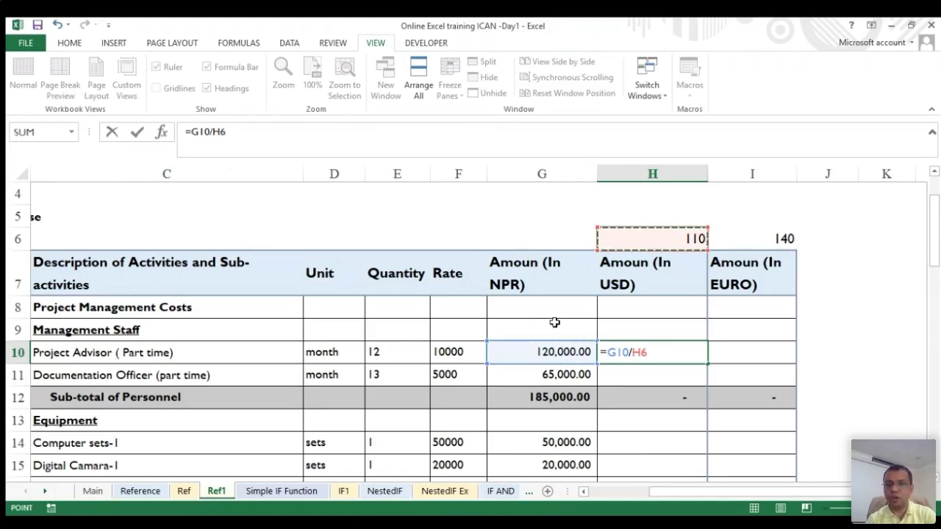
{"action": "left_click", "coordinate": [605, 353]}
{"action": "type", "text": "$"}
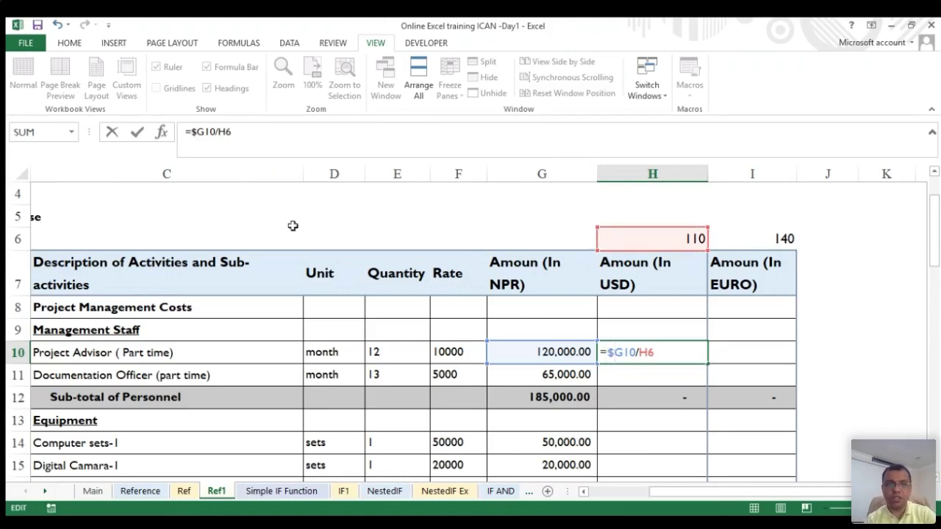
{"action": "left_click", "coordinate": [647, 352]}
{"action": "type", "text": "$"}
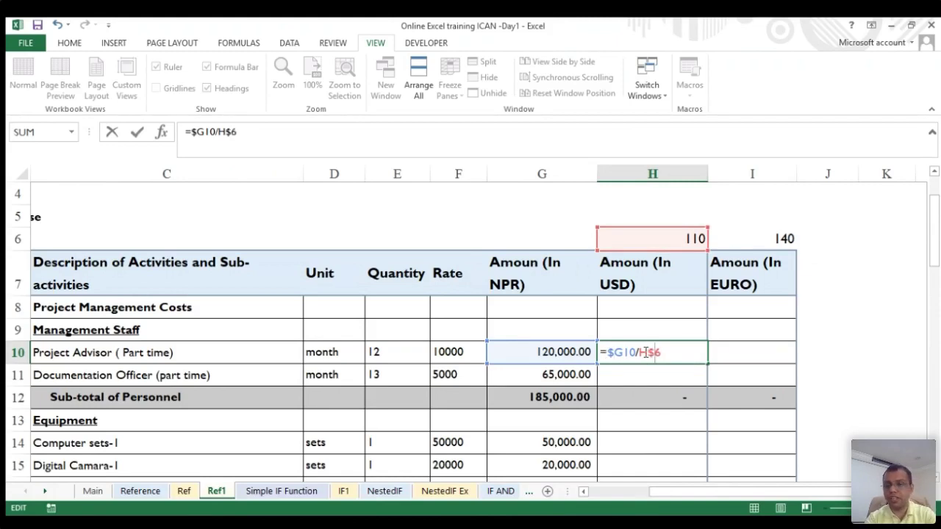
{"action": "key", "text": "Return"}
- Copy it into H10:I11, giving USD 1,091 and 591, EURO 857 and 464
{"action": "left_click", "coordinate": [644, 353]}
{"action": "key", "text": "ctrl+c"}
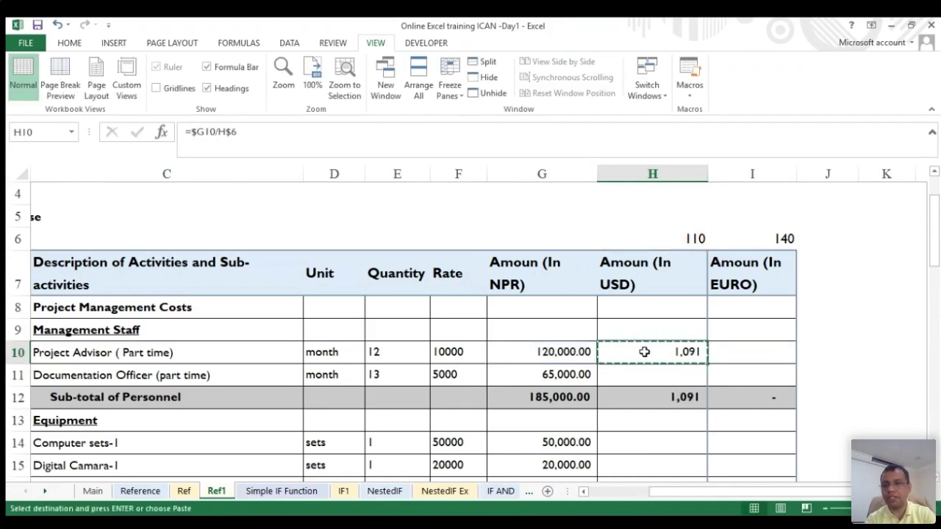
{"action": "key", "text": "shift+Right"}
{"action": "key", "text": "shift+Down"}
{"action": "key", "text": "Return"}
{"action": "key", "text": "Down"}
{"action": "key", "text": "Down"}
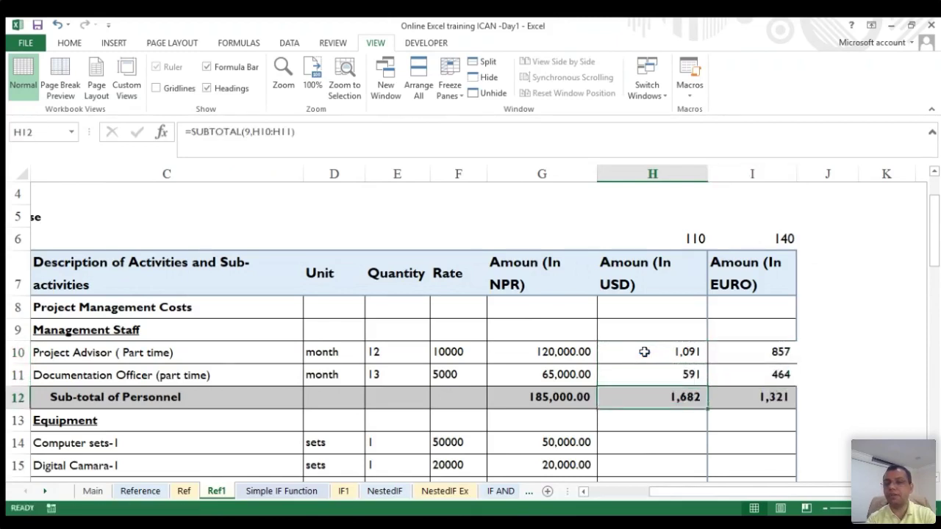
- Check the copied formula in H11, undo the earlier paste into H10:I11, and exit copy mode
{"action": "key", "text": "Up"}
{"action": "key", "text": "Up"}
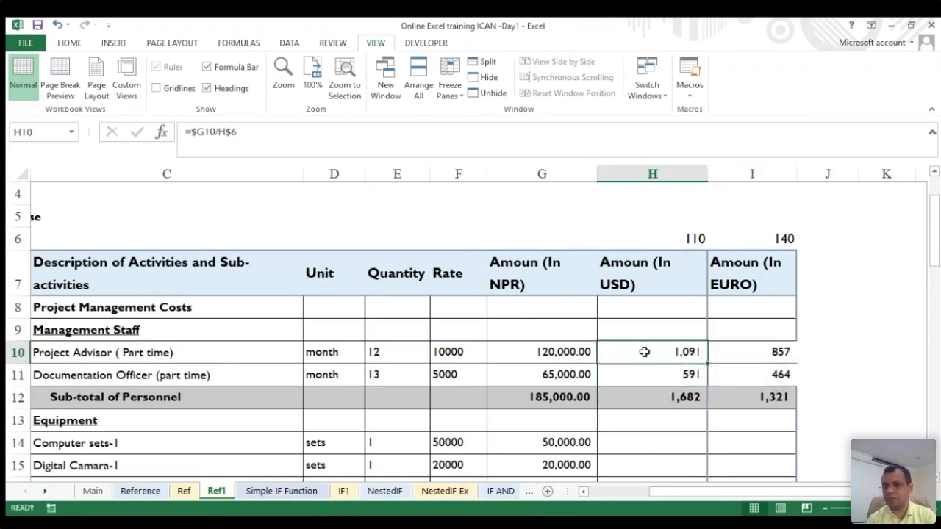
{"action": "key", "text": "Down"}
{"action": "key", "text": "Down"}
{"action": "key", "text": "Down"}
{"action": "key", "text": "Up"}
{"action": "key", "text": "Up"}
{"action": "key", "text": "ctrl+z"}
{"action": "key", "text": "Down"}
{"action": "key", "text": "Down"}
{"action": "key", "text": "Escape"}
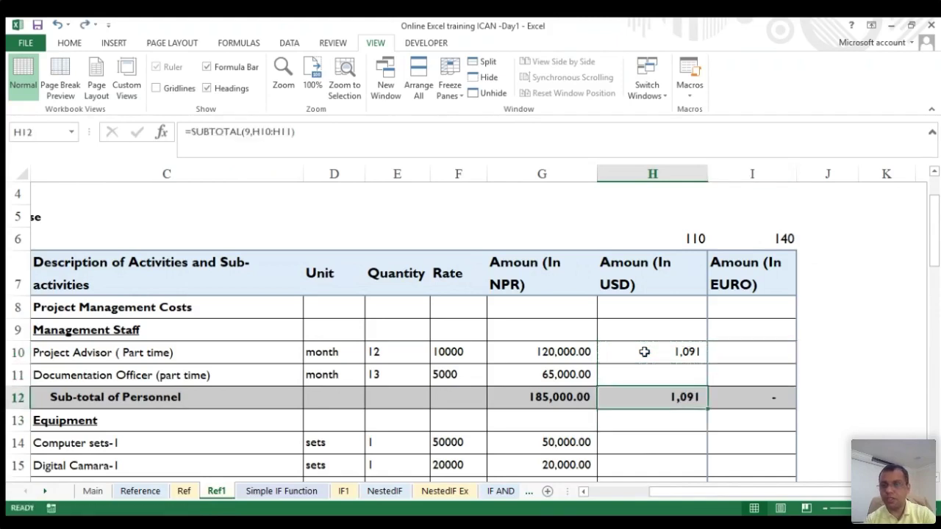
{"action": "key", "text": "Up"}
{"action": "key", "text": "Up"}
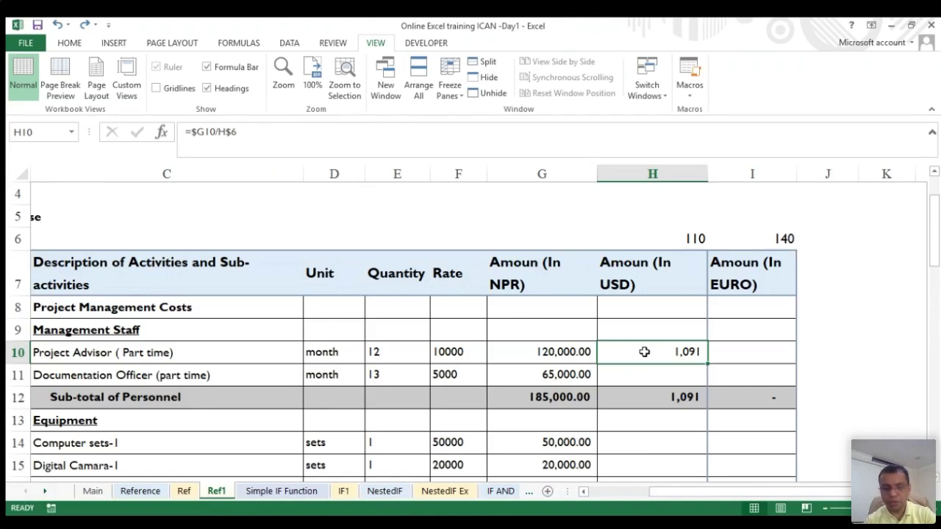
- Copy the H10 formula and paste it over H10:I11 with Enter
{"action": "key", "text": "ctrl+c"}
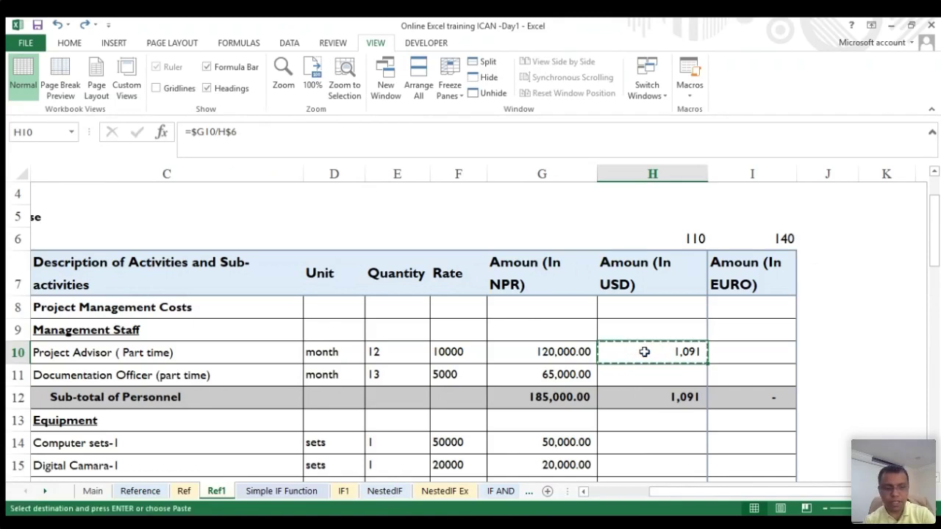
{"action": "key", "text": "shift+Right"}
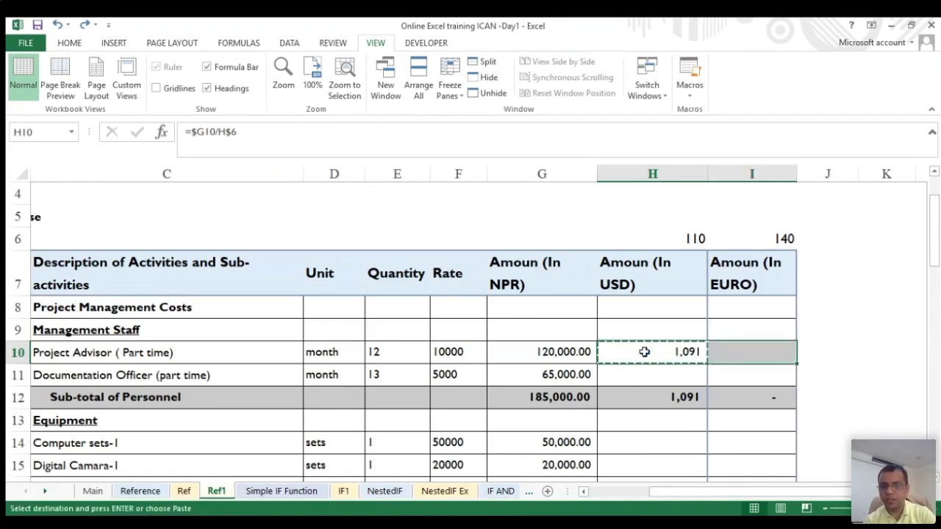
{"action": "key", "text": "shift+Down"}
{"action": "key", "text": "Return"}
{"action": "key", "text": "Down"}
{"action": "key", "text": "Down"}
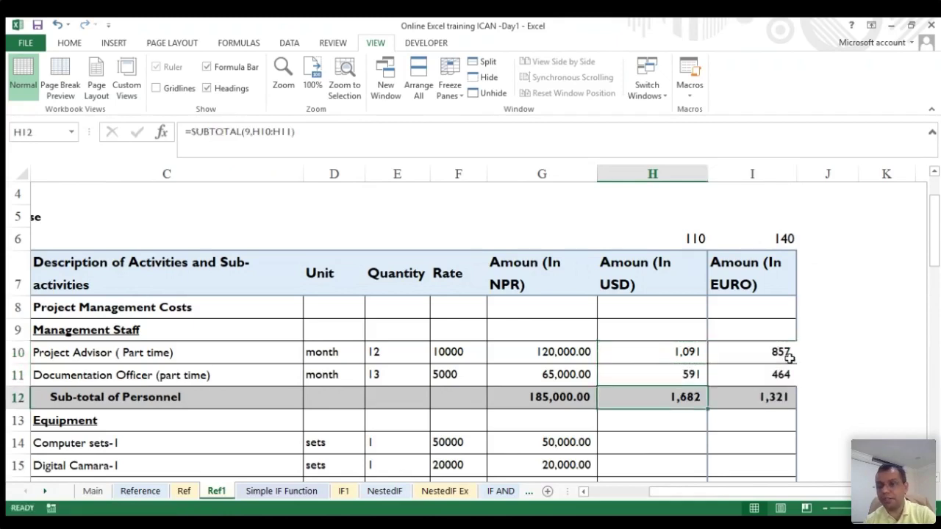
{"action": "scroll", "coordinate": [738, 361], "scroll_direction": "down", "scroll_amount": 1}
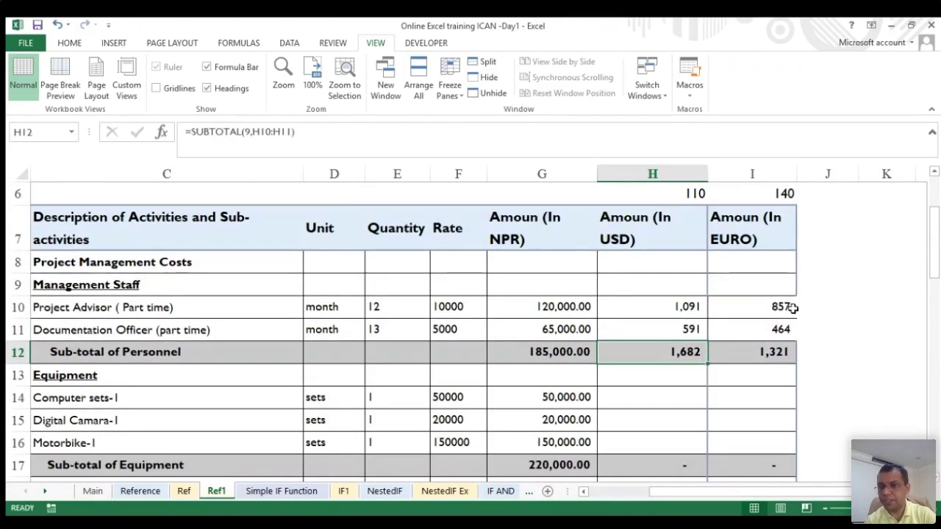
- Try pasting the H10 formula into I10 alone, then undo it and cancel copy mode
{"action": "left_click", "coordinate": [669, 305]}
{"action": "key", "text": "ctrl+c"}
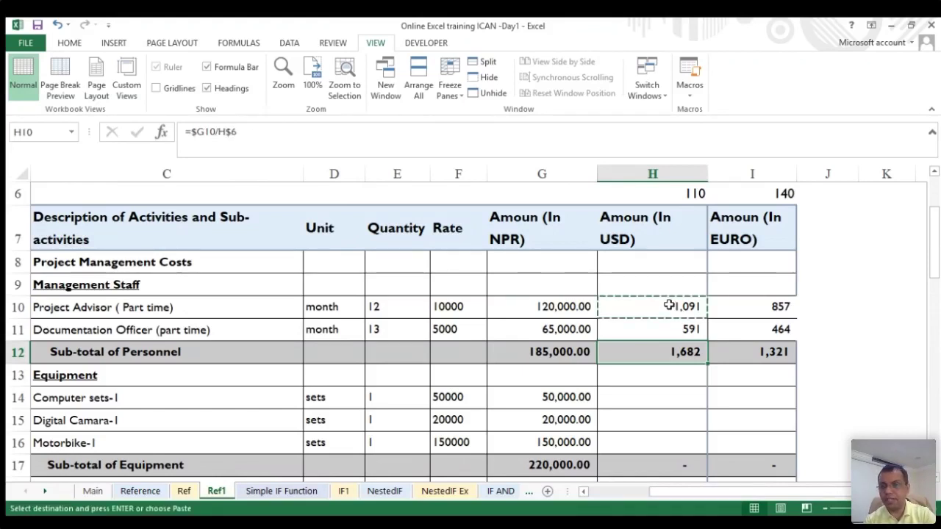
{"action": "key", "text": "shift+Down"}
{"action": "key", "text": "shift+Right"}
{"action": "left_click", "coordinate": [690, 312]}
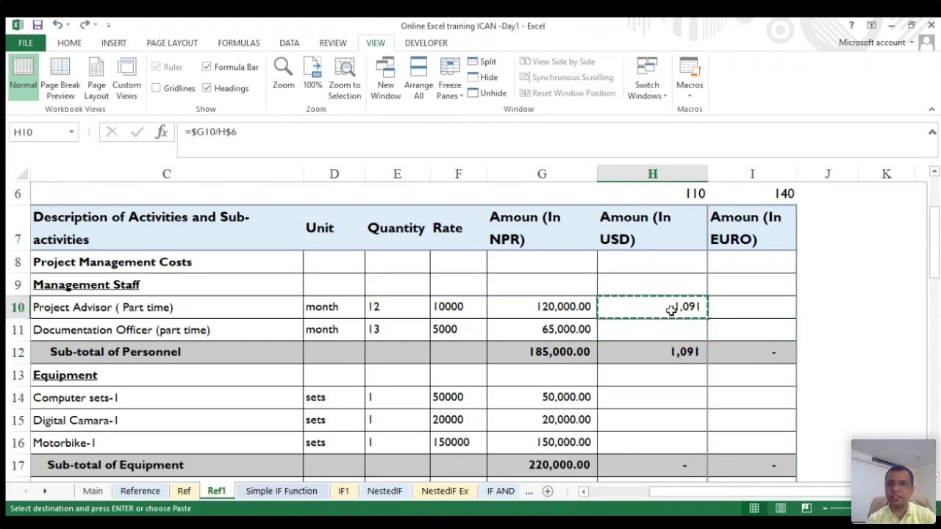
{"action": "left_click", "coordinate": [735, 309]}
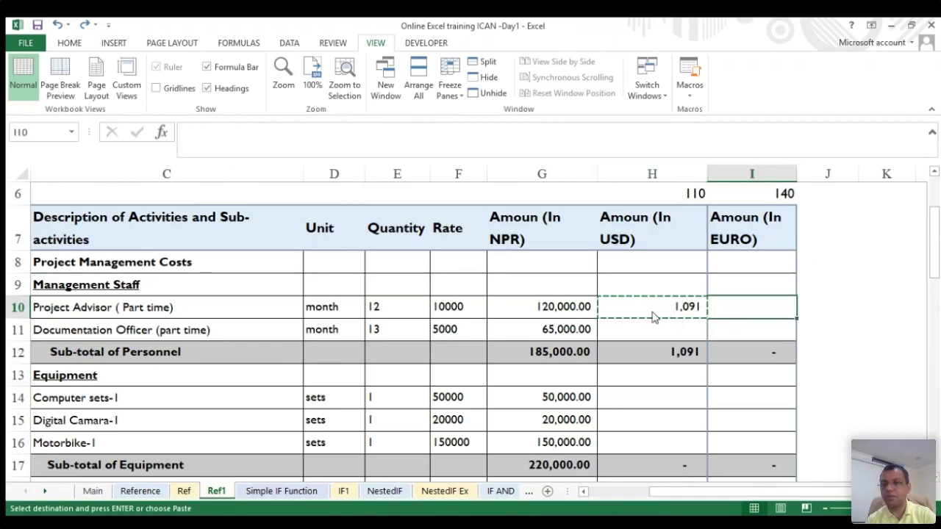
{"action": "key", "text": "ctrl+v"}
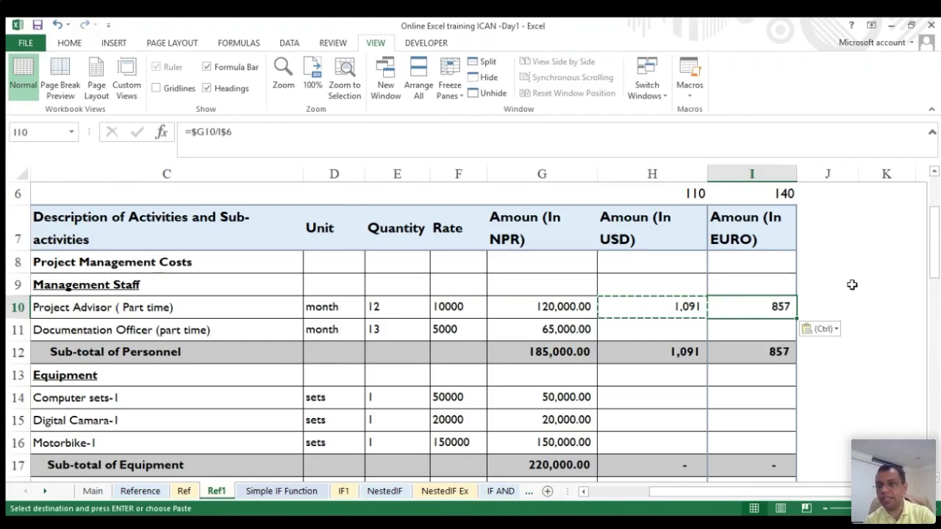
{"action": "left_click", "coordinate": [852, 284]}
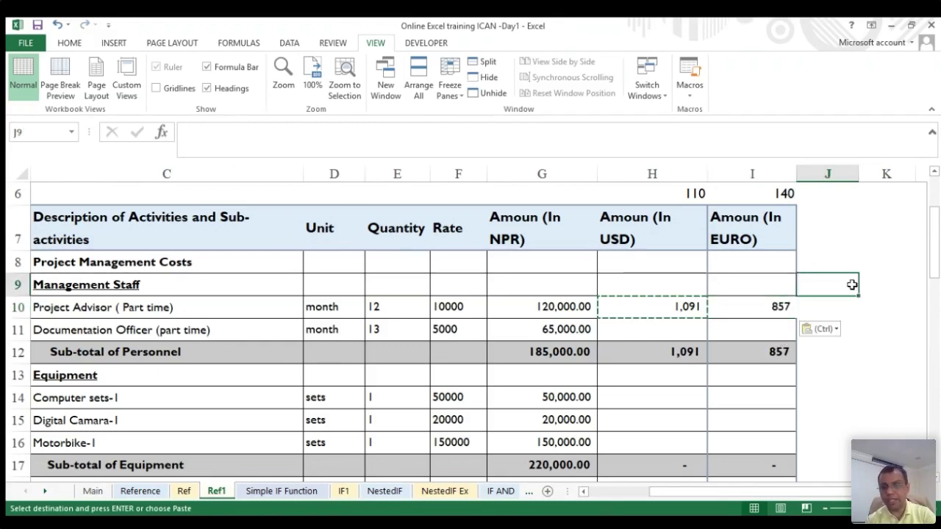
{"action": "key", "text": "ctrl+z"}
{"action": "left_click", "coordinate": [682, 308]}
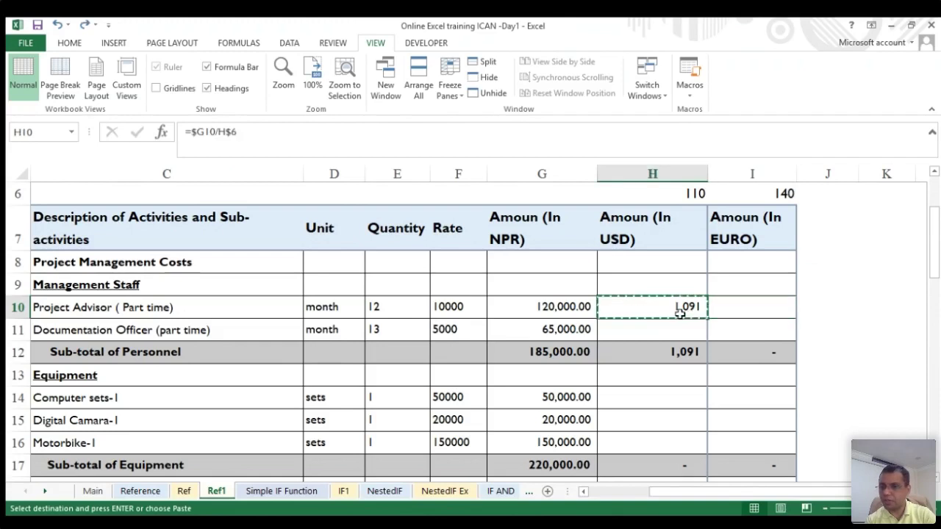
{"action": "key", "text": "Escape"}
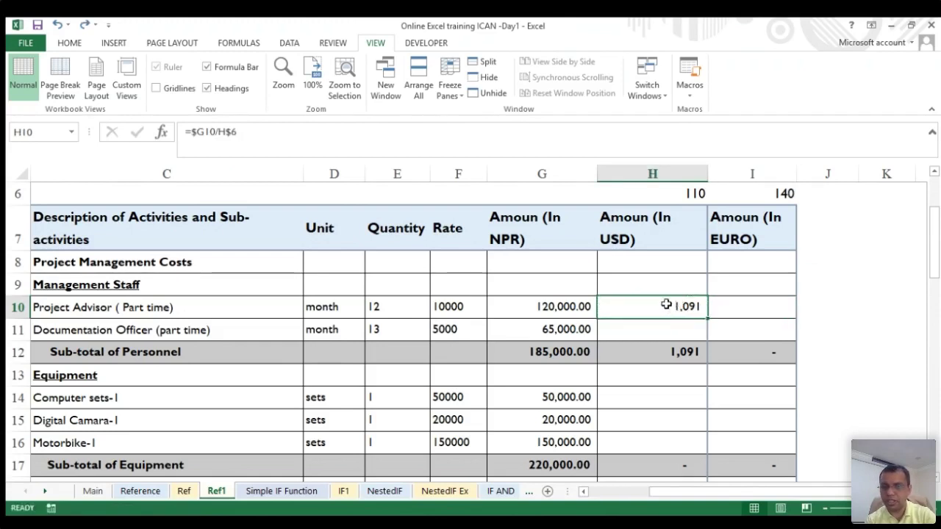
- Twice fill the H10 formula across the selected cells with Ctrl+Enter, undoing each attempt
{"action": "mouse_move", "coordinate": [688, 307]}
{"action": "left_mouse_down"}
{"action": "mouse_move", "coordinate": [730, 306]}
{"action": "mouse_move", "coordinate": [747, 329]}
{"action": "left_mouse_up"}
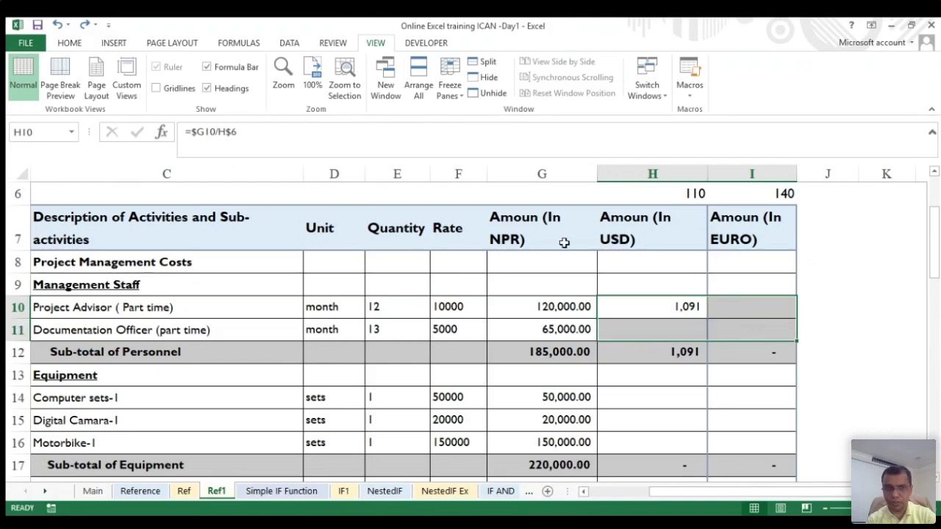
{"action": "left_click", "coordinate": [242, 130]}
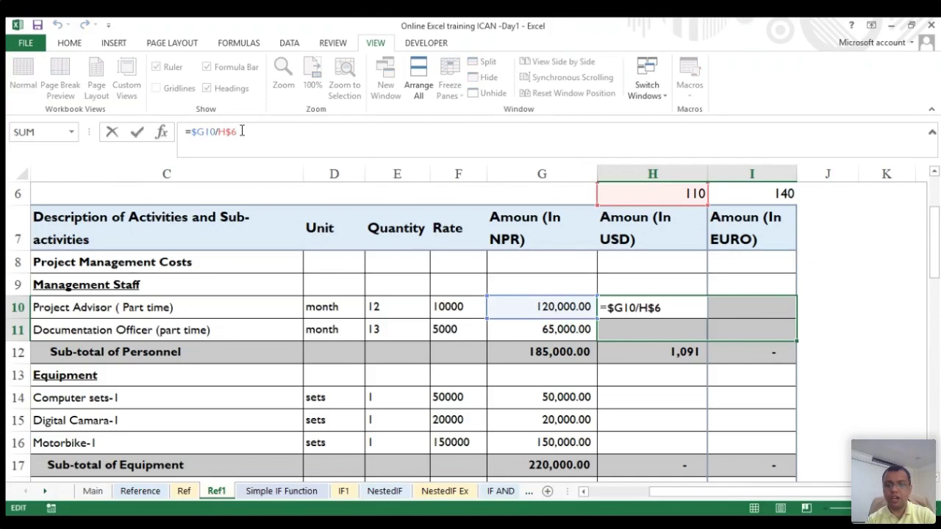
{"action": "key", "text": "ctrl+Return"}
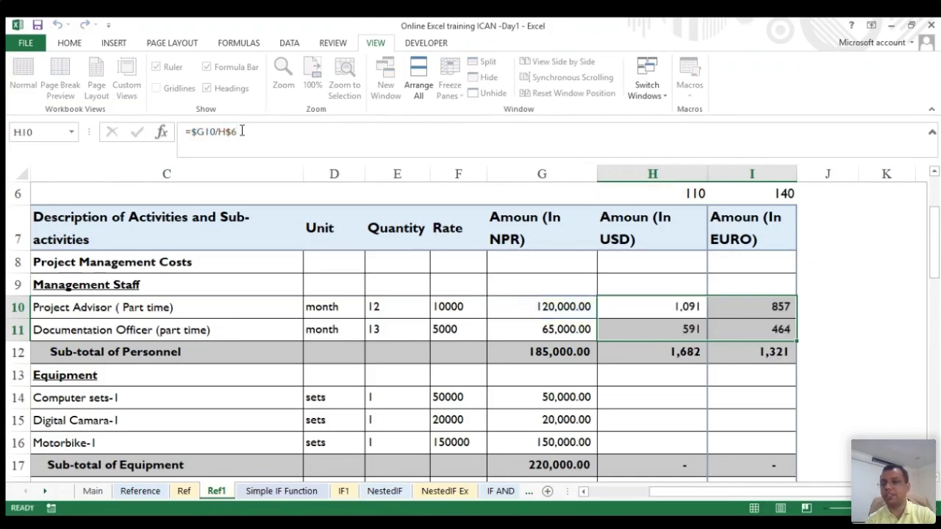
{"action": "left_click", "coordinate": [647, 393]}
{"action": "key", "text": "ctrl+z"}
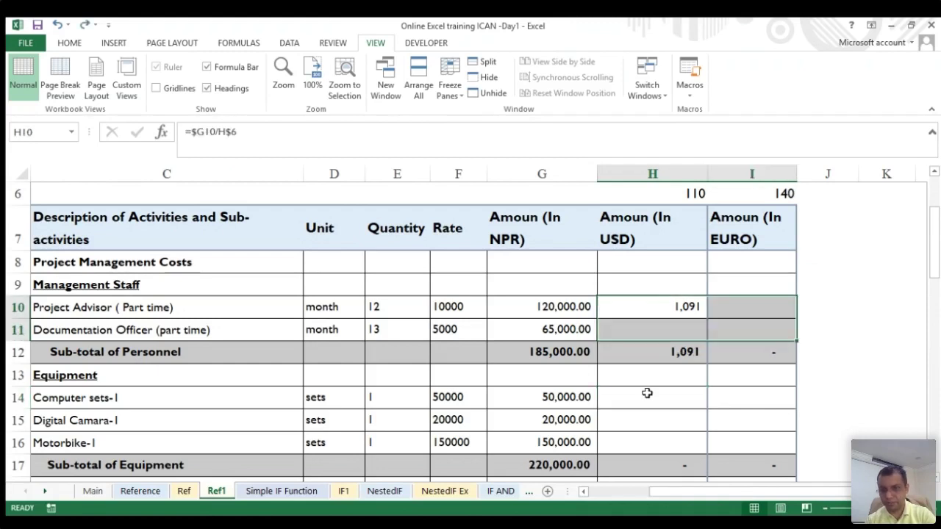
{"action": "left_click_drag", "start_coordinate": [683, 312], "coordinate": [733, 327]}
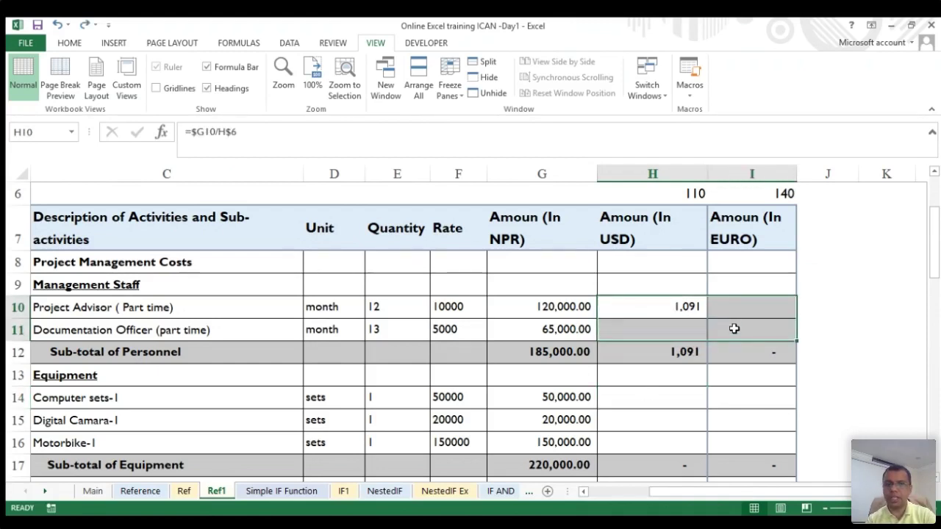
{"action": "left_click", "coordinate": [276, 138]}
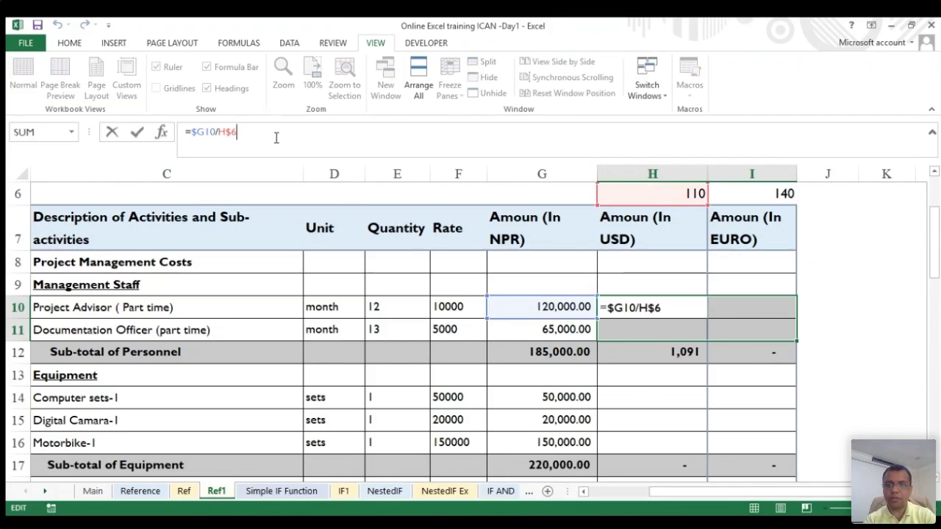
{"action": "key", "text": "ctrl+Return"}
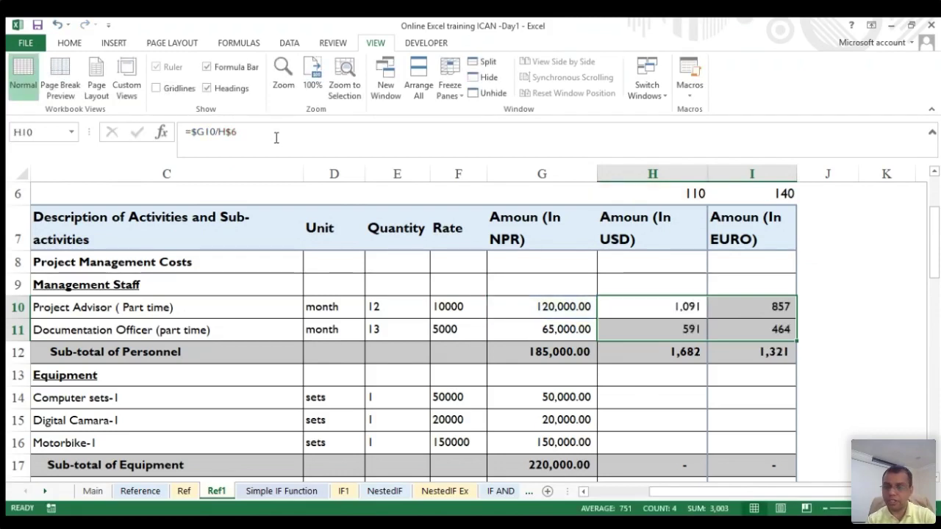
{"action": "key", "text": "ctrl+z"}
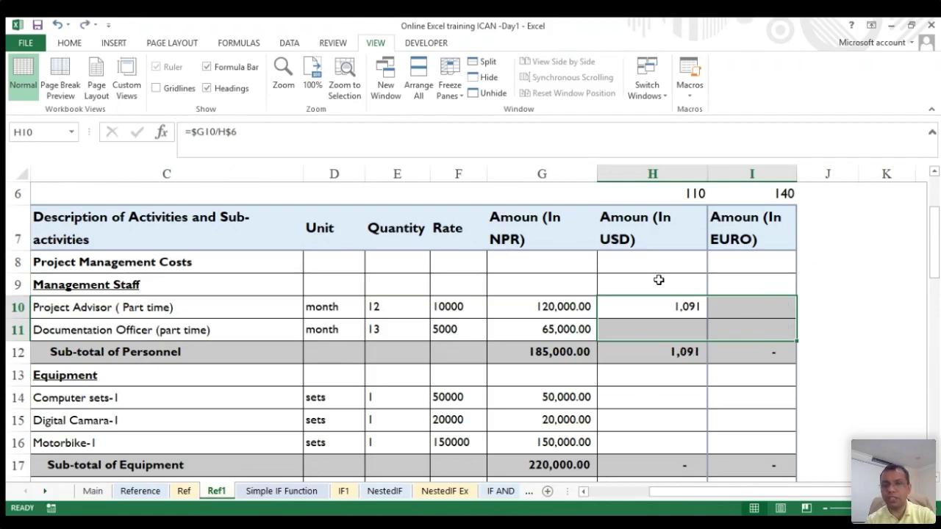
- Copy H10 and paste =$G10/H$6 into H10:I11 for both management rows
{"action": "left_click", "coordinate": [684, 306]}
{"action": "key", "text": "ctrl+c"}
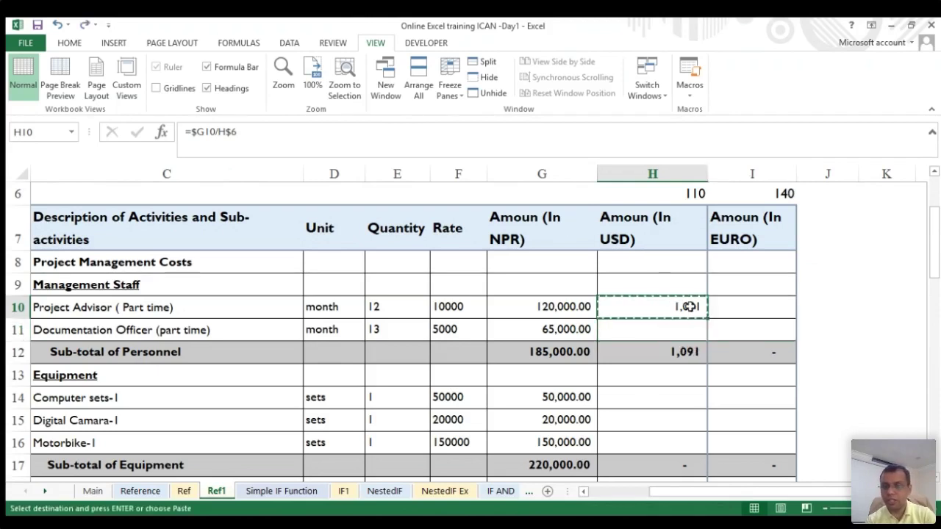
{"action": "left_click_drag", "start_coordinate": [655, 314], "coordinate": [744, 326]}
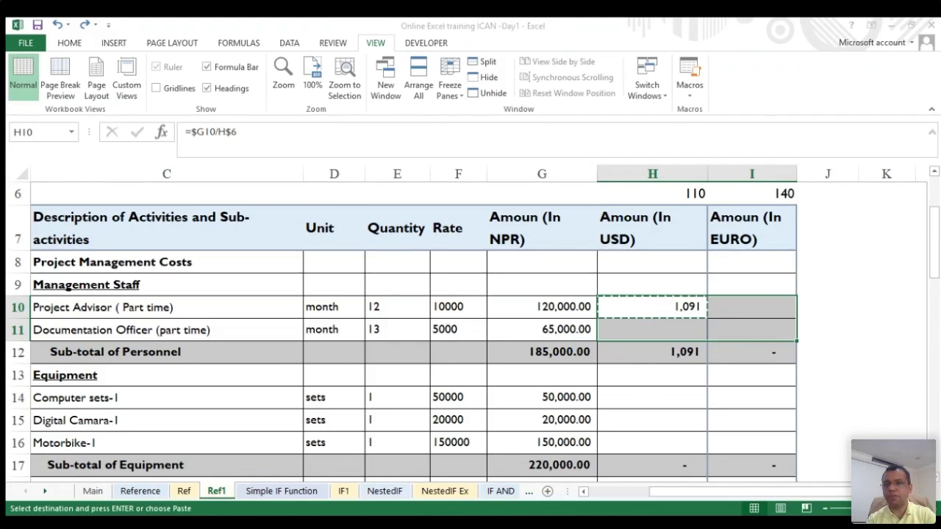
{"action": "key", "text": "ctrl+v"}
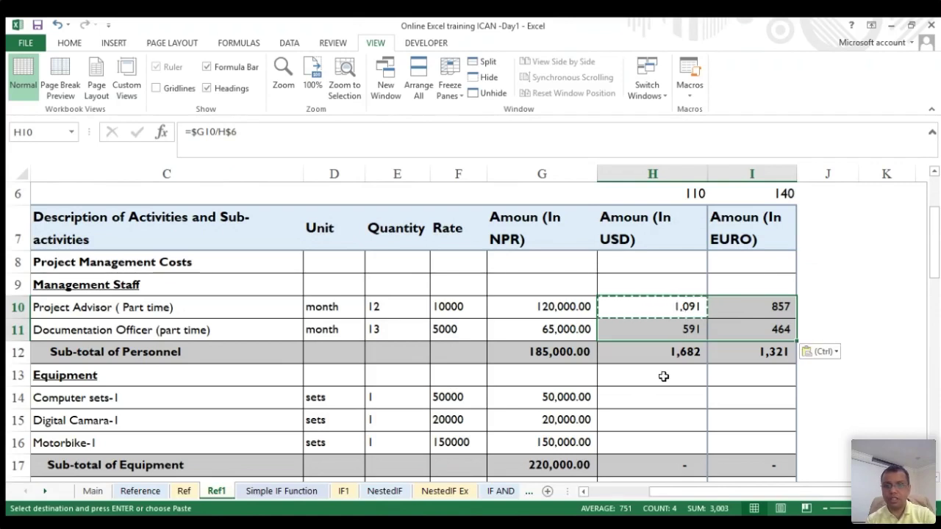
{"action": "left_click_drag", "start_coordinate": [651, 397], "coordinate": [749, 437]}
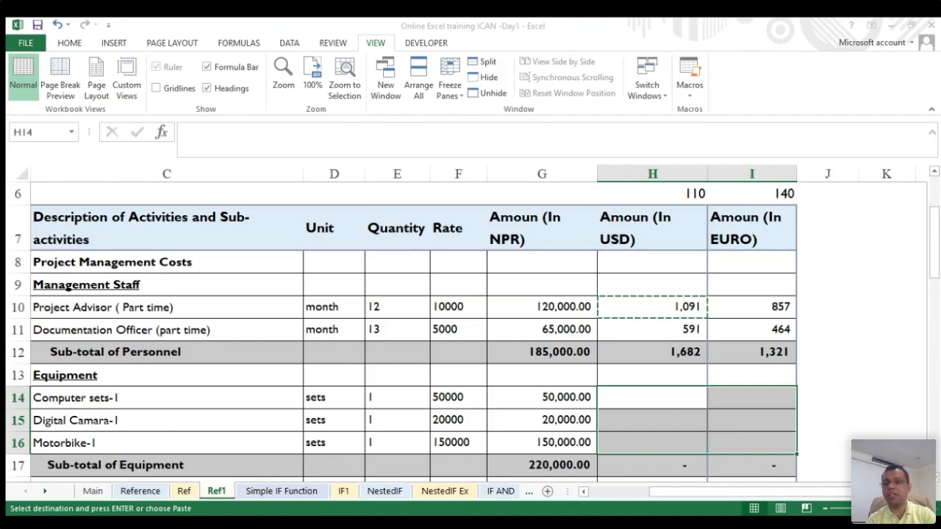
- Paste the copied conversion formula into equipment cells H14:I16, then inspect H10's formula
{"action": "key", "text": "ctrl+v"}
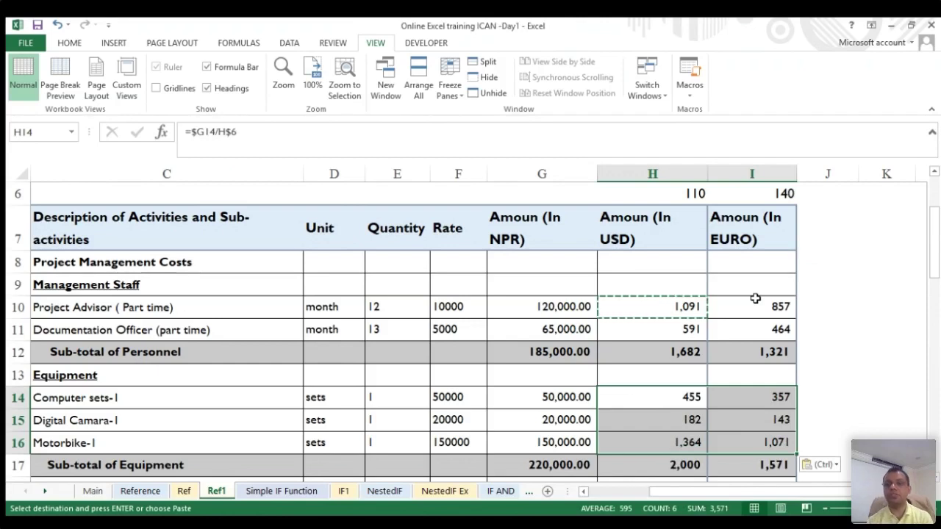
{"action": "left_click", "coordinate": [836, 281]}
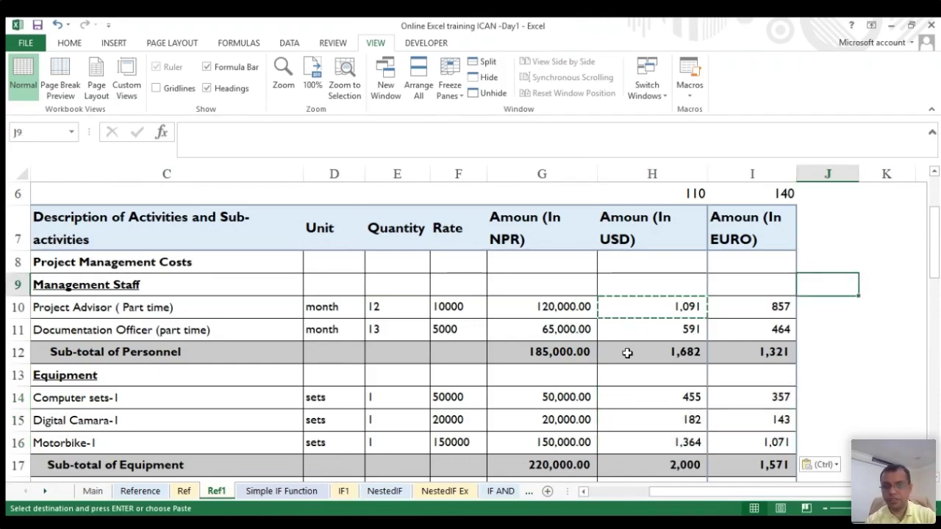
{"action": "left_click", "coordinate": [650, 307]}
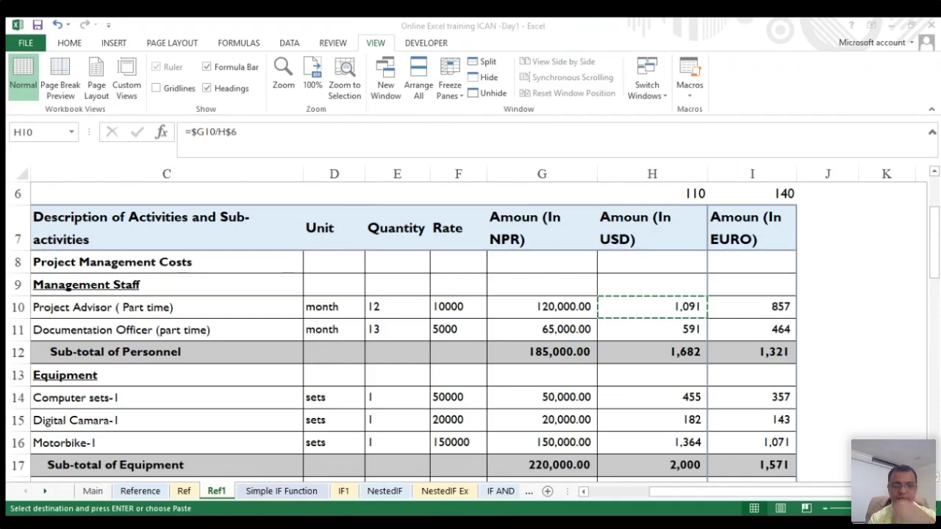
{"action": "key", "text": "ctrl+v"}
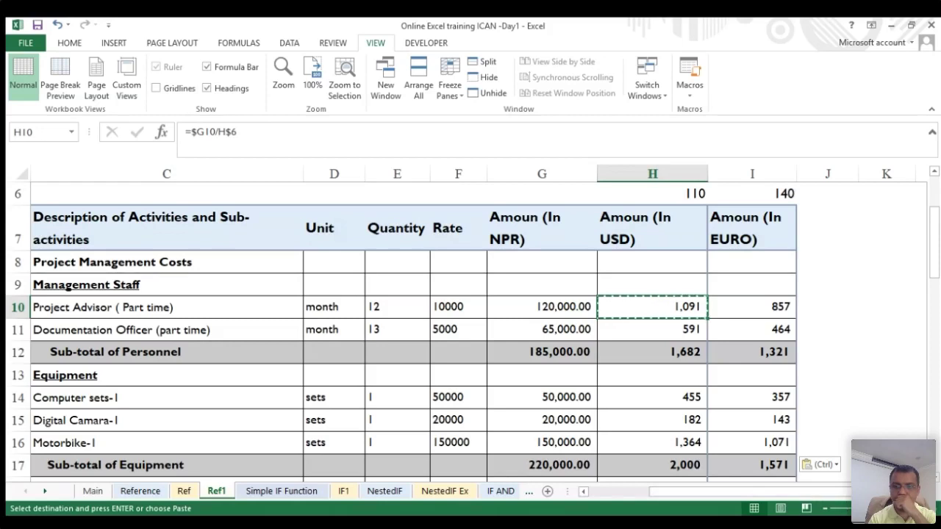
{"action": "scroll", "coordinate": [470, 323], "scroll_direction": "up", "scroll_amount": 1}
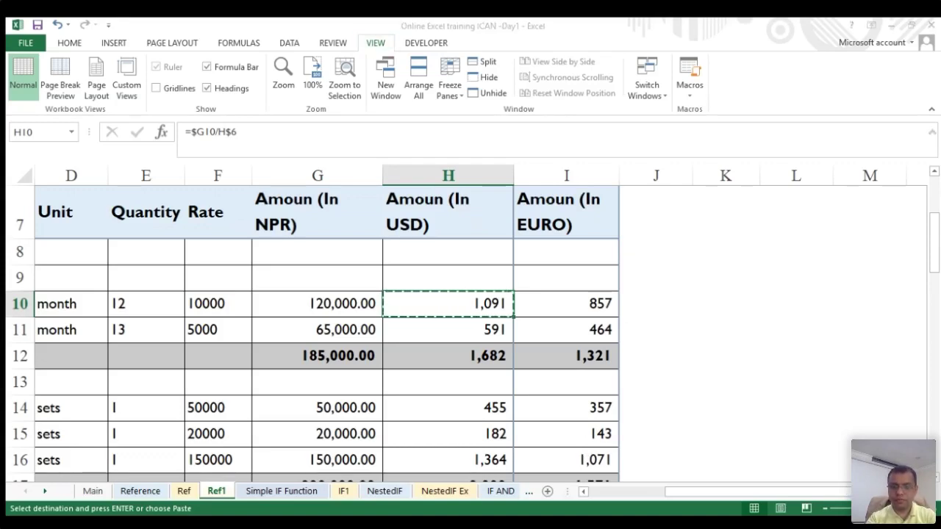
{"action": "scroll", "coordinate": [470, 323], "scroll_direction": "down", "scroll_amount": 1}
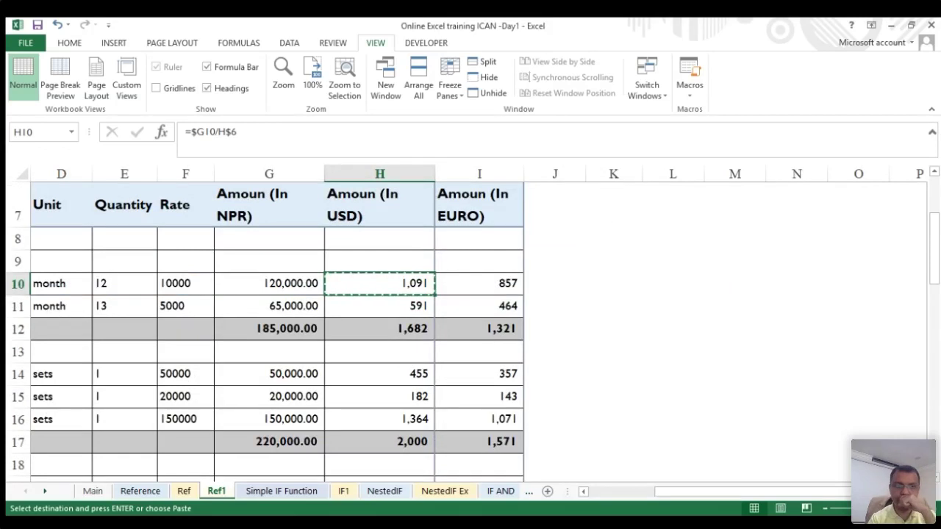
{"action": "scroll", "coordinate": [305, 357], "scroll_direction": "left", "scroll_amount": 3}
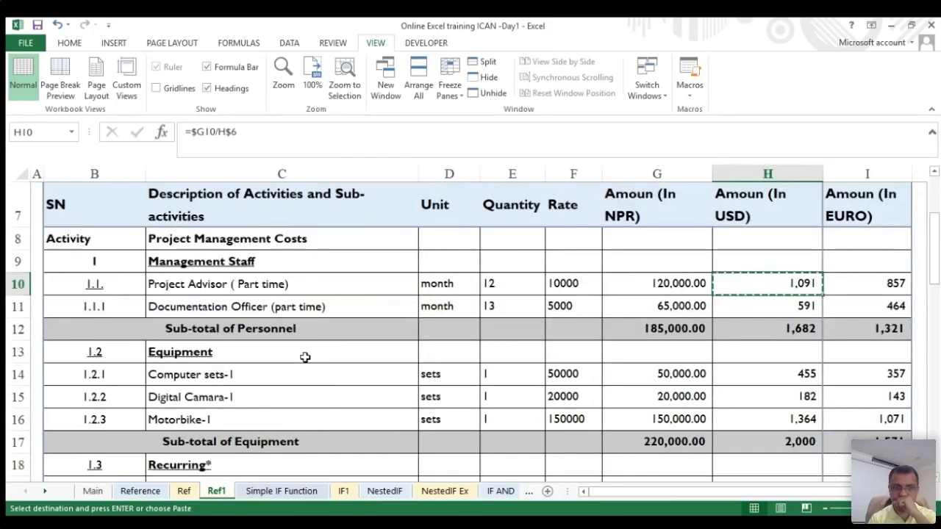
{"action": "scroll", "coordinate": [305, 357], "scroll_direction": "right", "scroll_amount": 3}
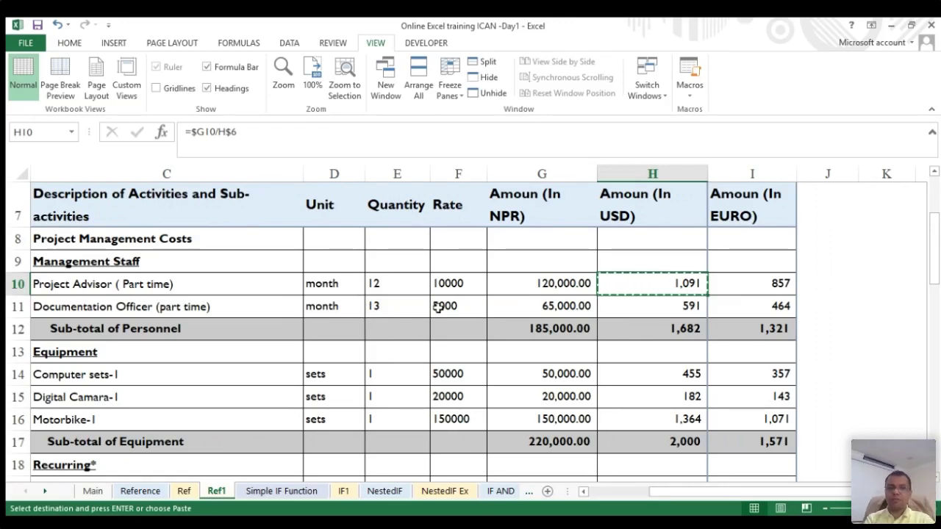
{"action": "scroll", "coordinate": [439, 308], "scroll_direction": "up", "scroll_amount": 2}
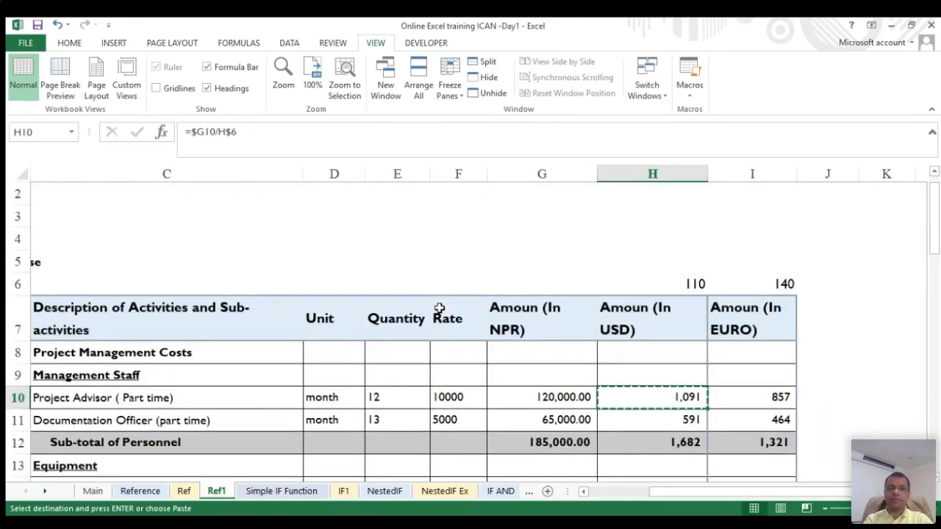
- Select cells G4 to G6 above the NPR amounts on Ref1
{"action": "scroll", "coordinate": [439, 309], "scroll_direction": "up", "scroll_amount": 1}
{"action": "left_click", "coordinate": [624, 255]}
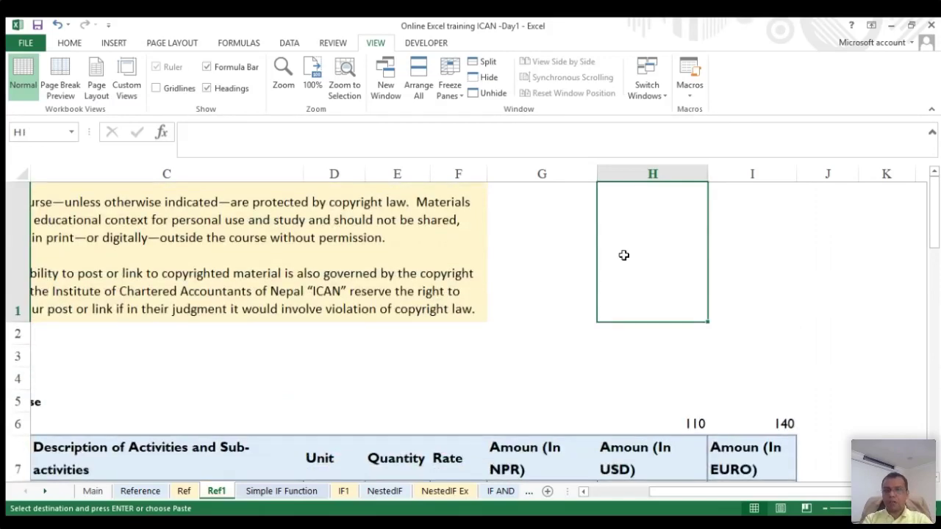
{"action": "left_click", "coordinate": [512, 383]}
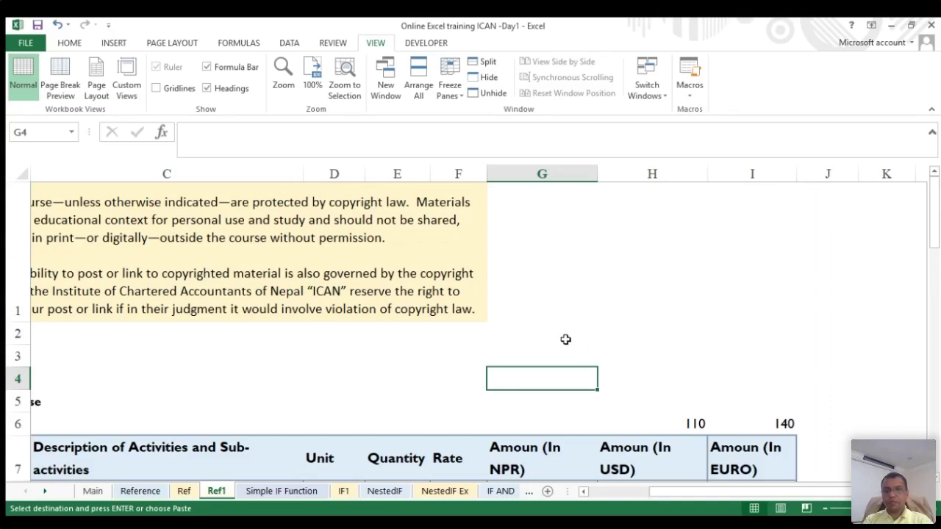
{"action": "left_click", "coordinate": [519, 348]}
{"action": "left_click_drag", "start_coordinate": [533, 377], "coordinate": [541, 430]}
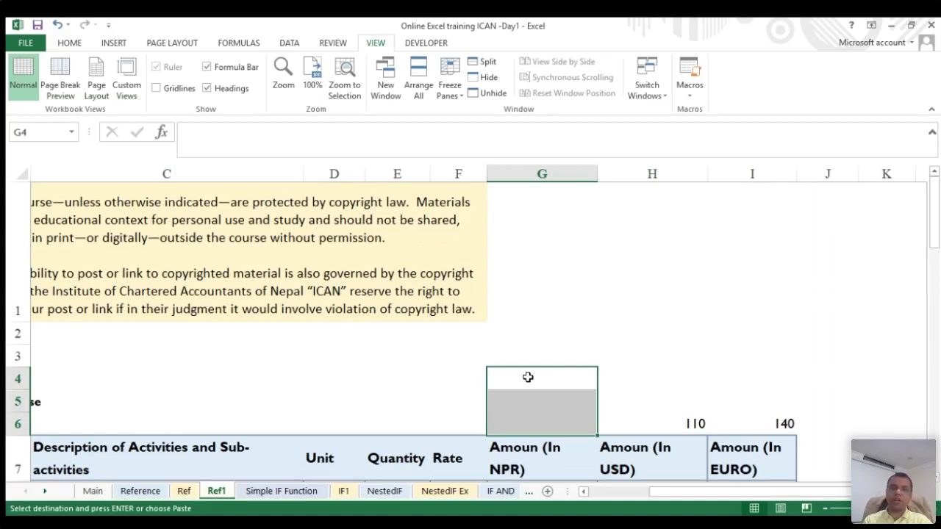
- Recheck the H10 formula, then switch to the Simple IF Function sheet
{"action": "scroll", "coordinate": [243, 210], "scroll_direction": "left", "scroll_amount": 3}
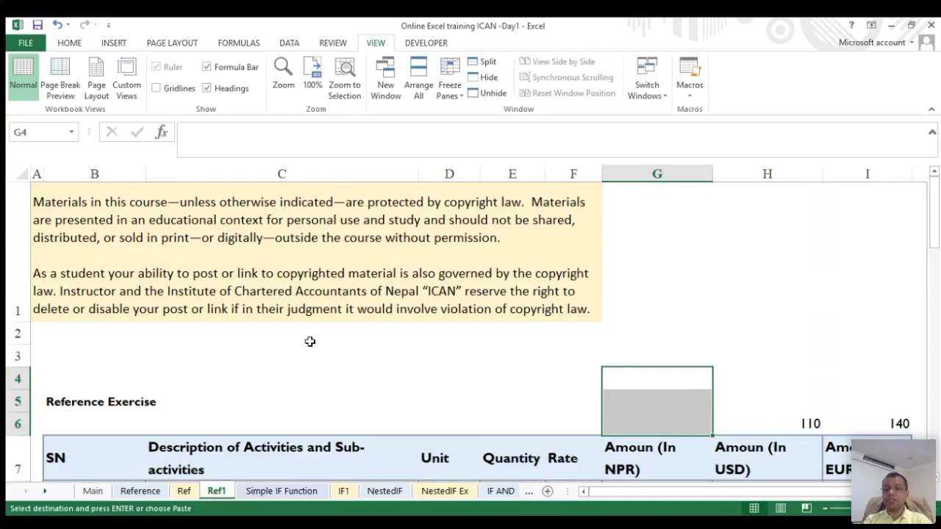
{"action": "scroll", "coordinate": [309, 342], "scroll_direction": "down", "scroll_amount": 1}
{"action": "left_click", "coordinate": [760, 395]}
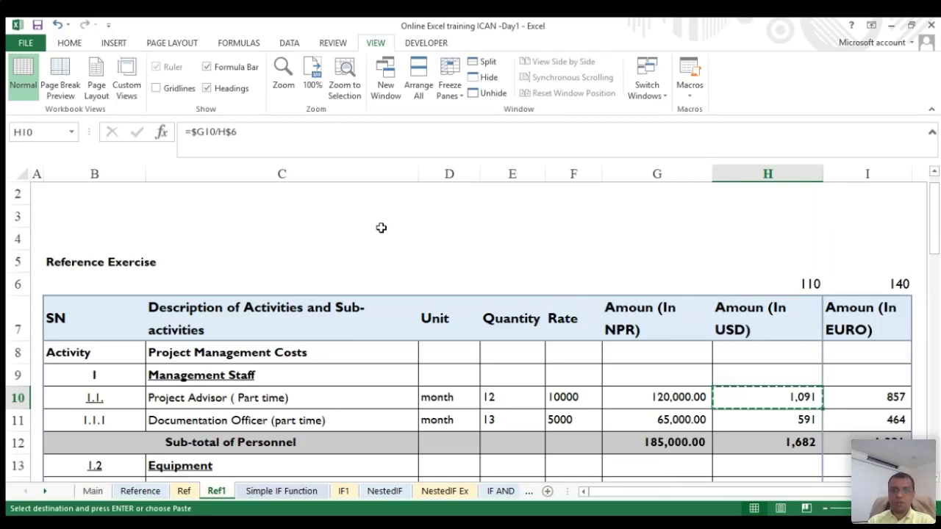
{"action": "left_click", "coordinate": [429, 232]}
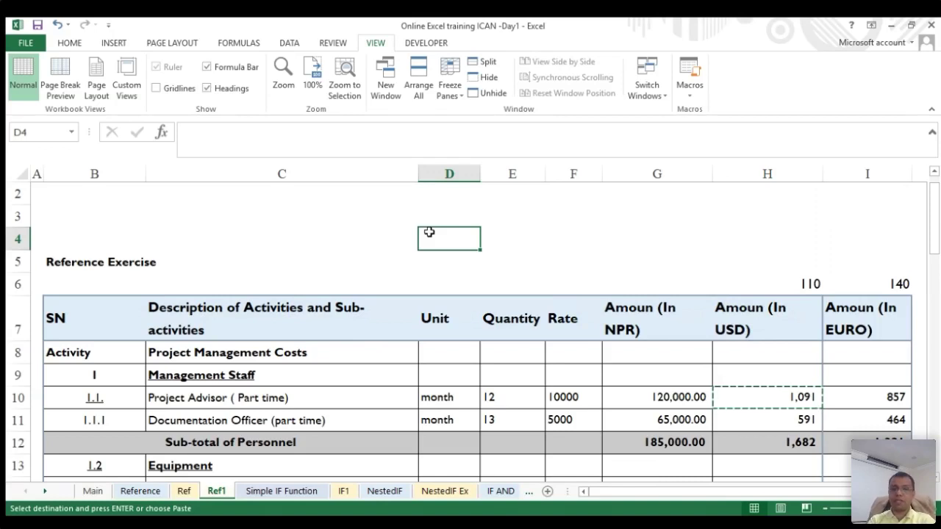
{"action": "left_click", "coordinate": [286, 491]}
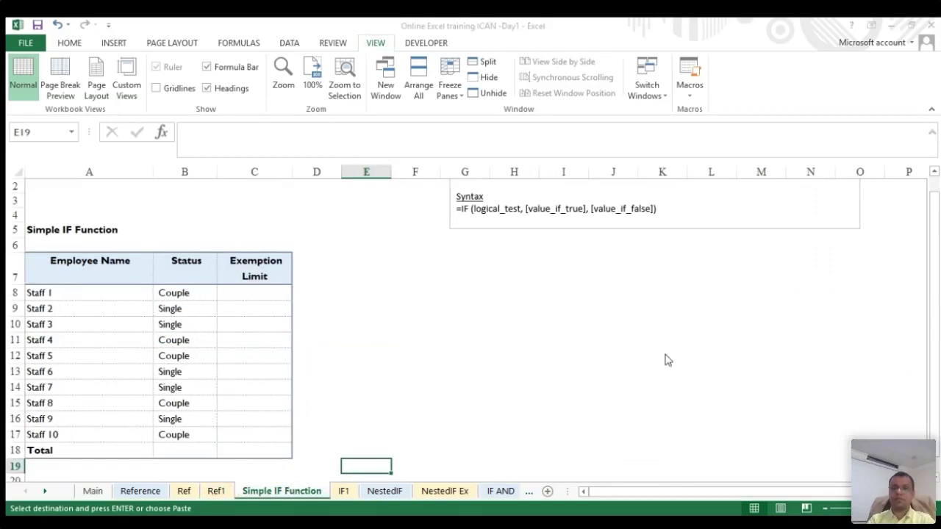
{"action": "scroll", "coordinate": [666, 361], "scroll_direction": "up", "scroll_amount": 2, "text": "ctrl"}
{"action": "scroll", "coordinate": [472, 331], "scroll_direction": "up", "scroll_amount": 3}
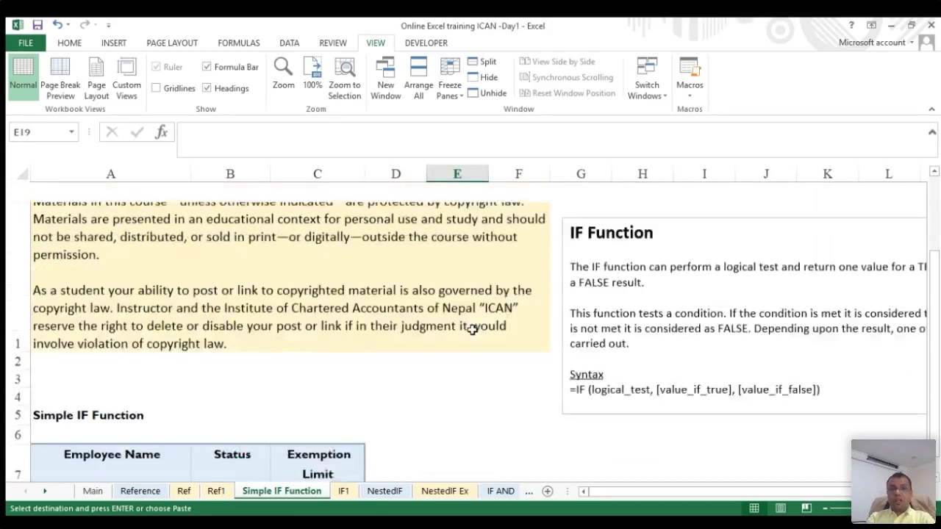
{"action": "scroll", "coordinate": [472, 330], "scroll_direction": "down", "scroll_amount": 1}
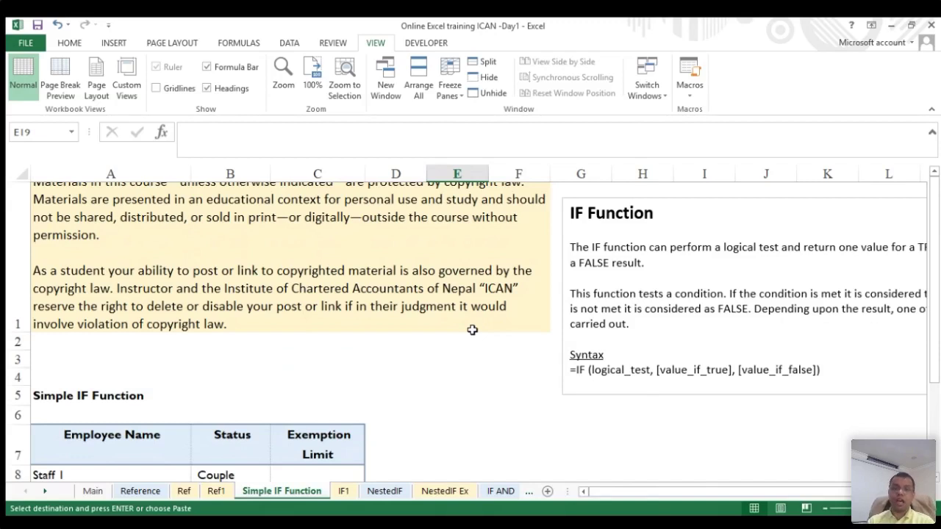
{"action": "scroll", "coordinate": [472, 331], "scroll_direction": "down", "scroll_amount": 1}
{"action": "scroll", "coordinate": [472, 330], "scroll_direction": "down", "scroll_amount": 5}
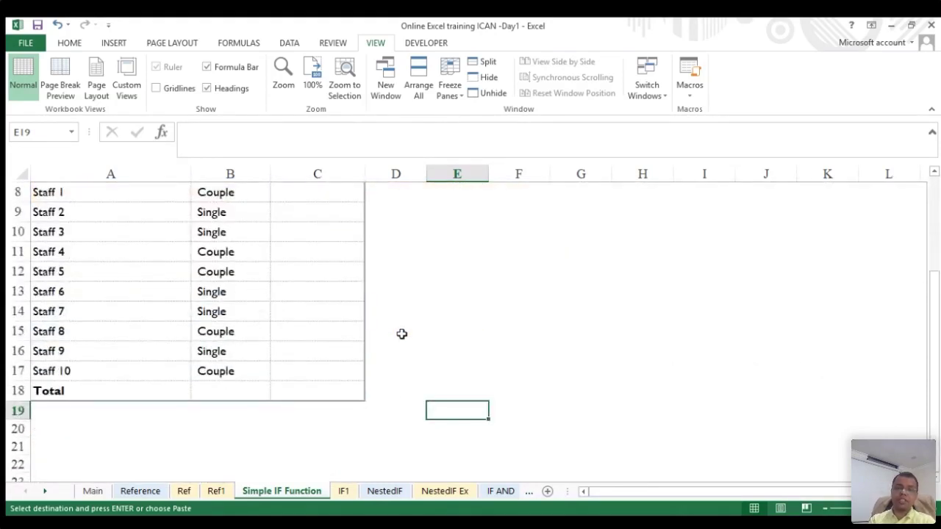
{"action": "scroll", "coordinate": [402, 334], "scroll_direction": "up", "scroll_amount": 2}
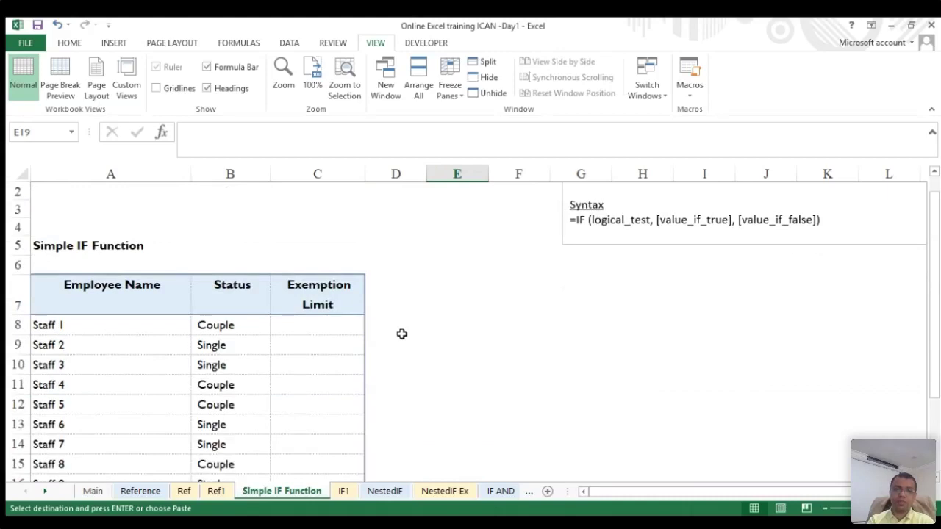
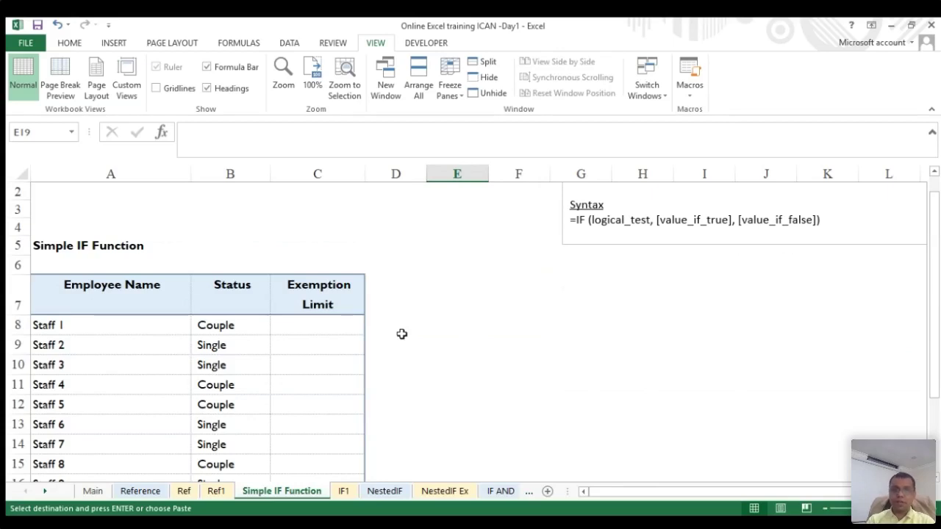
- Set Staff 1's status in B8 to Single from the dropdown list
{"action": "scroll", "coordinate": [401, 334], "scroll_direction": "up", "scroll_amount": 1}
{"action": "scroll", "coordinate": [401, 333], "scroll_direction": "down", "scroll_amount": 1}
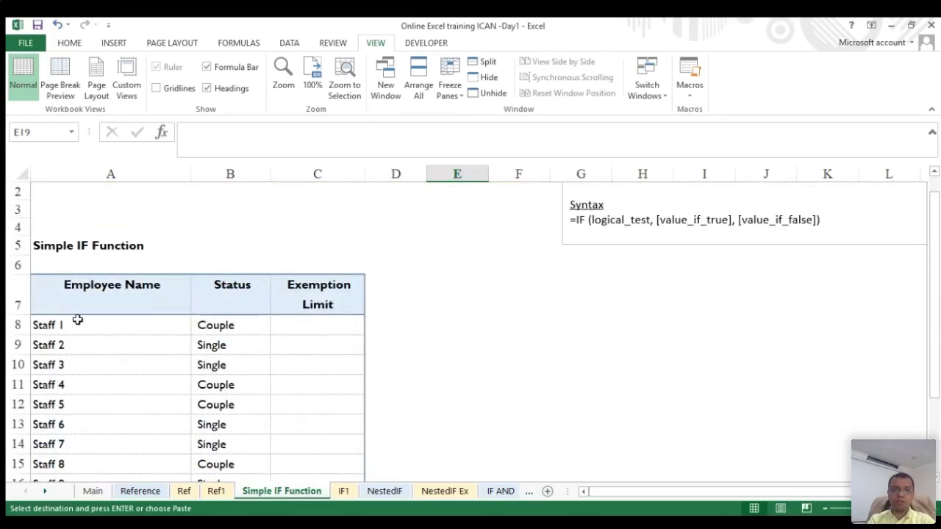
{"action": "left_click", "coordinate": [237, 326]}
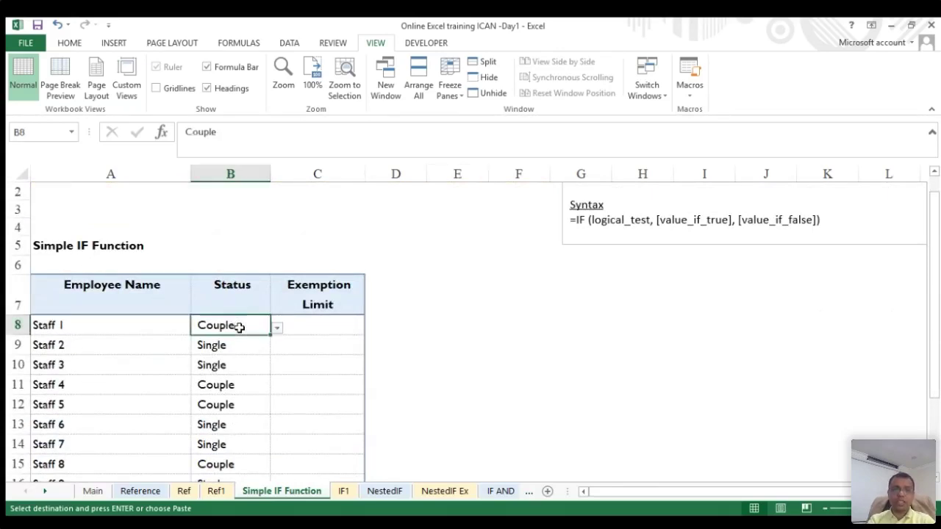
{"action": "left_click", "coordinate": [277, 327]}
{"action": "left_click", "coordinate": [214, 339]}
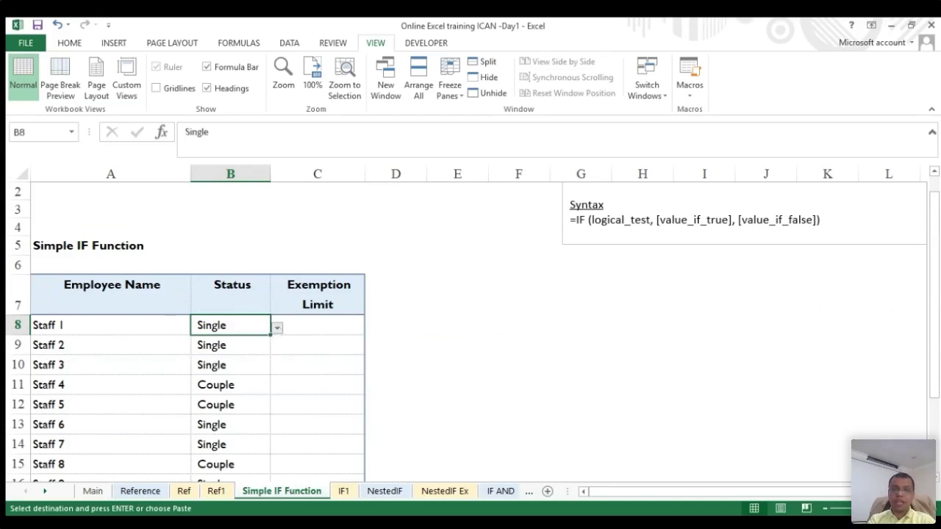
- Switch B8 to Couple to show the effect, then undo back to Single
{"action": "left_click", "coordinate": [277, 327]}
{"action": "left_click", "coordinate": [216, 351]}
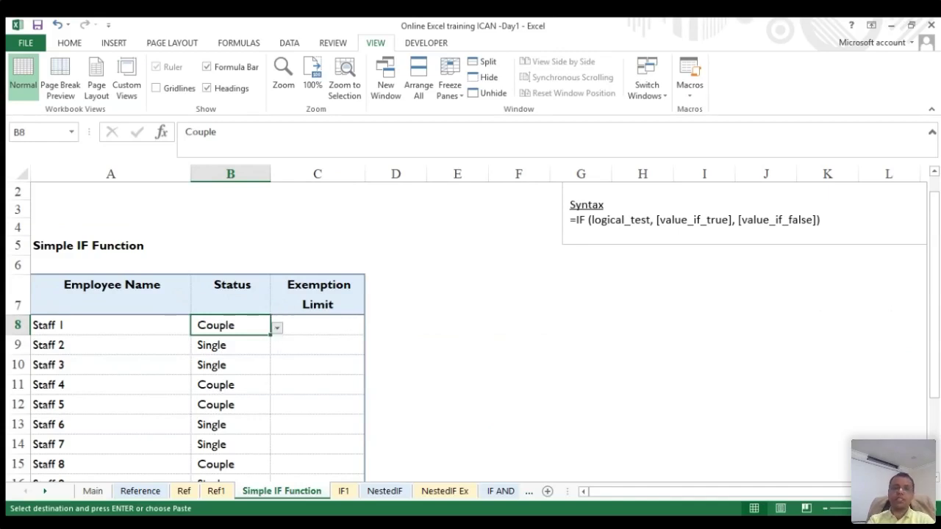
{"action": "key", "text": "ctrl+z"}
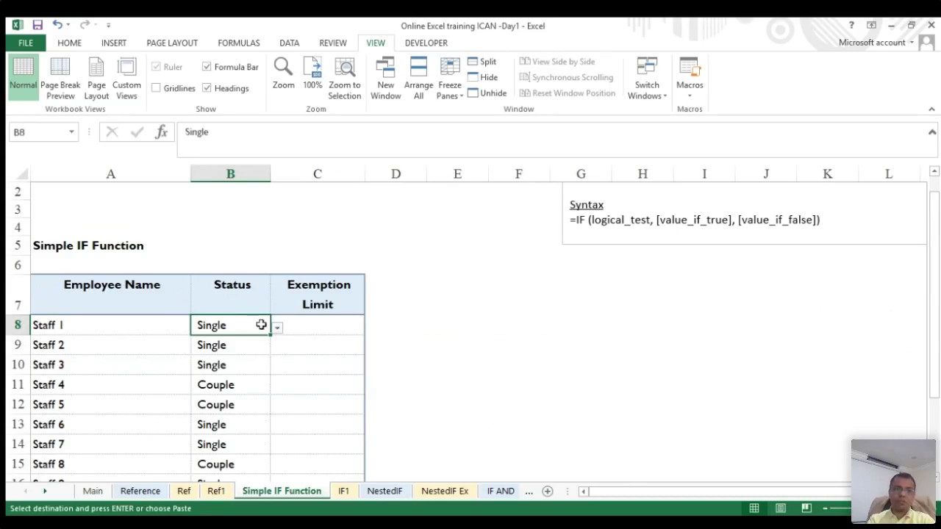
{"action": "left_click", "coordinate": [313, 330]}
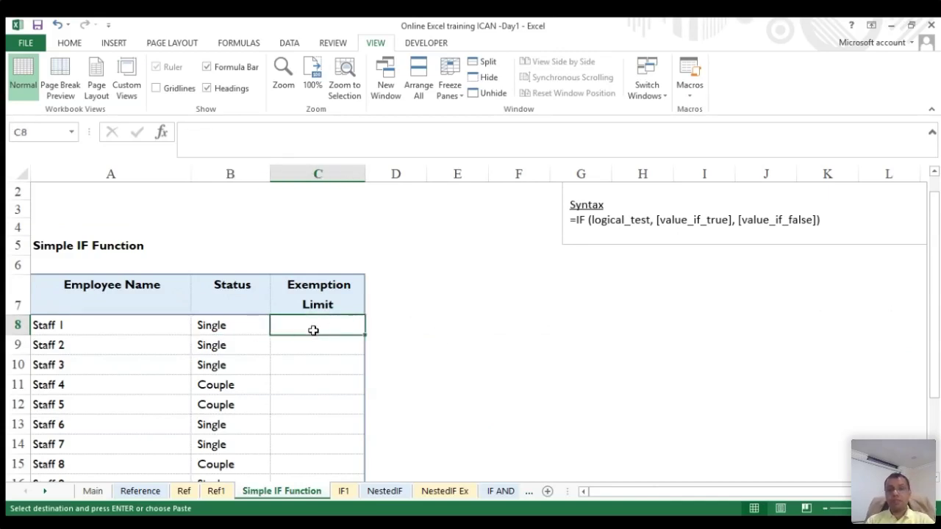
{"action": "left_click", "coordinate": [515, 324]}
- Enter Single in E8 with its limit 400000 in F8
{"action": "left_click", "coordinate": [461, 319]}
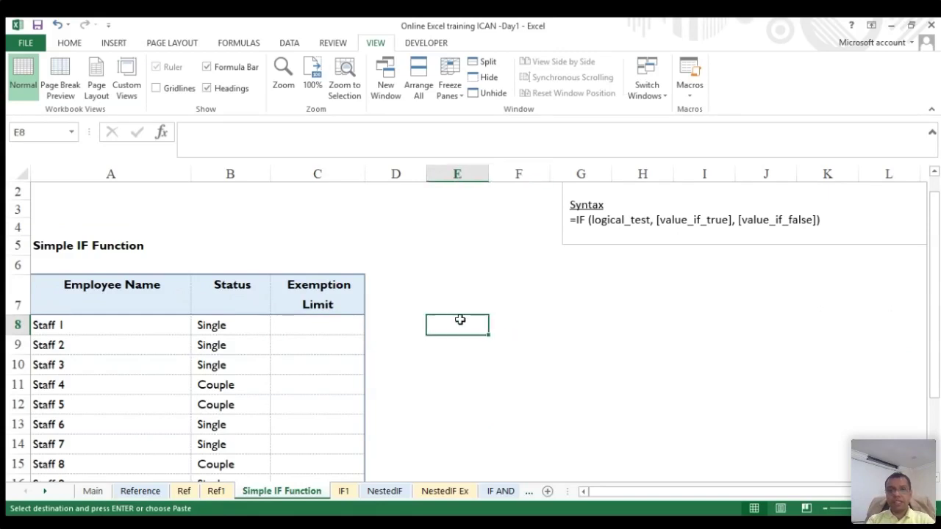
{"action": "type", "text": "Single"}
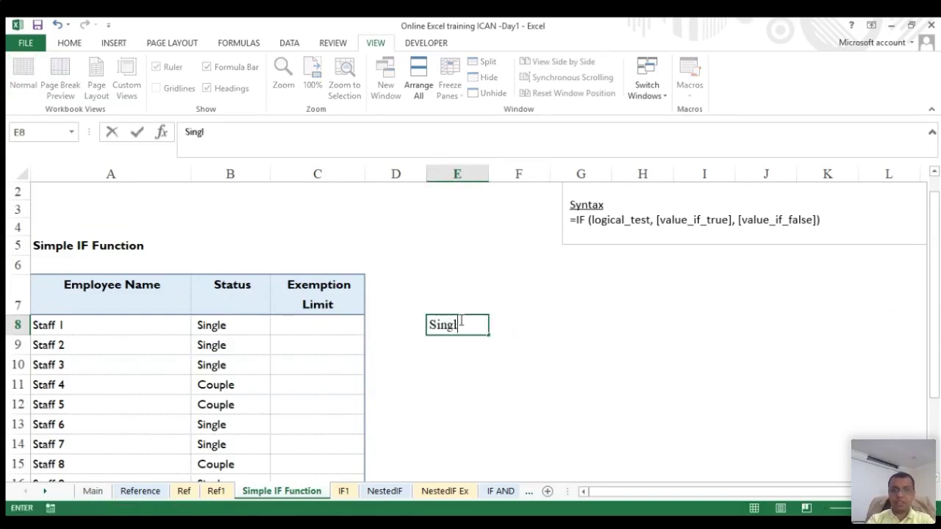
{"action": "key", "text": "Return"}
{"action": "key", "text": "Up"}
{"action": "key", "text": "Right"}
{"action": "type", "text": "400000"}
{"action": "key", "text": "Return"}
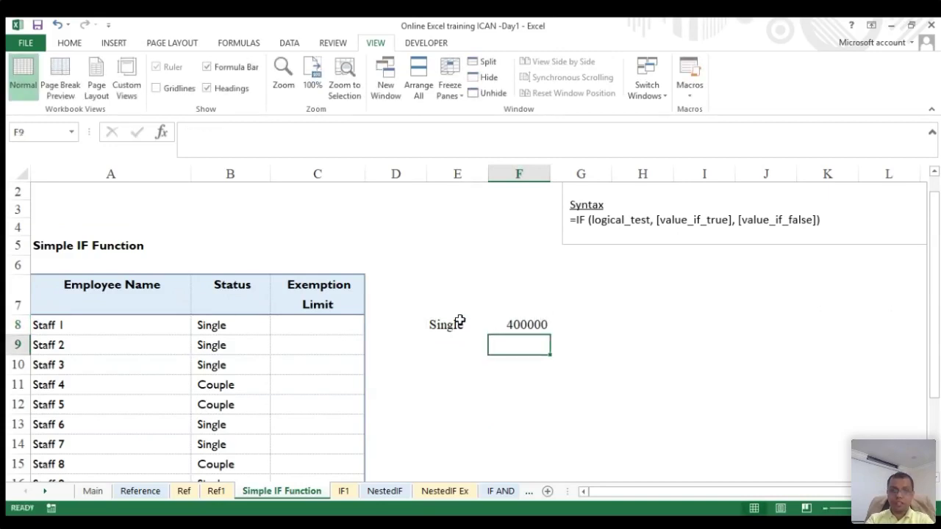
- Enter Couple in E9 with limit 450000 in F9, correcting the mistyped 45000
{"action": "key", "text": "Left"}
{"action": "type", "text": "Couple"}
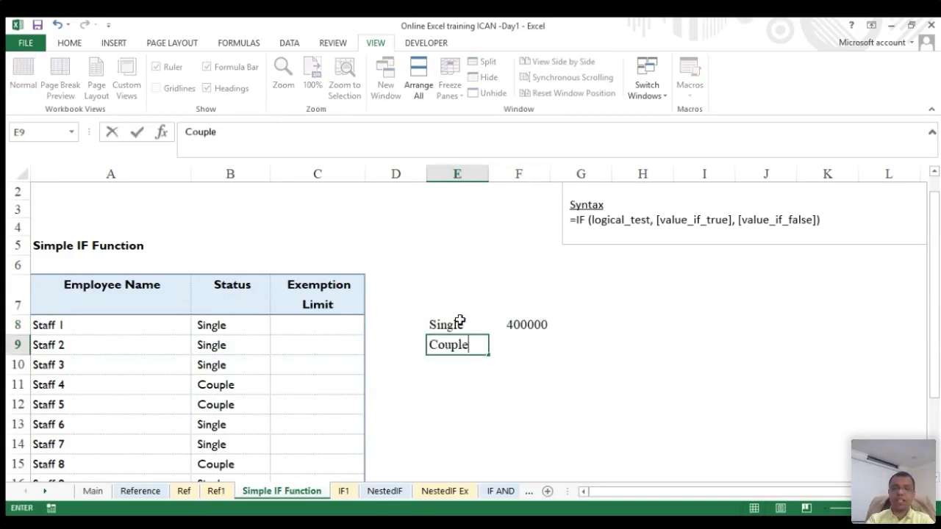
{"action": "key", "text": "Return"}
{"action": "key", "text": "Up"}
{"action": "key", "text": "Right"}
{"action": "type", "text": "45000"}
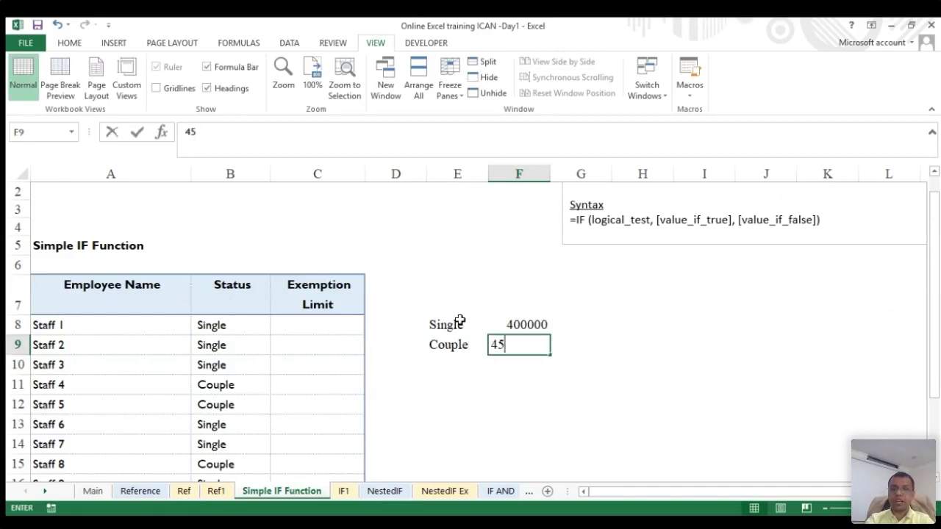
{"action": "key", "text": "Return"}
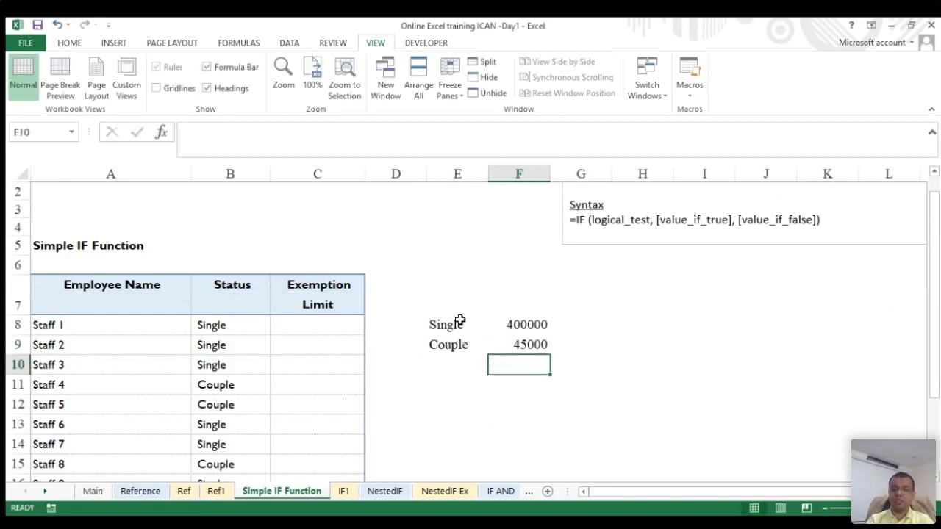
{"action": "key", "text": "Up"}
{"action": "type", "text": "450000"}
{"action": "key", "text": "Return"}
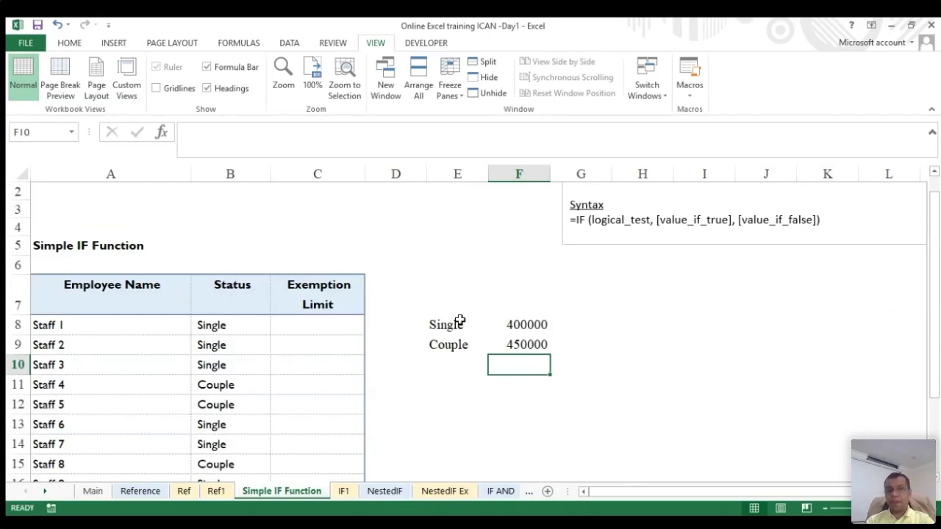
{"action": "left_click", "coordinate": [314, 325]}
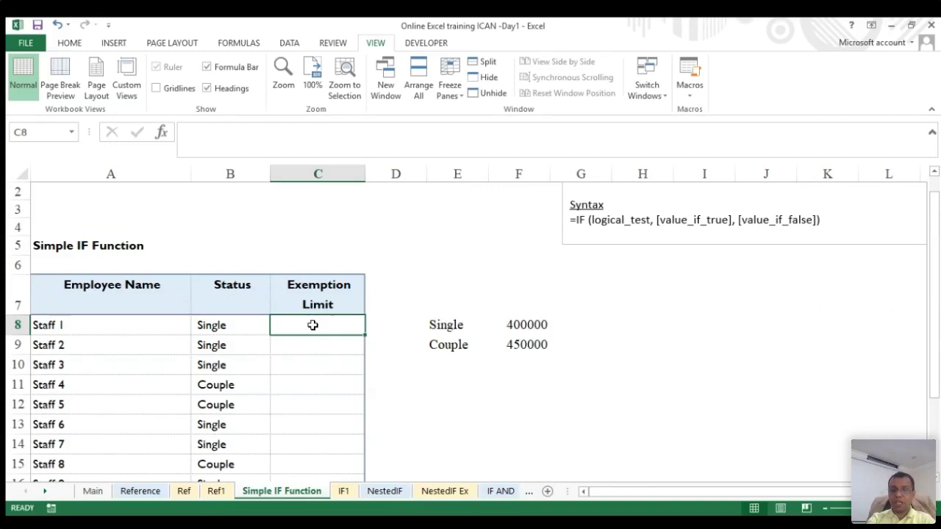
- Try out the IF autocomplete in C8, then cancel the unfinished entry
{"action": "type", "text": "="}
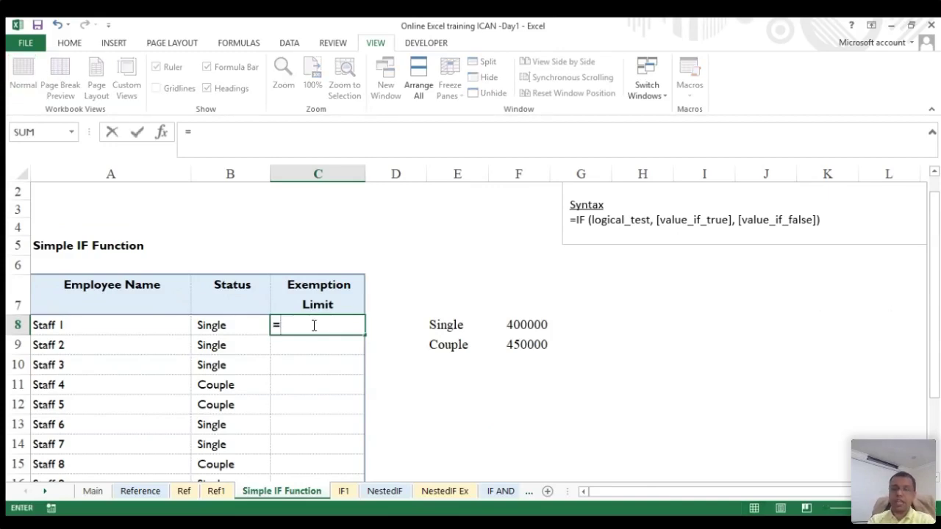
{"action": "type", "text": "i"}
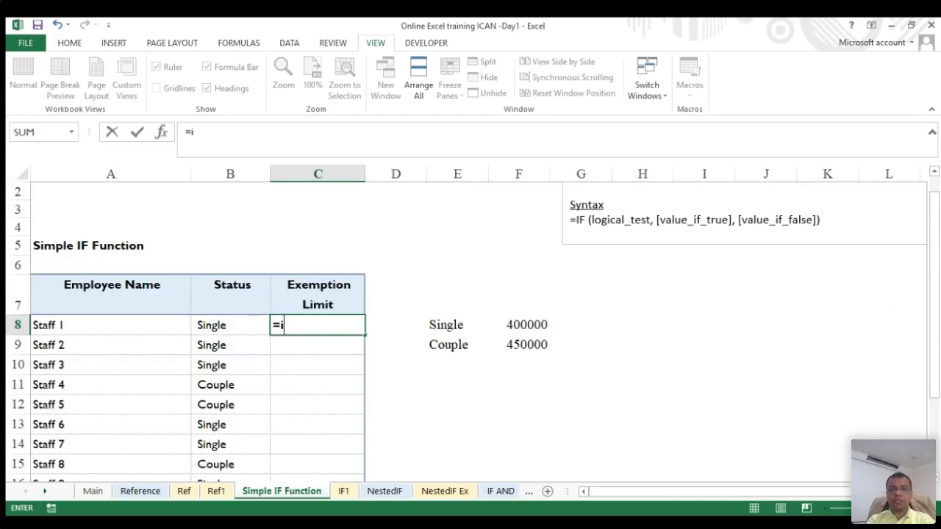
{"action": "type", "text": "f"}
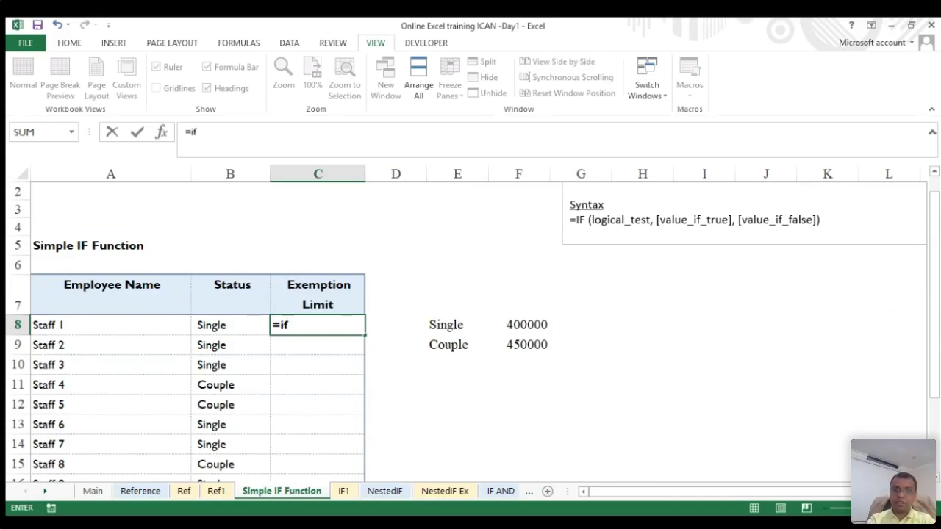
{"action": "type", "text": "("}
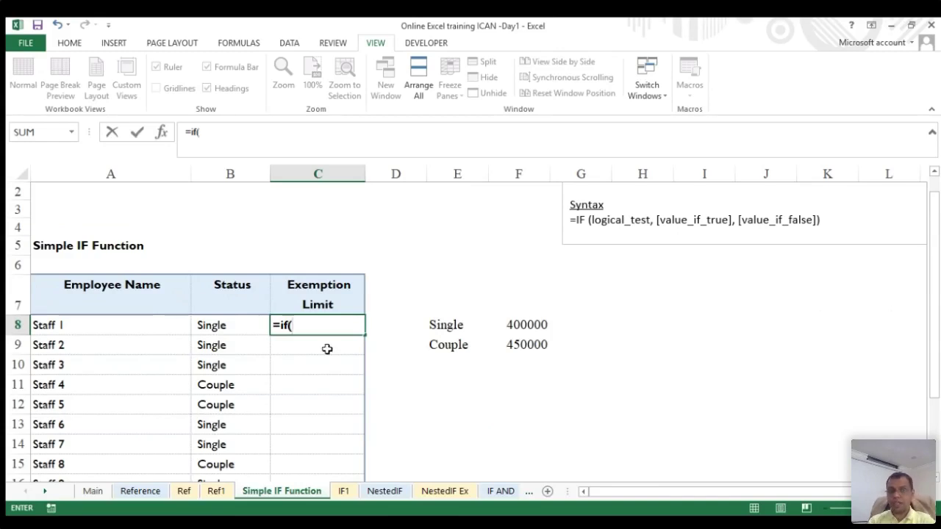
{"action": "key", "text": "BackSpace"}
{"action": "key", "text": "BackSpace"}
{"action": "key", "text": "BackSpace"}
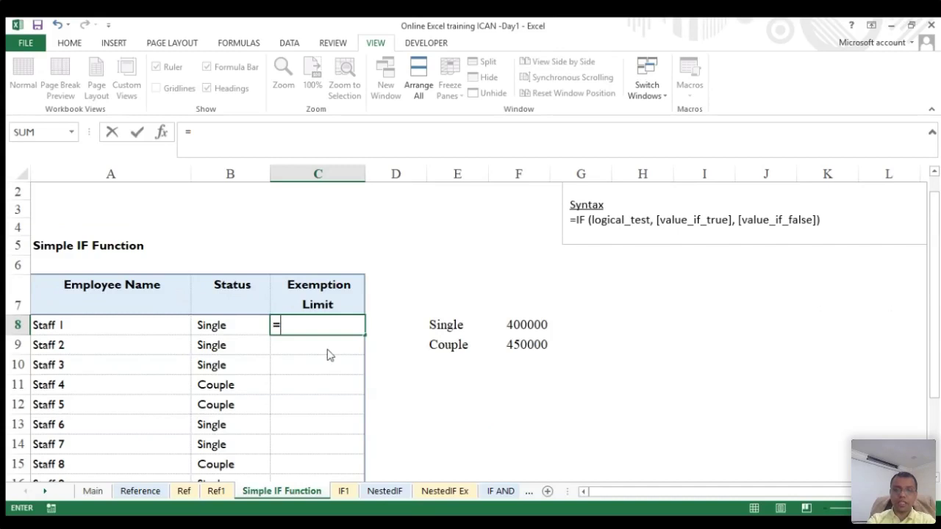
{"action": "type", "text": "if"}
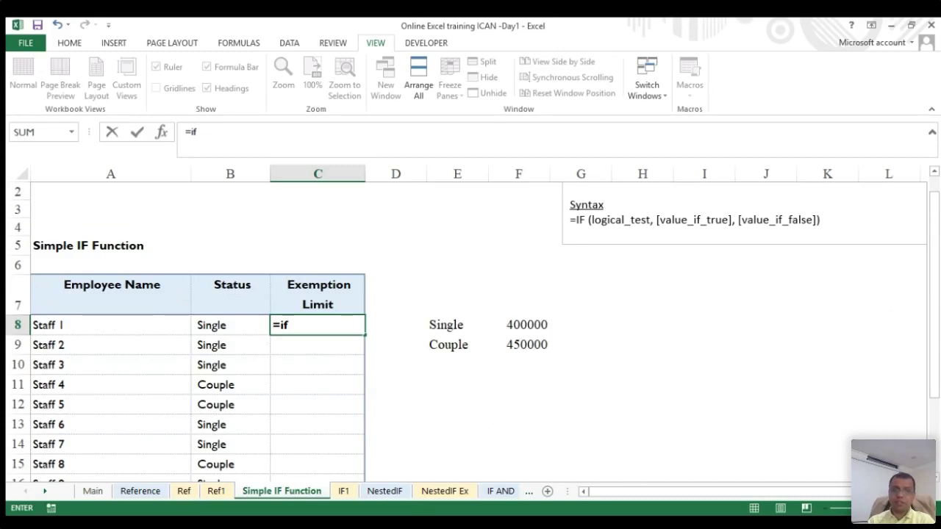
{"action": "key", "text": "Tab"}
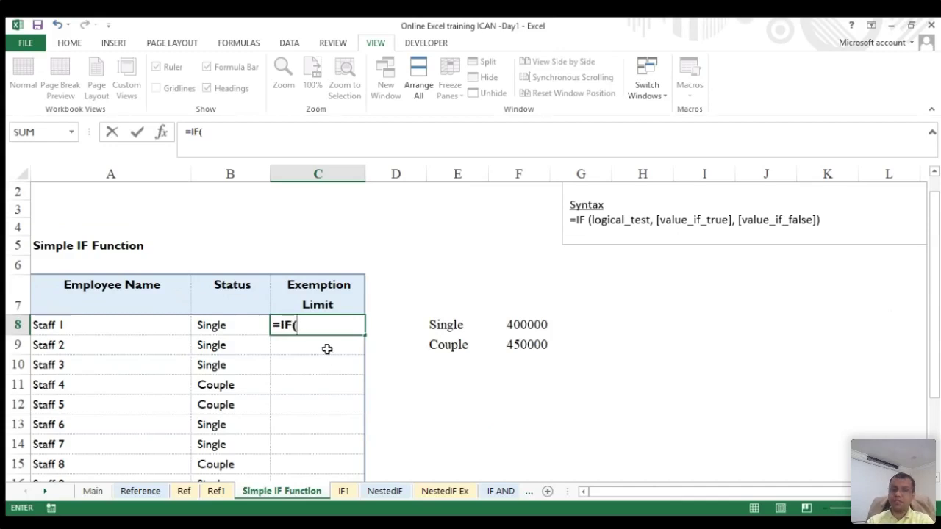
{"action": "key", "text": "BackSpace"}
{"action": "key", "text": "BackSpace"}
{"action": "key", "text": "BackSpace"}
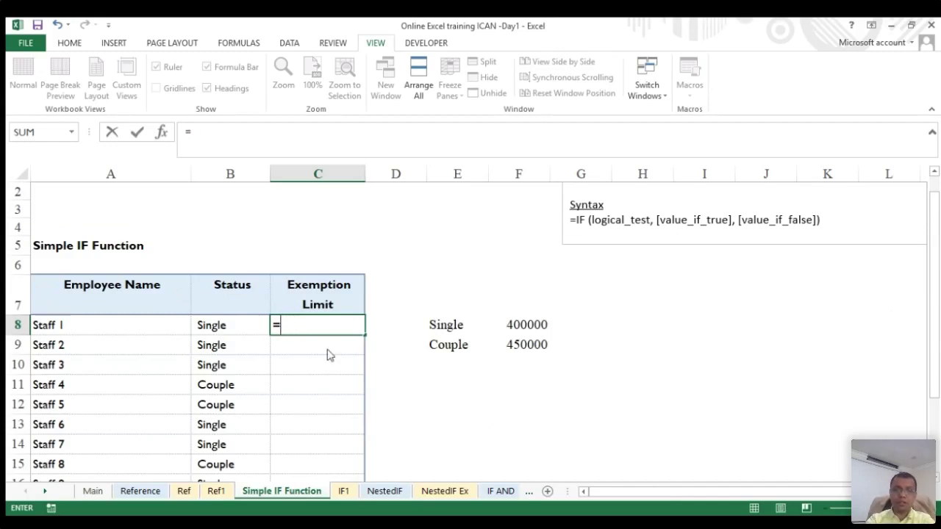
{"action": "type", "text": "if("}
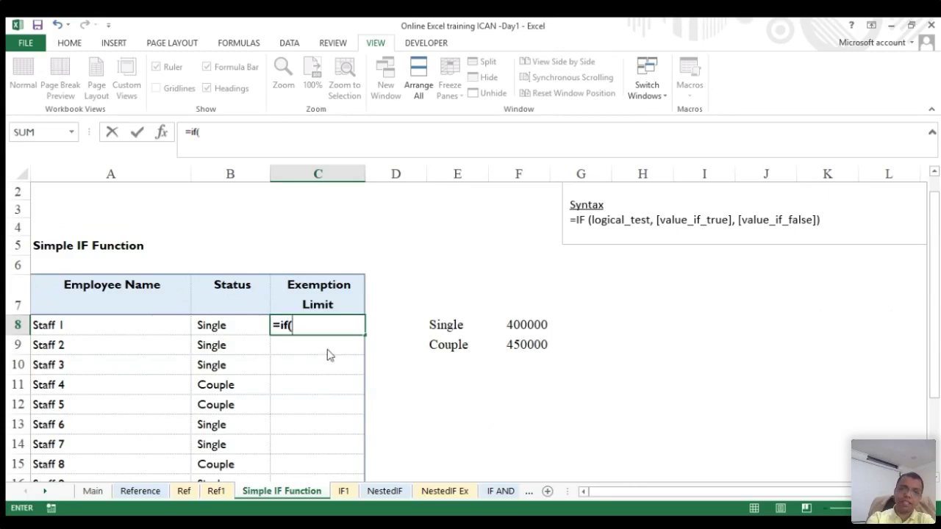
{"action": "key", "text": "BackSpace"}
{"action": "key", "text": "BackSpace"}
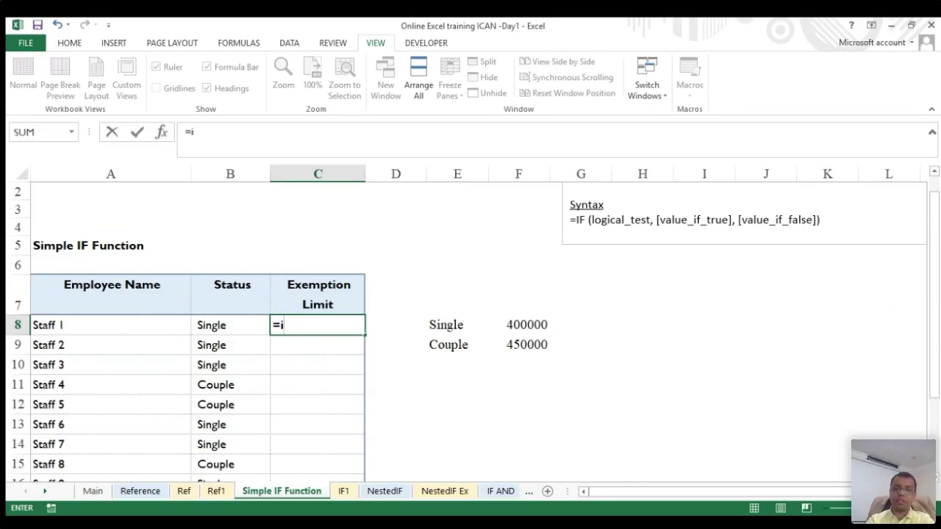
{"action": "type", "text": "f"}
{"action": "key", "text": "Tab"}
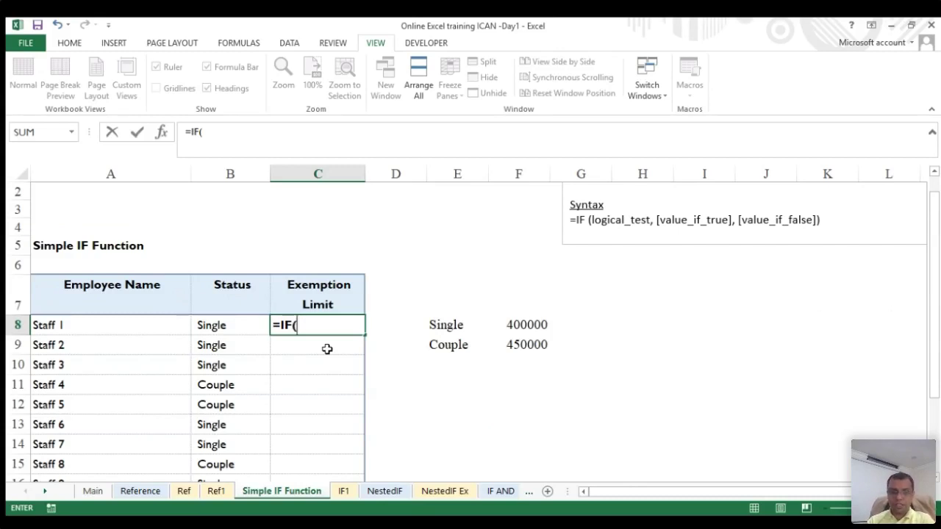
{"action": "key", "text": "Escape"}
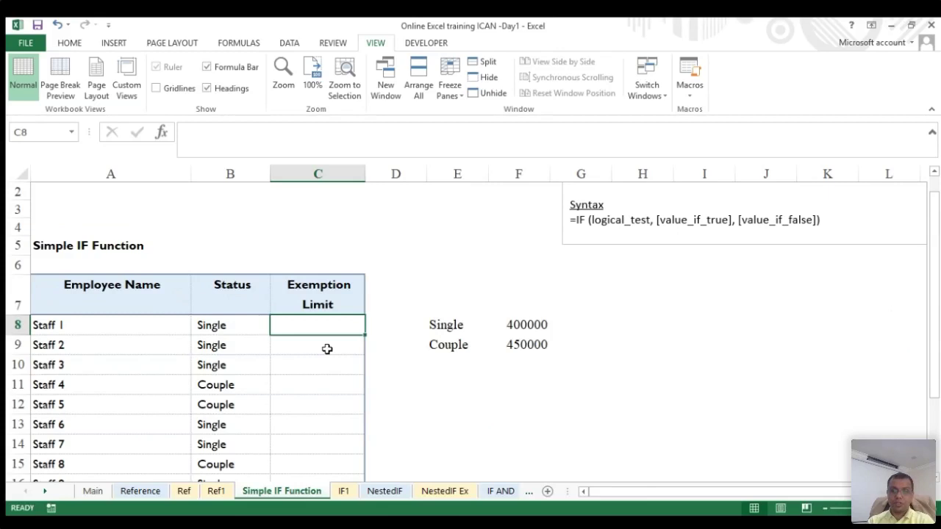
- Start =IF in C8 once more and abandon it, leaving the cell empty
{"action": "type", "text": "="}
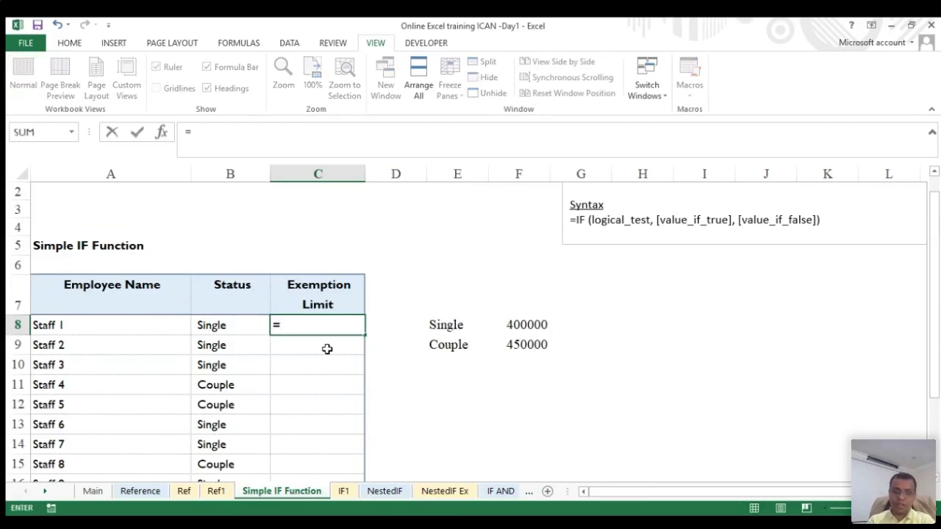
{"action": "type", "text": "if"}
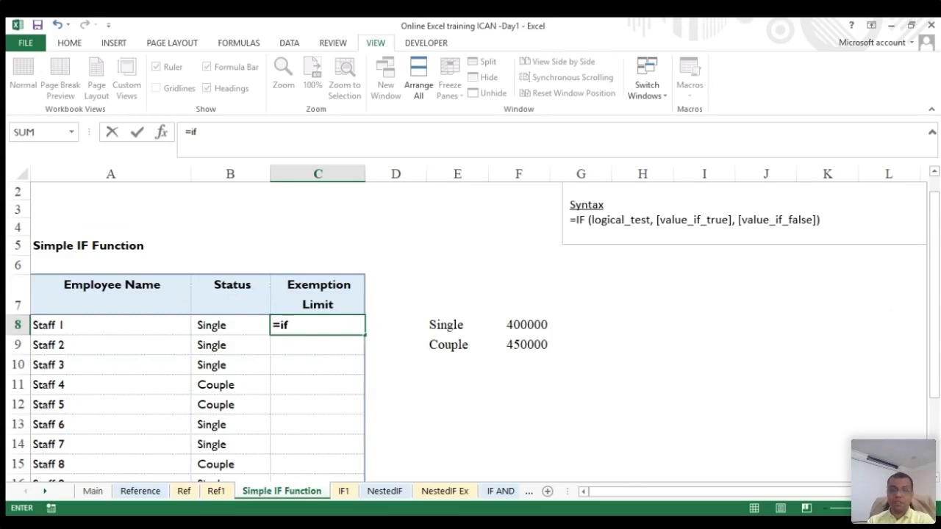
{"action": "key", "text": "Tab"}
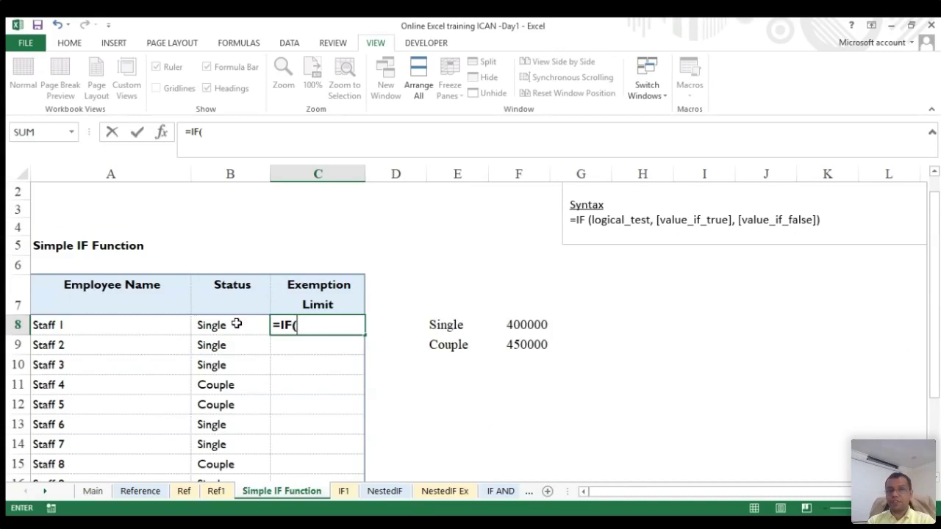
{"action": "key", "text": "BackSpace"}
{"action": "key", "text": "BackSpace"}
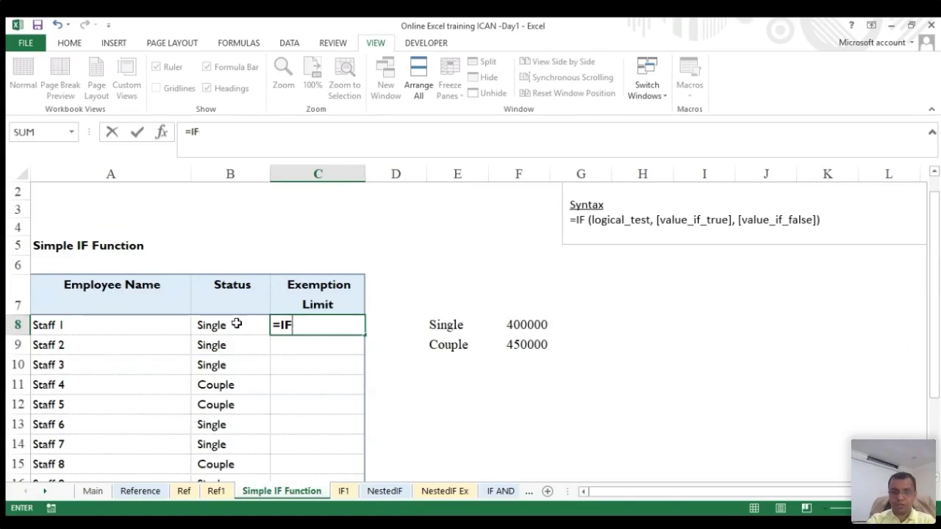
{"action": "type", "text": "f"}
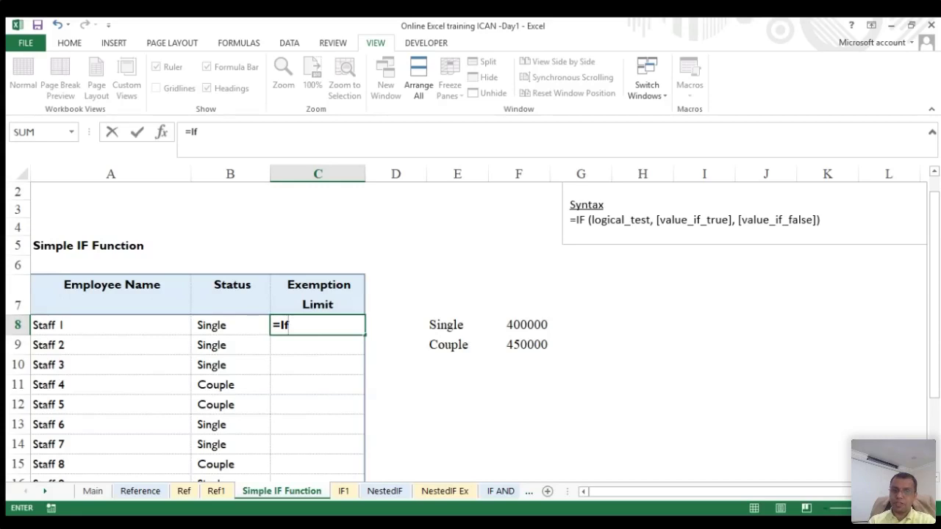
{"action": "key", "text": "Escape"}
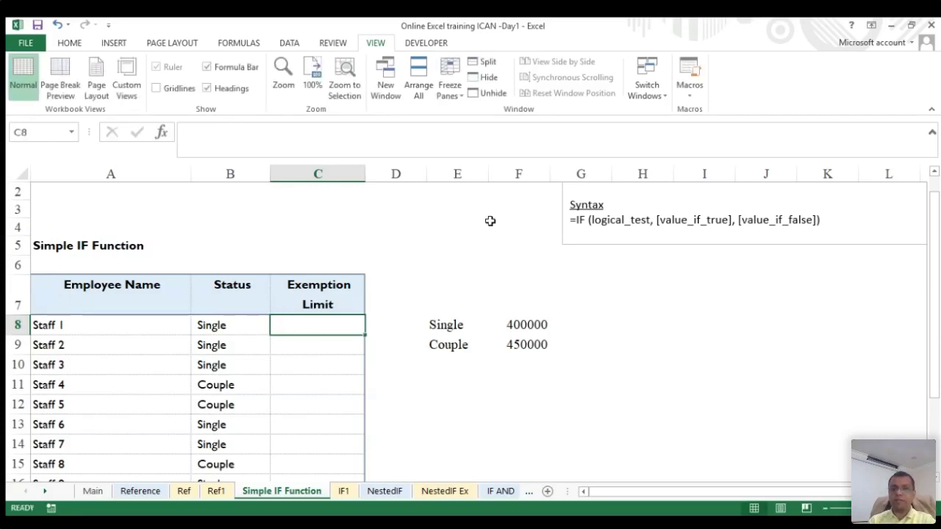
{"action": "left_click", "coordinate": [455, 403]}
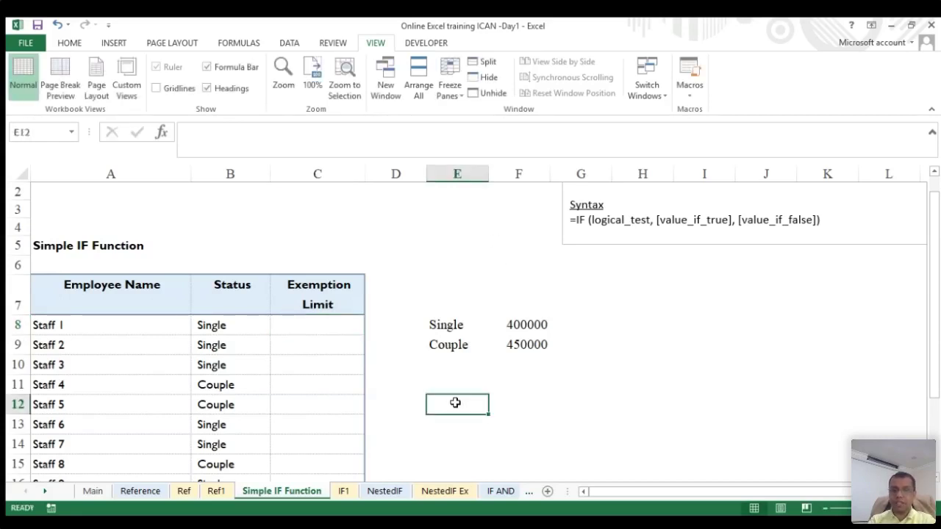
- Type the operators =, >, <, >=, <=, <> down cells E12 to E17
{"action": "type", "text": "="}
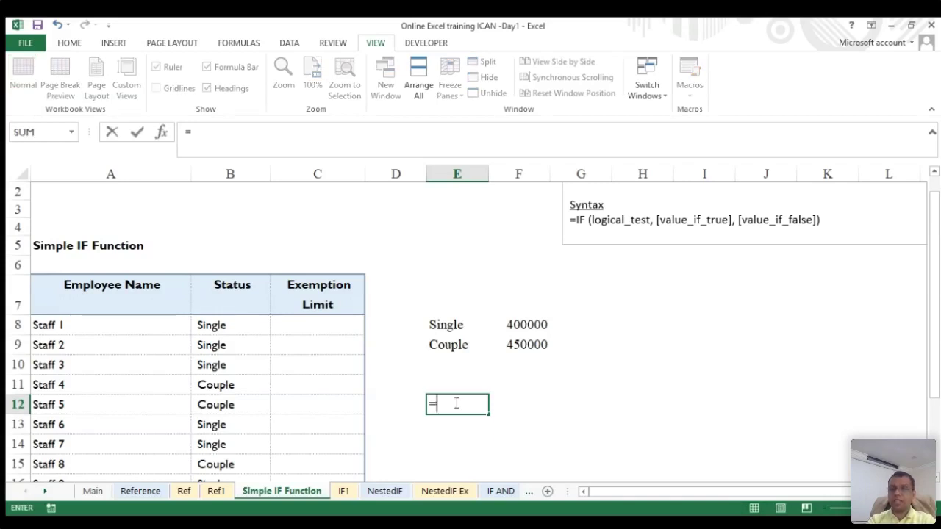
{"action": "key", "text": "Return"}
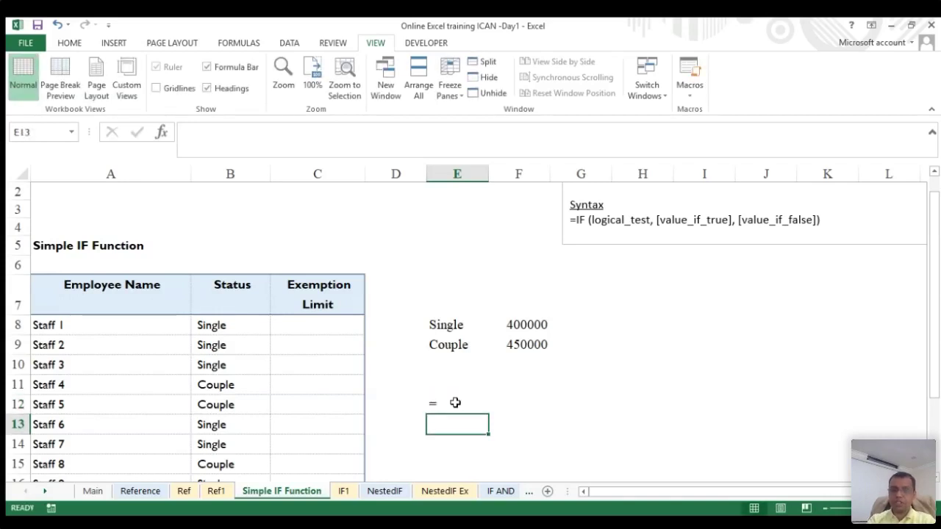
{"action": "type", "text": ">"}
{"action": "key", "text": "Return"}
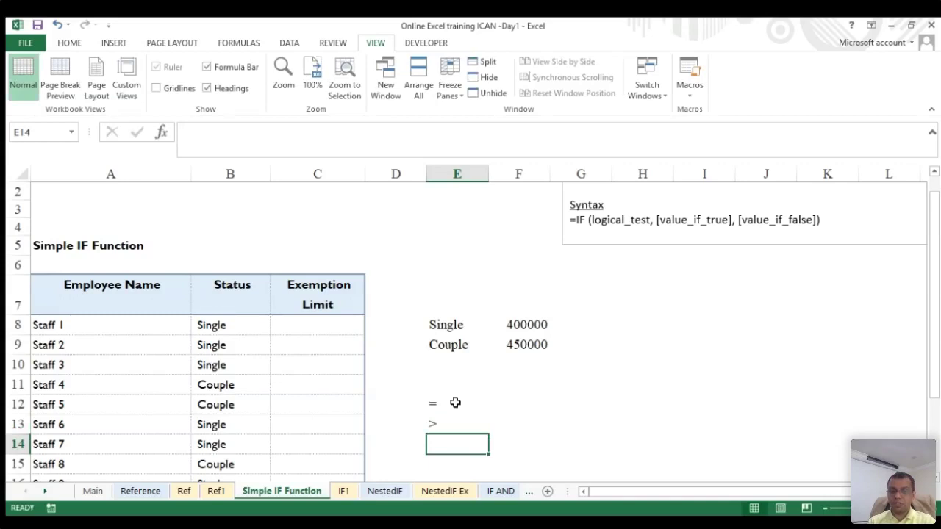
{"action": "type", "text": "<"}
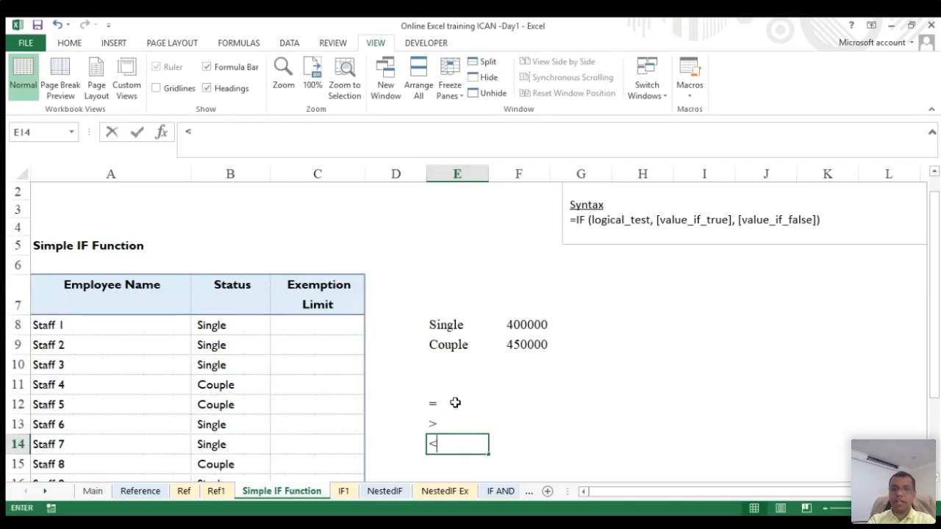
{"action": "key", "text": "Return"}
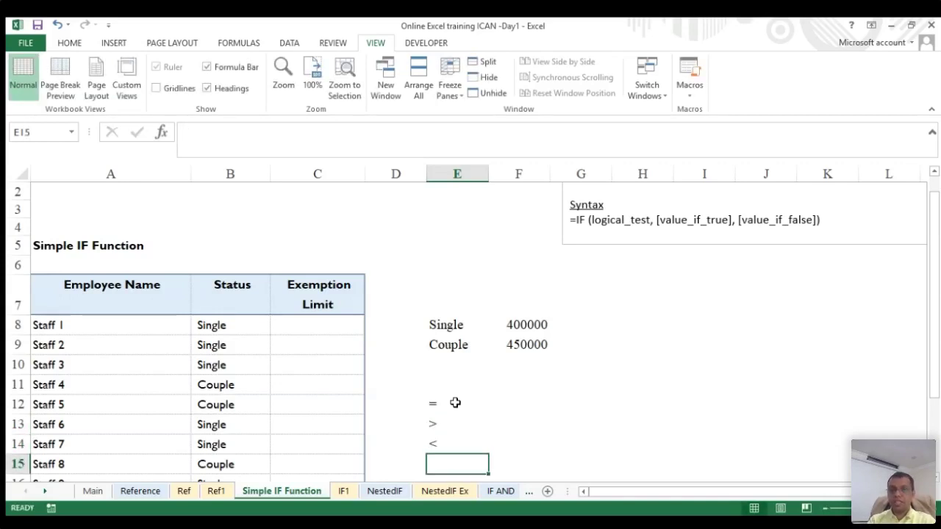
{"action": "scroll", "coordinate": [455, 403], "scroll_direction": "down", "scroll_amount": 1}
{"action": "type", "text": ">="}
{"action": "key", "text": "Return"}
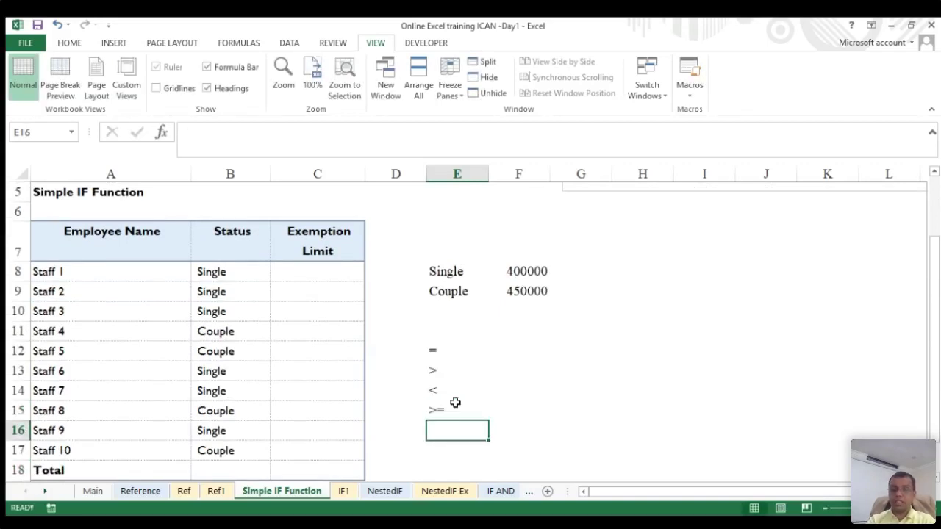
{"action": "type", "text": "<="}
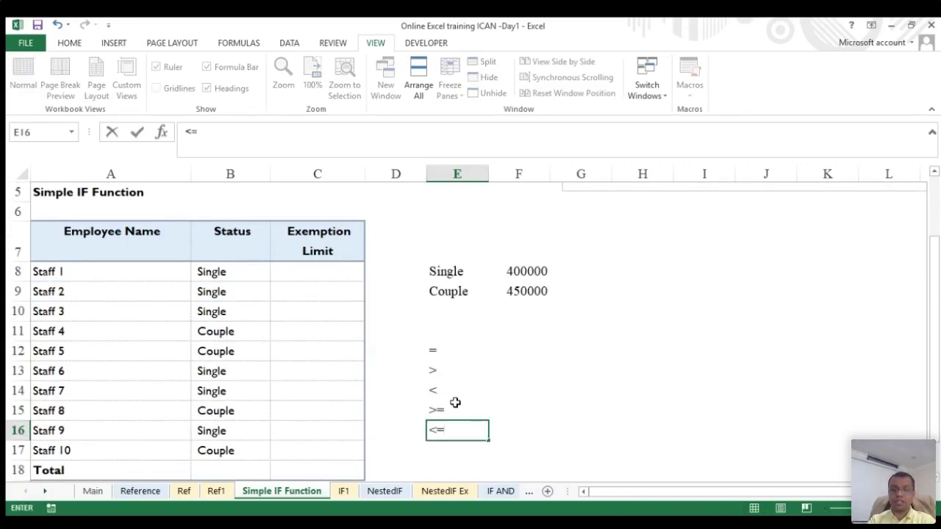
{"action": "key", "text": "Return"}
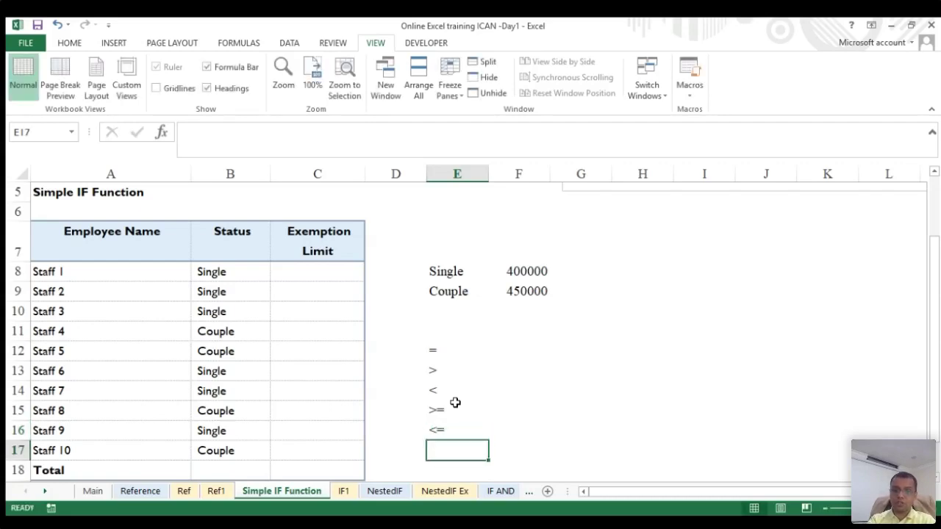
{"action": "type", "text": "<>"}
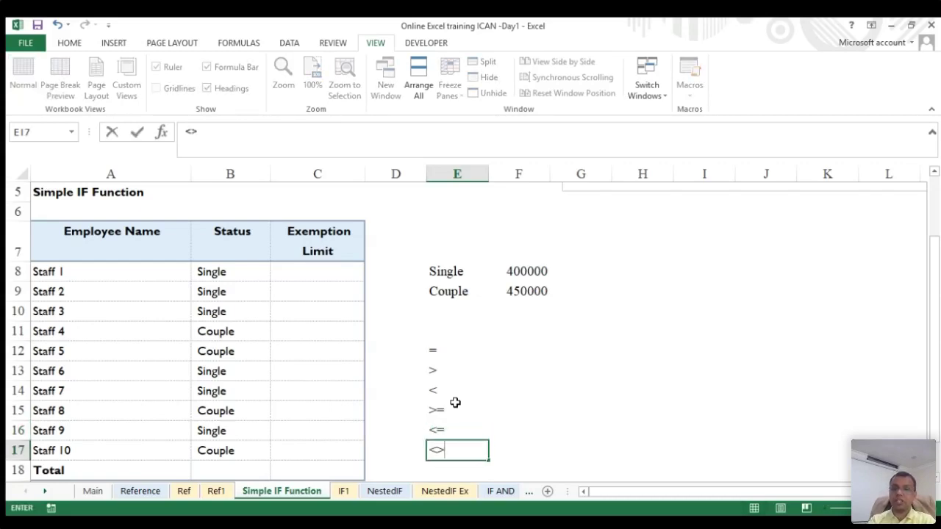
{"action": "key", "text": "Return"}
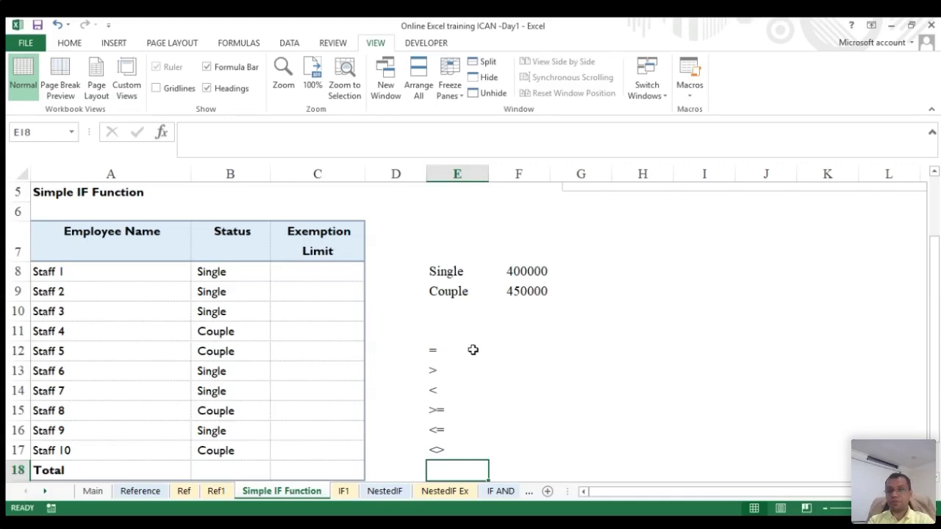
- Point out each of the six comparison operators in E12:E17
{"action": "left_click", "coordinate": [432, 353]}
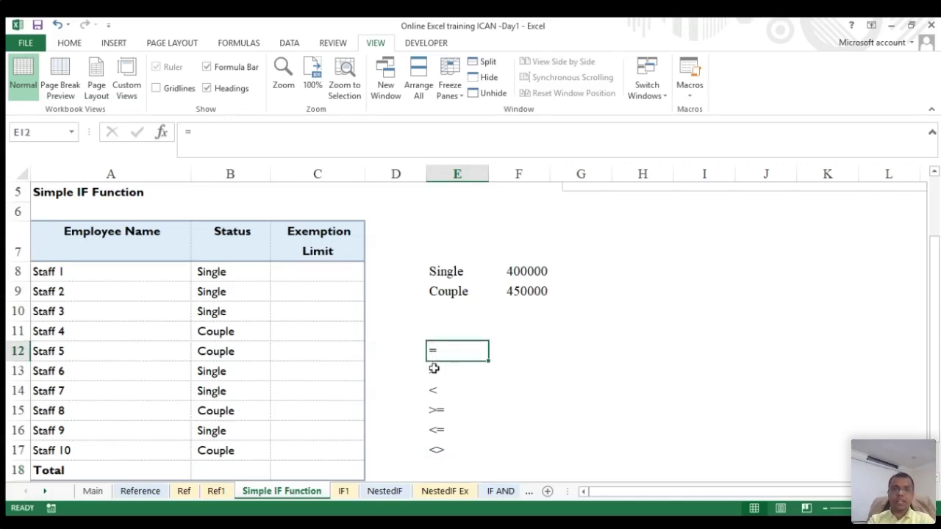
{"action": "left_click", "coordinate": [435, 370]}
{"action": "left_click", "coordinate": [435, 389]}
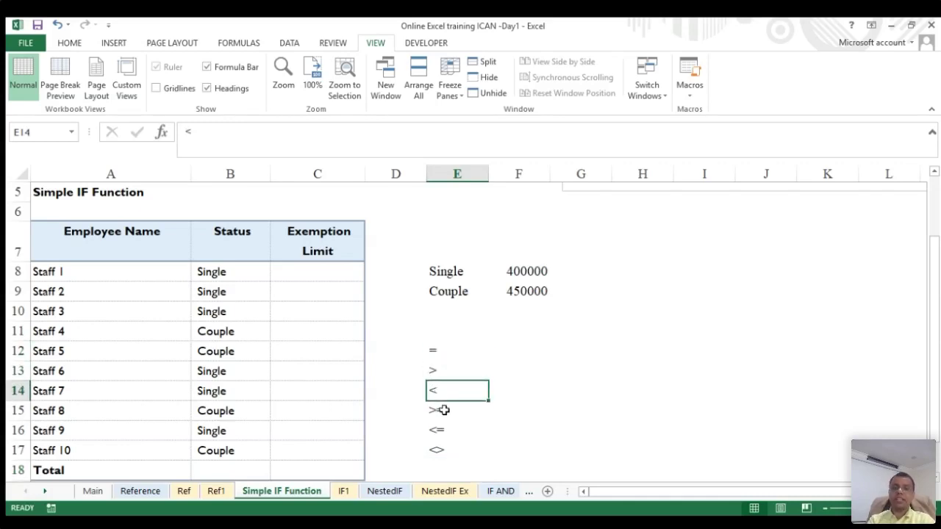
{"action": "left_click", "coordinate": [441, 409]}
{"action": "left_click", "coordinate": [441, 429]}
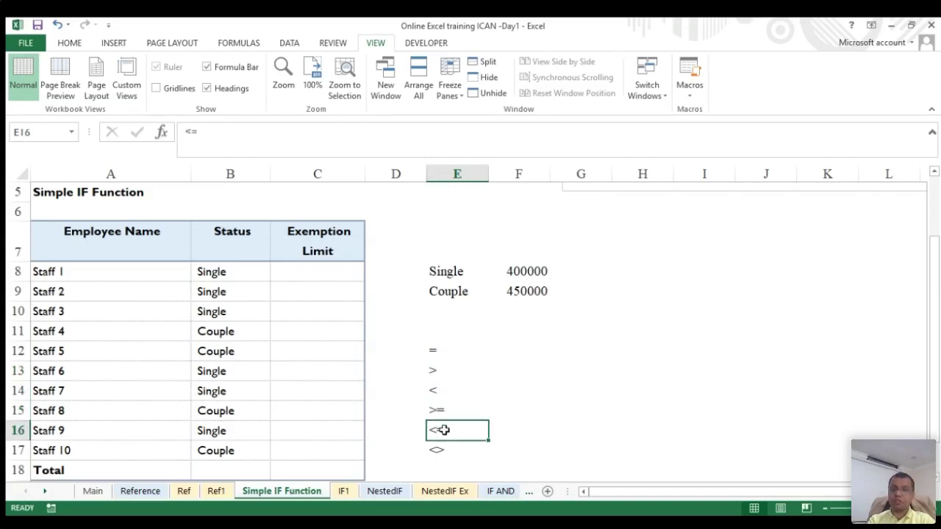
{"action": "left_click", "coordinate": [445, 451]}
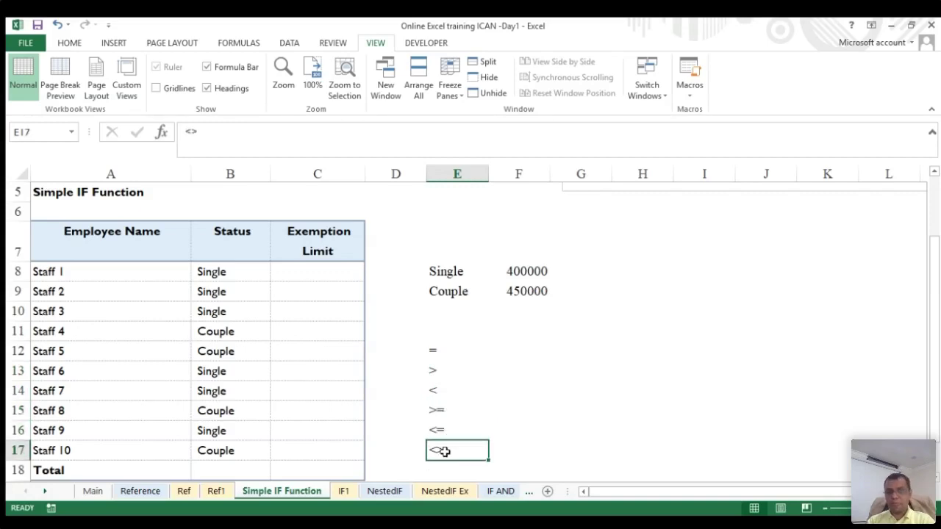
- Relate Staff 1's status in B8 to C8, then begin =if in C8
{"action": "left_click", "coordinate": [317, 275]}
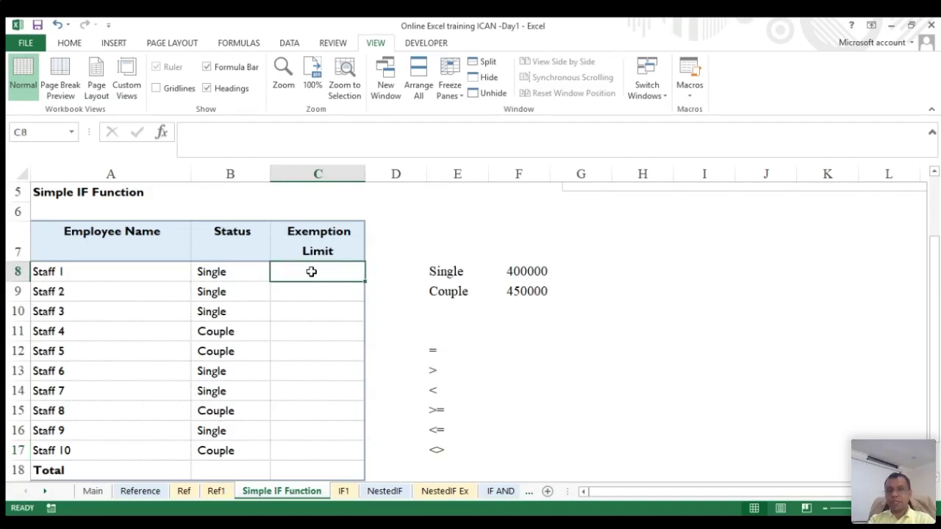
{"action": "left_click", "coordinate": [235, 273]}
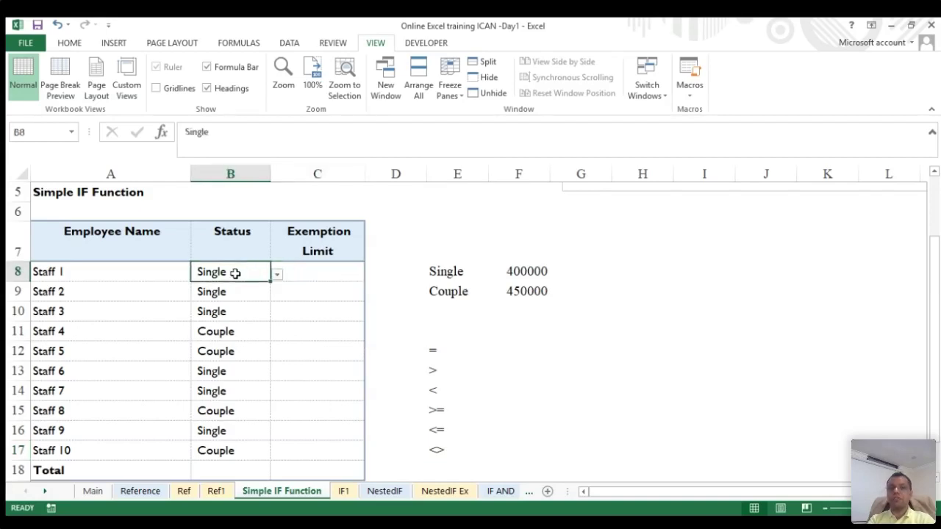
{"action": "left_click", "coordinate": [314, 276]}
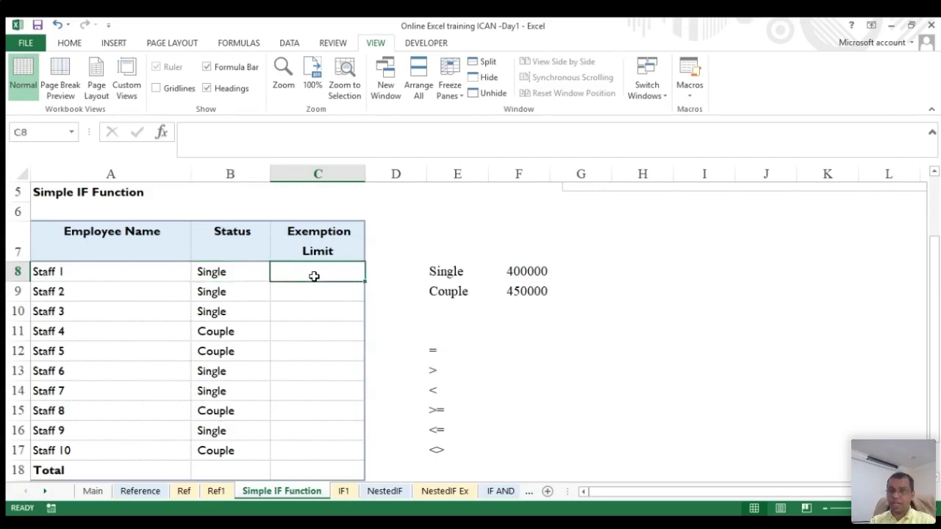
{"action": "left_click", "coordinate": [233, 271]}
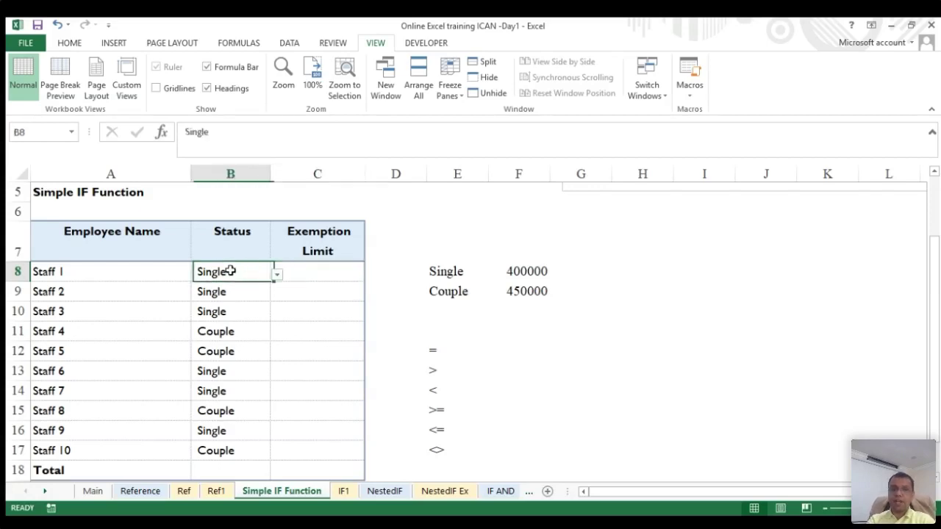
{"action": "left_click", "coordinate": [312, 272]}
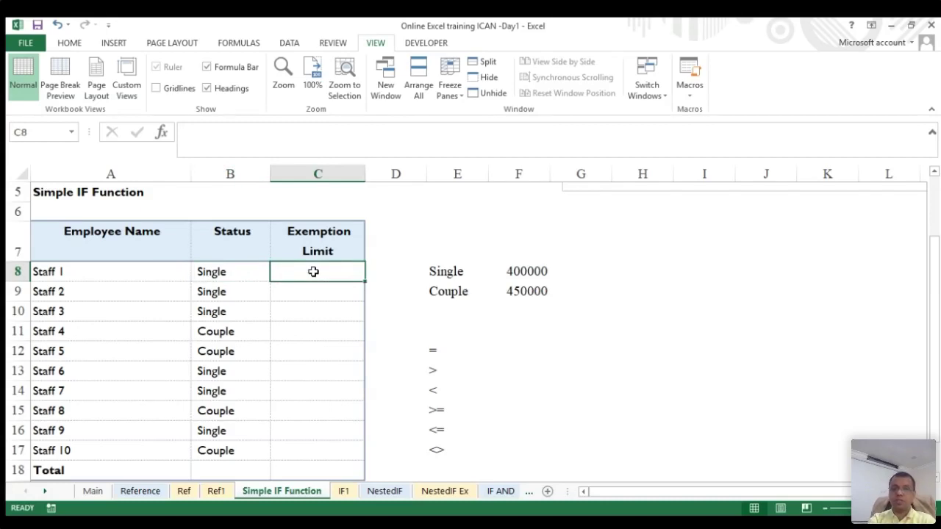
{"action": "type", "text": "="}
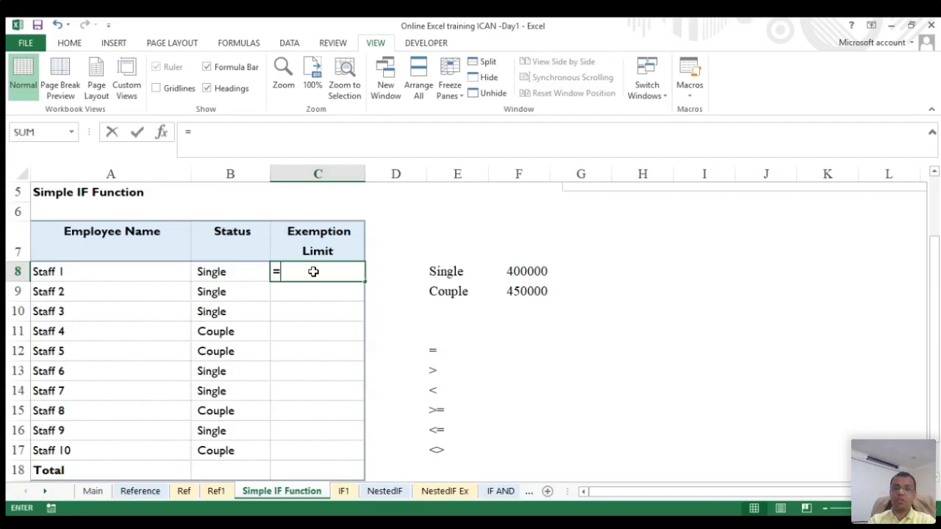
{"action": "type", "text": "if"}
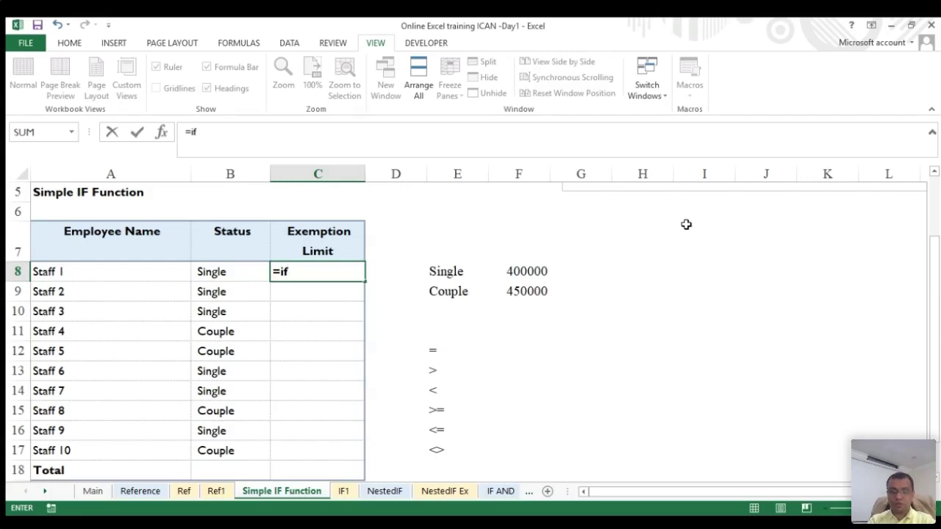
{"action": "key", "text": "Tab"}
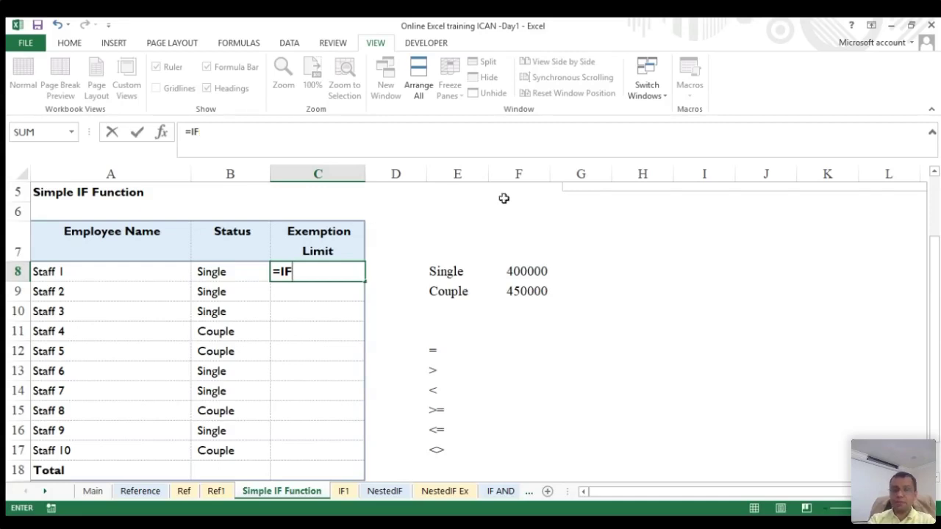
{"action": "type", "text": "("}
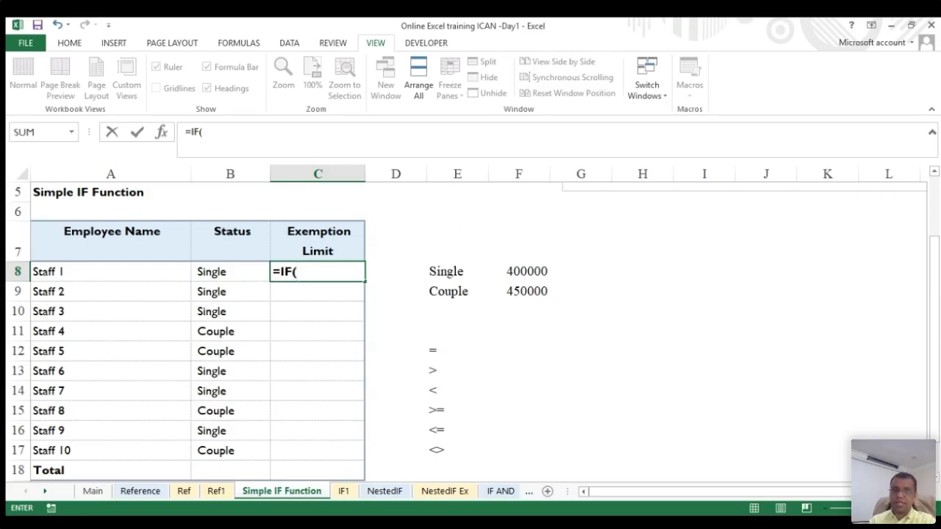
{"action": "left_click", "coordinate": [226, 272]}
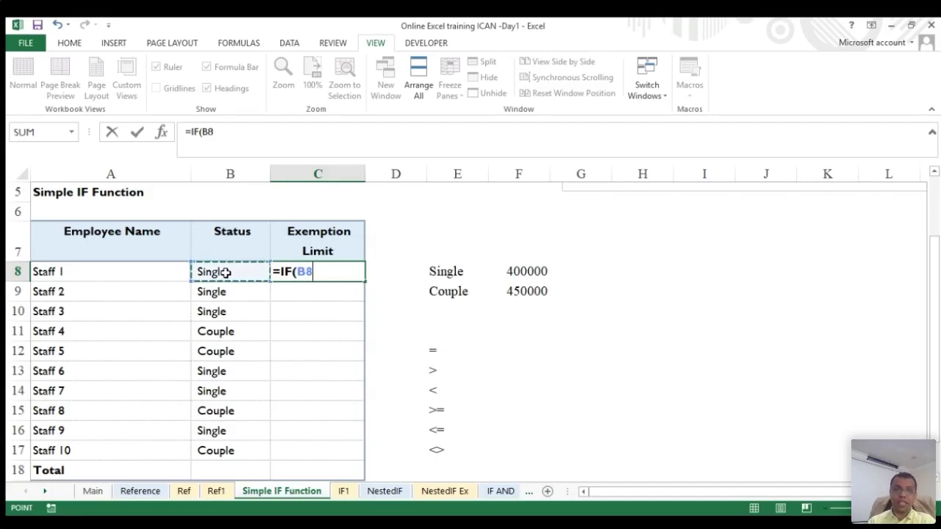
{"action": "type", "text": "="}
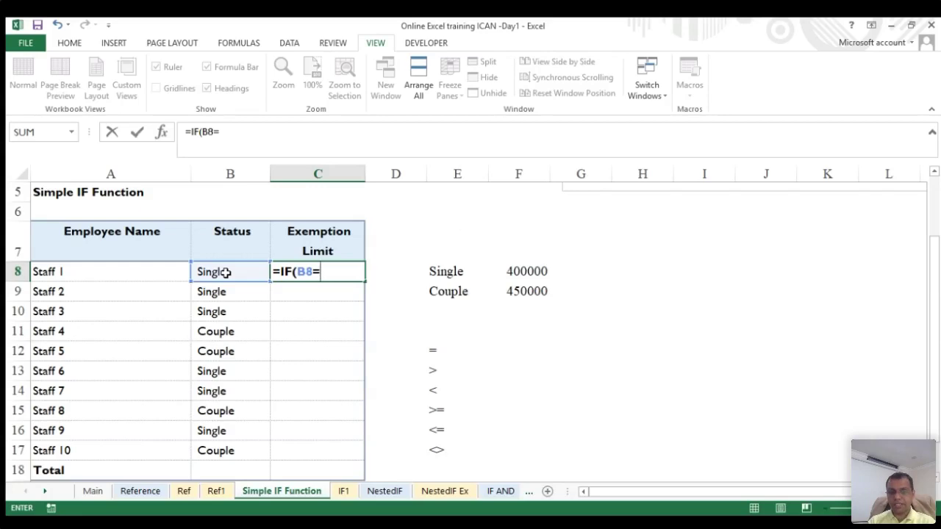
{"action": "key", "text": "BackSpace"}
{"action": "key", "text": "BackSpace"}
{"action": "key", "text": "BackSpace"}
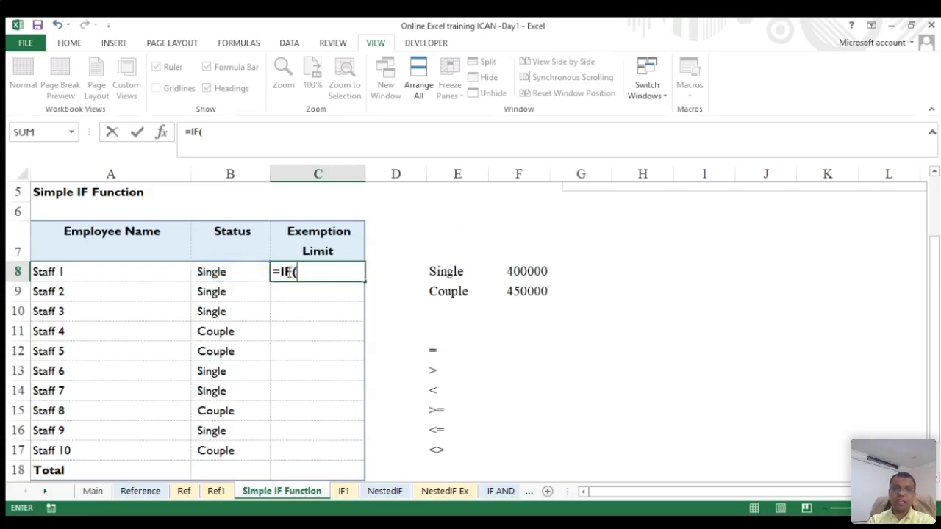
{"action": "left_click", "coordinate": [219, 272]}
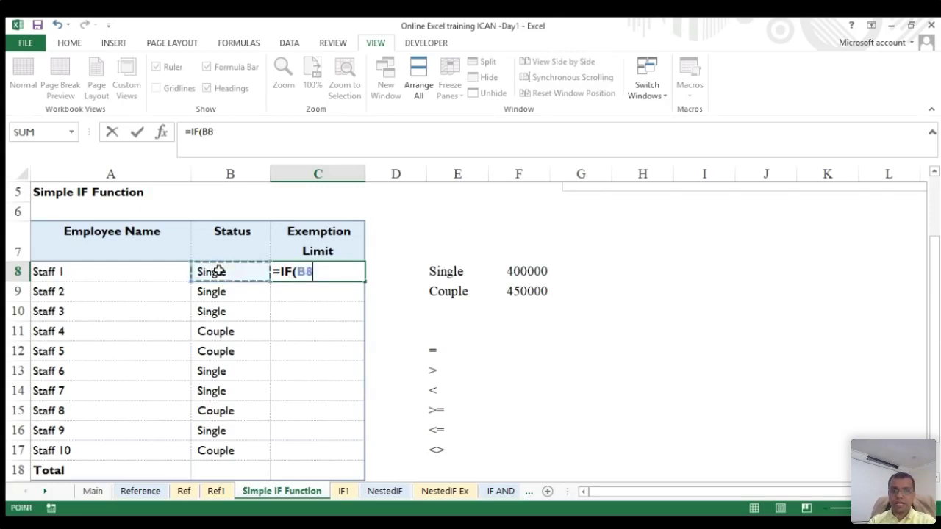
{"action": "type", "text": "="}
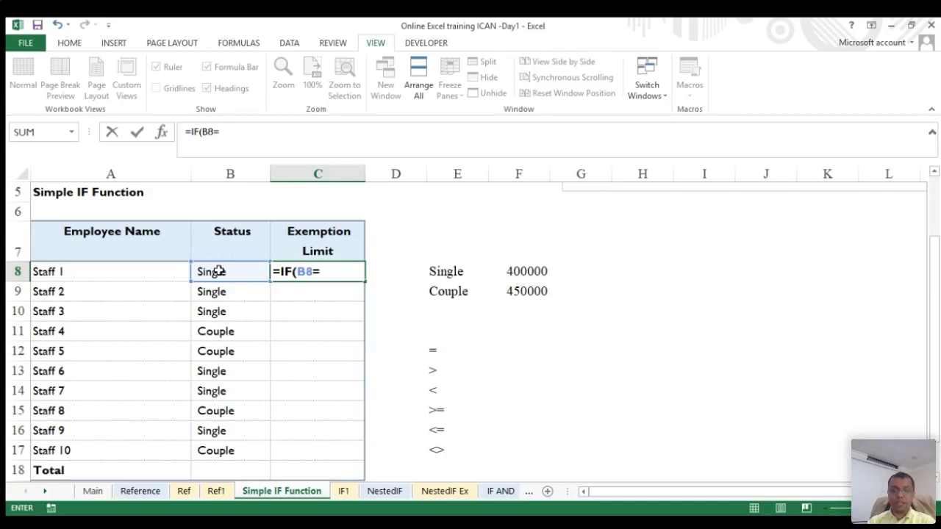
{"action": "type", "text": "single"}
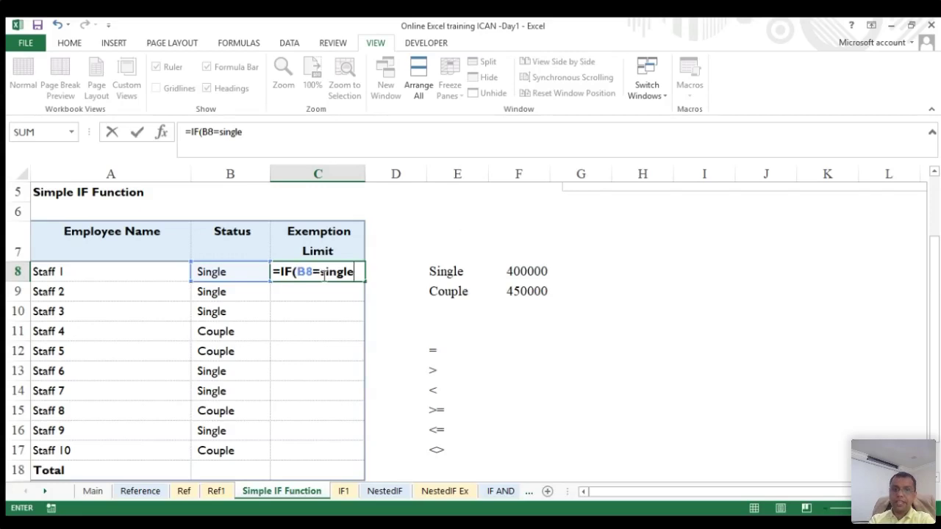
{"action": "key", "text": "BackSpace"}
{"action": "key", "text": "BackSpace"}
{"action": "key", "text": "BackSpace"}
{"action": "key", "text": "BackSpace"}
{"action": "key", "text": "BackSpace"}
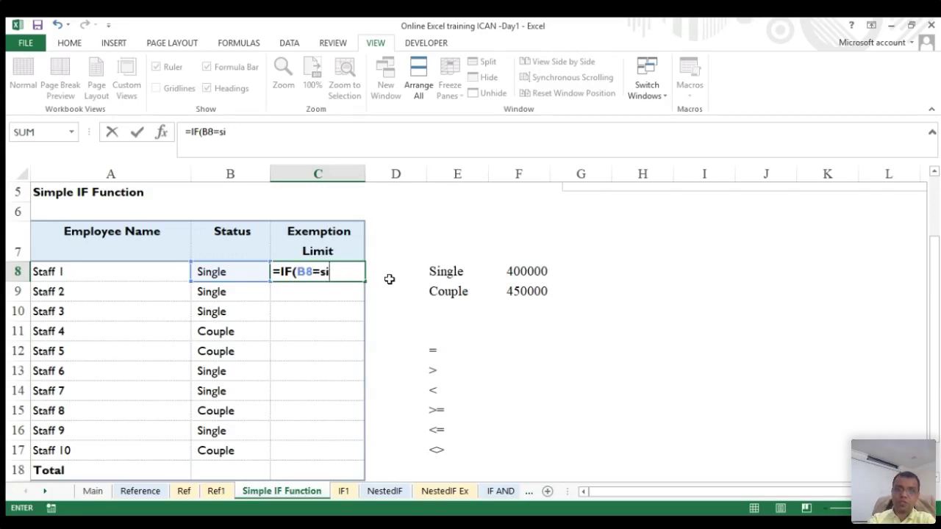
{"action": "key", "text": "BackSpace"}
{"action": "type", "text": "100"}
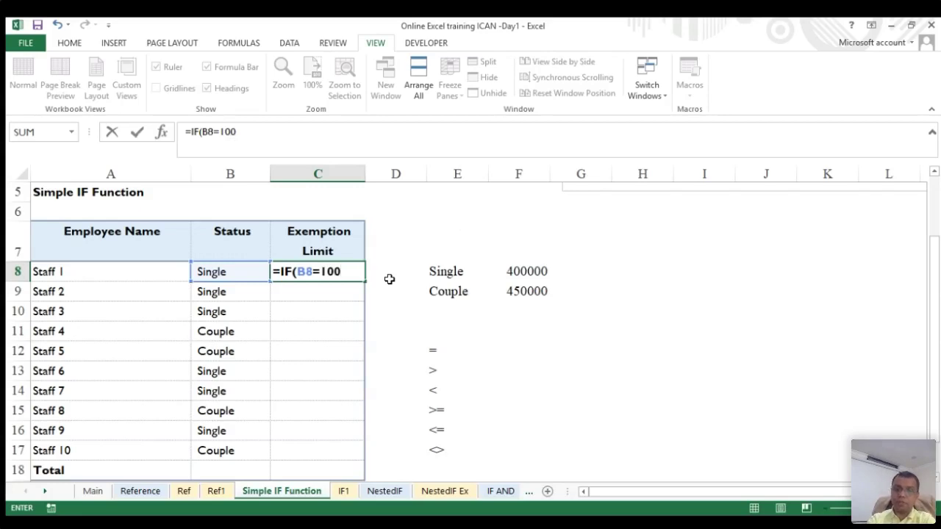
{"action": "key", "text": "BackSpace"}
{"action": "key", "text": "BackSpace"}
{"action": "key", "text": "BackSpace"}
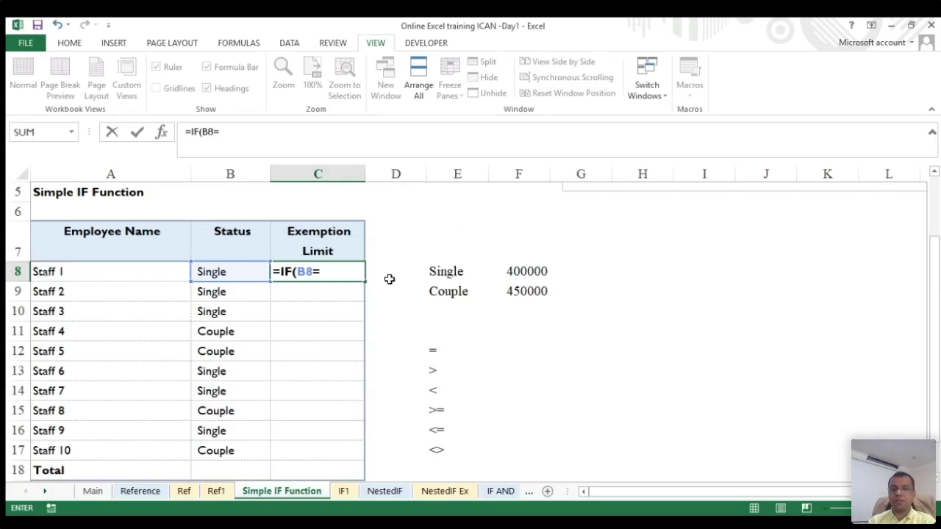
{"action": "type", "text": "\""}
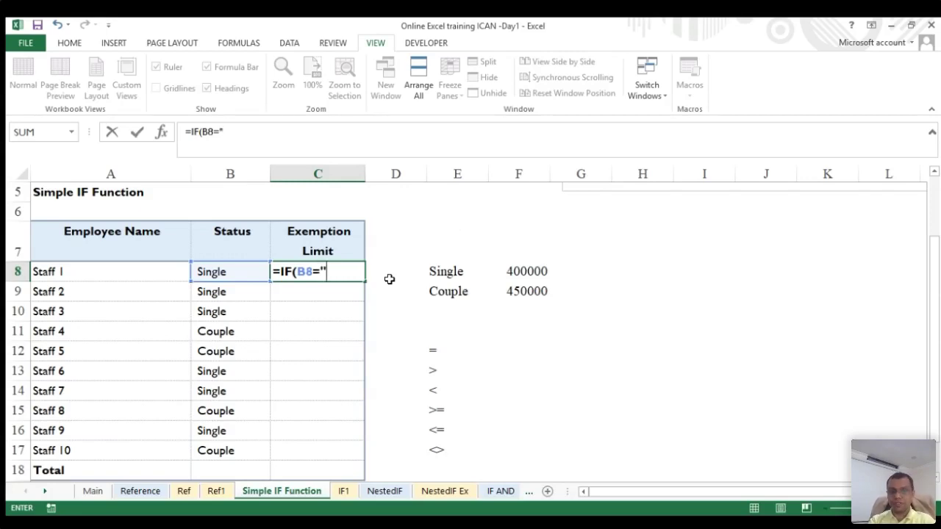
{"action": "key", "text": "Escape"}
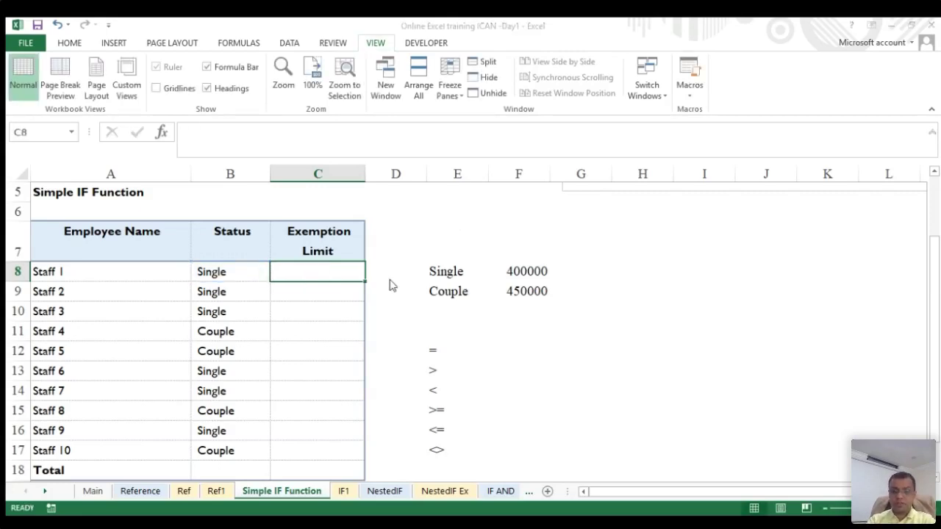
{"action": "scroll", "coordinate": [390, 283], "scroll_direction": "up", "scroll_amount": 1, "text": "ctrl"}
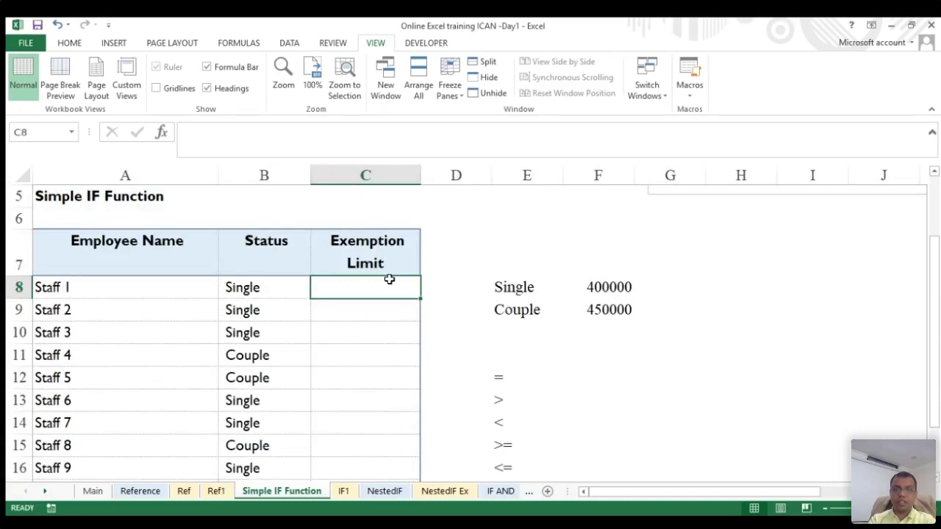
- Begin C8's formula as =IF(B8="single" testing Staff 1's status
{"action": "type", "text": "="}
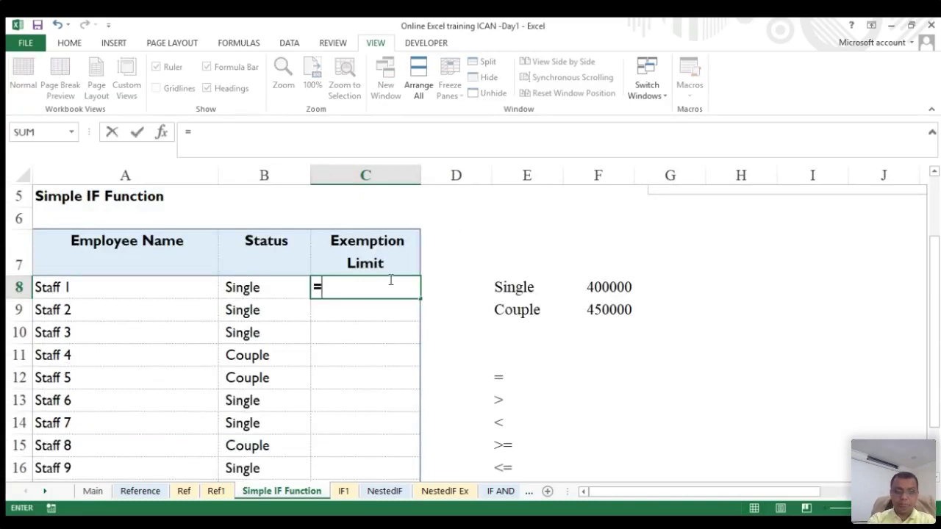
{"action": "type", "text": "if"}
{"action": "key", "text": "Tab"}
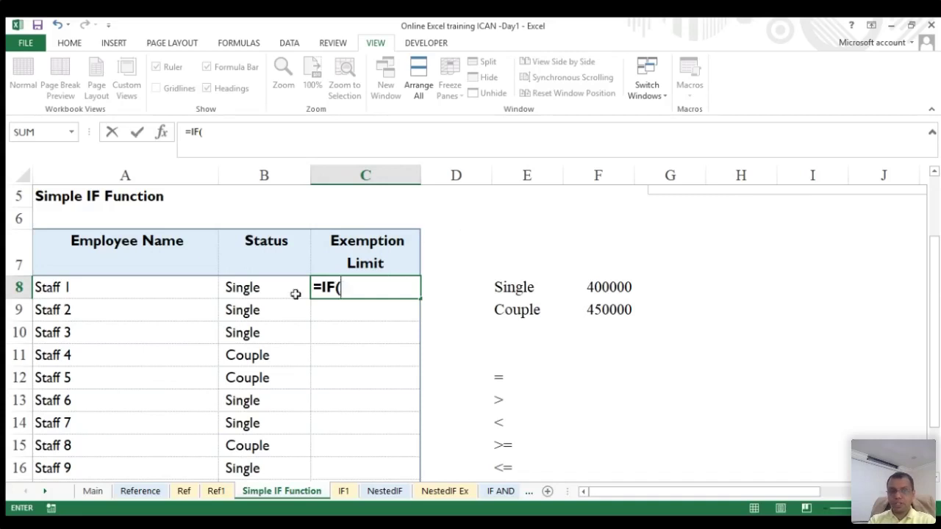
{"action": "left_click", "coordinate": [263, 288]}
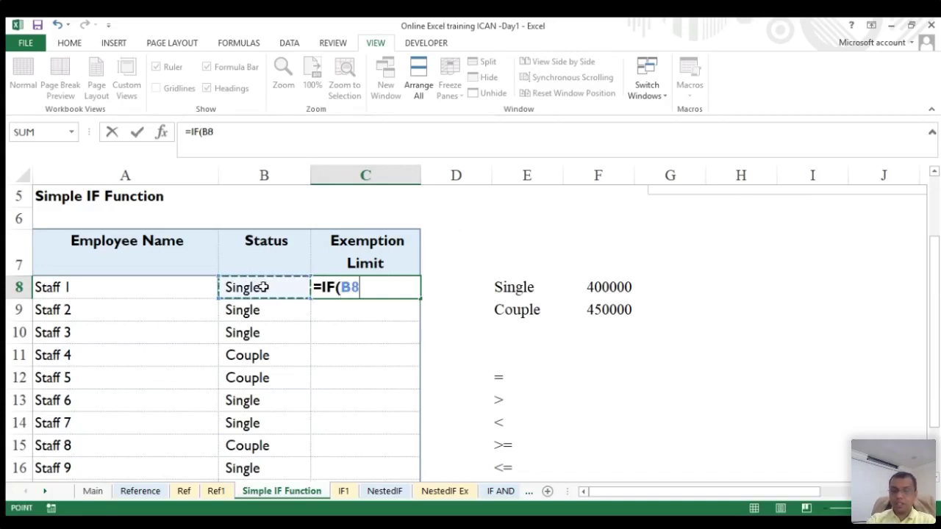
{"action": "type", "text": "="}
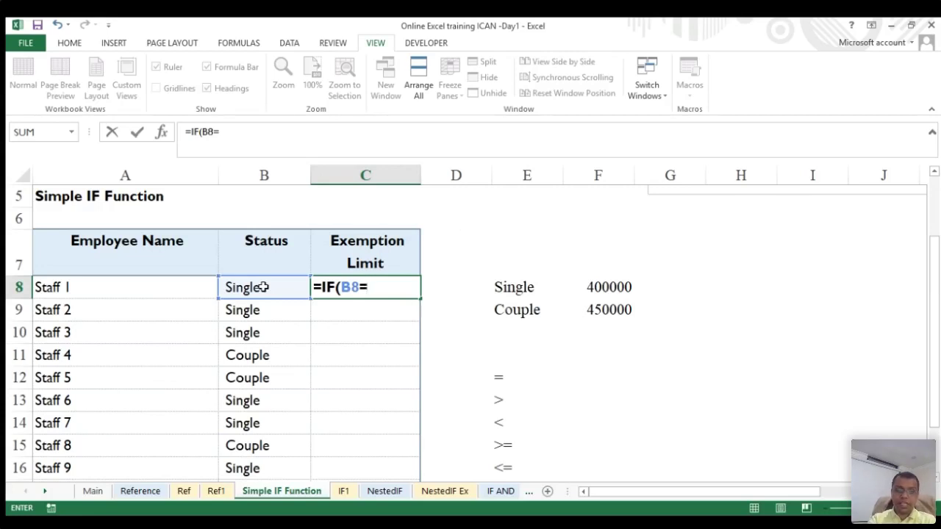
{"action": "type", "text": "single"}
{"action": "key", "text": "BackSpace"}
{"action": "key", "text": "BackSpace"}
{"action": "key", "text": "BackSpace"}
{"action": "key", "text": "BackSpace"}
{"action": "key", "text": "BackSpace"}
{"action": "type", "text": "\""}
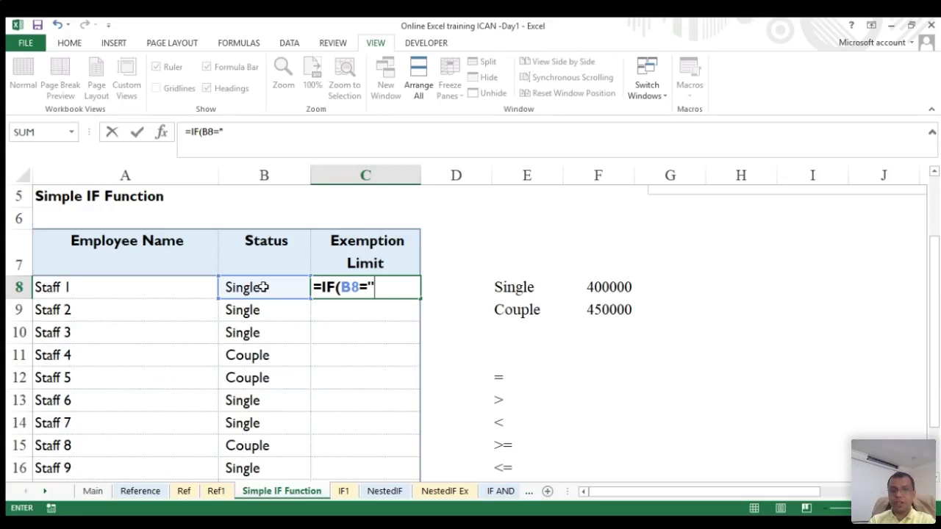
{"action": "type", "text": "single"}
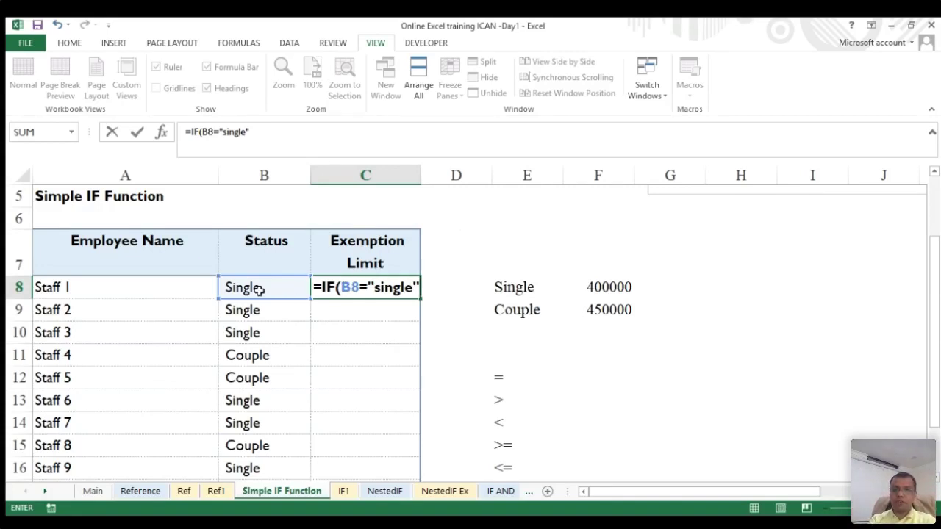
- Try "couple" in the test, revert to "single", and add a comma
{"action": "key", "text": "BackSpace"}
{"action": "key", "text": "BackSpace"}
{"action": "key", "text": "BackSpace"}
{"action": "key", "text": "BackSpace"}
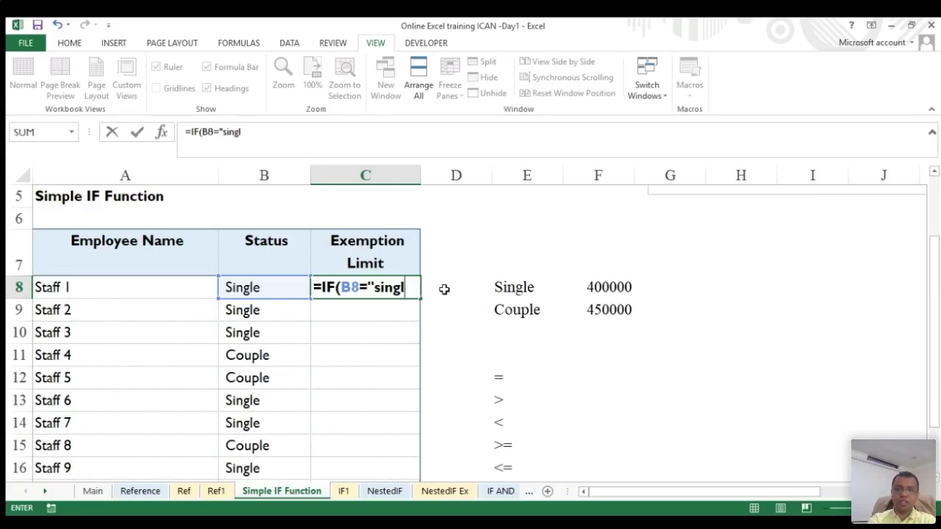
{"action": "key", "text": "BackSpace"}
{"action": "key", "text": "BackSpace"}
{"action": "key", "text": "BackSpace"}
{"action": "type", "text": "c"}
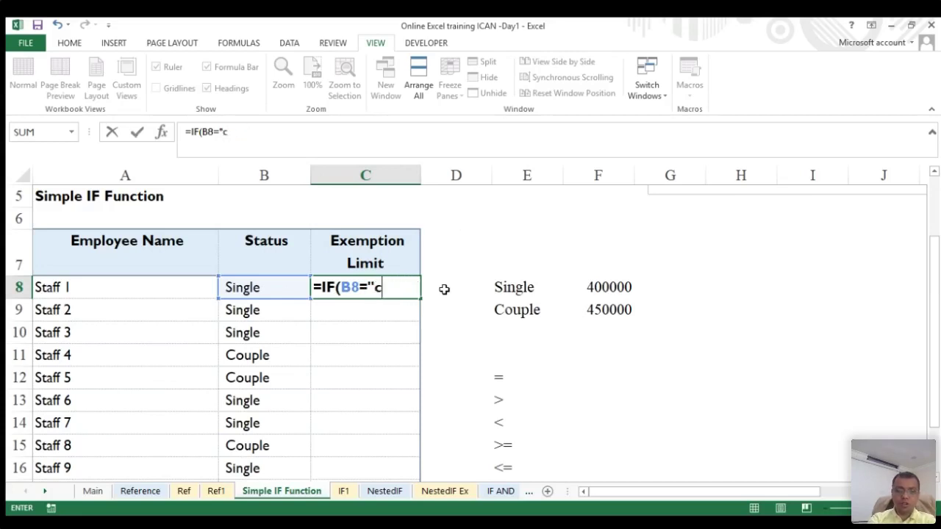
{"action": "type", "text": "ouple\""}
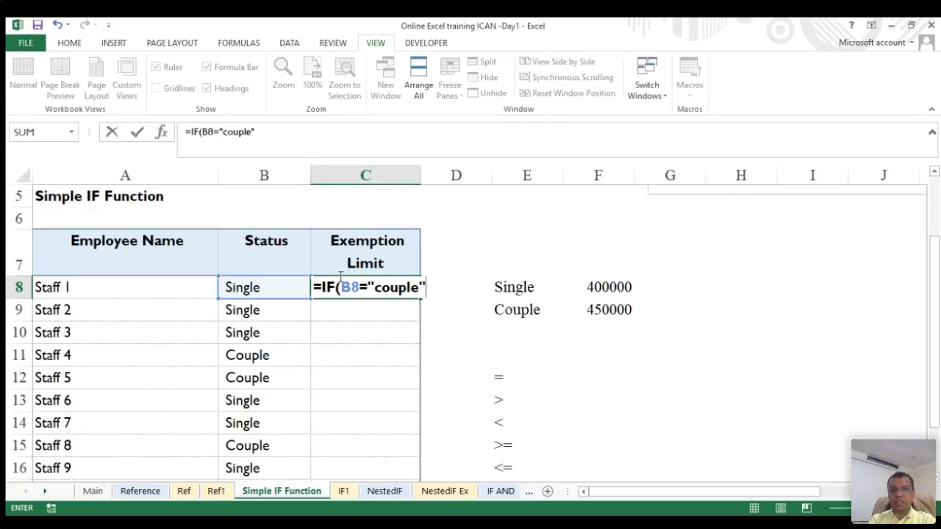
{"action": "key", "text": "BackSpace"}
{"action": "key", "text": "BackSpace"}
{"action": "key", "text": "BackSpace"}
{"action": "key", "text": "BackSpace"}
{"action": "key", "text": "BackSpace"}
{"action": "key", "text": "BackSpace"}
{"action": "key", "text": "BackSpace"}
{"action": "type", "text": "single\""}
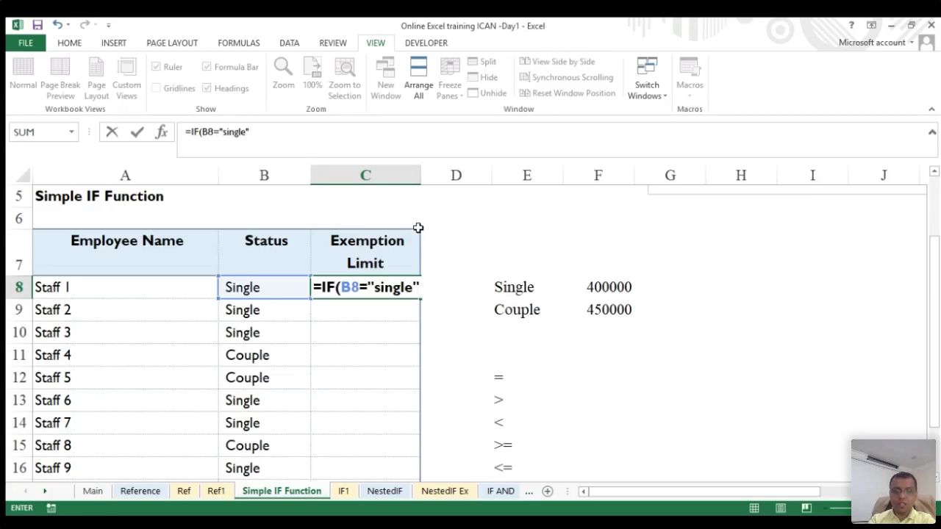
{"action": "type", "text": ","}
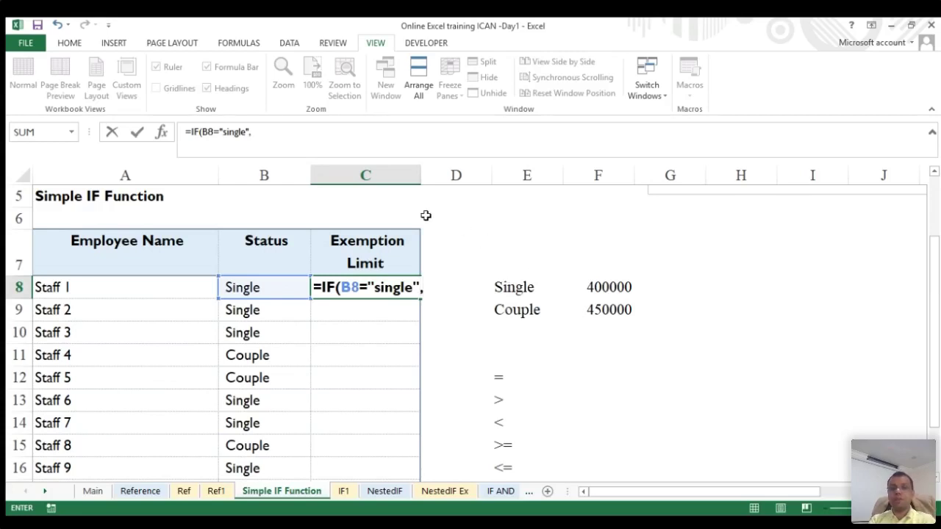
- Complete C8 as =IF(B8="single",400000,450000) and commit it, showing 400,000
{"action": "key", "text": "BackSpace"}
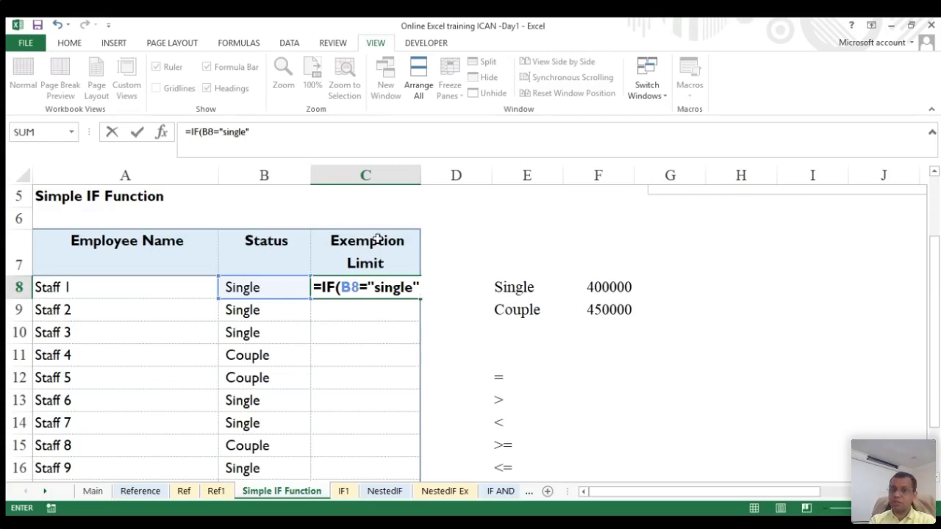
{"action": "type", "text": ","}
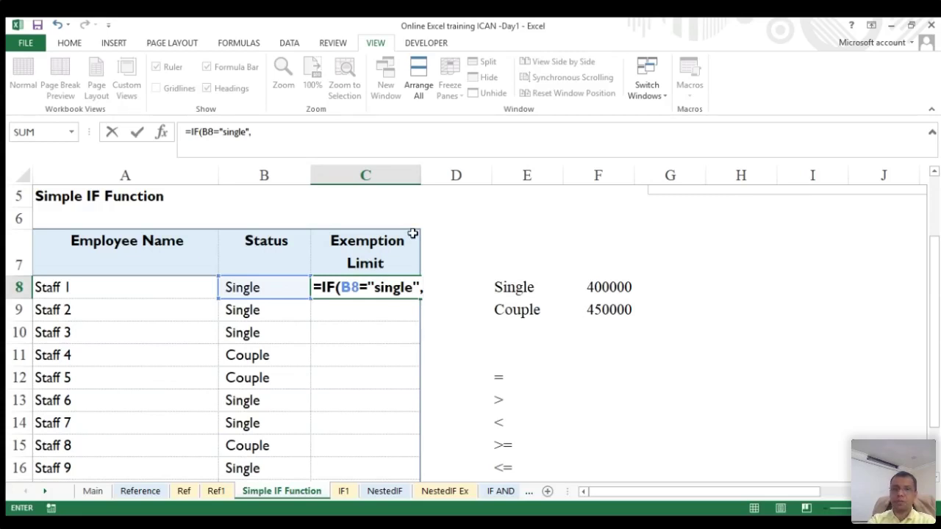
{"action": "type", "text": "400"}
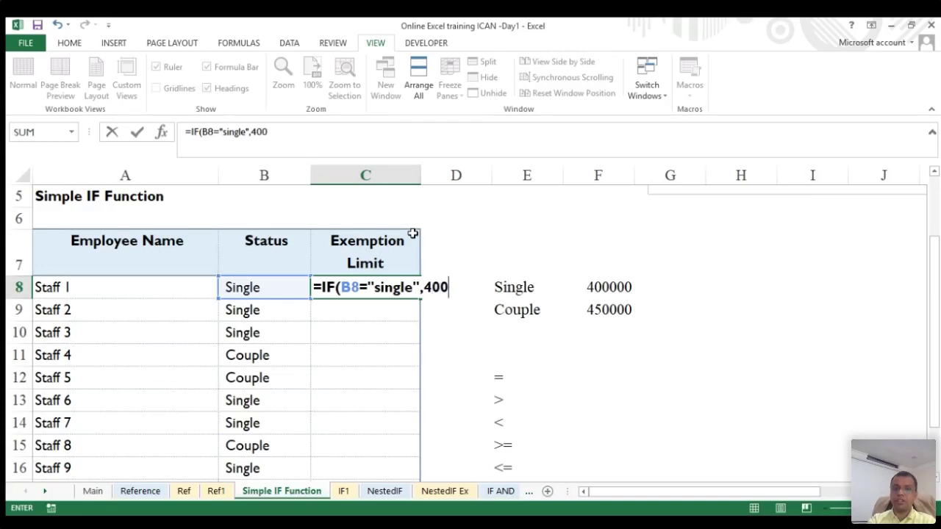
{"action": "type", "text": "000"}
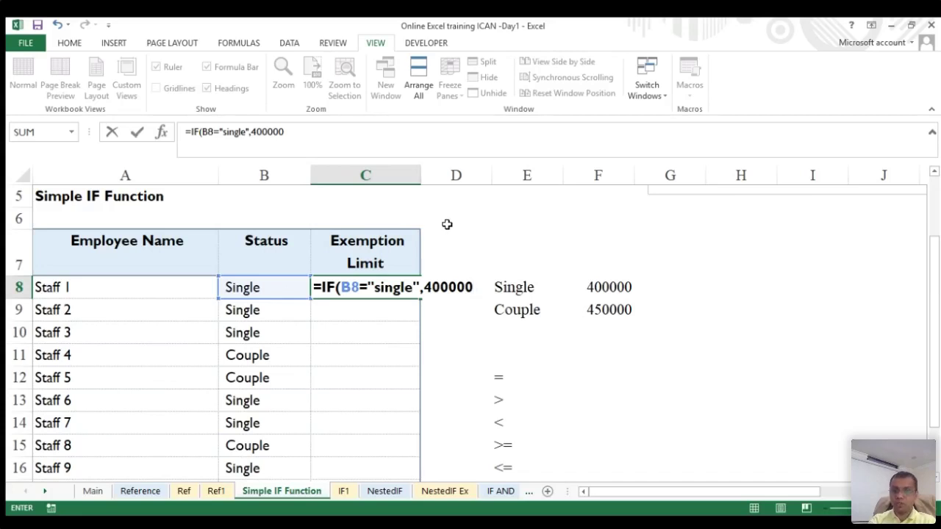
{"action": "type", "text": ","}
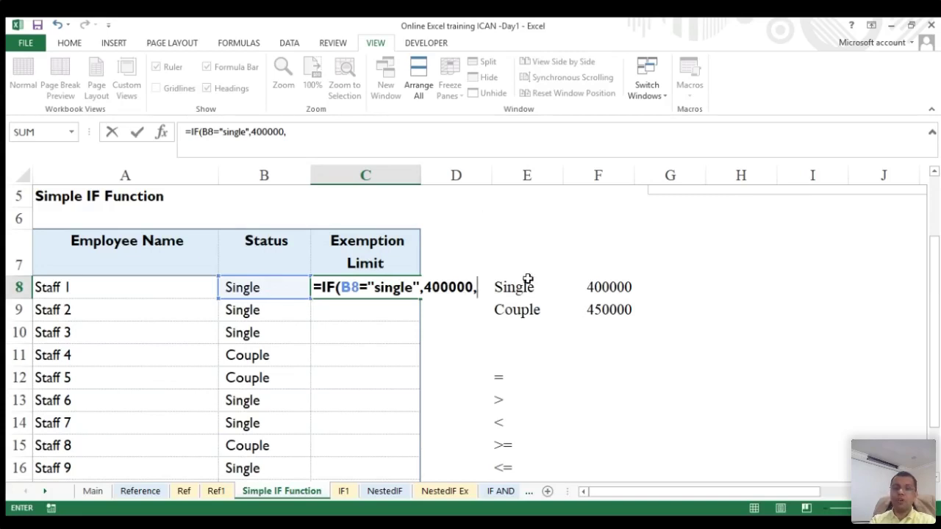
{"action": "type", "text": "450000"}
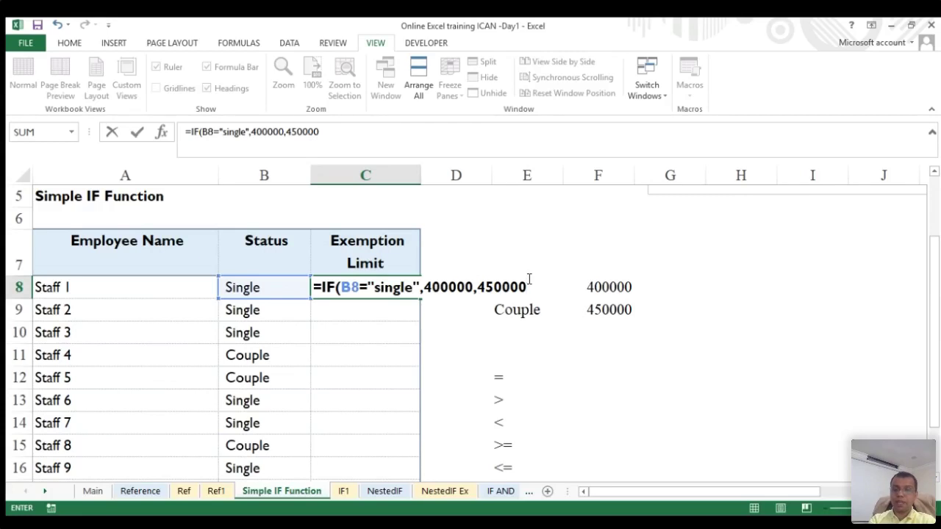
{"action": "key", "text": "Return"}
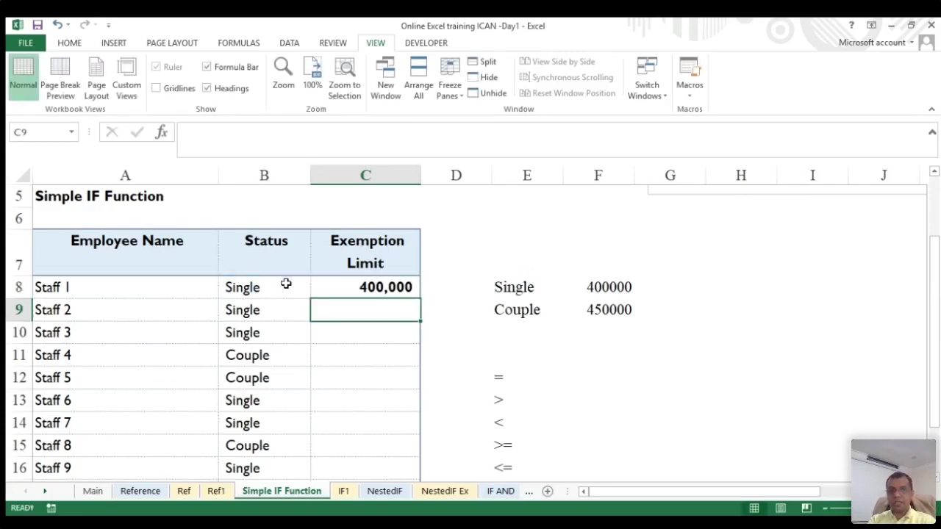
- Change Staff 1's status in B8 to Couple so C8 shows 450,000
{"action": "left_click", "coordinate": [264, 282]}
{"action": "left_click", "coordinate": [317, 292]}
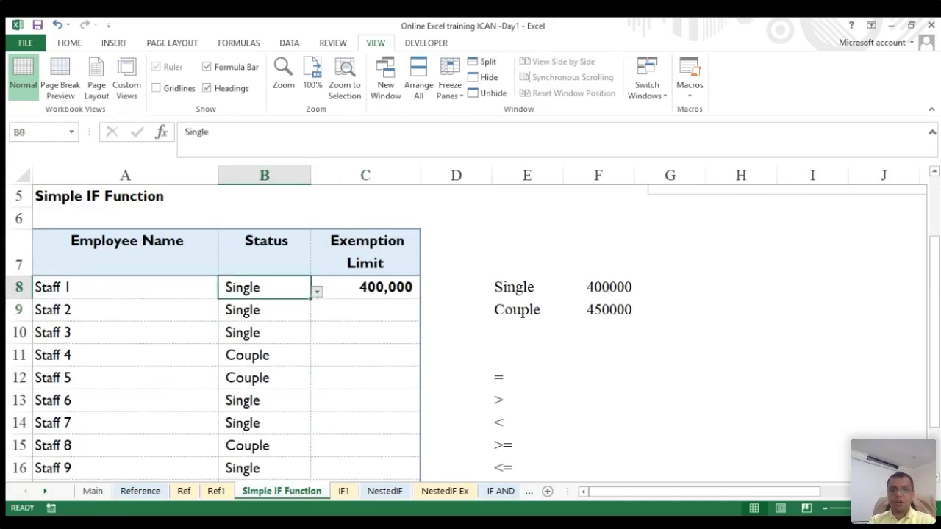
{"action": "left_click", "coordinate": [242, 324]}
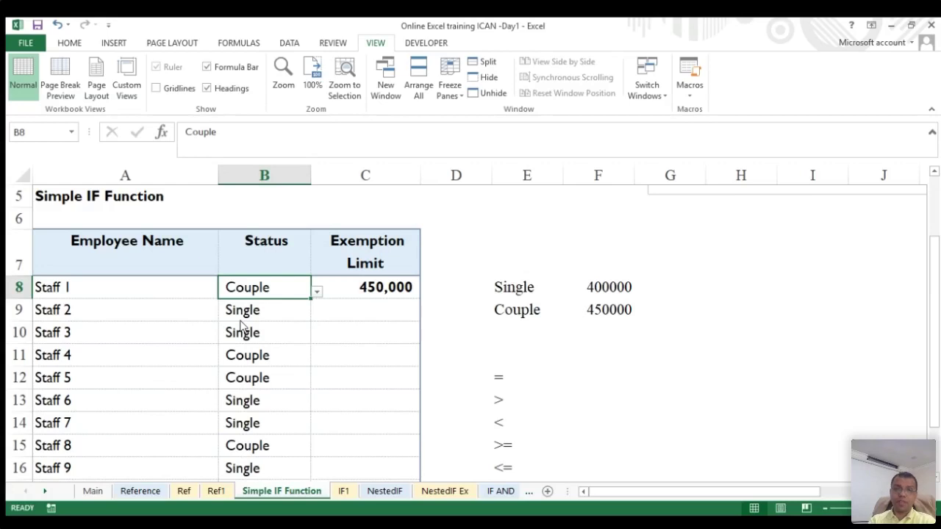
- Start an =IF( formula in Staff 2's Exemption Limit cell C9
{"action": "left_click", "coordinate": [338, 310]}
{"action": "type", "text": "="}
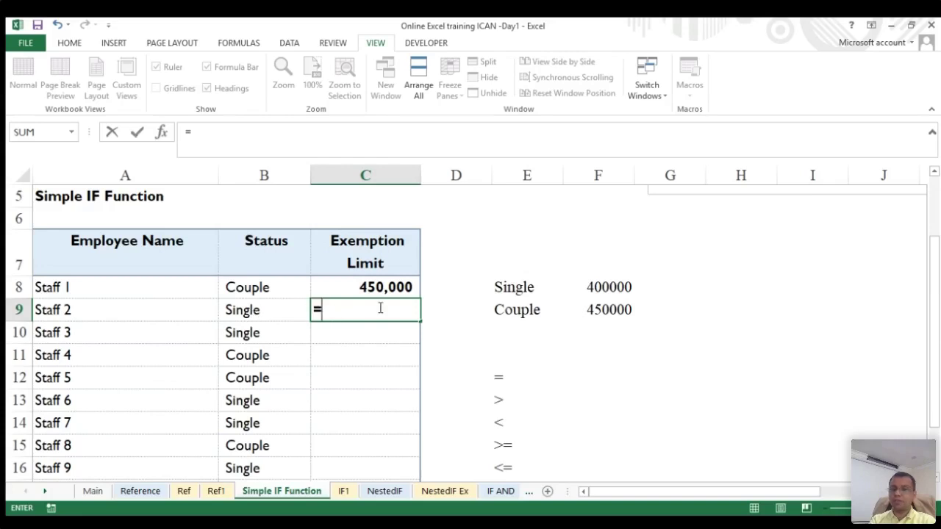
{"action": "type", "text": "IF("}
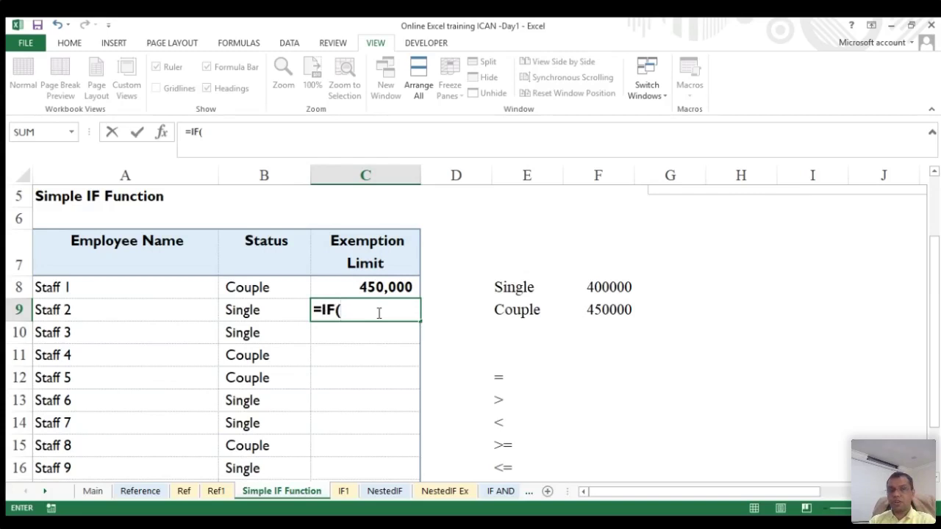
- Enter =IF(B9="couple",450000,400000) in C9 for Staff 2
{"action": "left_click", "coordinate": [254, 312]}
{"action": "type", "text": "="}
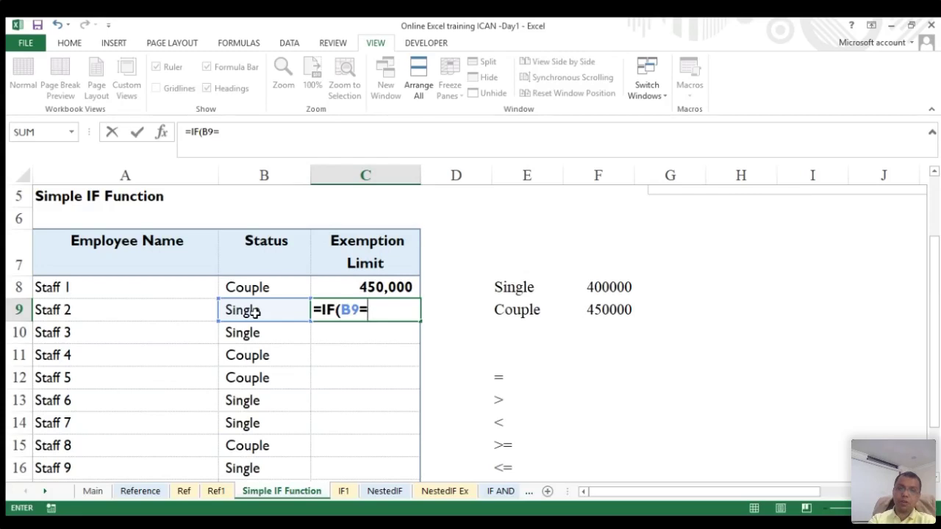
{"action": "type", "text": "\"couple\""}
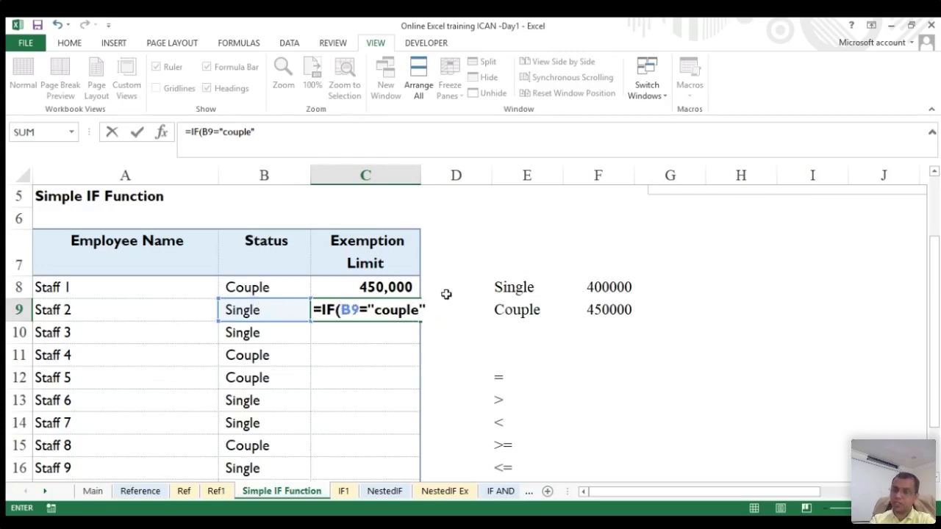
{"action": "type", "text": ","}
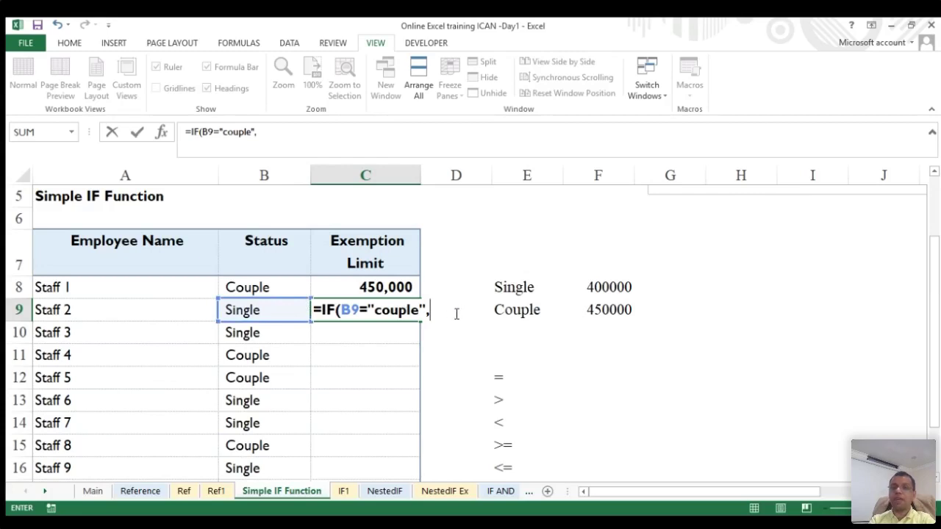
{"action": "type", "text": "450000"}
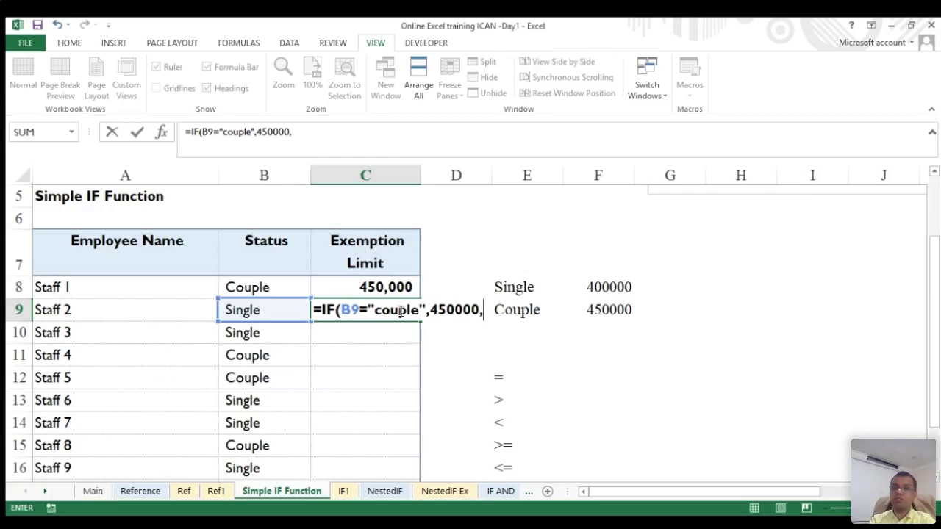
{"action": "type", "text": ",400000"}
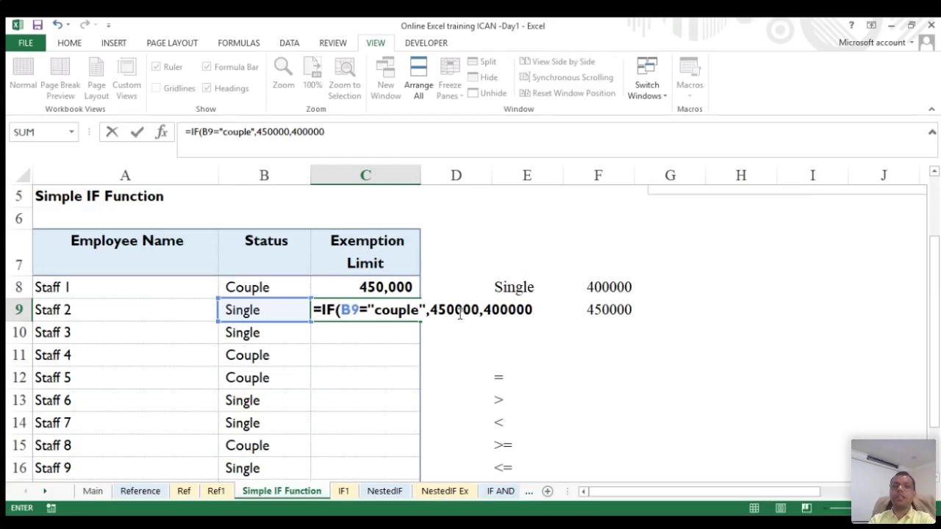
{"action": "key", "text": "Return"}
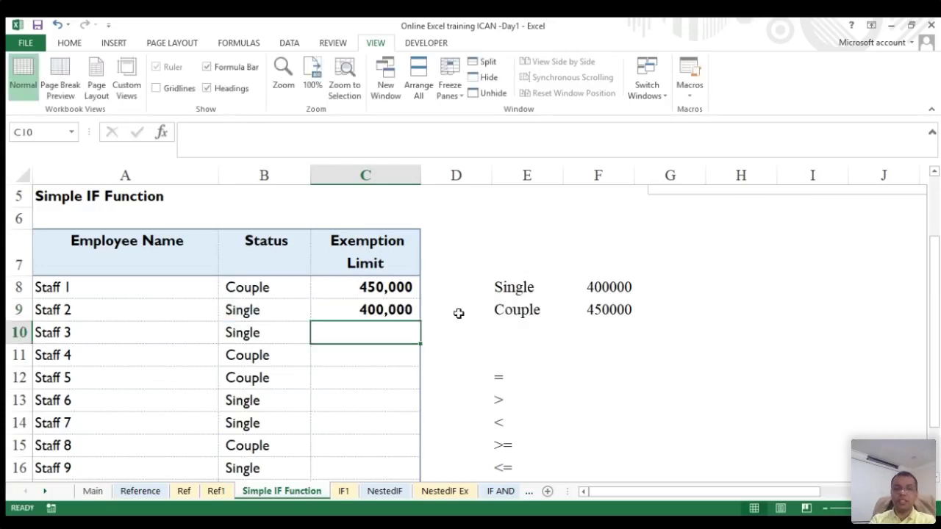
- Change Staff 2's status in B9 to Couple, then start =IF( in C10
{"action": "left_click", "coordinate": [274, 310]}
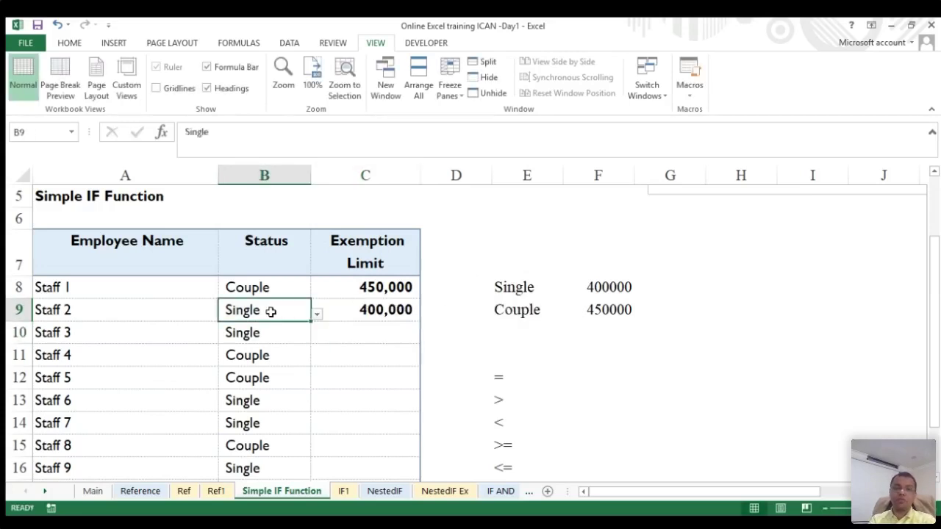
{"action": "left_click", "coordinate": [317, 314]}
{"action": "left_click", "coordinate": [252, 341]}
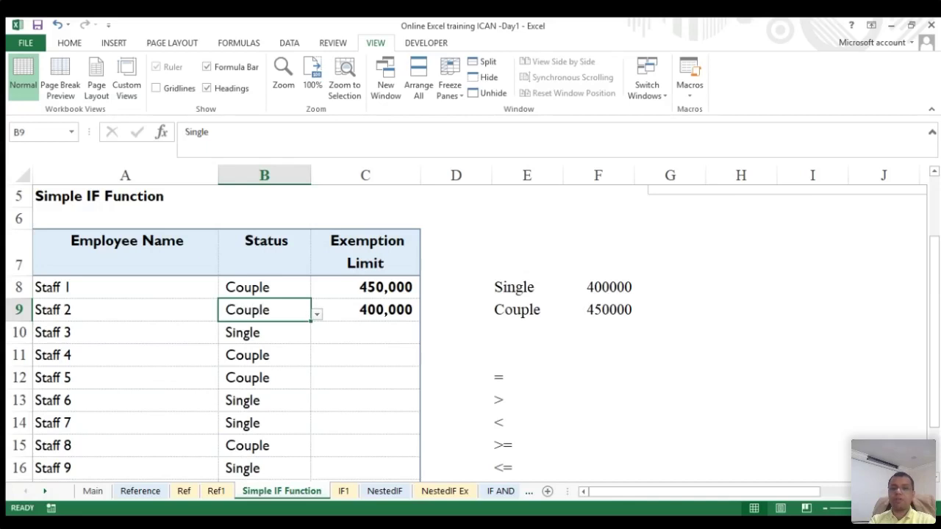
{"action": "left_click", "coordinate": [355, 330]}
{"action": "type", "text": "=IF("}
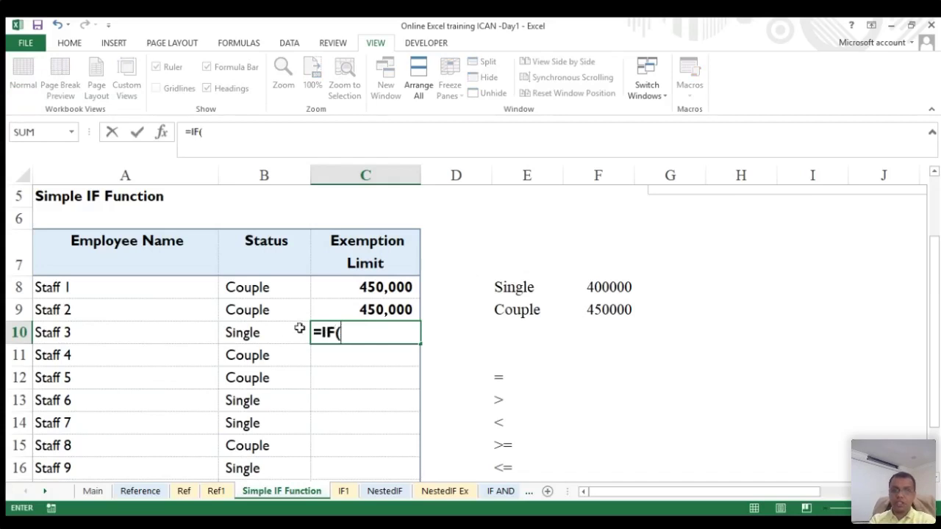
- Complete C10 as =IF(B10="Single",400000,450000), then begin =if in C11
{"action": "left_click", "coordinate": [262, 334]}
{"action": "type", "text": "="}
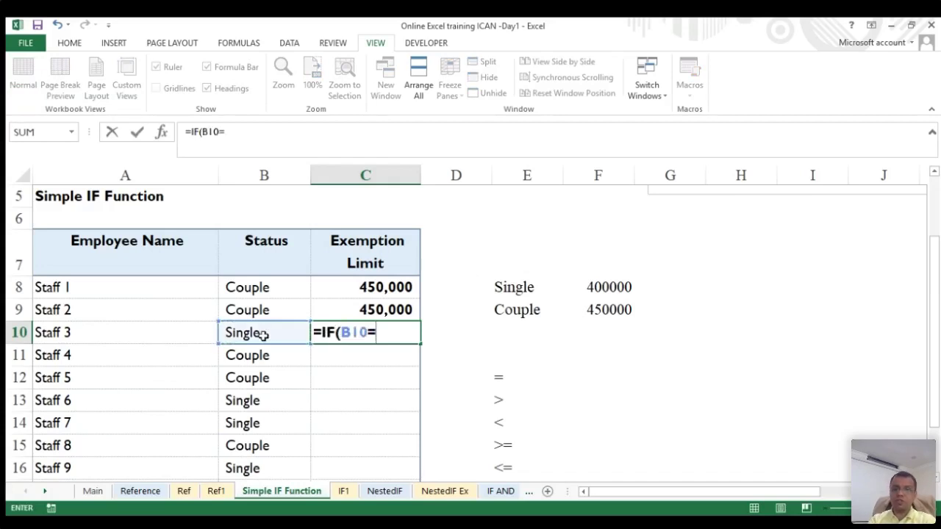
{"action": "type", "text": "\"Sin"}
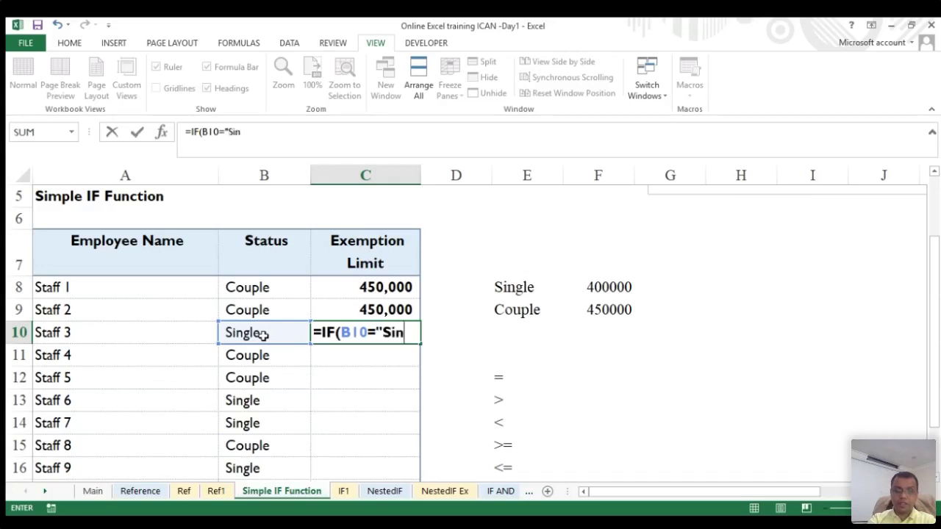
{"action": "type", "text": "gle\","}
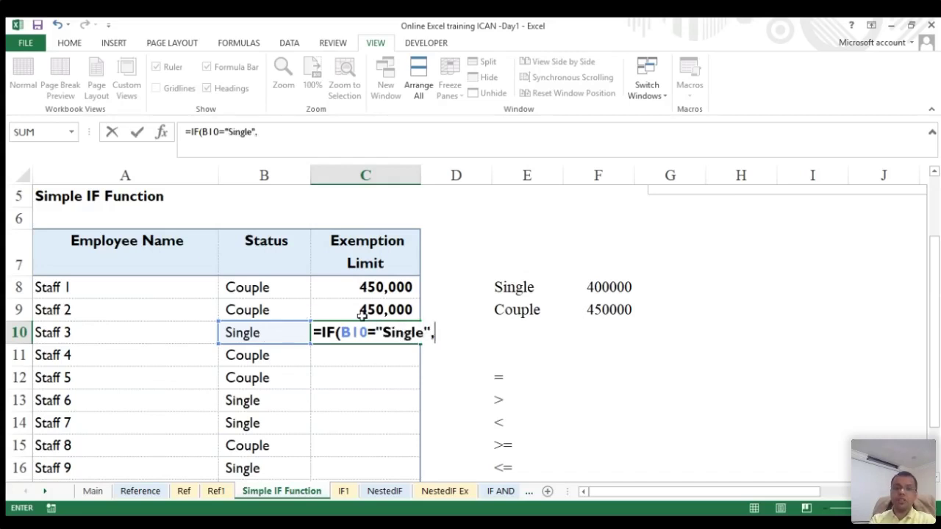
{"action": "type", "text": "400000,4"}
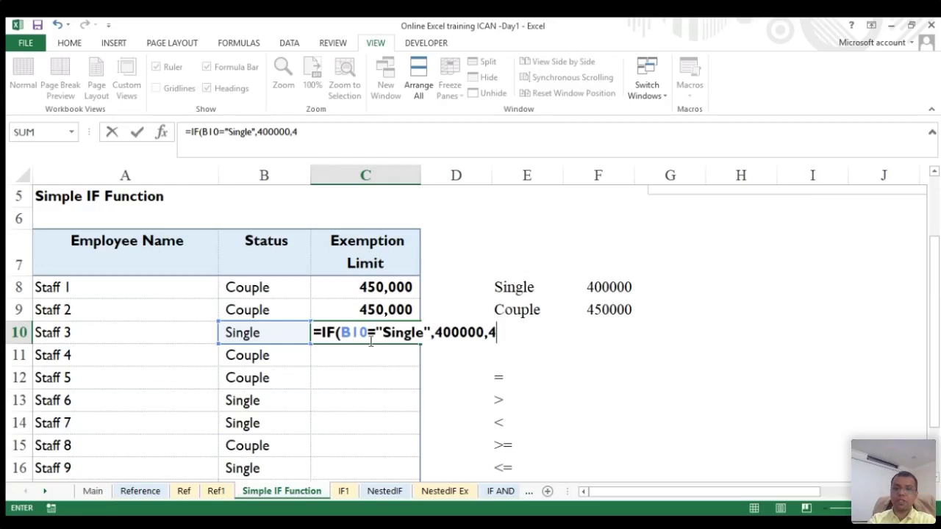
{"action": "type", "text": "50000"}
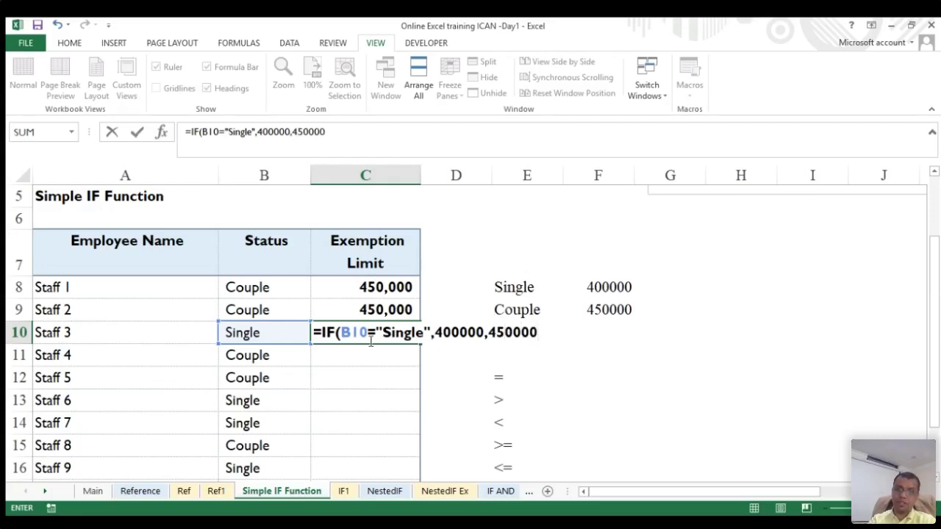
{"action": "key", "text": "Return"}
{"action": "key", "text": "Up"}
{"action": "key", "text": "Up"}
{"action": "key", "text": "Up"}
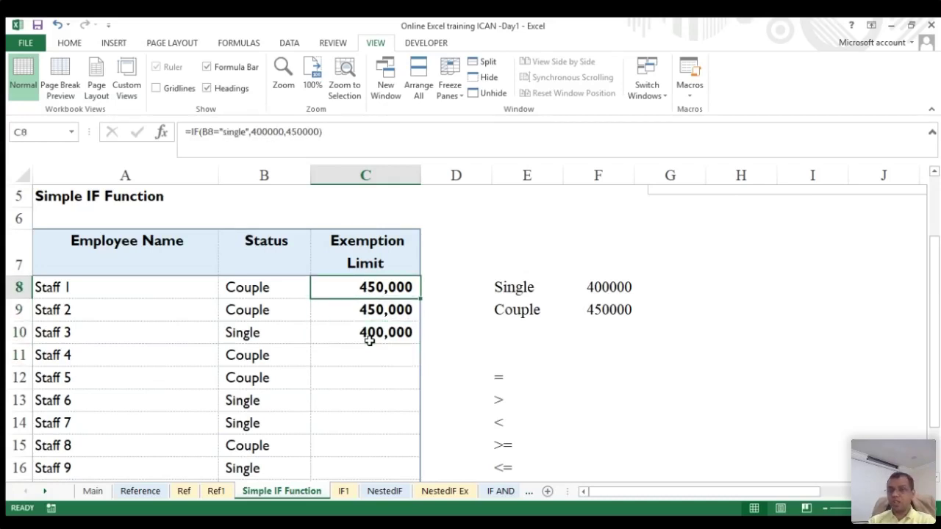
{"action": "key", "text": "Down"}
{"action": "key", "text": "Down"}
{"action": "key", "text": "Down"}
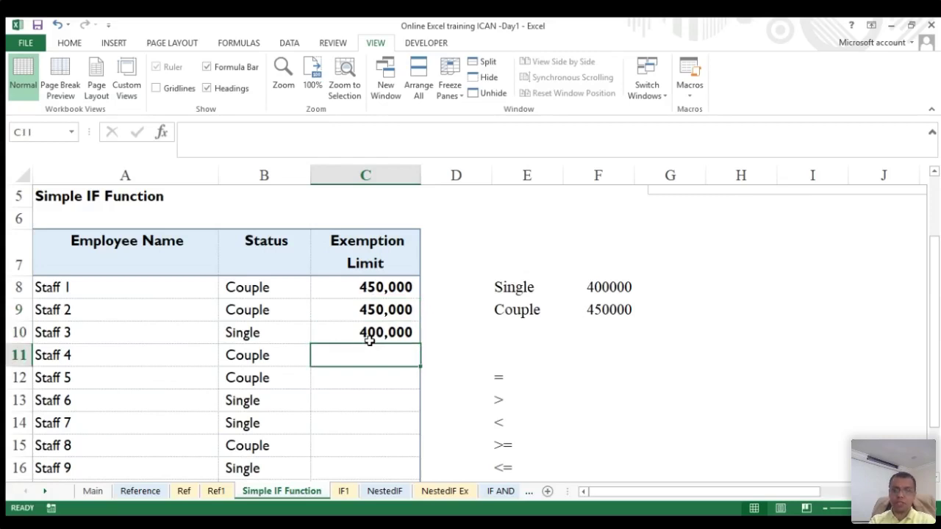
{"action": "type", "text": "="}
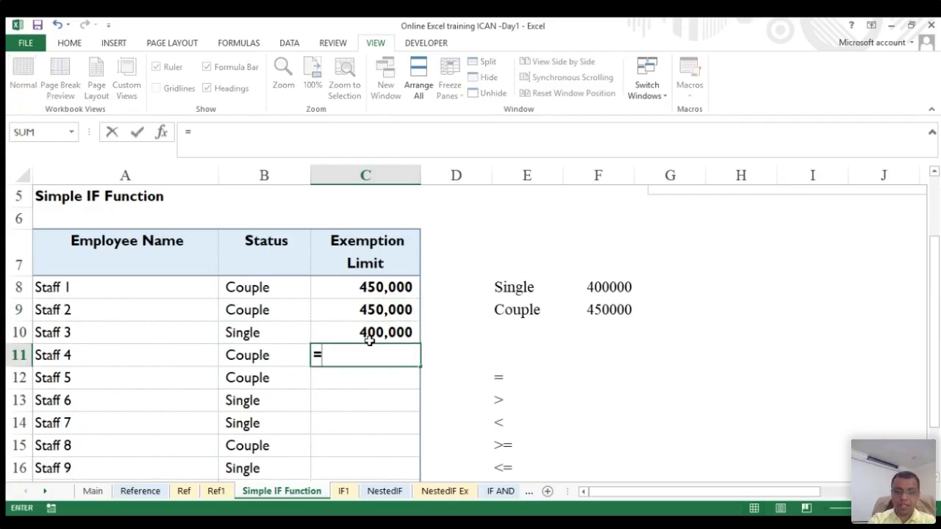
{"action": "type", "text": "if"}
- Build C11 as =IF(B11=$E$8,$F$8,$F$9) with absolute references, showing 450,000
{"action": "key", "text": "Tab"}
{"action": "left_click", "coordinate": [255, 356]}
{"action": "type", "text": "="}
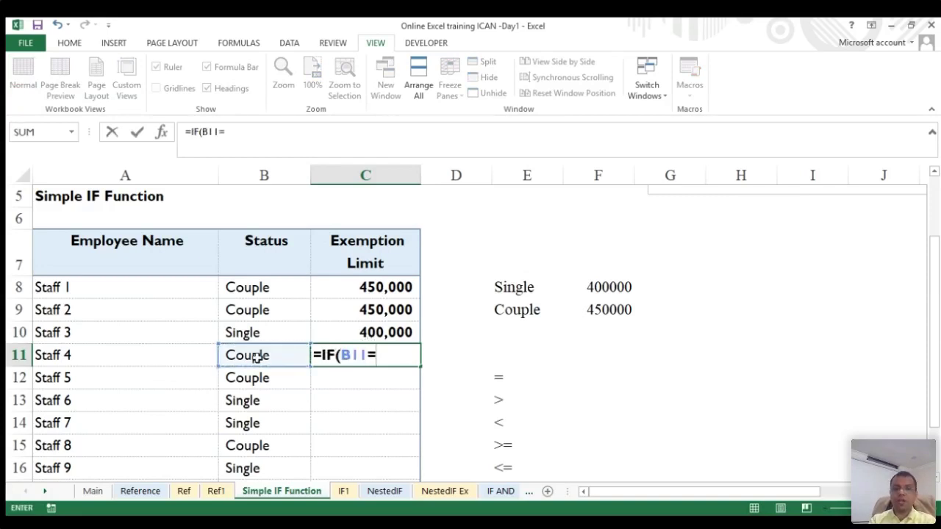
{"action": "type", "text": "\"single"}
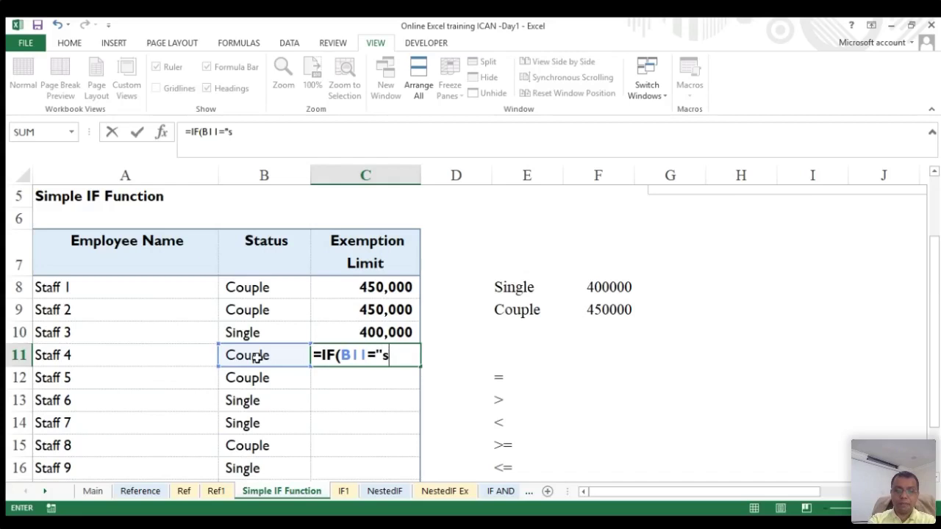
{"action": "key", "text": "BackSpace"}
{"action": "key", "text": "BackSpace"}
{"action": "key", "text": "BackSpace"}
{"action": "key", "text": "BackSpace"}
{"action": "key", "text": "BackSpace"}
{"action": "key", "text": "BackSpace"}
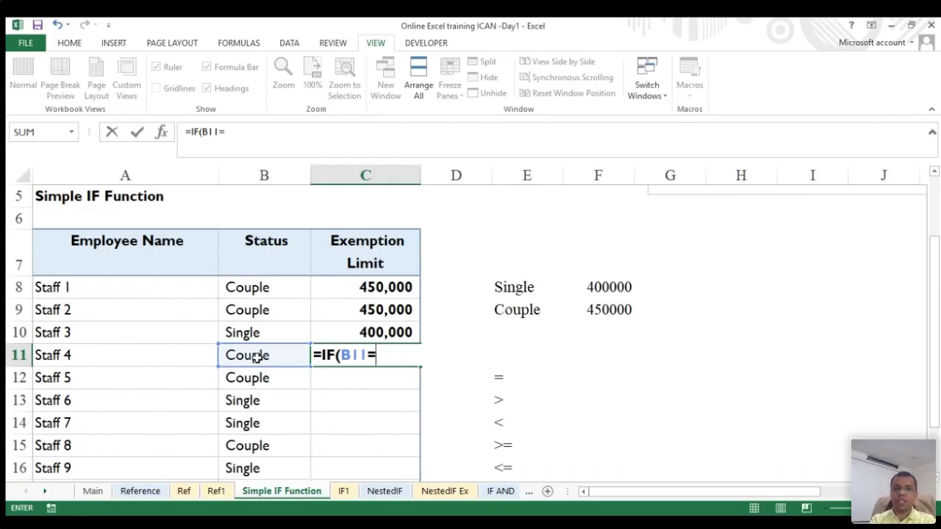
{"action": "left_click", "coordinate": [506, 287]}
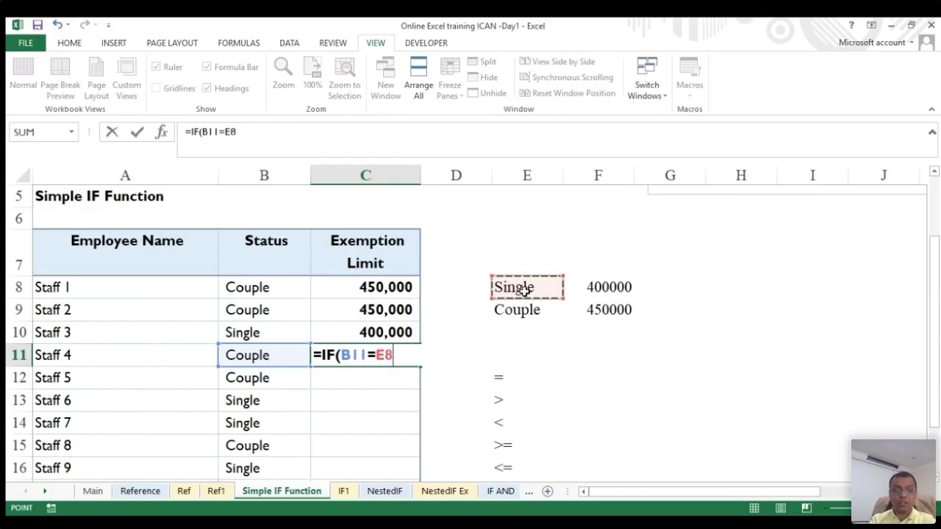
{"action": "key", "text": "F4"}
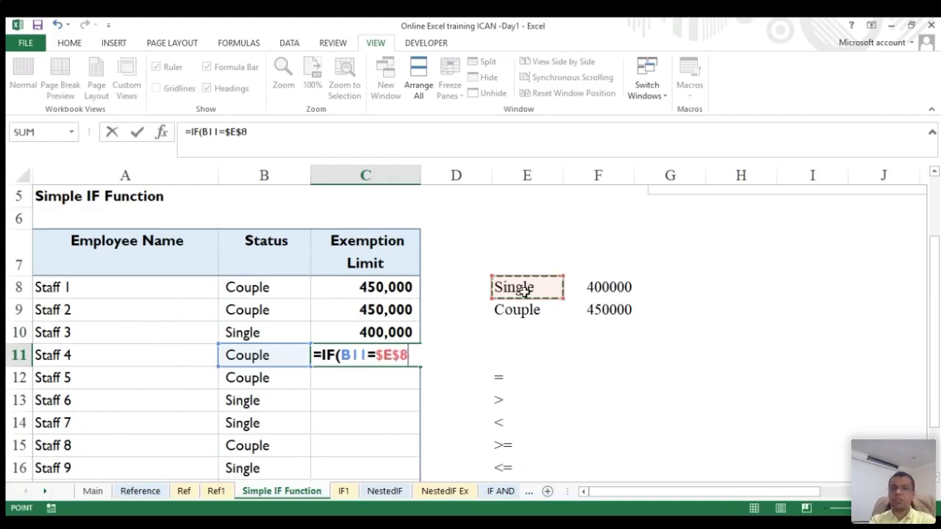
{"action": "type", "text": ","}
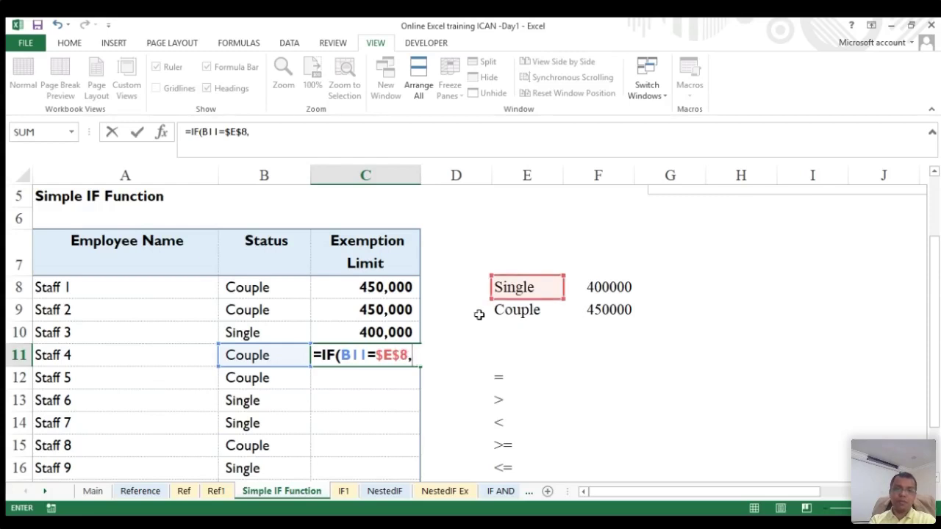
{"action": "left_click", "coordinate": [604, 287]}
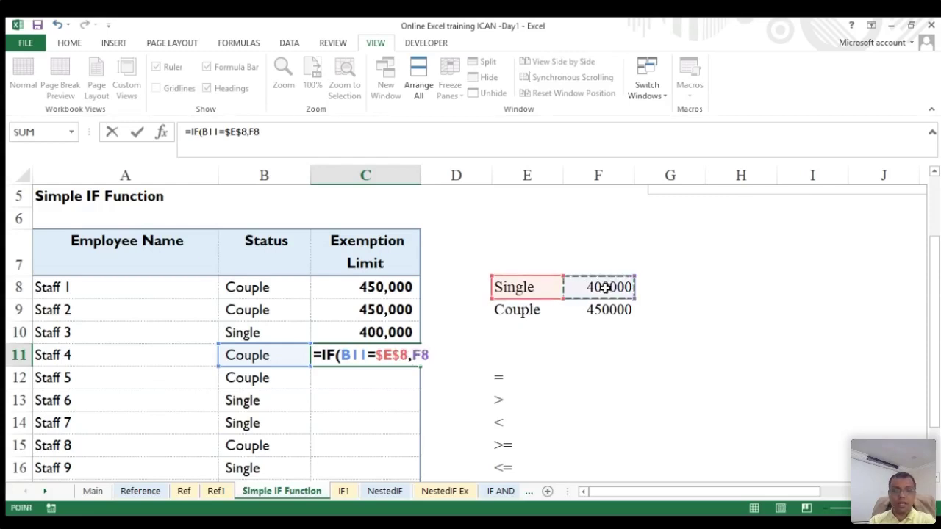
{"action": "key", "text": "F4"}
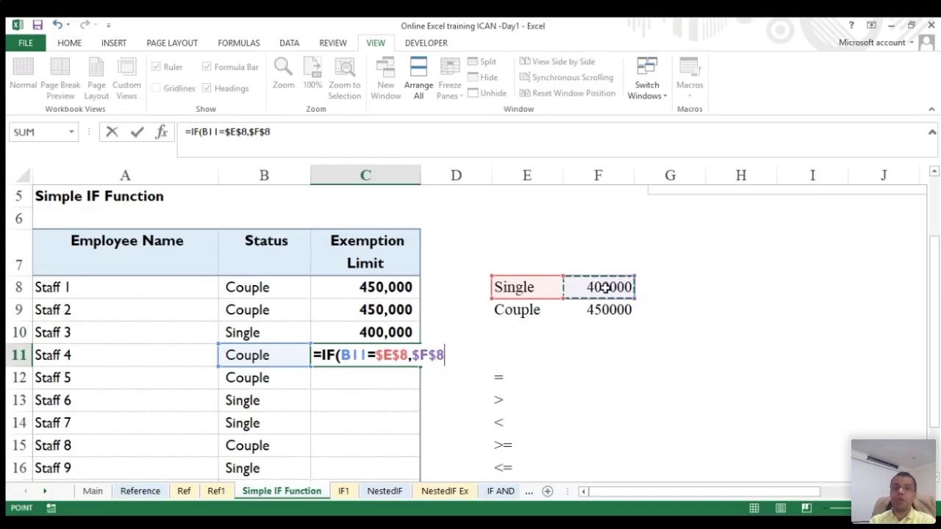
{"action": "type", "text": ","}
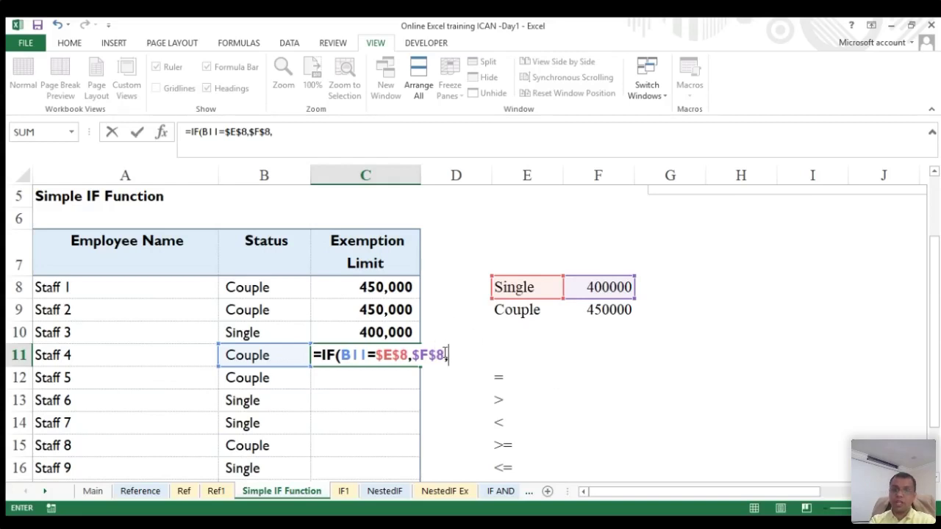
{"action": "left_click", "coordinate": [601, 309]}
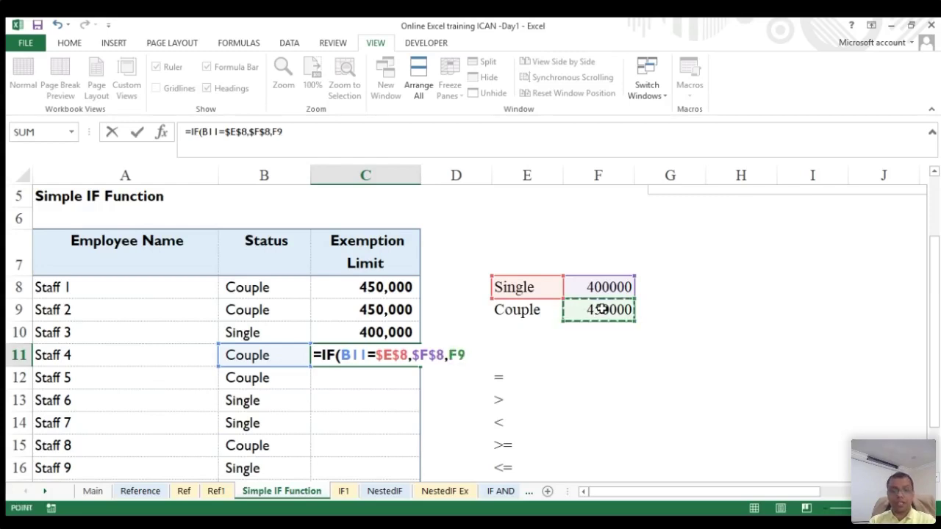
{"action": "key", "text": "F4"}
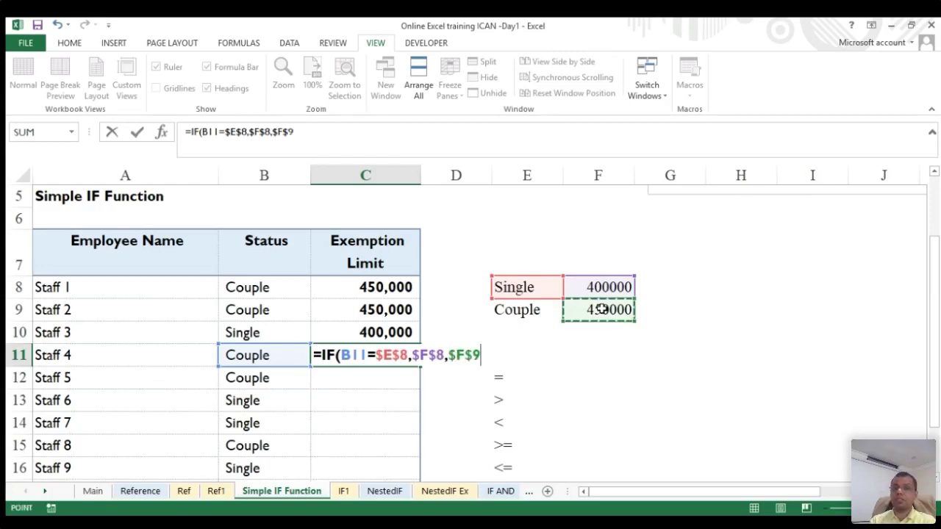
{"action": "key", "text": "Return"}
- Copy the C11 formula and extend the selection down the Exemption Limit column
{"action": "key", "text": "Up"}
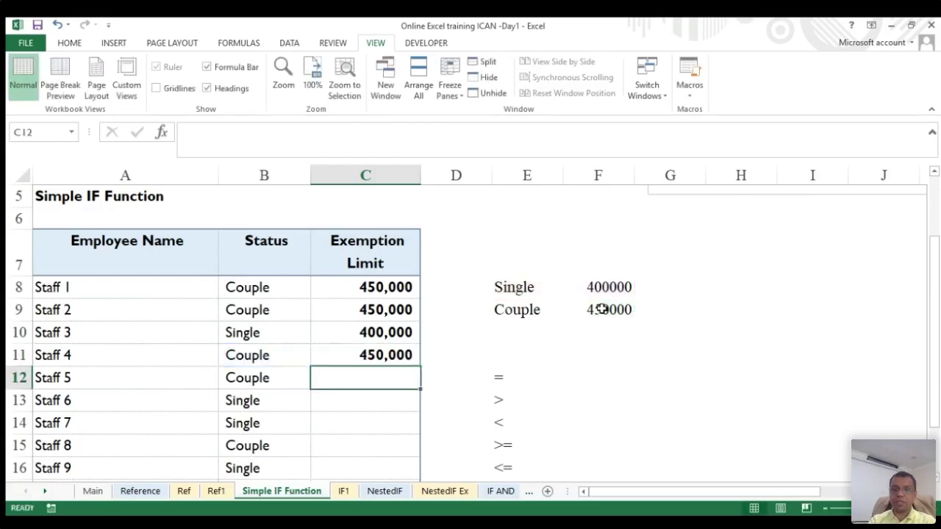
{"action": "key", "text": "ctrl+c"}
{"action": "key", "text": "Down"}
{"action": "key", "text": "shift+Down"}
{"action": "key", "text": "shift+Down"}
{"action": "key", "text": "shift+Down"}
{"action": "key", "text": "shift+Down"}
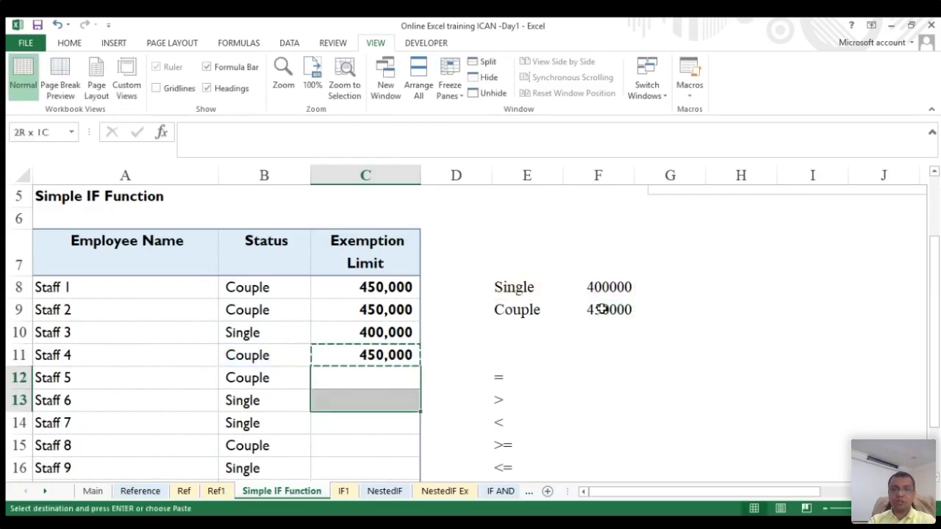
- Paste the Exemption Limit formula down through Staff 9 and check C13's references
{"action": "key", "text": "Return"}
{"action": "left_click", "coordinate": [360, 404]}
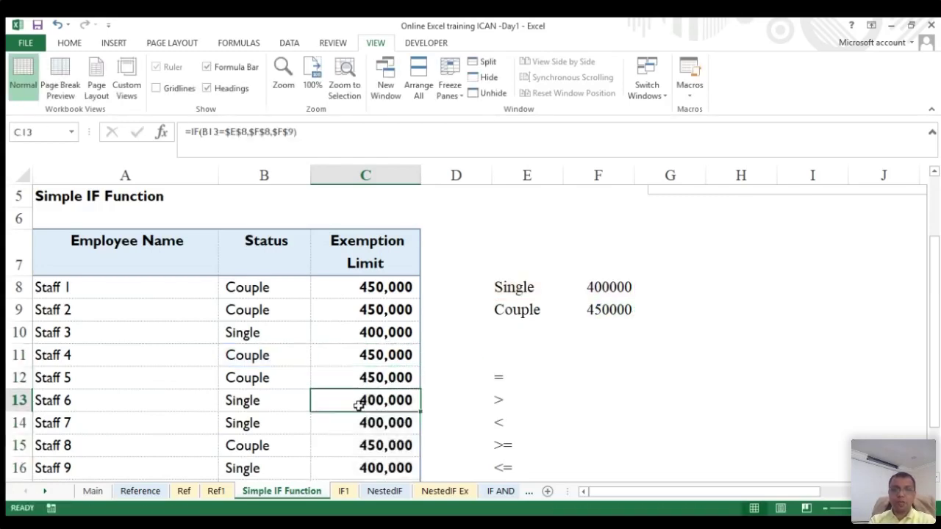
{"action": "left_click", "coordinate": [334, 137]}
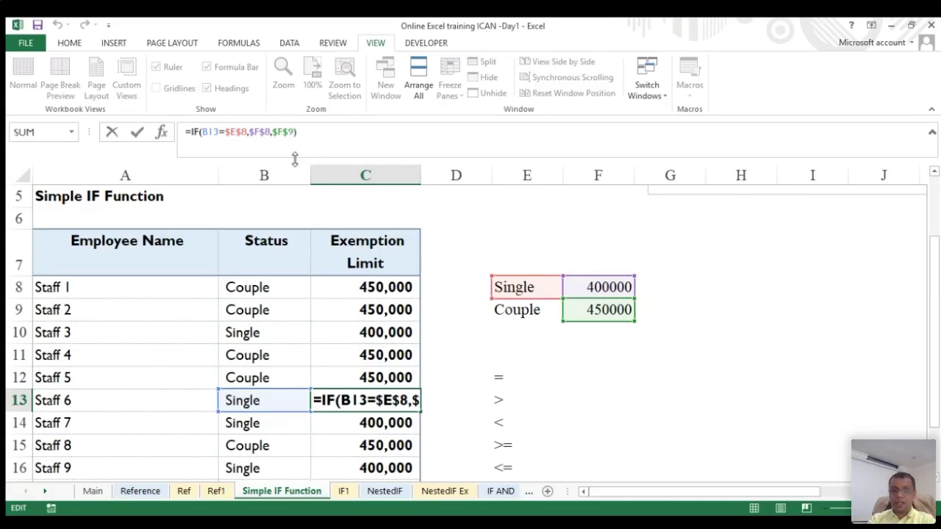
{"action": "key", "text": "Escape"}
- Inspect the formulas in C8 and C10, highlighting C8's hard-coded "single" text
{"action": "key", "text": "Up"}
{"action": "key", "text": "Up"}
{"action": "key", "text": "Up"}
{"action": "key", "text": "Up"}
{"action": "key", "text": "Up"}
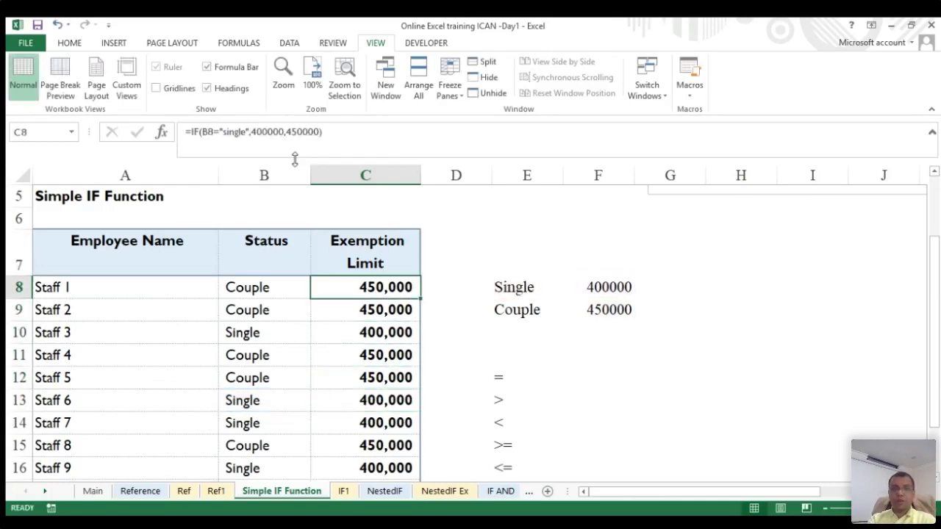
{"action": "left_click", "coordinate": [331, 132]}
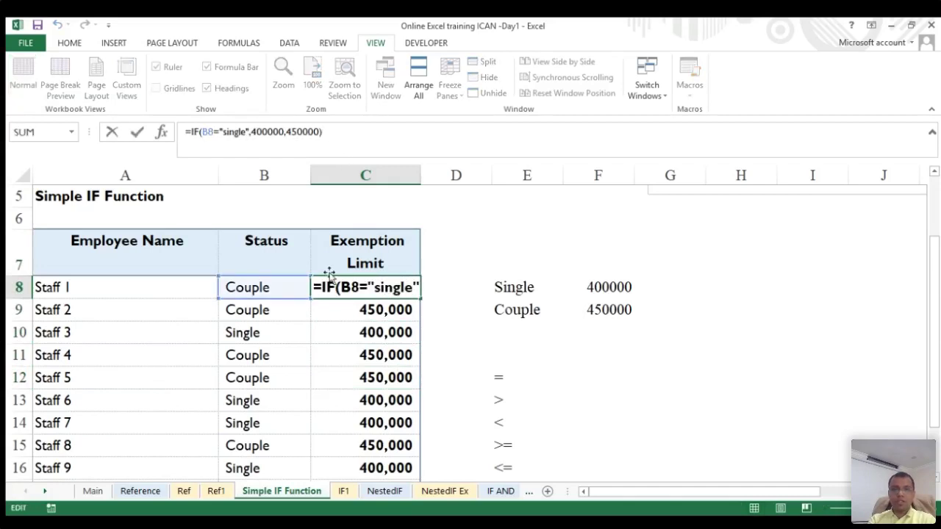
{"action": "left_click", "coordinate": [405, 287]}
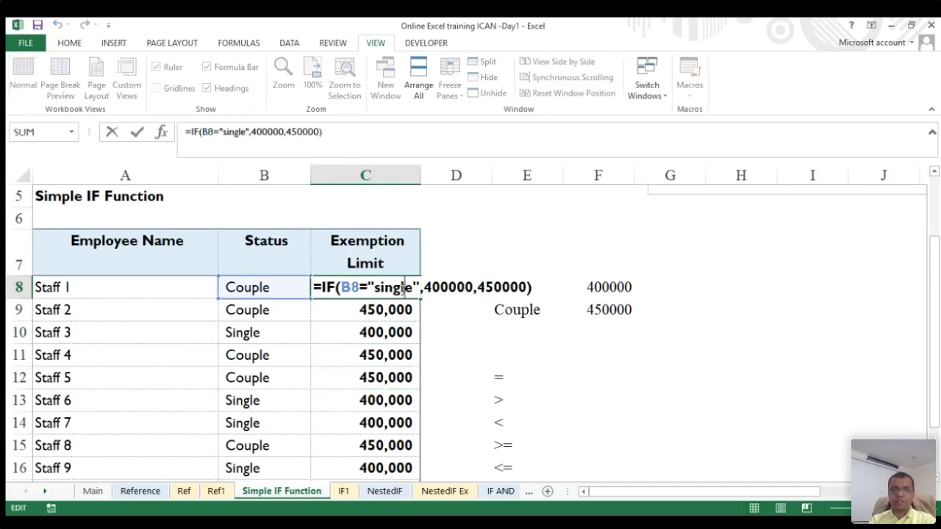
{"action": "double_click", "coordinate": [403, 287]}
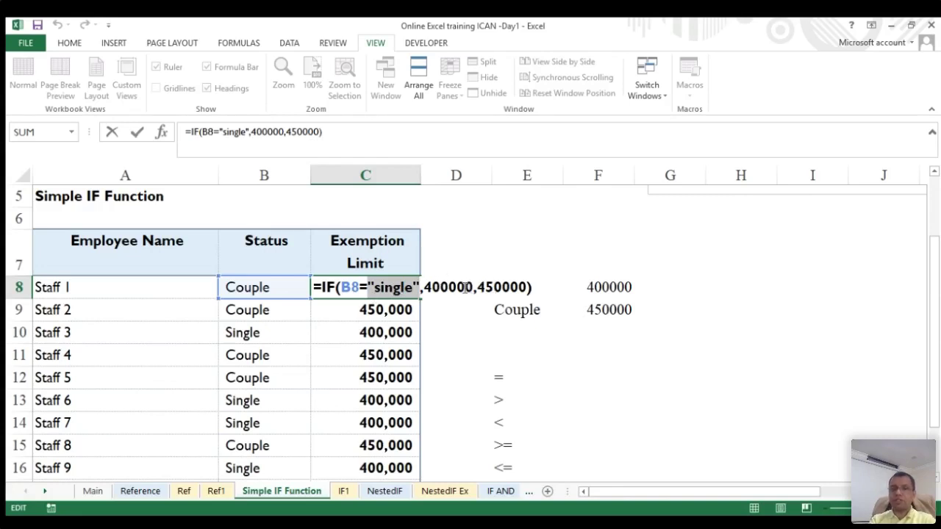
{"action": "key", "text": "Escape"}
{"action": "left_click", "coordinate": [383, 332]}
{"action": "double_click", "coordinate": [383, 333]}
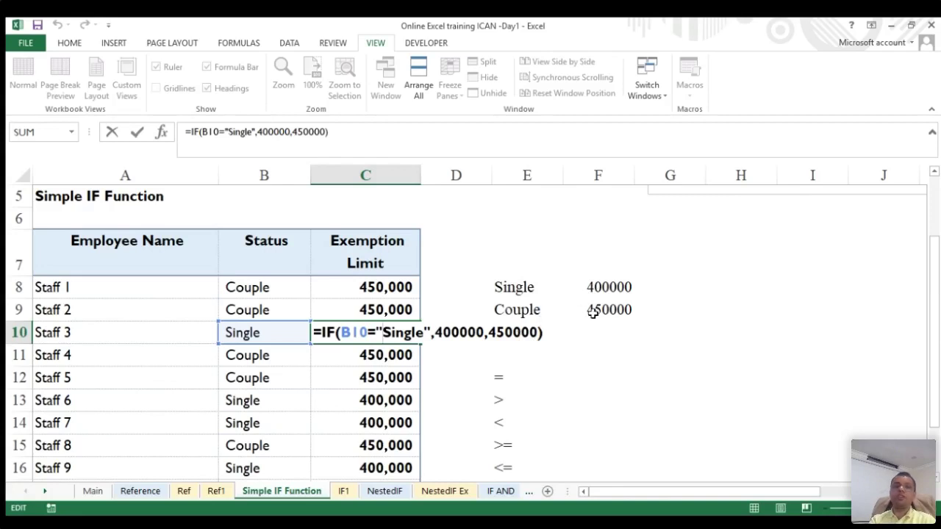
{"action": "key", "text": "Return"}
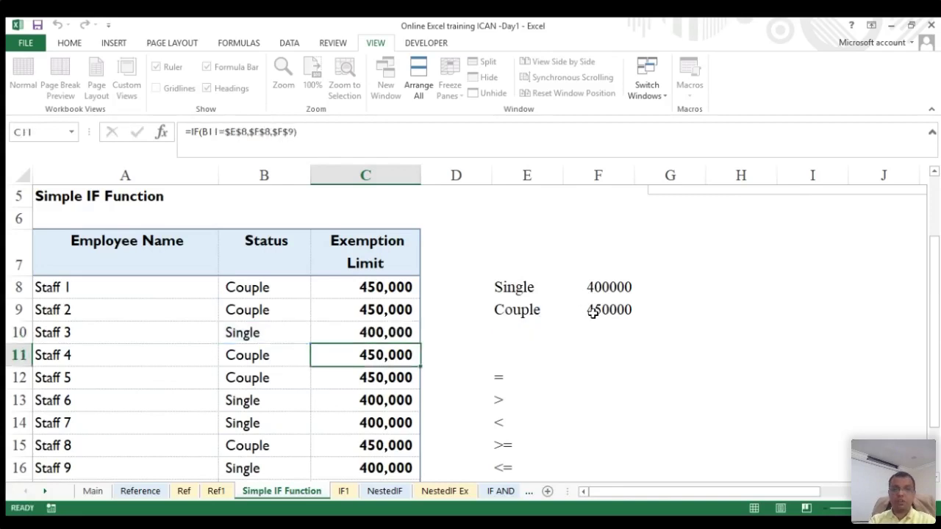
{"action": "scroll", "coordinate": [439, 387], "scroll_direction": "down", "scroll_amount": 1}
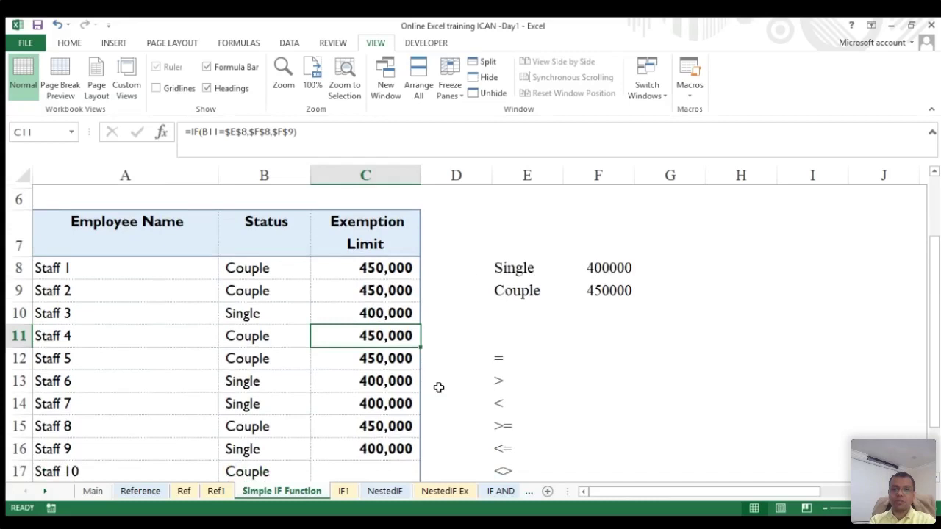
{"action": "left_click", "coordinate": [602, 265]}
{"action": "type", "text": "45000"}
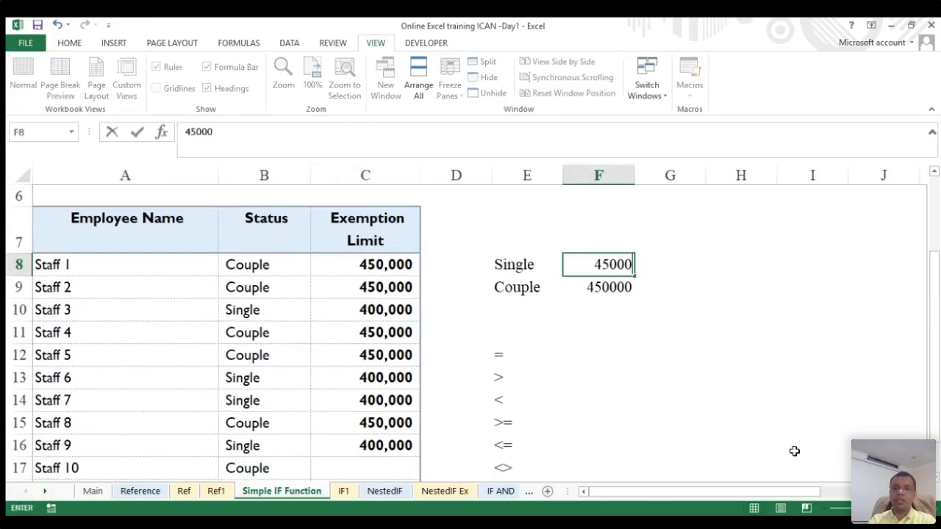
{"action": "type", "text": "0"}
{"action": "key", "text": "Return"}
{"action": "type", "text": "500000"}
{"action": "key", "text": "Return"}
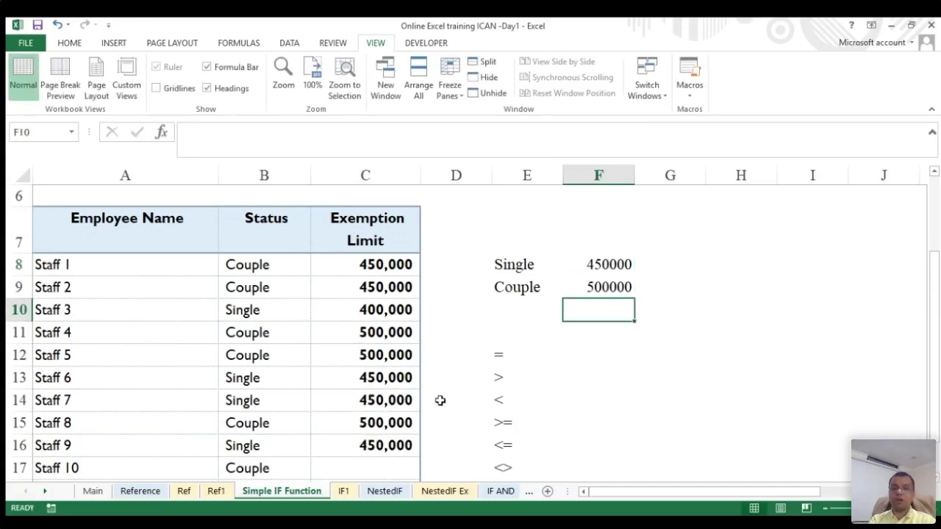
{"action": "left_click", "coordinate": [365, 373]}
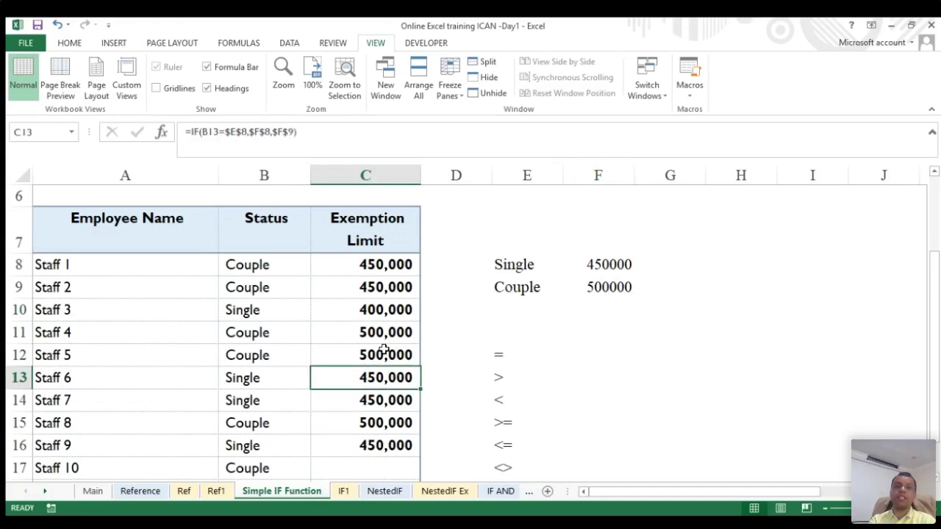
{"action": "left_click", "coordinate": [380, 263]}
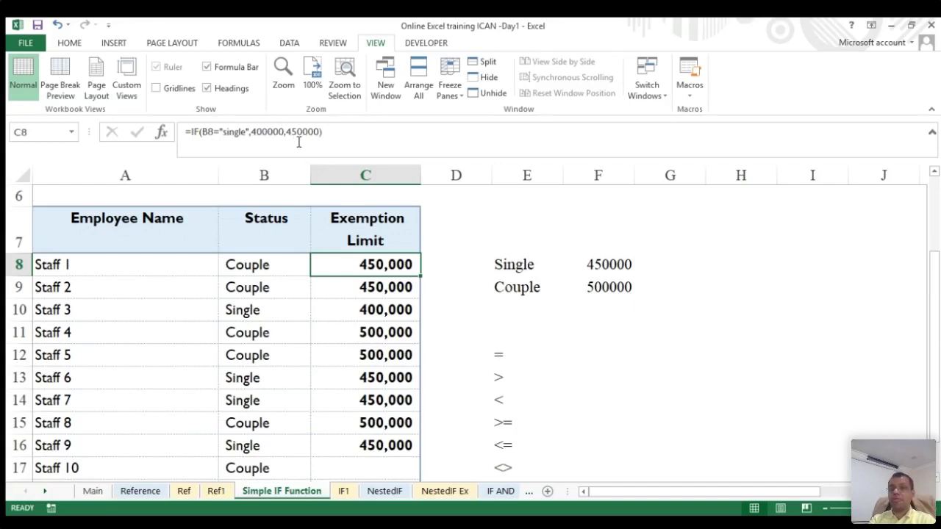
{"action": "double_click", "coordinate": [388, 263]}
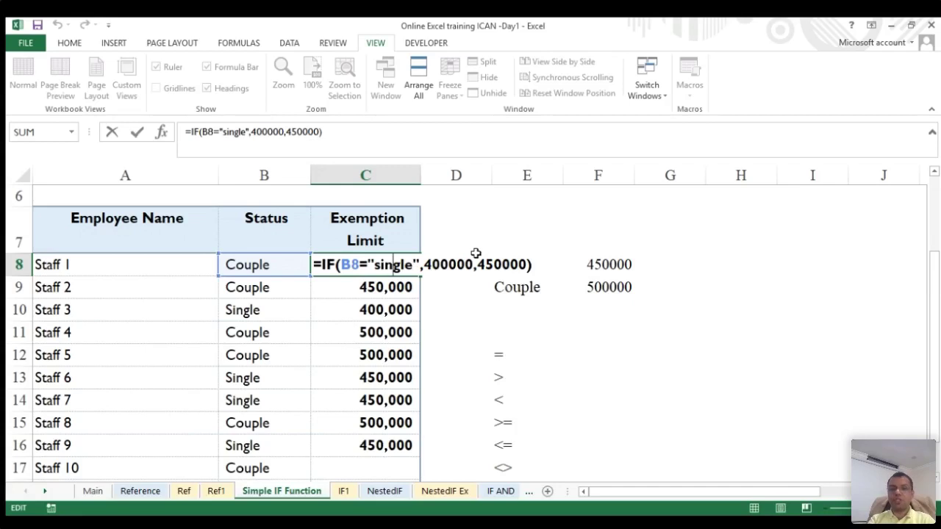
{"action": "key", "text": "Escape"}
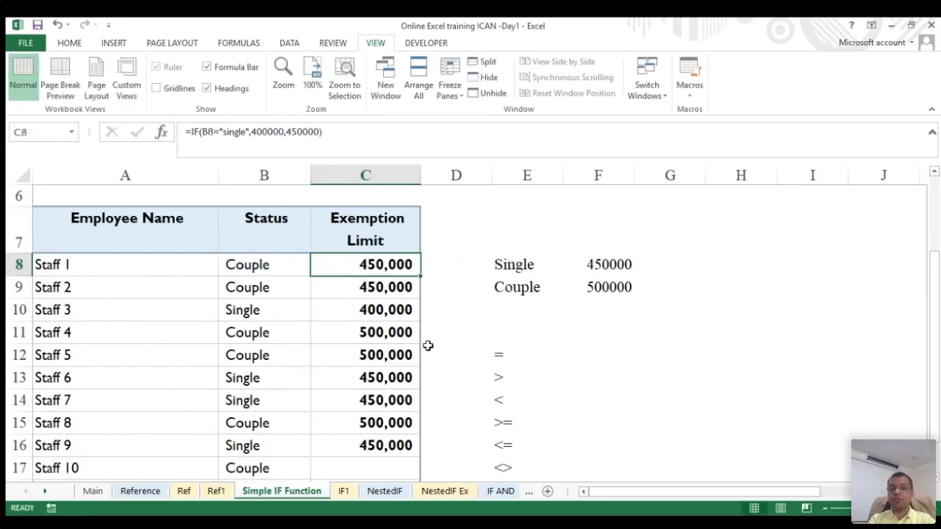
{"action": "double_click", "coordinate": [373, 355]}
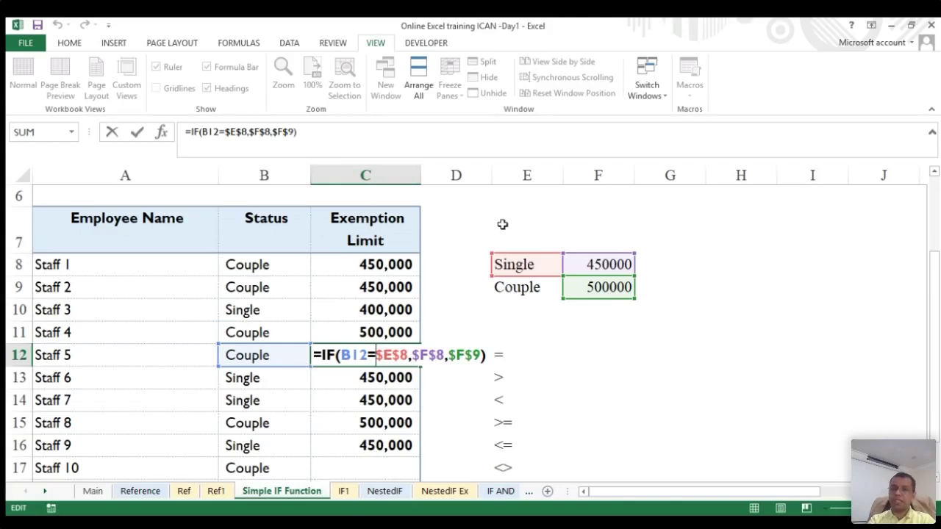
{"action": "key", "text": "ctrl+Return"}
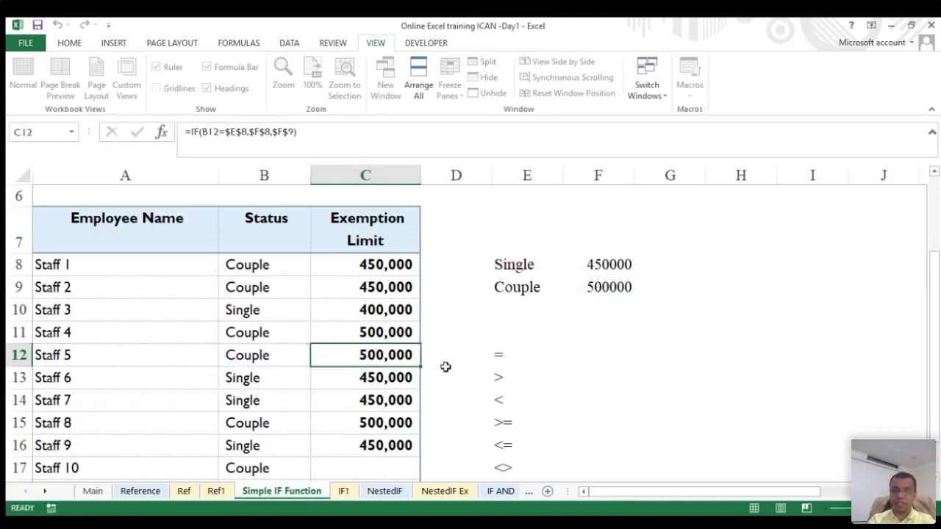
{"action": "key", "text": "Down"}
{"action": "key", "text": "Down"}
{"action": "key", "text": "Down"}
{"action": "type", "text": "=IF("}
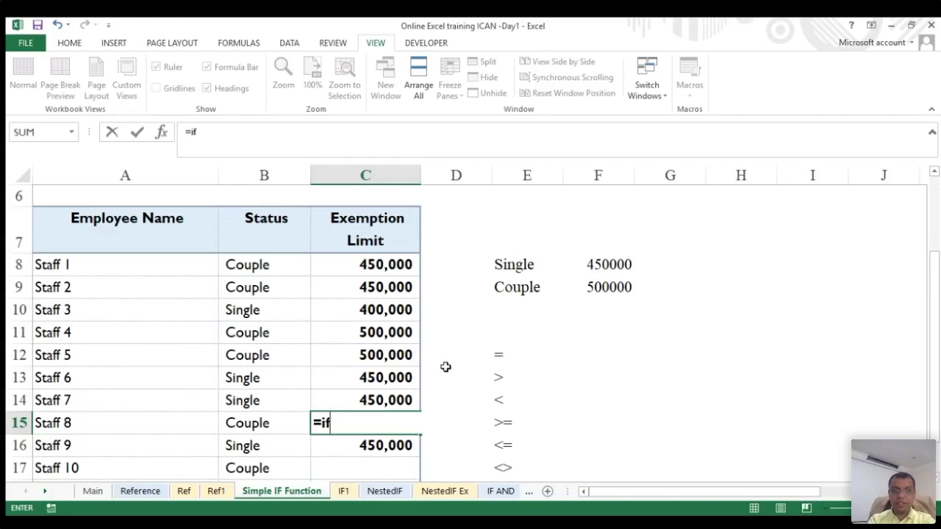
{"action": "left_click", "coordinate": [245, 423]}
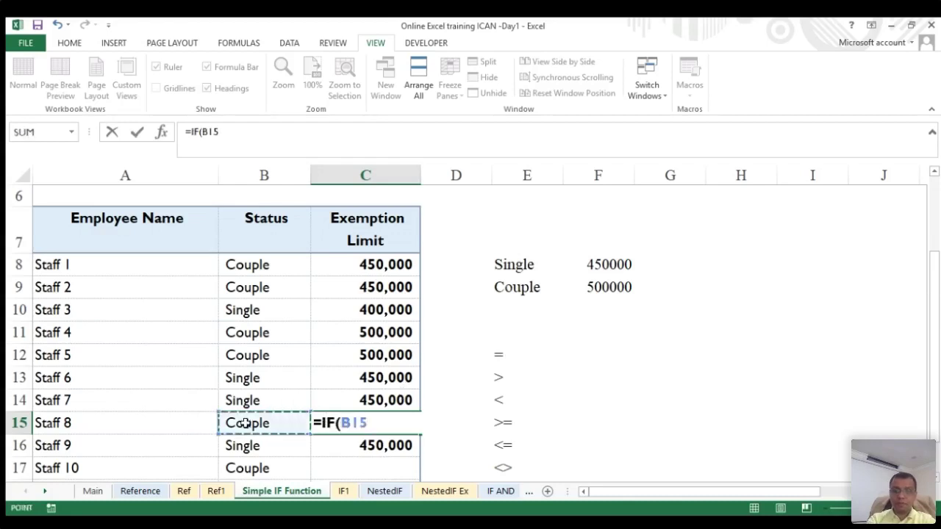
{"action": "type", "text": "="}
{"action": "left_click", "coordinate": [517, 291]}
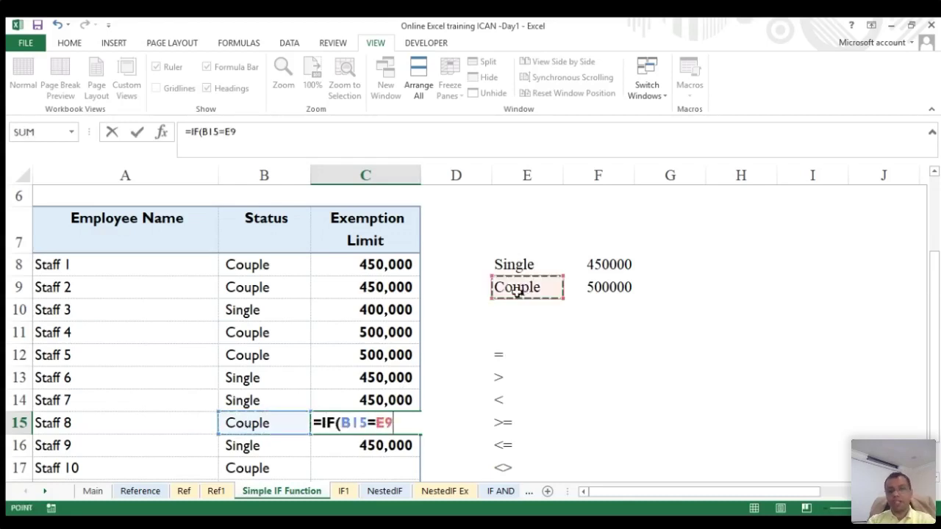
{"action": "key", "text": "F4"}
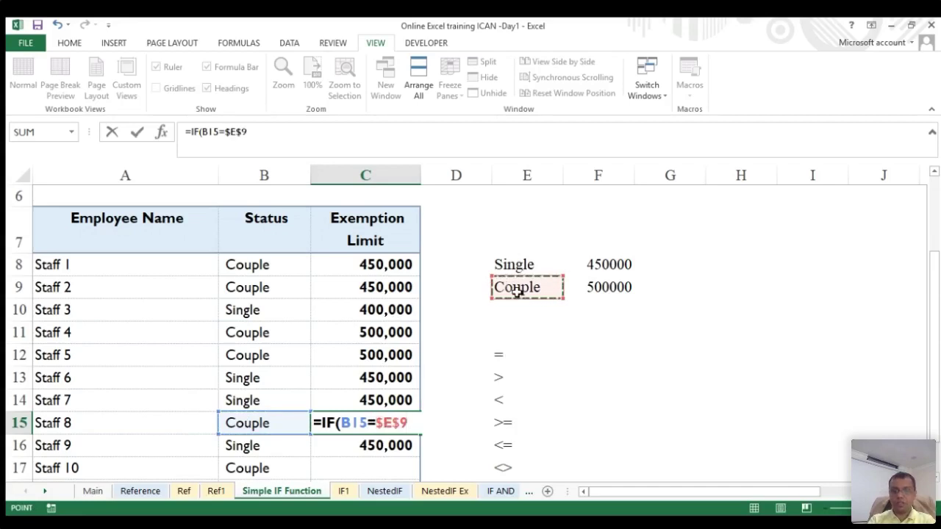
{"action": "type", "text": ","}
{"action": "left_click", "coordinate": [593, 288]}
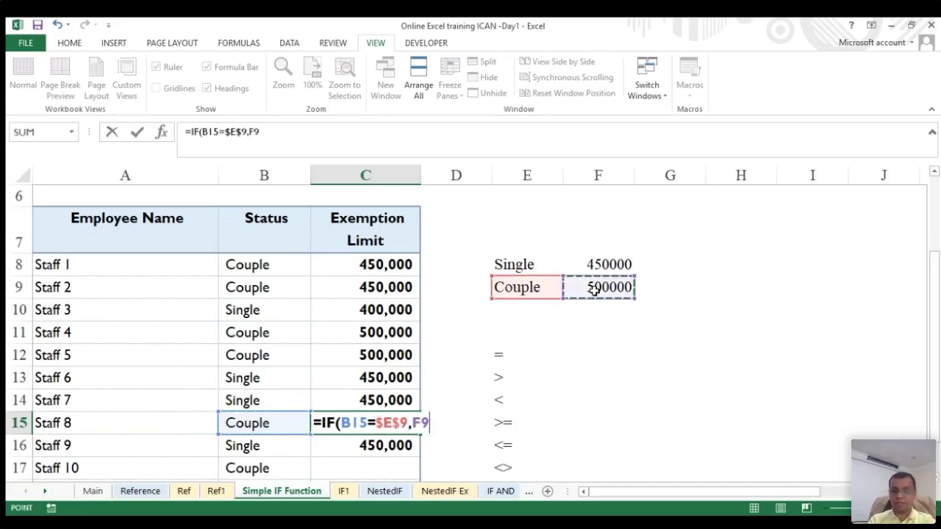
{"action": "key", "text": "Escape"}
{"action": "key", "text": "Up"}
{"action": "left_click", "coordinate": [598, 265]}
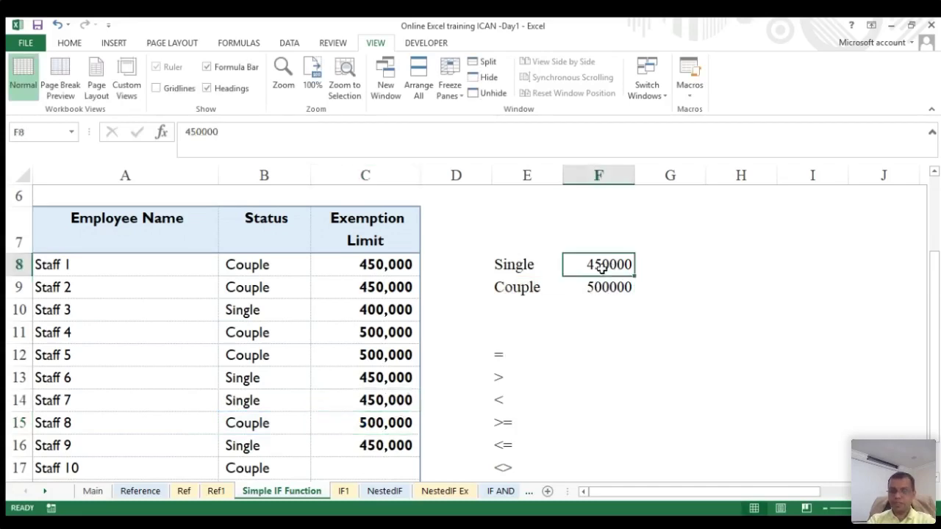
{"action": "type", "text": "40000"}
{"action": "key", "text": "Return"}
{"action": "type", "text": "450000"}
{"action": "key", "text": "Return"}
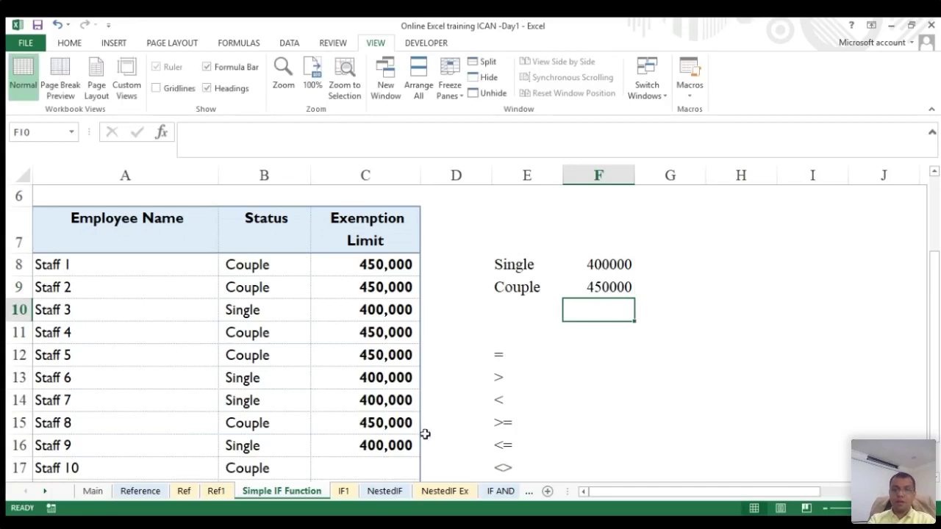
{"action": "left_click", "coordinate": [382, 431]}
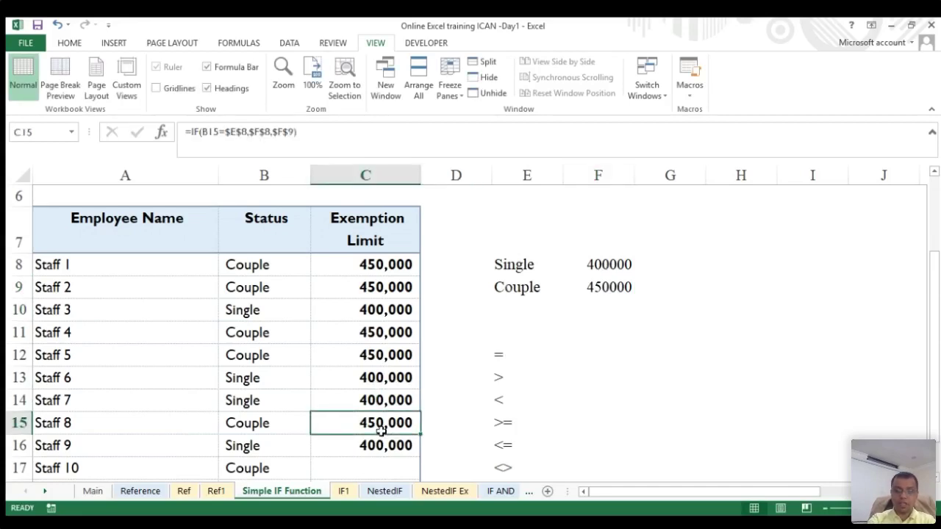
- Enter =IF(B15=$E$9,$F$9,$F$8) in Staff 8's C15 with absolute references
{"action": "type", "text": "=IF("}
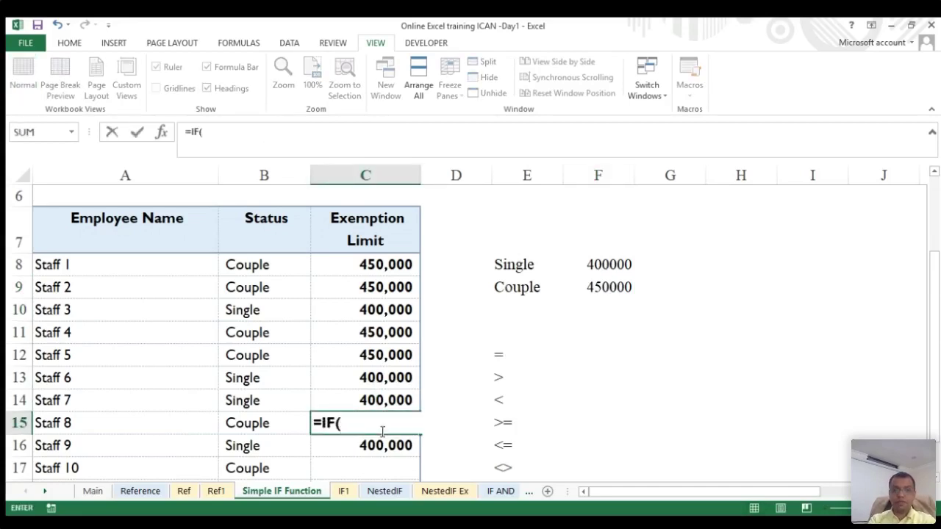
{"action": "left_click", "coordinate": [259, 424]}
{"action": "type", "text": "="}
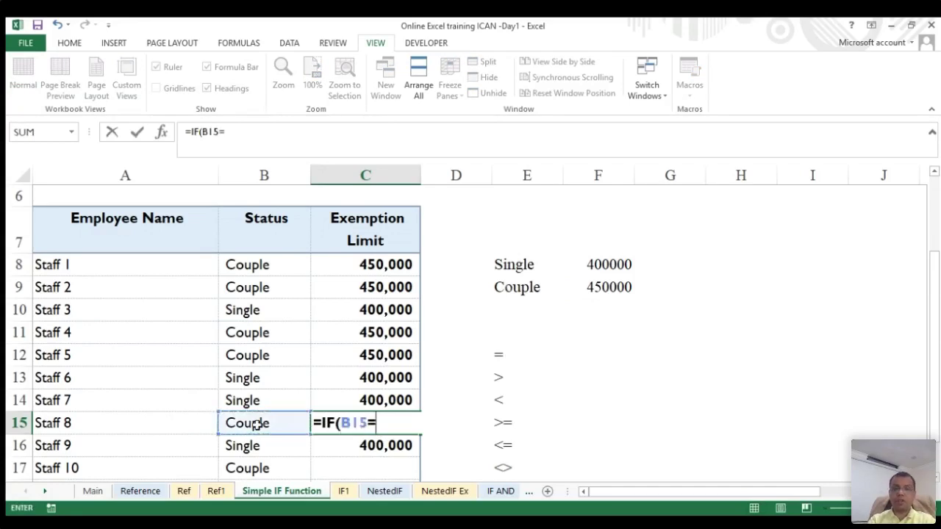
{"action": "left_click", "coordinate": [521, 286]}
{"action": "key", "text": "F4"}
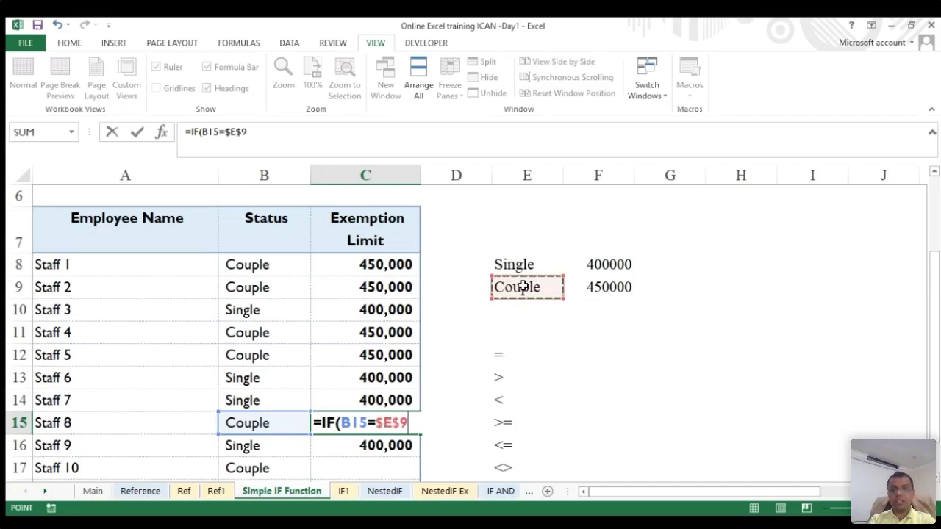
{"action": "type", "text": ","}
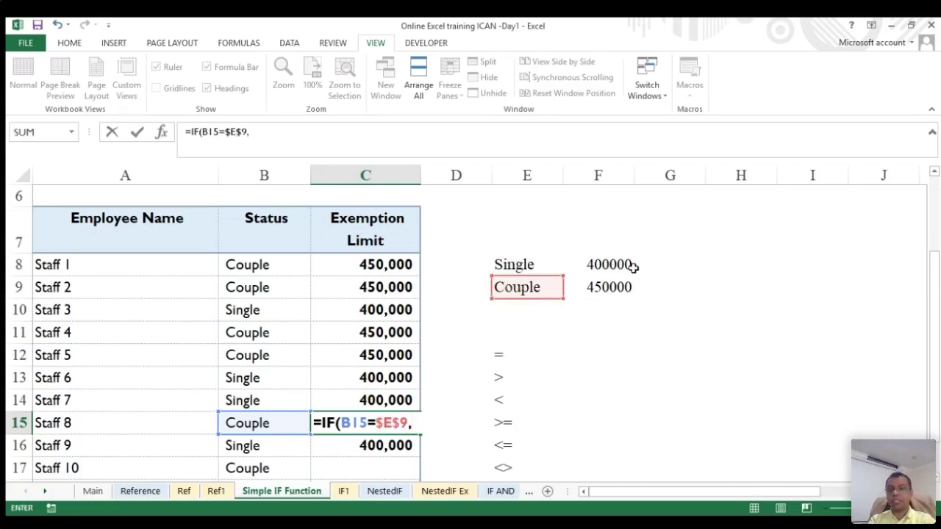
{"action": "left_click", "coordinate": [607, 286]}
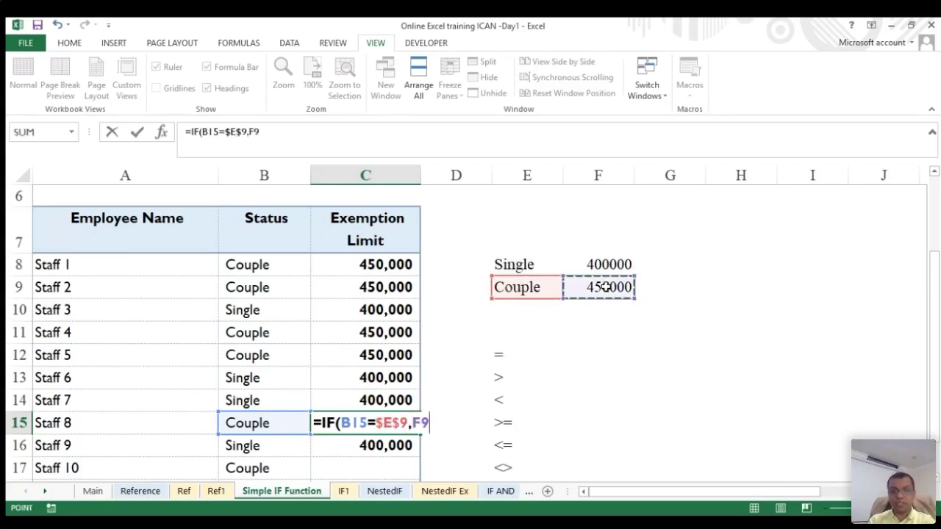
{"action": "key", "text": "F4"}
{"action": "type", "text": ","}
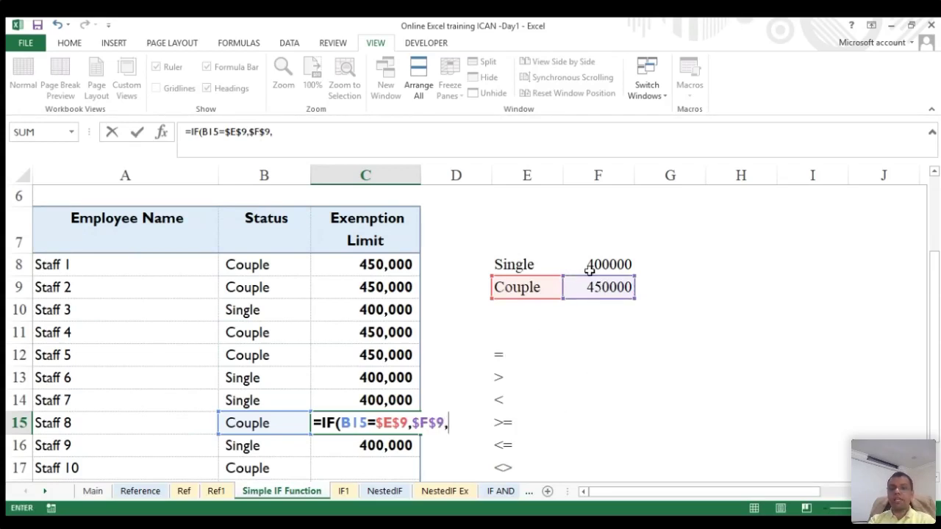
{"action": "left_click", "coordinate": [593, 270]}
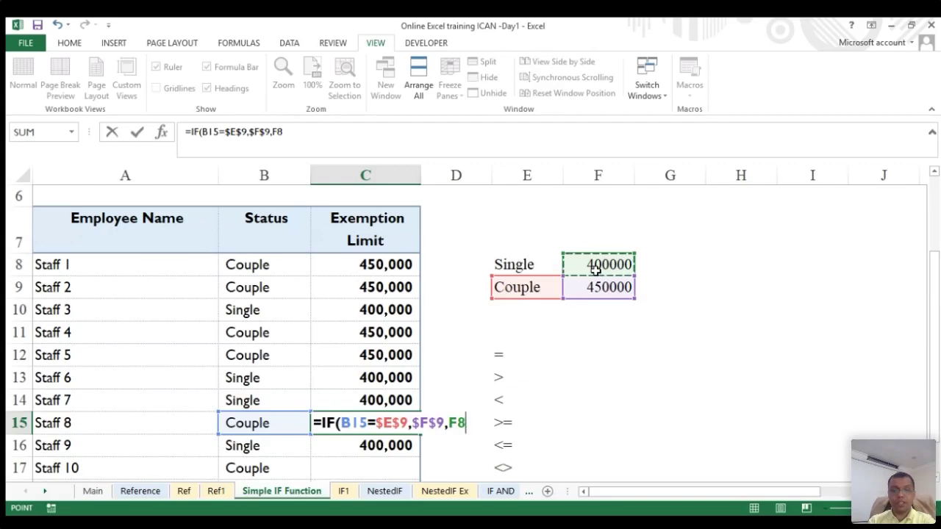
{"action": "key", "text": "F4"}
{"action": "key", "text": "Return"}
- Return to C15, then bring up Staff 1's C8 formula for editing
{"action": "key", "text": "Up"}
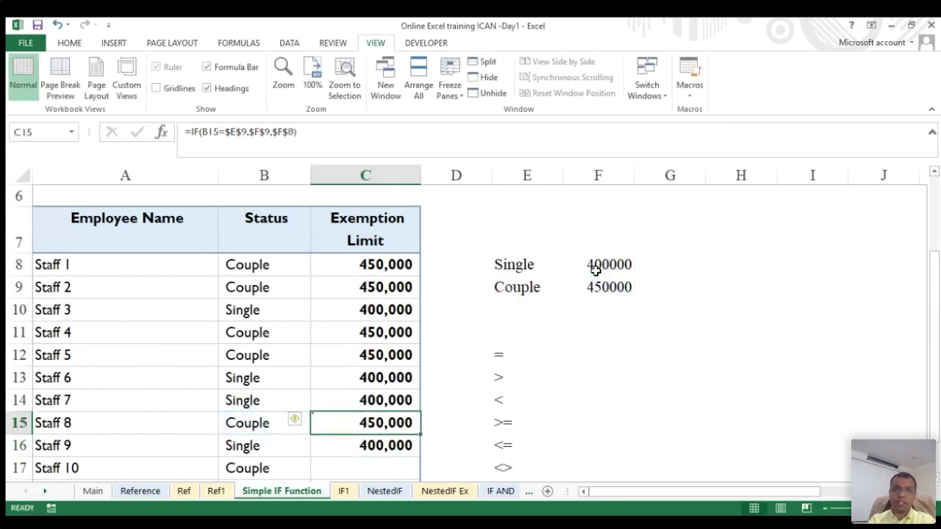
{"action": "left_click", "coordinate": [406, 266]}
{"action": "left_click", "coordinate": [336, 137]}
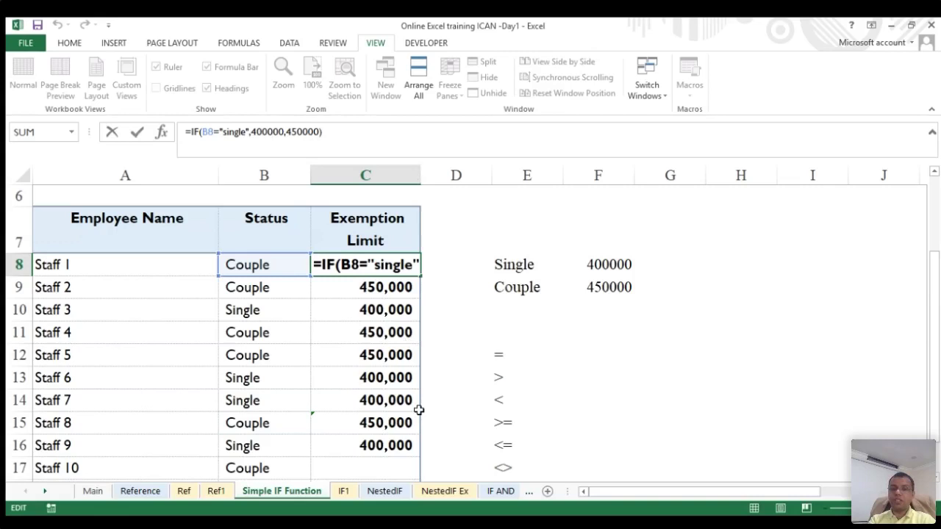
{"action": "double_click", "coordinate": [366, 286]}
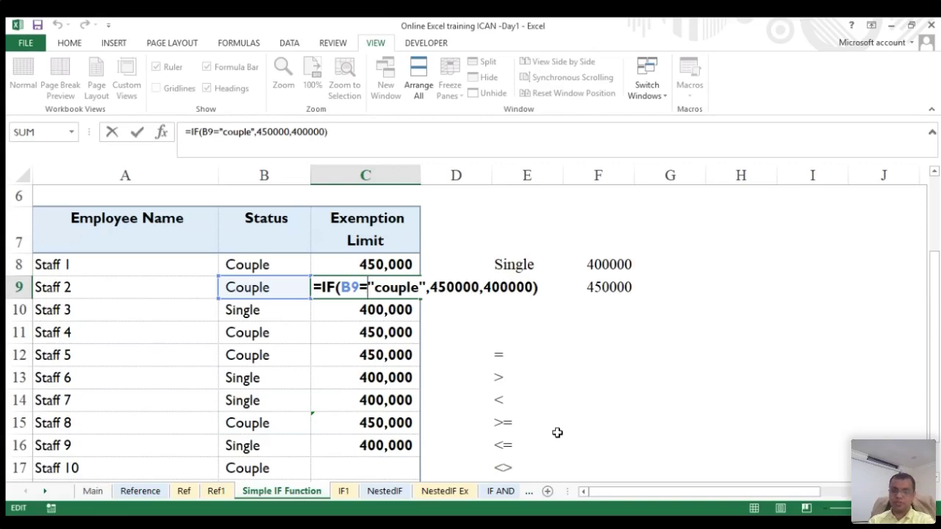
{"action": "key", "text": "alt+Tab"}
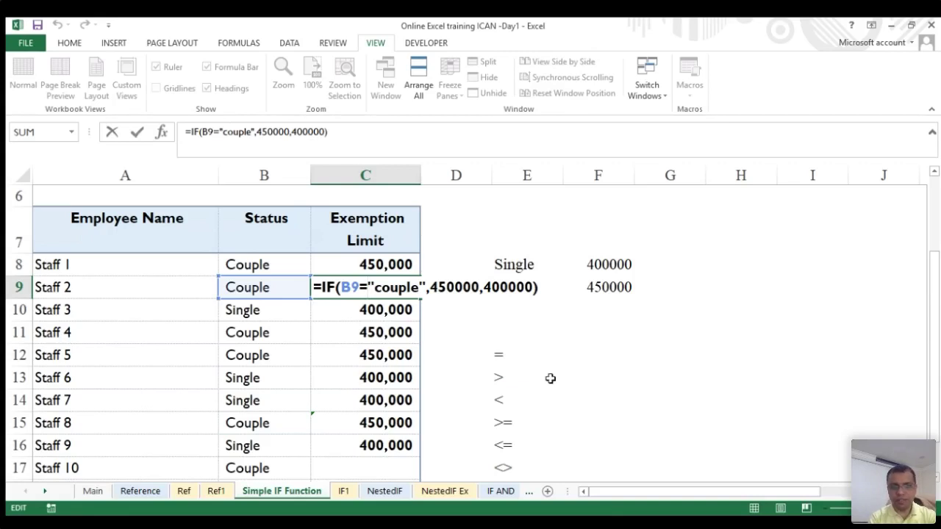
{"action": "key", "text": "ctrl+Return"}
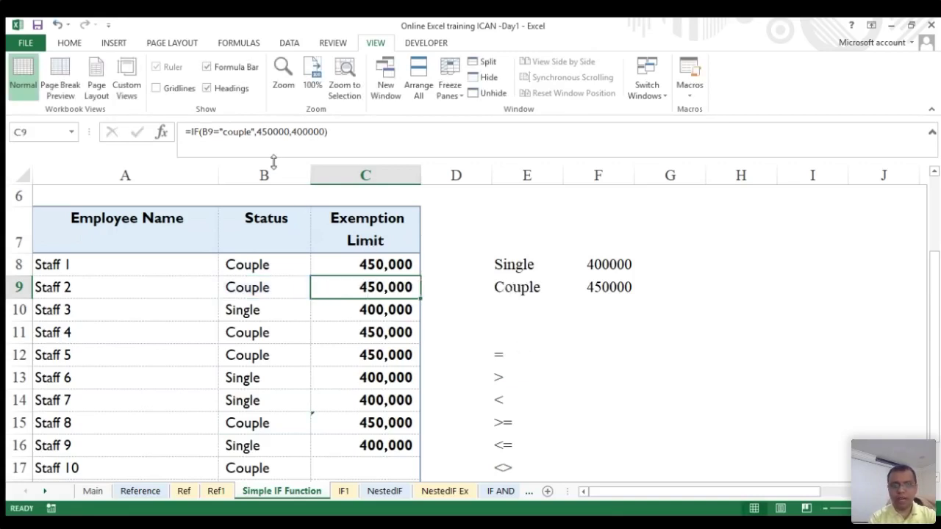
{"action": "left_click", "coordinate": [591, 359]}
{"action": "scroll", "coordinate": [592, 360], "scroll_direction": "up", "scroll_amount": 2}
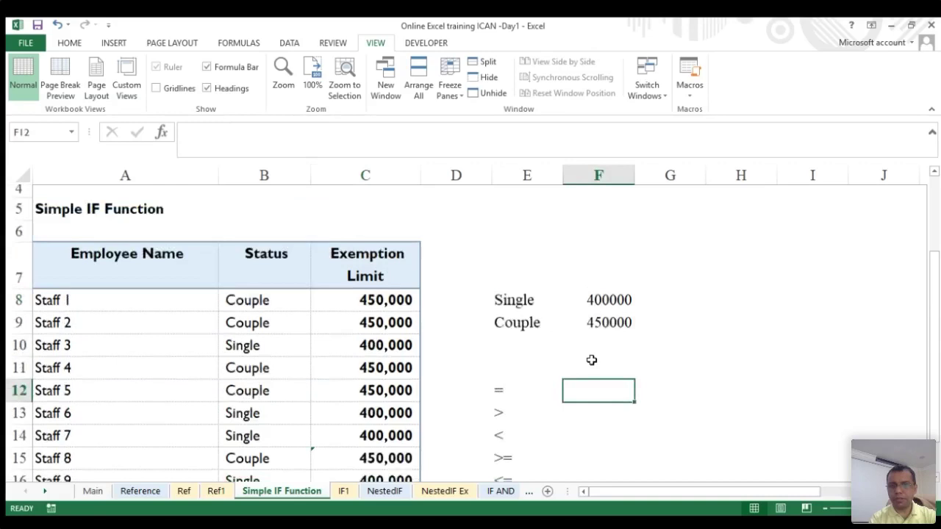
{"action": "scroll", "coordinate": [592, 361], "scroll_direction": "right", "scroll_amount": 2}
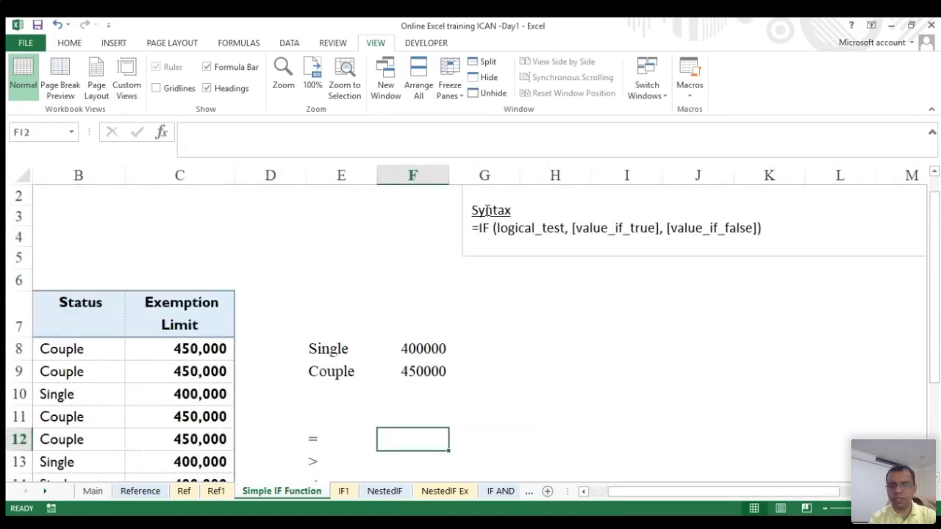
{"action": "left_click_drag", "start_coordinate": [507, 228], "coordinate": [565, 230]}
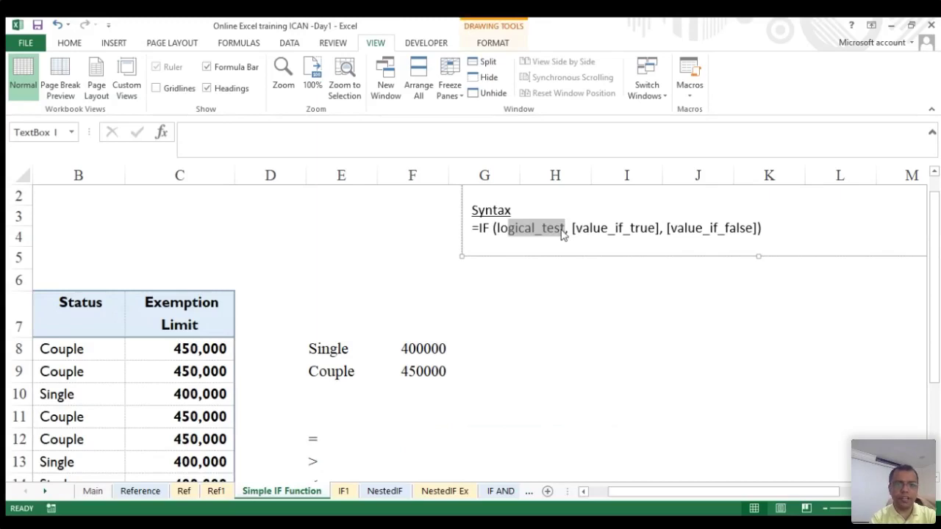
{"action": "scroll", "coordinate": [336, 427], "scroll_direction": "down", "scroll_amount": 2}
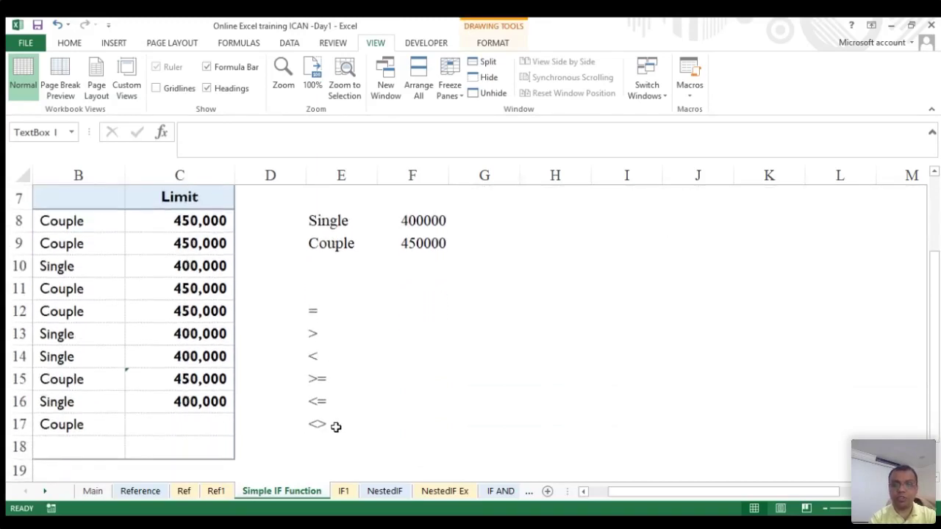
{"action": "scroll", "coordinate": [331, 427], "scroll_direction": "up", "scroll_amount": 2}
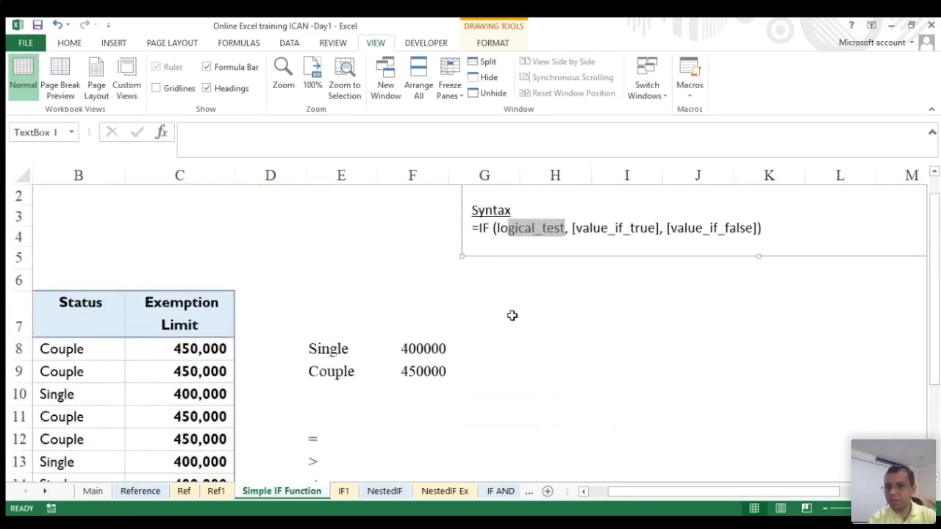
{"action": "left_click", "coordinate": [535, 229]}
{"action": "left_click_drag", "start_coordinate": [629, 227], "coordinate": [582, 229]}
{"action": "left_click_drag", "start_coordinate": [728, 228], "coordinate": [678, 228]}
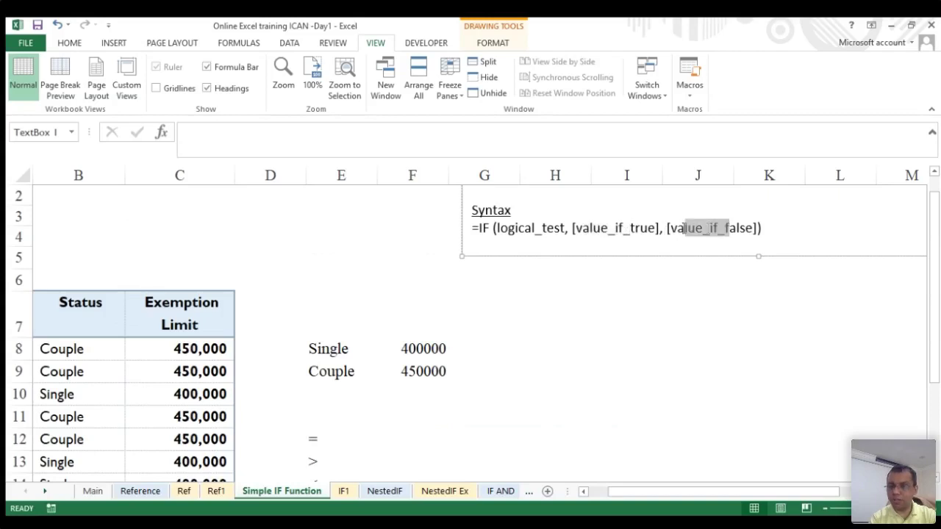
{"action": "left_click_drag", "start_coordinate": [583, 229], "coordinate": [623, 228]}
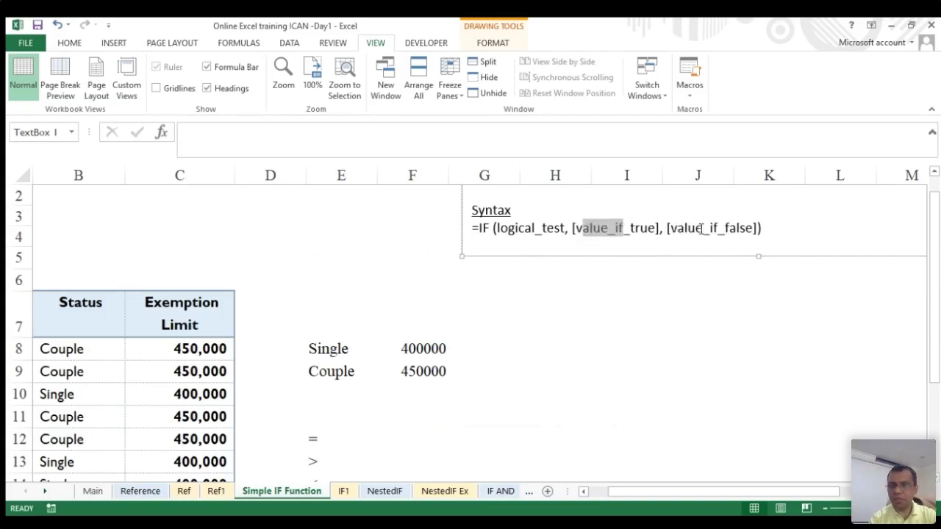
{"action": "left_click", "coordinate": [189, 349]}
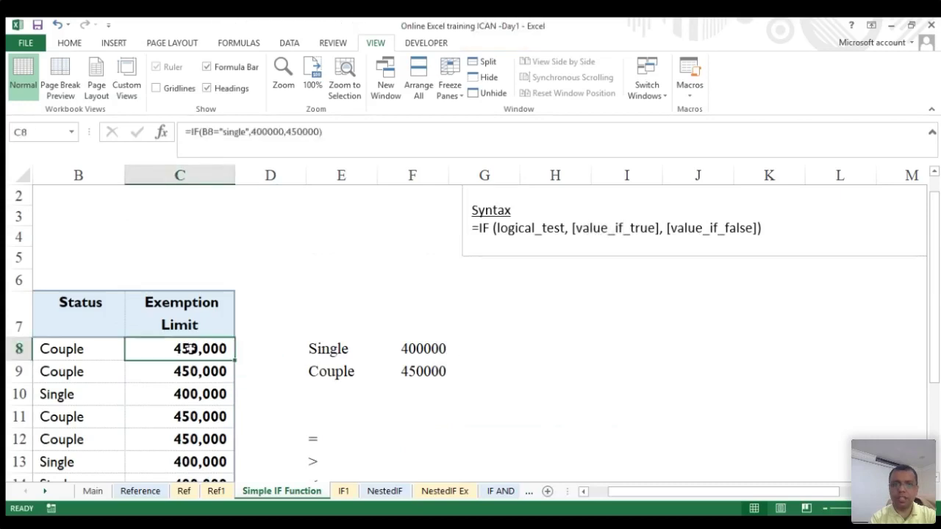
{"action": "double_click", "coordinate": [202, 347]}
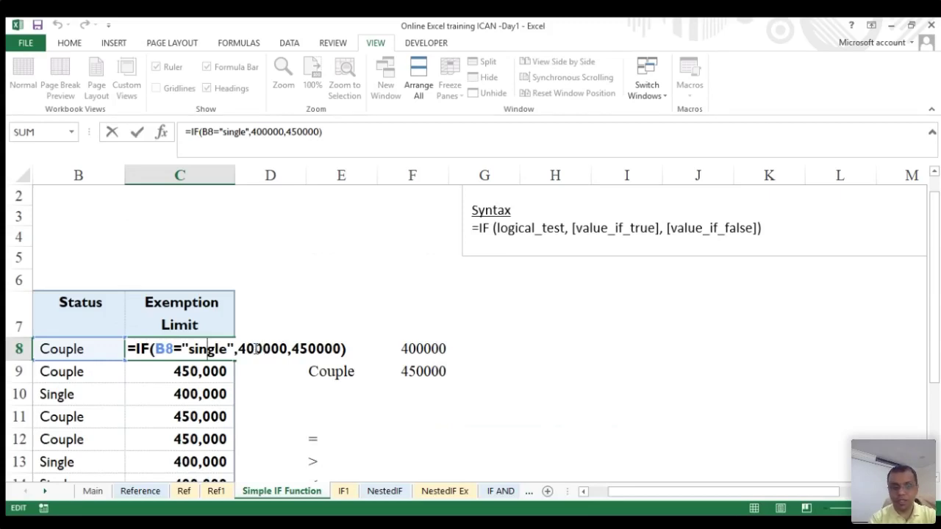
{"action": "key", "text": "ctrl+Return"}
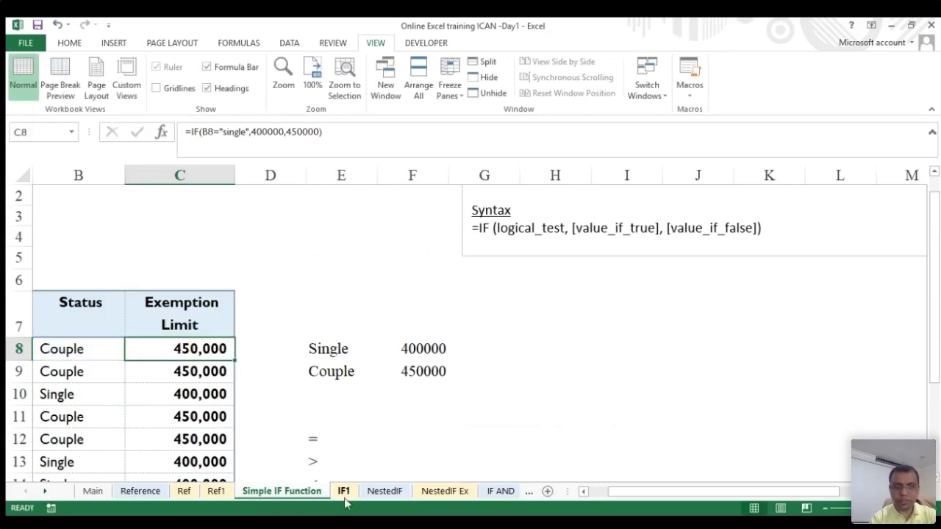
- Switch to the IF1 sheet and select Distributor 1's Com Rate cell D10
{"action": "left_click", "coordinate": [343, 493]}
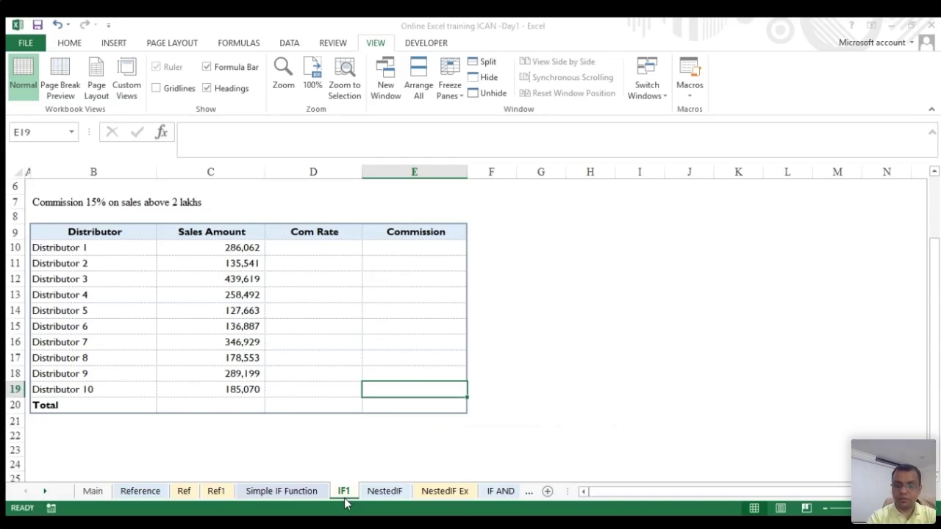
{"action": "scroll", "coordinate": [345, 503], "scroll_direction": "up", "scroll_amount": 2}
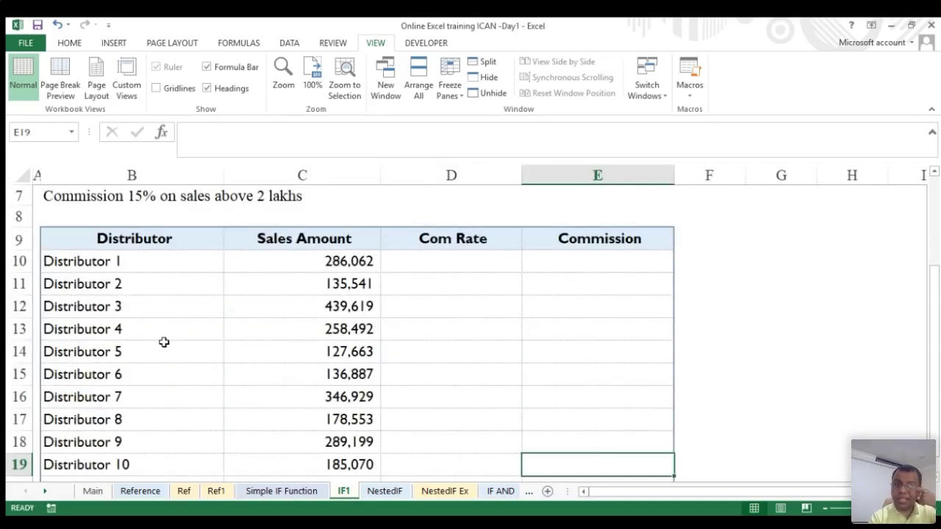
{"action": "scroll", "coordinate": [163, 345], "scroll_direction": "up", "scroll_amount": 1}
{"action": "scroll", "coordinate": [164, 345], "scroll_direction": "up", "scroll_amount": 1}
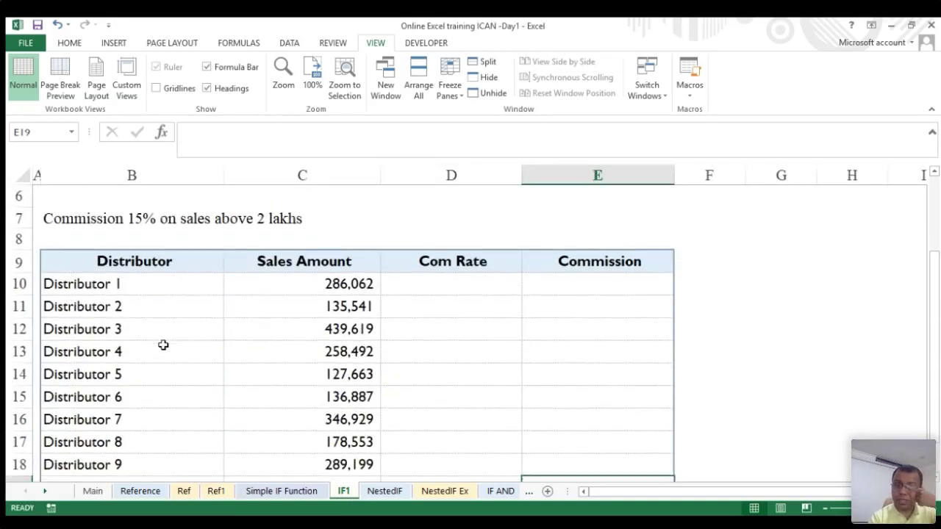
{"action": "left_click", "coordinate": [298, 305]}
{"action": "left_click", "coordinate": [327, 290]}
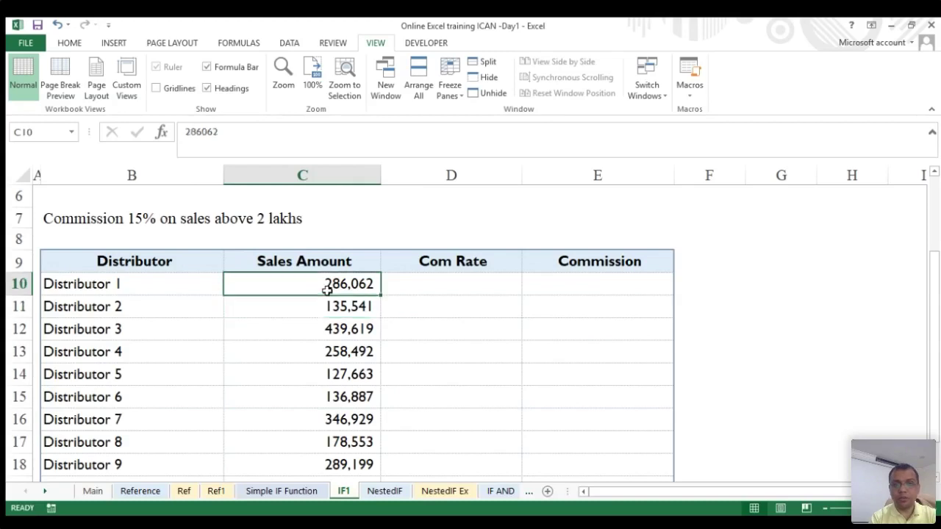
{"action": "left_click", "coordinate": [436, 281]}
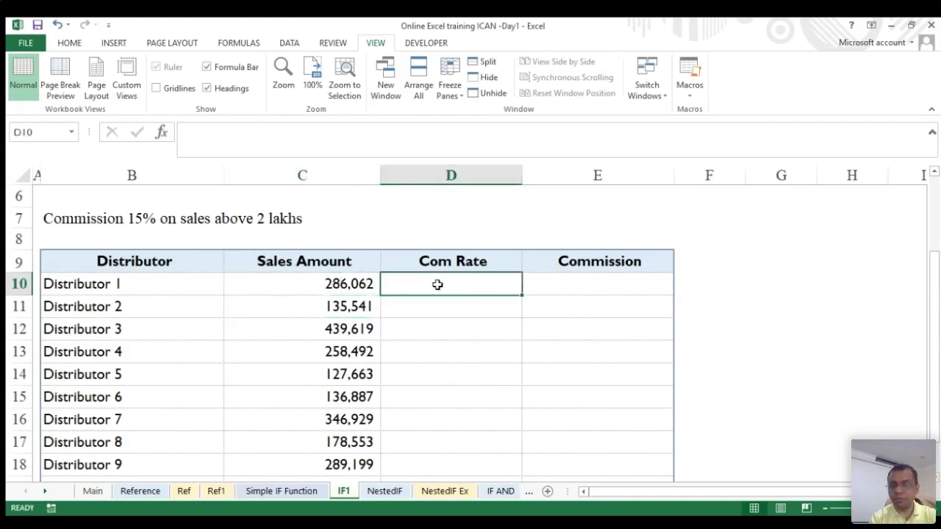
{"action": "scroll", "coordinate": [444, 363], "scroll_direction": "down", "scroll_amount": 1}
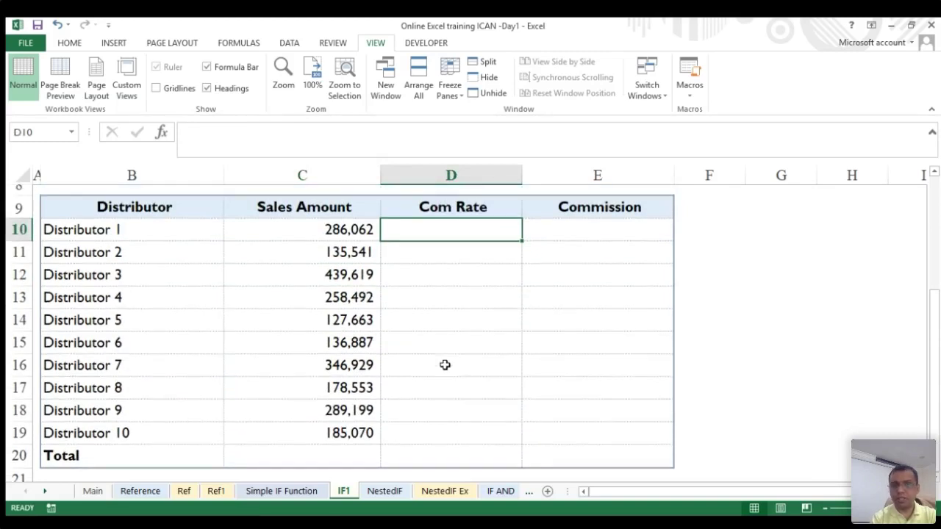
{"action": "scroll", "coordinate": [445, 364], "scroll_direction": "up", "scroll_amount": 1}
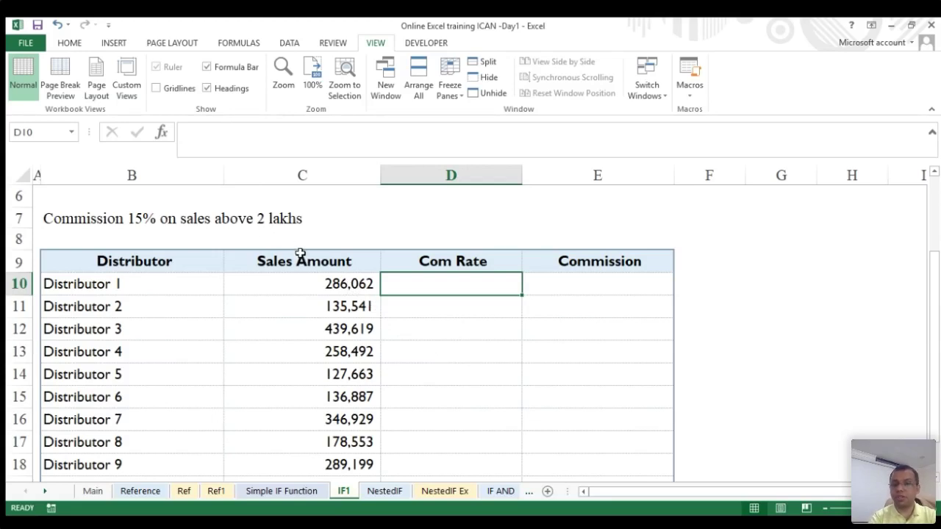
- Enter =IF(C10>200000,15%,0) in D10
{"action": "type", "text": "="}
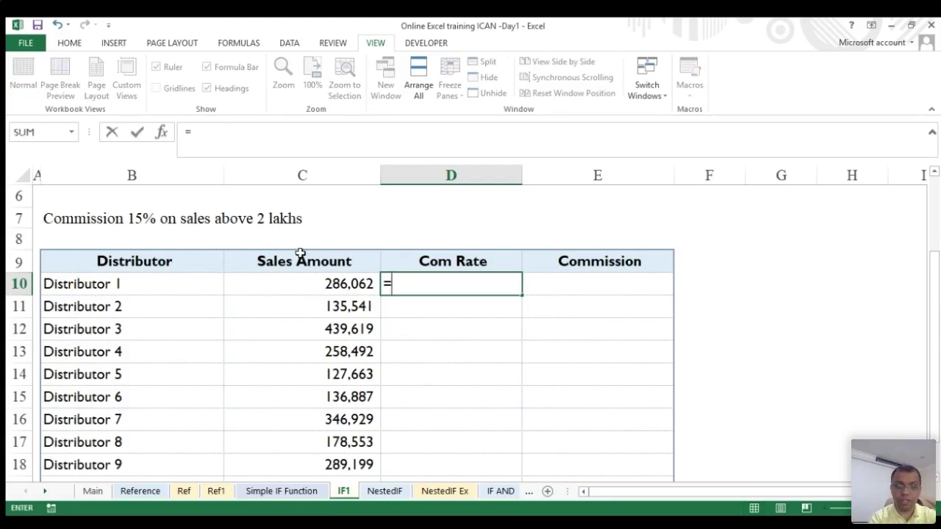
{"action": "type", "text": "IF("}
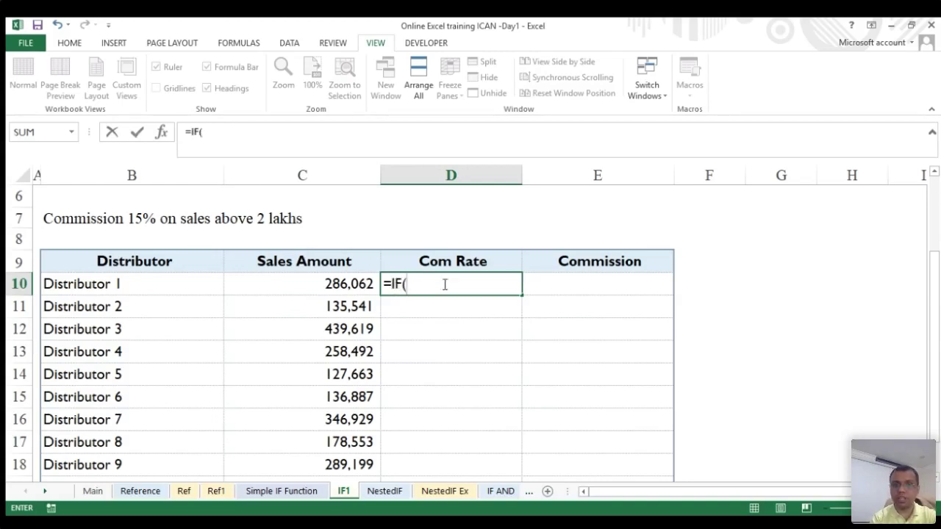
{"action": "left_click", "coordinate": [343, 283]}
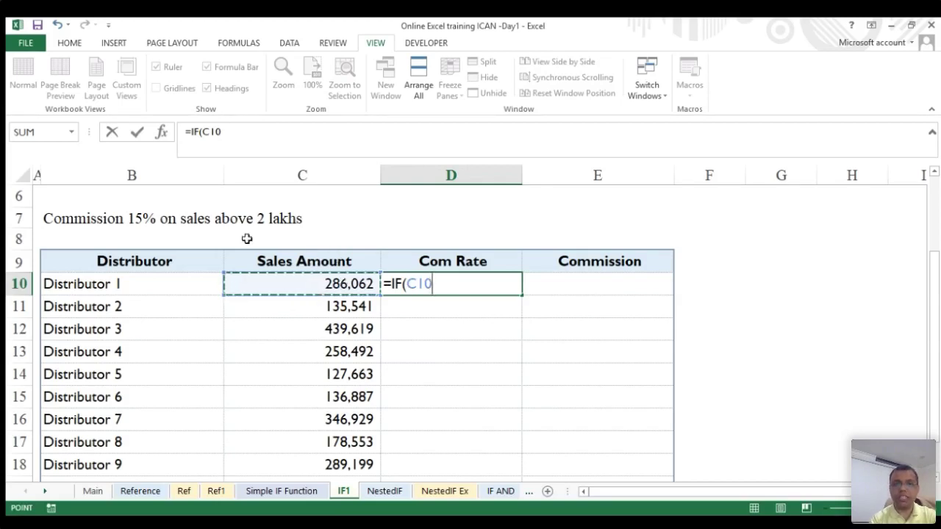
{"action": "type", "text": ">"}
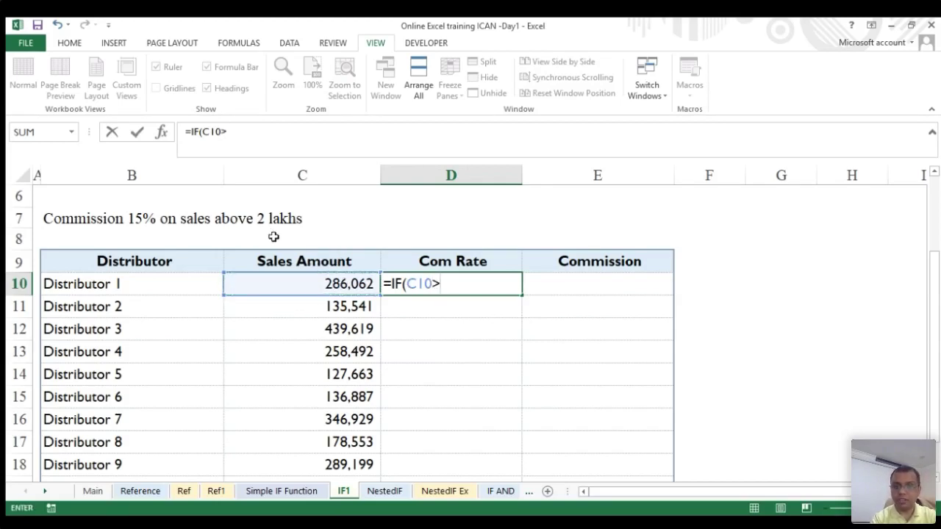
{"action": "type", "text": "20"}
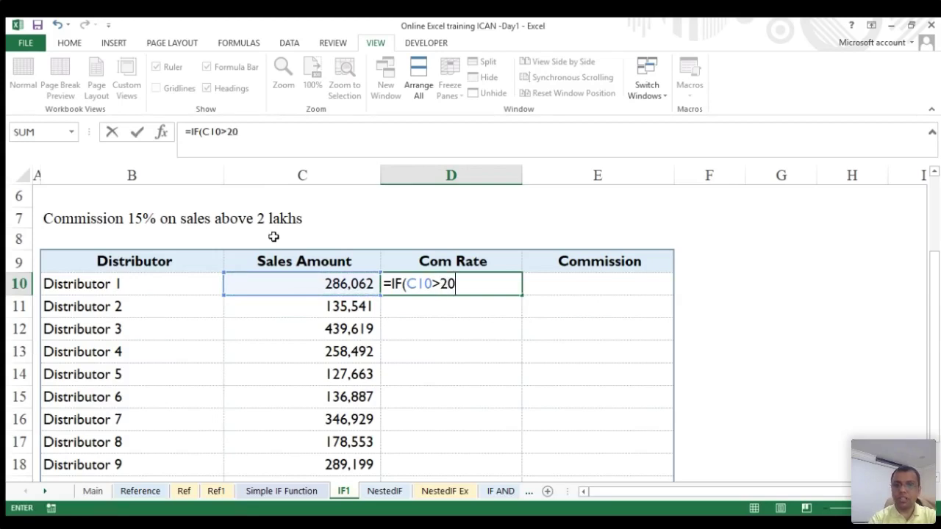
{"action": "type", "text": "0000,"}
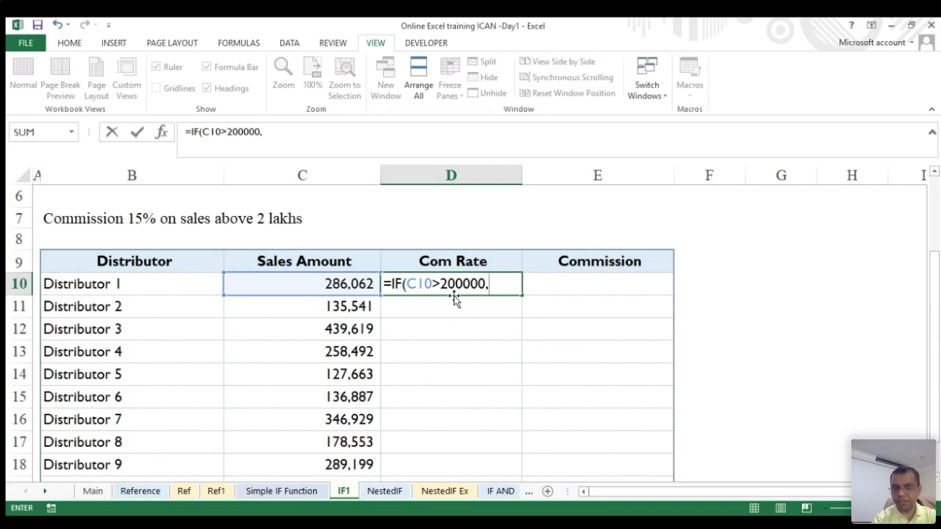
{"action": "key", "text": "BackSpace"}
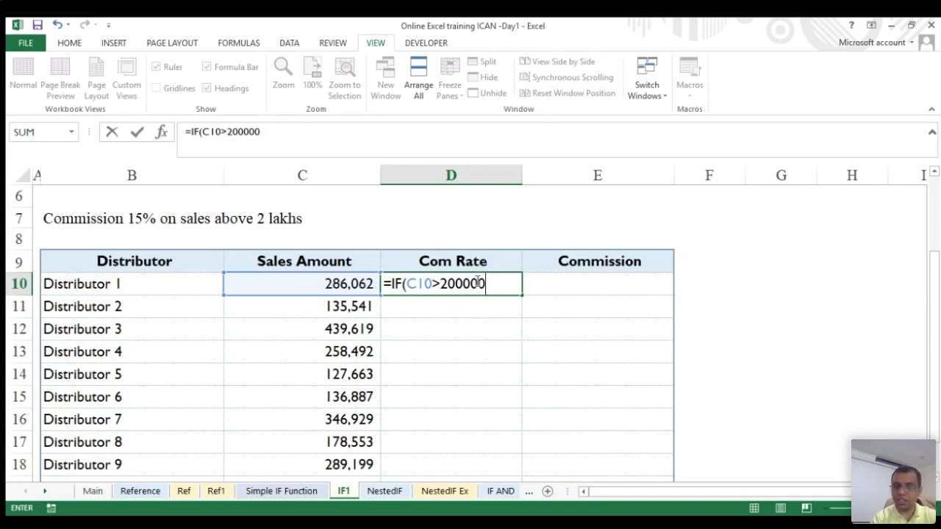
{"action": "type", "text": ","}
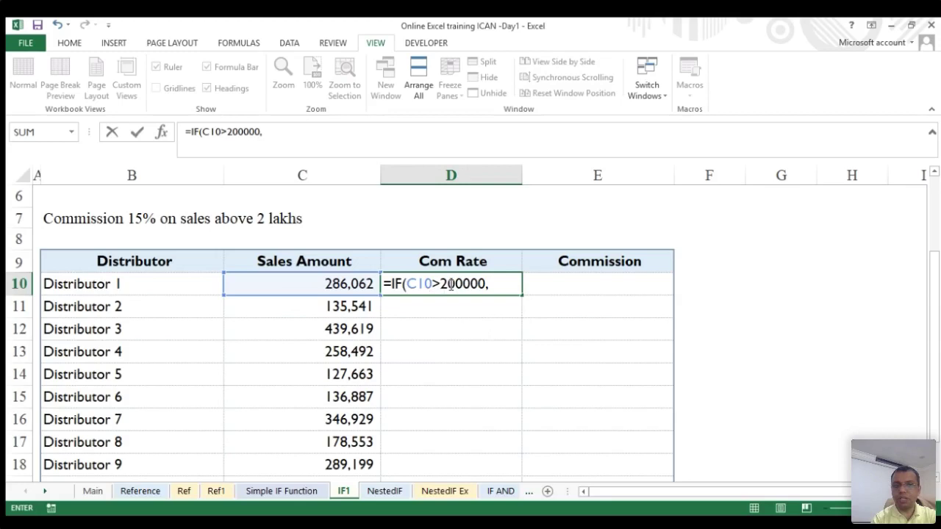
{"action": "type", "text": "15%"}
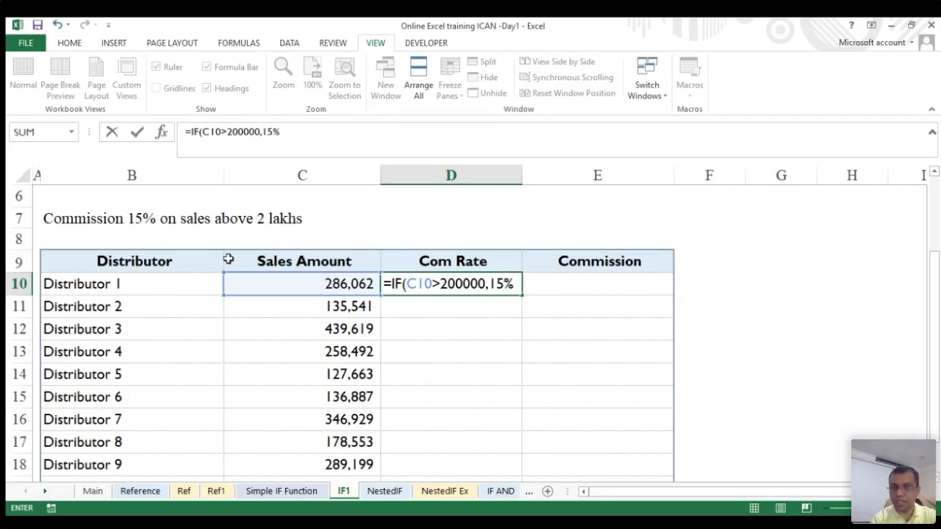
{"action": "type", "text": ","}
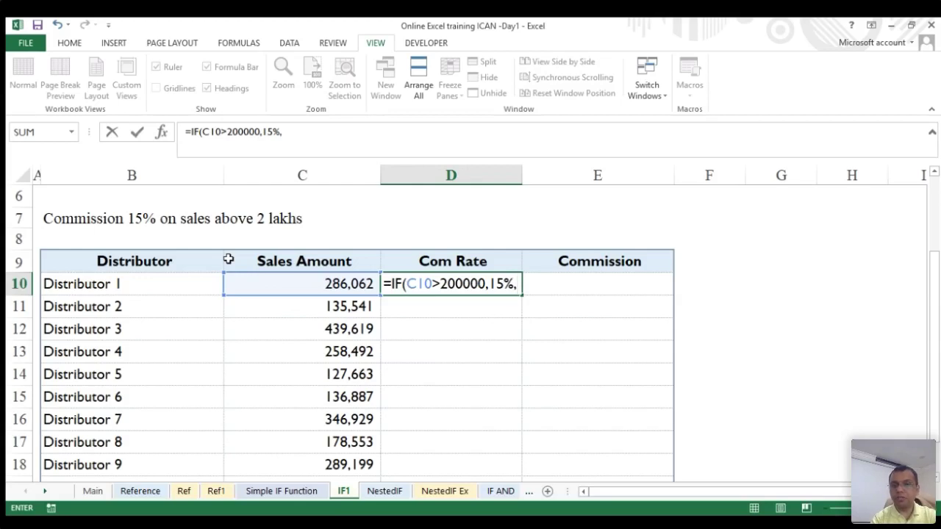
{"action": "type", "text": "0"}
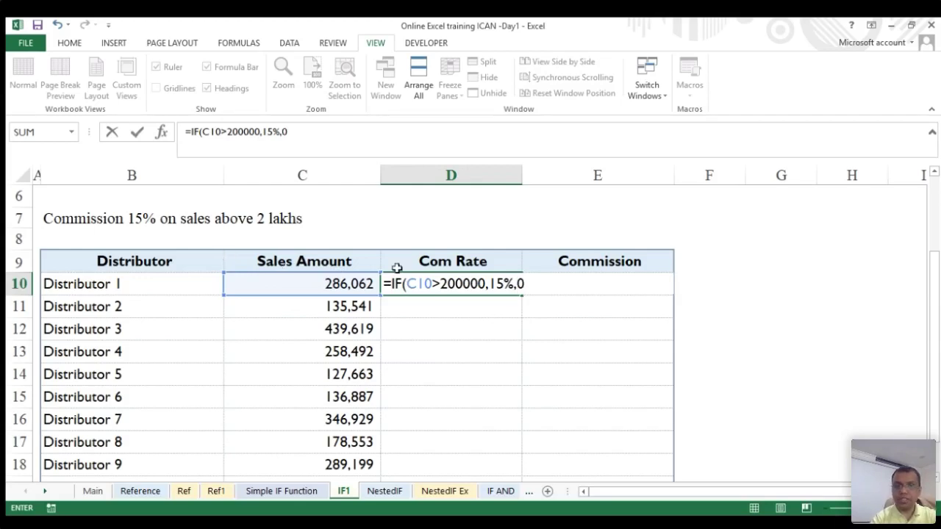
{"action": "key", "text": "Return"}
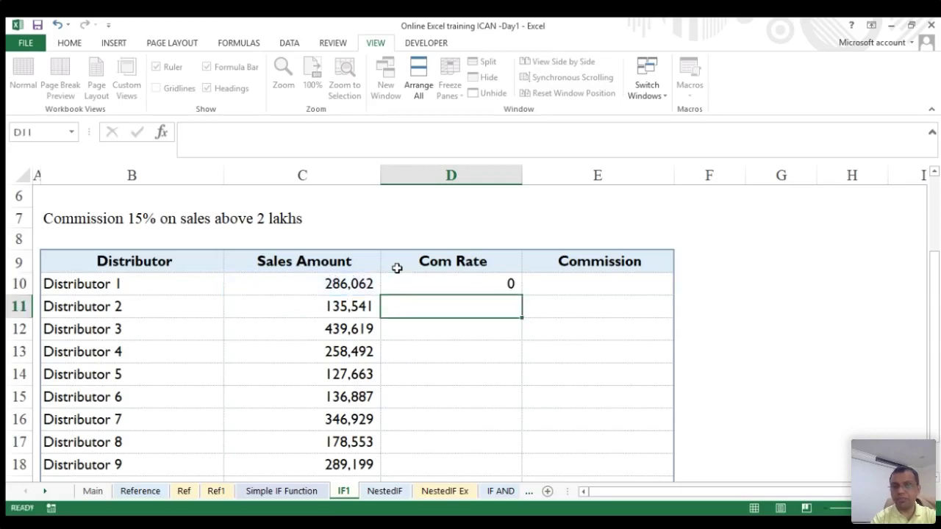
- Re-edit D10's threshold, ending with 200000 as before
{"action": "left_click", "coordinate": [480, 284]}
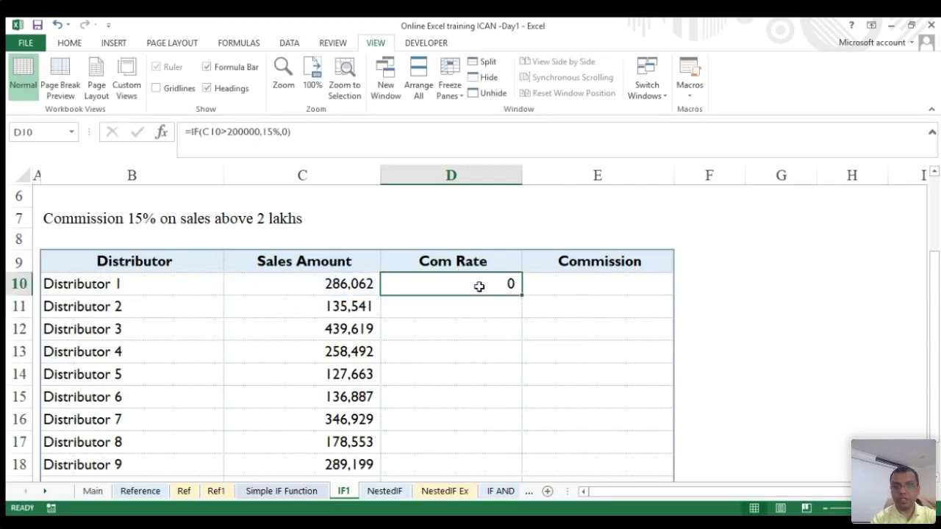
{"action": "left_click", "coordinate": [247, 131]}
{"action": "key", "text": "BackSpace"}
{"action": "key", "text": "Return"}
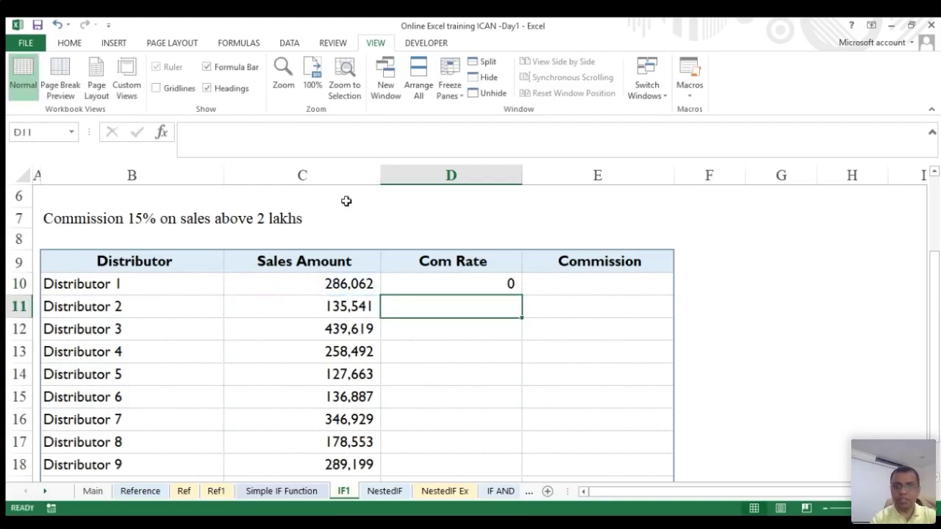
{"action": "left_click", "coordinate": [484, 283]}
{"action": "left_click", "coordinate": [237, 131]}
{"action": "type", "text": "0>200000,15%,0)"}
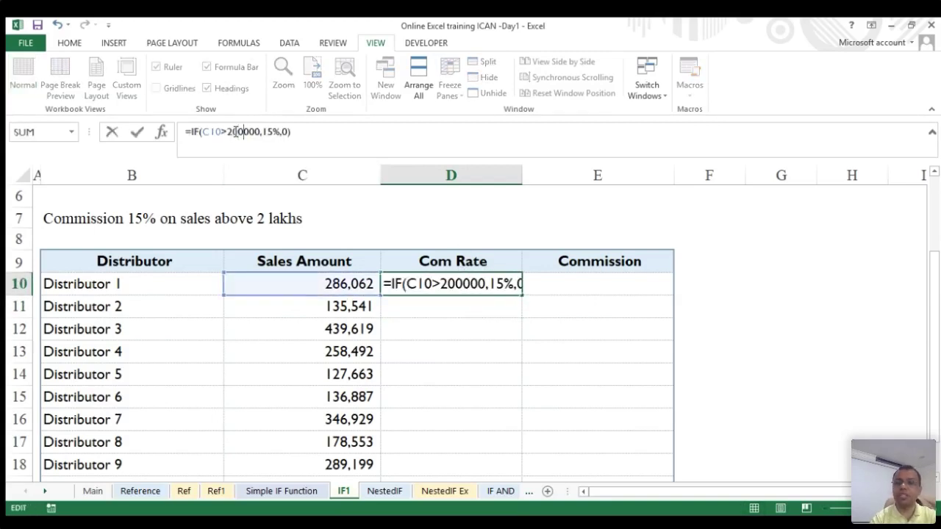
{"action": "key", "text": "Return"}
- Format D10 as a percentage so it shows 15%
{"action": "left_click", "coordinate": [424, 280]}
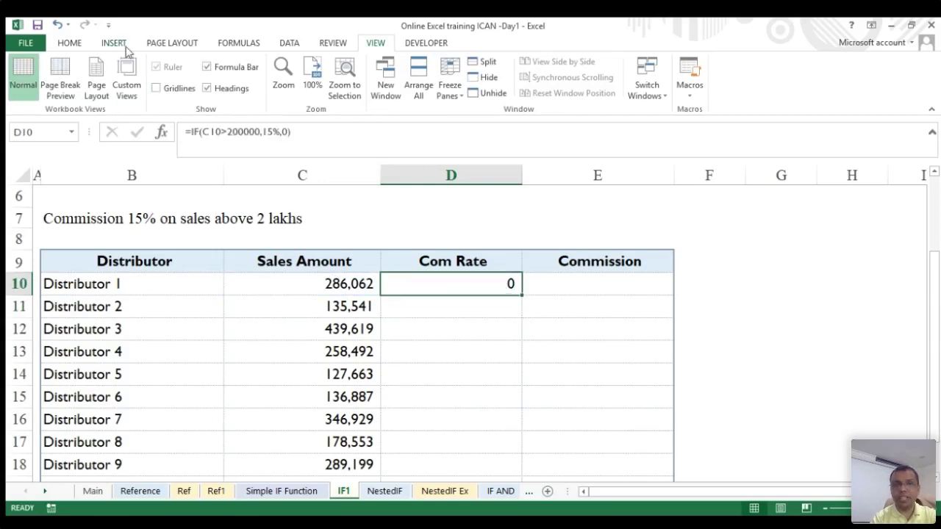
{"action": "left_click", "coordinate": [73, 46]}
{"action": "left_click", "coordinate": [471, 88]}
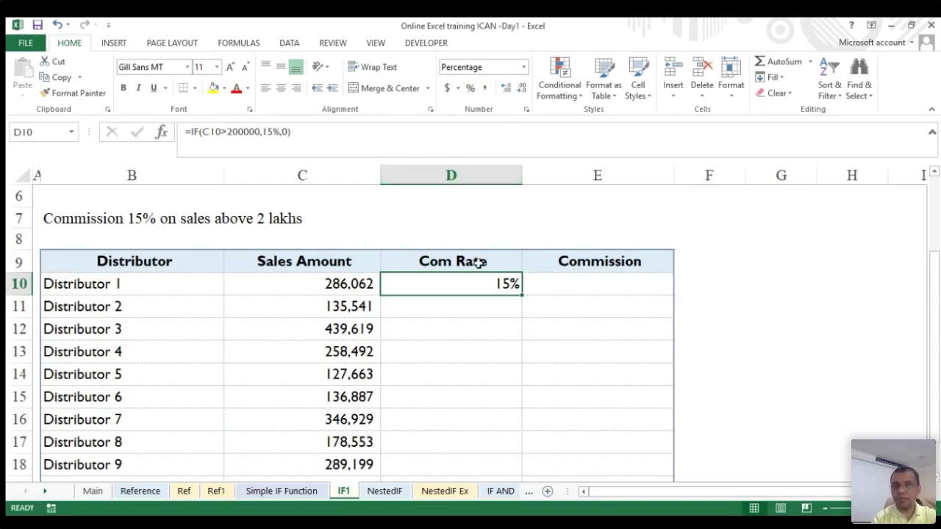
{"action": "left_click", "coordinate": [311, 130]}
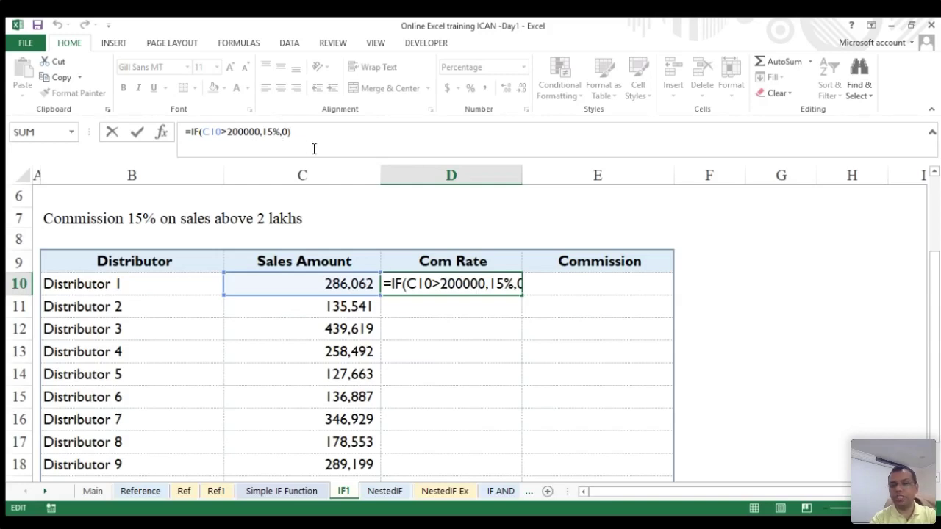
- Enter =C10*D10 in E10 by pointing with arrow keys, giving 42,909
{"action": "key", "text": "Return"}
{"action": "key", "text": "Up"}
{"action": "key", "text": "Right"}
{"action": "type", "text": "="}
{"action": "key", "text": "Left"}
{"action": "key", "text": "Left"}
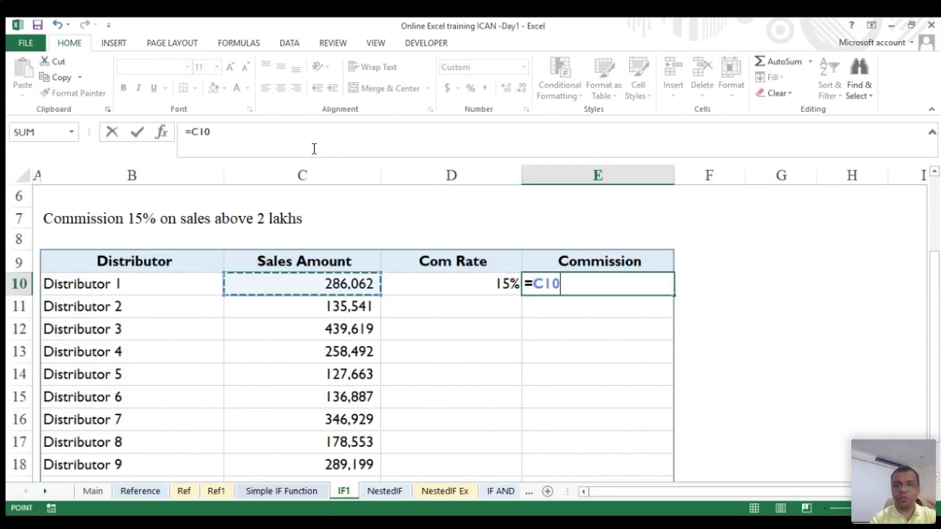
{"action": "type", "text": "*"}
{"action": "key", "text": "Left"}
{"action": "key", "text": "Return"}
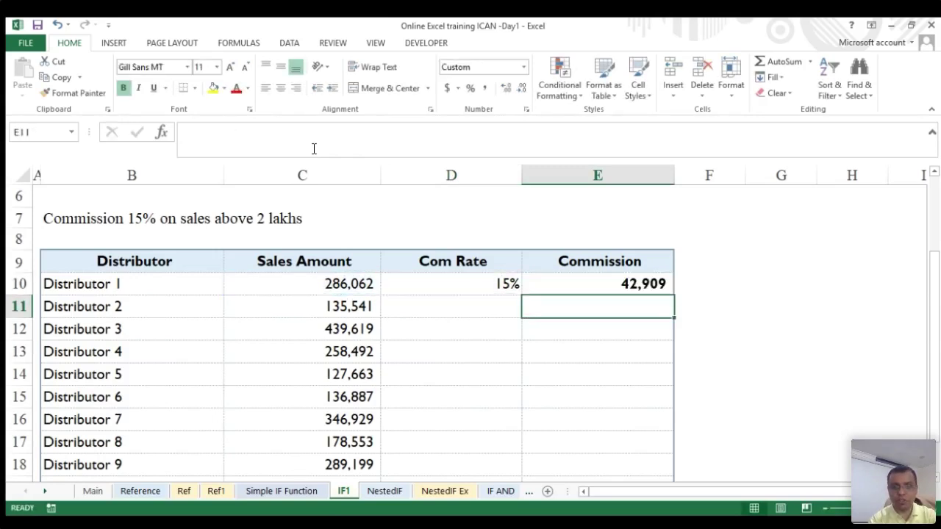
- Recheck D10's IF formula and leave it unchanged
{"action": "key", "text": "Up"}
{"action": "key", "text": "Left"}
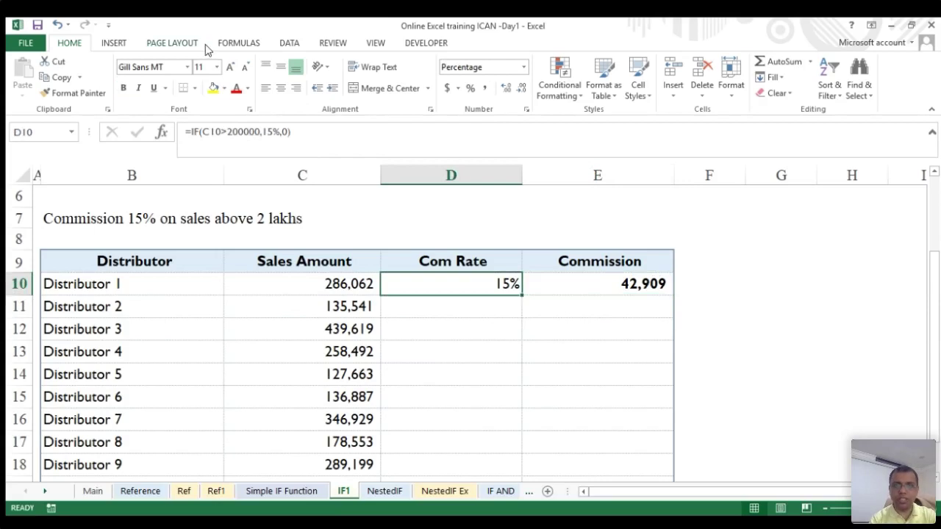
{"action": "left_click", "coordinate": [312, 133]}
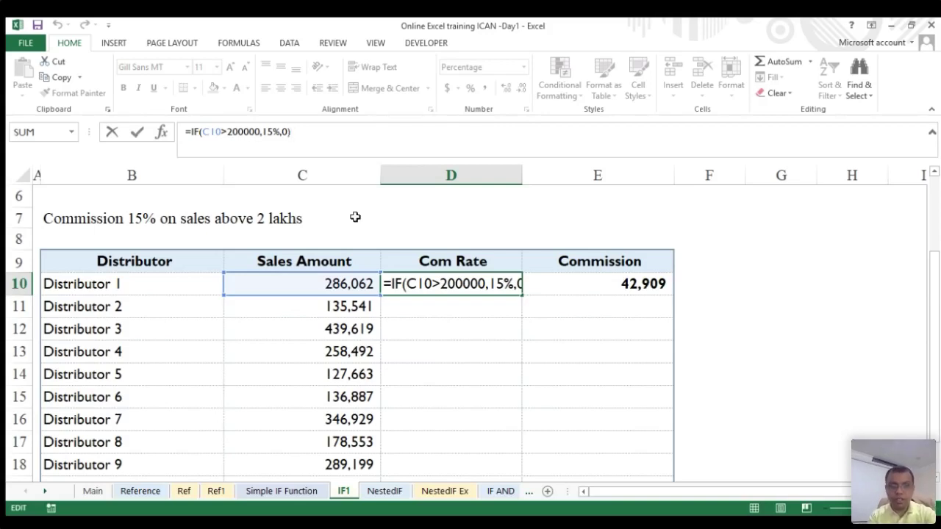
{"action": "key", "text": "ctrl+Return"}
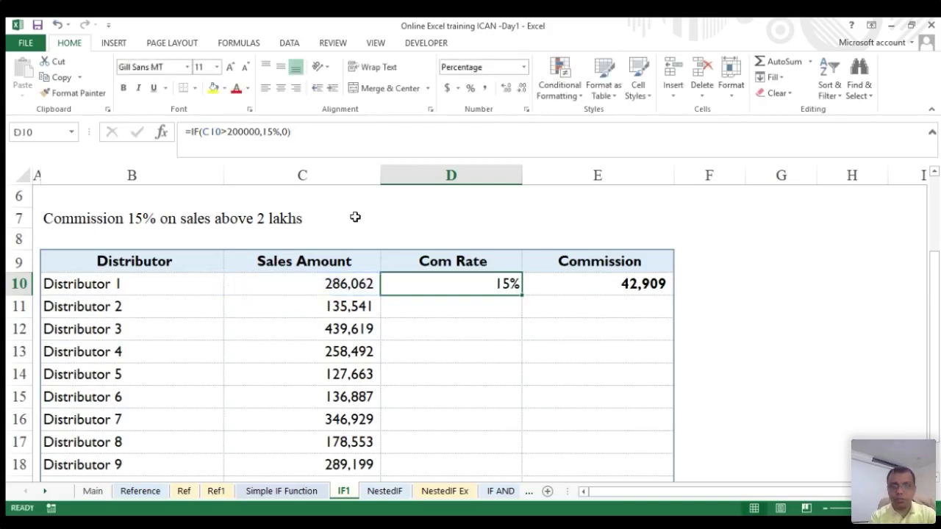
- Go to the Simple IF Function sheet and show C8's =IF(B8="single",400000,450000)
{"action": "left_click", "coordinate": [386, 493]}
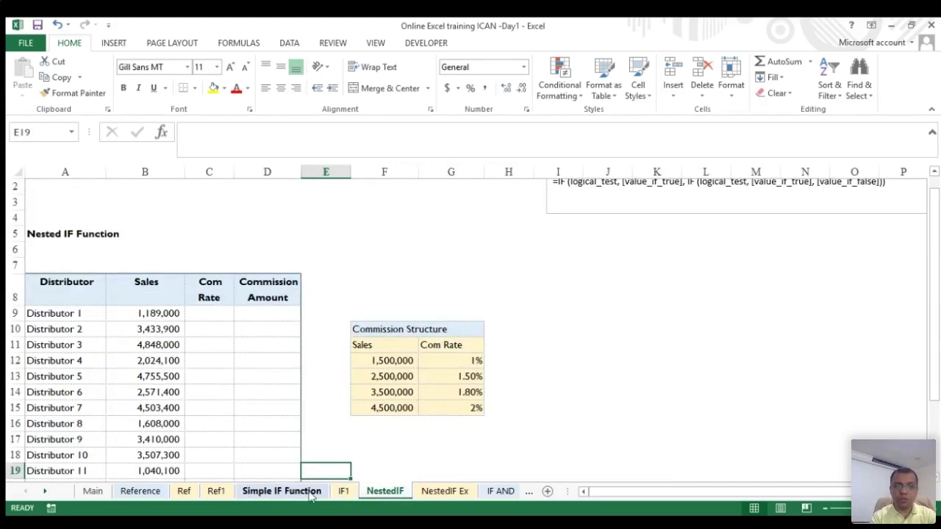
{"action": "left_click", "coordinate": [280, 492]}
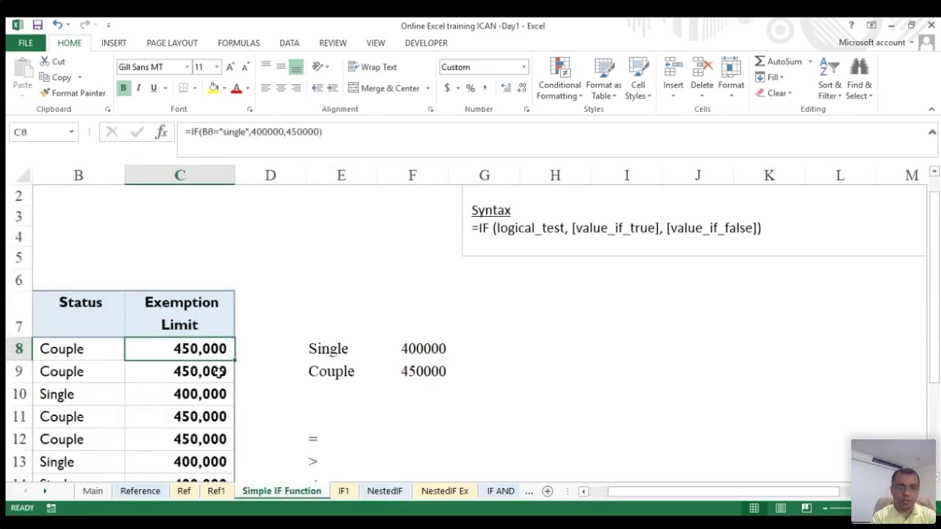
{"action": "scroll", "coordinate": [218, 373], "scroll_direction": "left", "scroll_amount": 2}
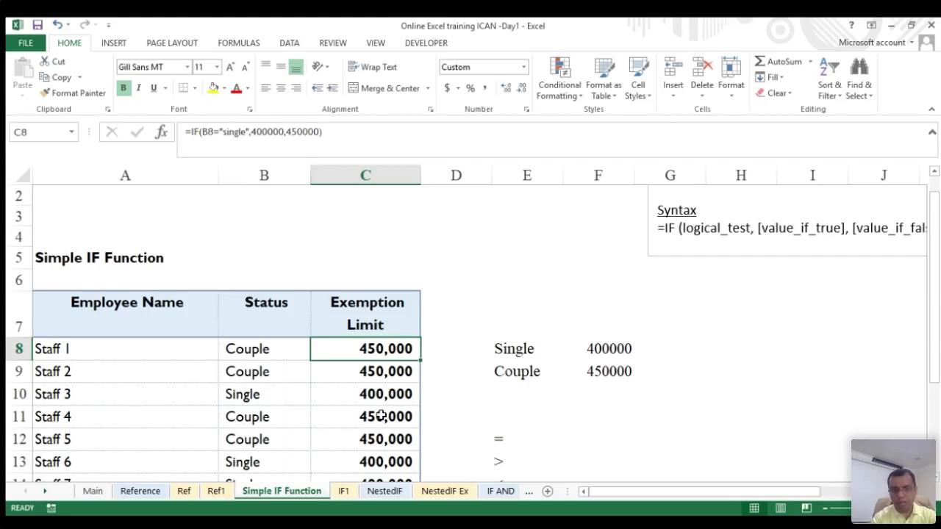
{"action": "left_click", "coordinate": [384, 491]}
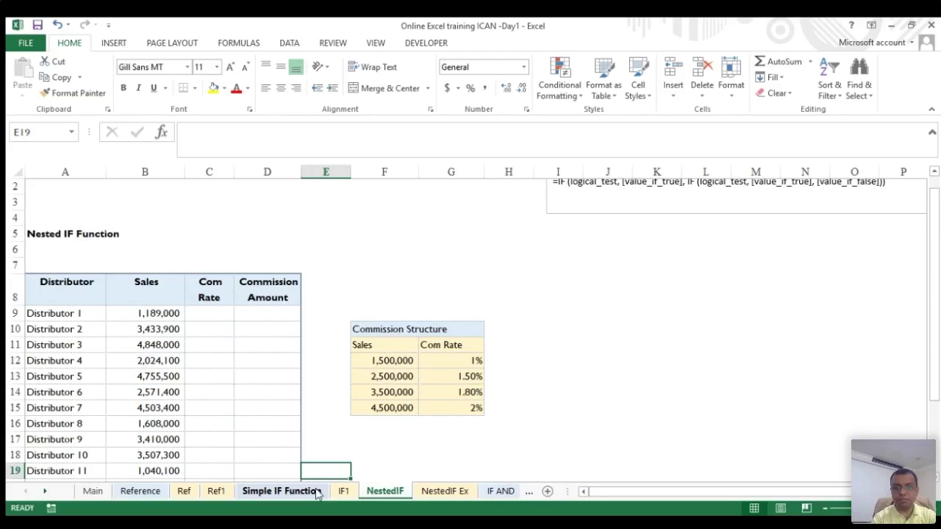
{"action": "left_click", "coordinate": [318, 491]}
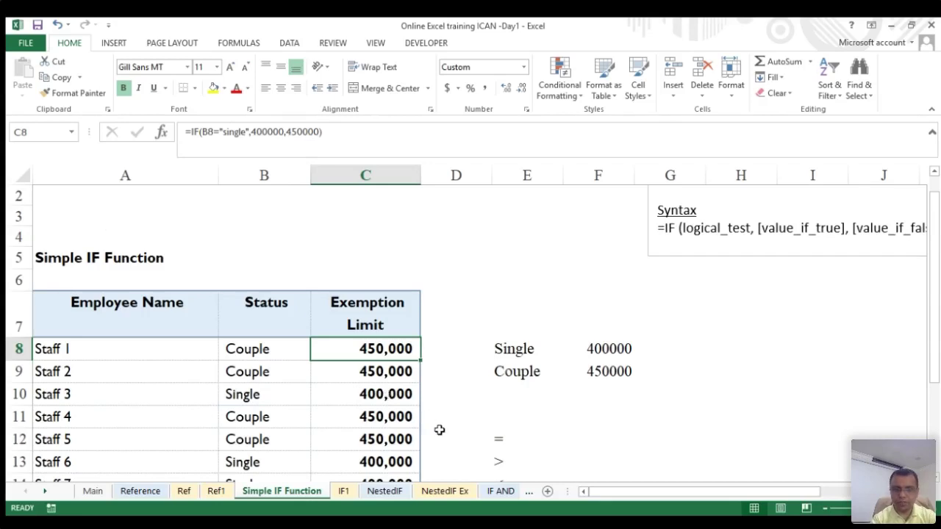
{"action": "double_click", "coordinate": [375, 351]}
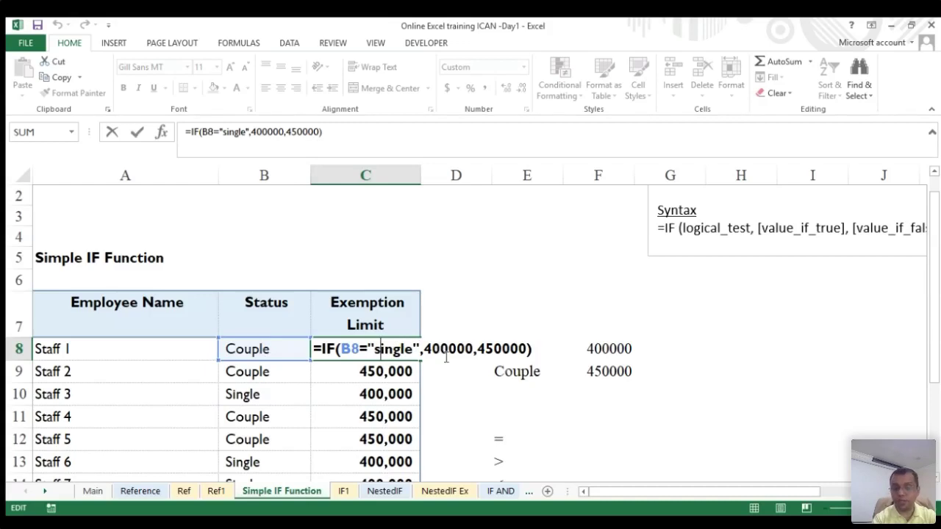
{"action": "key", "text": "Escape"}
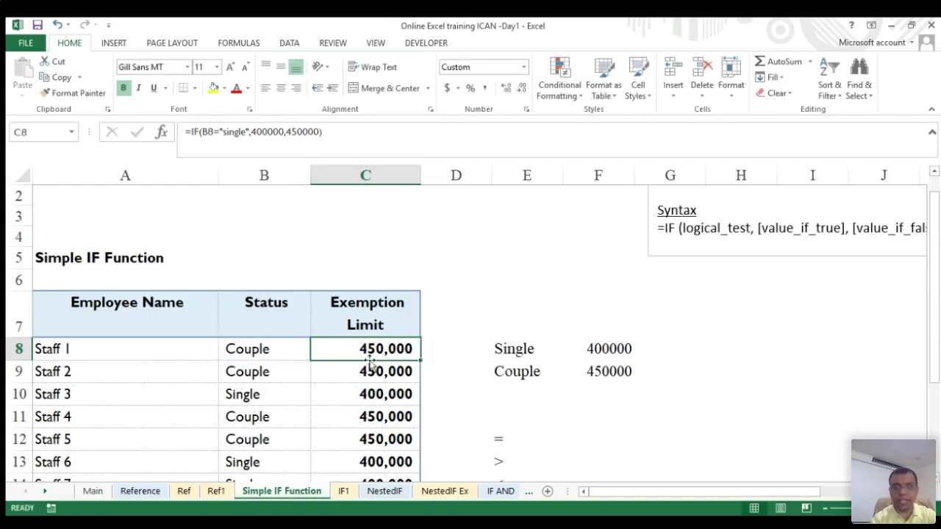
{"action": "left_click", "coordinate": [270, 351]}
{"action": "key", "text": "Delete"}
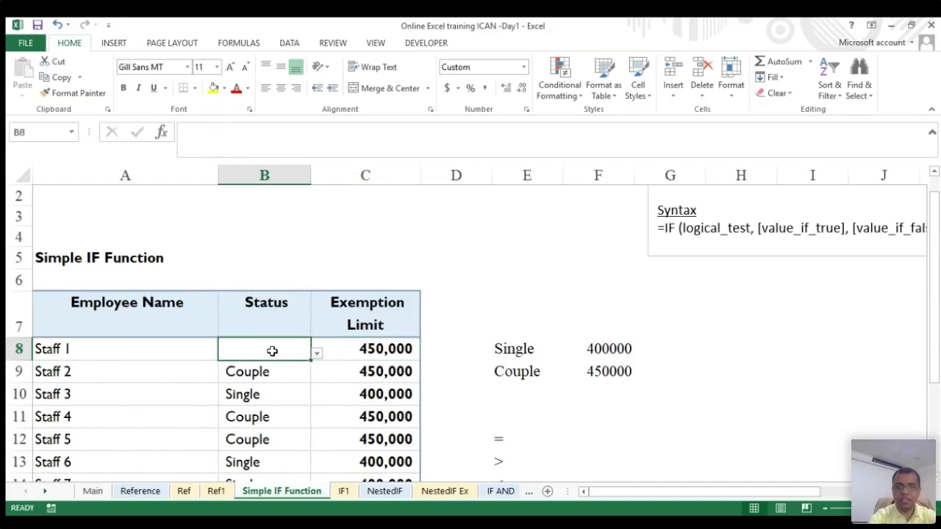
{"action": "left_click", "coordinate": [298, 393]}
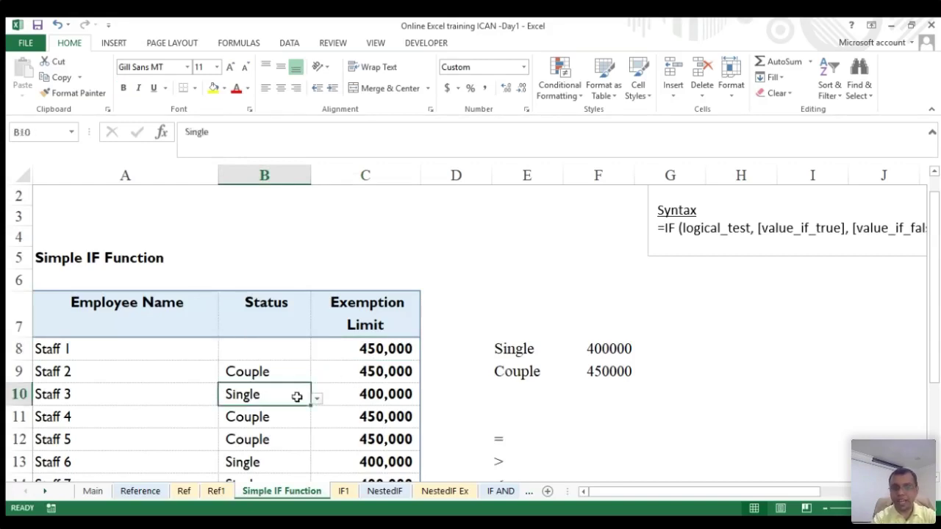
{"action": "left_click", "coordinate": [358, 345]}
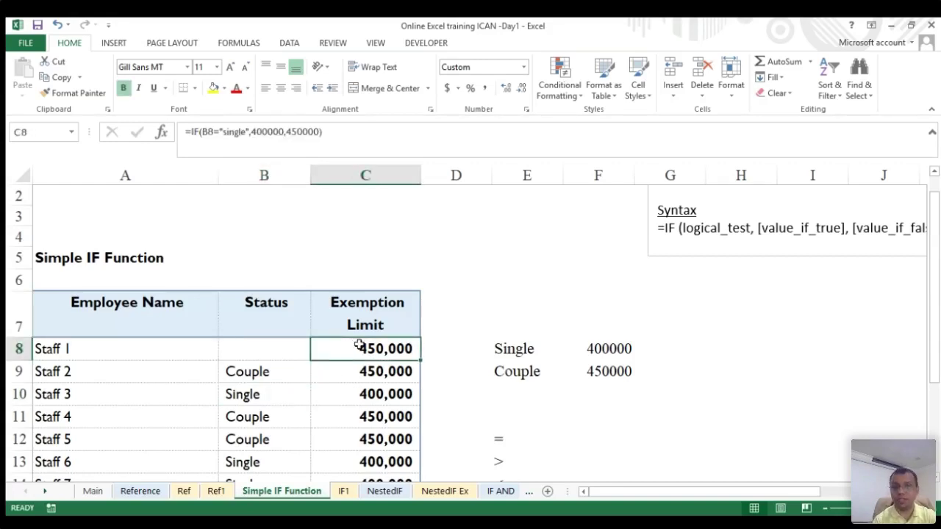
{"action": "double_click", "coordinate": [359, 345]}
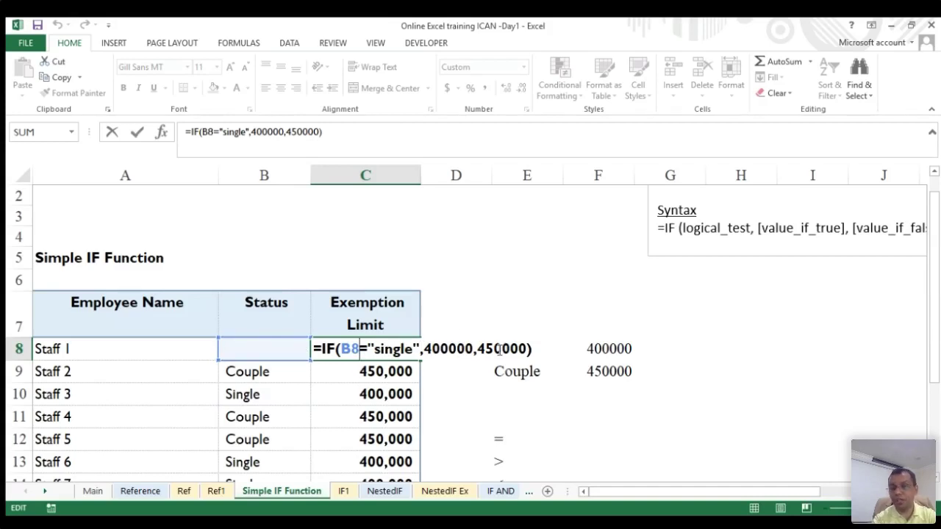
{"action": "key", "text": "ctrl+Return"}
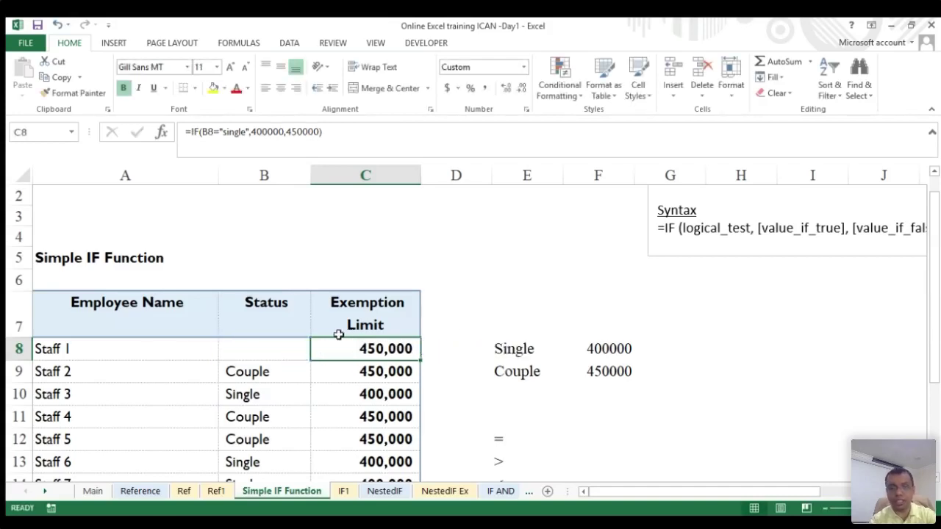
{"action": "key", "text": "ctrl+z"}
{"action": "left_click", "coordinate": [360, 352]}
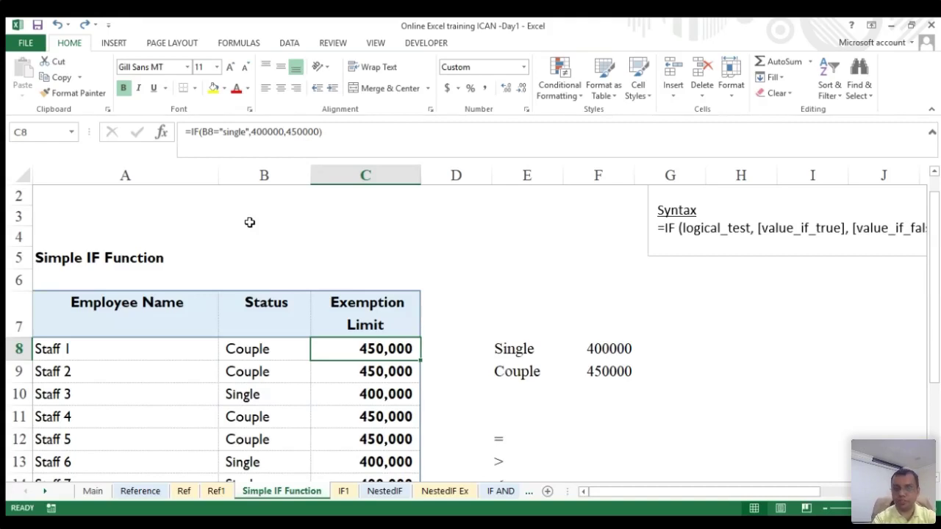
{"action": "double_click", "coordinate": [377, 347]}
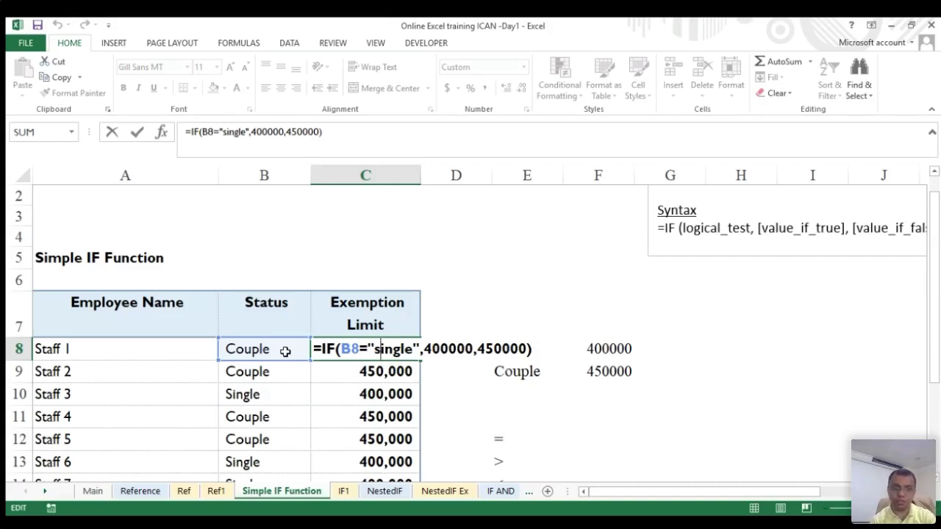
{"action": "key", "text": "ctrl+Return"}
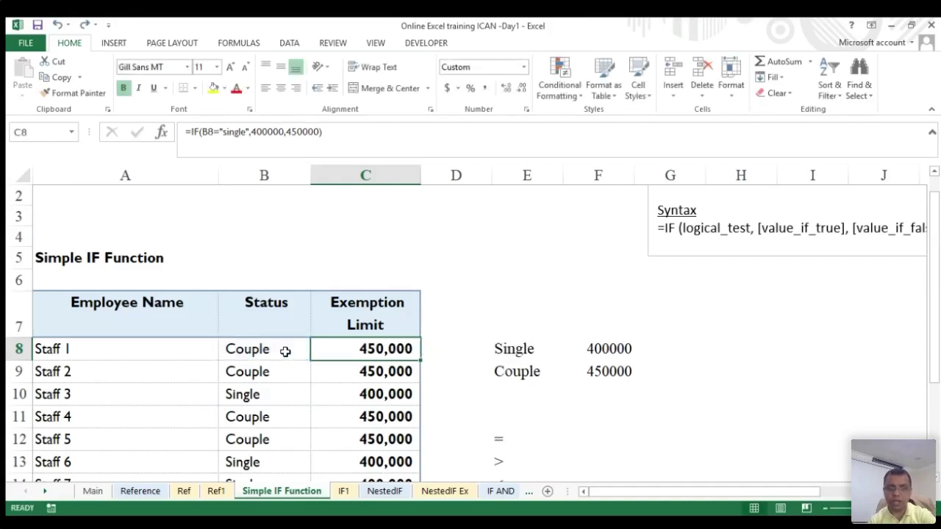
{"action": "scroll", "coordinate": [667, 343], "scroll_direction": "right", "scroll_amount": 1}
{"action": "scroll", "coordinate": [667, 344], "scroll_direction": "left", "scroll_amount": 1}
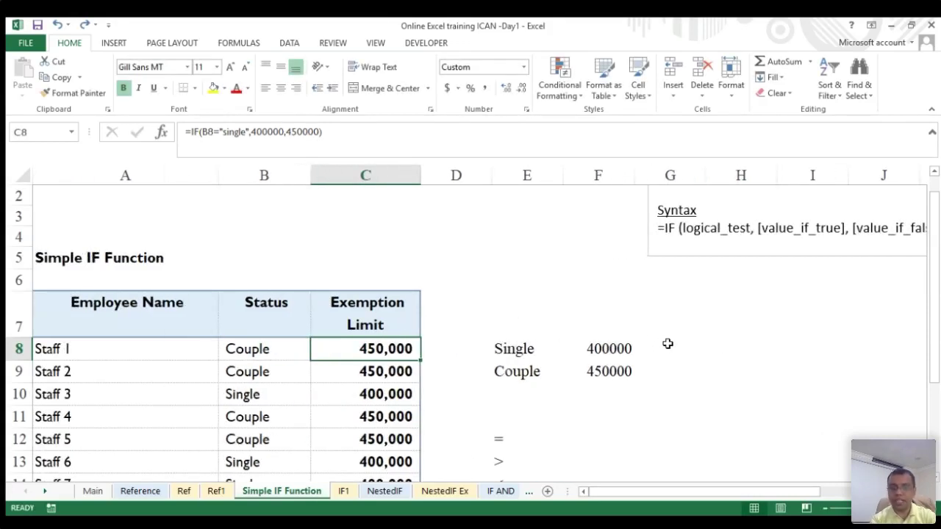
- Review the NestedIF Ex sheet, pointing out the 400,000 threshold, 1% and 36% rates
{"action": "left_click", "coordinate": [396, 492]}
{"action": "left_click", "coordinate": [444, 493]}
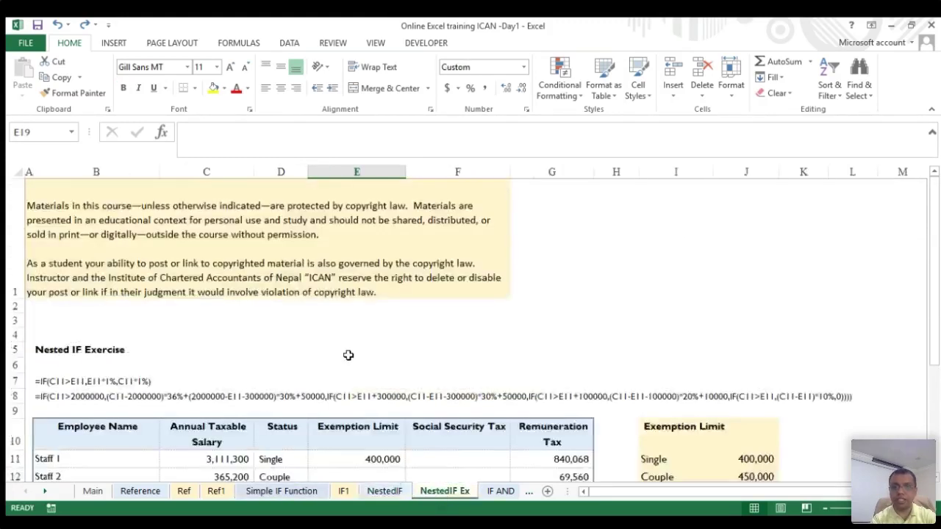
{"action": "scroll", "coordinate": [625, 421], "scroll_direction": "up", "scroll_amount": 1}
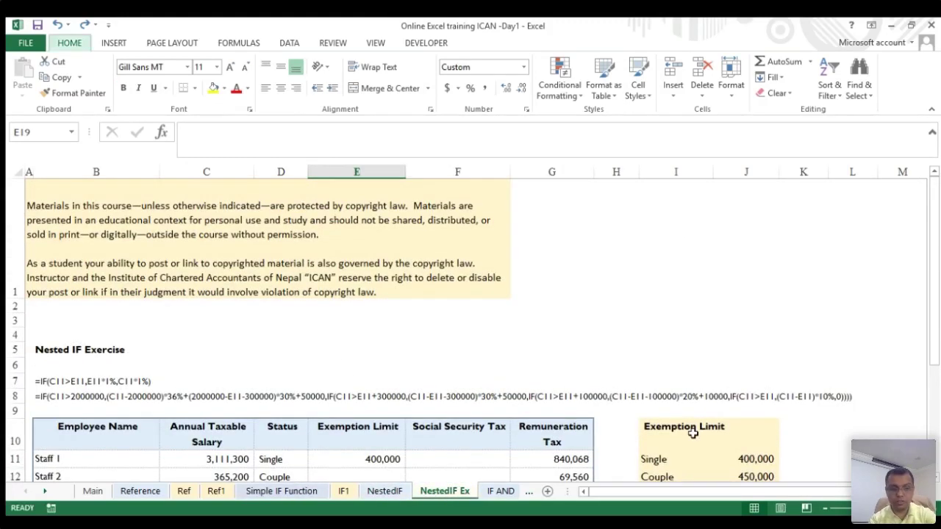
{"action": "key", "text": "alt+w"}
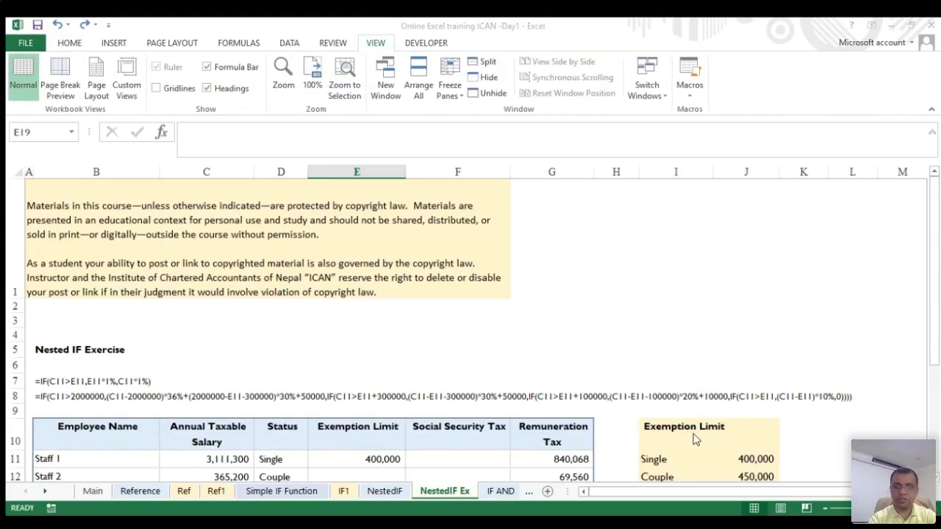
{"action": "scroll", "coordinate": [696, 438], "scroll_direction": "down", "scroll_amount": 4}
{"action": "scroll", "coordinate": [787, 405], "scroll_direction": "up", "scroll_amount": 2}
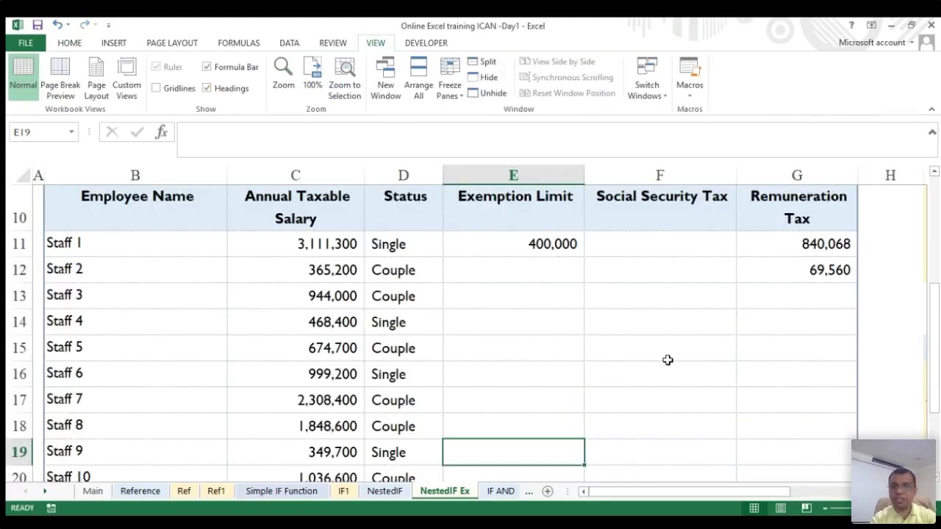
{"action": "scroll", "coordinate": [668, 359], "scroll_direction": "right", "scroll_amount": 5}
{"action": "scroll", "coordinate": [668, 357], "scroll_direction": "down", "scroll_amount": 1}
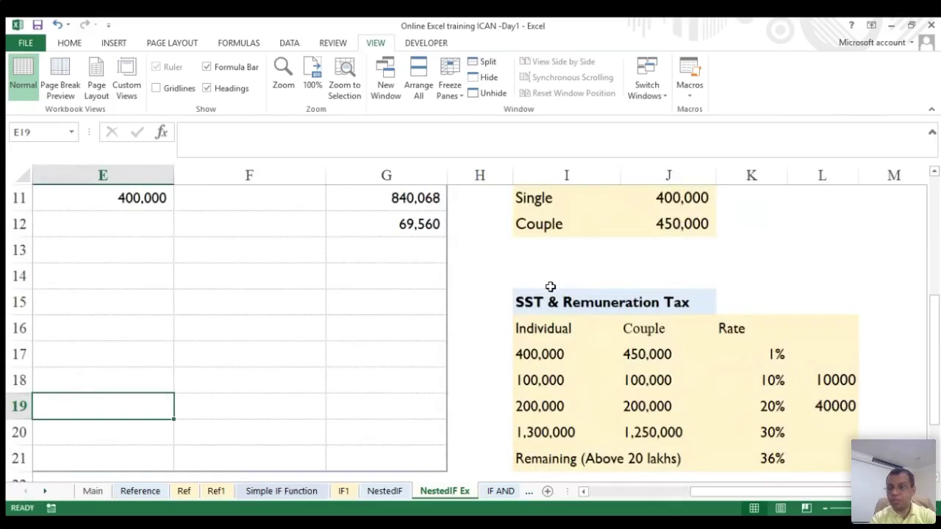
{"action": "left_click", "coordinate": [540, 357]}
{"action": "left_click", "coordinate": [765, 354]}
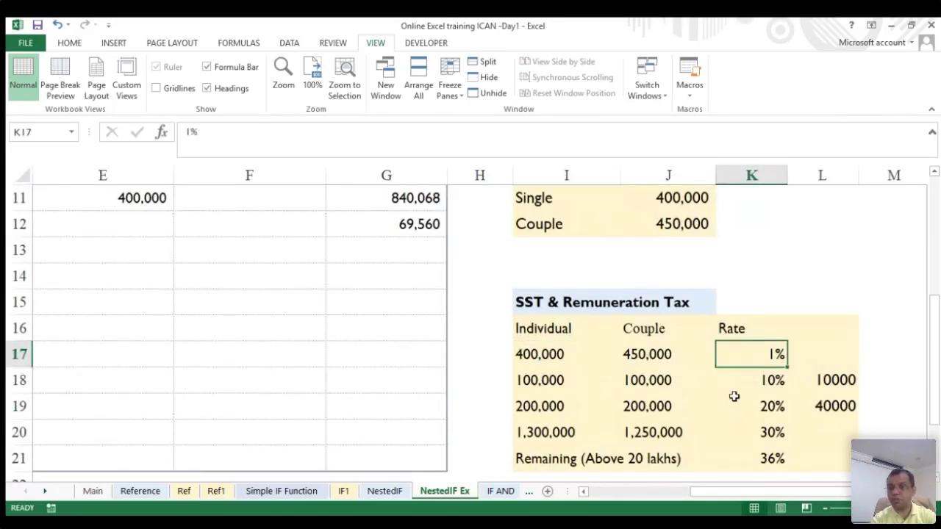
{"action": "left_click", "coordinate": [773, 459]}
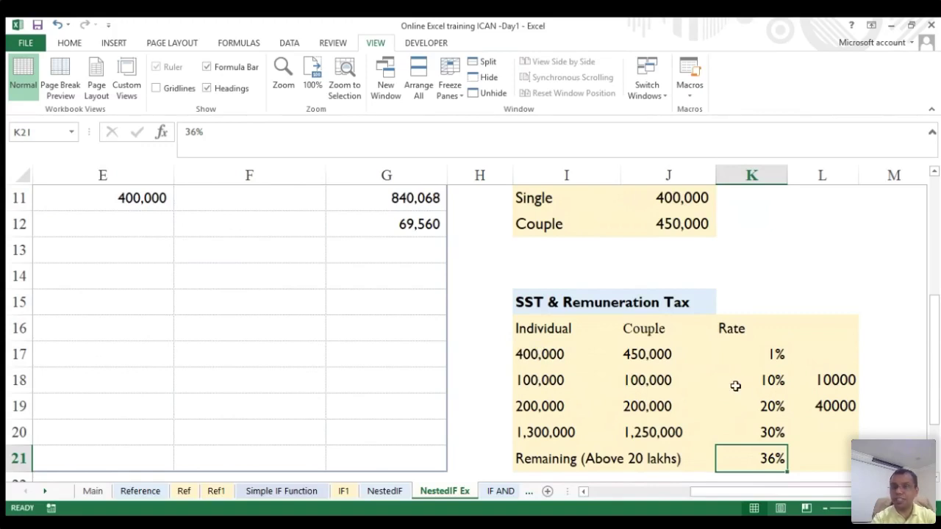
{"action": "scroll", "coordinate": [606, 363], "scroll_direction": "left", "scroll_amount": 2}
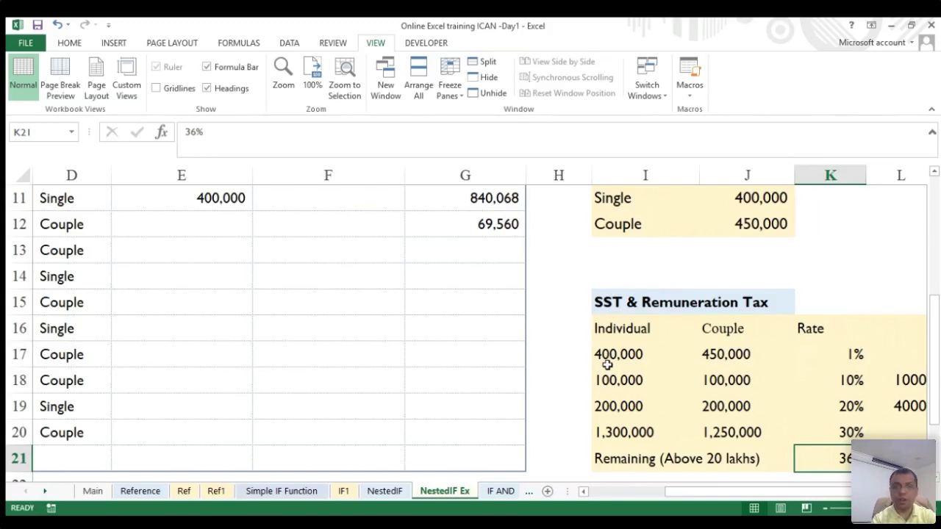
- Group the sheets from Simple IF Function through Round
{"action": "left_click", "coordinate": [383, 492]}
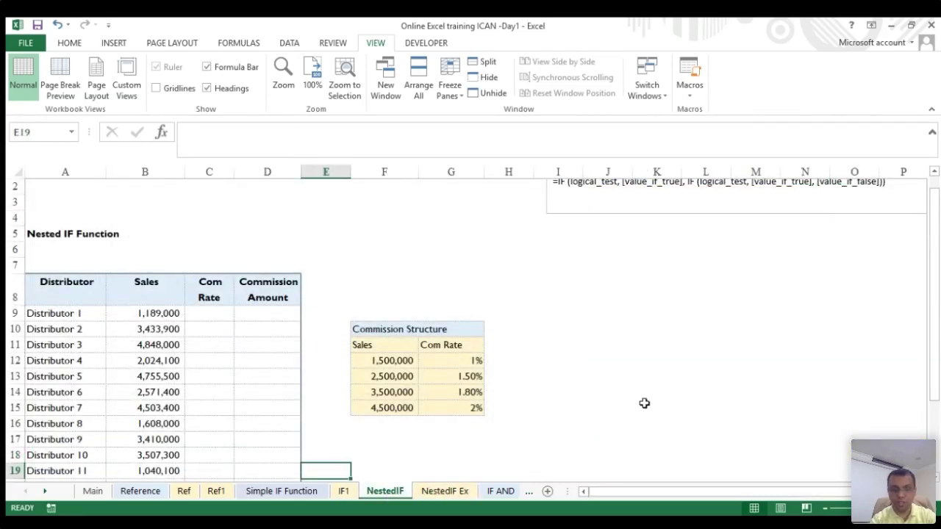
{"action": "left_click", "coordinate": [45, 491]}
{"action": "left_click", "coordinate": [45, 491]}
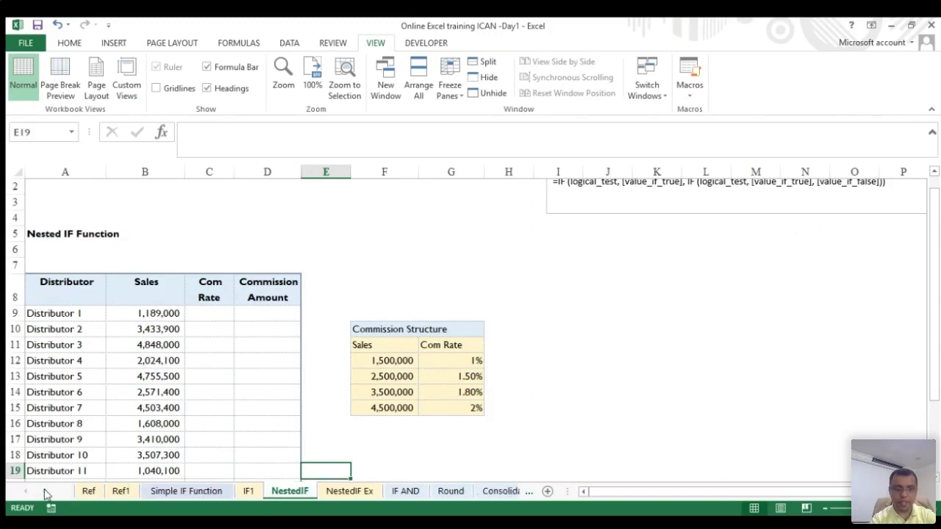
{"action": "left_click", "coordinate": [218, 491]}
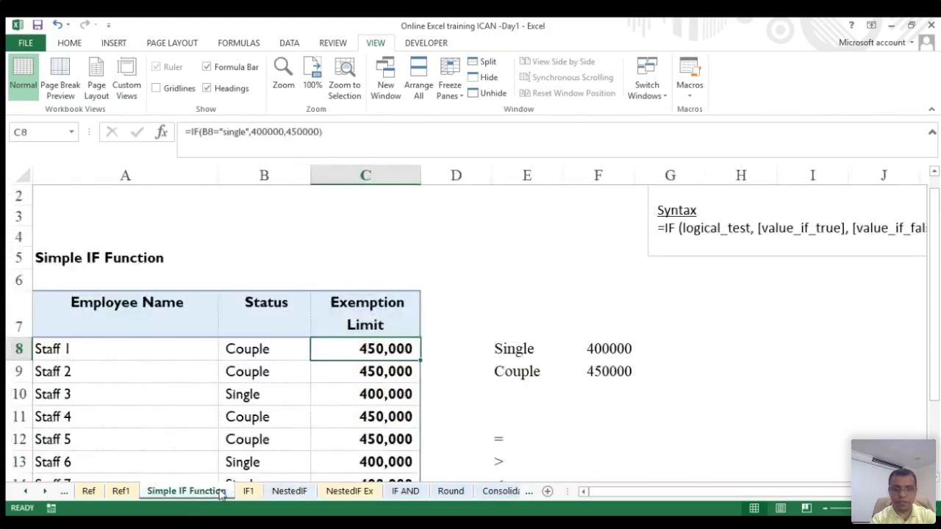
{"action": "left_click", "coordinate": [451, 491], "text": "shift"}
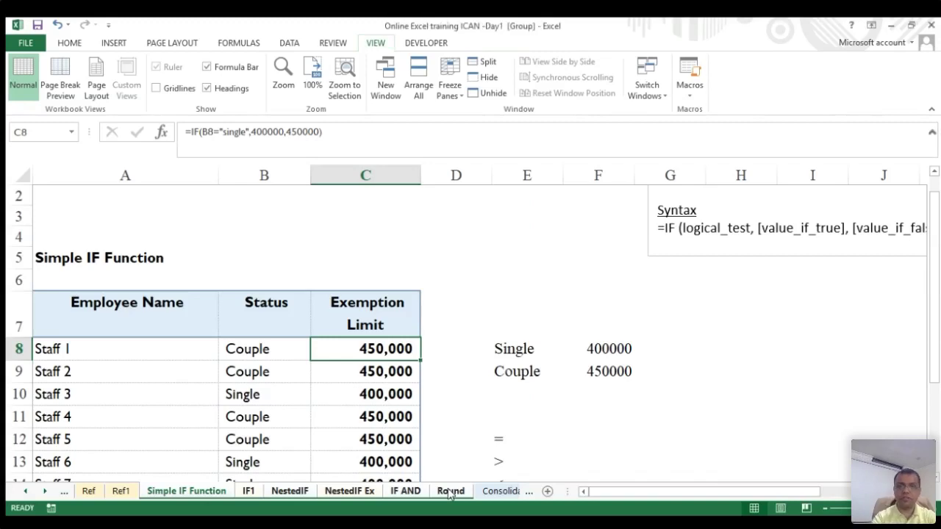
{"action": "left_click", "coordinate": [121, 491]}
{"action": "left_click", "coordinate": [289, 491]}
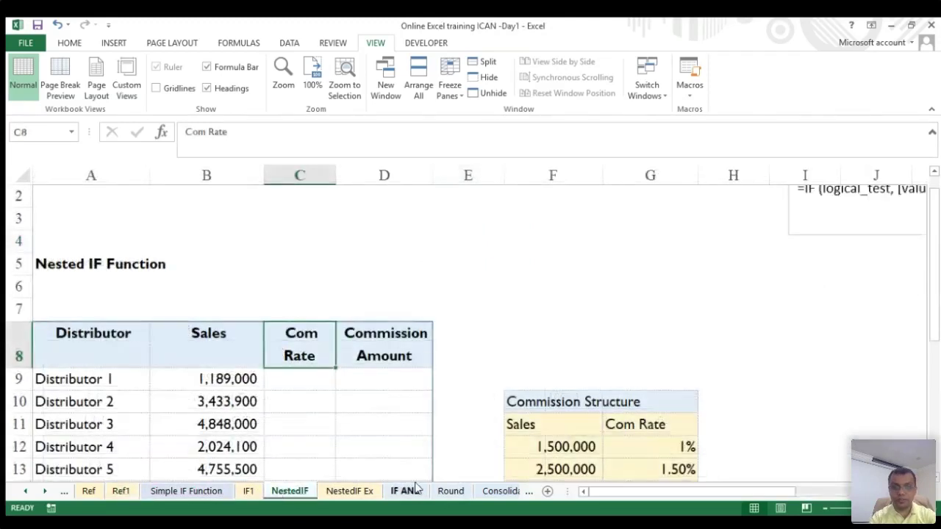
{"action": "scroll", "coordinate": [339, 378], "scroll_direction": "down", "scroll_amount": 1}
{"action": "scroll", "coordinate": [339, 378], "scroll_direction": "down", "scroll_amount": 2}
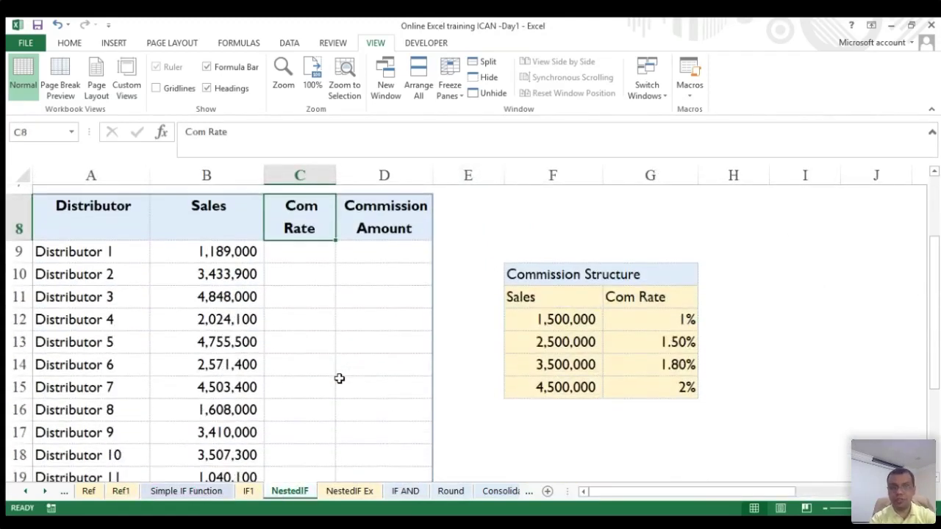
{"action": "scroll", "coordinate": [339, 369], "scroll_direction": "up", "scroll_amount": 1}
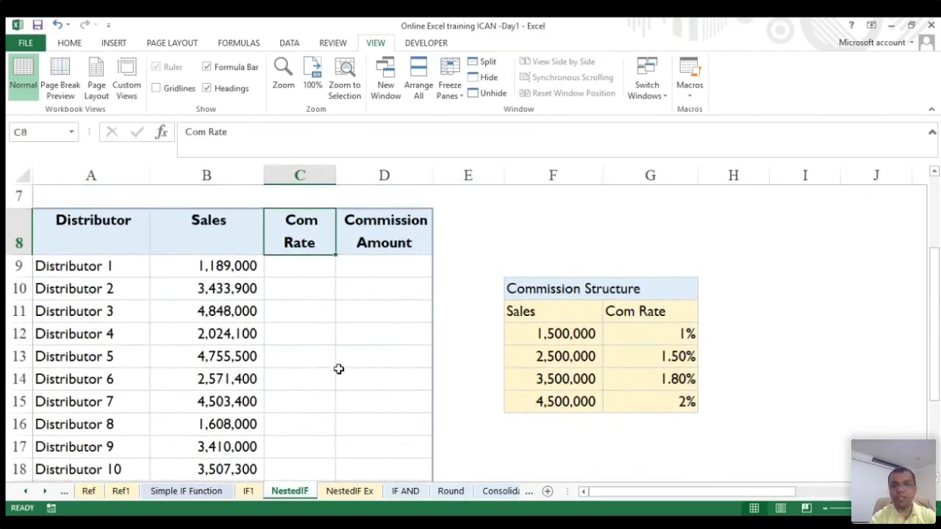
{"action": "scroll", "coordinate": [339, 370], "scroll_direction": "up", "scroll_amount": 2}
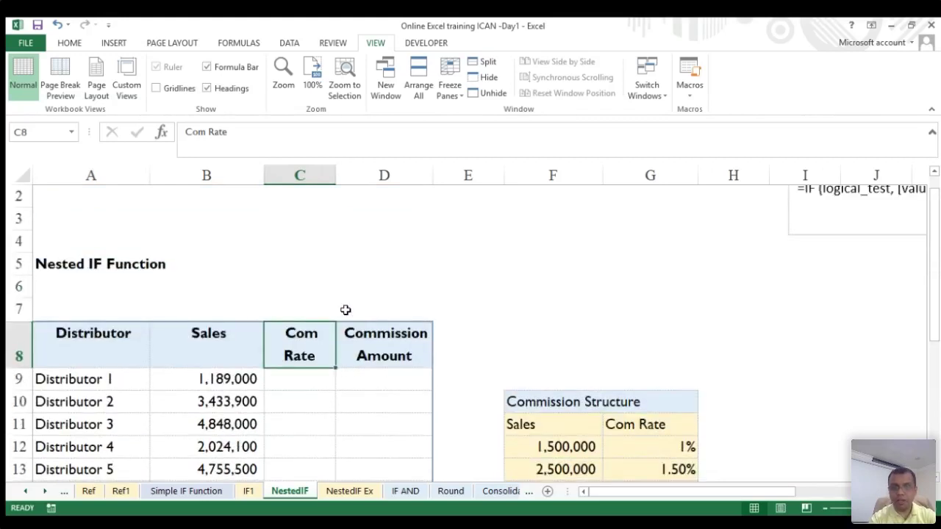
{"action": "scroll", "coordinate": [319, 380], "scroll_direction": "down", "scroll_amount": 3}
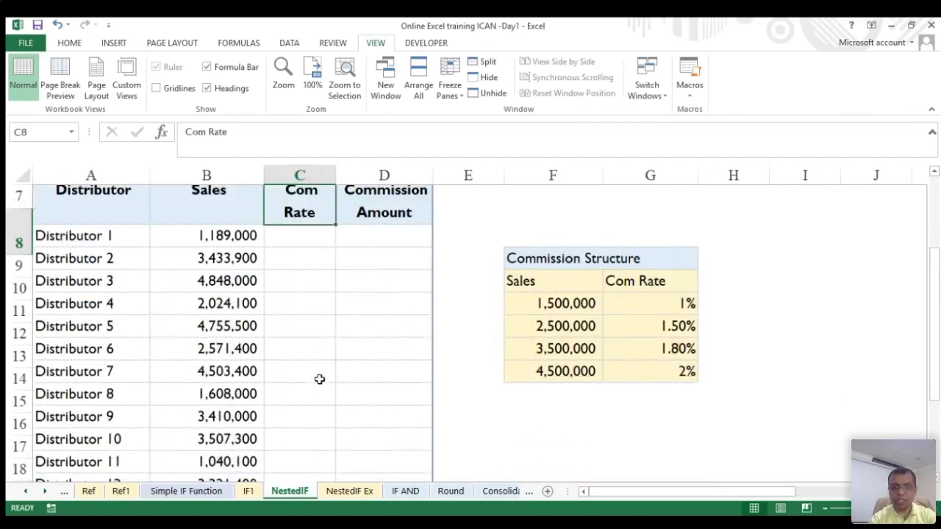
{"action": "left_click", "coordinate": [350, 491]}
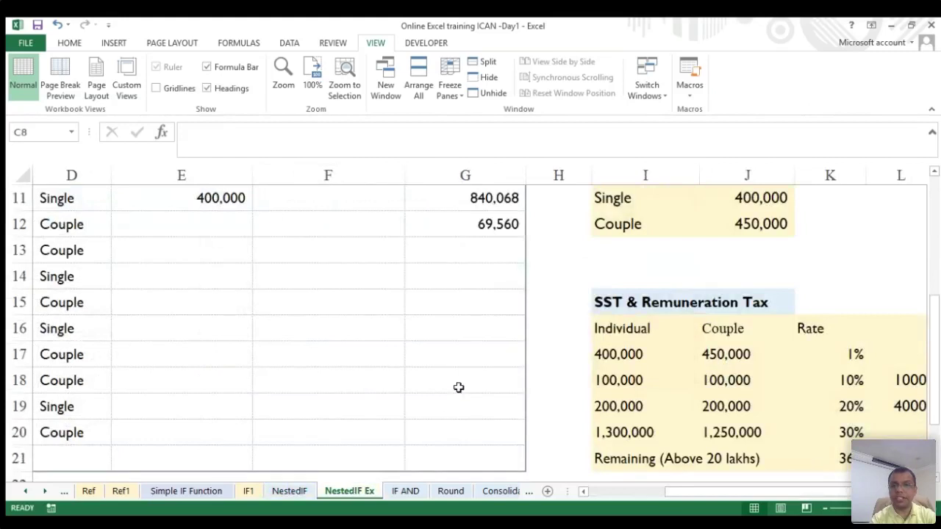
{"action": "scroll", "coordinate": [459, 387], "scroll_direction": "up", "scroll_amount": 3}
{"action": "scroll", "coordinate": [459, 388], "scroll_direction": "left", "scroll_amount": 2}
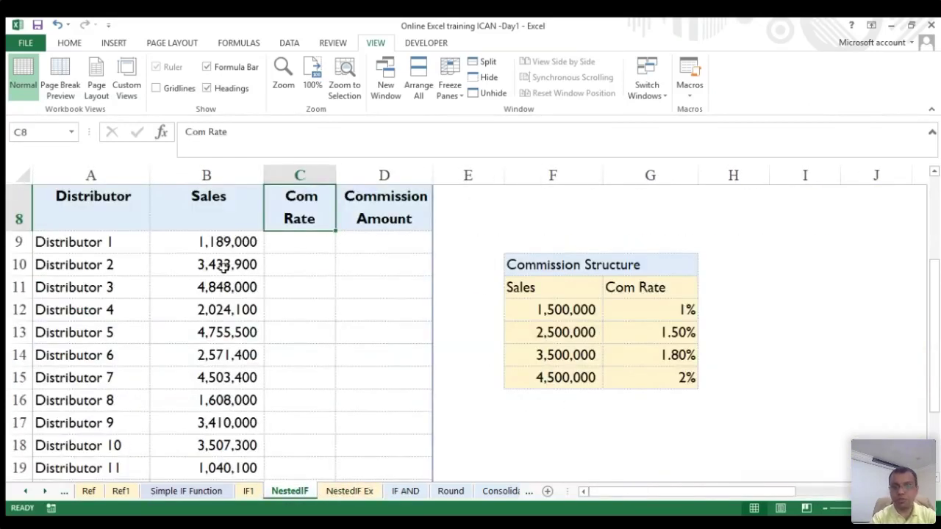
{"action": "left_click", "coordinate": [215, 241]}
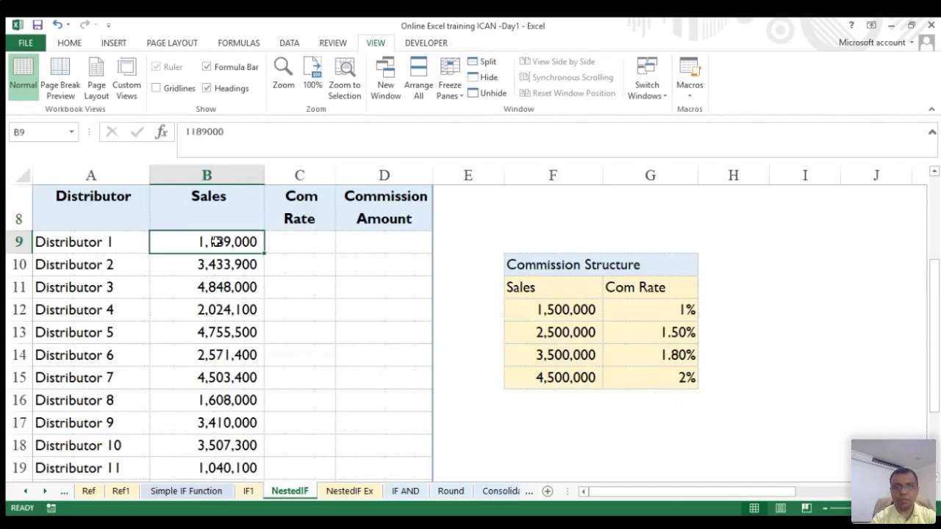
{"action": "scroll", "coordinate": [215, 242], "scroll_direction": "down", "scroll_amount": 3}
{"action": "scroll", "coordinate": [215, 242], "scroll_direction": "up", "scroll_amount": 4}
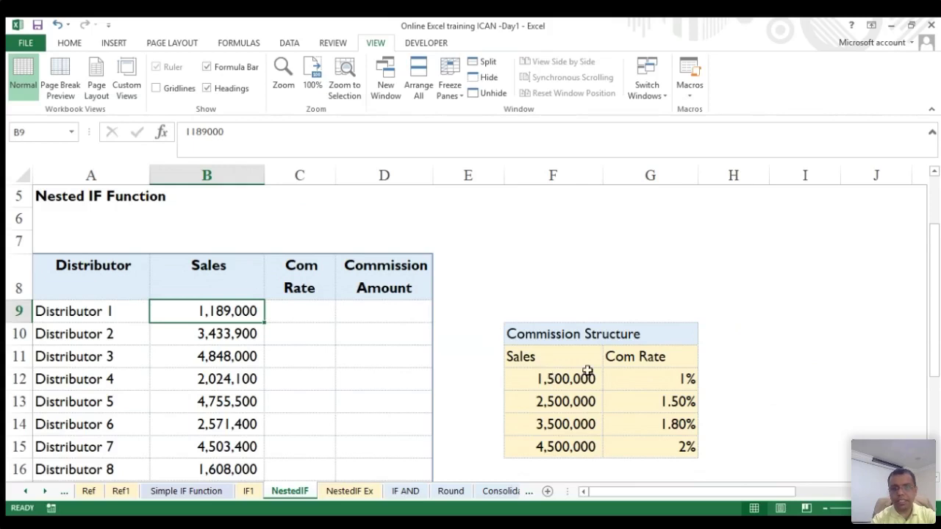
{"action": "left_click", "coordinate": [559, 377]}
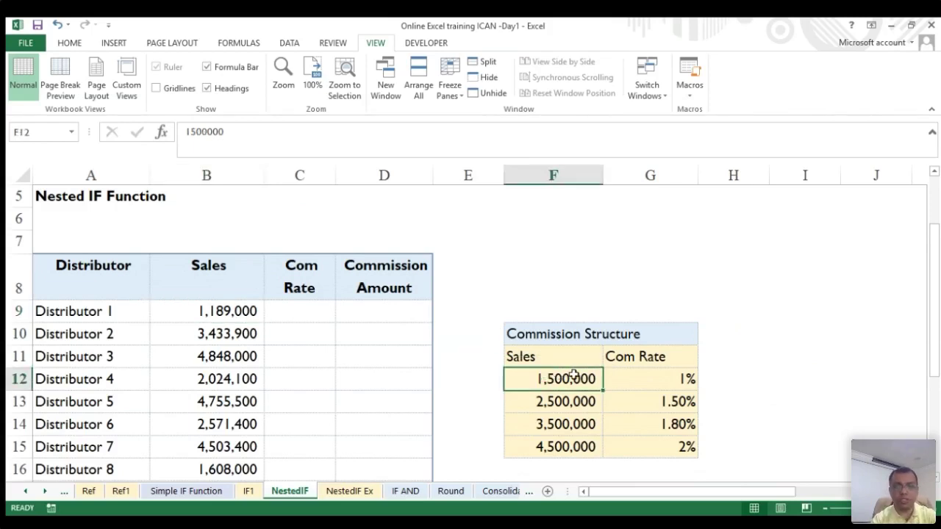
{"action": "left_click", "coordinate": [669, 378]}
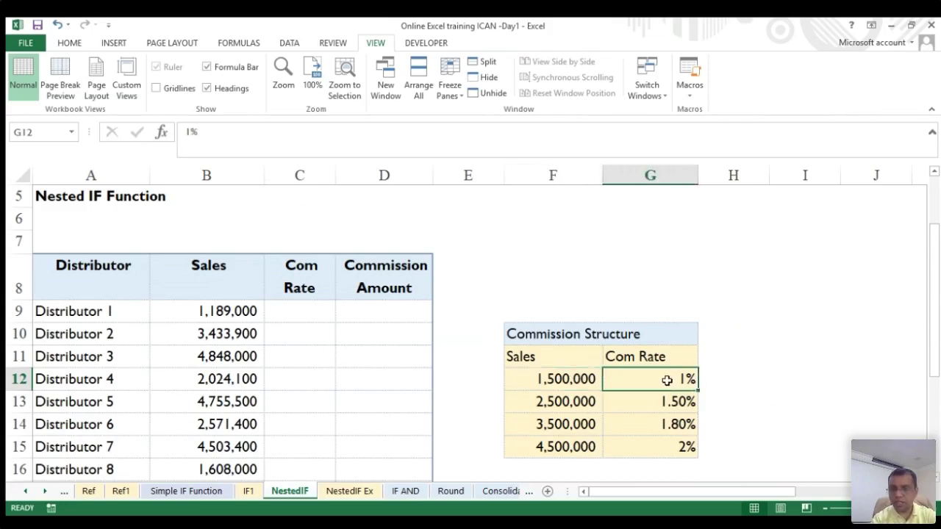
{"action": "left_click", "coordinate": [557, 399]}
{"action": "left_click", "coordinate": [662, 403]}
{"action": "left_click", "coordinate": [563, 422]}
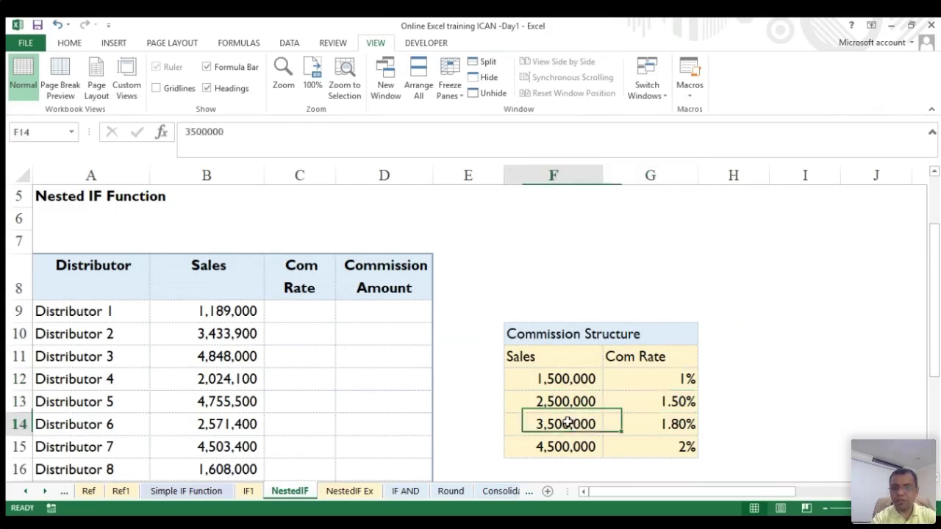
{"action": "left_click", "coordinate": [666, 424]}
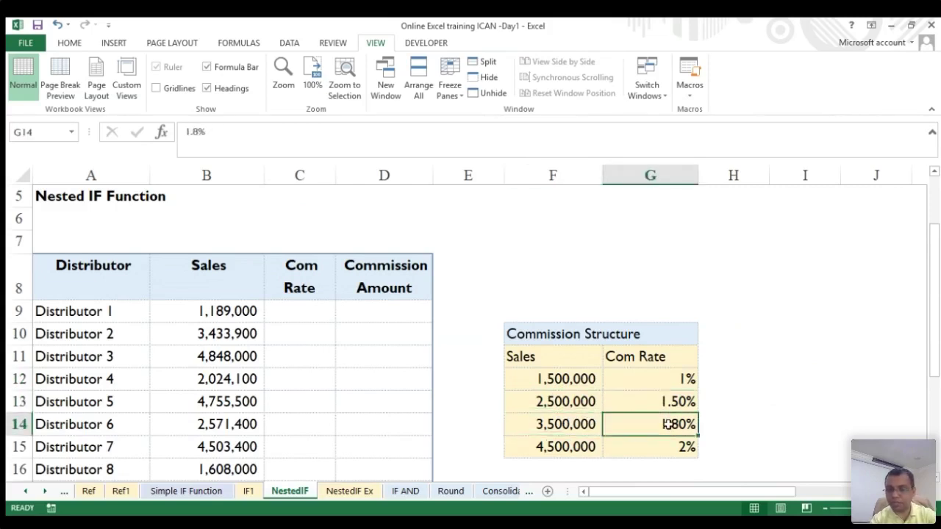
{"action": "left_click", "coordinate": [570, 447]}
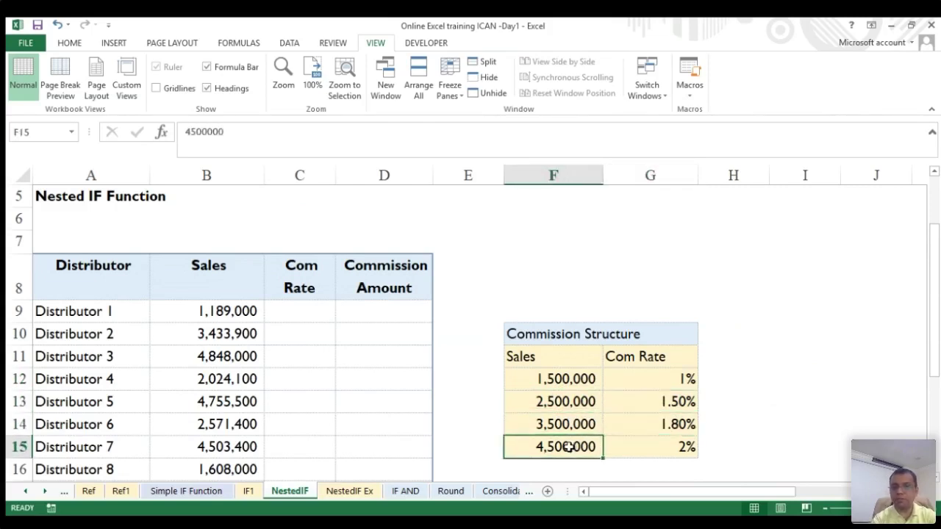
{"action": "left_click", "coordinate": [652, 449]}
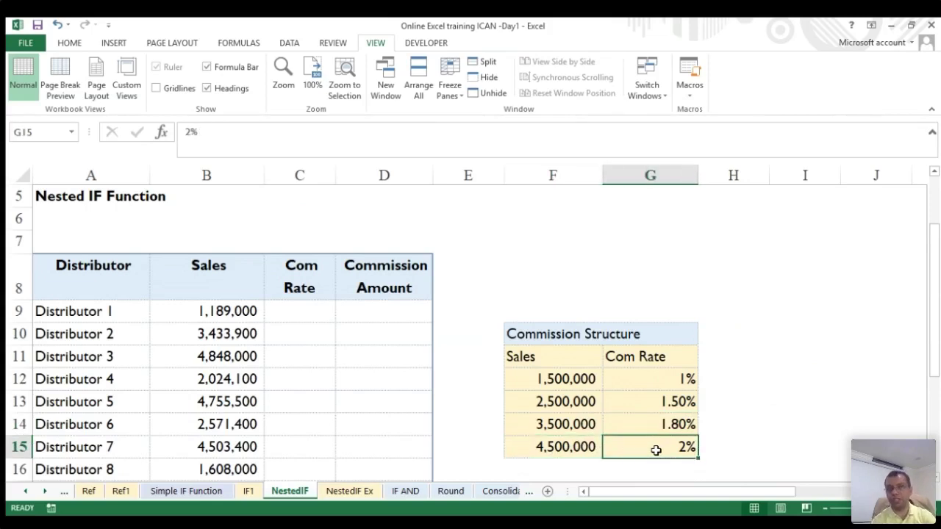
{"action": "left_click_drag", "start_coordinate": [306, 311], "coordinate": [285, 459]}
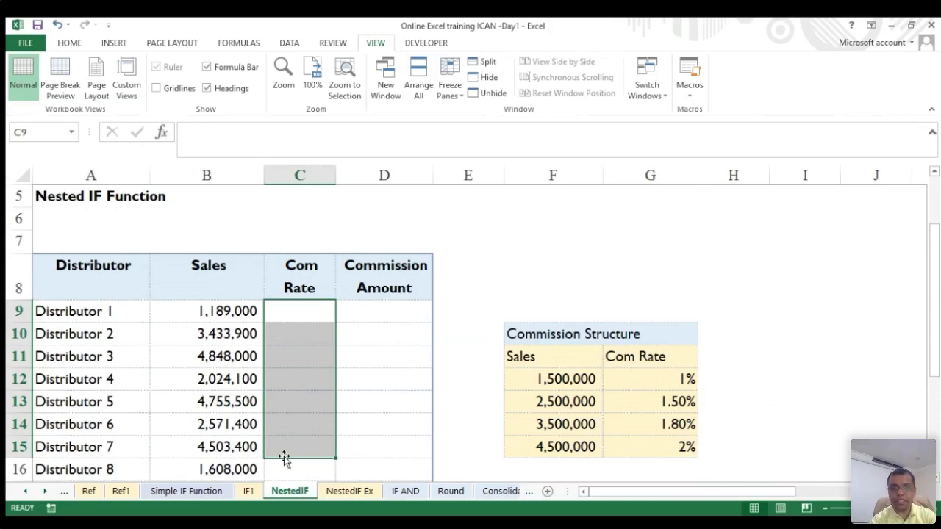
{"action": "left_click", "coordinate": [386, 351]}
{"action": "left_click", "coordinate": [315, 313]}
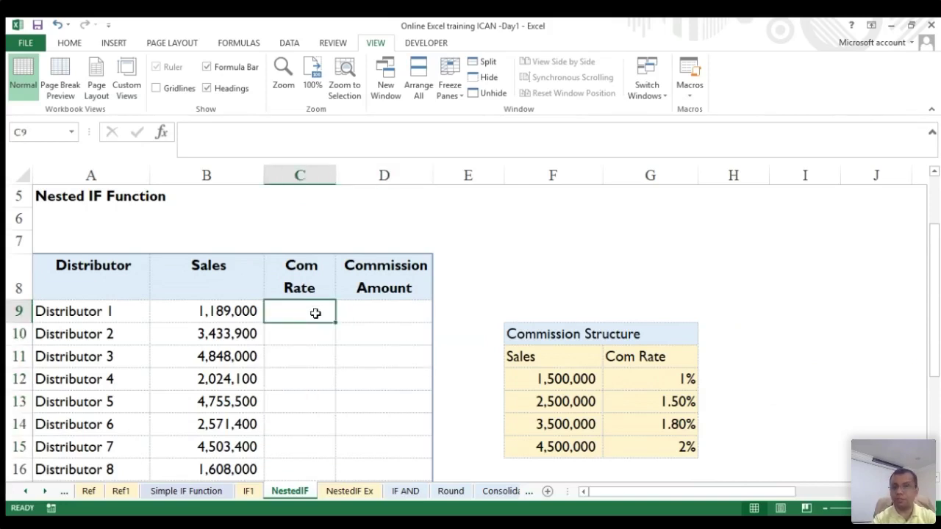
{"action": "type", "text": "=if"}
{"action": "key", "text": "Tab"}
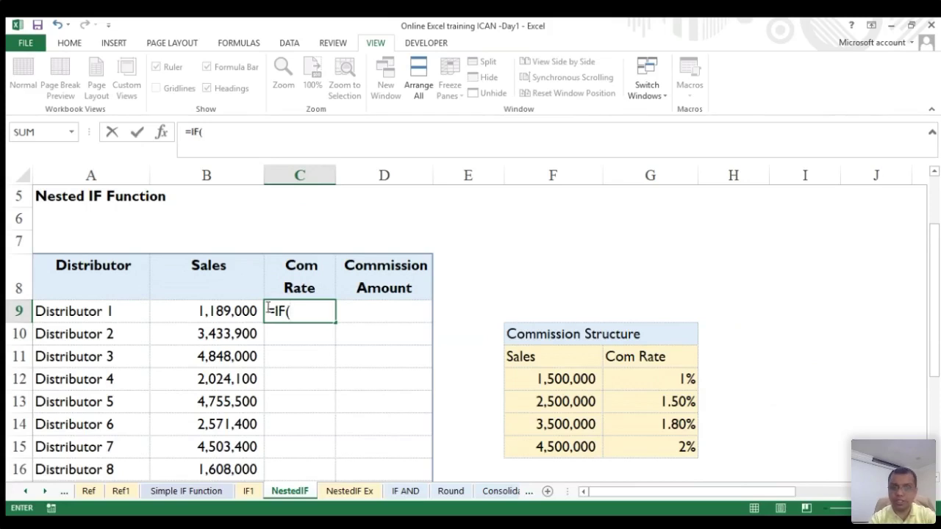
{"action": "left_click", "coordinate": [211, 311]}
{"action": "type", "text": ">"}
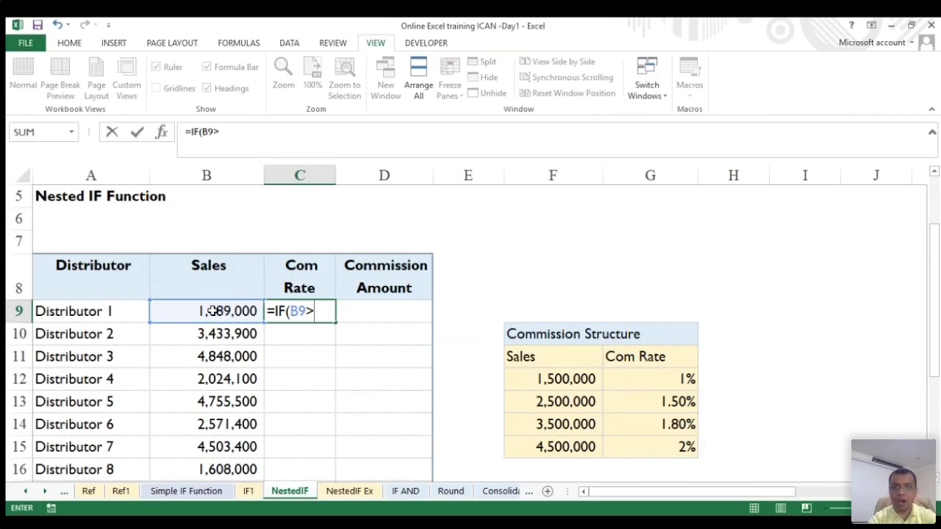
{"action": "type", "text": "450000"}
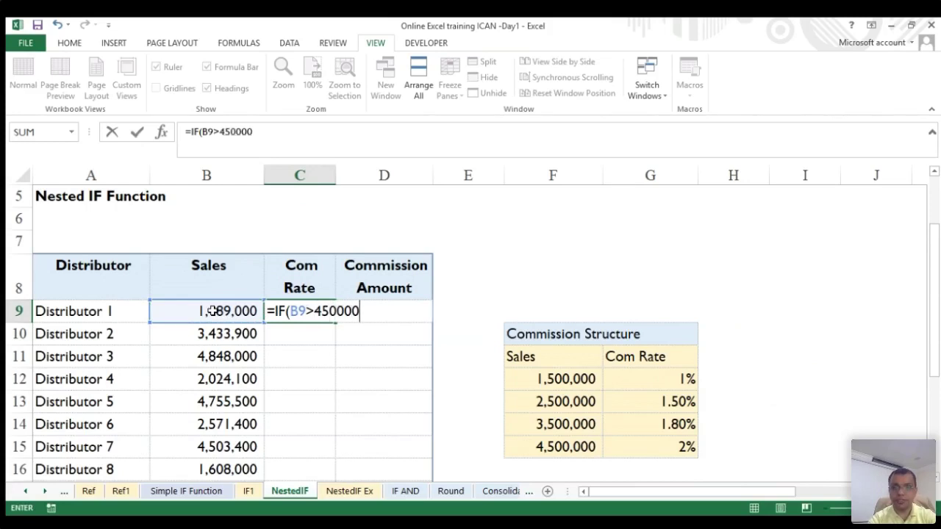
{"action": "type", "text": "0,"}
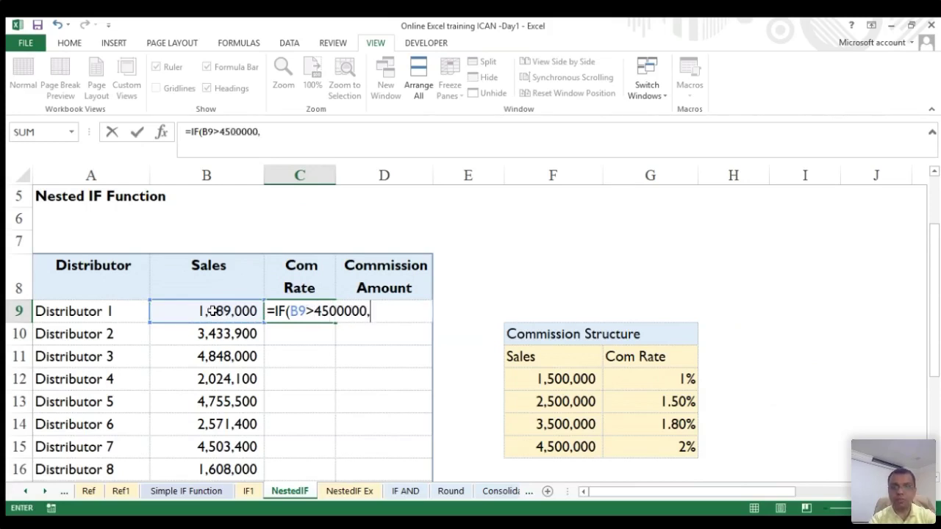
{"action": "type", "text": "2"}
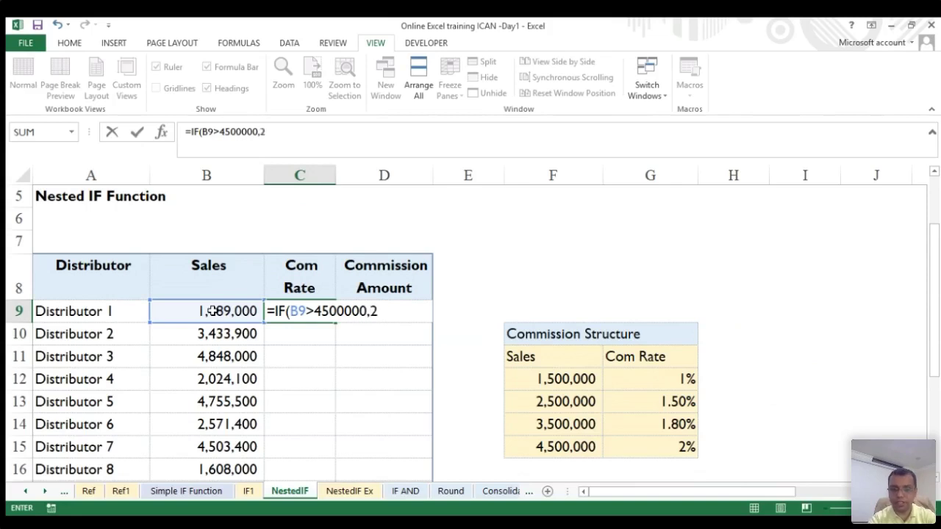
{"action": "type", "text": "%"}
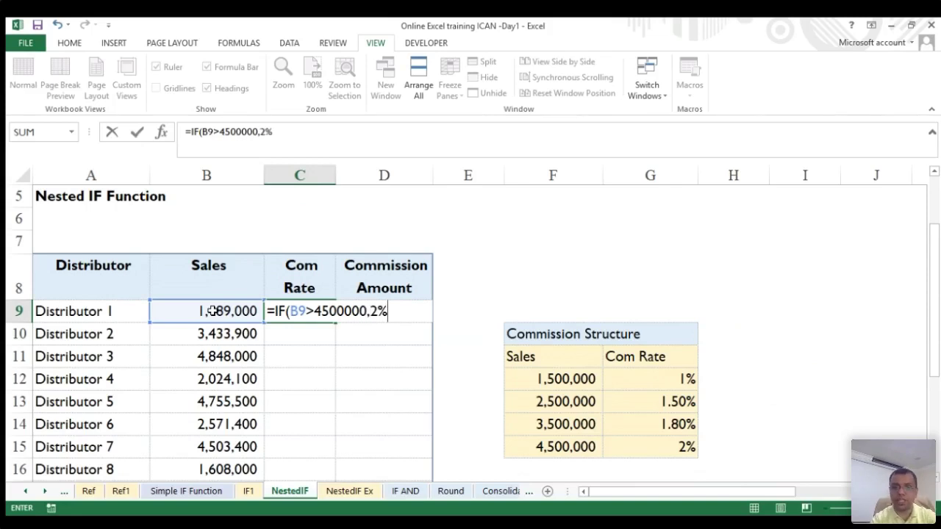
{"action": "type", "text": ","}
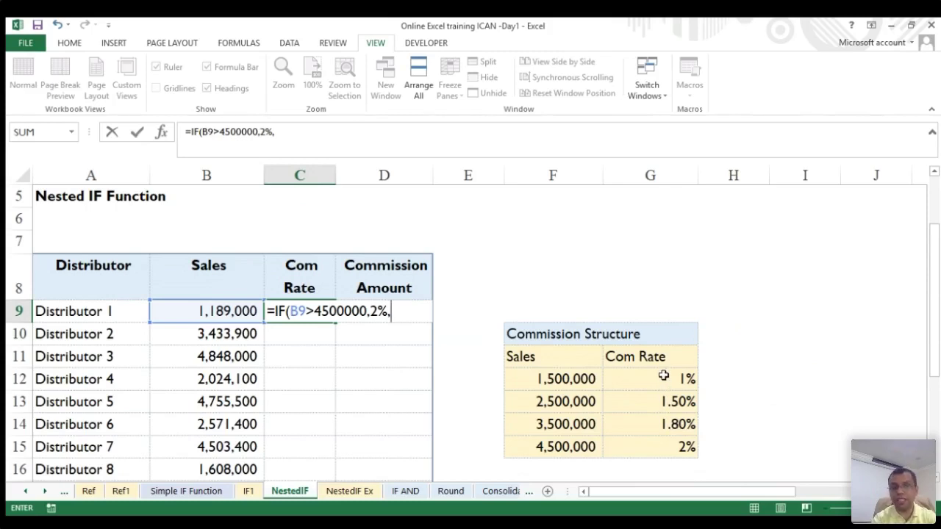
{"action": "key", "text": "Escape"}
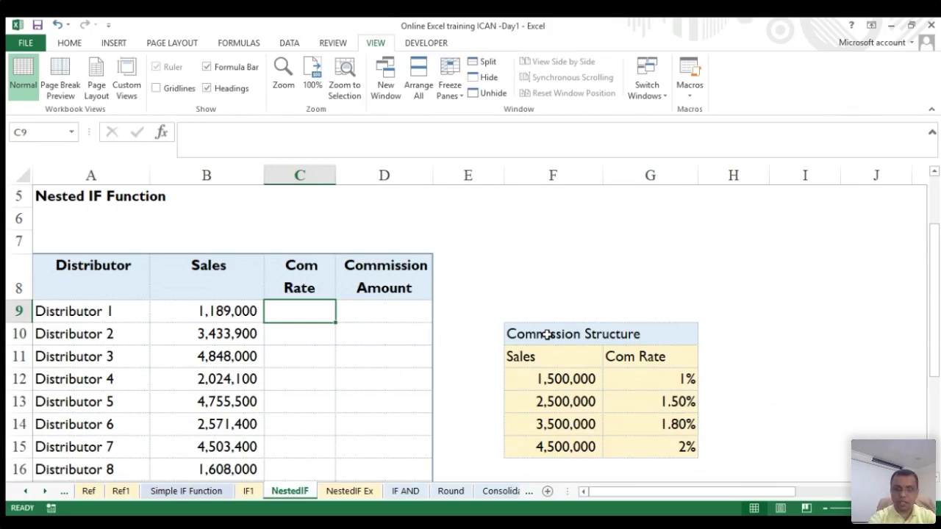
{"action": "type", "text": "="}
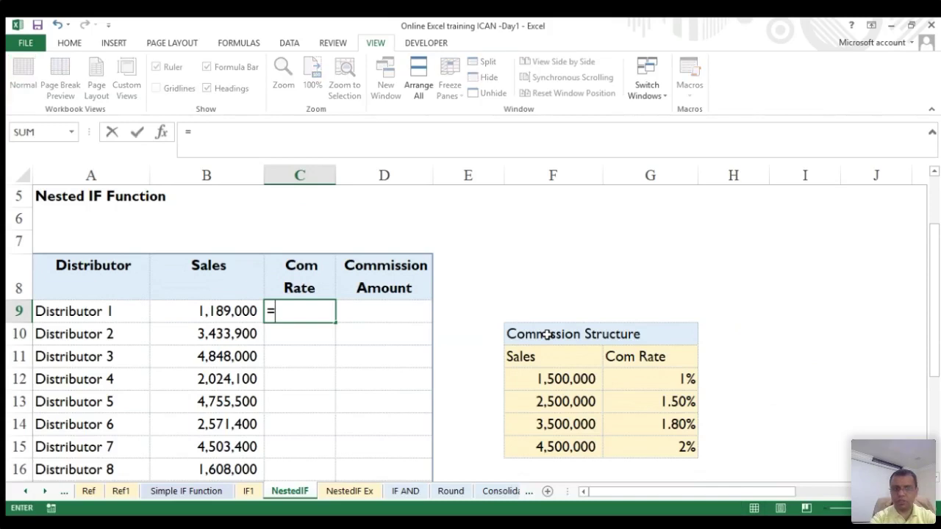
- Cancel C9's entry and highlight the Sales B9:B16 and Com Rate C9:C13 ranges
{"action": "key", "text": "Escape"}
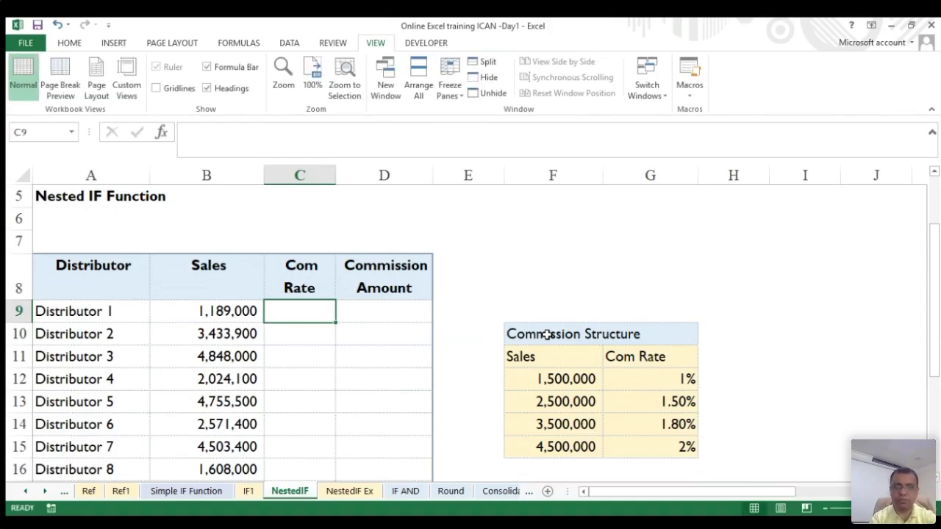
{"action": "left_click_drag", "start_coordinate": [222, 310], "coordinate": [224, 464]}
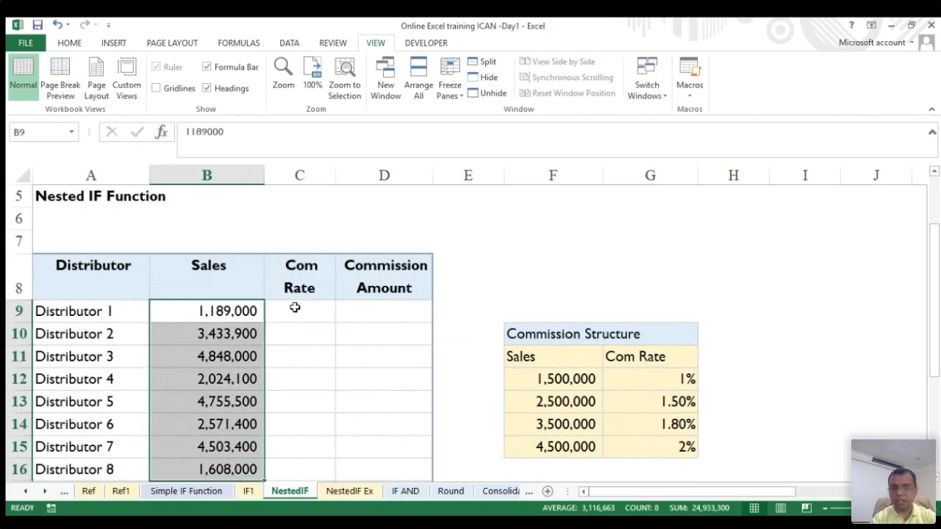
{"action": "left_click_drag", "start_coordinate": [295, 307], "coordinate": [299, 403]}
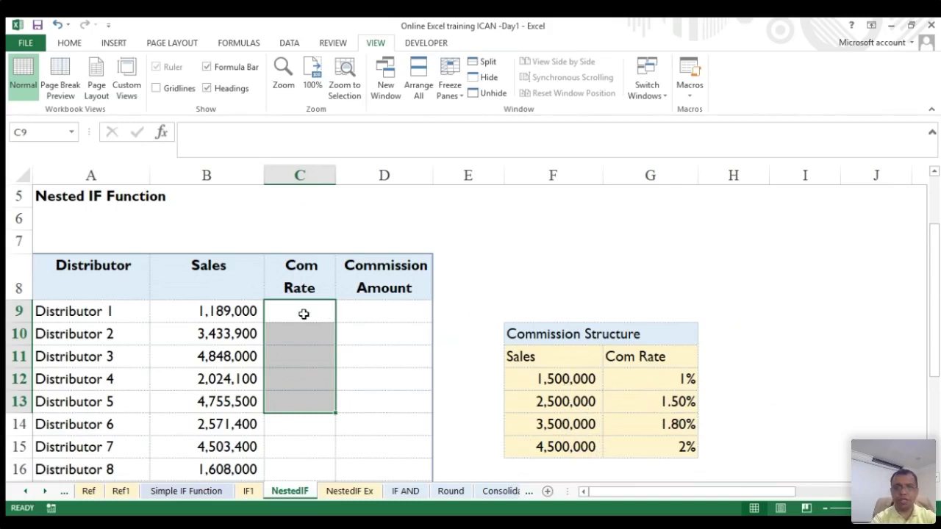
- Start C9's formula as =IF(B9>F15, comparing against the 4,500,000 threshold
{"action": "left_click", "coordinate": [282, 313]}
{"action": "type", "text": "=IF("}
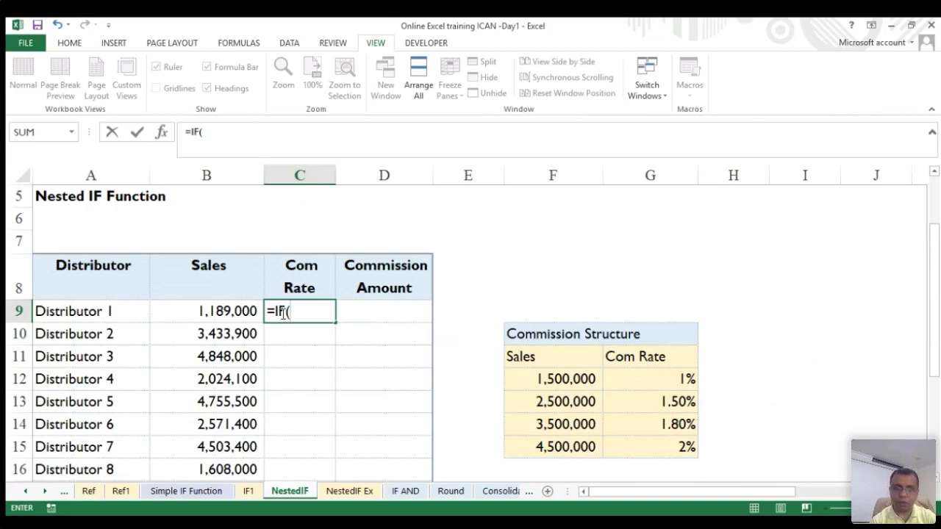
{"action": "left_click", "coordinate": [220, 313]}
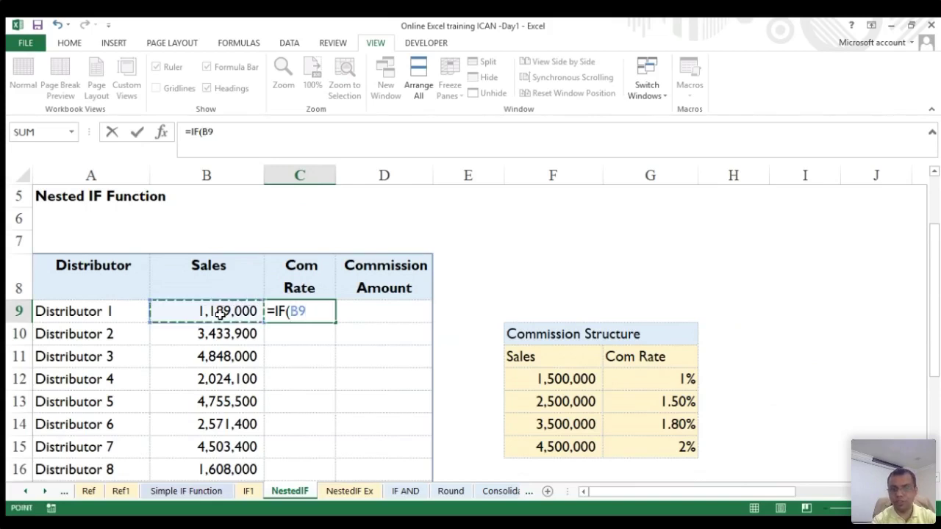
{"action": "type", "text": ">"}
{"action": "key", "text": "BackSpace"}
{"action": "key", "text": "BackSpace"}
{"action": "key", "text": "BackSpace"}
{"action": "key", "text": "BackSpace"}
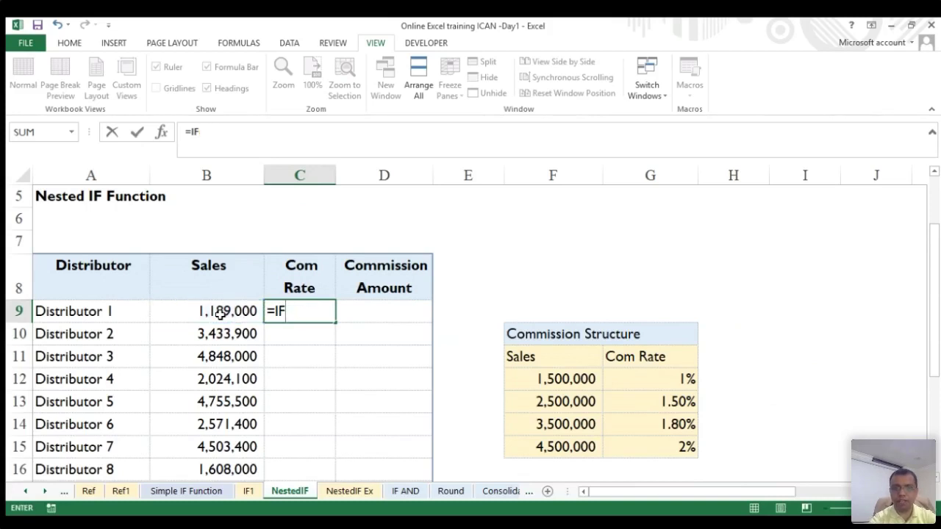
{"action": "type", "text": "("}
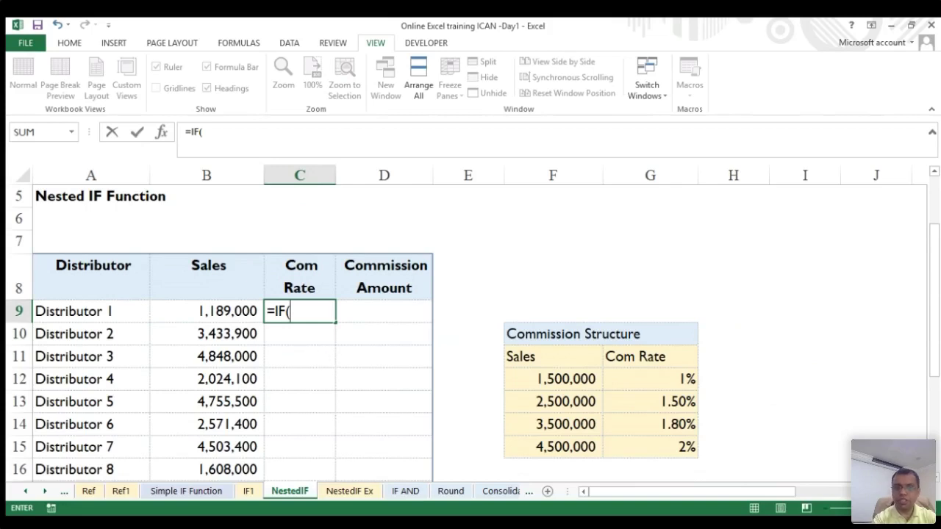
{"action": "left_click", "coordinate": [224, 312]}
{"action": "type", "text": ">"}
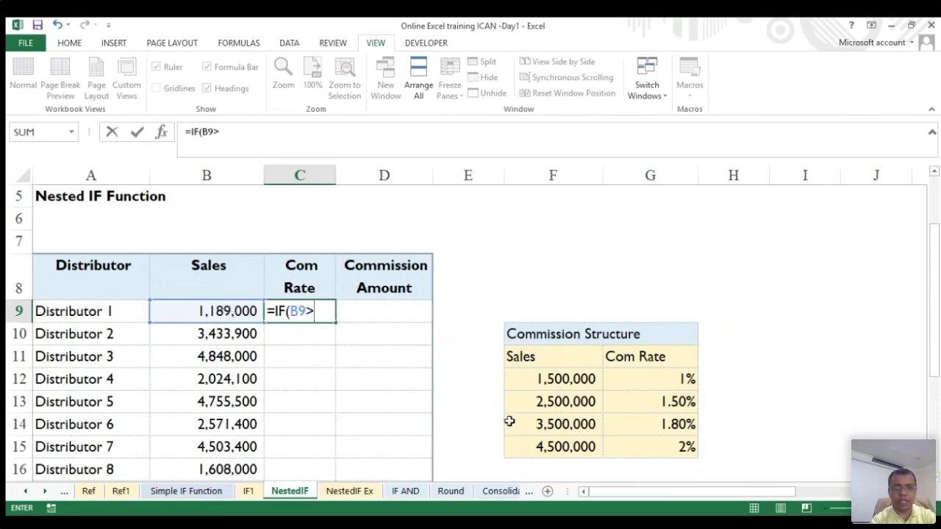
{"action": "left_click", "coordinate": [545, 446]}
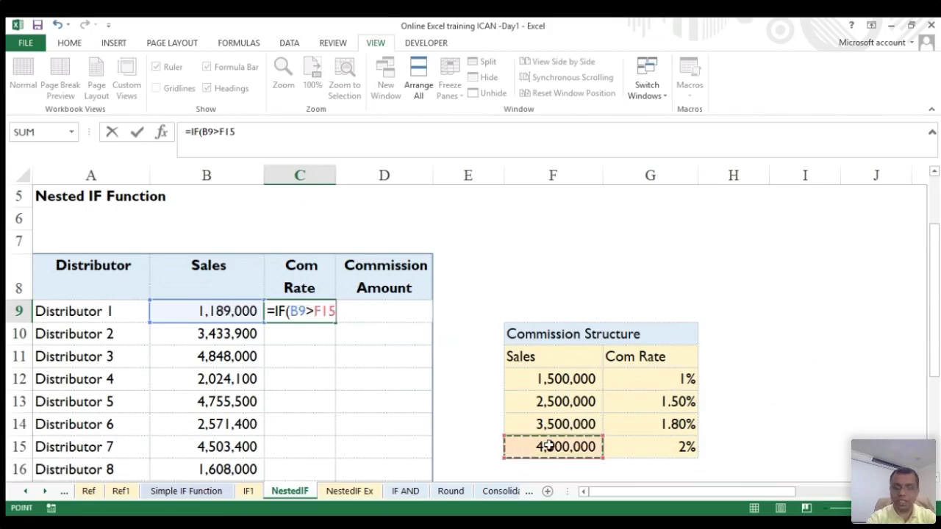
- Replace F15 with 4500000 in C9's test and begin the true value with 2
{"action": "key", "text": "BackSpace"}
{"action": "key", "text": "BackSpace"}
{"action": "key", "text": "BackSpace"}
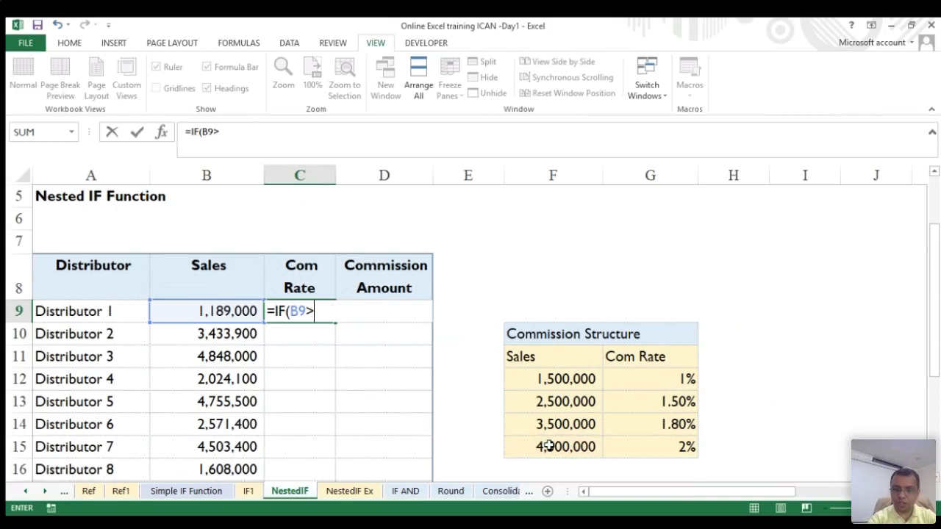
{"action": "type", "text": "45"}
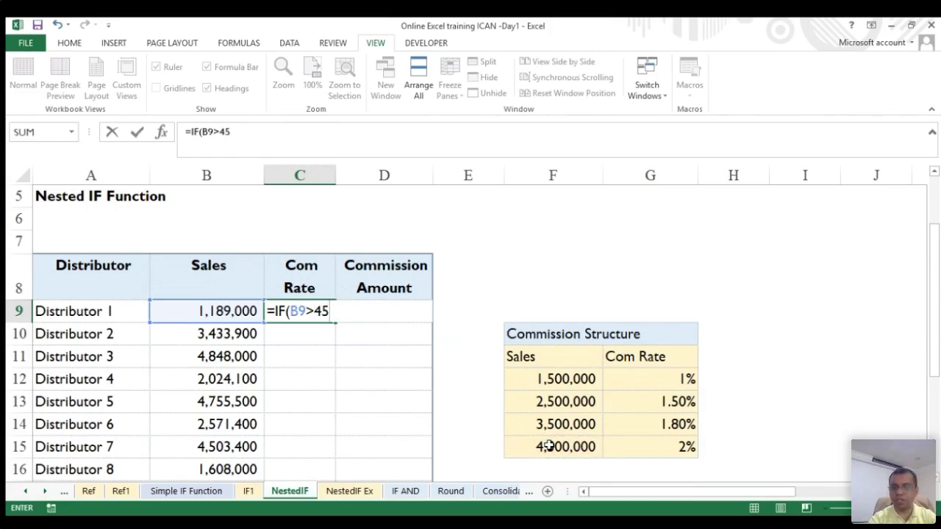
{"action": "type", "text": "00000,"}
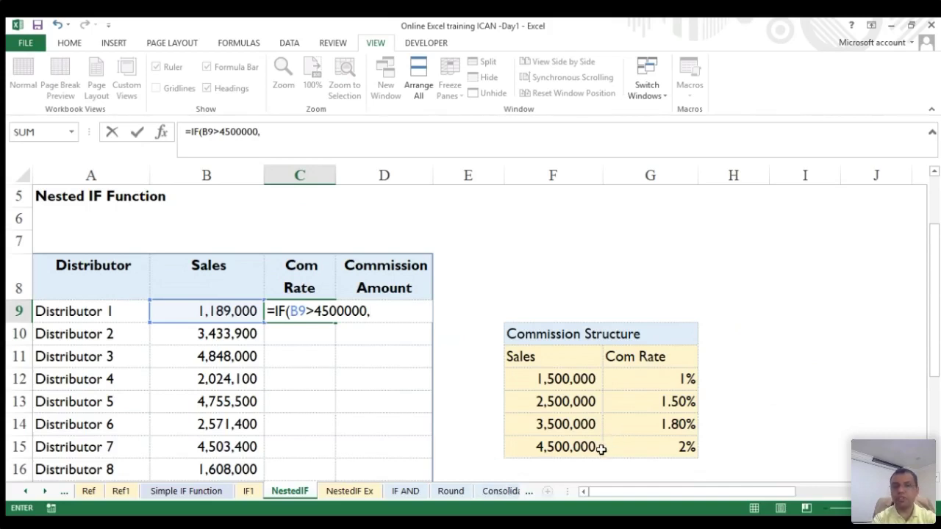
{"action": "left_click", "coordinate": [315, 311]}
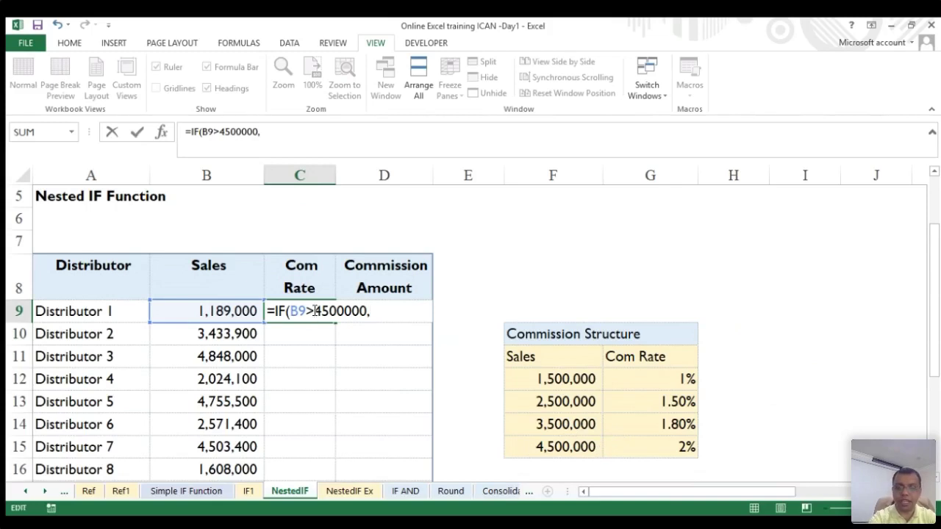
{"action": "type", "text": "="}
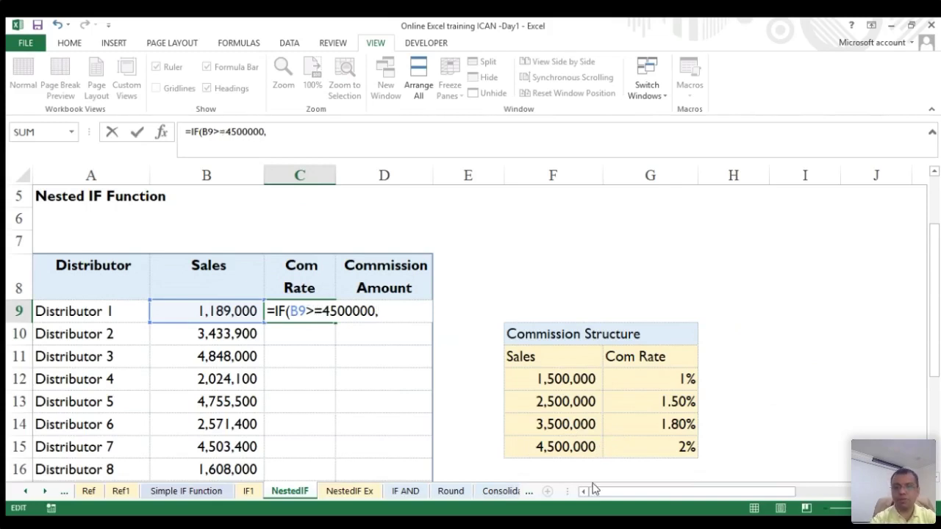
{"action": "key", "text": "BackSpace"}
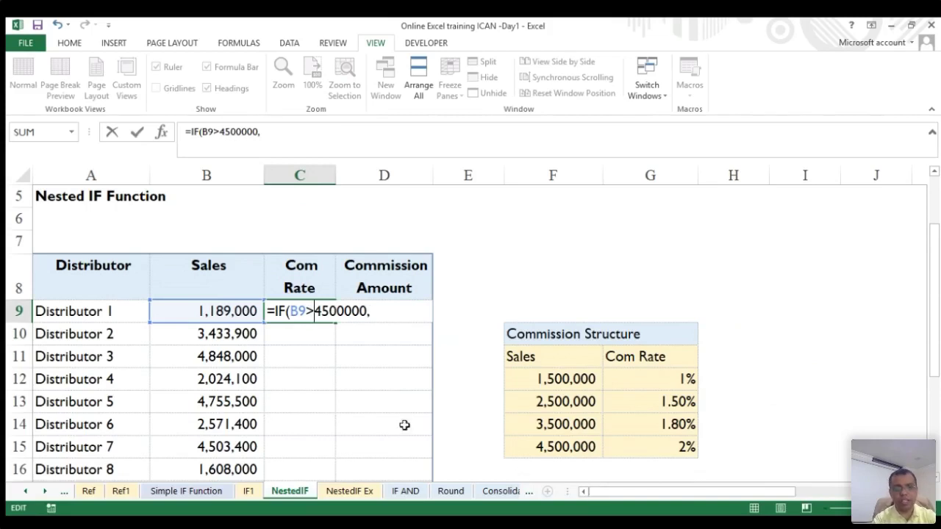
{"action": "left_click", "coordinate": [373, 311]}
{"action": "key", "text": "BackSpace"}
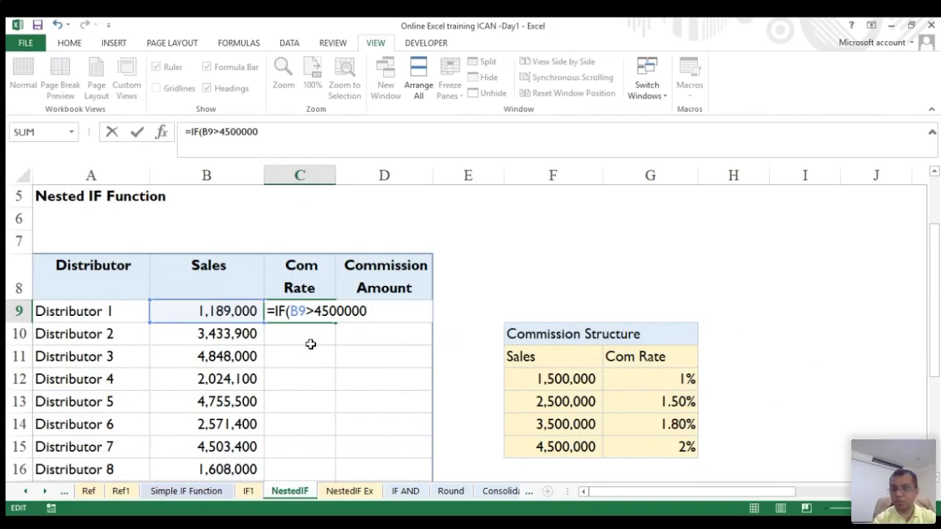
{"action": "type", "text": ","}
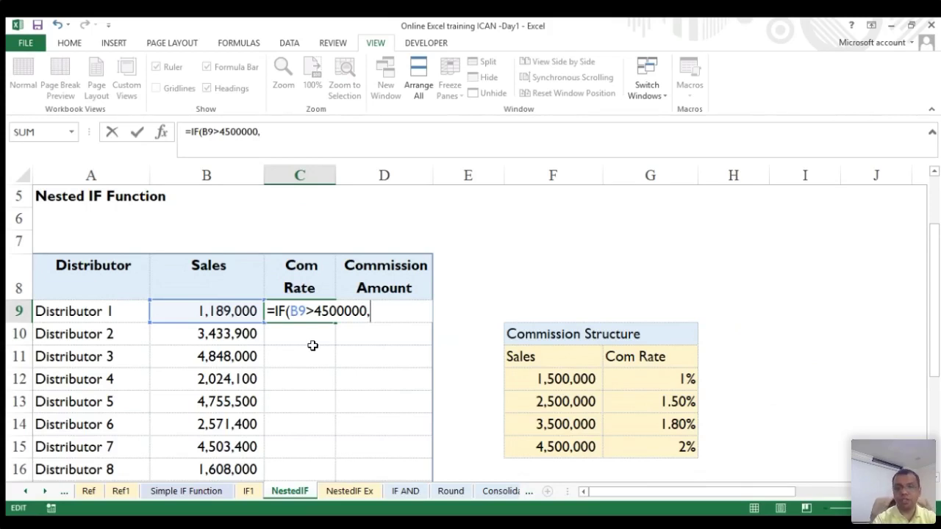
{"action": "type", "text": "2%,"}
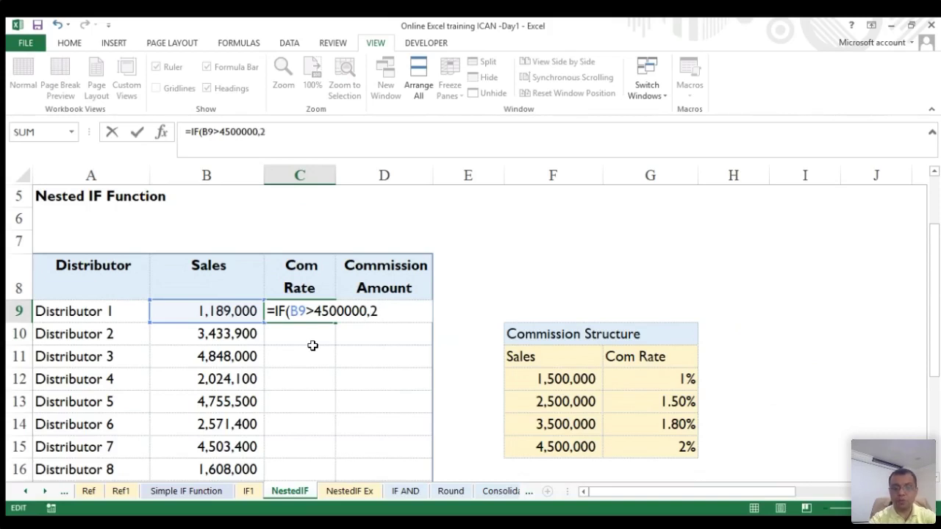
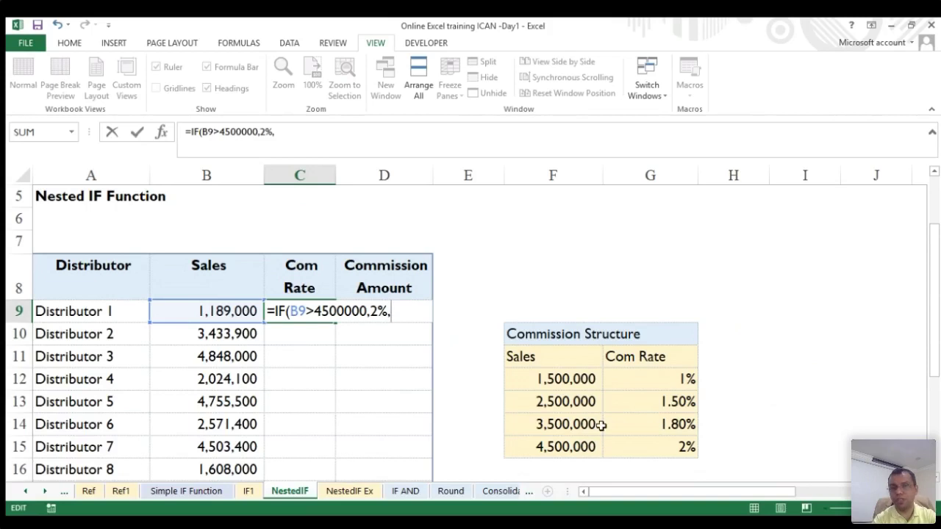
- Follow the 2% result in C9's formula with a nested IF( as the false branch
{"action": "key", "text": "BackSpace"}
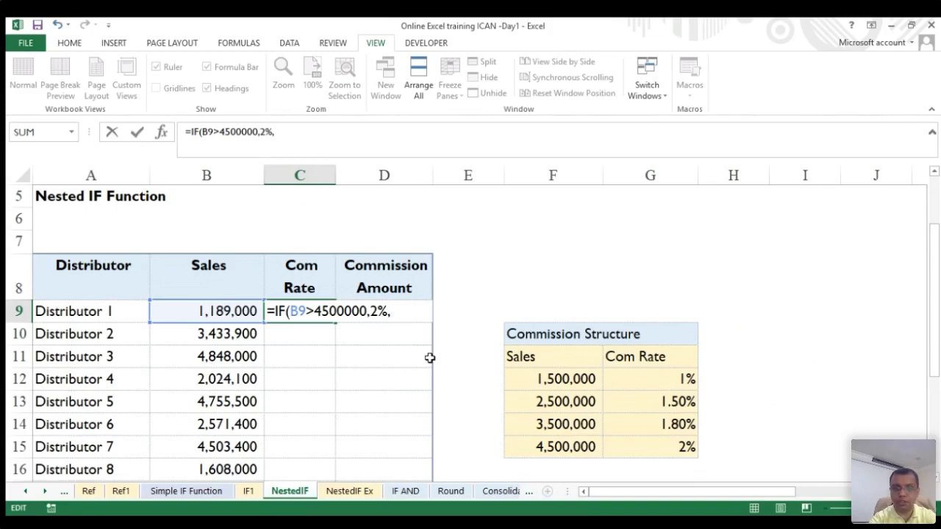
{"action": "type", "text": "if"}
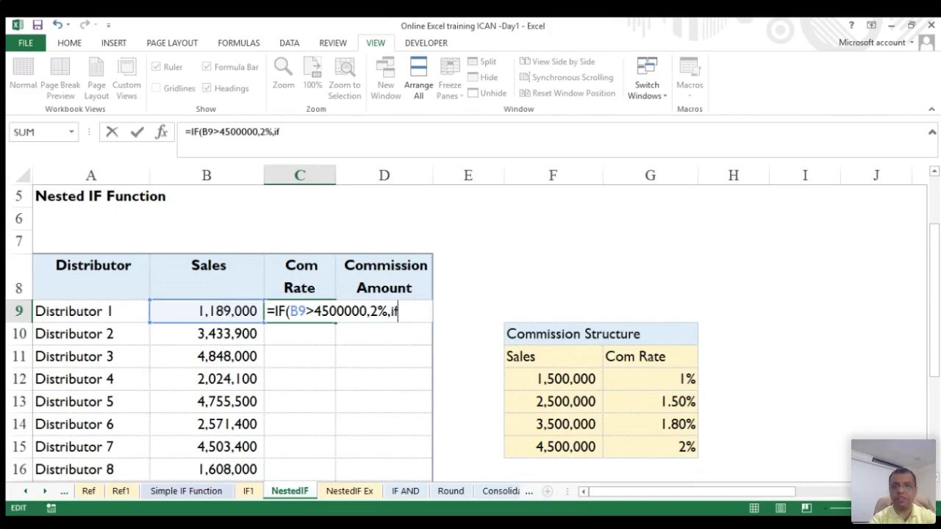
{"action": "key", "text": "BackSpace"}
{"action": "key", "text": "BackSpace"}
{"action": "key", "text": "BackSpace"}
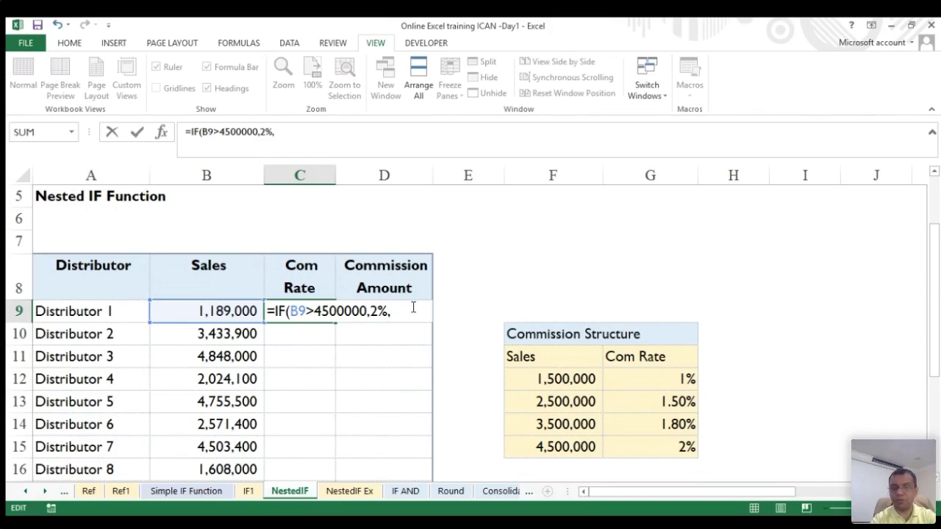
{"action": "type", "text": "if"}
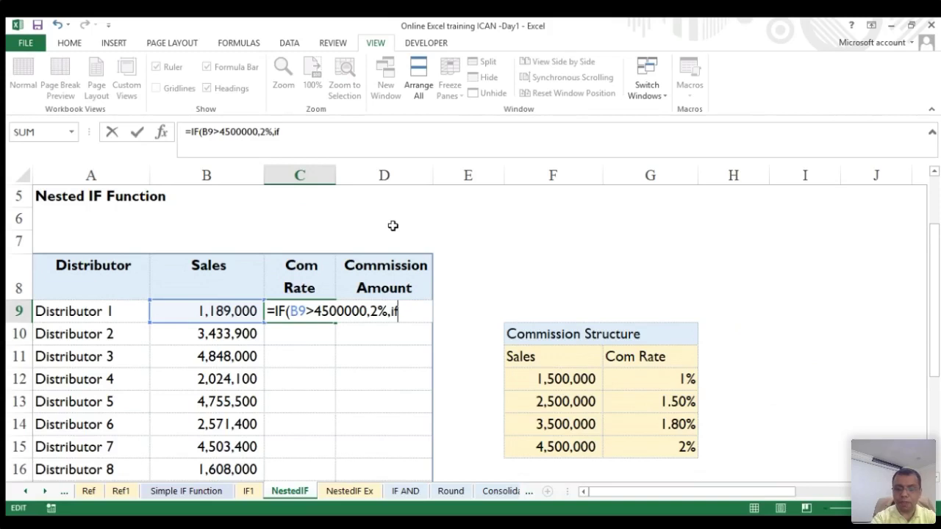
{"action": "type", "text": "("}
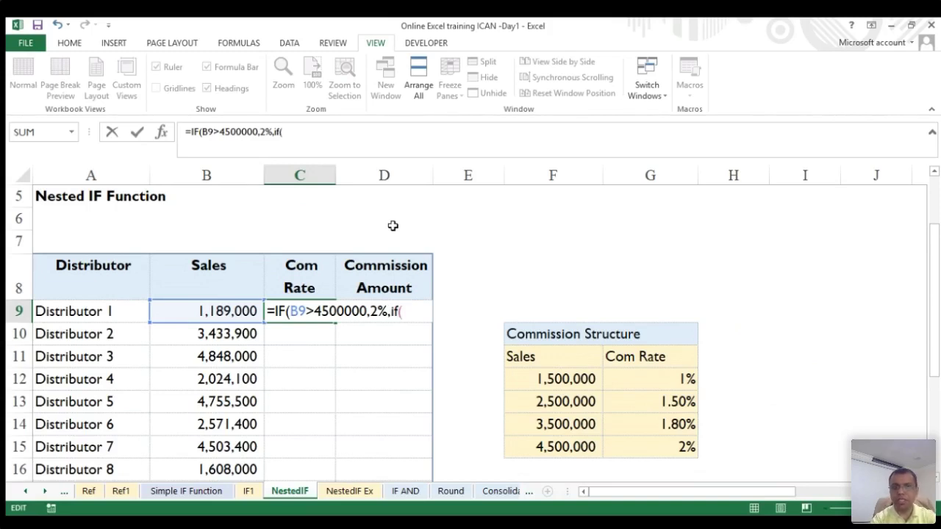
{"action": "key", "text": "BackSpace"}
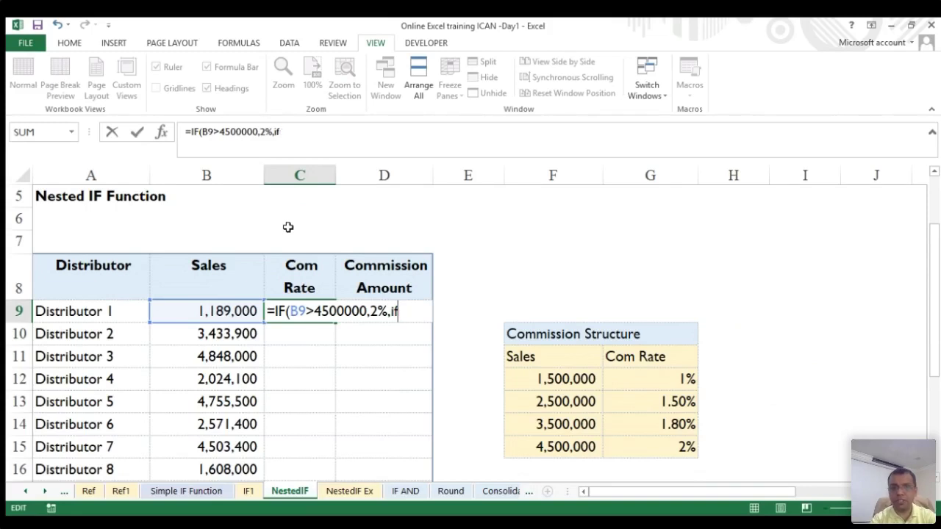
{"action": "key", "text": "Tab"}
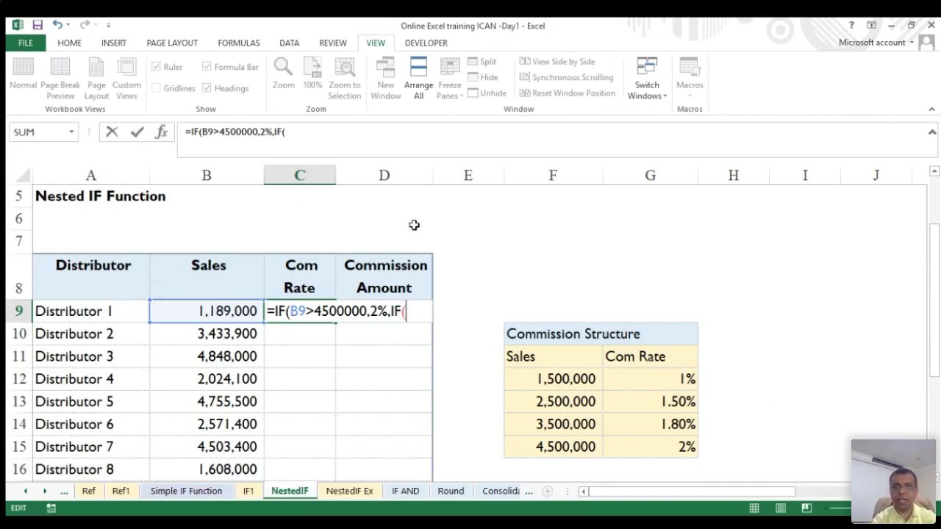
{"action": "left_click", "coordinate": [293, 227]}
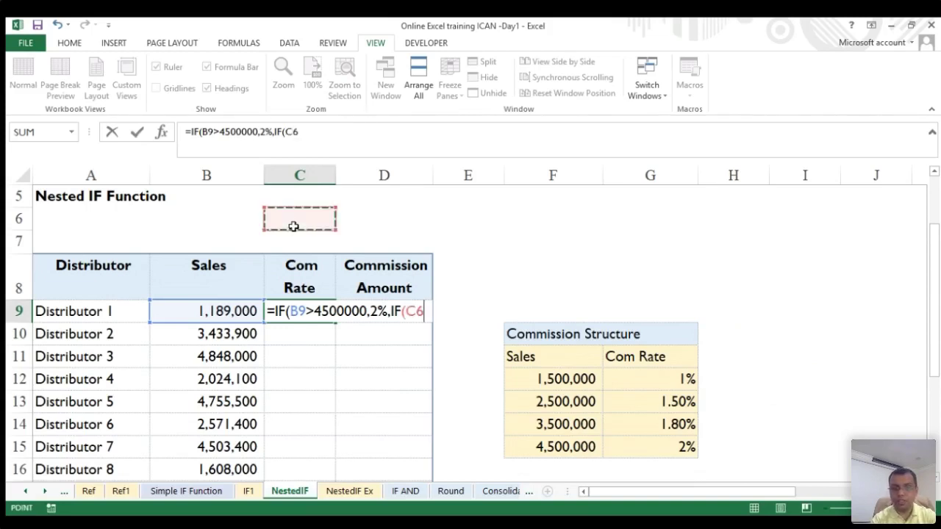
{"action": "key", "text": "BackSpace"}
{"action": "key", "text": "BackSpace"}
{"action": "key", "text": "BackSpace"}
{"action": "key", "text": "BackSpace"}
{"action": "key", "text": "BackSpace"}
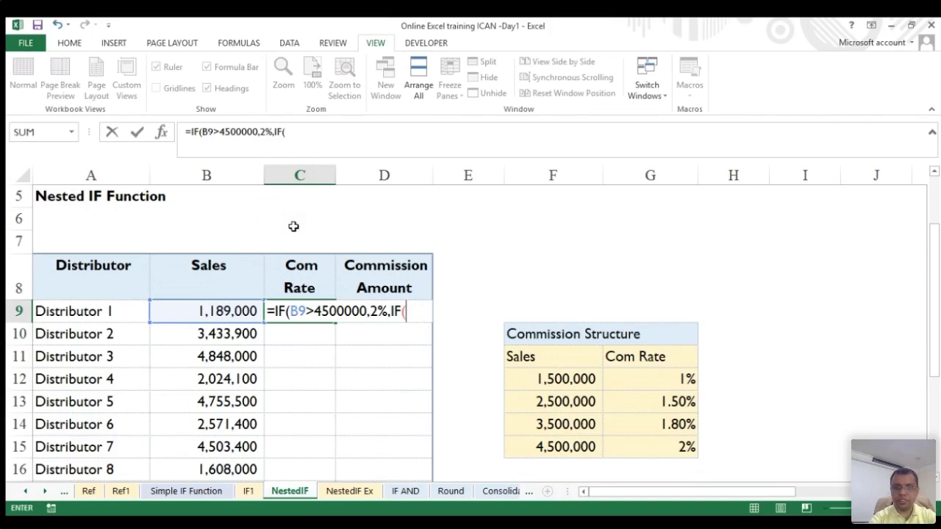
{"action": "key", "text": "BackSpace"}
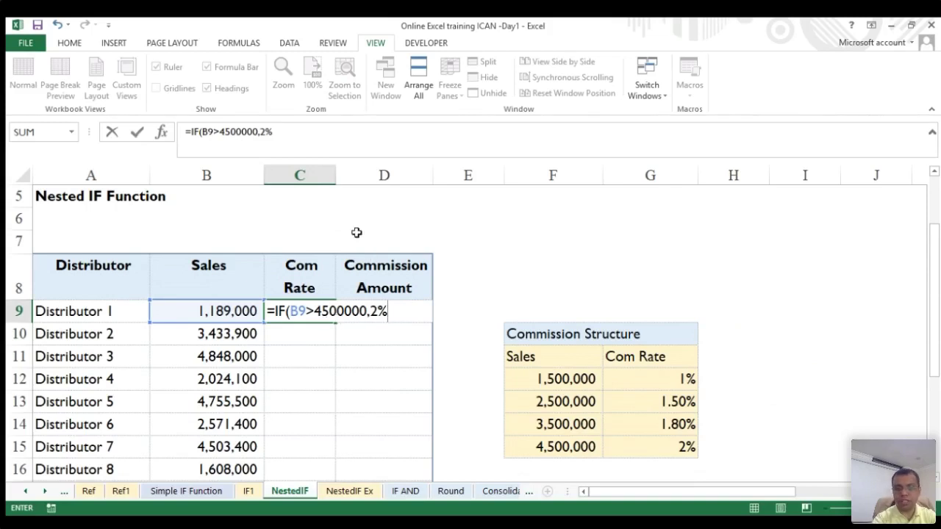
{"action": "type", "text": ","}
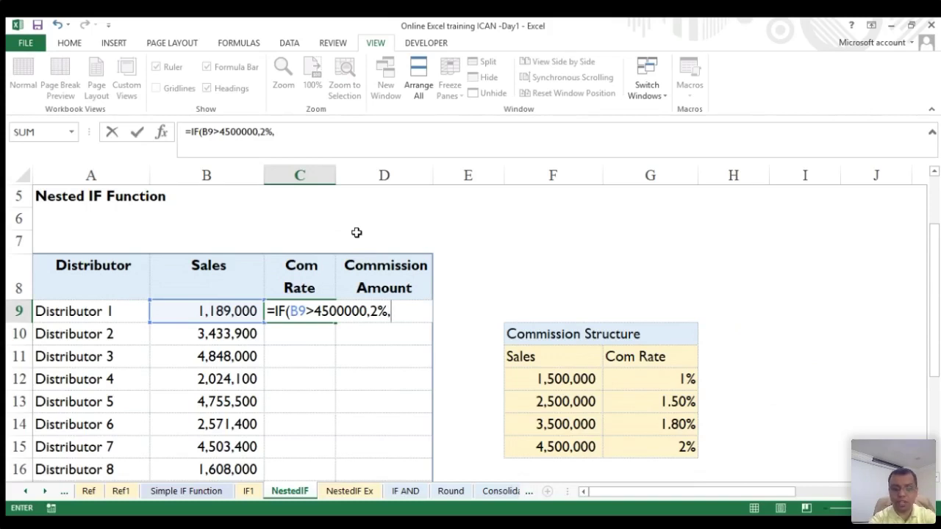
{"action": "type", "text": "if"}
{"action": "key", "text": "Tab"}
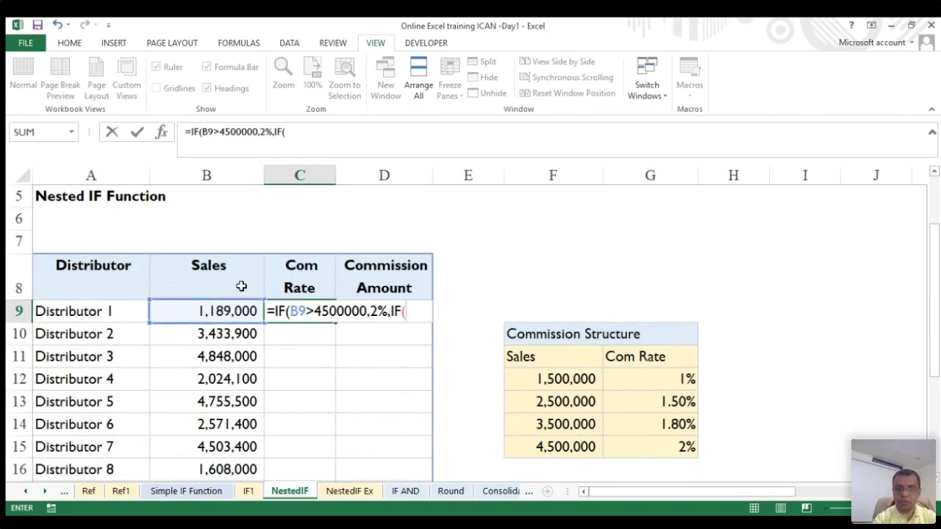
- Add the nested test B9>3500000 returning 1.8%, then begin a third IF(
{"action": "left_click", "coordinate": [219, 313]}
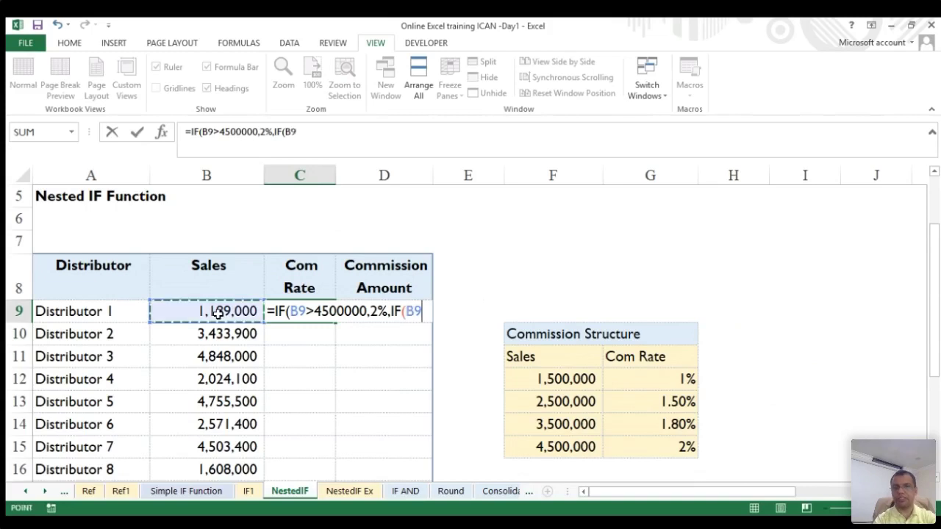
{"action": "type", "text": ">"}
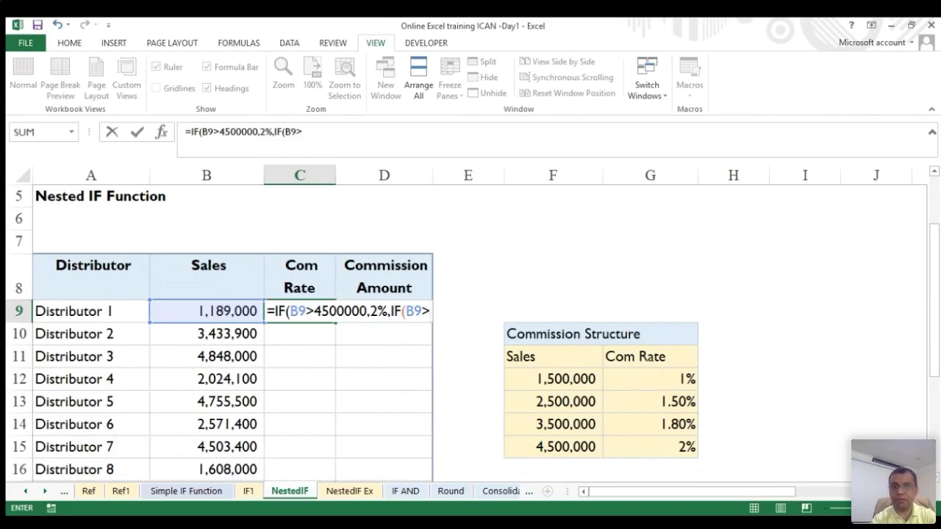
{"action": "left_click", "coordinate": [391, 310]}
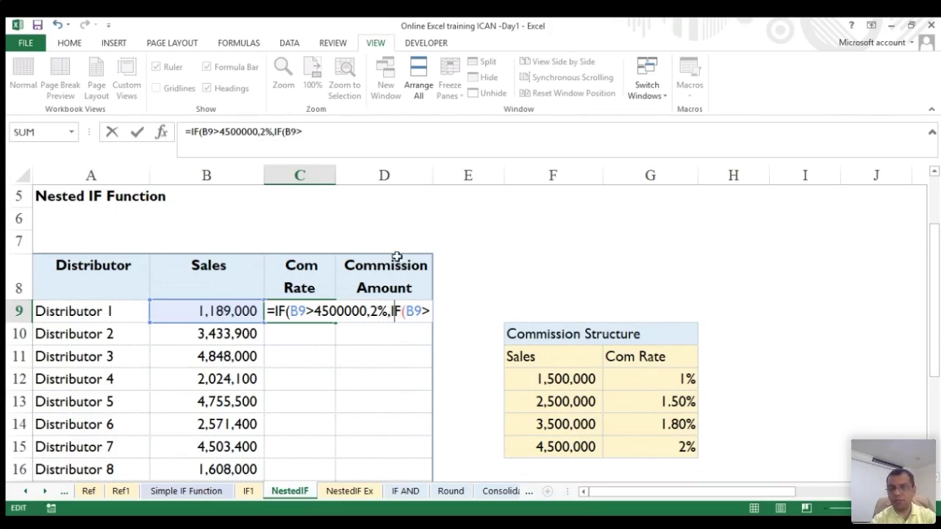
{"action": "left_click", "coordinate": [439, 309]}
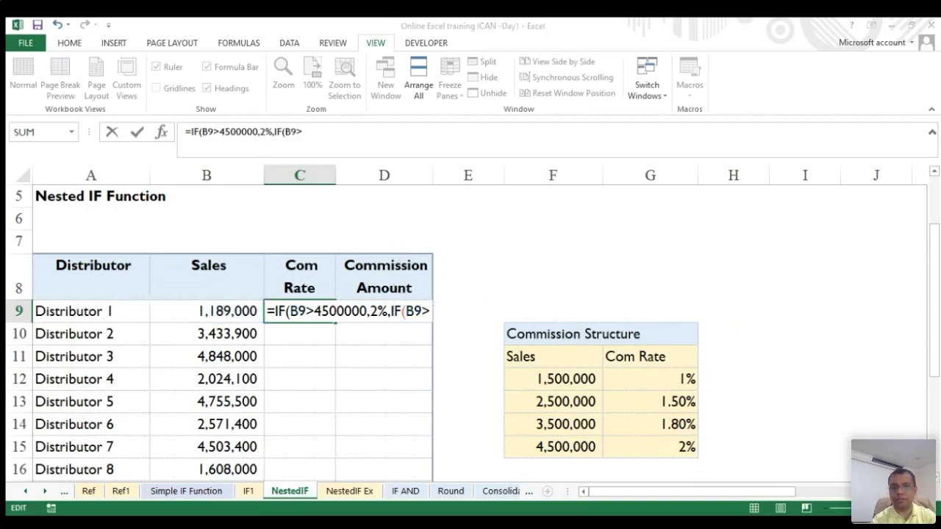
{"action": "left_click", "coordinate": [421, 312]}
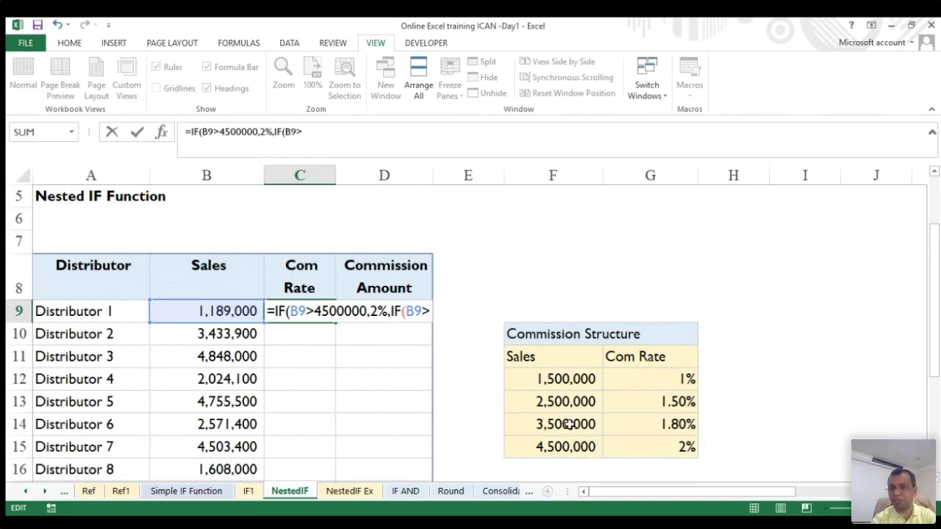
{"action": "type", "text": "35"}
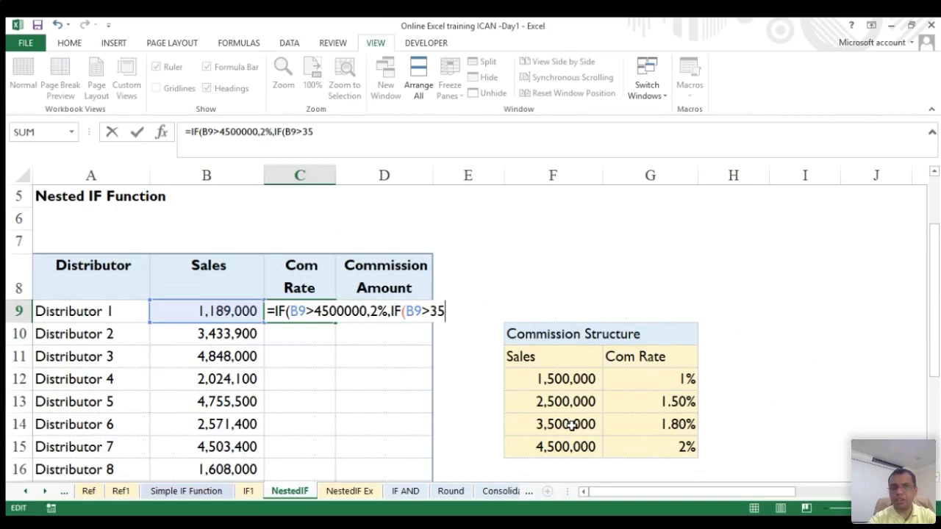
{"action": "type", "text": "00000"}
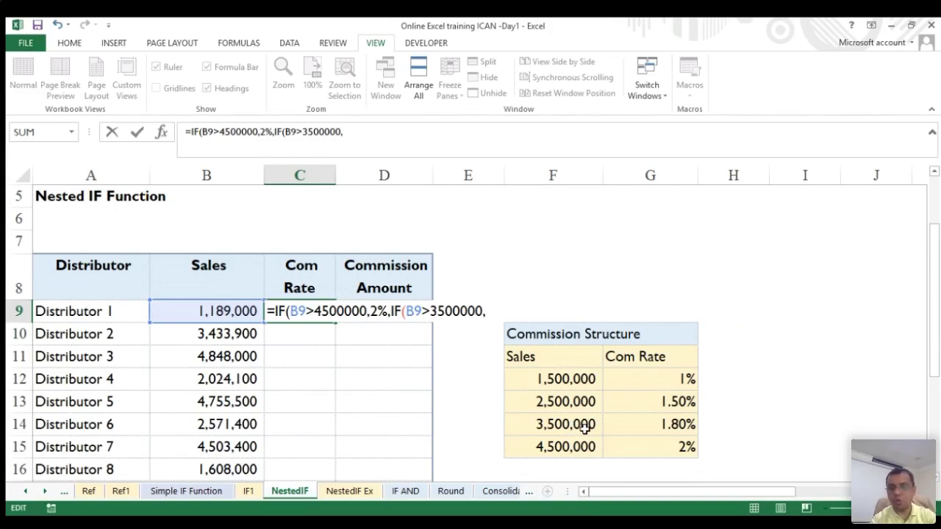
{"action": "type", "text": "1"}
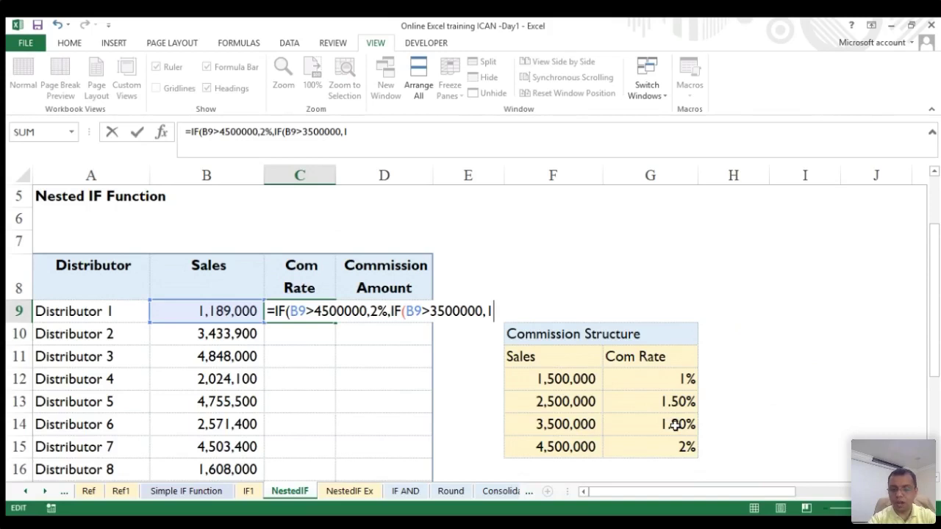
{"action": "type", "text": ".8%"}
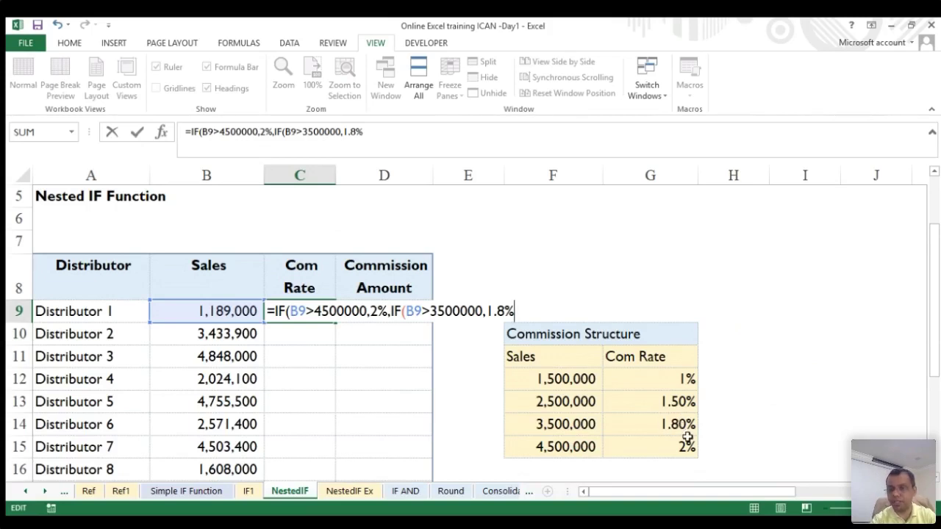
{"action": "type", "text": ","}
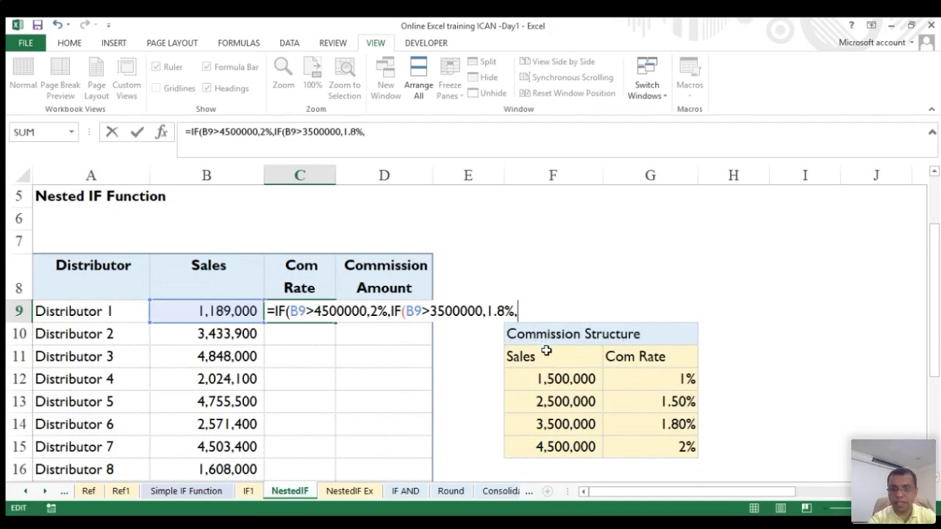
{"action": "type", "text": "IF("}
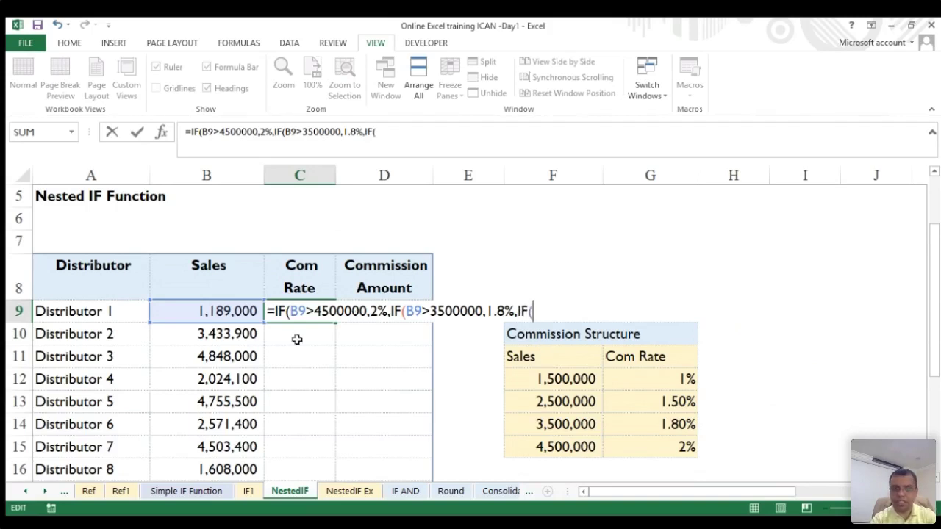
- Add the tier B9>2500000 returning 1.5%, followed by another nested IF(
{"action": "left_click", "coordinate": [207, 311]}
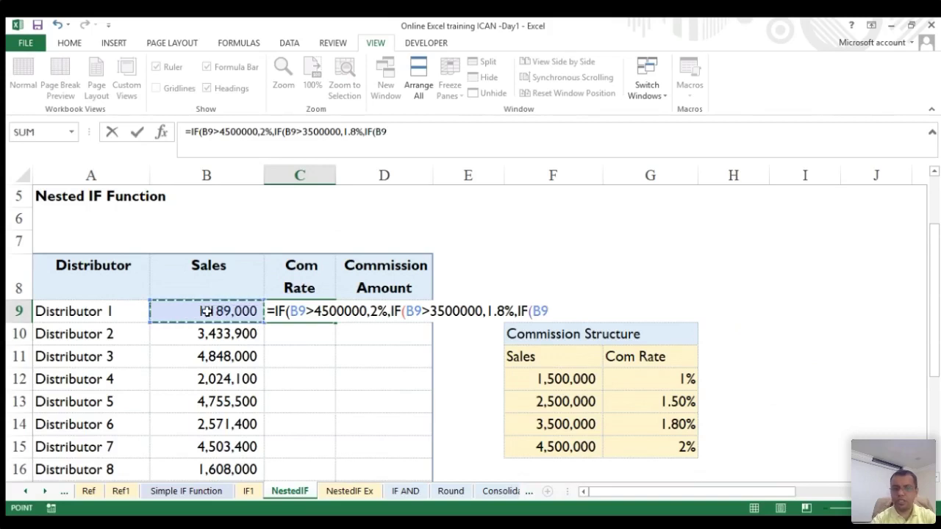
{"action": "type", "text": ">"}
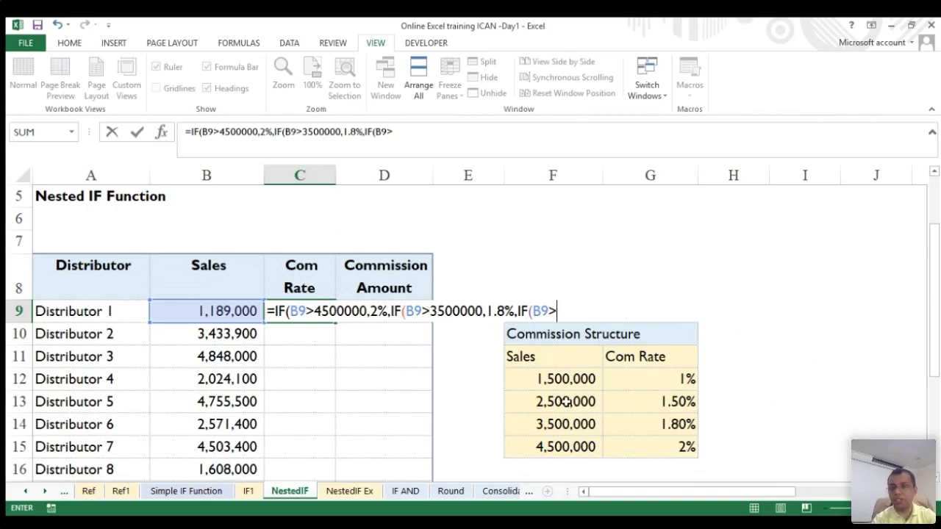
{"action": "type", "text": "2500000"}
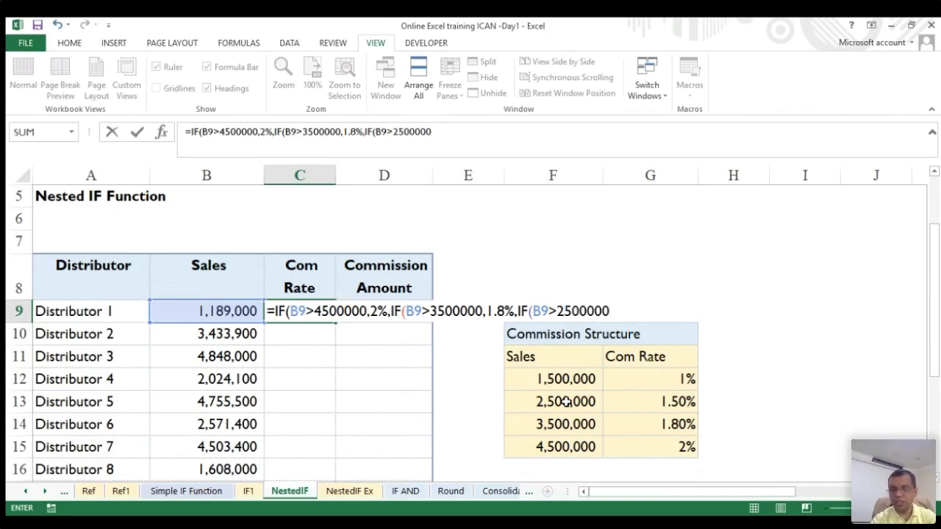
{"action": "type", "text": ","}
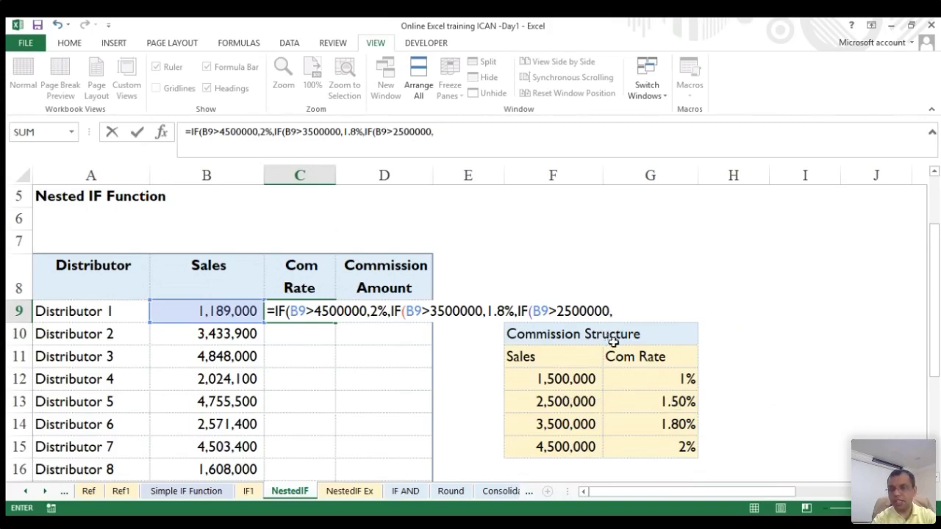
{"action": "type", "text": "1.5%"}
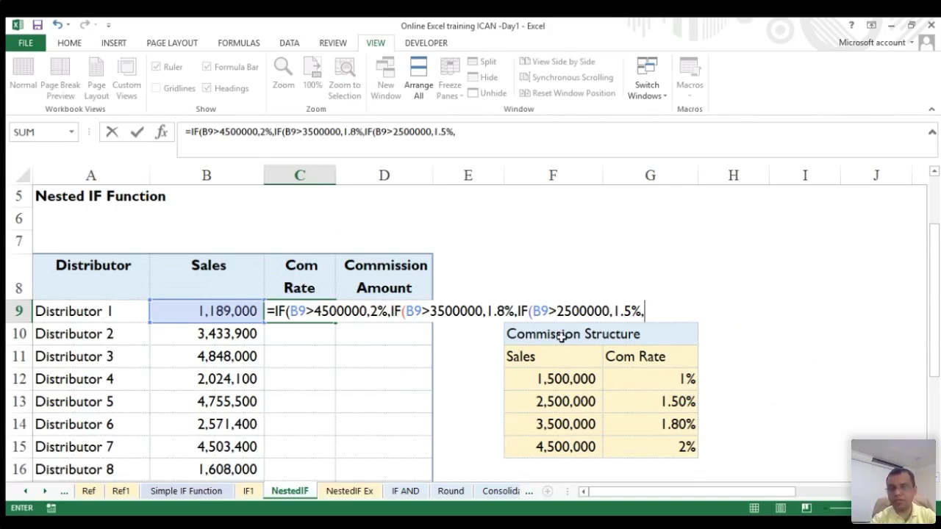
{"action": "type", "text": ","}
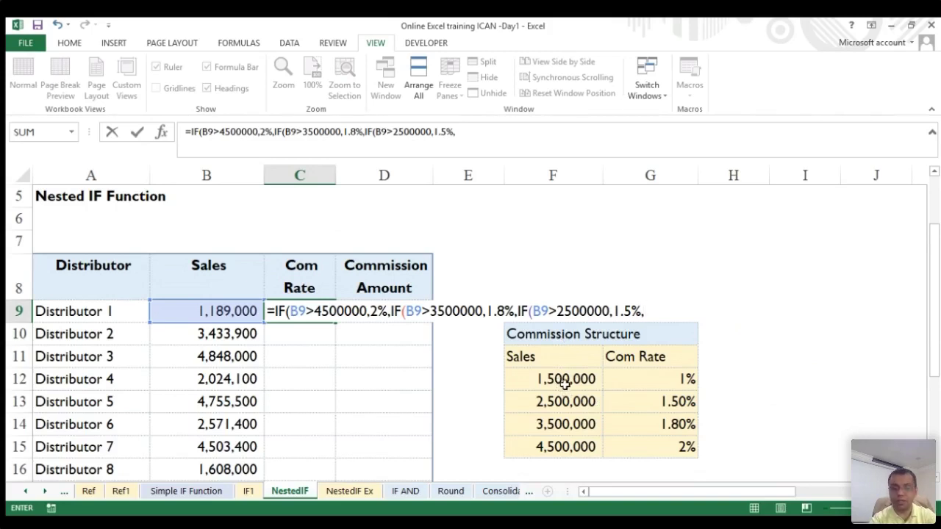
{"action": "type", "text": "IF("}
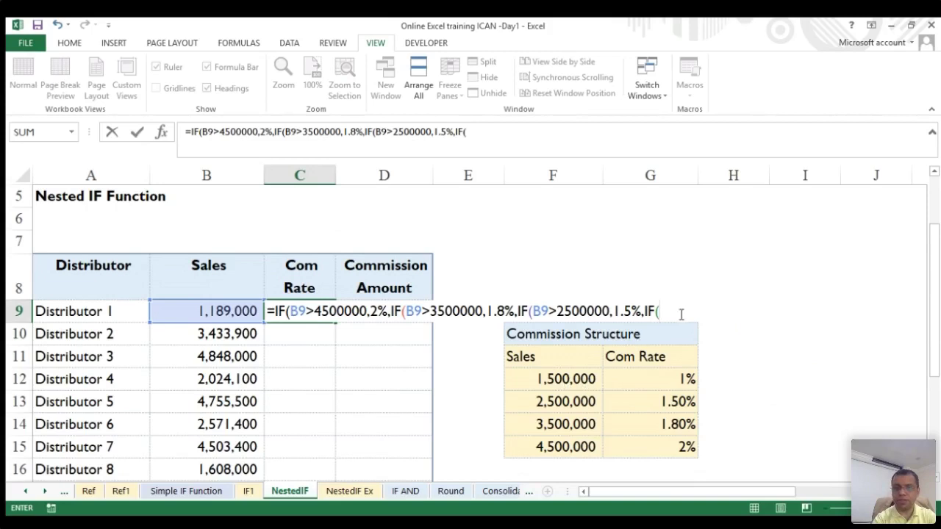
- Finish C9's formula with B9>1500000 giving 1%, otherwise 0%, and enter it
{"action": "left_click", "coordinate": [207, 310]}
{"action": "type", "text": ">"}
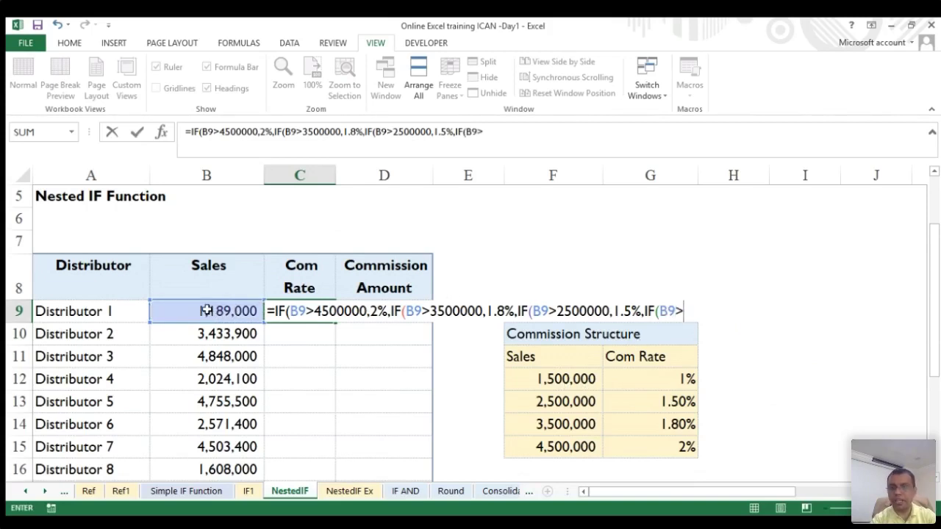
{"action": "type", "text": "15"}
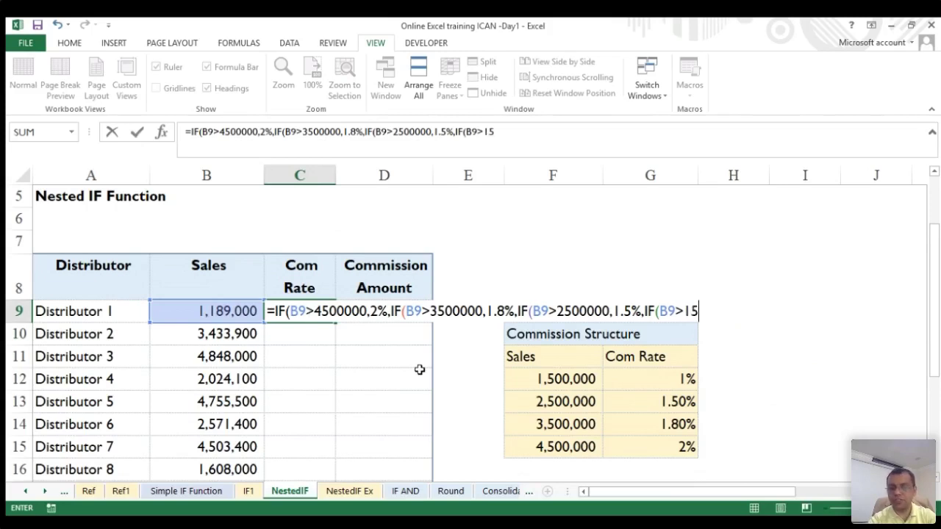
{"action": "type", "text": "00000"}
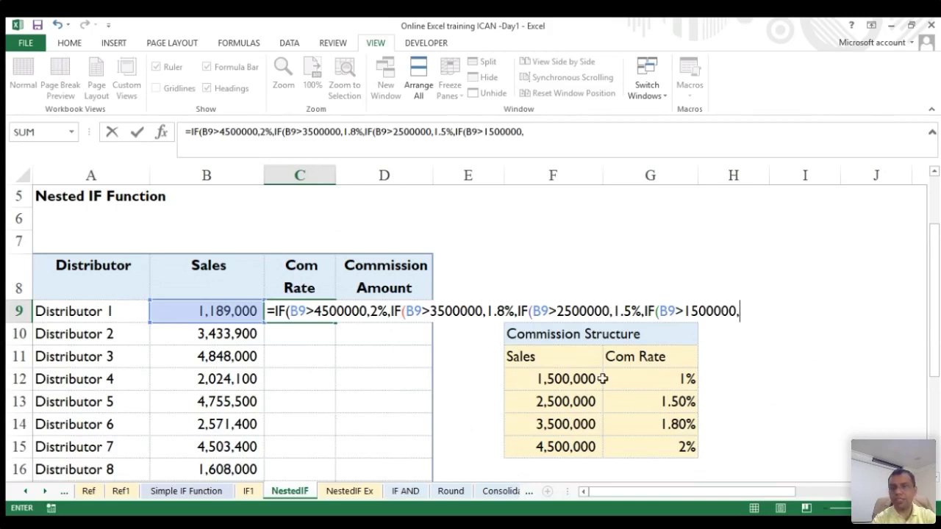
{"action": "type", "text": ",1"}
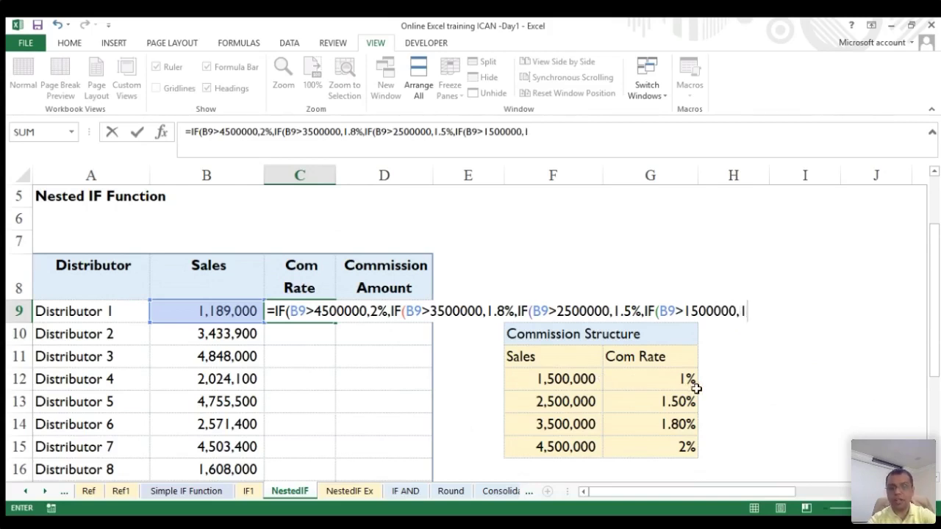
{"action": "type", "text": "%,"}
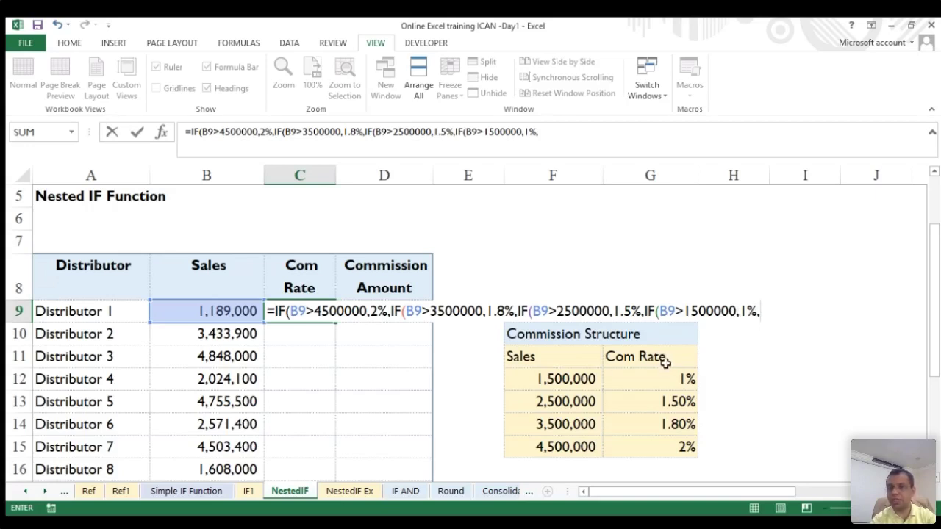
{"action": "type", "text": "0"}
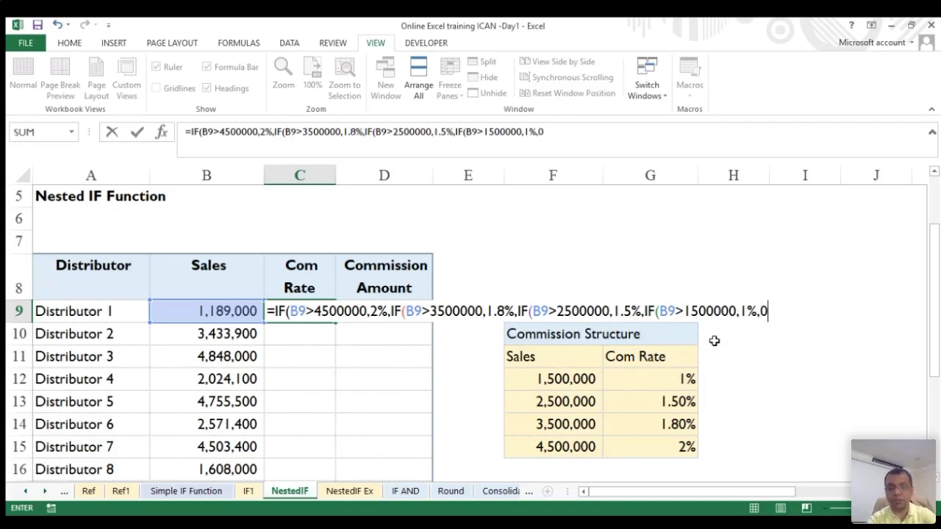
{"action": "type", "text": "%"}
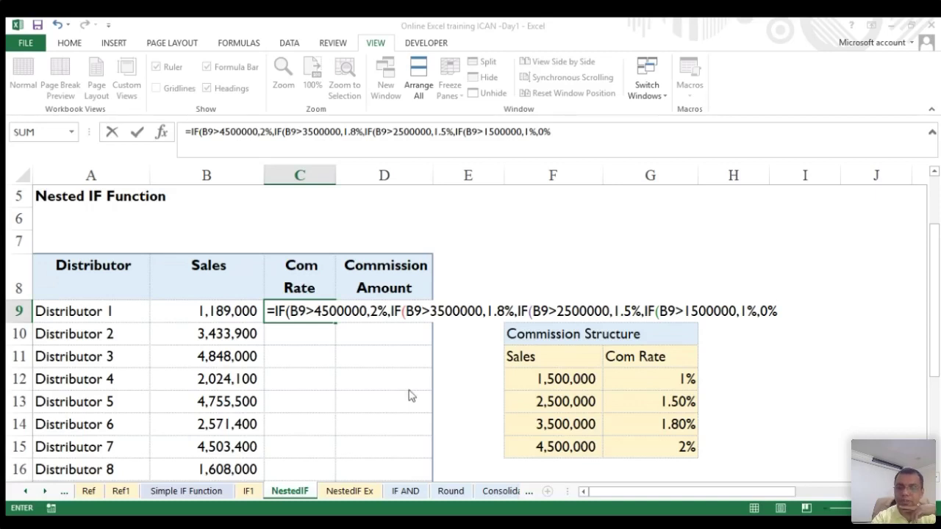
{"action": "key", "text": "Return"}
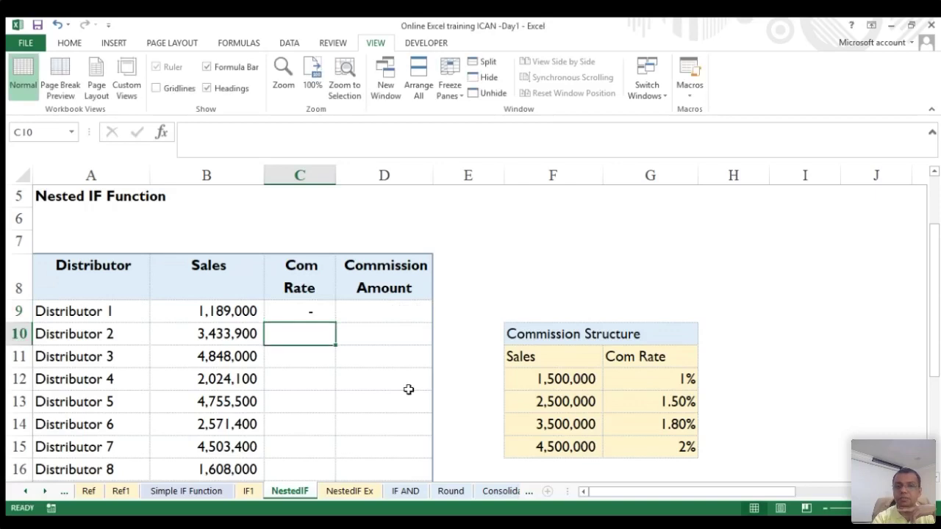
- Check C9's dash result, then start changing B9's sales from 1189000 to 3189000
{"action": "left_click", "coordinate": [280, 315]}
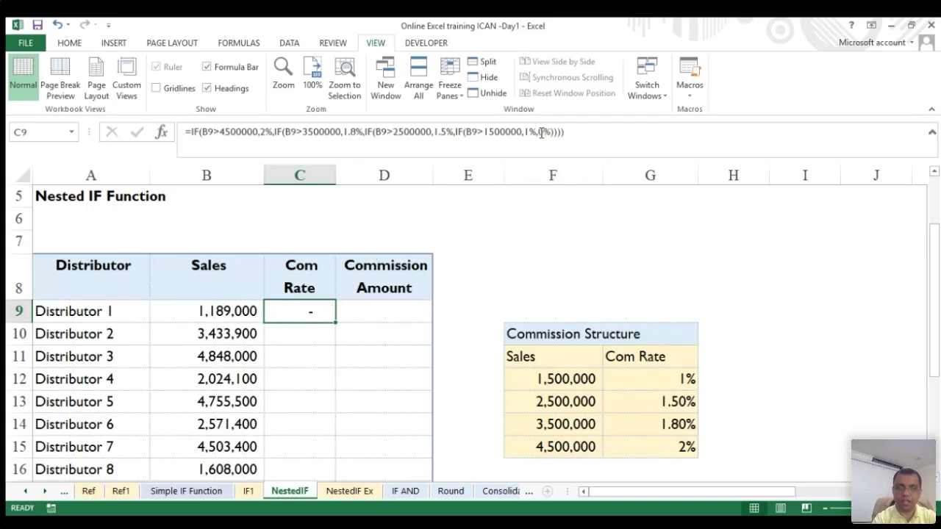
{"action": "left_click", "coordinate": [227, 316]}
{"action": "left_click", "coordinate": [190, 132]}
{"action": "key", "text": "BackSpace"}
{"action": "type", "text": "3"}
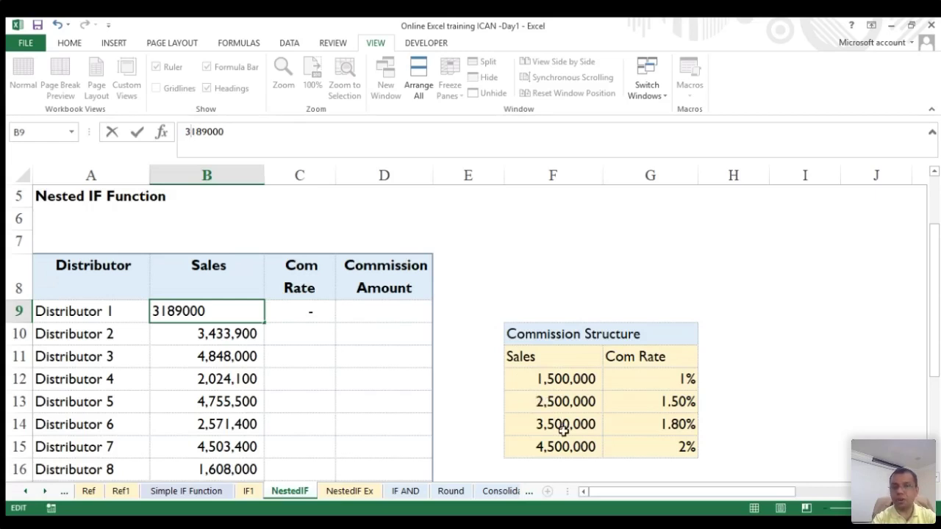
- Commit 3,189,000 sales and format C9:C18 as two-decimal percentages, showing 1.50%
{"action": "key", "text": "Return"}
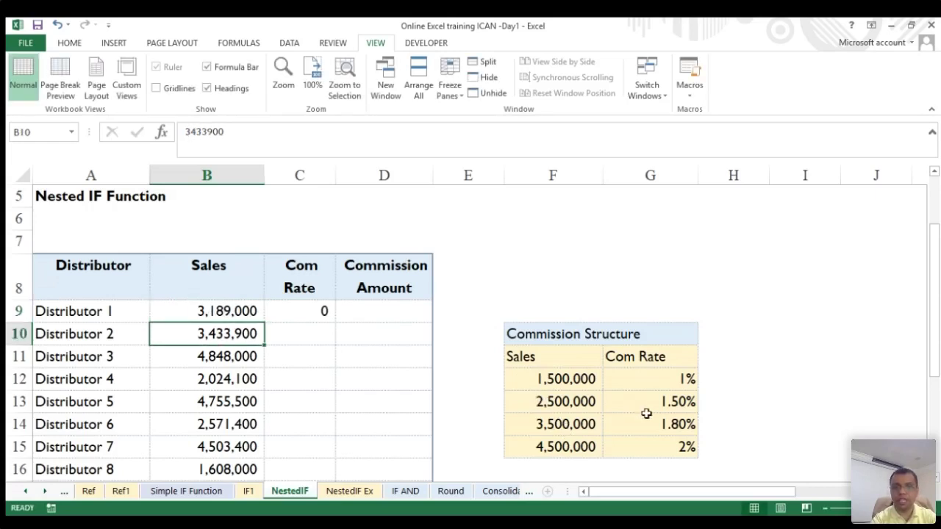
{"action": "key", "text": "Up"}
{"action": "key", "text": "Right"}
{"action": "key", "text": "shift+Down"}
{"action": "key", "text": "shift+Down"}
{"action": "key", "text": "shift+Down"}
{"action": "key", "text": "shift+Down"}
{"action": "key", "text": "shift+Down"}
{"action": "key", "text": "shift+Down"}
{"action": "key", "text": "shift+Down"}
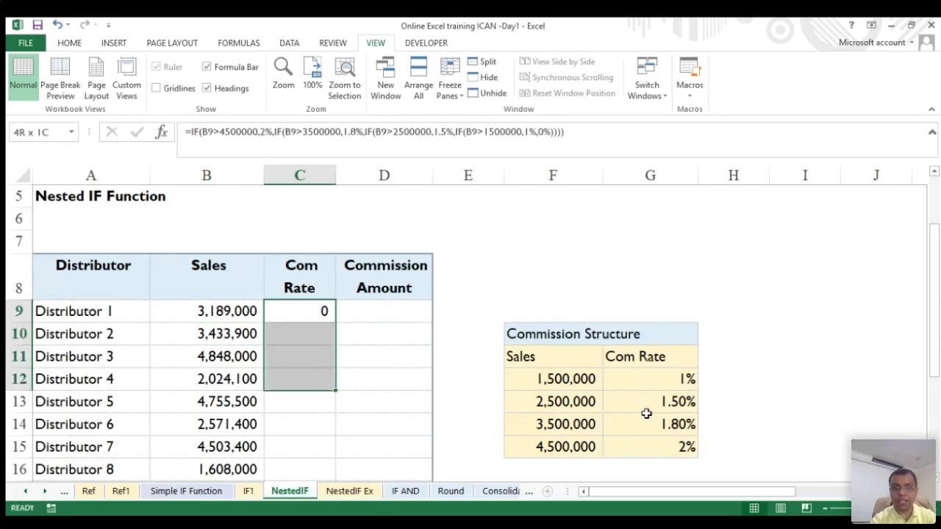
{"action": "key", "text": "shift+Down"}
{"action": "key", "text": "shift+Down"}
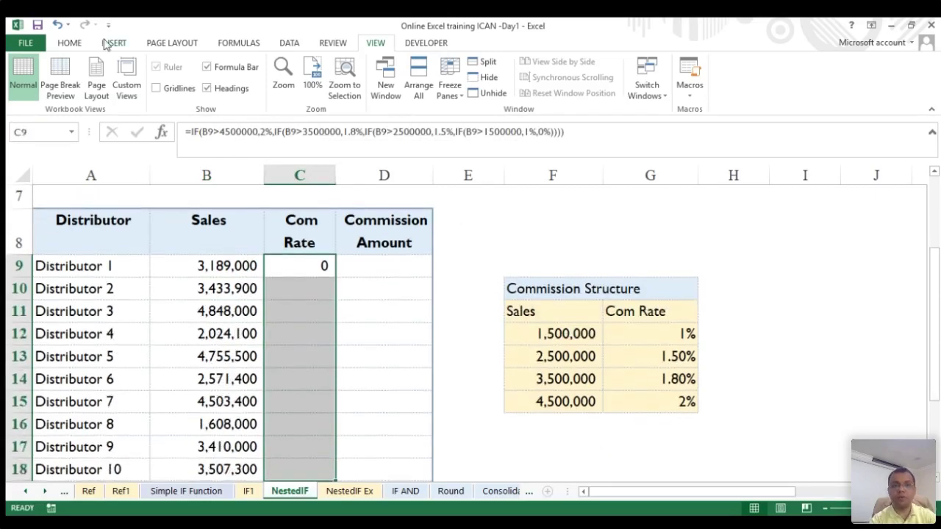
{"action": "left_click", "coordinate": [111, 43]}
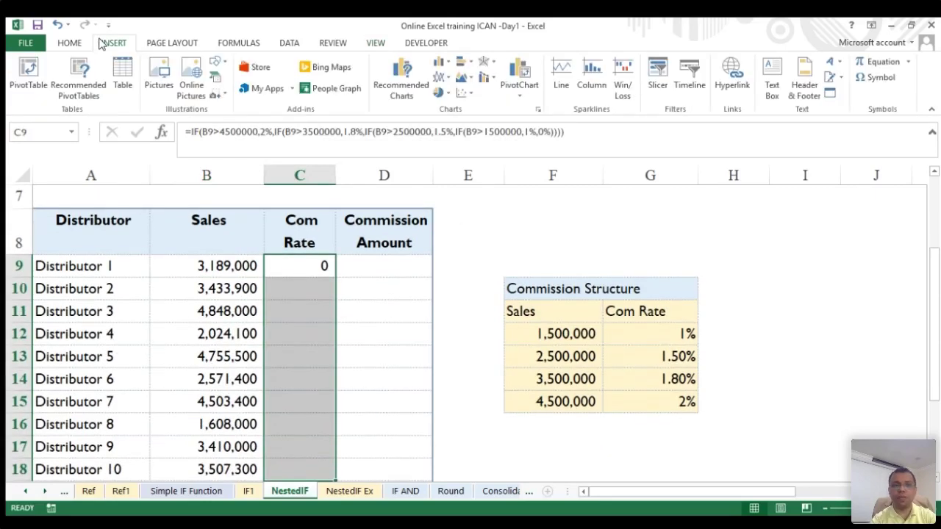
{"action": "left_click", "coordinate": [66, 42]}
{"action": "left_click", "coordinate": [468, 90]}
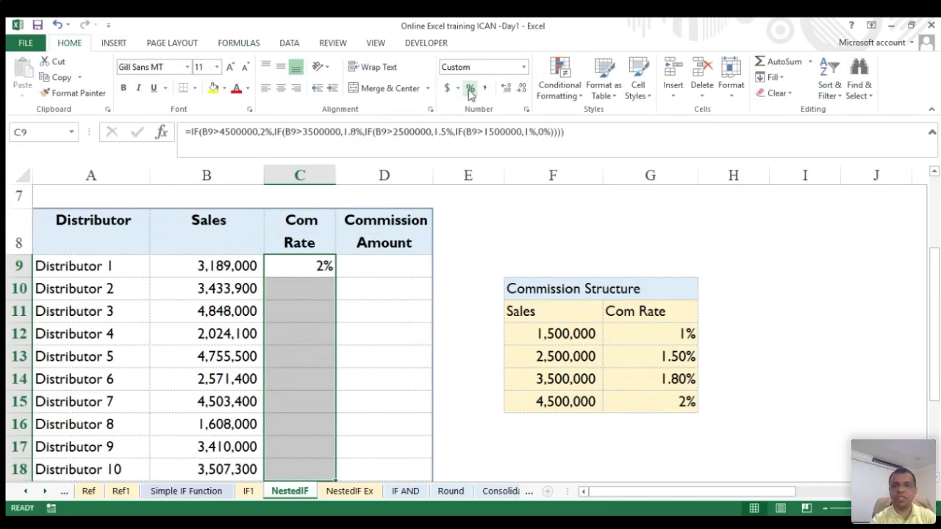
{"action": "left_click", "coordinate": [505, 89]}
{"action": "left_click", "coordinate": [505, 89]}
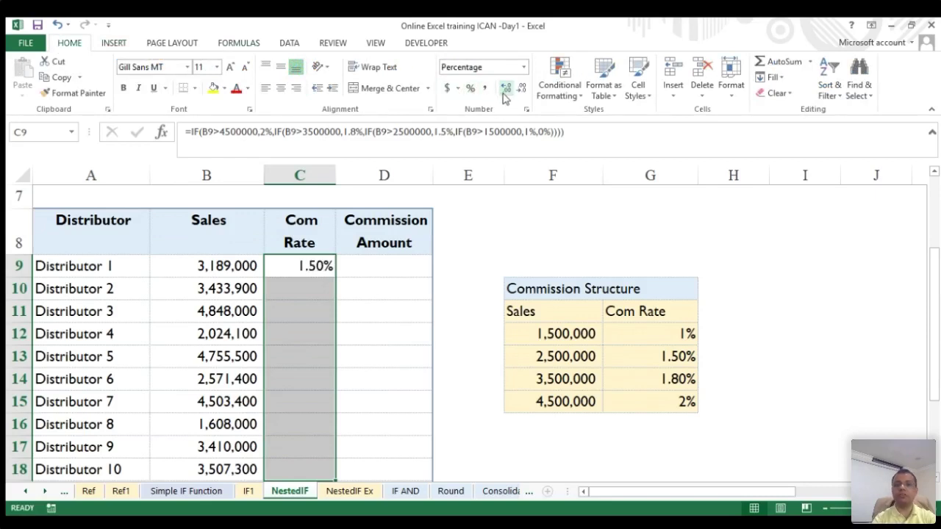
{"action": "left_click", "coordinate": [349, 318]}
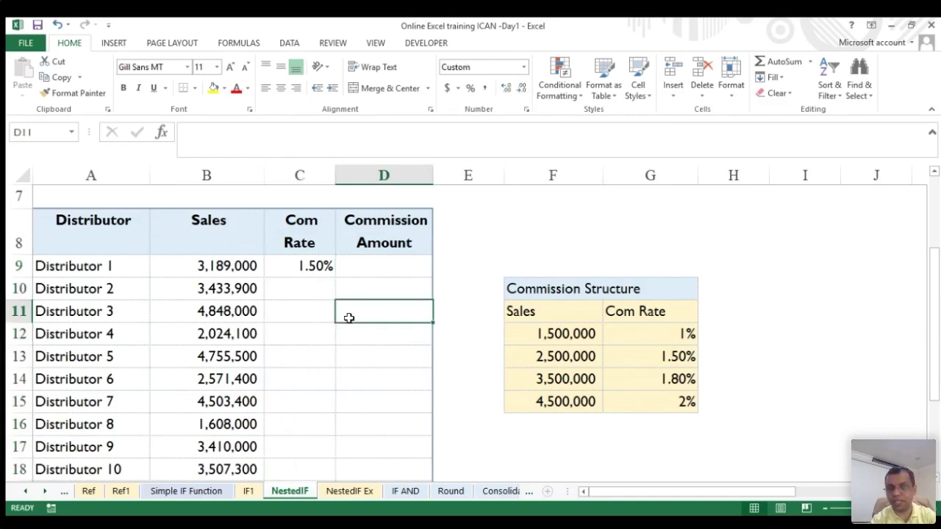
- Change Distributor 1's sales in B9 to 4,689,000
{"action": "left_click", "coordinate": [220, 267]}
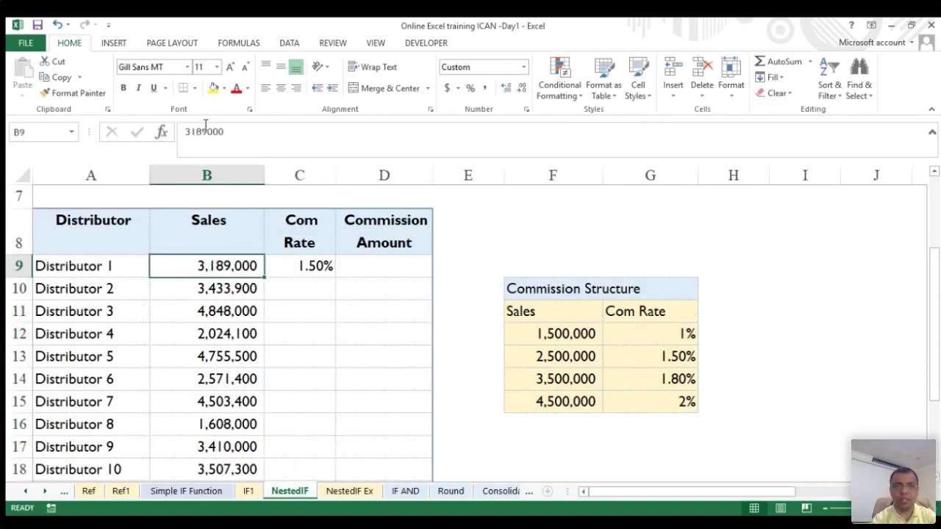
{"action": "left_click_drag", "start_coordinate": [194, 133], "coordinate": [177, 132]}
{"action": "type", "text": "46"}
{"action": "key", "text": "Return"}
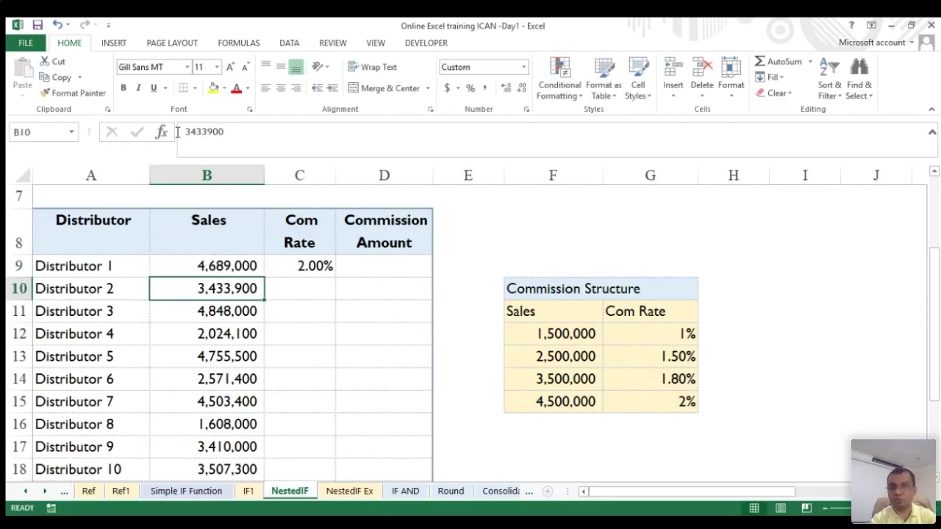
- Clear C9's old formula and start a fresh =IF( in its place
{"action": "key", "text": "Up"}
{"action": "key", "text": "Right"}
{"action": "key", "text": "Delete"}
{"action": "type", "text": "=if"}
{"action": "key", "text": "Tab"}
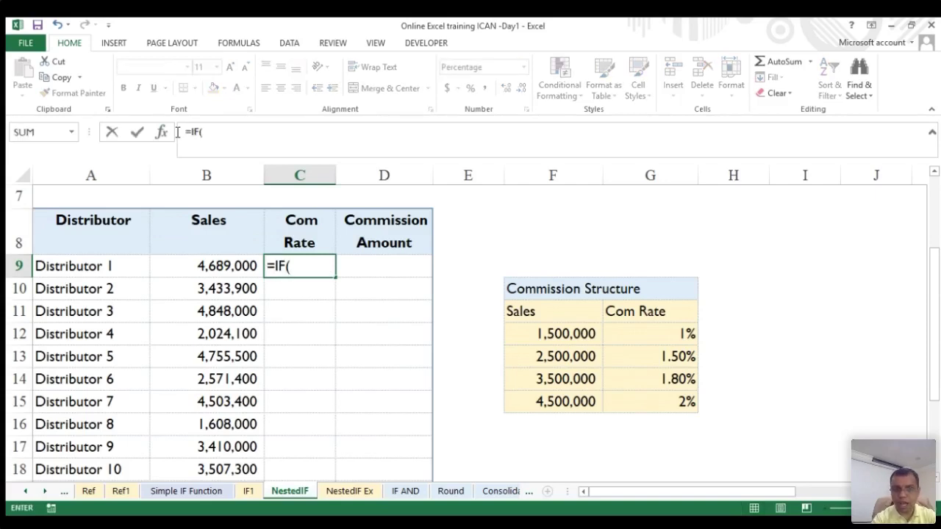
- Build C9 as =IF(B9>4500000,2%,IF(B9>3500000 with the first two sales tests
{"action": "left_click", "coordinate": [185, 269]}
{"action": "type", "text": ">"}
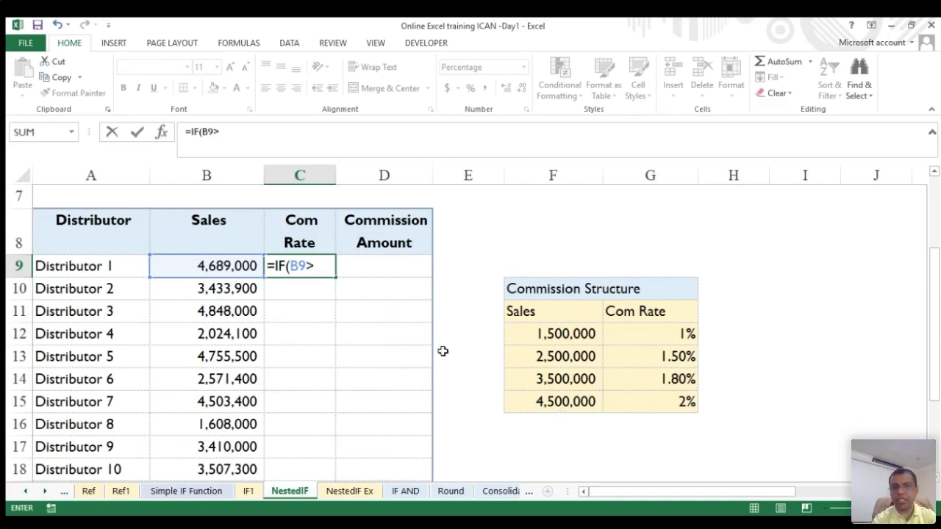
{"action": "left_click", "coordinate": [538, 402]}
{"action": "key", "text": "BackSpace"}
{"action": "key", "text": "BackSpace"}
{"action": "key", "text": "BackSpace"}
{"action": "key", "text": "BackSpace"}
{"action": "type", "text": ">"}
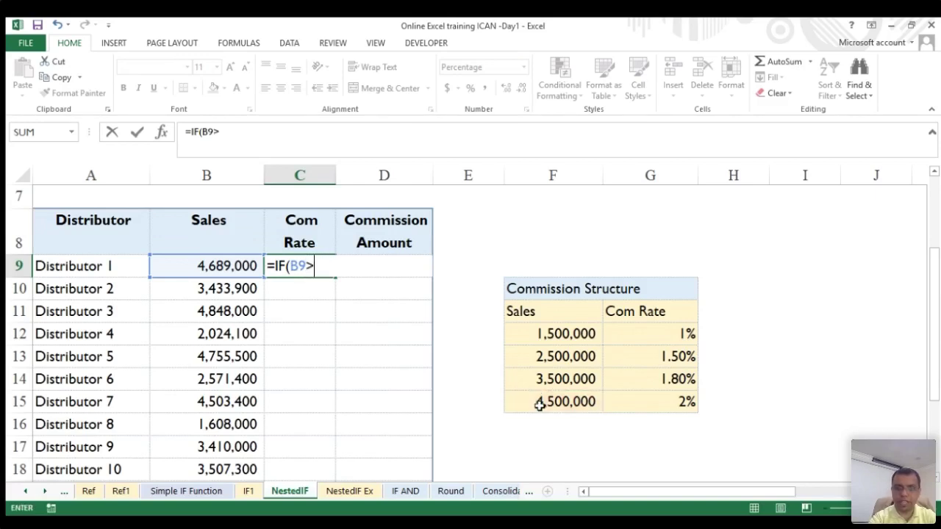
{"action": "type", "text": "4500000"}
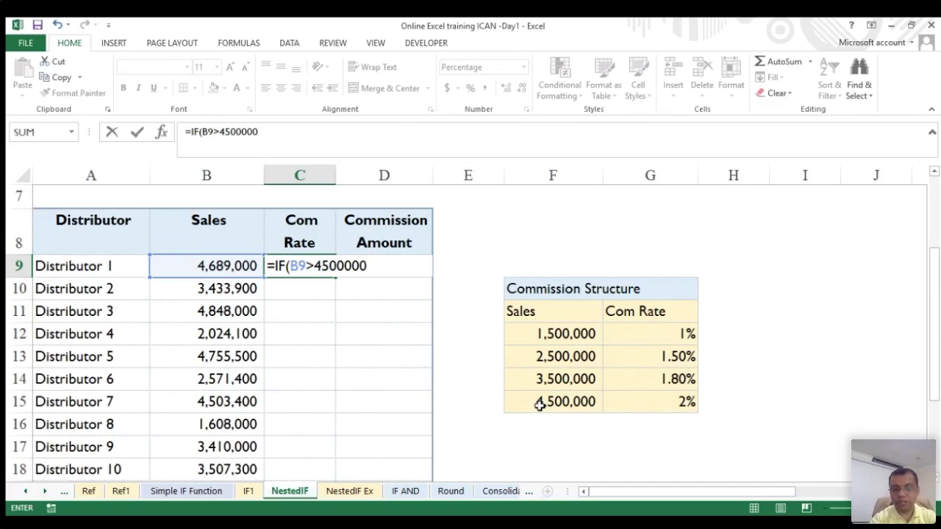
{"action": "type", "text": ","}
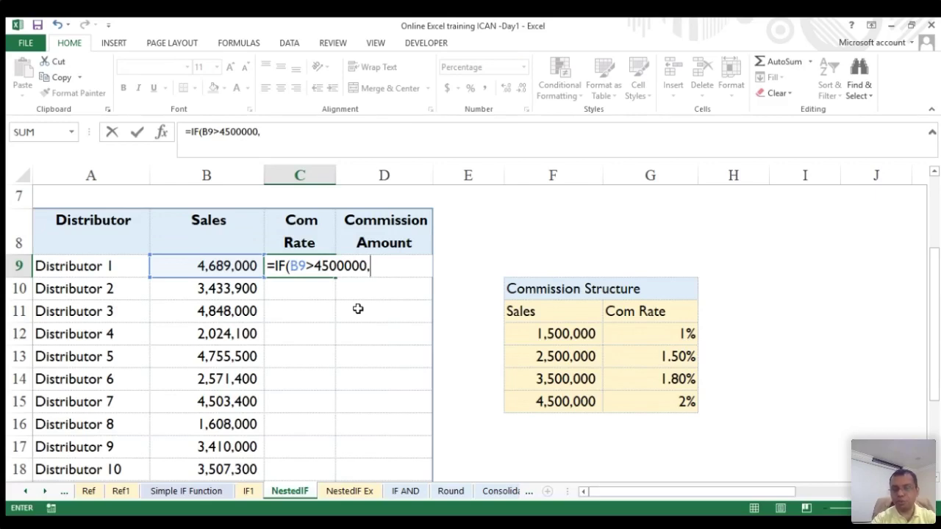
{"action": "type", "text": "2%"}
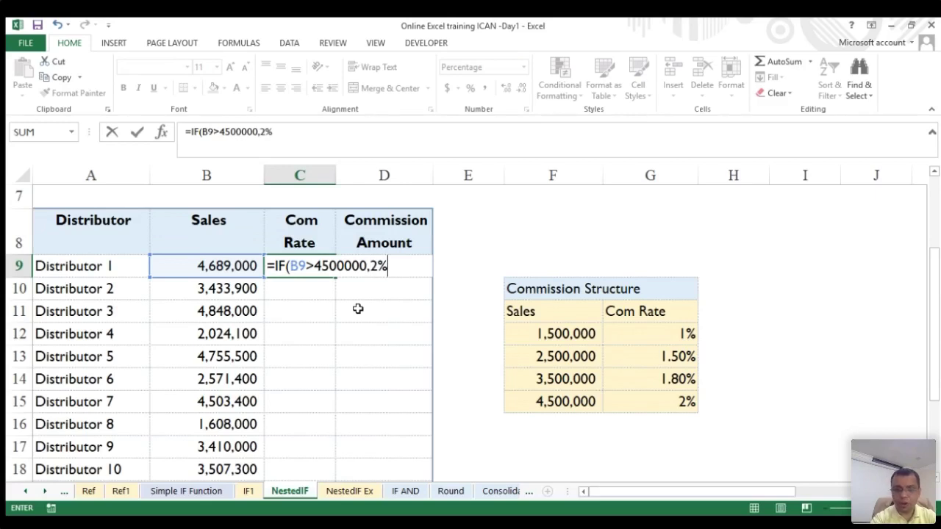
{"action": "type", "text": ","}
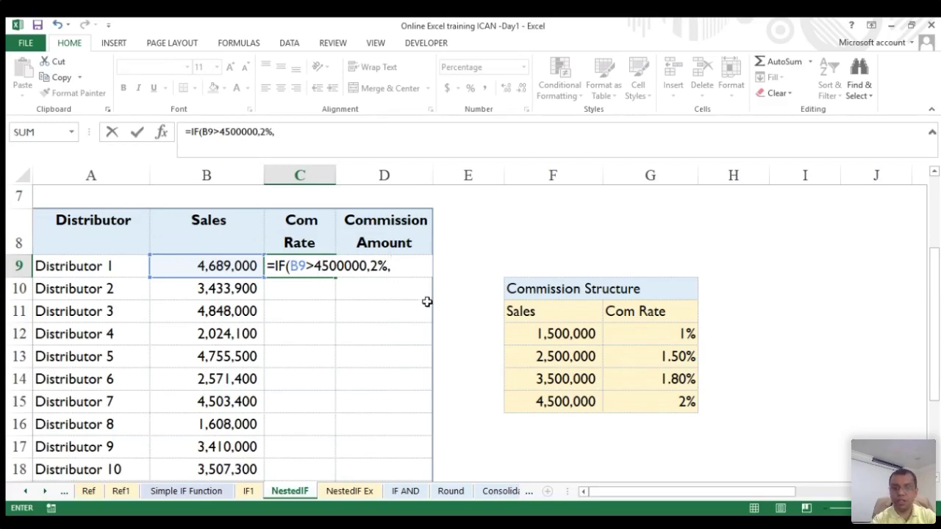
{"action": "type", "text": "IF("}
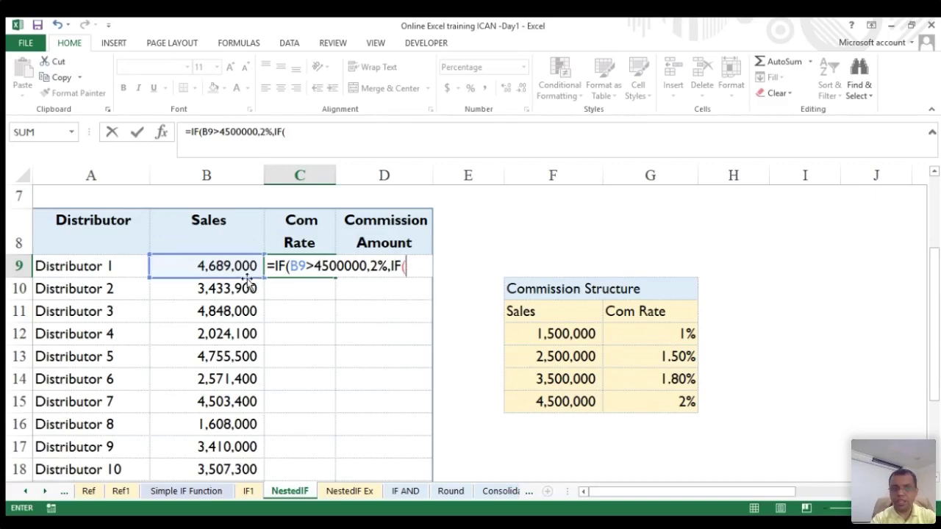
{"action": "left_click", "coordinate": [226, 269]}
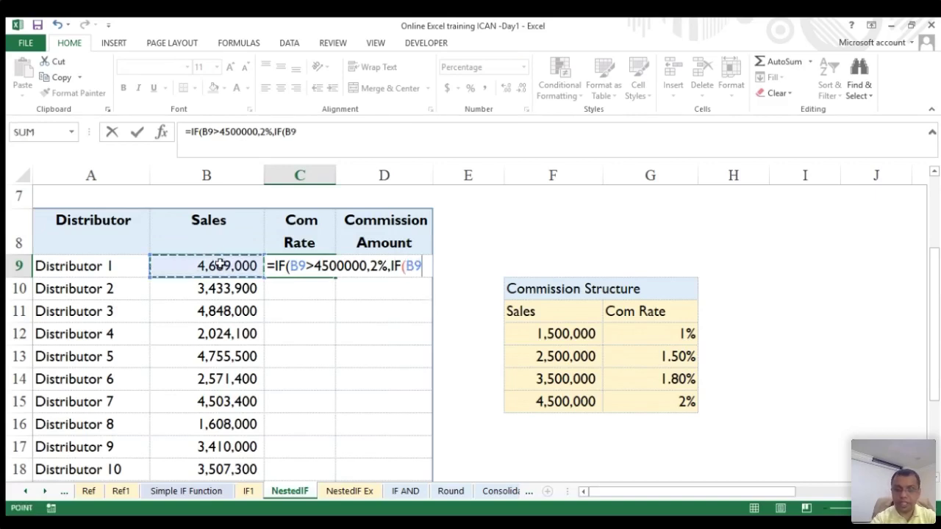
{"action": "type", "text": ">"}
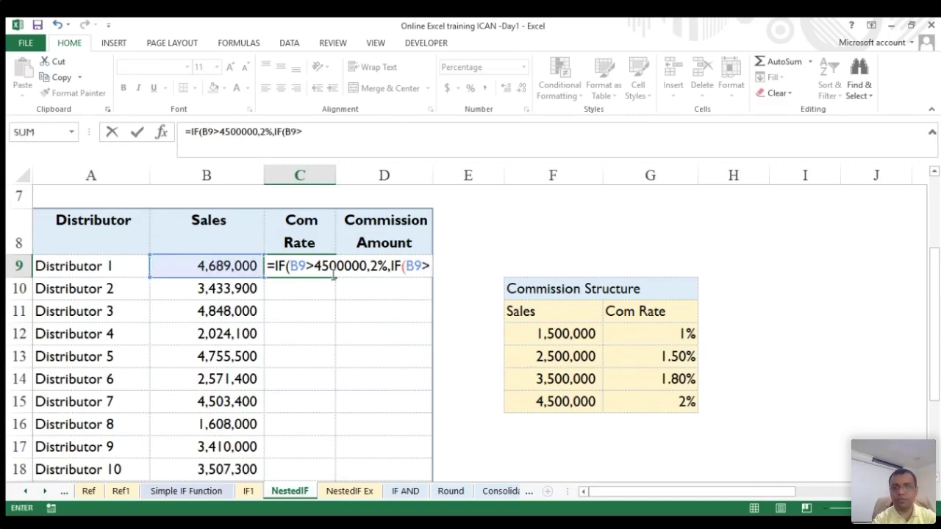
{"action": "type", "text": "3500000,"}
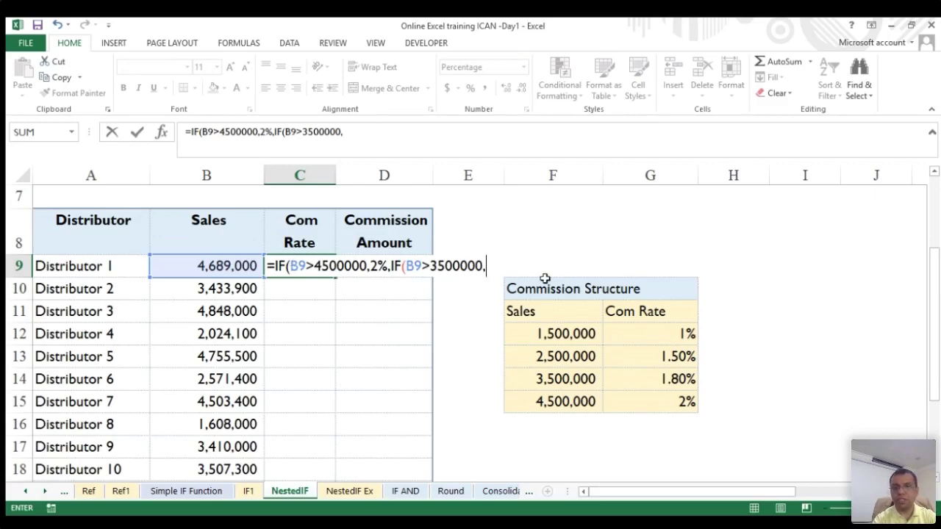
- Add tiers 1.8%, 1.5% (B9>2500000) and 1% (B9>1500000), else 0%, and enter it
{"action": "type", "text": "1.8"}
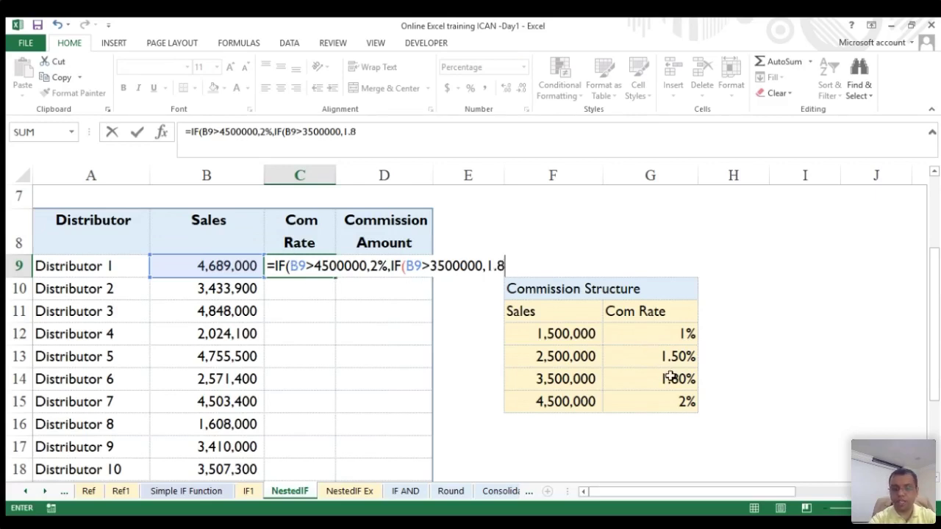
{"action": "type", "text": "%"}
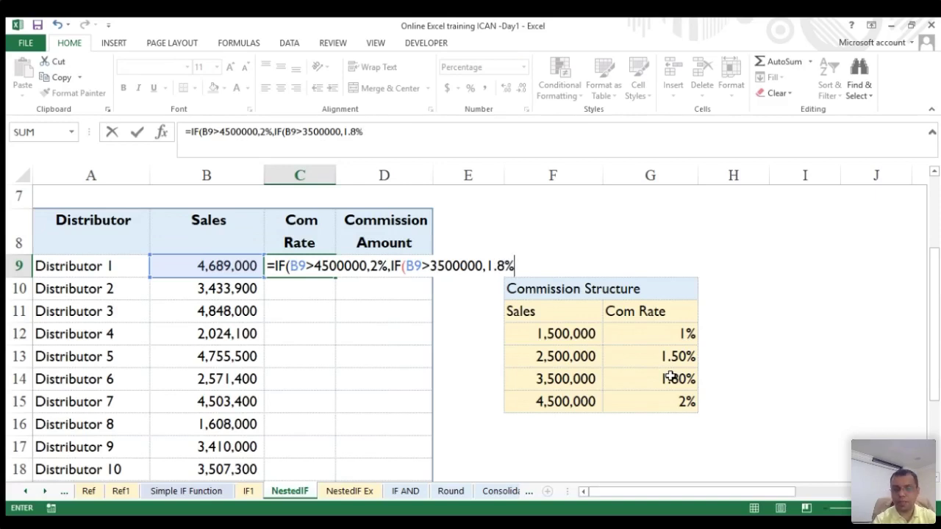
{"action": "type", "text": ","}
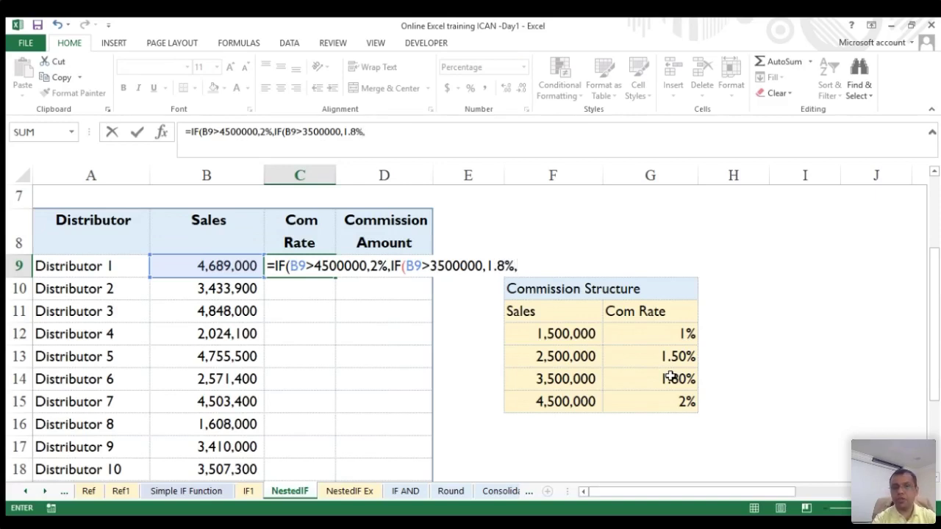
{"action": "type", "text": "IF("}
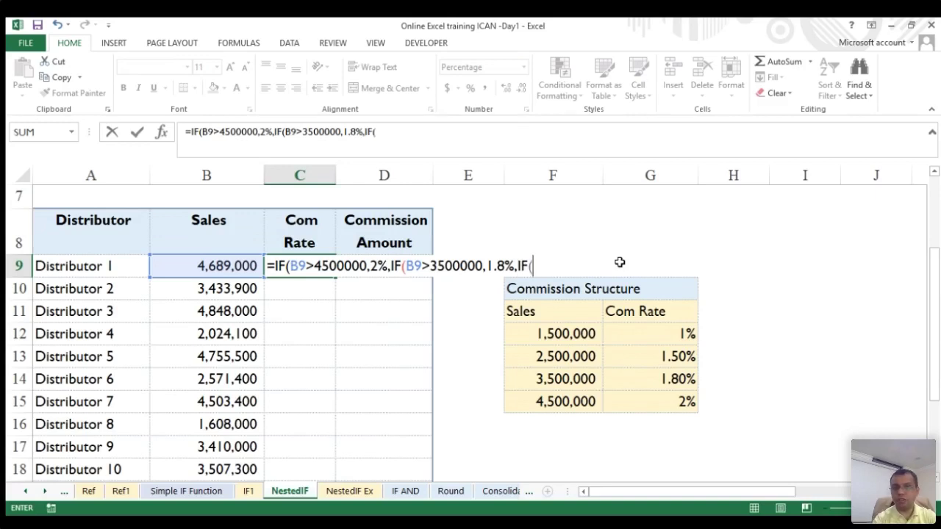
{"action": "left_click", "coordinate": [221, 268]}
{"action": "type", "text": ">"}
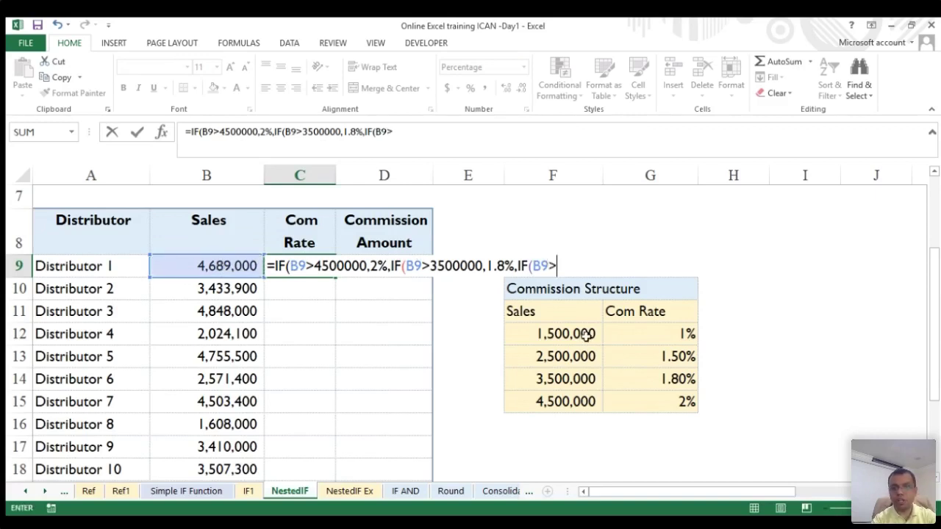
{"action": "type", "text": "2500000"}
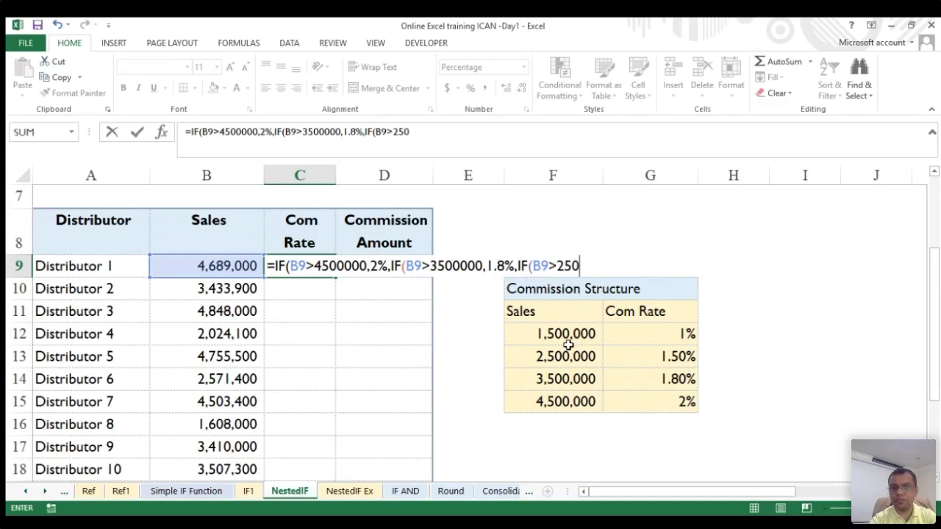
{"action": "type", "text": ","}
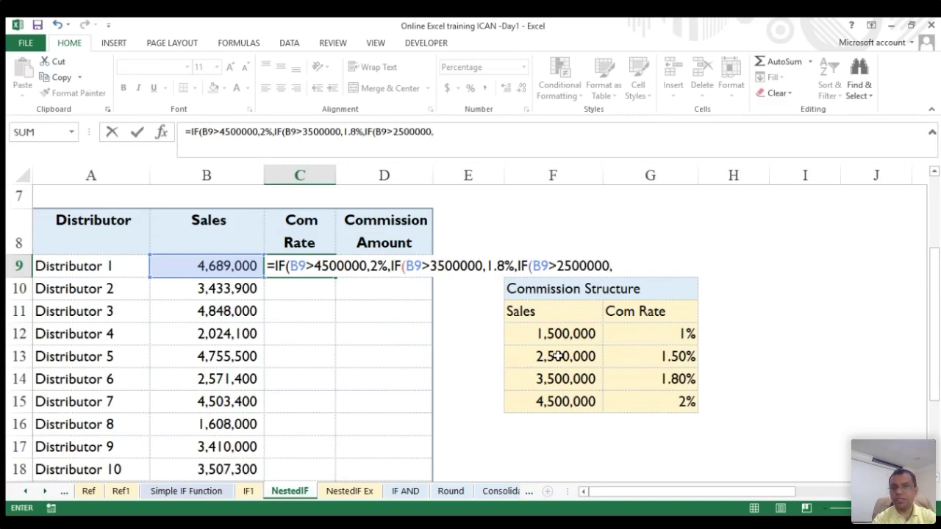
{"action": "type", "text": "1.5"}
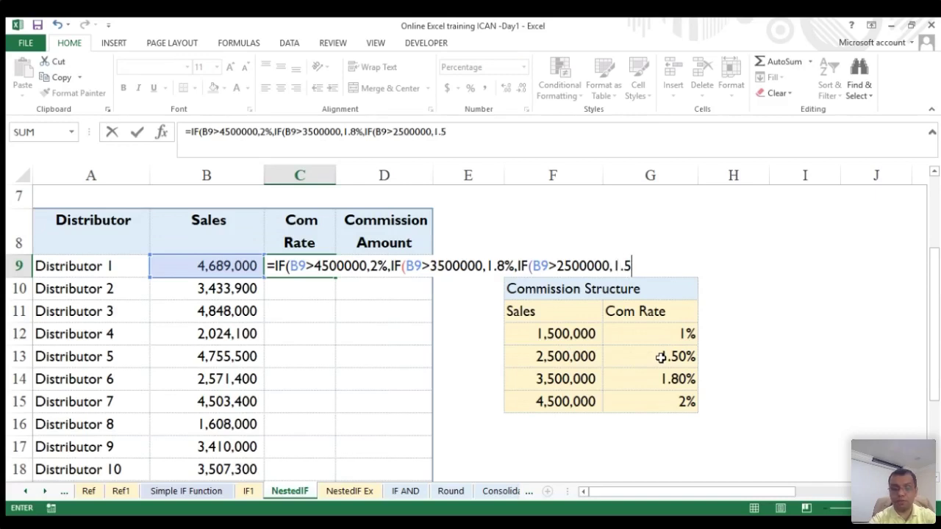
{"action": "type", "text": "%,IF("}
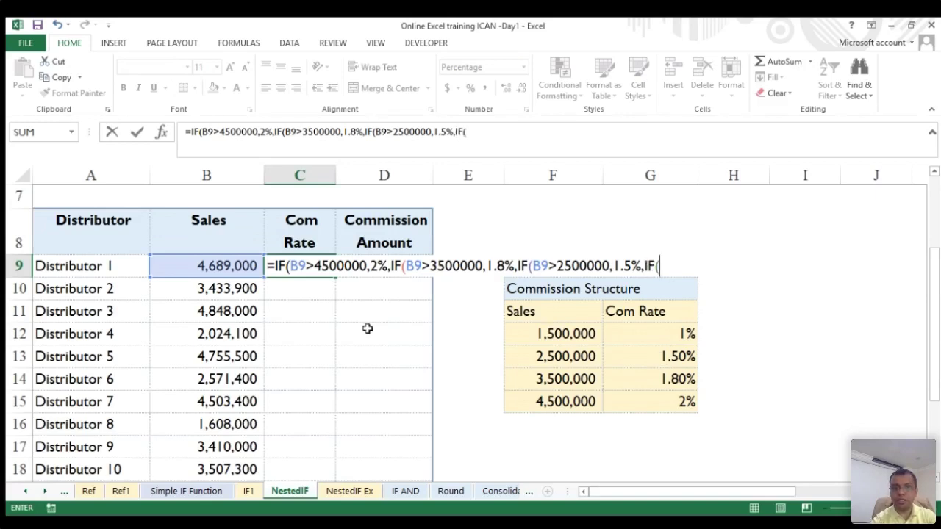
{"action": "left_click", "coordinate": [232, 266]}
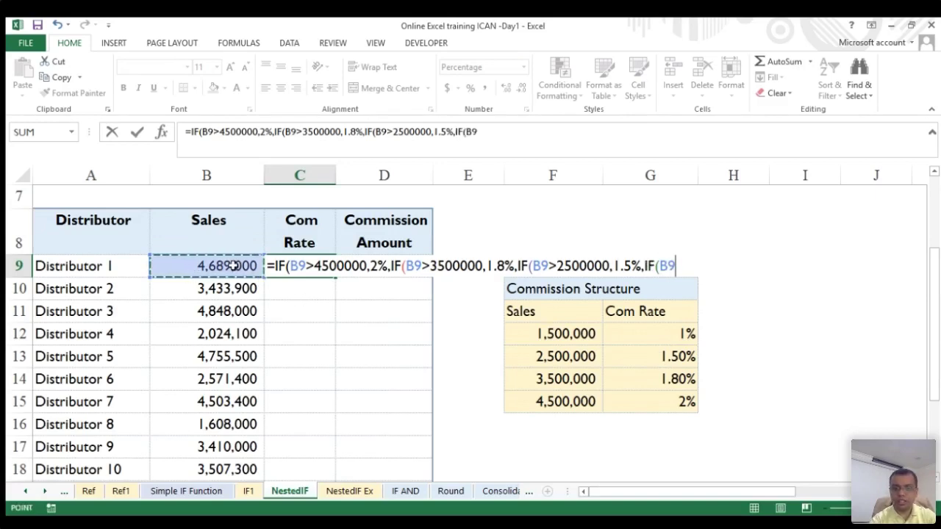
{"action": "type", "text": ">"}
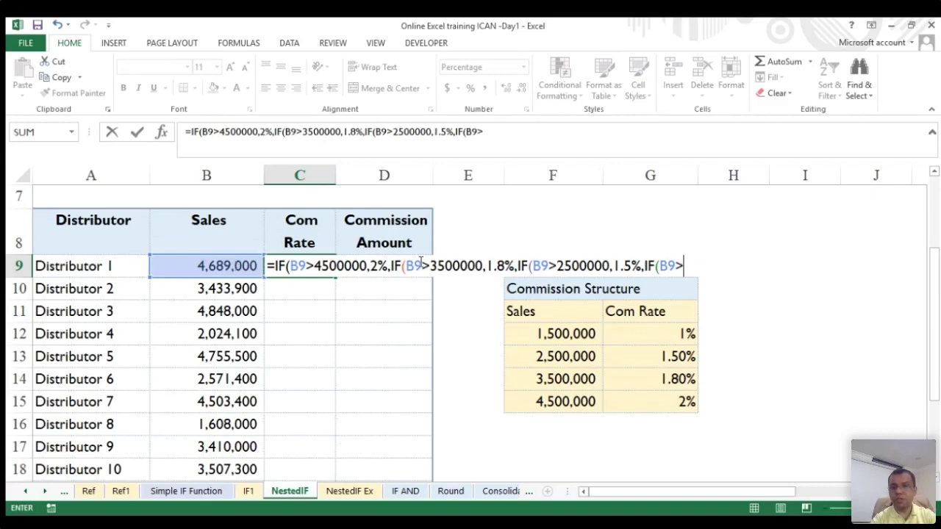
{"action": "type", "text": "15"}
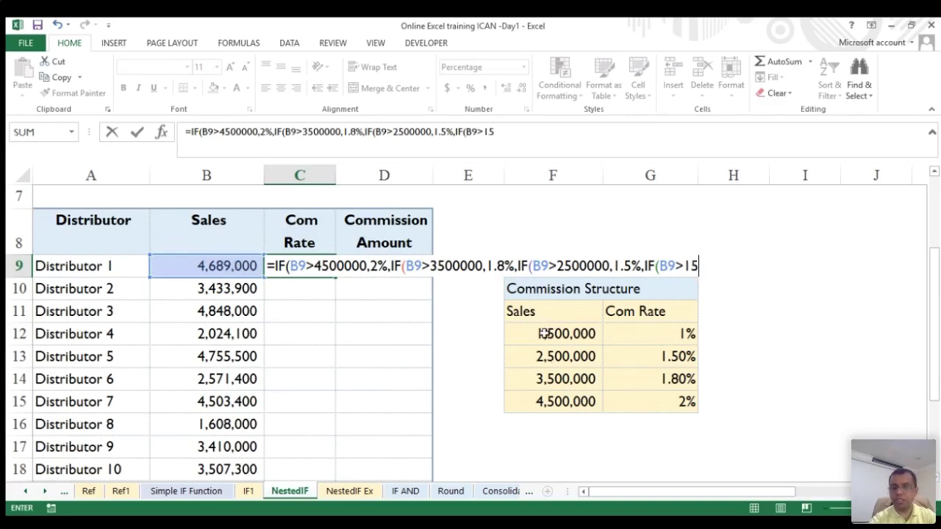
{"action": "type", "text": "00000,"}
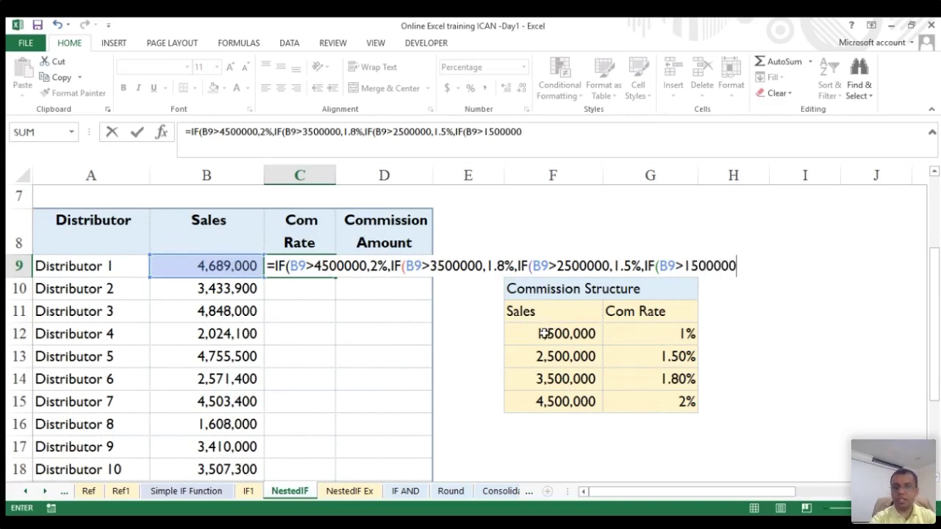
{"action": "type", "text": "1"}
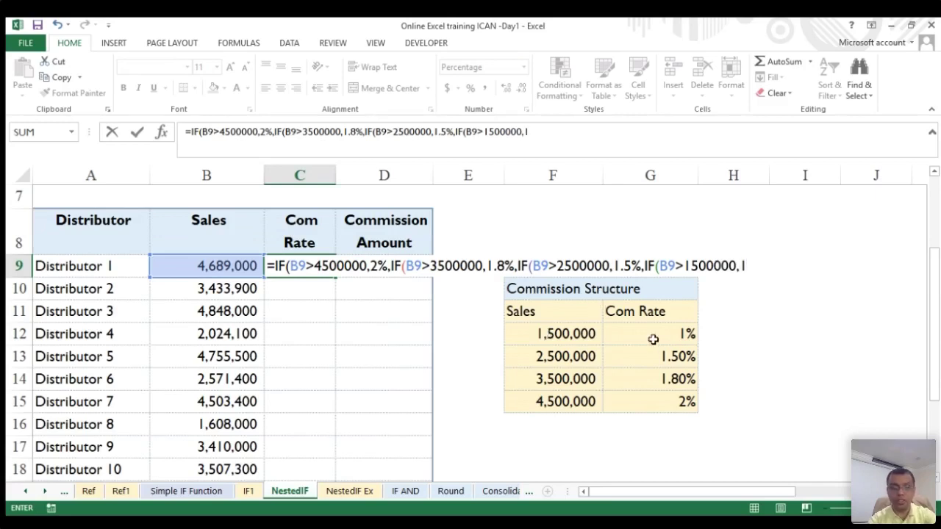
{"action": "type", "text": "%,"}
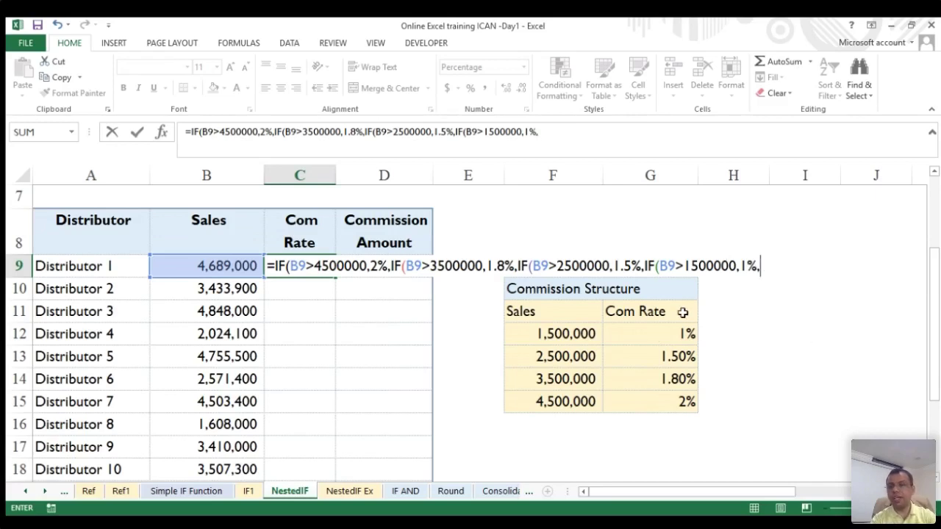
{"action": "type", "text": "0%))))"}
{"action": "key", "text": "Return"}
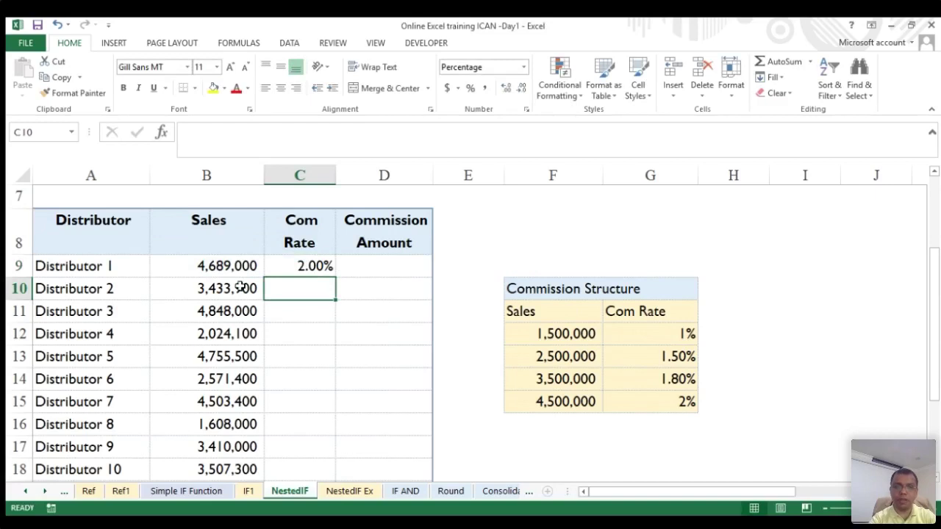
- Change Distributor 1's sales to 500,000 and apply Comma Style to C9, showing 0.00%
{"action": "left_click", "coordinate": [206, 267]}
{"action": "type", "text": "500000"}
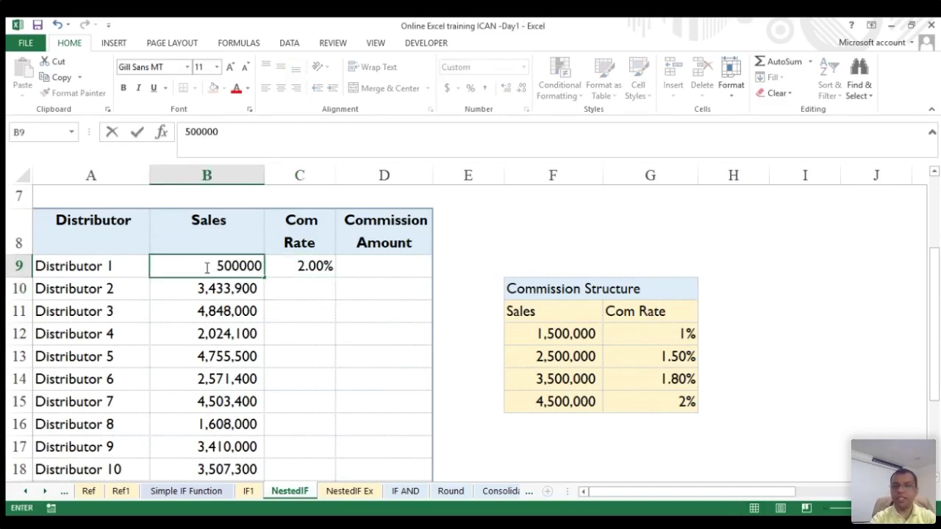
{"action": "key", "text": "Return"}
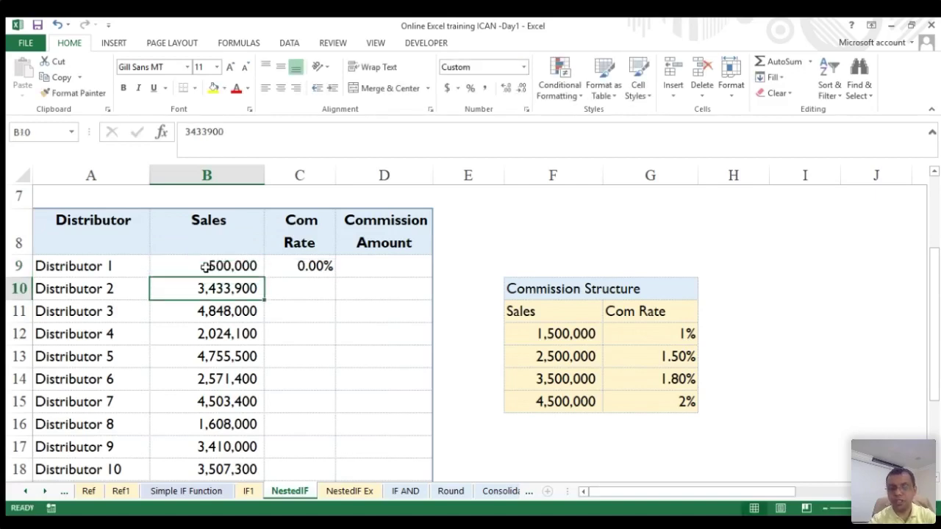
{"action": "left_click", "coordinate": [206, 266]}
{"action": "key", "text": "Right"}
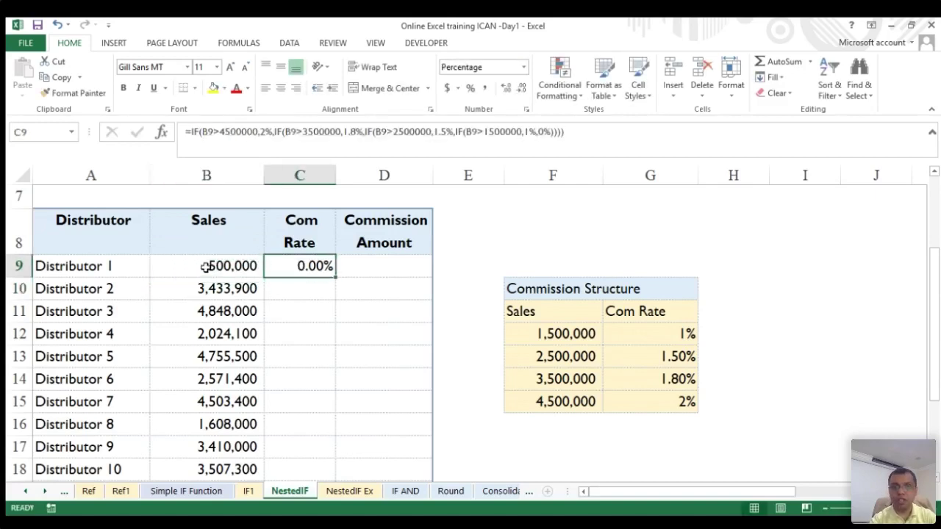
{"action": "left_click", "coordinate": [483, 88]}
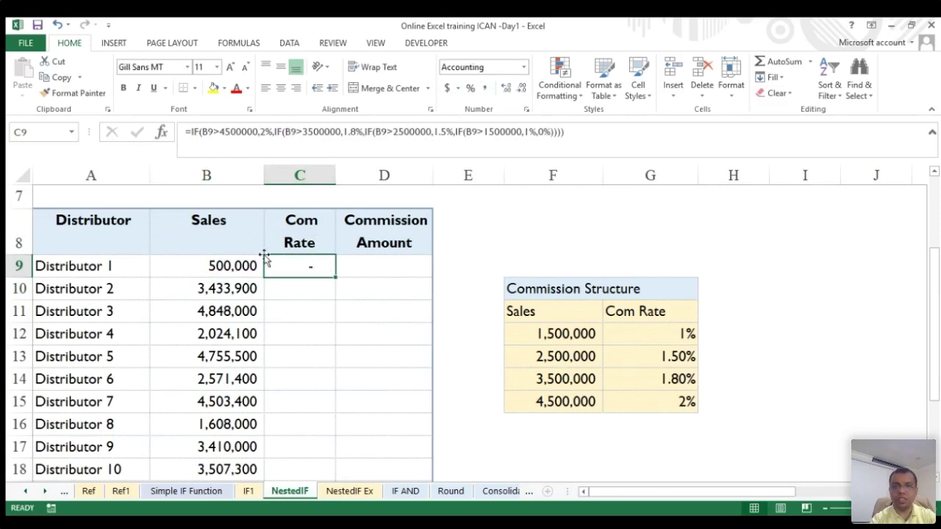
- Change Distributor 1's sales to 2,000,000
{"action": "left_click", "coordinate": [237, 265]}
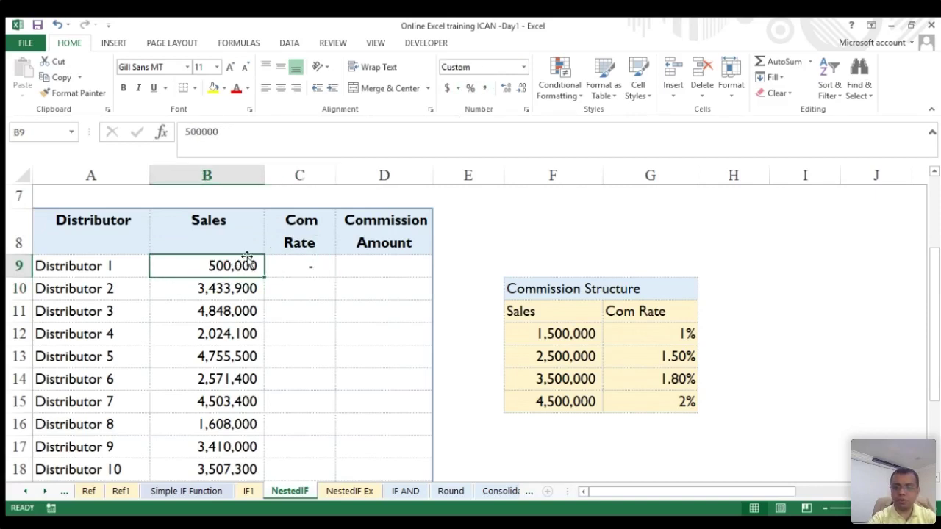
{"action": "type", "text": "2,00"}
{"action": "type", "text": "0,000"}
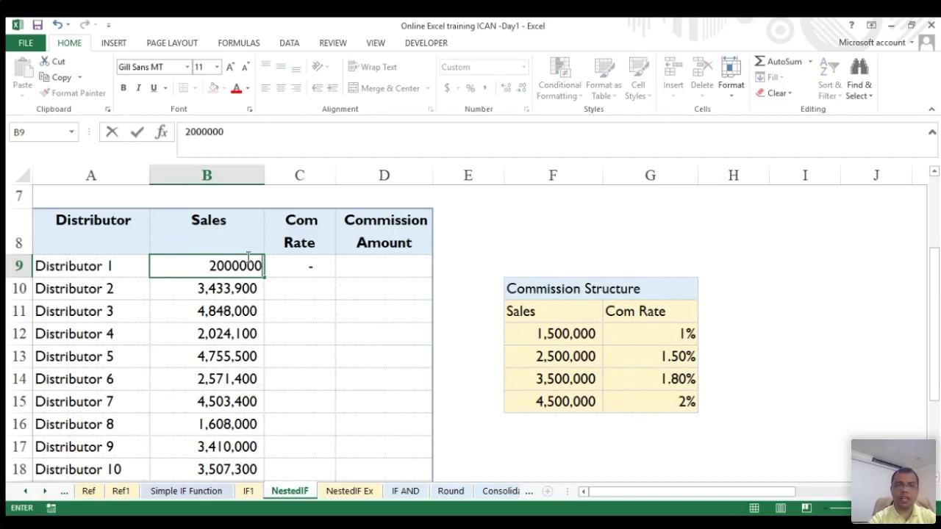
{"action": "key", "text": "Return"}
- Format C9's Com Rate as a two-decimal percentage (1.00%), copy it, and select the cells below
{"action": "left_click", "coordinate": [303, 265]}
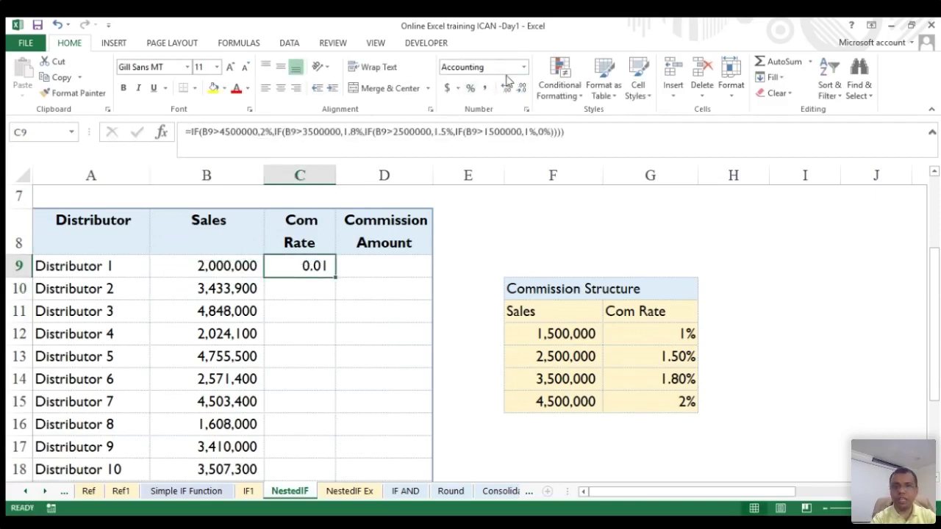
{"action": "left_click", "coordinate": [470, 89]}
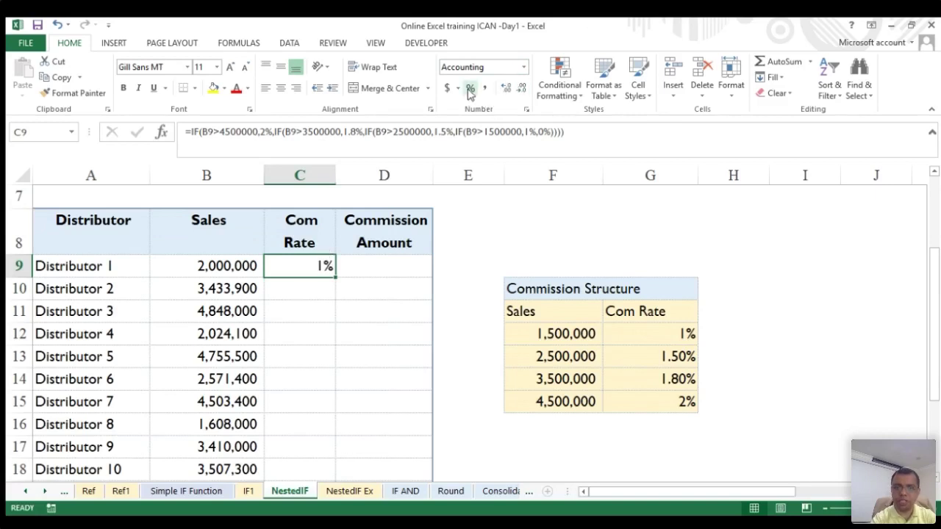
{"action": "left_click", "coordinate": [505, 89]}
{"action": "left_click", "coordinate": [504, 89]}
{"action": "left_click", "coordinate": [521, 88]}
{"action": "left_click", "coordinate": [520, 89]}
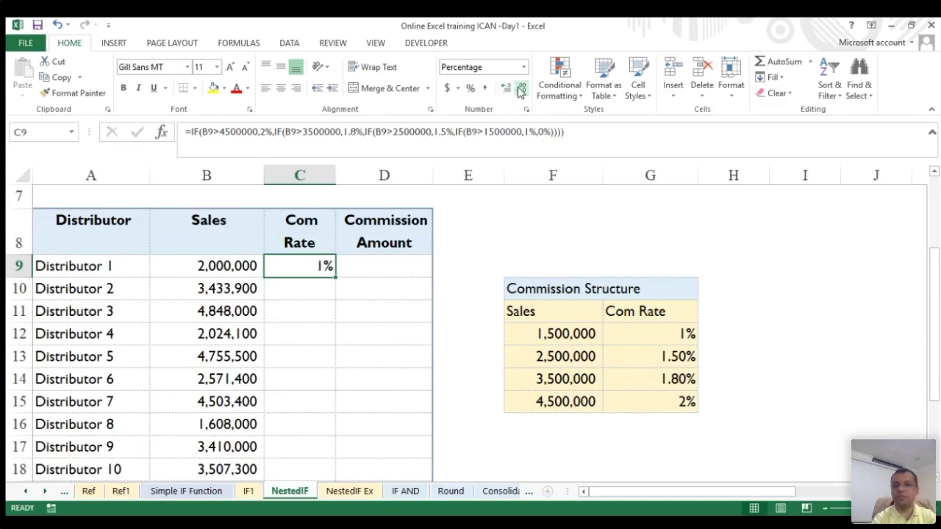
{"action": "left_click", "coordinate": [505, 89]}
{"action": "left_click", "coordinate": [505, 89]}
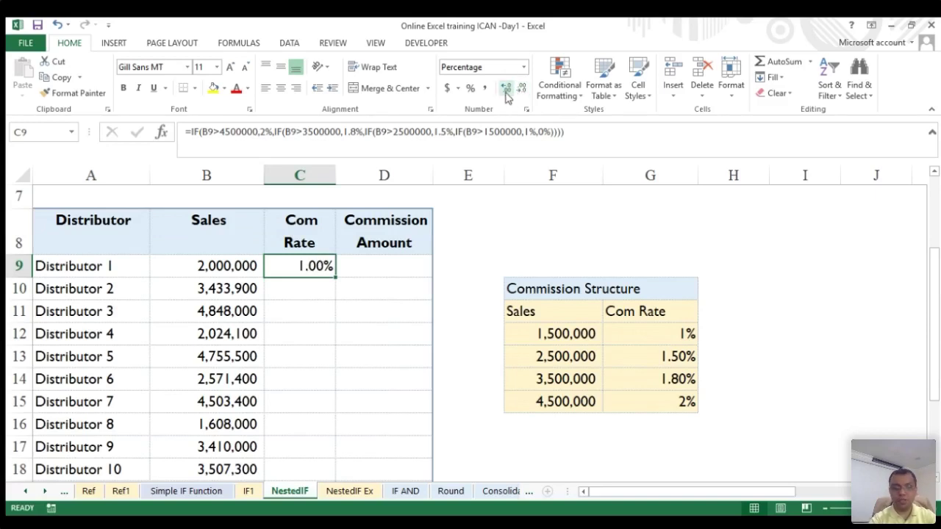
{"action": "key", "text": "ctrl+c"}
{"action": "key", "text": "Down"}
{"action": "key", "text": "shift+Down"}
{"action": "key", "text": "shift+Down"}
{"action": "key", "text": "shift+Down"}
{"action": "key", "text": "shift+Down"}
{"action": "key", "text": "shift+Down"}
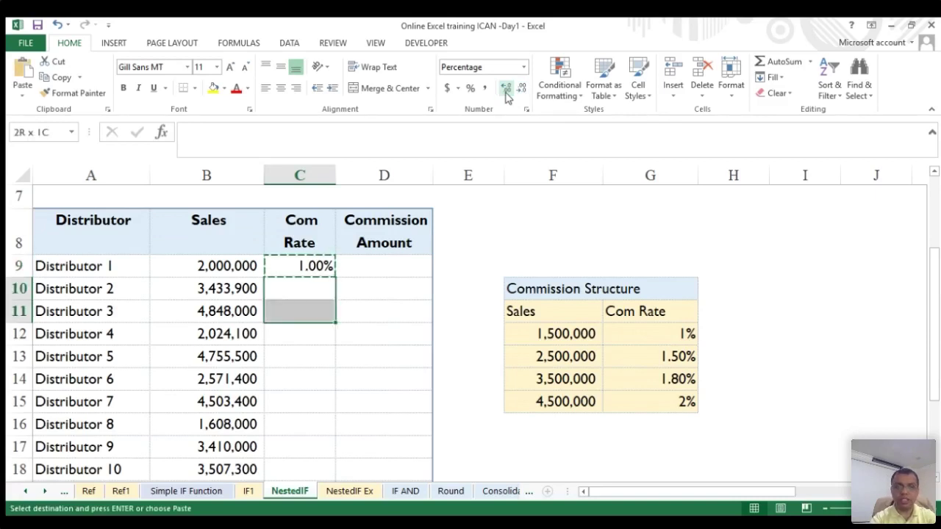
- Paste the Com Rate formula down column C, then enter =B9*C9 in D9 and fill it to D18
{"action": "key", "text": "shift+Down"}
{"action": "key", "text": "shift+Down"}
{"action": "key", "text": "shift+Down"}
{"action": "key", "text": "shift+Down"}
{"action": "key", "text": "shift+Down"}
{"action": "key", "text": "shift+Down"}
{"action": "key", "text": "shift+Down"}
{"action": "key", "text": "shift+Down"}
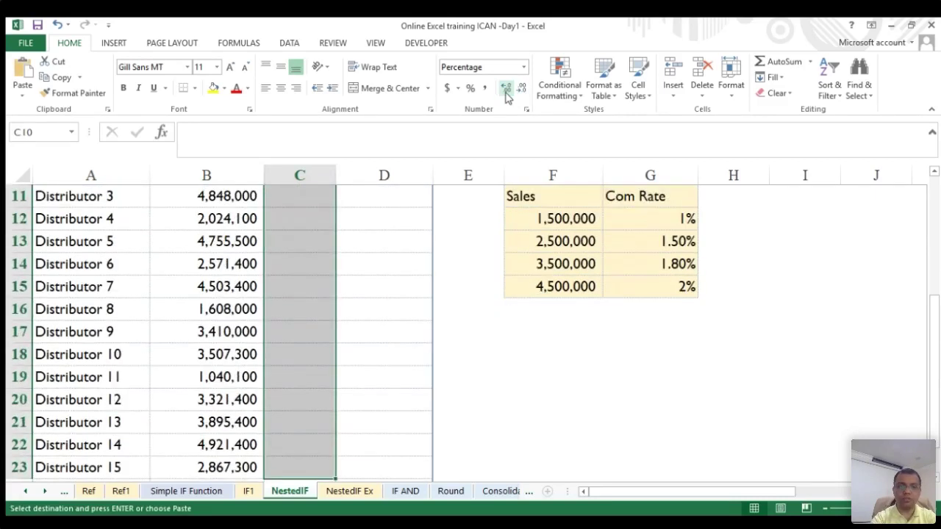
{"action": "key", "text": "Return"}
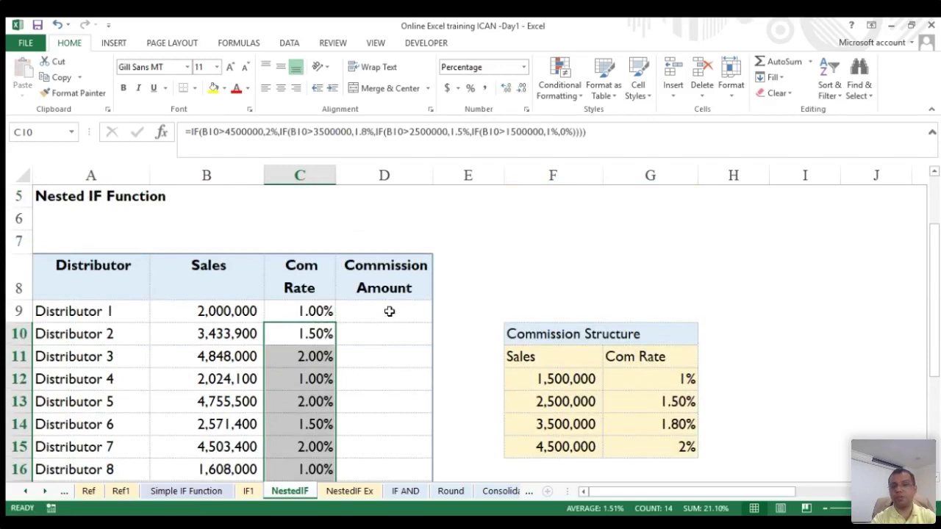
{"action": "left_click", "coordinate": [383, 314]}
{"action": "type", "text": "="}
{"action": "key", "text": "Left"}
{"action": "key", "text": "Left"}
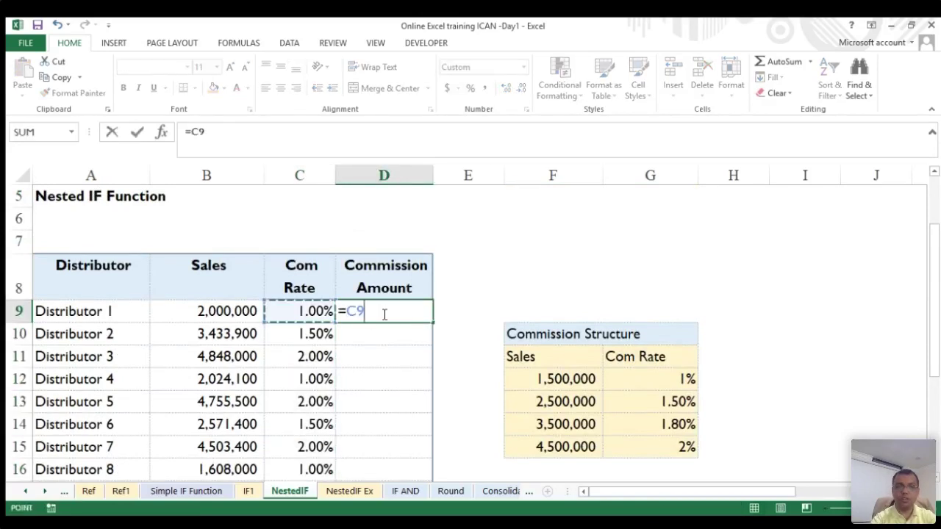
{"action": "type", "text": "*"}
{"action": "key", "text": "Down"}
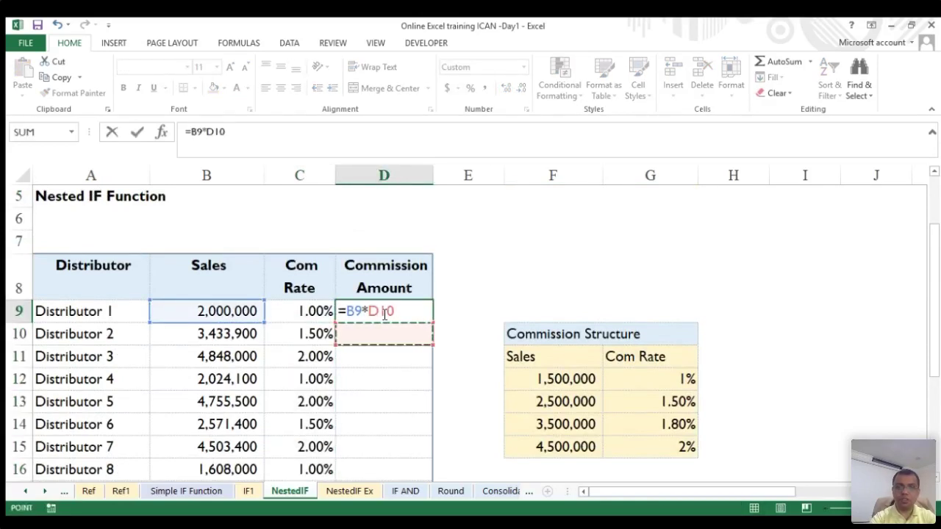
{"action": "key", "text": "Up"}
{"action": "key", "text": "Left"}
{"action": "key", "text": "ctrl+Return"}
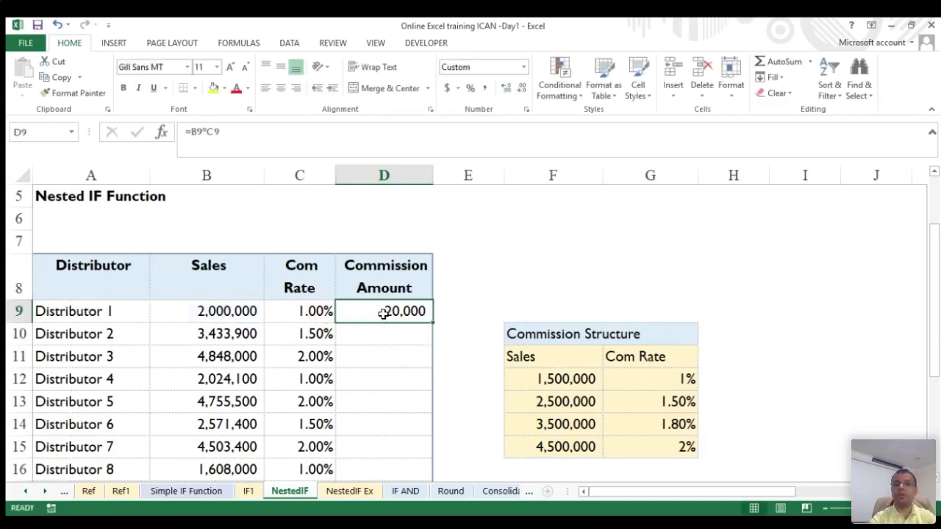
{"action": "left_click_drag", "start_coordinate": [433, 323], "coordinate": [404, 448]}
{"action": "left_click", "coordinate": [308, 245]}
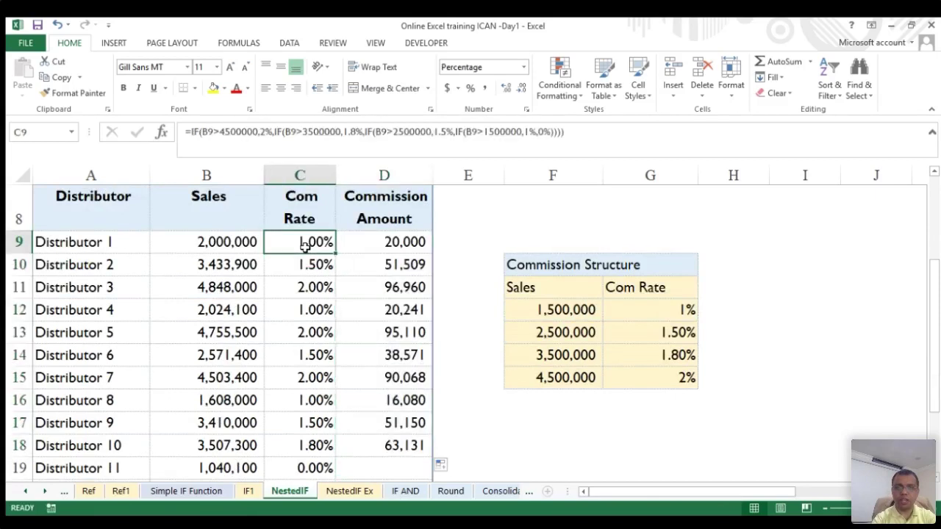
- Open C9's nested IF formula for viewing, then cancel the edit, discarding stray characters
{"action": "double_click", "coordinate": [314, 242]}
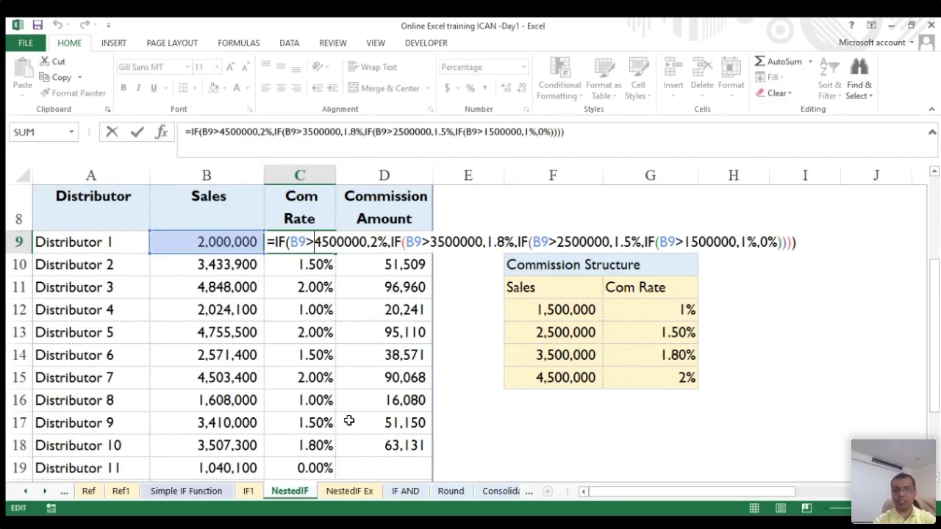
{"action": "key", "text": "alt+Tab"}
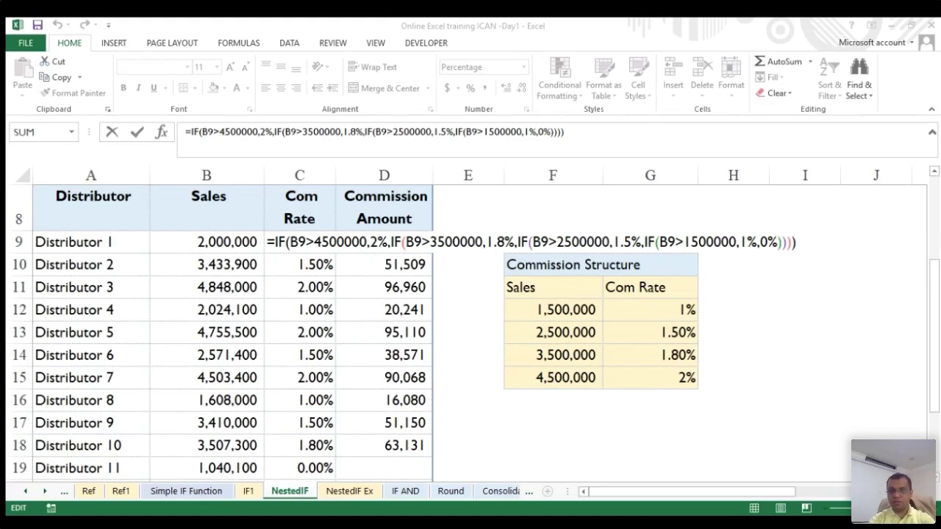
{"action": "key", "text": "alt+Tab"}
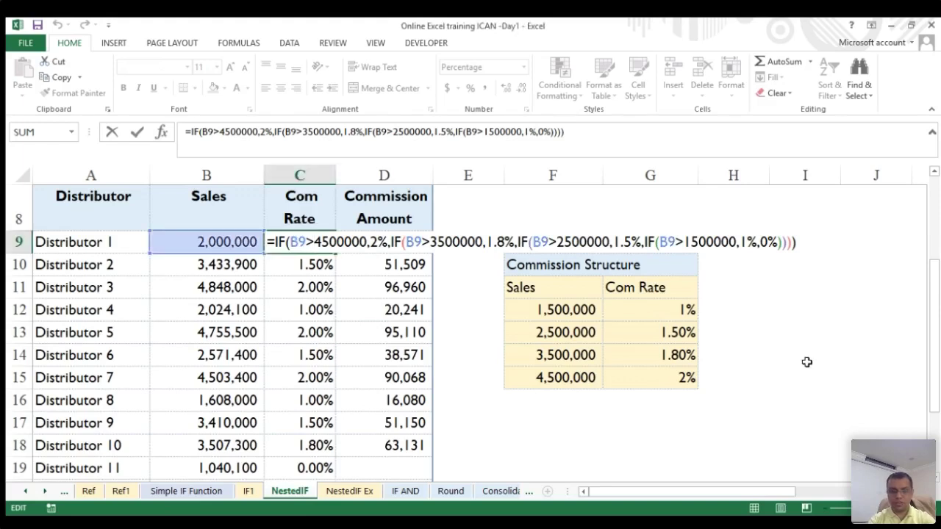
{"action": "type", "text": "wqc"}
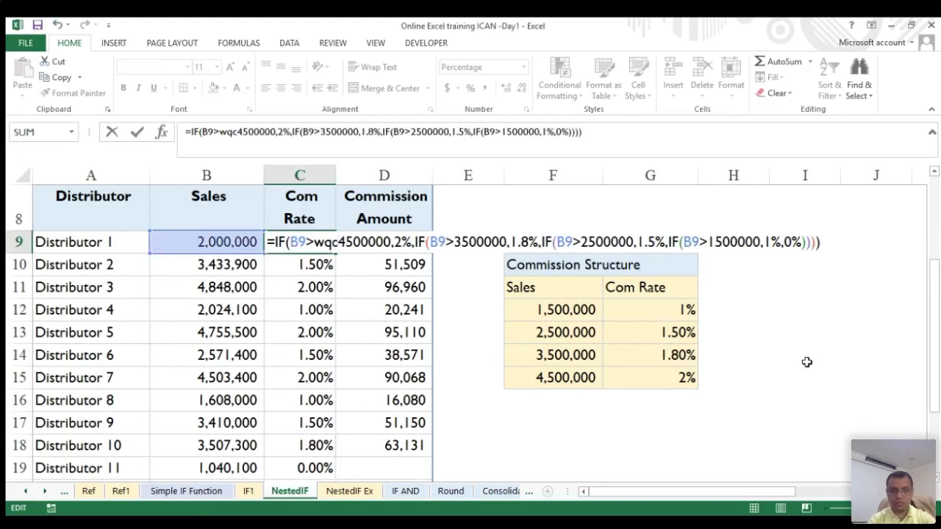
{"action": "key", "text": "Escape"}
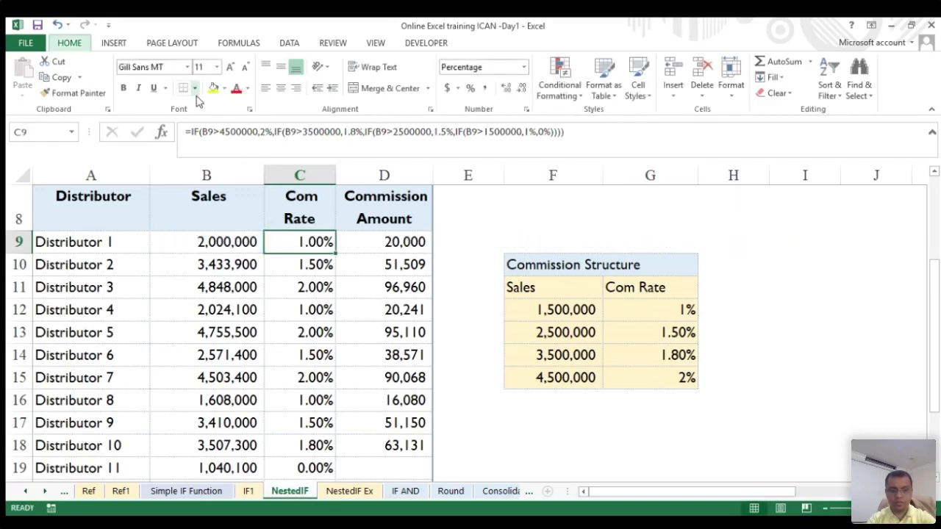
{"action": "scroll", "coordinate": [196, 101], "scroll_direction": "down", "scroll_amount": 6}
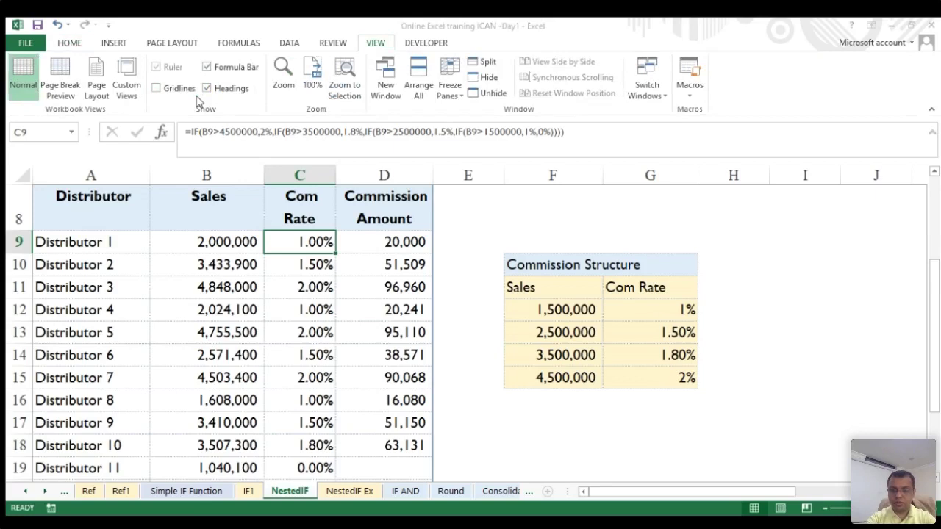
- Zoom the worksheet to 100% and open C9's nested IF formula in-cell
{"action": "left_click", "coordinate": [313, 77]}
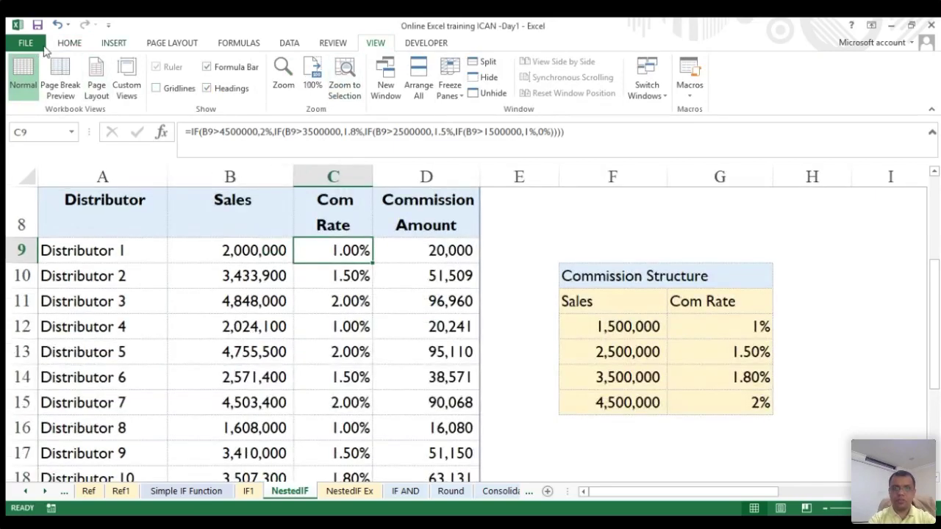
{"action": "double_click", "coordinate": [345, 248]}
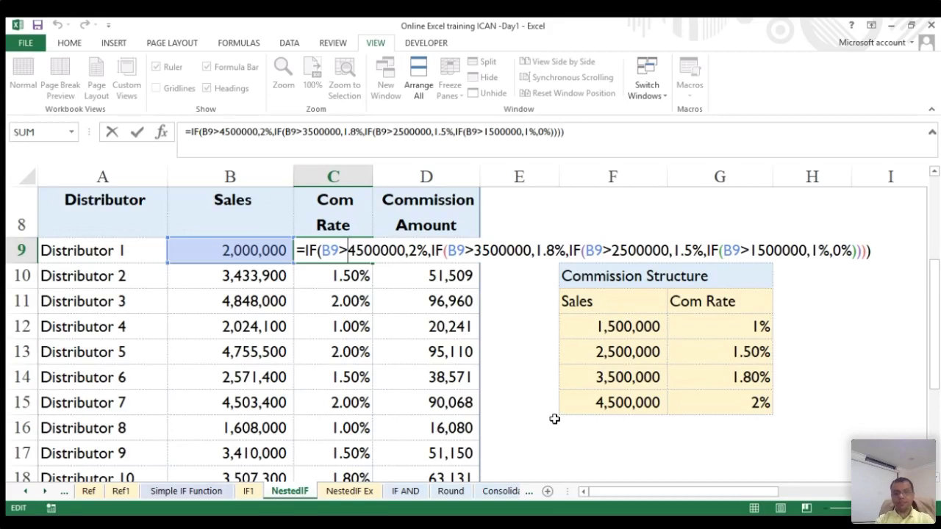
{"action": "key", "text": "alt+Tab"}
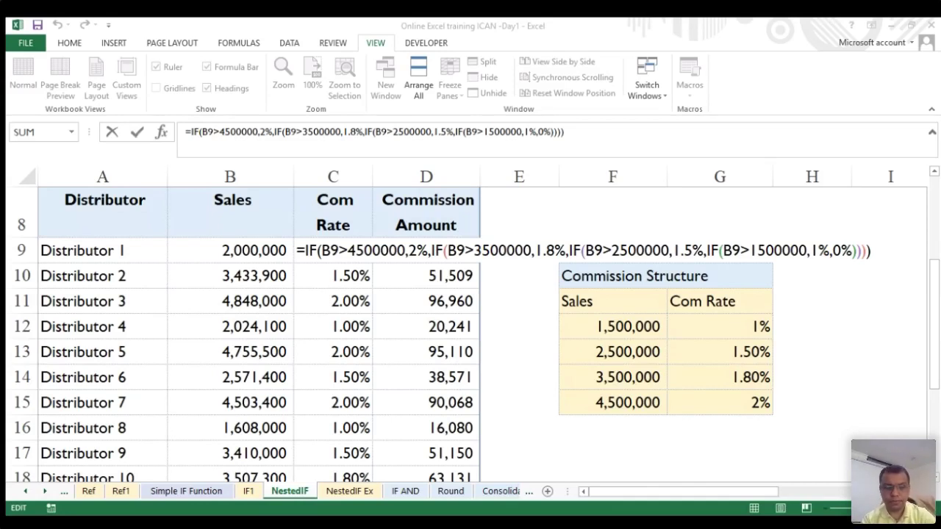
- Confirm C9's nested IF formula unchanged, keeping the 1.00% rate and 20,000 commission
{"action": "left_click", "coordinate": [347, 250]}
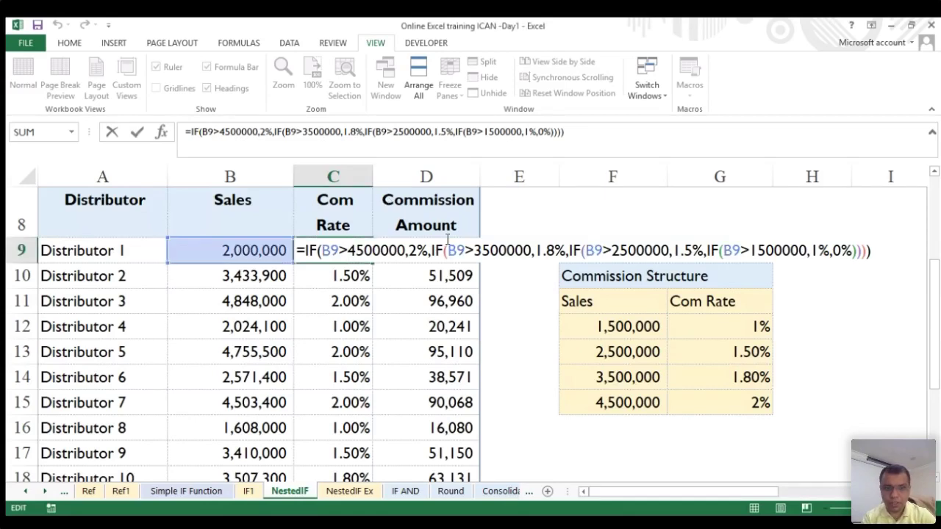
{"action": "key", "text": "ctrl+Return"}
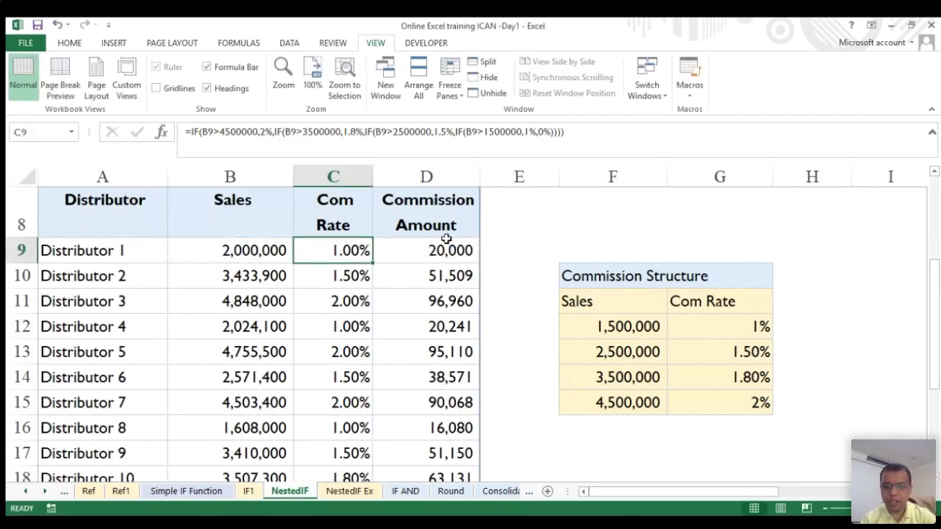
- Start C10's nested IF: if B10 exceeds the absolute 4,500,000 threshold ($F$15), return the absolute 2% rate
{"action": "key", "text": "Down"}
{"action": "key", "text": "Down"}
{"action": "key", "text": "Up"}
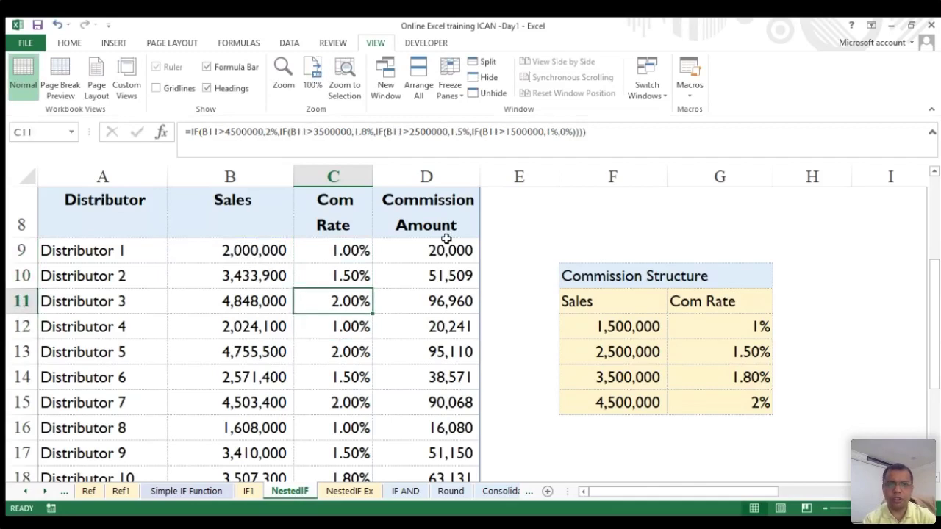
{"action": "key", "text": "Up"}
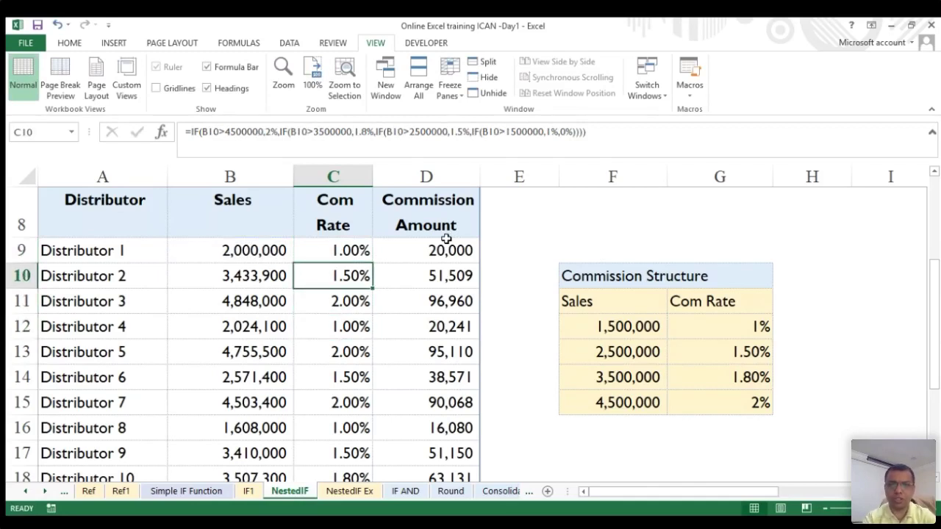
{"action": "type", "text": "=if"}
{"action": "key", "text": "Tab"}
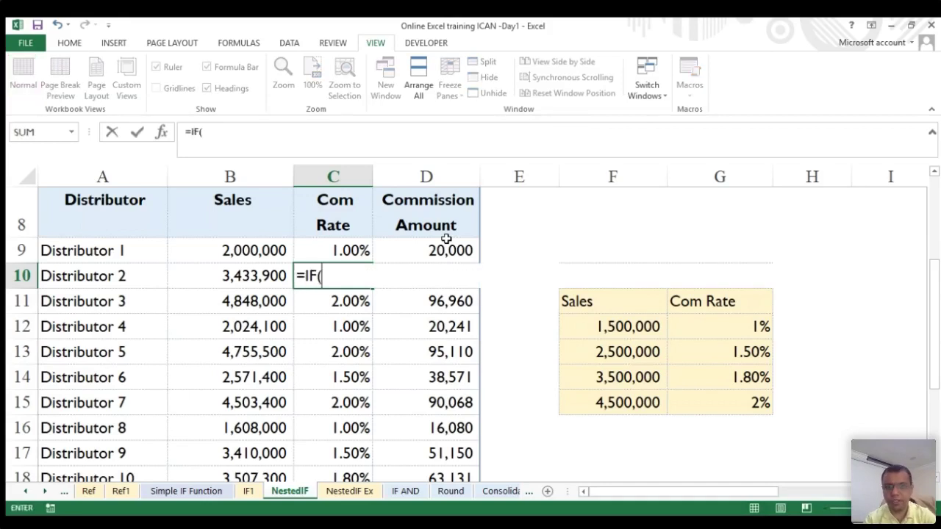
{"action": "left_click", "coordinate": [233, 270]}
{"action": "type", "text": ">"}
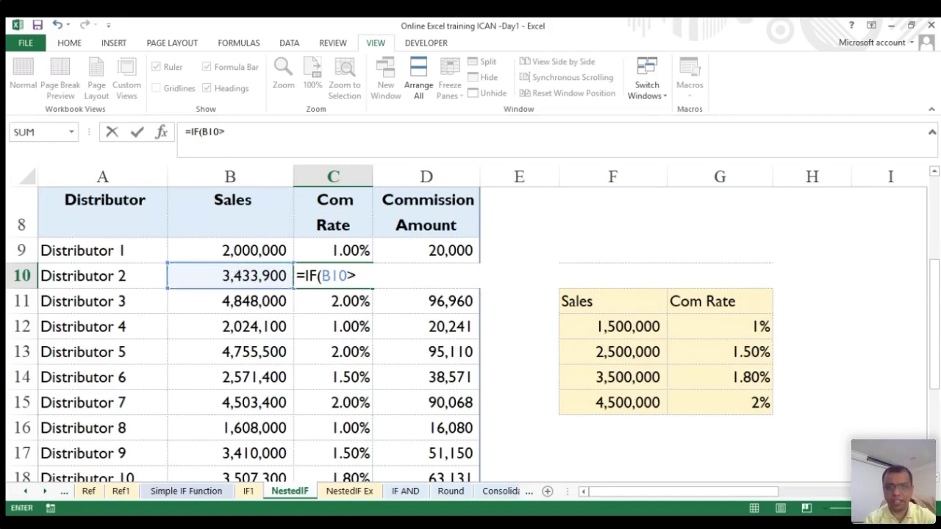
{"action": "left_click", "coordinate": [615, 399]}
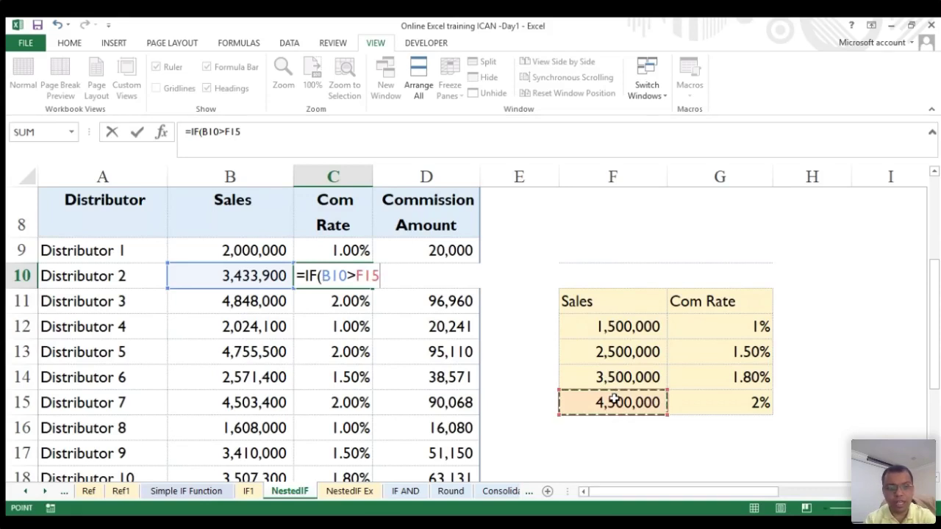
{"action": "key", "text": "F4"}
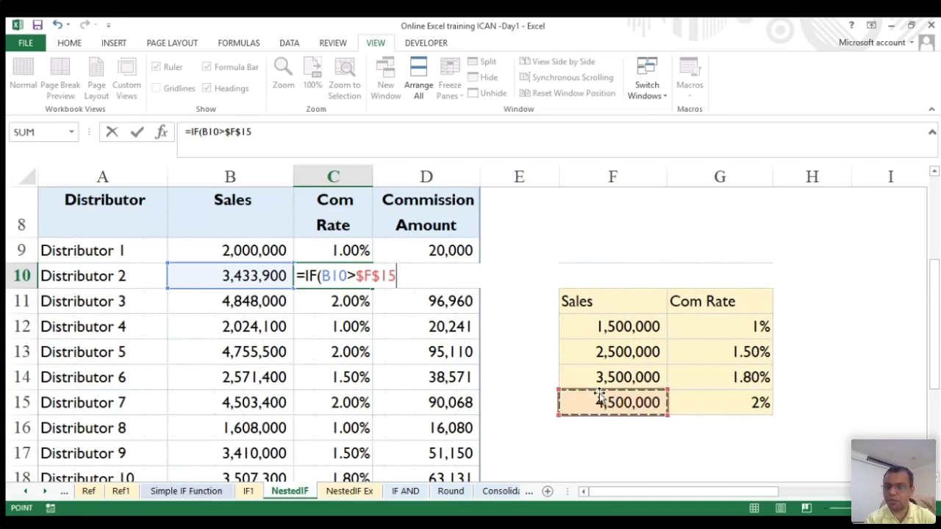
{"action": "type", "text": ","}
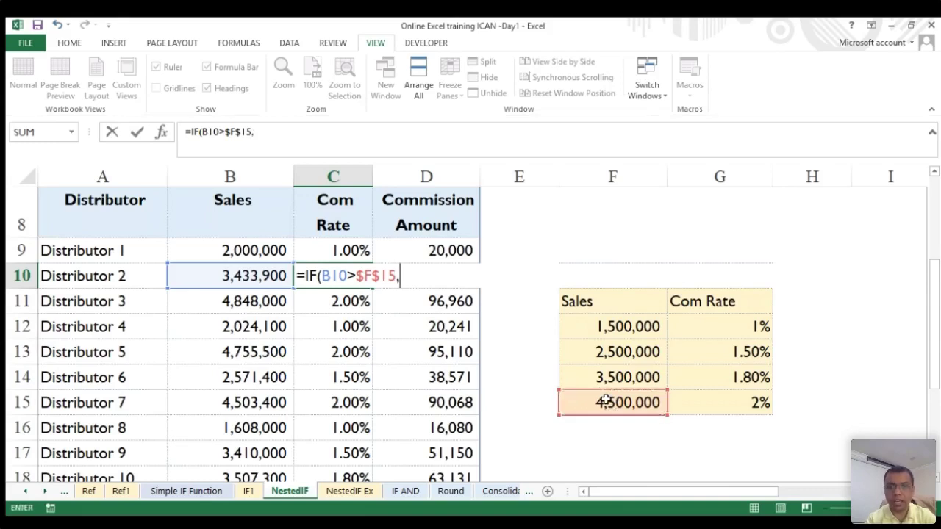
{"action": "left_click", "coordinate": [745, 403]}
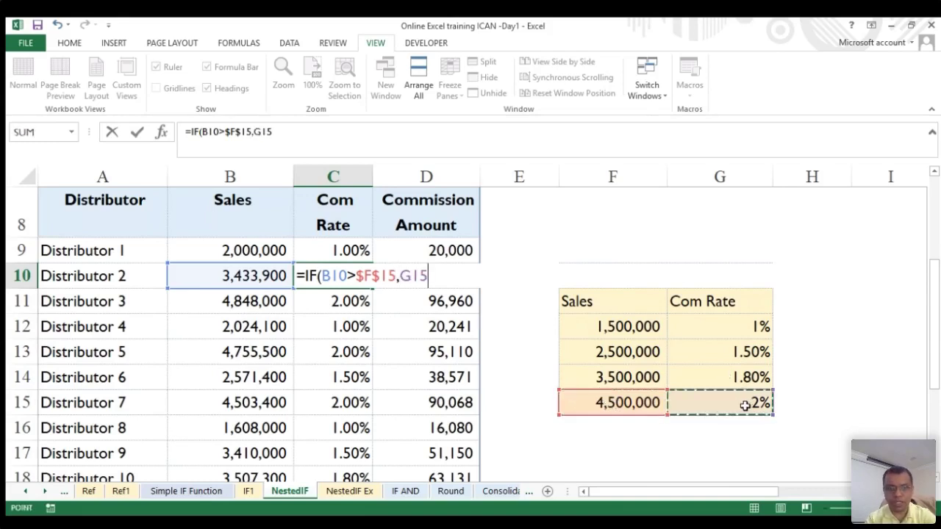
{"action": "key", "text": "F4"}
{"action": "type", "text": ","}
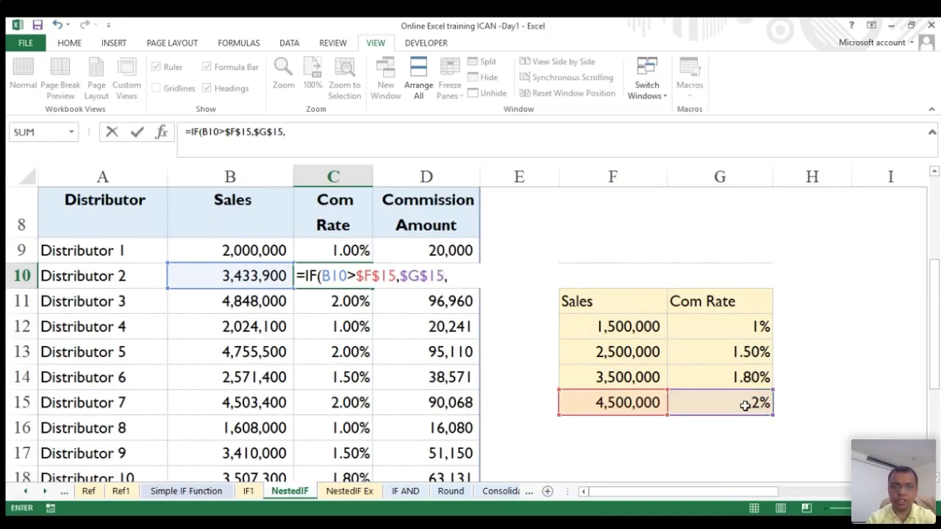
{"action": "type", "text": "IF("}
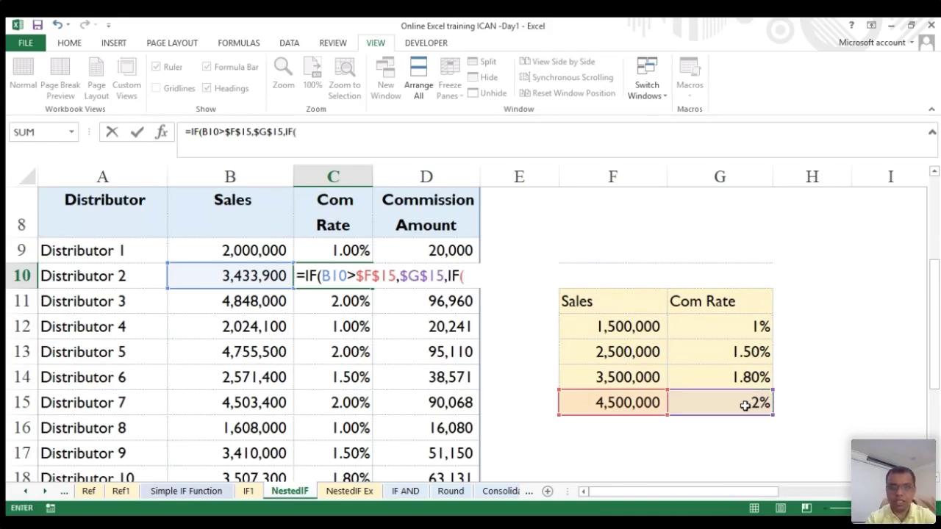
- Add the second condition: sales above 3,500,000 return 1.80%, both as absolute references
{"action": "left_click", "coordinate": [243, 280]}
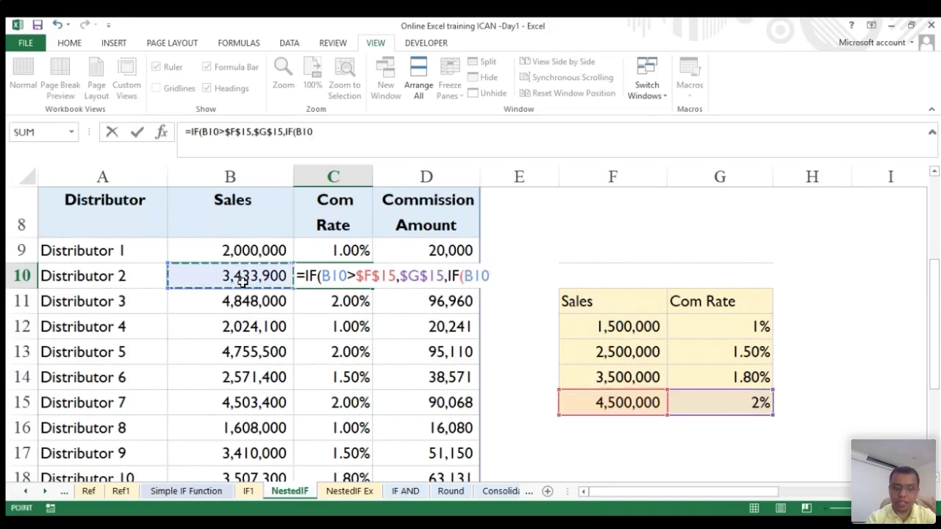
{"action": "type", "text": ">"}
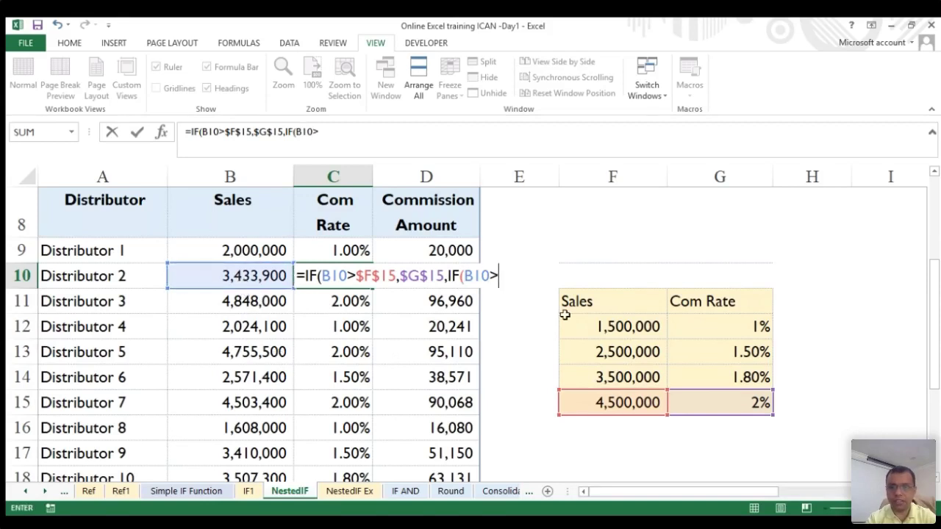
{"action": "left_click", "coordinate": [618, 371]}
{"action": "key", "text": "F4"}
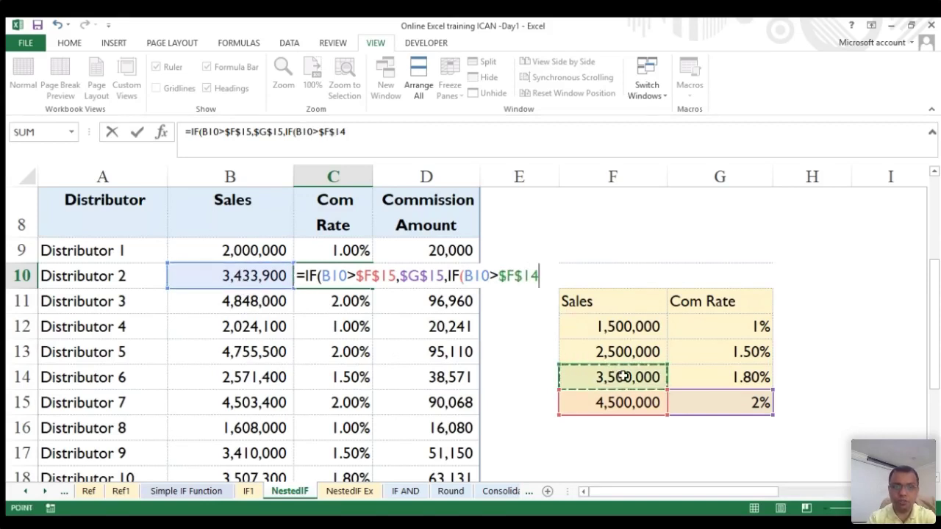
{"action": "type", "text": ","}
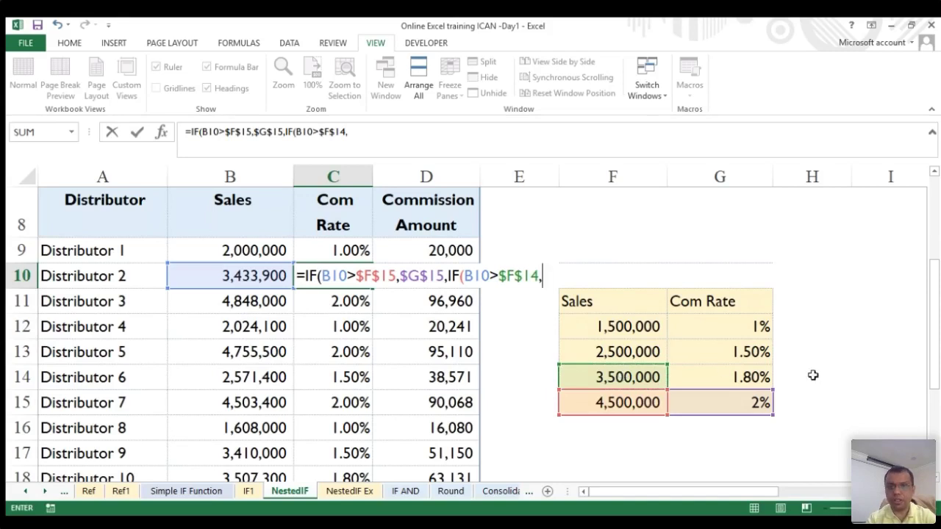
{"action": "left_click", "coordinate": [728, 380]}
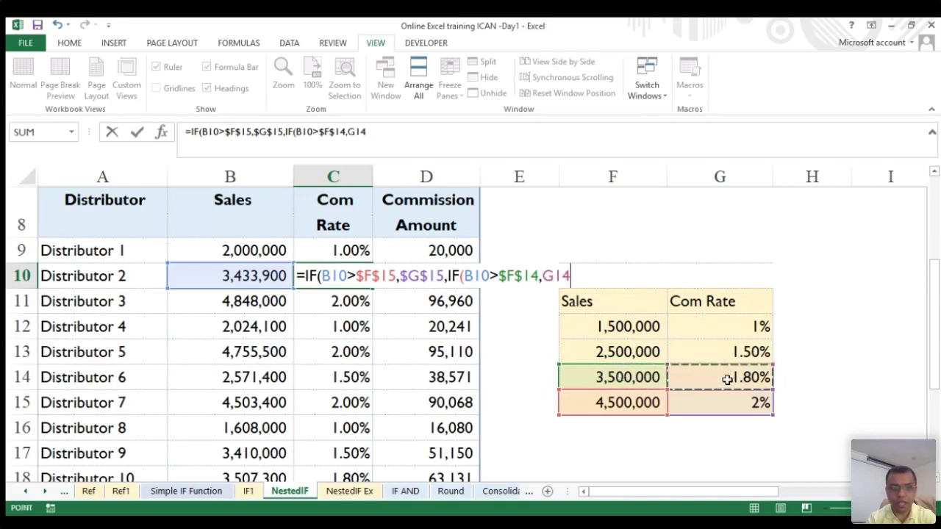
{"action": "key", "text": "F4"}
{"action": "type", "text": ","}
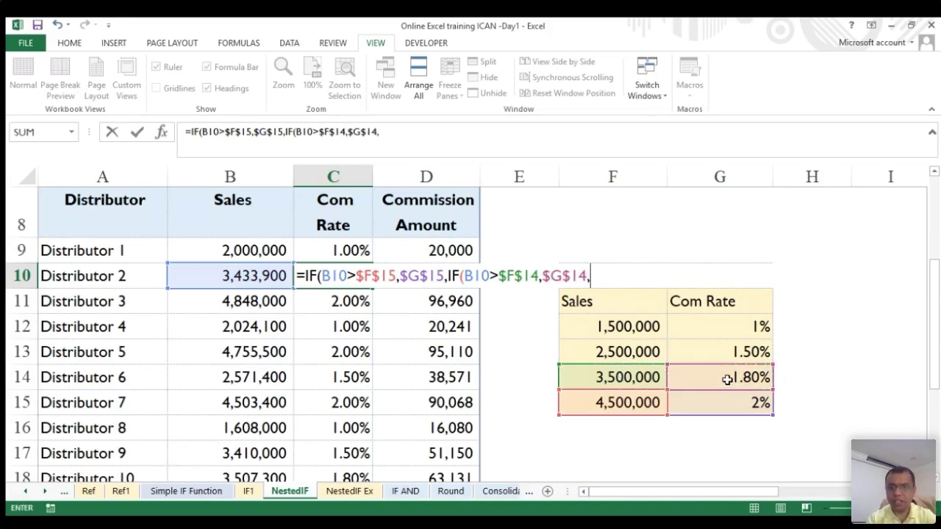
{"action": "type", "text": "IF("}
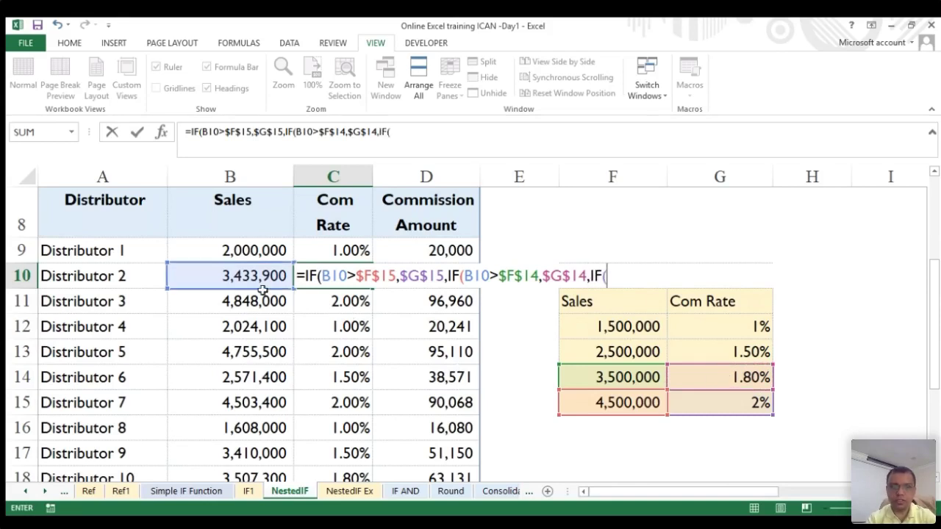
- Add the third condition: sales above 2,500,000 return 1.50%, using absolute references
{"action": "left_click", "coordinate": [234, 277]}
{"action": "type", "text": ">"}
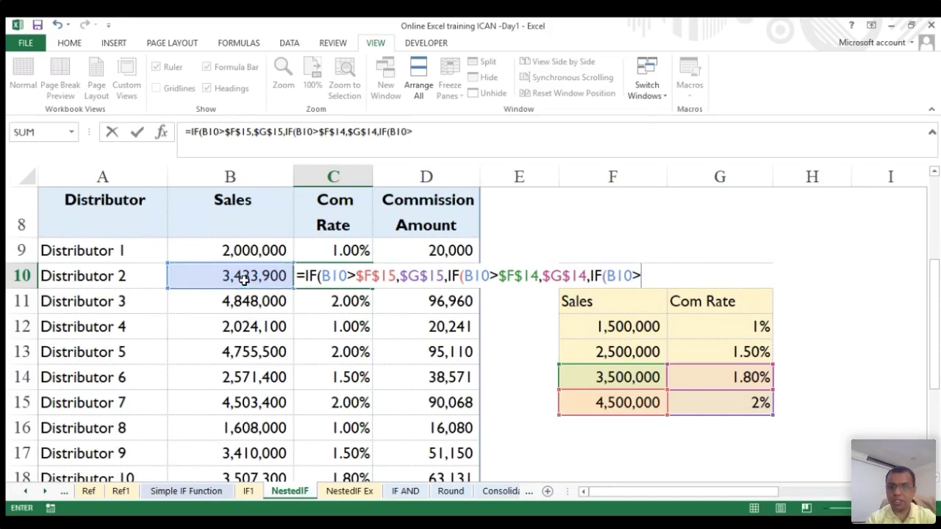
{"action": "left_click", "coordinate": [609, 351]}
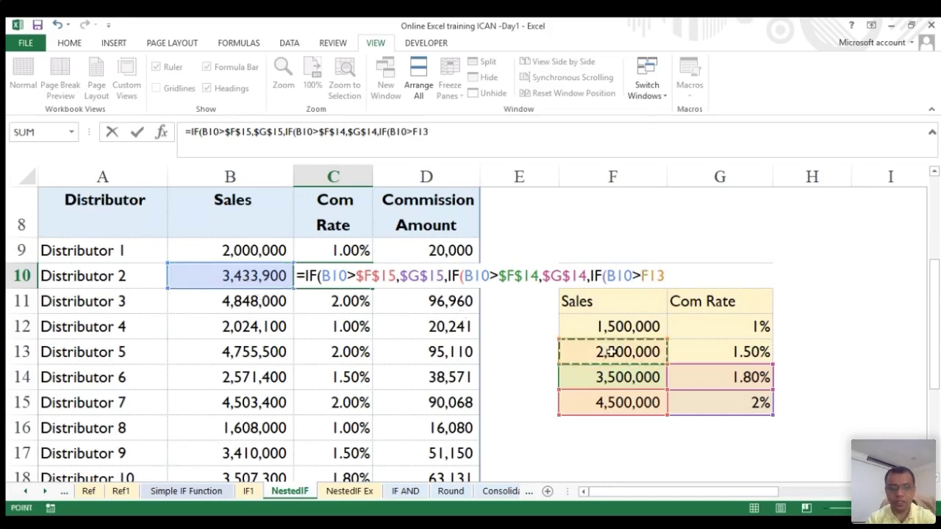
{"action": "key", "text": "F4"}
{"action": "type", "text": ","}
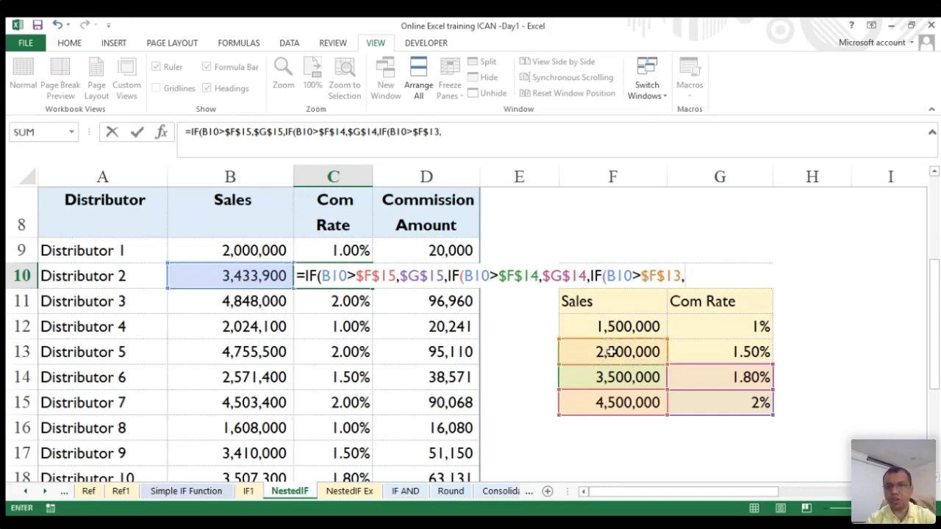
{"action": "left_click", "coordinate": [747, 352]}
{"action": "key", "text": "F4"}
{"action": "type", "text": ",IF("}
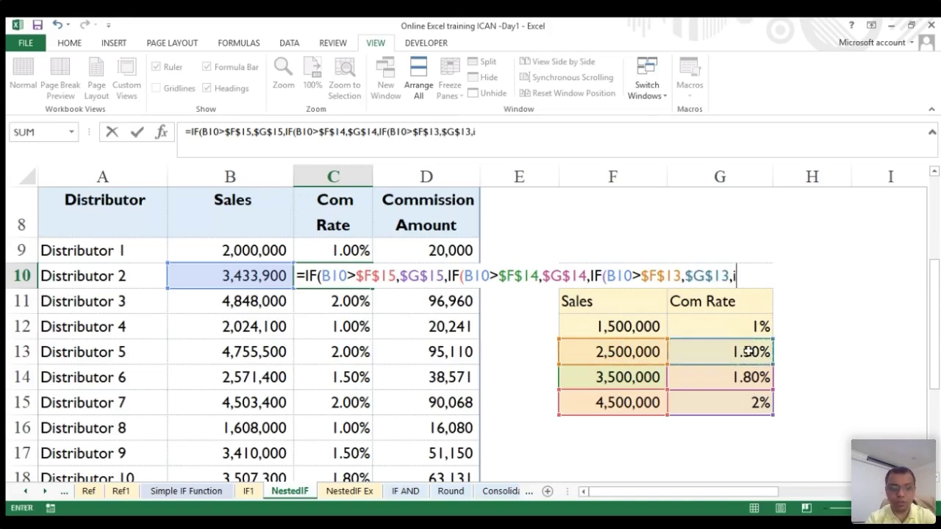
- Add the last condition, sales above 1,500,000 return 1%, otherwise 0%, and commit the formula
{"action": "left_click", "coordinate": [268, 276]}
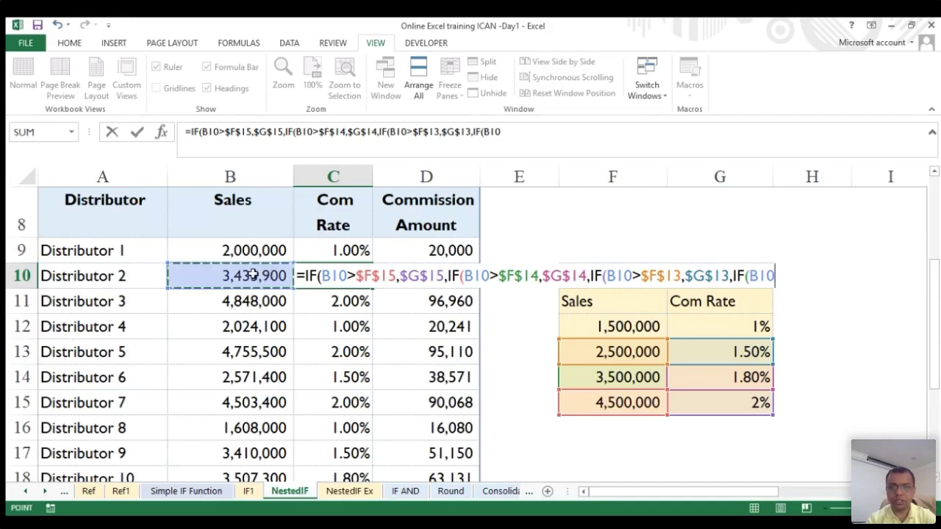
{"action": "type", "text": ">"}
{"action": "left_click", "coordinate": [610, 329]}
{"action": "key", "text": "F4"}
{"action": "type", "text": ","}
{"action": "left_click", "coordinate": [755, 326]}
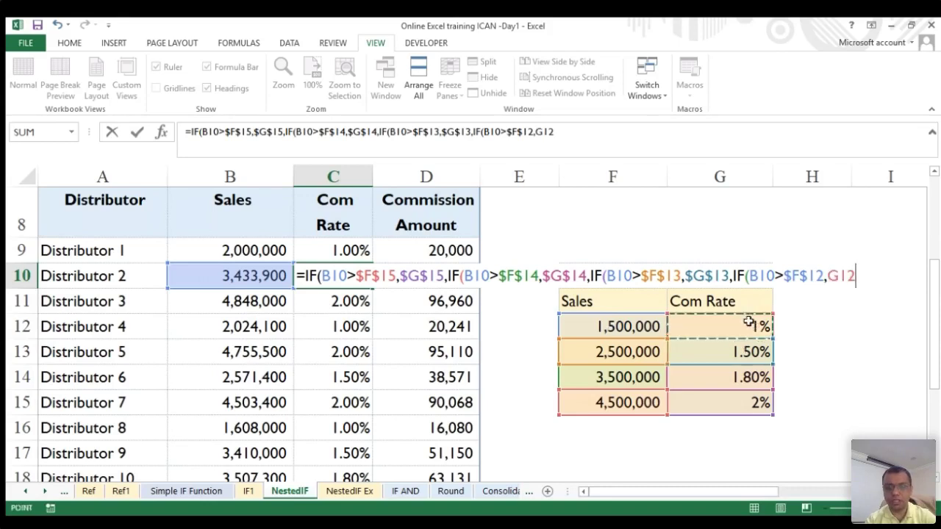
{"action": "key", "text": "F4"}
{"action": "type", "text": ","}
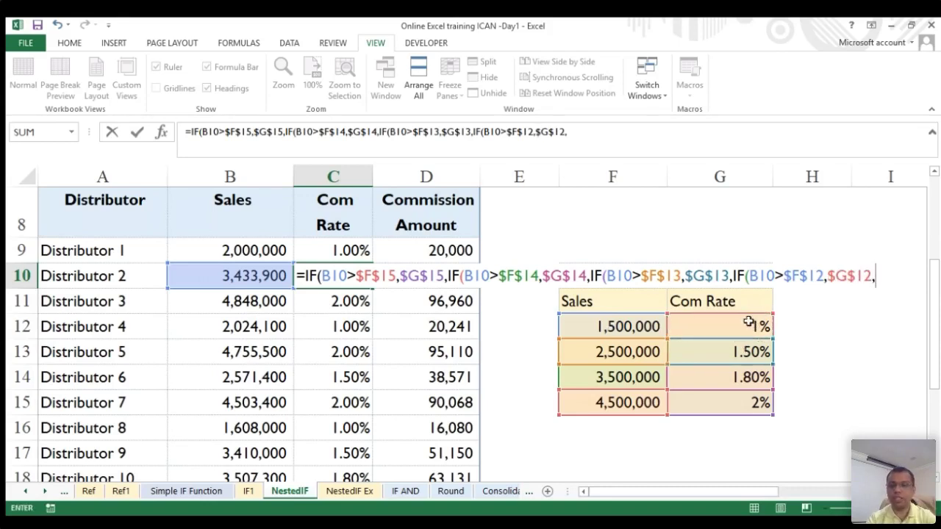
{"action": "type", "text": "0%"}
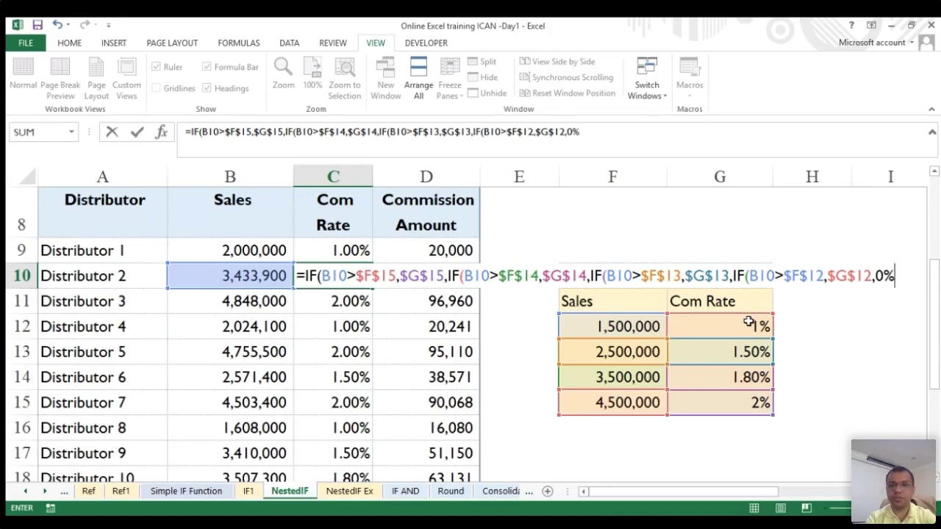
{"action": "key", "text": "Return"}
{"action": "key", "text": "Up"}
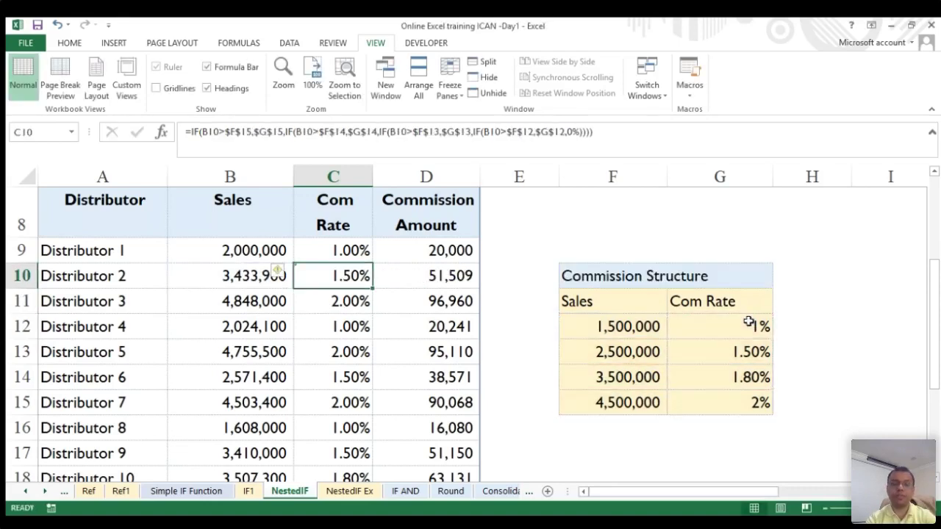
{"action": "key", "text": "ctrl+c"}
{"action": "key", "text": "Down"}
{"action": "key", "text": "Down"}
{"action": "key", "text": "Down"}
{"action": "key", "text": "Down"}
{"action": "key", "text": "Down"}
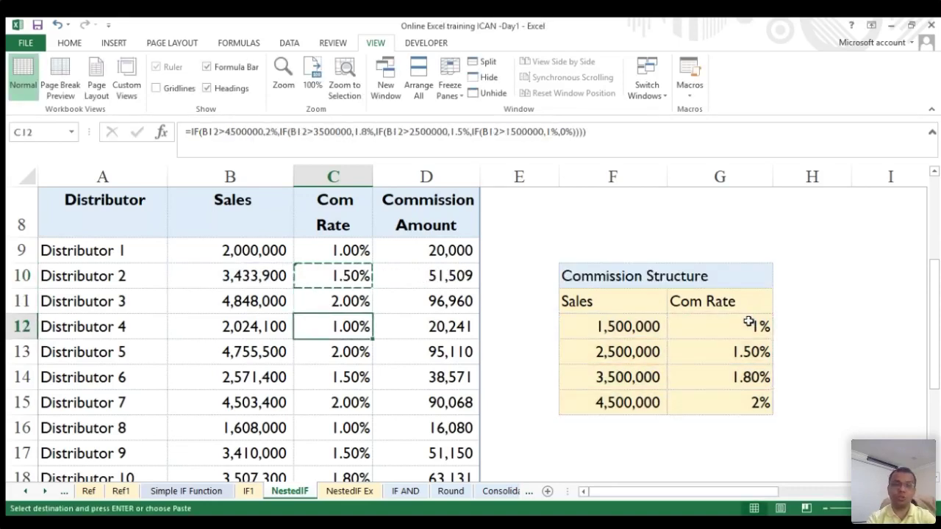
{"action": "key", "text": "Down"}
{"action": "key", "text": "Up"}
{"action": "key", "text": "Up"}
{"action": "key", "text": "Up"}
{"action": "key", "text": "Up"}
{"action": "key", "text": "Up"}
{"action": "key", "text": "Up"}
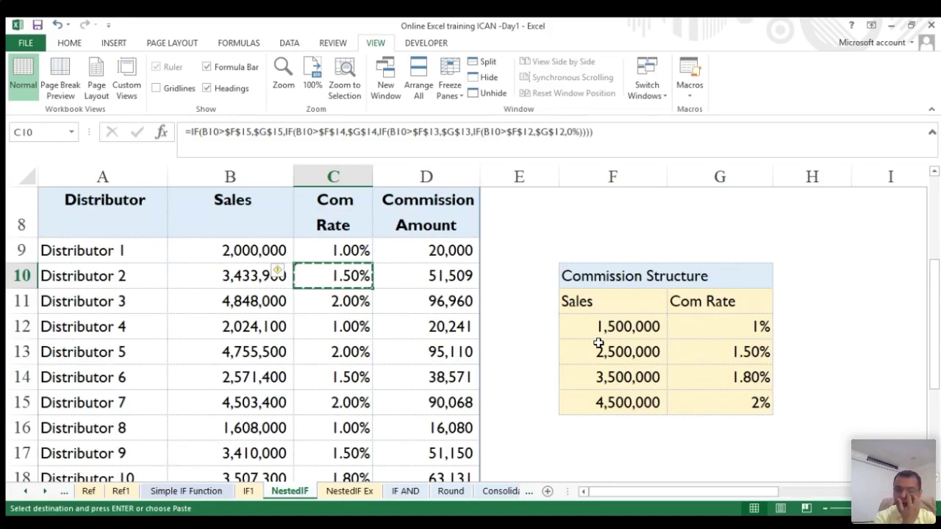
{"action": "key", "text": "Escape"}
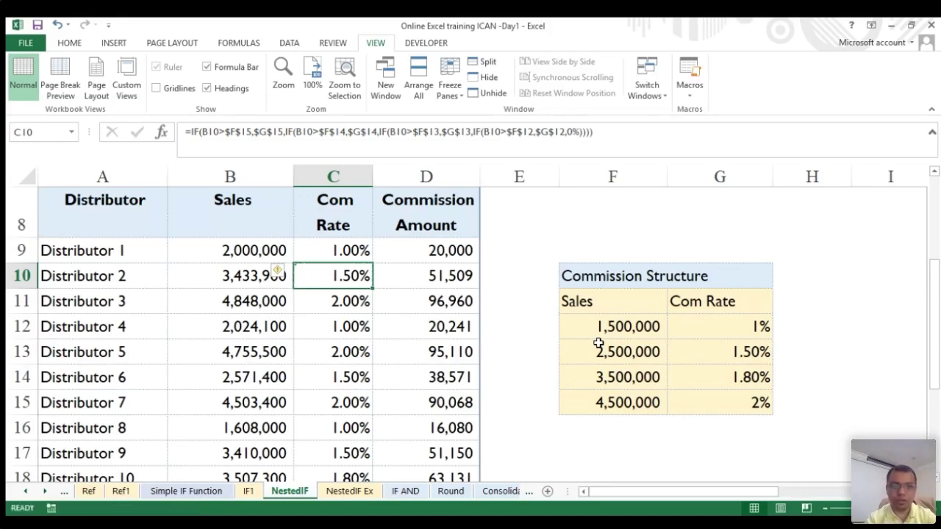
{"action": "left_click", "coordinate": [350, 494]}
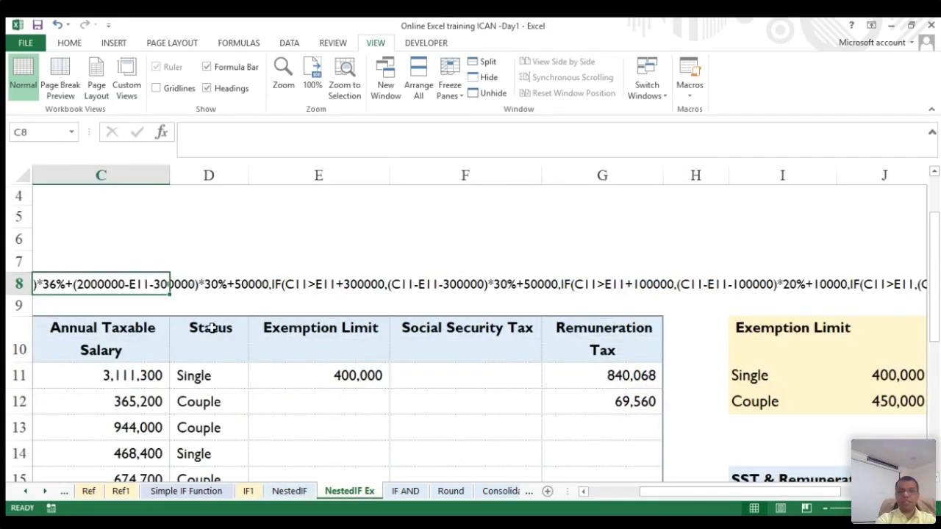
- Clear the first three Remuneration Tax cells on the NestedIF Ex sheet
{"action": "scroll", "coordinate": [258, 338], "scroll_direction": "down", "scroll_amount": 1}
{"action": "left_click", "coordinate": [330, 333]}
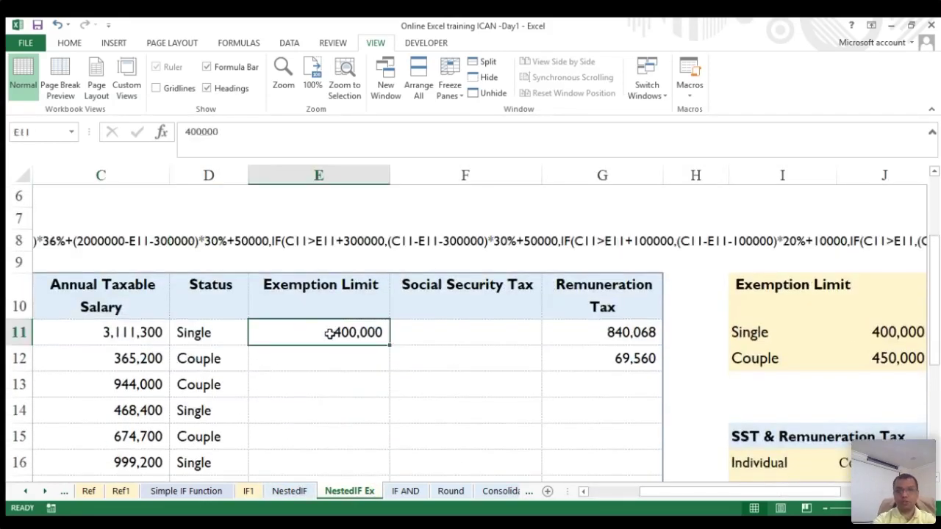
{"action": "left_click_drag", "start_coordinate": [577, 333], "coordinate": [603, 395]}
{"action": "key", "text": "Delete"}
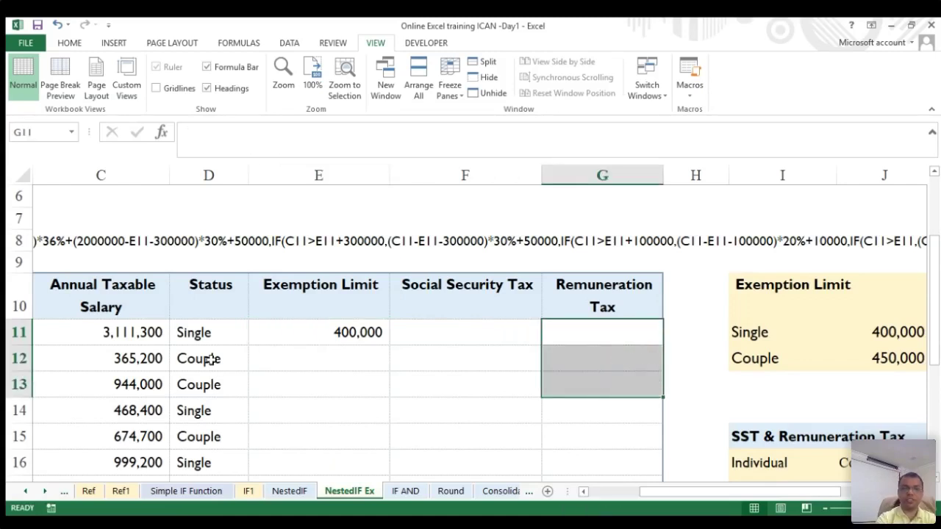
- Clear the 400,000 exemption limit in E11 and begin a new =IF( formula there
{"action": "scroll", "coordinate": [211, 360], "scroll_direction": "left", "scroll_amount": 2}
{"action": "left_click", "coordinate": [534, 333]}
{"action": "key", "text": "Delete"}
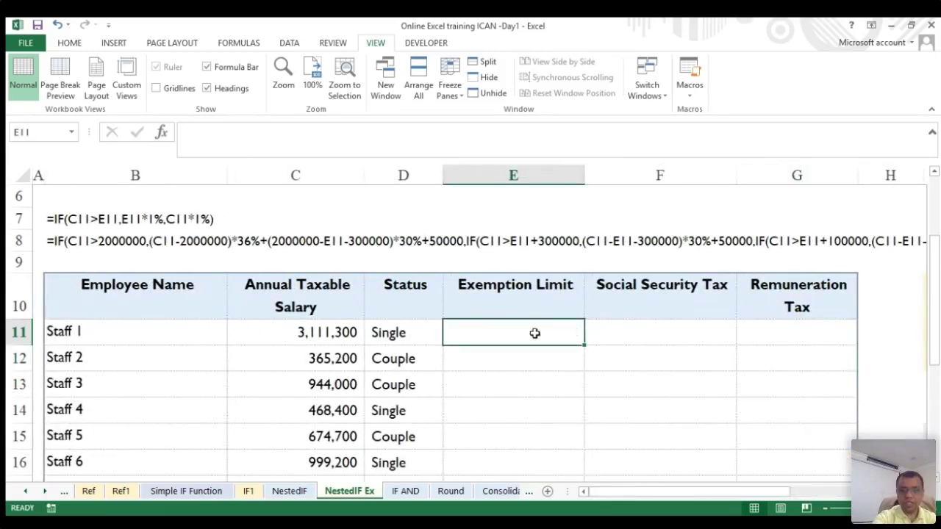
{"action": "left_click", "coordinate": [389, 335]}
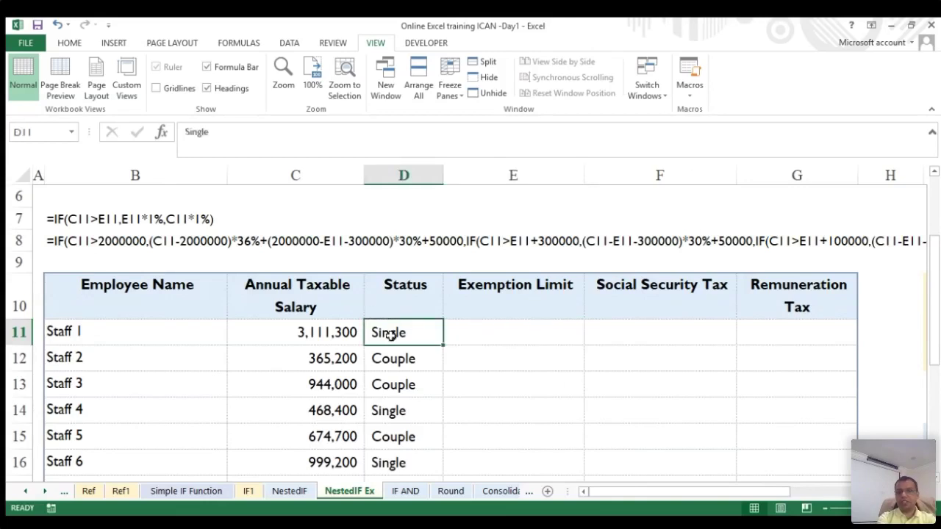
{"action": "left_click", "coordinate": [496, 333]}
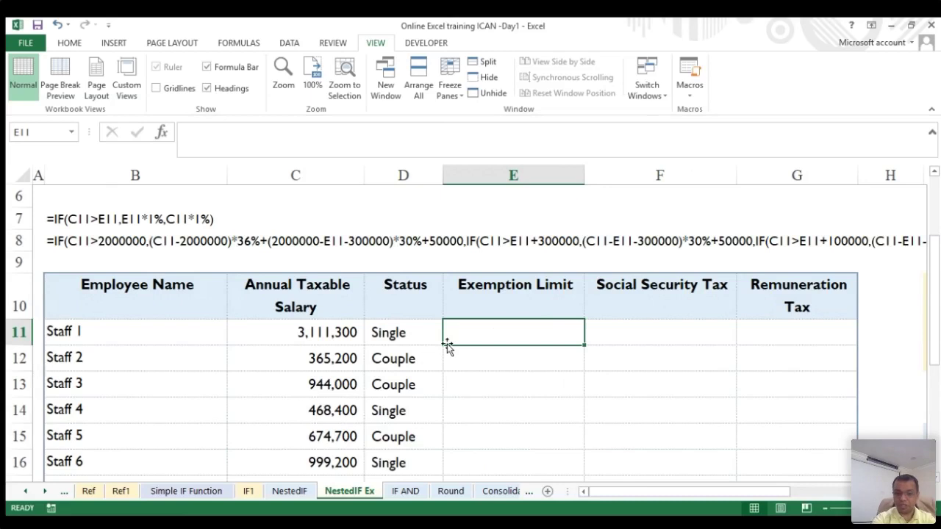
{"action": "type", "text": "=IF("}
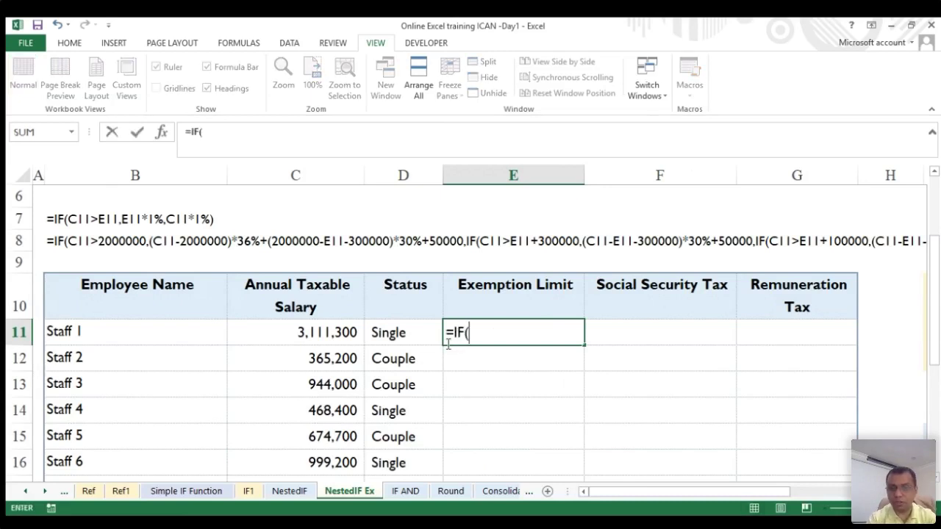
- Enter =IF(D11="single",400000,450000) in E11, fixing the extra zero
{"action": "left_click", "coordinate": [393, 334]}
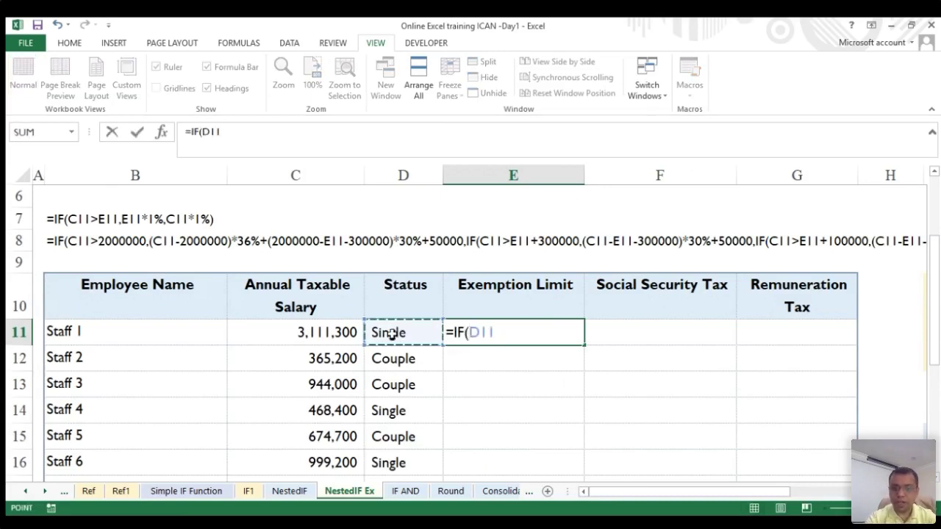
{"action": "type", "text": "=\"sin"}
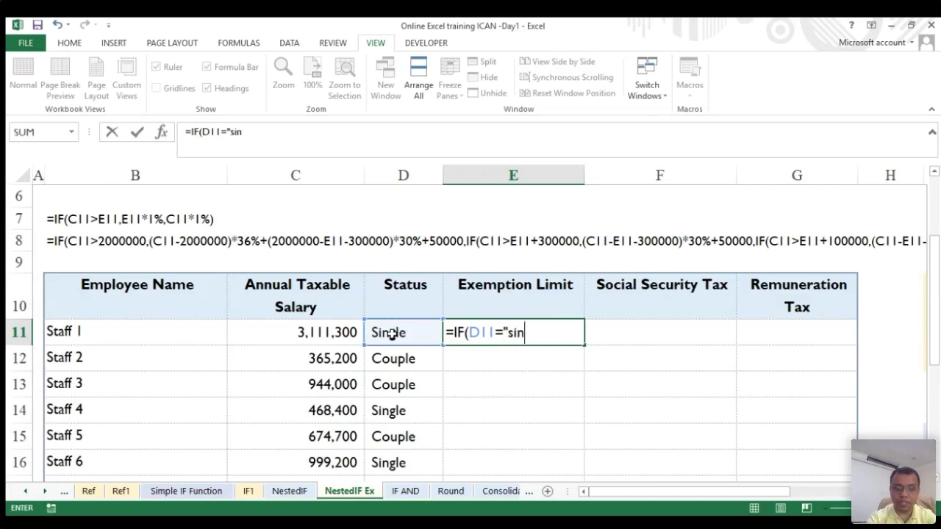
{"action": "type", "text": "gle\","}
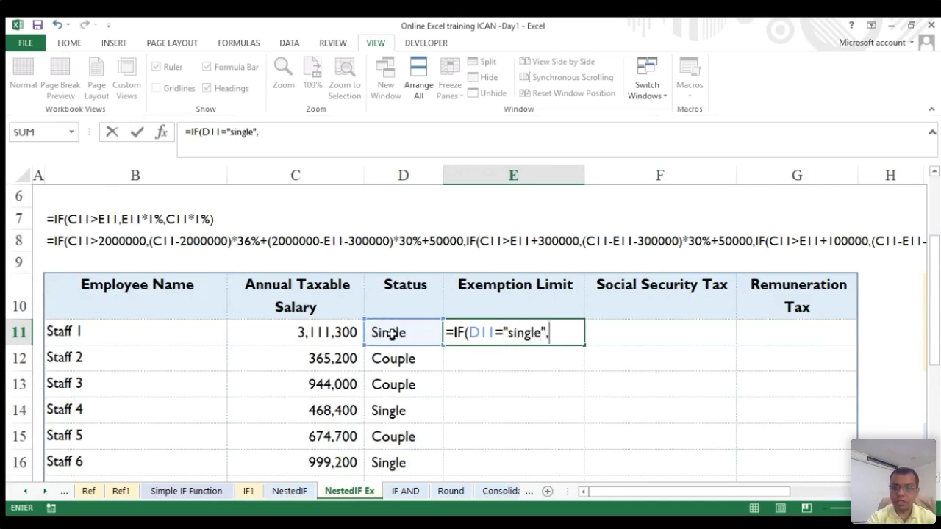
{"action": "type", "text": "400000"}
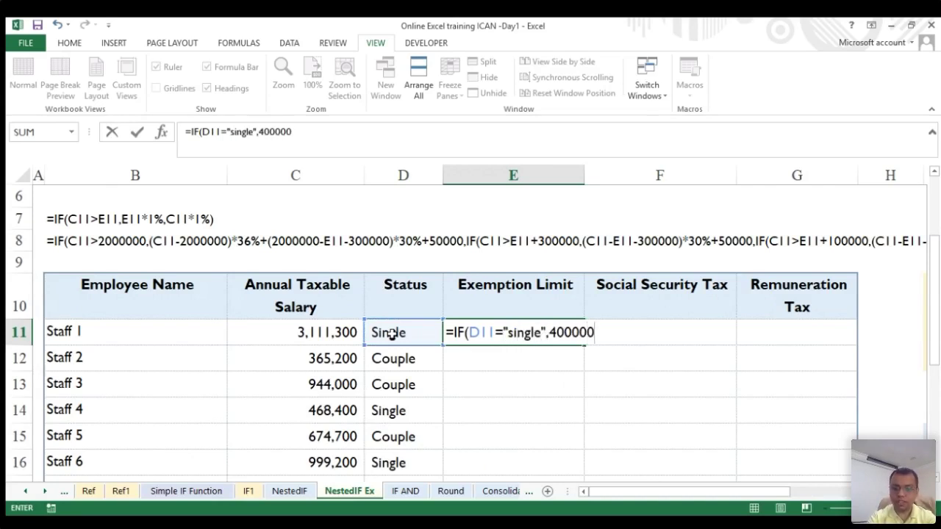
{"action": "type", "text": ",450000"}
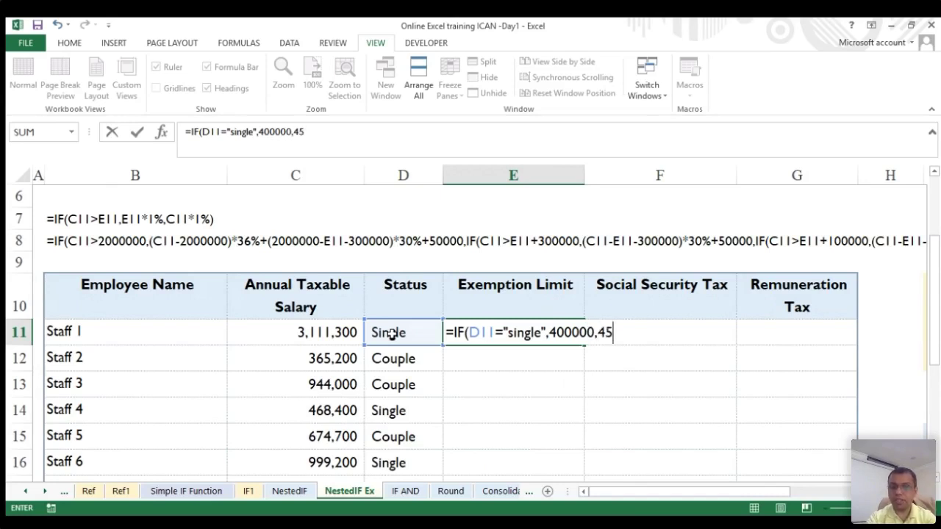
{"action": "type", "text": "0"}
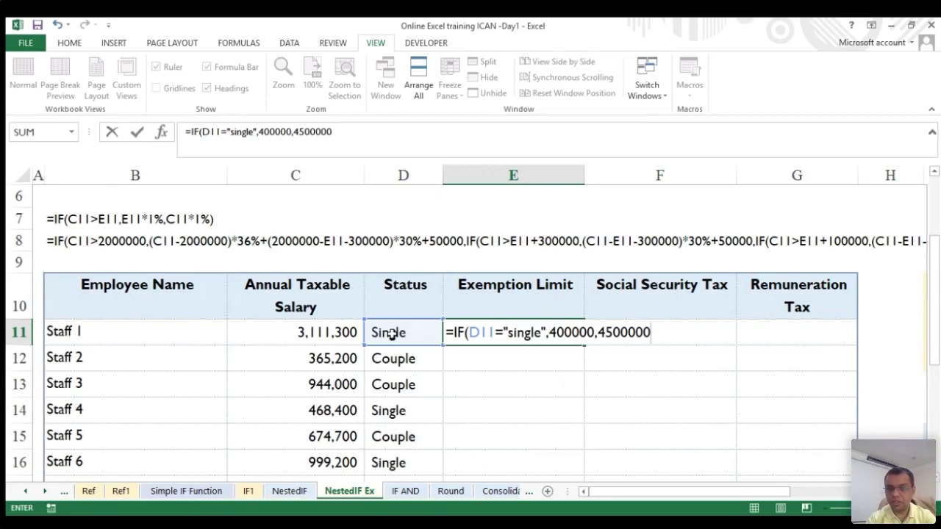
{"action": "key", "text": "BackSpace"}
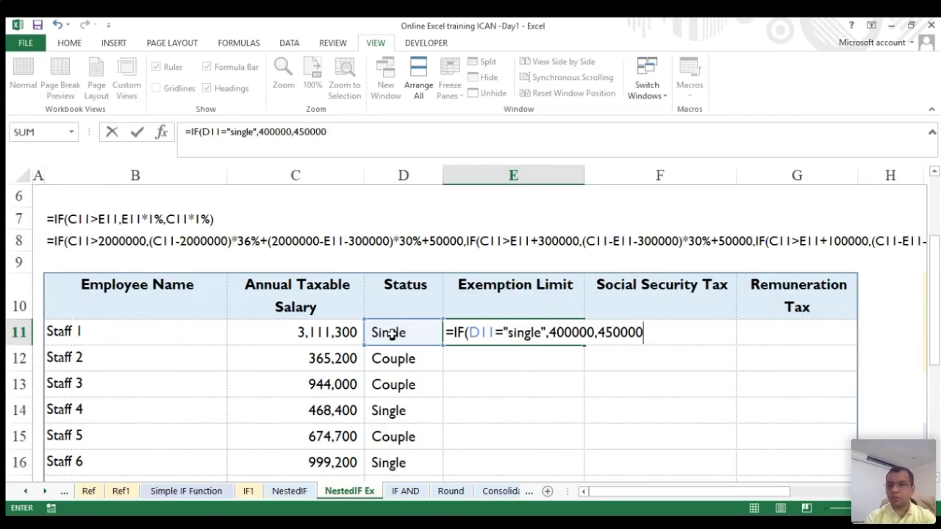
{"action": "key", "text": "Return"}
{"action": "key", "text": "Up"}
- Test the formula by setting D11 to couple, then clear Staff 1's status
{"action": "left_click", "coordinate": [392, 333]}
{"action": "type", "text": "couple"}
{"action": "key", "text": "Return"}
{"action": "left_click", "coordinate": [392, 333]}
{"action": "key", "text": "Delete"}
{"action": "key", "text": "Down"}
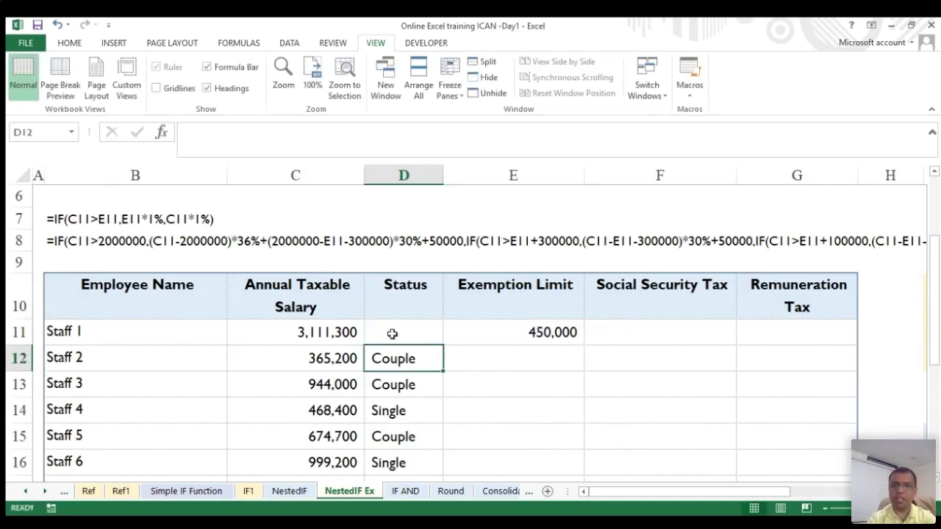
- Undo the cleared status and set Staff 1's status in D11 to single
{"action": "key", "text": "Up"}
{"action": "key", "text": "Right"}
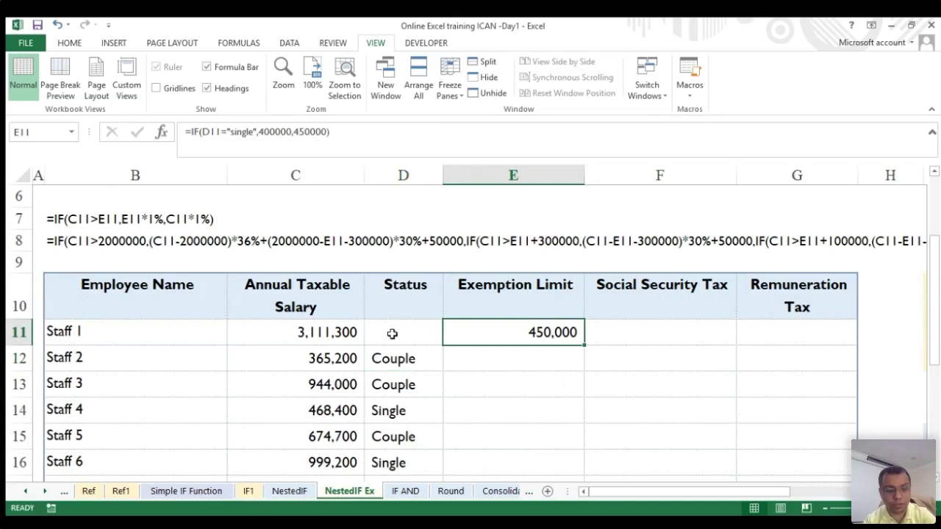
{"action": "key", "text": "ctrl+z"}
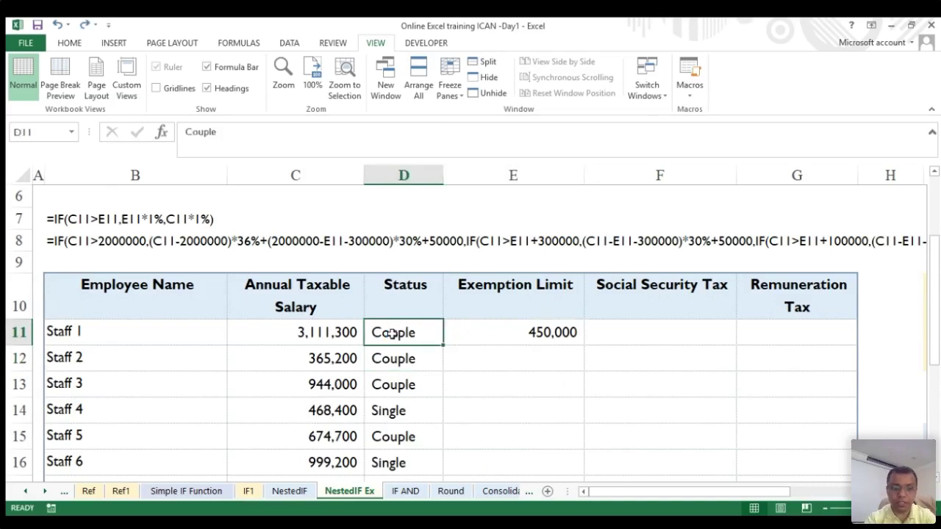
{"action": "type", "text": "single"}
{"action": "key", "text": "Return"}
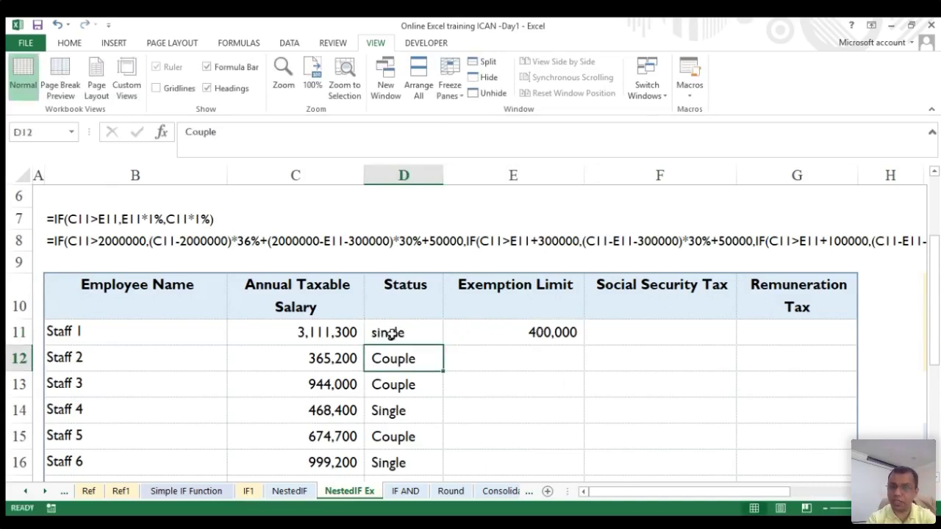
{"action": "left_click", "coordinate": [391, 335]}
{"action": "left_click", "coordinate": [238, 139]}
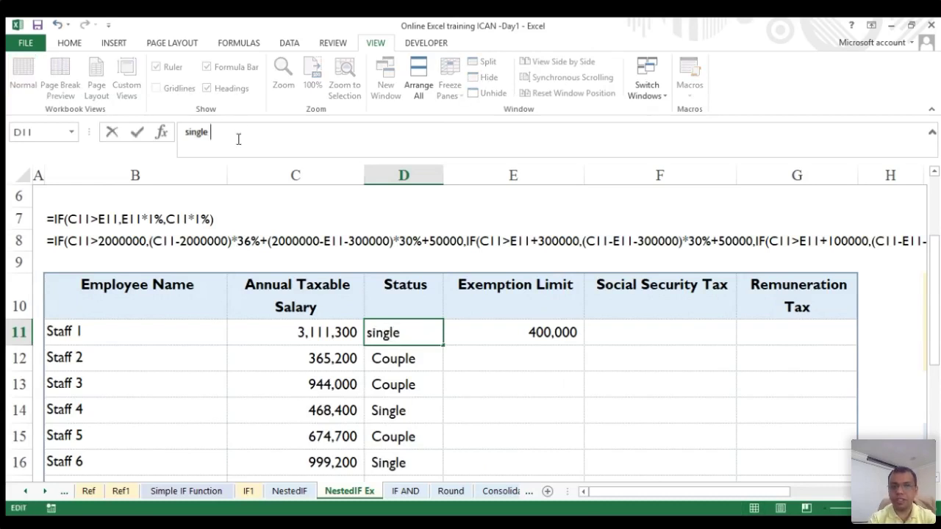
{"action": "key", "text": "Return"}
{"action": "key", "text": "Up"}
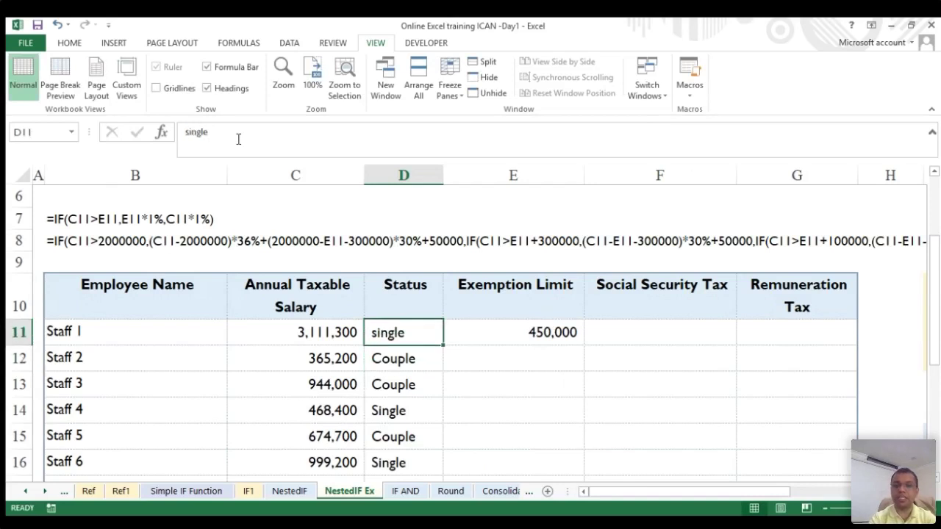
{"action": "key", "text": "Right"}
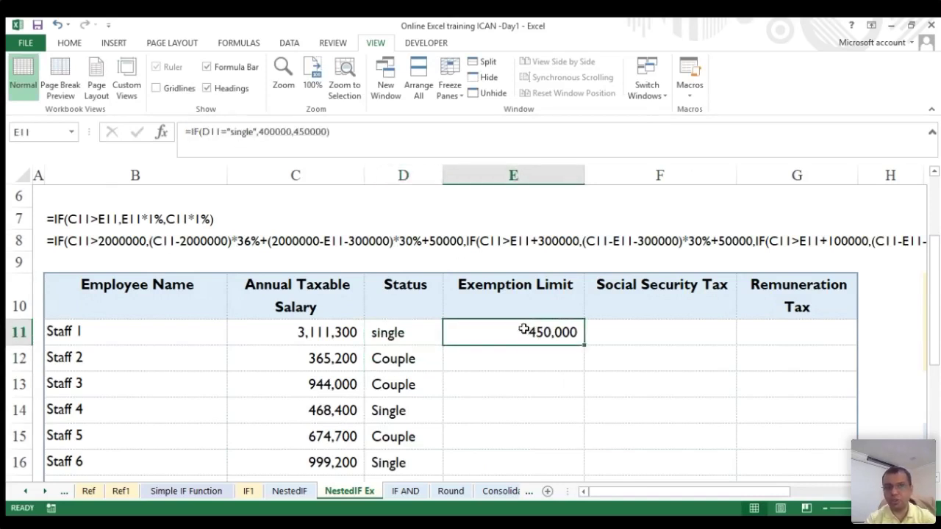
- Check D11 and E11, then delete E11's formula and begin typing a fresh =IF(
{"action": "left_click", "coordinate": [410, 333]}
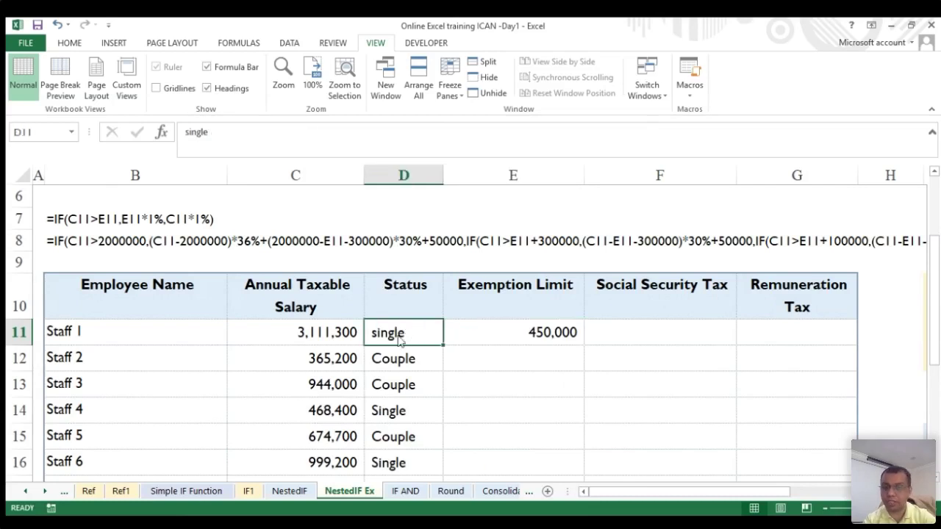
{"action": "left_click", "coordinate": [504, 340]}
{"action": "left_click", "coordinate": [410, 333]}
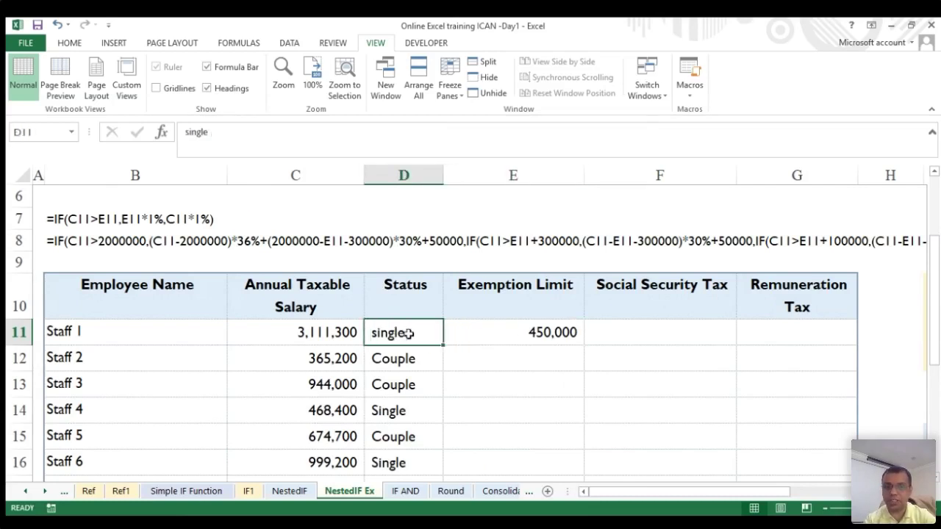
{"action": "double_click", "coordinate": [415, 333]}
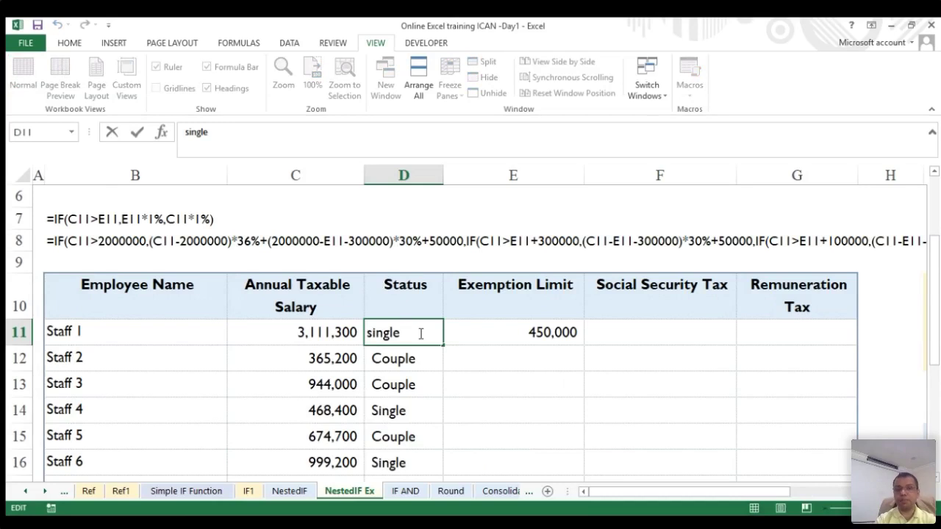
{"action": "key", "text": "Escape"}
{"action": "key", "text": "Right"}
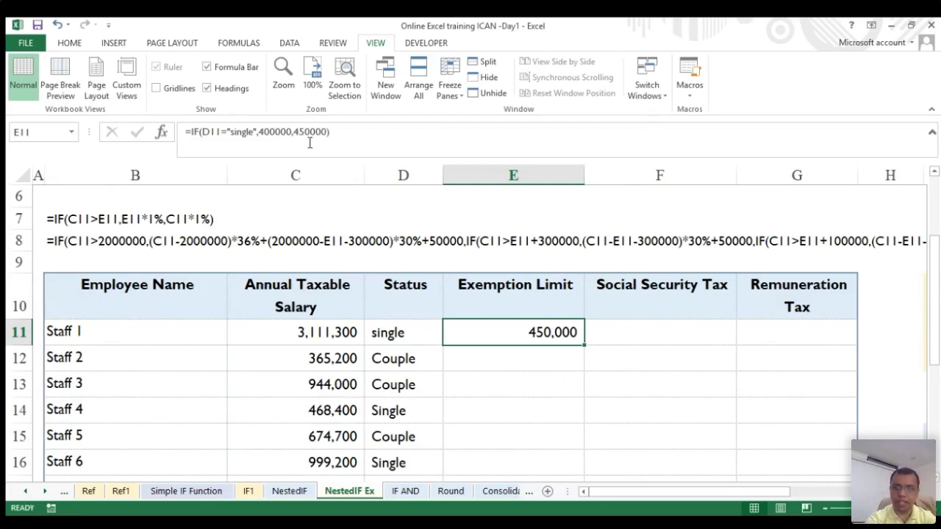
{"action": "key", "text": "Delete"}
{"action": "type", "text": "if"}
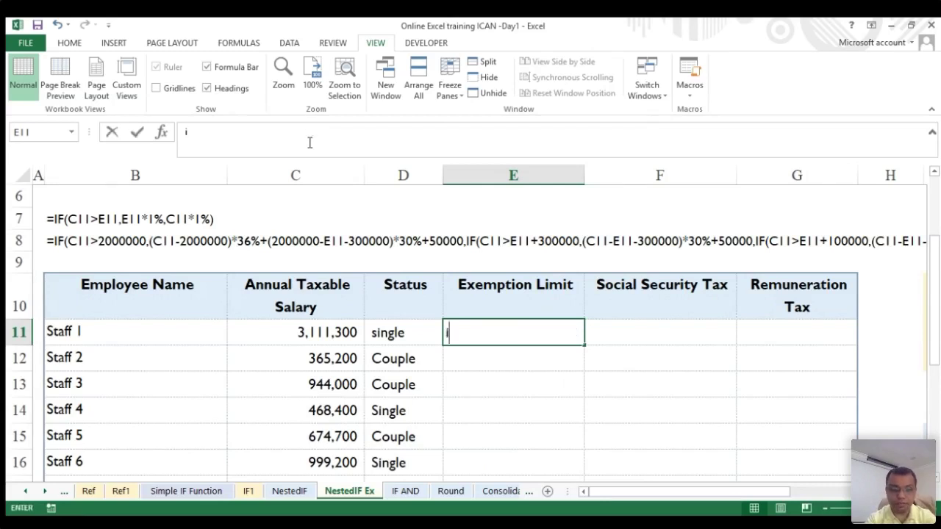
{"action": "key", "text": "BackSpace"}
{"action": "key", "text": "BackSpace"}
{"action": "type", "text": "=IF("}
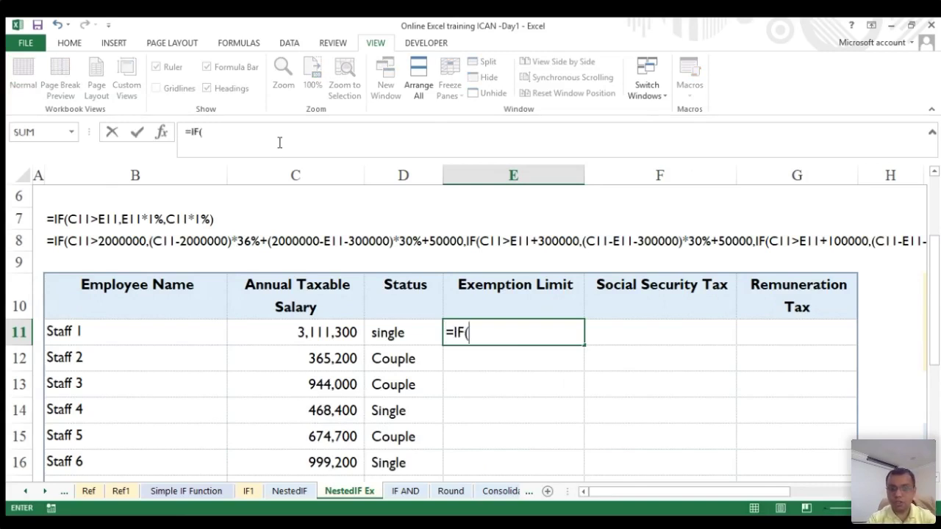
- Enter =IF(D11="single",400000,IF(D11="couple",450000,"Error")) in E11, picking D11 by clicking
{"action": "left_click", "coordinate": [389, 332]}
{"action": "type", "text": "="}
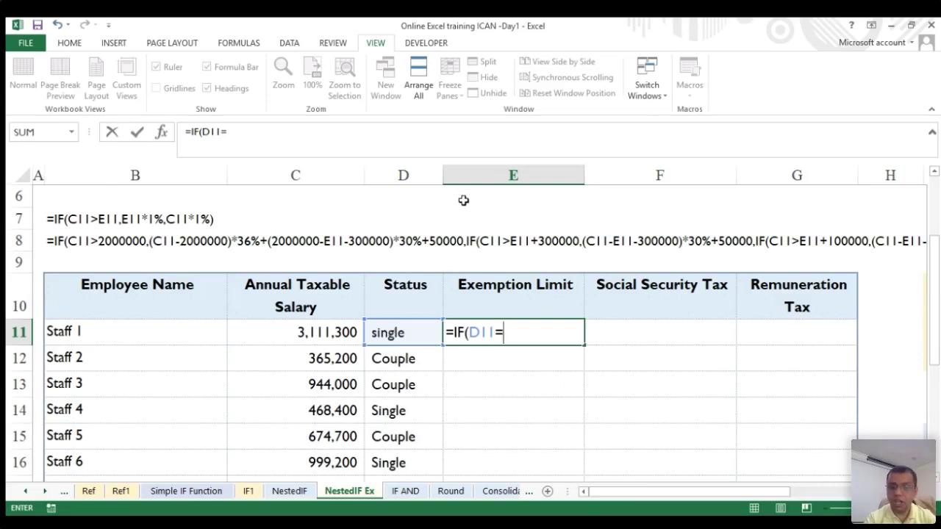
{"action": "type", "text": "\"single\""}
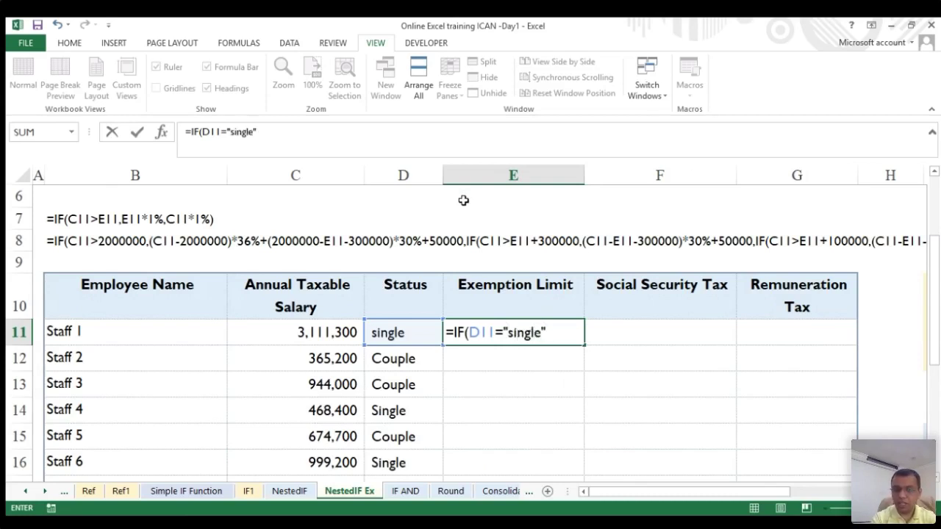
{"action": "type", "text": ","}
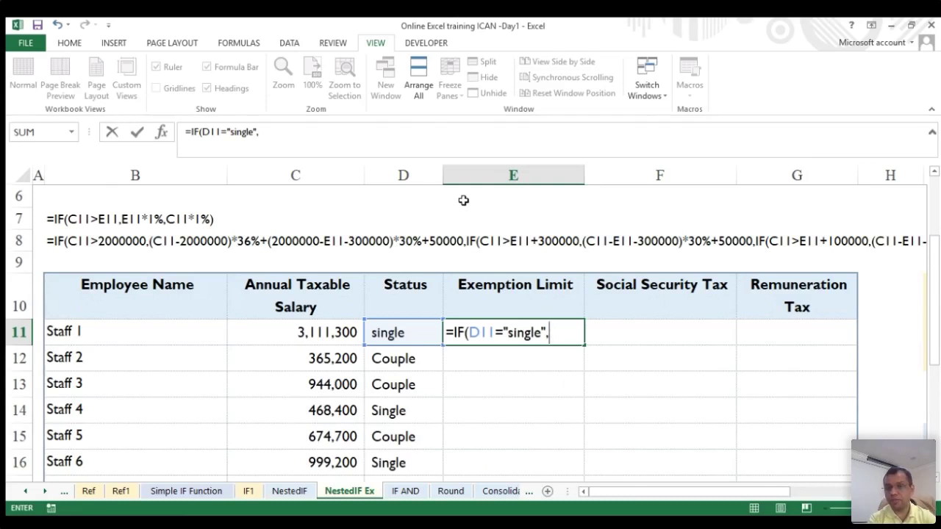
{"action": "type", "text": "4"}
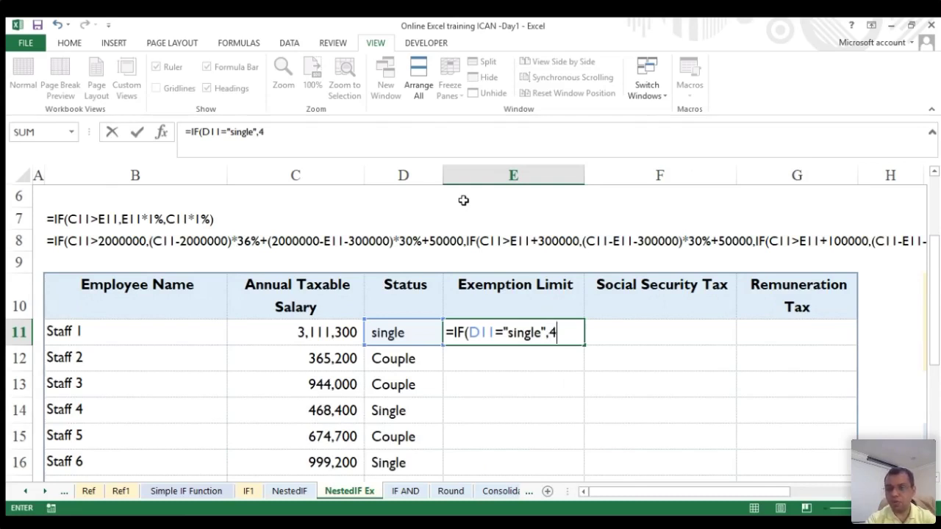
{"action": "type", "text": "00000"}
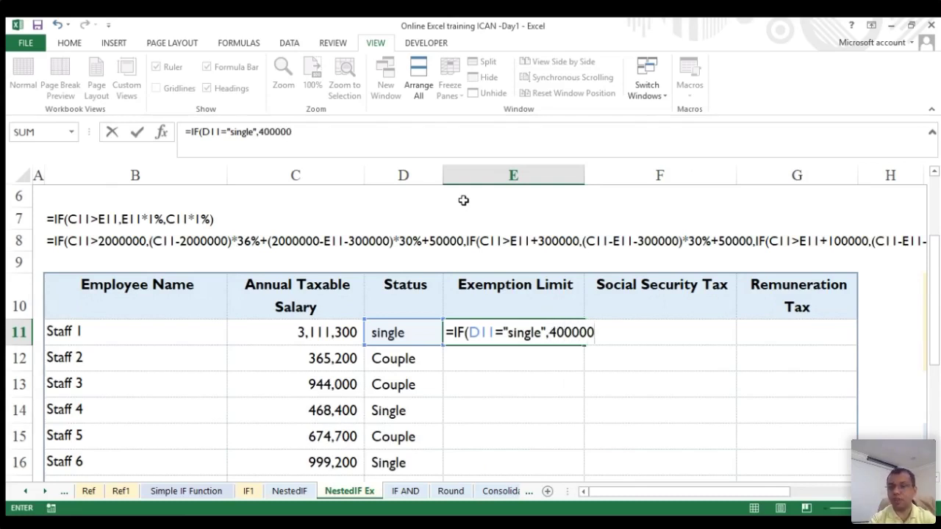
{"action": "type", "text": ","}
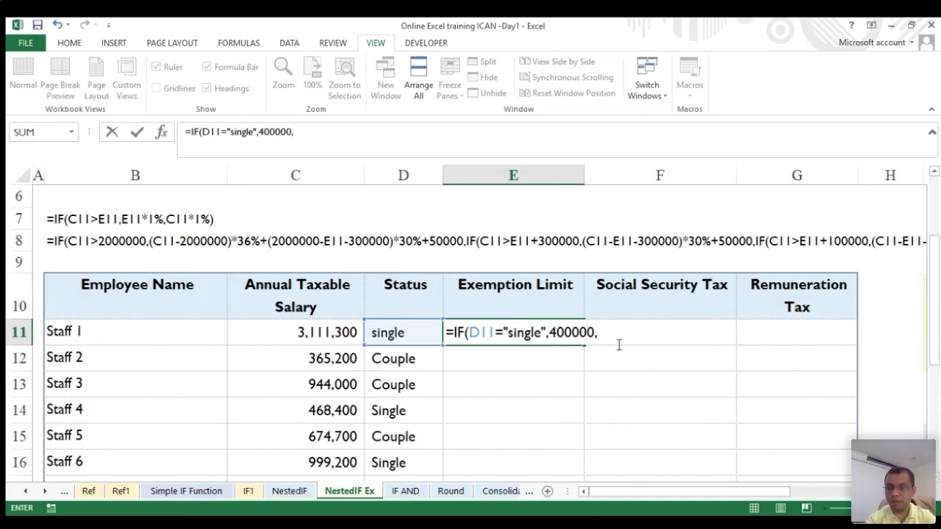
{"action": "type", "text": "IF("}
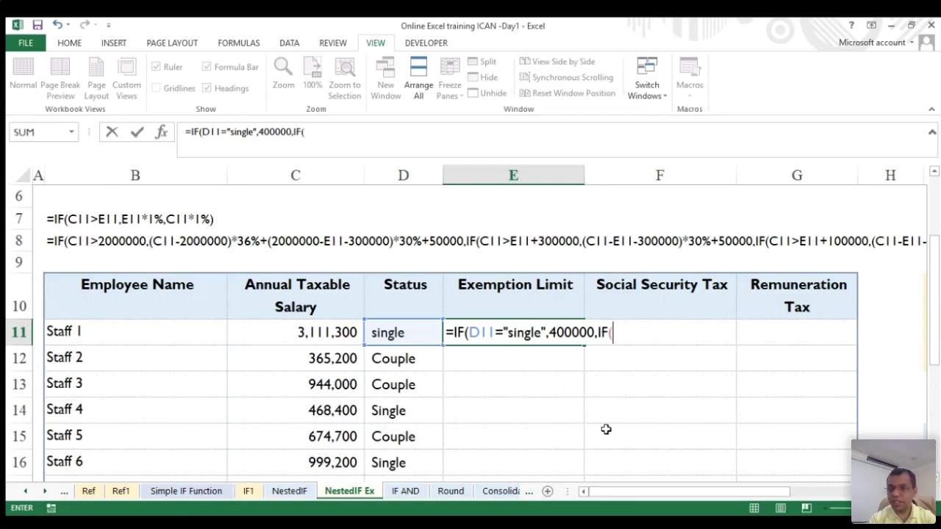
{"action": "left_click", "coordinate": [392, 331]}
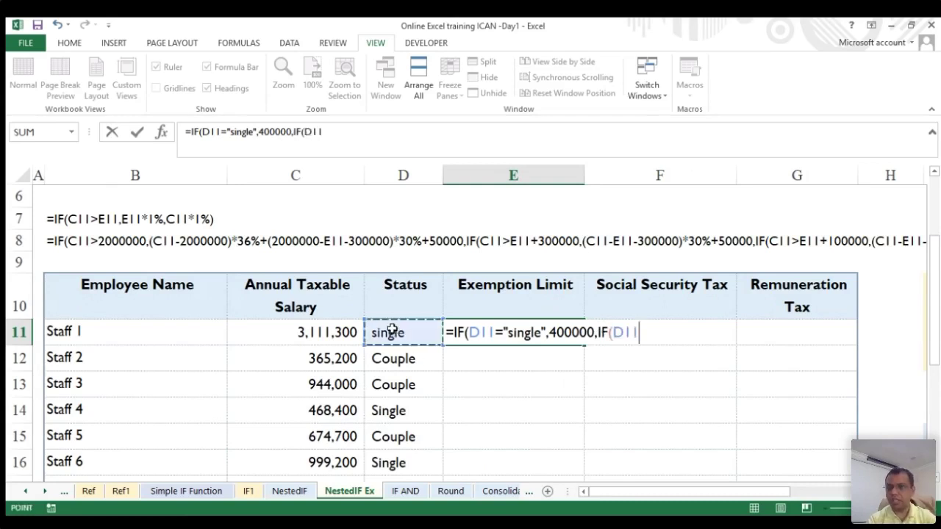
{"action": "type", "text": "="}
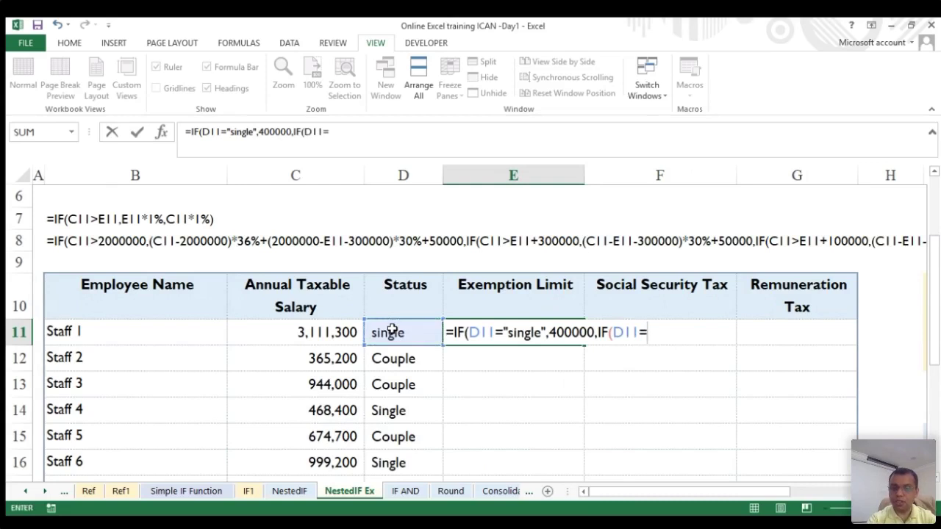
{"action": "type", "text": "\"coup"}
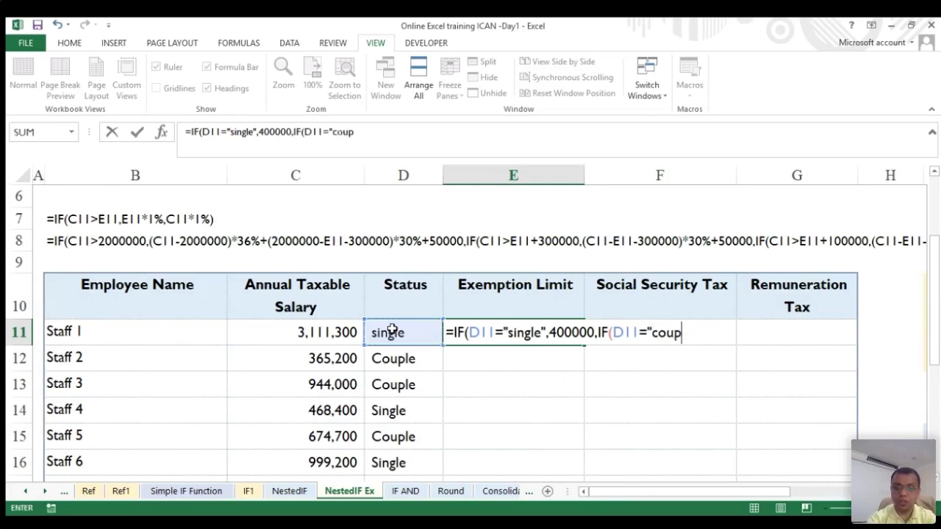
{"action": "type", "text": "le\""}
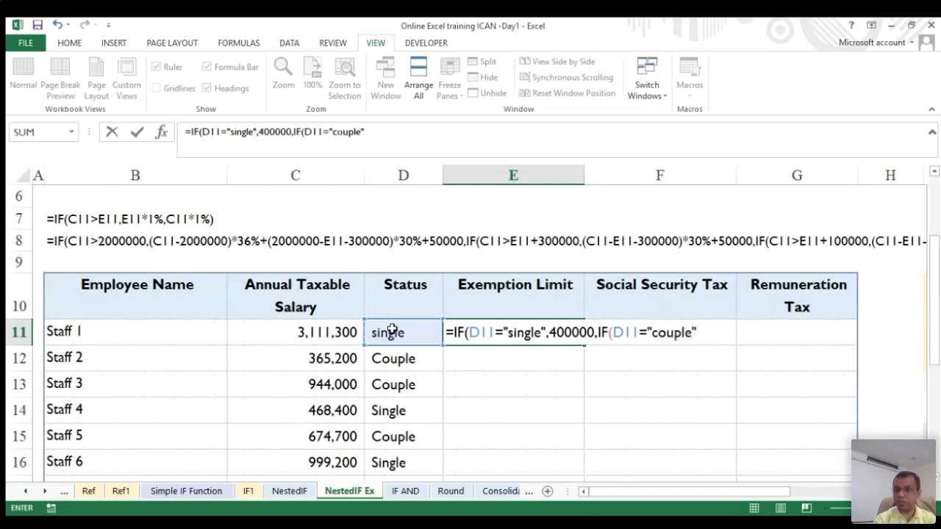
{"action": "type", "text": ","}
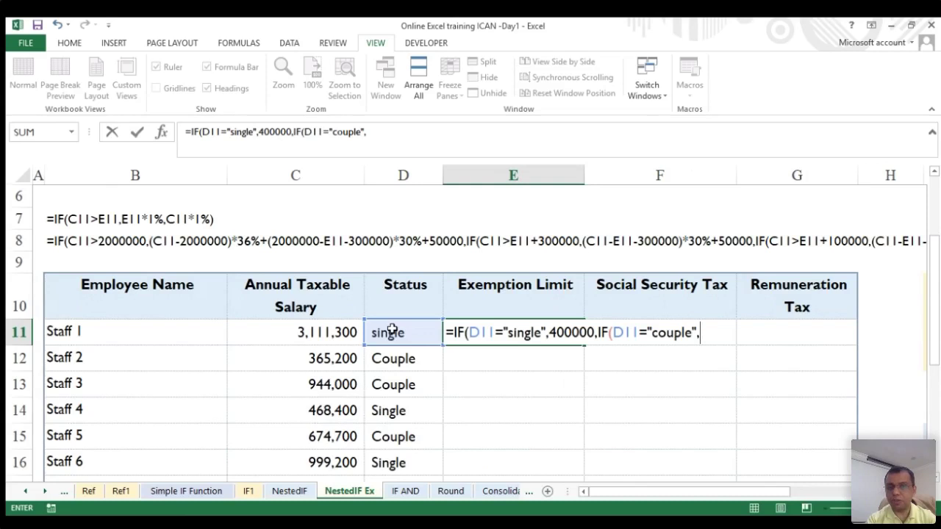
{"action": "type", "text": "450000"}
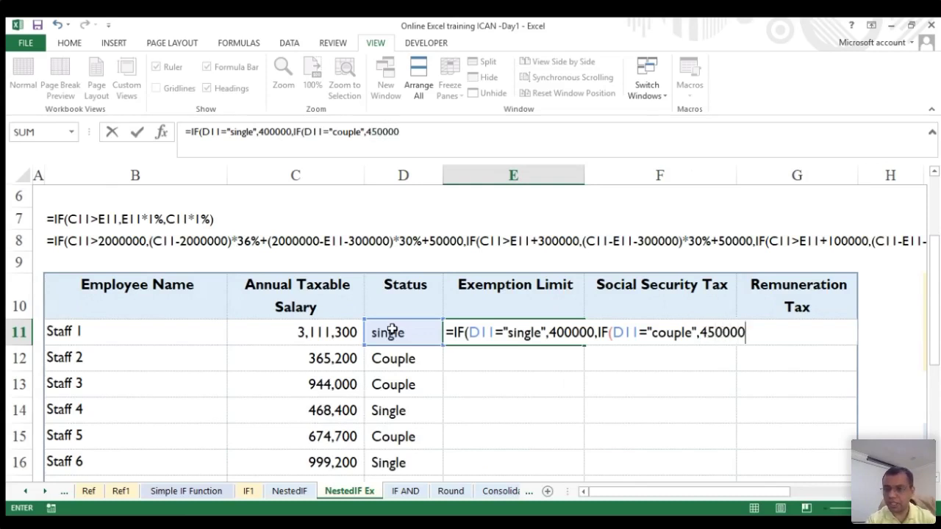
{"action": "type", "text": ","}
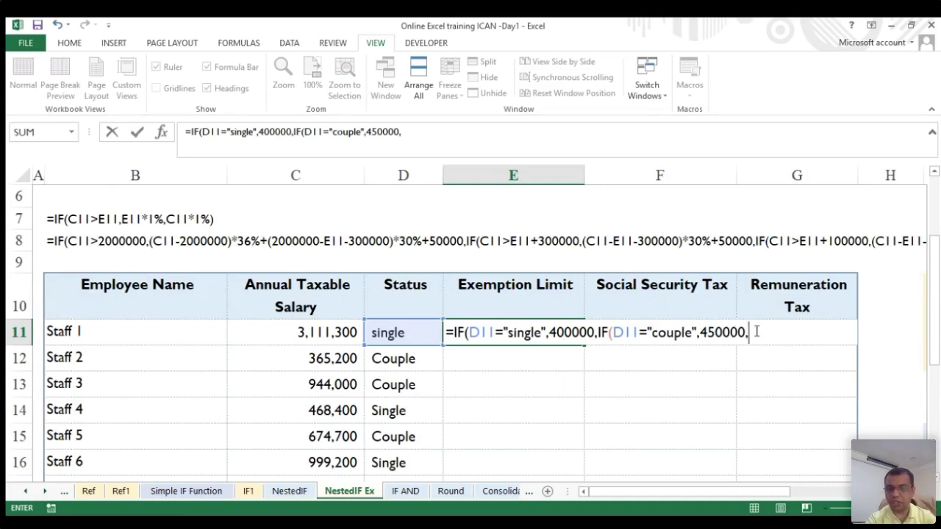
{"action": "type", "text": "\""}
{"action": "type", "text": "Err"}
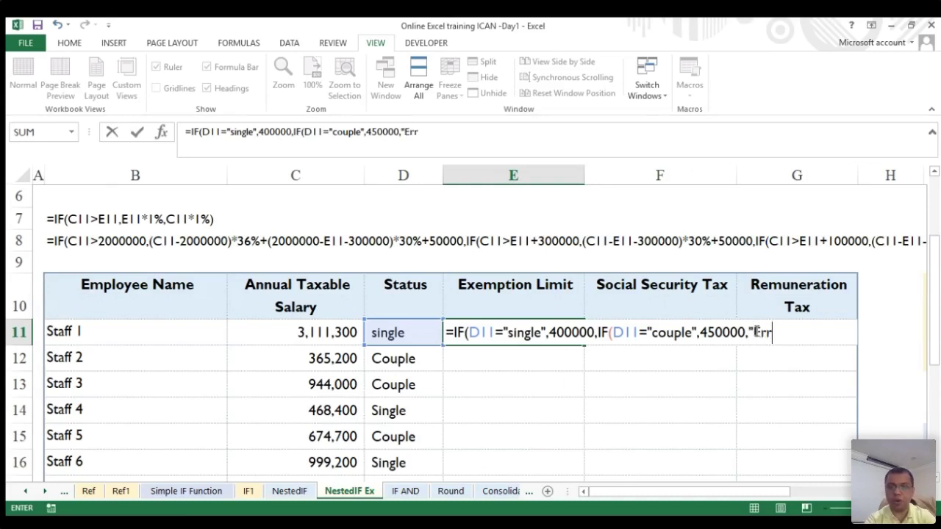
{"action": "type", "text": "or\""}
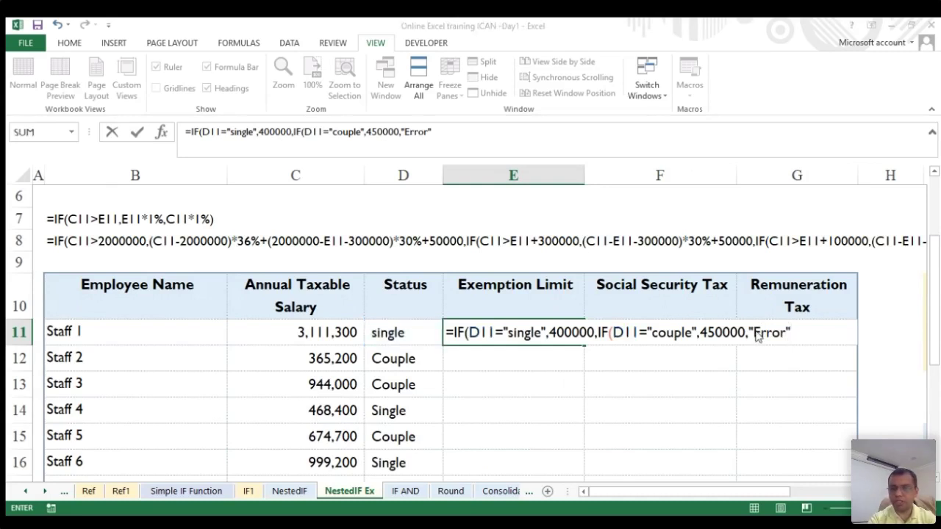
{"action": "key", "text": "Return"}
- Set Staff 1's status in D11 to single
{"action": "key", "text": "Up"}
{"action": "key", "text": "Left"}
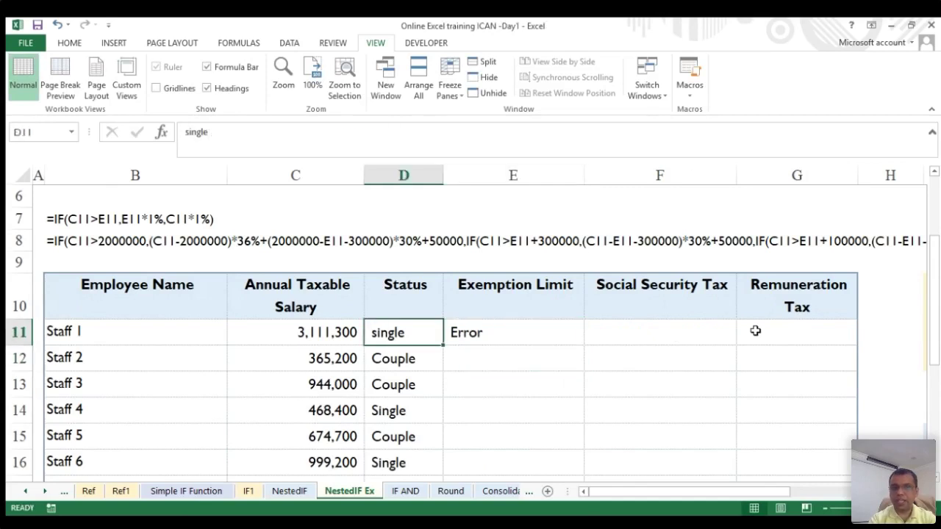
{"action": "left_click", "coordinate": [246, 130]}
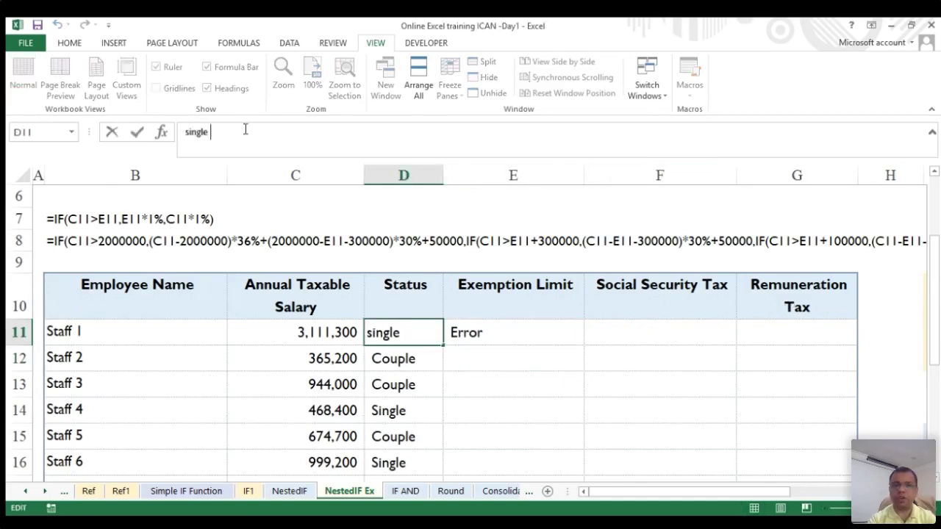
{"action": "key", "text": "Escape"}
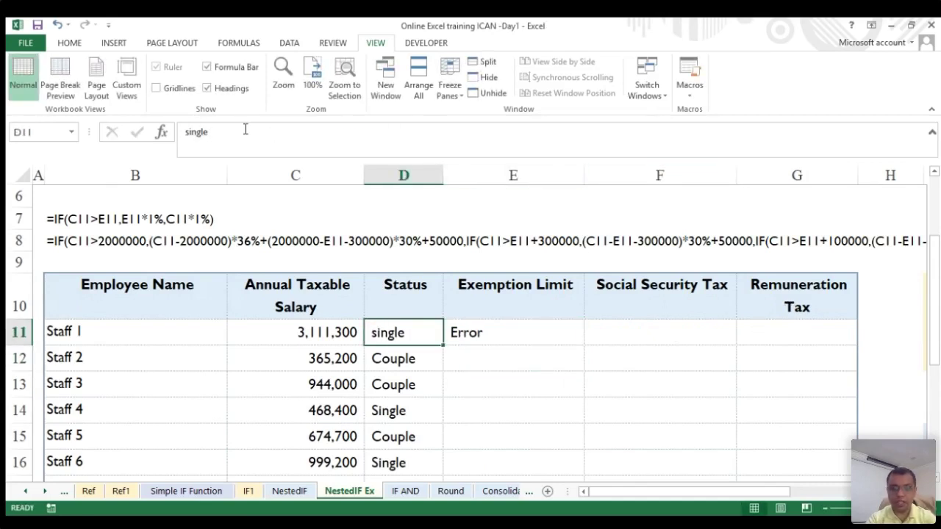
{"action": "type", "text": "single"}
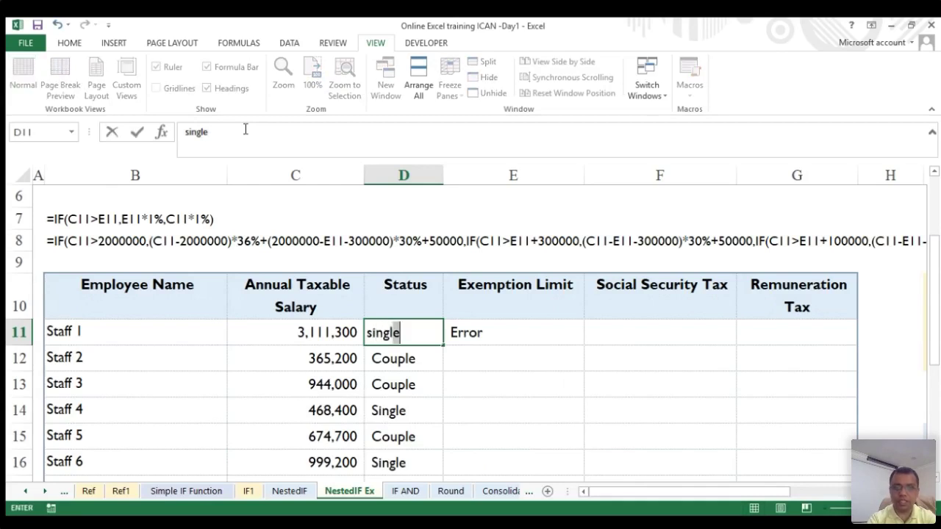
{"action": "key", "text": "Return"}
- Test E11's formula by entering couple, then the invalid status dfsfs, in D11
{"action": "key", "text": "Up"}
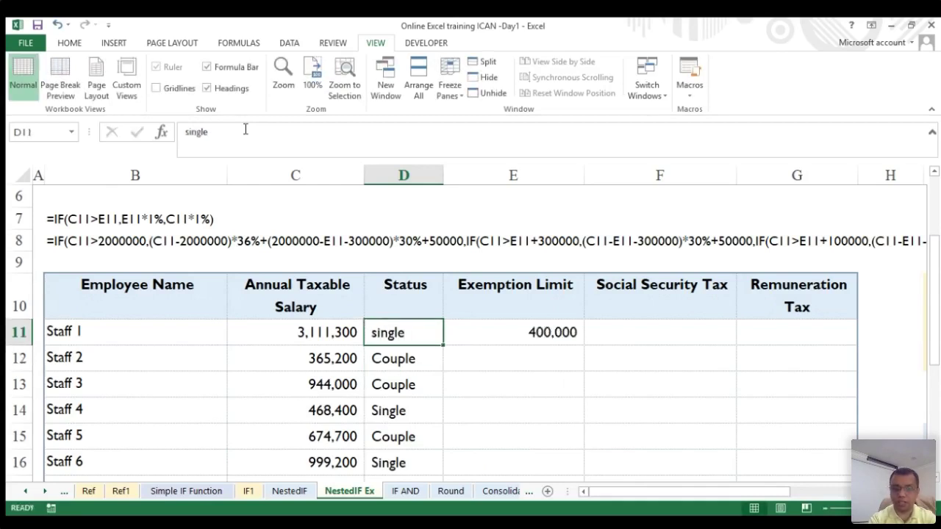
{"action": "type", "text": "couple"}
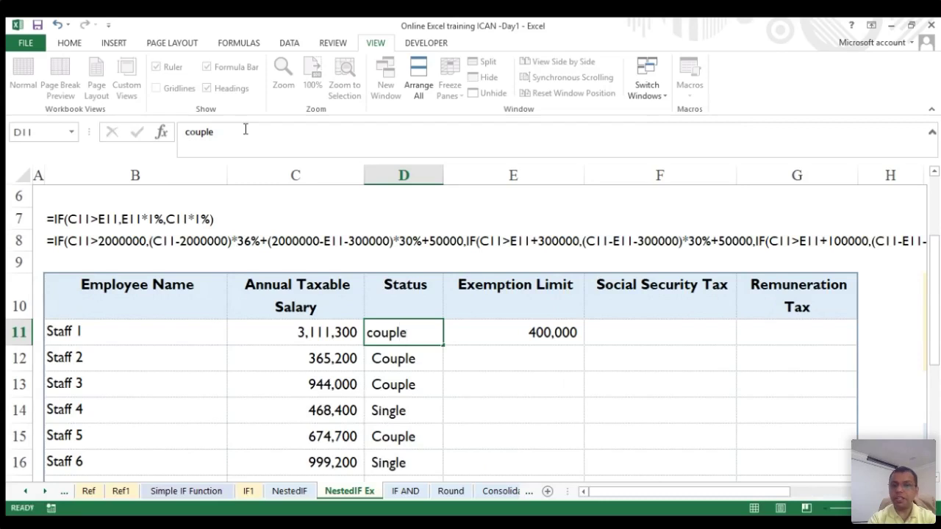
{"action": "key", "text": "Return"}
{"action": "key", "text": "Up"}
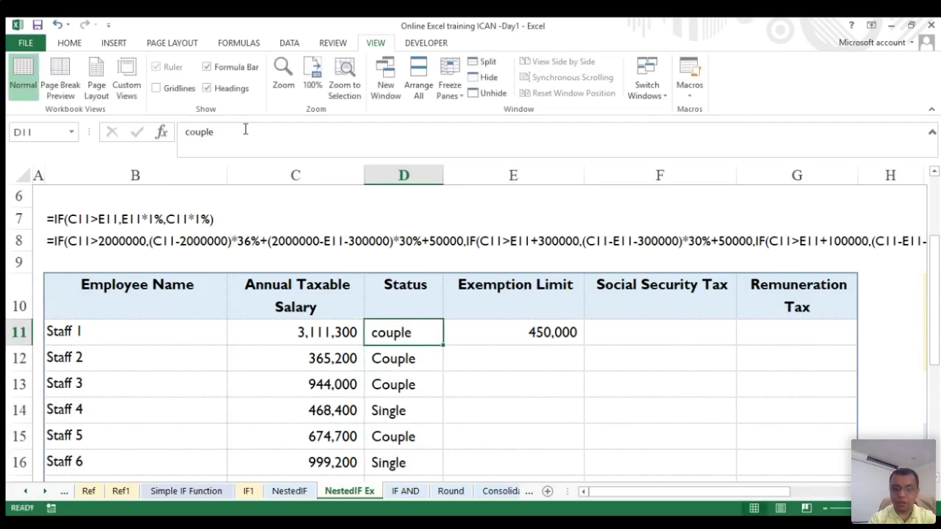
{"action": "type", "text": "dfsfs"}
{"action": "key", "text": "Return"}
- Clear D11, undo it, and re-enter single so E11 shows 400,000
{"action": "key", "text": "Up"}
{"action": "key", "text": "Delete"}
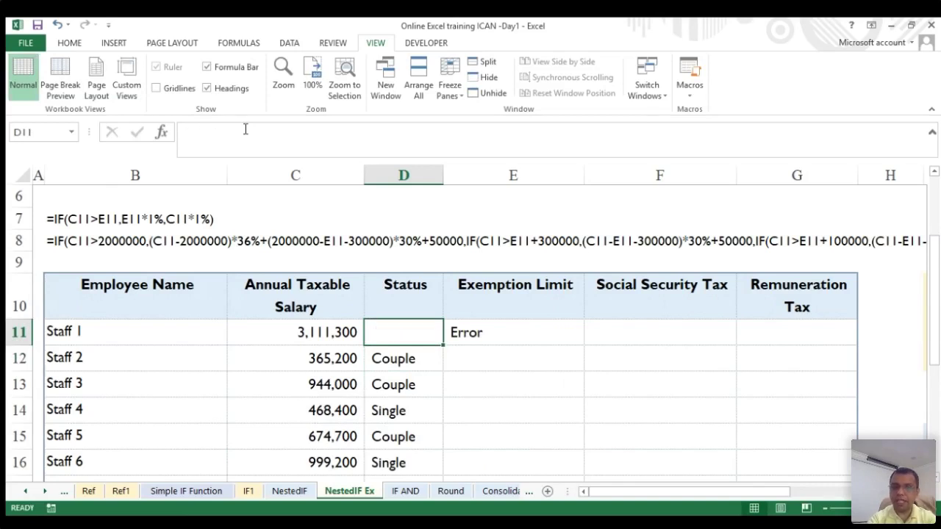
{"action": "key", "text": "Right"}
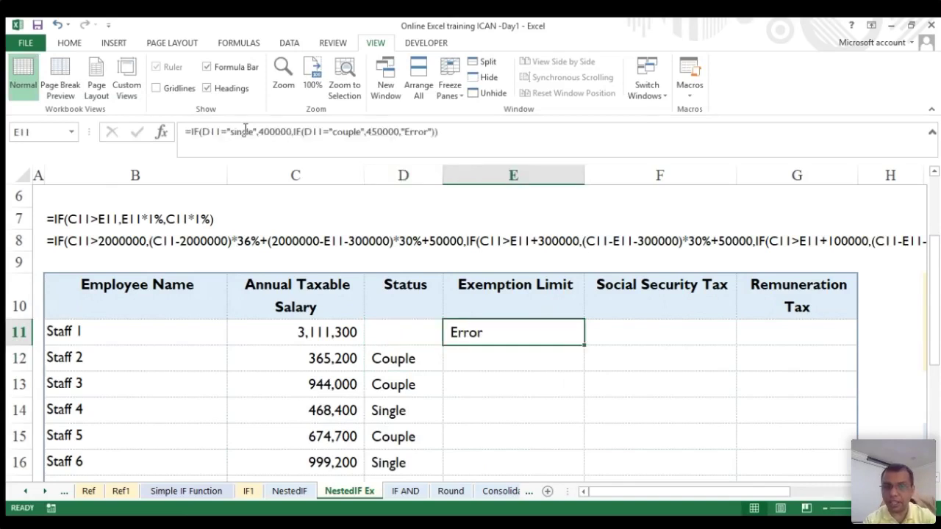
{"action": "key", "text": "ctrl+z"}
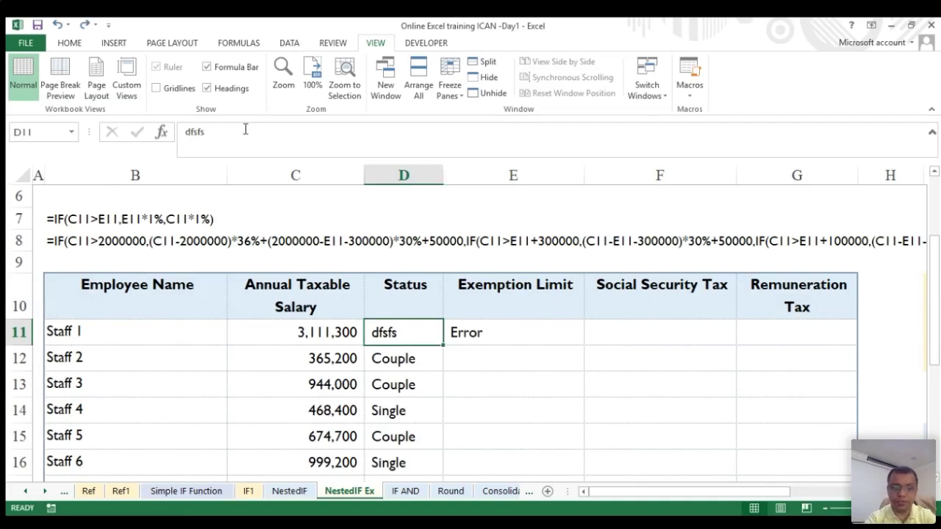
{"action": "type", "text": "single"}
{"action": "key", "text": "Return"}
{"action": "key", "text": "Up"}
{"action": "key", "text": "Right"}
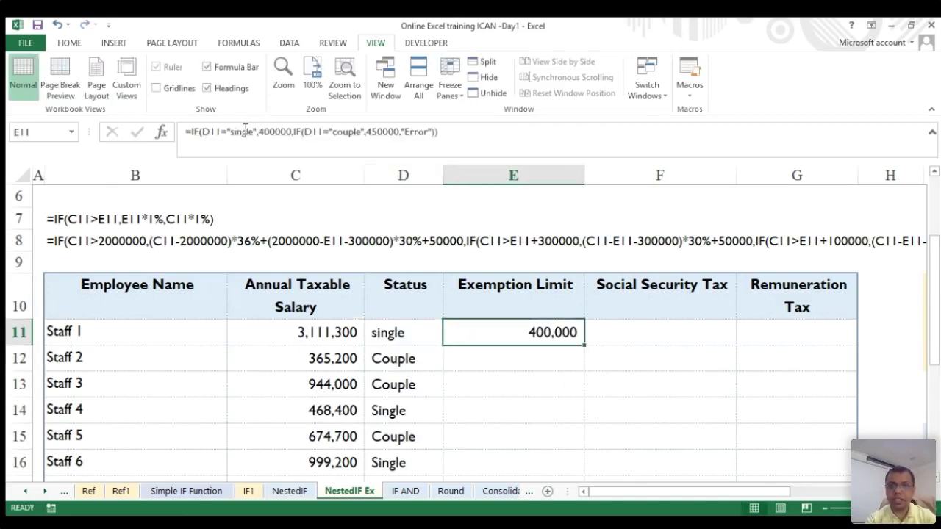
{"action": "left_click", "coordinate": [274, 131]}
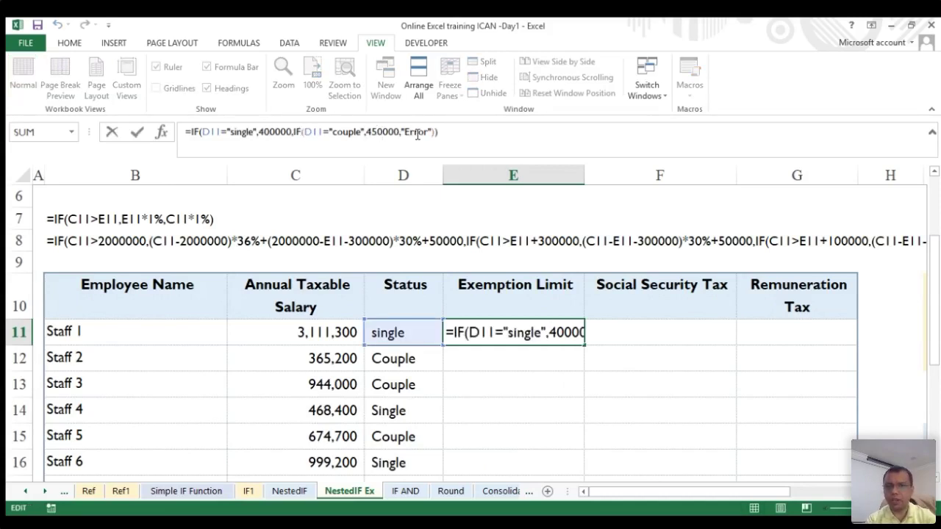
- Replace "Error" in E11's formula with an empty string "" and commit it
{"action": "left_click", "coordinate": [573, 325]}
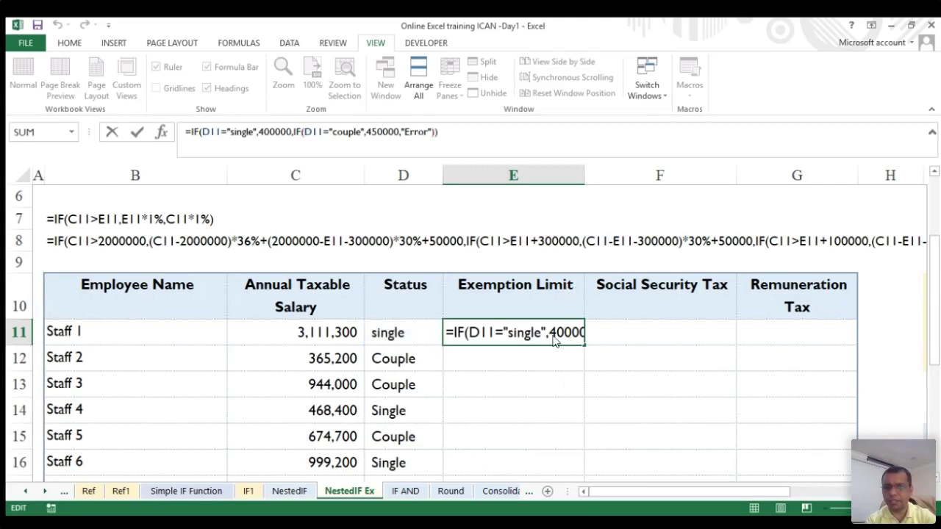
{"action": "left_click_drag", "start_coordinate": [550, 335], "coordinate": [638, 333]}
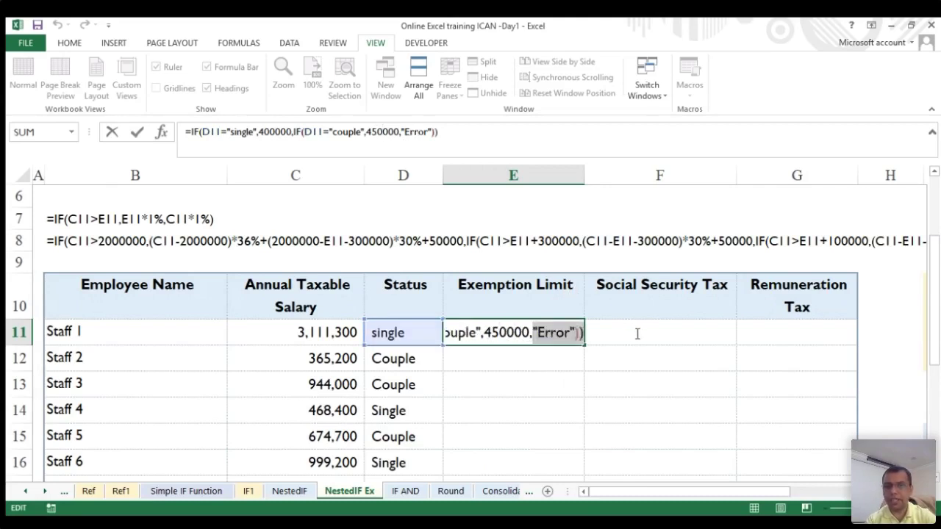
{"action": "left_click", "coordinate": [555, 335]}
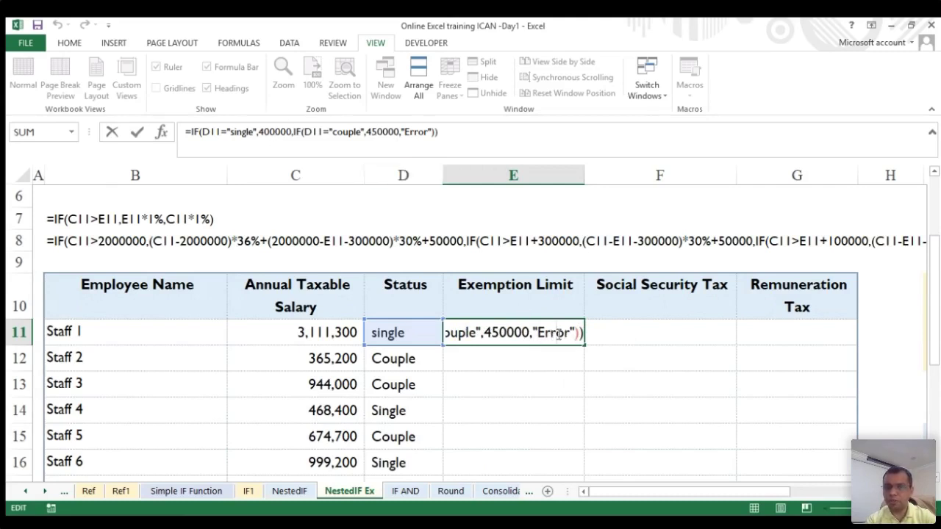
{"action": "left_click_drag", "start_coordinate": [567, 333], "coordinate": [539, 333]}
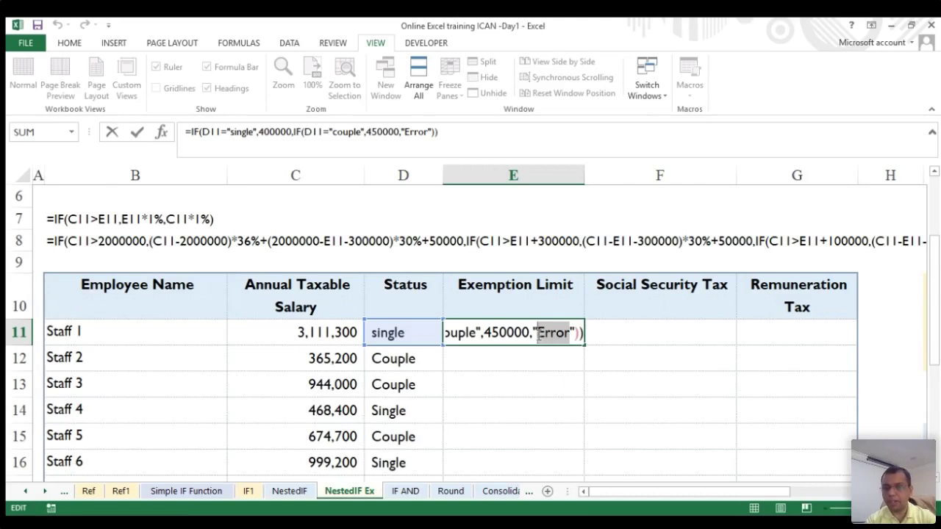
{"action": "key", "text": "BackSpace"}
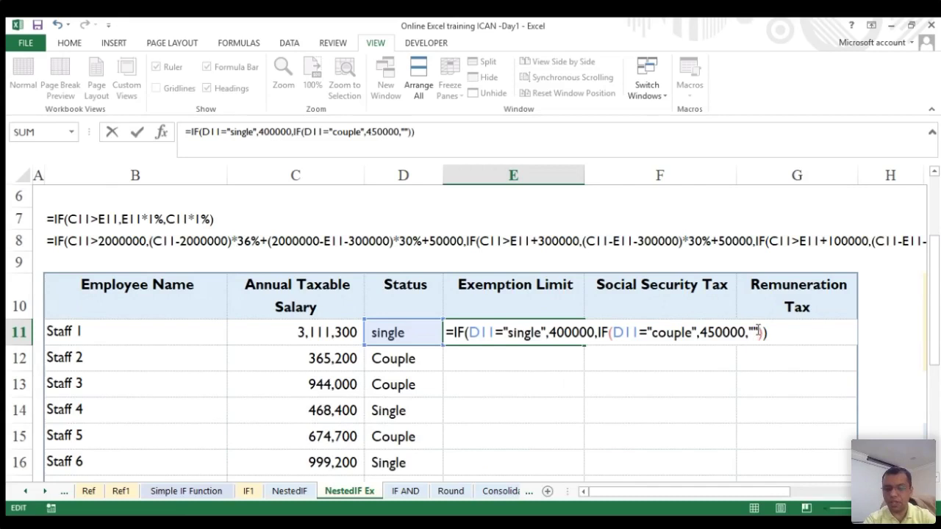
{"action": "key", "text": "BackSpace"}
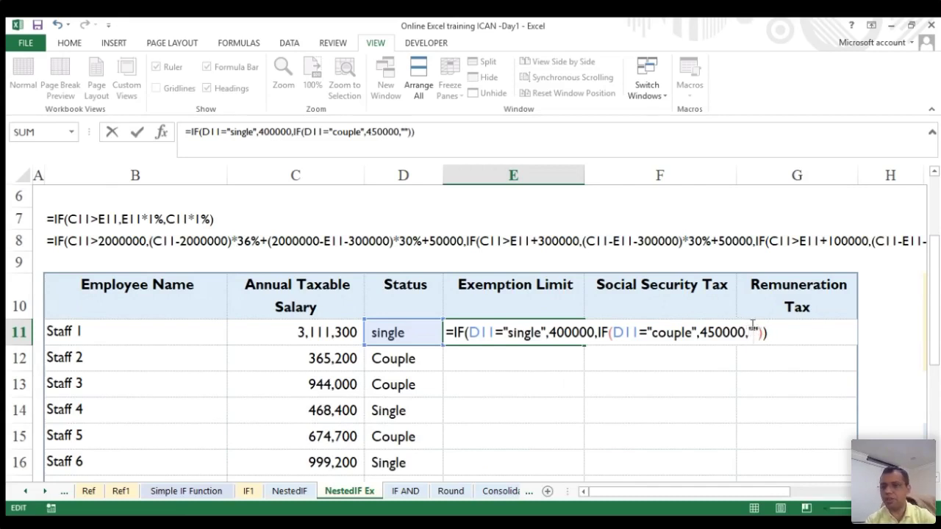
{"action": "left_click", "coordinate": [776, 340]}
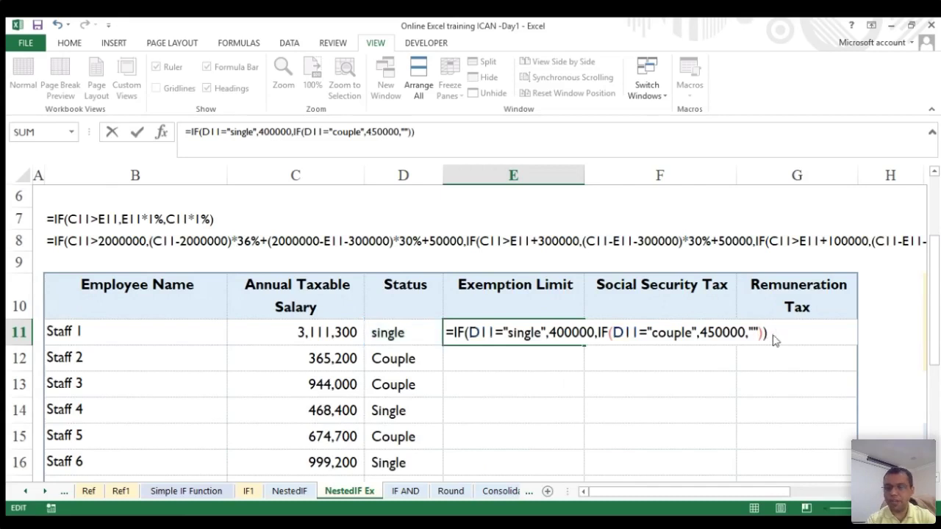
{"action": "key", "text": "Left"}
{"action": "key", "text": "Left"}
{"action": "key", "text": "Left"}
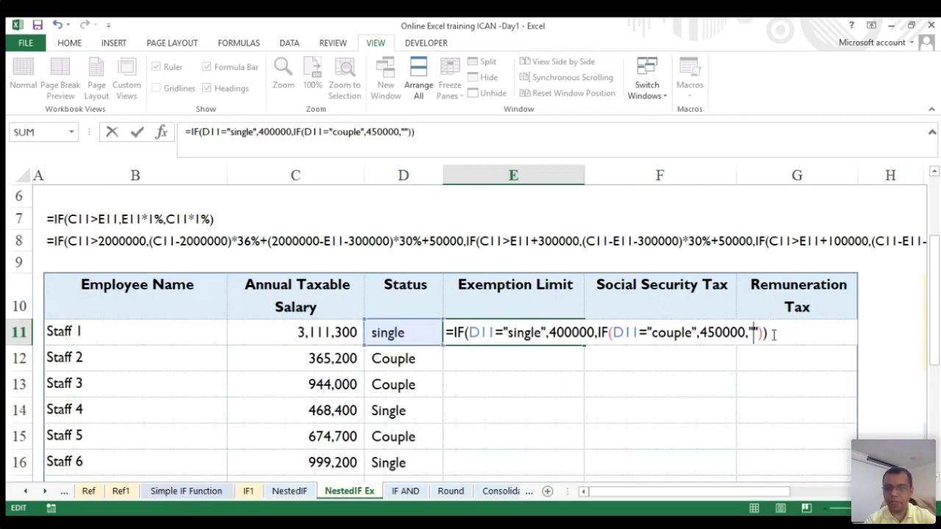
{"action": "key", "text": "Return"}
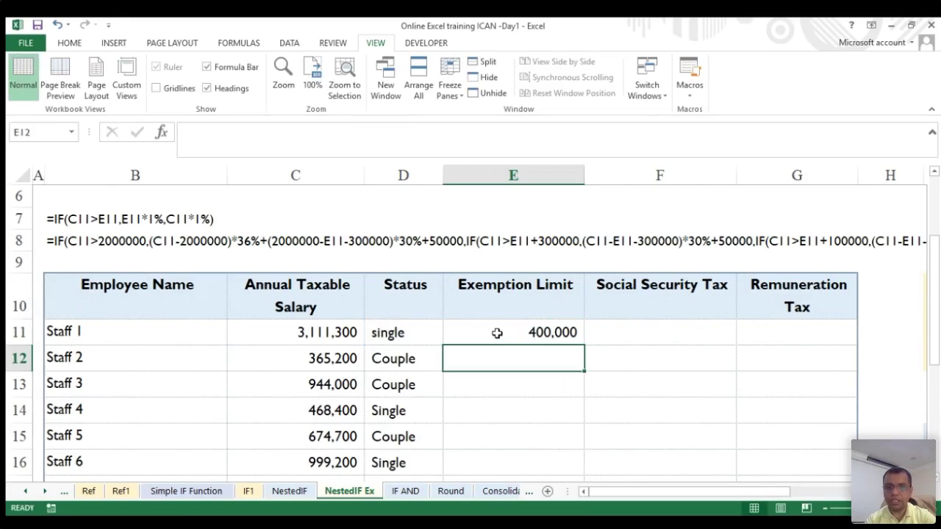
{"action": "left_click", "coordinate": [519, 331]}
- Test E11 by setting D11 to Couple, then nonsense text dsdre, then clearing D11
{"action": "left_click", "coordinate": [372, 338]}
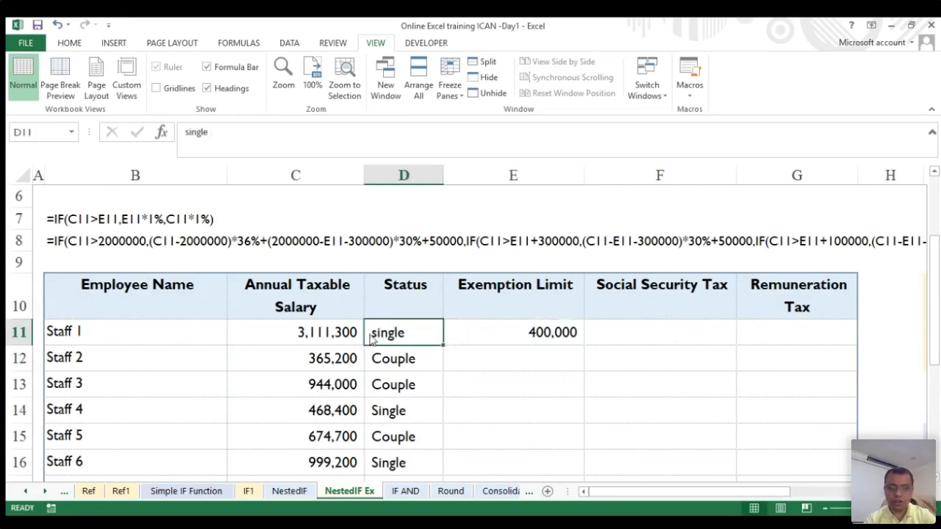
{"action": "type", "text": "cou"}
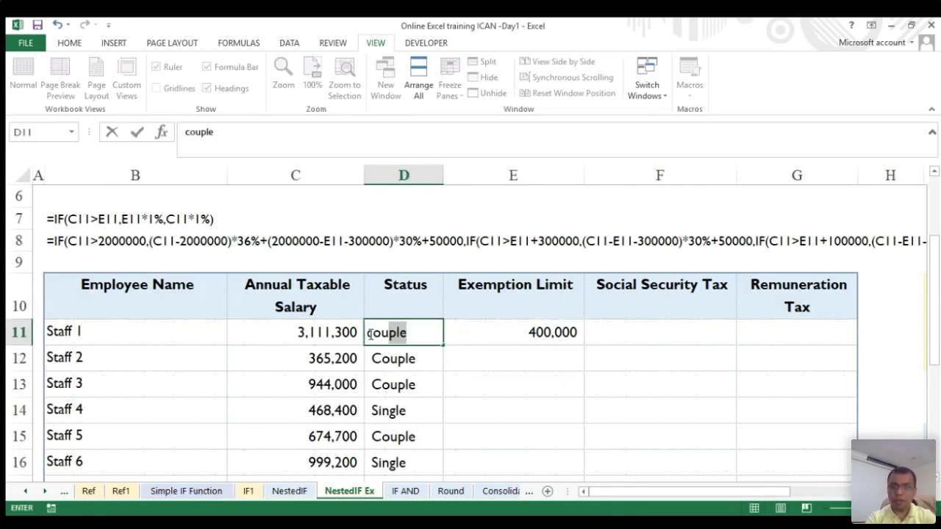
{"action": "key", "text": "Return"}
{"action": "left_click", "coordinate": [369, 333]}
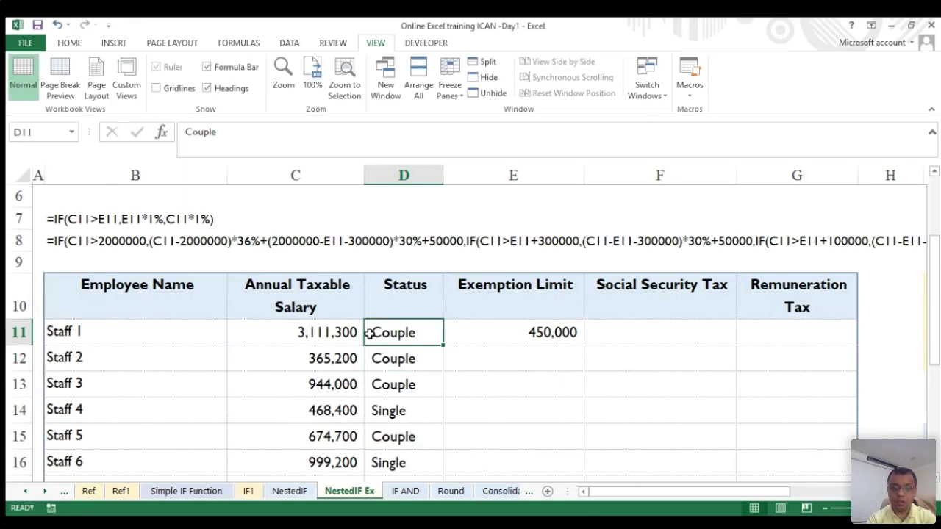
{"action": "type", "text": "dsdre"}
{"action": "key", "text": "Return"}
{"action": "left_click", "coordinate": [369, 333]}
{"action": "key", "text": "Delete"}
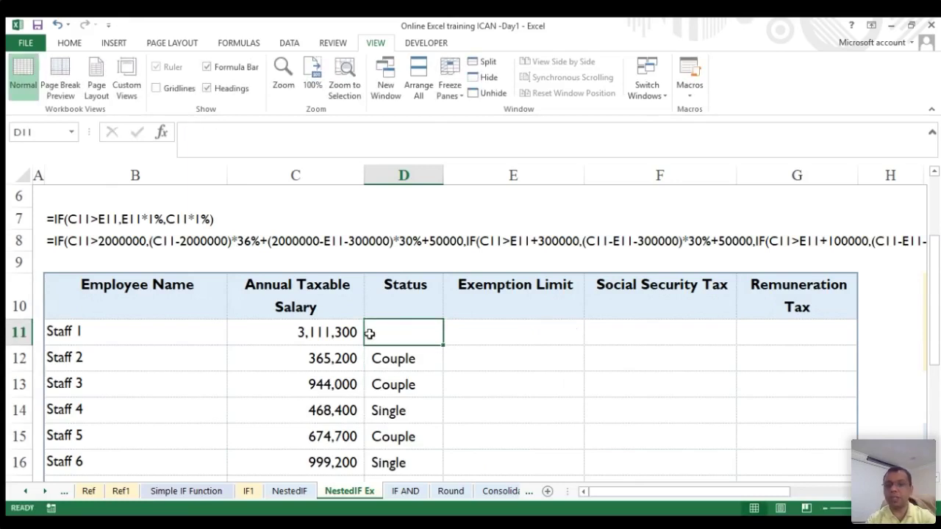
- Review E11's exemption formula and fill it down to E20
{"action": "left_click", "coordinate": [496, 325]}
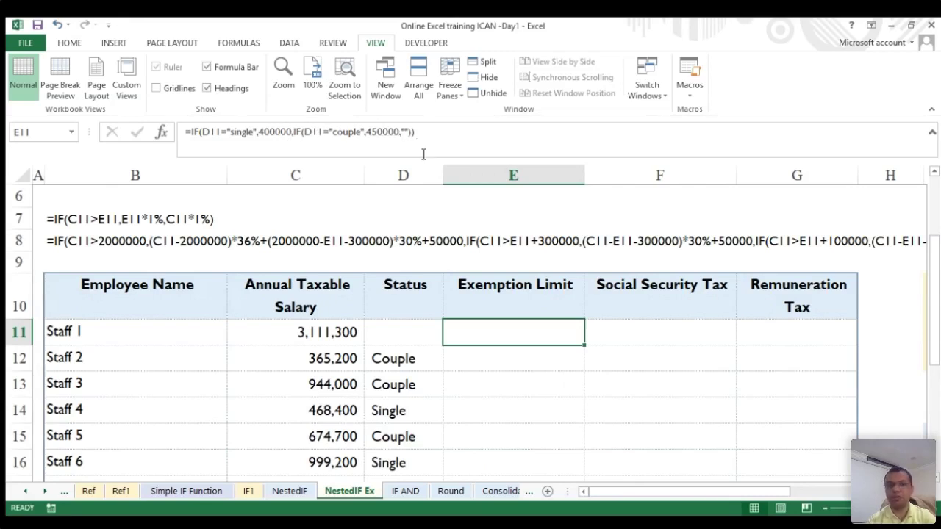
{"action": "double_click", "coordinate": [501, 328]}
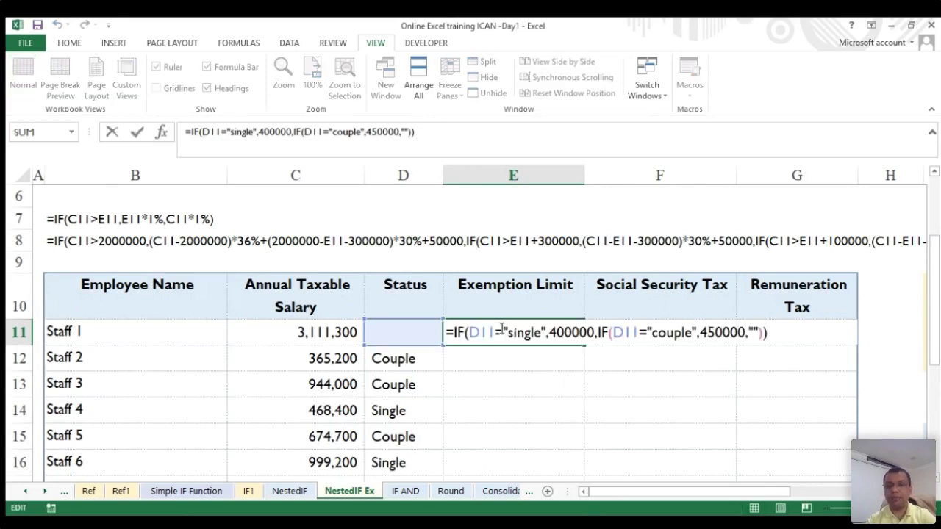
{"action": "key", "text": "Escape"}
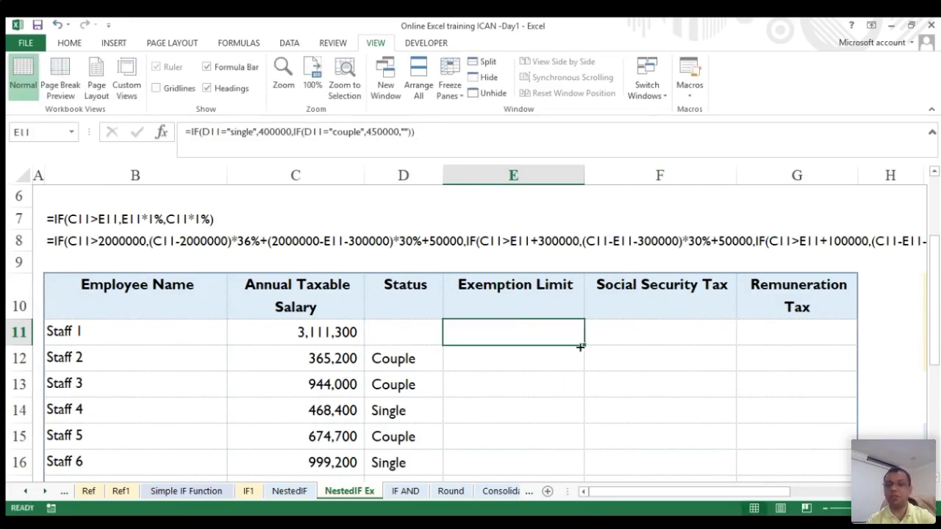
{"action": "left_click_drag", "start_coordinate": [584, 345], "coordinate": [565, 491]}
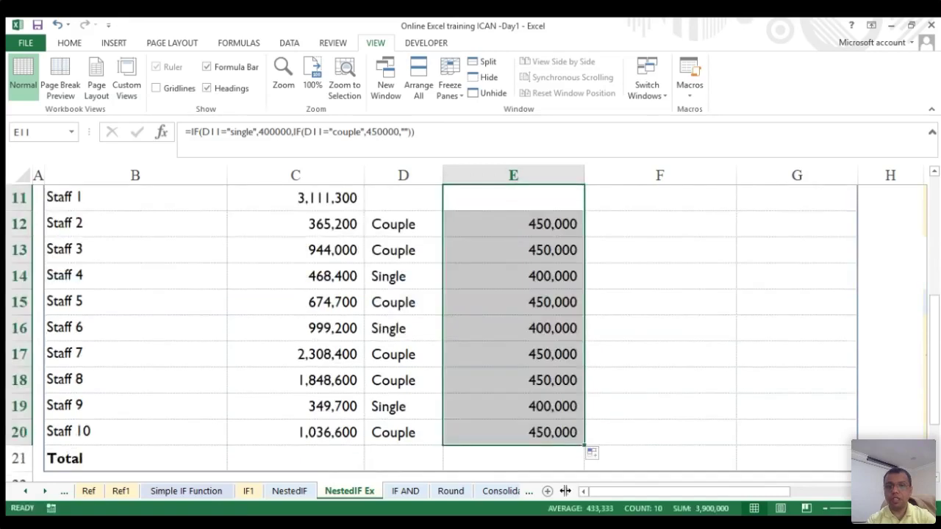
- Empty Staff 4's status in D14 so the exemption limit in E14 turns blank
{"action": "left_click", "coordinate": [385, 217]}
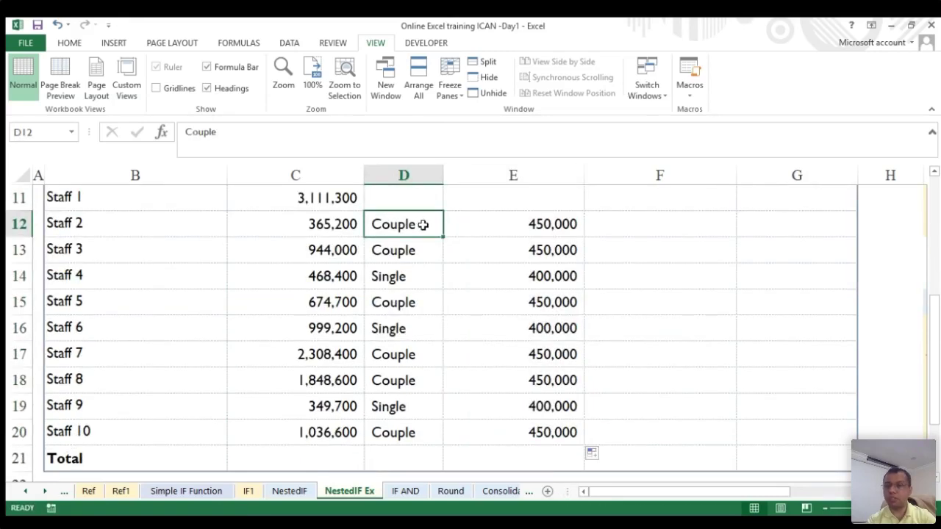
{"action": "left_click", "coordinate": [414, 277]}
{"action": "double_click", "coordinate": [415, 277]}
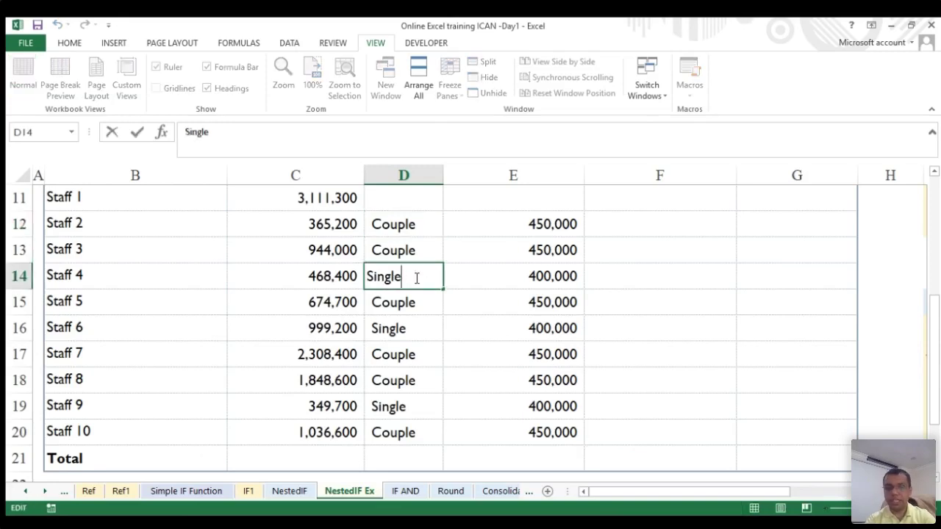
{"action": "key", "text": "Return"}
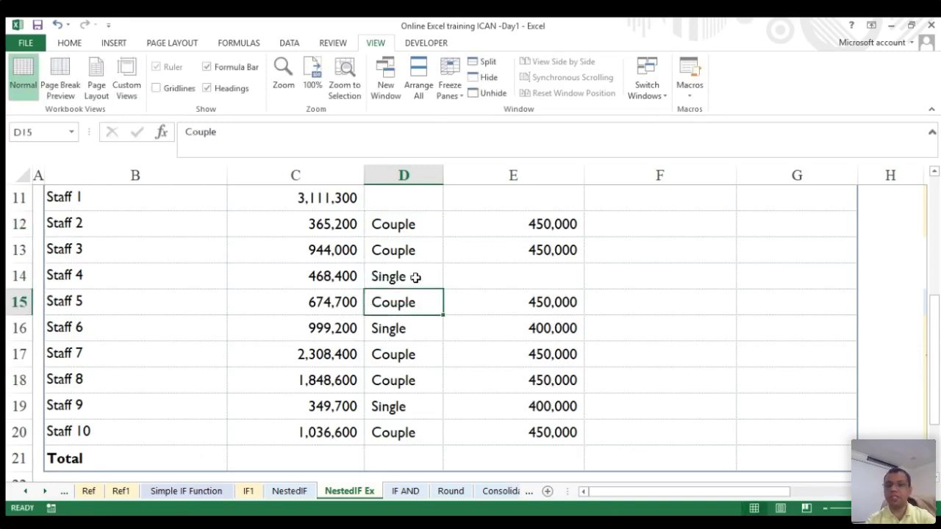
{"action": "key", "text": "Up"}
{"action": "key", "text": "Right"}
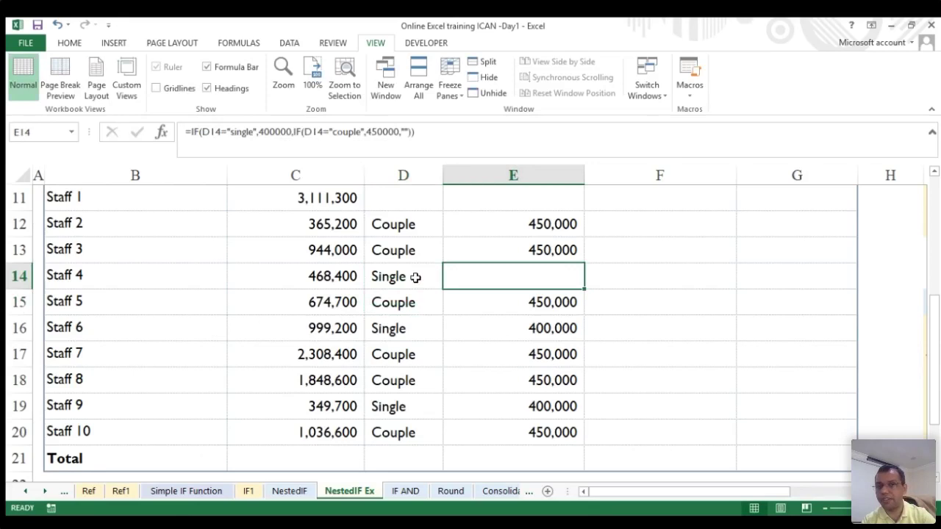
{"action": "key", "text": "Left"}
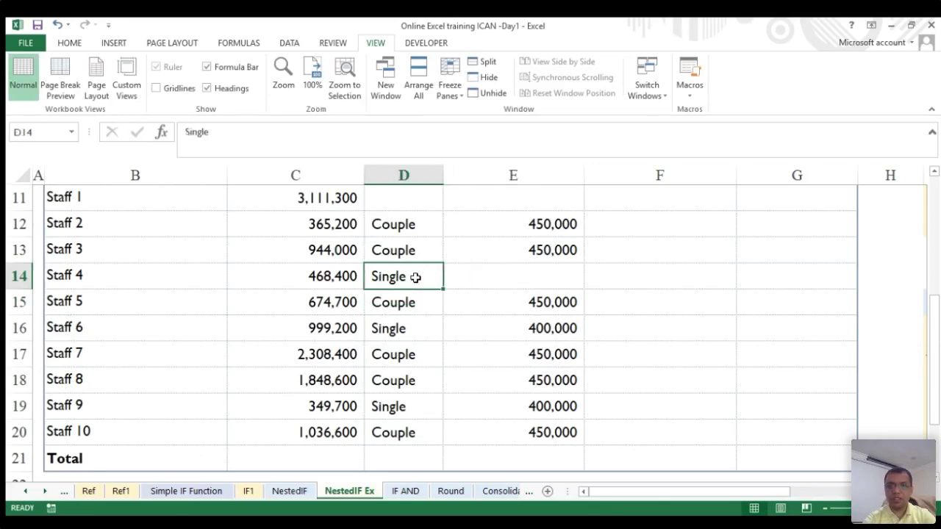
{"action": "key", "text": "Delete"}
{"action": "scroll", "coordinate": [541, 301], "scroll_direction": "up", "scroll_amount": 1}
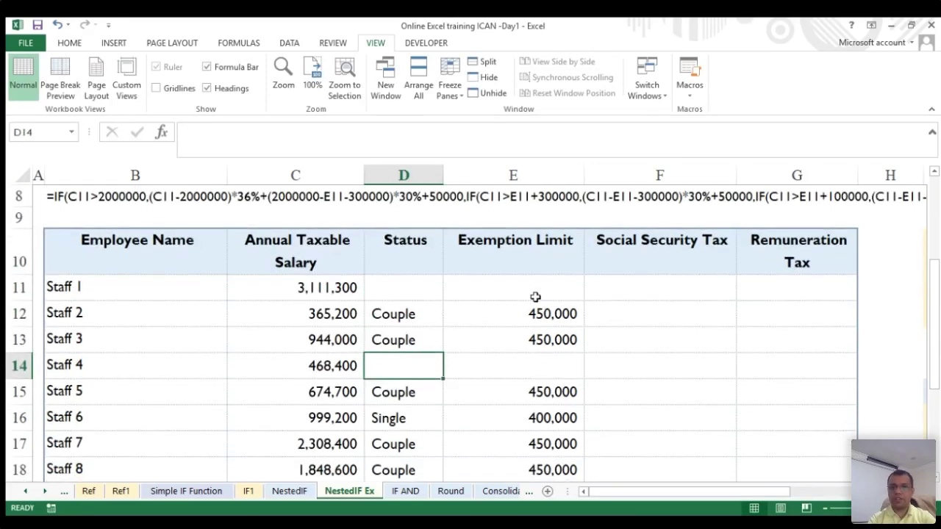
- Set Staff 1's status in D11 to Couple and check E11's formula references
{"action": "left_click", "coordinate": [535, 297]}
{"action": "left_click", "coordinate": [403, 289]}
{"action": "key", "text": "ctrl+c"}
{"action": "type", "text": "ou"}
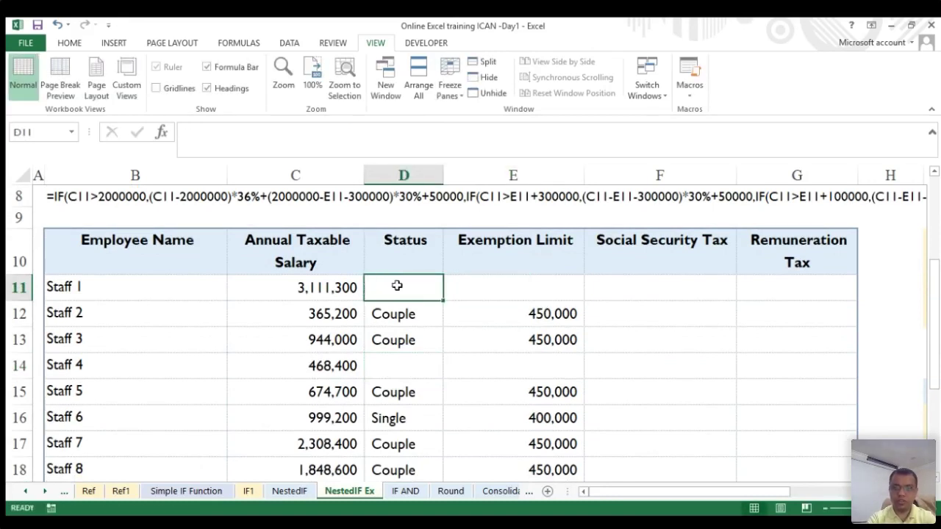
{"action": "type", "text": "co"}
{"action": "key", "text": "Return"}
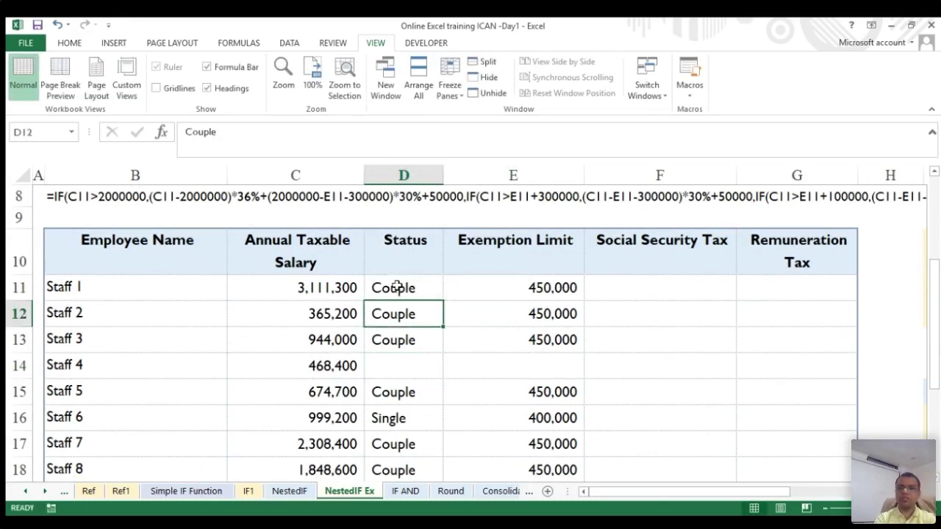
{"action": "left_click", "coordinate": [555, 288]}
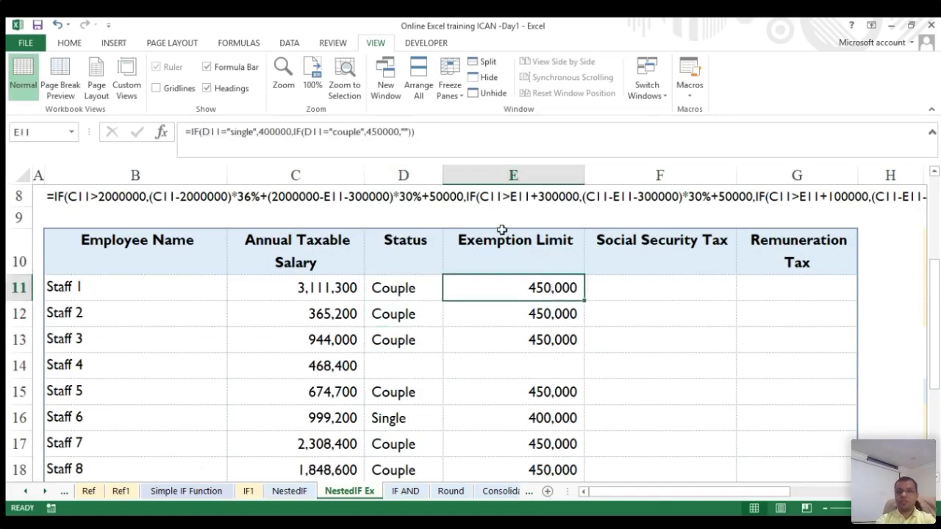
{"action": "left_click", "coordinate": [445, 141]}
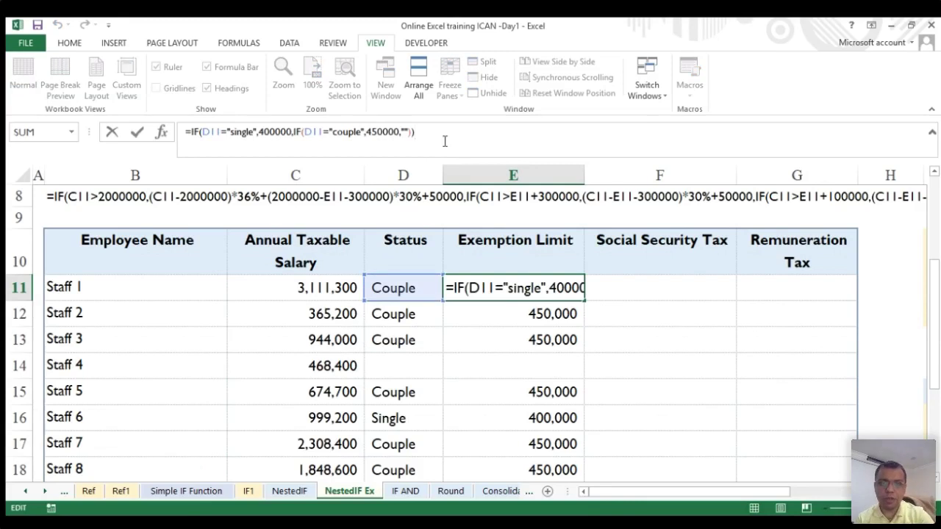
{"action": "key", "text": "Escape"}
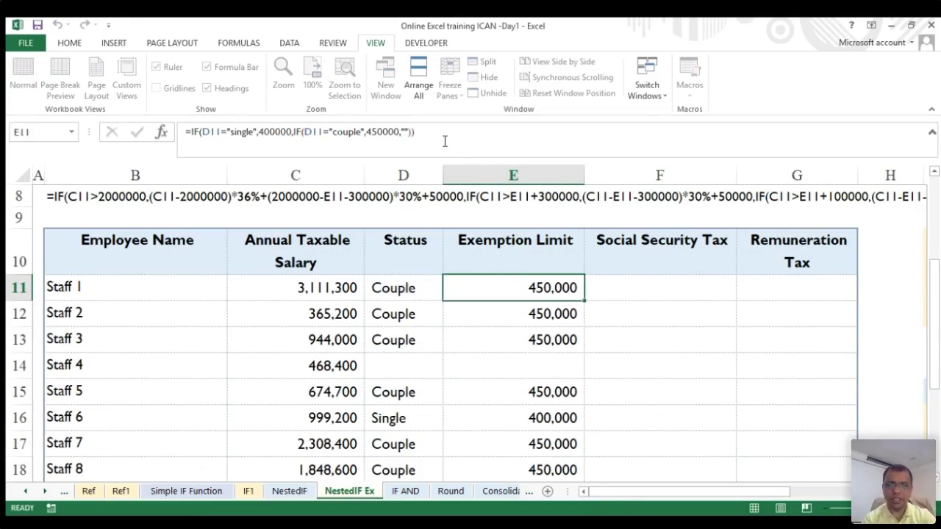
{"action": "scroll", "coordinate": [511, 357], "scroll_direction": "down", "scroll_amount": 1}
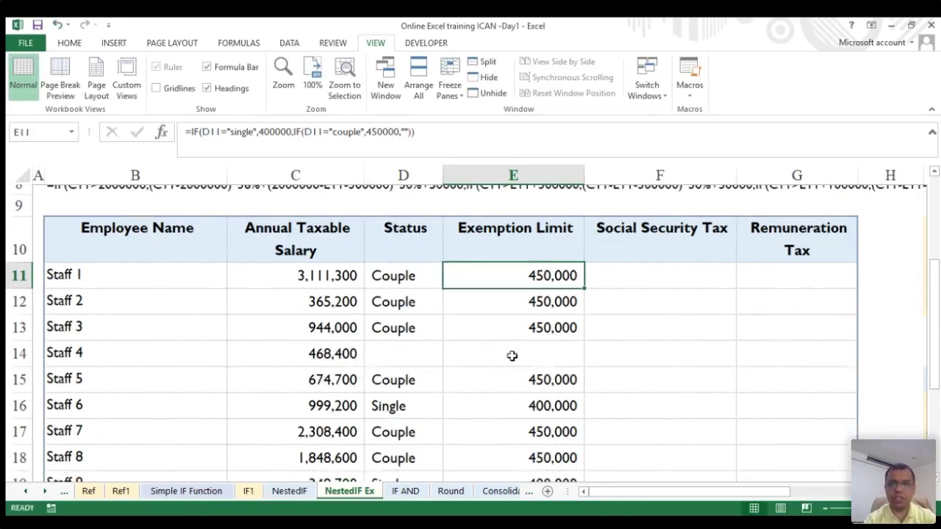
{"action": "scroll", "coordinate": [522, 342], "scroll_direction": "up", "scroll_amount": 1}
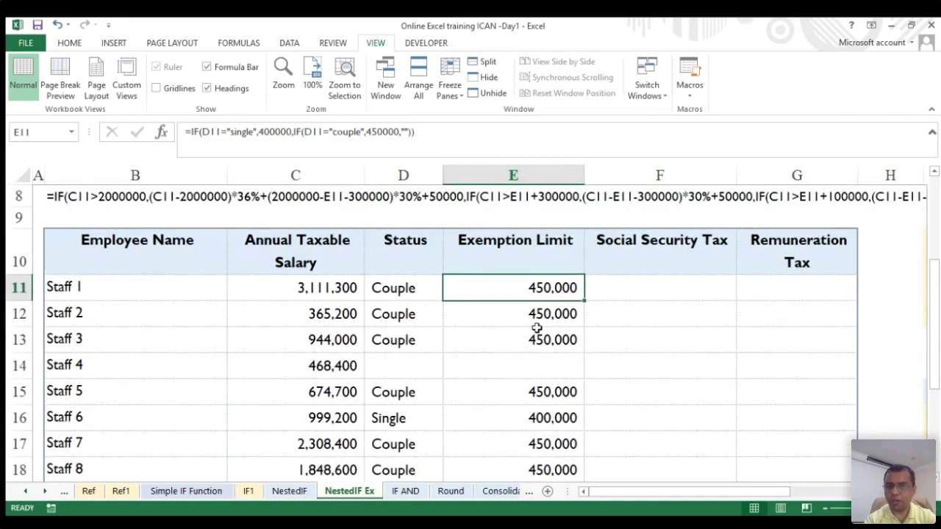
{"action": "left_click", "coordinate": [620, 290]}
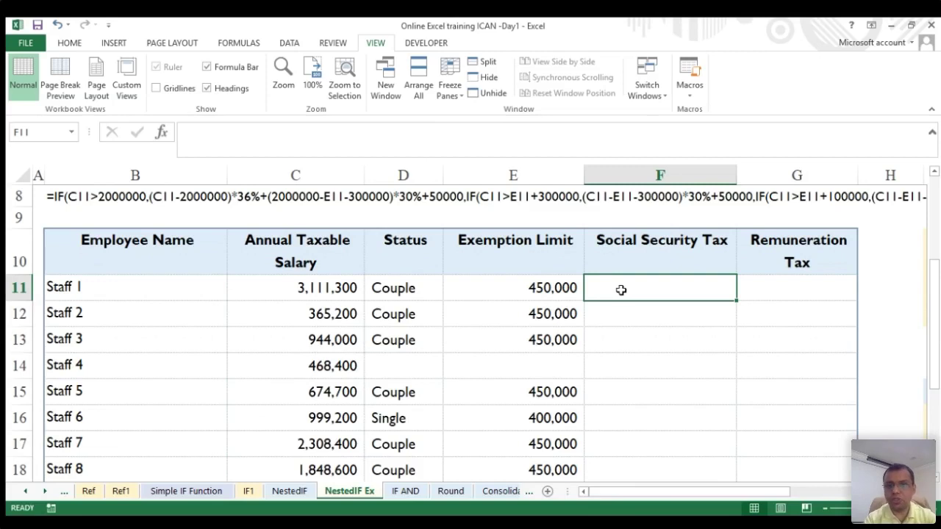
- Set Staff 4's status in D14 to Single so E14 shows 400,000
{"action": "left_click", "coordinate": [406, 367]}
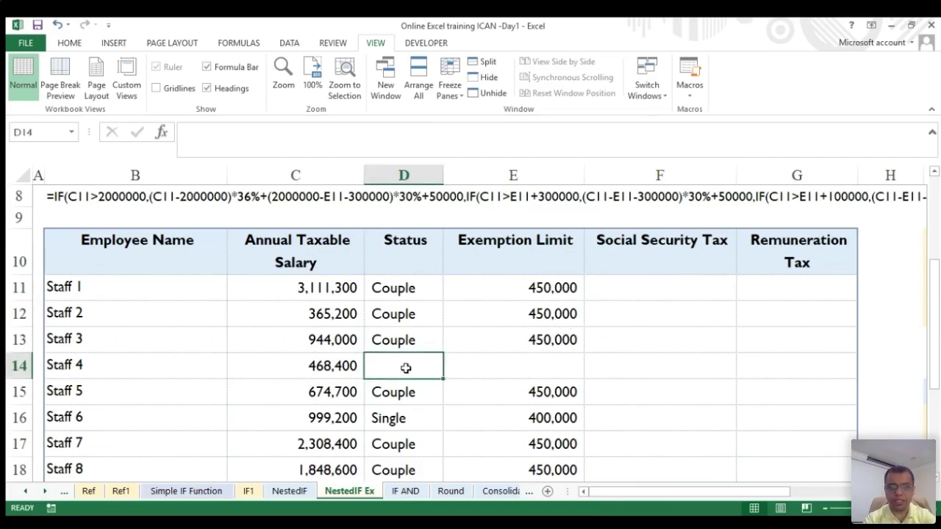
{"action": "type", "text": "single"}
{"action": "key", "text": "Return"}
{"action": "left_click", "coordinate": [406, 367]}
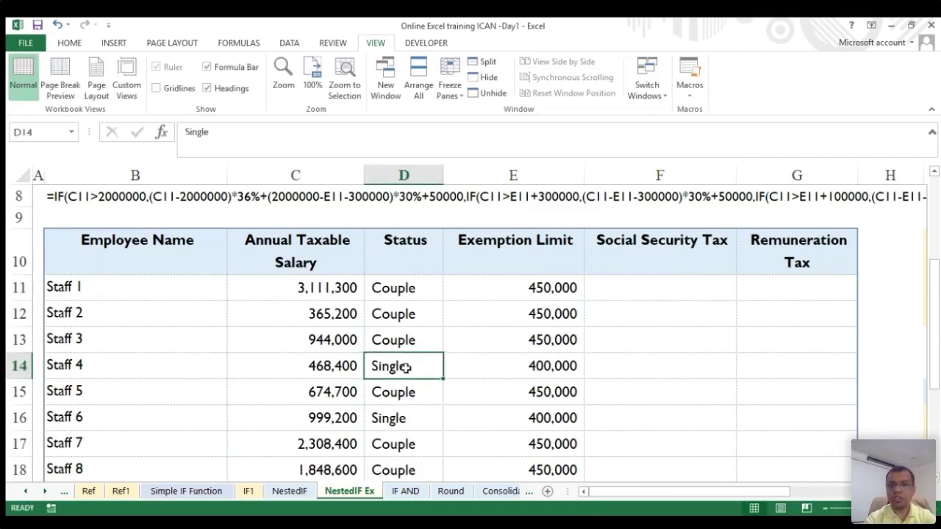
{"action": "key", "text": "Right"}
{"action": "key", "text": "Right"}
{"action": "key", "text": "Up"}
{"action": "key", "text": "Up"}
{"action": "key", "text": "Up"}
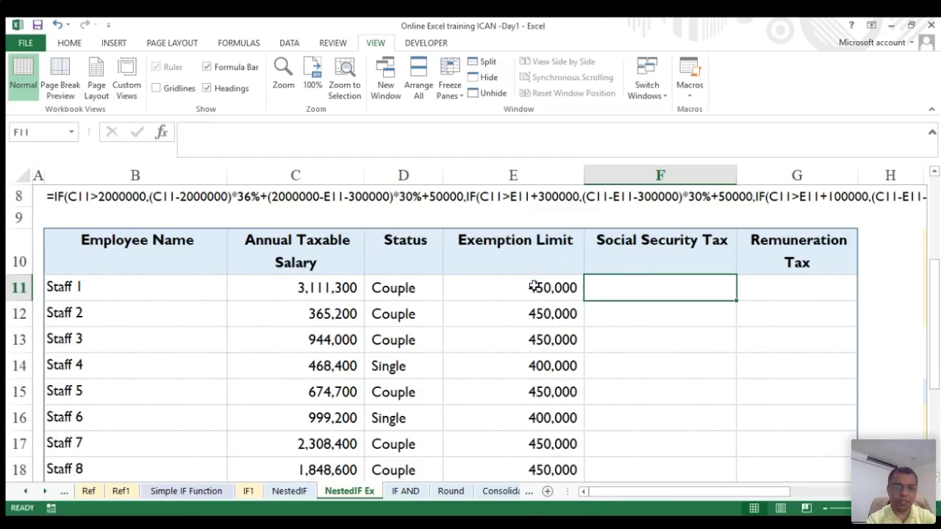
{"action": "left_click", "coordinate": [284, 288]}
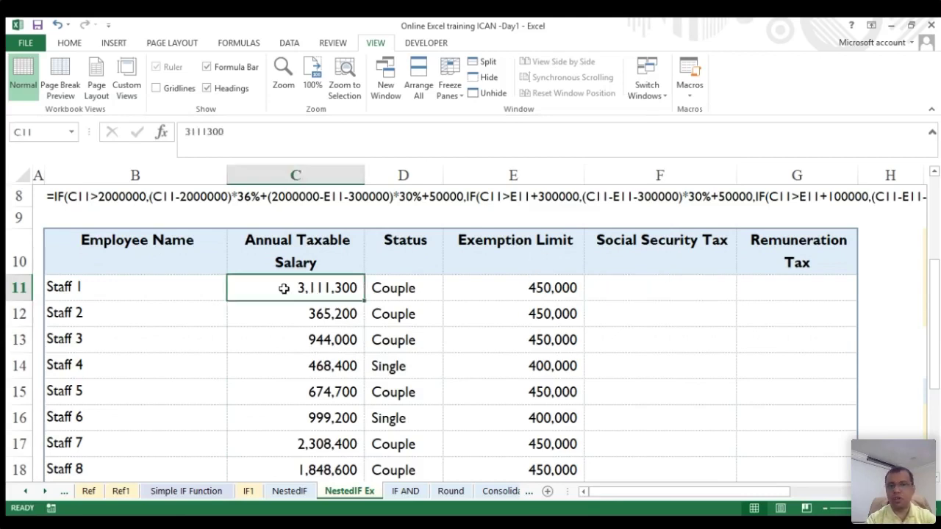
{"action": "left_click", "coordinate": [533, 294]}
{"action": "left_click", "coordinate": [599, 291]}
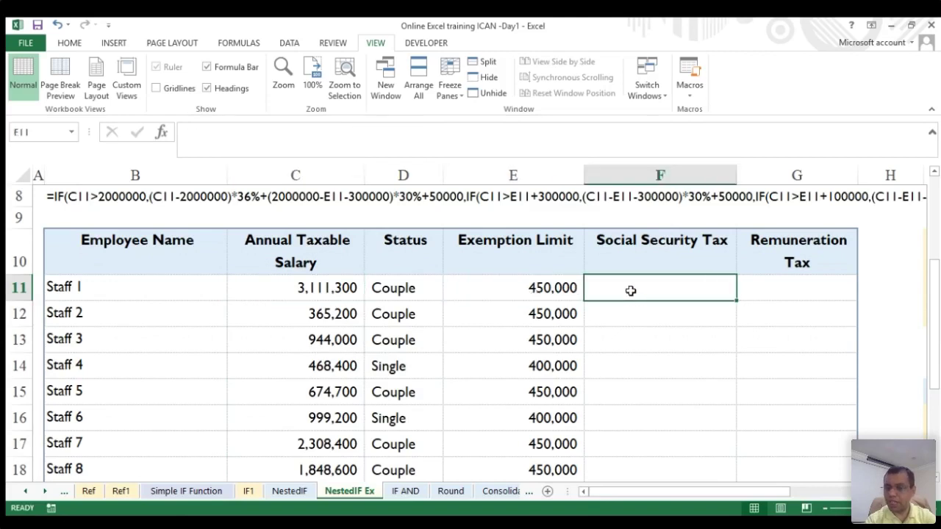
{"action": "scroll", "coordinate": [543, 343], "scroll_direction": "down", "scroll_amount": 1}
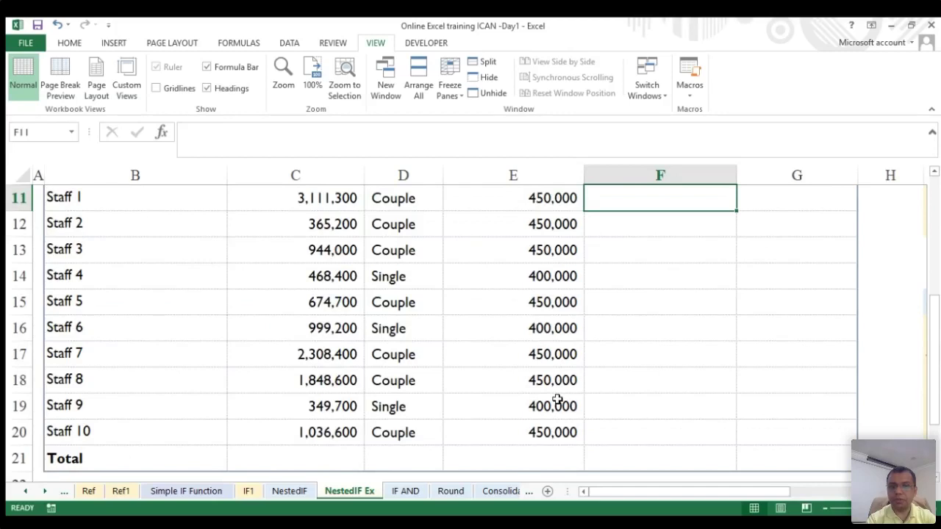
{"action": "left_click", "coordinate": [558, 399]}
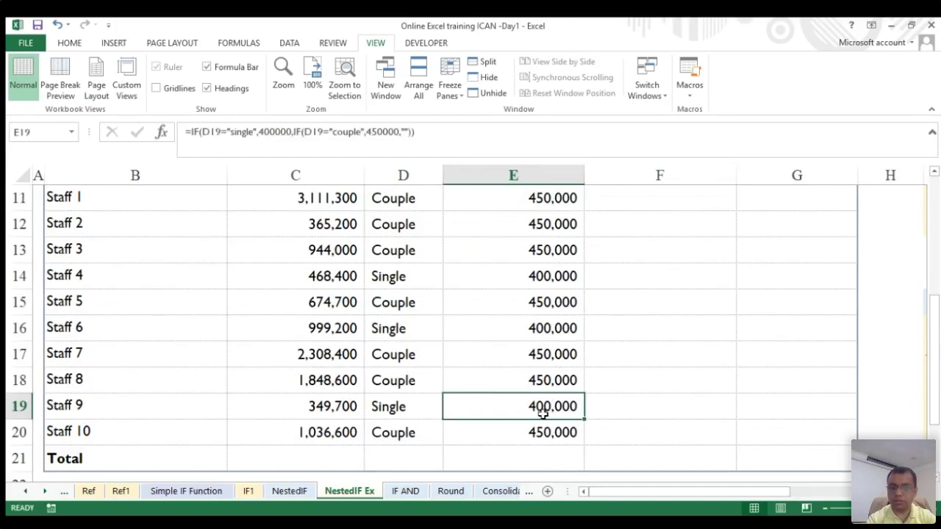
{"action": "left_click", "coordinate": [338, 409]}
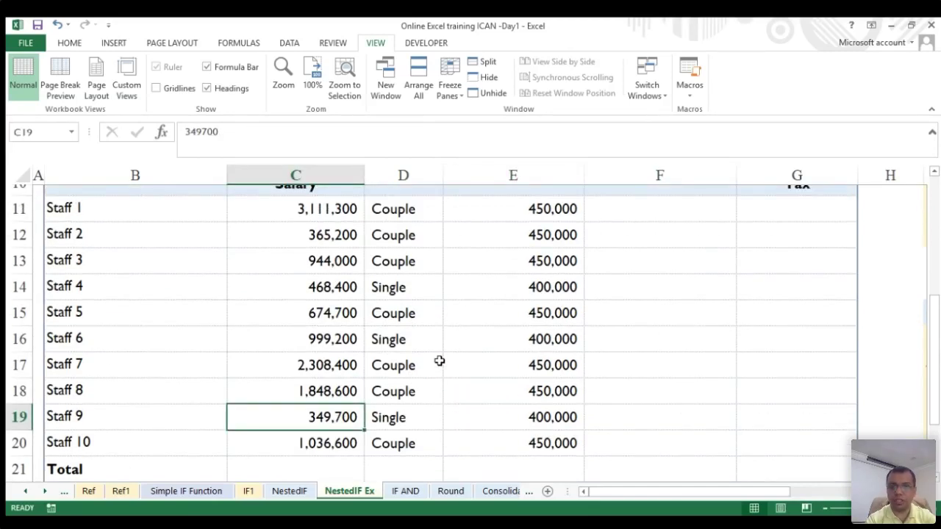
{"action": "scroll", "coordinate": [439, 361], "scroll_direction": "up", "scroll_amount": 1}
{"action": "left_click", "coordinate": [553, 292]}
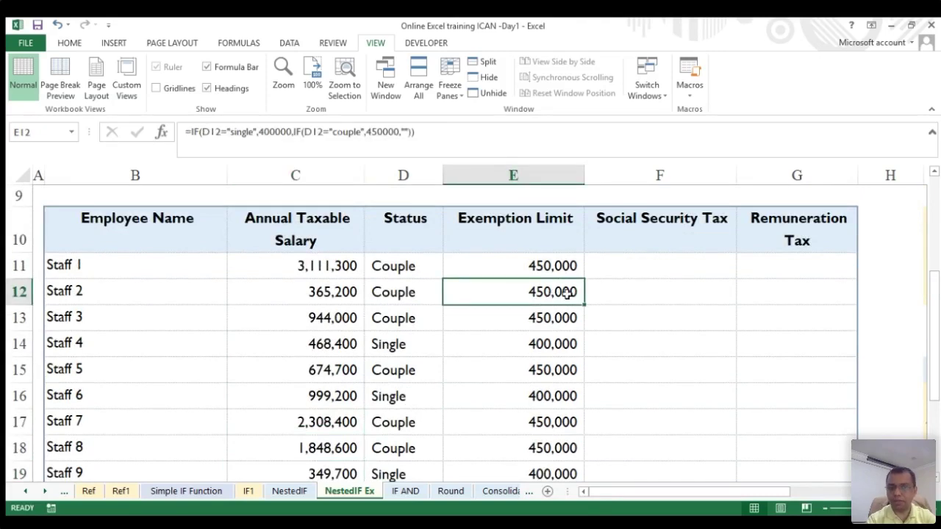
{"action": "left_click", "coordinate": [314, 296]}
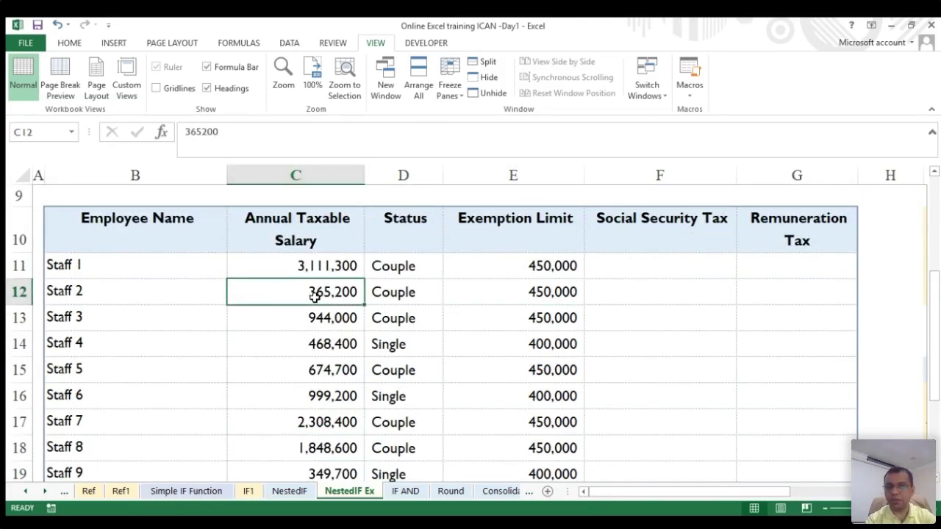
{"action": "left_click", "coordinate": [643, 292]}
{"action": "left_click", "coordinate": [327, 293]}
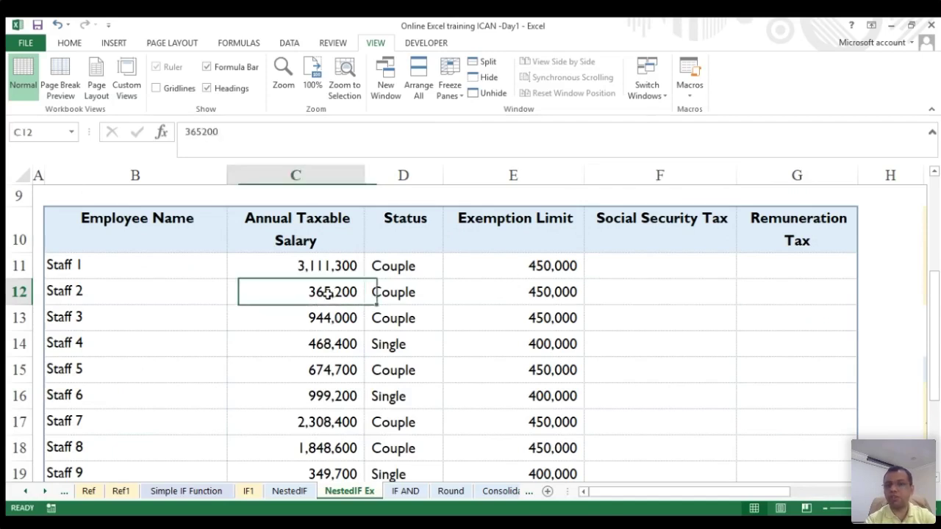
{"action": "left_click", "coordinate": [531, 262]}
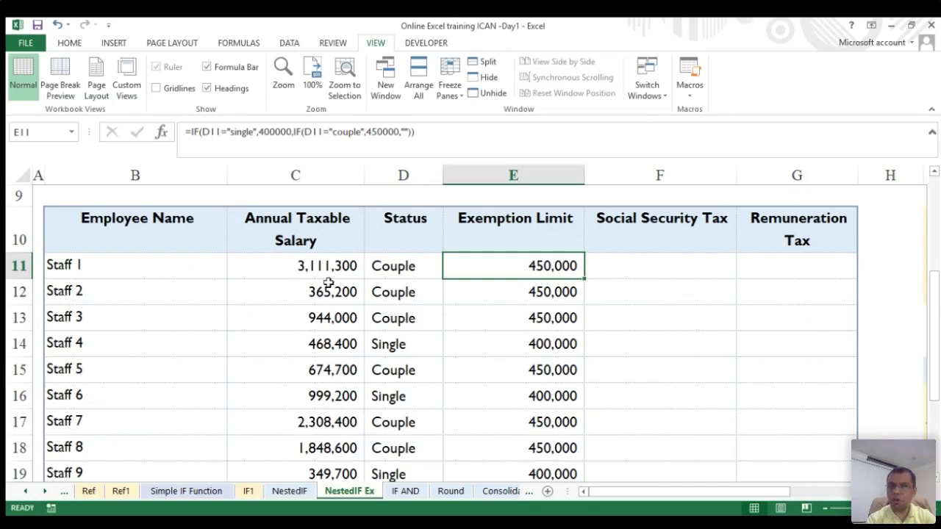
{"action": "left_click", "coordinate": [316, 266]}
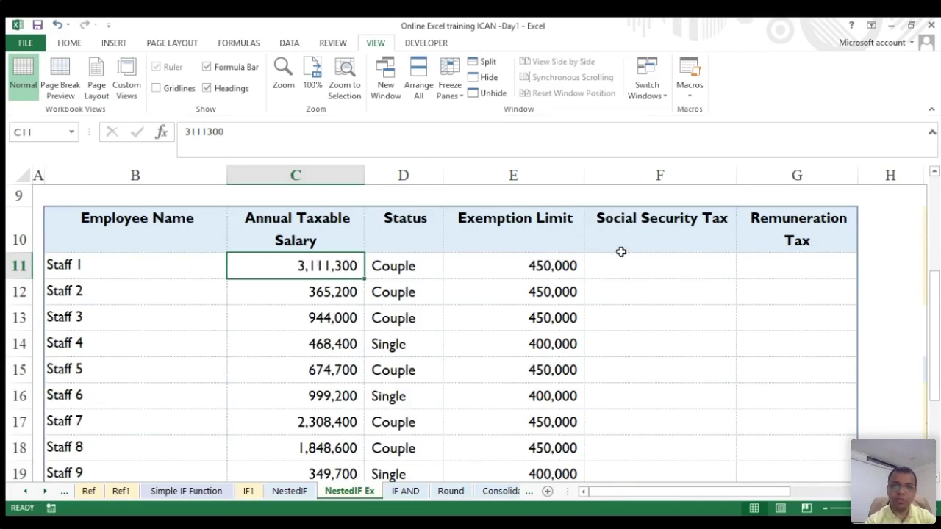
{"action": "left_click", "coordinate": [636, 268]}
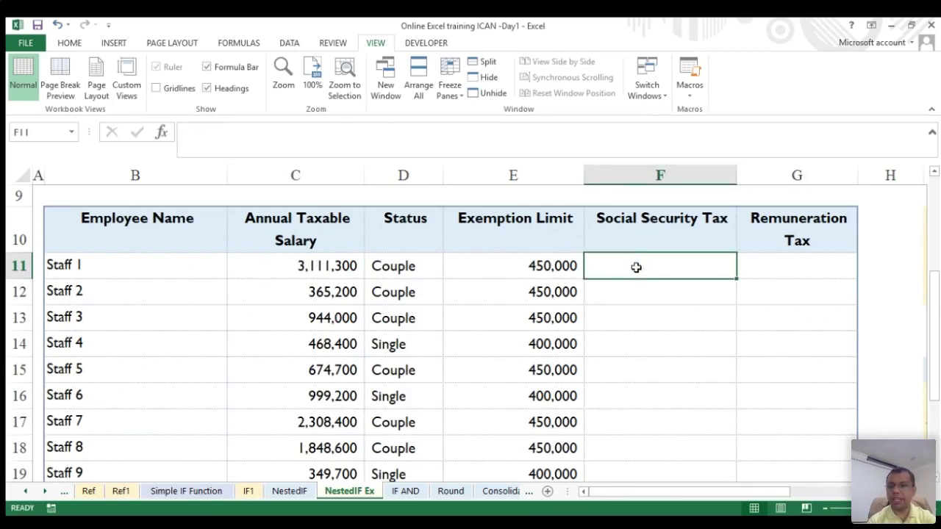
- Start an IF in F11, cancel it, and review the salary and exemption limit cells
{"action": "type", "text": "=if"}
{"action": "key", "text": "Tab"}
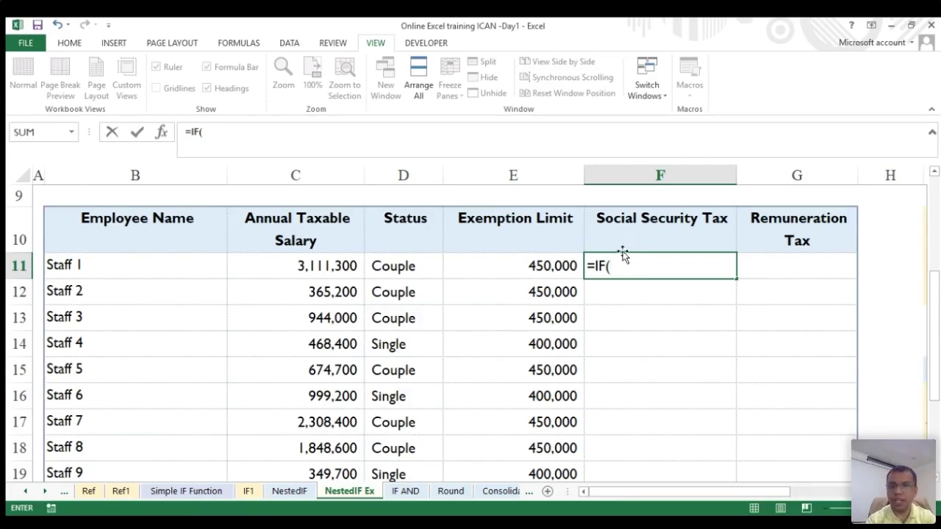
{"action": "key", "text": "Escape"}
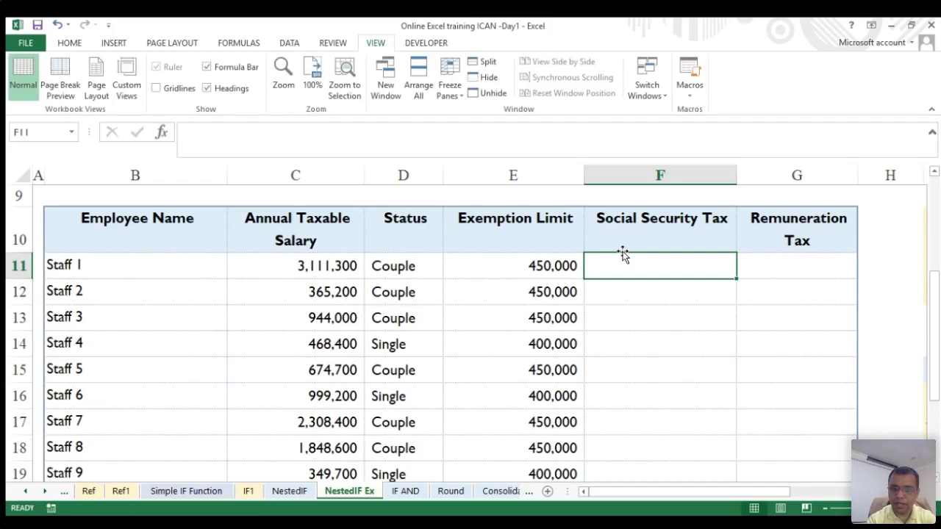
{"action": "left_click", "coordinate": [539, 266]}
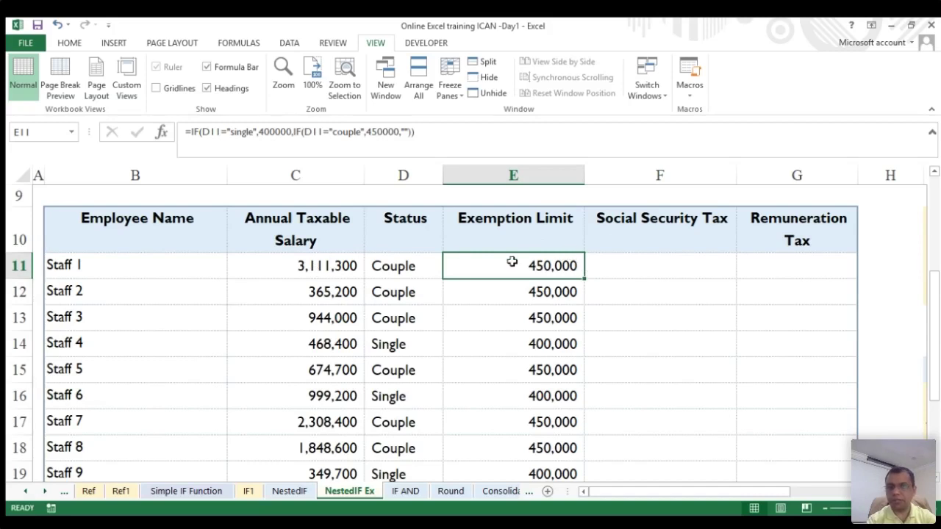
{"action": "left_click", "coordinate": [630, 264]}
{"action": "left_click", "coordinate": [537, 263]}
{"action": "left_click", "coordinate": [294, 265]}
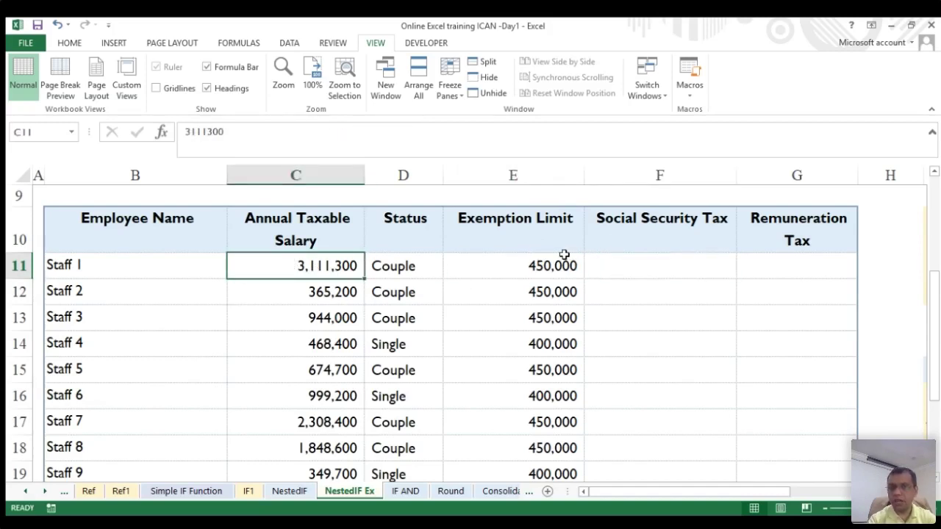
{"action": "left_click", "coordinate": [611, 267]}
- Try IF conditions C11>E11 and then E11>C11 in F11, discarding both
{"action": "type", "text": "=i"}
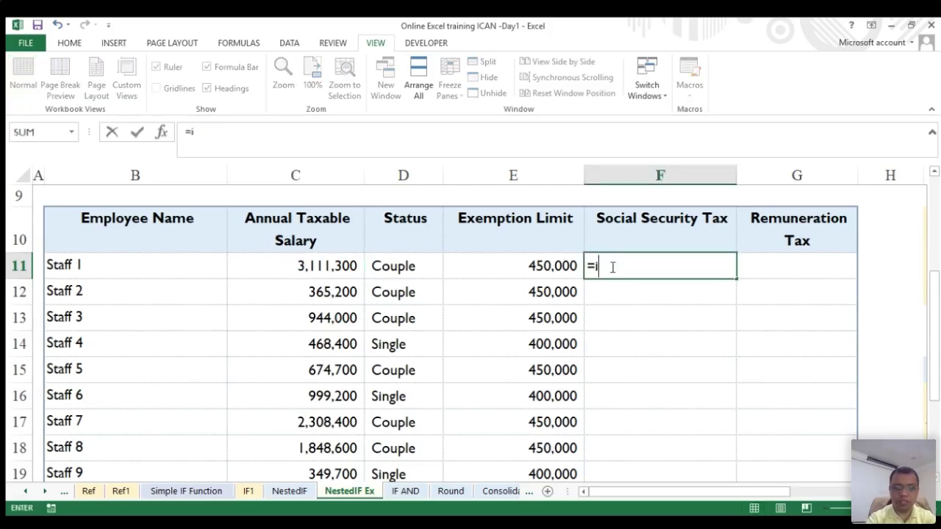
{"action": "type", "text": "f"}
{"action": "key", "text": "Tab"}
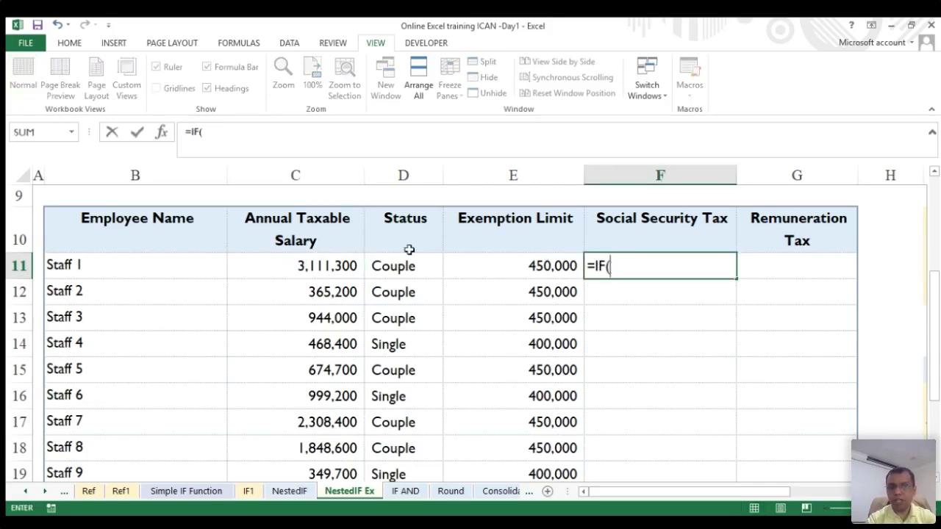
{"action": "left_click", "coordinate": [323, 267]}
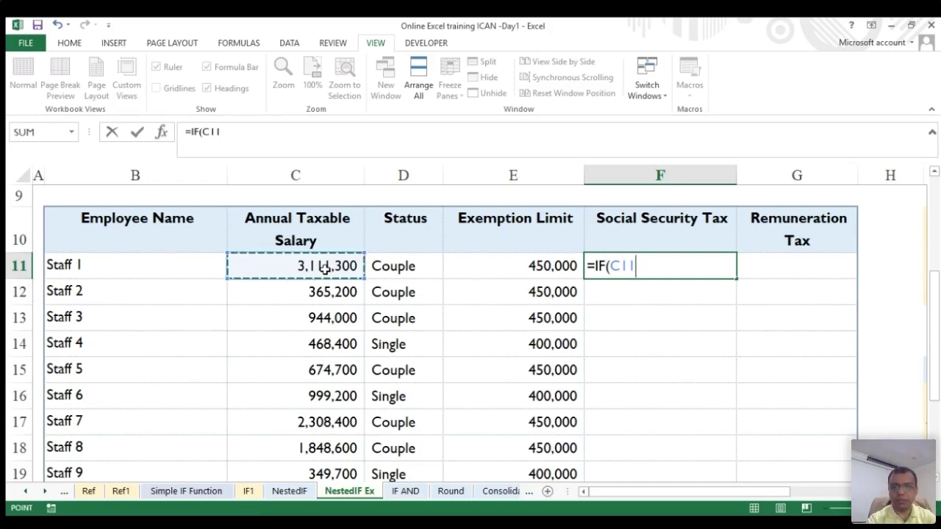
{"action": "type", "text": ">"}
{"action": "left_click", "coordinate": [522, 261]}
{"action": "key", "text": "BackSpace"}
{"action": "key", "text": "BackSpace"}
{"action": "key", "text": "BackSpace"}
{"action": "key", "text": "BackSpace"}
{"action": "key", "text": "BackSpace"}
{"action": "key", "text": "BackSpace"}
{"action": "key", "text": "BackSpace"}
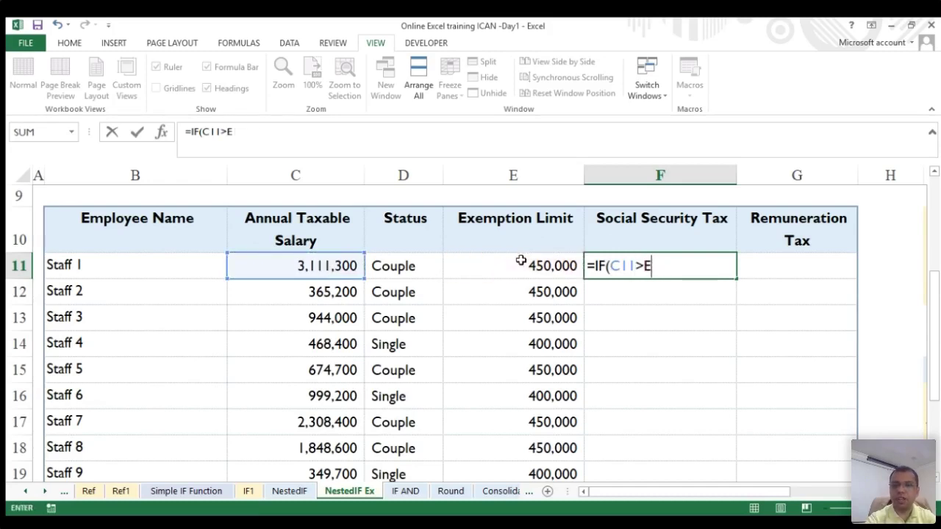
{"action": "key", "text": "BackSpace"}
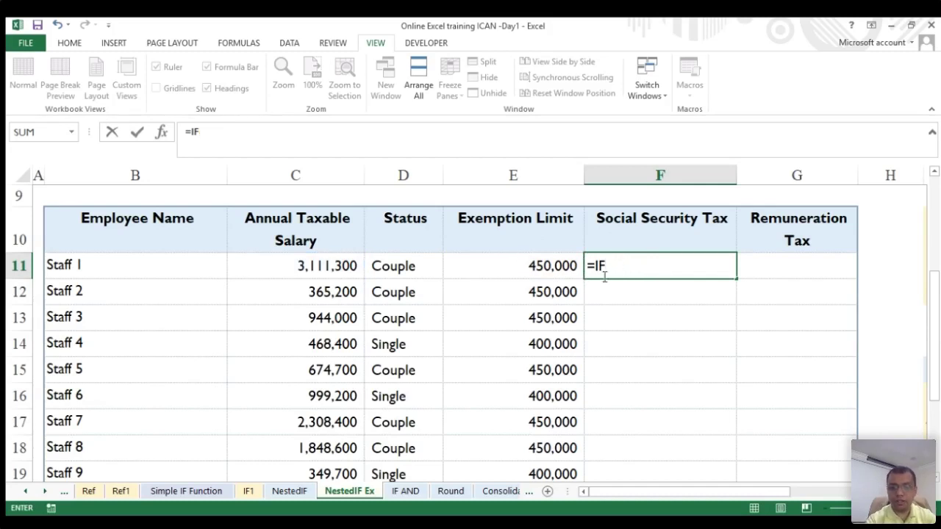
{"action": "type", "text": "("}
{"action": "left_click", "coordinate": [542, 269]}
{"action": "type", "text": ">"}
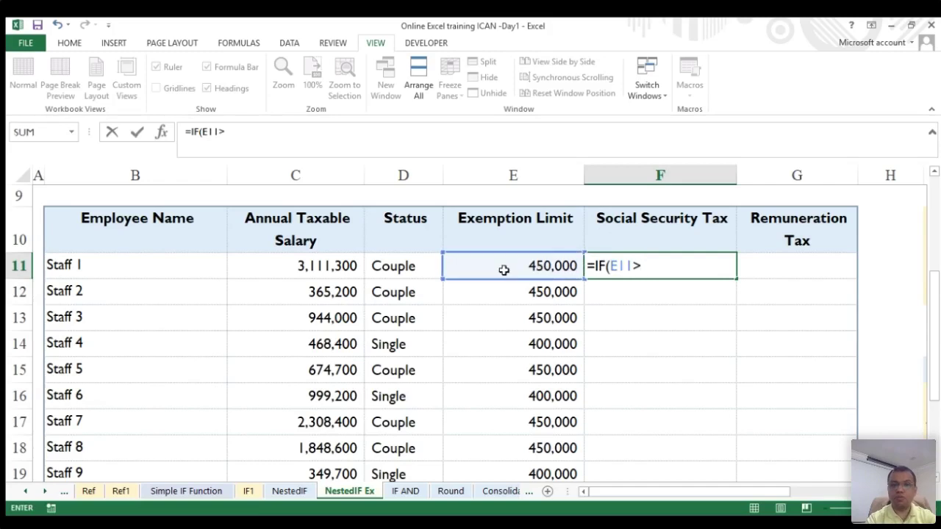
{"action": "left_click", "coordinate": [308, 269]}
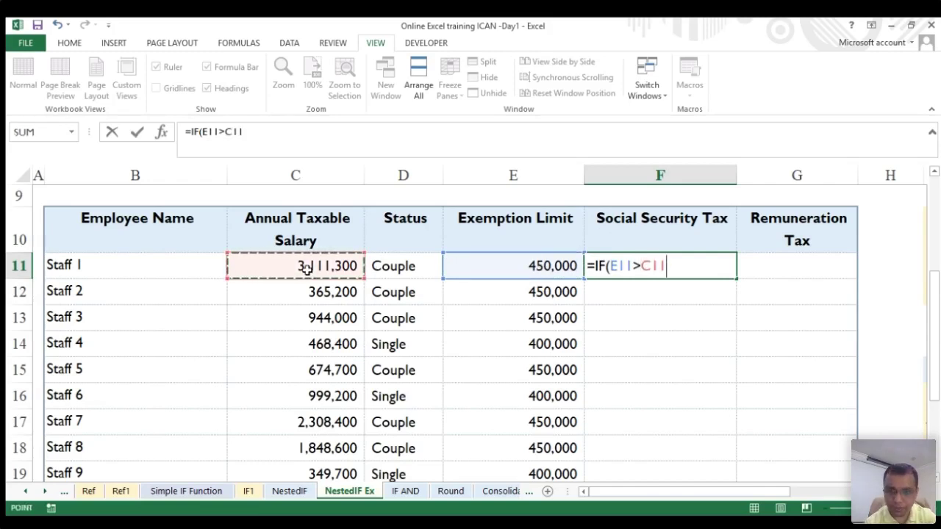
{"action": "key", "text": "Escape"}
- Retry the condition E11>C11, discard it, and restart F11 with =IF(
{"action": "type", "text": "=if("}
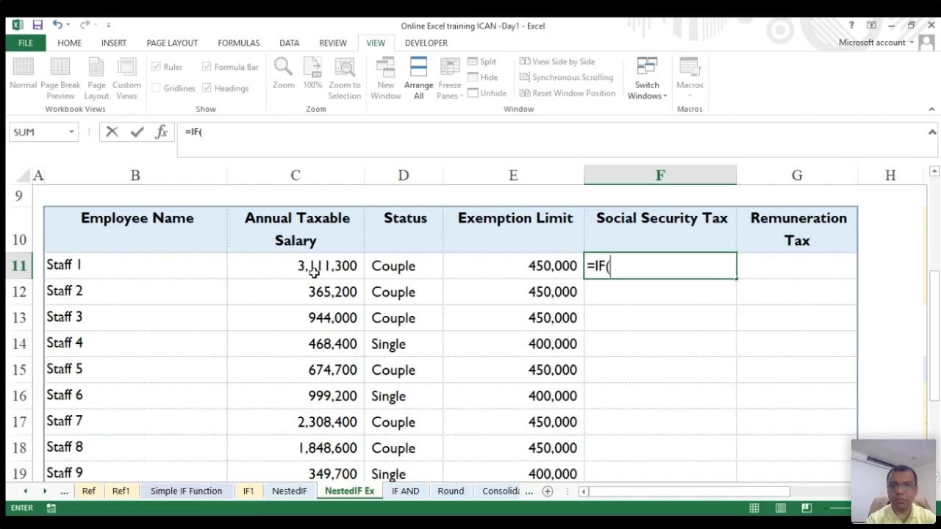
{"action": "left_click", "coordinate": [509, 274]}
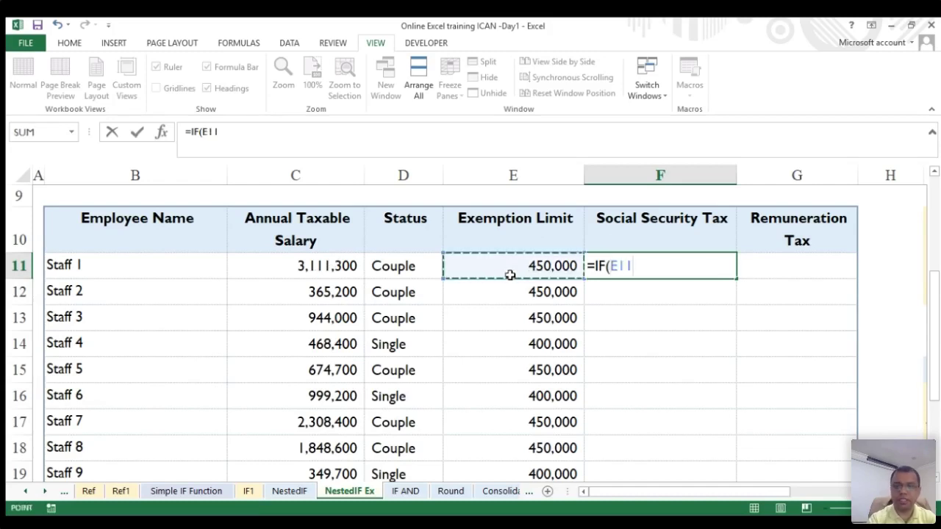
{"action": "type", "text": ">"}
{"action": "left_click", "coordinate": [320, 268]}
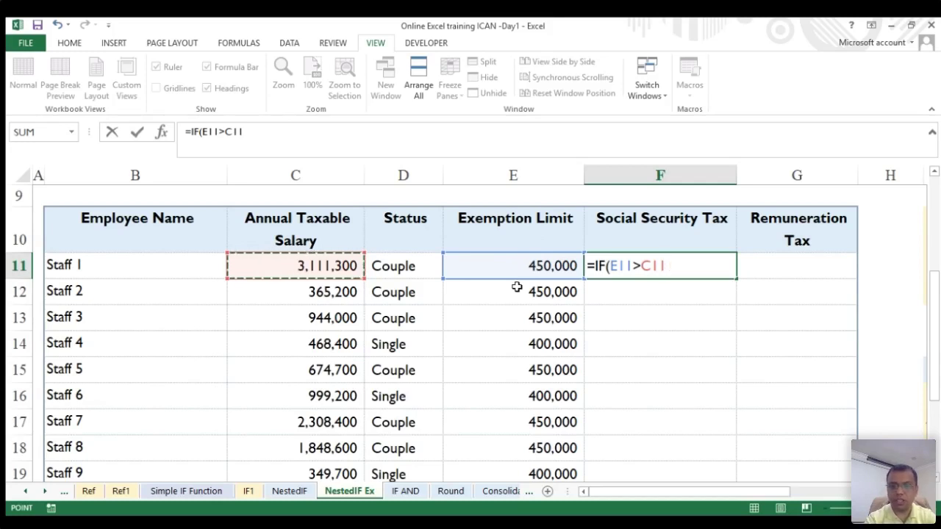
{"action": "key", "text": "Escape"}
{"action": "type", "text": "=IF("}
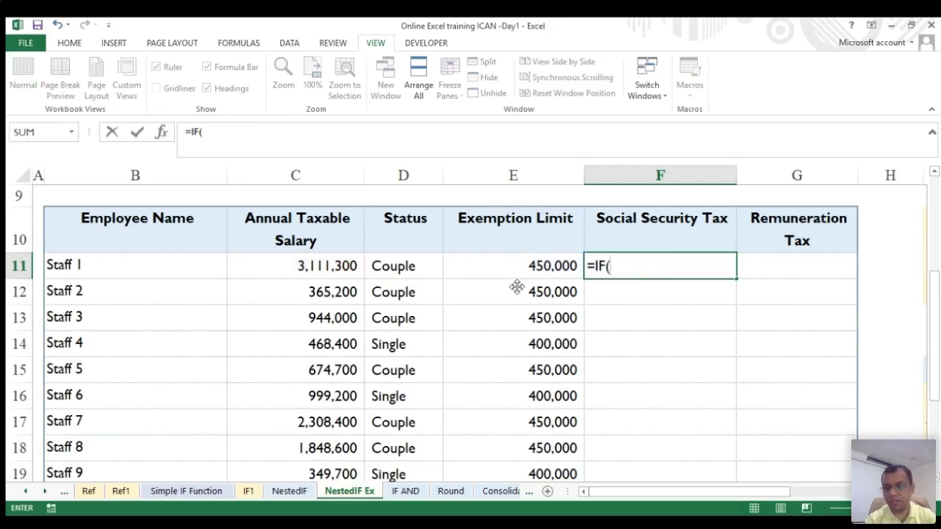
- Complete F11 as =IF(C11>E11,E11*1%,C11*1%), returning 4,500 for Staff 1
{"action": "left_click", "coordinate": [286, 268]}
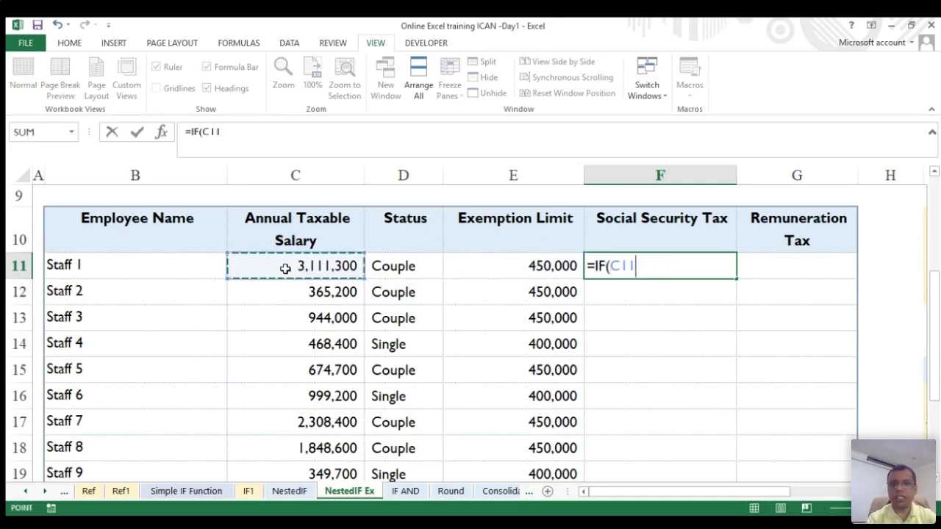
{"action": "type", "text": ">"}
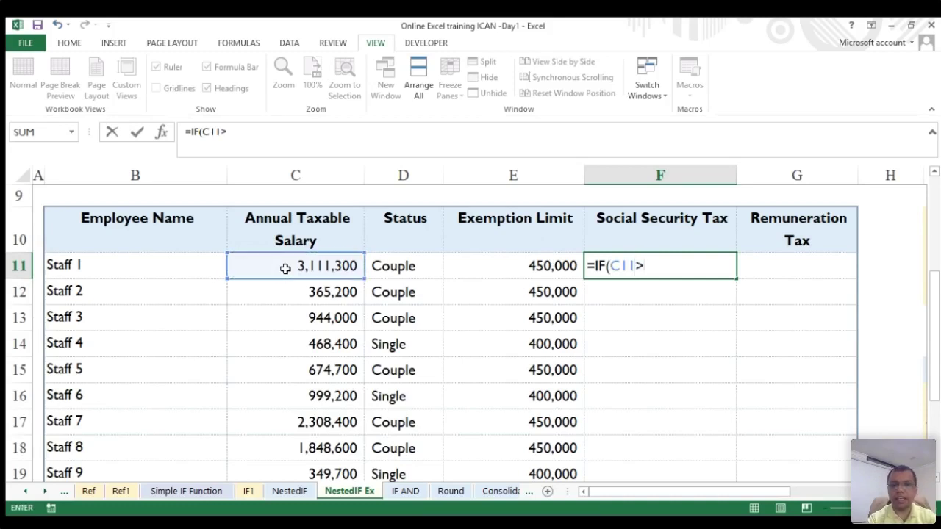
{"action": "left_click", "coordinate": [494, 265]}
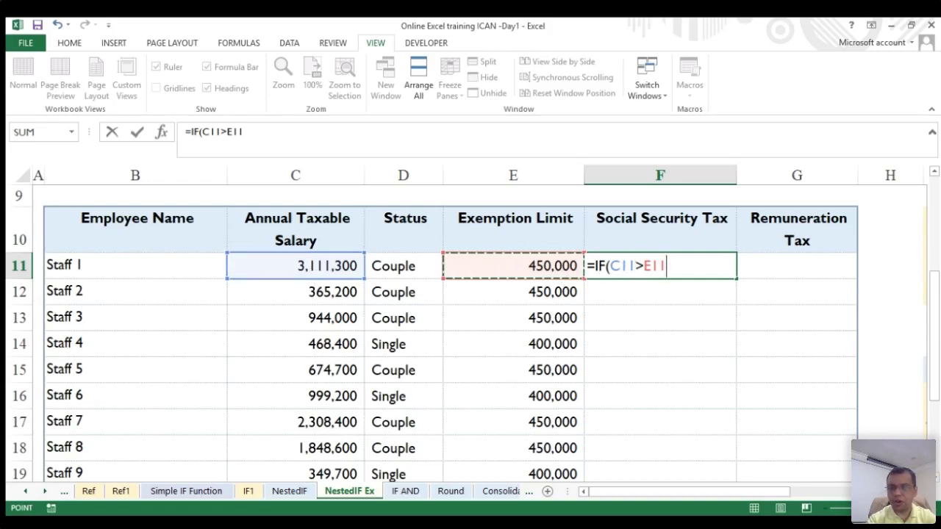
{"action": "type", "text": ","}
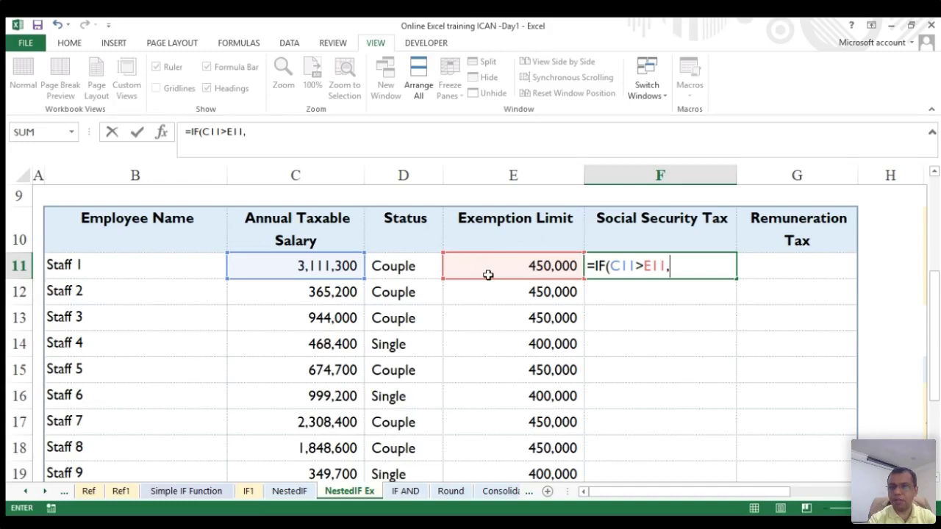
{"action": "left_click", "coordinate": [528, 267]}
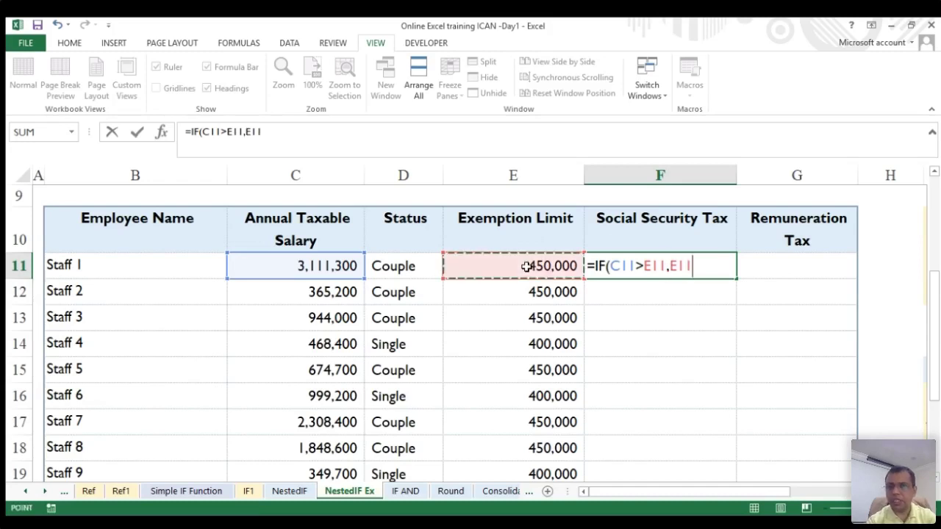
{"action": "type", "text": "*"}
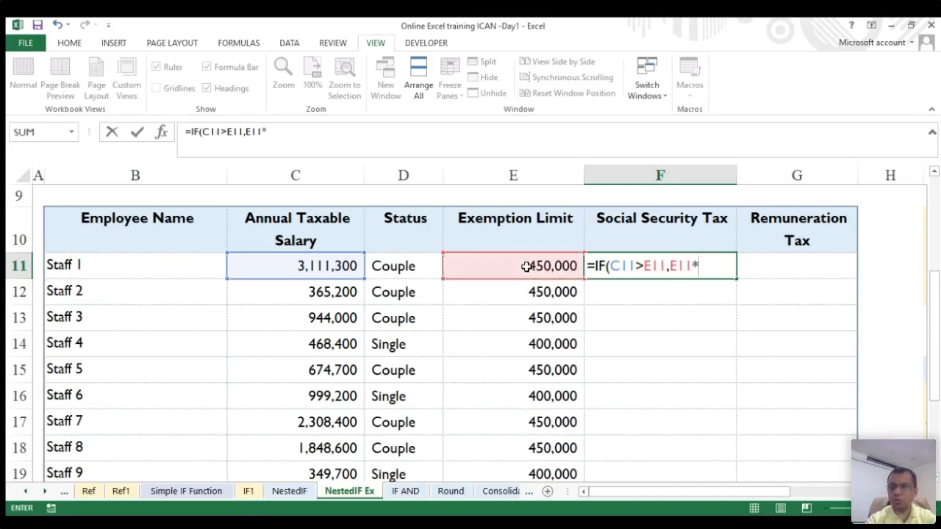
{"action": "type", "text": "1%,"}
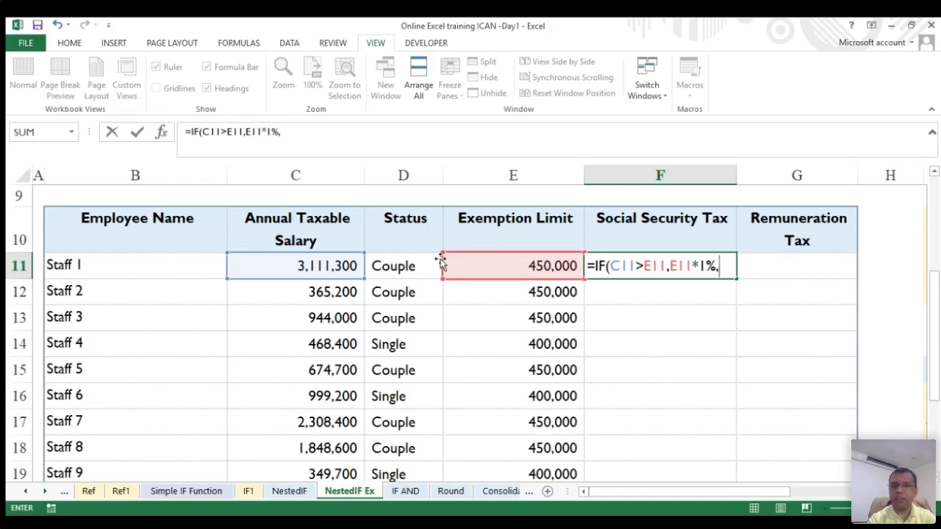
{"action": "left_click", "coordinate": [324, 268]}
{"action": "type", "text": "*1"}
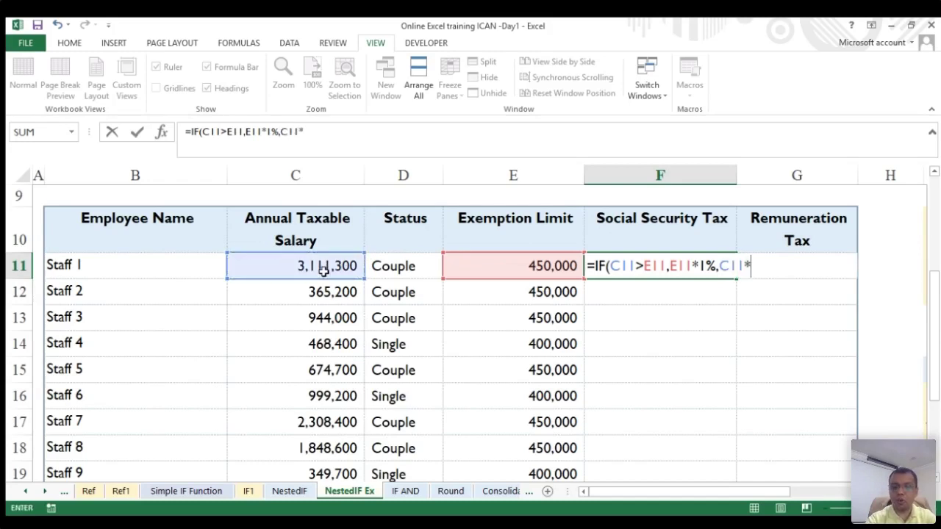
{"action": "type", "text": "%"}
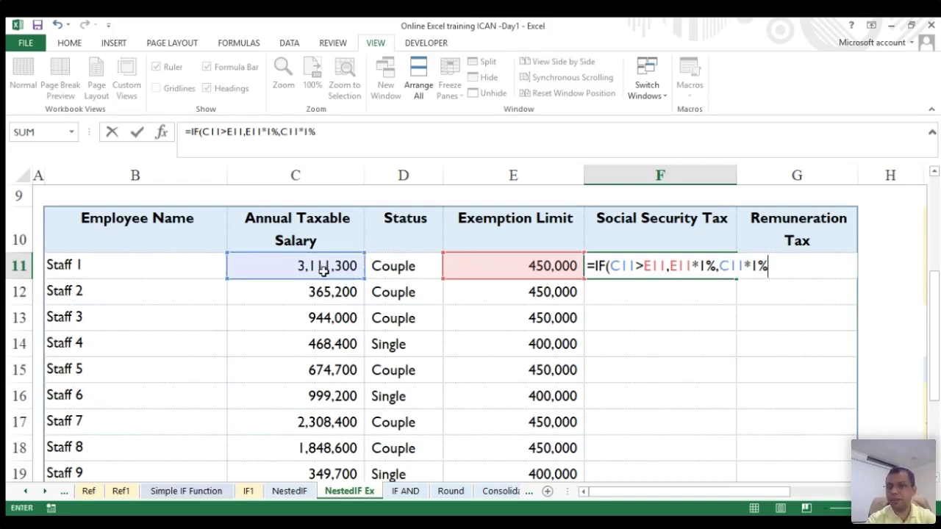
{"action": "key", "text": "Return"}
{"action": "key", "text": "Up"}
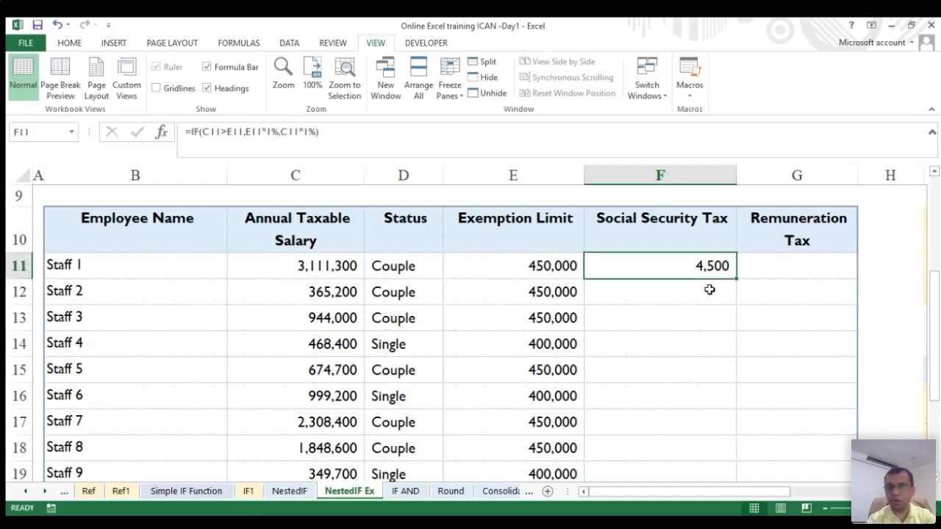
- Fill F11's tax formula down to F17
{"action": "left_click_drag", "start_coordinate": [732, 282], "coordinate": [721, 419]}
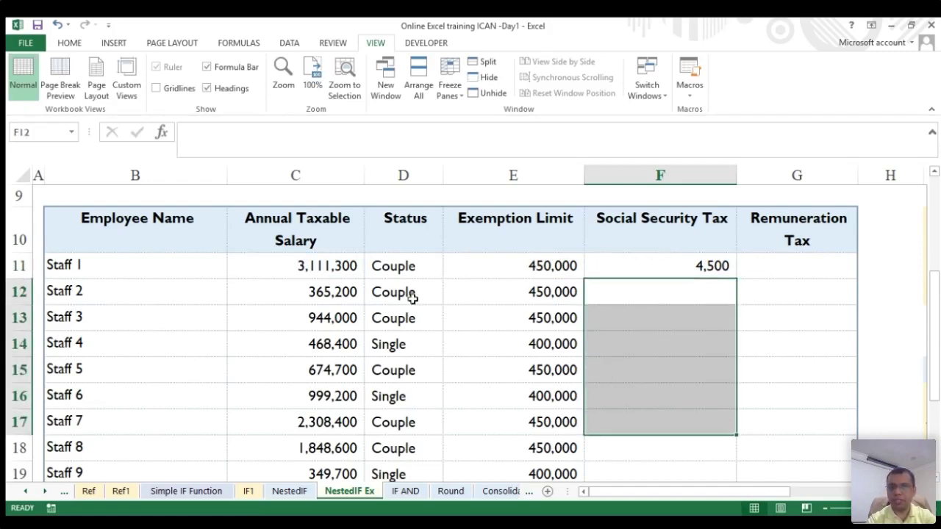
{"action": "left_click", "coordinate": [719, 264]}
{"action": "left_click_drag", "start_coordinate": [735, 277], "coordinate": [735, 435]}
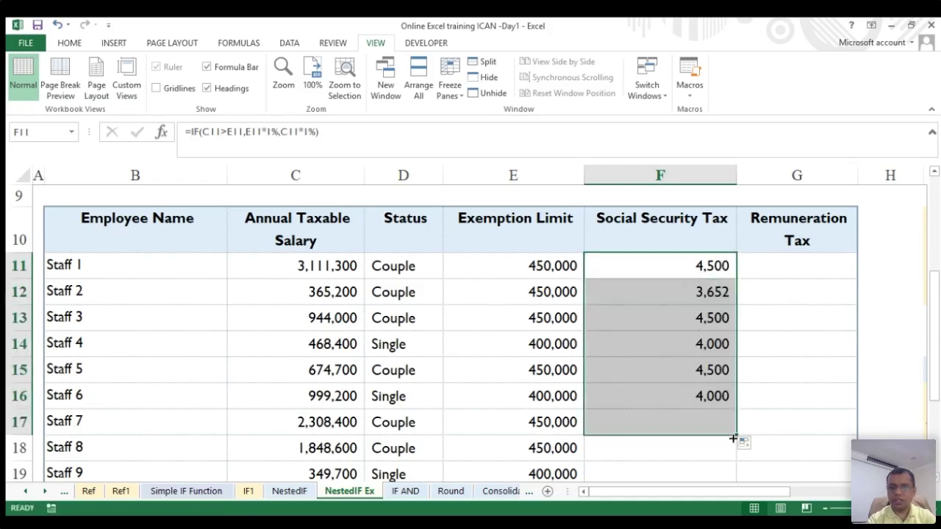
{"action": "left_click", "coordinate": [355, 293]}
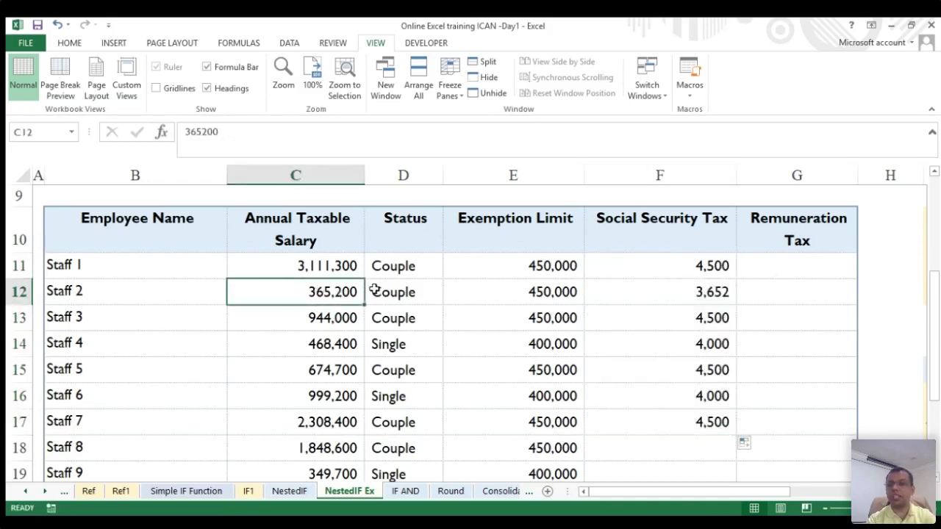
- Clear F11 through F17 and begin a new =IF( in F11
{"action": "left_click", "coordinate": [703, 263]}
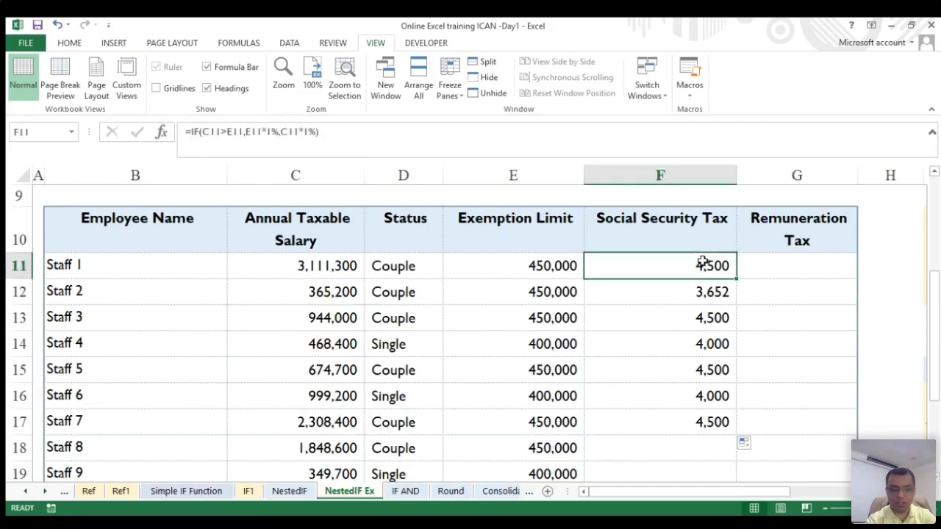
{"action": "key", "text": "ctrl+shift+Down"}
{"action": "key", "text": "Delete"}
{"action": "key", "text": "Down"}
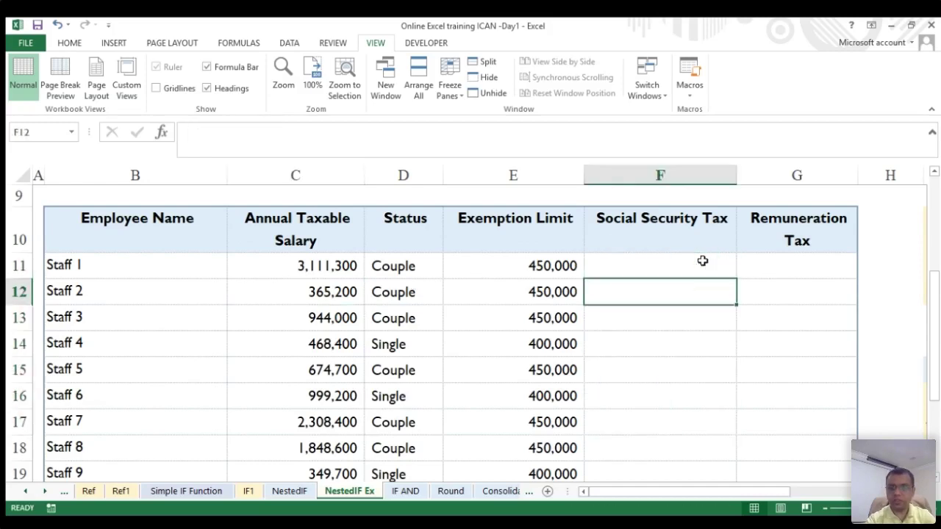
{"action": "key", "text": "Up"}
{"action": "type", "text": "IF("}
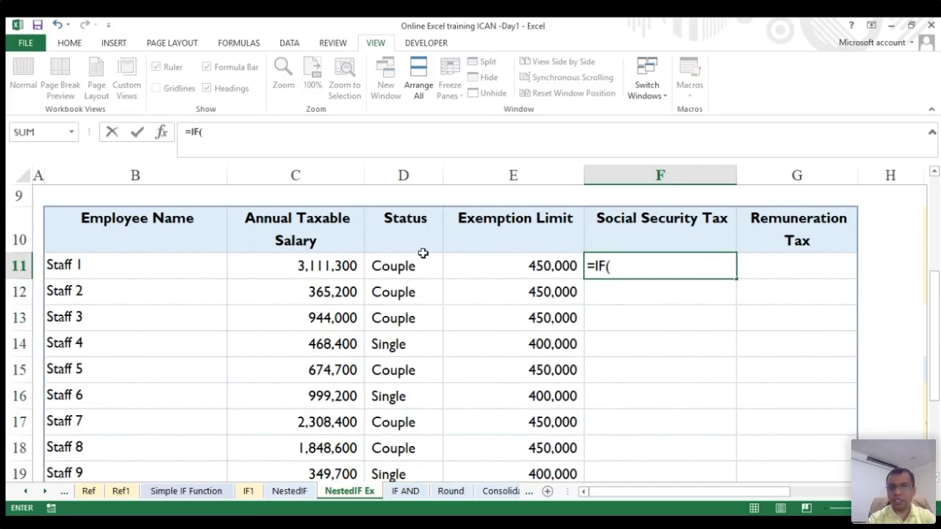
- Rebuild F11 as =IF(C11>E11,E11*1%,C11*1%) and fill it down to row 20
{"action": "left_click", "coordinate": [307, 268]}
{"action": "type", "text": ">"}
{"action": "left_click", "coordinate": [548, 274]}
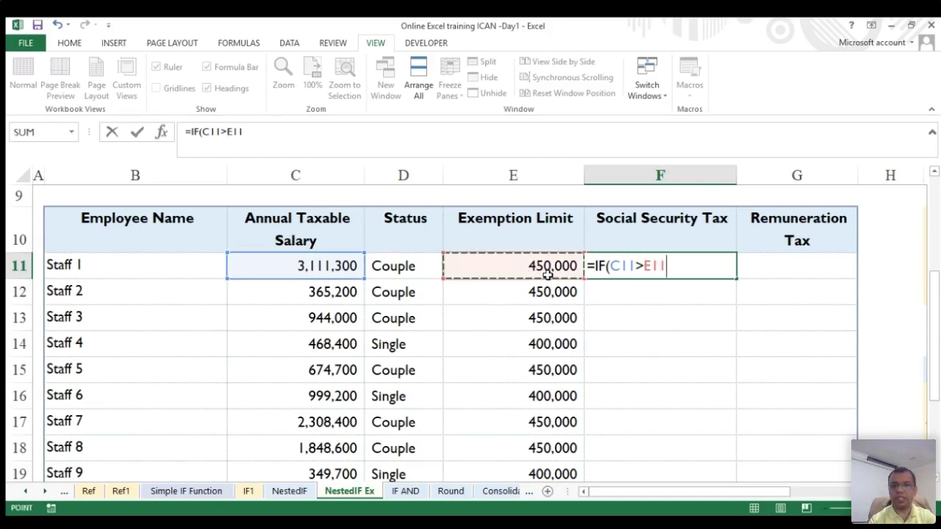
{"action": "type", "text": ","}
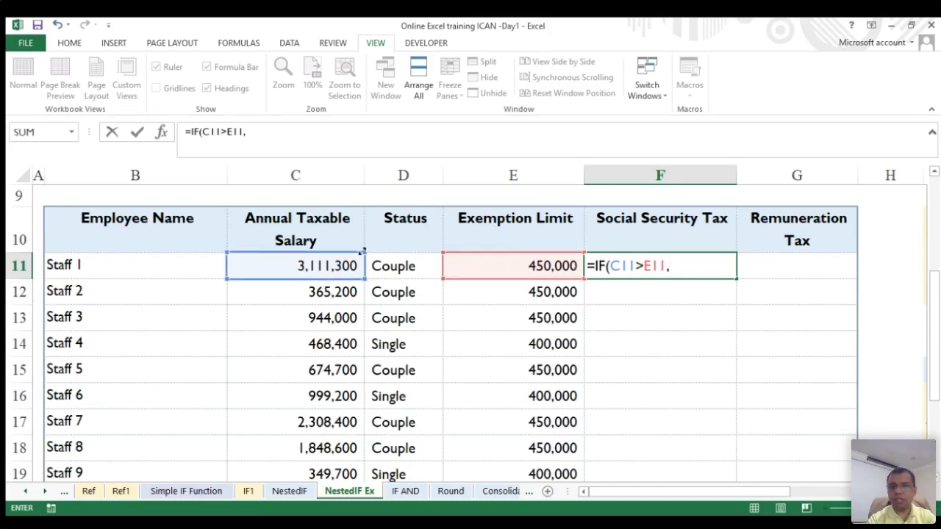
{"action": "left_click", "coordinate": [523, 266]}
{"action": "type", "text": "*1"}
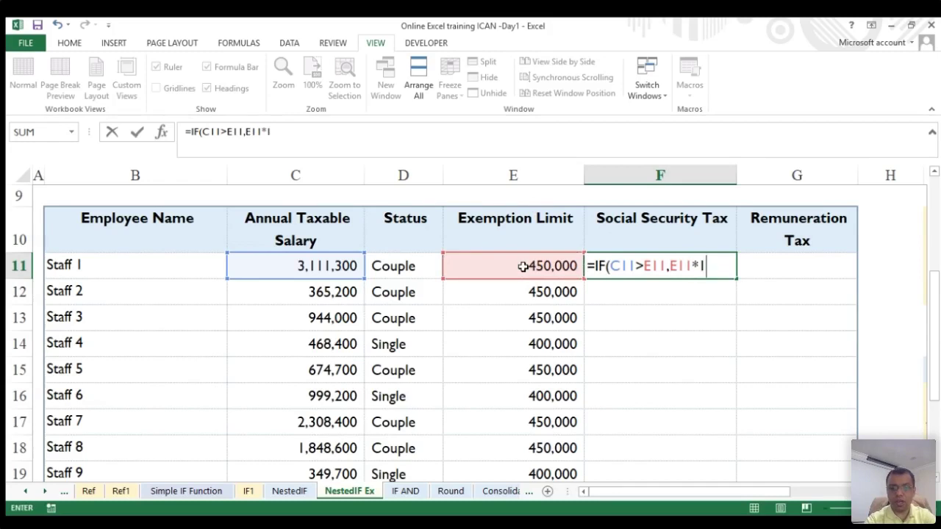
{"action": "type", "text": "%,"}
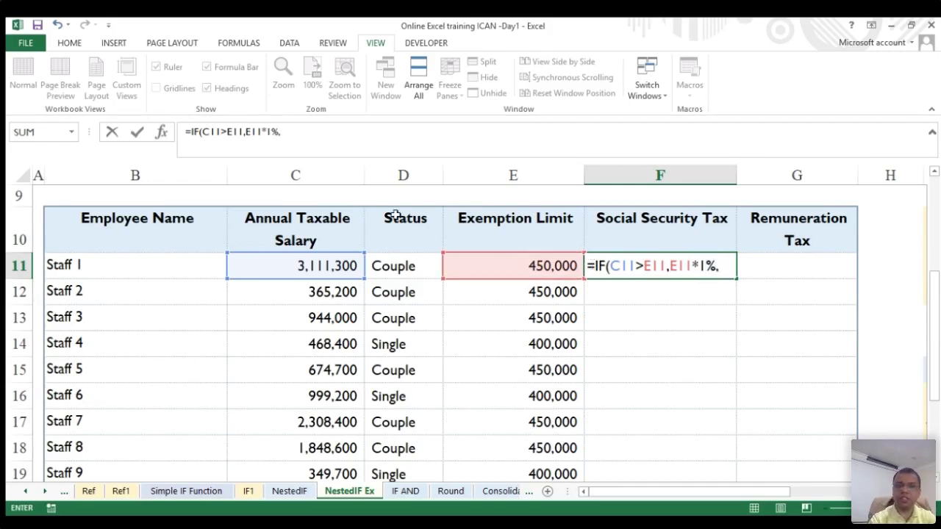
{"action": "left_click", "coordinate": [315, 266]}
{"action": "type", "text": "*1%"}
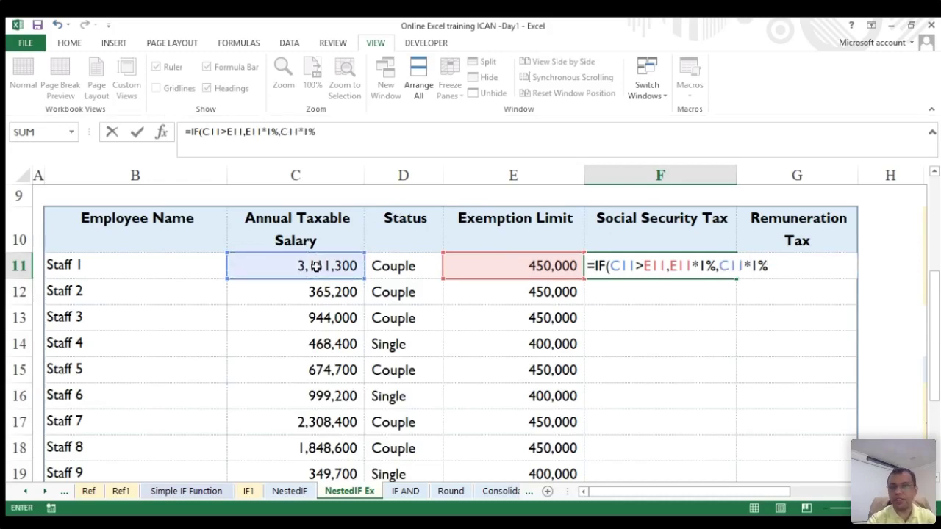
{"action": "key", "text": "Return"}
{"action": "key", "text": "Up"}
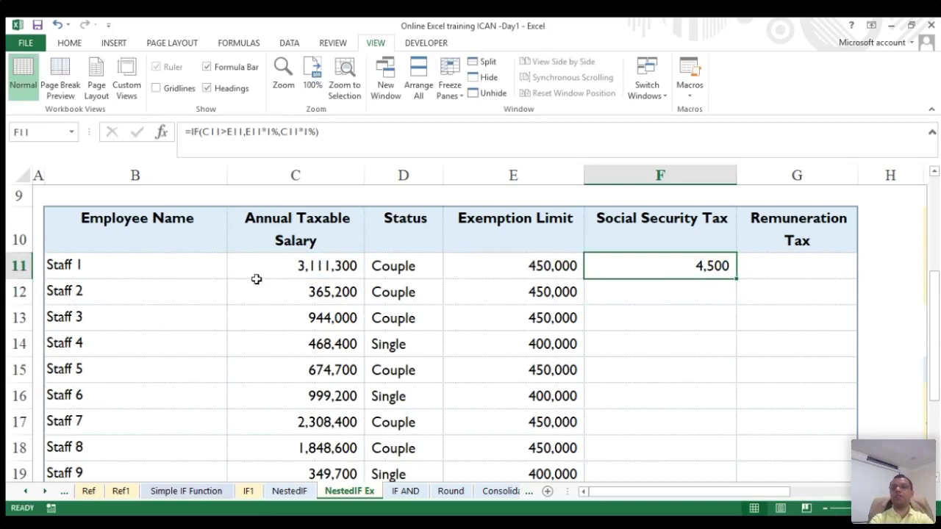
{"action": "left_click_drag", "start_coordinate": [734, 280], "coordinate": [679, 409]}
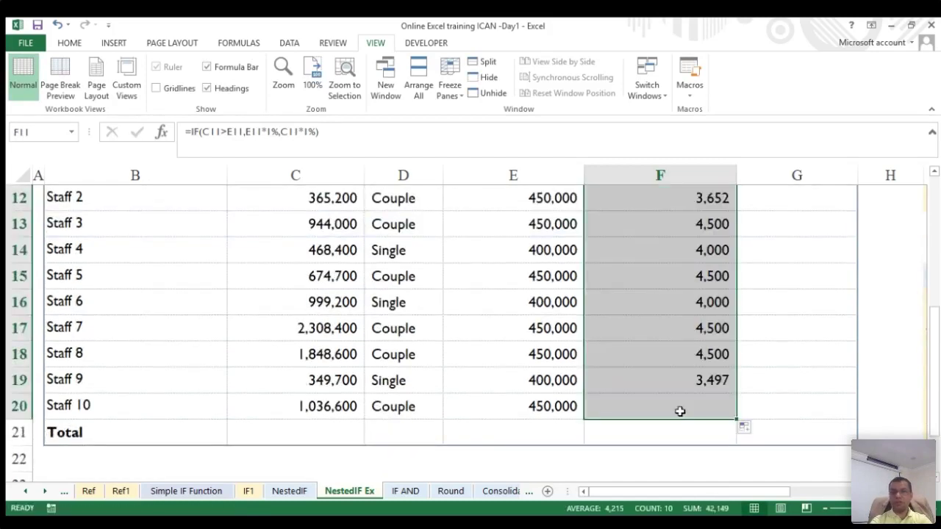
- Reopen F11's formula in edit mode to review its C11 and E11 references
{"action": "scroll", "coordinate": [639, 262], "scroll_direction": "up", "scroll_amount": 1}
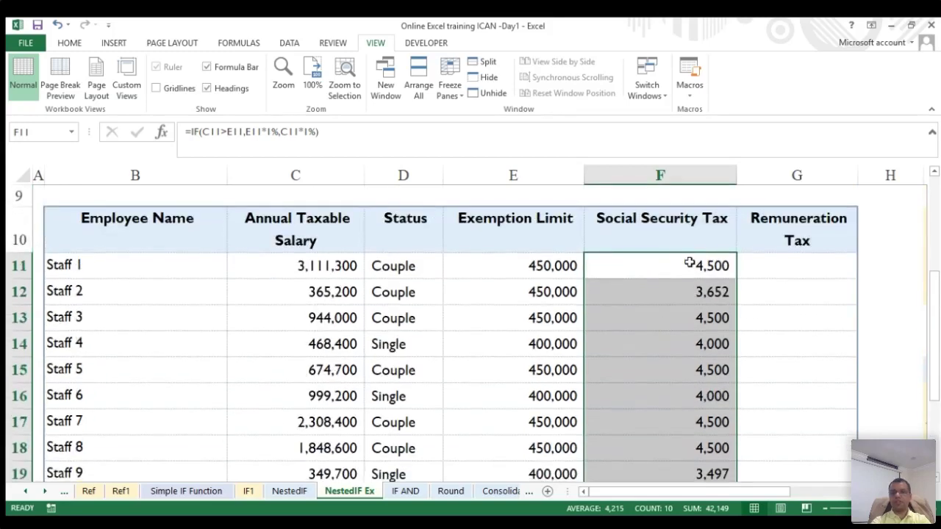
{"action": "left_click", "coordinate": [689, 262]}
{"action": "double_click", "coordinate": [691, 264]}
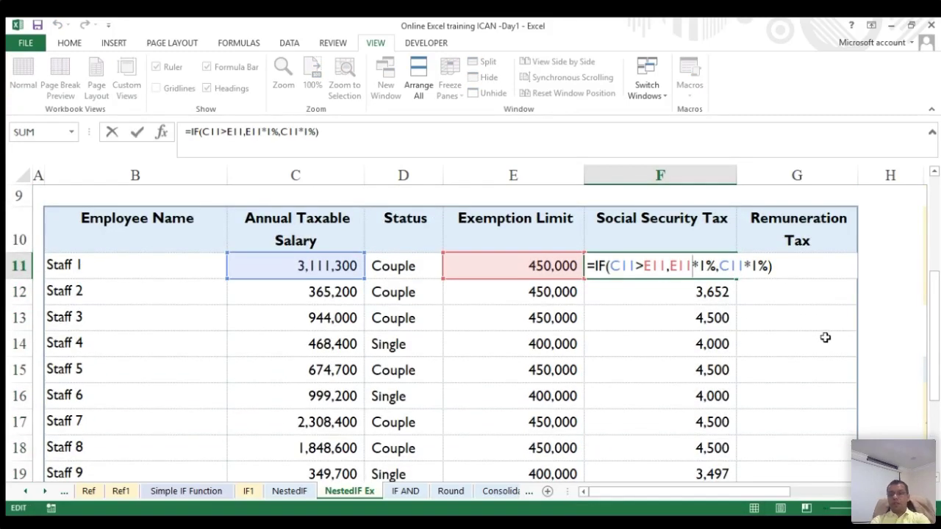
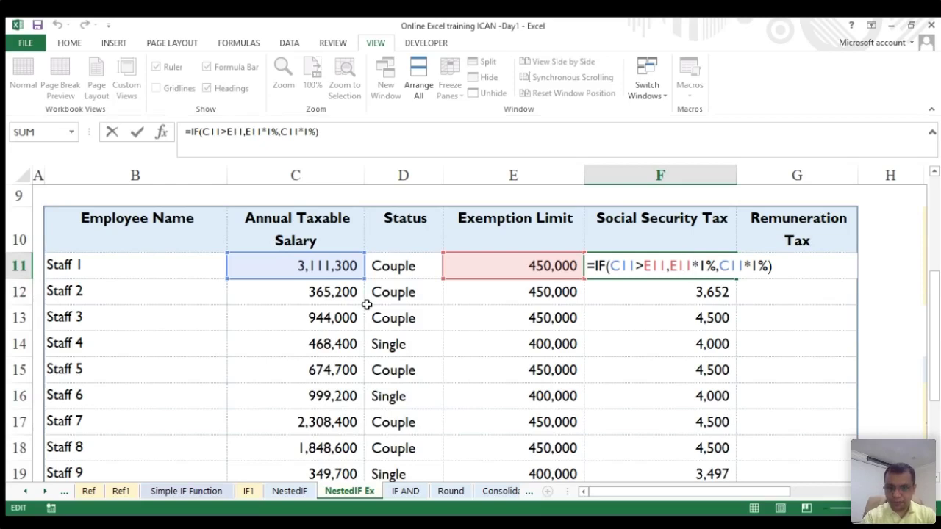
- Confirm Staff 1's Social Security Tax formula in F11 and review its E11 reference
{"action": "key", "text": "Return"}
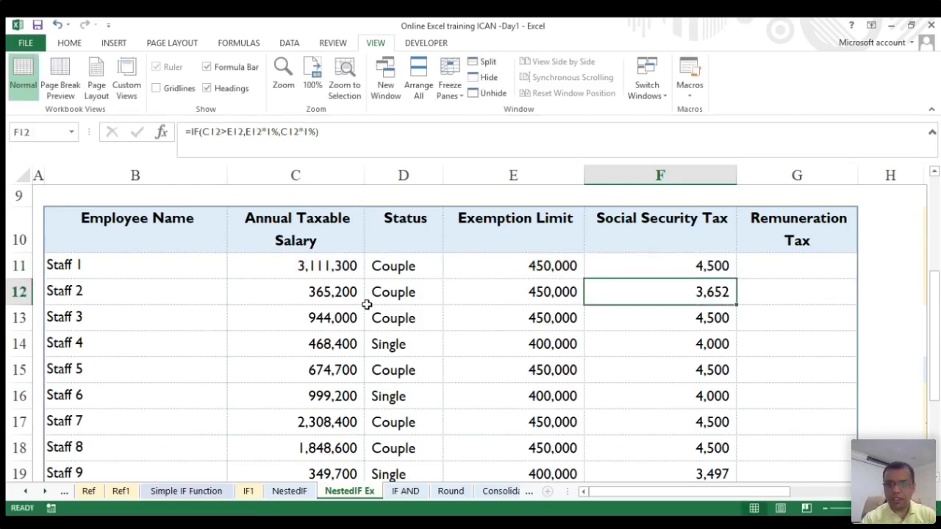
{"action": "key", "text": "Up"}
{"action": "left_click", "coordinate": [207, 131]}
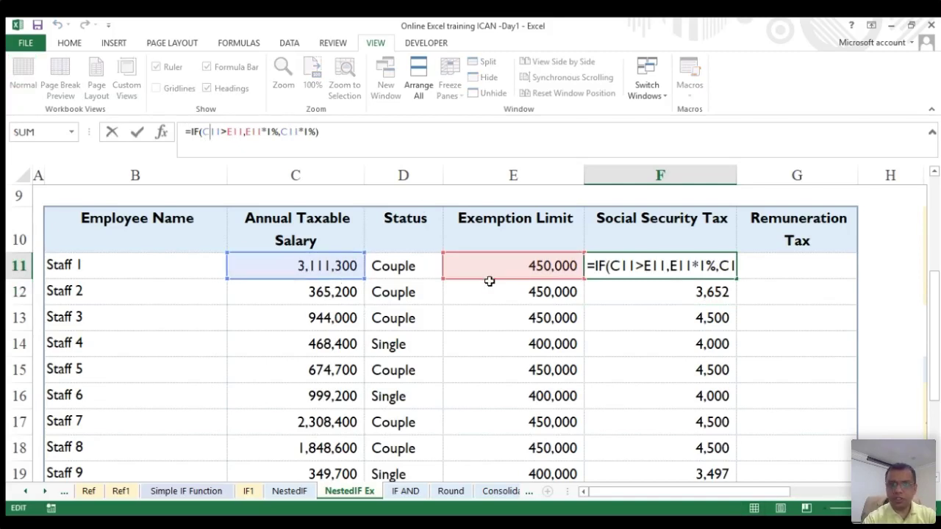
{"action": "left_click", "coordinate": [683, 269]}
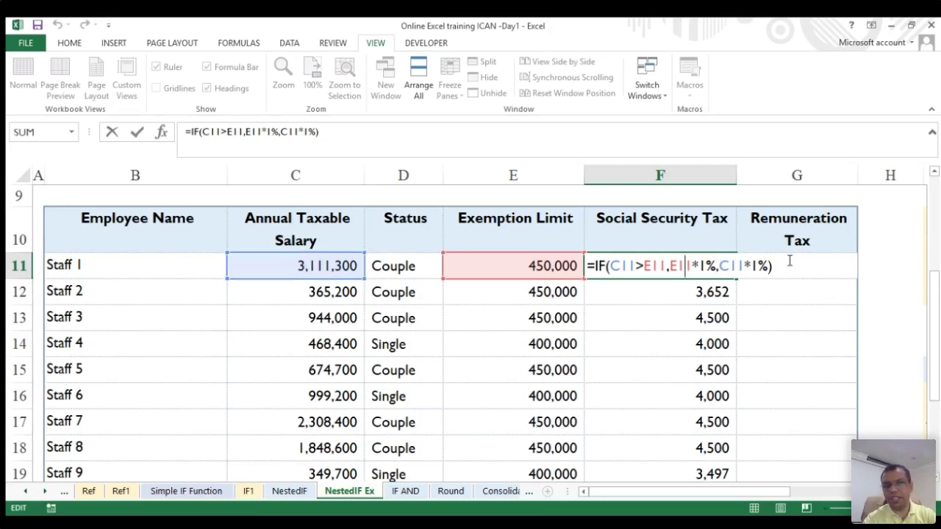
{"action": "key", "text": "Return"}
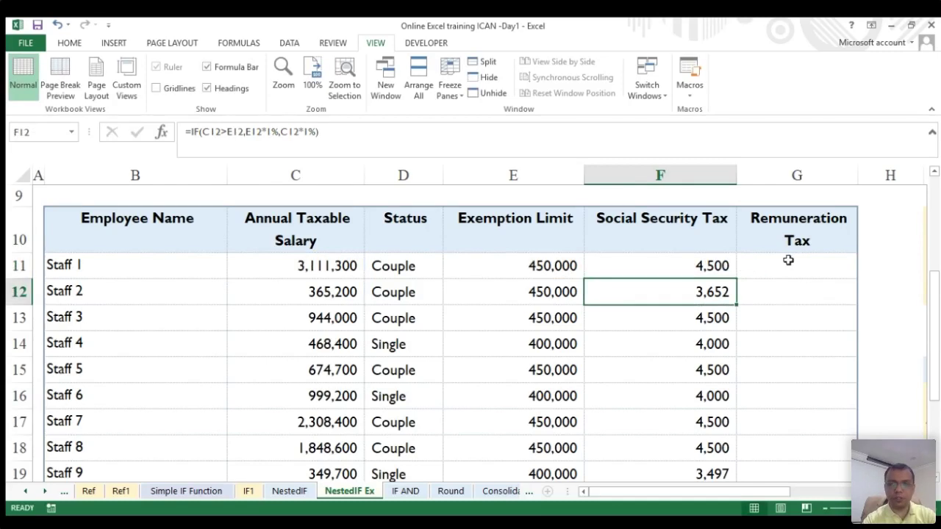
{"action": "key", "text": "Up"}
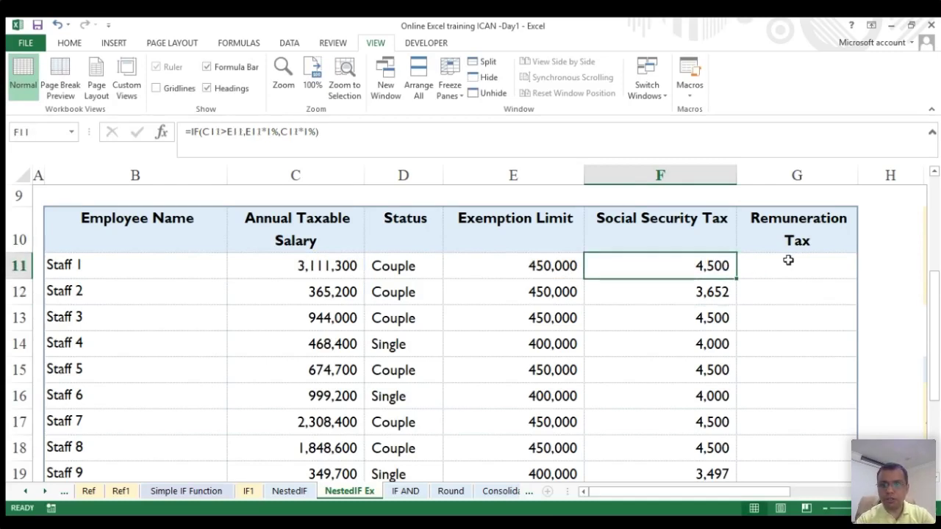
- Select Staff 1's empty Remuneration Tax cell G11 and look over the sheet
{"action": "left_click", "coordinate": [788, 259]}
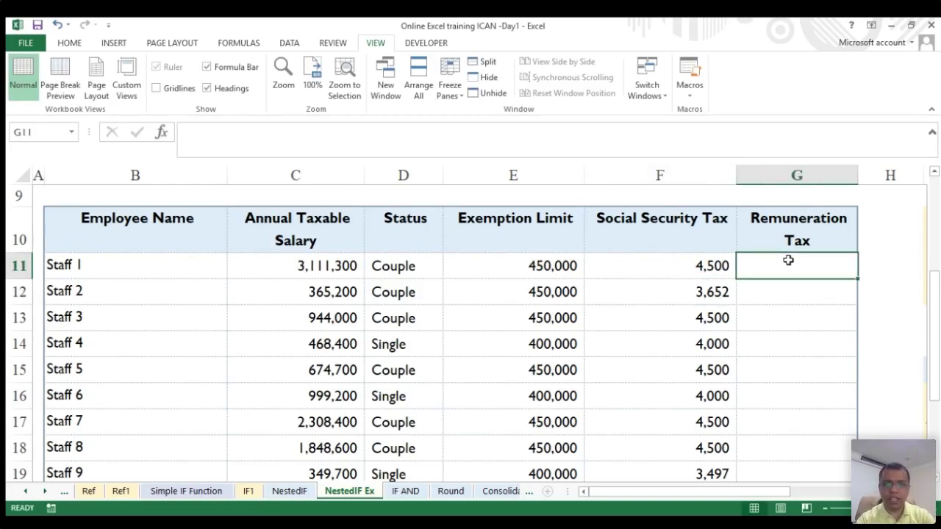
{"action": "scroll", "coordinate": [682, 311], "scroll_direction": "up", "scroll_amount": 1}
{"action": "scroll", "coordinate": [683, 311], "scroll_direction": "right", "scroll_amount": 1}
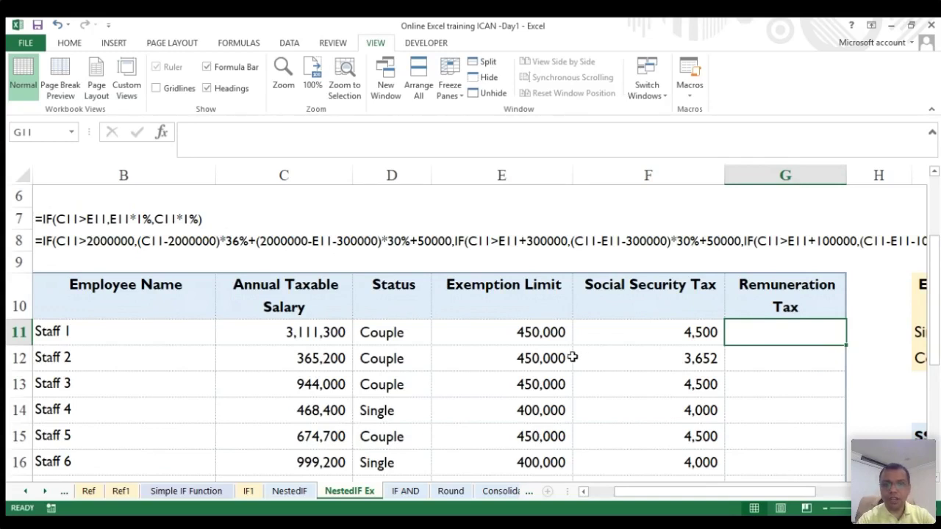
{"action": "scroll", "coordinate": [575, 355], "scroll_direction": "left", "scroll_amount": 1}
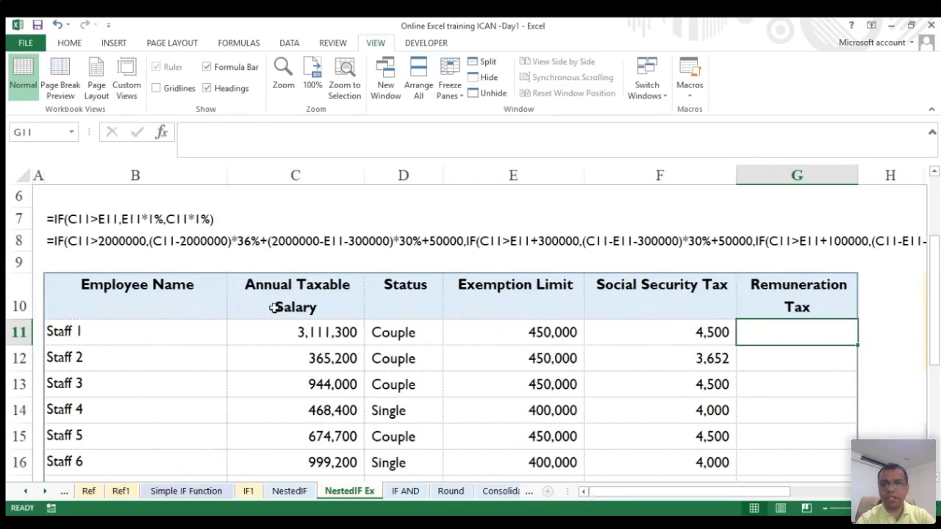
{"action": "scroll", "coordinate": [508, 321], "scroll_direction": "right", "scroll_amount": 3}
{"action": "scroll", "coordinate": [509, 321], "scroll_direction": "left", "scroll_amount": 3}
{"action": "scroll", "coordinate": [510, 321], "scroll_direction": "down", "scroll_amount": 2}
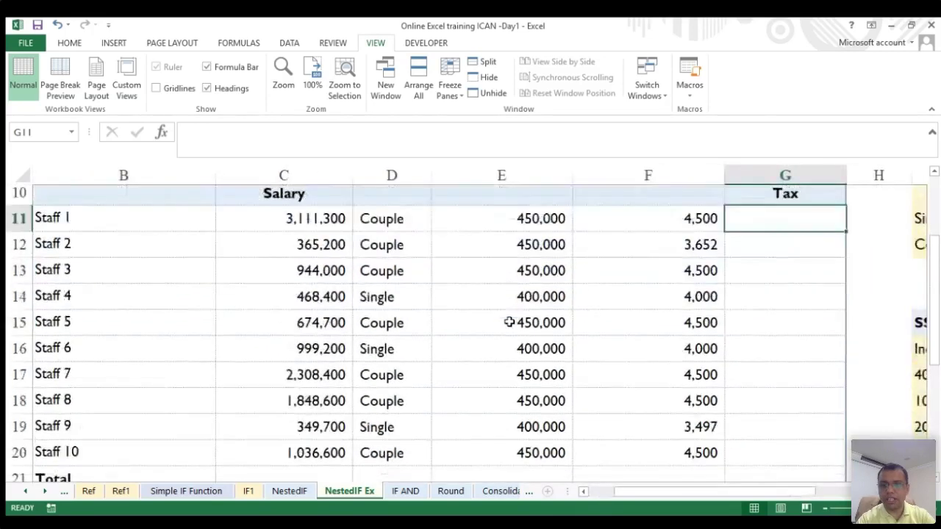
{"action": "scroll", "coordinate": [755, 317], "scroll_direction": "up", "scroll_amount": 2}
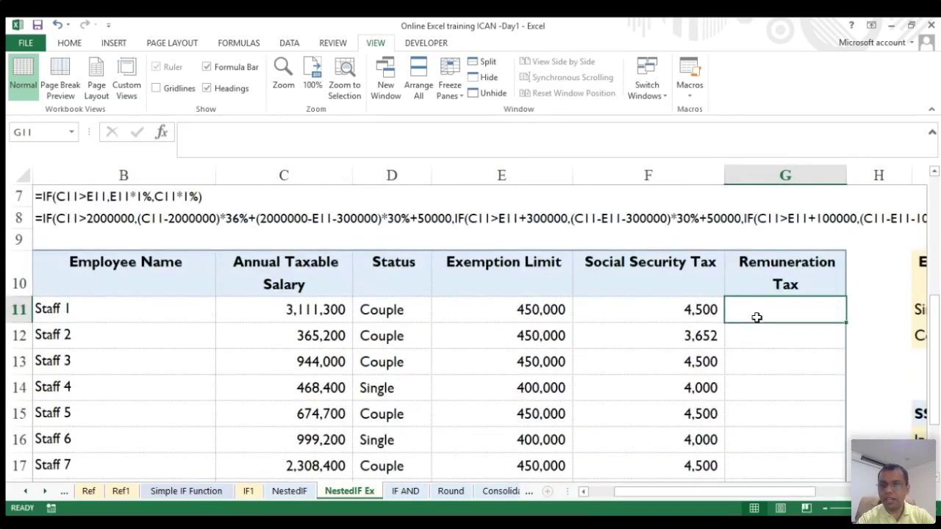
{"action": "scroll", "coordinate": [775, 382], "scroll_direction": "down", "scroll_amount": 1}
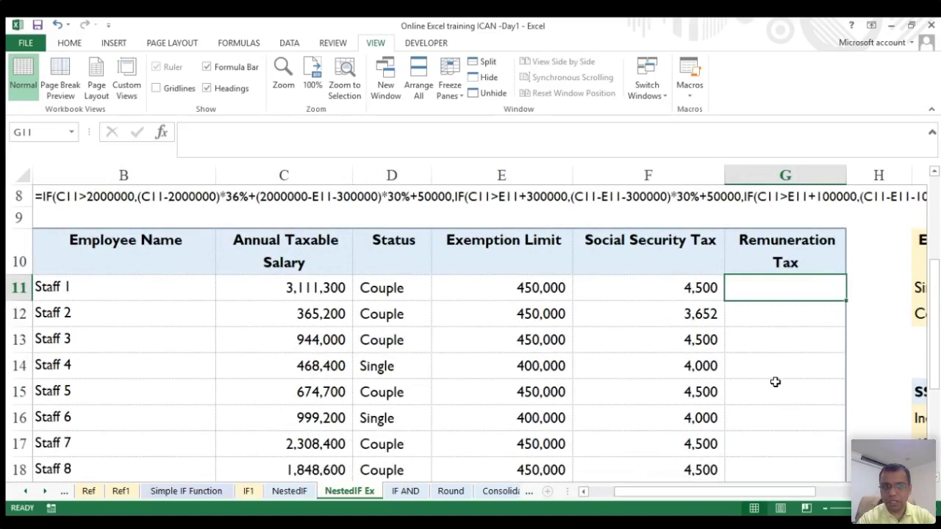
{"action": "scroll", "coordinate": [775, 382], "scroll_direction": "up", "scroll_amount": 1}
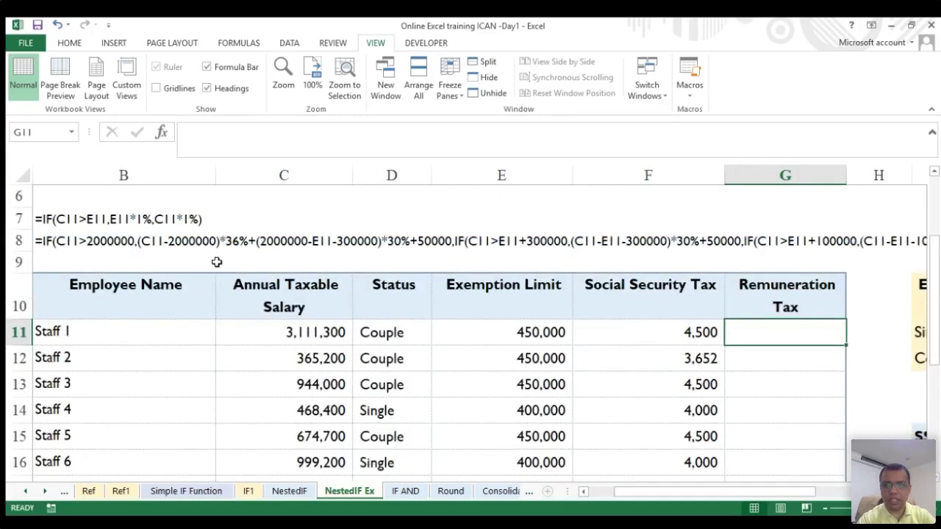
{"action": "scroll", "coordinate": [275, 295], "scroll_direction": "left", "scroll_amount": 1}
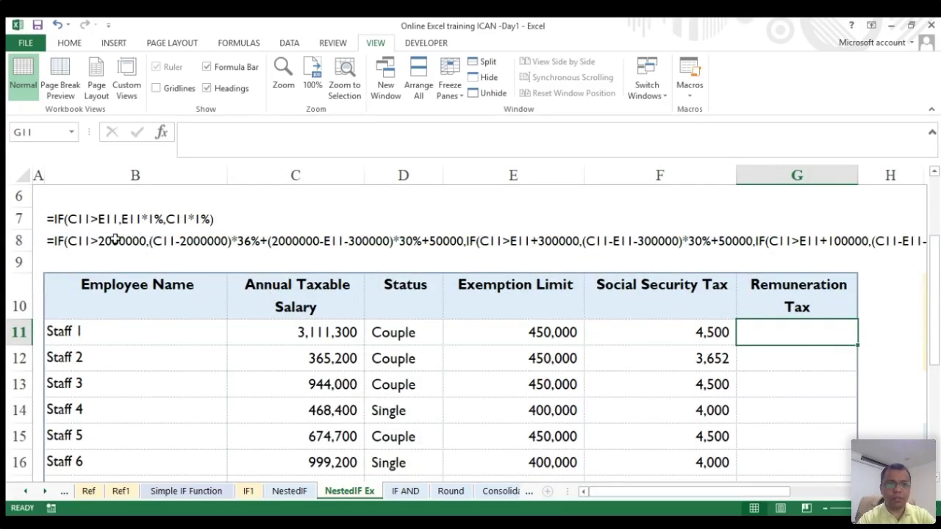
- Inspect the nested IF formula in B8 and the Social Security Tax formula in F15
{"action": "left_click", "coordinate": [69, 242]}
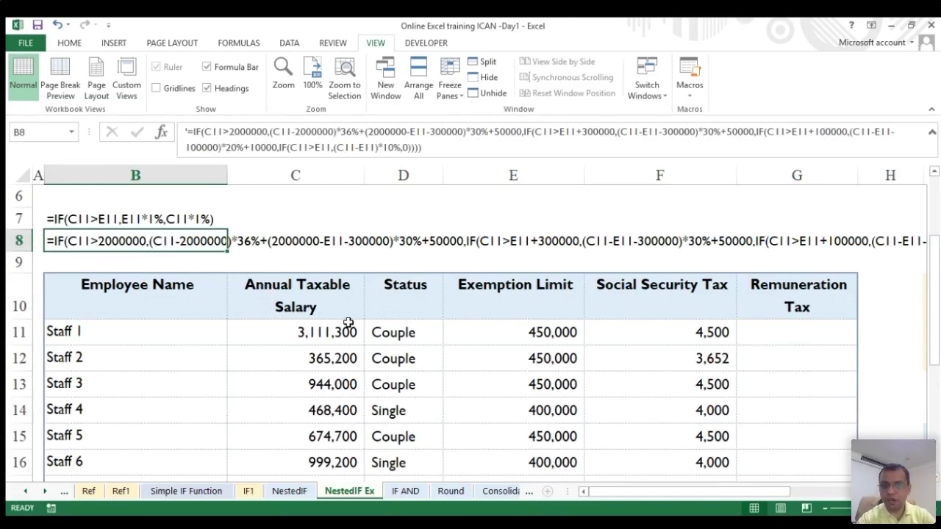
{"action": "scroll", "coordinate": [348, 322], "scroll_direction": "right", "scroll_amount": 3}
{"action": "scroll", "coordinate": [349, 322], "scroll_direction": "right", "scroll_amount": 2}
{"action": "left_click", "coordinate": [607, 328]}
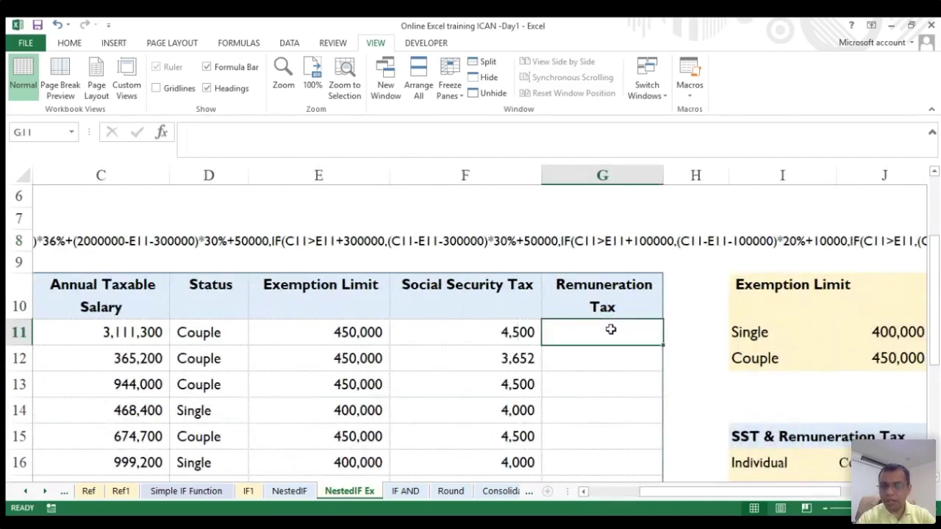
{"action": "scroll", "coordinate": [610, 329], "scroll_direction": "down", "scroll_amount": 1}
{"action": "scroll", "coordinate": [611, 329], "scroll_direction": "down", "scroll_amount": 1}
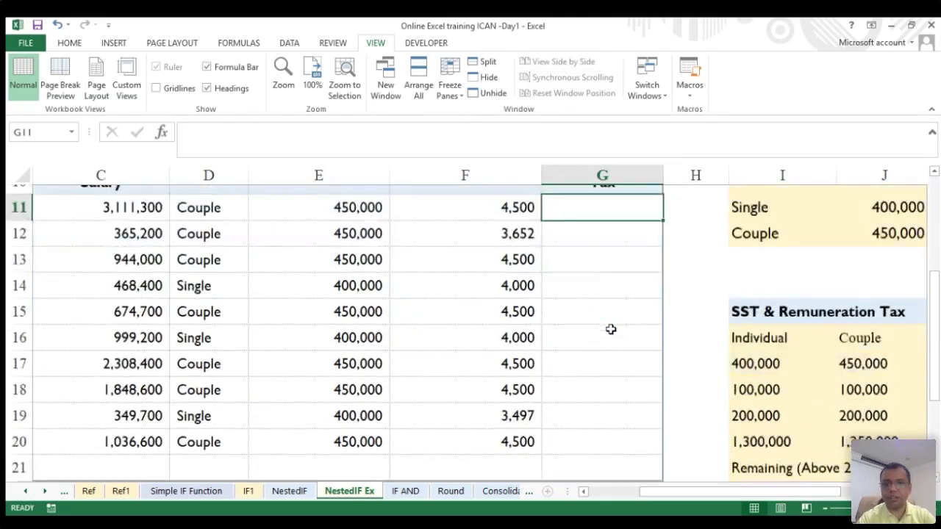
{"action": "left_click", "coordinate": [519, 278]}
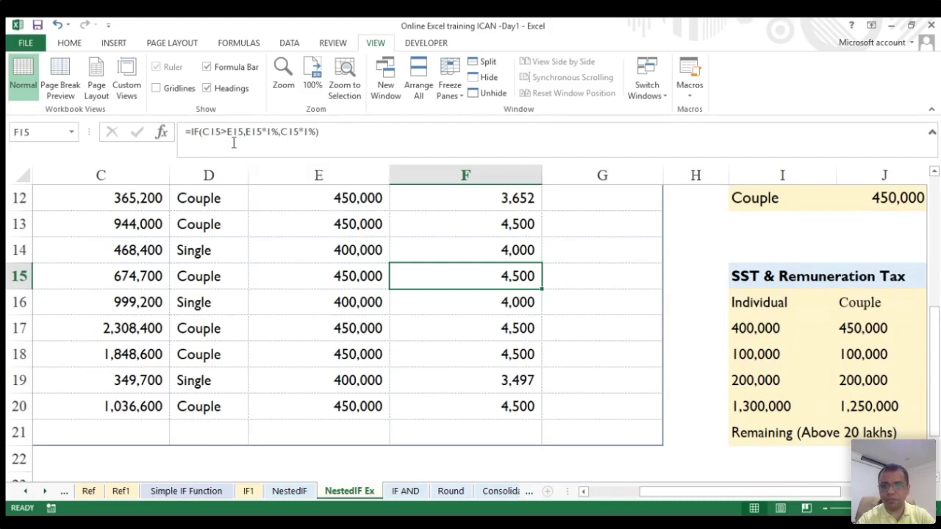
{"action": "scroll", "coordinate": [571, 312], "scroll_direction": "right", "scroll_amount": 1}
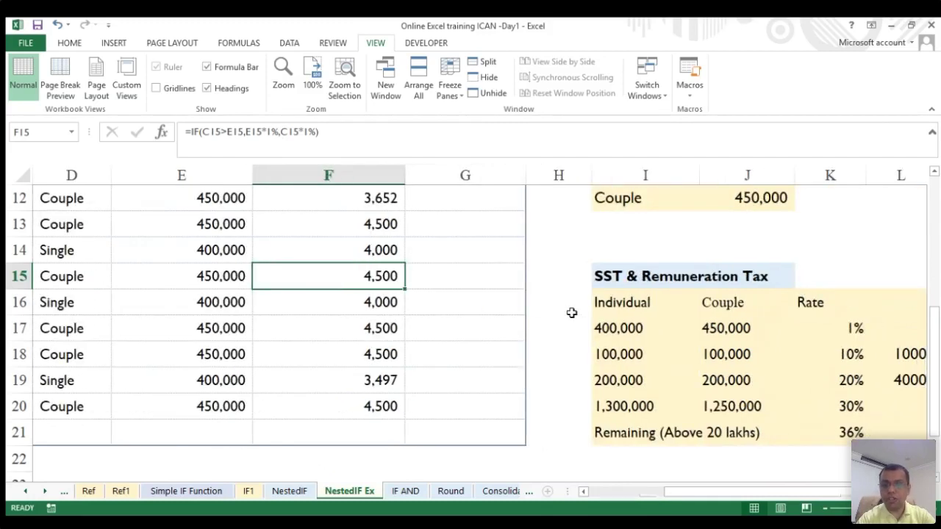
{"action": "scroll", "coordinate": [508, 257], "scroll_direction": "up", "scroll_amount": 1}
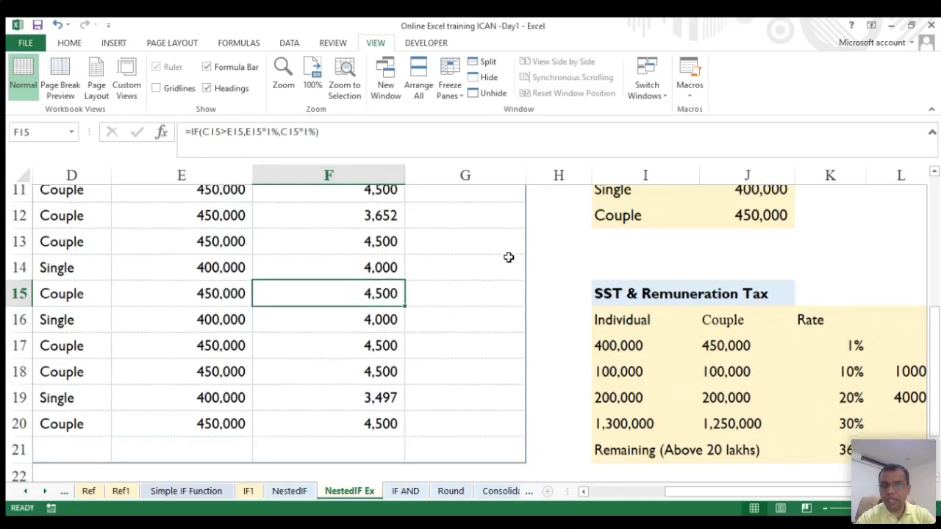
{"action": "scroll", "coordinate": [508, 258], "scroll_direction": "up", "scroll_amount": 1}
{"action": "scroll", "coordinate": [600, 297], "scroll_direction": "down", "scroll_amount": 1}
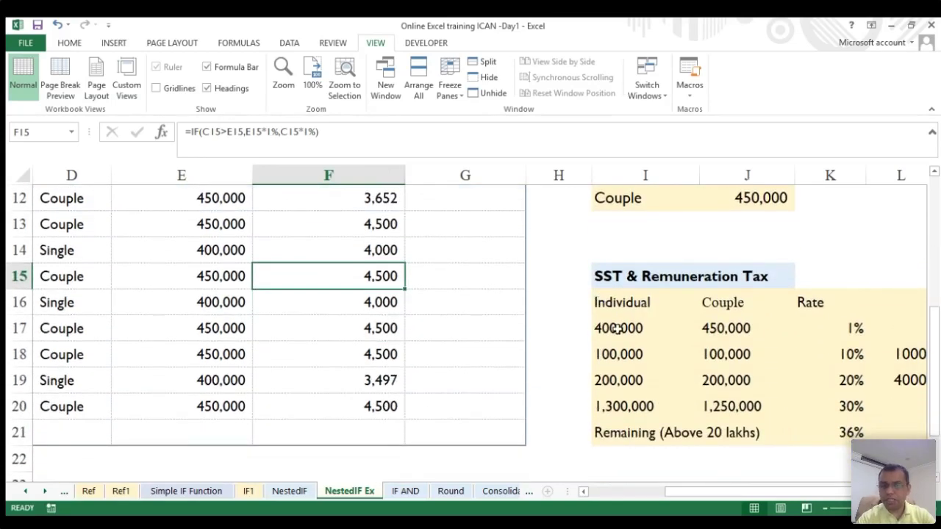
- Review the tax slabs: 400,000 at 1%, 100,000 at 10%, 200,000 at 20%, 36% above 20 lakhs
{"action": "left_click", "coordinate": [618, 329]}
{"action": "left_click", "coordinate": [838, 317]}
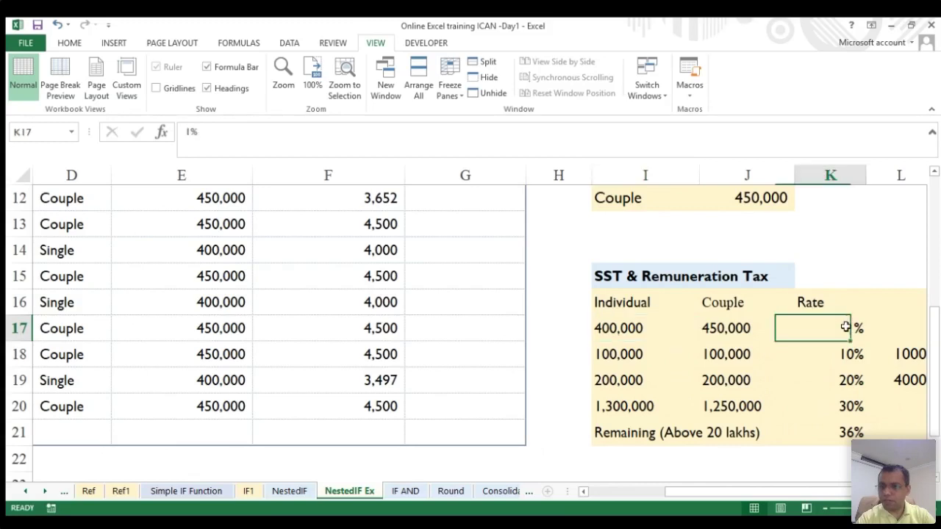
{"action": "left_click", "coordinate": [628, 354]}
{"action": "left_click", "coordinate": [834, 353]}
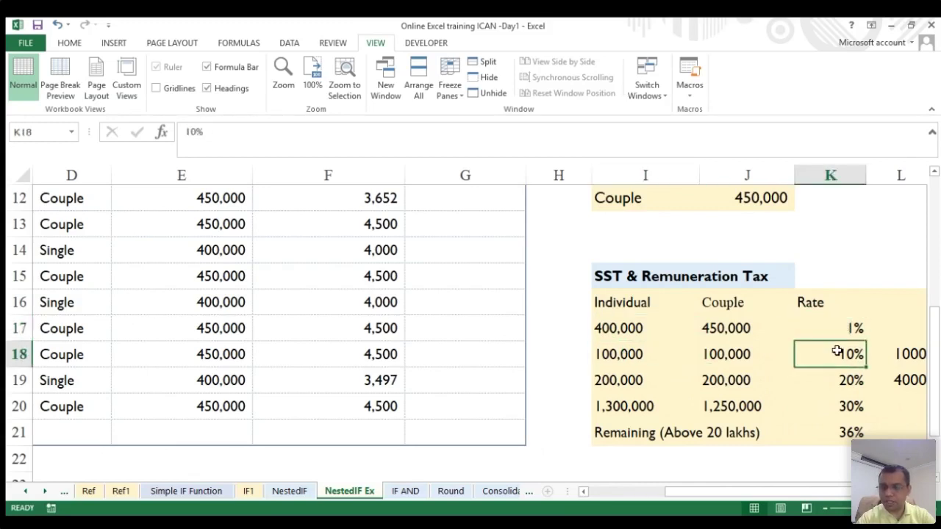
{"action": "left_click", "coordinate": [635, 381]}
{"action": "left_click", "coordinate": [837, 380]}
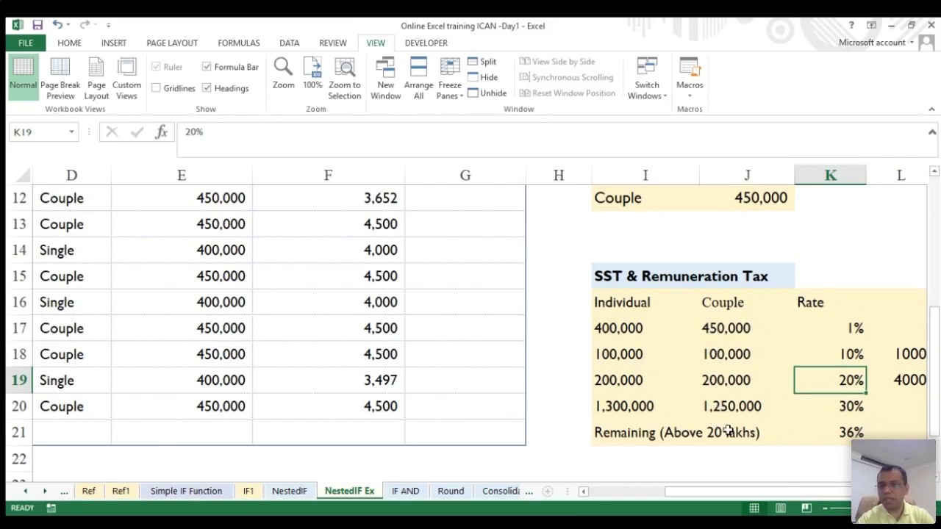
{"action": "left_click", "coordinate": [828, 427]}
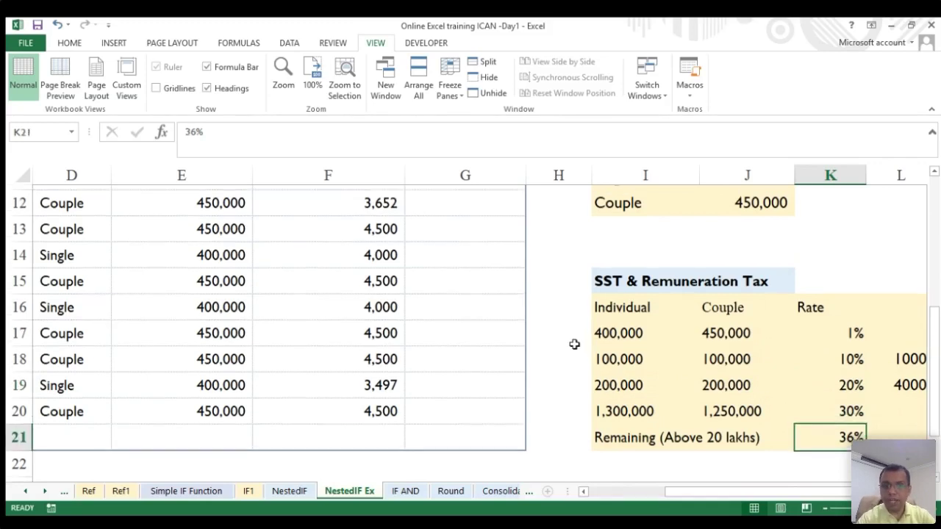
- Select G11 and begin its formula with =if
{"action": "scroll", "coordinate": [573, 343], "scroll_direction": "up", "scroll_amount": 2}
{"action": "left_click", "coordinate": [464, 293]}
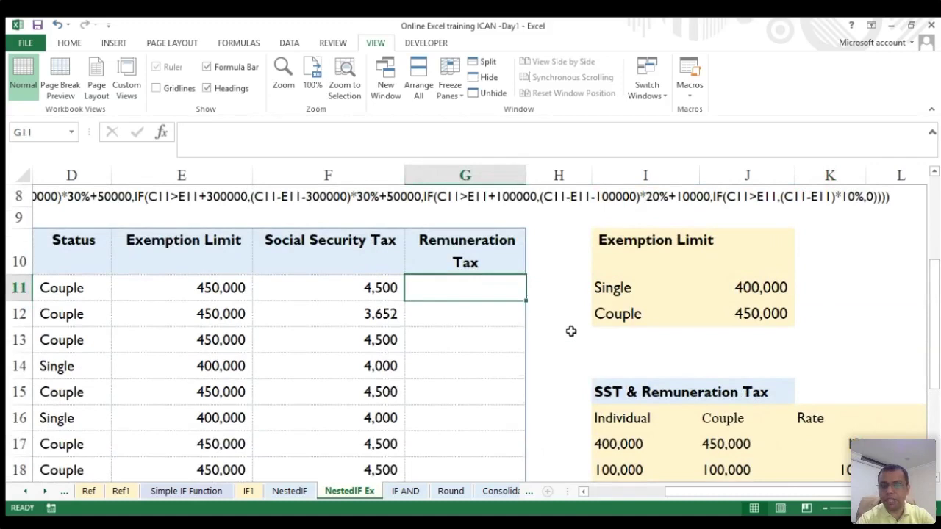
{"action": "scroll", "coordinate": [570, 331], "scroll_direction": "down", "scroll_amount": 1}
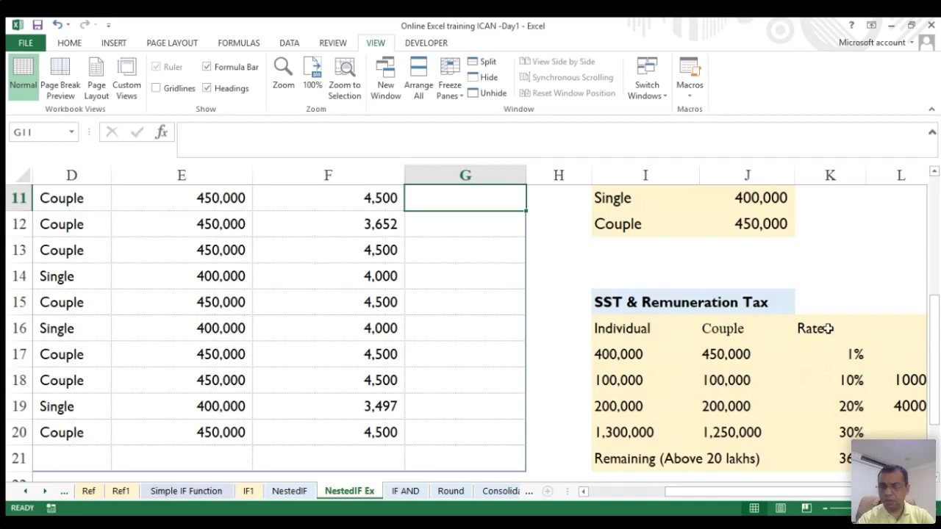
{"action": "scroll", "coordinate": [642, 298], "scroll_direction": "up", "scroll_amount": 1}
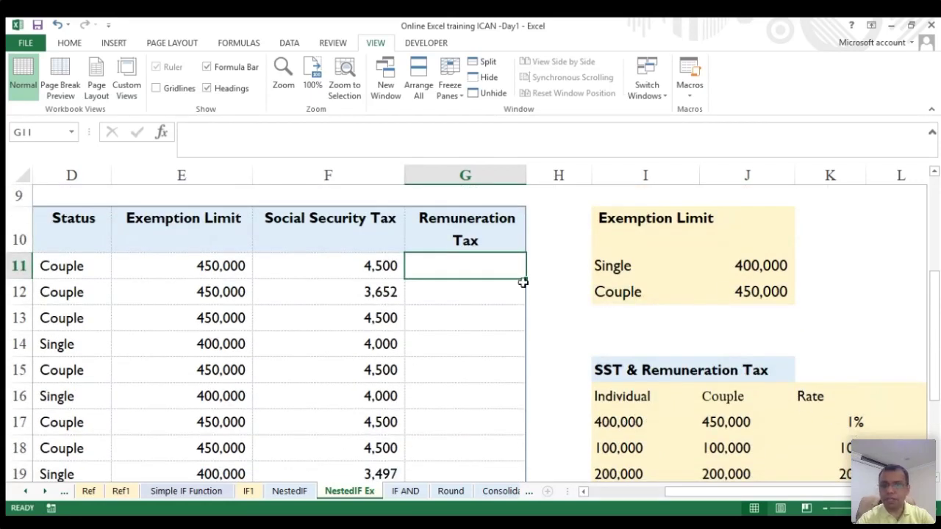
{"action": "scroll", "coordinate": [824, 392], "scroll_direction": "down", "scroll_amount": 1}
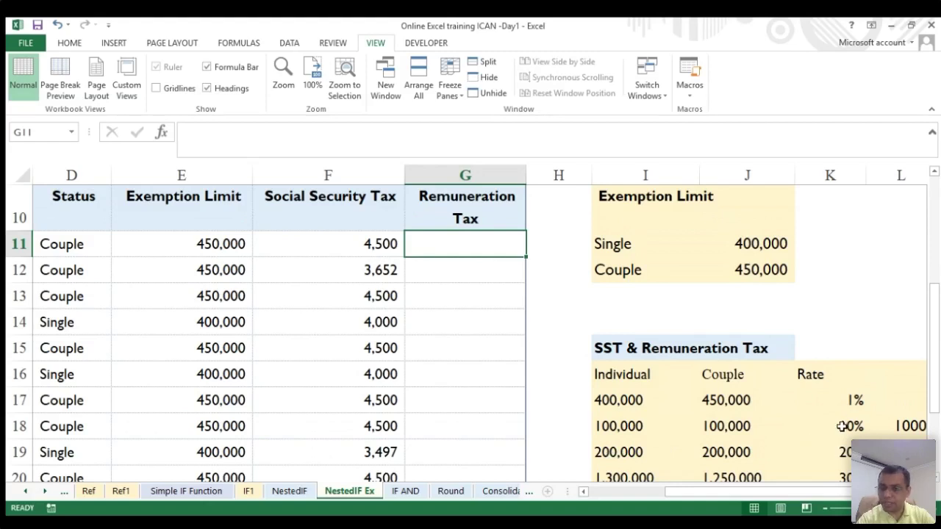
{"action": "scroll", "coordinate": [845, 425], "scroll_direction": "down", "scroll_amount": 1}
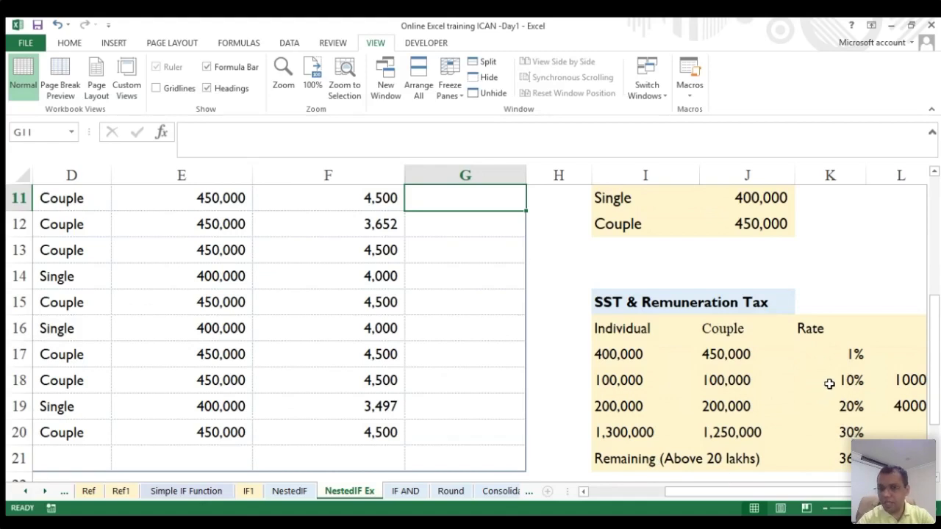
{"action": "scroll", "coordinate": [561, 343], "scroll_direction": "up", "scroll_amount": 1}
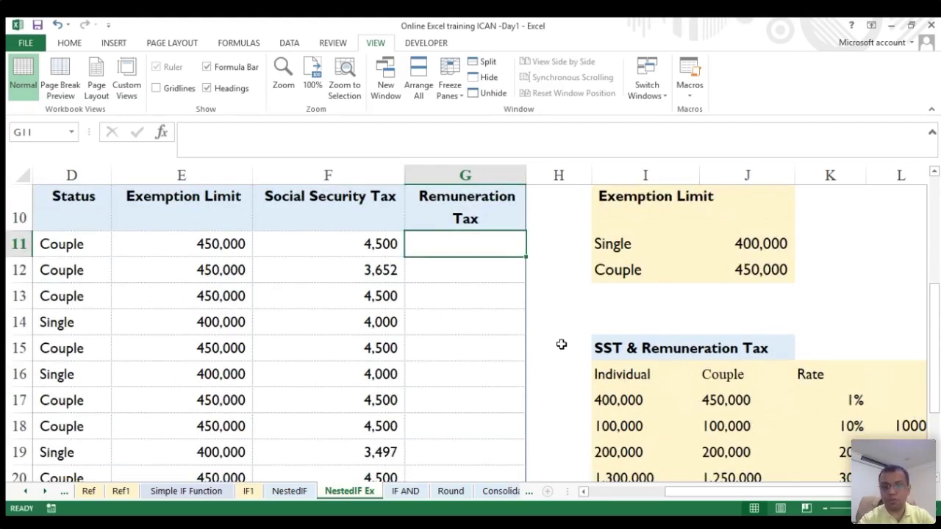
{"action": "type", "text": "="}
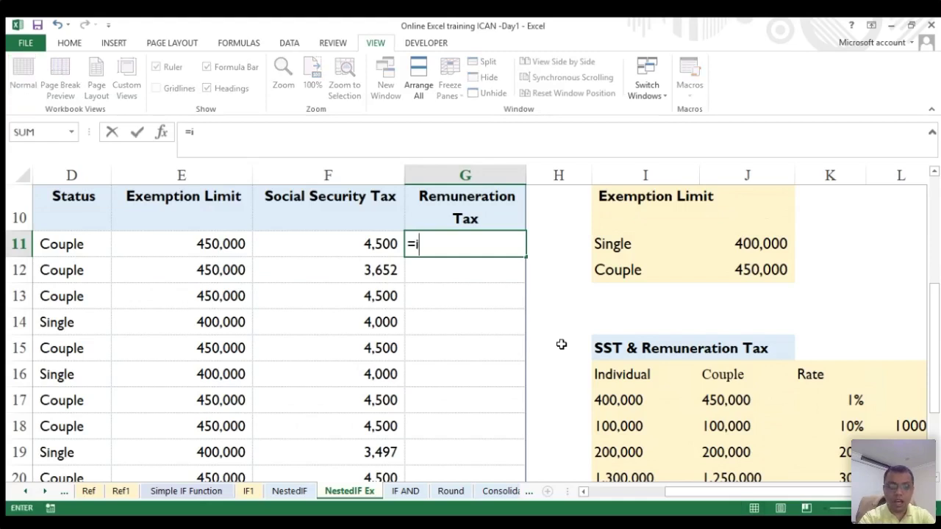
{"action": "type", "text": "if"}
- Accept IF( in G11 and start the condition with C11>
{"action": "key", "text": "Tab"}
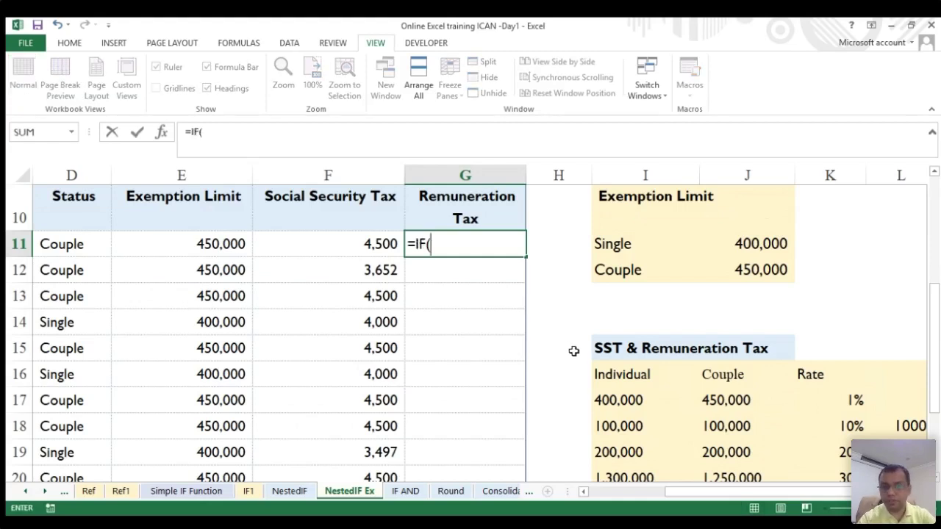
{"action": "scroll", "coordinate": [563, 346], "scroll_direction": "up", "scroll_amount": 1}
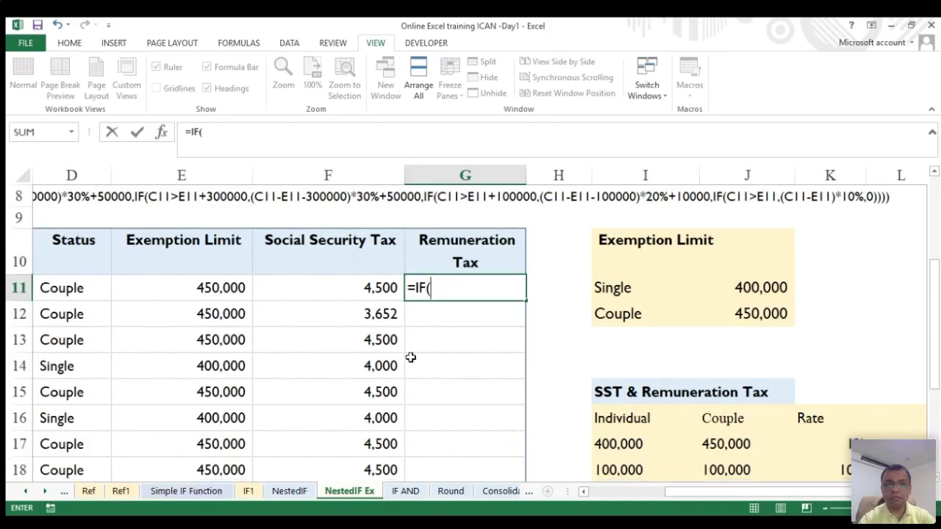
{"action": "scroll", "coordinate": [410, 358], "scroll_direction": "left", "scroll_amount": 2}
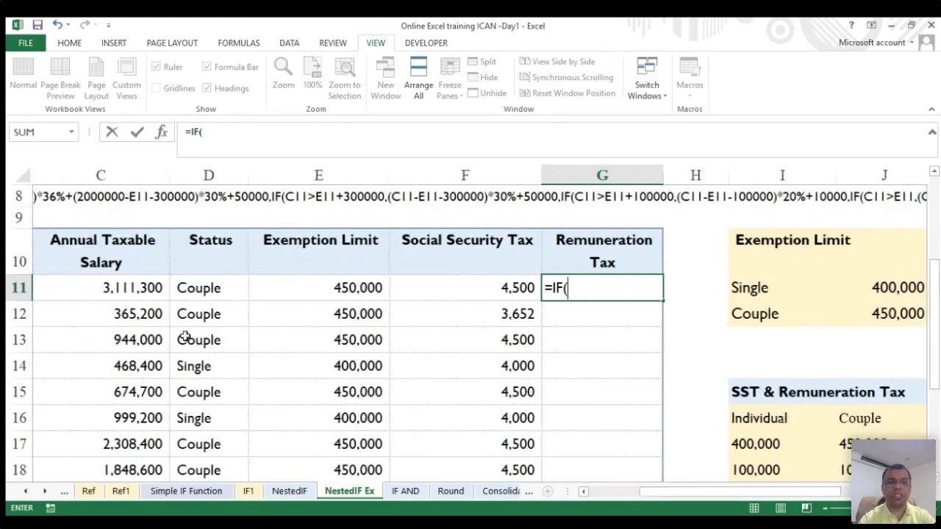
{"action": "scroll", "coordinate": [179, 337], "scroll_direction": "left", "scroll_amount": 1}
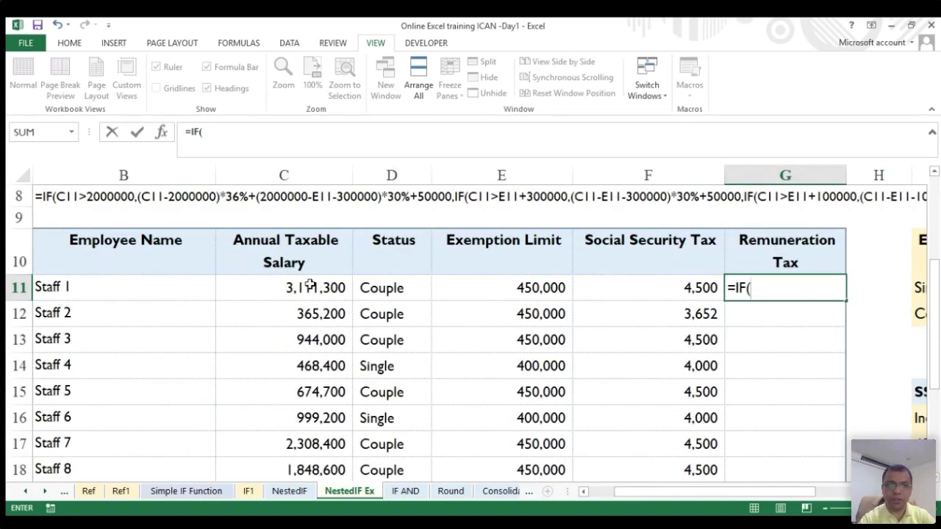
{"action": "left_click", "coordinate": [302, 290]}
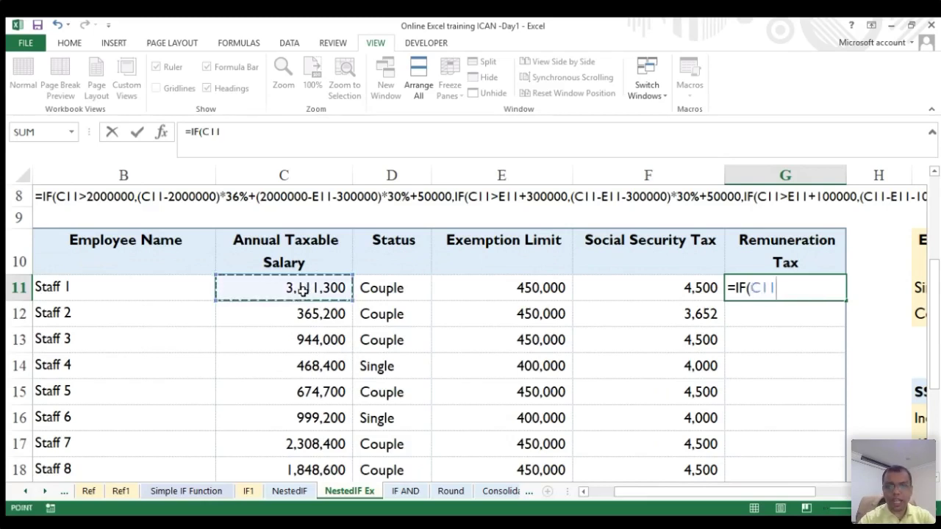
{"action": "type", "text": ">"}
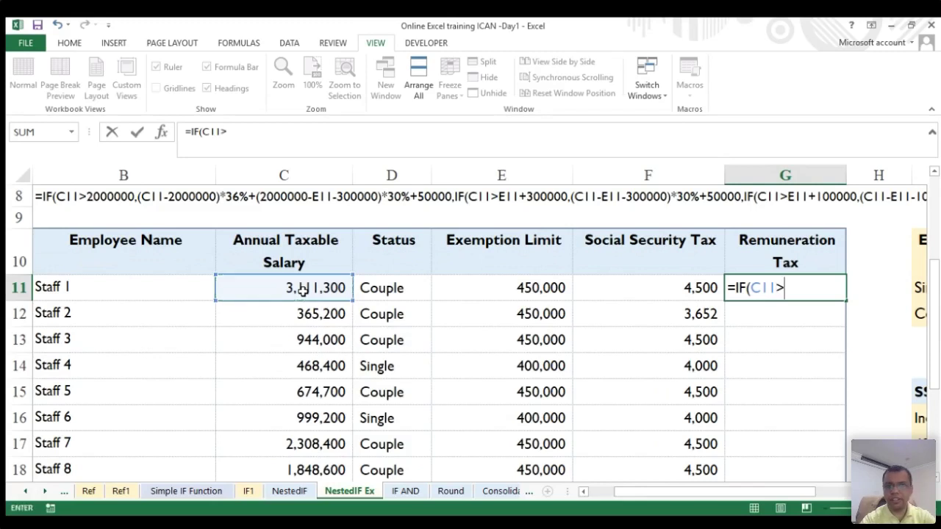
- Complete the IF condition's threshold as 2000000 in the formula bar
{"action": "scroll", "coordinate": [498, 304], "scroll_direction": "right", "scroll_amount": 3}
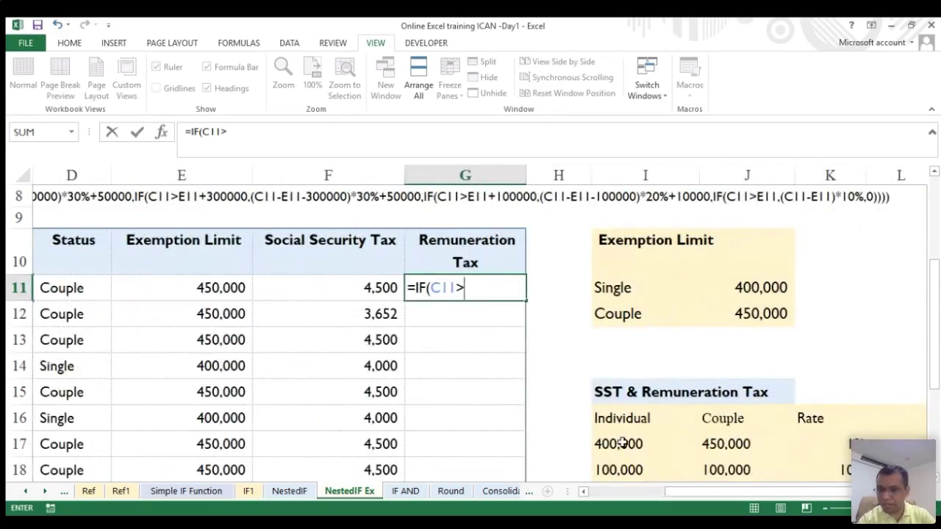
{"action": "scroll", "coordinate": [621, 443], "scroll_direction": "down", "scroll_amount": 1}
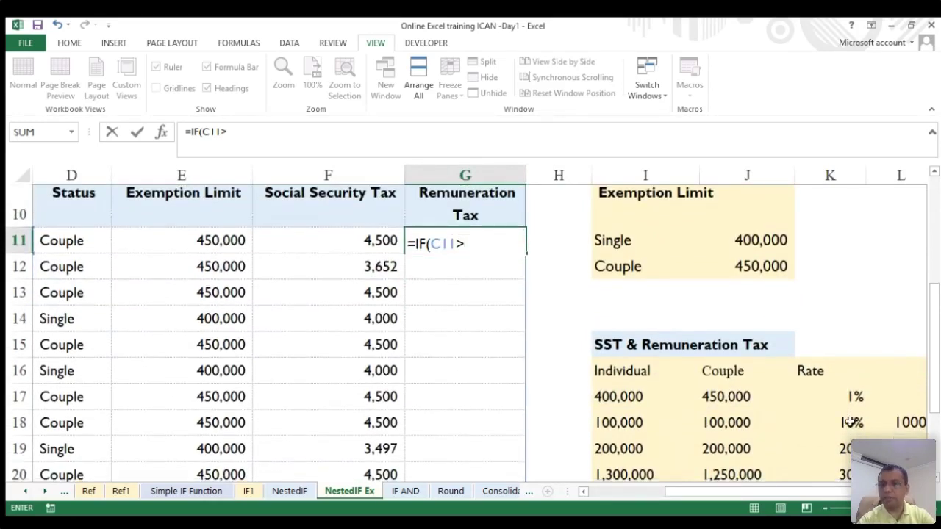
{"action": "scroll", "coordinate": [850, 422], "scroll_direction": "down", "scroll_amount": 1}
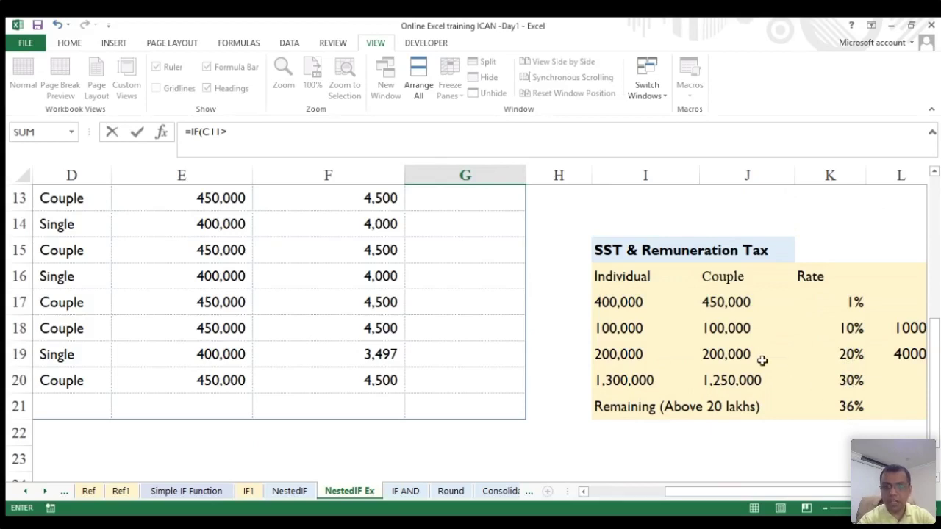
{"action": "scroll", "coordinate": [763, 360], "scroll_direction": "up", "scroll_amount": 3}
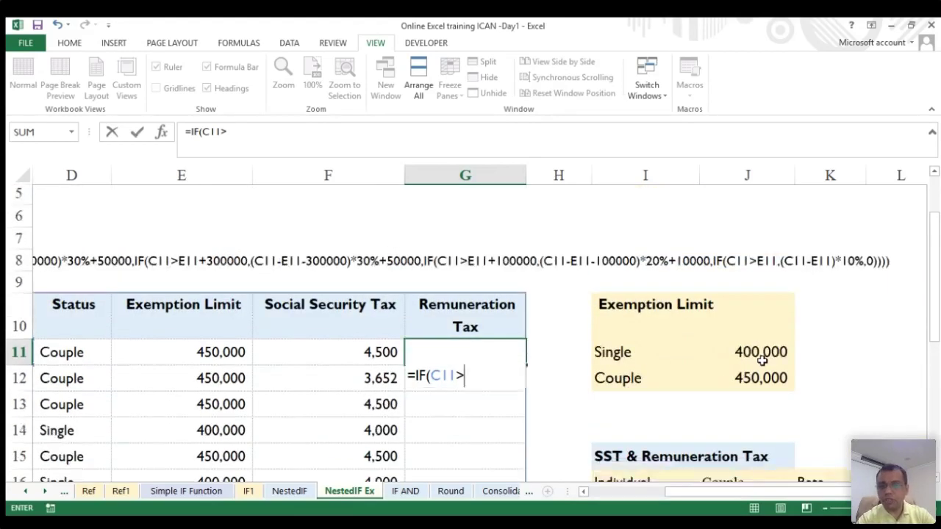
{"action": "scroll", "coordinate": [762, 360], "scroll_direction": "down", "scroll_amount": 2}
{"action": "scroll", "coordinate": [762, 360], "scroll_direction": "down", "scroll_amount": 1}
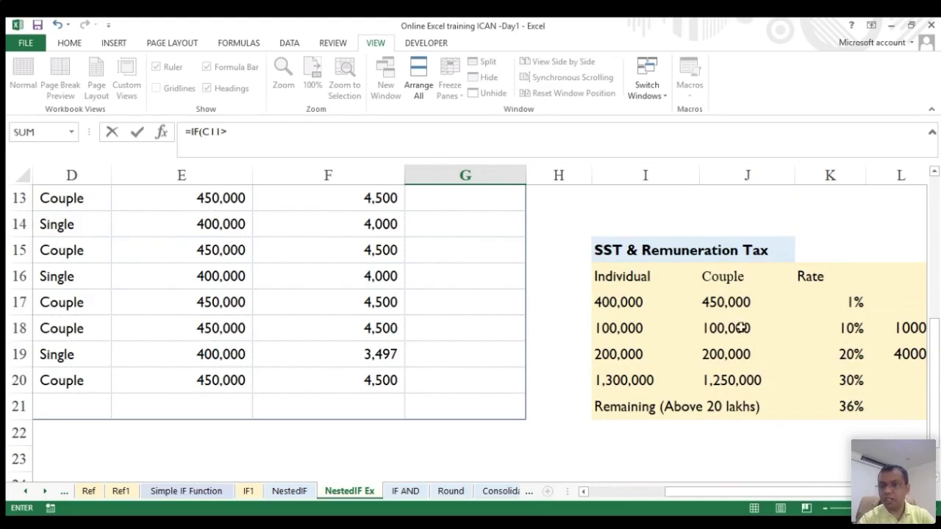
{"action": "scroll", "coordinate": [562, 364], "scroll_direction": "up", "scroll_amount": 1}
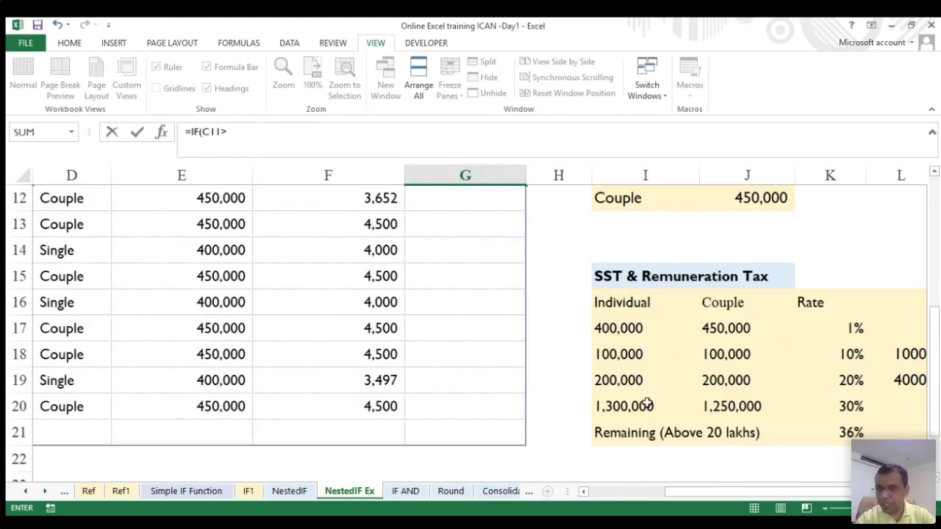
{"action": "scroll", "coordinate": [304, 235], "scroll_direction": "left", "scroll_amount": 1}
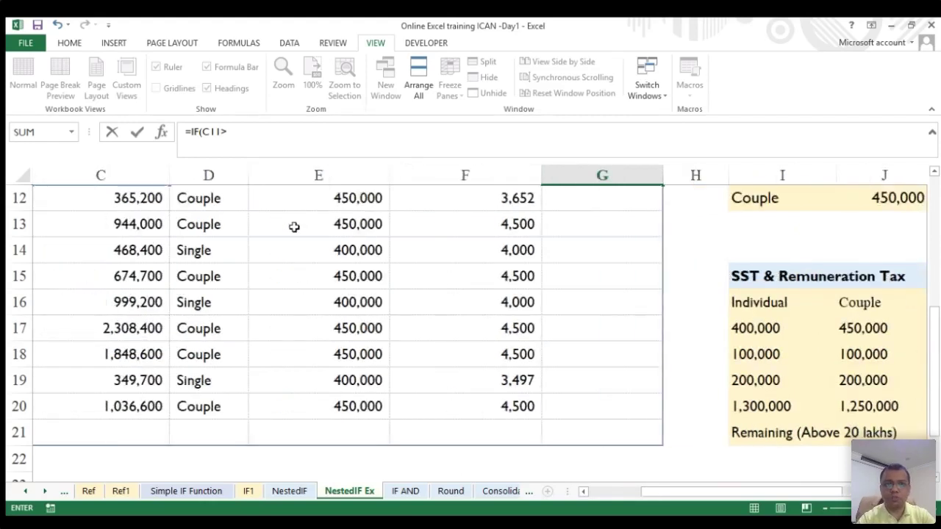
{"action": "scroll", "coordinate": [304, 235], "scroll_direction": "up", "scroll_amount": 4}
{"action": "scroll", "coordinate": [293, 228], "scroll_direction": "down", "scroll_amount": 2}
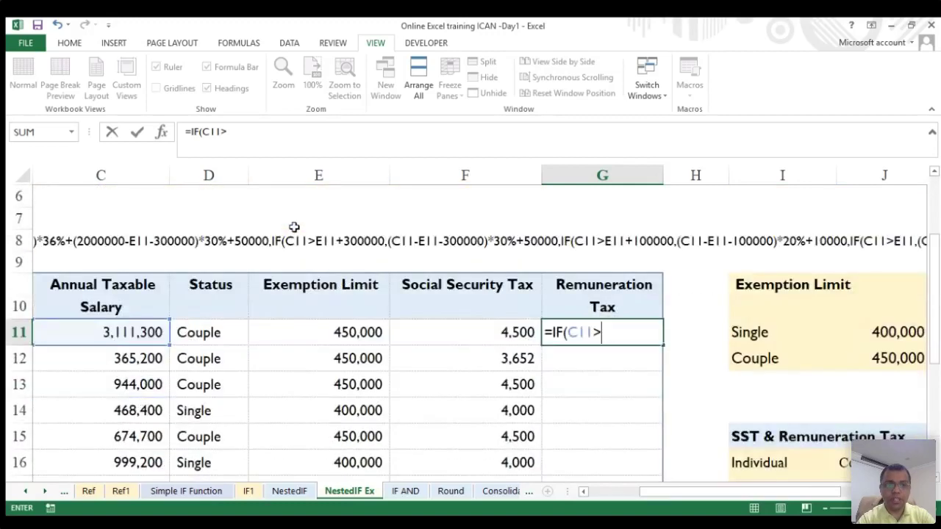
{"action": "left_click", "coordinate": [233, 132]}
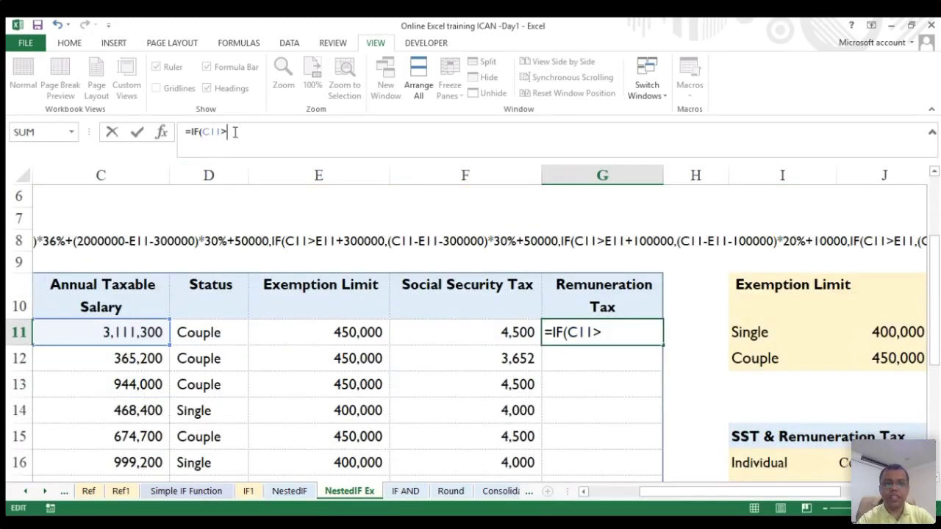
{"action": "type", "text": "2"}
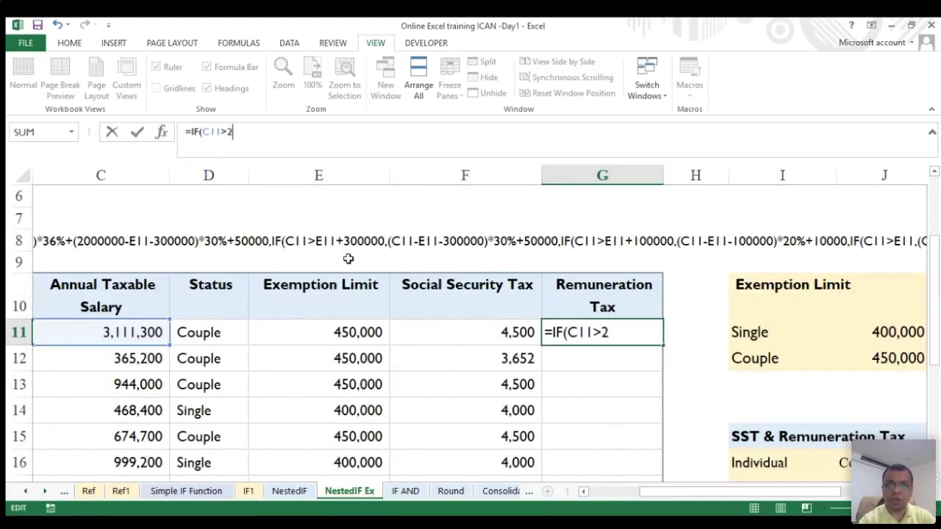
{"action": "type", "text": "000000"}
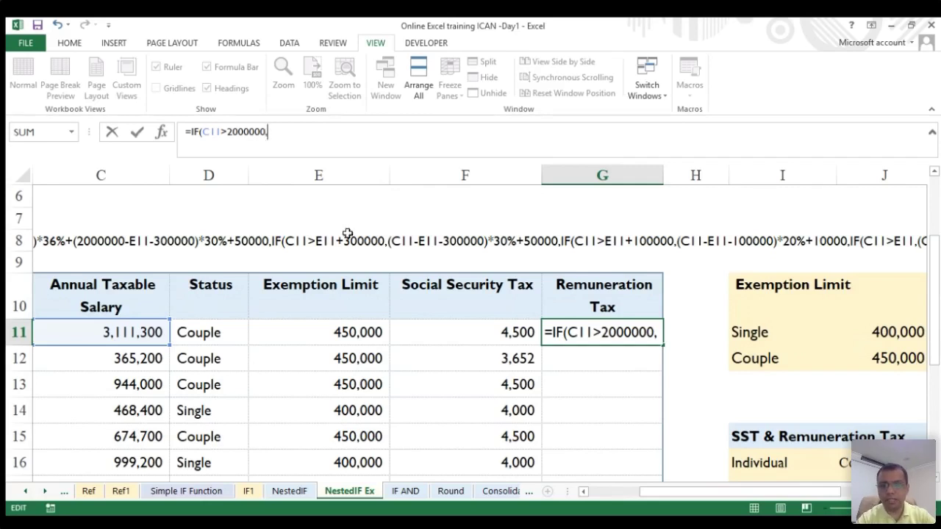
- Insert salary cell C11 into the top-slab tax calculation
{"action": "scroll", "coordinate": [347, 237], "scroll_direction": "right", "scroll_amount": 2}
{"action": "scroll", "coordinate": [321, 232], "scroll_direction": "down", "scroll_amount": 2}
{"action": "scroll", "coordinate": [320, 232], "scroll_direction": "down", "scroll_amount": 1}
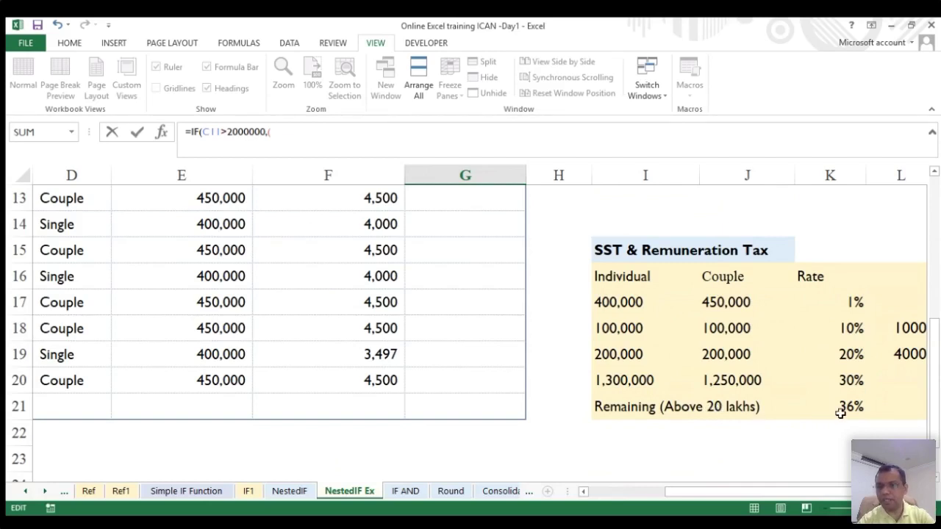
{"action": "scroll", "coordinate": [500, 387], "scroll_direction": "left", "scroll_amount": 3}
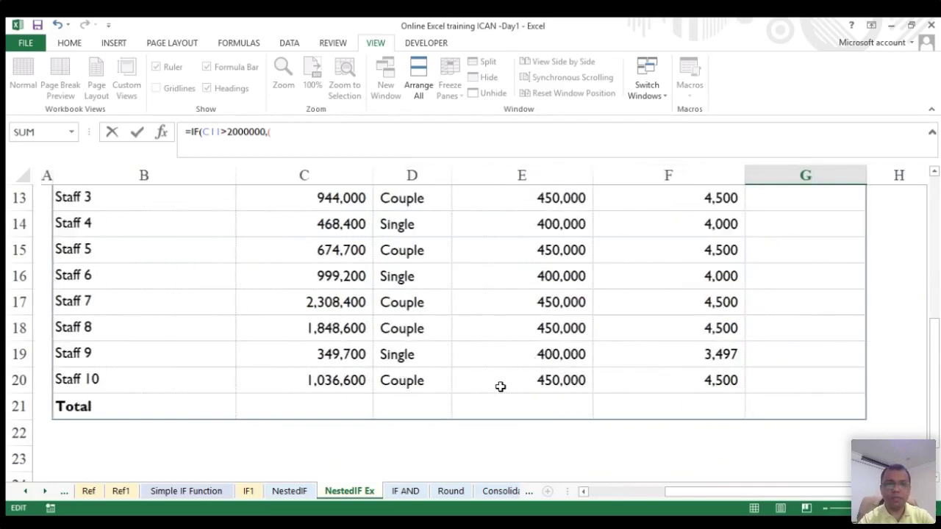
{"action": "scroll", "coordinate": [397, 304], "scroll_direction": "up", "scroll_amount": 1}
{"action": "scroll", "coordinate": [397, 304], "scroll_direction": "up", "scroll_amount": 2}
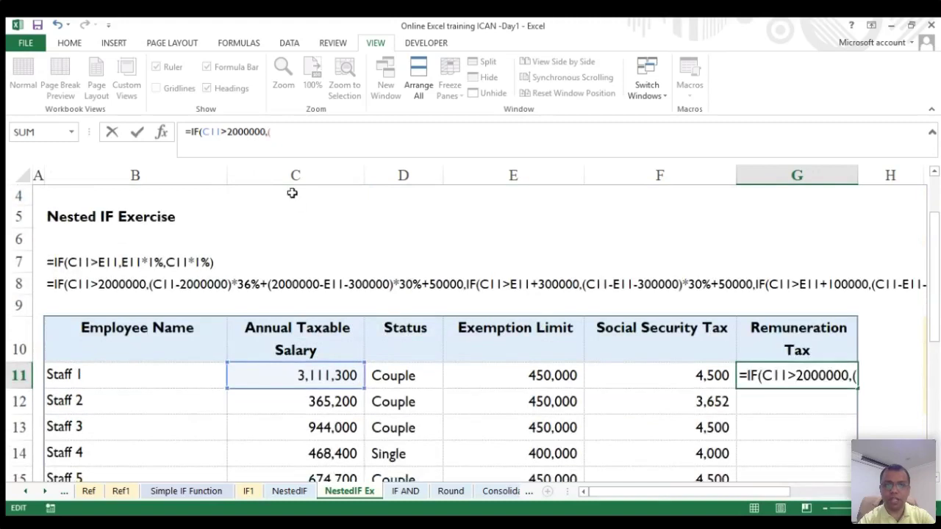
{"action": "left_click", "coordinate": [304, 376]}
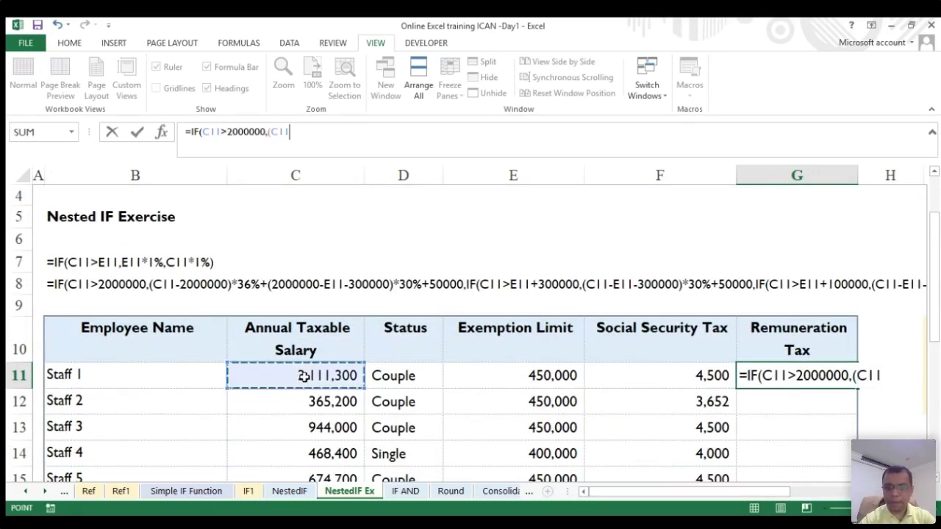
- Tax the salary above 2000000 at 36% with (C11-2000000)*36%, then start a (2000000 term
{"action": "type", "text": "-"}
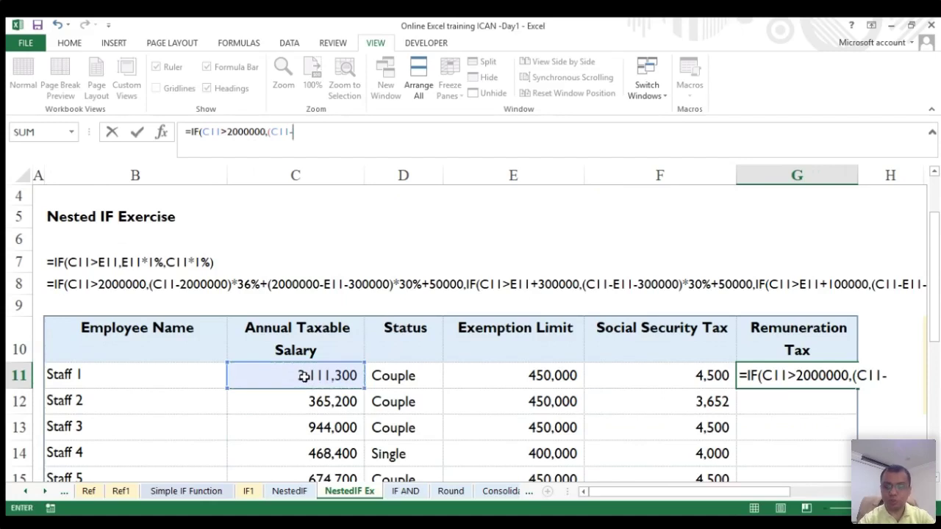
{"action": "type", "text": "2000"}
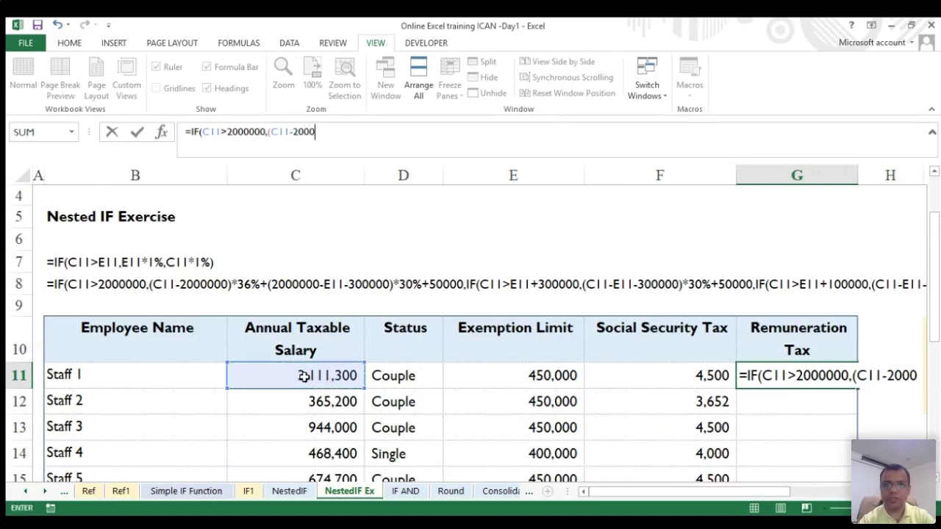
{"action": "type", "text": "000"}
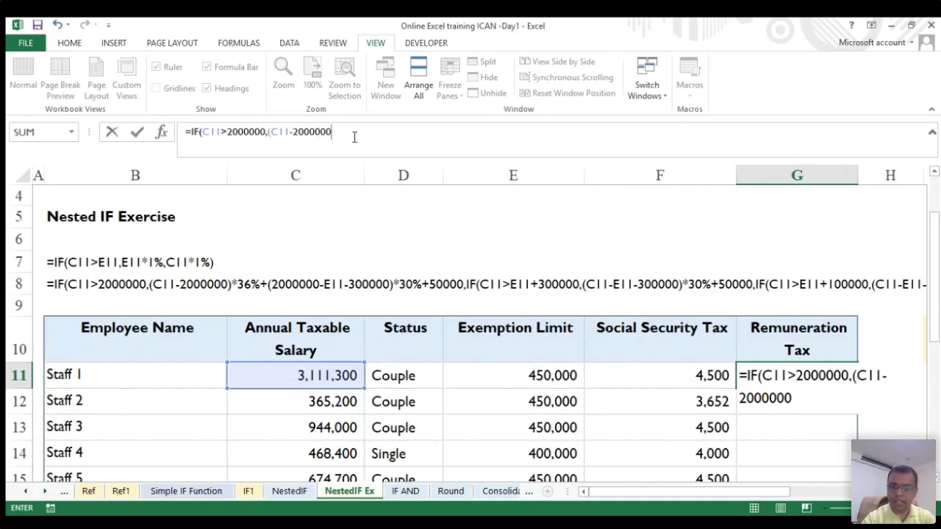
{"action": "type", "text": ")"}
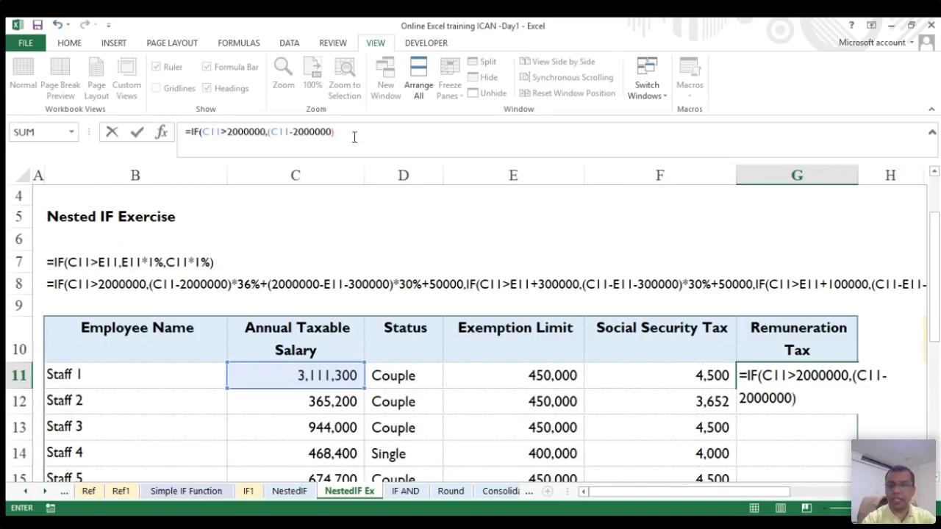
{"action": "type", "text": "*36"}
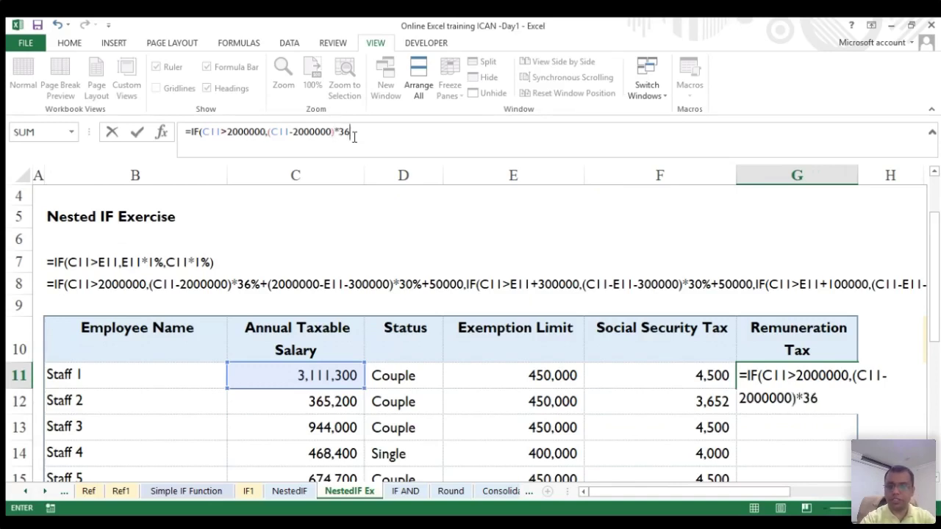
{"action": "type", "text": "%"}
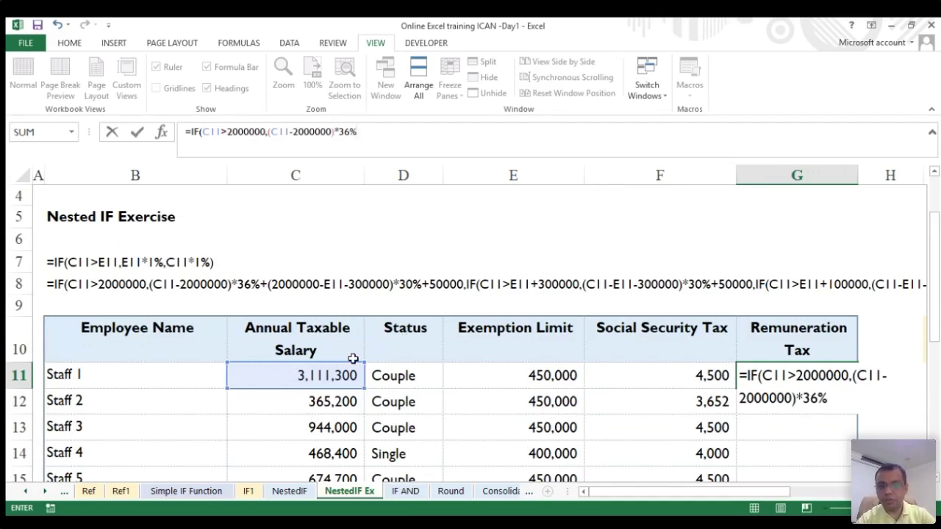
{"action": "scroll", "coordinate": [353, 359], "scroll_direction": "down", "scroll_amount": 1}
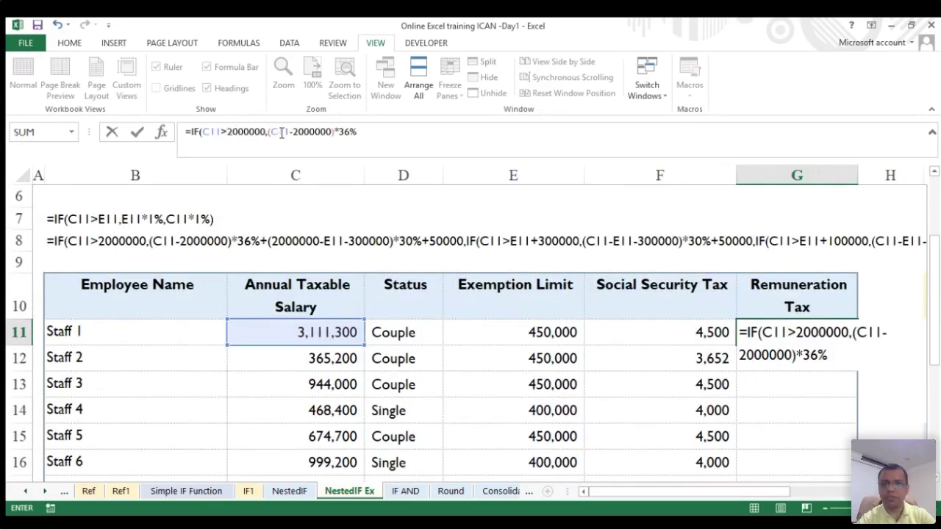
{"action": "scroll", "coordinate": [524, 309], "scroll_direction": "right", "scroll_amount": 2}
{"action": "scroll", "coordinate": [525, 310], "scroll_direction": "down", "scroll_amount": 2}
{"action": "scroll", "coordinate": [823, 425], "scroll_direction": "right", "scroll_amount": 1}
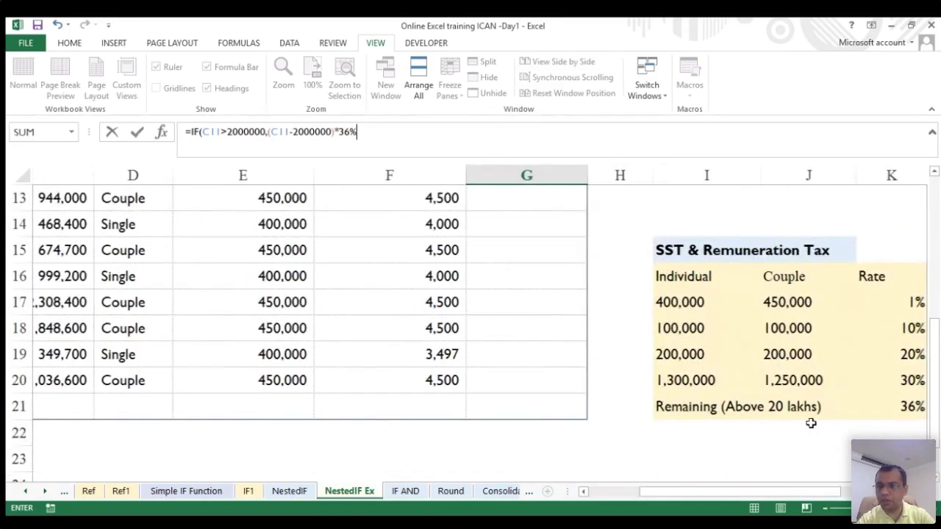
{"action": "scroll", "coordinate": [811, 423], "scroll_direction": "left", "scroll_amount": 1}
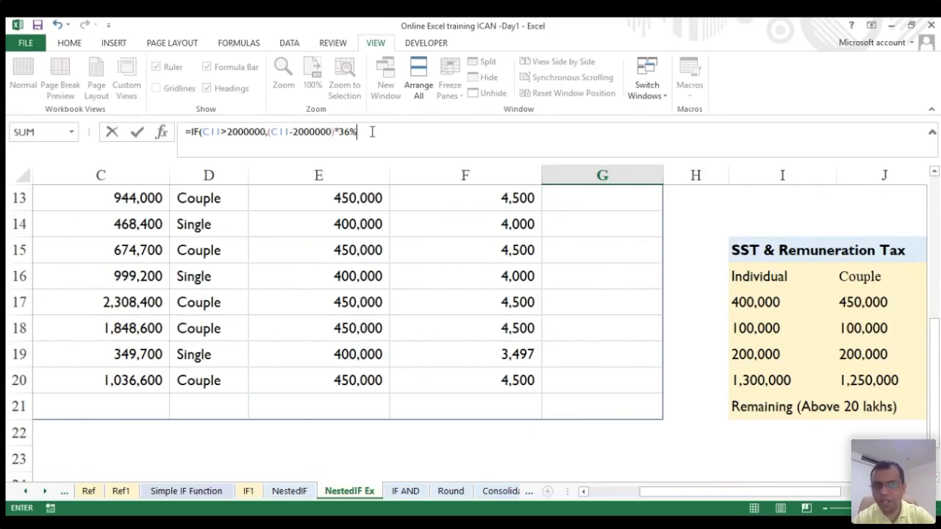
{"action": "scroll", "coordinate": [593, 347], "scroll_direction": "right", "scroll_amount": 3}
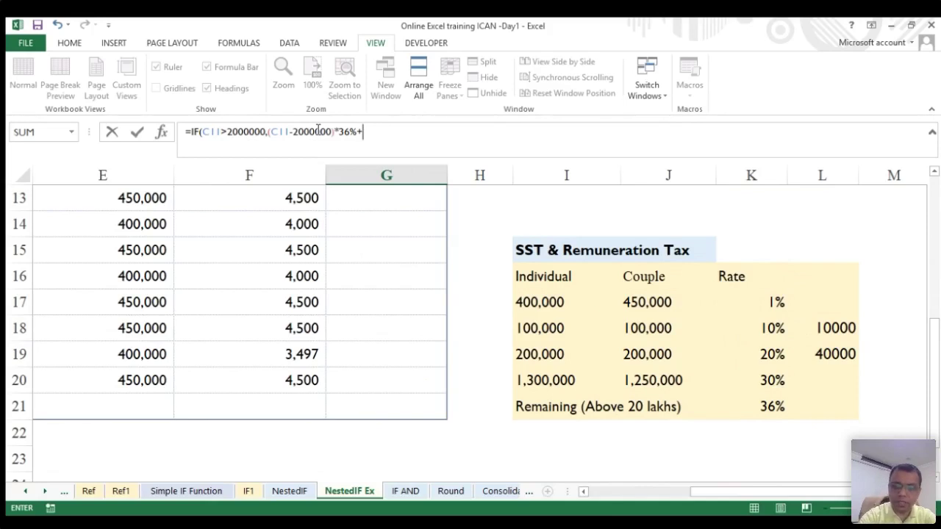
{"action": "type", "text": "("}
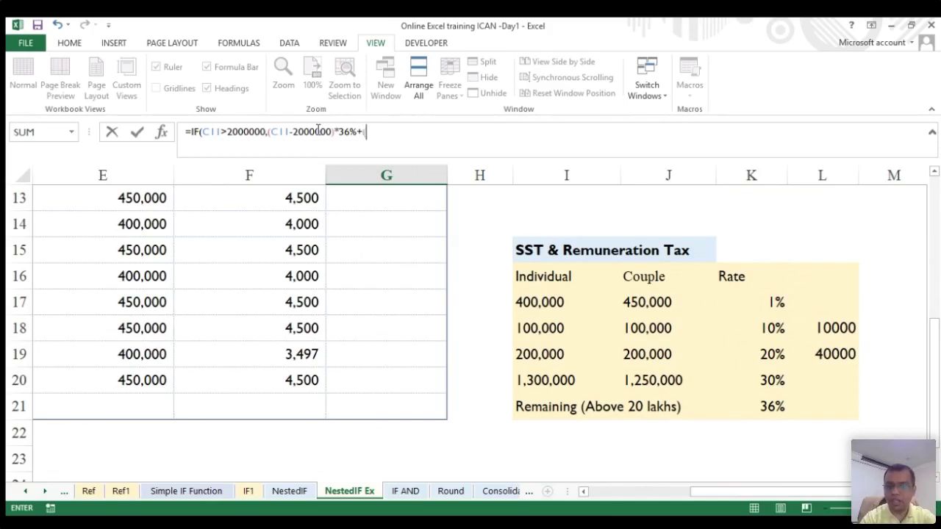
{"action": "type", "text": "2000000"}
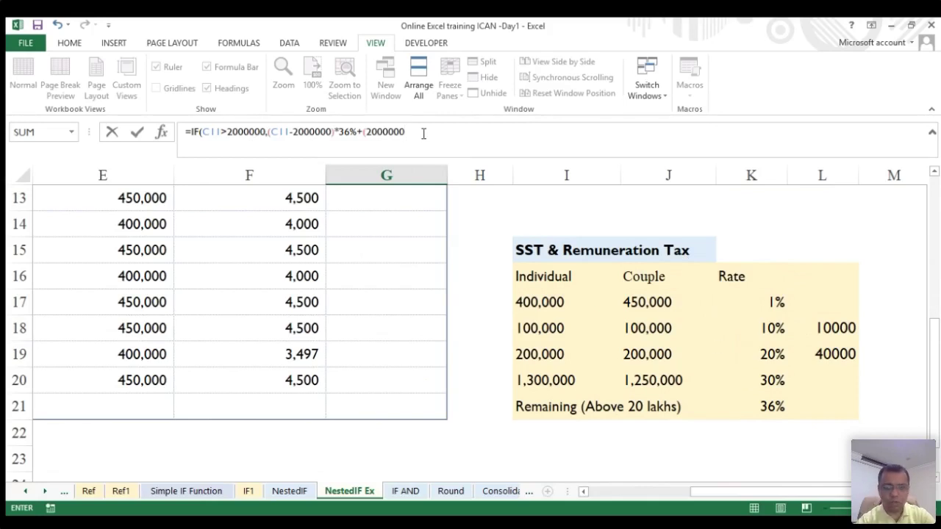
- Extend the new bracket to (2000000-E11, subtracting the exemption limit E11
{"action": "type", "text": "-"}
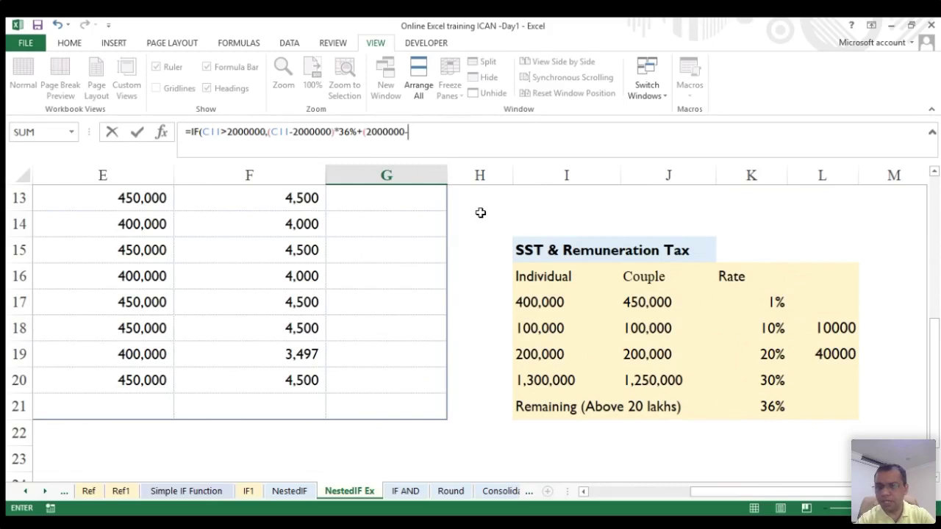
{"action": "scroll", "coordinate": [330, 311], "scroll_direction": "left", "scroll_amount": 2}
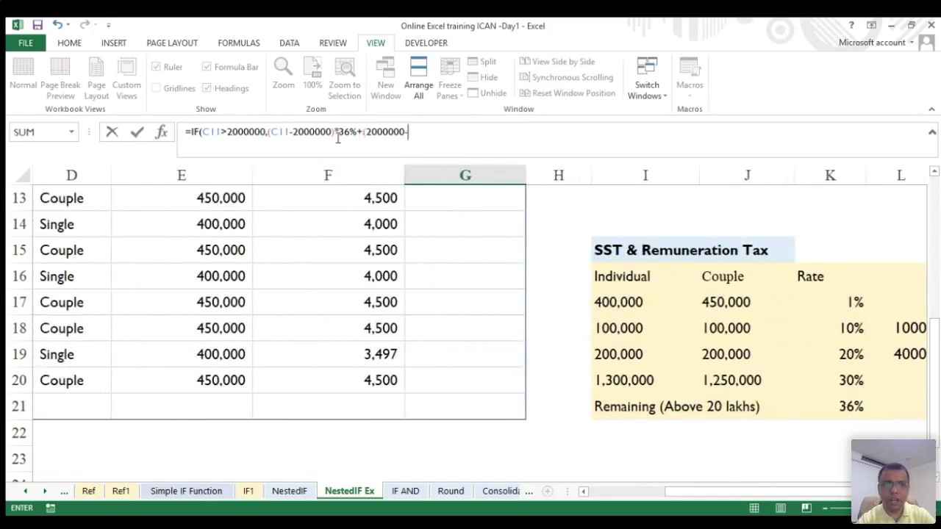
{"action": "scroll", "coordinate": [550, 277], "scroll_direction": "right", "scroll_amount": 2}
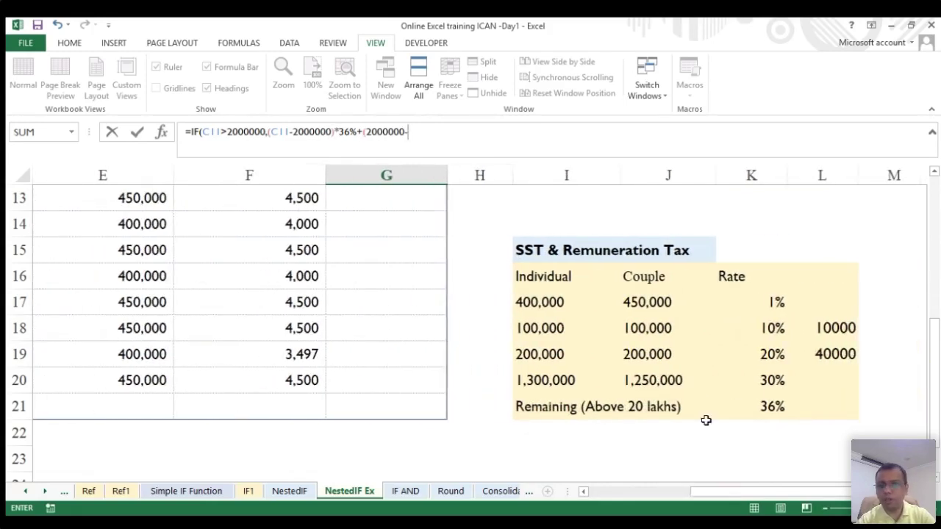
{"action": "left_click", "coordinate": [279, 131]}
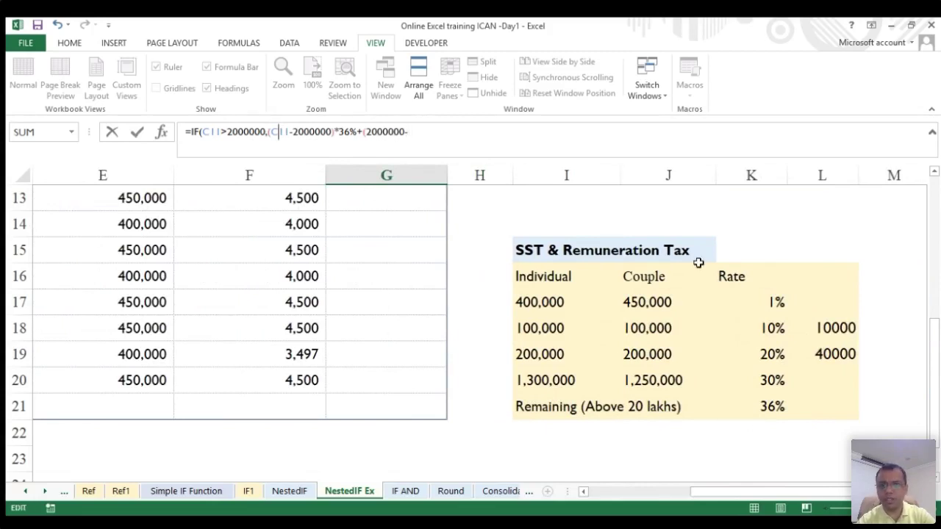
{"action": "scroll", "coordinate": [507, 254], "scroll_direction": "up", "scroll_amount": 5}
{"action": "scroll", "coordinate": [567, 390], "scroll_direction": "down", "scroll_amount": 2}
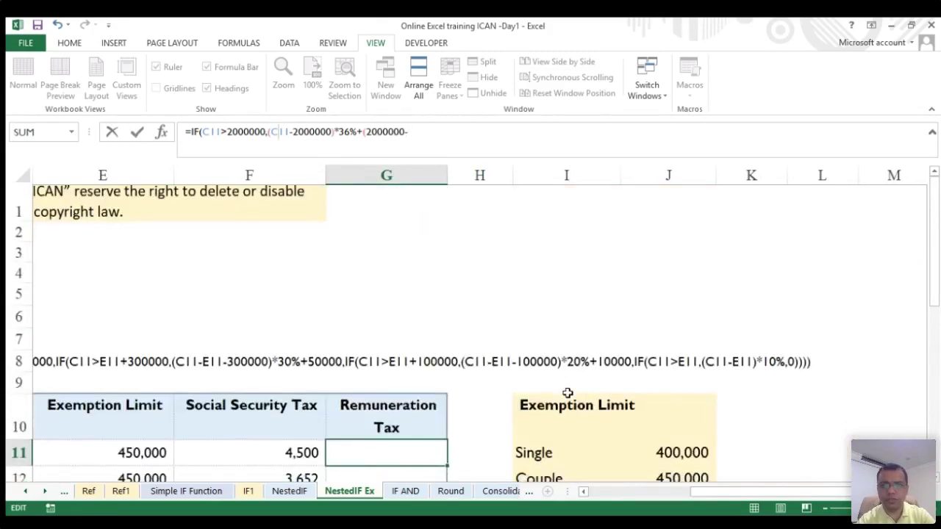
{"action": "scroll", "coordinate": [568, 392], "scroll_direction": "down", "scroll_amount": 2}
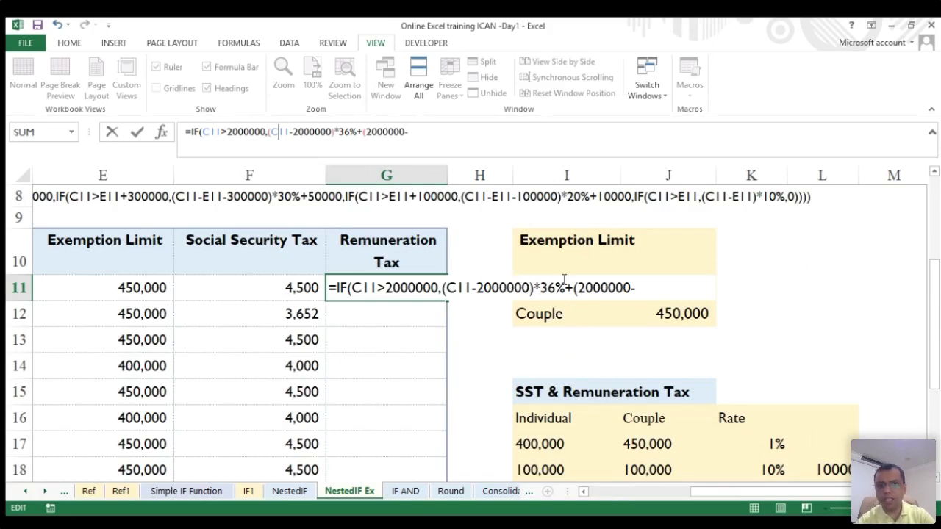
{"action": "left_click", "coordinate": [639, 287]}
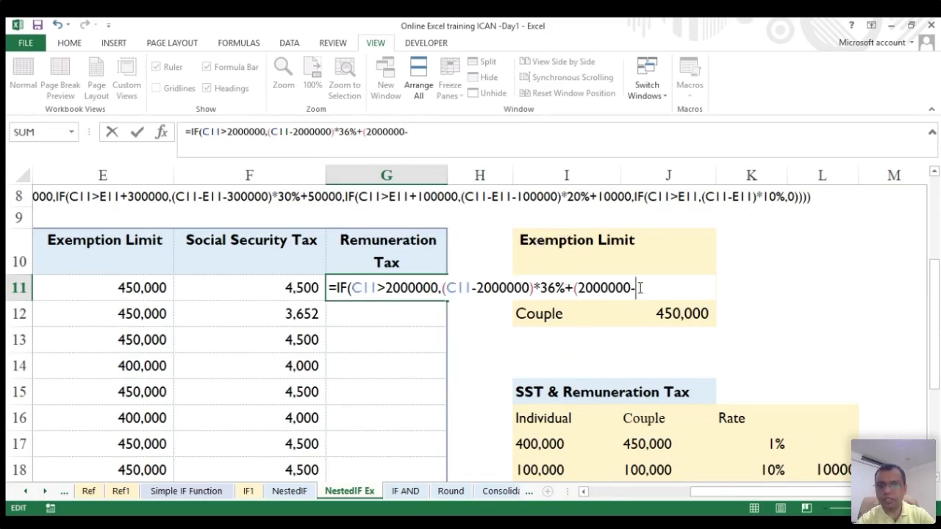
{"action": "scroll", "coordinate": [640, 386], "scroll_direction": "down", "scroll_amount": 1}
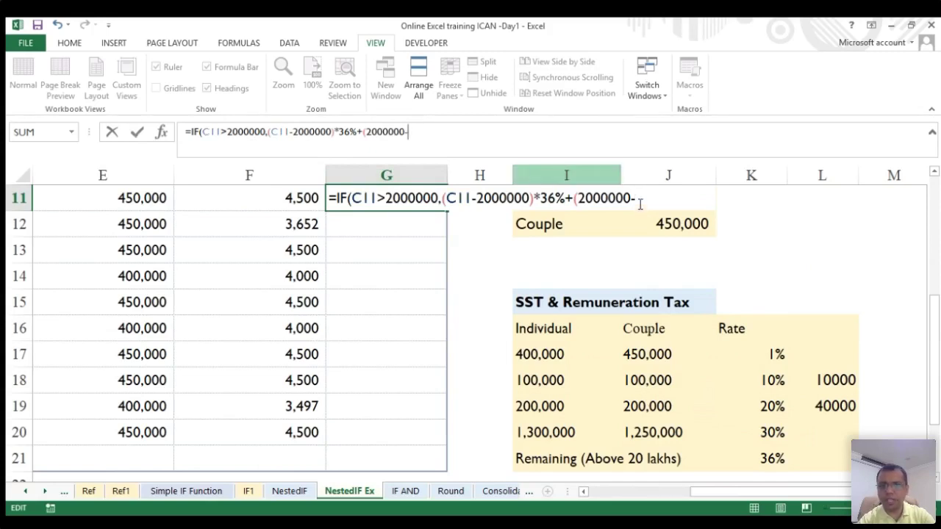
{"action": "type", "text": "-"}
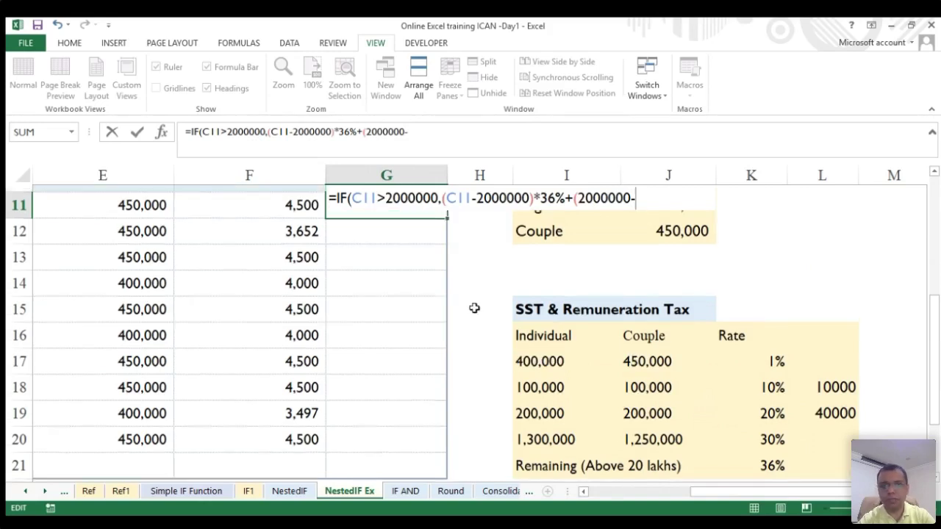
{"action": "scroll", "coordinate": [475, 309], "scroll_direction": "up", "scroll_amount": 1}
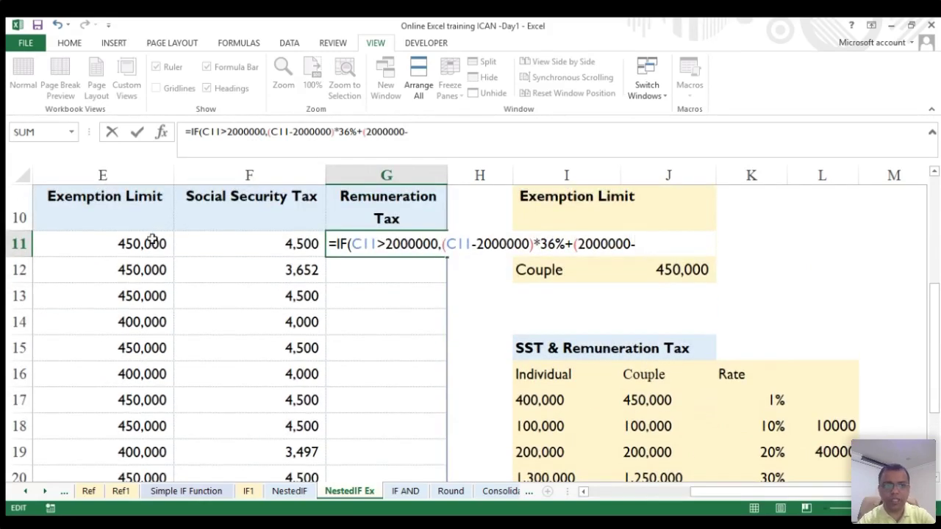
{"action": "scroll", "coordinate": [153, 239], "scroll_direction": "left", "scroll_amount": 2}
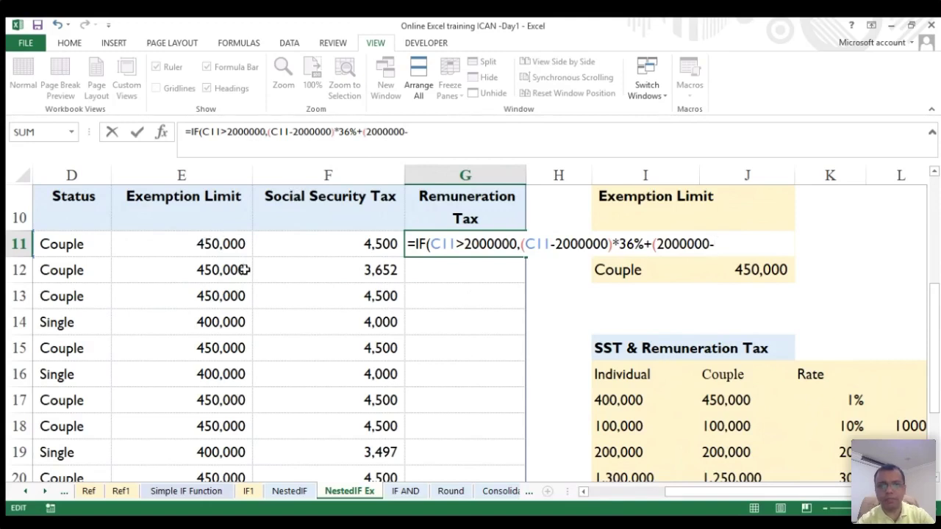
{"action": "left_click", "coordinate": [215, 239]}
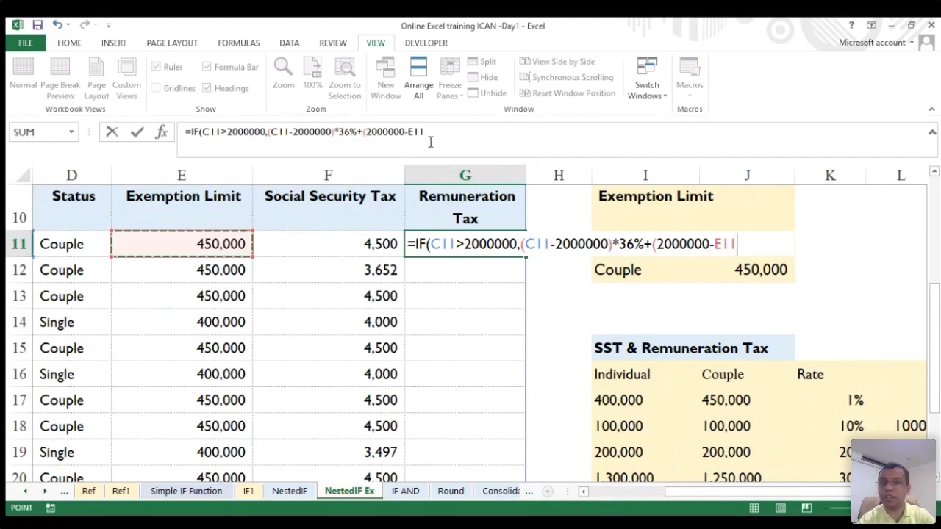
- Add -100000 after E11 in the bracket, correcting a mistyped 30000
{"action": "type", "text": "-"}
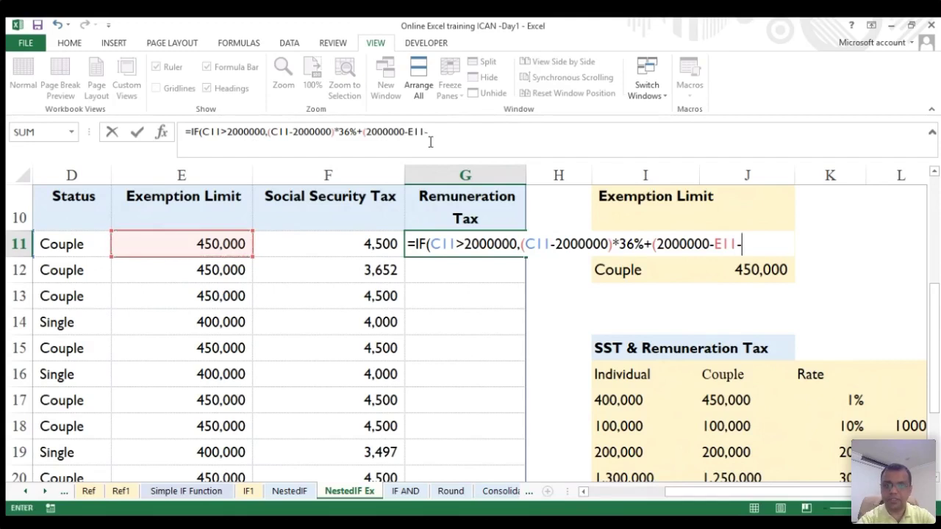
{"action": "scroll", "coordinate": [447, 333], "scroll_direction": "left", "scroll_amount": 1}
{"action": "scroll", "coordinate": [447, 332], "scroll_direction": "up", "scroll_amount": 3}
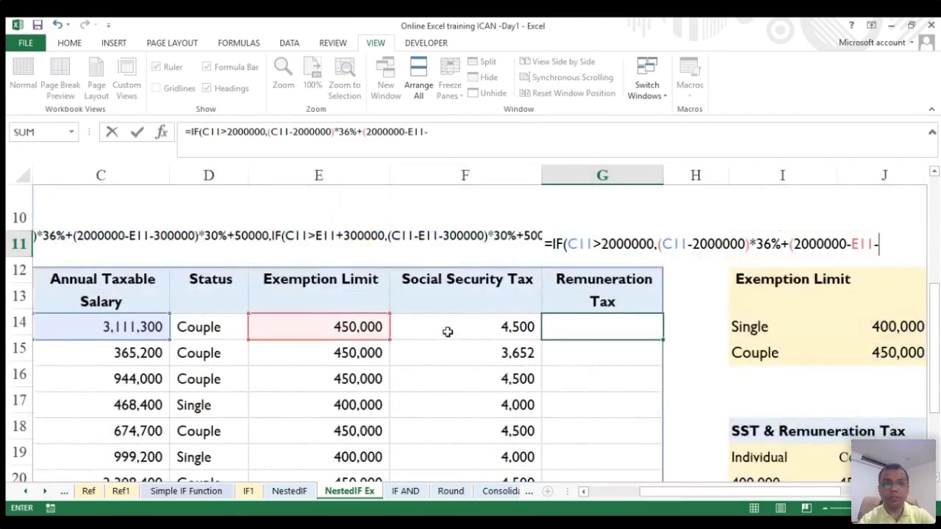
{"action": "scroll", "coordinate": [447, 333], "scroll_direction": "down", "scroll_amount": 3}
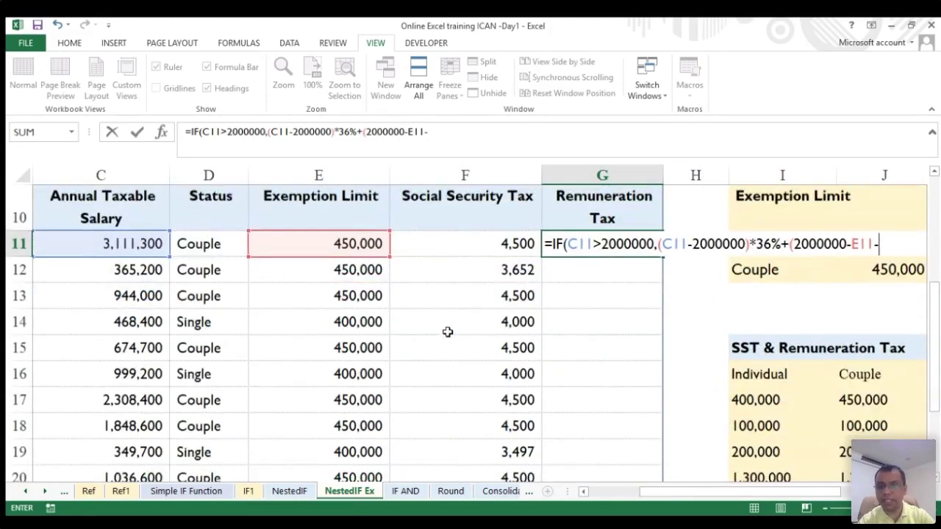
{"action": "scroll", "coordinate": [447, 333], "scroll_direction": "down", "scroll_amount": 1}
{"action": "scroll", "coordinate": [447, 333], "scroll_direction": "right", "scroll_amount": 2}
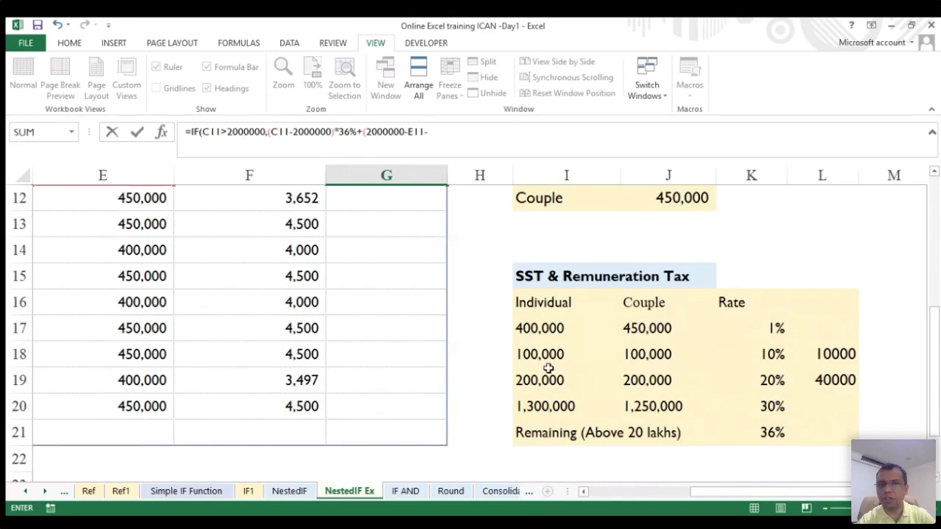
{"action": "left_click", "coordinate": [444, 139]}
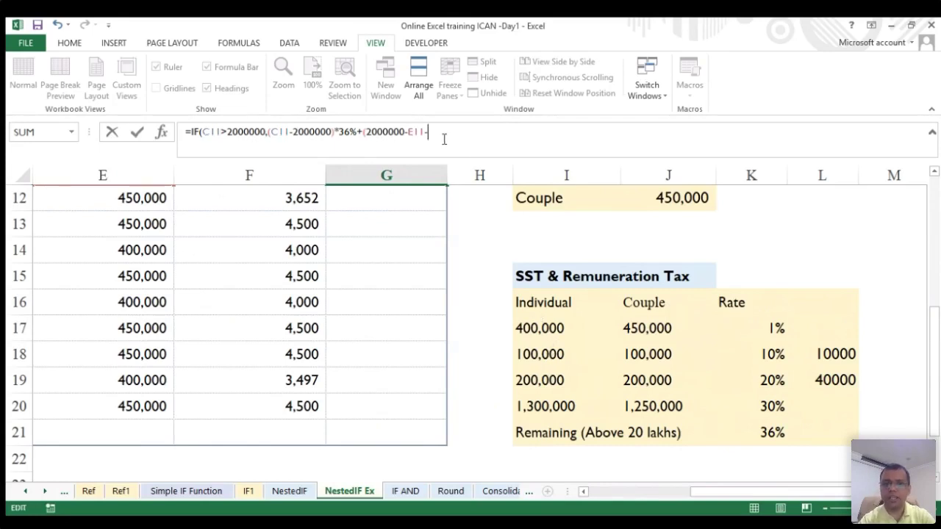
{"action": "type", "text": "30000"}
{"action": "key", "text": "BackSpace"}
{"action": "key", "text": "BackSpace"}
{"action": "key", "text": "BackSpace"}
{"action": "key", "text": "BackSpace"}
{"action": "key", "text": "BackSpace"}
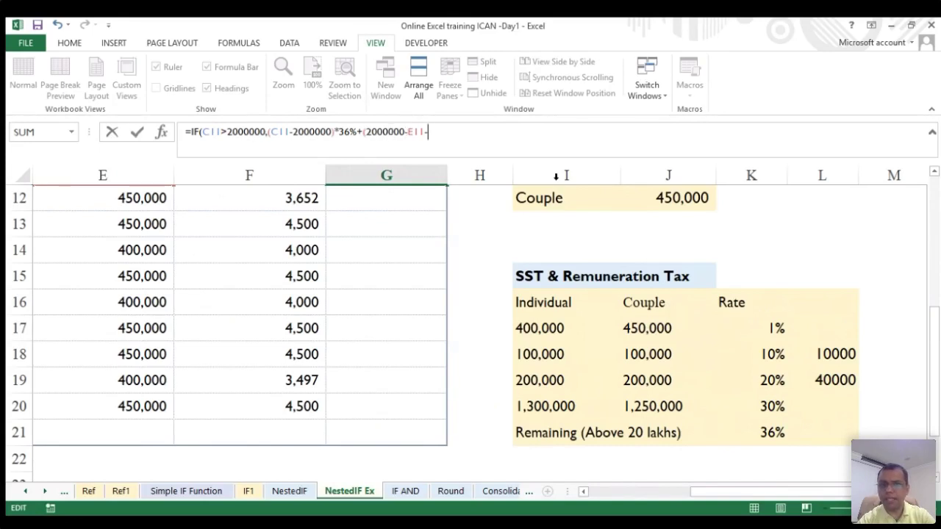
{"action": "scroll", "coordinate": [578, 197], "scroll_direction": "up", "scroll_amount": 1}
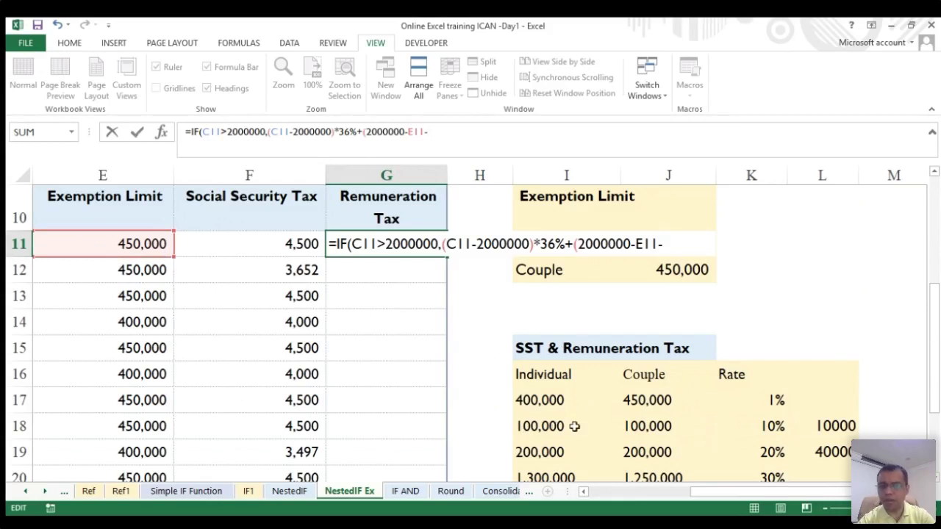
{"action": "type", "text": "1"}
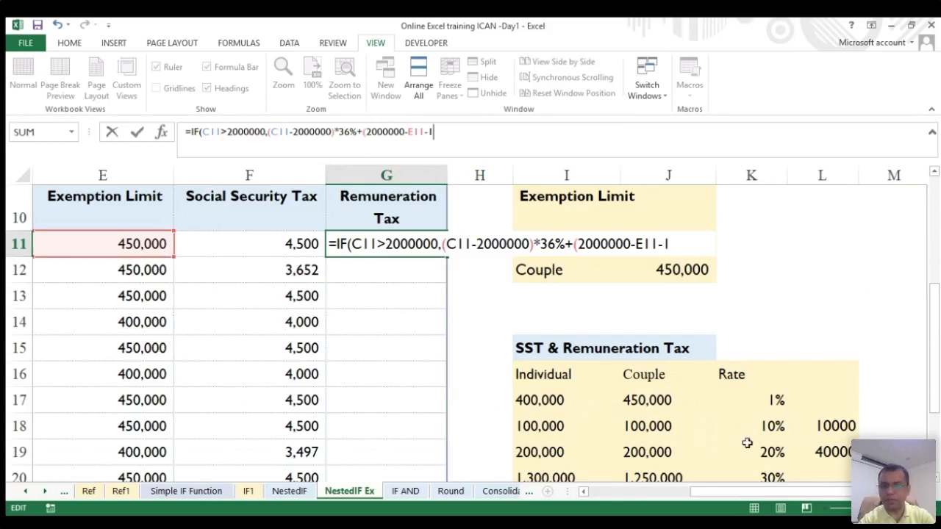
{"action": "type", "text": "00000-"}
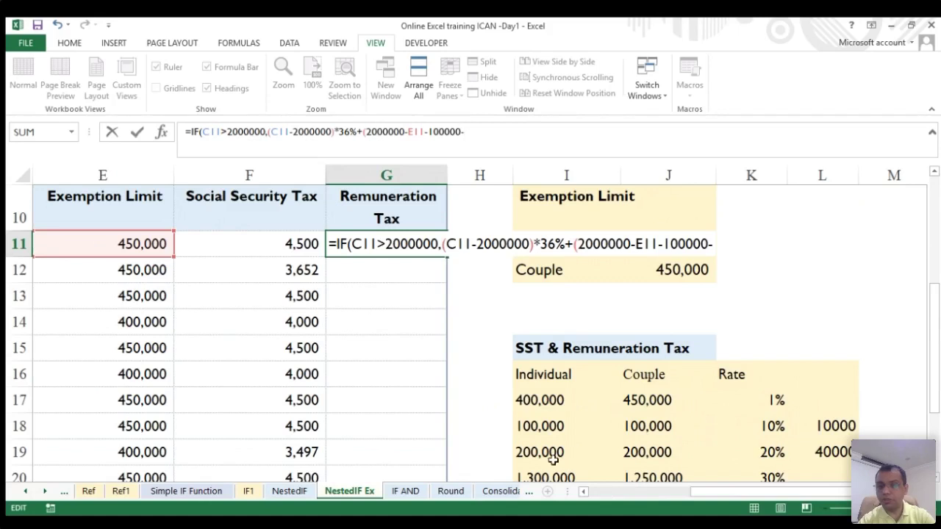
- Finish the 30% slab term with -200000 and add 200000*20%+100000*10% to the formula
{"action": "type", "text": "200000"}
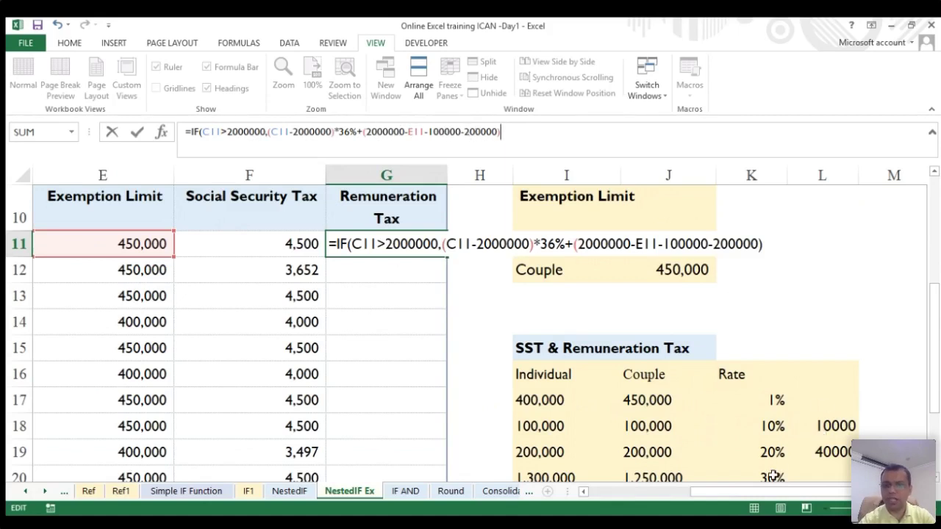
{"action": "type", "text": "30%+"}
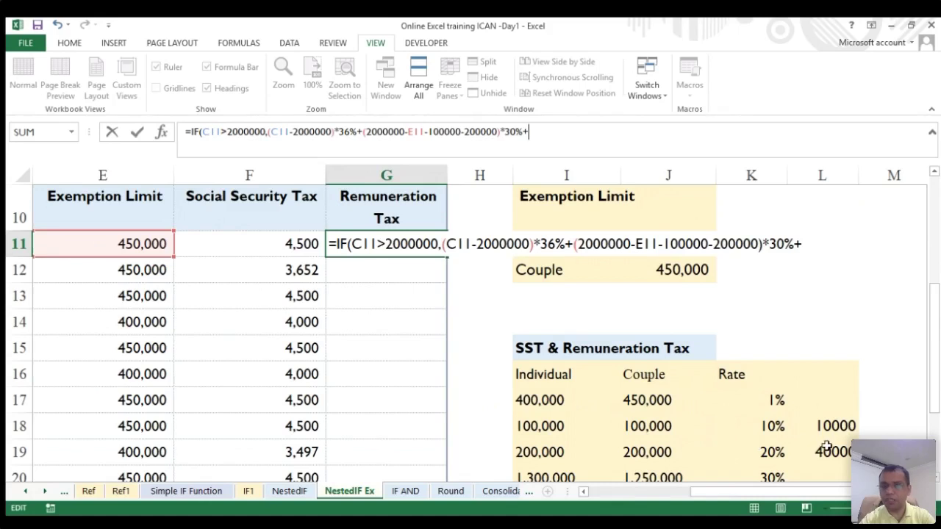
{"action": "type", "text": "200000*20%"}
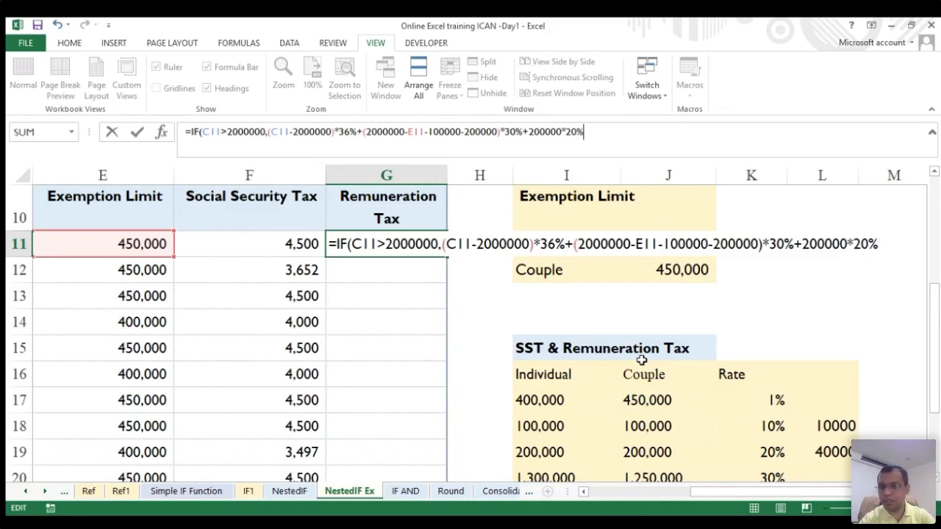
{"action": "type", "text": "+"}
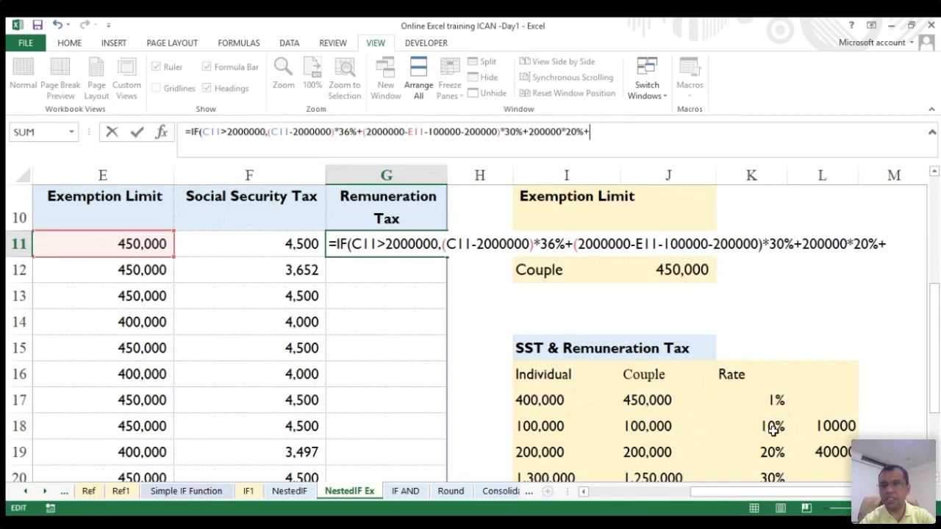
{"action": "type", "text": "10000"}
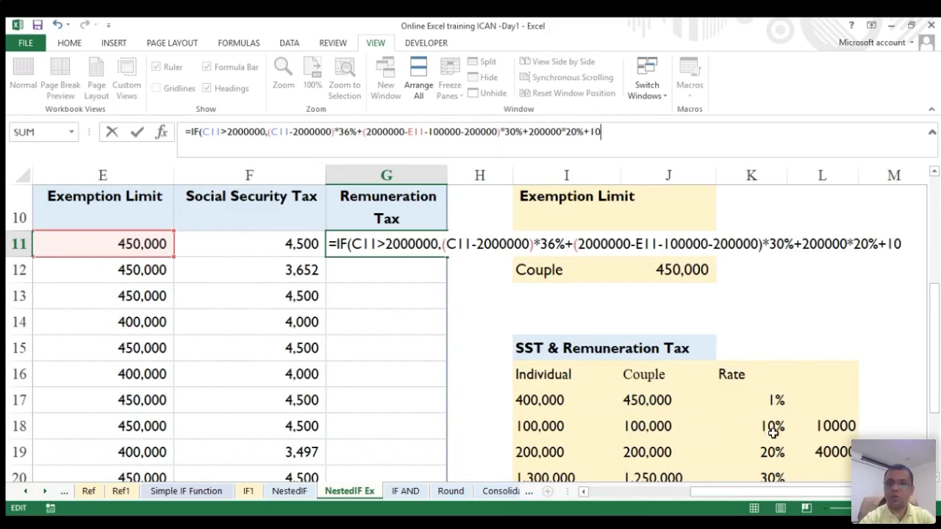
{"action": "type", "text": "0*10%"}
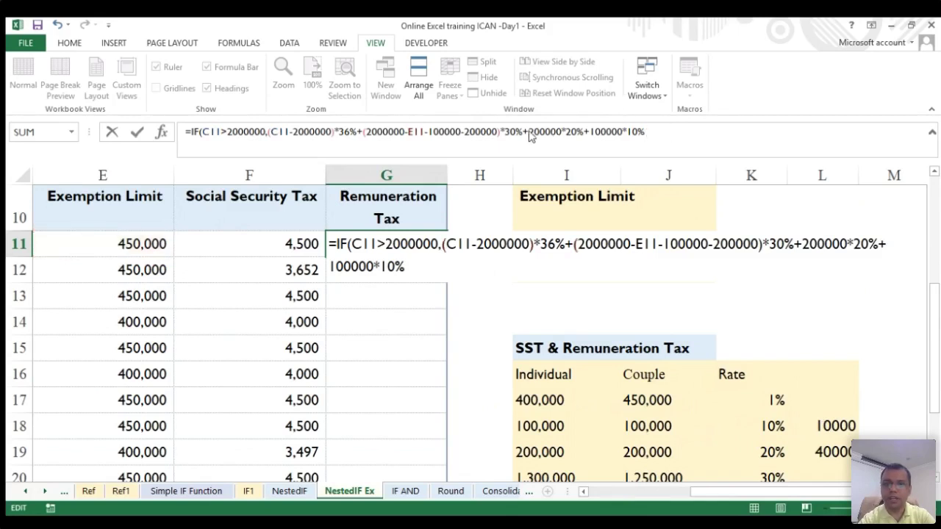
{"action": "left_click_drag", "start_coordinate": [645, 132], "coordinate": [529, 131]}
{"action": "left_click", "coordinate": [667, 132]}
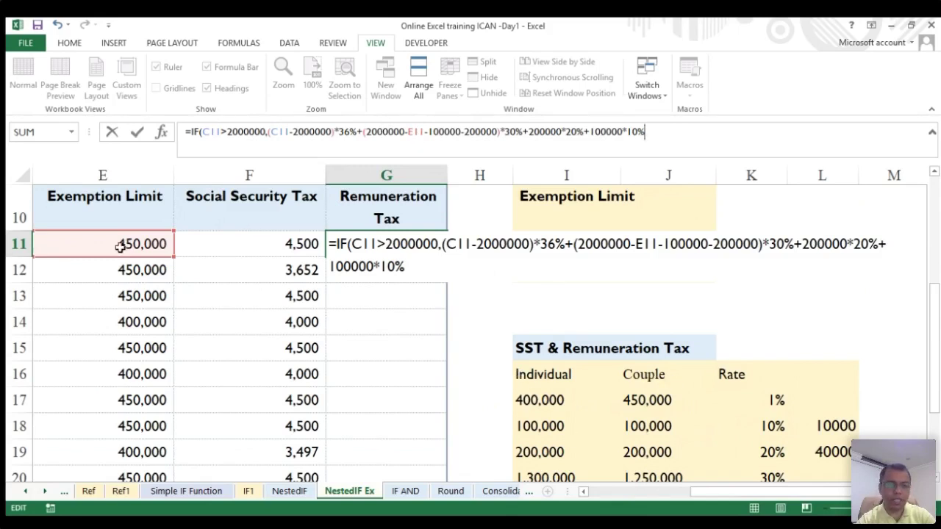
{"action": "scroll", "coordinate": [119, 247], "scroll_direction": "left", "scroll_amount": 3}
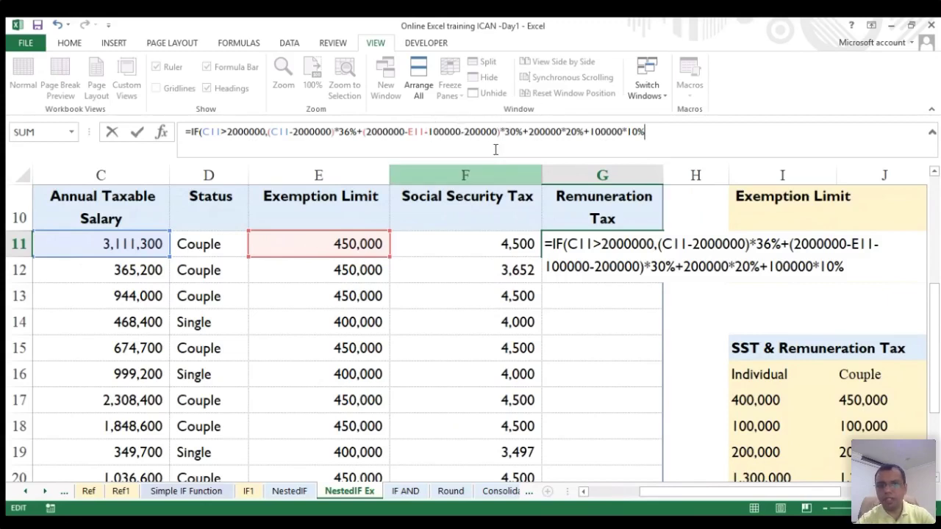
{"action": "scroll", "coordinate": [858, 431], "scroll_direction": "right", "scroll_amount": 1}
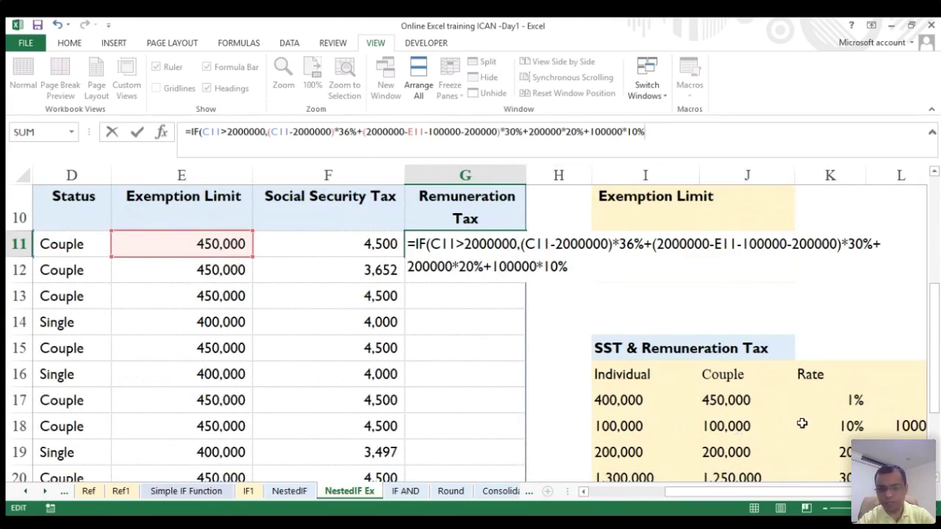
{"action": "scroll", "coordinate": [706, 434], "scroll_direction": "down", "scroll_amount": 1}
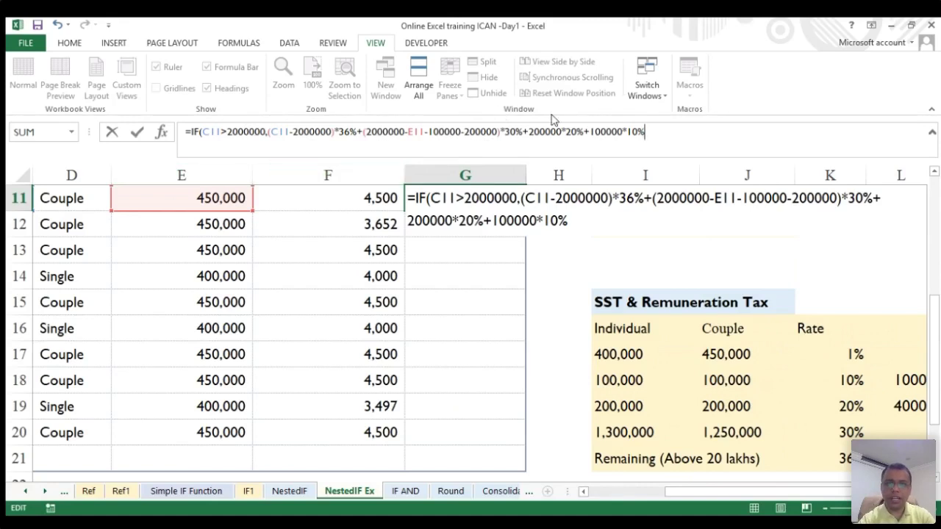
{"action": "left_click", "coordinate": [576, 217]}
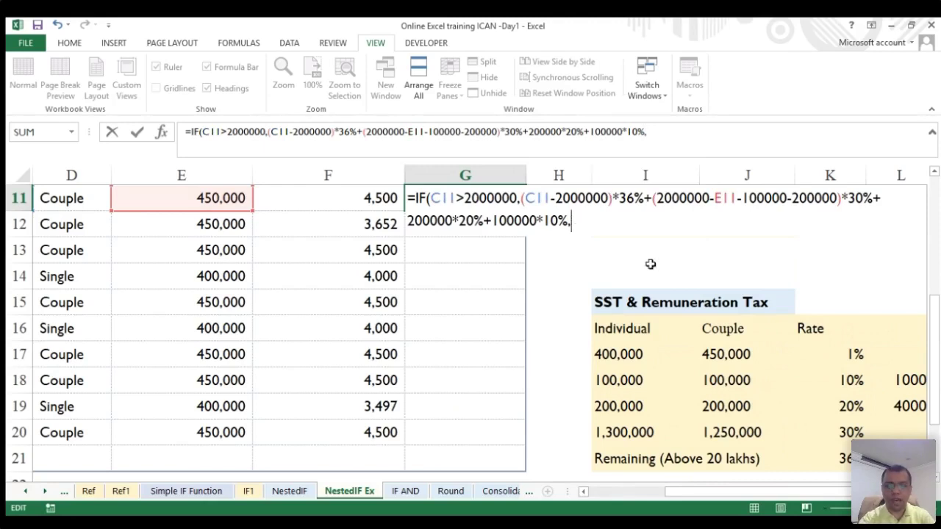
- Open a second nested IF in G11 whose condition starts with C11>
{"action": "type", "text": "i"}
{"action": "key", "text": "Tab"}
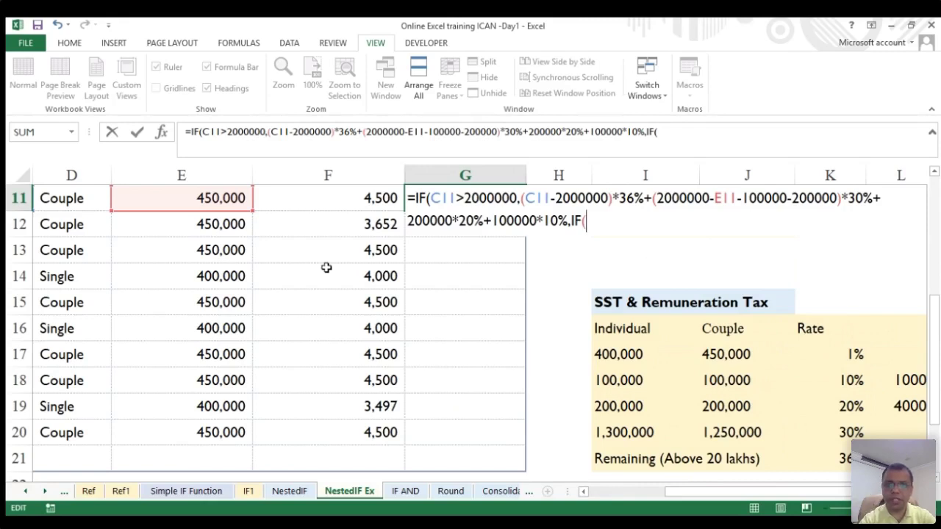
{"action": "scroll", "coordinate": [326, 267], "scroll_direction": "up", "scroll_amount": 1}
{"action": "scroll", "coordinate": [325, 267], "scroll_direction": "left", "scroll_amount": 2}
{"action": "left_click", "coordinate": [104, 243]}
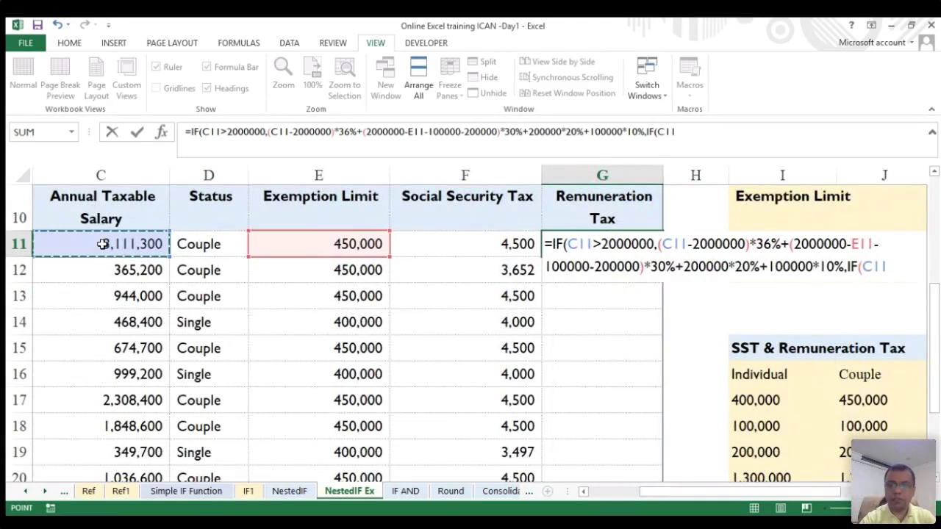
{"action": "type", "text": ">"}
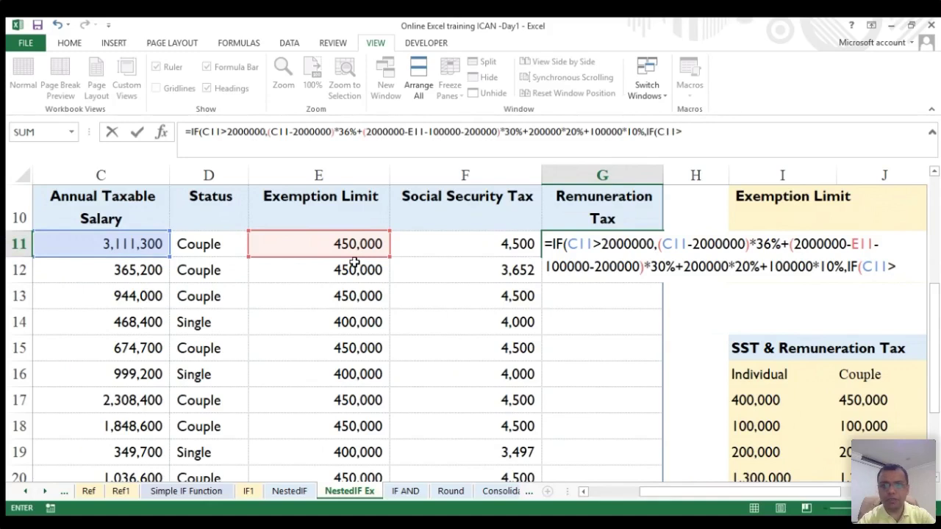
{"action": "scroll", "coordinate": [354, 262], "scroll_direction": "right", "scroll_amount": 1}
{"action": "scroll", "coordinate": [354, 263], "scroll_direction": "left", "scroll_amount": 1}
{"action": "scroll", "coordinate": [355, 262], "scroll_direction": "down", "scroll_amount": 3}
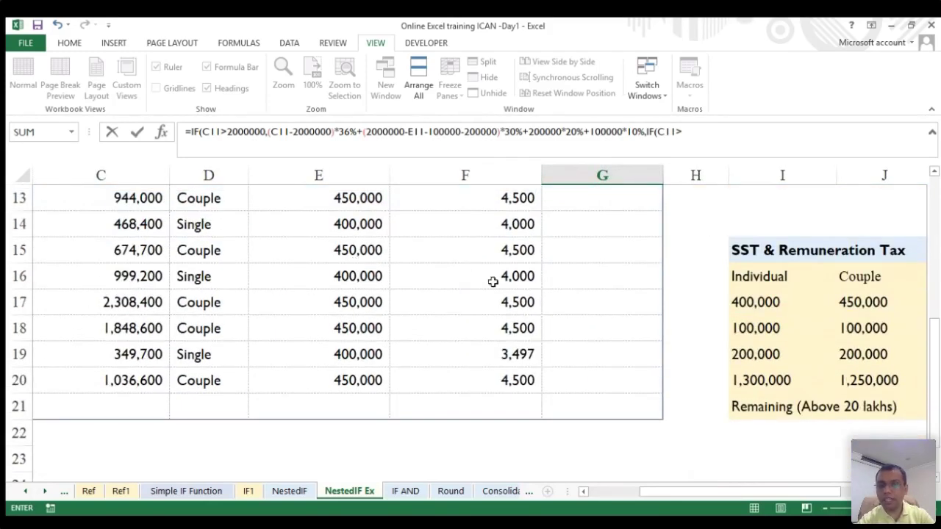
{"action": "scroll", "coordinate": [613, 307], "scroll_direction": "right", "scroll_amount": 3}
{"action": "scroll", "coordinate": [657, 340], "scroll_direction": "left", "scroll_amount": 1}
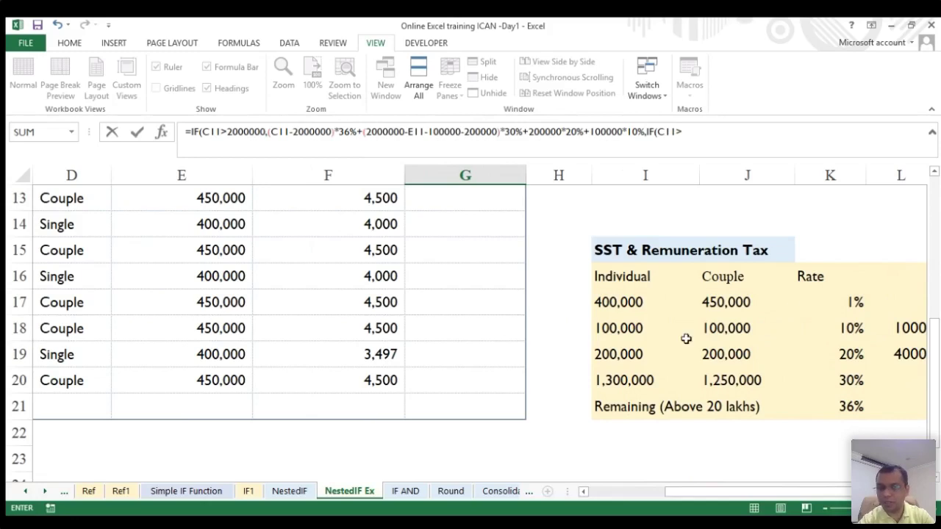
{"action": "scroll", "coordinate": [485, 374], "scroll_direction": "left", "scroll_amount": 3}
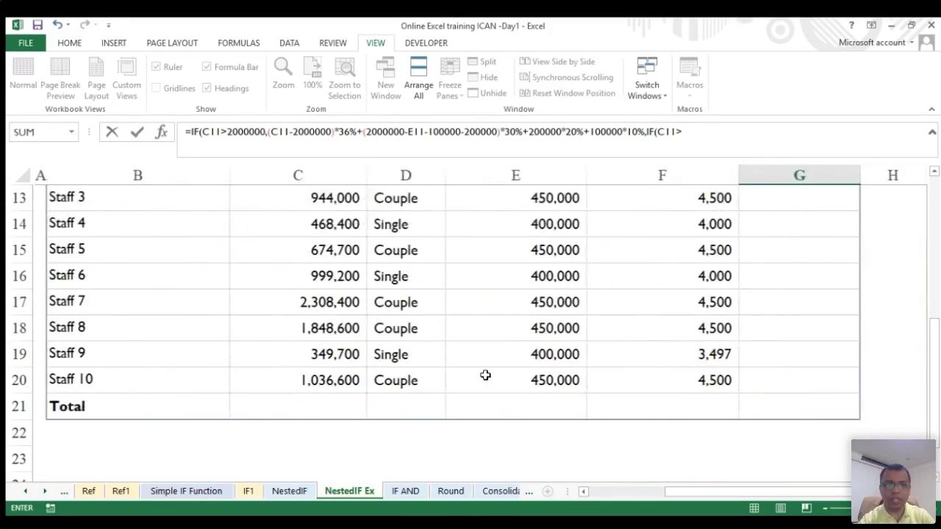
{"action": "scroll", "coordinate": [485, 374], "scroll_direction": "up", "scroll_amount": 3}
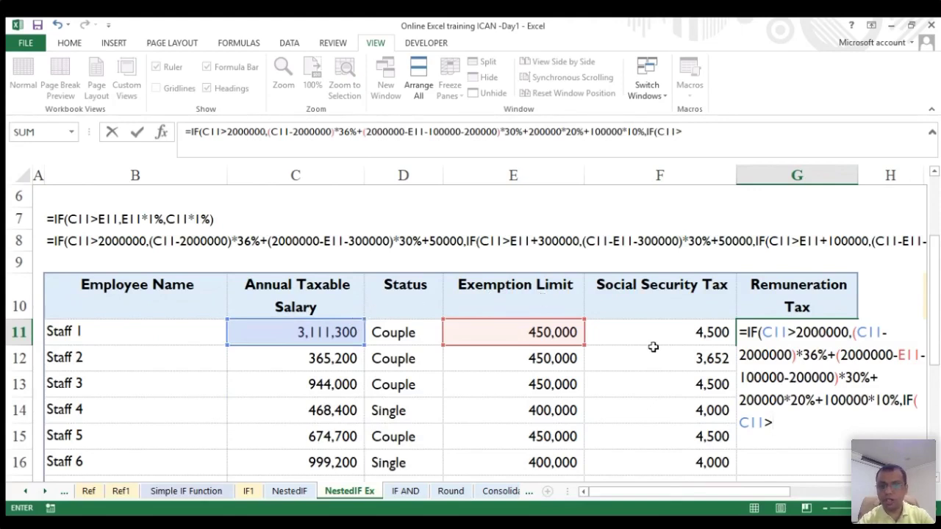
{"action": "scroll", "coordinate": [551, 332], "scroll_direction": "right", "scroll_amount": 4}
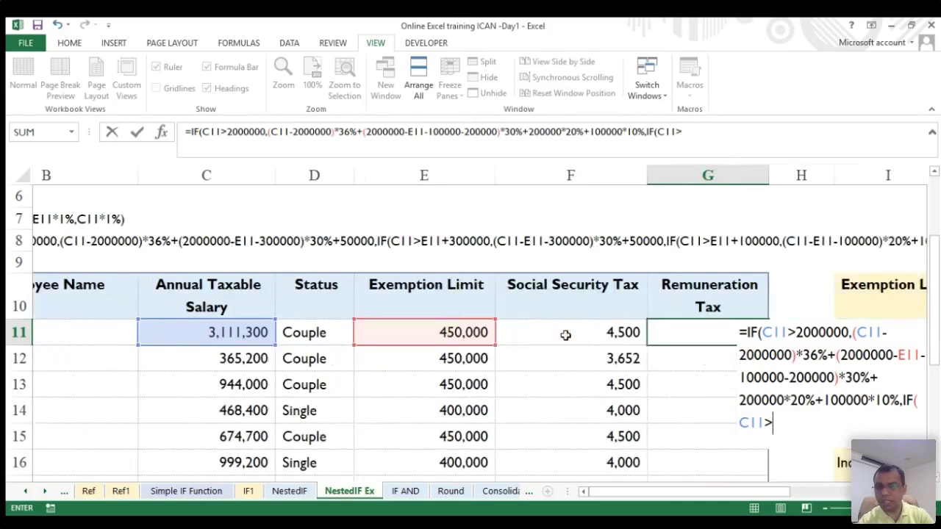
{"action": "scroll", "coordinate": [566, 335], "scroll_direction": "down", "scroll_amount": 1}
{"action": "scroll", "coordinate": [565, 335], "scroll_direction": "down", "scroll_amount": 4}
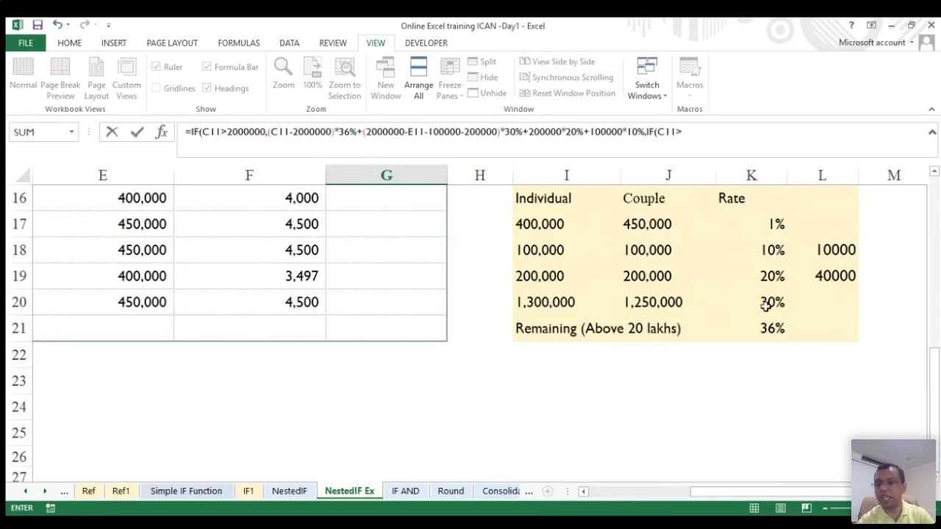
{"action": "scroll", "coordinate": [620, 325], "scroll_direction": "left", "scroll_amount": 3}
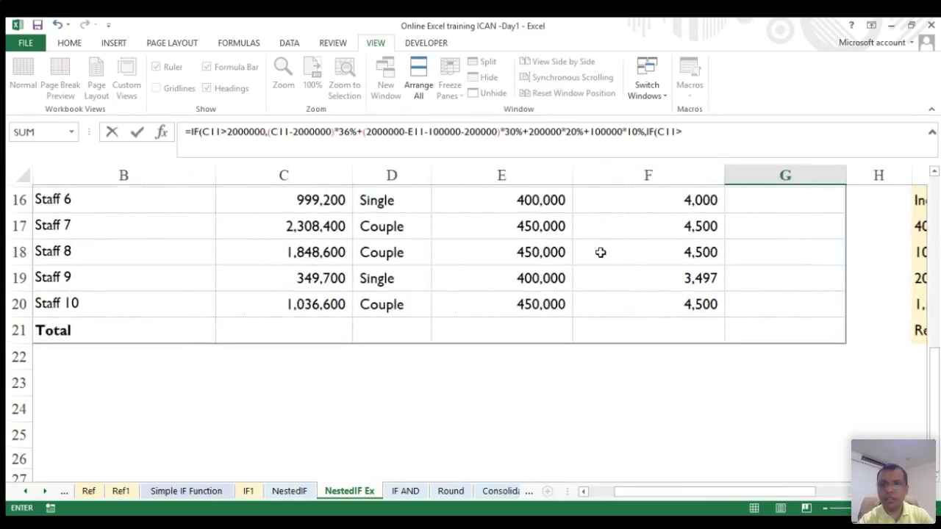
{"action": "scroll", "coordinate": [600, 252], "scroll_direction": "up", "scroll_amount": 2}
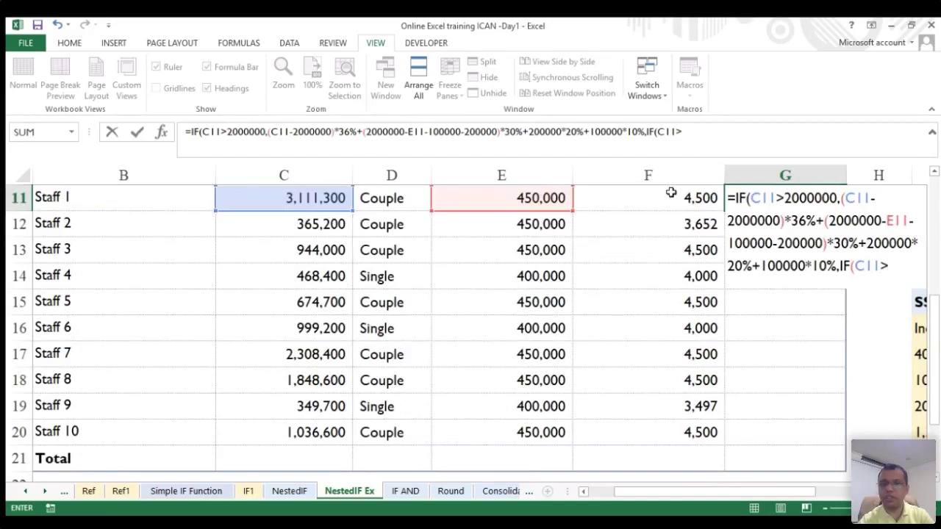
- Set the nested IF condition to C11>E11+300000
{"action": "left_click", "coordinate": [517, 200]}
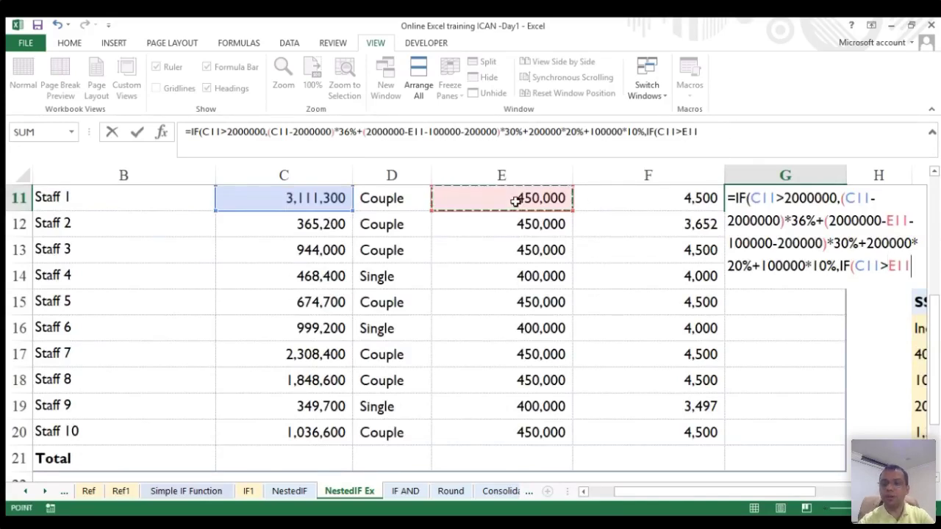
{"action": "type", "text": "+"}
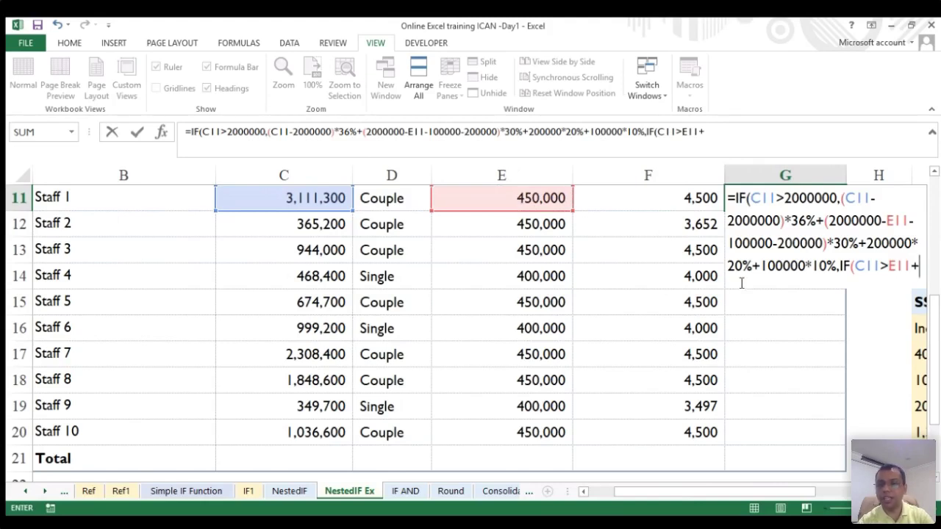
{"action": "scroll", "coordinate": [815, 434], "scroll_direction": "right", "scroll_amount": 5}
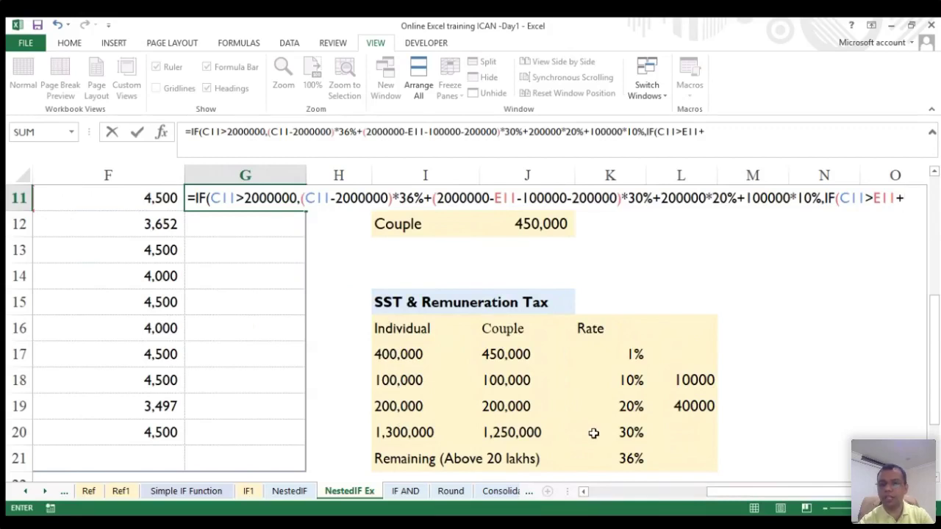
{"action": "type", "text": "30"}
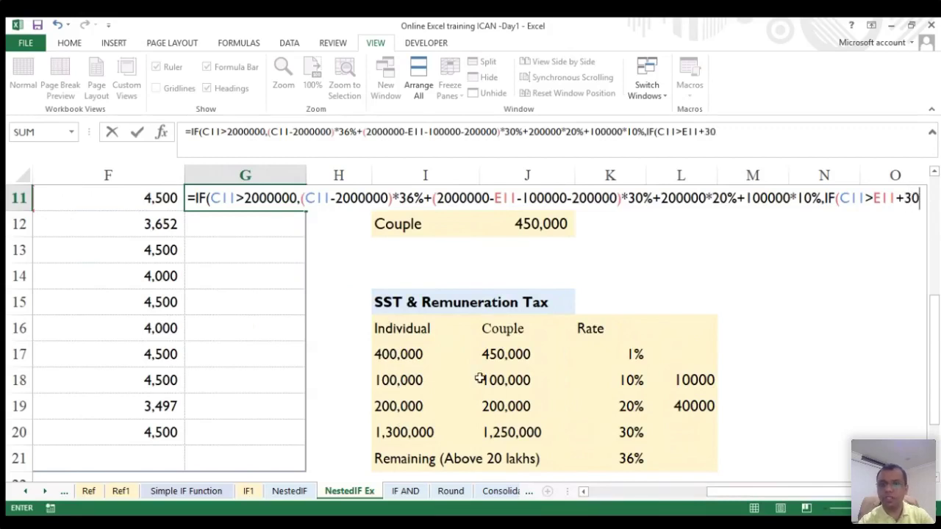
{"action": "type", "text": "0000"}
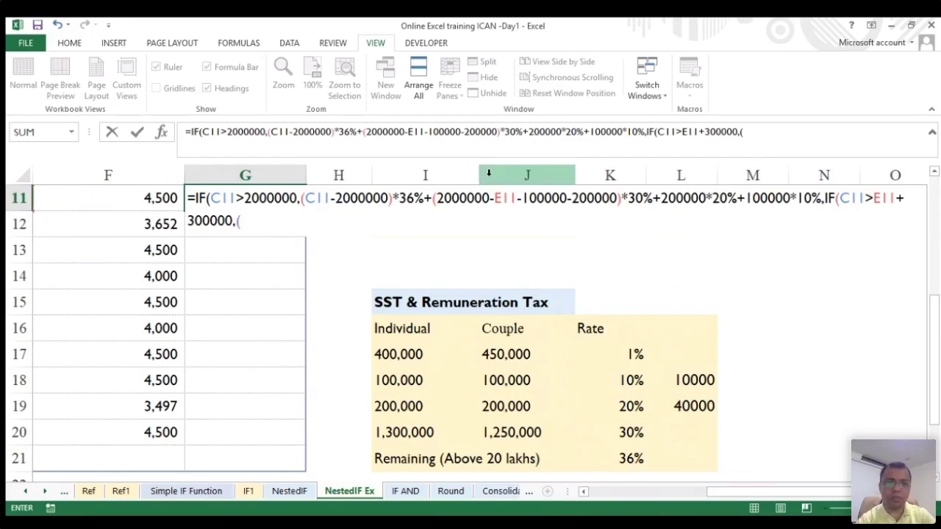
{"action": "scroll", "coordinate": [298, 262], "scroll_direction": "left", "scroll_amount": 2}
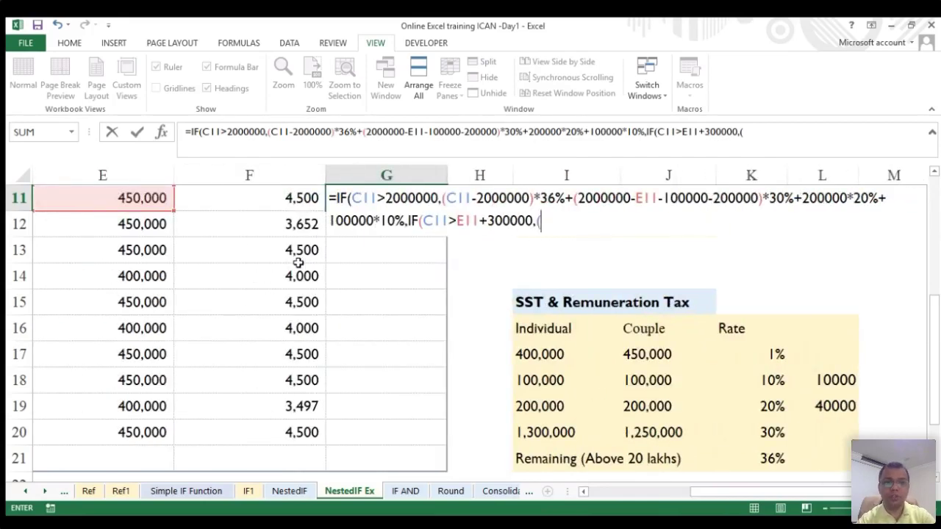
{"action": "scroll", "coordinate": [298, 263], "scroll_direction": "up", "scroll_amount": 1}
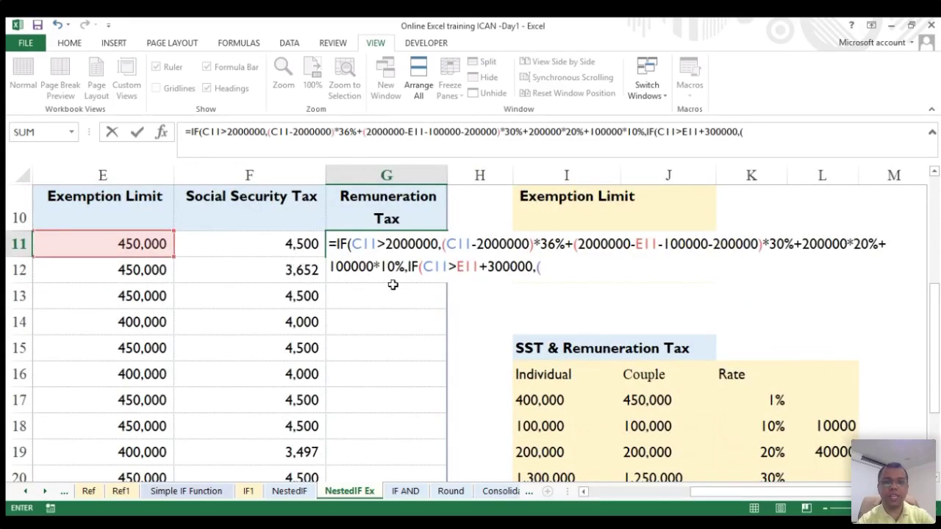
- Scroll around the sheet to review the G11 formula before writing the second branch
{"action": "scroll", "coordinate": [392, 291], "scroll_direction": "up", "scroll_amount": 2}
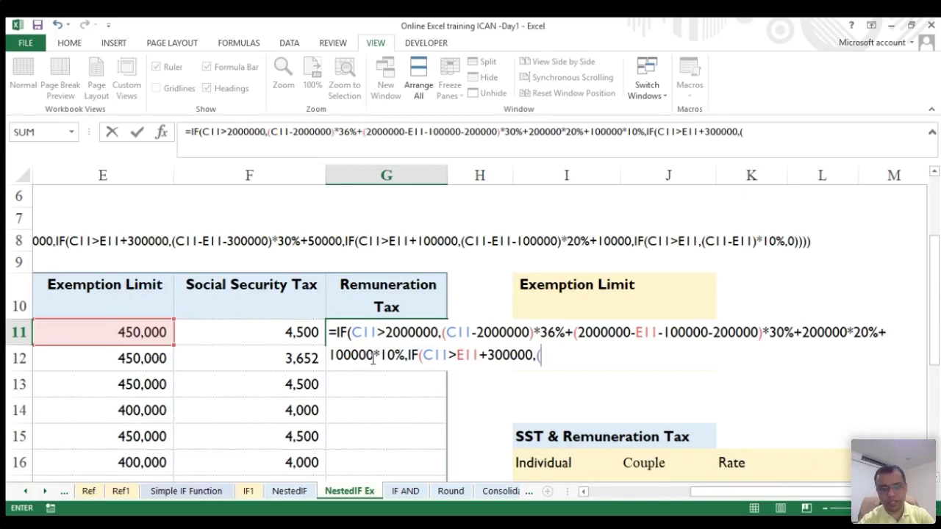
{"action": "scroll", "coordinate": [527, 332], "scroll_direction": "down", "scroll_amount": 5}
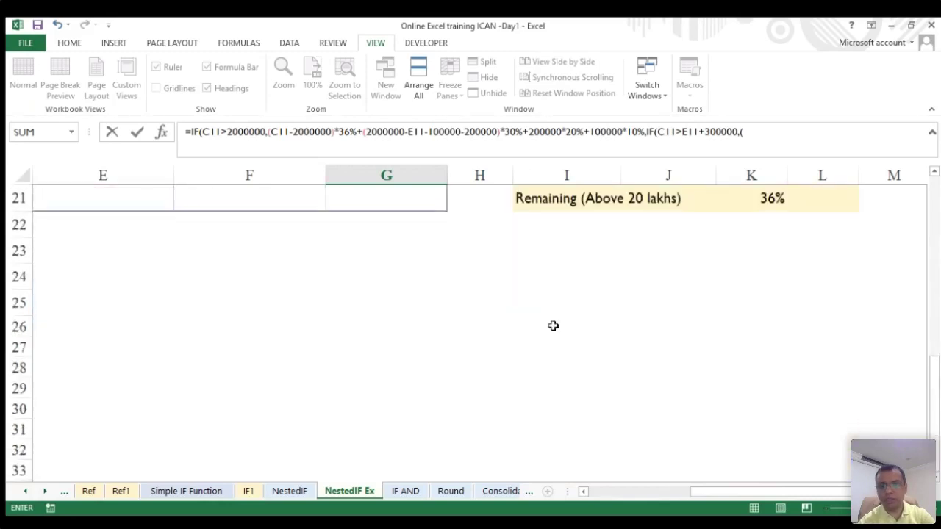
{"action": "scroll", "coordinate": [537, 222], "scroll_direction": "up", "scroll_amount": 1}
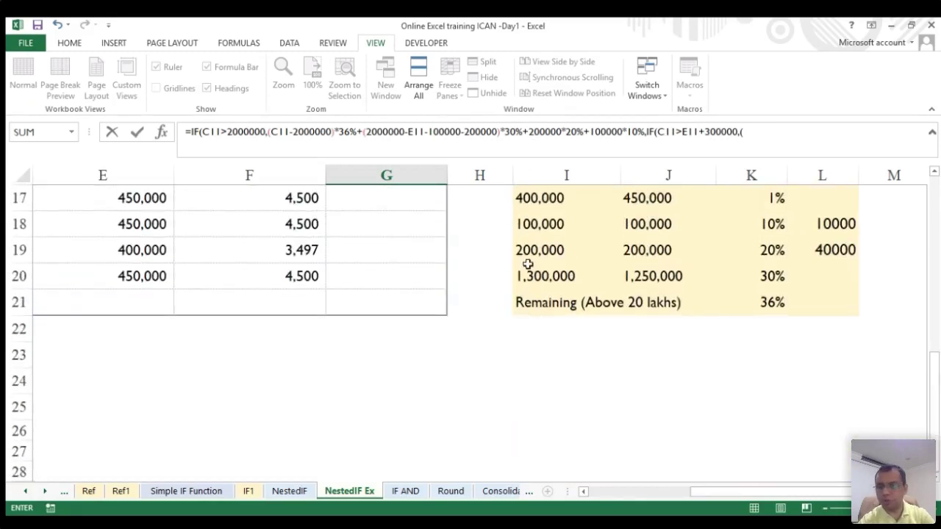
{"action": "scroll", "coordinate": [529, 274], "scroll_direction": "up", "scroll_amount": 1}
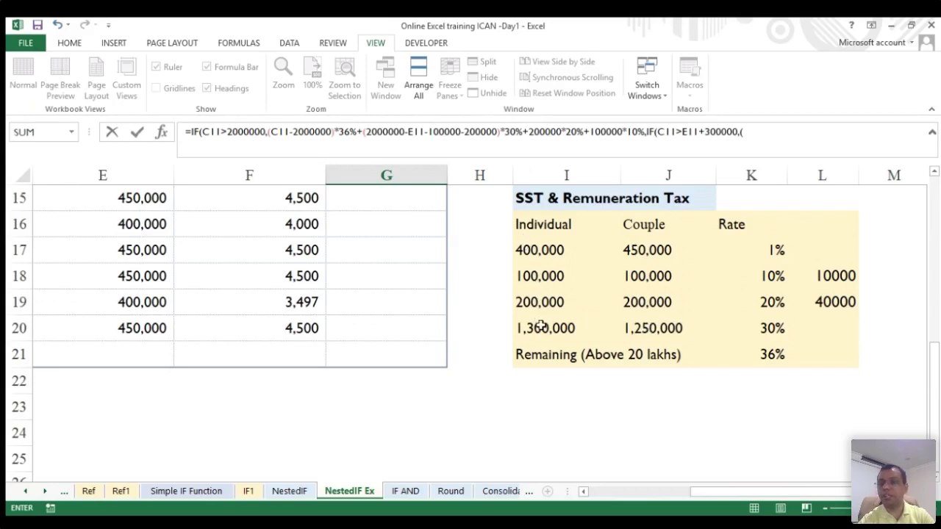
{"action": "scroll", "coordinate": [458, 300], "scroll_direction": "up", "scroll_amount": 4}
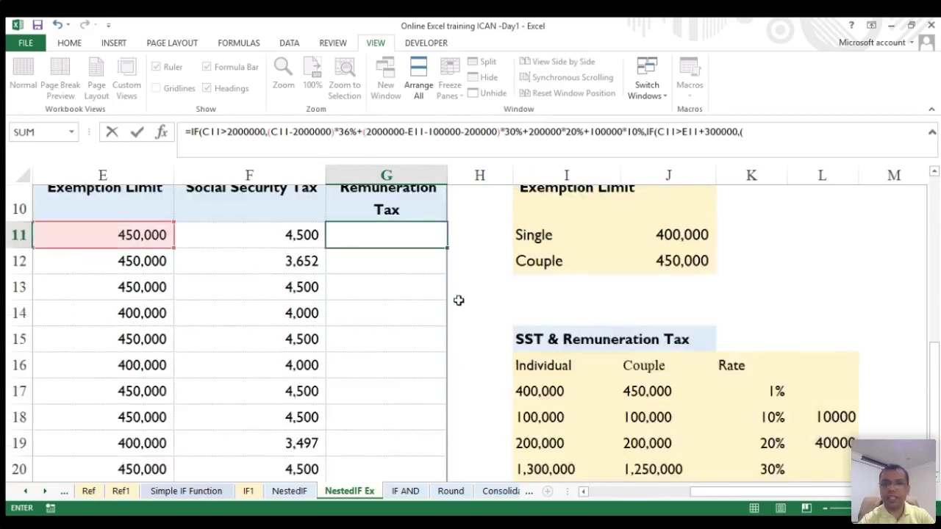
{"action": "scroll", "coordinate": [458, 300], "scroll_direction": "left", "scroll_amount": 2}
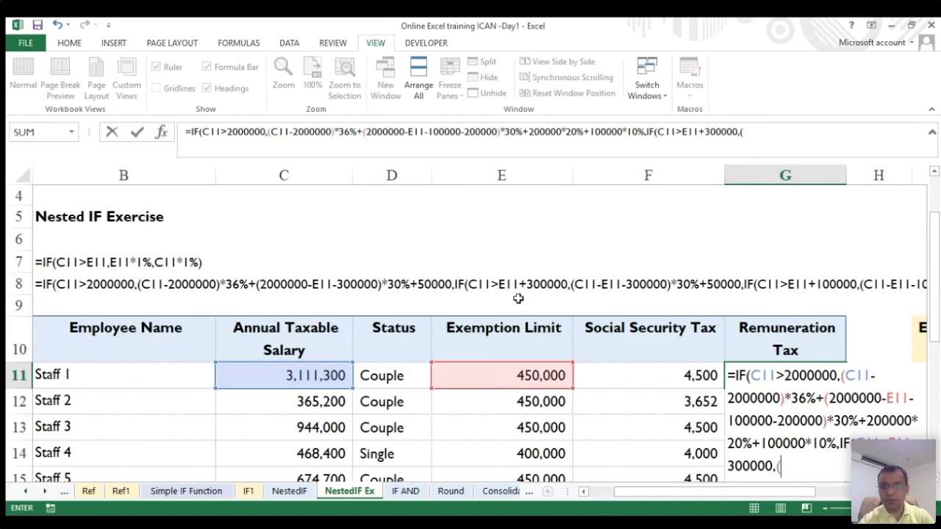
- Start the 30% slab term with C11-E11- while checking the SST & Remuneration Tax rate table
{"action": "left_click", "coordinate": [308, 375]}
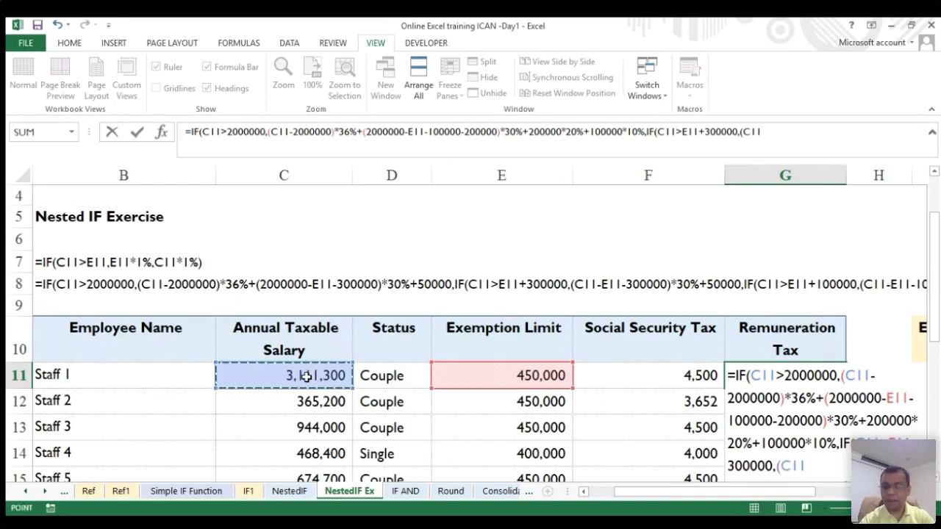
{"action": "type", "text": "-"}
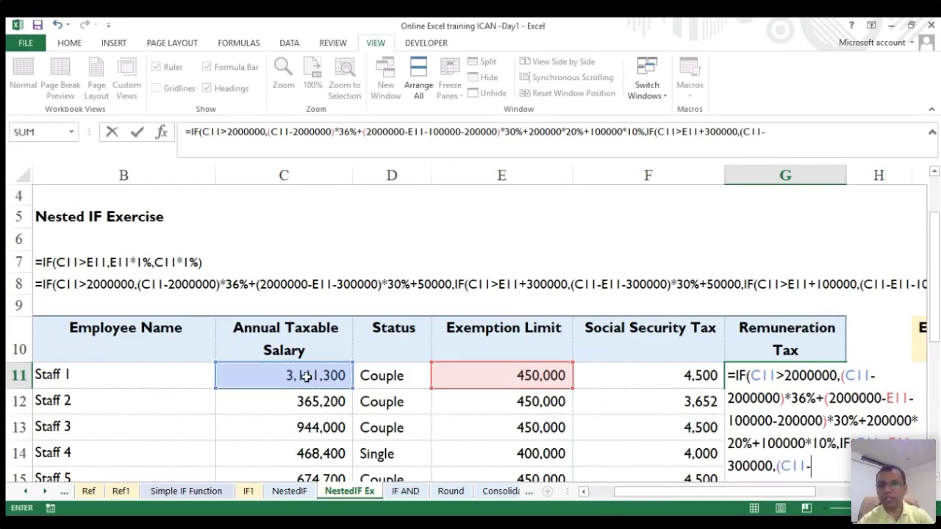
{"action": "left_click", "coordinate": [496, 375]}
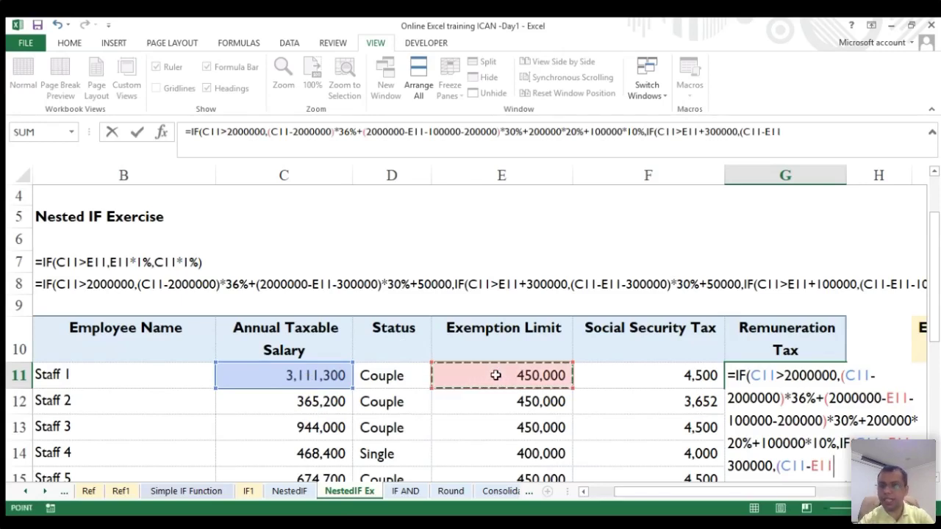
{"action": "type", "text": "-"}
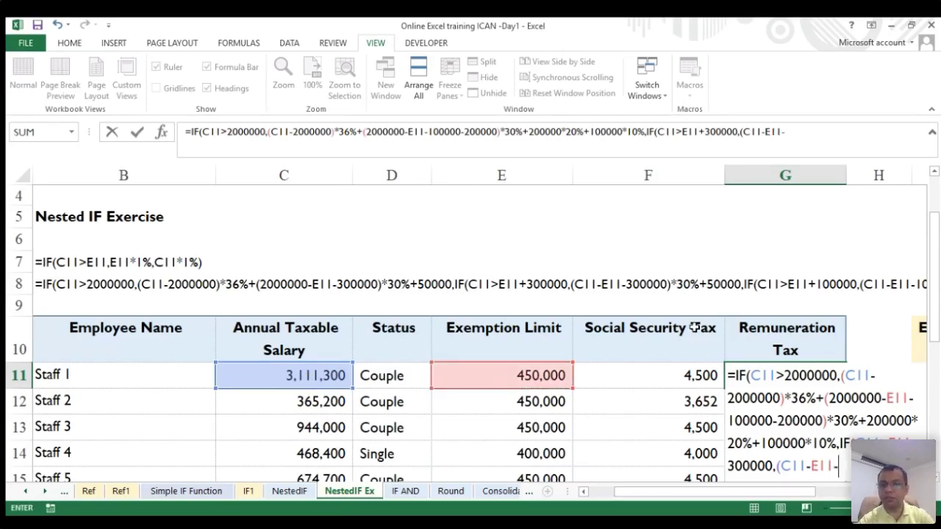
{"action": "scroll", "coordinate": [695, 327], "scroll_direction": "right", "scroll_amount": 3}
{"action": "scroll", "coordinate": [695, 327], "scroll_direction": "down", "scroll_amount": 7}
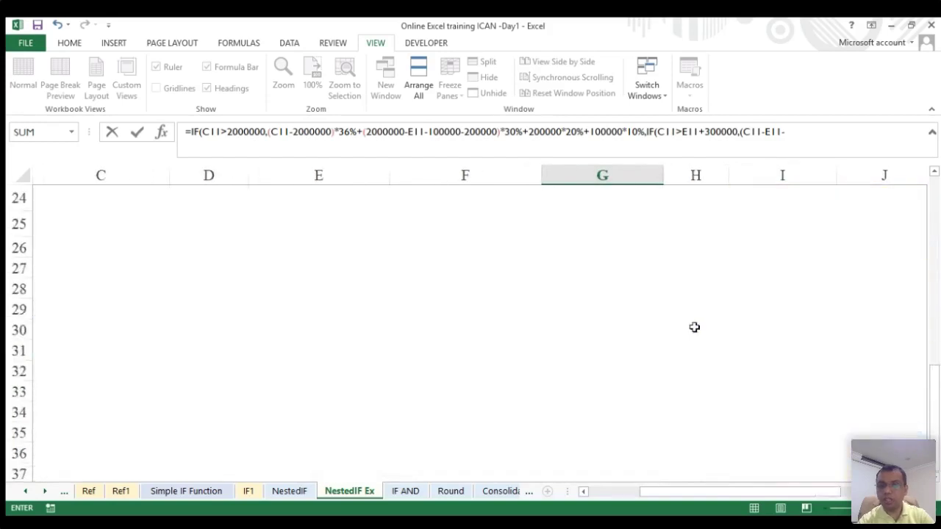
{"action": "scroll", "coordinate": [693, 326], "scroll_direction": "up", "scroll_amount": 4}
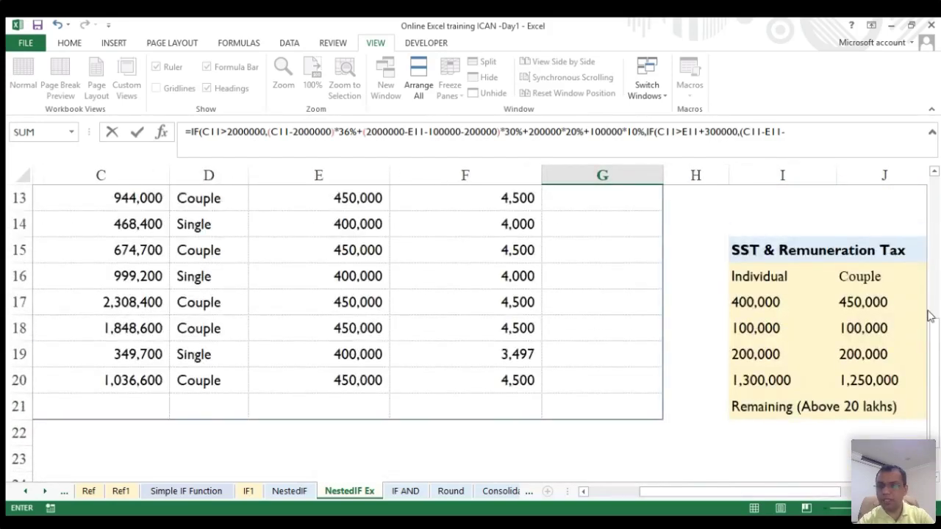
{"action": "scroll", "coordinate": [854, 319], "scroll_direction": "right", "scroll_amount": 2}
{"action": "scroll", "coordinate": [853, 319], "scroll_direction": "right", "scroll_amount": 1}
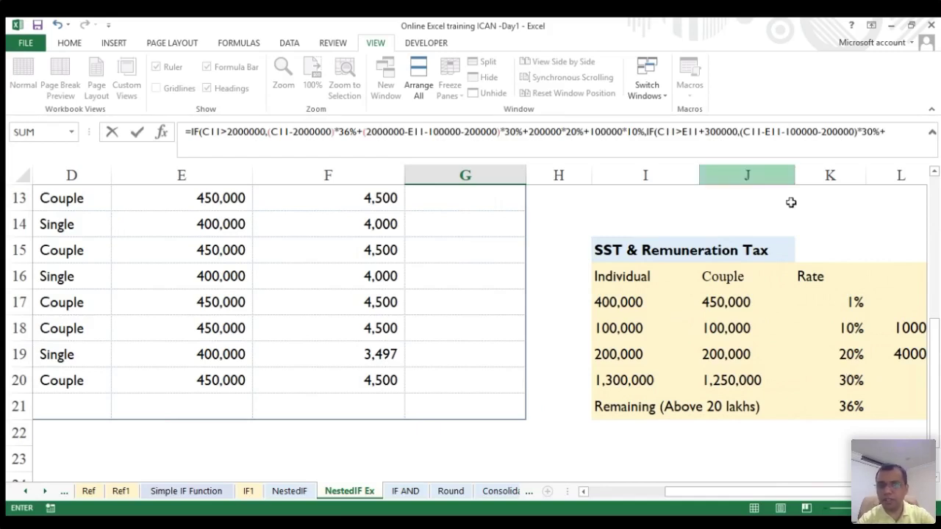
{"action": "scroll", "coordinate": [582, 279], "scroll_direction": "up", "scroll_amount": 1}
{"action": "scroll", "coordinate": [582, 280], "scroll_direction": "up", "scroll_amount": 1}
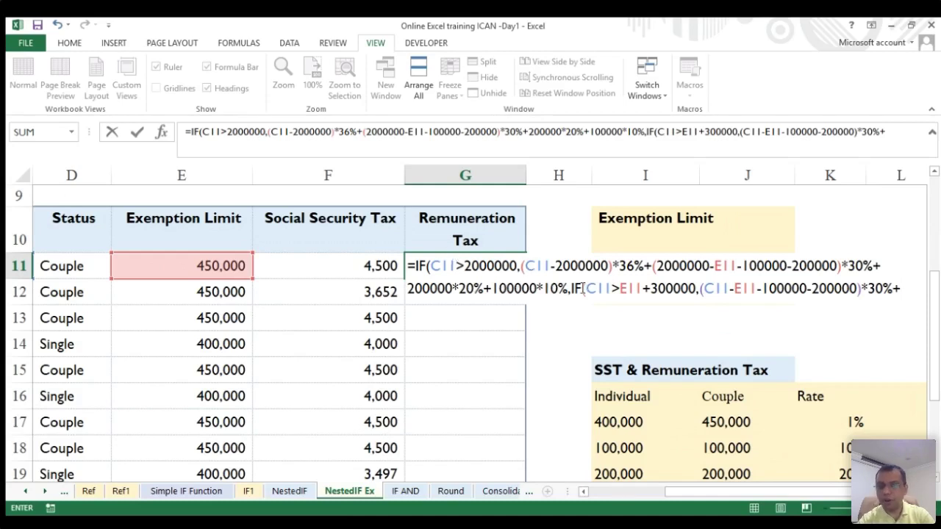
- In G11, append 200000*20%+100000*10% to the second branch and begin a third IF(
{"action": "scroll", "coordinate": [618, 331], "scroll_direction": "down", "scroll_amount": 1}
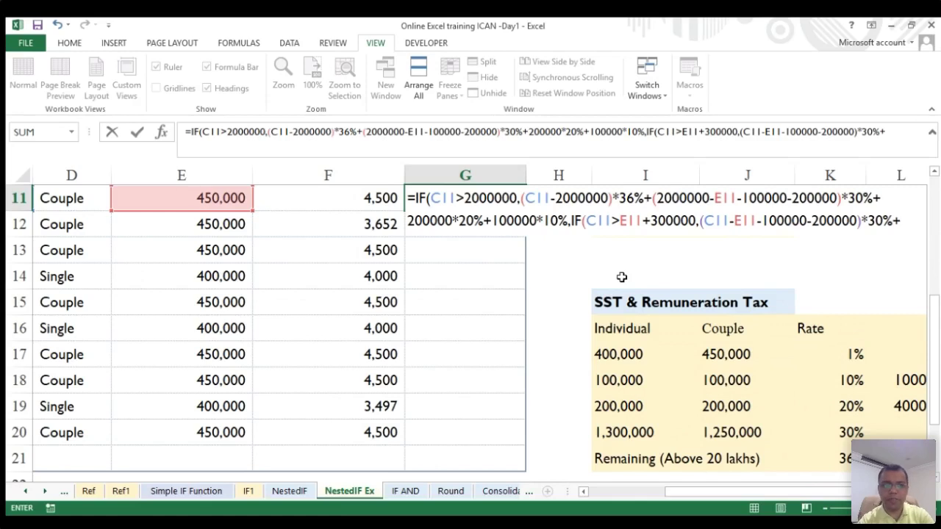
{"action": "scroll", "coordinate": [621, 277], "scroll_direction": "left", "scroll_amount": 3}
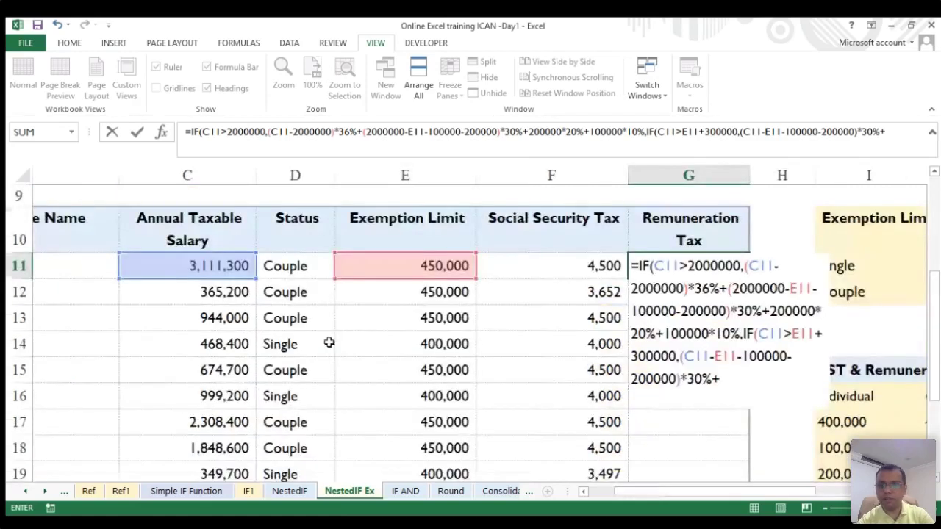
{"action": "scroll", "coordinate": [331, 341], "scroll_direction": "right", "scroll_amount": 6}
{"action": "scroll", "coordinate": [525, 335], "scroll_direction": "down", "scroll_amount": 1}
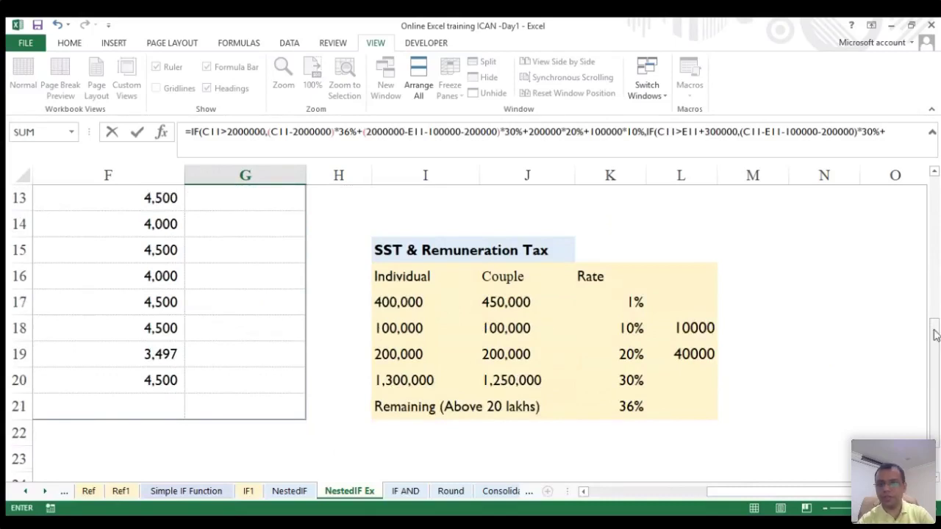
{"action": "left_click_drag", "start_coordinate": [935, 323], "coordinate": [935, 283]}
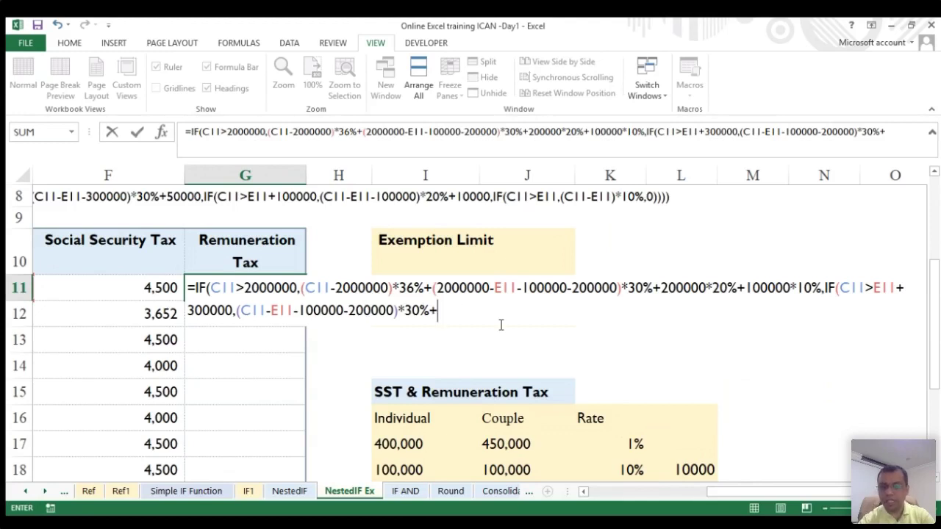
{"action": "left_click_drag", "start_coordinate": [935, 352], "coordinate": [935, 376]}
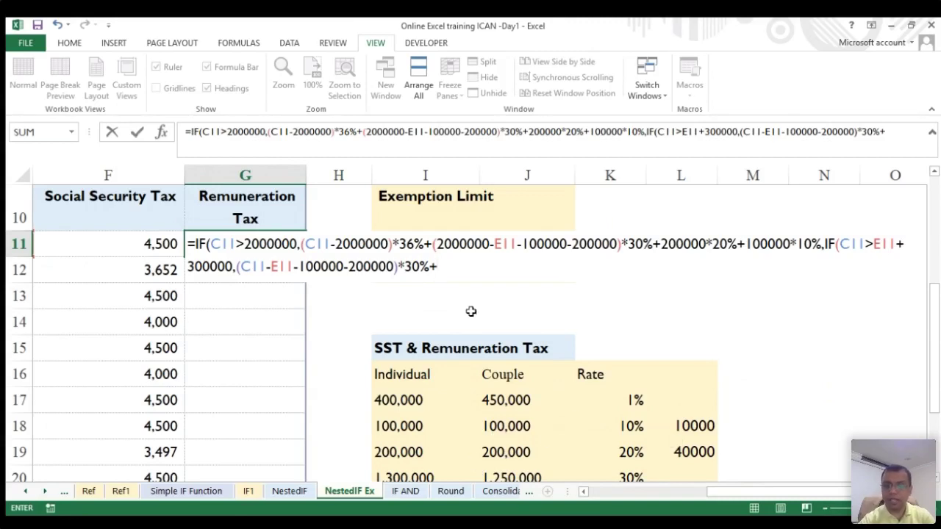
{"action": "type", "text": "2000"}
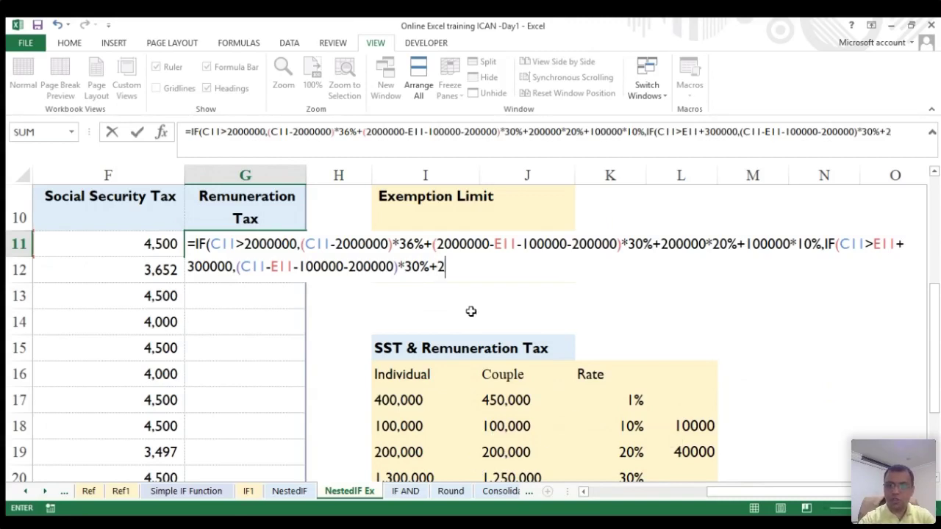
{"action": "type", "text": "00"}
{"action": "type", "text": "*20%+"}
{"action": "type", "text": "100000*20%+1000"}
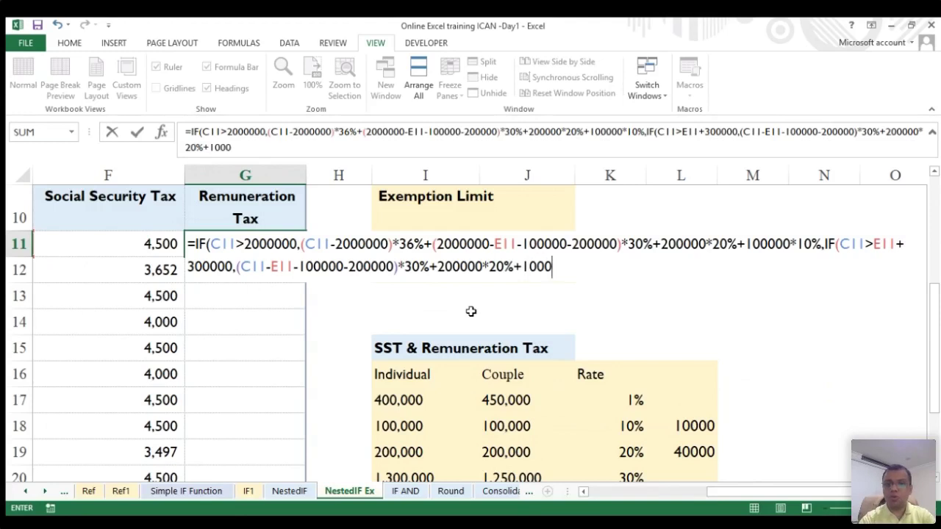
{"action": "type", "text": "00*10"}
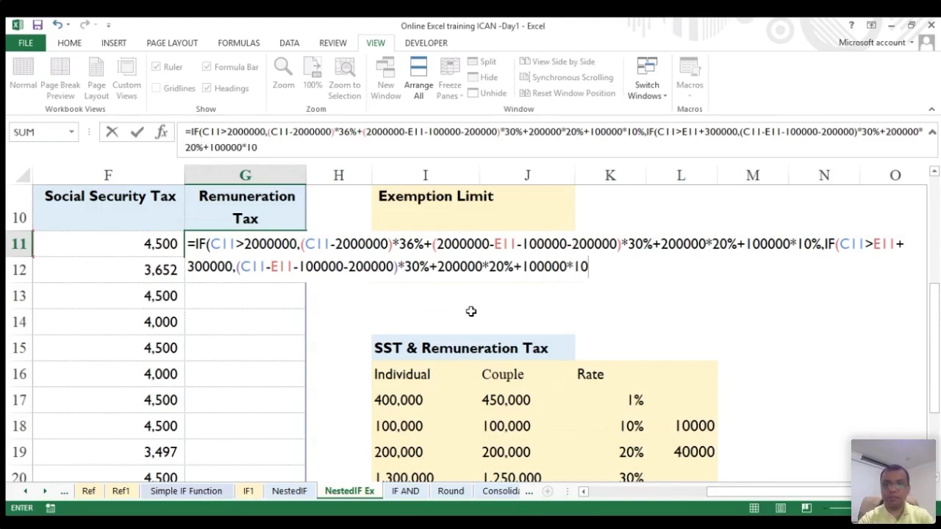
{"action": "type", "text": "%"}
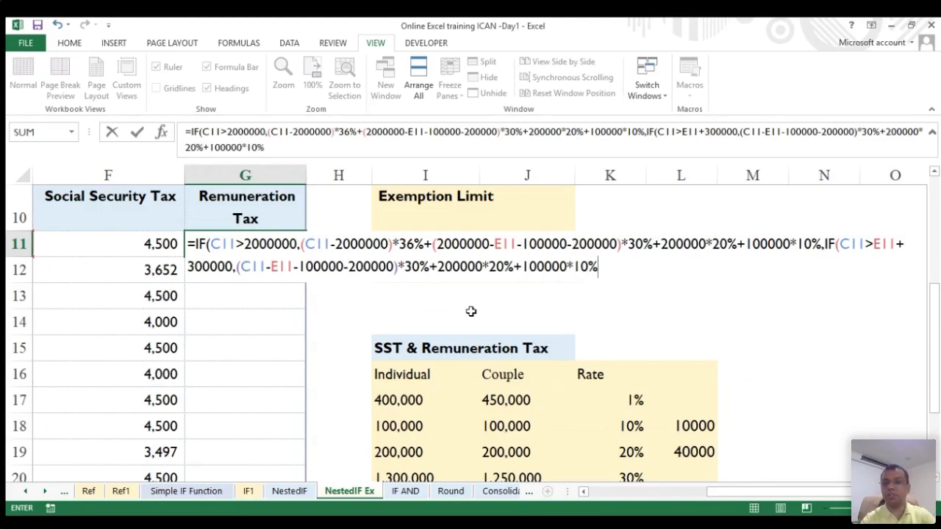
{"action": "type", "text": ",IF("}
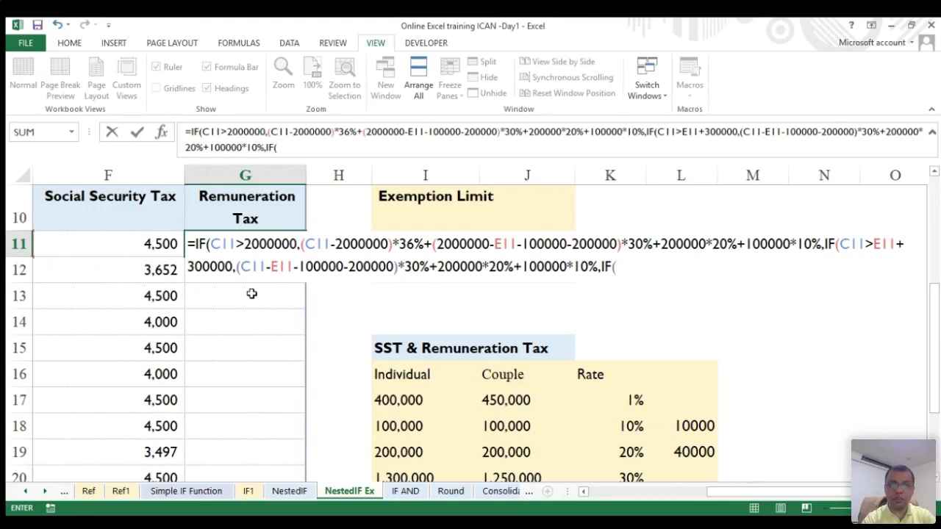
- Write the third IF condition testing C11>E11+100000
{"action": "scroll", "coordinate": [97, 229], "scroll_direction": "left", "scroll_amount": 1}
{"action": "scroll", "coordinate": [97, 229], "scroll_direction": "left", "scroll_amount": 4}
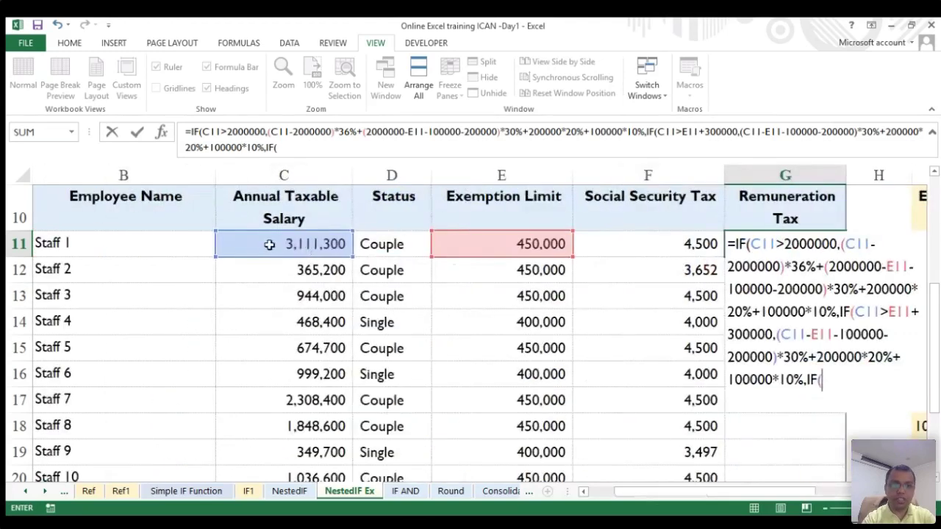
{"action": "left_click", "coordinate": [282, 247]}
{"action": "scroll", "coordinate": [282, 247], "scroll_direction": "up", "scroll_amount": 1}
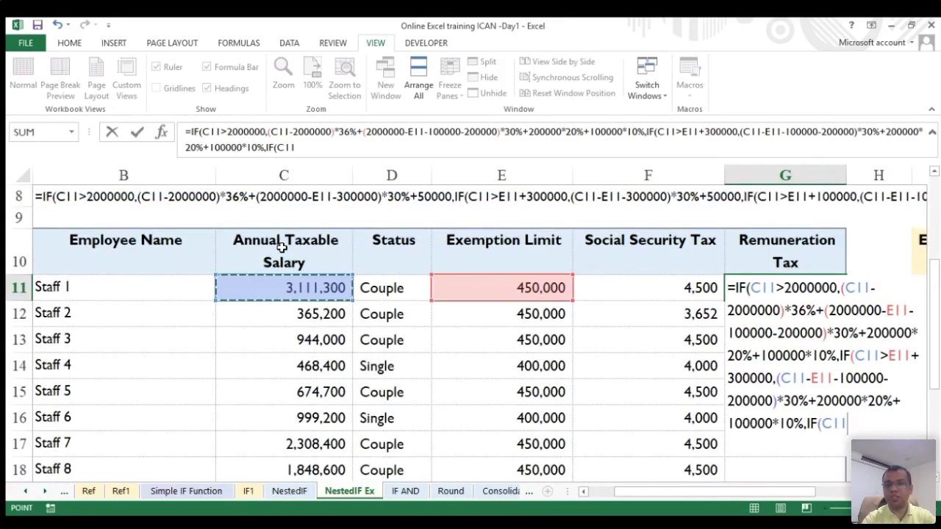
{"action": "type", "text": ">"}
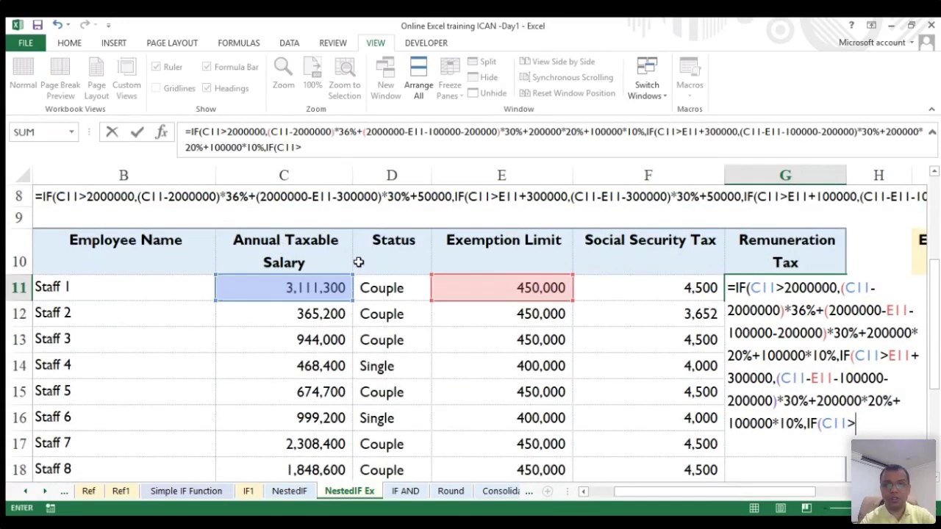
{"action": "left_click", "coordinate": [509, 288]}
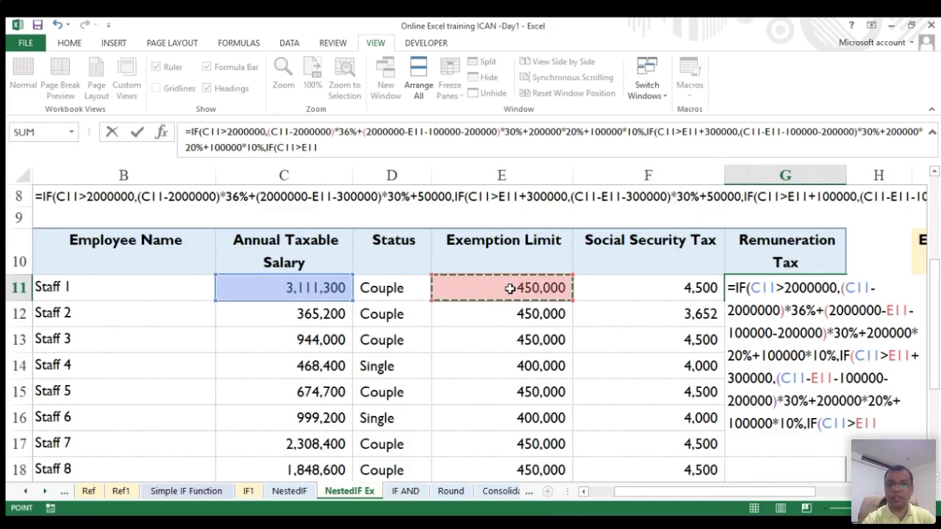
{"action": "type", "text": "+"}
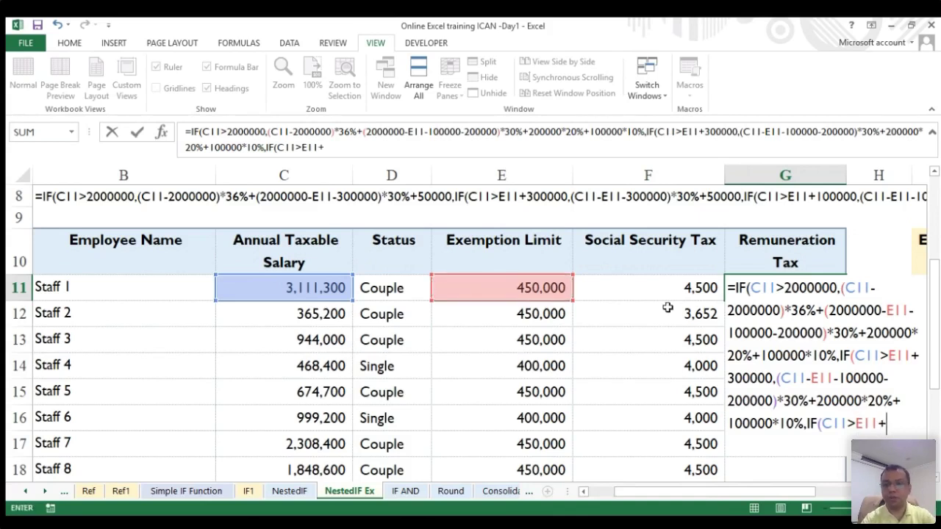
{"action": "scroll", "coordinate": [667, 306], "scroll_direction": "right", "scroll_amount": 3}
{"action": "scroll", "coordinate": [688, 465], "scroll_direction": "down", "scroll_amount": 2}
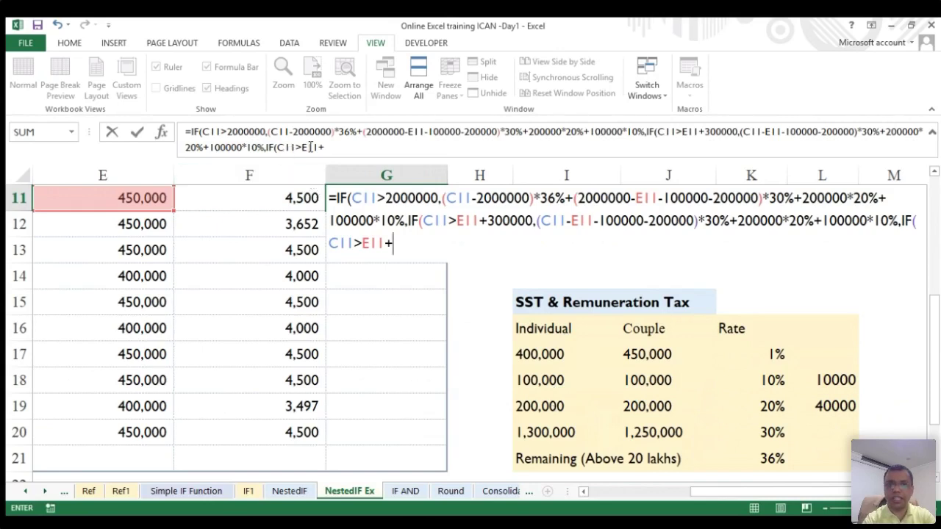
{"action": "left_click", "coordinate": [329, 147]}
{"action": "type", "text": "100000,"}
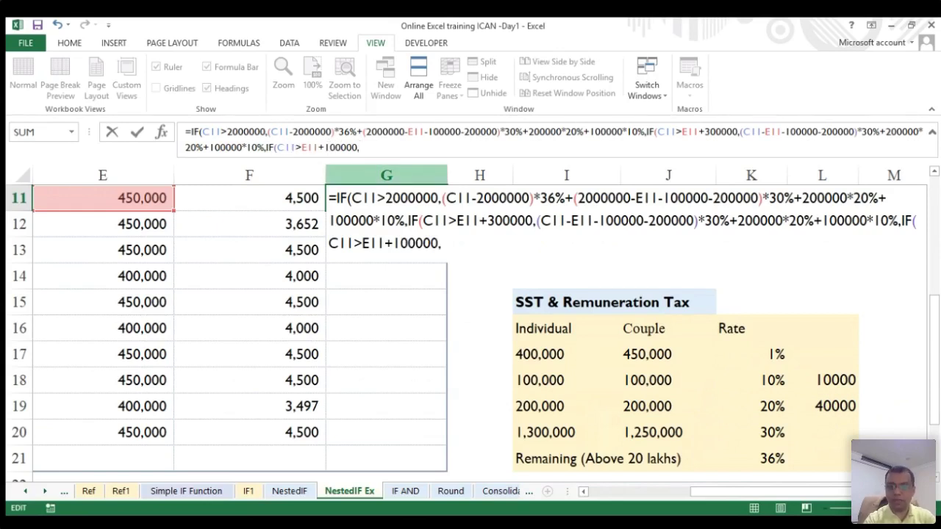
- Add the branch value (C11-E11-100000)*20%+100000*10% and open a fourth IF(
{"action": "type", "text": "("}
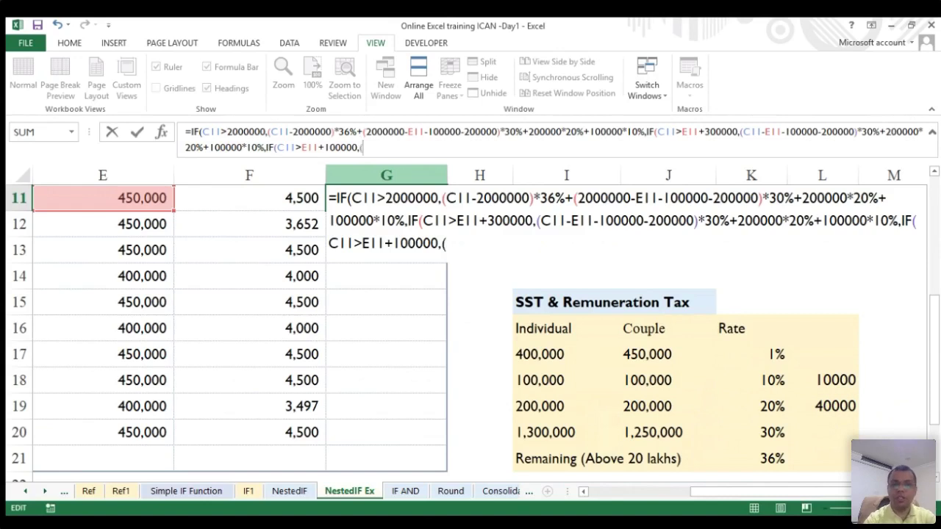
{"action": "scroll", "coordinate": [294, 255], "scroll_direction": "left", "scroll_amount": 4}
{"action": "left_click", "coordinate": [296, 198]}
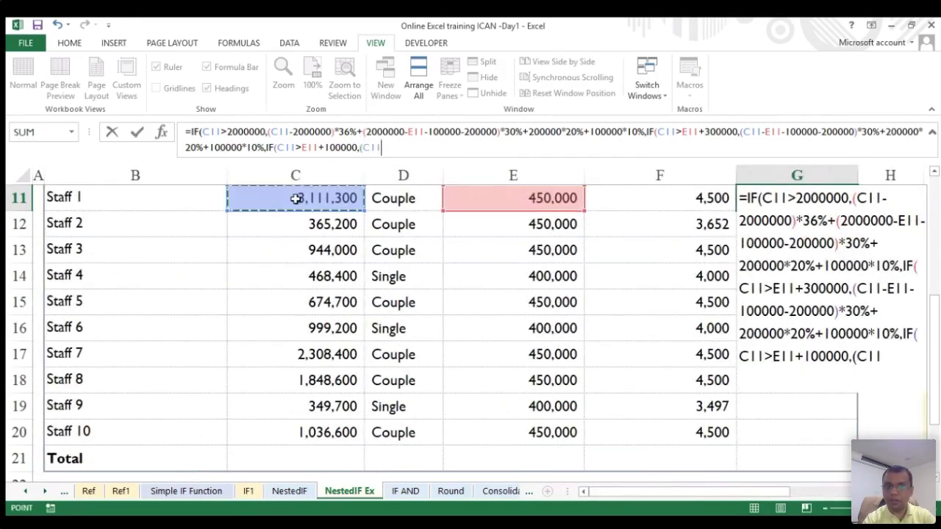
{"action": "type", "text": "-"}
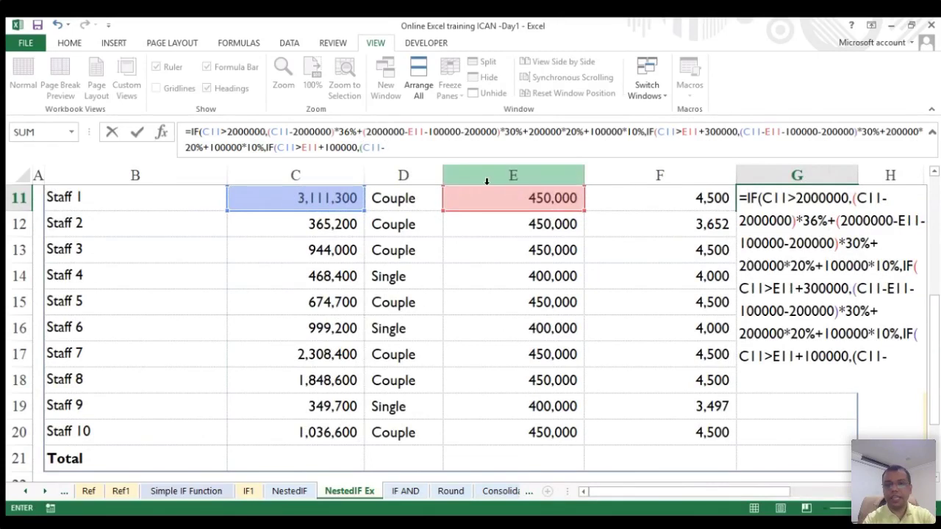
{"action": "left_click", "coordinate": [508, 198]}
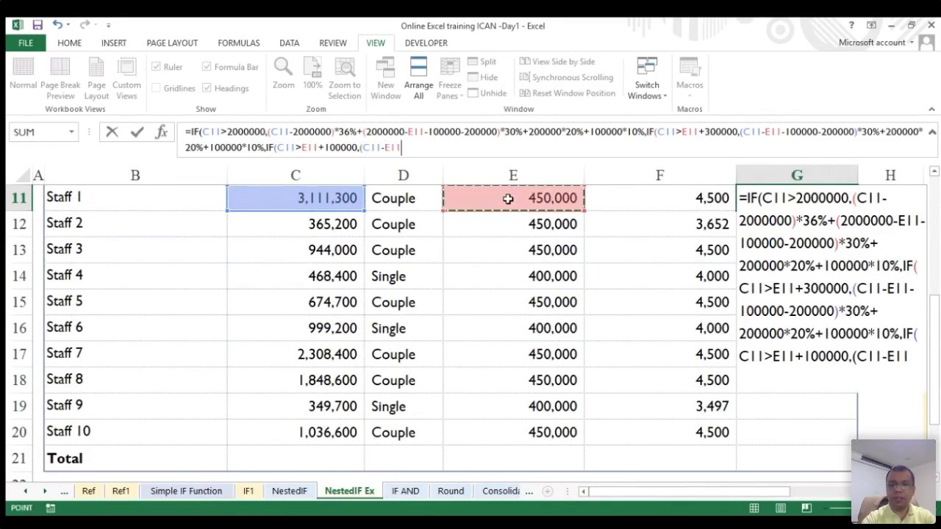
{"action": "type", "text": "-"}
{"action": "type", "text": "10000"}
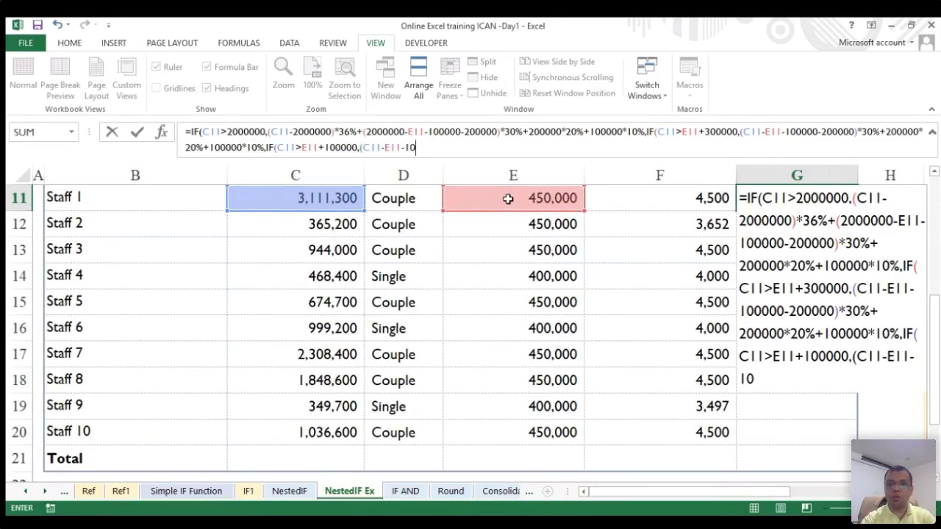
{"action": "type", "text": "0)*20%+"}
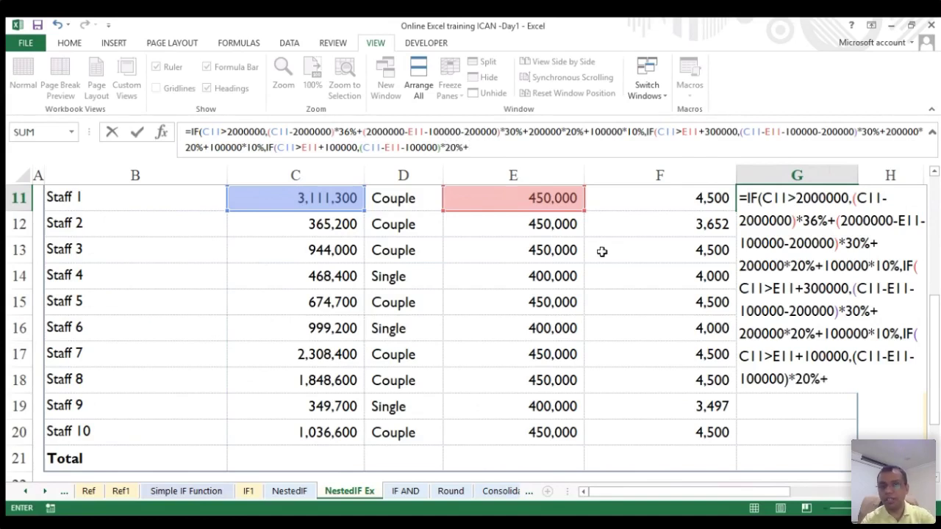
{"action": "scroll", "coordinate": [603, 249], "scroll_direction": "right", "scroll_amount": 6}
{"action": "type", "text": "+100000*10"}
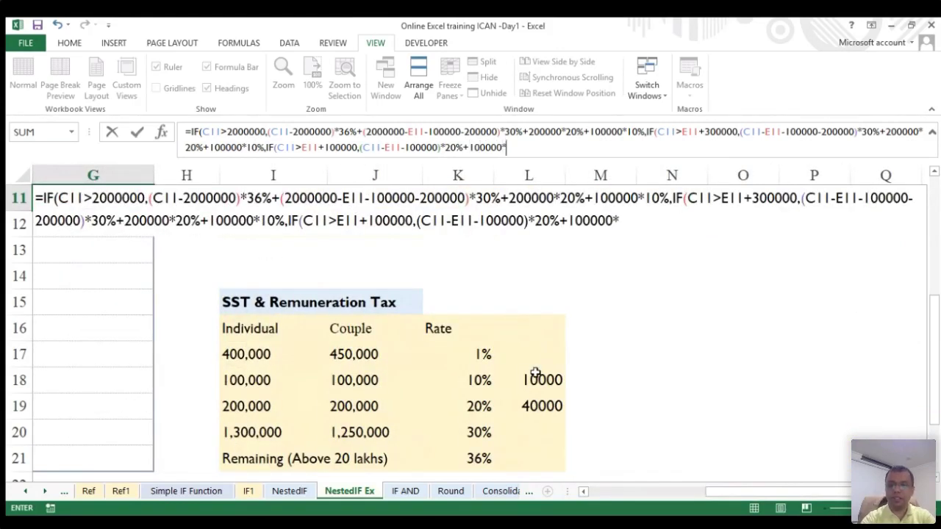
{"action": "type", "text": "%"}
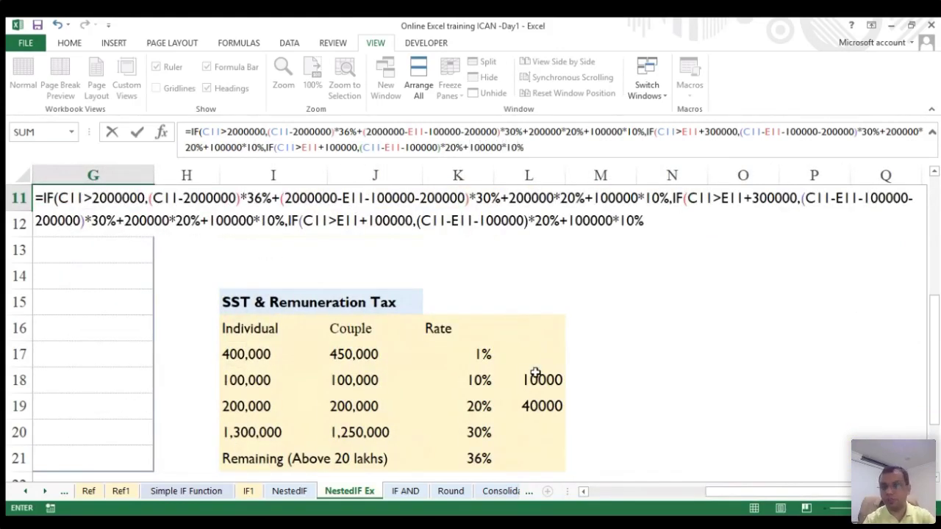
{"action": "type", "text": ",IF("}
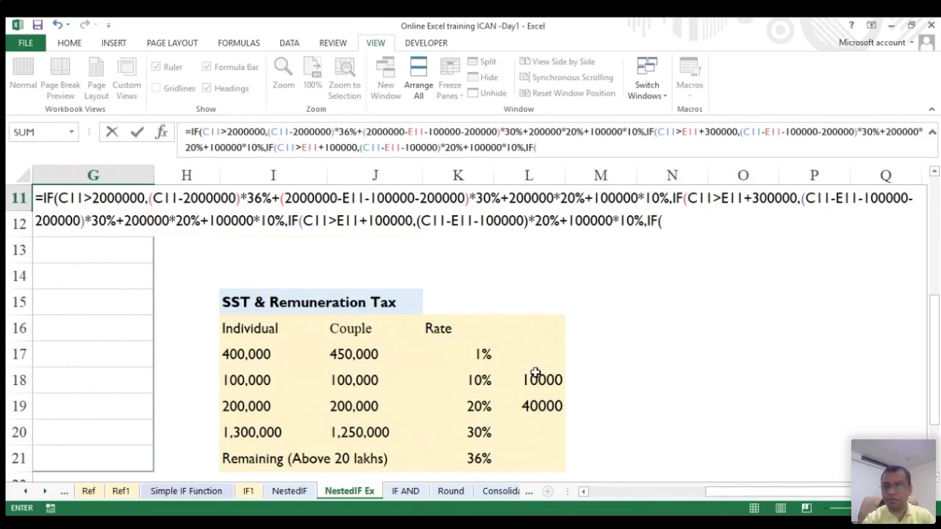
- Close G11 with IF(C11>E11,(C11-E11)*10%,0) and all brackets, returning 825,068
{"action": "scroll", "coordinate": [302, 308], "scroll_direction": "left", "scroll_amount": 3}
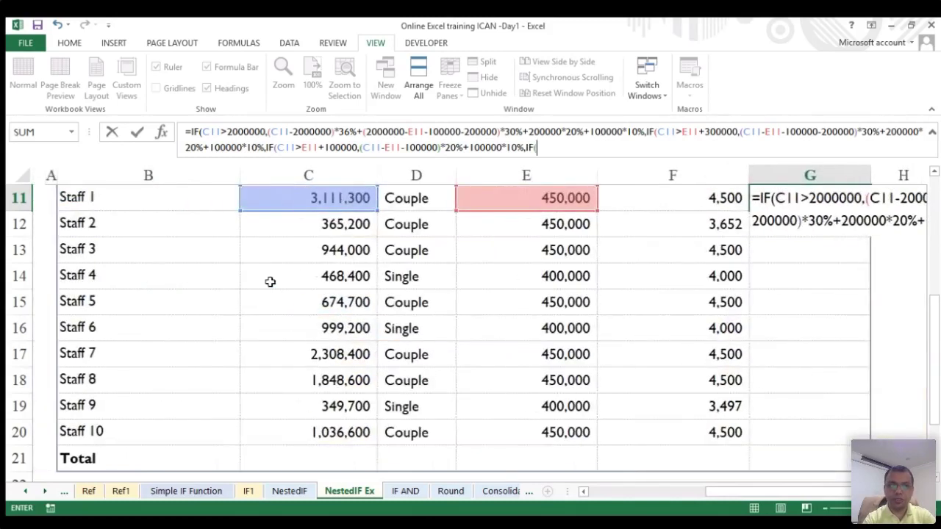
{"action": "scroll", "coordinate": [191, 247], "scroll_direction": "up", "scroll_amount": 2}
{"action": "left_click", "coordinate": [316, 333]}
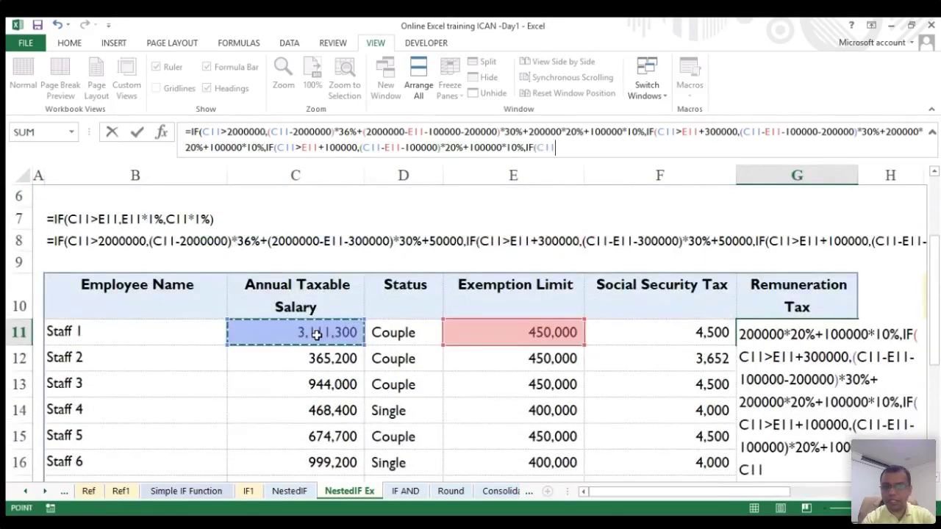
{"action": "type", "text": ">"}
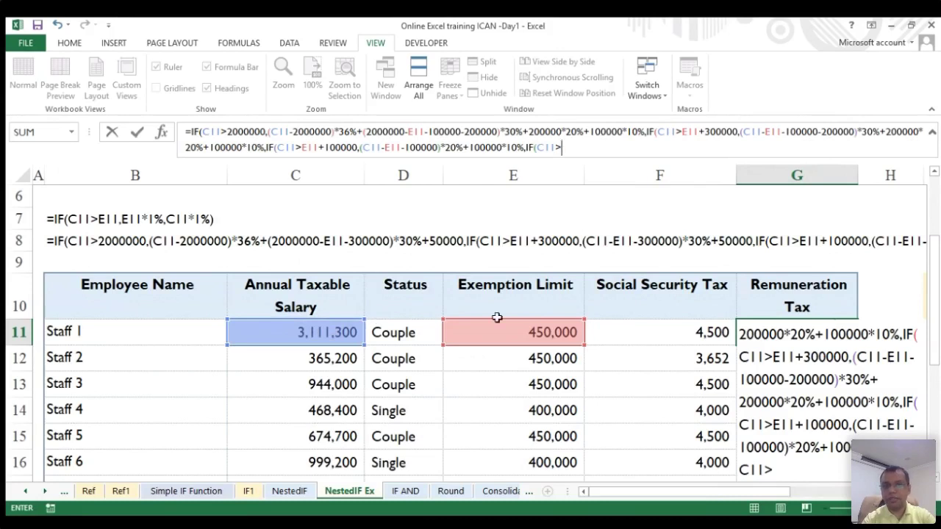
{"action": "scroll", "coordinate": [498, 311], "scroll_direction": "right", "scroll_amount": 2}
{"action": "left_click", "coordinate": [363, 332]}
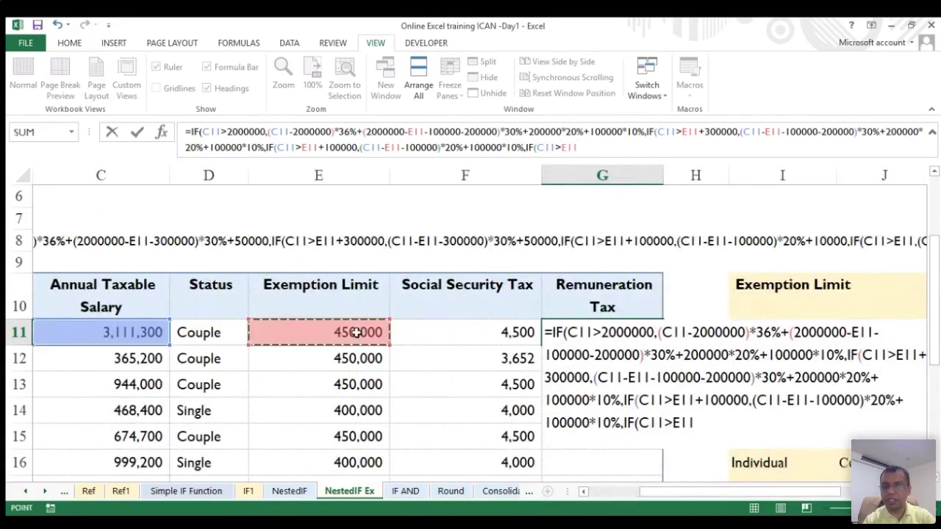
{"action": "type", "text": ","}
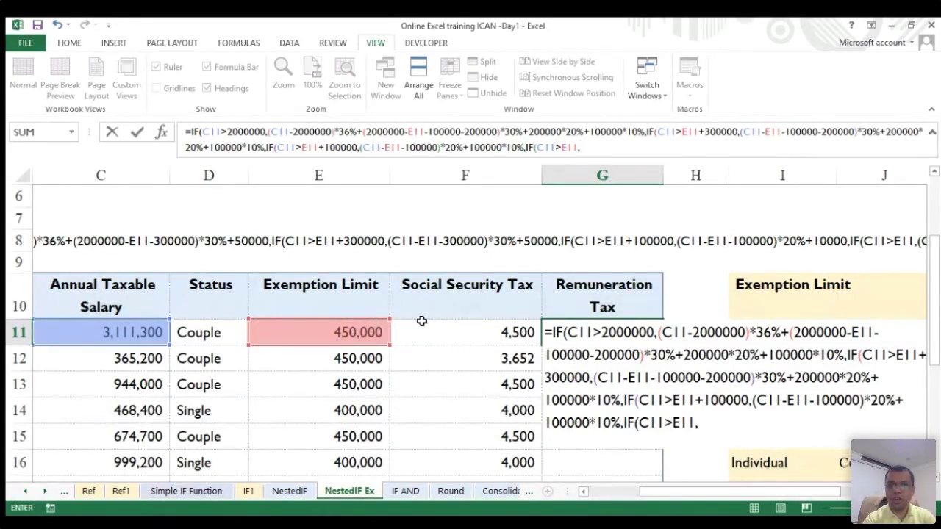
{"action": "type", "text": "("}
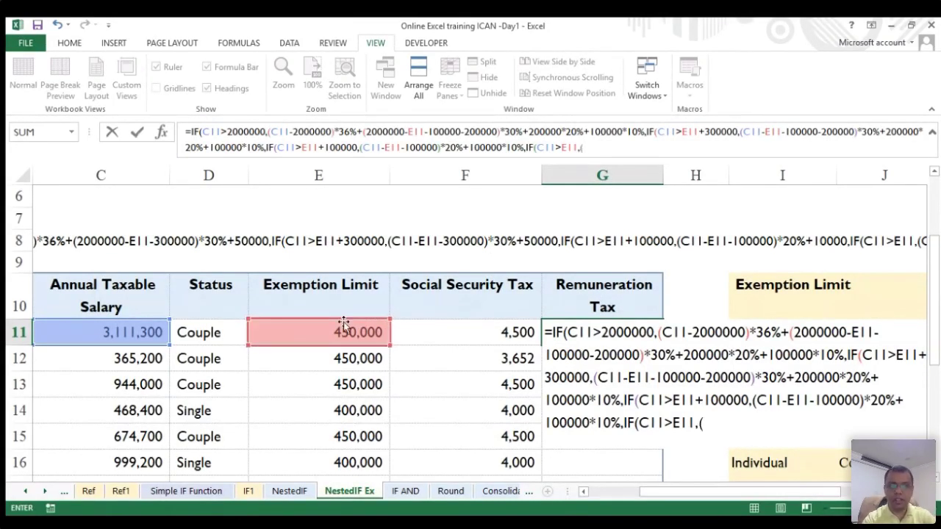
{"action": "left_click", "coordinate": [142, 333]}
{"action": "type", "text": "-"}
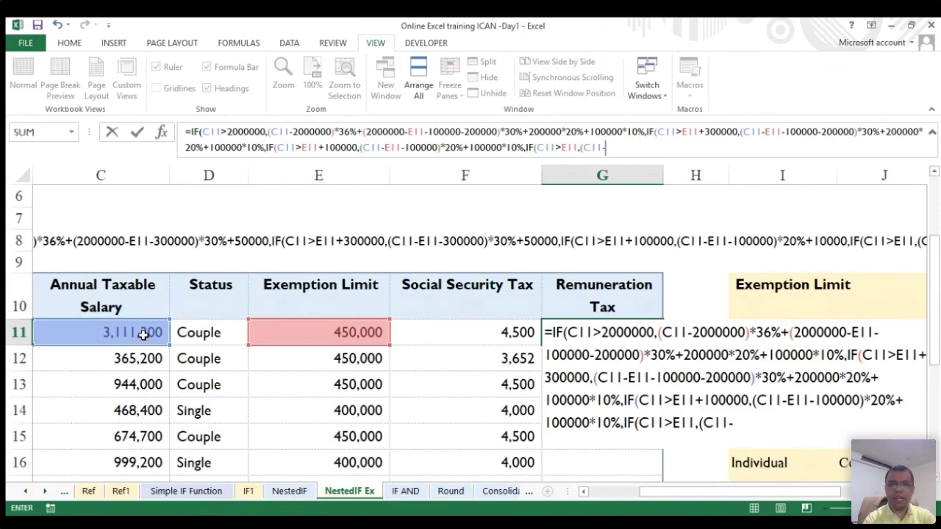
{"action": "left_click", "coordinate": [283, 333]}
{"action": "type", "text": ")*"}
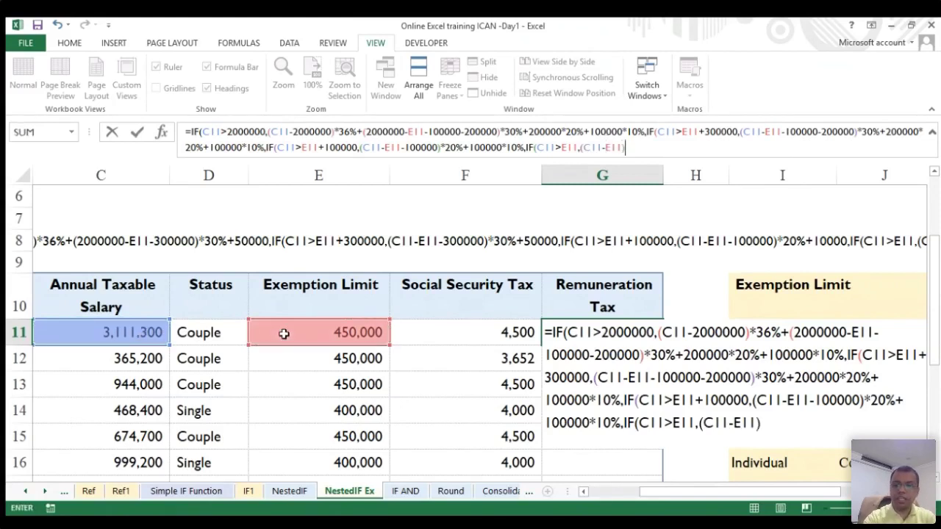
{"action": "type", "text": "10%"}
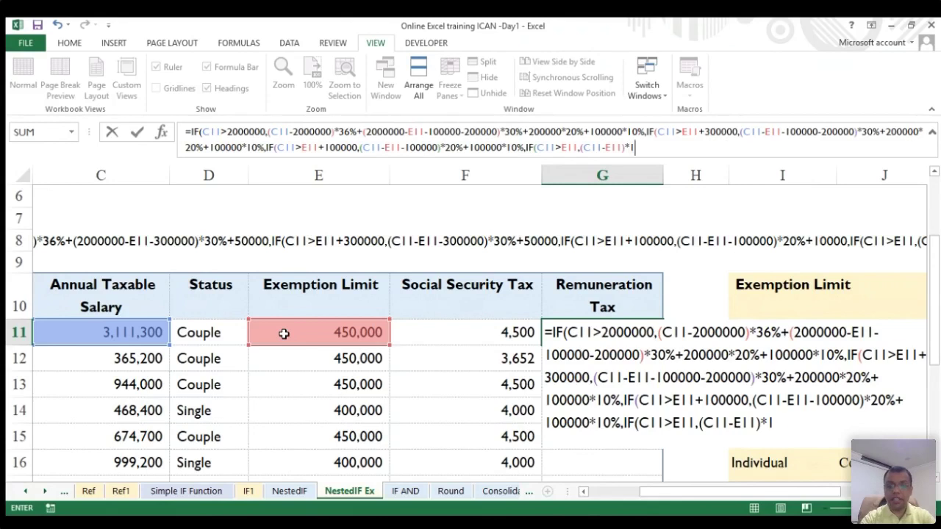
{"action": "type", "text": ","}
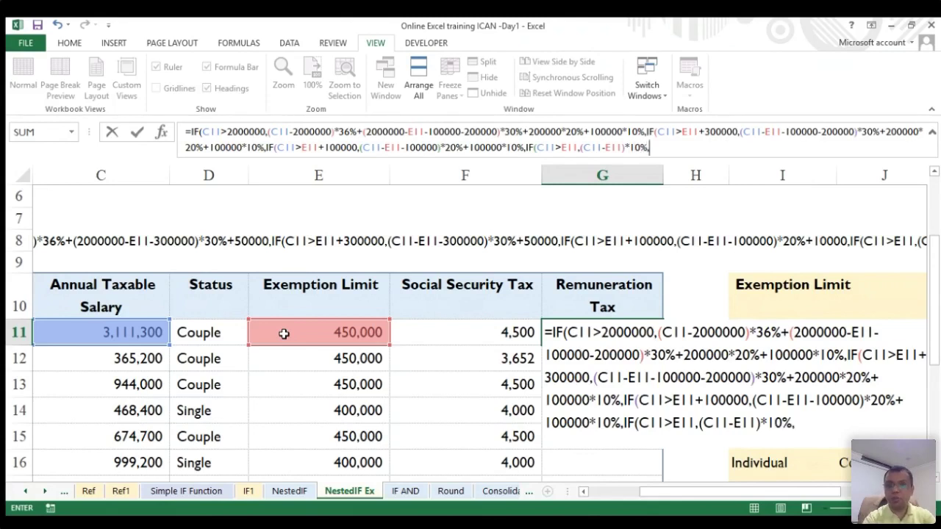
{"action": "type", "text": "0))))"}
{"action": "key", "text": "Return"}
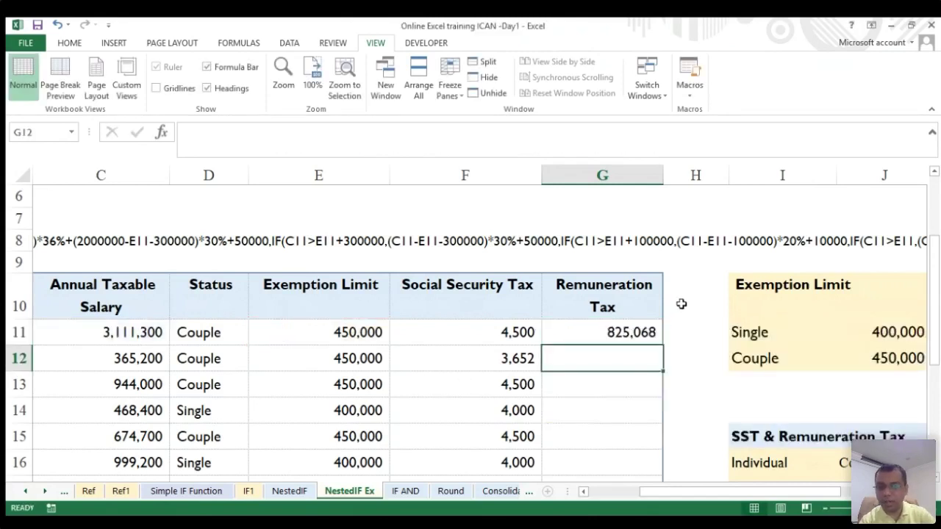
- Reopen G11's completed four-level nested IF formula in edit mode to review it
{"action": "left_click", "coordinate": [617, 331]}
{"action": "double_click", "coordinate": [618, 332]}
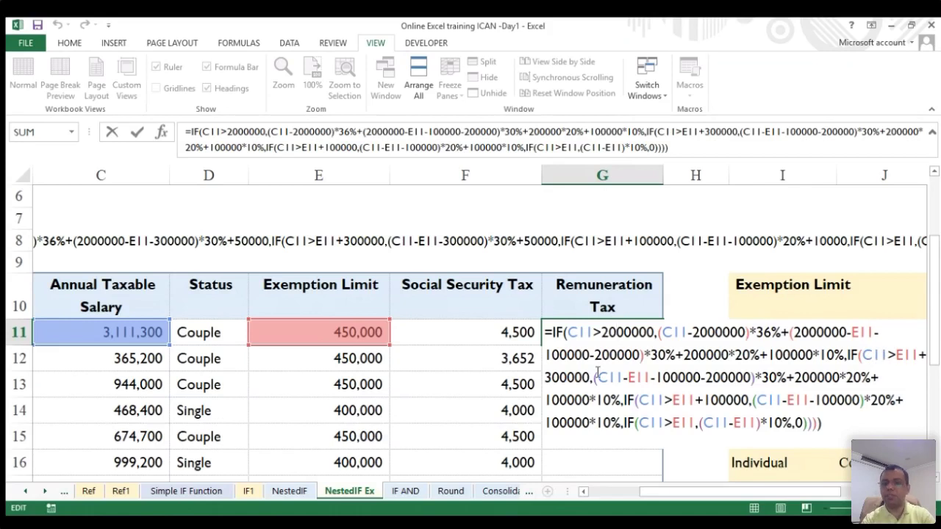
{"action": "scroll", "coordinate": [595, 372], "scroll_direction": "down", "scroll_amount": 3}
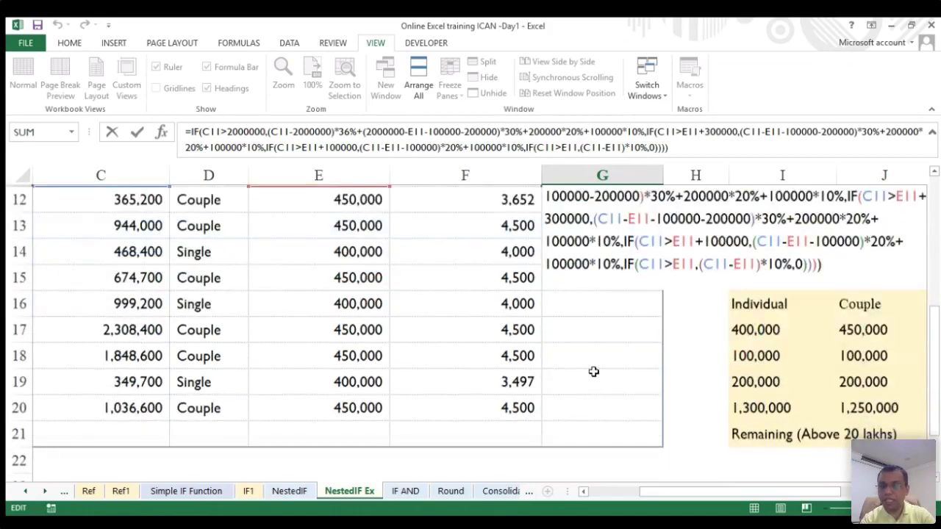
{"action": "scroll", "coordinate": [779, 294], "scroll_direction": "up", "scroll_amount": 1}
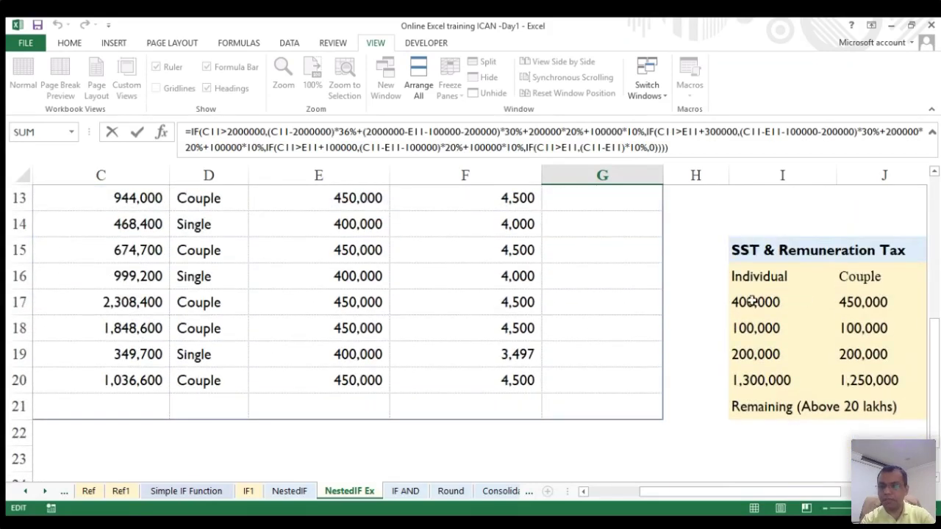
{"action": "scroll", "coordinate": [758, 380], "scroll_direction": "right", "scroll_amount": 1}
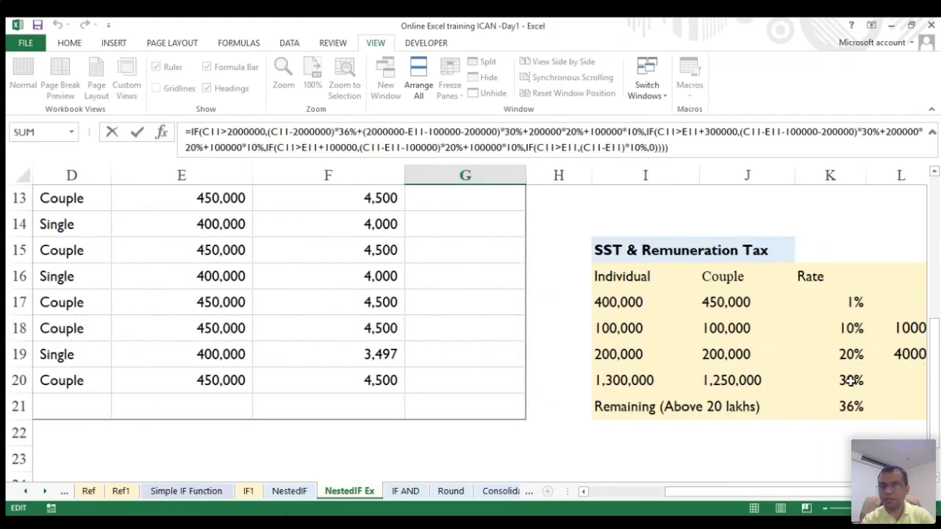
{"action": "scroll", "coordinate": [650, 352], "scroll_direction": "up", "scroll_amount": 1}
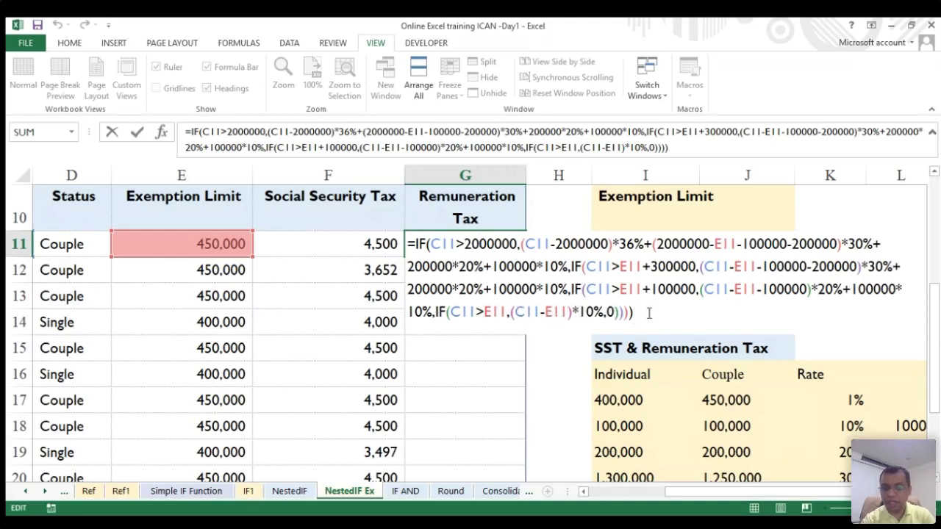
- Copy G11's tax formula into G12:G17, giving -, 108,200, 6,840, 34,940, 139,760 and 536,024
{"action": "key", "text": "Return"}
{"action": "key", "text": "Up"}
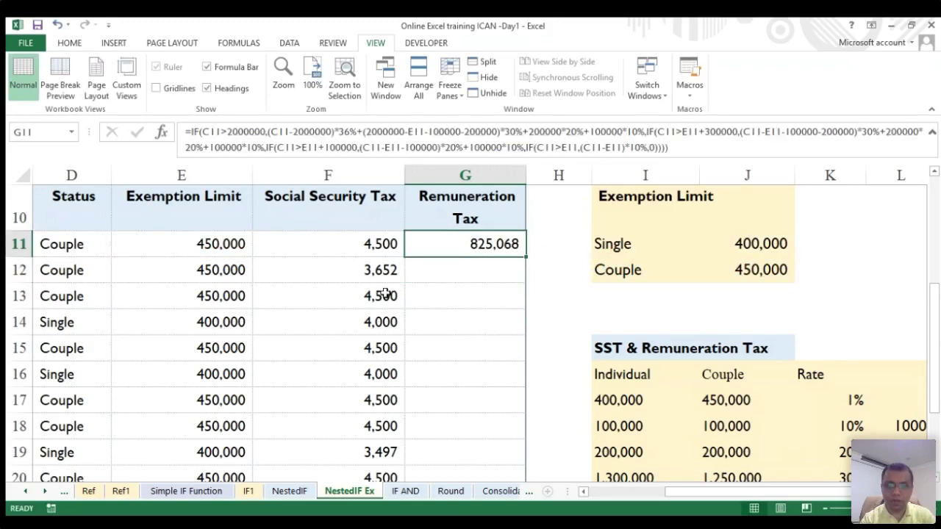
{"action": "scroll", "coordinate": [386, 294], "scroll_direction": "left", "scroll_amount": 2}
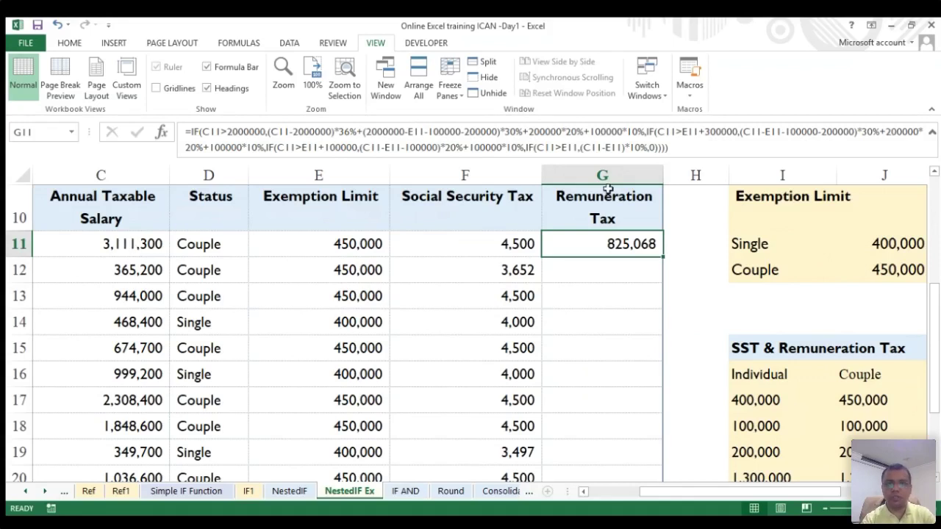
{"action": "key", "text": "ctrl+c"}
{"action": "key", "text": "Down"}
{"action": "key", "text": "shift+Down"}
{"action": "key", "text": "shift+Down"}
{"action": "key", "text": "shift+Down"}
{"action": "key", "text": "shift+Down"}
{"action": "key", "text": "shift+Down"}
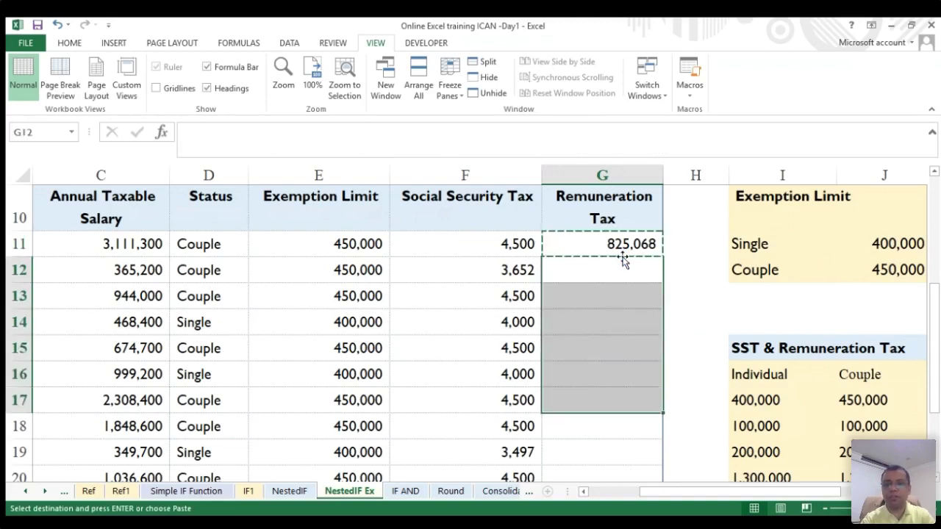
{"action": "key", "text": "ctrl+v"}
{"action": "key", "text": "Escape"}
{"action": "left_click", "coordinate": [609, 250]}
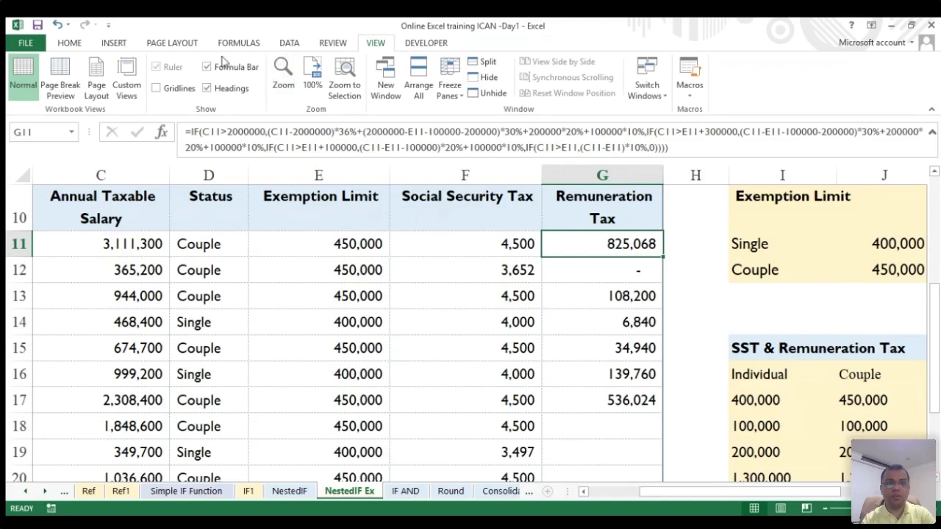
{"action": "left_click", "coordinate": [223, 46]}
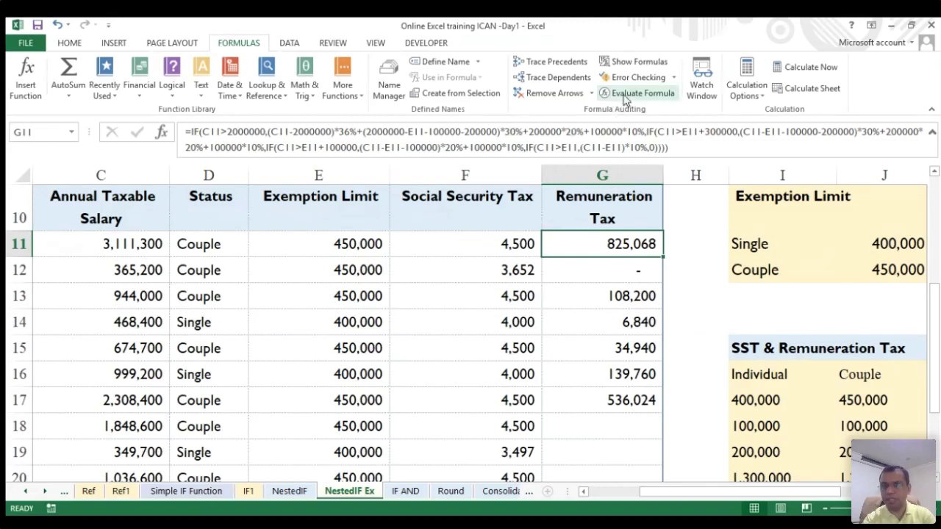
{"action": "left_click", "coordinate": [625, 98]}
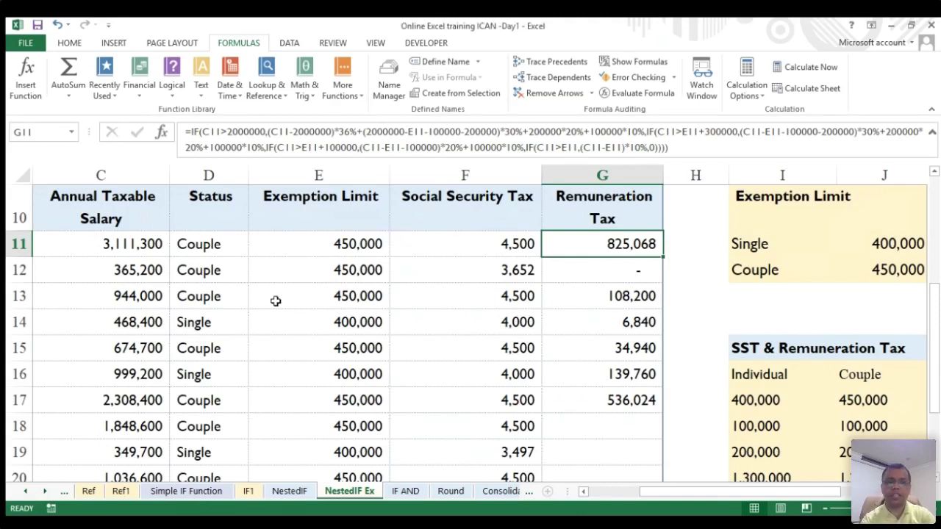
{"action": "scroll", "coordinate": [275, 301], "scroll_direction": "left", "scroll_amount": 1}
{"action": "scroll", "coordinate": [275, 301], "scroll_direction": "up", "scroll_amount": 1}
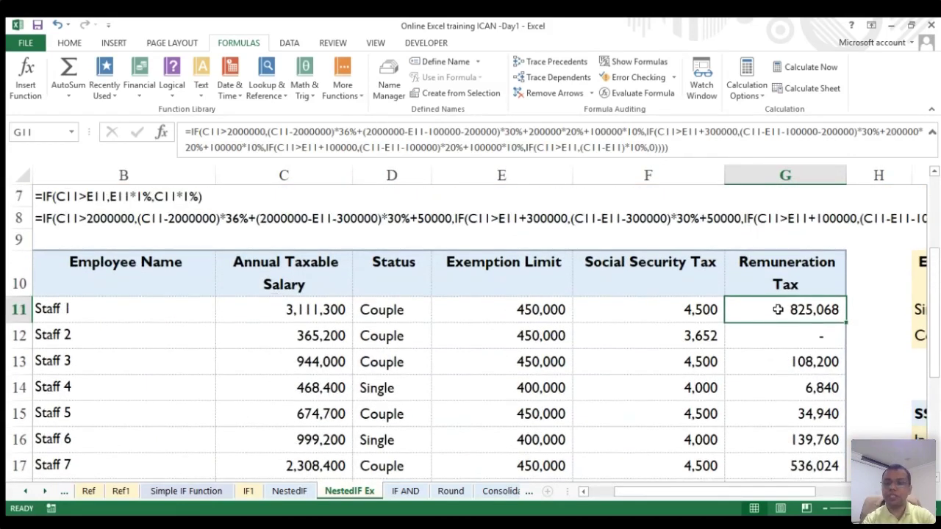
{"action": "scroll", "coordinate": [772, 309], "scroll_direction": "right", "scroll_amount": 1}
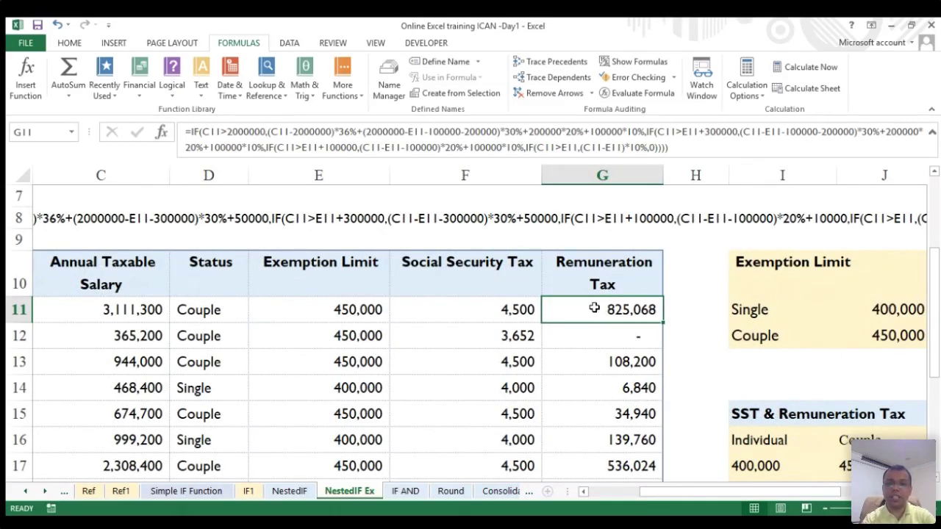
- Change Staff 1's status in D11 from Couple to Single, raising the tax to 840,068
{"action": "left_click", "coordinate": [199, 309]}
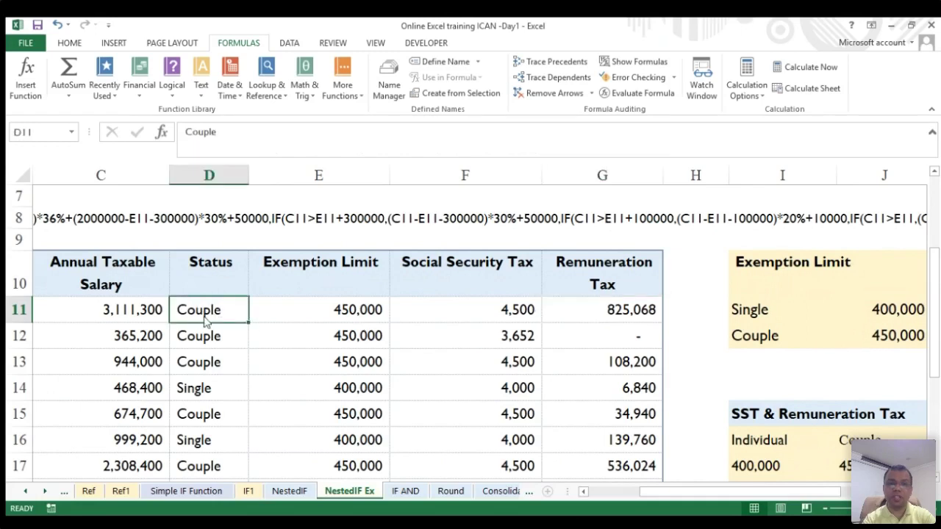
{"action": "type", "text": "sing"}
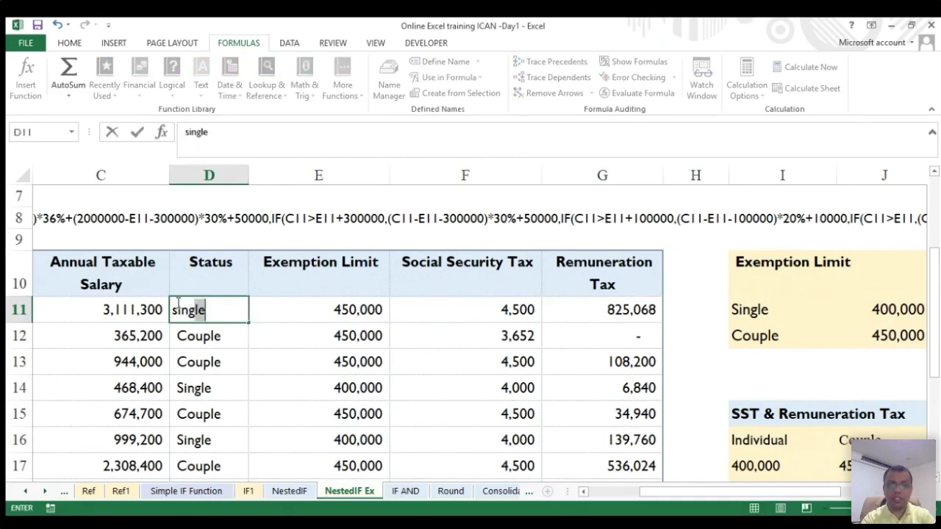
{"action": "key", "text": "Return"}
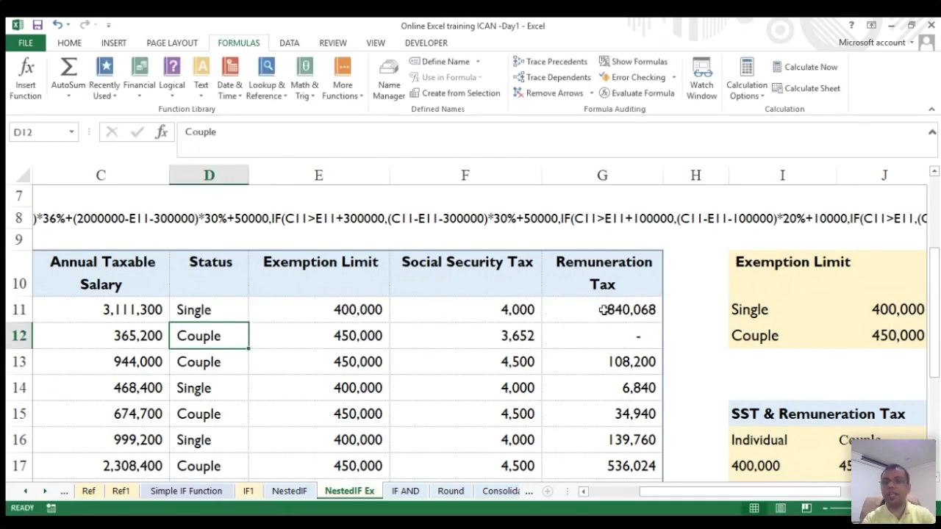
{"action": "left_click", "coordinate": [601, 309]}
- Inspect the Exemption Limit, Social Security and remuneration tax formulas against row 8's formula text
{"action": "scroll", "coordinate": [350, 280], "scroll_direction": "left", "scroll_amount": 5}
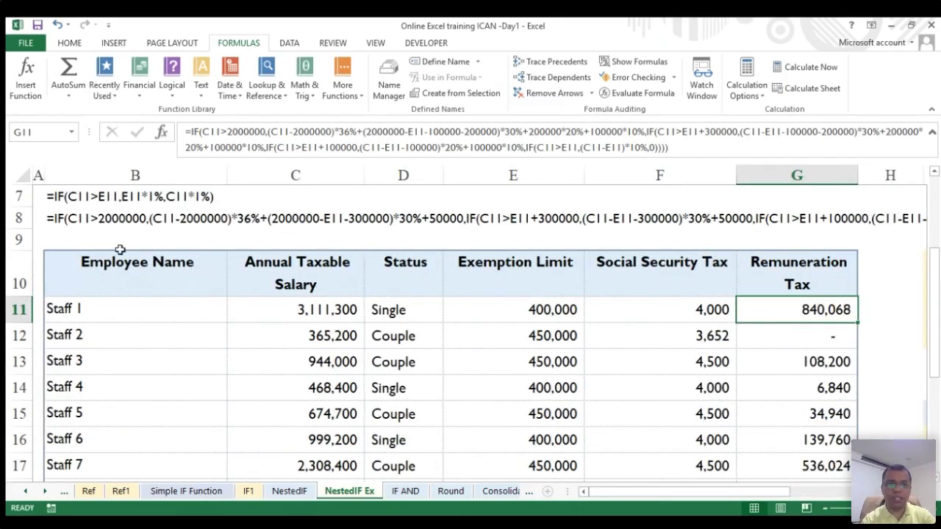
{"action": "left_click", "coordinate": [70, 220]}
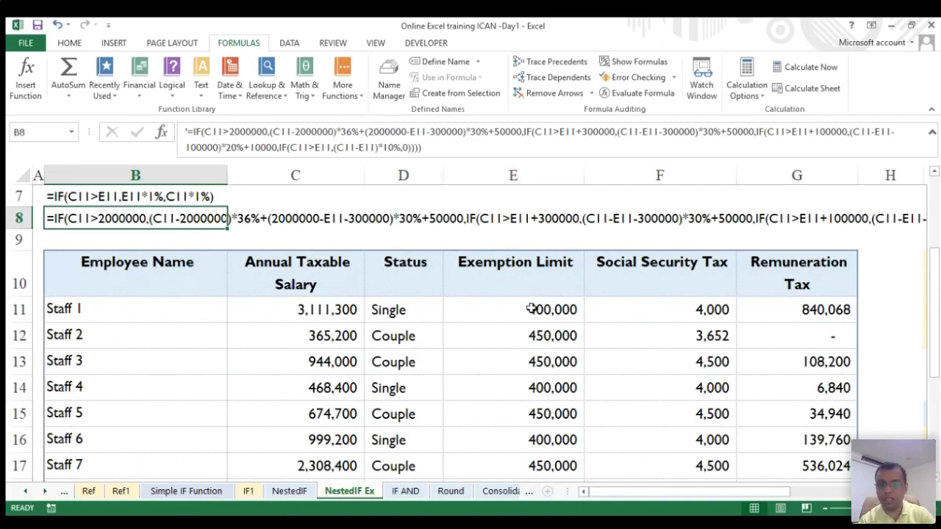
{"action": "left_click", "coordinate": [615, 311]}
{"action": "left_click", "coordinate": [771, 307]}
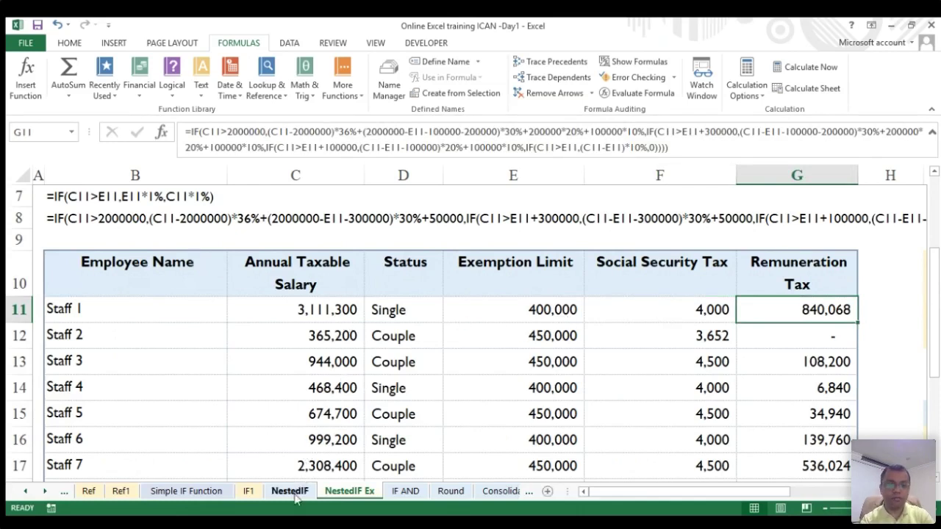
{"action": "left_click", "coordinate": [391, 318]}
{"action": "left_click", "coordinate": [510, 303]}
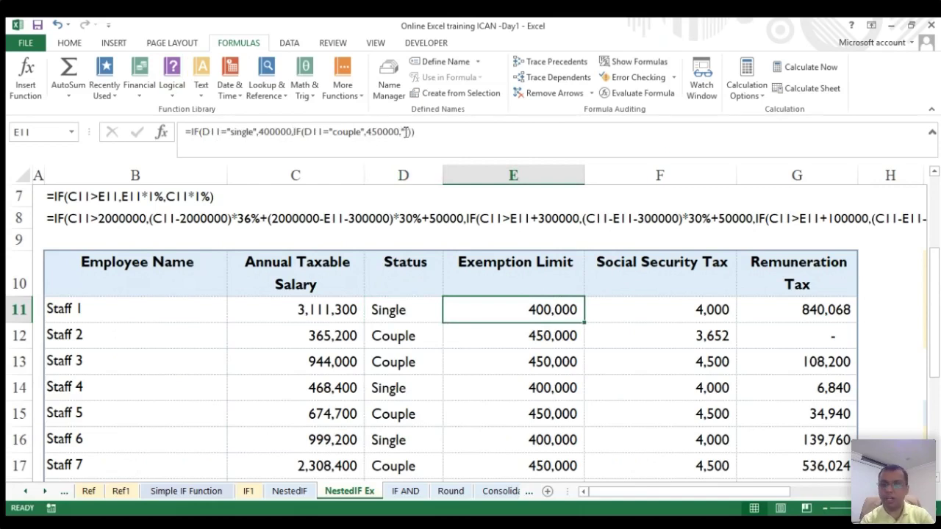
{"action": "left_click", "coordinate": [787, 317]}
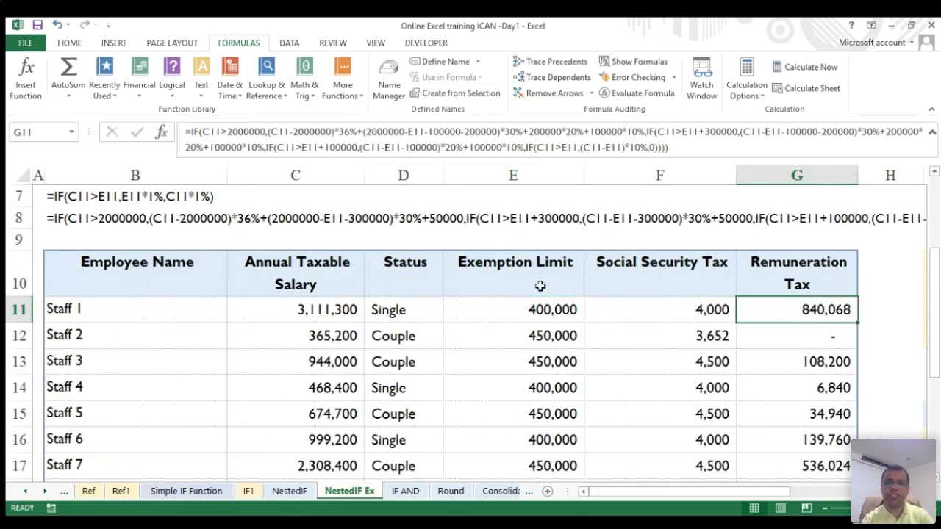
{"action": "left_click", "coordinate": [92, 220]}
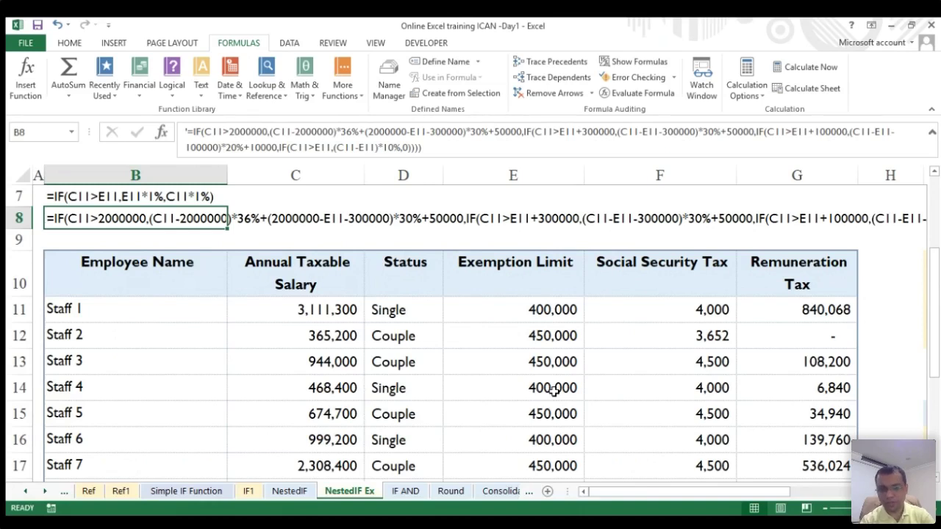
{"action": "left_click", "coordinate": [460, 351]}
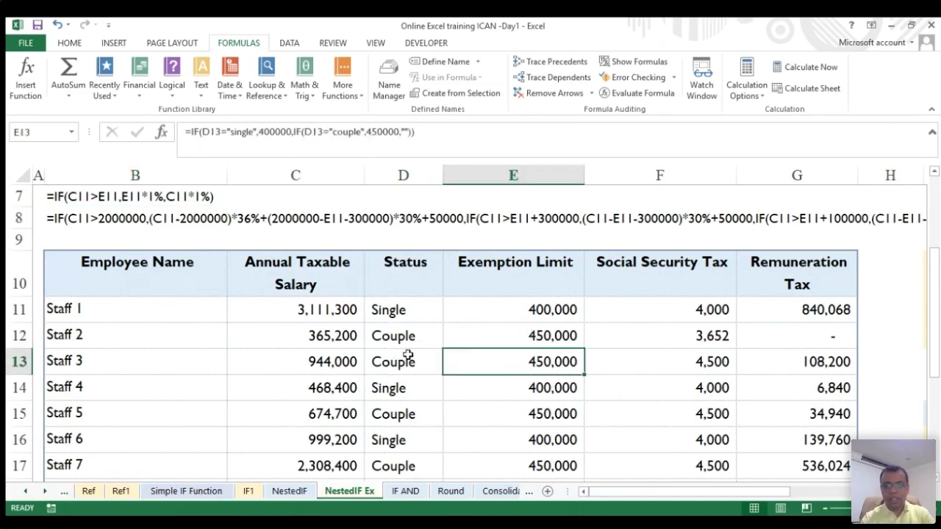
{"action": "left_click", "coordinate": [44, 492]}
{"action": "left_click", "coordinate": [44, 493]}
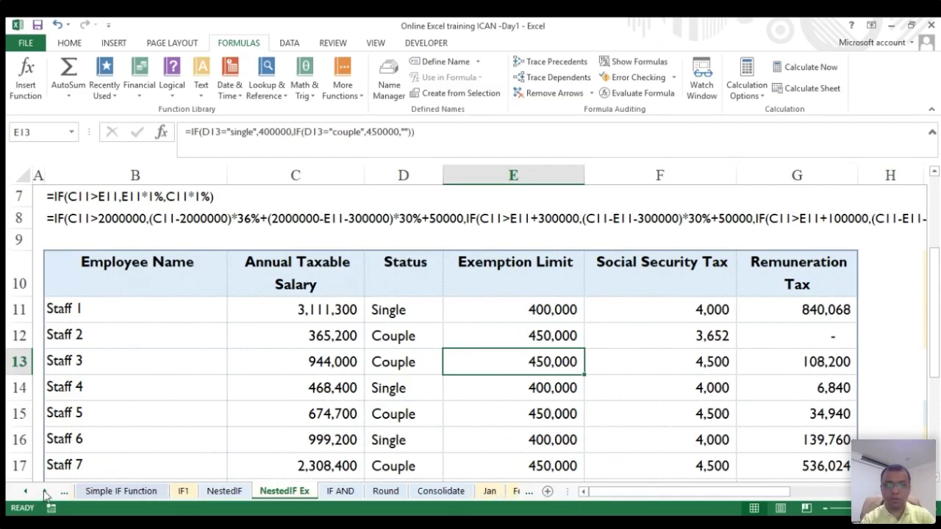
- Group the Consolidate sheet with the Jan–jun sheets, then ungroup and return to Consolidate
{"action": "left_click", "coordinate": [435, 448]}
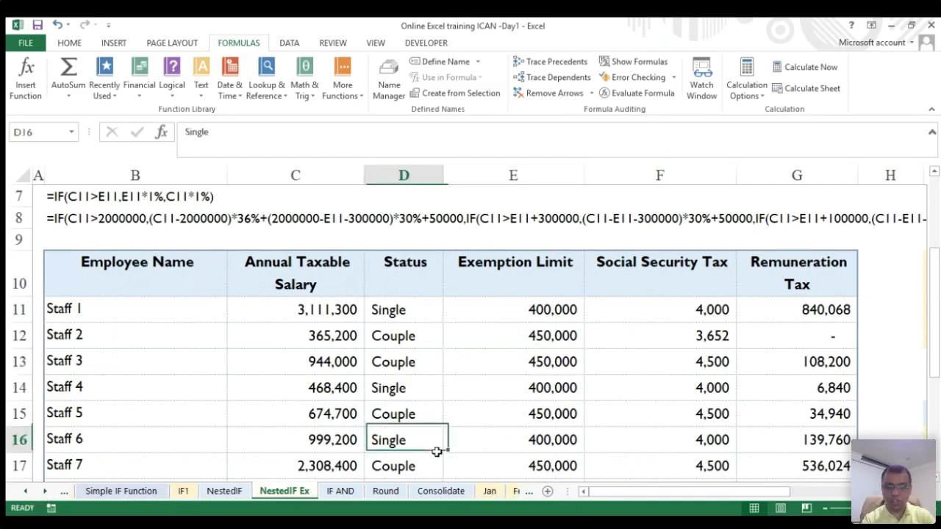
{"action": "left_click", "coordinate": [439, 497]}
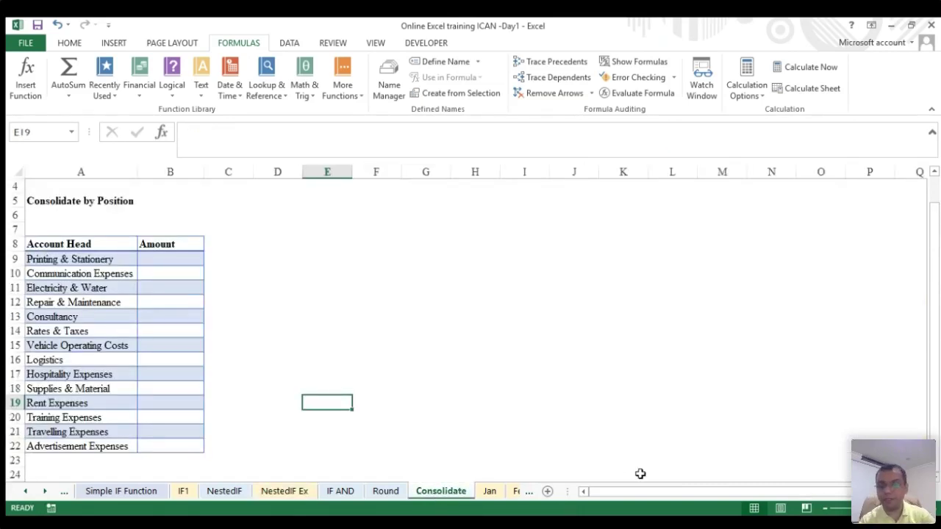
{"action": "left_click", "coordinate": [43, 492]}
{"action": "left_click", "coordinate": [42, 493]}
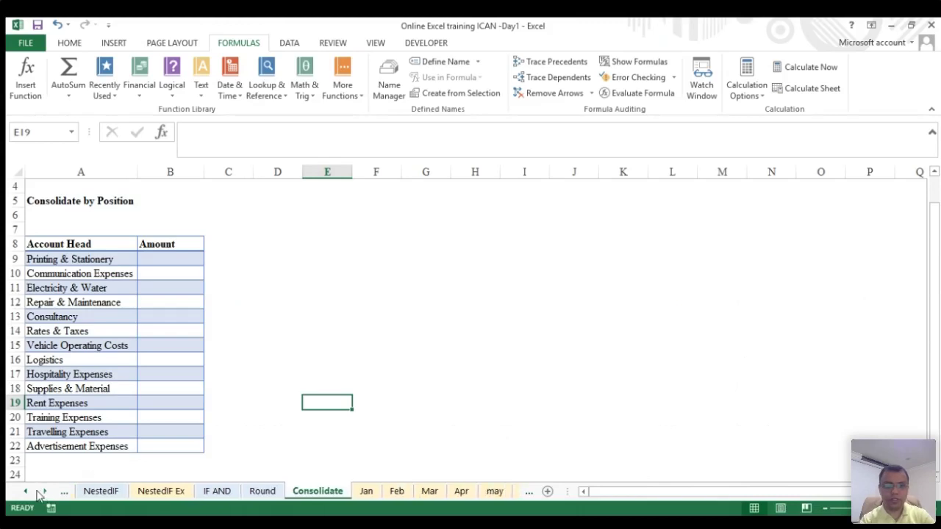
{"action": "left_click", "coordinate": [43, 492]}
{"action": "left_click", "coordinate": [474, 492], "text": "shift"}
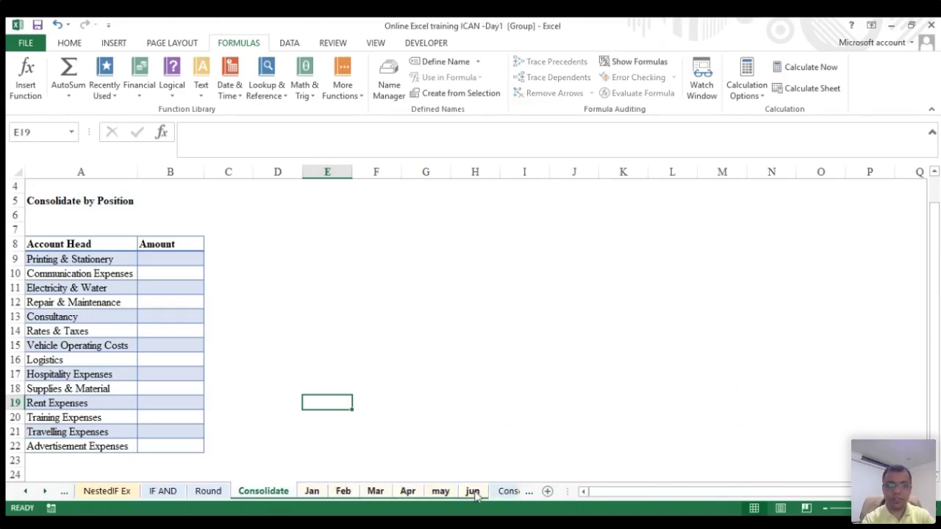
{"action": "left_click", "coordinate": [474, 493]}
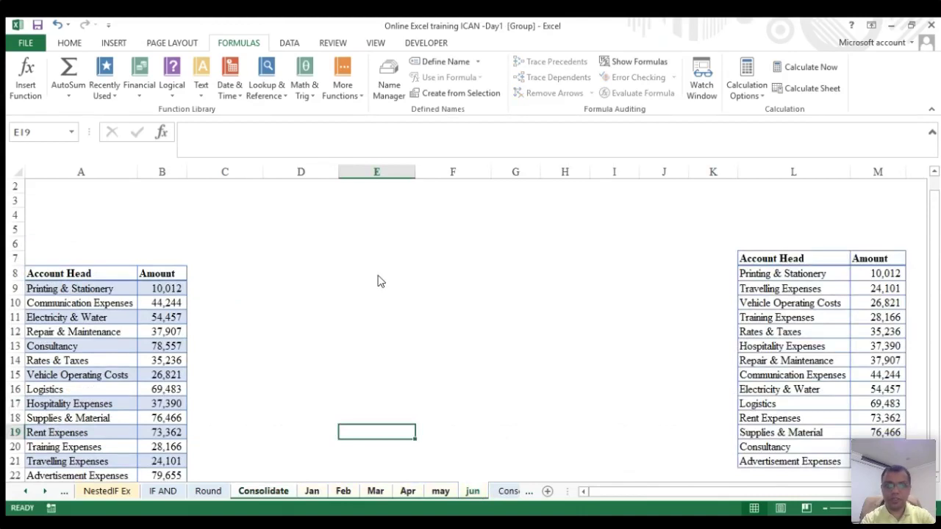
{"action": "key", "text": "alt+w"}
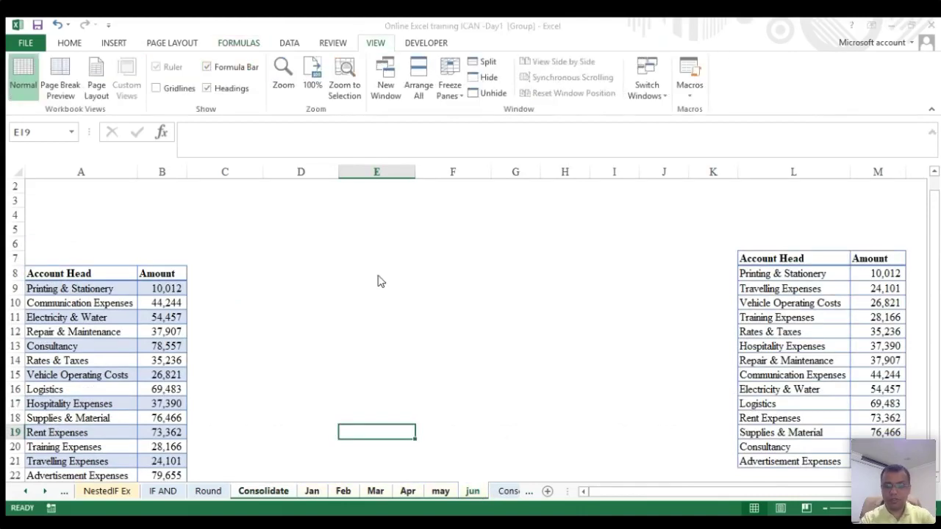
{"action": "scroll", "coordinate": [377, 281], "scroll_direction": "up", "scroll_amount": 2}
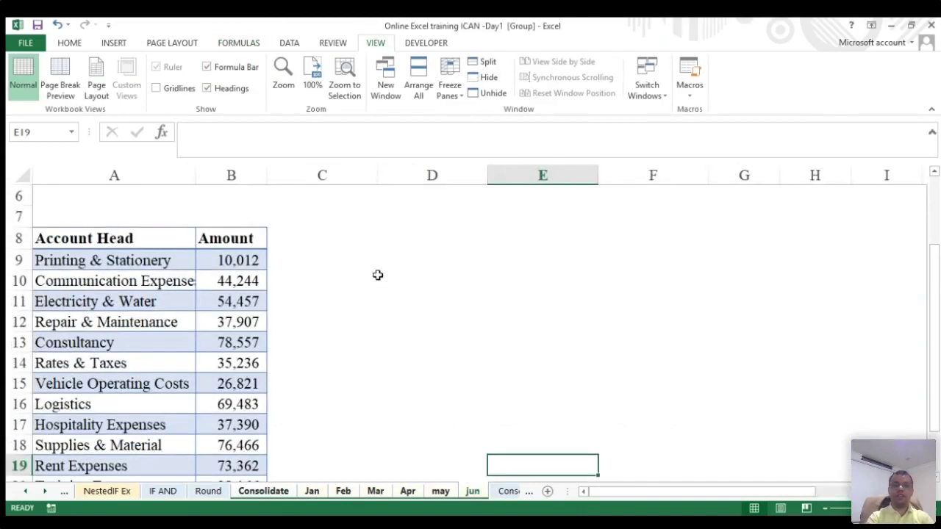
{"action": "left_click", "coordinate": [372, 328]}
{"action": "left_click", "coordinate": [208, 491]}
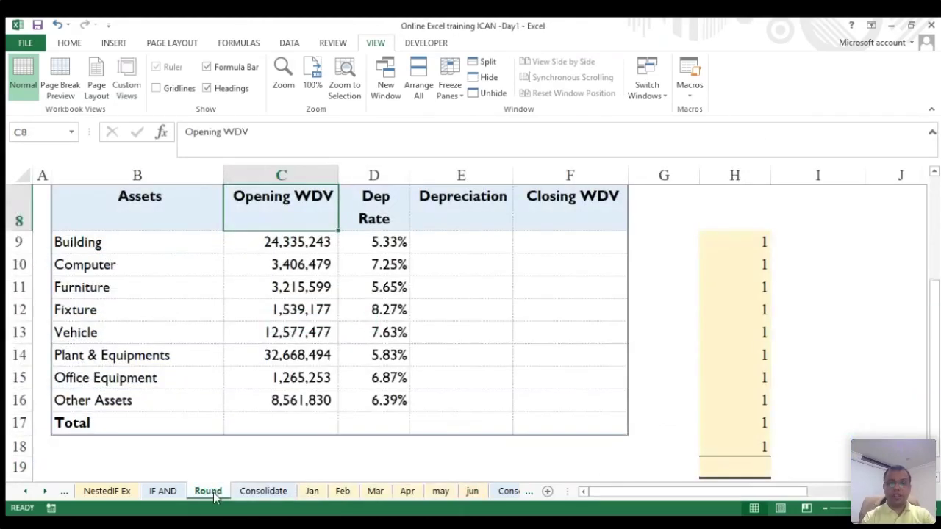
{"action": "left_click", "coordinate": [273, 491]}
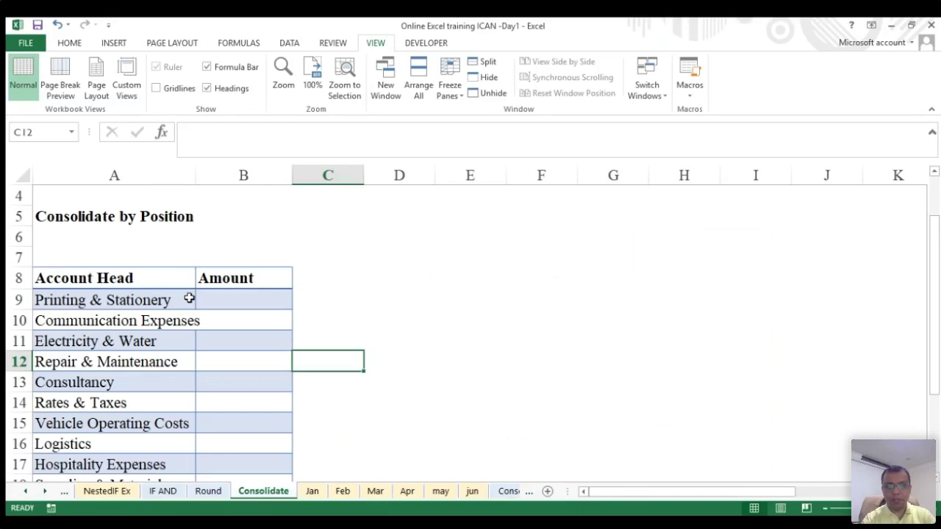
{"action": "scroll", "coordinate": [334, 277], "scroll_direction": "down", "scroll_amount": 2}
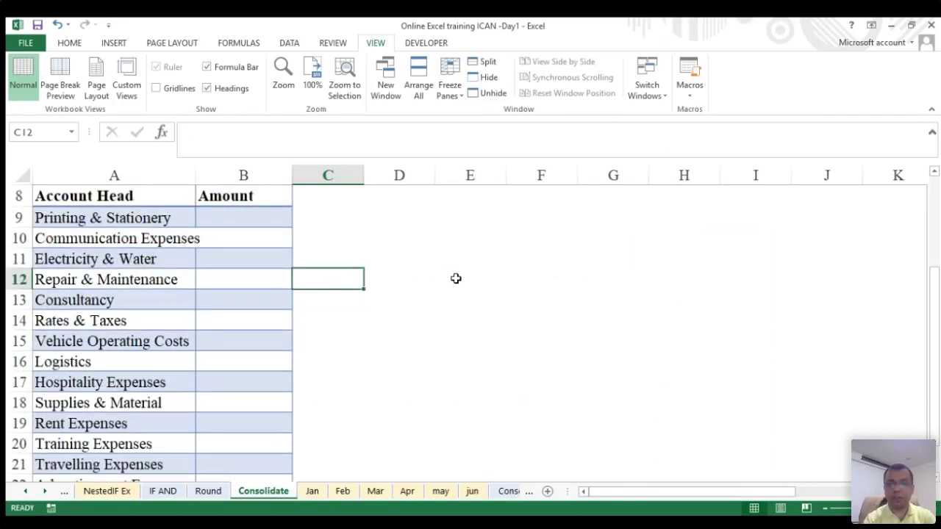
- Review the amounts on the Jan, Feb, Mar, may and jun sheets, ending on Consolidate
{"action": "left_click", "coordinate": [315, 491]}
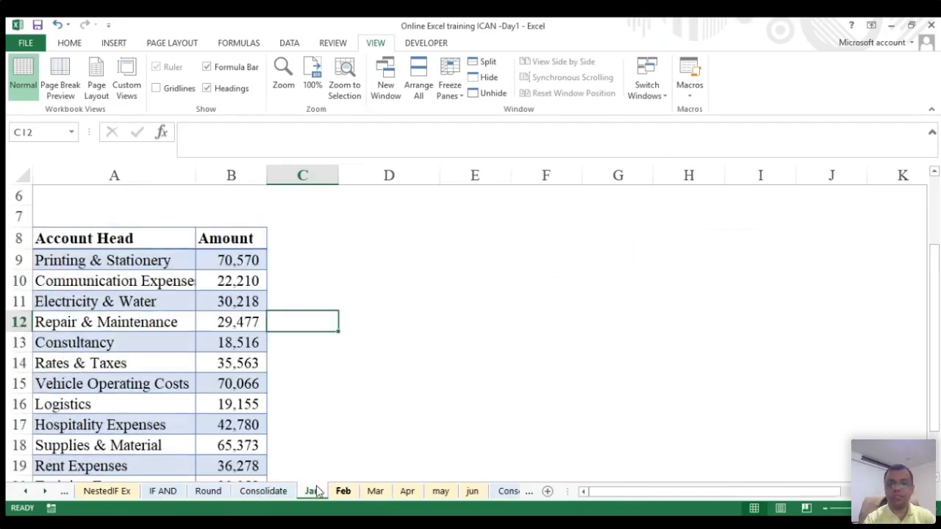
{"action": "left_click", "coordinate": [341, 493]}
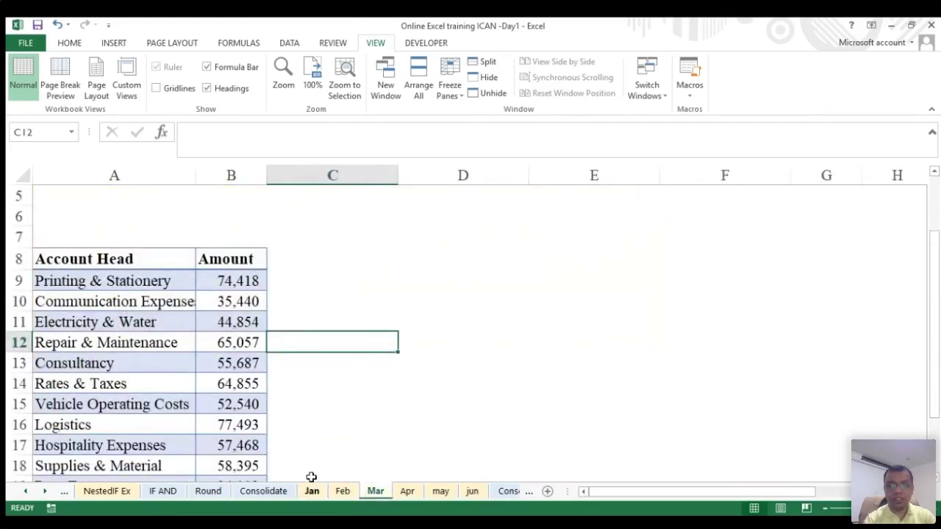
{"action": "left_click", "coordinate": [316, 492]}
{"action": "scroll", "coordinate": [356, 380], "scroll_direction": "down", "scroll_amount": 2}
{"action": "scroll", "coordinate": [356, 380], "scroll_direction": "up", "scroll_amount": 1}
{"action": "scroll", "coordinate": [355, 380], "scroll_direction": "down", "scroll_amount": 1}
{"action": "left_click", "coordinate": [343, 491]}
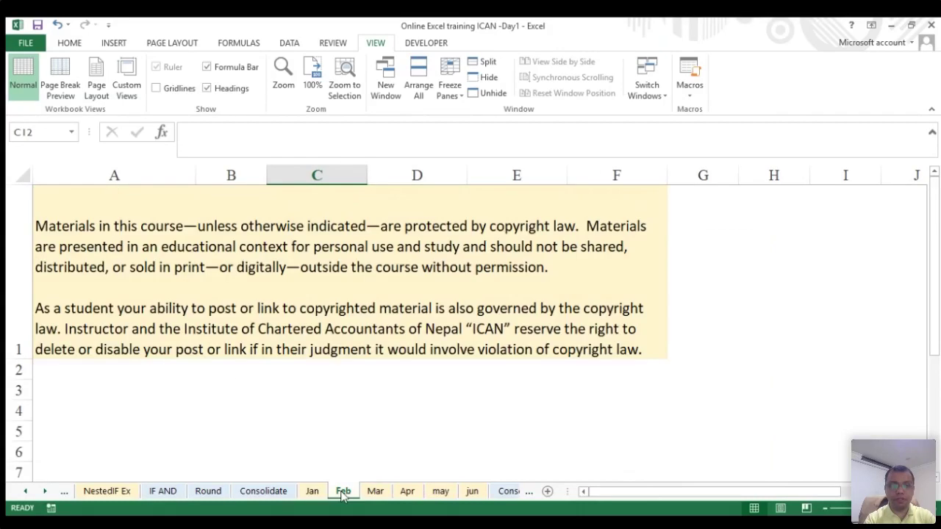
{"action": "scroll", "coordinate": [218, 362], "scroll_direction": "down", "scroll_amount": 1}
{"action": "scroll", "coordinate": [156, 340], "scroll_direction": "down", "scroll_amount": 3}
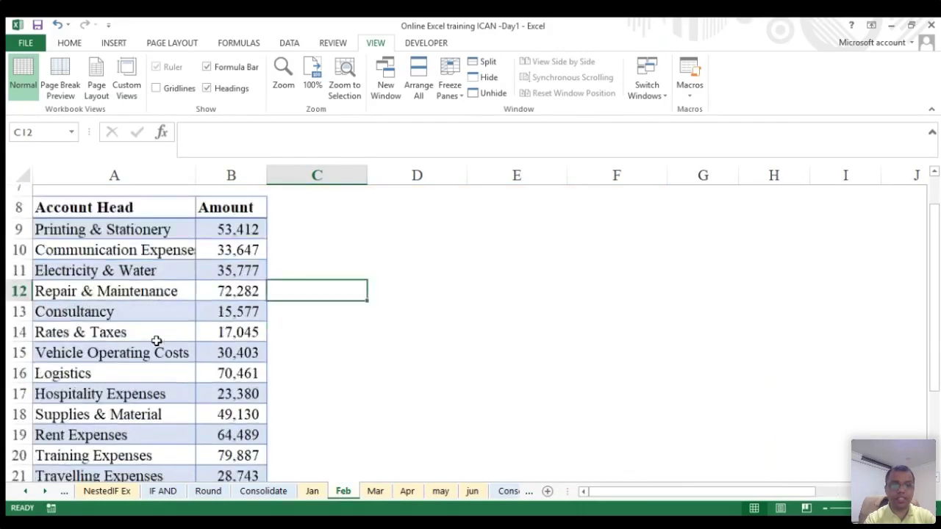
{"action": "scroll", "coordinate": [157, 341], "scroll_direction": "down", "scroll_amount": 1}
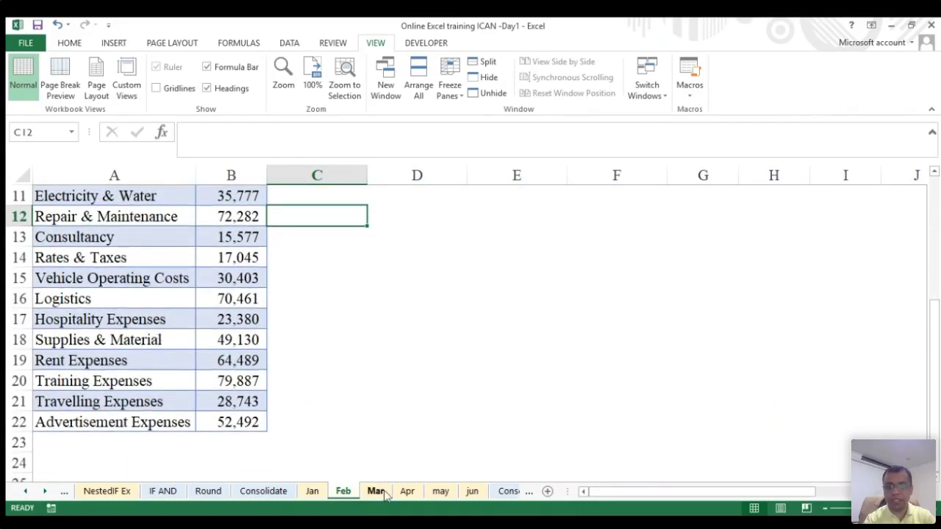
{"action": "left_click", "coordinate": [375, 492]}
{"action": "scroll", "coordinate": [254, 379], "scroll_direction": "down", "scroll_amount": 3}
{"action": "scroll", "coordinate": [254, 380], "scroll_direction": "up", "scroll_amount": 1}
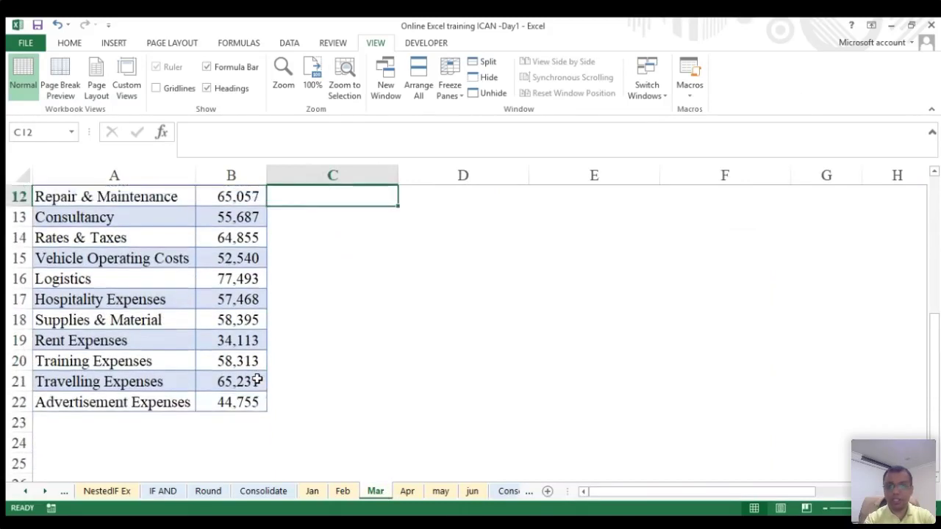
{"action": "left_click", "coordinate": [440, 492]}
{"action": "left_click", "coordinate": [472, 492]}
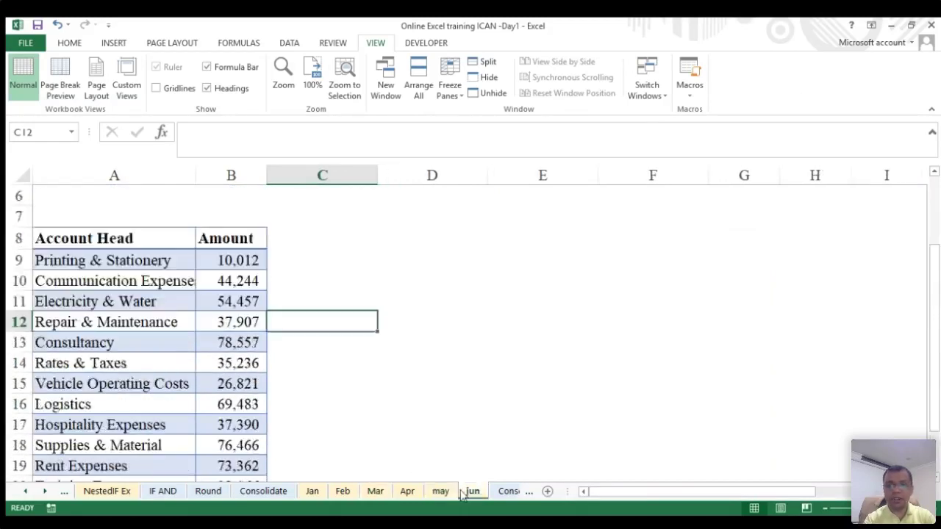
{"action": "left_click", "coordinate": [264, 491]}
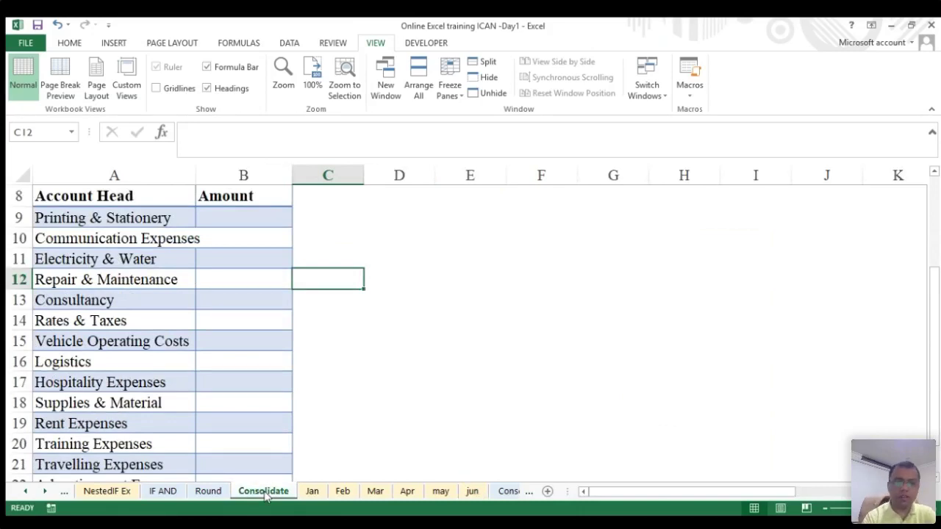
{"action": "scroll", "coordinate": [298, 383], "scroll_direction": "up", "scroll_amount": 1}
{"action": "scroll", "coordinate": [297, 383], "scroll_direction": "up", "scroll_amount": 2}
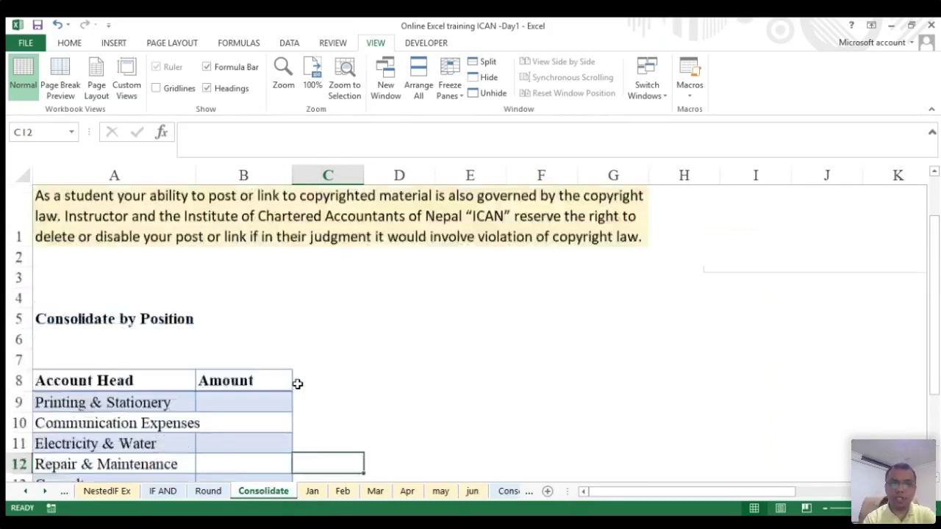
{"action": "scroll", "coordinate": [297, 384], "scroll_direction": "down", "scroll_amount": 1}
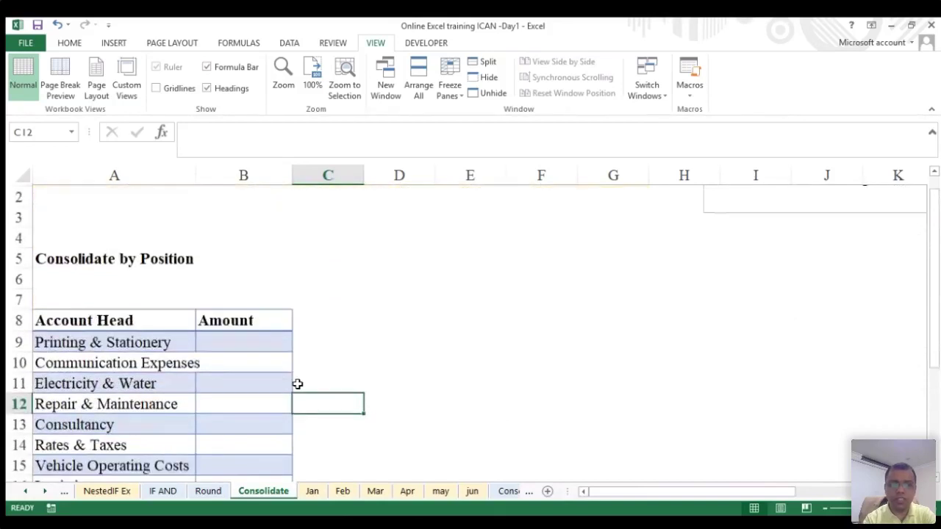
{"action": "left_click", "coordinate": [125, 256]}
{"action": "scroll", "coordinate": [346, 288], "scroll_direction": "up", "scroll_amount": 1}
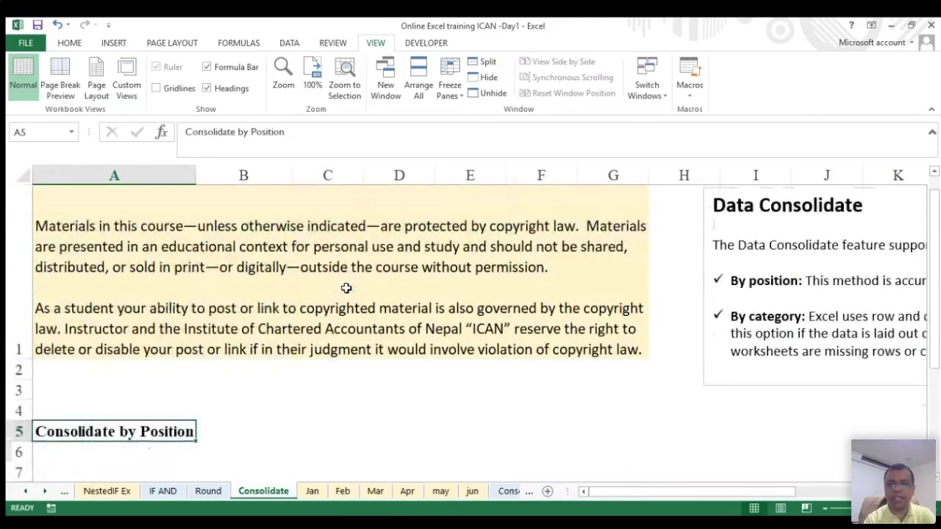
{"action": "scroll", "coordinate": [346, 288], "scroll_direction": "down", "scroll_amount": 1}
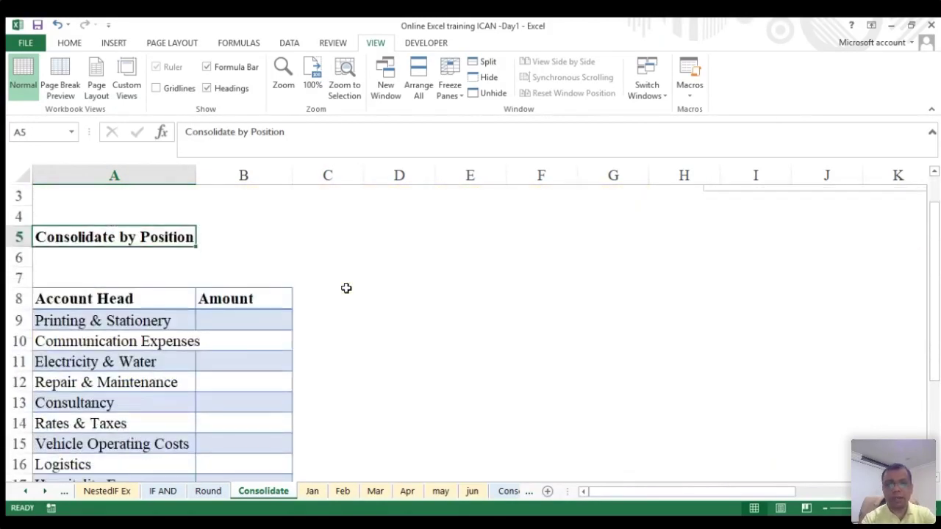
{"action": "scroll", "coordinate": [263, 283], "scroll_direction": "down", "scroll_amount": 1}
{"action": "scroll", "coordinate": [157, 247], "scroll_direction": "down", "scroll_amount": 1}
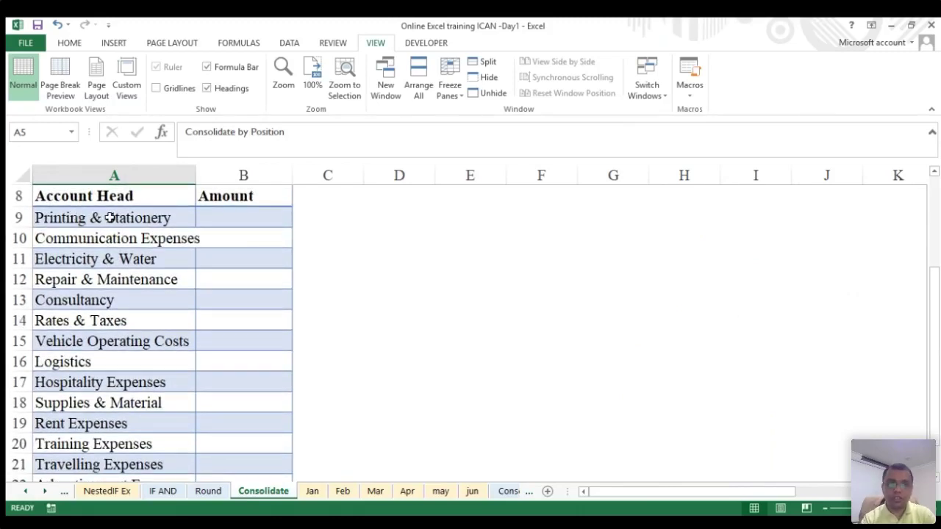
{"action": "left_click", "coordinate": [76, 214]}
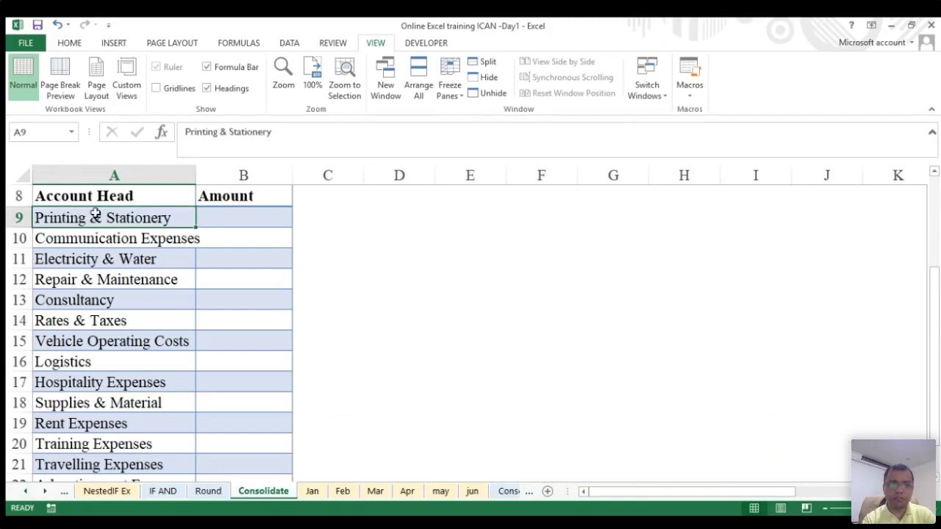
{"action": "left_click", "coordinate": [312, 492]}
{"action": "scroll", "coordinate": [132, 257], "scroll_direction": "up", "scroll_amount": 1}
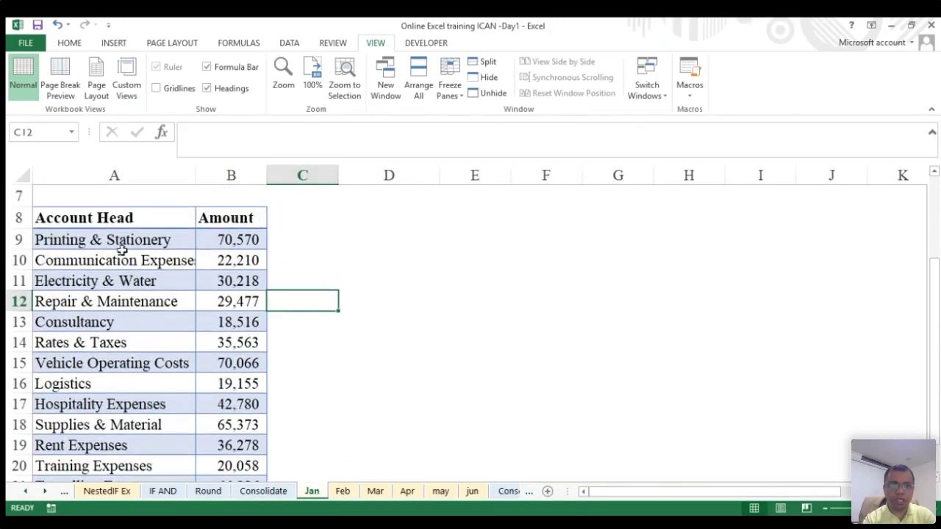
{"action": "left_click", "coordinate": [106, 241]}
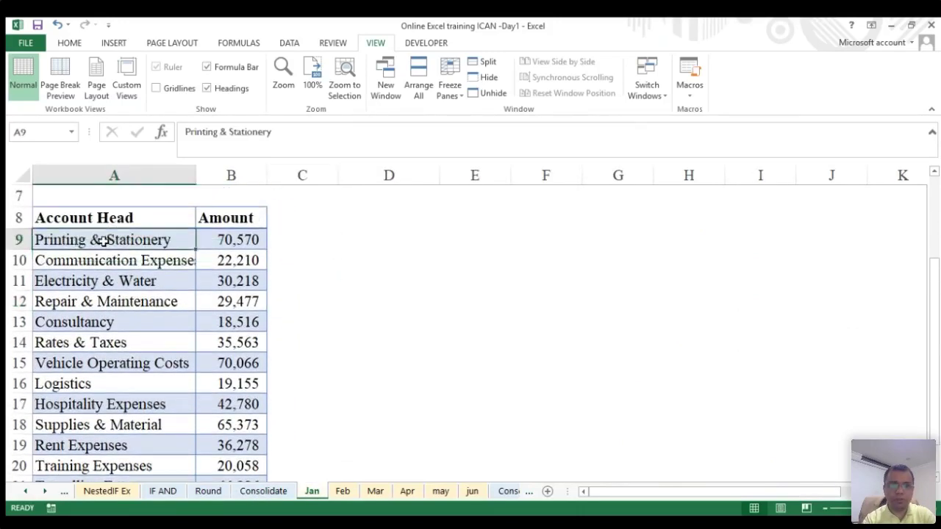
{"action": "left_click", "coordinate": [343, 491]}
{"action": "scroll", "coordinate": [189, 330], "scroll_direction": "up", "scroll_amount": 2}
{"action": "left_click", "coordinate": [77, 263]}
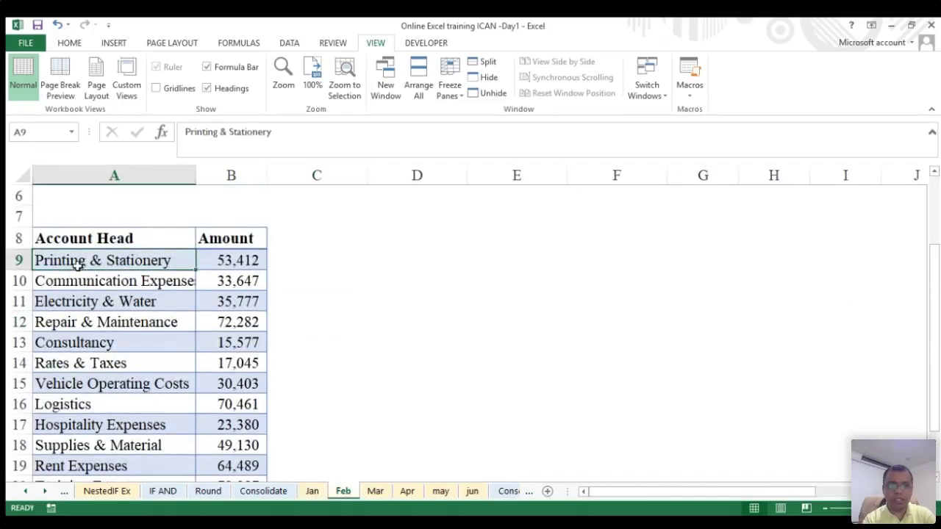
{"action": "left_click", "coordinate": [407, 492]}
{"action": "scroll", "coordinate": [207, 318], "scroll_direction": "down", "scroll_amount": 1}
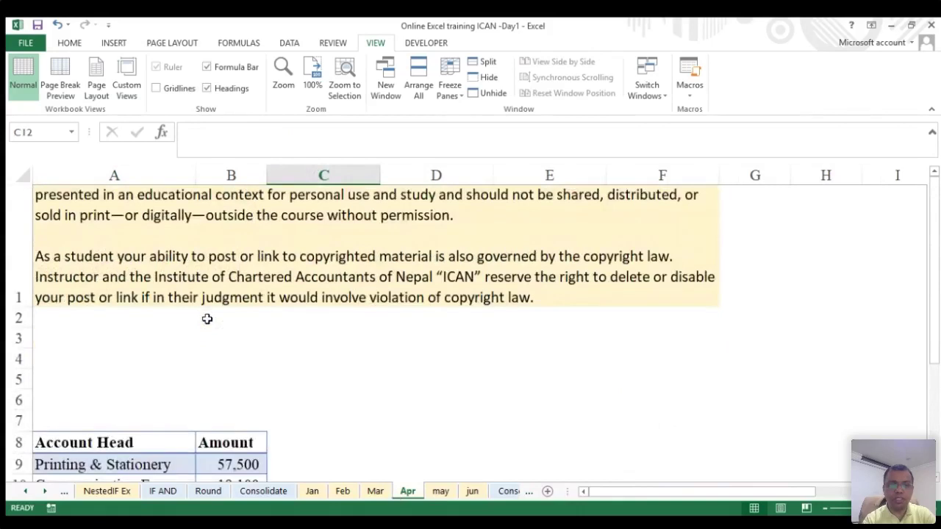
{"action": "scroll", "coordinate": [208, 318], "scroll_direction": "down", "scroll_amount": 1}
{"action": "left_click", "coordinate": [212, 323]}
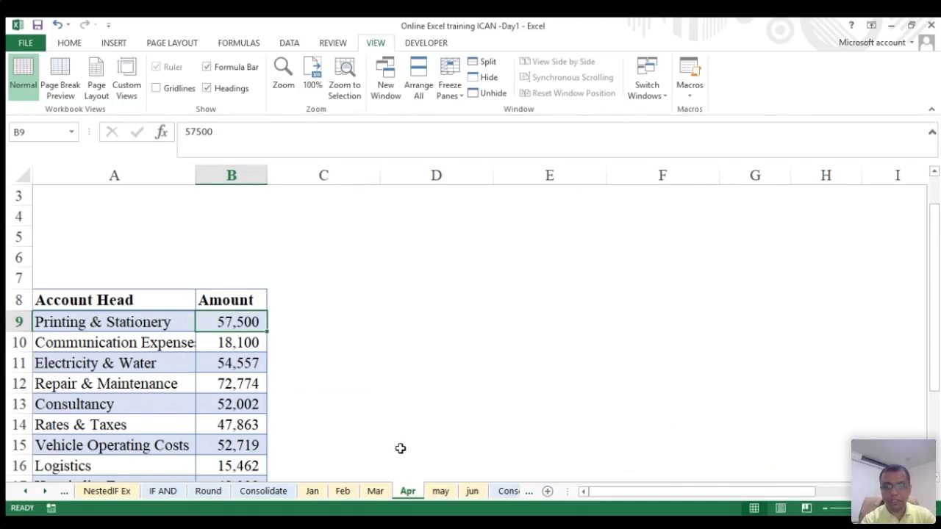
{"action": "left_click", "coordinate": [440, 493]}
{"action": "left_click", "coordinate": [132, 343]}
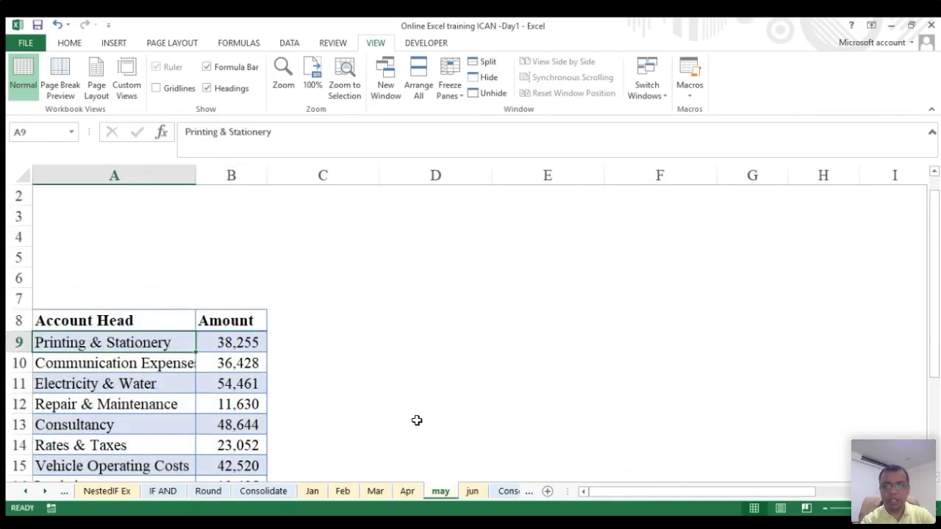
{"action": "left_click", "coordinate": [473, 491]}
{"action": "left_click", "coordinate": [145, 260]}
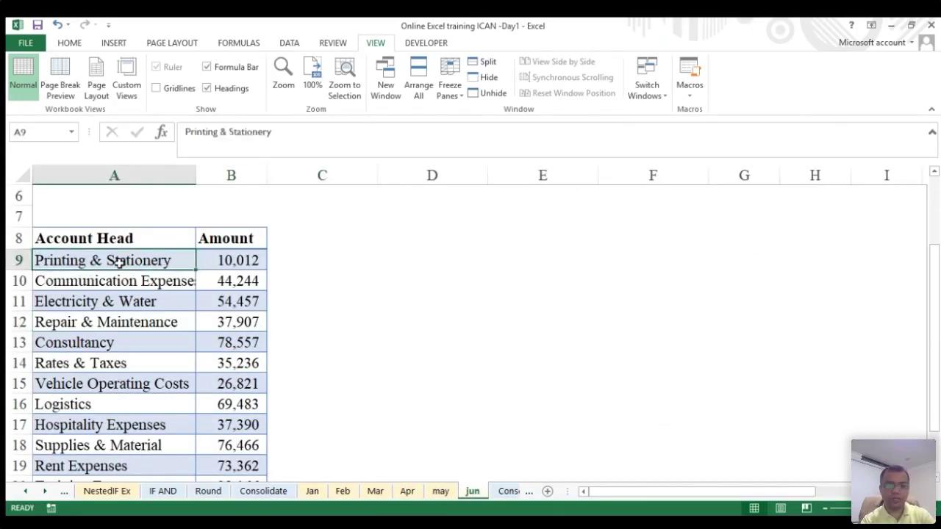
{"action": "scroll", "coordinate": [393, 363], "scroll_direction": "up", "scroll_amount": 2}
{"action": "scroll", "coordinate": [393, 363], "scroll_direction": "down", "scroll_amount": 3}
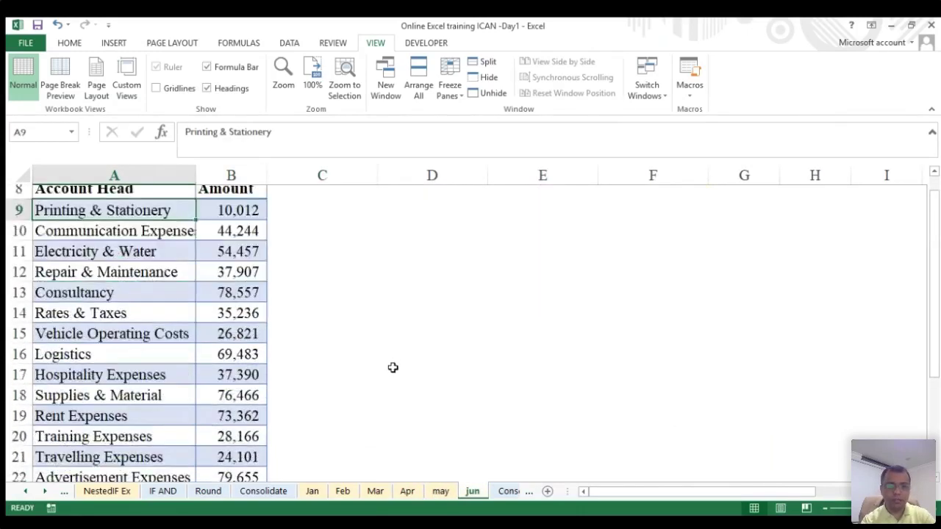
{"action": "left_click", "coordinate": [263, 491]}
{"action": "left_click", "coordinate": [235, 221]}
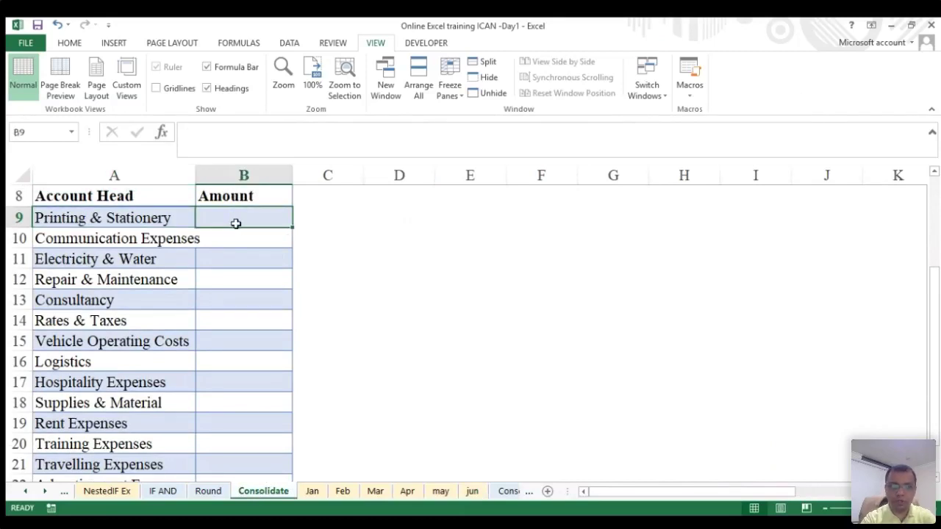
- Start Consolidate!B9's formula as =Jan!B9+Feb!B9+Mar!B9+
{"action": "type", "text": "="}
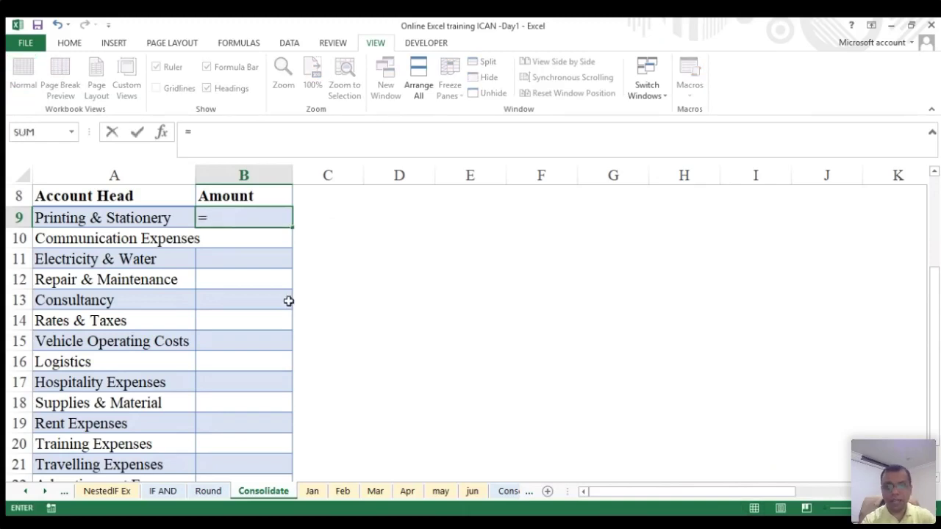
{"action": "left_click", "coordinate": [313, 491]}
{"action": "left_click", "coordinate": [208, 237]}
{"action": "type", "text": "+"}
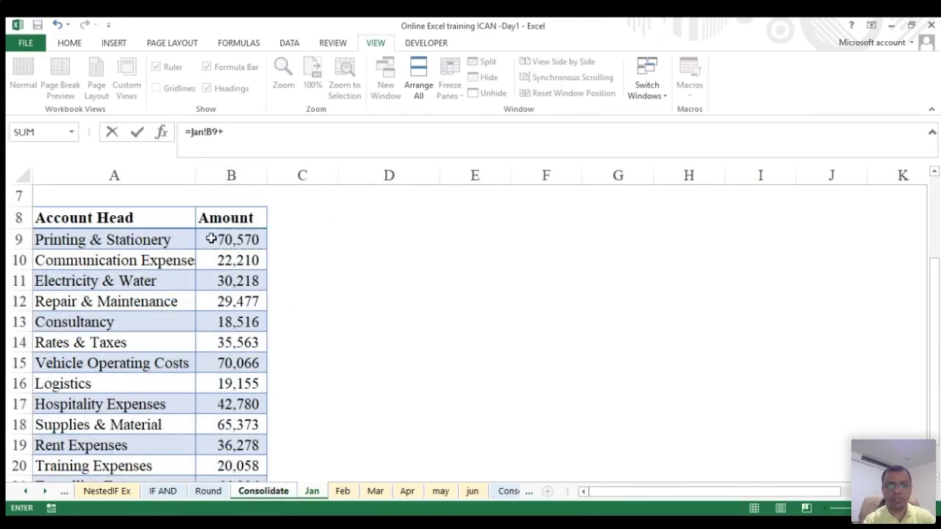
{"action": "left_click", "coordinate": [342, 491]}
{"action": "left_click", "coordinate": [223, 263]}
{"action": "type", "text": "+"}
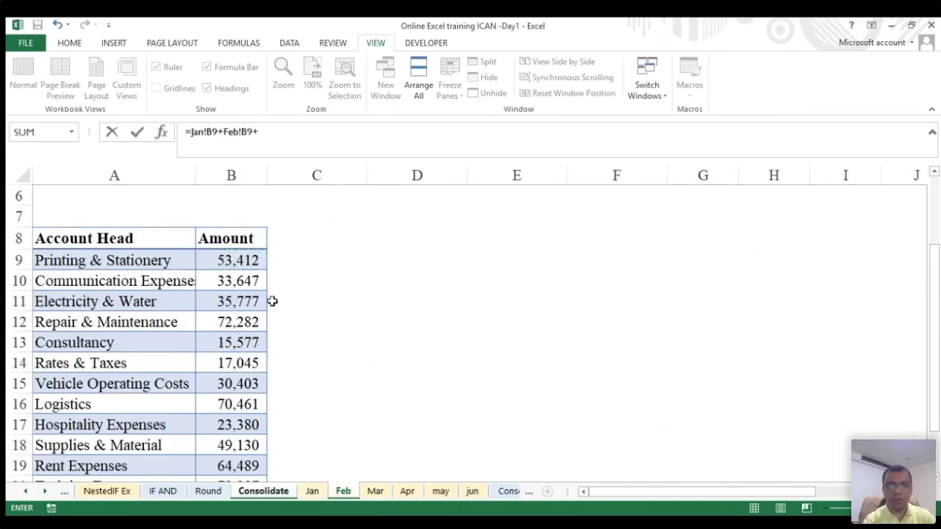
{"action": "left_click", "coordinate": [375, 491]}
{"action": "scroll", "coordinate": [217, 223], "scroll_direction": "up", "scroll_amount": 2}
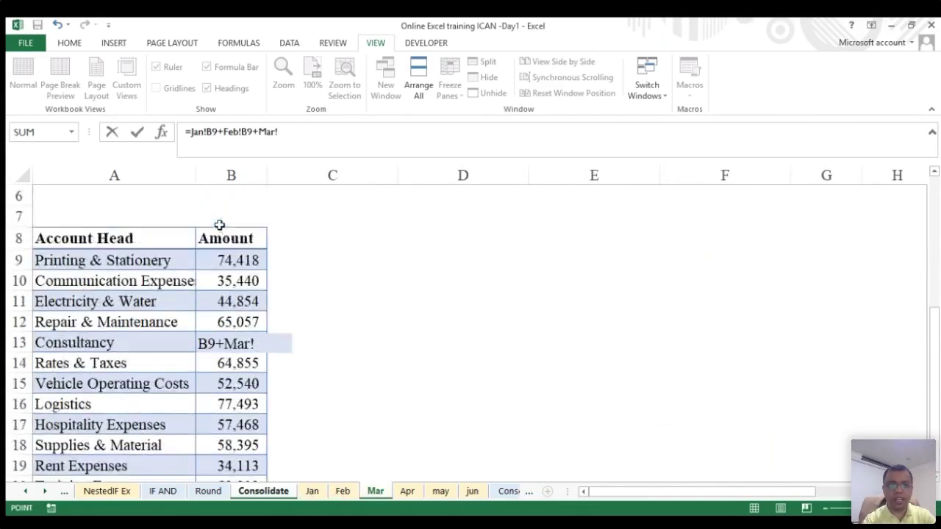
{"action": "left_click", "coordinate": [244, 259]}
{"action": "type", "text": "+"}
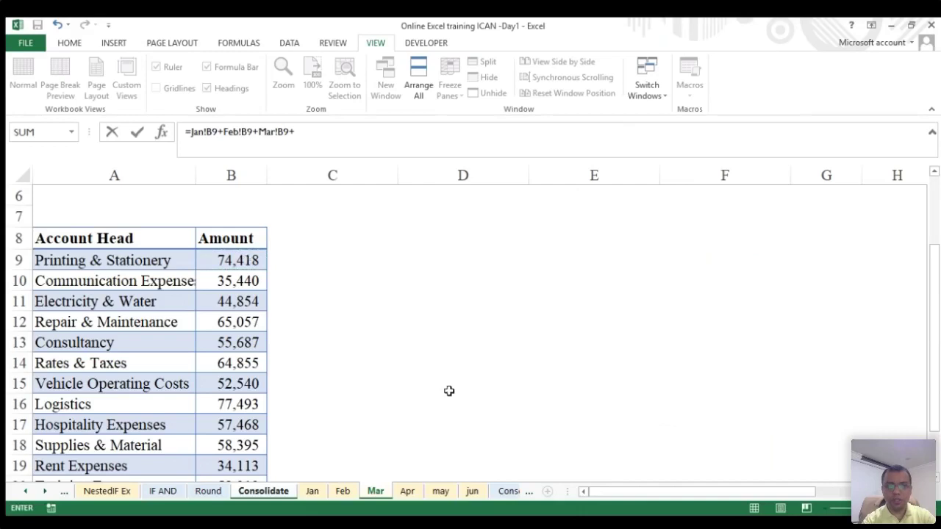
- Add Apr!B9, may!B9 and jun!B9 for a 304,167 total, then copy B9
{"action": "left_click", "coordinate": [407, 491]}
{"action": "left_click", "coordinate": [228, 321]}
{"action": "type", "text": "+"}
{"action": "left_click", "coordinate": [440, 491]}
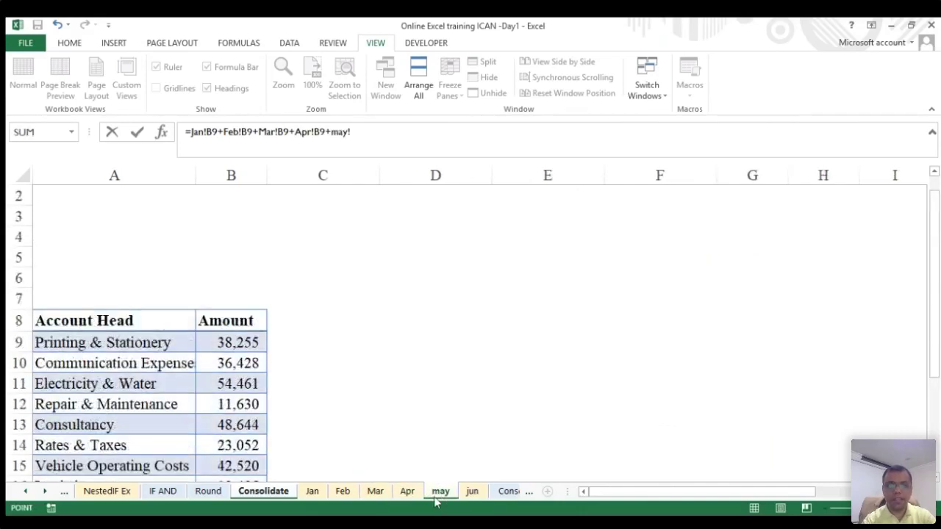
{"action": "left_click", "coordinate": [230, 346]}
{"action": "type", "text": "+"}
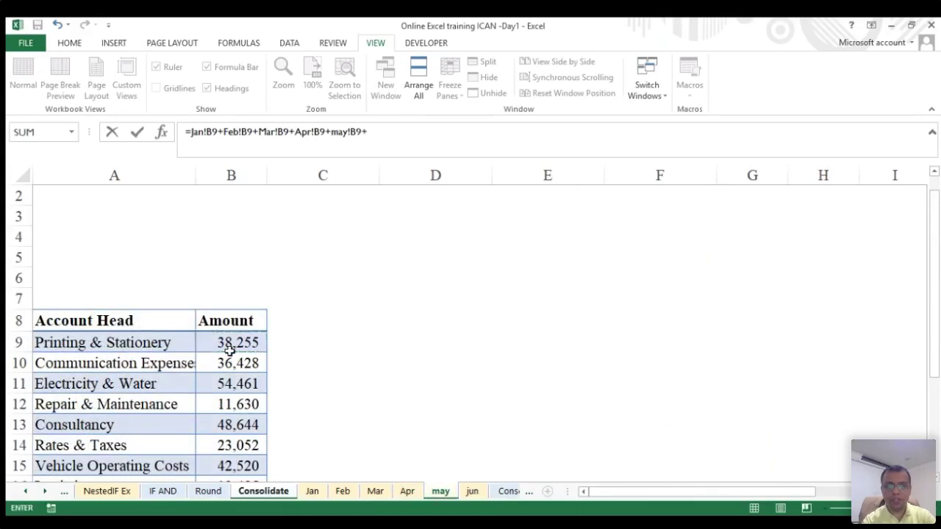
{"action": "left_click", "coordinate": [472, 491]}
{"action": "left_click", "coordinate": [225, 217]}
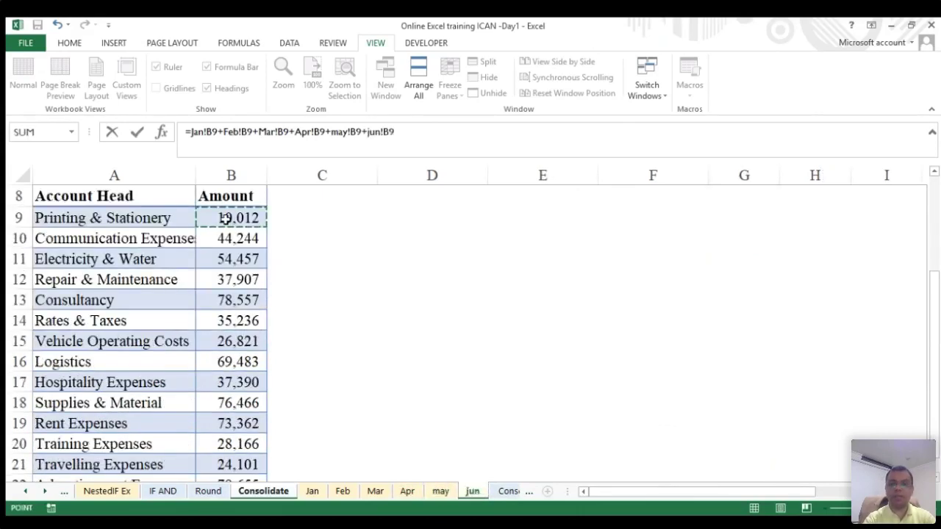
{"action": "key", "text": "Return"}
{"action": "left_click", "coordinate": [226, 218]}
{"action": "key", "text": "ctrl+c"}
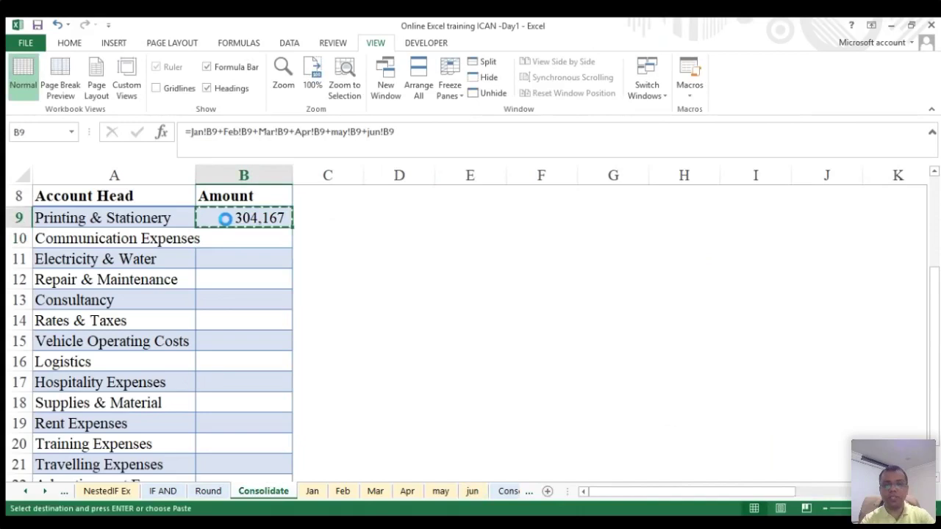
{"action": "key", "text": "Down"}
{"action": "key", "text": "Down"}
{"action": "key", "text": "Down"}
{"action": "key", "text": "Down"}
{"action": "key", "text": "Up"}
{"action": "key", "text": "Up"}
{"action": "key", "text": "Up"}
{"action": "key", "text": "Up"}
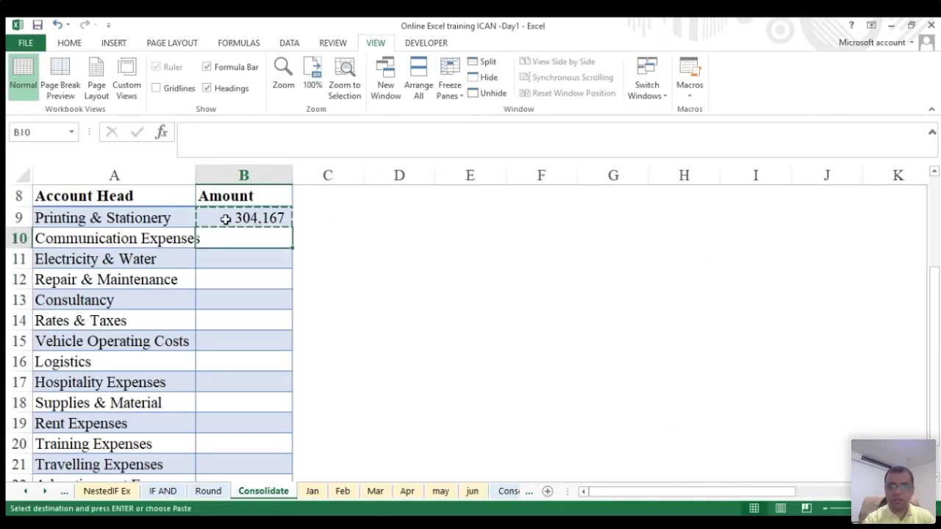
- Delete B9's six-month total, check Jan, and confirm Consolidate's B9:B20 Amount range is empty
{"action": "key", "text": "Delete"}
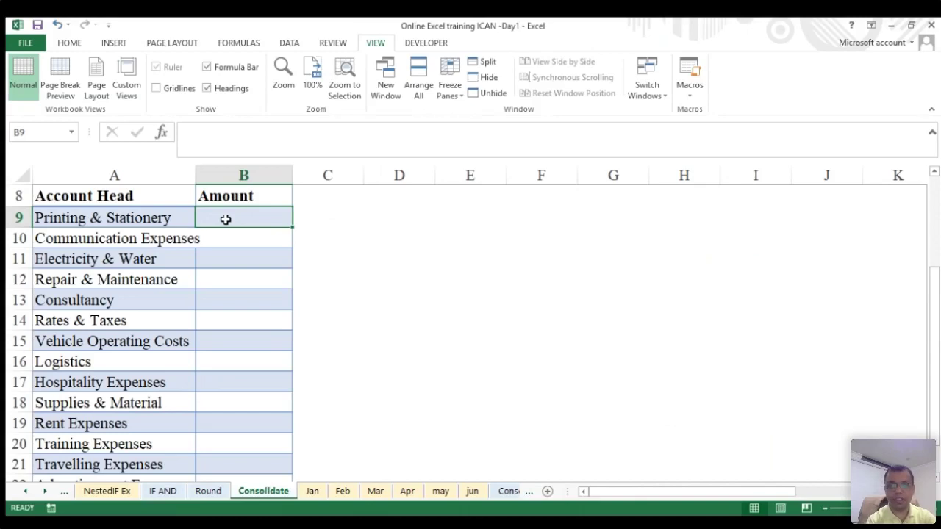
{"action": "left_click", "coordinate": [314, 481]}
{"action": "left_click", "coordinate": [312, 491]}
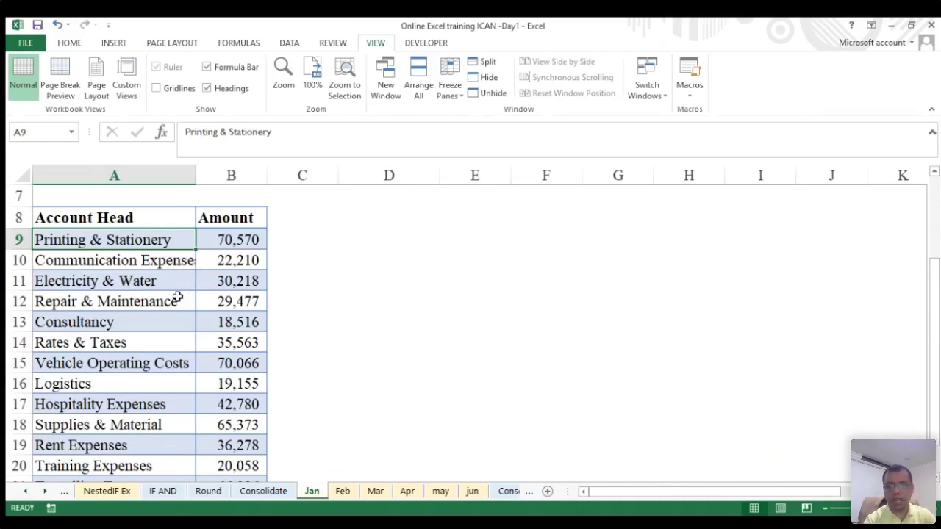
{"action": "scroll", "coordinate": [293, 303], "scroll_direction": "up", "scroll_amount": 2}
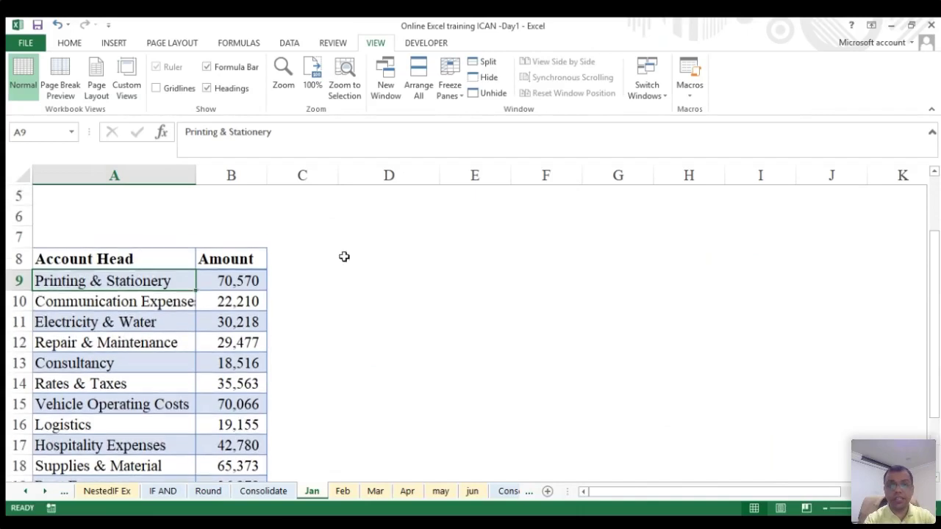
{"action": "left_click", "coordinate": [263, 491]}
{"action": "left_click_drag", "start_coordinate": [238, 214], "coordinate": [246, 442]}
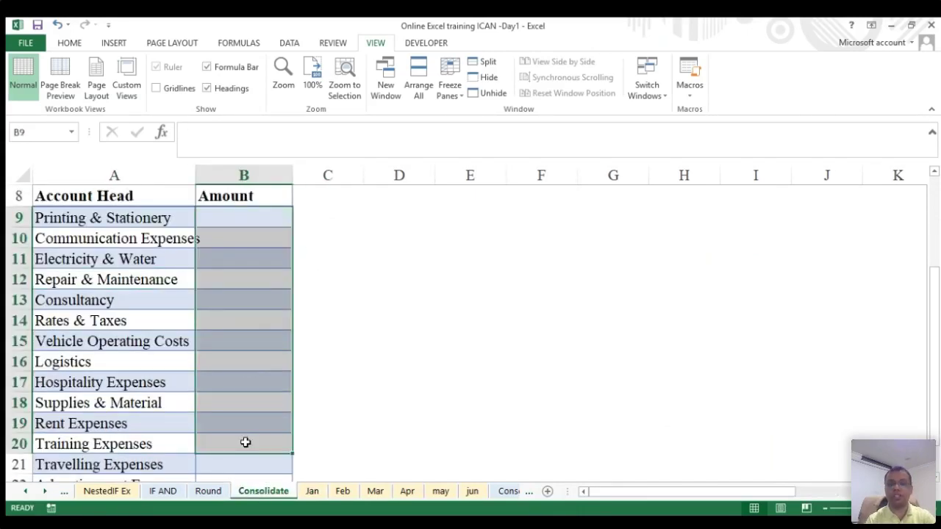
{"action": "left_click", "coordinate": [395, 243]}
{"action": "left_click", "coordinate": [230, 218]}
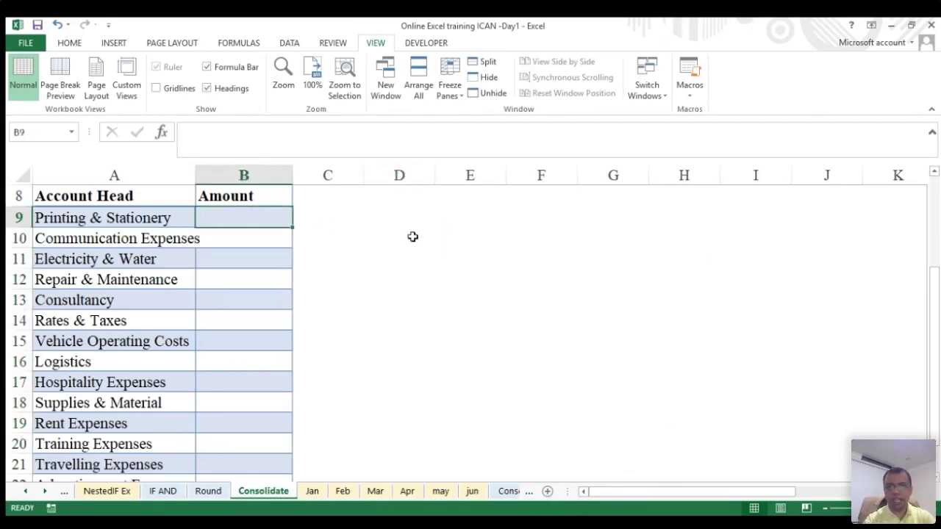
{"action": "left_click", "coordinate": [401, 213]}
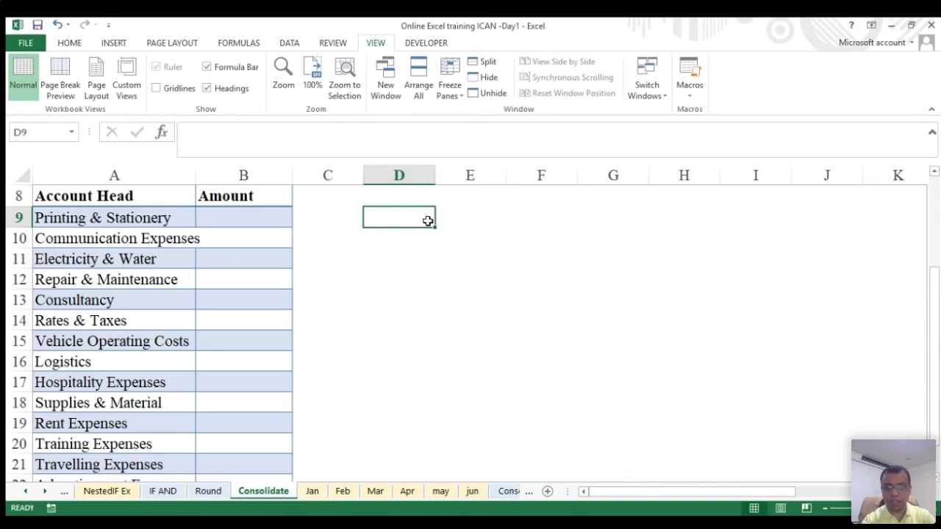
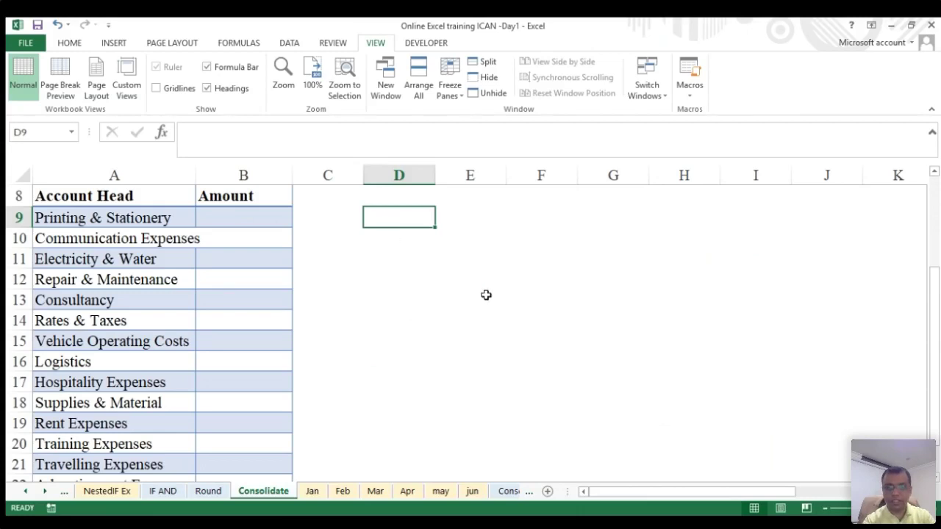
- Select the range D9:D17, then cell E10, then the block E10:J16 on the Consolidate sheet
{"action": "left_click", "coordinate": [393, 372], "text": "shift"}
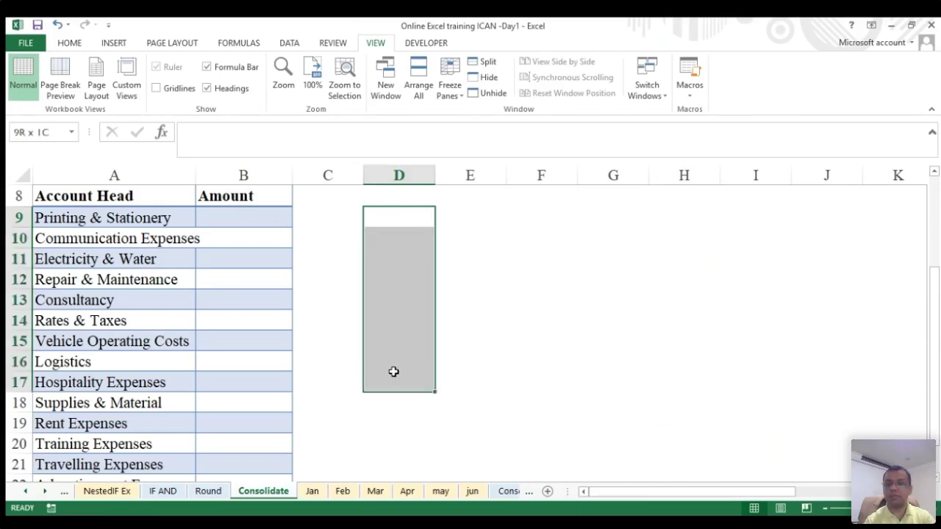
{"action": "left_click", "coordinate": [478, 243]}
{"action": "left_click", "coordinate": [793, 365], "text": "shift"}
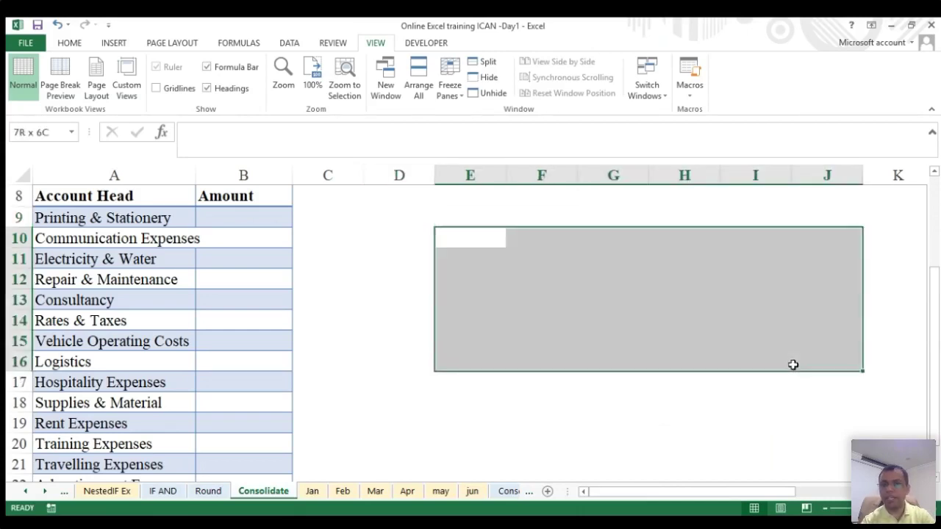
- Build a multi-cell selection of D10, D12, D15, F18, H10, F11 and I17, then clear it
{"action": "left_click", "coordinate": [394, 235]}
{"action": "left_click", "coordinate": [411, 281], "text": "ctrl"}
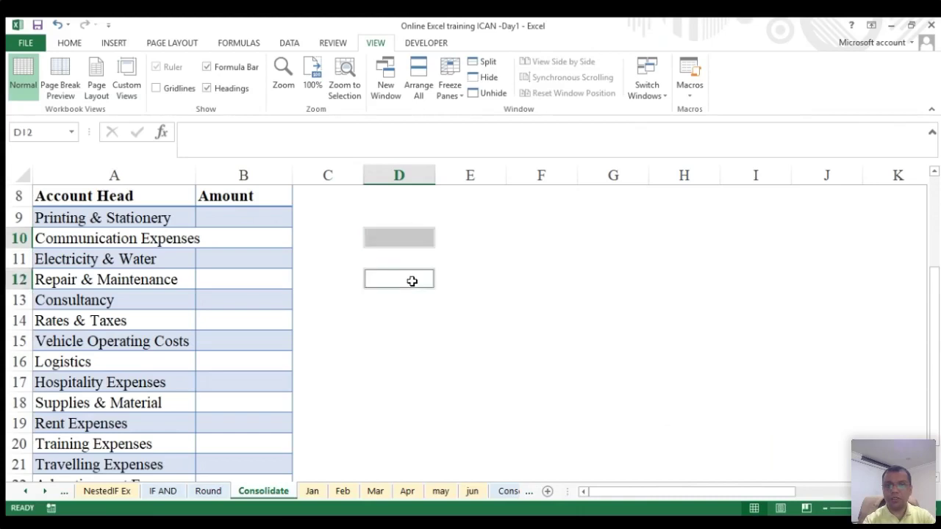
{"action": "left_click", "coordinate": [404, 346], "text": "ctrl"}
{"action": "left_click", "coordinate": [535, 397], "text": "ctrl"}
{"action": "left_click", "coordinate": [650, 242], "text": "ctrl"}
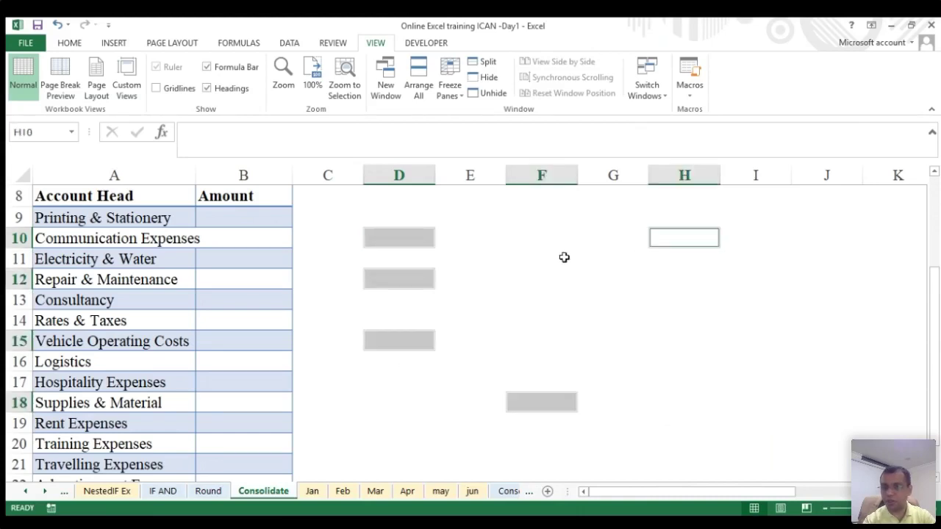
{"action": "left_click", "coordinate": [537, 258], "text": "ctrl"}
{"action": "left_click", "coordinate": [765, 382], "text": "ctrl"}
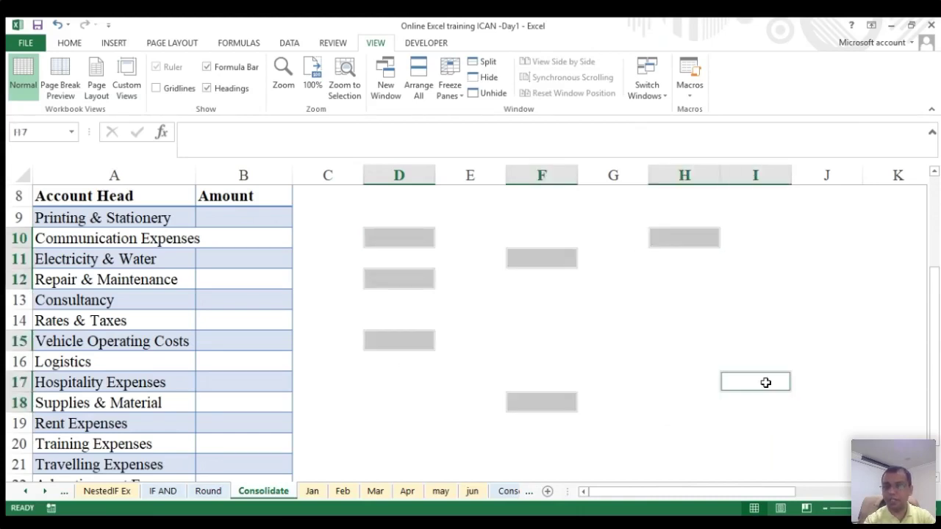
{"action": "left_click", "coordinate": [679, 324]}
- Select the block D11:E17, clear it, and switch to the Jan sheet
{"action": "left_click", "coordinate": [430, 258]}
{"action": "left_click_drag", "start_coordinate": [429, 258], "coordinate": [439, 378]}
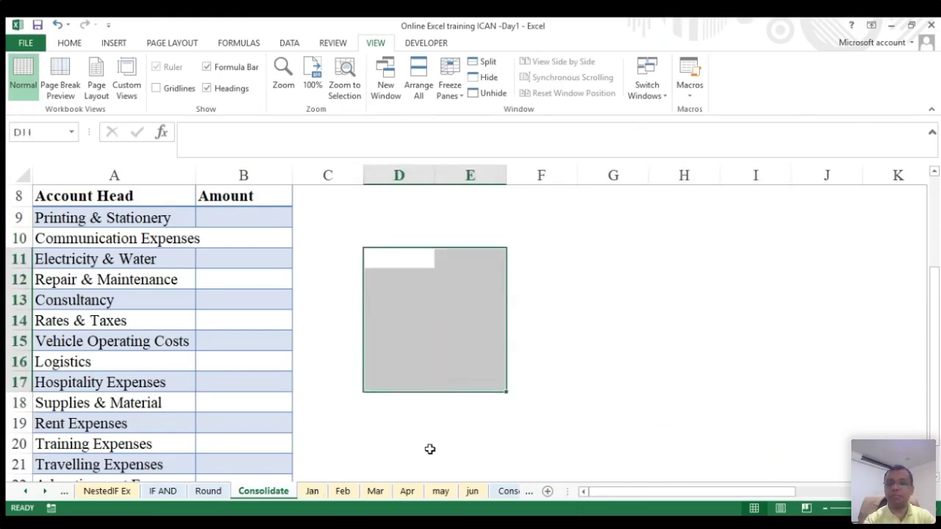
{"action": "left_click", "coordinate": [673, 302]}
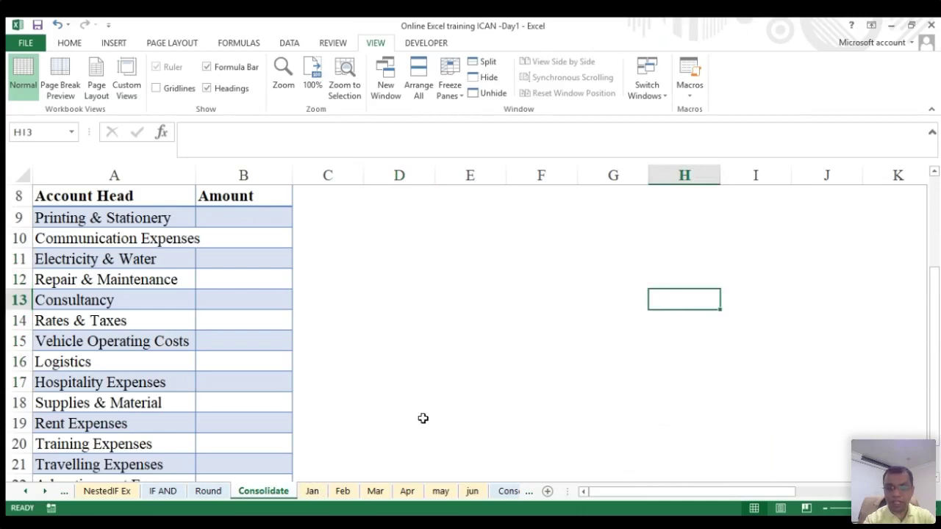
{"action": "left_click", "coordinate": [311, 492]}
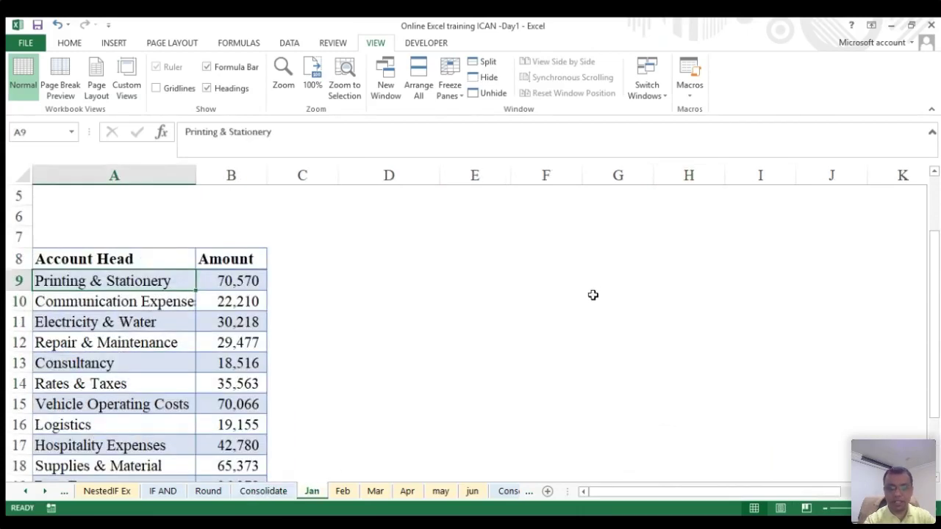
- Group sheets Jan through jun, select D19 and H18, view Apr and Feb, then ungroup
{"action": "left_click", "coordinate": [472, 492], "text": "shift"}
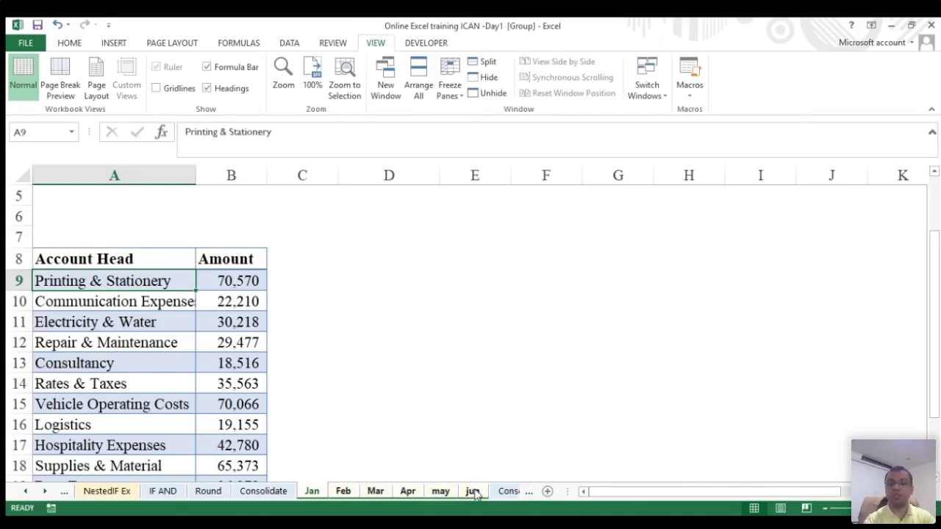
{"action": "scroll", "coordinate": [506, 385], "scroll_direction": "down", "scroll_amount": 2}
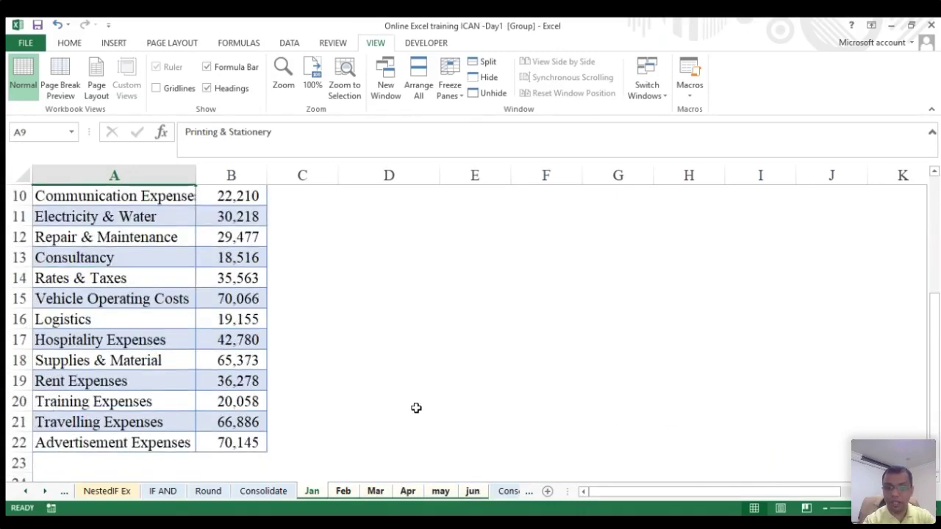
{"action": "left_click", "coordinate": [395, 374]}
{"action": "left_click", "coordinate": [667, 357]}
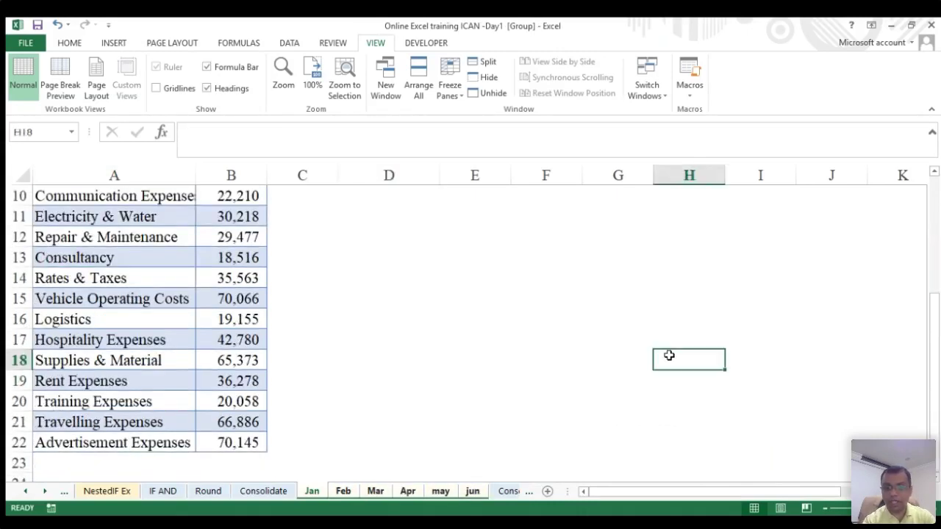
{"action": "left_click", "coordinate": [405, 497]}
{"action": "left_click", "coordinate": [352, 497]}
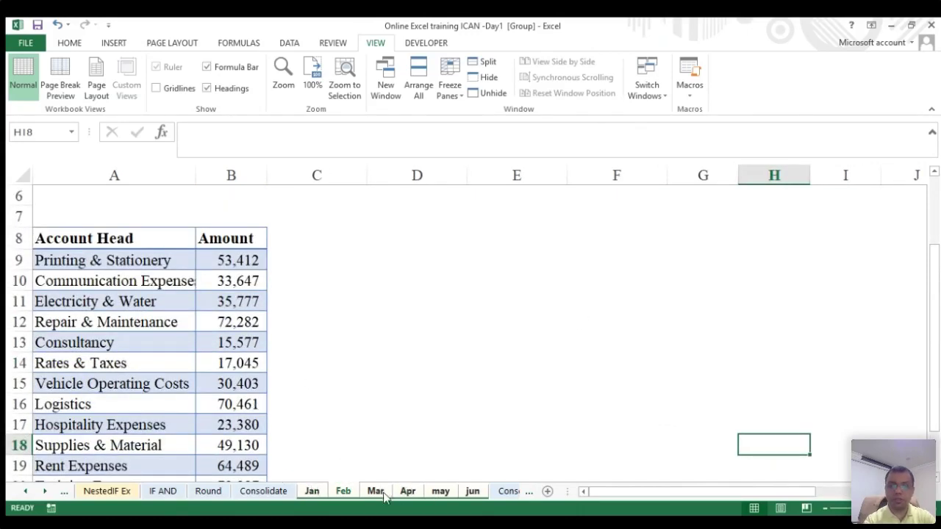
{"action": "left_click", "coordinate": [262, 494]}
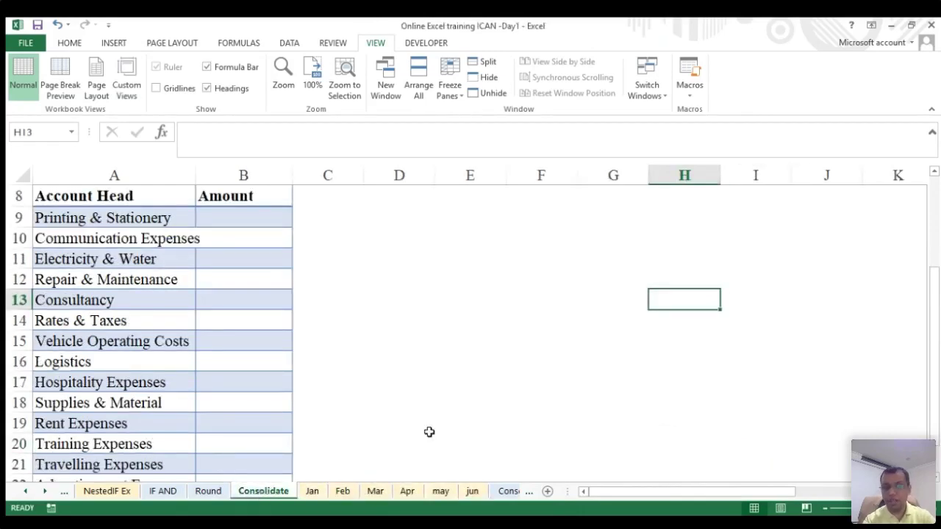
- Regroup Jan through jun, ungroup via Consolidate, then view the Round sheet
{"action": "left_click", "coordinate": [310, 495]}
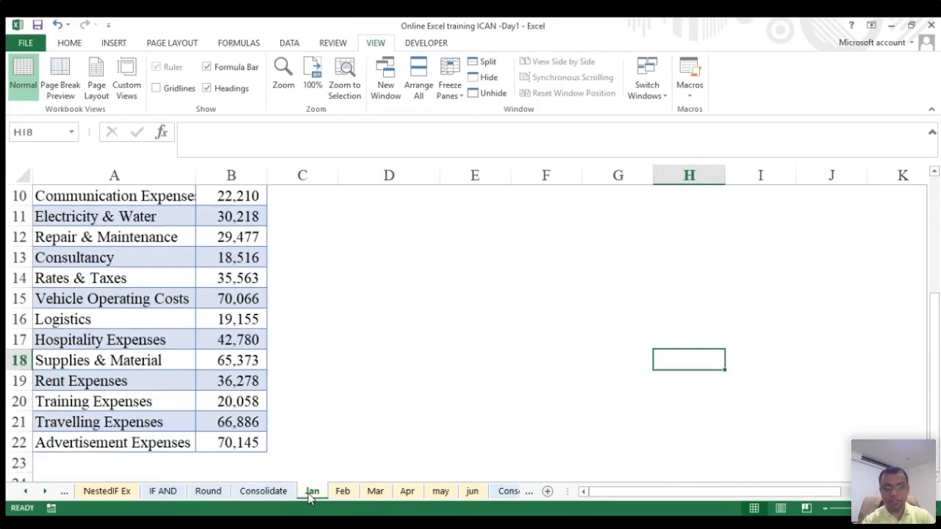
{"action": "left_click", "coordinate": [474, 494], "text": "shift"}
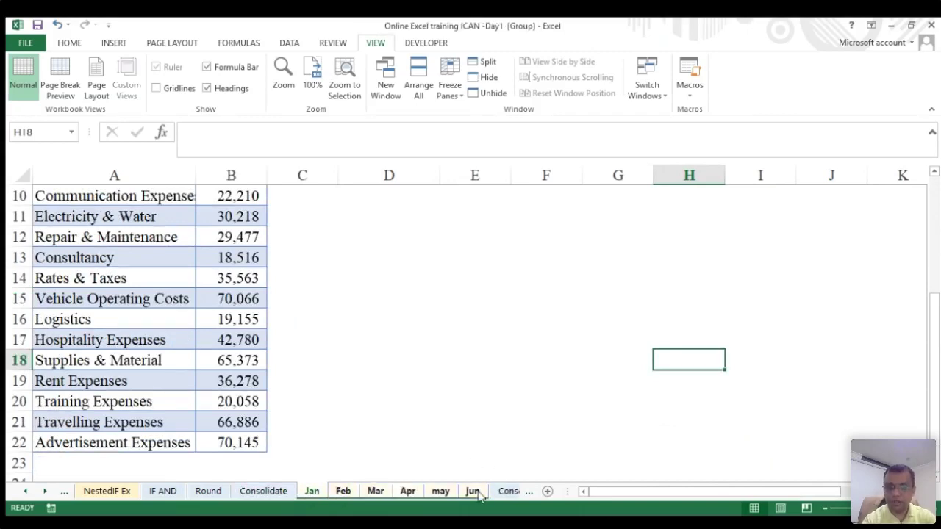
{"action": "left_click", "coordinate": [265, 492]}
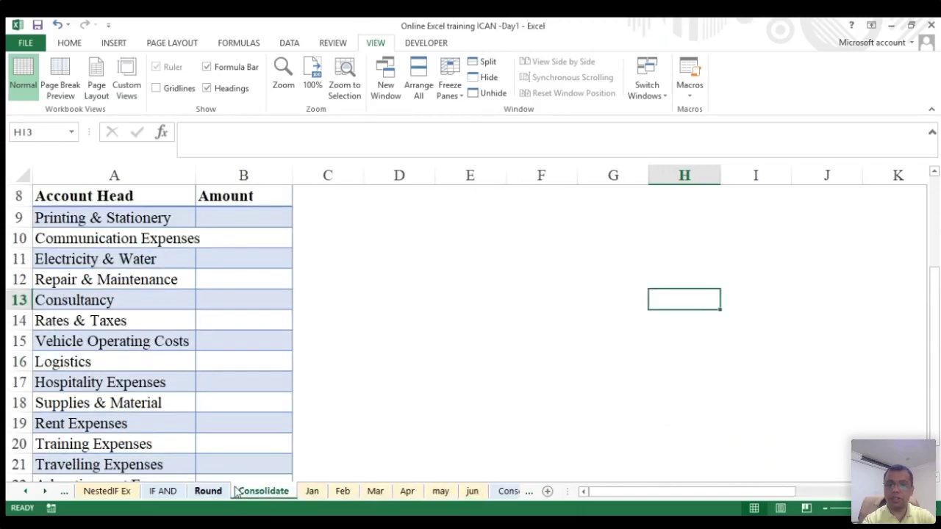
{"action": "left_click", "coordinate": [208, 491]}
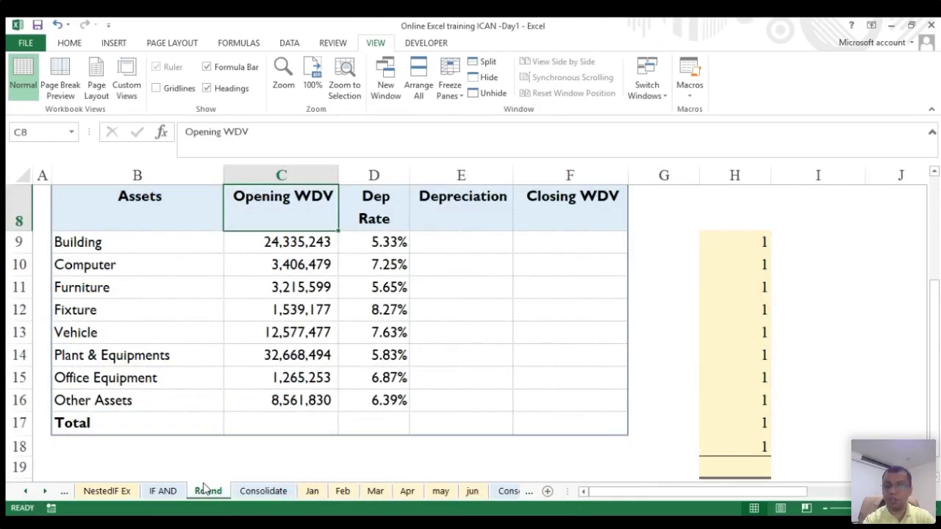
- Group Jan–jun again, browse Mar, Apr, may, jun and Feb, select cells, then ungroup
{"action": "left_click", "coordinate": [312, 492]}
{"action": "left_click", "coordinate": [472, 492], "text": "shift"}
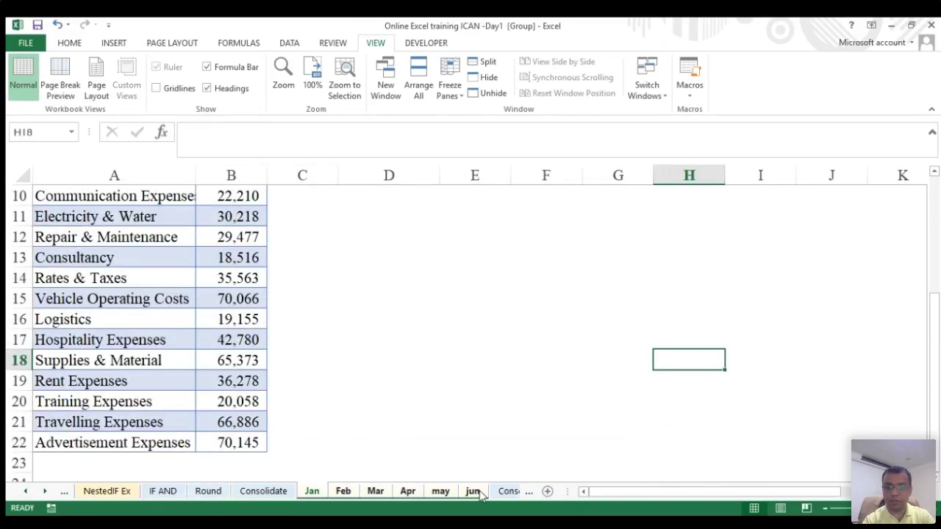
{"action": "left_click", "coordinate": [375, 491]}
{"action": "left_click", "coordinate": [407, 492]}
{"action": "left_click", "coordinate": [441, 492]}
{"action": "left_click", "coordinate": [473, 492]}
{"action": "left_click", "coordinate": [339, 492]}
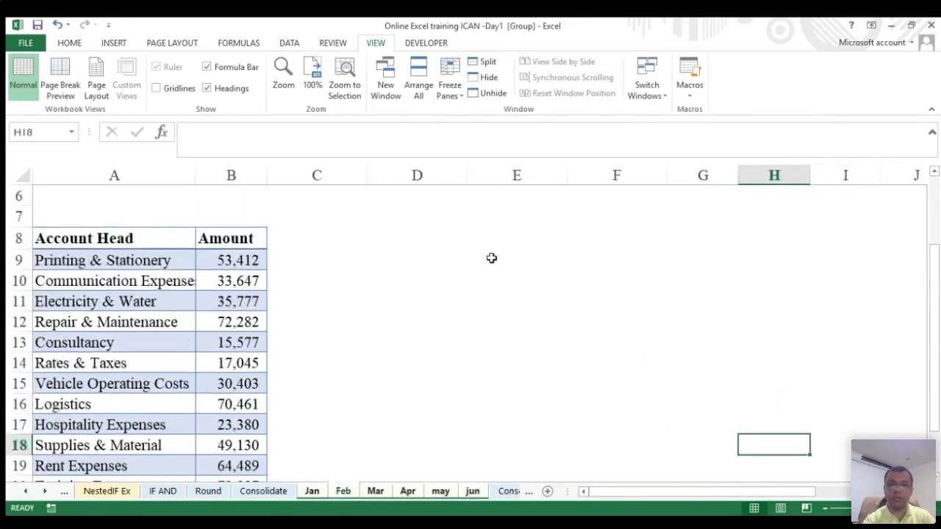
{"action": "left_click", "coordinate": [491, 259]}
{"action": "left_click", "coordinate": [736, 319]}
{"action": "left_click", "coordinate": [436, 338]}
{"action": "left_click", "coordinate": [324, 254]}
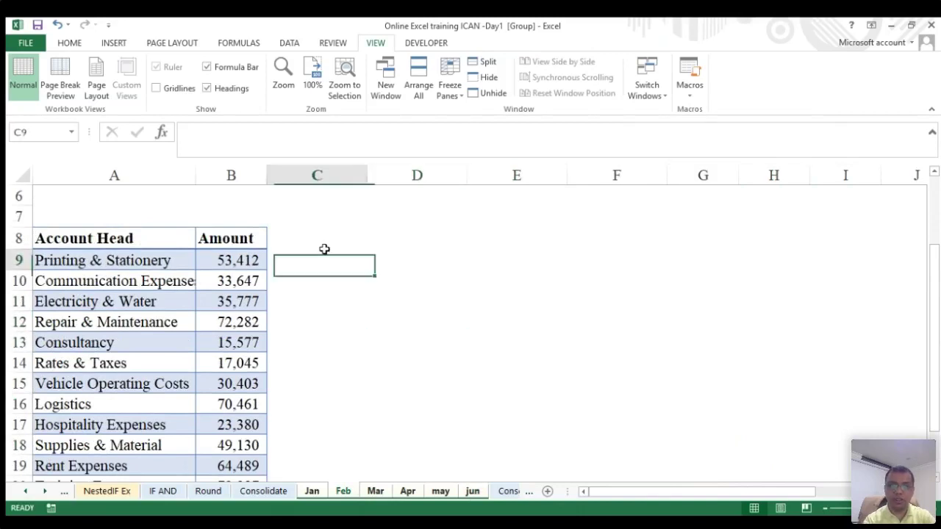
{"action": "left_click", "coordinate": [263, 492]}
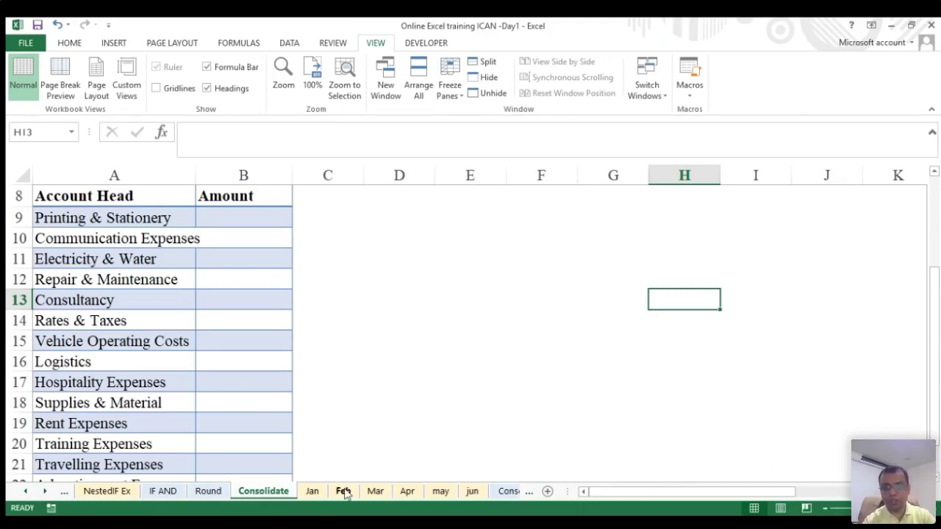
- Glance at the Jan and jun sheets, then select Printing & Stationery cell B9 on Consolidate
{"action": "scroll", "coordinate": [229, 342], "scroll_direction": "down", "scroll_amount": 2}
{"action": "scroll", "coordinate": [229, 342], "scroll_direction": "up", "scroll_amount": 1}
{"action": "scroll", "coordinate": [228, 342], "scroll_direction": "up", "scroll_amount": 1}
{"action": "left_click", "coordinate": [311, 491]}
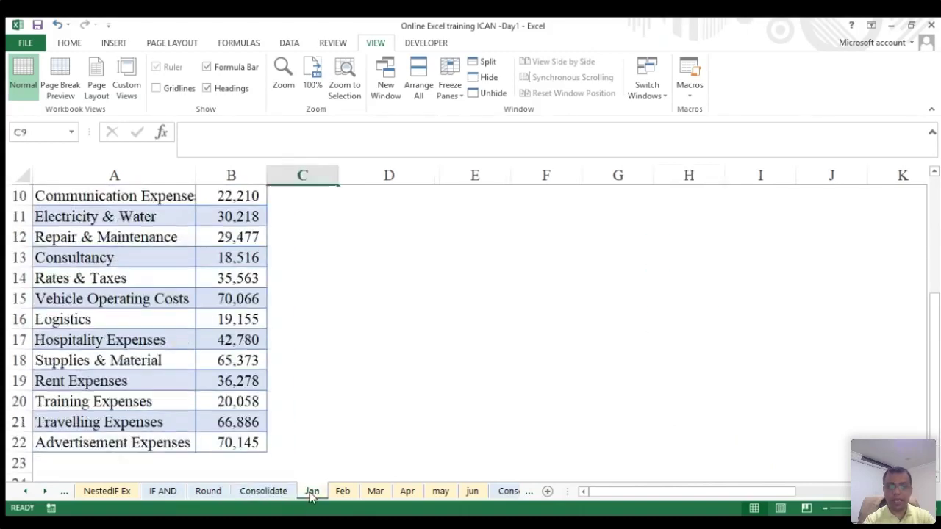
{"action": "left_click", "coordinate": [472, 493]}
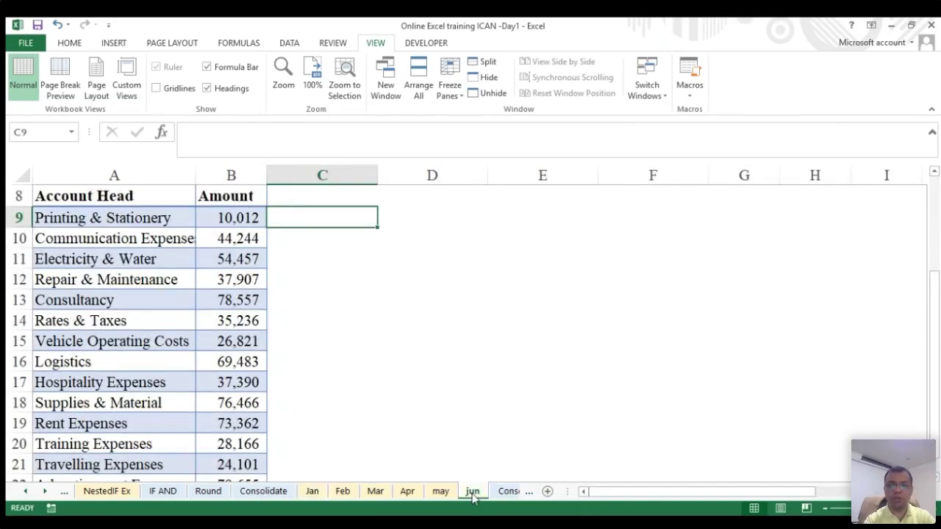
{"action": "left_click", "coordinate": [260, 494]}
{"action": "left_click", "coordinate": [231, 240]}
- Start a formula in B9, cancel it, and begin again with =su
{"action": "type", "text": "="}
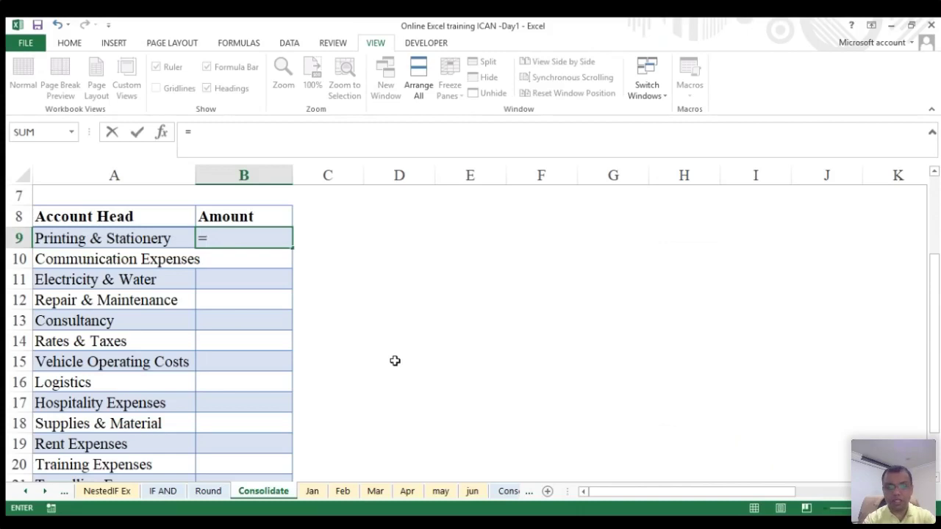
{"action": "key", "text": "Escape"}
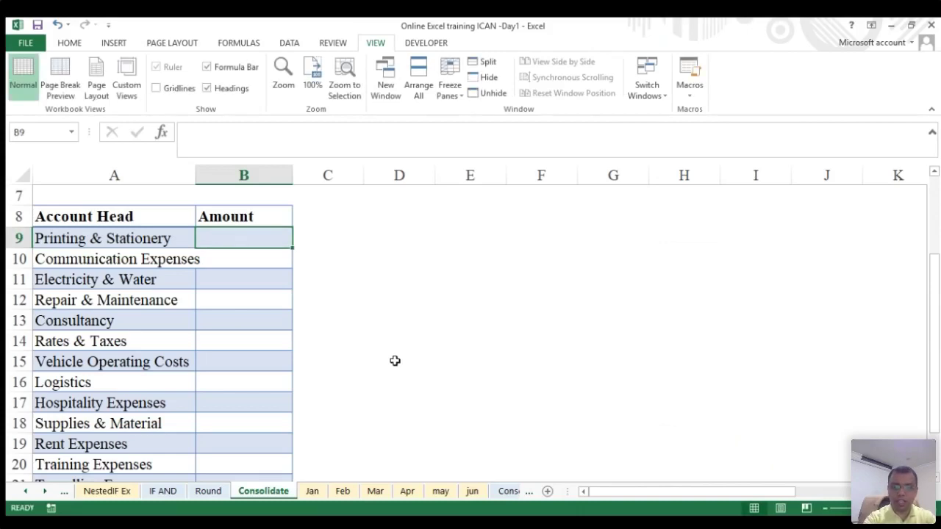
{"action": "type", "text": "="}
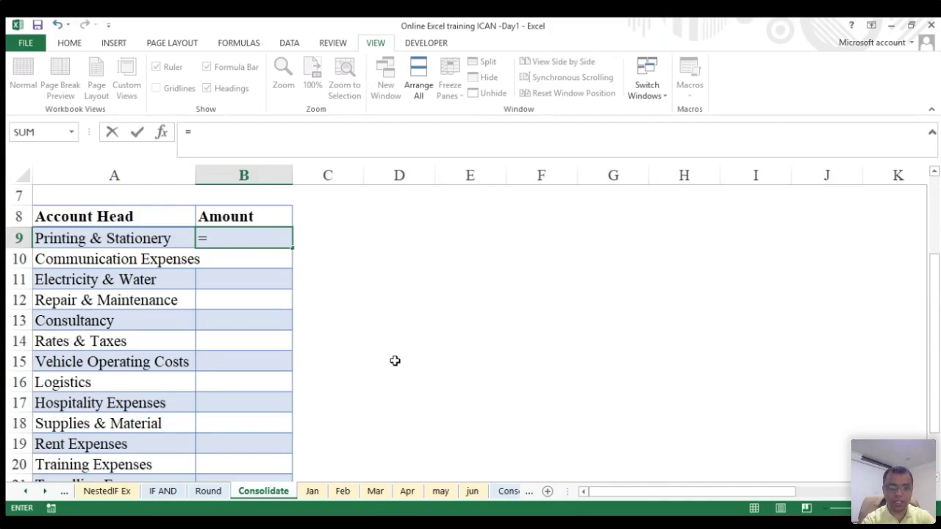
{"action": "type", "text": "su"}
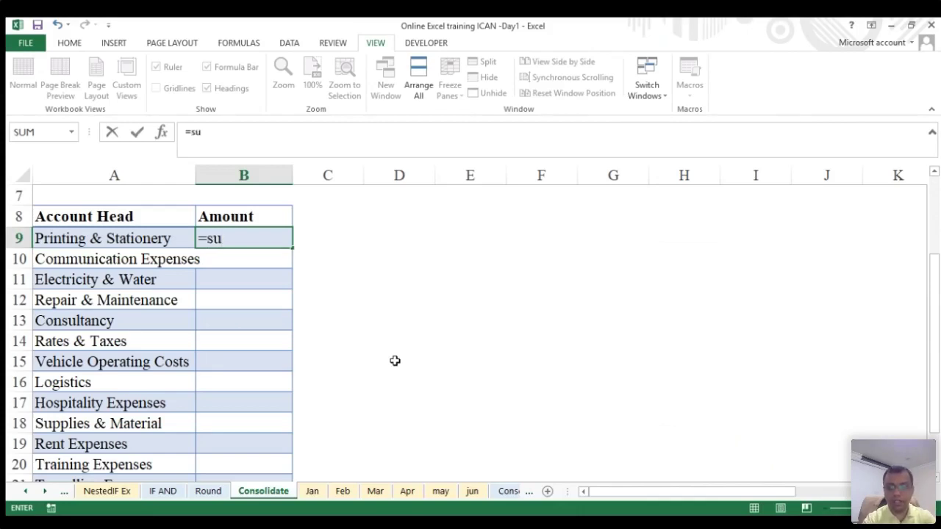
- Check the Jan and jun sheets' amounts, then restart B9's formula with =su on Consolidate
{"action": "left_click", "coordinate": [323, 492]}
{"action": "left_click", "coordinate": [473, 491]}
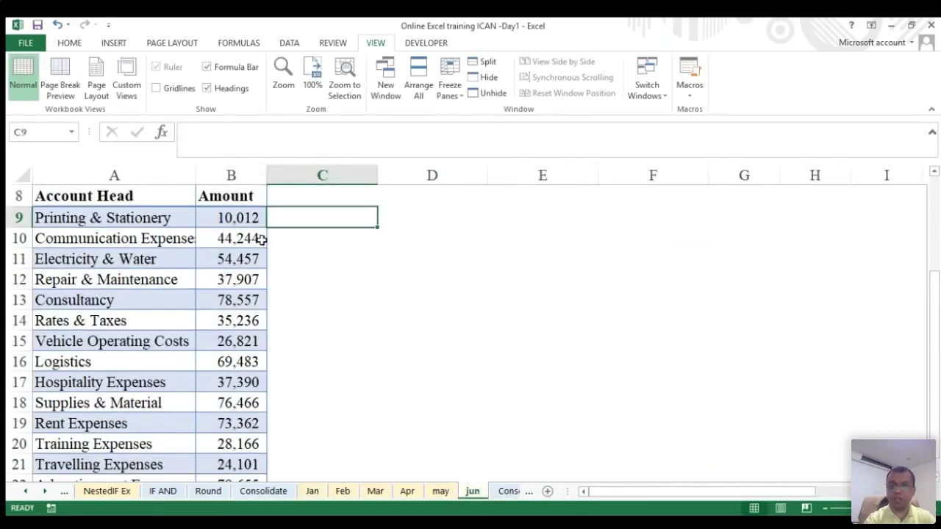
{"action": "left_click", "coordinate": [263, 494]}
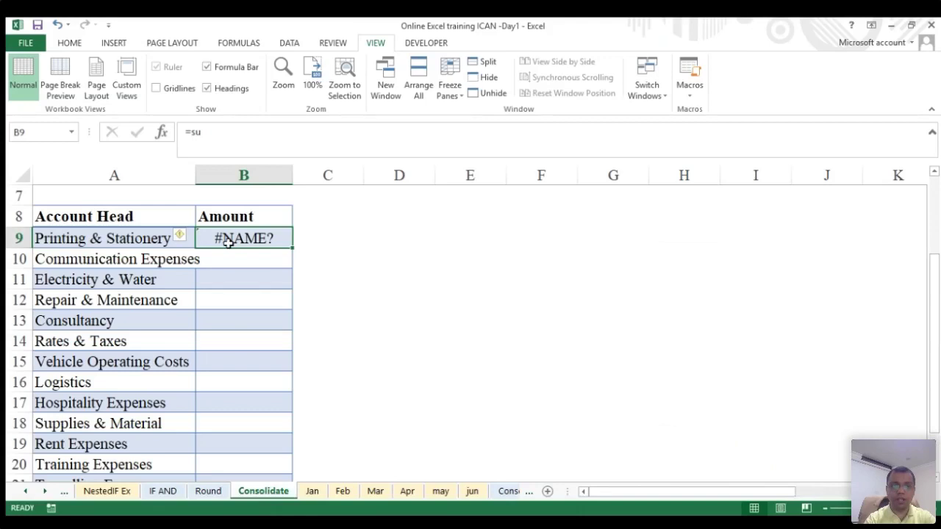
{"action": "type", "text": "="}
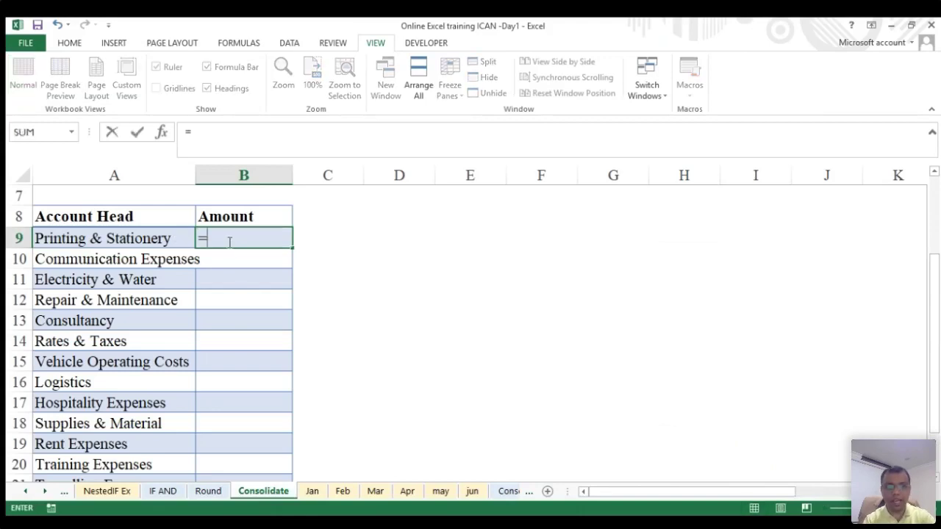
{"action": "type", "text": "su"}
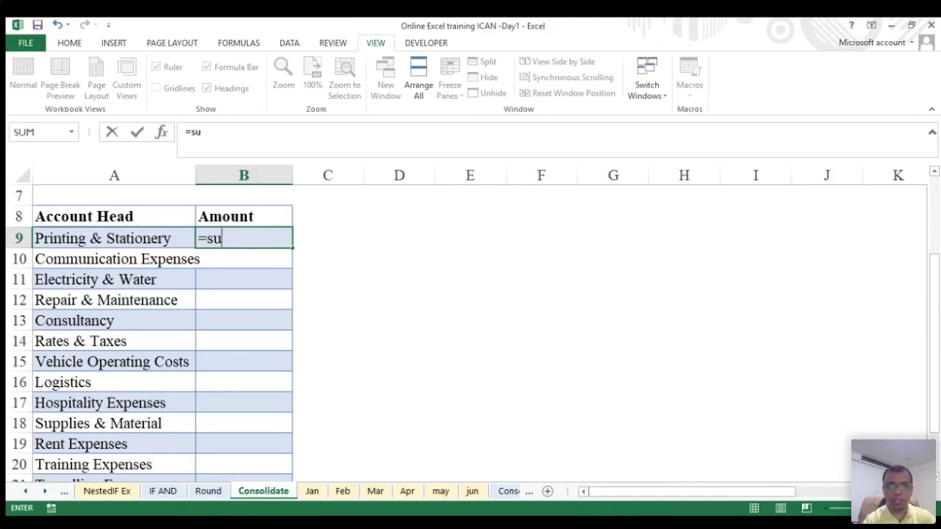
- Accept SUM in B9, try the range D9:D18, then remove that reference
{"action": "key", "text": "Tab"}
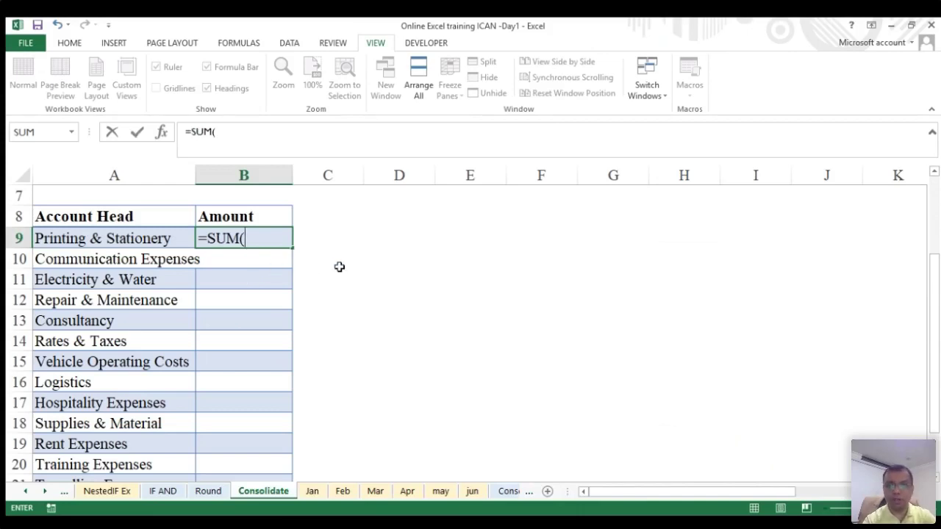
{"action": "left_click_drag", "start_coordinate": [397, 230], "coordinate": [394, 261]}
{"action": "left_click_drag", "start_coordinate": [390, 302], "coordinate": [388, 427]}
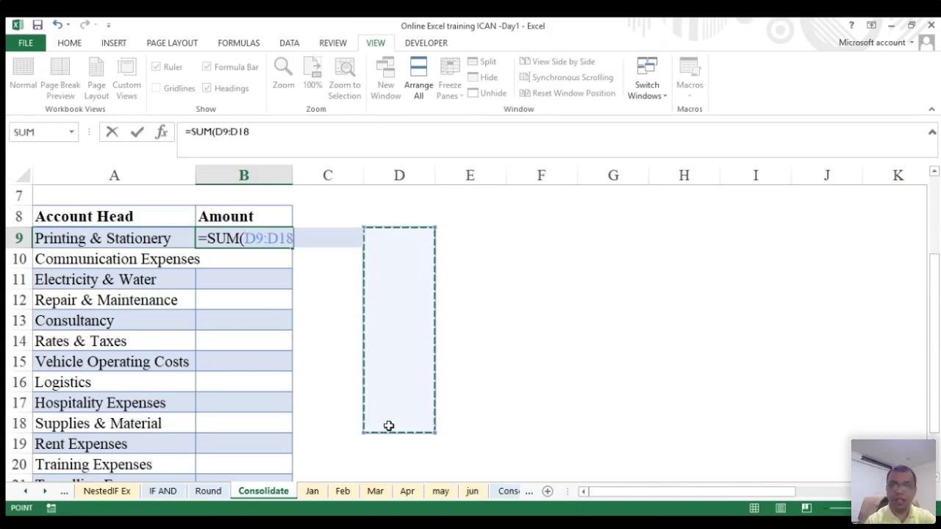
{"action": "key", "text": "BackSpace"}
{"action": "key", "text": "BackSpace"}
{"action": "key", "text": "BackSpace"}
{"action": "key", "text": "BackSpace"}
{"action": "key", "text": "BackSpace"}
{"action": "key", "text": "BackSpace"}
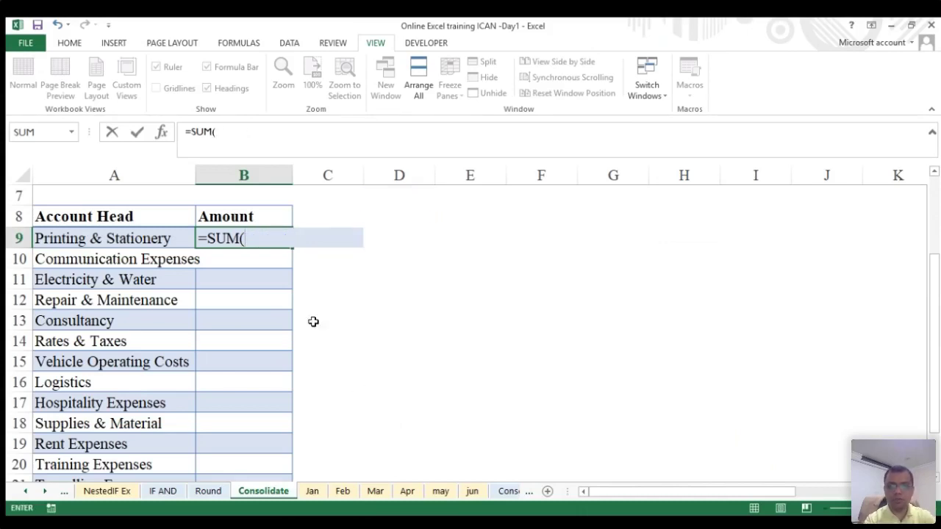
- Point the SUM at the Jan through jun sheets, then return to Consolidate
{"action": "key", "text": "ctrl+Page_Down"}
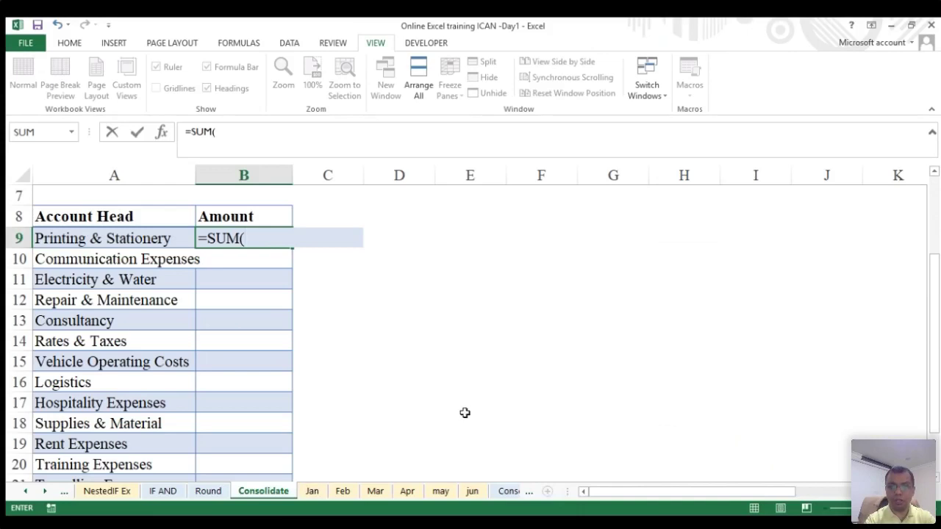
{"action": "left_click", "coordinate": [312, 492]}
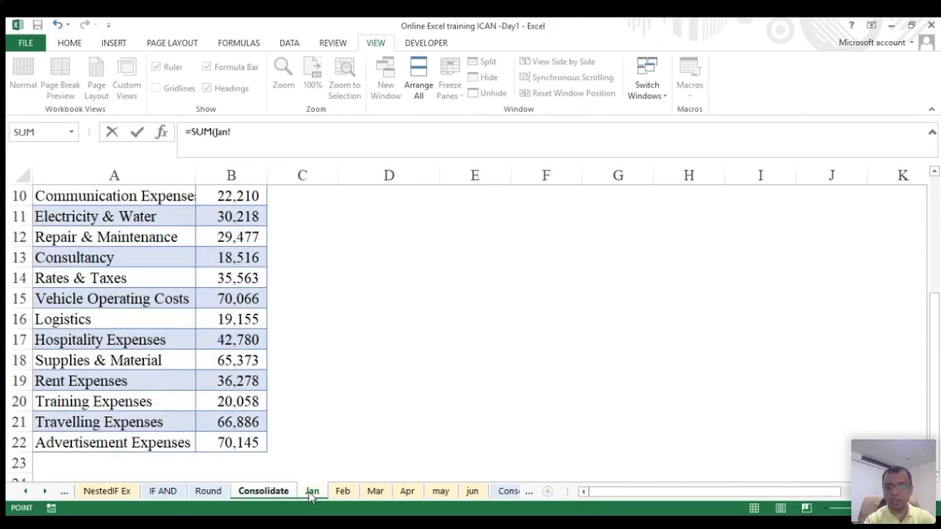
{"action": "scroll", "coordinate": [328, 417], "scroll_direction": "up", "scroll_amount": 3}
{"action": "scroll", "coordinate": [327, 416], "scroll_direction": "down", "scroll_amount": 1}
{"action": "scroll", "coordinate": [327, 416], "scroll_direction": "down", "scroll_amount": 1}
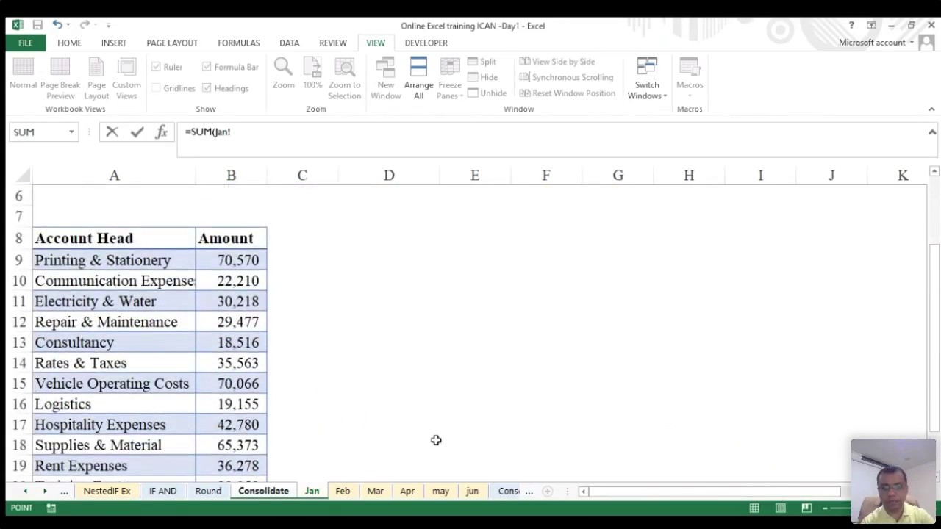
{"action": "left_click", "coordinate": [472, 491], "text": "shift"}
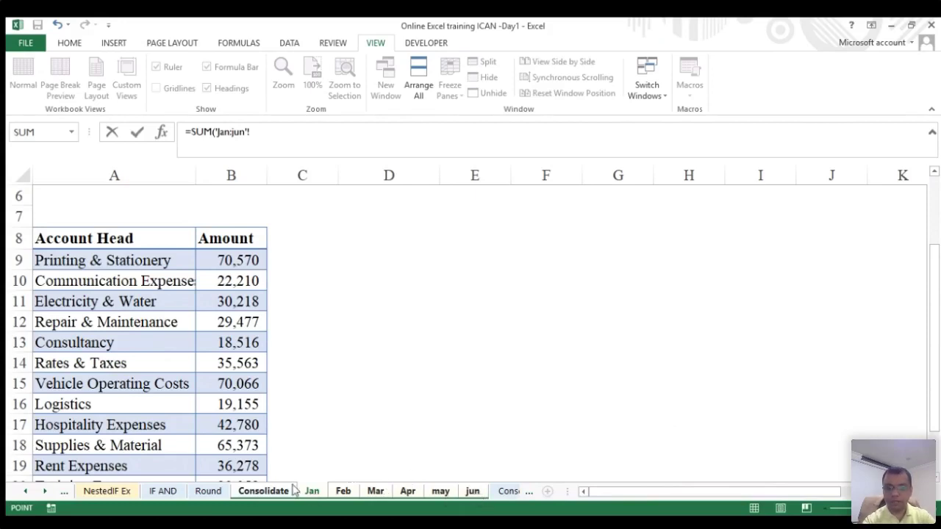
{"action": "left_click", "coordinate": [246, 494]}
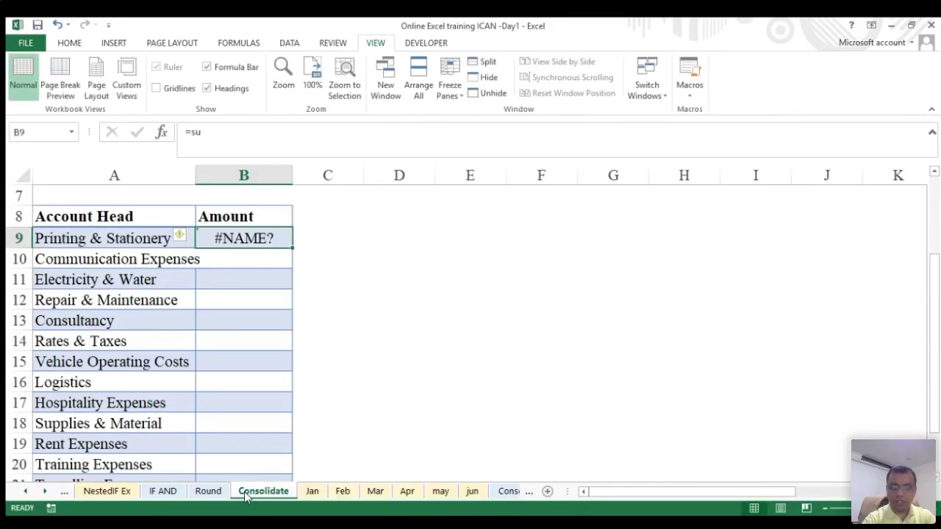
- Attempt another =SUM spanning Jan through jun, then cancel it
{"action": "type", "text": "=sum"}
{"action": "key", "text": "Tab"}
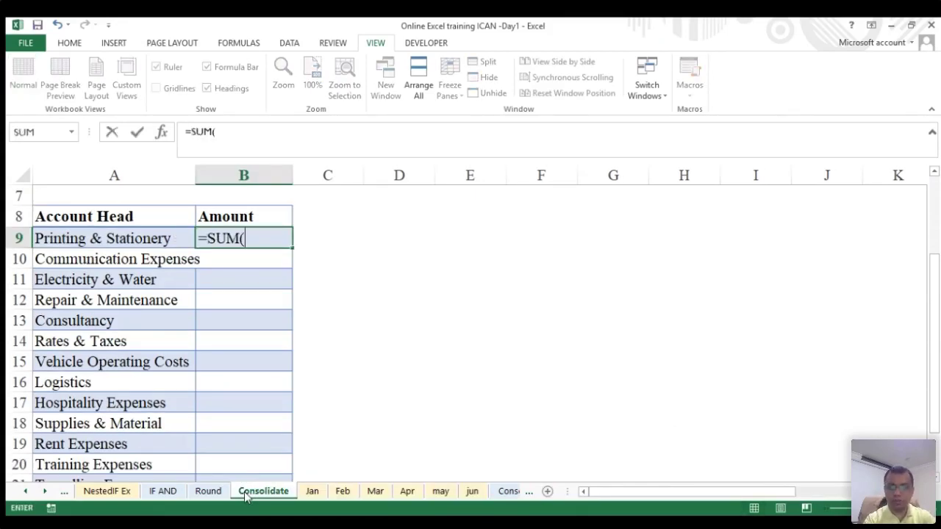
{"action": "left_click", "coordinate": [312, 491]}
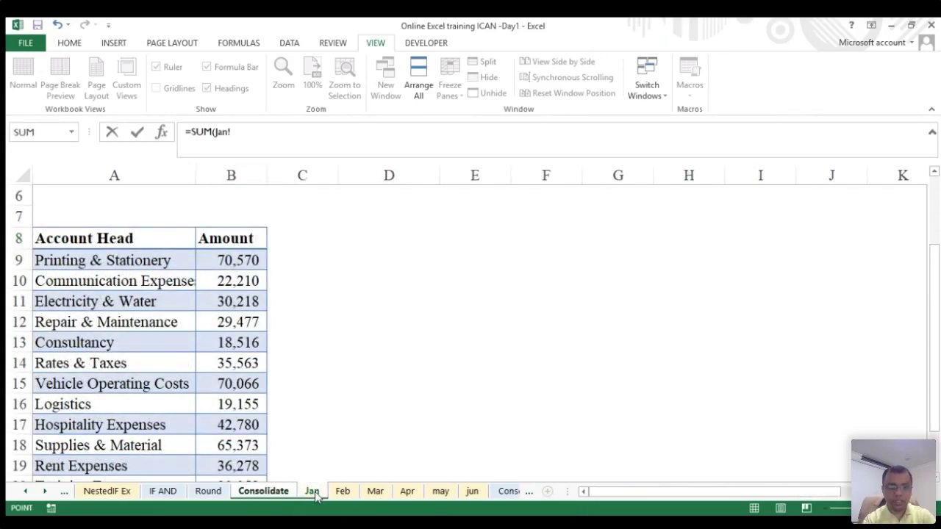
{"action": "left_click", "coordinate": [471, 491], "text": "shift"}
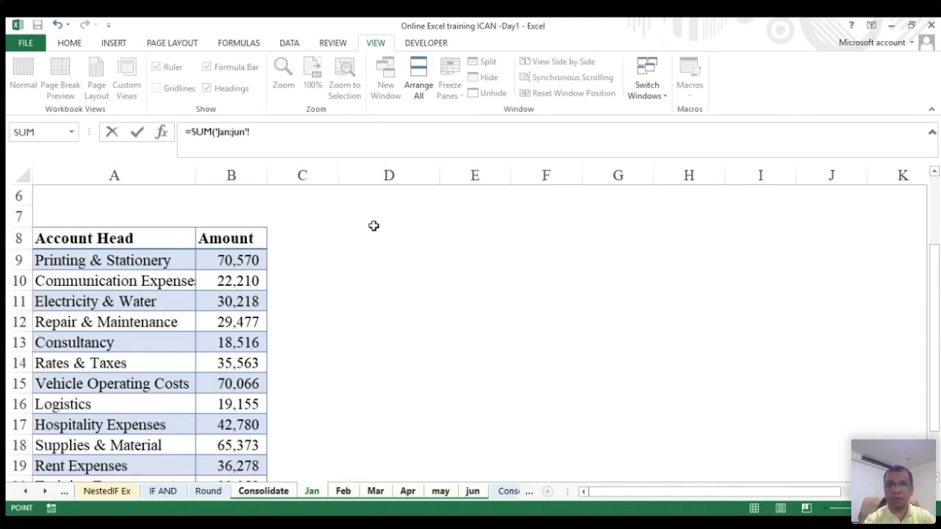
{"action": "key", "text": "Escape"}
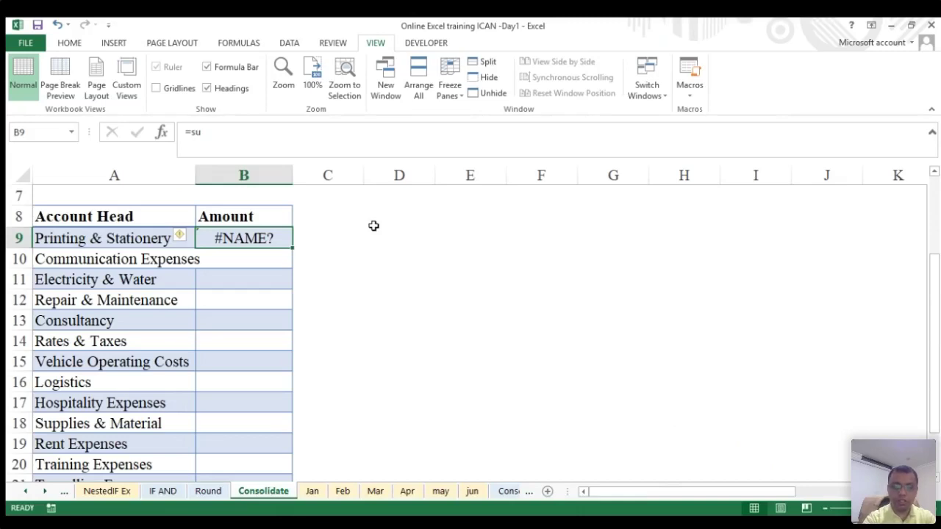
- Enter =SUM(D9:D15) in B9 and move back to B9
{"action": "type", "text": "=sum"}
{"action": "key", "text": "Tab"}
{"action": "left_click_drag", "start_coordinate": [373, 231], "coordinate": [410, 372]}
{"action": "key", "text": "Return"}
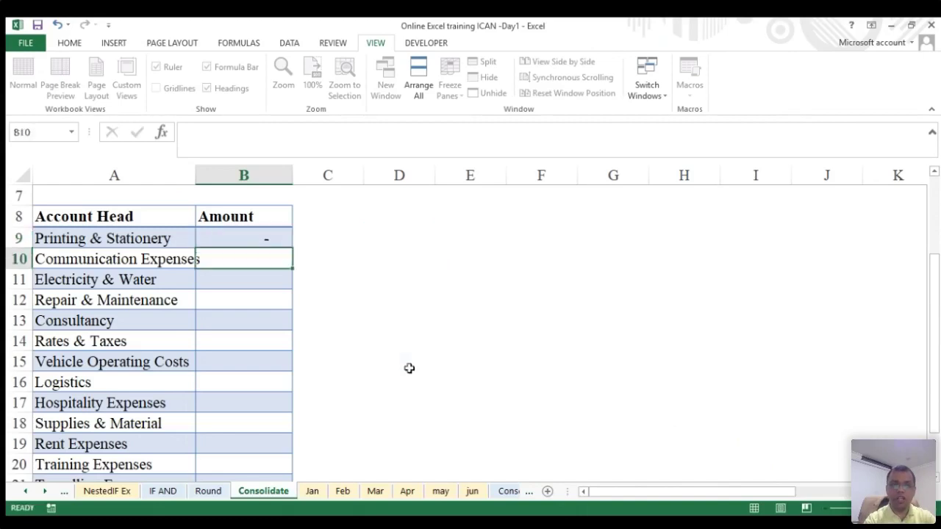
{"action": "key", "text": "Up"}
- Start a Jan-to-jun SUM over B9 again, then abandon the unfinished formula
{"action": "type", "text": "=sum"}
{"action": "key", "text": "Tab"}
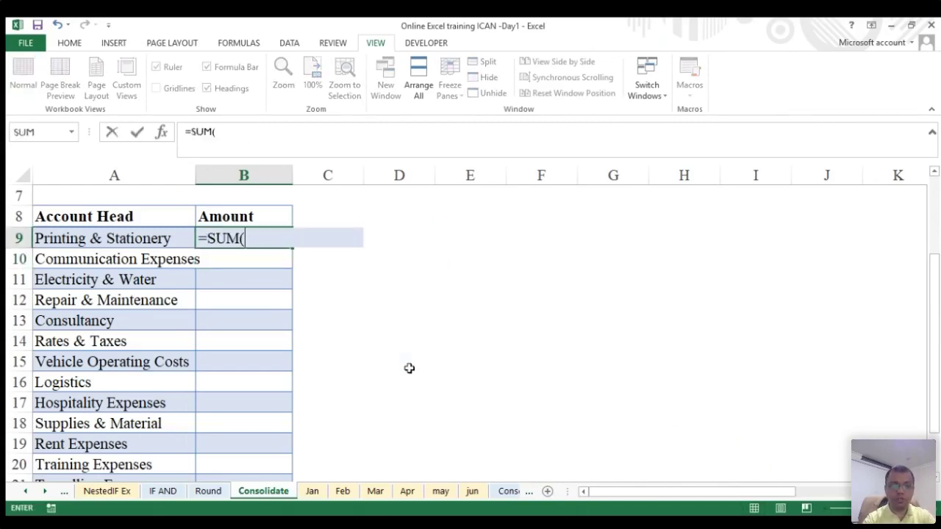
{"action": "left_click", "coordinate": [311, 493]}
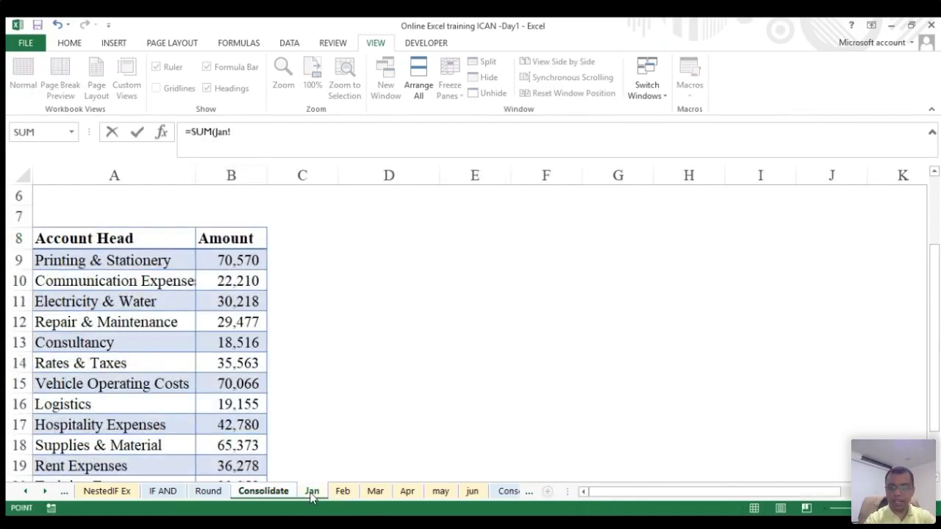
{"action": "left_click", "coordinate": [473, 492], "text": "shift"}
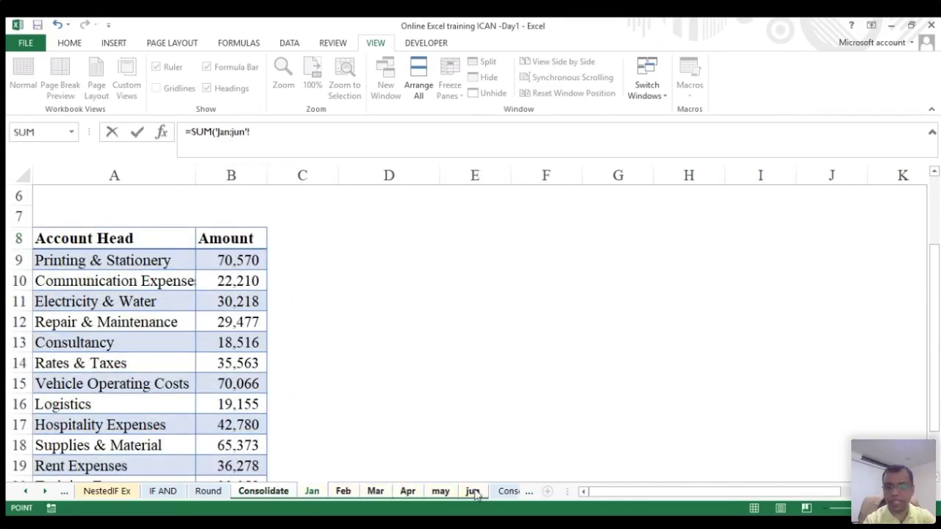
{"action": "scroll", "coordinate": [420, 340], "scroll_direction": "up", "scroll_amount": 1}
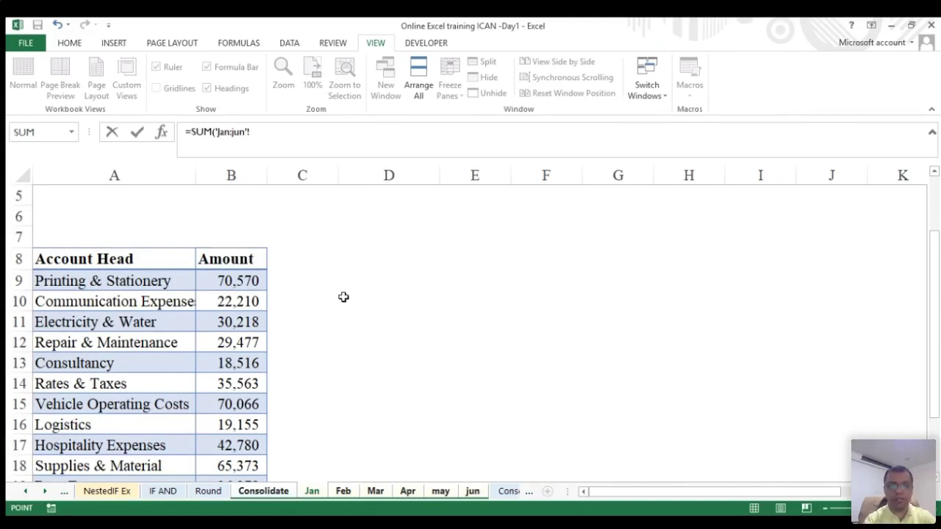
{"action": "key", "text": "Escape"}
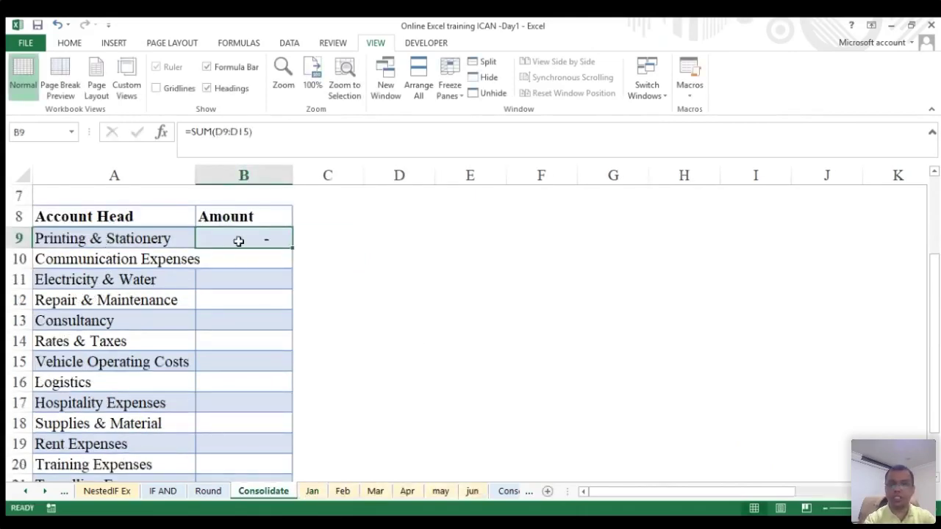
- Enter =SUM(Jan:jun!B9) in B9, totalling 304,167
{"action": "type", "text": "su"}
{"action": "key", "text": "Tab"}
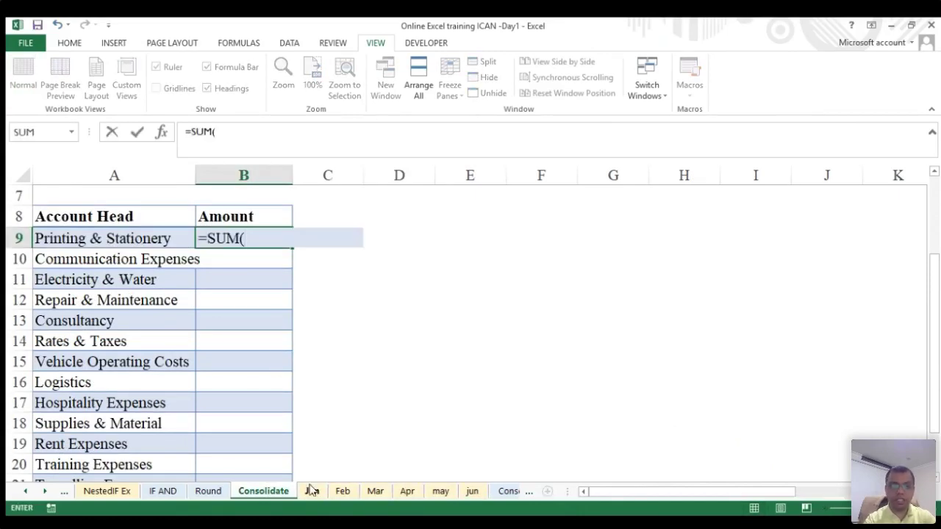
{"action": "left_click", "coordinate": [311, 493]}
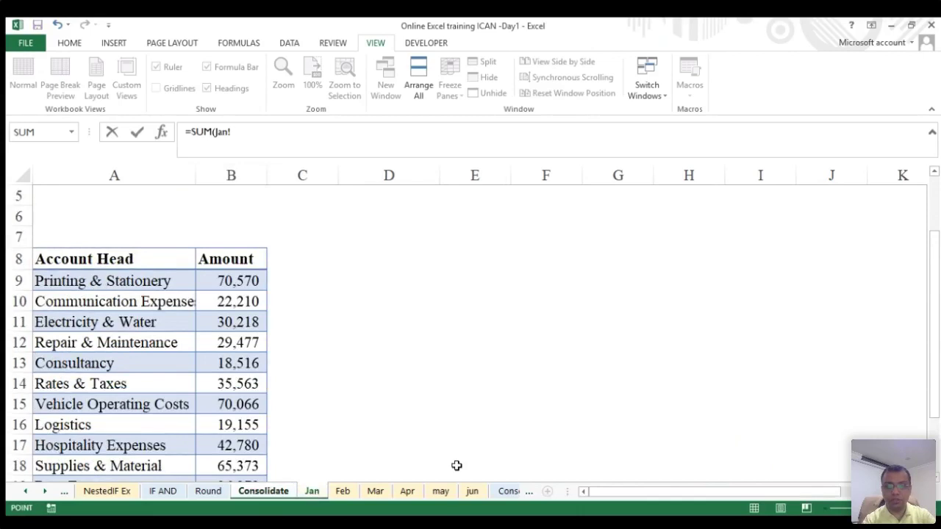
{"action": "left_click", "coordinate": [478, 496], "text": "shift"}
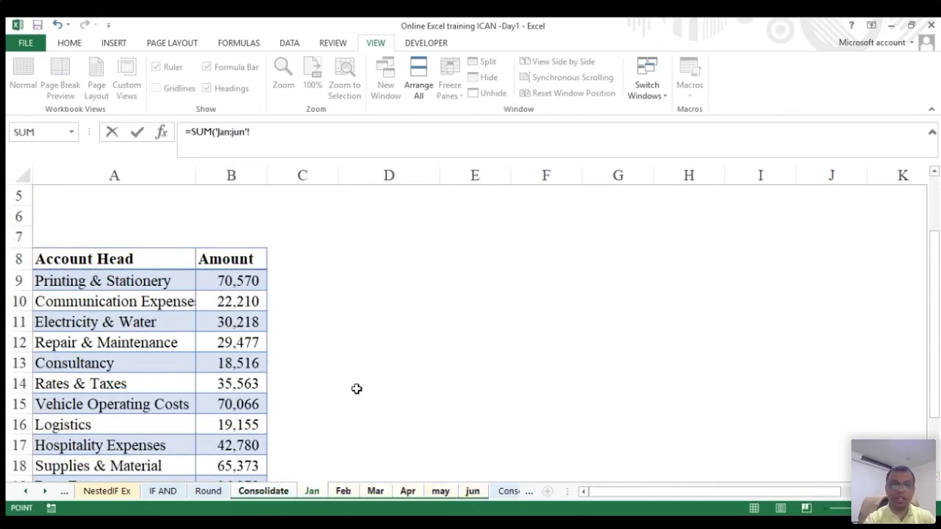
{"action": "left_click", "coordinate": [227, 280]}
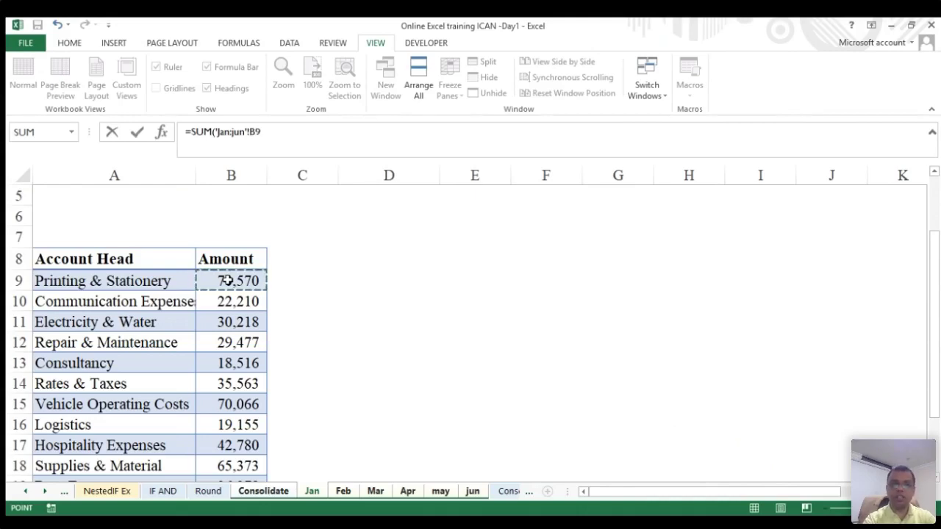
{"action": "key", "text": "Return"}
- Move to C9 and start a new formula with =
{"action": "key", "text": "Up"}
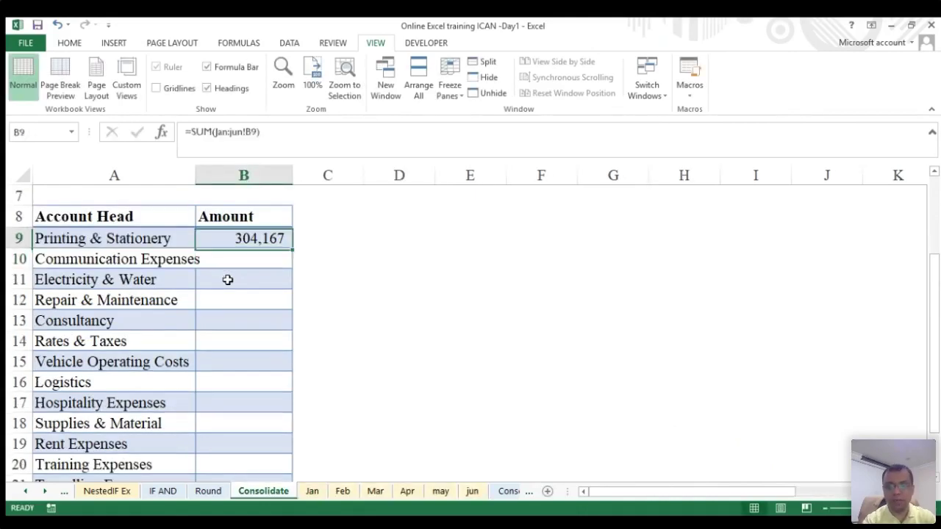
{"action": "key", "text": "Right"}
{"action": "type", "text": "="}
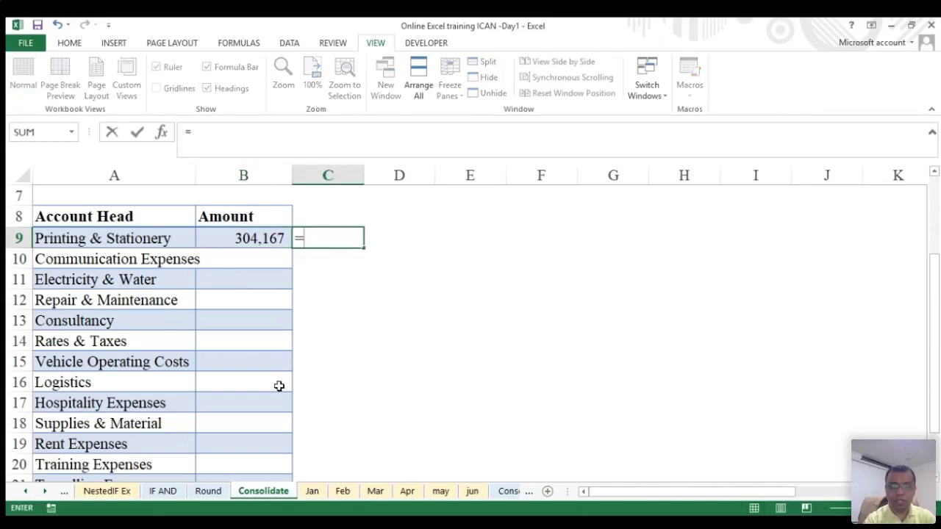
- Add B9 from the Jan, Feb and Mar sheets to C9's formula with +
{"action": "left_click", "coordinate": [313, 491]}
{"action": "left_click", "coordinate": [223, 281]}
{"action": "type", "text": "+"}
{"action": "left_click", "coordinate": [344, 493]}
{"action": "left_click", "coordinate": [247, 260]}
{"action": "type", "text": "+"}
{"action": "left_click", "coordinate": [376, 491]}
{"action": "left_click", "coordinate": [226, 262]}
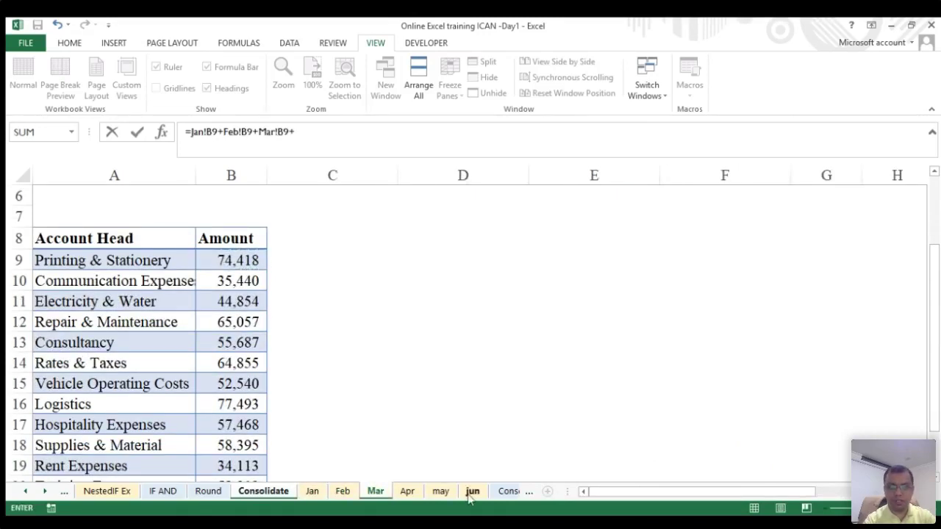
{"action": "type", "text": "+"}
- Add B9 from Apr, may and jun and commit, giving 304167 in C9
{"action": "left_click", "coordinate": [408, 491]}
{"action": "left_click", "coordinate": [240, 322]}
{"action": "type", "text": "+"}
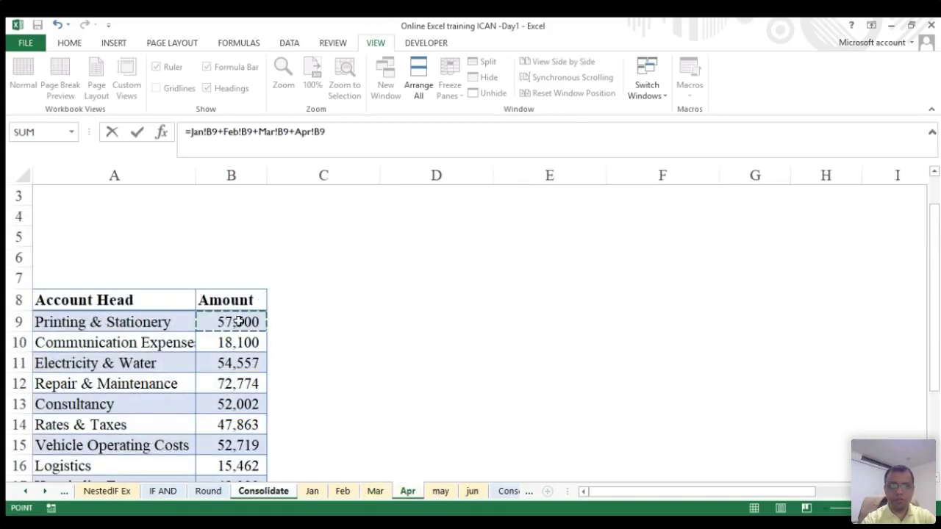
{"action": "left_click", "coordinate": [442, 492]}
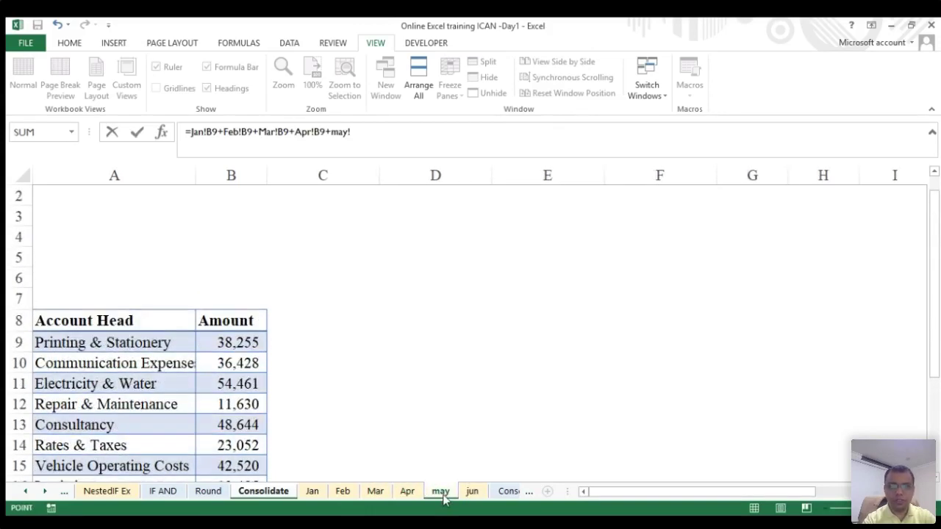
{"action": "left_click", "coordinate": [226, 343]}
{"action": "type", "text": "+"}
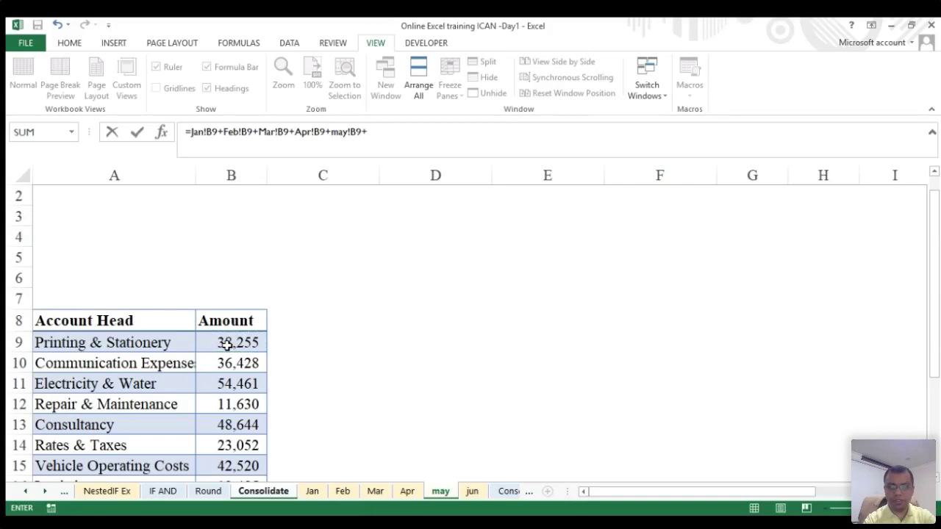
{"action": "left_click", "coordinate": [472, 491]}
{"action": "left_click", "coordinate": [238, 218]}
{"action": "key", "text": "Return"}
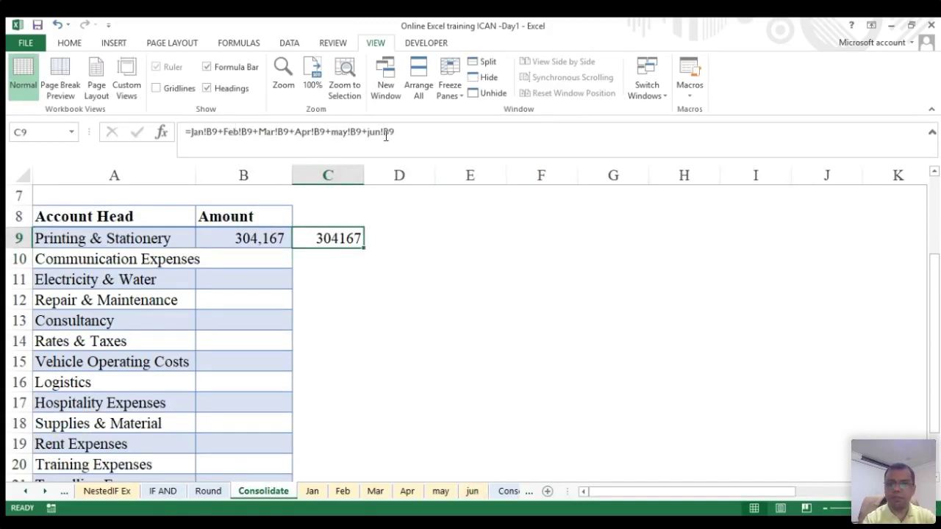
- Re-enter B9 as =SUM('Jan:jun'!B9), showing 304,167, and reselect it
{"action": "left_click", "coordinate": [248, 241]}
{"action": "type", "text": "="}
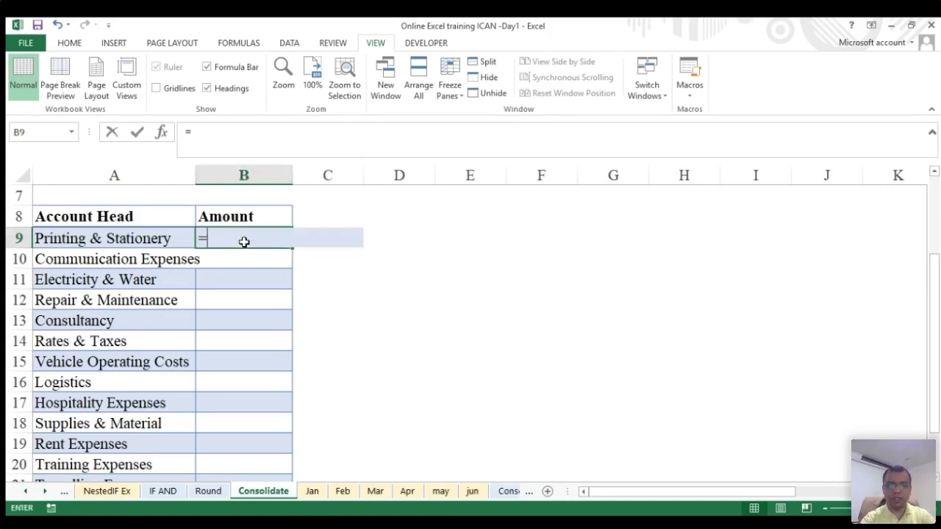
{"action": "type", "text": "sum("}
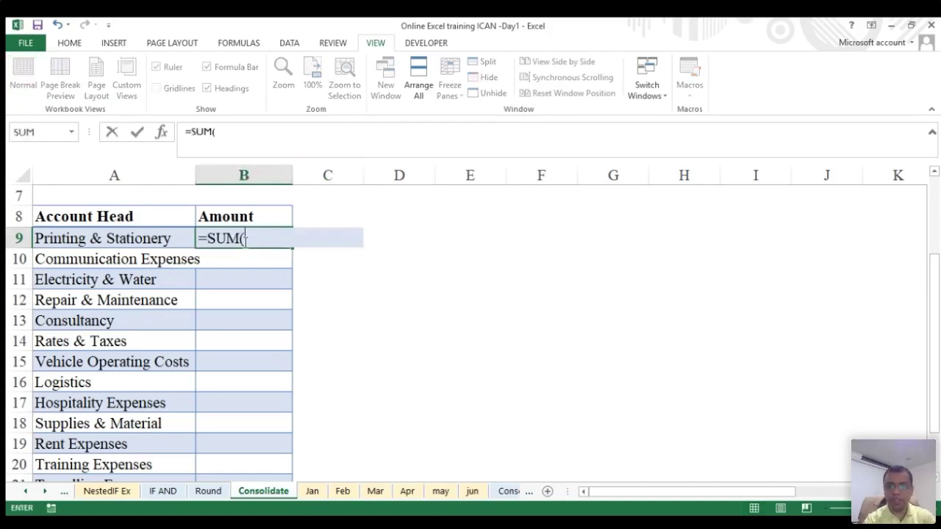
{"action": "left_click", "coordinate": [311, 493]}
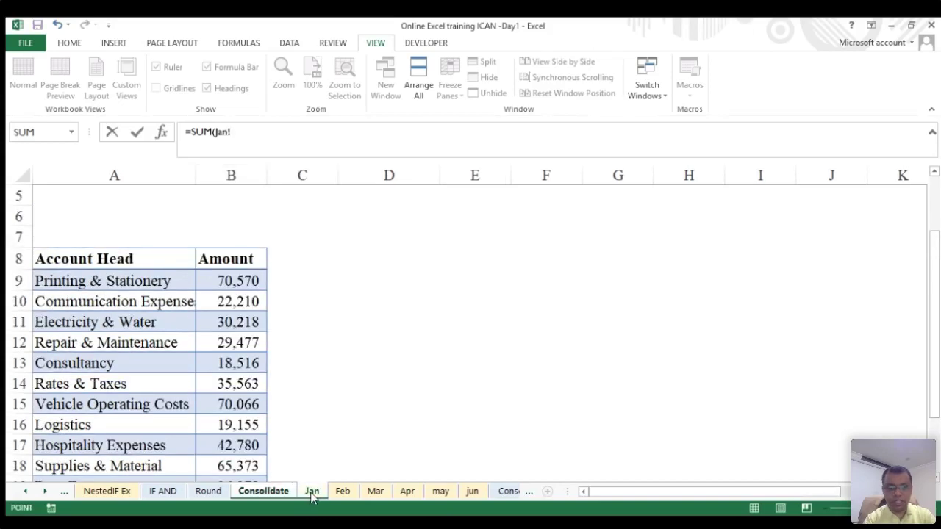
{"action": "left_click", "coordinate": [473, 492], "text": "shift"}
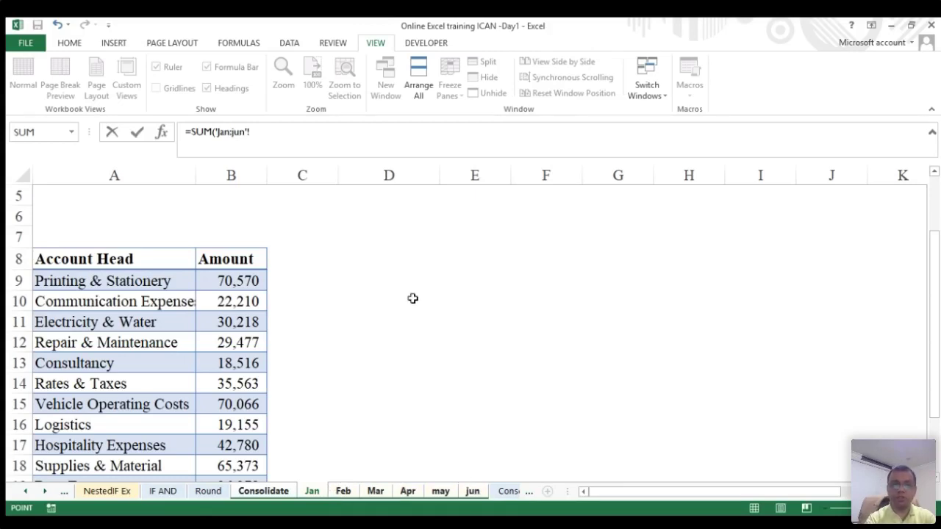
{"action": "left_click", "coordinate": [230, 281]}
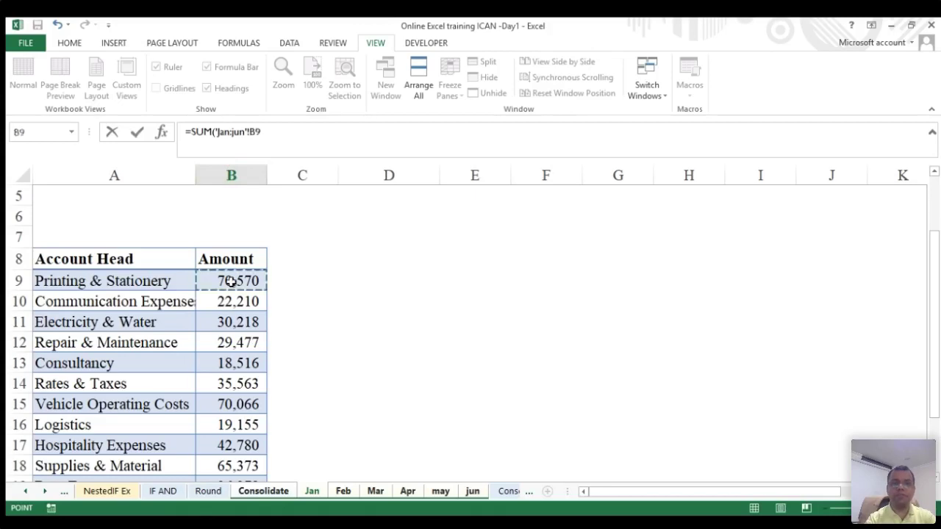
{"action": "key", "text": "Return"}
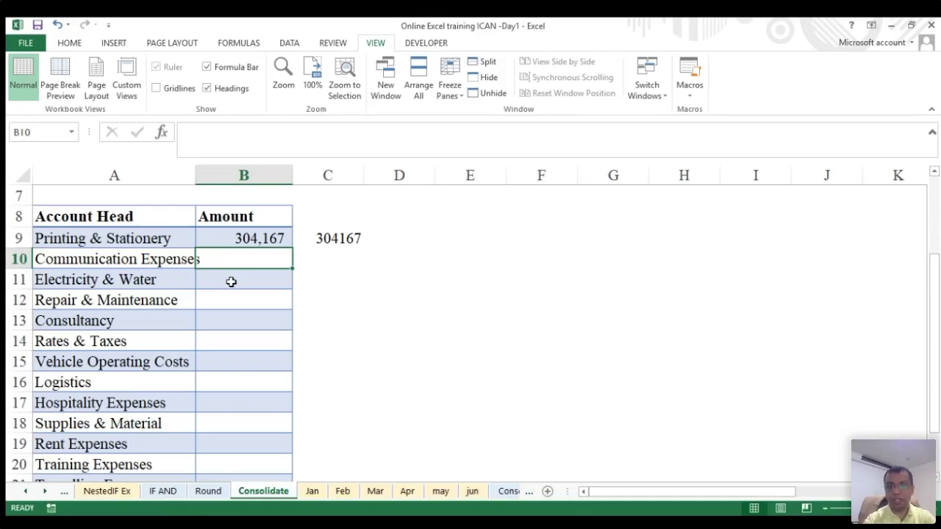
{"action": "key", "text": "Up"}
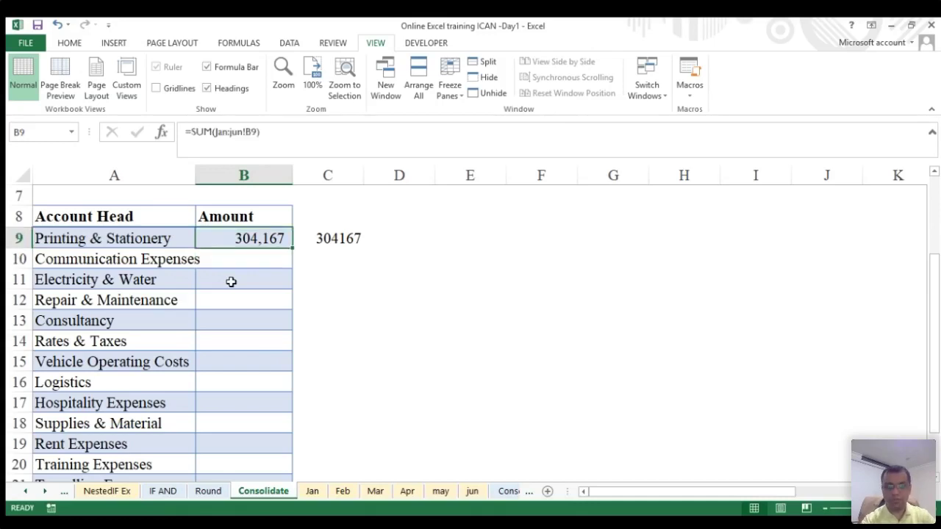
- Enter =SUM(Jan:jun!B10) in B10 for Communication Expenses (190,069), then check B10 and B9
{"action": "key", "text": "Down"}
{"action": "type", "text": "=sum"}
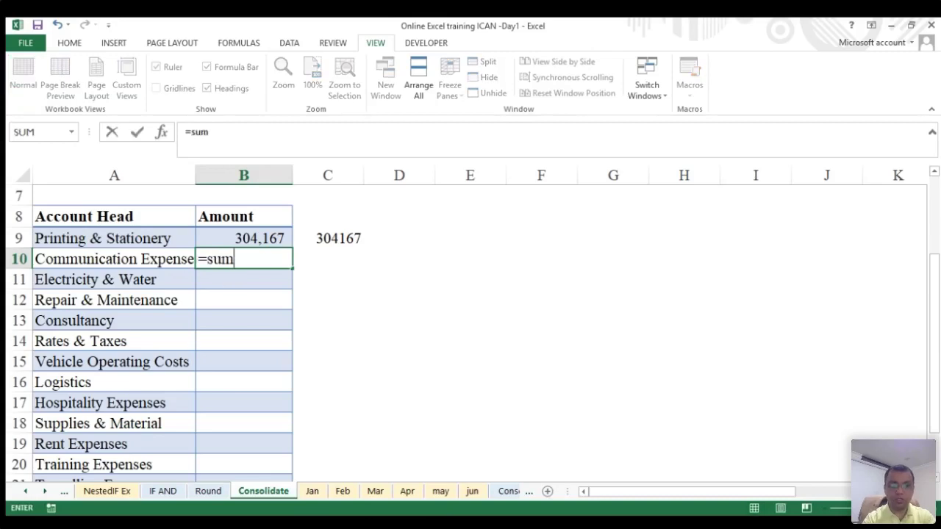
{"action": "key", "text": "Tab"}
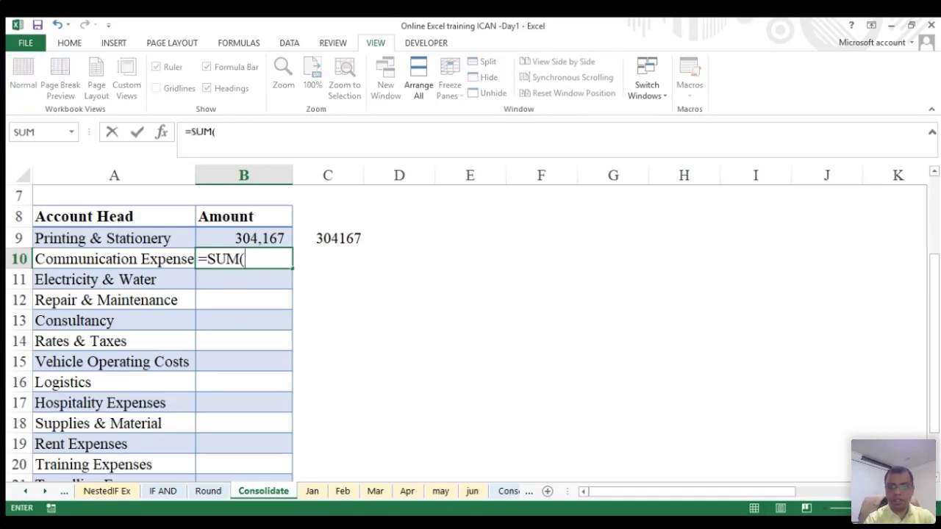
{"action": "left_click", "coordinate": [311, 491]}
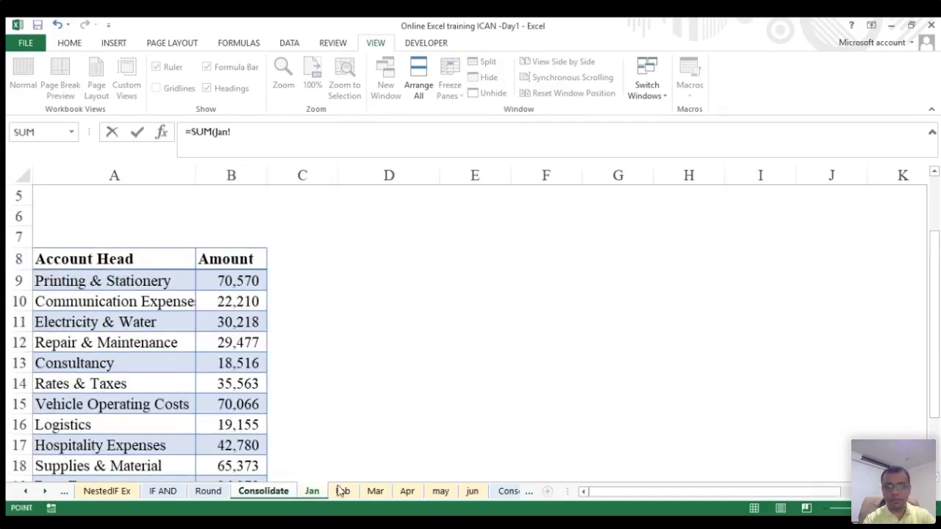
{"action": "left_click", "coordinate": [472, 491], "text": "shift"}
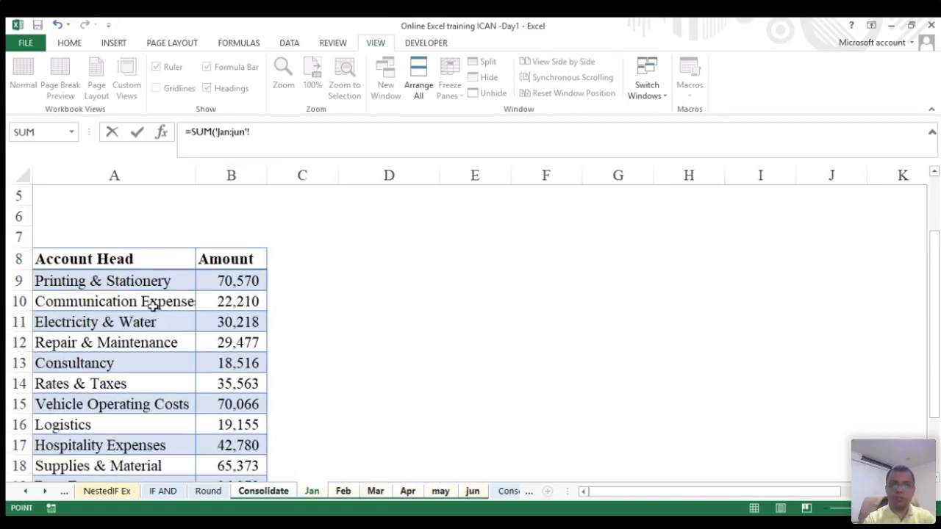
{"action": "left_click", "coordinate": [232, 302]}
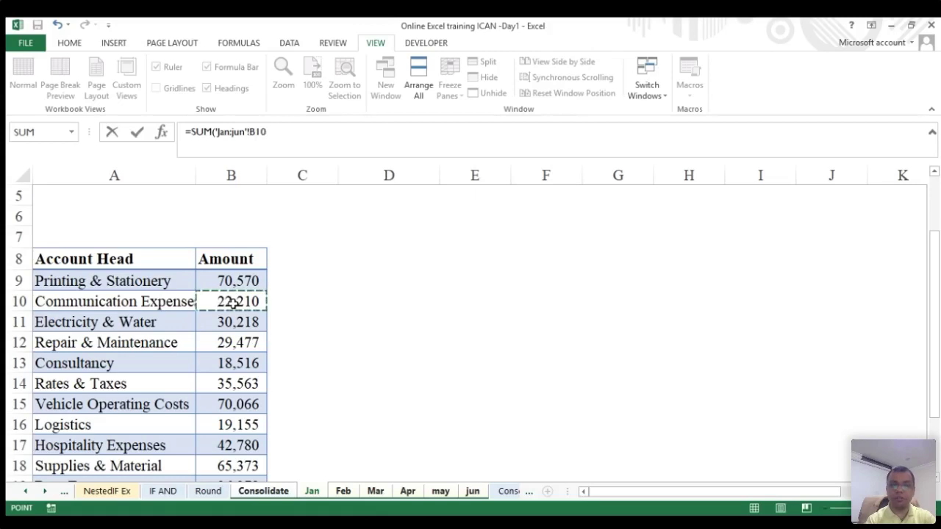
{"action": "key", "text": "Return"}
{"action": "key", "text": "Return"}
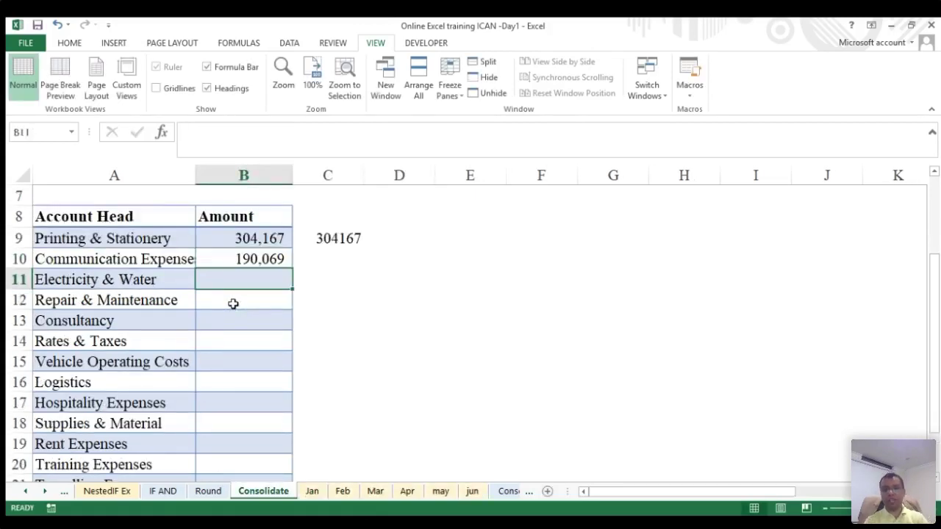
{"action": "left_click", "coordinate": [257, 260]}
{"action": "left_click", "coordinate": [248, 237]}
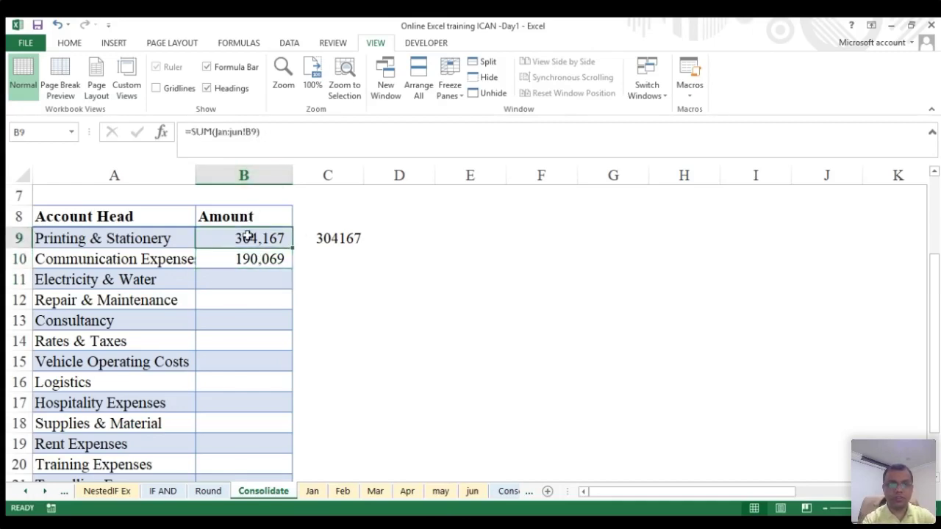
{"action": "left_click", "coordinate": [309, 141]}
{"action": "left_click_drag", "start_coordinate": [267, 238], "coordinate": [245, 238]}
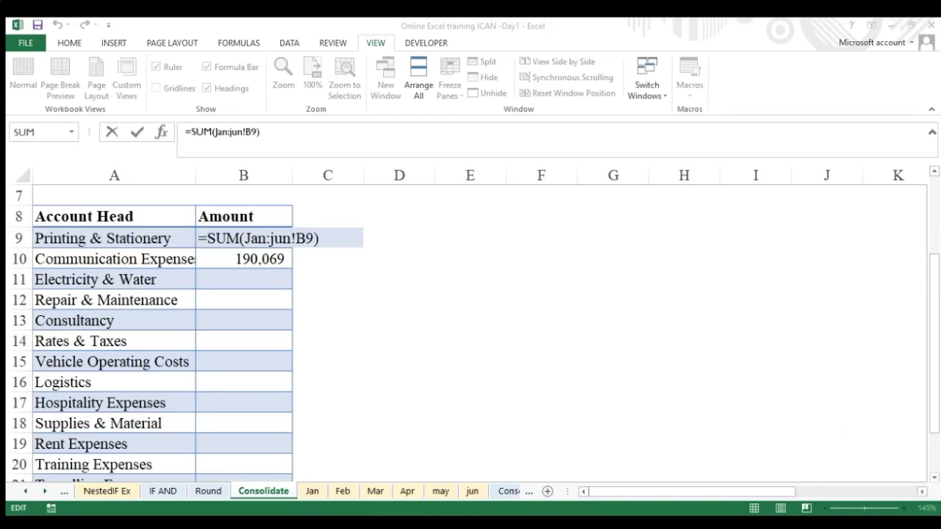
{"action": "left_click_drag", "start_coordinate": [245, 239], "coordinate": [266, 238]}
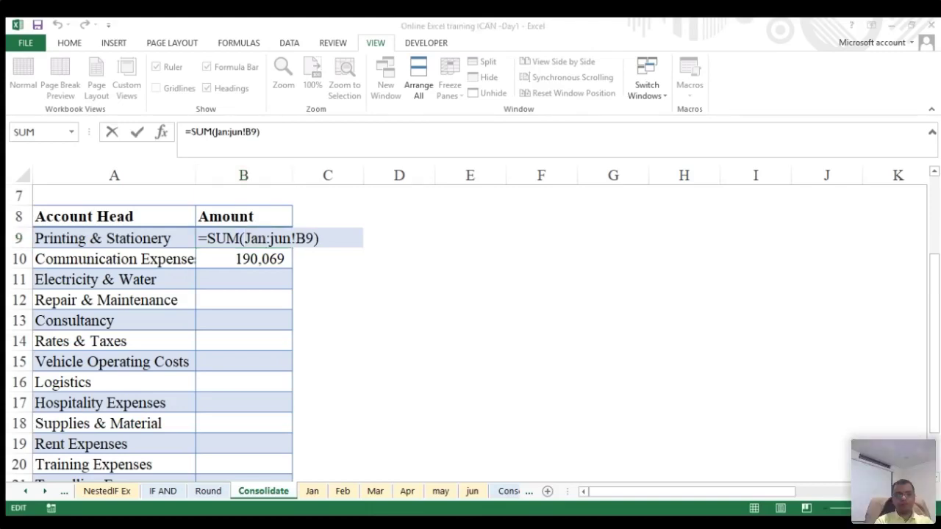
{"action": "left_click", "coordinate": [268, 101]}
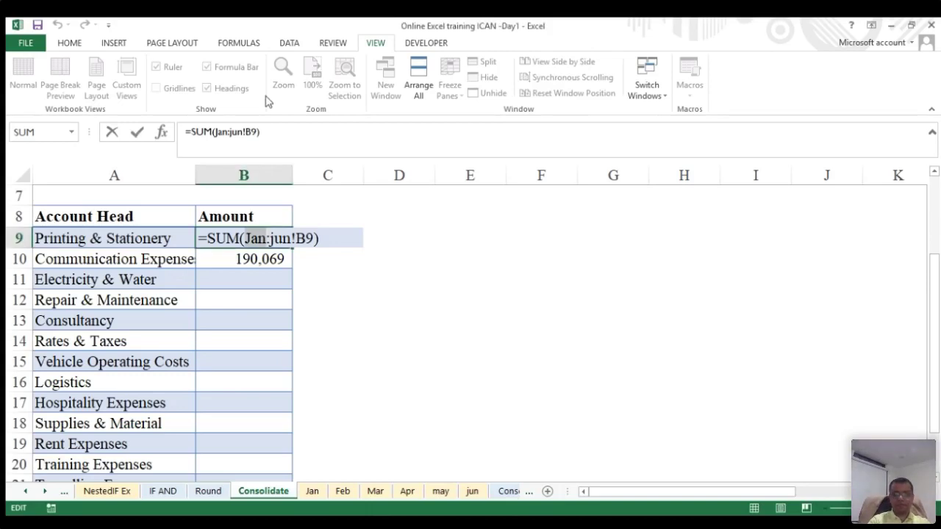
{"action": "key", "text": "Return"}
{"action": "key", "text": "Up"}
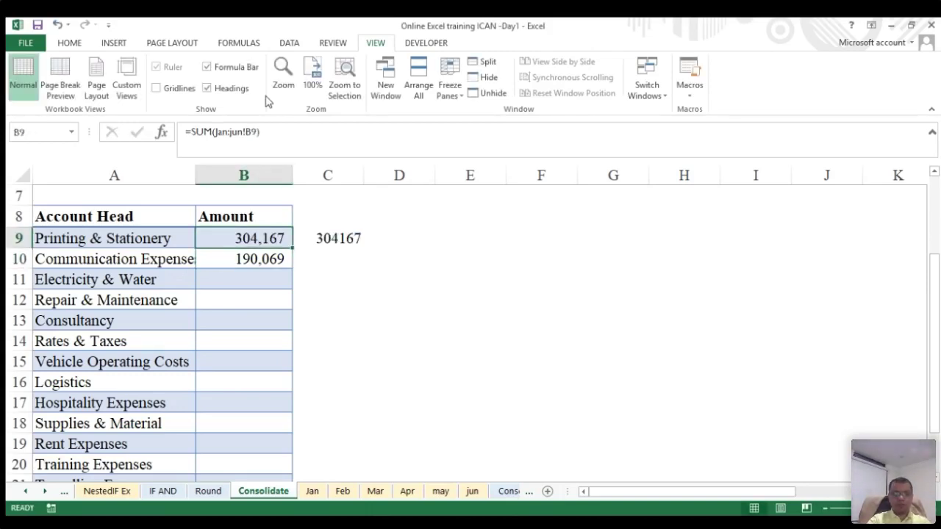
- Clear the B9 and B10 totals and return to B9
{"action": "key", "text": "shift+Down"}
{"action": "key", "text": "Delete"}
{"action": "key", "text": "Down"}
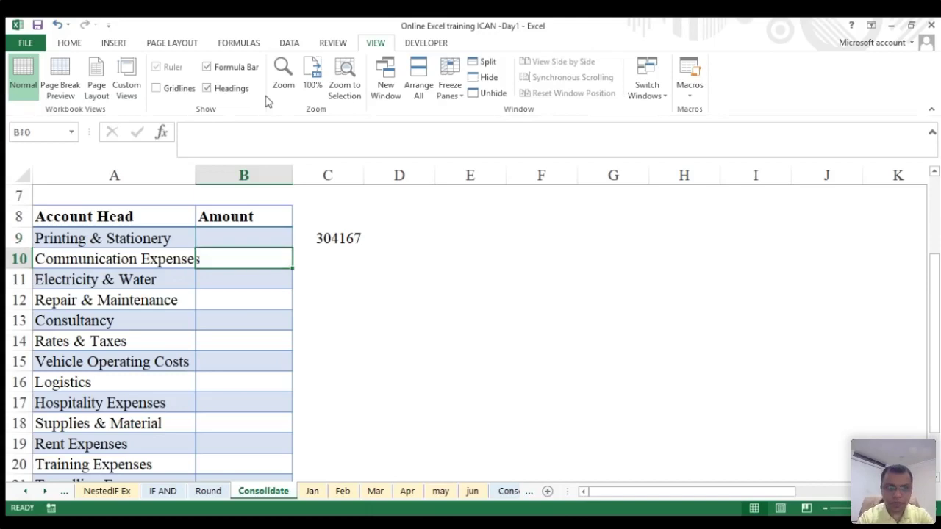
{"action": "key", "text": "shift+Return"}
- Rebuild B9 as =SUM(Jan:jun!B9) giving 304,167, then select the Amount cells B9:B22
{"action": "type", "text": "=sum"}
{"action": "key", "text": "Tab"}
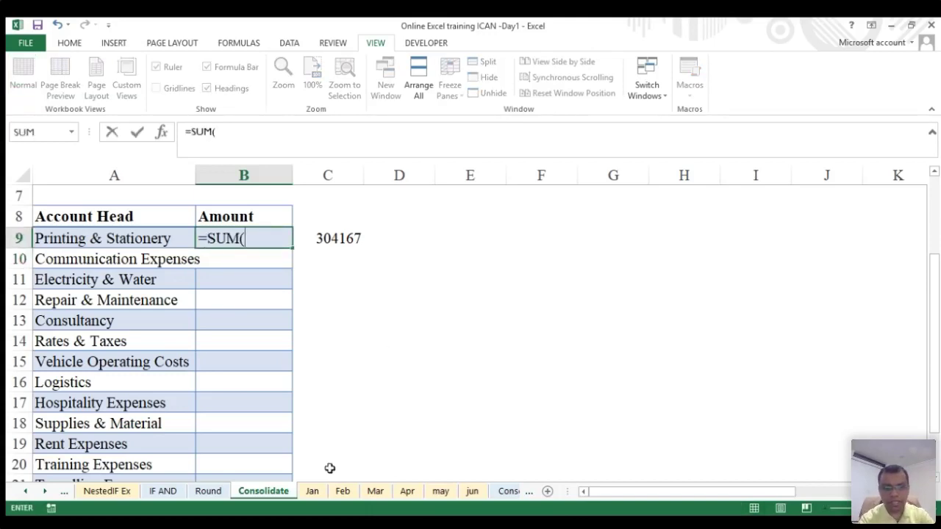
{"action": "left_click", "coordinate": [315, 491]}
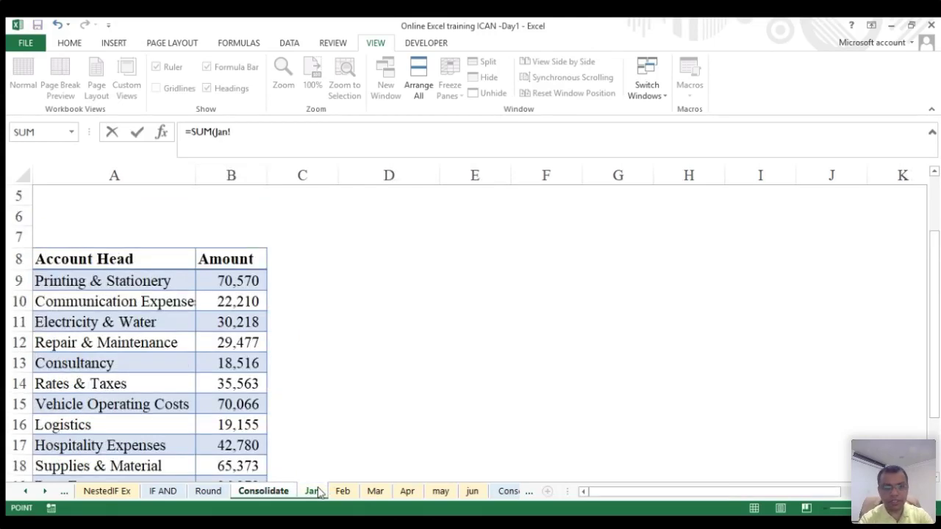
{"action": "left_click", "coordinate": [473, 492], "text": "shift"}
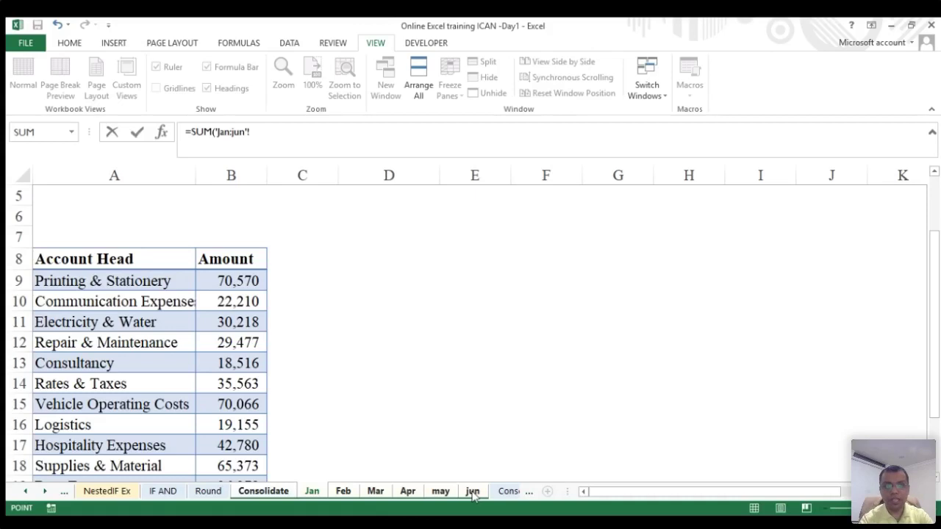
{"action": "left_click", "coordinate": [240, 280]}
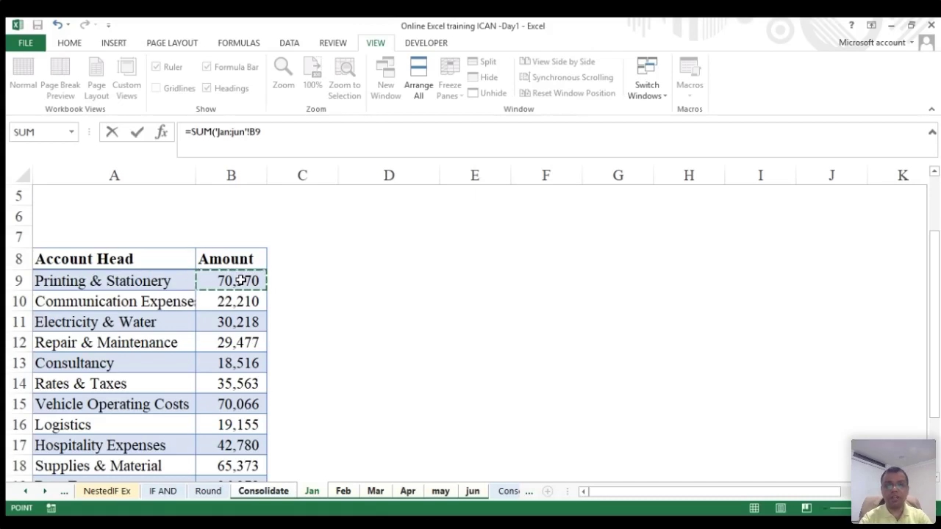
{"action": "key", "text": "Return"}
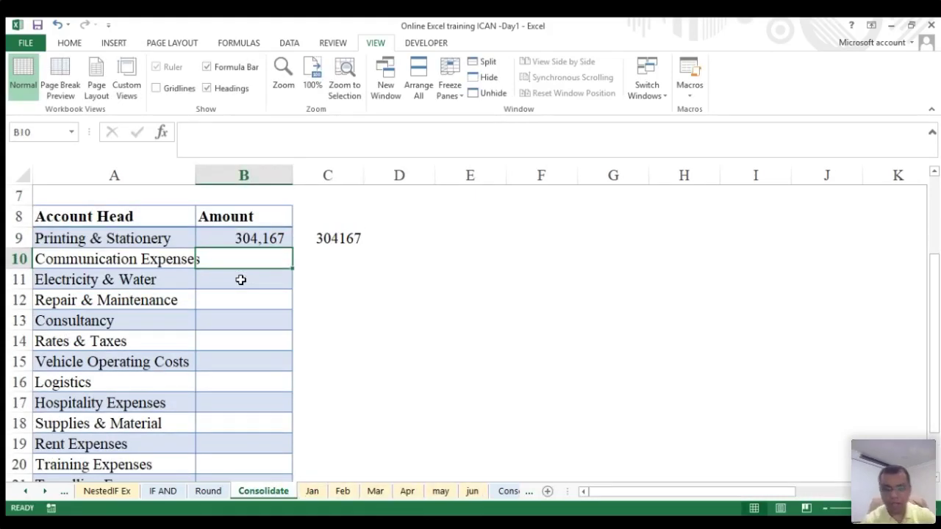
{"action": "key", "text": "Up"}
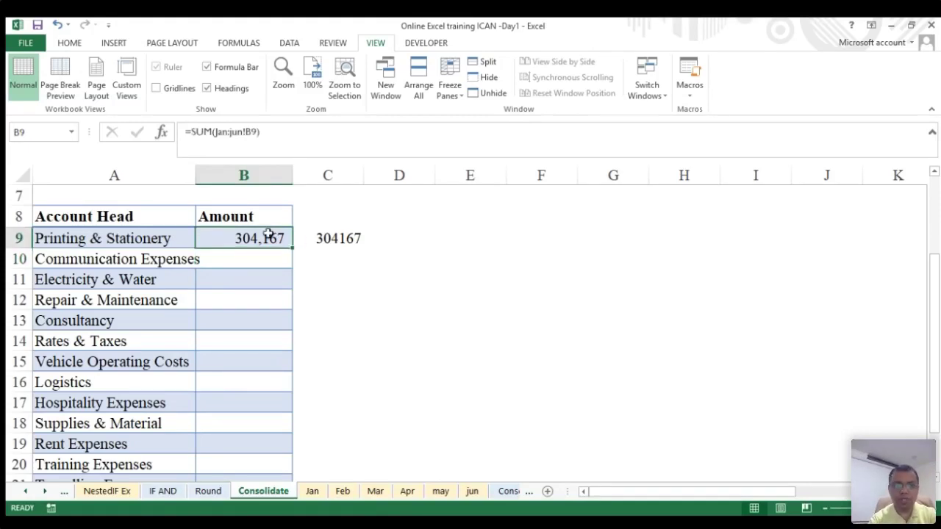
{"action": "left_click_drag", "start_coordinate": [252, 238], "coordinate": [225, 433]}
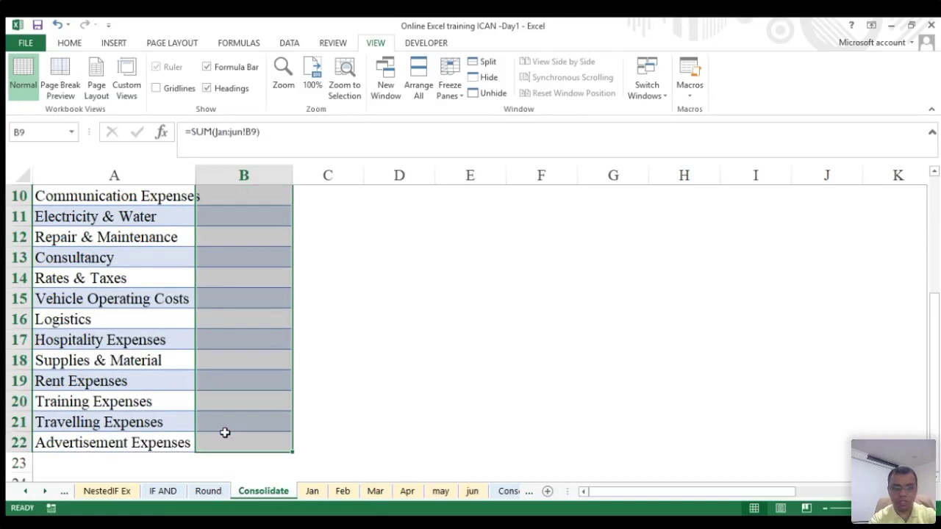
- Fill B9:B22 with the B9 sum formula, then delete all the Amount totals again
{"action": "scroll", "coordinate": [225, 433], "scroll_direction": "up", "scroll_amount": 2}
{"action": "left_click", "coordinate": [280, 138]}
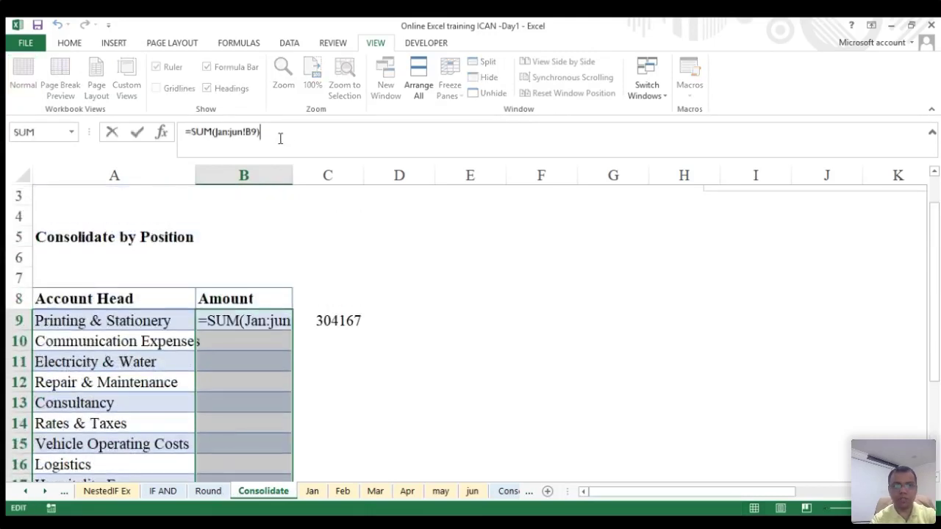
{"action": "key", "text": "ctrl+Return"}
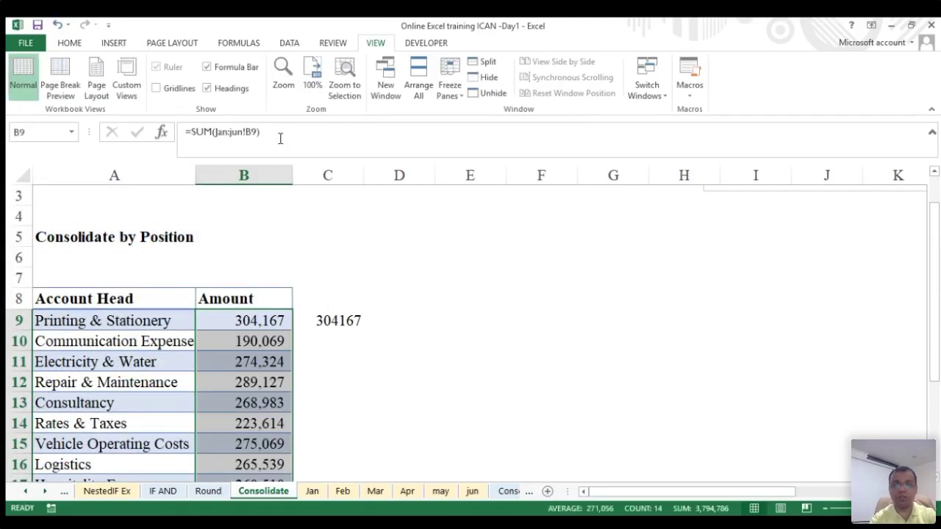
{"action": "scroll", "coordinate": [280, 138], "scroll_direction": "down", "scroll_amount": 2}
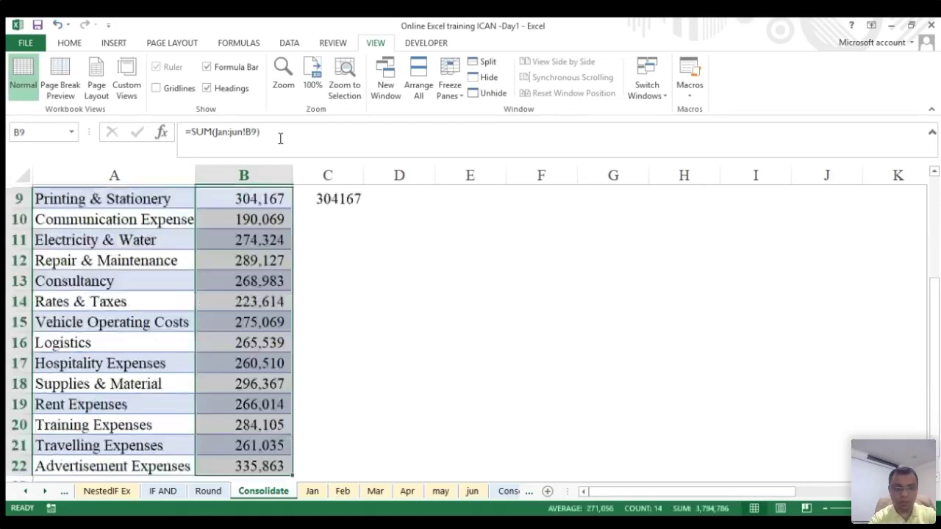
{"action": "key", "text": "Delete"}
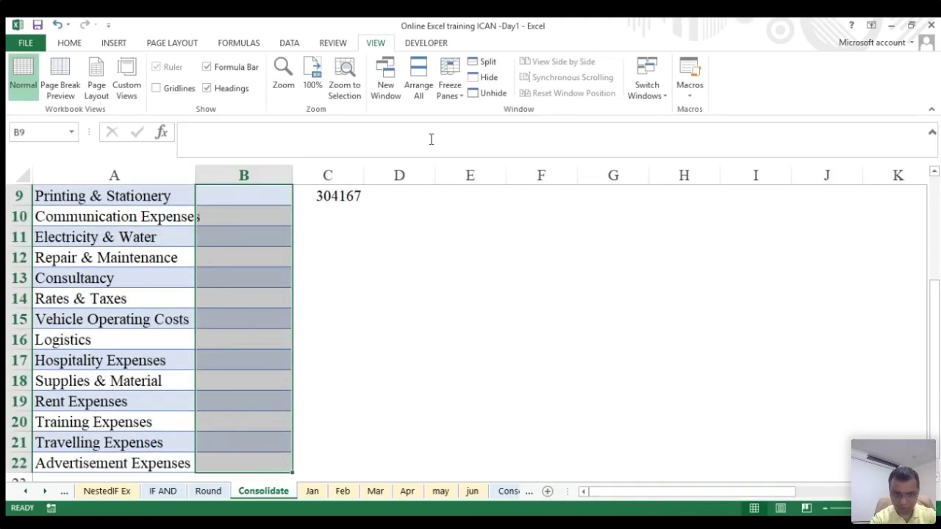
{"action": "scroll", "coordinate": [479, 264], "scroll_direction": "up", "scroll_amount": 2}
{"action": "left_click_drag", "start_coordinate": [466, 322], "coordinate": [461, 460]}
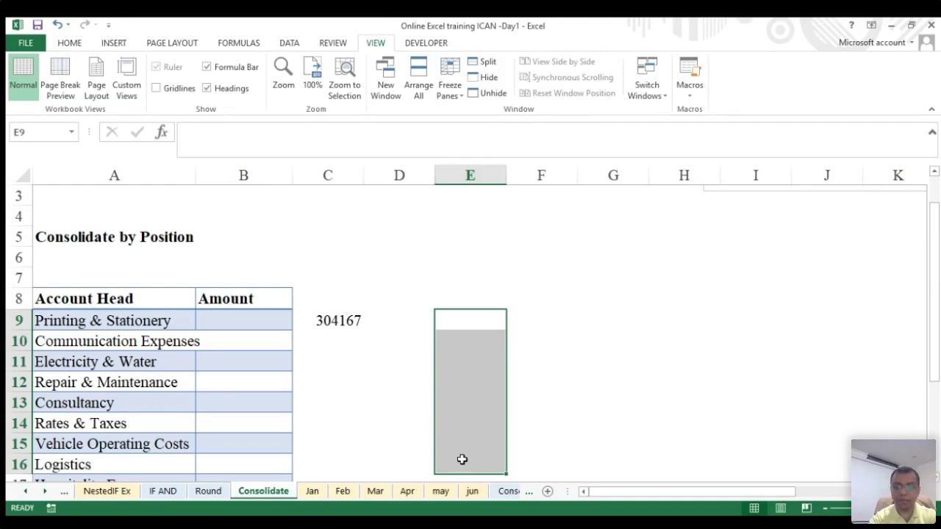
{"action": "type", "text": "manoj"}
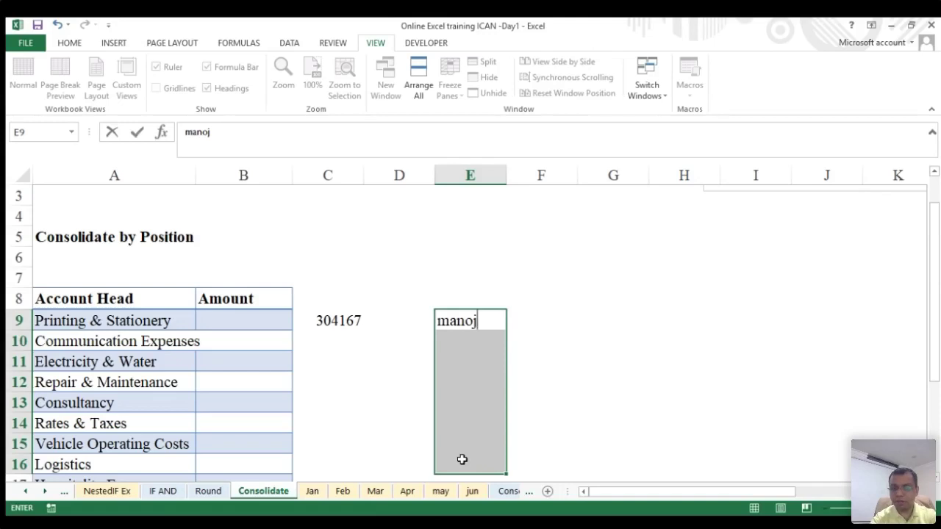
{"action": "key", "text": "Return"}
{"action": "key", "text": "Up"}
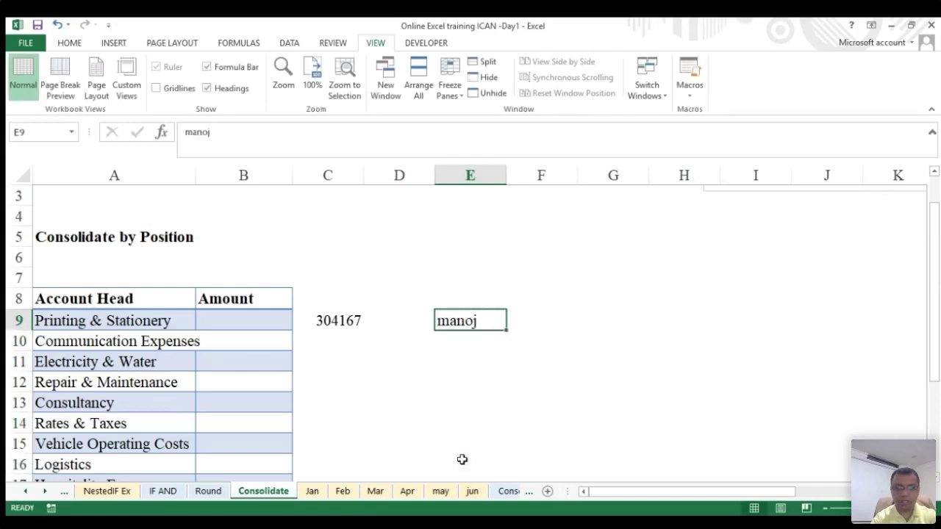
{"action": "key", "text": "Delete"}
{"action": "key", "text": "shift+Down"}
{"action": "key", "text": "shift+Down"}
{"action": "key", "text": "shift+Down"}
{"action": "key", "text": "shift+Down"}
{"action": "key", "text": "shift+Down"}
{"action": "key", "text": "shift+Down"}
{"action": "key", "text": "shift+Down"}
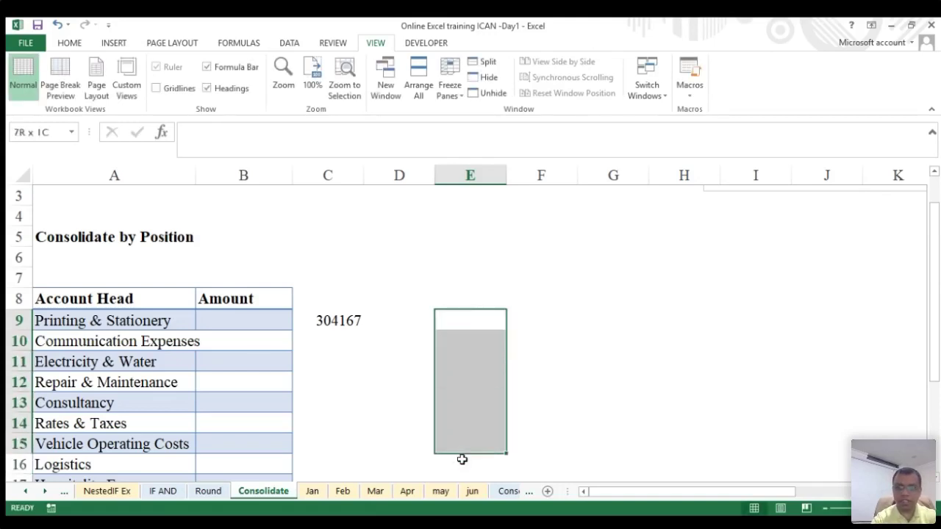
{"action": "type", "text": "manoj"}
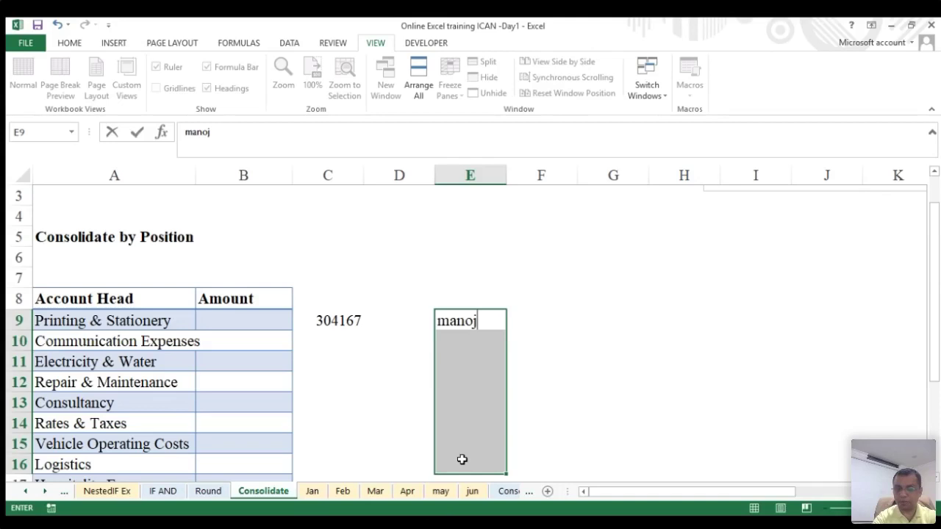
{"action": "key", "text": "ctrl+Return"}
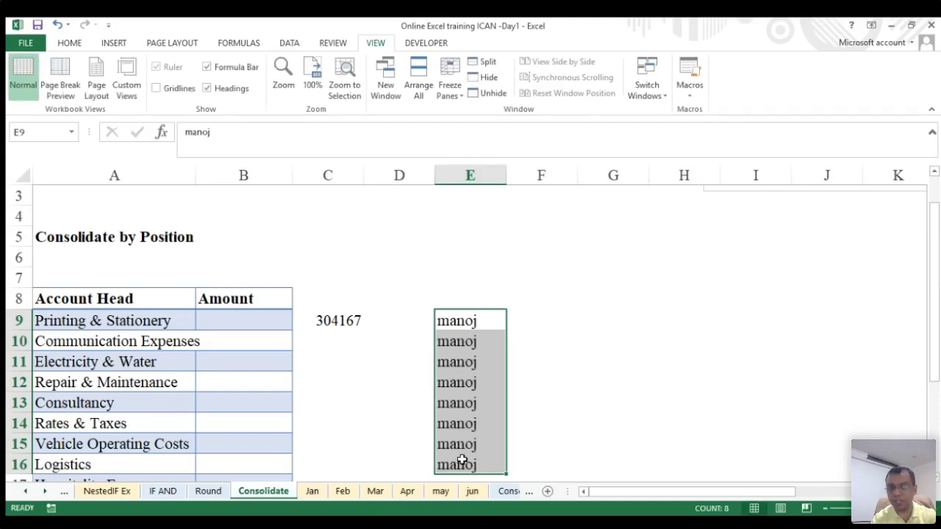
{"action": "key", "text": "Delete"}
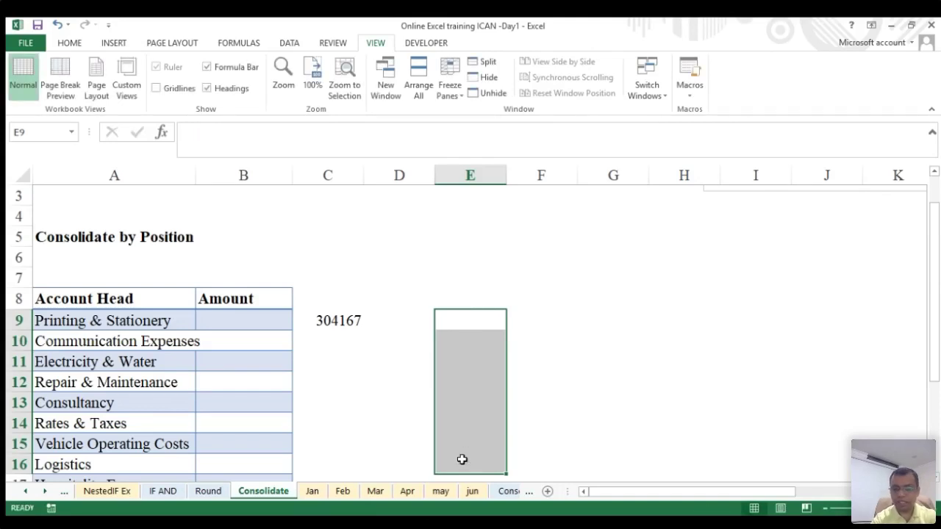
{"action": "type", "text": "15"}
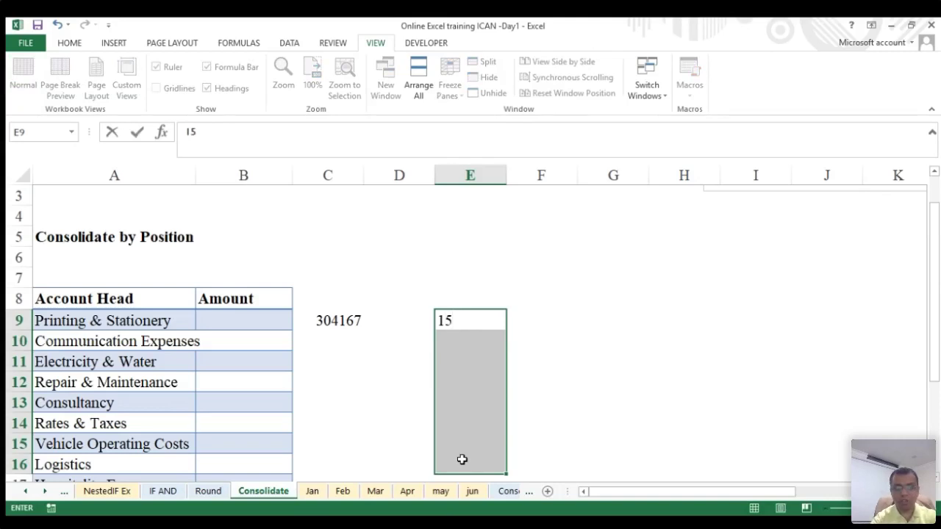
{"action": "key", "text": "ctrl+Return"}
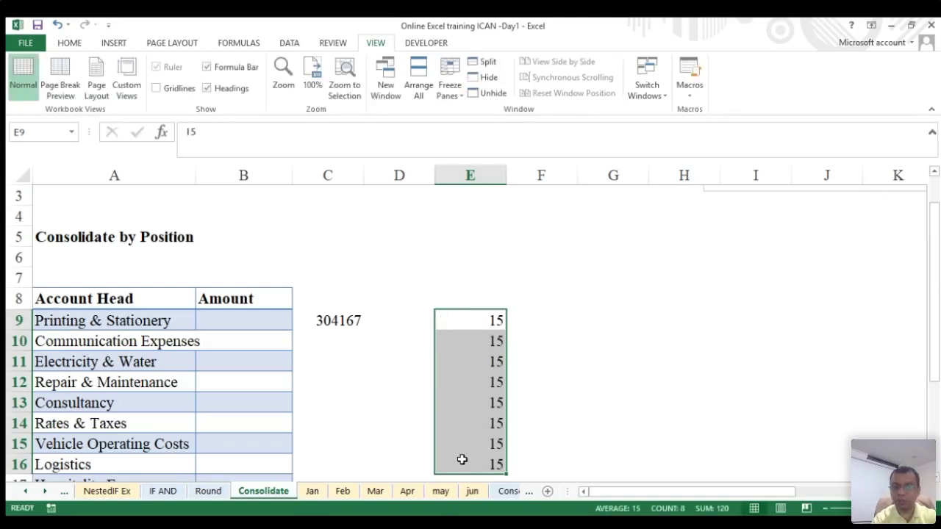
{"action": "scroll", "coordinate": [462, 460], "scroll_direction": "down", "scroll_amount": 2}
{"action": "key", "text": "Delete"}
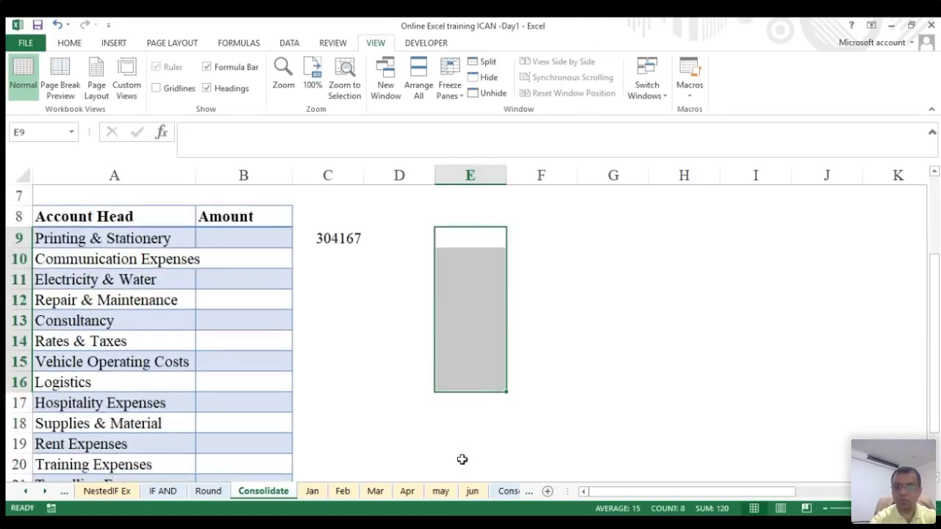
{"action": "left_click", "coordinate": [346, 317]}
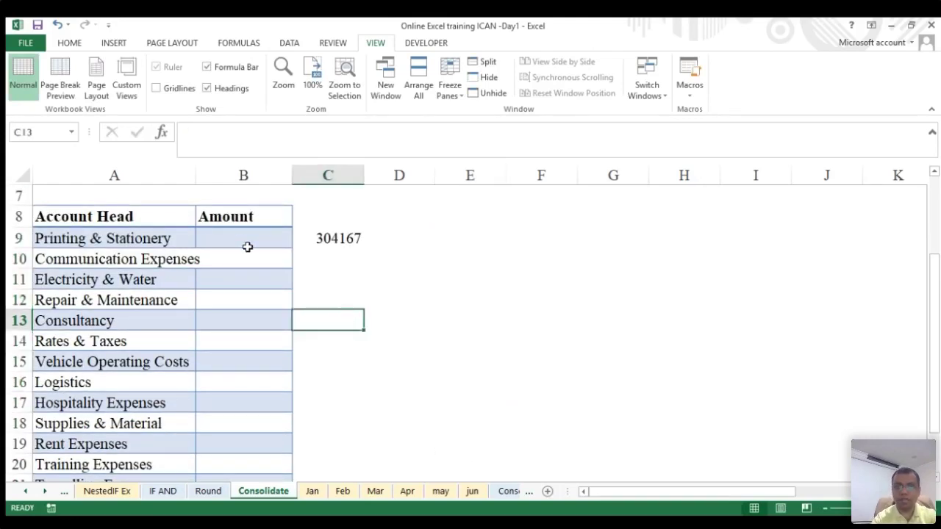
{"action": "left_click", "coordinate": [238, 237]}
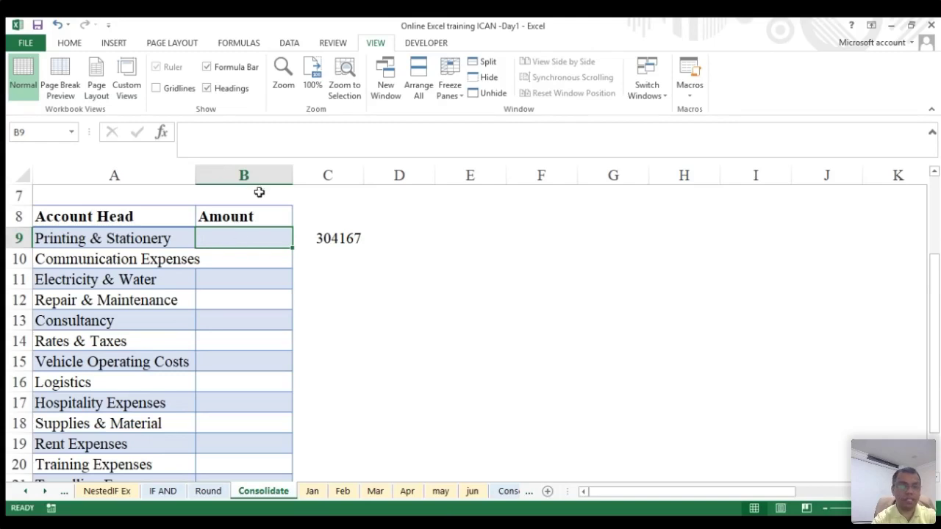
{"action": "left_click_drag", "start_coordinate": [231, 239], "coordinate": [225, 430]}
{"action": "scroll", "coordinate": [402, 313], "scroll_direction": "up", "scroll_amount": 2}
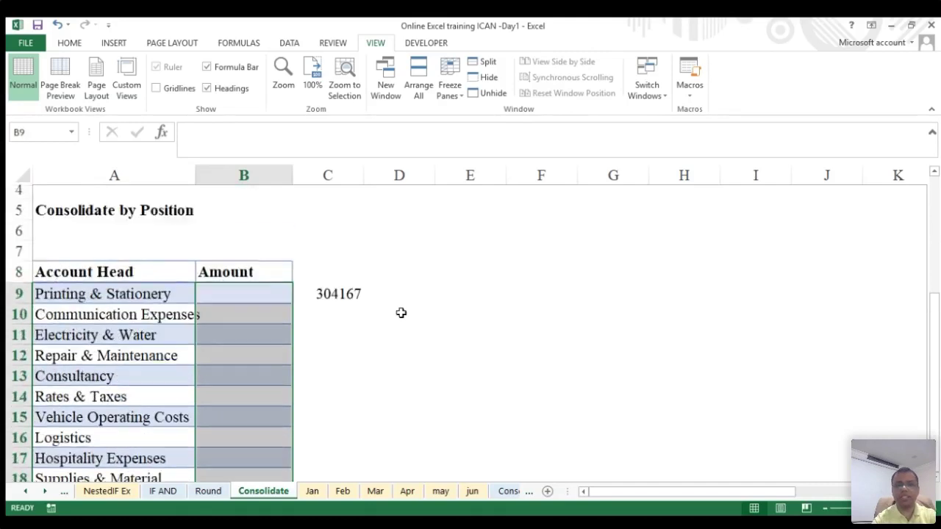
{"action": "type", "text": "="}
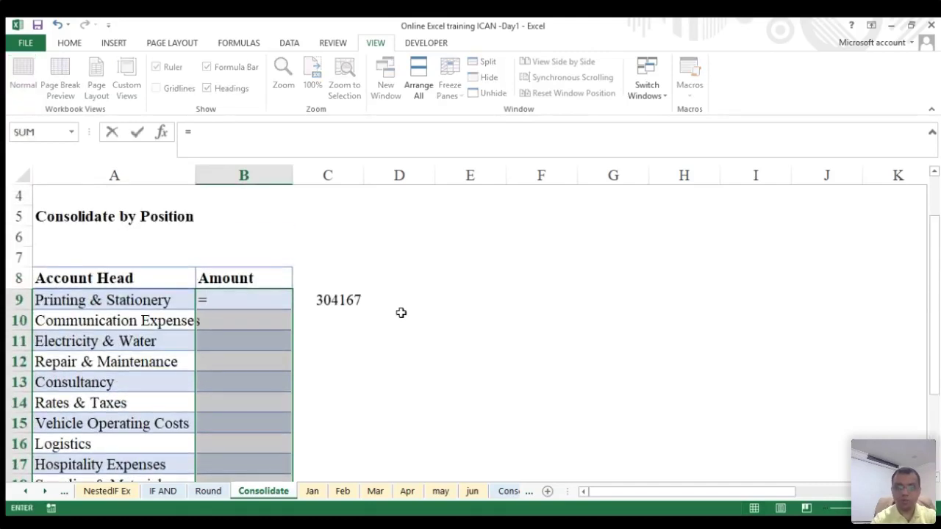
{"action": "type", "text": "sum"}
{"action": "key", "text": "Tab"}
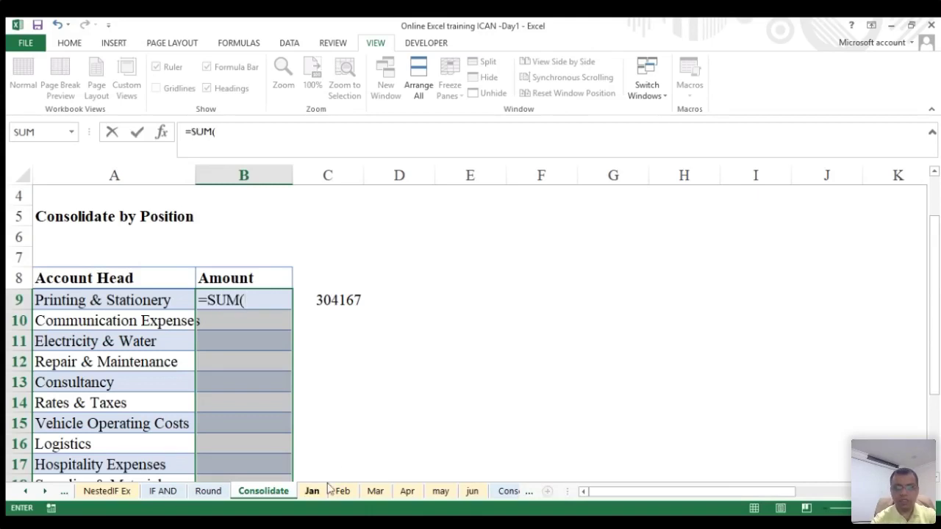
{"action": "left_click", "coordinate": [312, 492]}
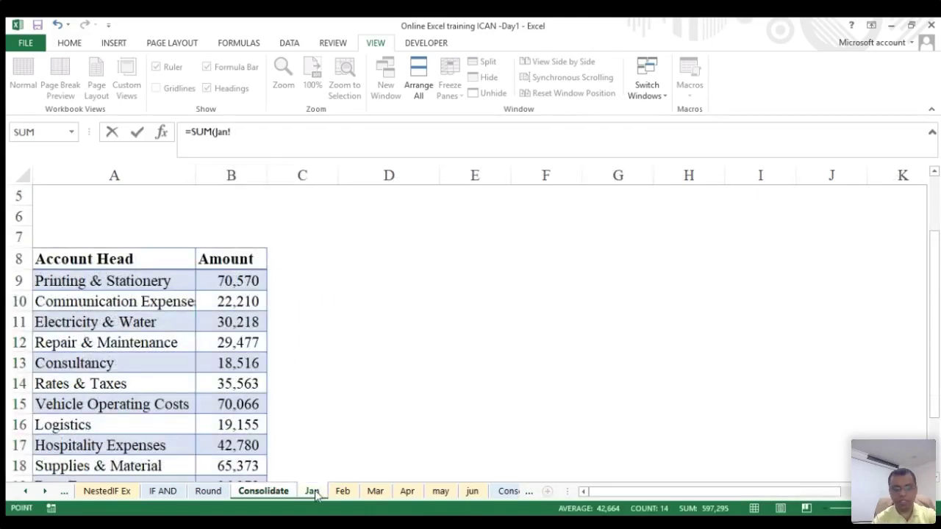
{"action": "left_click", "coordinate": [471, 497], "text": "shift"}
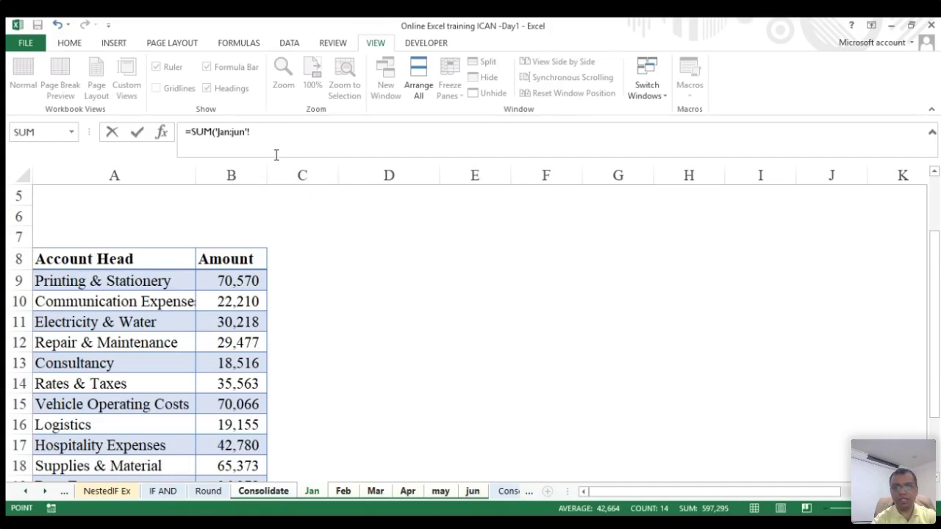
{"action": "left_click", "coordinate": [236, 280]}
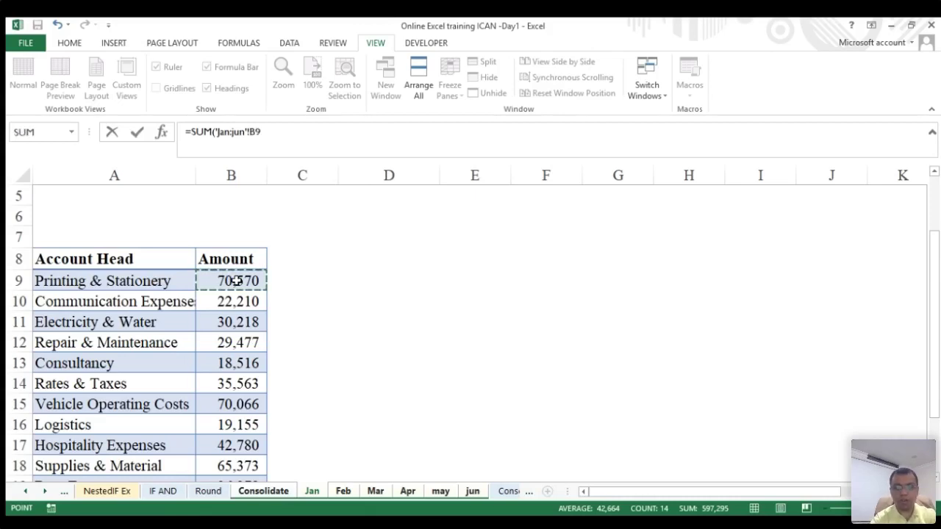
{"action": "key", "text": "Return"}
{"action": "scroll", "coordinate": [373, 301], "scroll_direction": "down", "scroll_amount": 1}
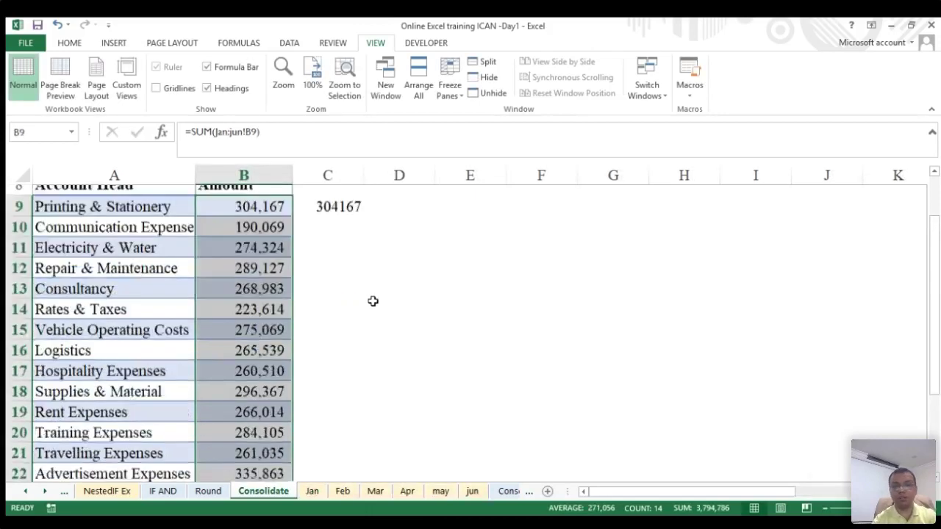
{"action": "scroll", "coordinate": [372, 302], "scroll_direction": "down", "scroll_amount": 1}
{"action": "key", "text": "Delete"}
{"action": "scroll", "coordinate": [373, 302], "scroll_direction": "up", "scroll_amount": 3}
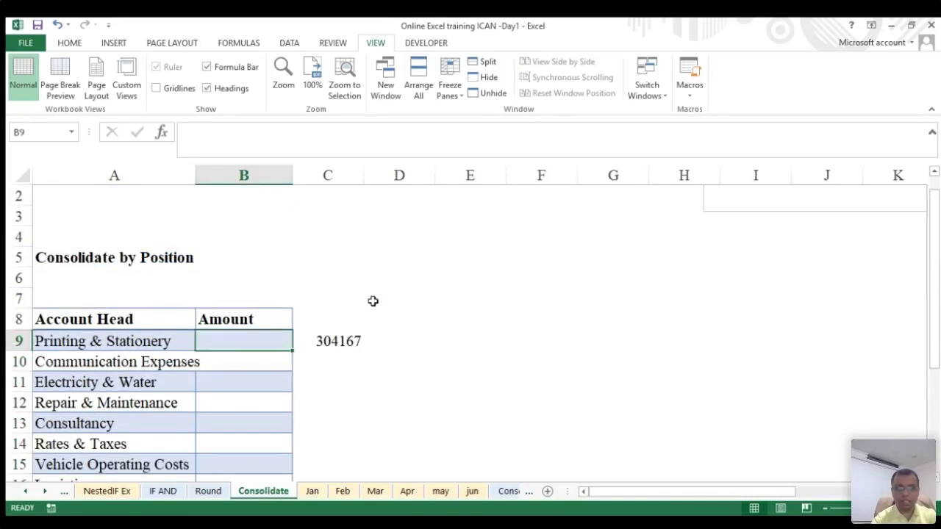
- Select the Amount range B9:B22 on the Consolidate sheet
{"action": "key", "text": "shift+Down"}
{"action": "key", "text": "shift+Down"}
{"action": "key", "text": "shift+Down"}
{"action": "key", "text": "shift+Down"}
{"action": "key", "text": "shift+Down"}
{"action": "key", "text": "shift+Down"}
{"action": "key", "text": "shift+Down"}
{"action": "key", "text": "shift+Down"}
{"action": "key", "text": "shift+Down"}
{"action": "key", "text": "shift+Down"}
{"action": "key", "text": "shift+Down"}
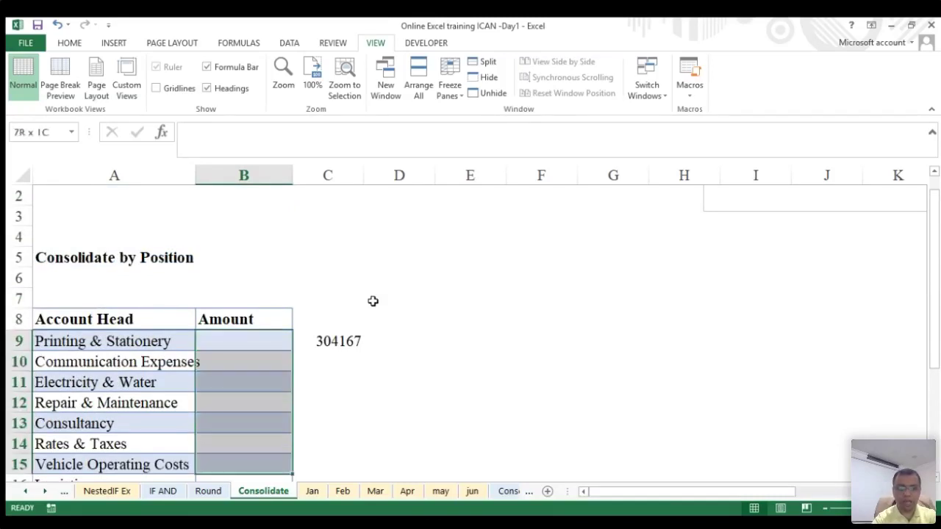
{"action": "key", "text": "shift+Down"}
{"action": "key", "text": "shift+Down"}
{"action": "key", "text": "shift+Down"}
{"action": "key", "text": "shift+Down"}
{"action": "key", "text": "shift+Up"}
{"action": "key", "text": "shift+Up"}
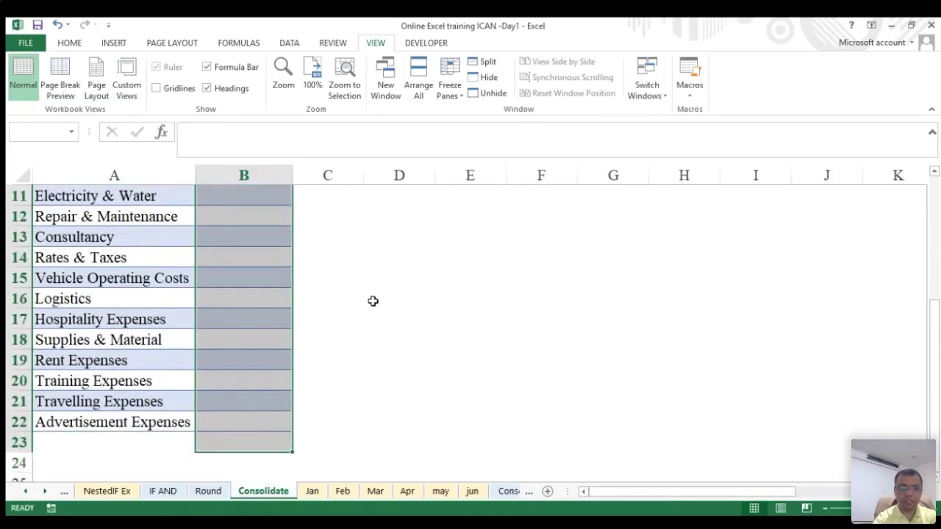
{"action": "scroll", "coordinate": [440, 280], "scroll_direction": "up", "scroll_amount": 2}
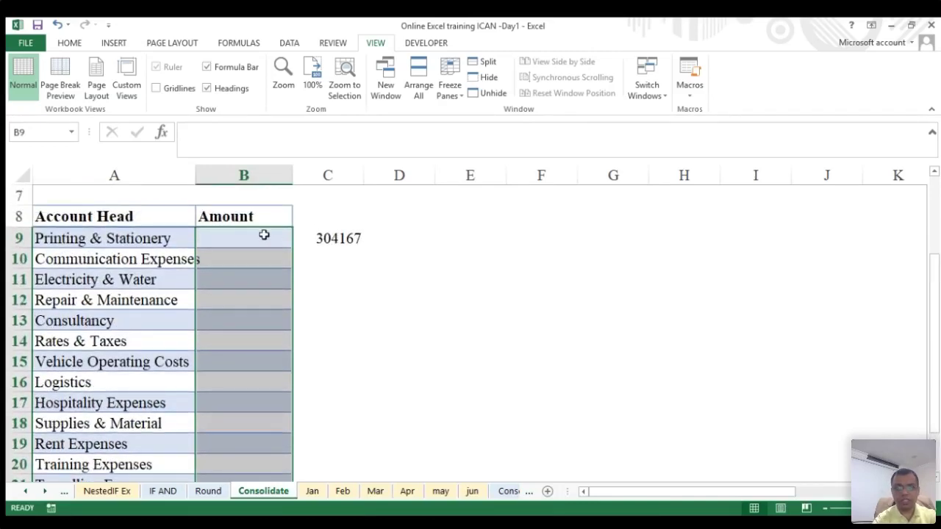
- Enter =SUM(Jan:jun!B9) into all selected cells, giving totals like Advertisement Expenses 335,863
{"action": "type", "text": "="}
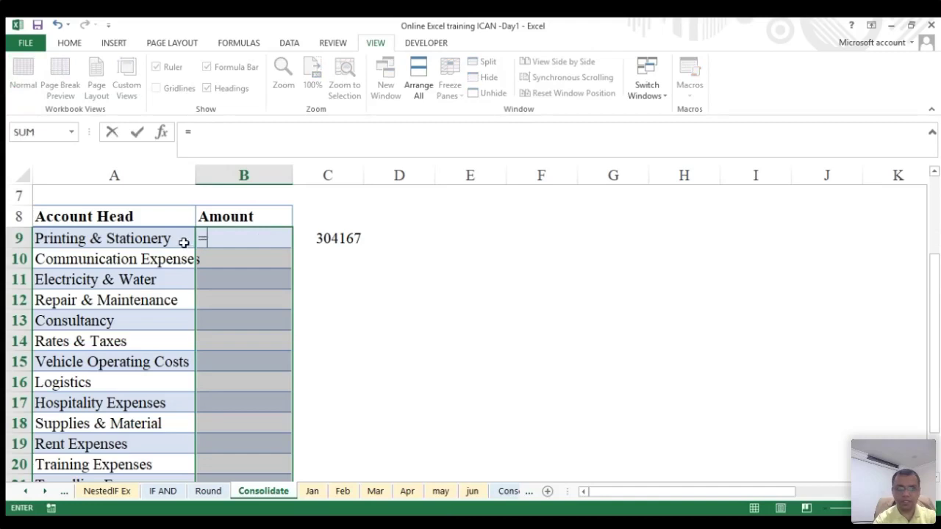
{"action": "type", "text": "sum"}
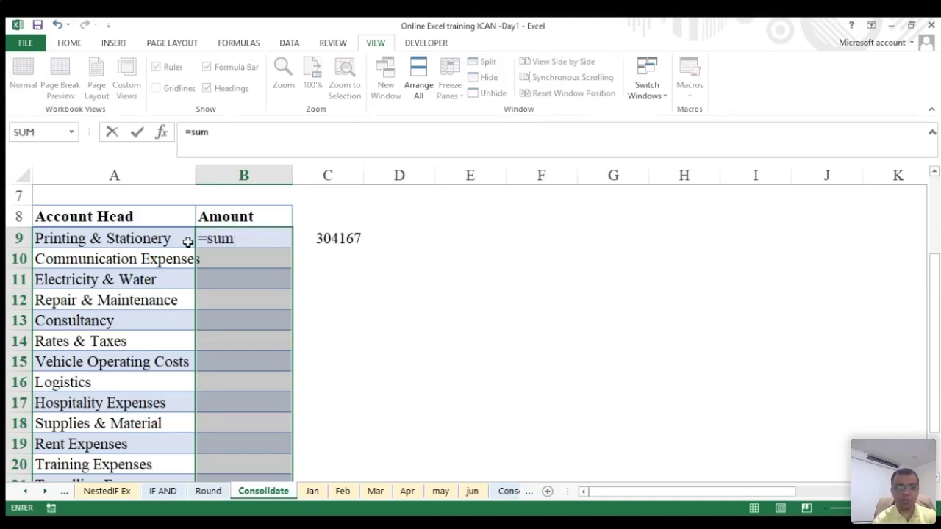
{"action": "key", "text": "Tab"}
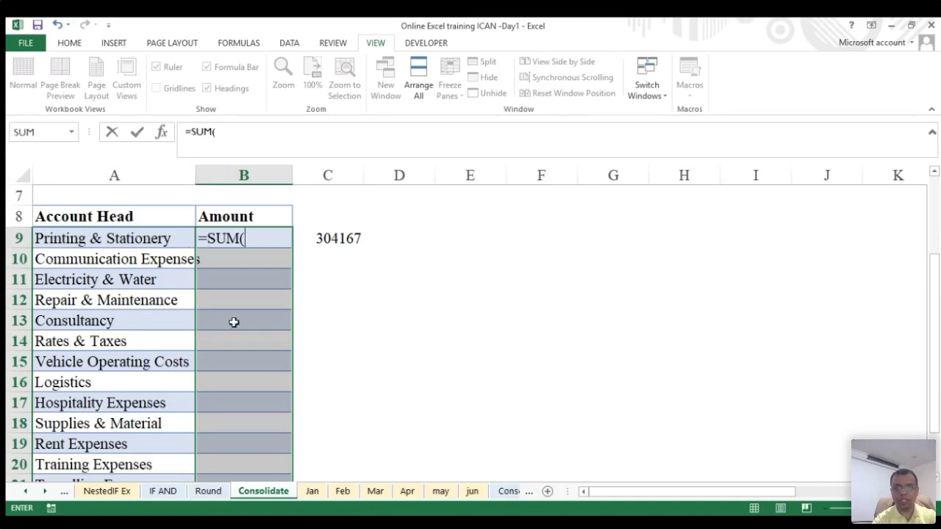
{"action": "left_click", "coordinate": [312, 491]}
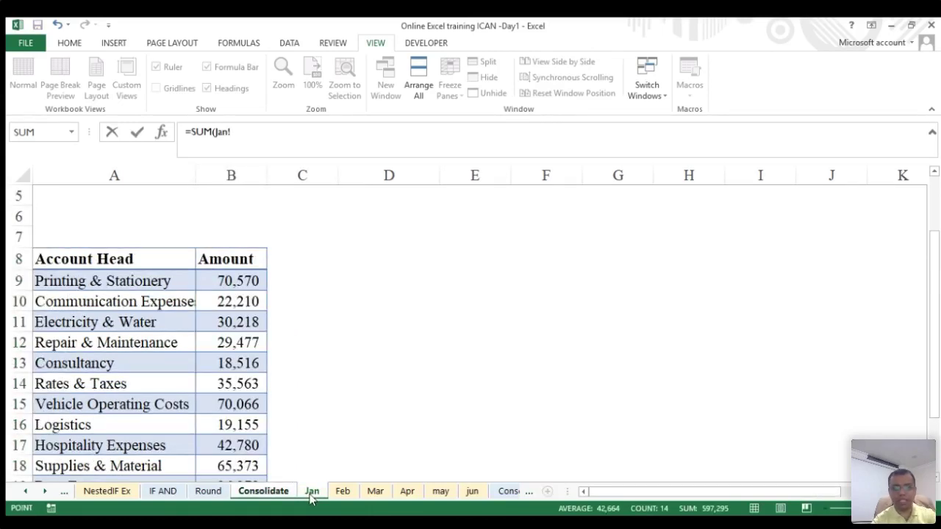
{"action": "left_click", "coordinate": [473, 492], "text": "shift"}
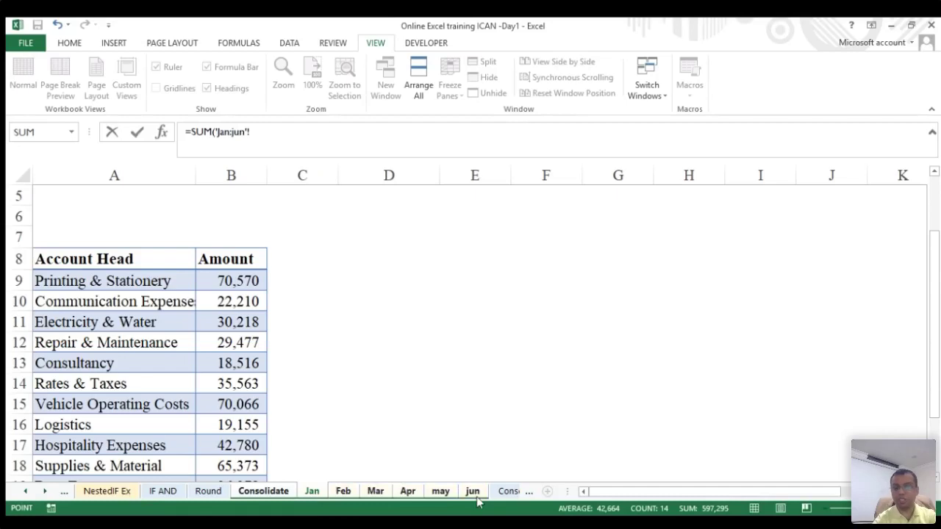
{"action": "left_click", "coordinate": [226, 283]}
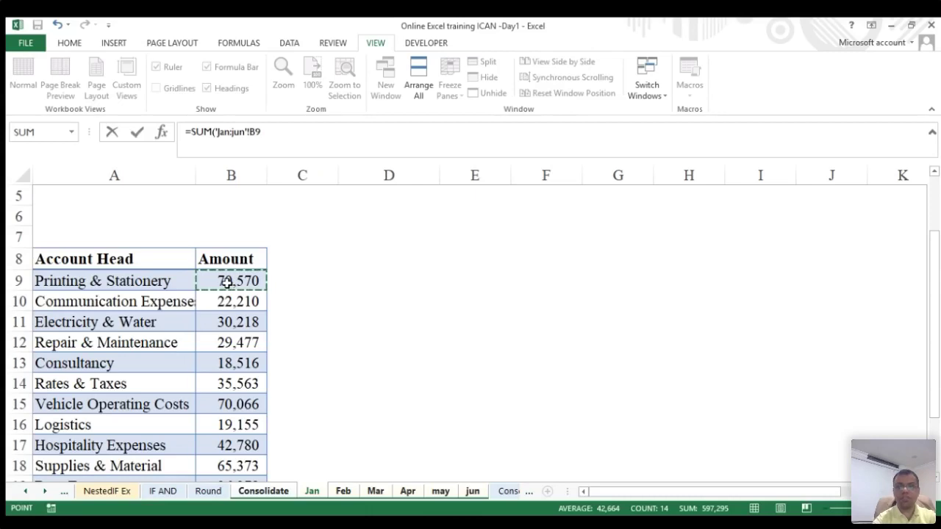
{"action": "key", "text": "ctrl+Return"}
{"action": "scroll", "coordinate": [359, 293], "scroll_direction": "down", "scroll_amount": 2}
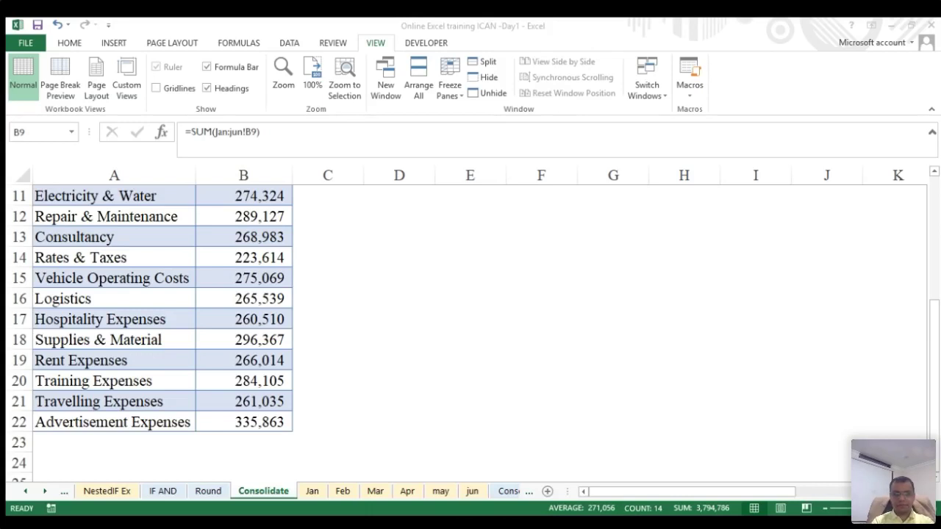
{"action": "key", "text": "alt+Tab"}
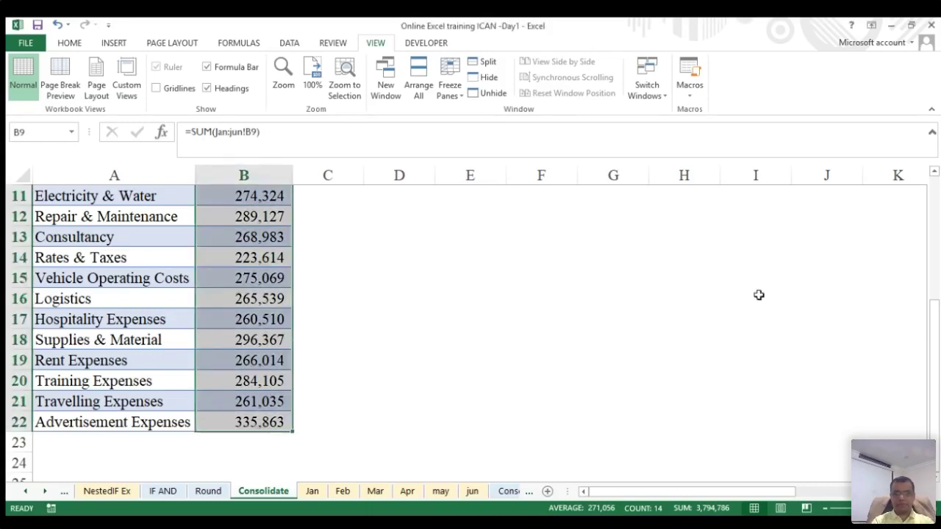
- Clear the Amount totals from B9 down to row 22
{"action": "scroll", "coordinate": [464, 284], "scroll_direction": "up", "scroll_amount": 1}
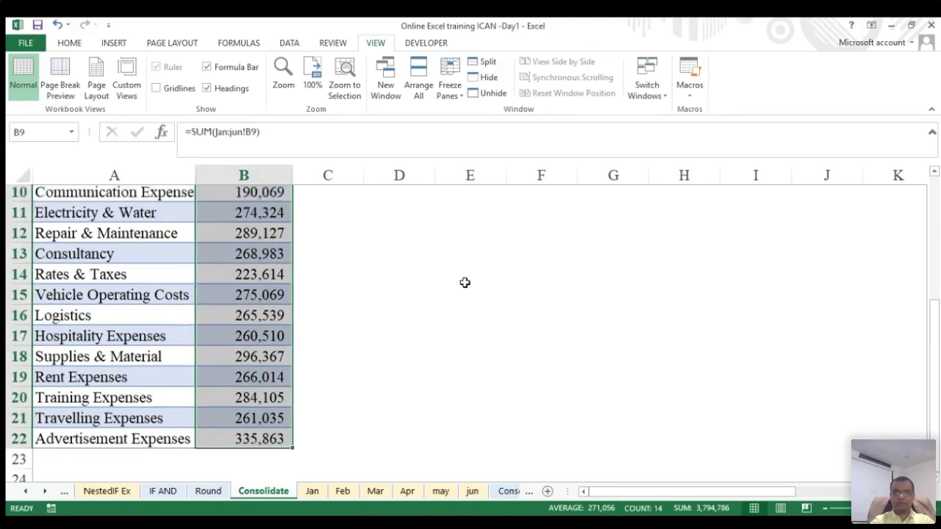
{"action": "left_click", "coordinate": [252, 219]}
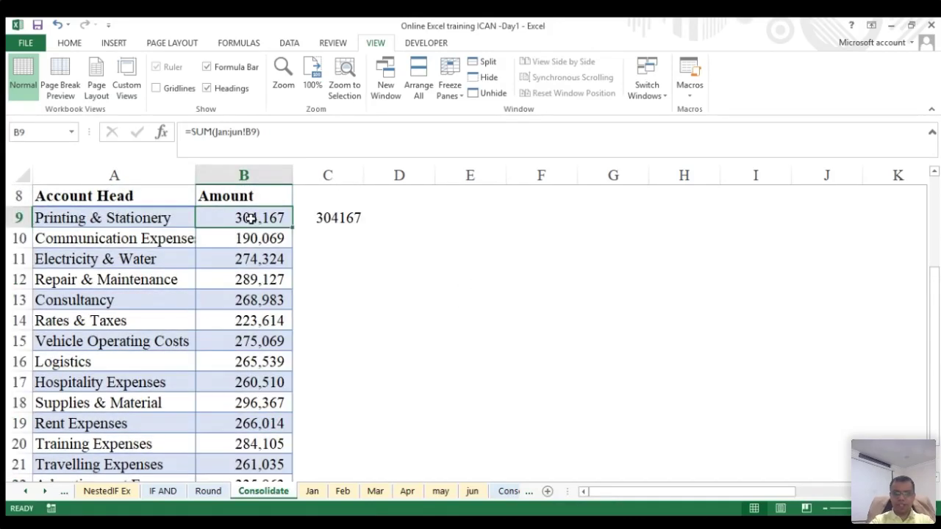
{"action": "key", "text": "ctrl+shift+Down"}
{"action": "key", "text": "Delete"}
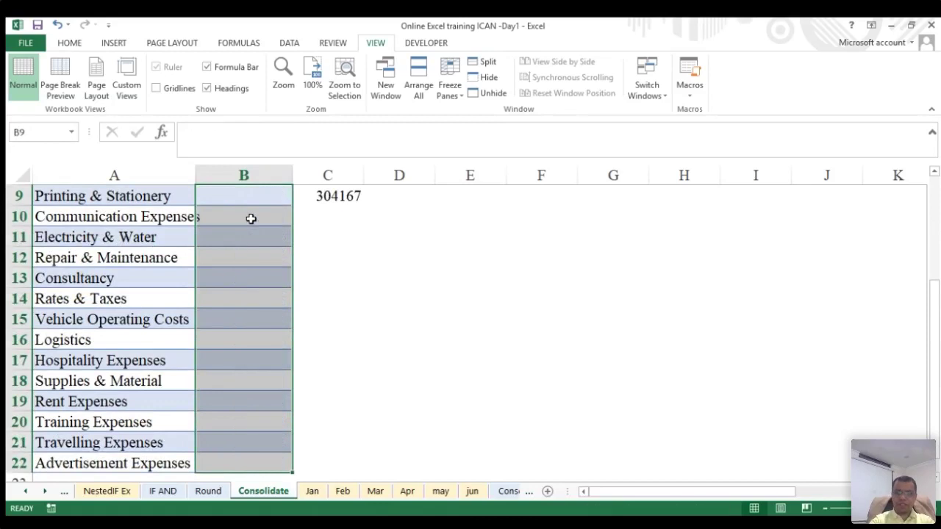
- Enter =SUM(Jan:jun!B9) in B9 only, showing 304,167 for Printing & Stationery
{"action": "key", "text": "Up"}
{"action": "key", "text": "Up"}
{"action": "key", "text": "Up"}
{"action": "key", "text": "Down"}
{"action": "key", "text": "Down"}
{"action": "key", "text": "Down"}
{"action": "type", "text": "=sum"}
{"action": "key", "text": "Tab"}
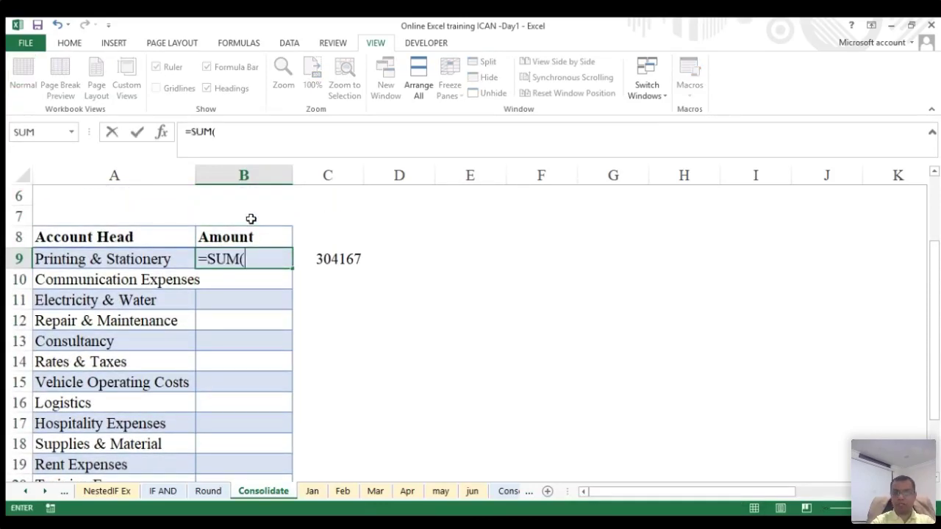
{"action": "left_click", "coordinate": [312, 491]}
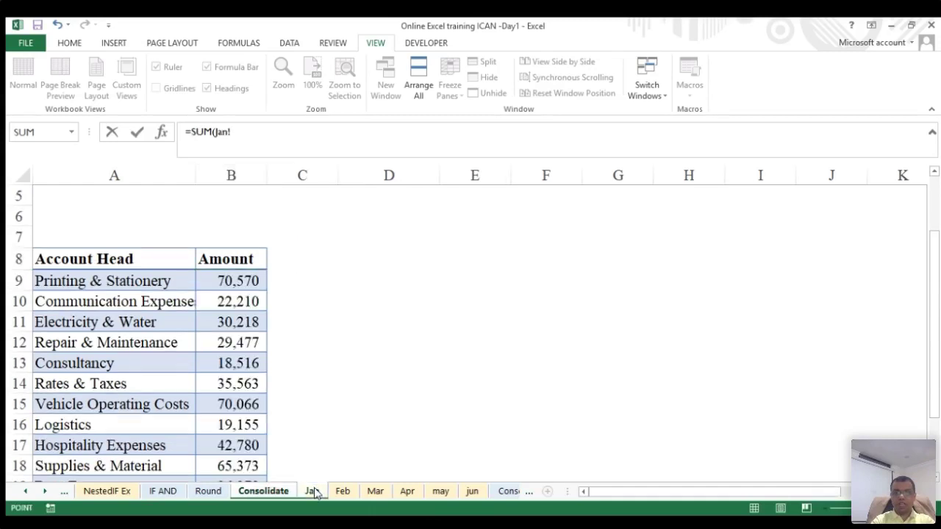
{"action": "left_click", "coordinate": [472, 491], "text": "shift"}
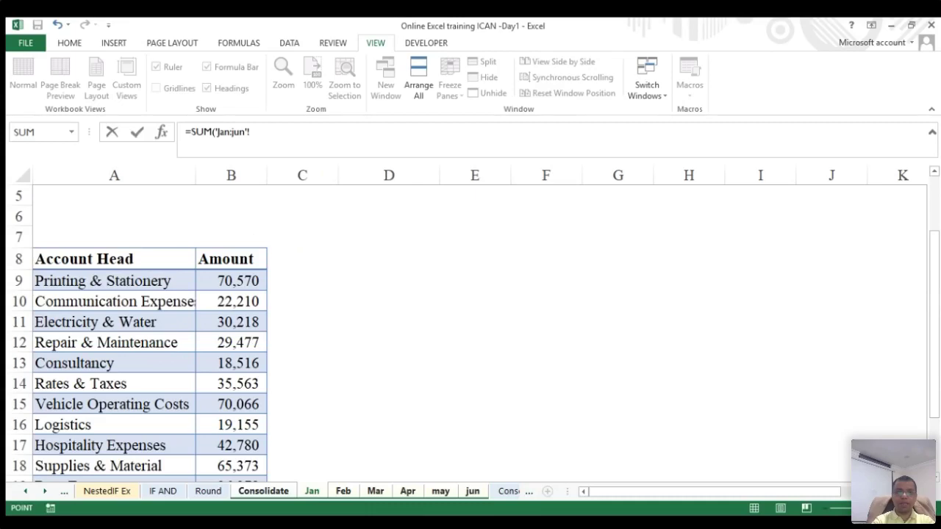
{"action": "left_click", "coordinate": [223, 281]}
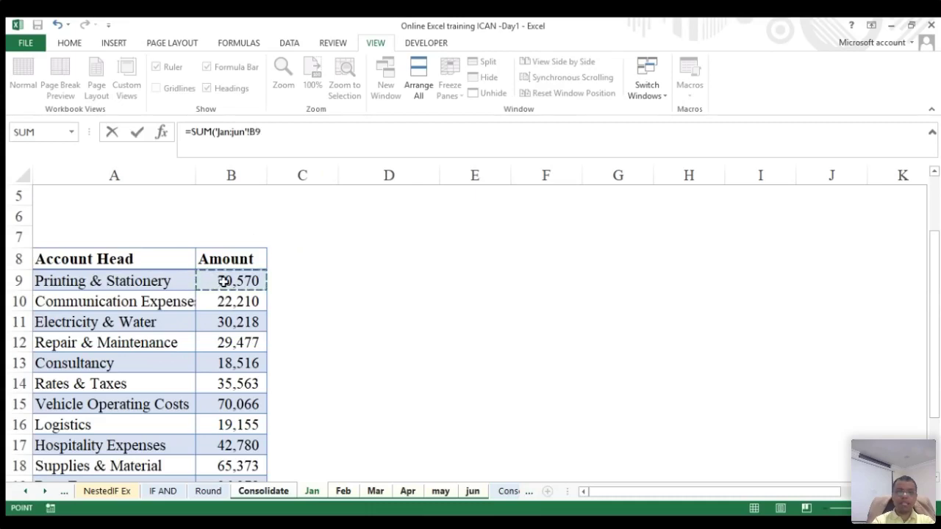
{"action": "key", "text": "Return"}
{"action": "key", "text": "Up"}
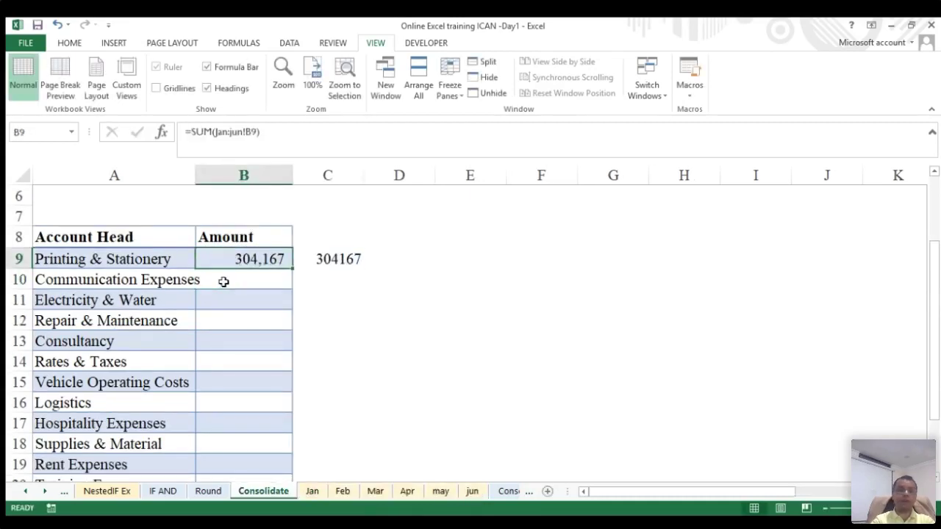
- Copy B9's Jan-to-jun sum formula down B9:B22, bringing the column total to 3,794,786
{"action": "key", "text": "shift+Down"}
{"action": "key", "text": "shift+Down"}
{"action": "key", "text": "shift+Down"}
{"action": "key", "text": "shift+Down"}
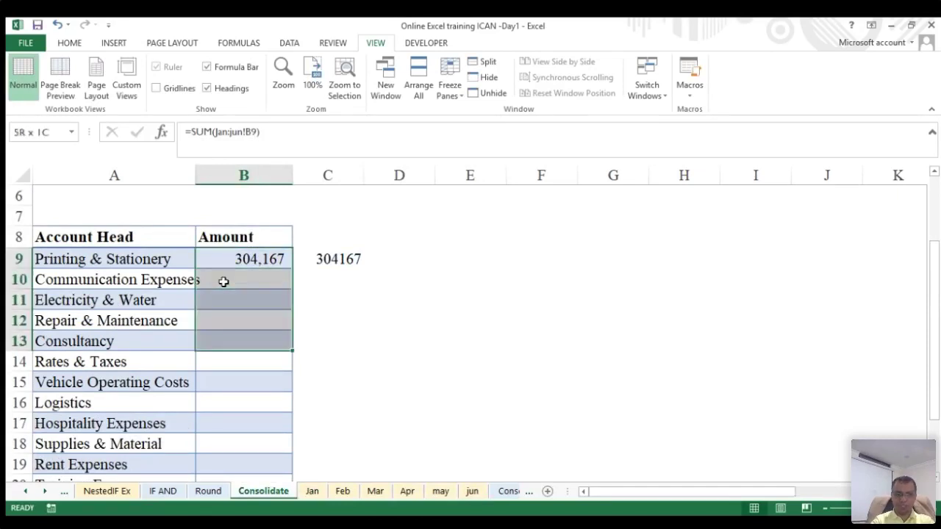
{"action": "key", "text": "shift+Down"}
{"action": "key", "text": "shift+Down"}
{"action": "key", "text": "shift+Down"}
{"action": "key", "text": "shift+Down"}
{"action": "key", "text": "shift+Down"}
{"action": "key", "text": "shift+Down"}
{"action": "key", "text": "shift+Down"}
{"action": "key", "text": "shift+Down"}
{"action": "key", "text": "shift+Down"}
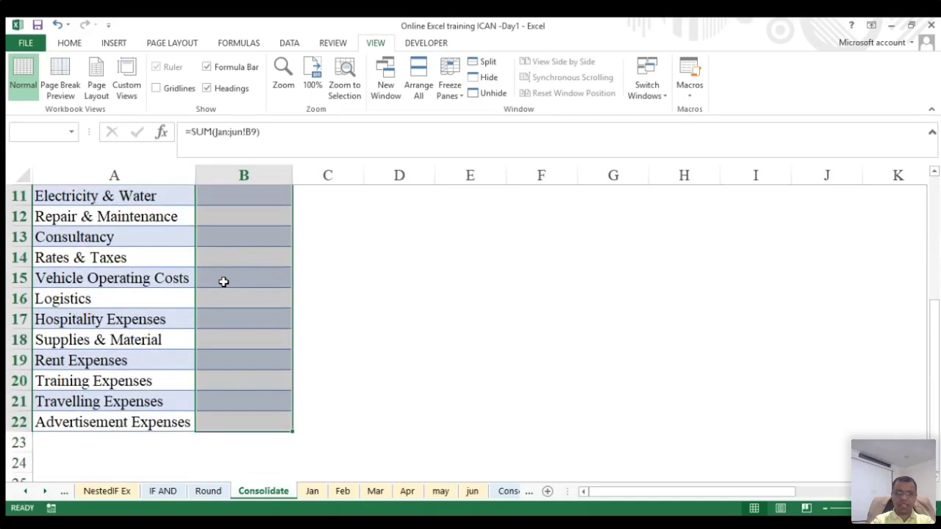
{"action": "scroll", "coordinate": [291, 271], "scroll_direction": "up", "scroll_amount": 4}
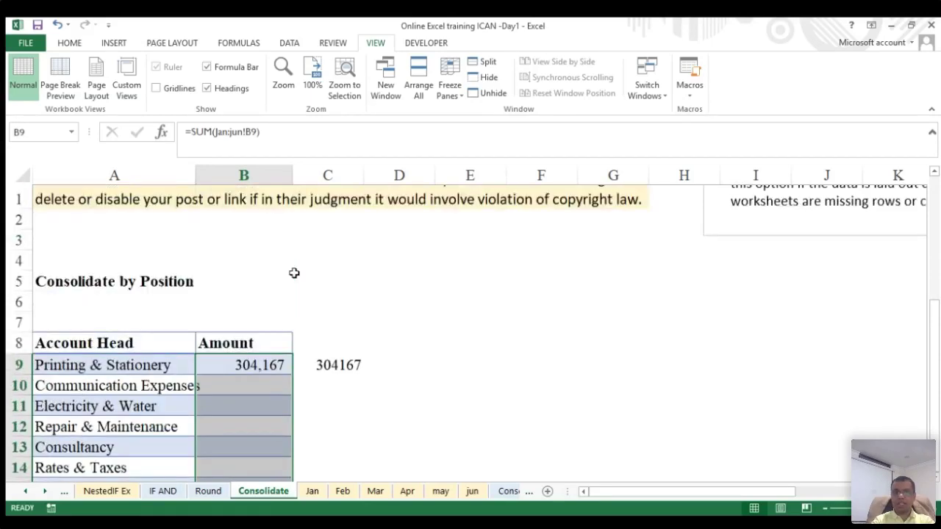
{"action": "scroll", "coordinate": [294, 273], "scroll_direction": "down", "scroll_amount": 1}
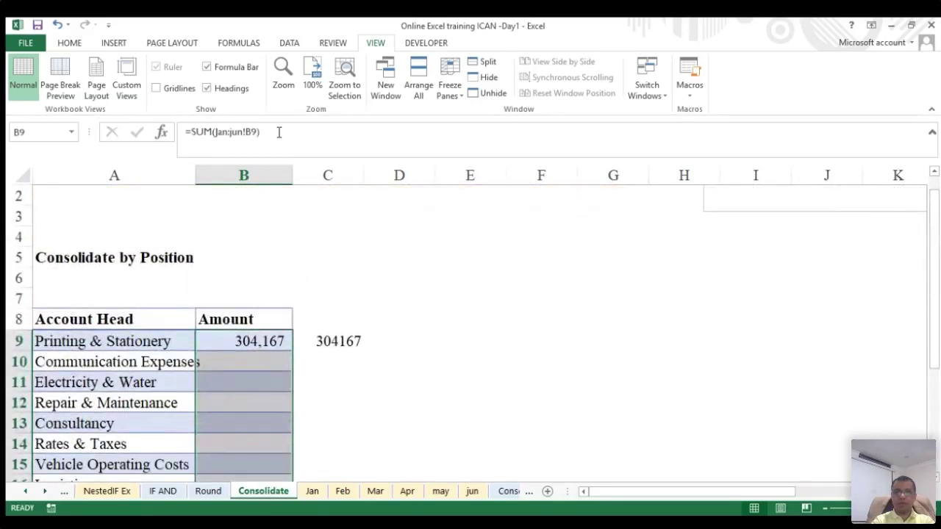
{"action": "left_click", "coordinate": [277, 133]}
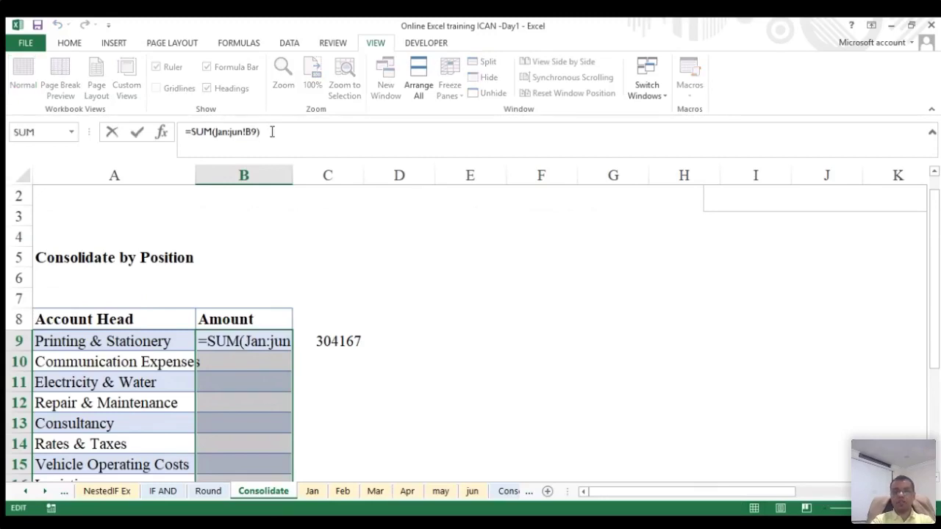
{"action": "key", "text": "ctrl+Return"}
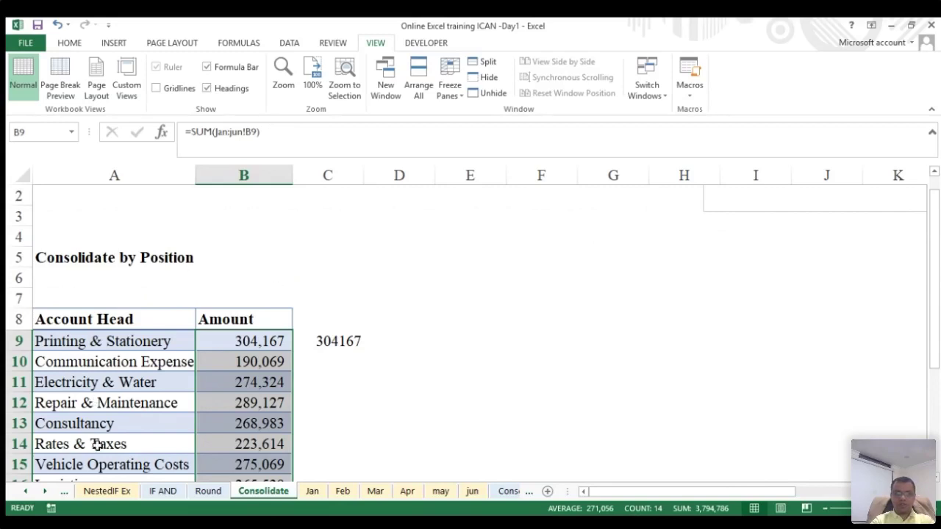
{"action": "left_click", "coordinate": [46, 492]}
{"action": "left_click", "coordinate": [46, 492]}
{"action": "left_click", "coordinate": [46, 492]}
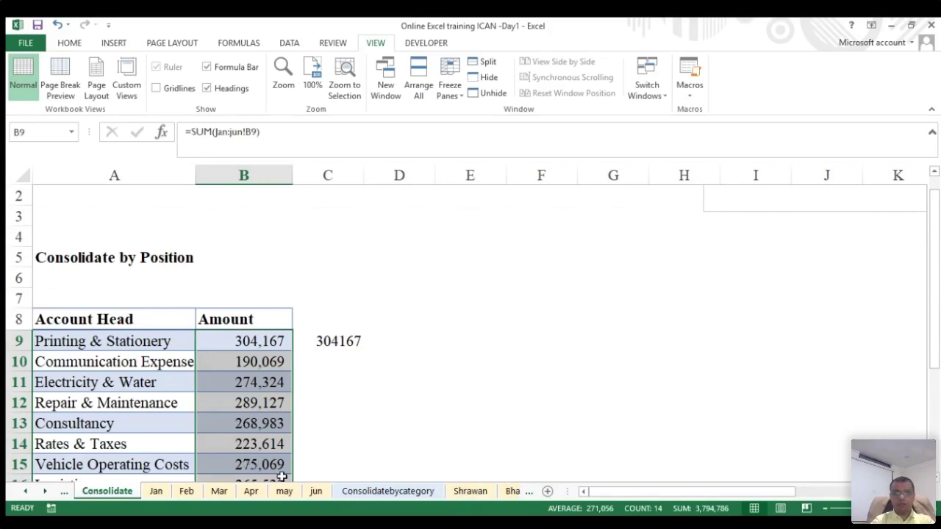
{"action": "left_click", "coordinate": [449, 304]}
{"action": "scroll", "coordinate": [449, 304], "scroll_direction": "down", "scroll_amount": 1}
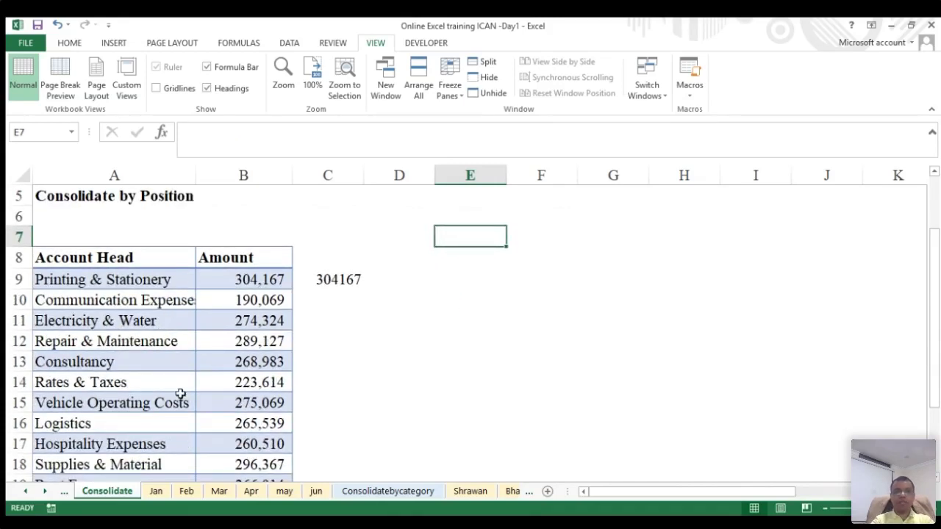
{"action": "left_click", "coordinate": [65, 275]}
{"action": "left_click_drag", "start_coordinate": [64, 275], "coordinate": [225, 426]}
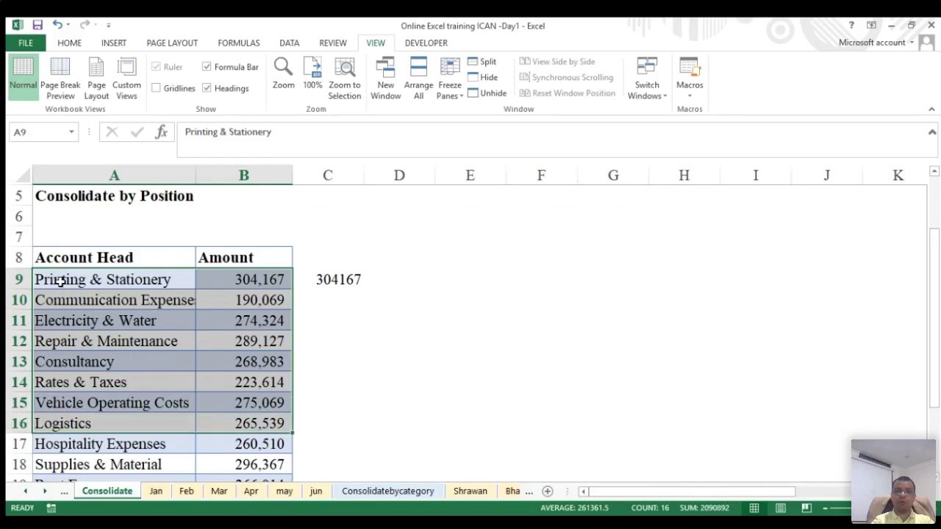
{"action": "scroll", "coordinate": [70, 292], "scroll_direction": "down", "scroll_amount": 1}
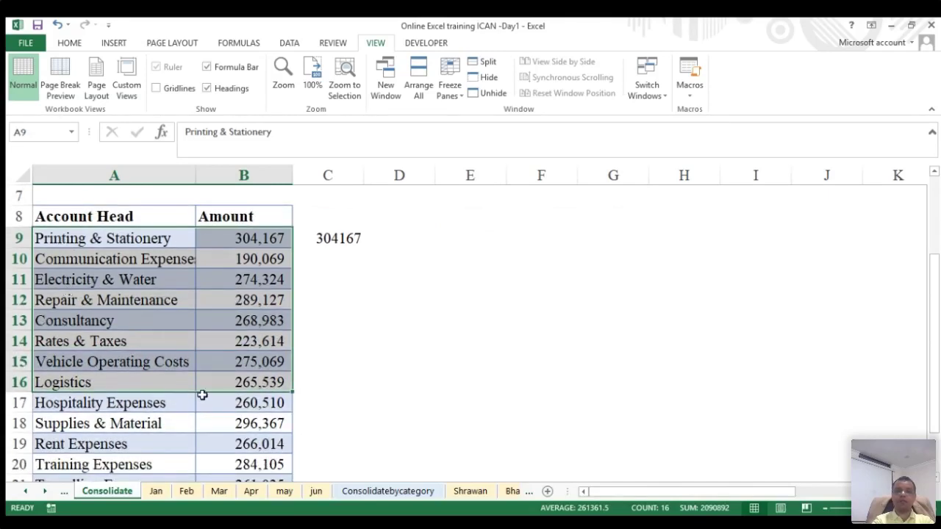
{"action": "left_click", "coordinate": [220, 416]}
{"action": "scroll", "coordinate": [220, 417], "scroll_direction": "down", "scroll_amount": 2}
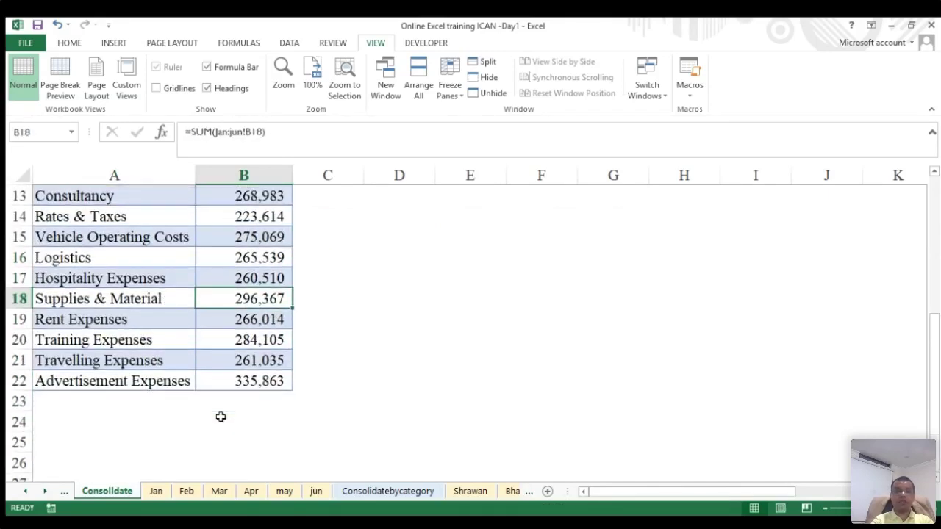
{"action": "scroll", "coordinate": [184, 376], "scroll_direction": "up", "scroll_amount": 2}
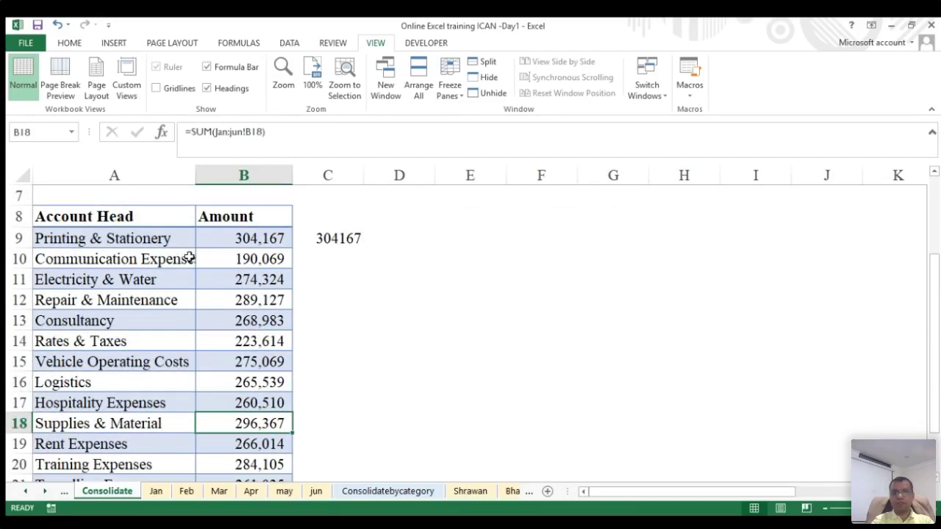
{"action": "left_click", "coordinate": [237, 237]}
{"action": "left_click_drag", "start_coordinate": [237, 237], "coordinate": [256, 446]}
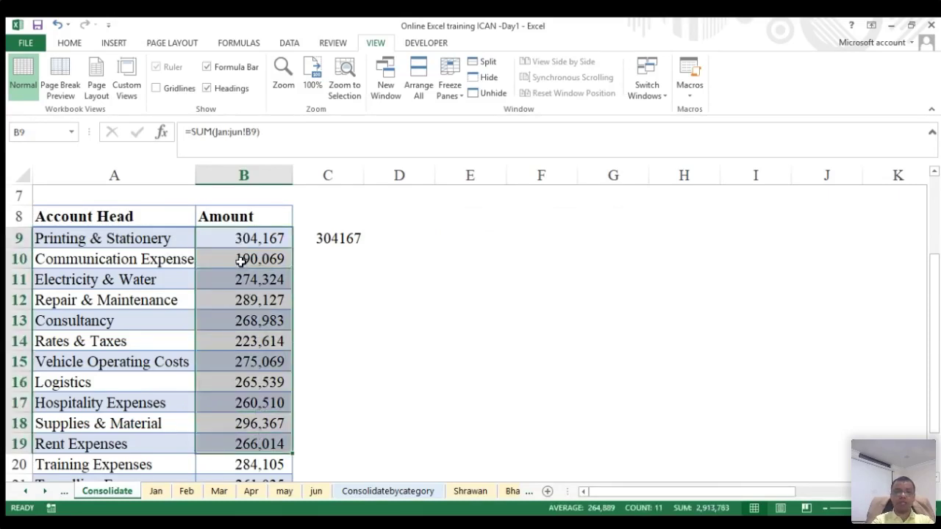
{"action": "left_click", "coordinate": [156, 492]}
{"action": "left_click", "coordinate": [96, 491]}
{"action": "left_click", "coordinate": [247, 377]}
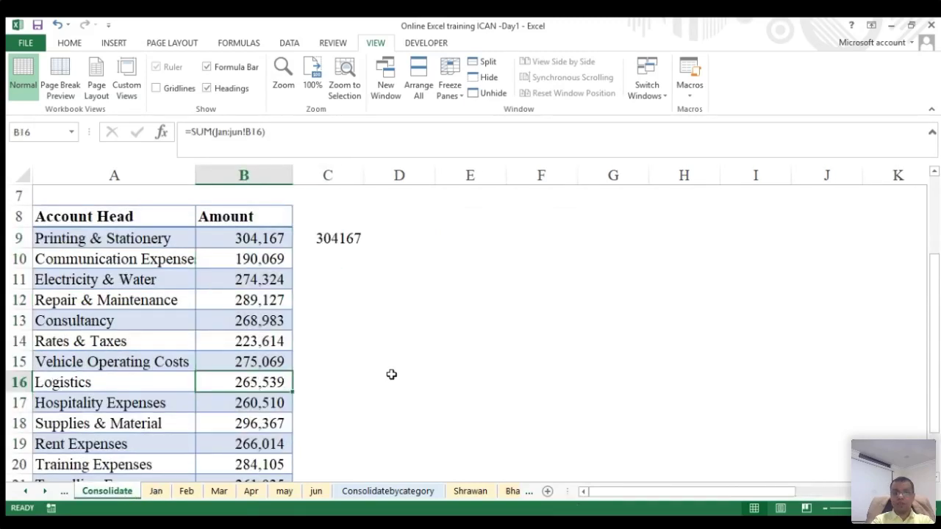
{"action": "left_click", "coordinate": [389, 491]}
- Inspect the Shrawan and Bhadra salary sheets' staff lists, from Staff 1 to the totals row
{"action": "scroll", "coordinate": [252, 316], "scroll_direction": "down", "scroll_amount": 1}
{"action": "scroll", "coordinate": [253, 316], "scroll_direction": "up", "scroll_amount": 1}
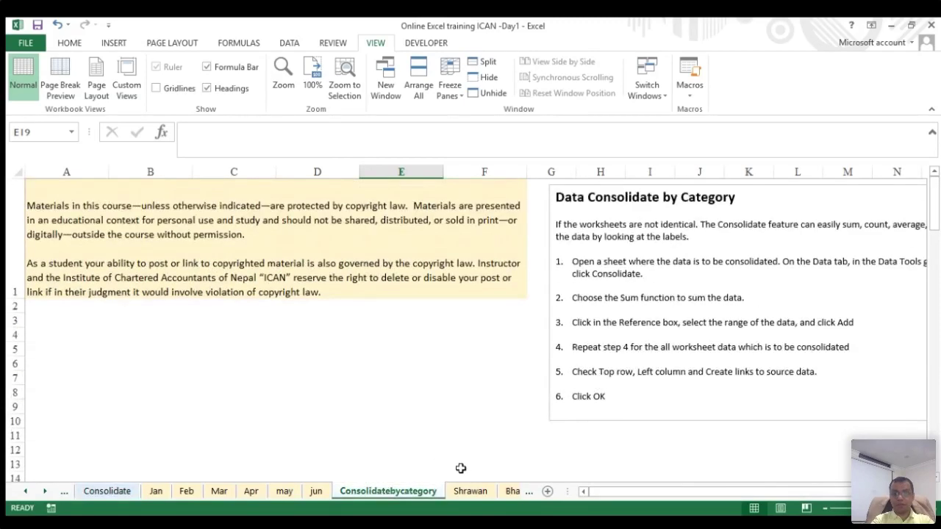
{"action": "left_click", "coordinate": [42, 493]}
{"action": "left_click", "coordinate": [42, 492]}
{"action": "left_click", "coordinate": [42, 493]}
{"action": "left_click", "coordinate": [42, 492]}
{"action": "left_click", "coordinate": [316, 493]}
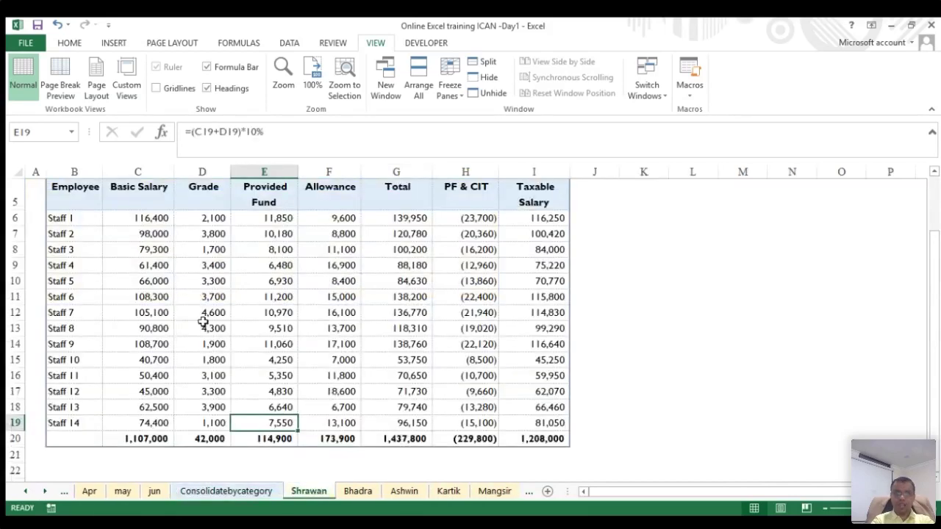
{"action": "scroll", "coordinate": [203, 321], "scroll_direction": "up", "scroll_amount": 1}
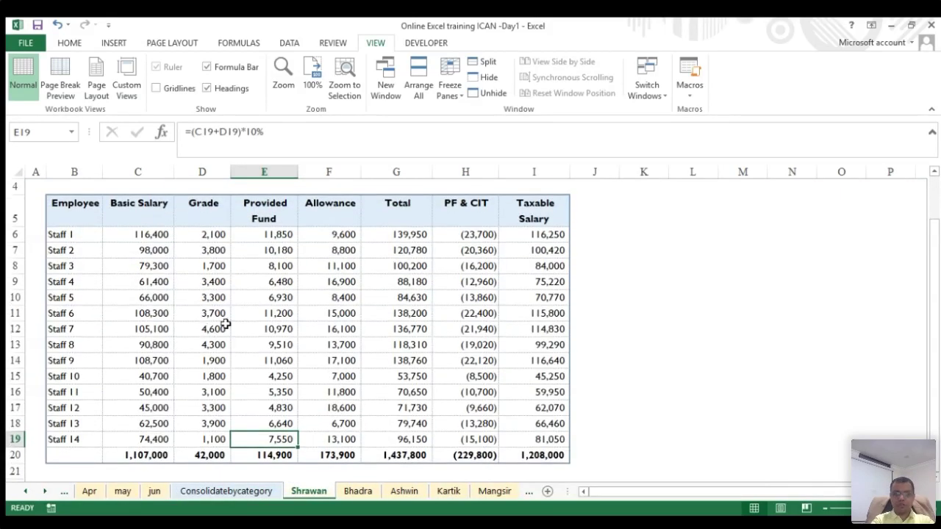
{"action": "left_click", "coordinate": [72, 239]}
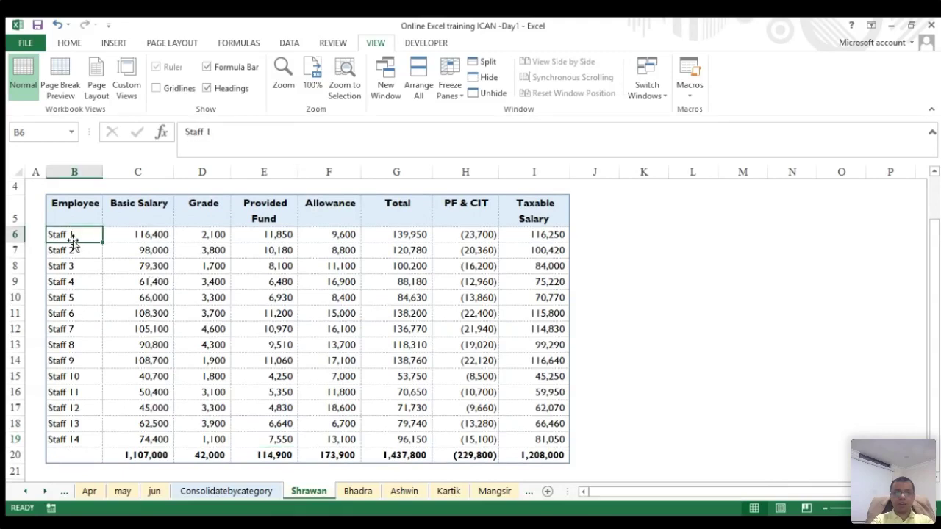
{"action": "left_click", "coordinate": [75, 438]}
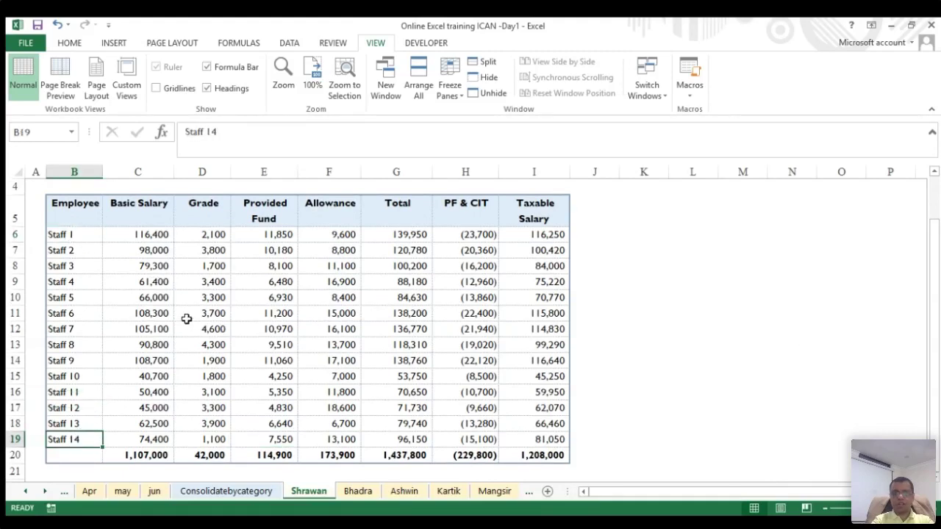
{"action": "left_click", "coordinate": [358, 491]}
{"action": "scroll", "coordinate": [221, 390], "scroll_direction": "up", "scroll_amount": 2}
{"action": "left_click", "coordinate": [79, 385]}
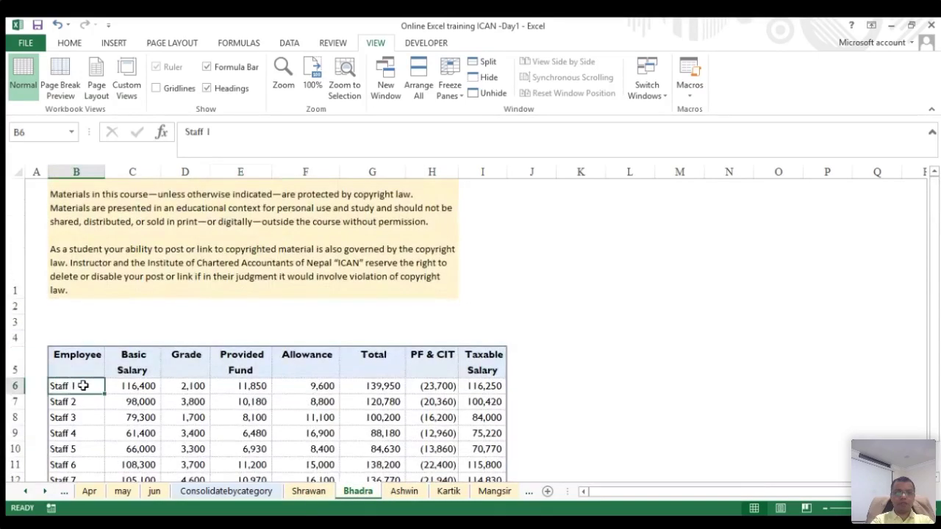
{"action": "scroll", "coordinate": [79, 385], "scroll_direction": "down", "scroll_amount": 1}
{"action": "left_click", "coordinate": [75, 420]}
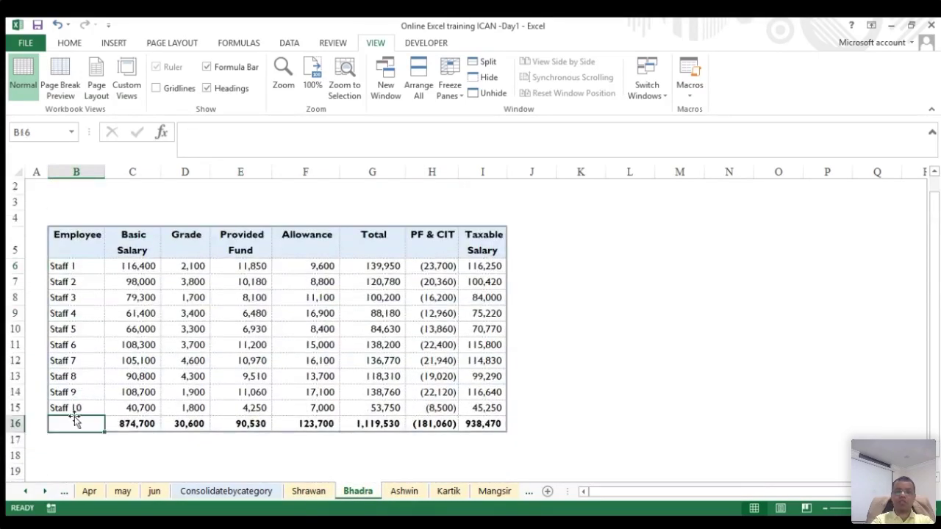
- Flip through Ashwin, Kartik, Mangsir, Poush and Magh, then Consolidatebycategory and Shrawan
{"action": "left_click", "coordinate": [403, 492]}
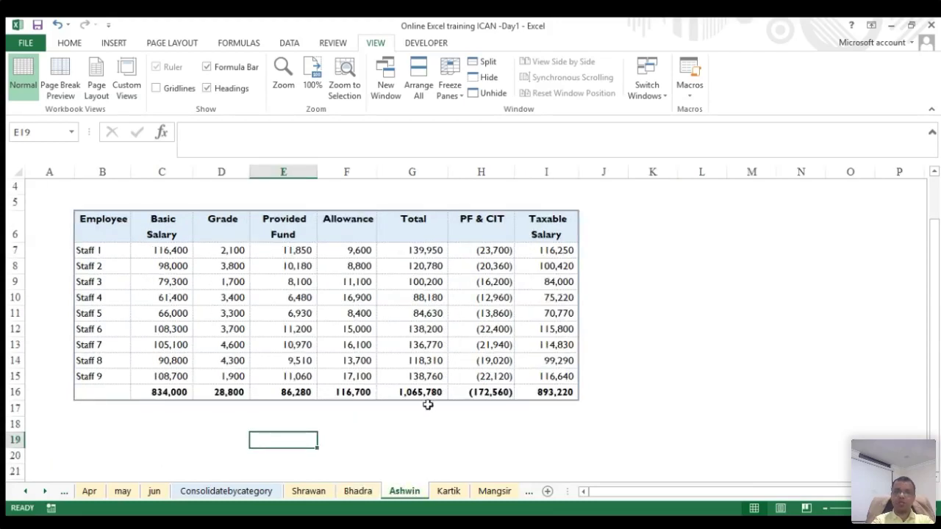
{"action": "left_click", "coordinate": [449, 491]}
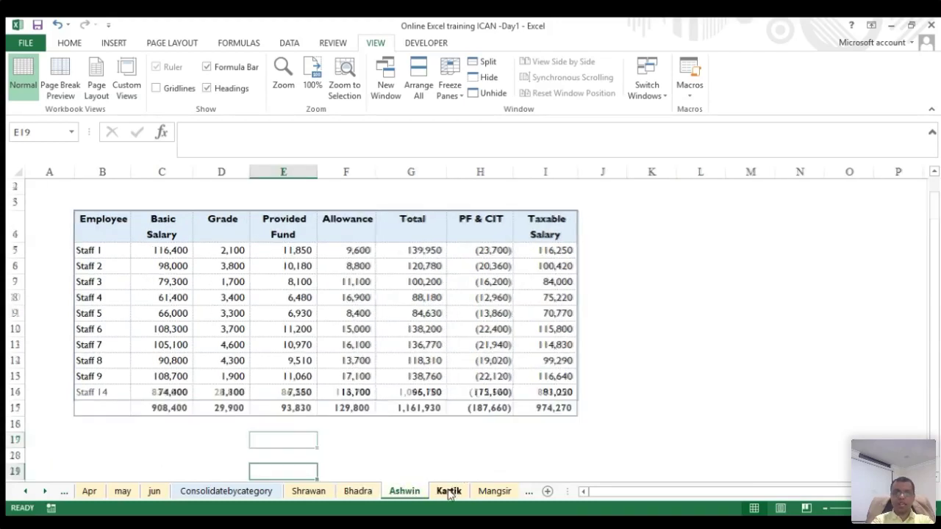
{"action": "left_click", "coordinate": [485, 491]}
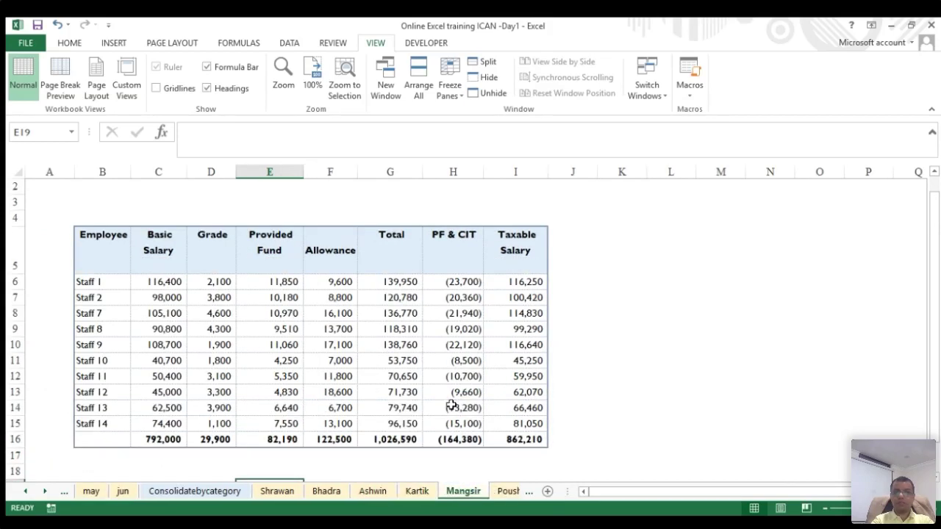
{"action": "left_click", "coordinate": [508, 491]}
{"action": "scroll", "coordinate": [342, 427], "scroll_direction": "down", "scroll_amount": 2}
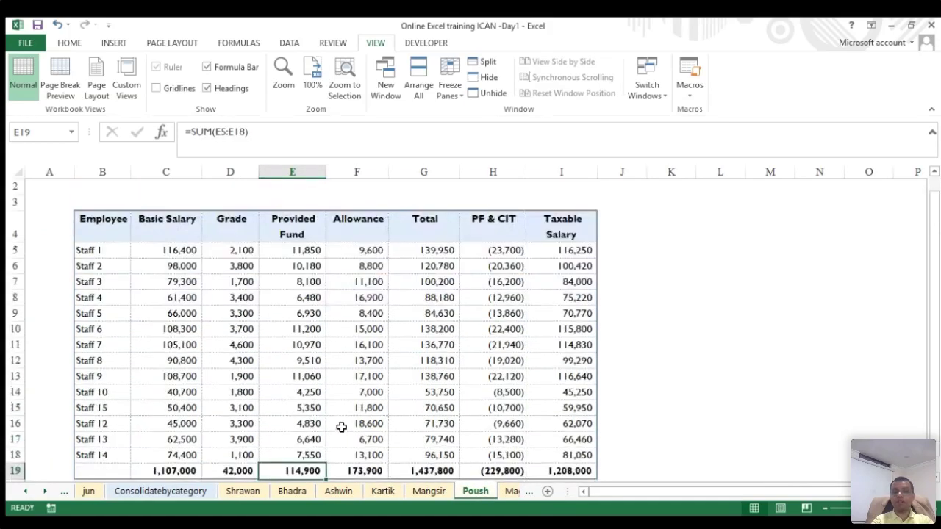
{"action": "left_click", "coordinate": [507, 491]}
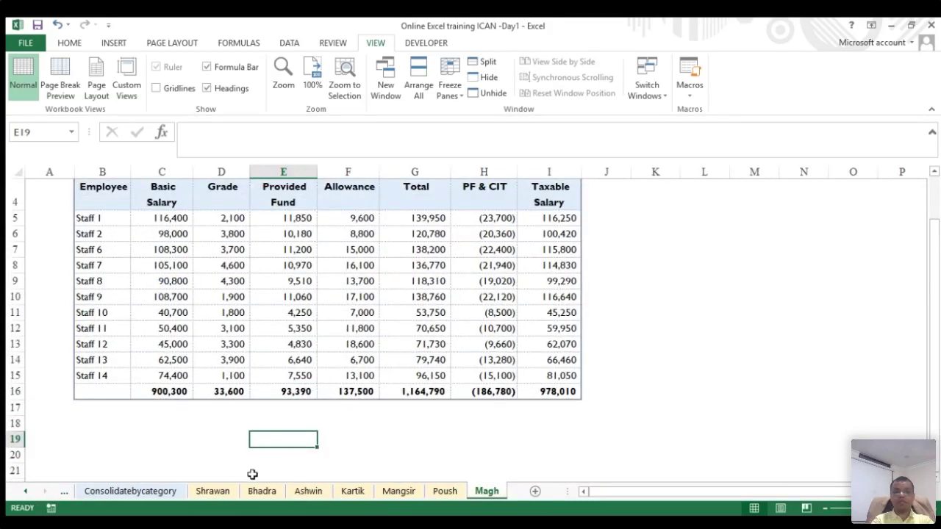
{"action": "left_click", "coordinate": [161, 491]}
{"action": "left_click", "coordinate": [103, 350]}
{"action": "left_click", "coordinate": [213, 491]}
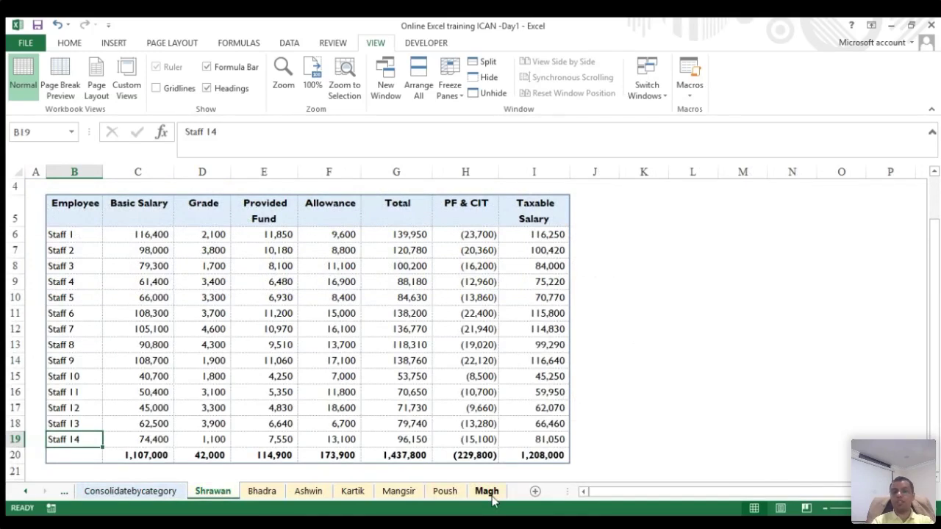
- Return to the Consolidate sheet and review account heads A9:A20 and totals down to Consultancy
{"action": "left_click", "coordinate": [27, 492]}
{"action": "left_click", "coordinate": [26, 491]}
{"action": "left_click", "coordinate": [27, 492]}
{"action": "left_click", "coordinate": [26, 492]}
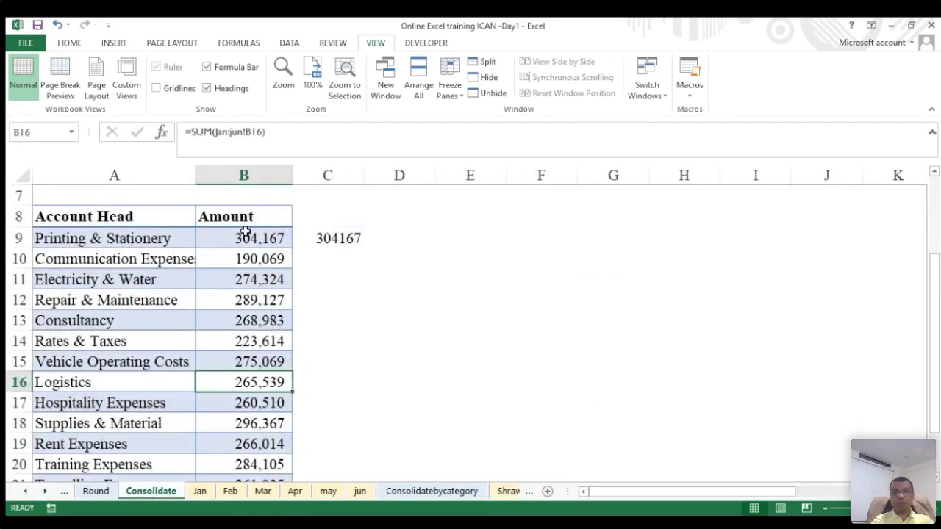
{"action": "left_click_drag", "start_coordinate": [116, 238], "coordinate": [110, 424]}
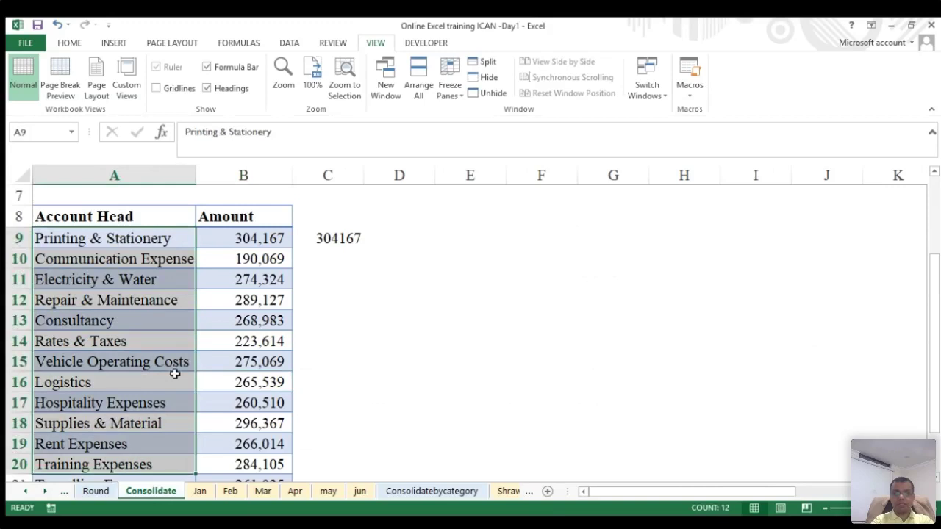
{"action": "left_click_drag", "start_coordinate": [232, 247], "coordinate": [228, 413]}
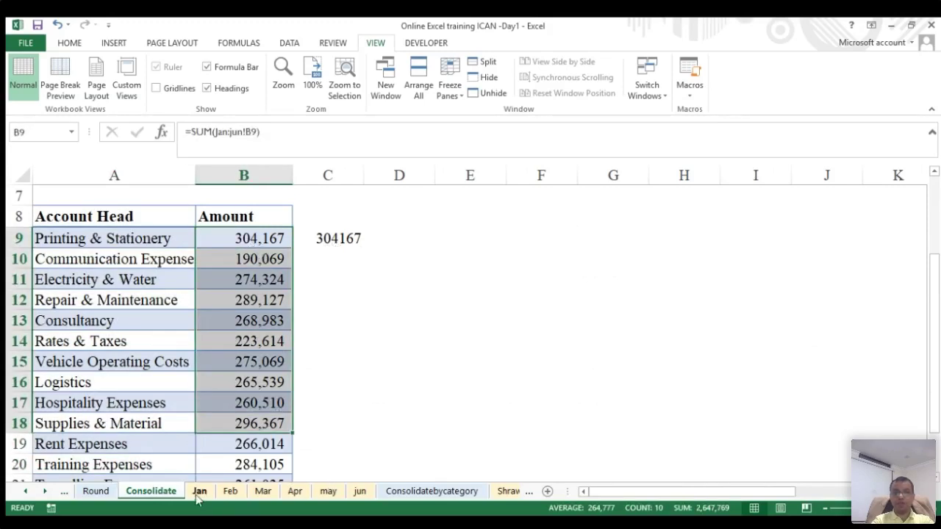
{"action": "left_click", "coordinate": [229, 233]}
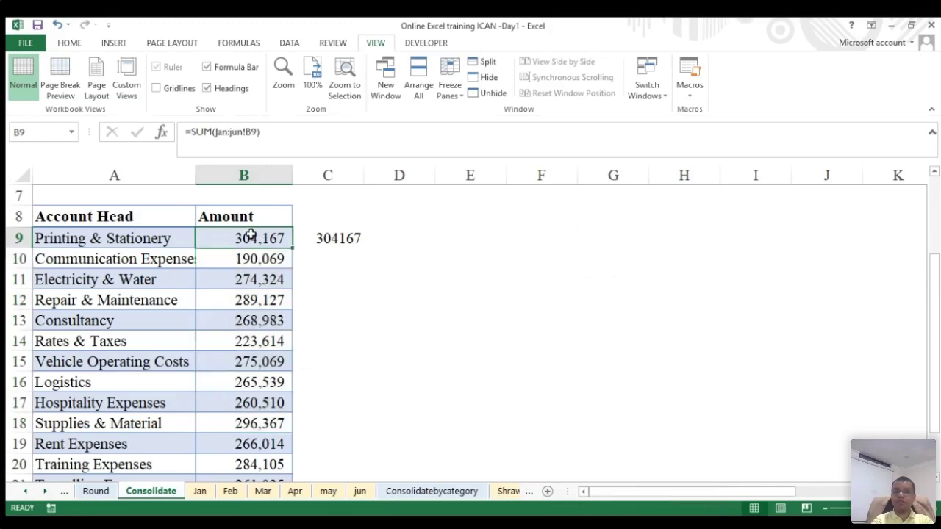
{"action": "key", "text": "Down"}
{"action": "key", "text": "Down"}
{"action": "key", "text": "Down"}
{"action": "key", "text": "Down"}
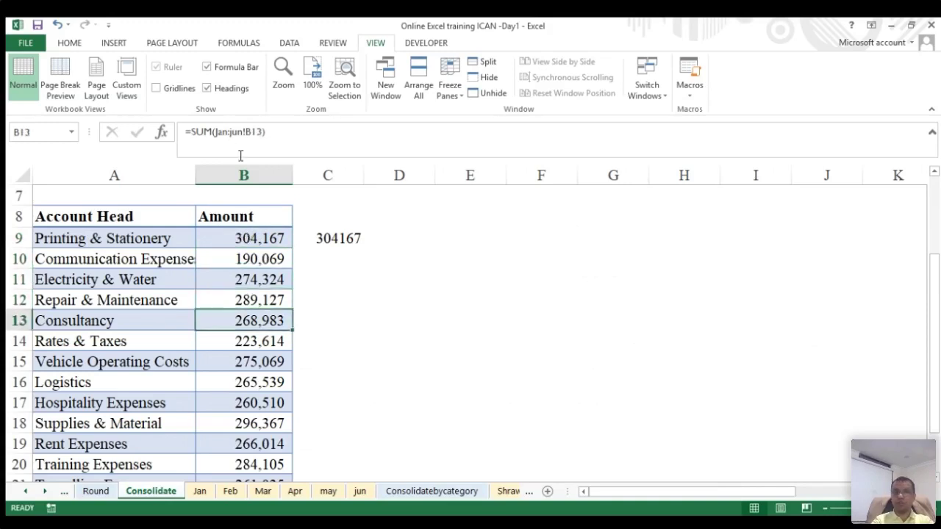
- Compare Staff 1's salary rows on Shrawan, Bhadra and Ashwin, then go back to Consolidatebycategory
{"action": "left_click", "coordinate": [383, 491]}
{"action": "left_click", "coordinate": [44, 492]}
{"action": "left_click", "coordinate": [45, 491]}
{"action": "left_click", "coordinate": [402, 491]}
{"action": "left_click", "coordinate": [72, 235]}
{"action": "left_click", "coordinate": [144, 235]}
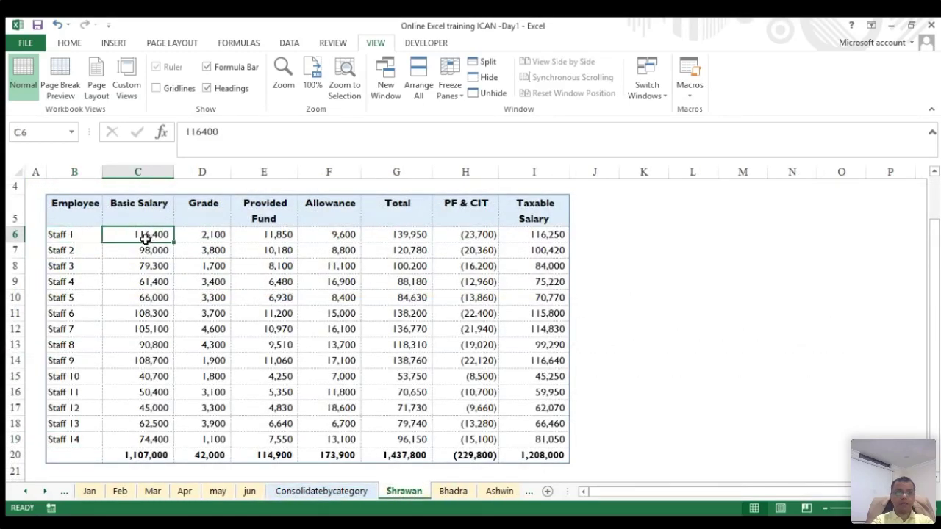
{"action": "left_click", "coordinate": [453, 492]}
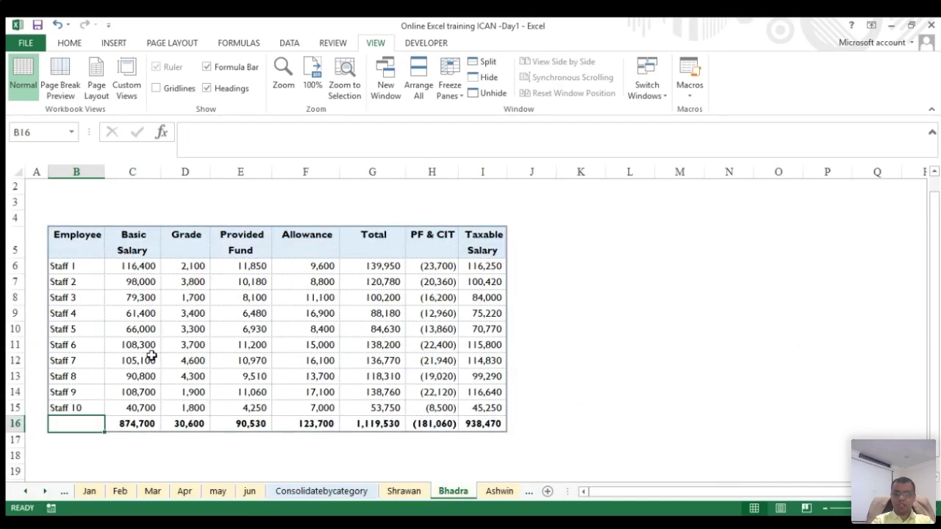
{"action": "left_click", "coordinate": [403, 491]}
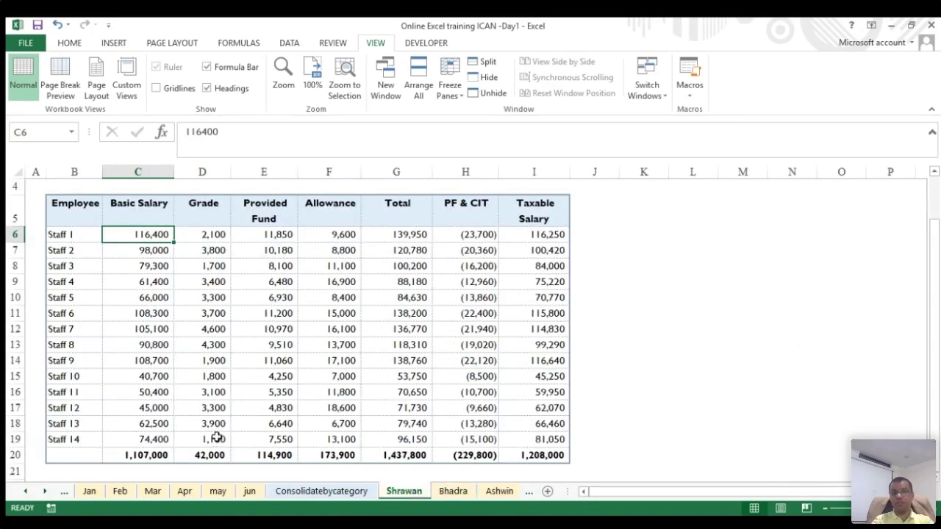
{"action": "left_click", "coordinate": [502, 494]}
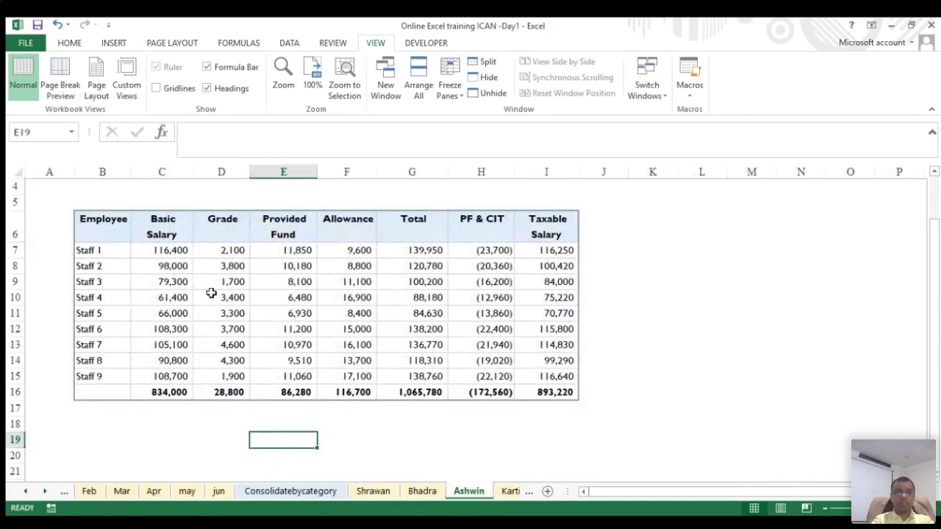
{"action": "left_click", "coordinate": [166, 252]}
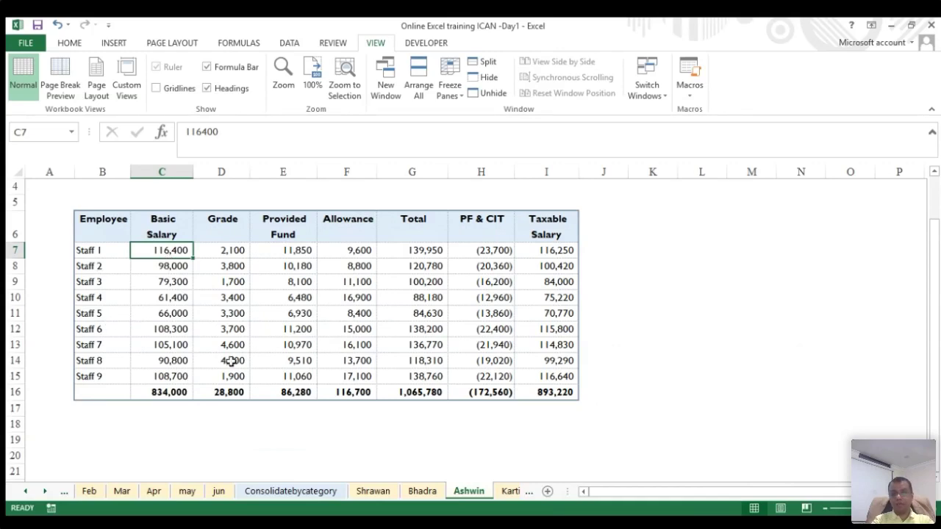
{"action": "left_click", "coordinate": [301, 491]}
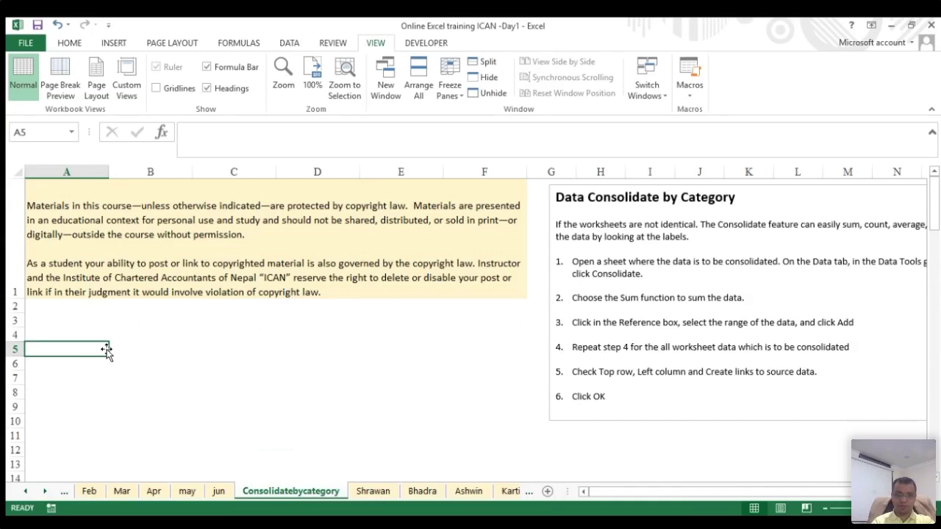
- Select an empty cell below the notice and bring up Data > Consolidate
{"action": "scroll", "coordinate": [106, 352], "scroll_direction": "down", "scroll_amount": 1}
{"action": "scroll", "coordinate": [106, 351], "scroll_direction": "up", "scroll_amount": 1}
{"action": "scroll", "coordinate": [98, 290], "scroll_direction": "down", "scroll_amount": 1}
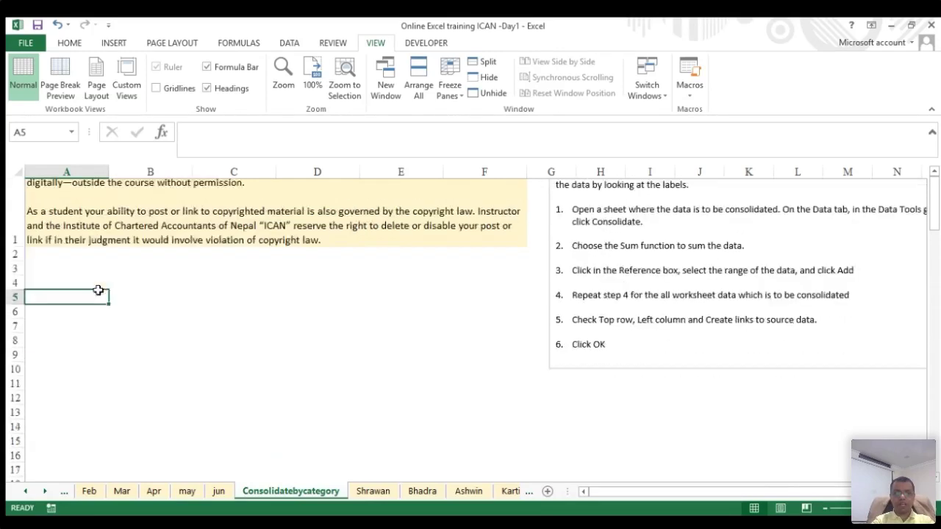
{"action": "scroll", "coordinate": [98, 291], "scroll_direction": "down", "scroll_amount": 1}
{"action": "left_click", "coordinate": [47, 245]}
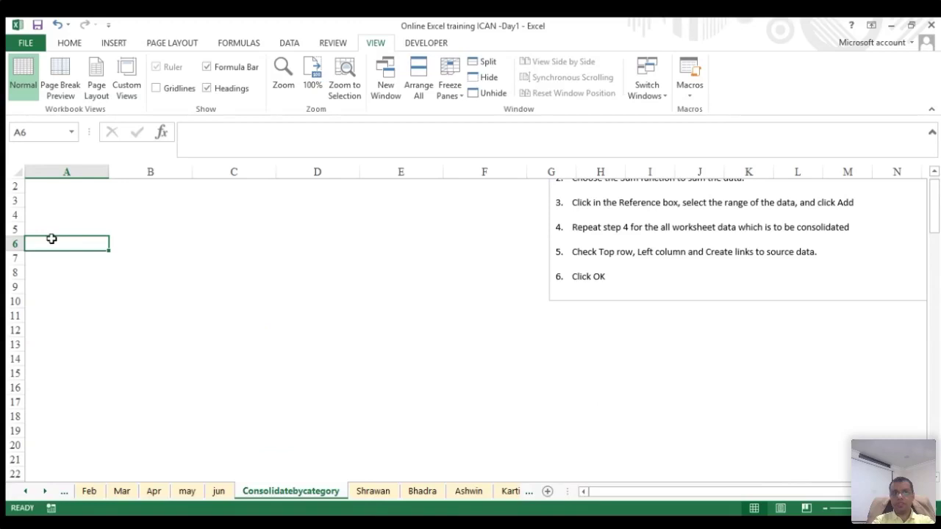
{"action": "left_click", "coordinate": [288, 44]}
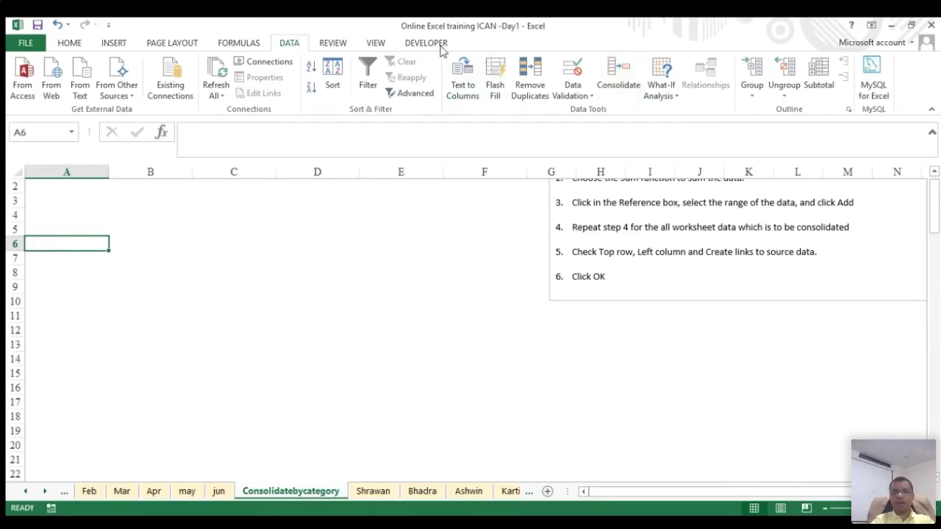
{"action": "left_click", "coordinate": [618, 77]}
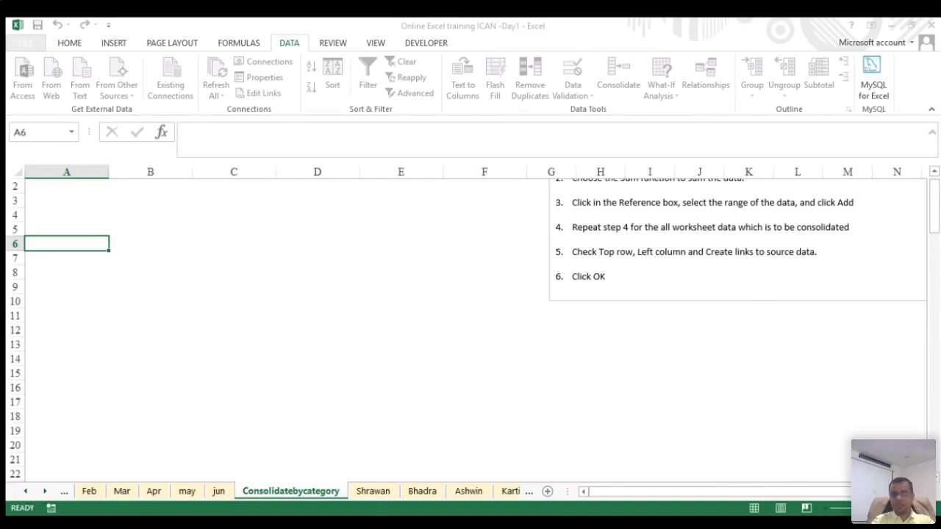
- Pick cell A7 for the consolidated result and bring up Consolidate again
{"action": "left_click", "coordinate": [414, 328]}
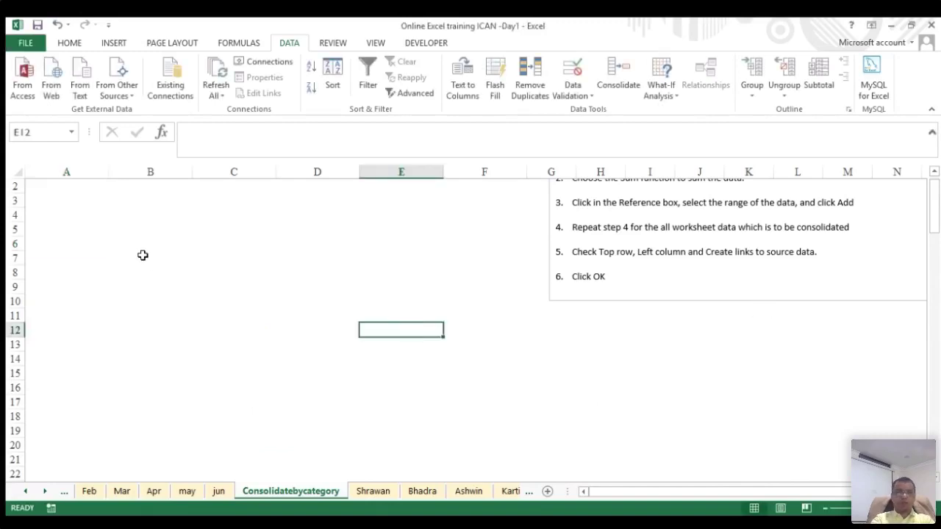
{"action": "scroll", "coordinate": [140, 255], "scroll_direction": "up", "scroll_amount": 1}
{"action": "scroll", "coordinate": [147, 254], "scroll_direction": "up", "scroll_amount": 1}
{"action": "left_click", "coordinate": [62, 375]}
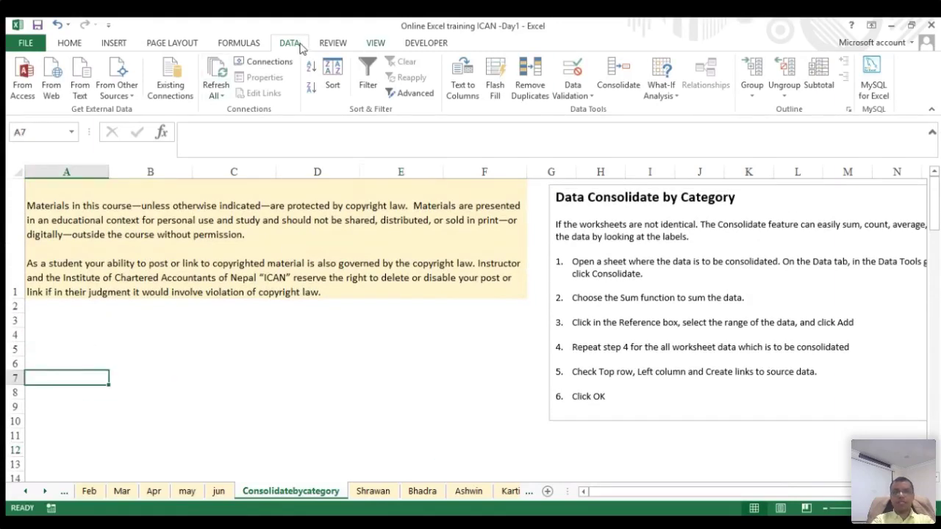
{"action": "left_click", "coordinate": [564, 75]}
{"action": "left_click", "coordinate": [616, 69]}
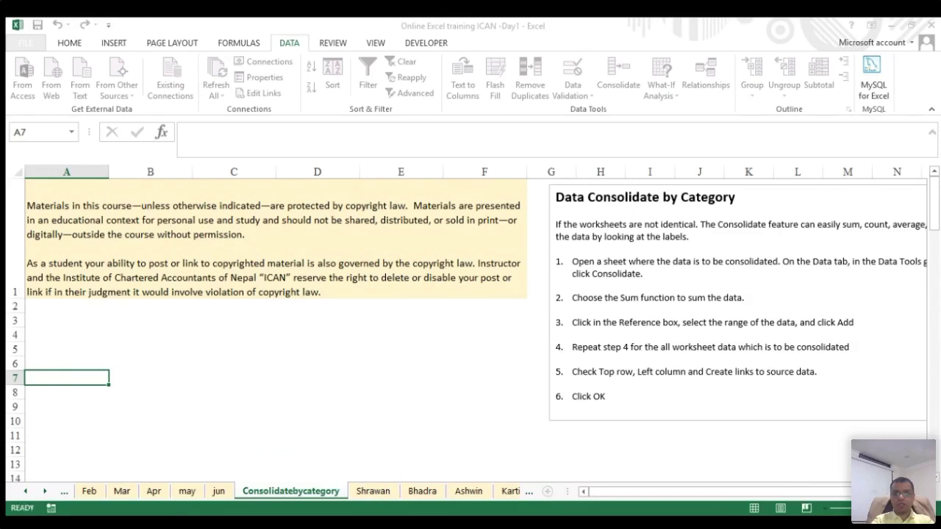
- Reveal the later month tabs, try Consolidate once more, then cancel it with Esc
{"action": "left_click", "coordinate": [45, 493]}
{"action": "left_click", "coordinate": [45, 492]}
{"action": "left_click", "coordinate": [45, 493]}
{"action": "left_click", "coordinate": [45, 493]}
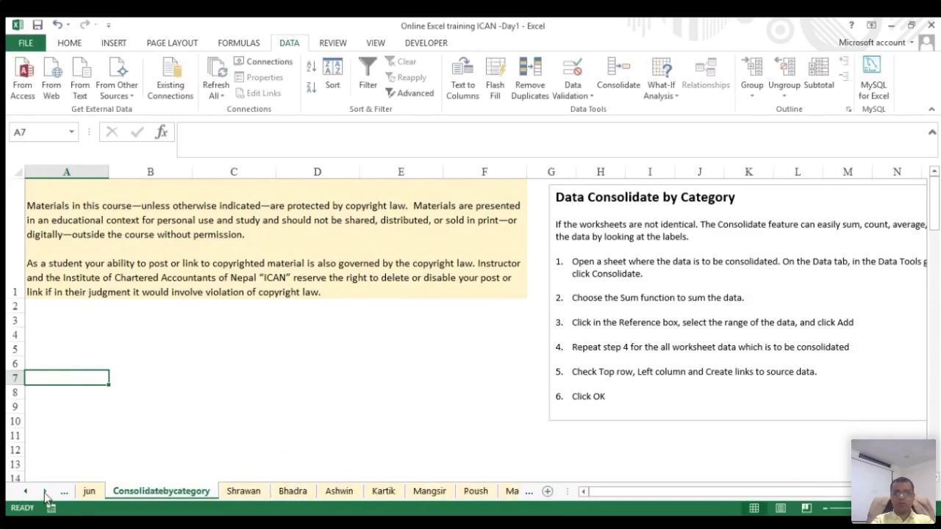
{"action": "left_click", "coordinate": [45, 492]}
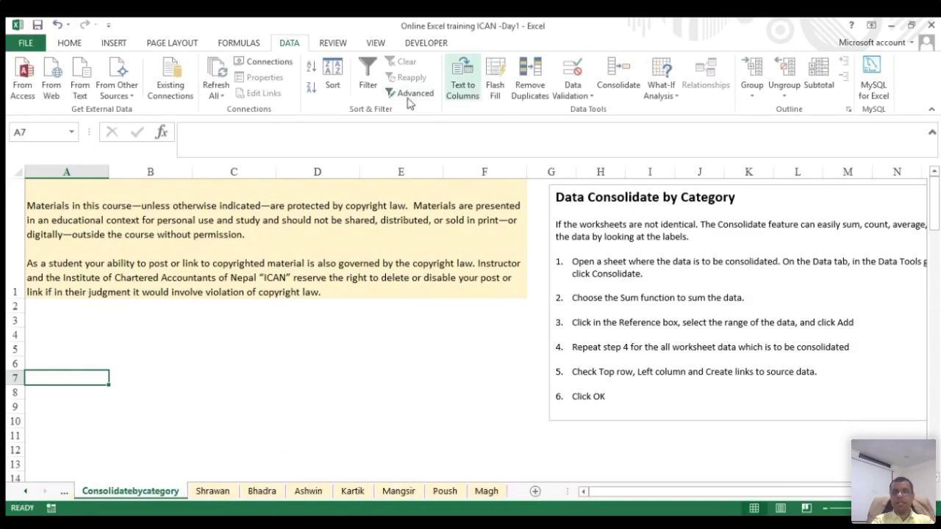
{"action": "left_click", "coordinate": [618, 74]}
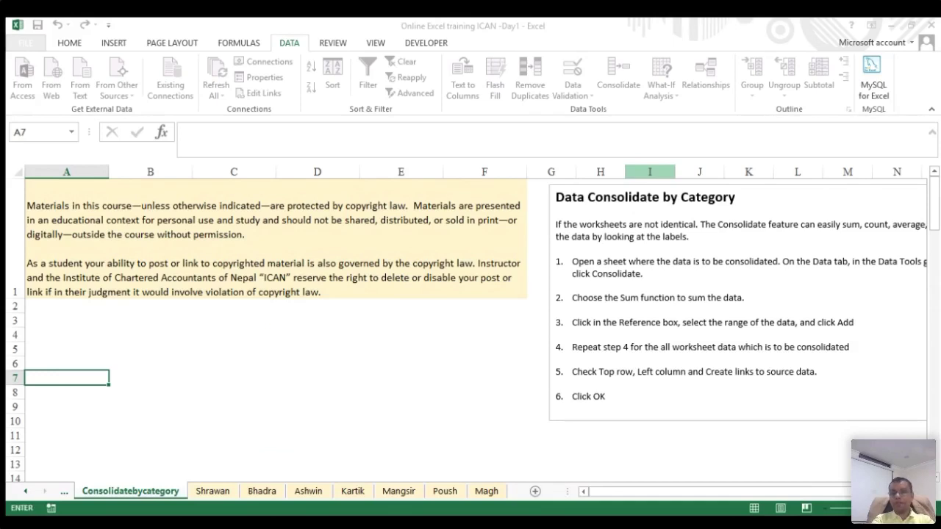
{"action": "key", "text": "Escape"}
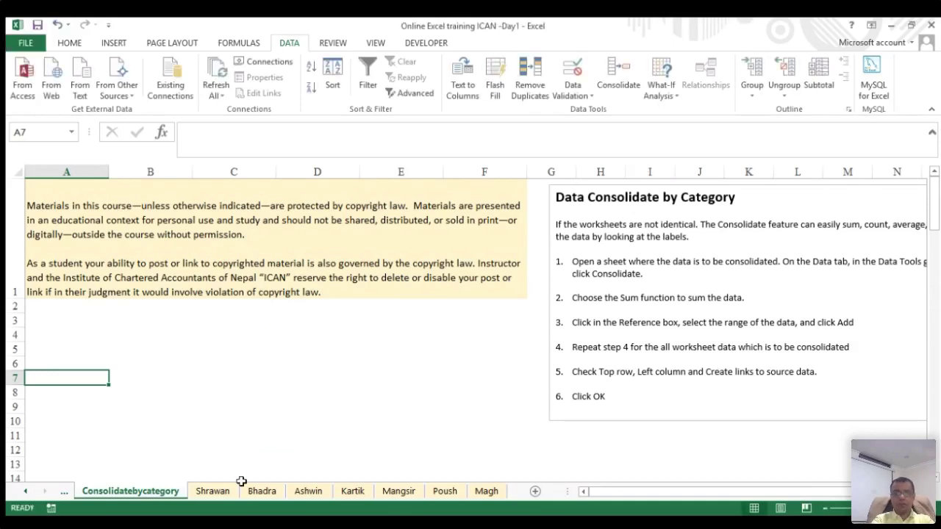
{"action": "left_click", "coordinate": [214, 492]}
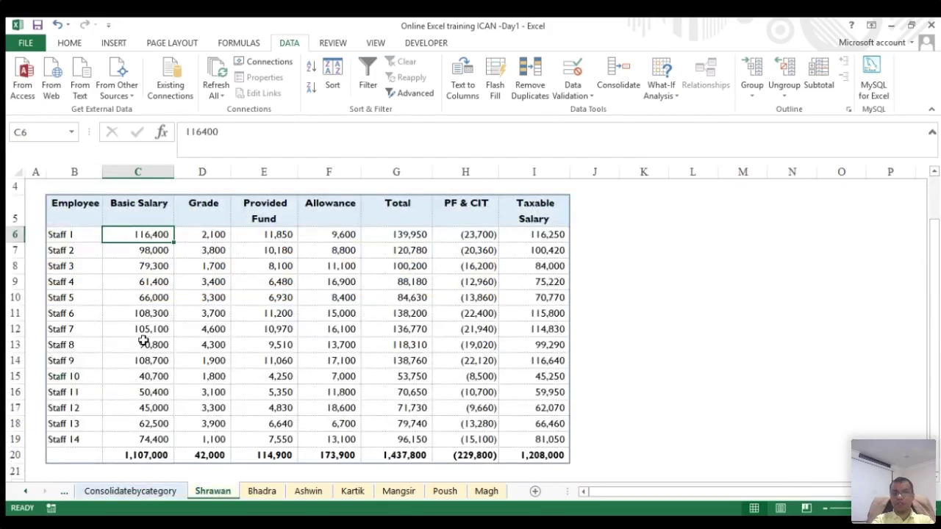
{"action": "left_click_drag", "start_coordinate": [68, 232], "coordinate": [67, 439]}
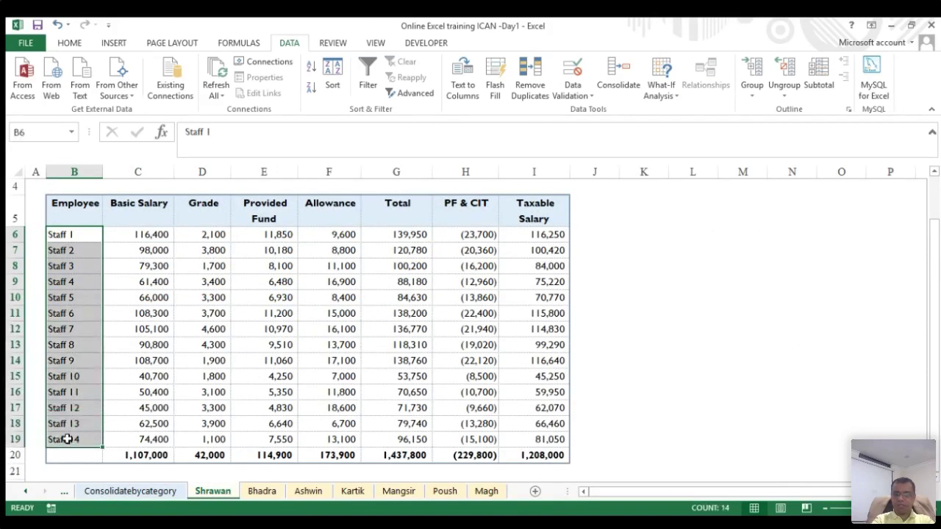
{"action": "left_click", "coordinate": [139, 210]}
{"action": "left_click_drag", "start_coordinate": [139, 210], "coordinate": [158, 211]}
{"action": "left_click", "coordinate": [192, 205]}
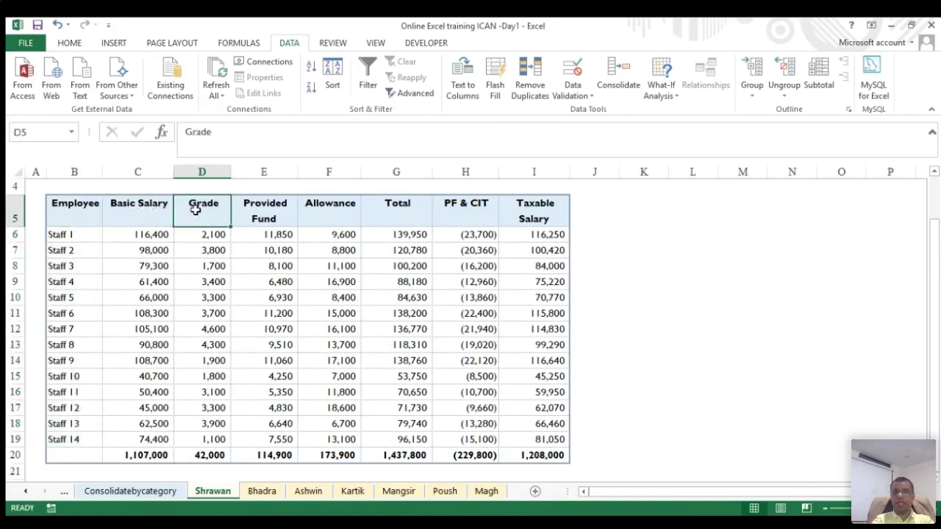
{"action": "left_click", "coordinate": [262, 211]}
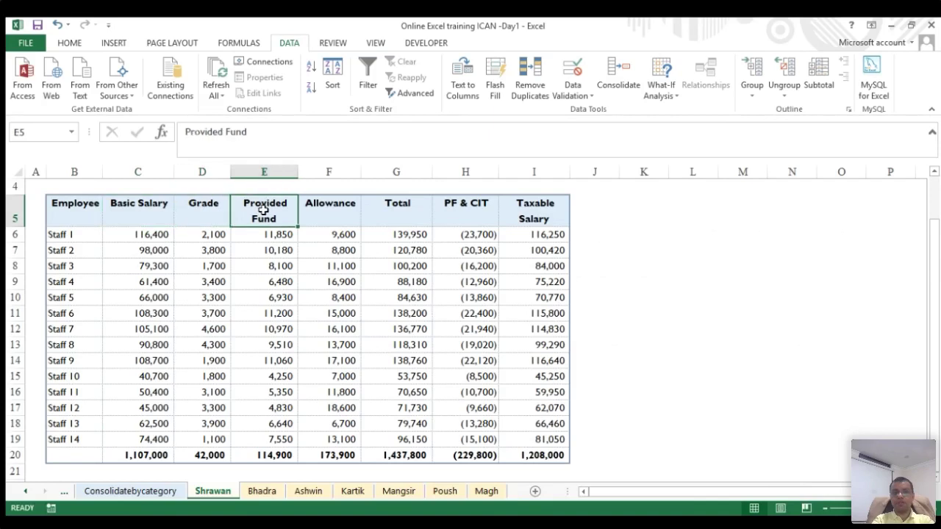
{"action": "left_click", "coordinate": [332, 214]}
{"action": "left_click", "coordinate": [394, 210]}
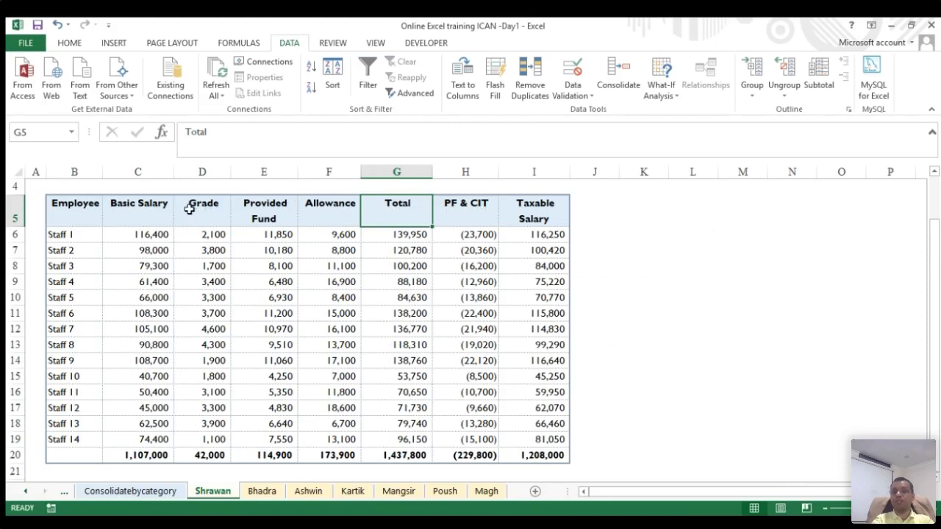
{"action": "left_click_drag", "start_coordinate": [70, 207], "coordinate": [59, 434]}
{"action": "left_click_drag", "start_coordinate": [122, 216], "coordinate": [463, 210]}
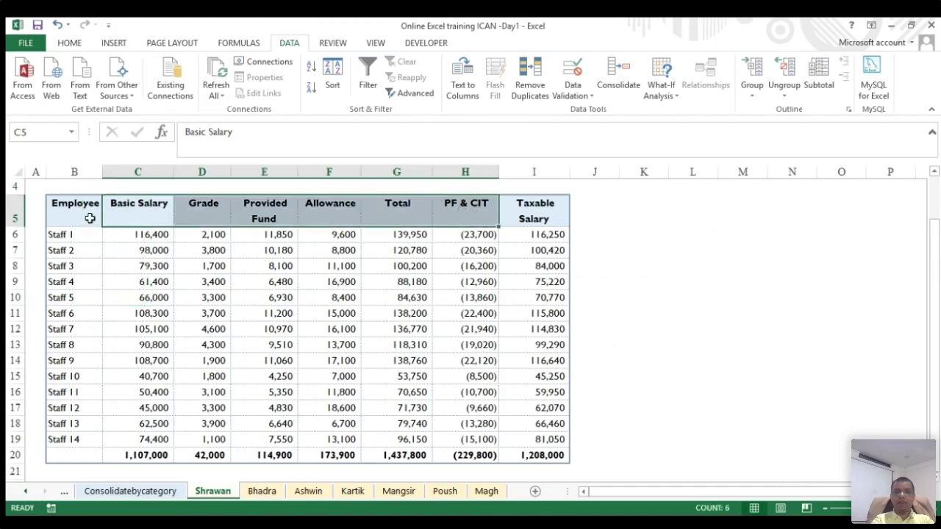
{"action": "left_click_drag", "start_coordinate": [69, 204], "coordinate": [550, 448]}
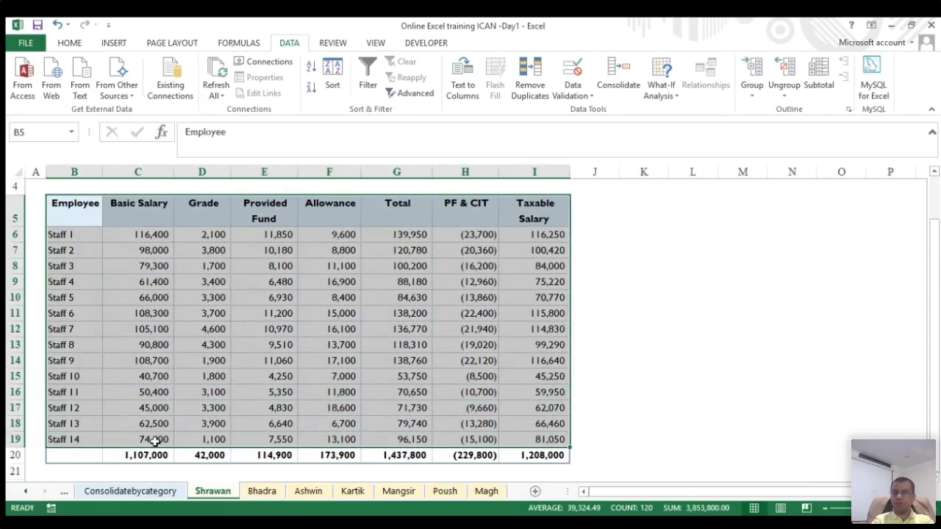
{"action": "left_click", "coordinate": [133, 491]}
{"action": "left_click", "coordinate": [54, 350]}
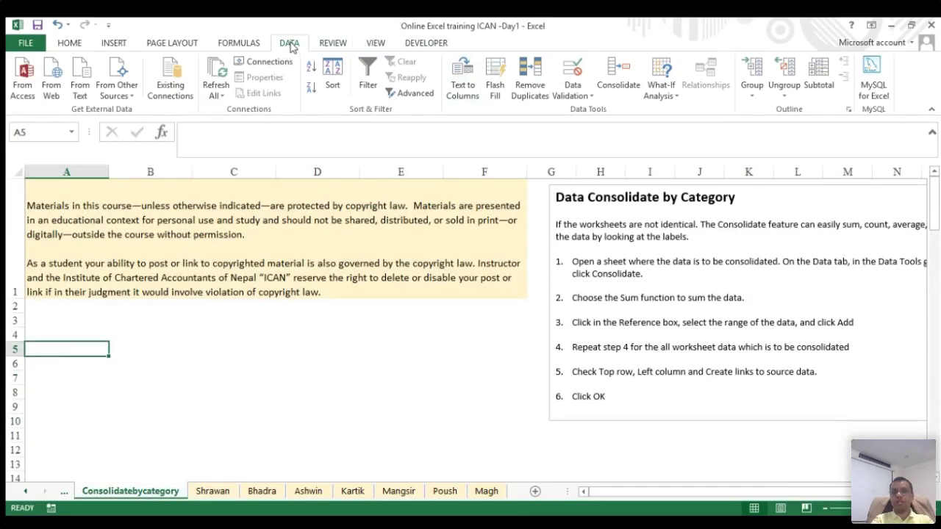
{"action": "left_click", "coordinate": [614, 69]}
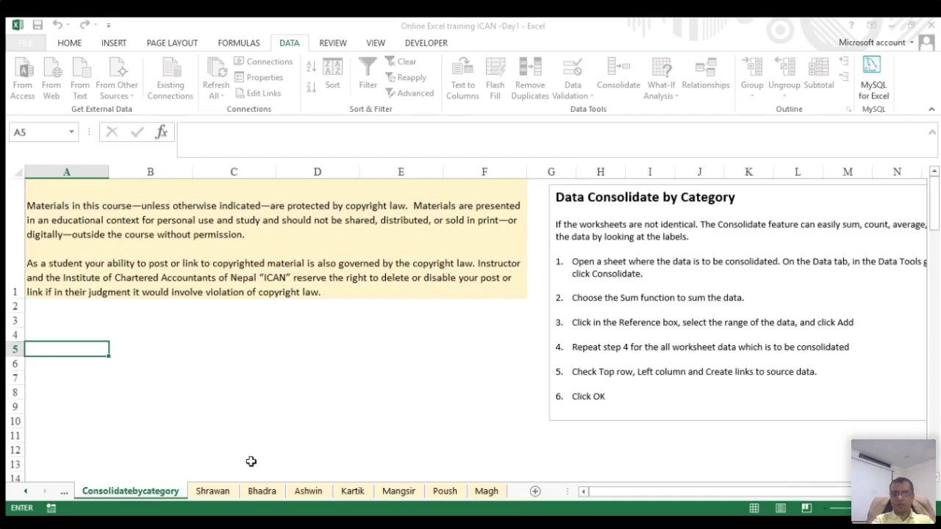
{"action": "left_click", "coordinate": [213, 491]}
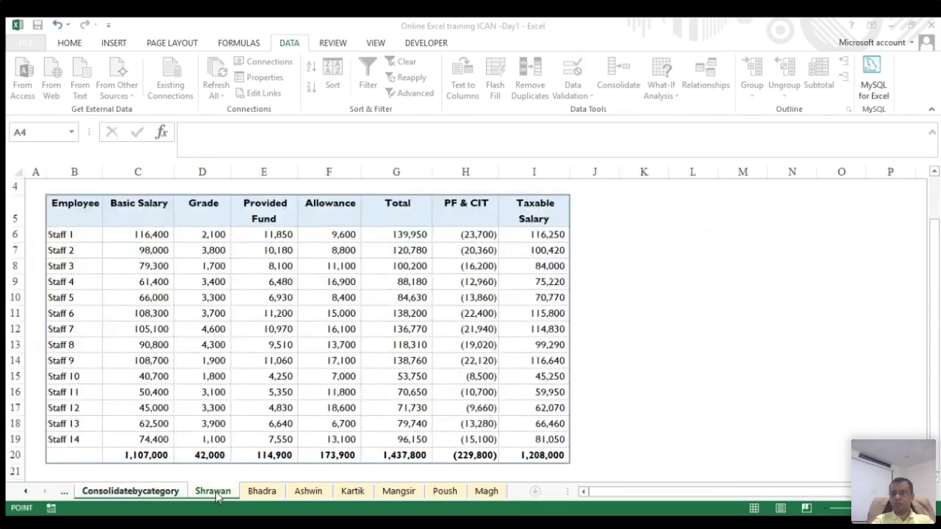
{"action": "left_click", "coordinate": [70, 211]}
{"action": "key", "text": "ctrl+c"}
{"action": "left_click_drag", "start_coordinate": [70, 211], "coordinate": [352, 333]}
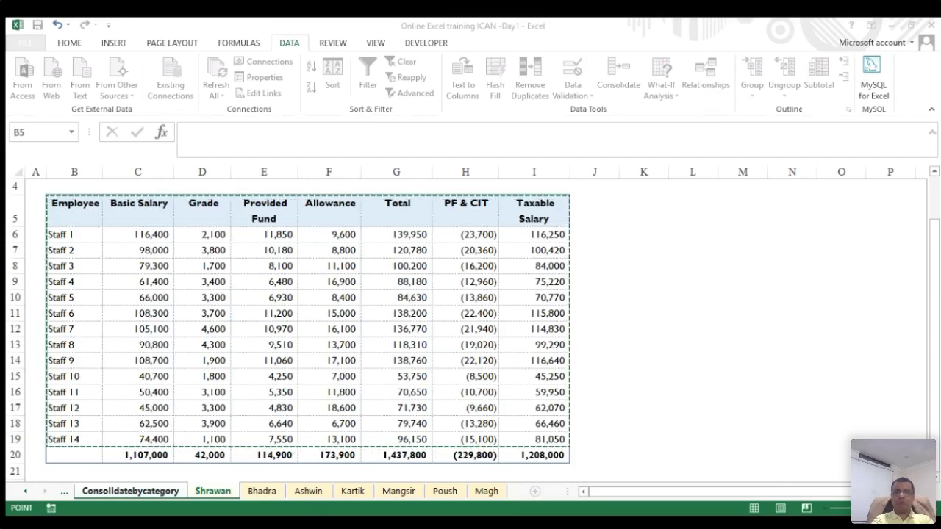
{"action": "key", "text": "ctrl+Page_Up"}
{"action": "left_click", "coordinate": [25, 491]}
{"action": "left_click", "coordinate": [25, 491]}
{"action": "left_click", "coordinate": [25, 491]}
{"action": "left_click", "coordinate": [25, 491]}
{"action": "left_click", "coordinate": [25, 491]}
{"action": "left_click", "coordinate": [25, 491]}
{"action": "left_click", "coordinate": [25, 491]}
{"action": "left_click", "coordinate": [25, 491]}
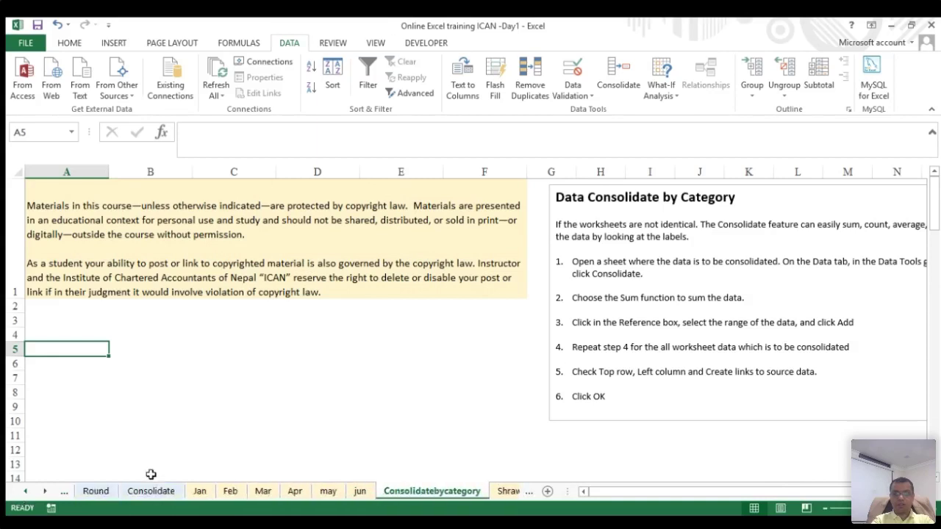
- Step through the Consolidate sheet's =SUM(Jan:jun!…) totals from B9, reaching Rates & Taxes 223,614
{"action": "left_click", "coordinate": [163, 497]}
{"action": "left_click", "coordinate": [217, 252]}
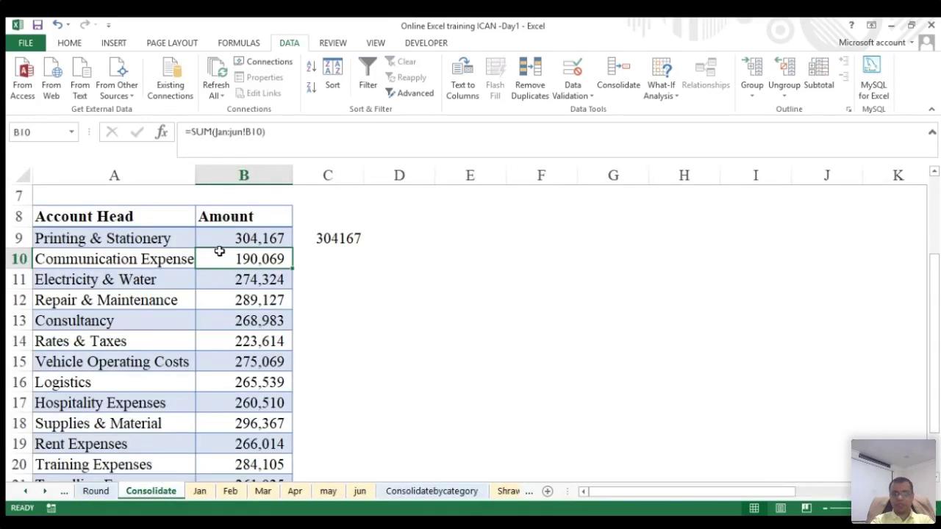
{"action": "key", "text": "Up"}
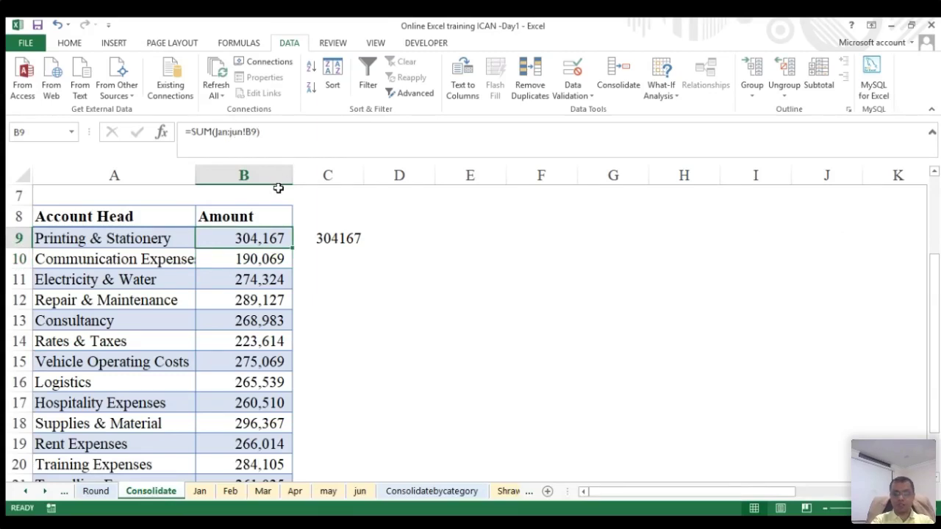
{"action": "key", "text": "Down"}
{"action": "key", "text": "Down"}
{"action": "key", "text": "Down"}
{"action": "key", "text": "Down"}
{"action": "key", "text": "Down"}
{"action": "key", "text": "Down"}
{"action": "key", "text": "Down"}
{"action": "key", "text": "Down"}
{"action": "key", "text": "Down"}
{"action": "key", "text": "Down"}
{"action": "key", "text": "Down"}
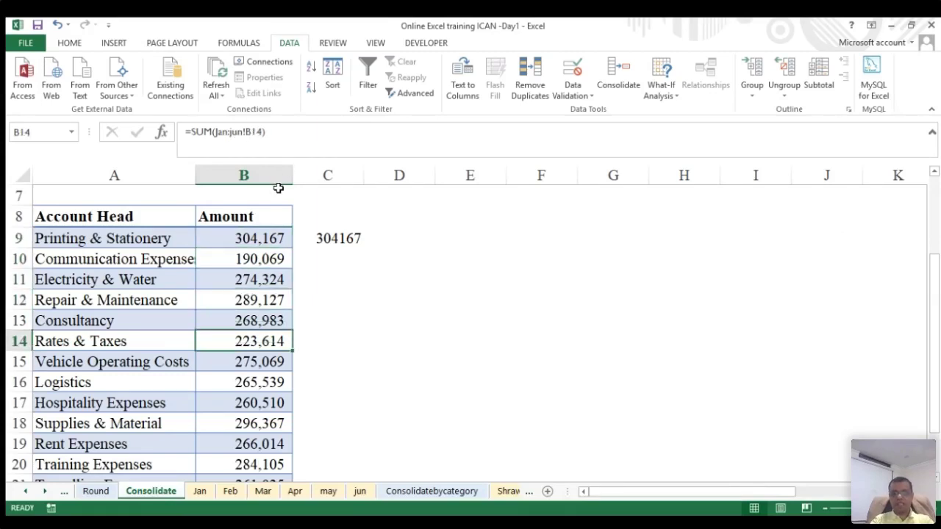